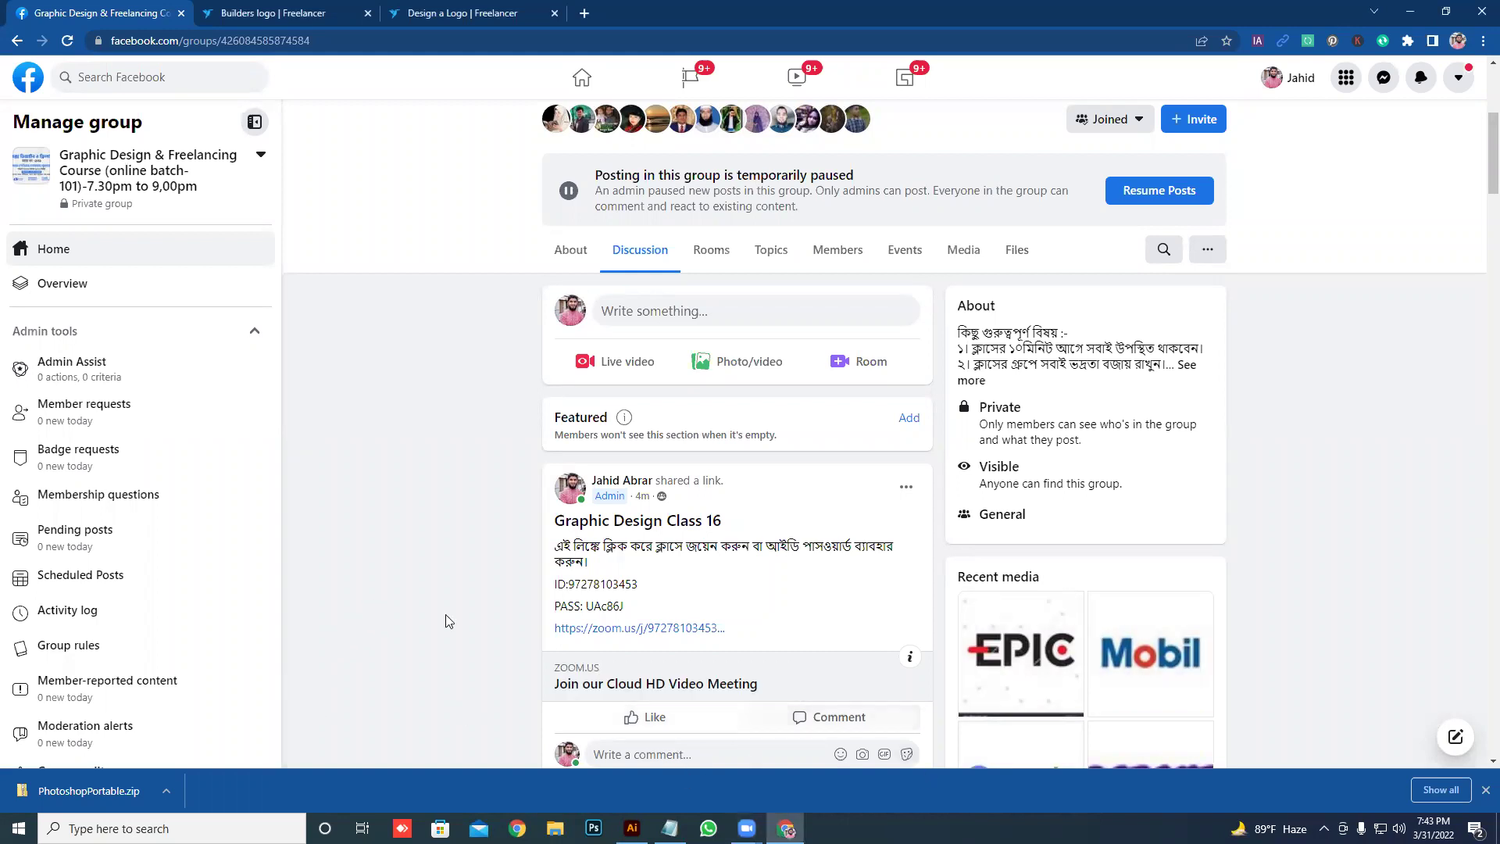
- Scroll the Facebook group feed to the Class 15 homework post with sample logos like TEMPO, IQBAL and XEND
{"action": "scroll", "coordinate": [445, 621], "scroll_direction": "down", "scroll_amount": 7}
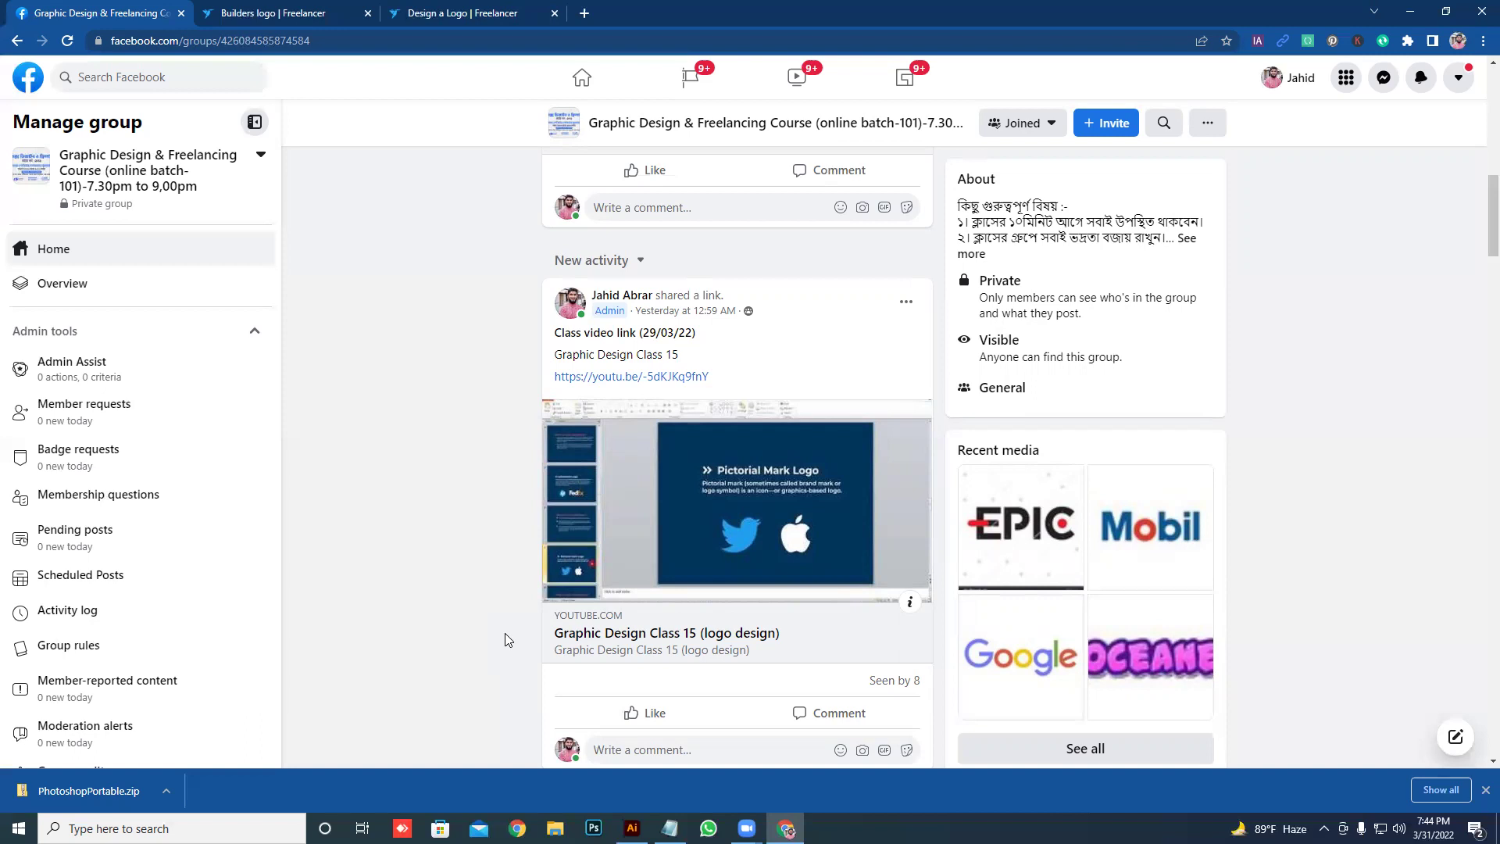
{"action": "scroll", "coordinate": [502, 627], "scroll_direction": "down", "scroll_amount": 8}
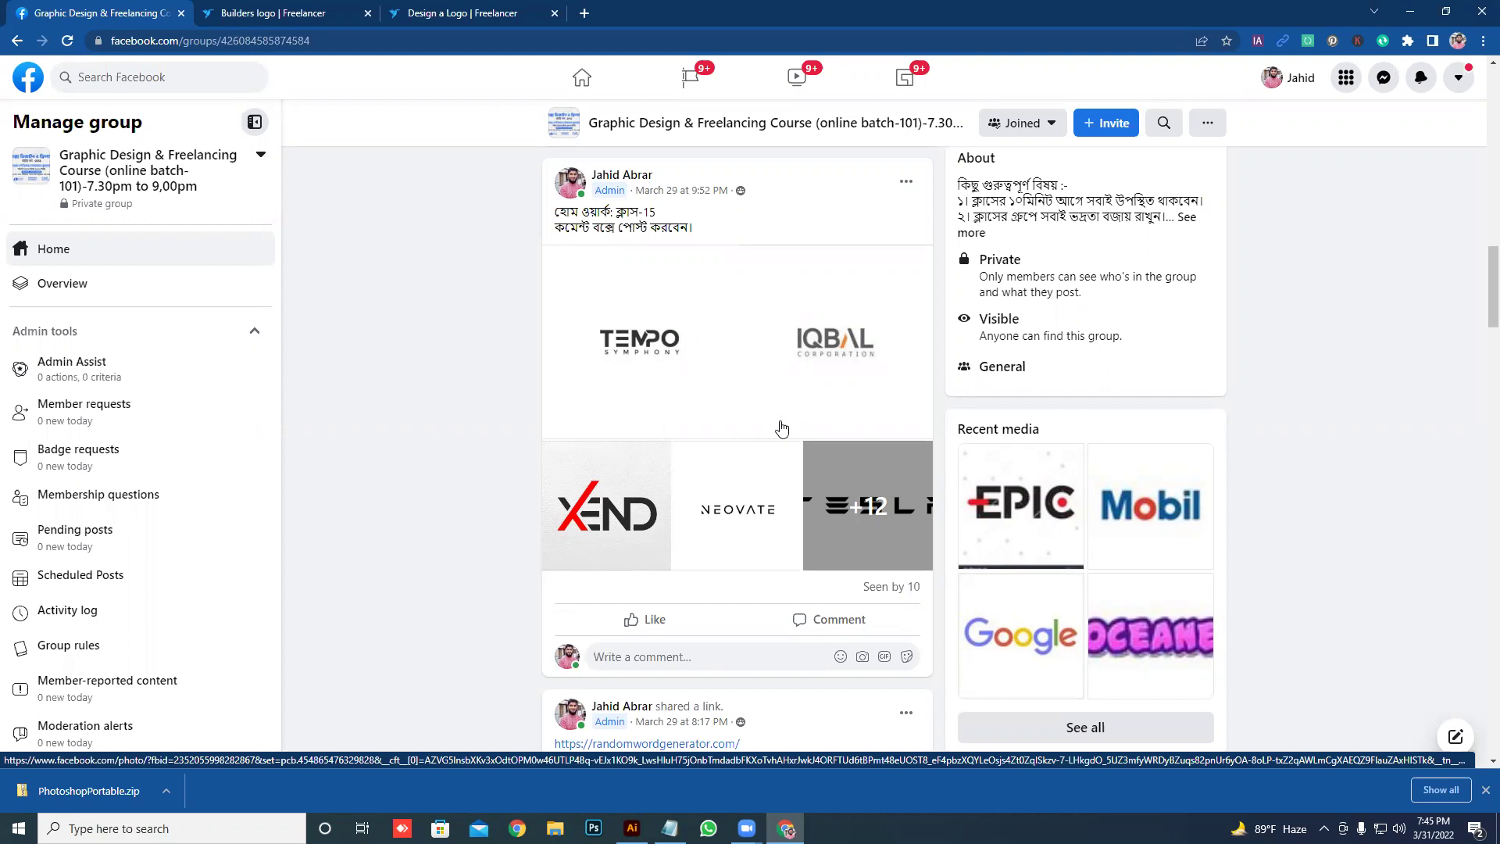
{"action": "scroll", "coordinate": [782, 428], "scroll_direction": "up", "scroll_amount": 2}
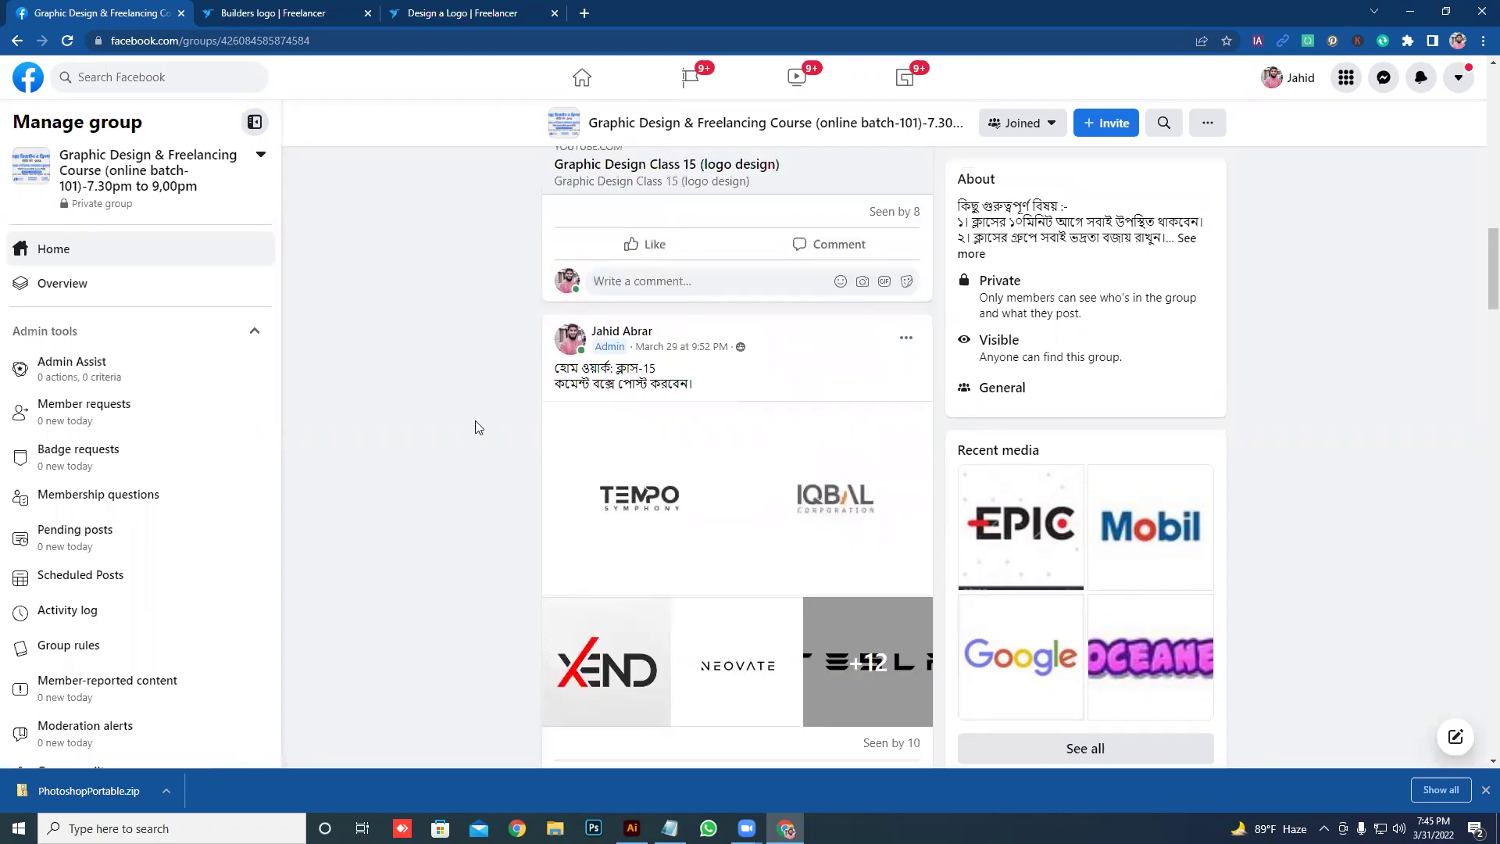
- Create a new 1200 × 1200 px Illustrator document, then return to the browser
{"action": "left_click", "coordinate": [633, 828]}
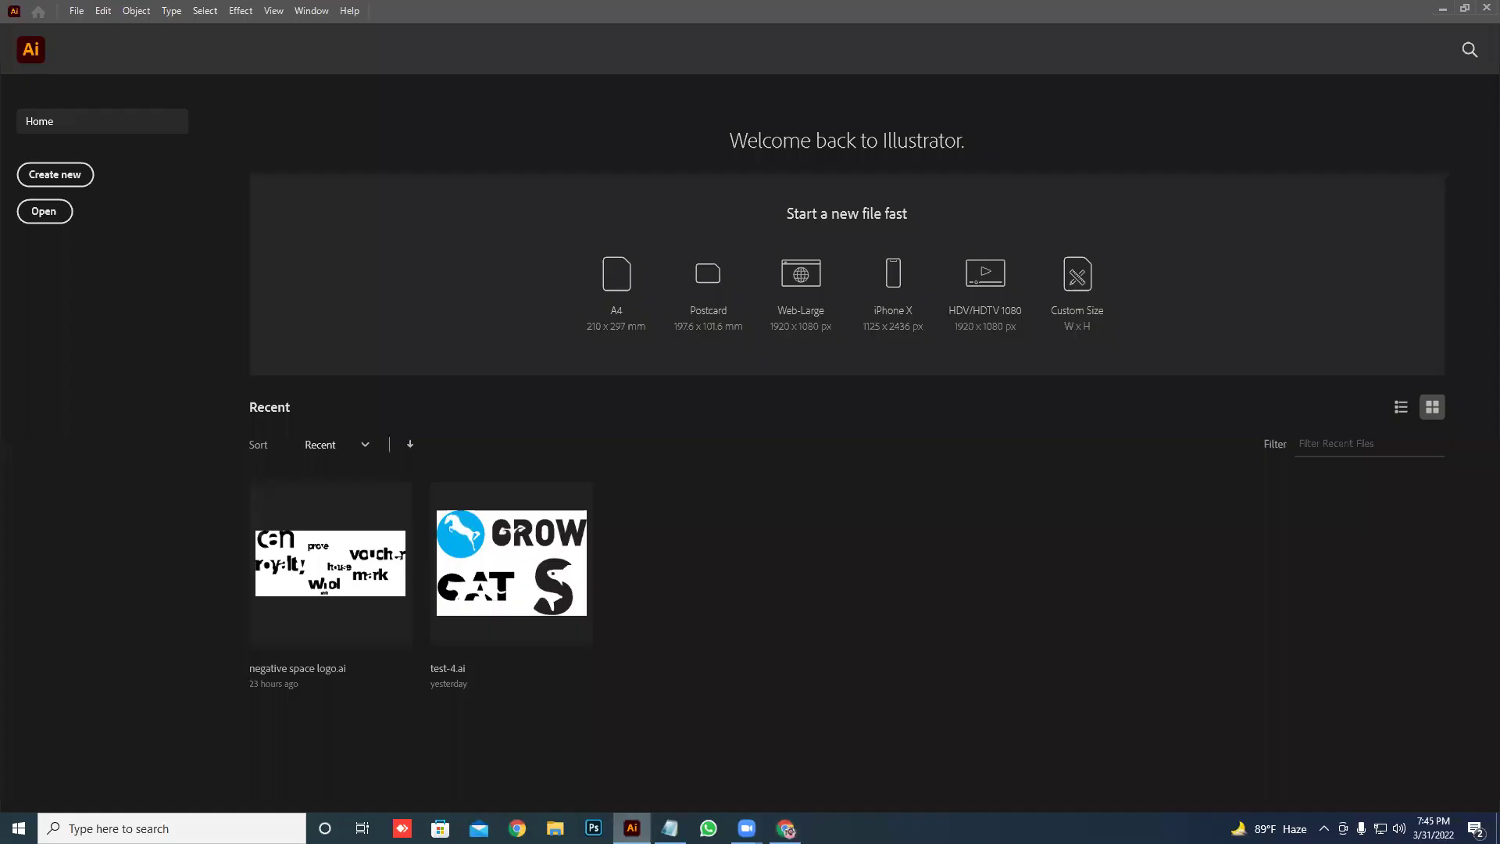
{"action": "left_click", "coordinate": [50, 173]}
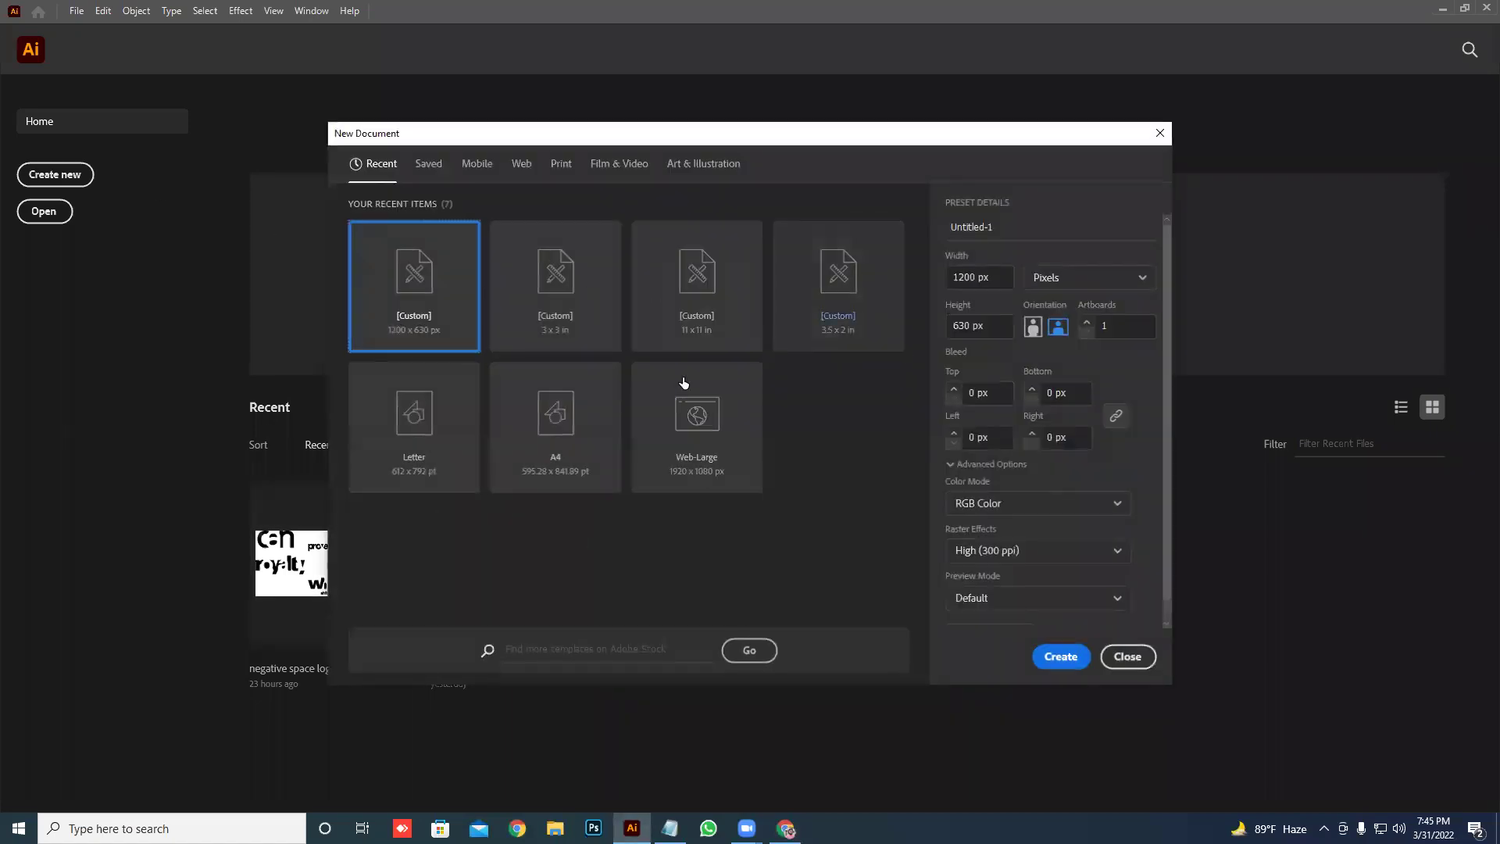
{"action": "left_click", "coordinate": [983, 324]}
{"action": "key", "text": "ctrl+a"}
{"action": "type", "text": "1200"}
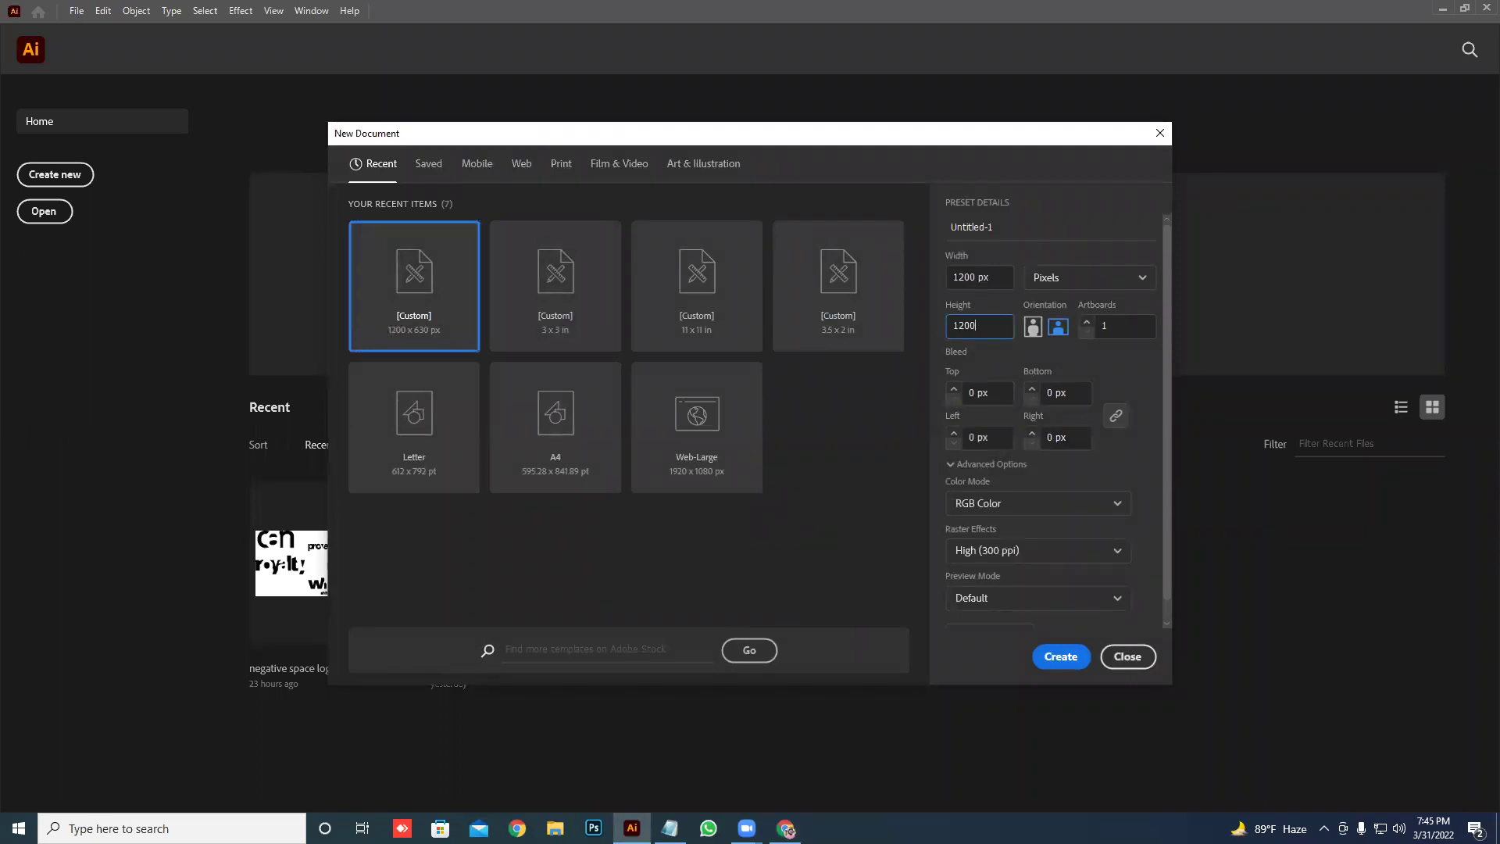
{"action": "left_click", "coordinate": [1060, 657]}
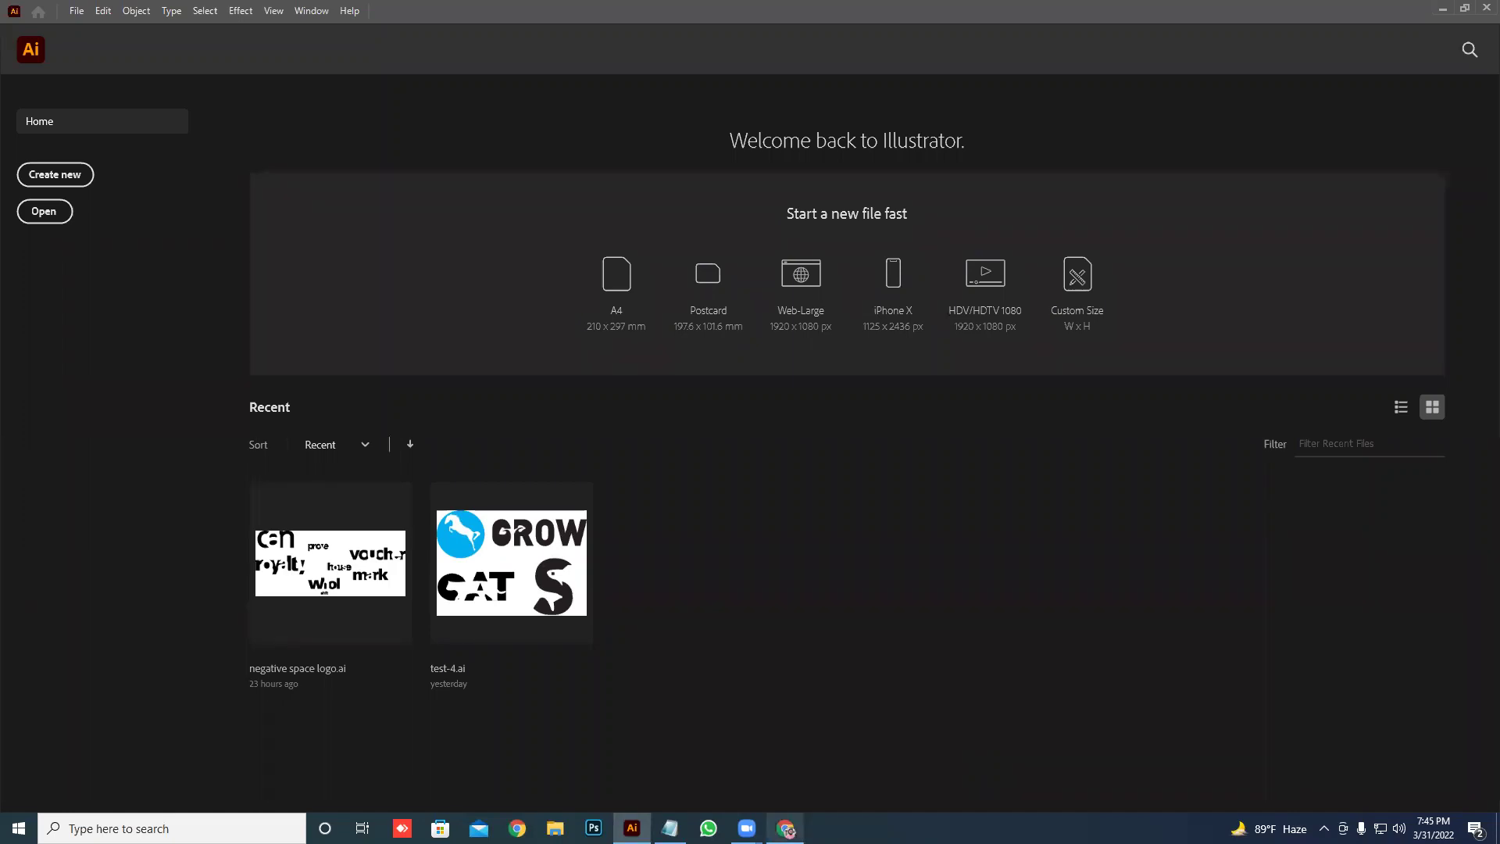
{"action": "left_click", "coordinate": [786, 828]}
- Bring the Builders logo contest brief on Freelancer to the front
{"action": "left_click", "coordinate": [313, 13]}
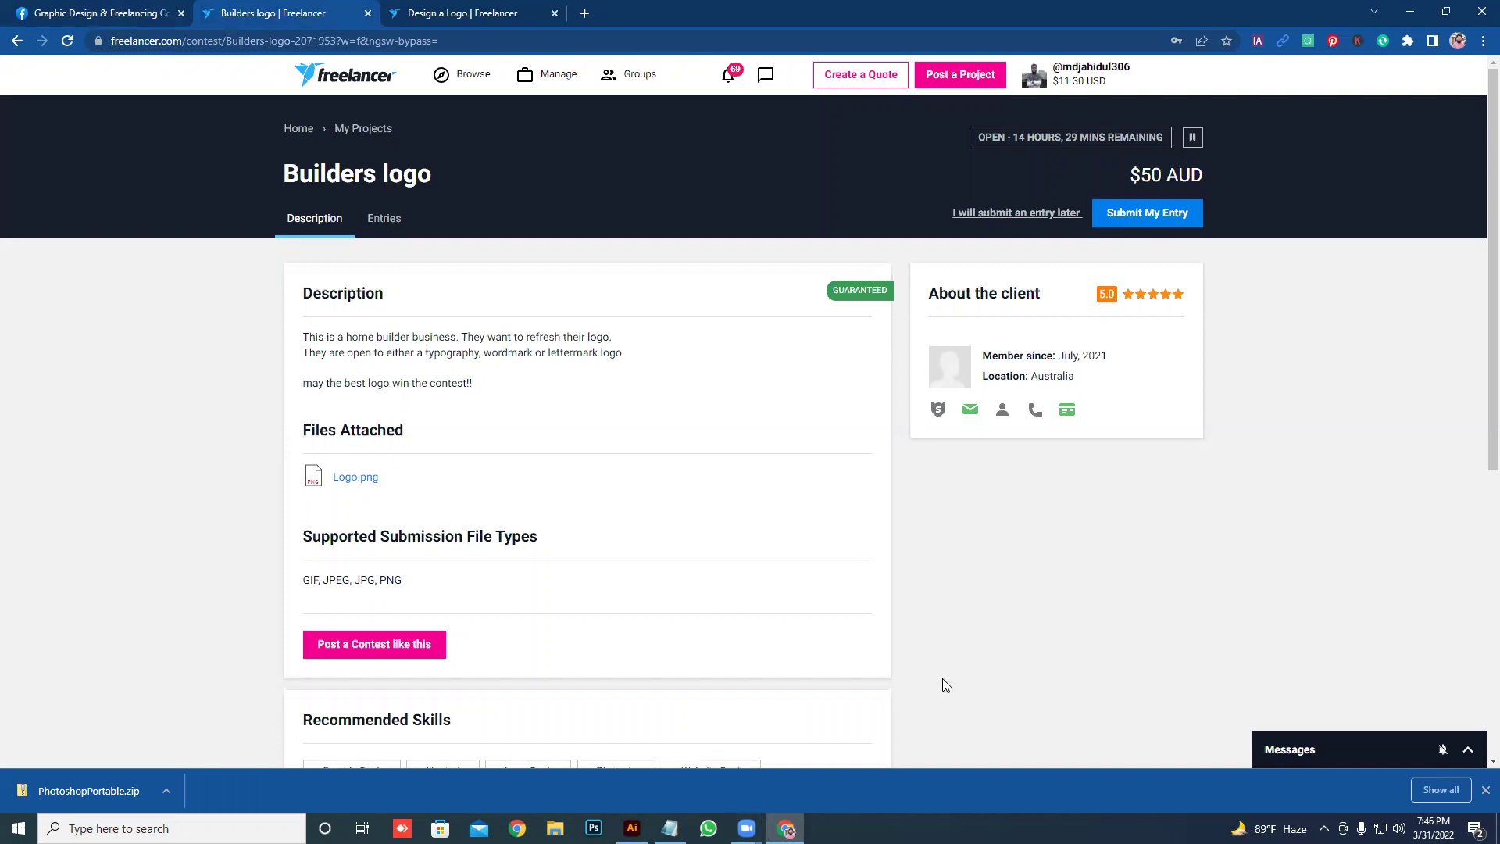
- Scroll back through the Facebook group feed, then return to the Builders logo brief
{"action": "left_click", "coordinate": [138, 24]}
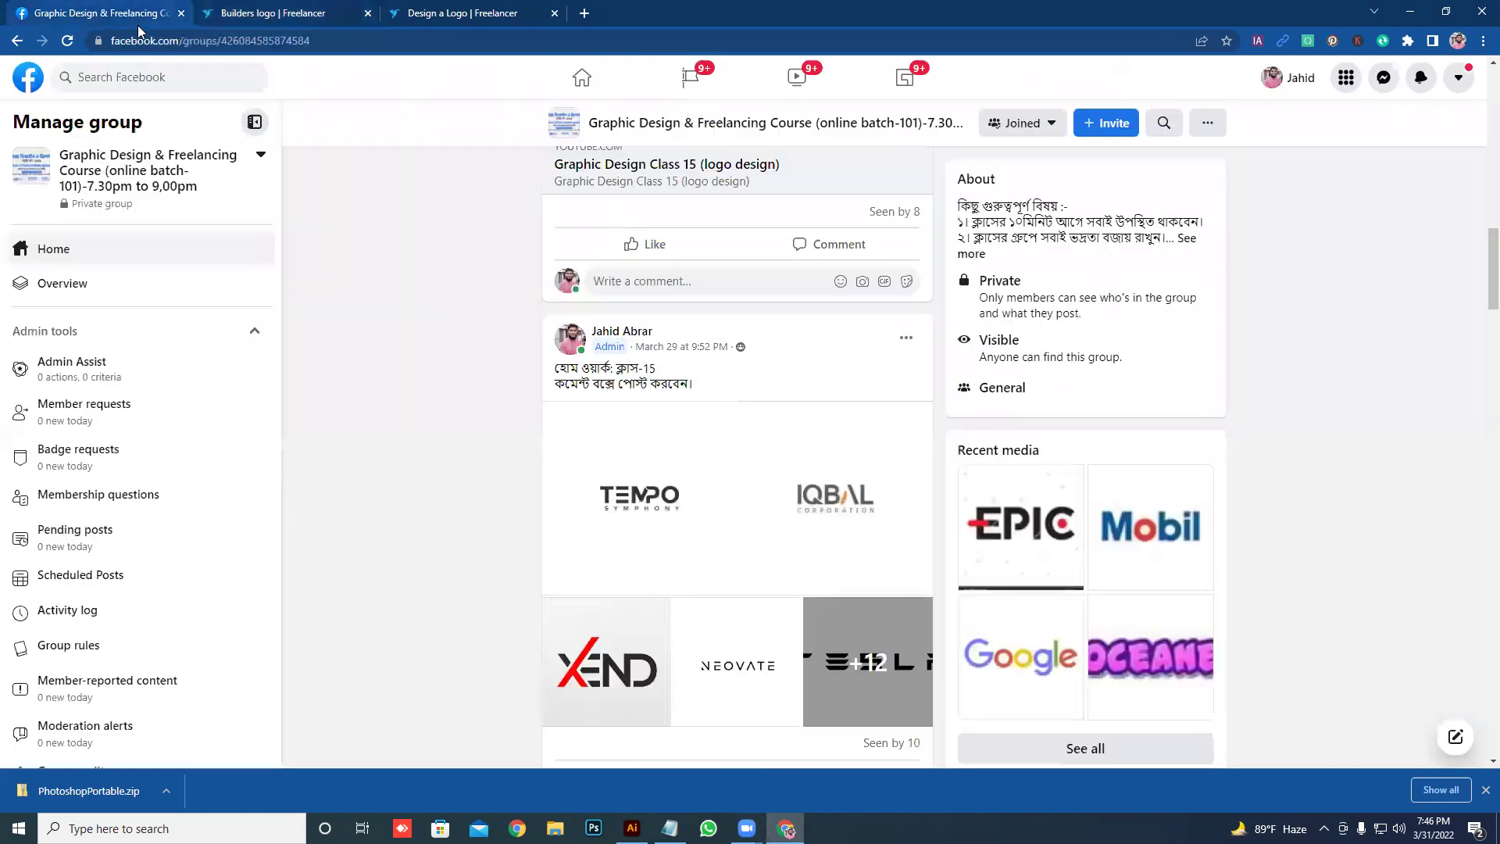
{"action": "scroll", "coordinate": [632, 421], "scroll_direction": "down", "scroll_amount": 4}
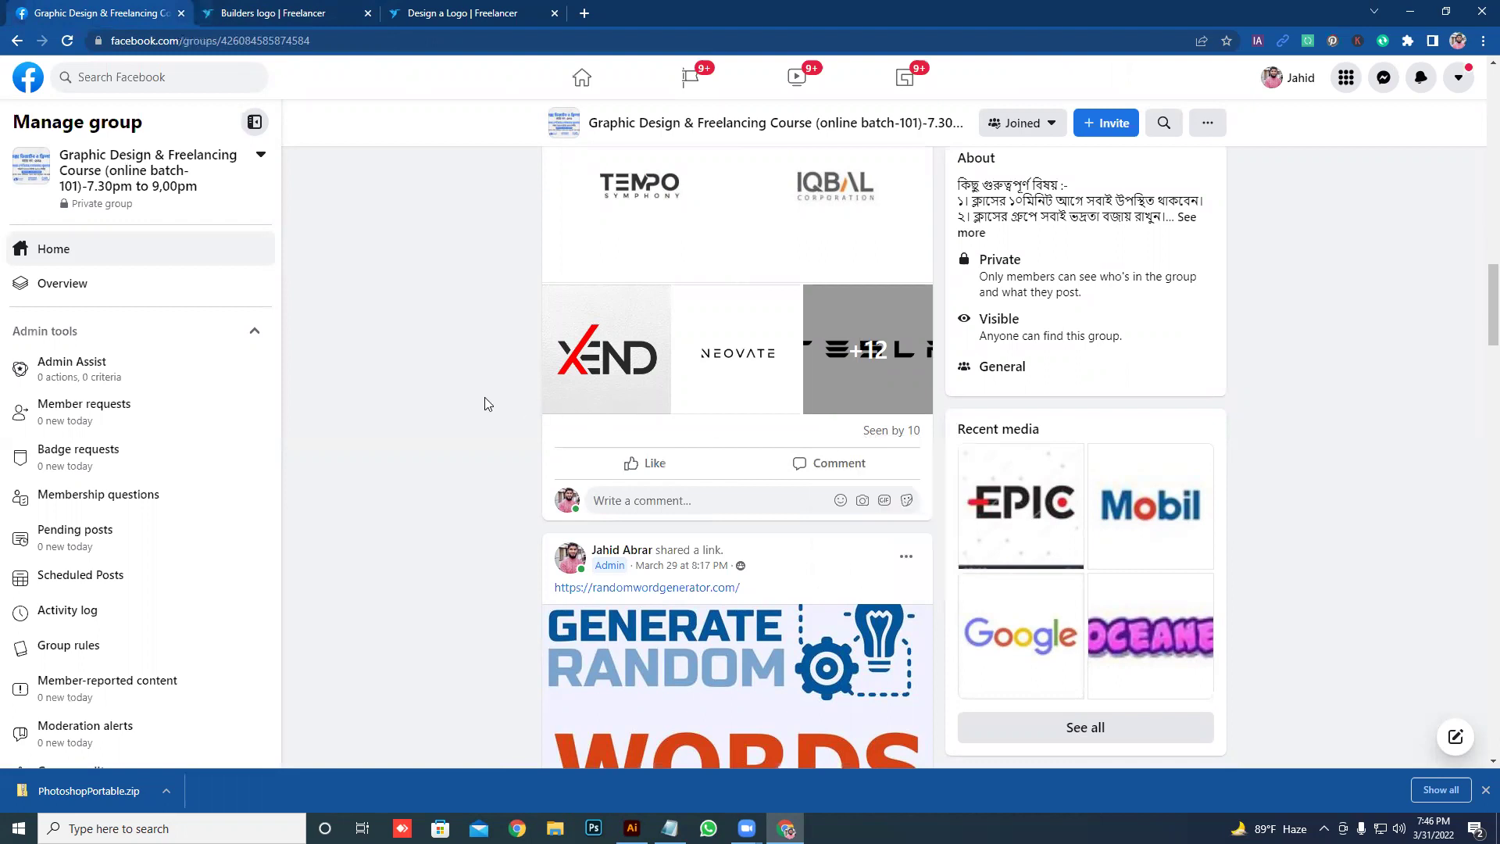
{"action": "left_click_drag", "start_coordinate": [1479, 311], "coordinate": [1479, 162]}
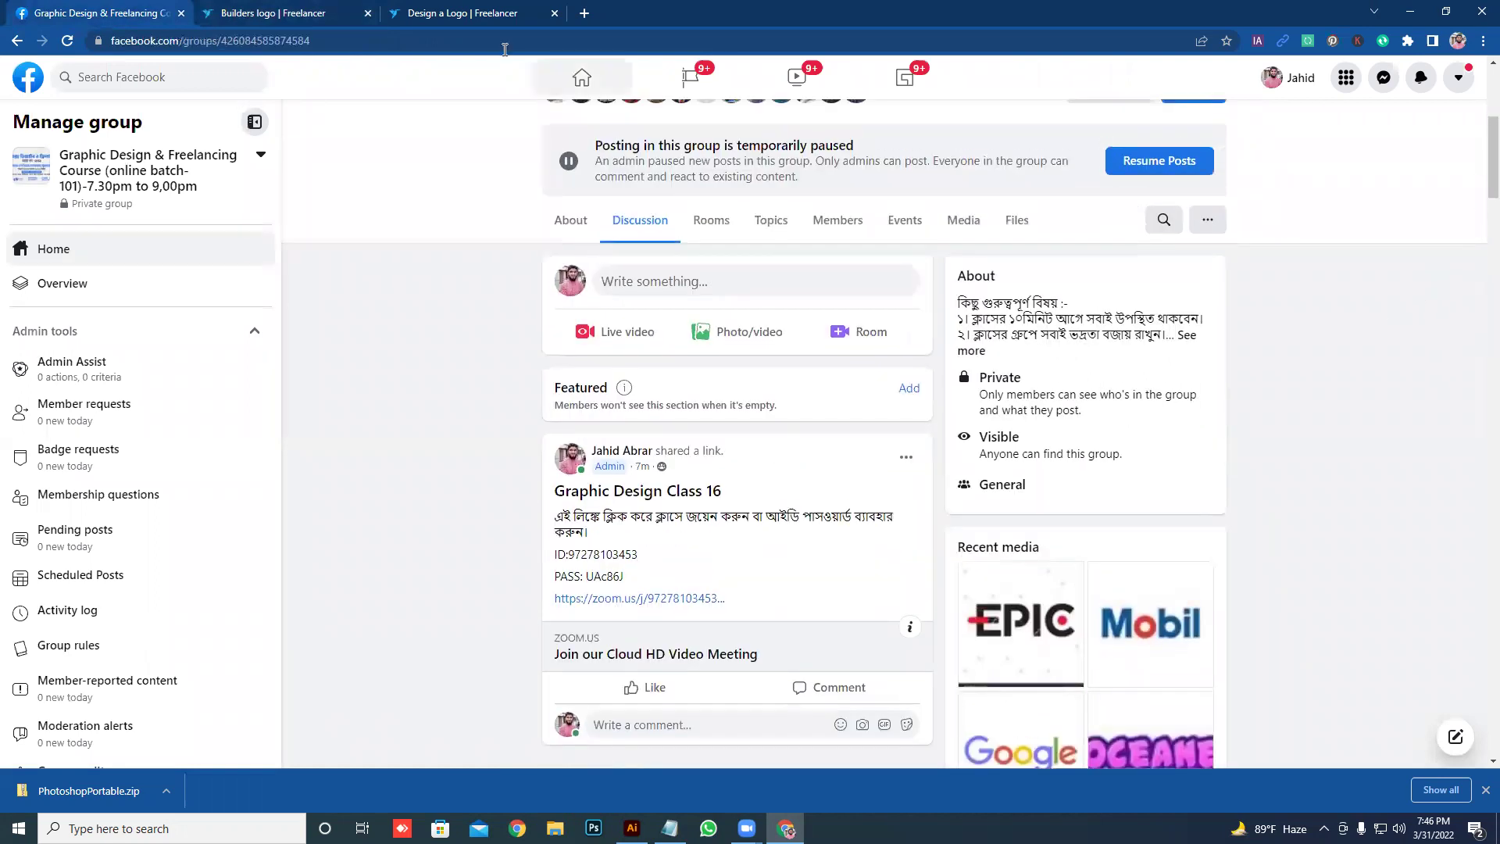
{"action": "left_click", "coordinate": [301, 9]}
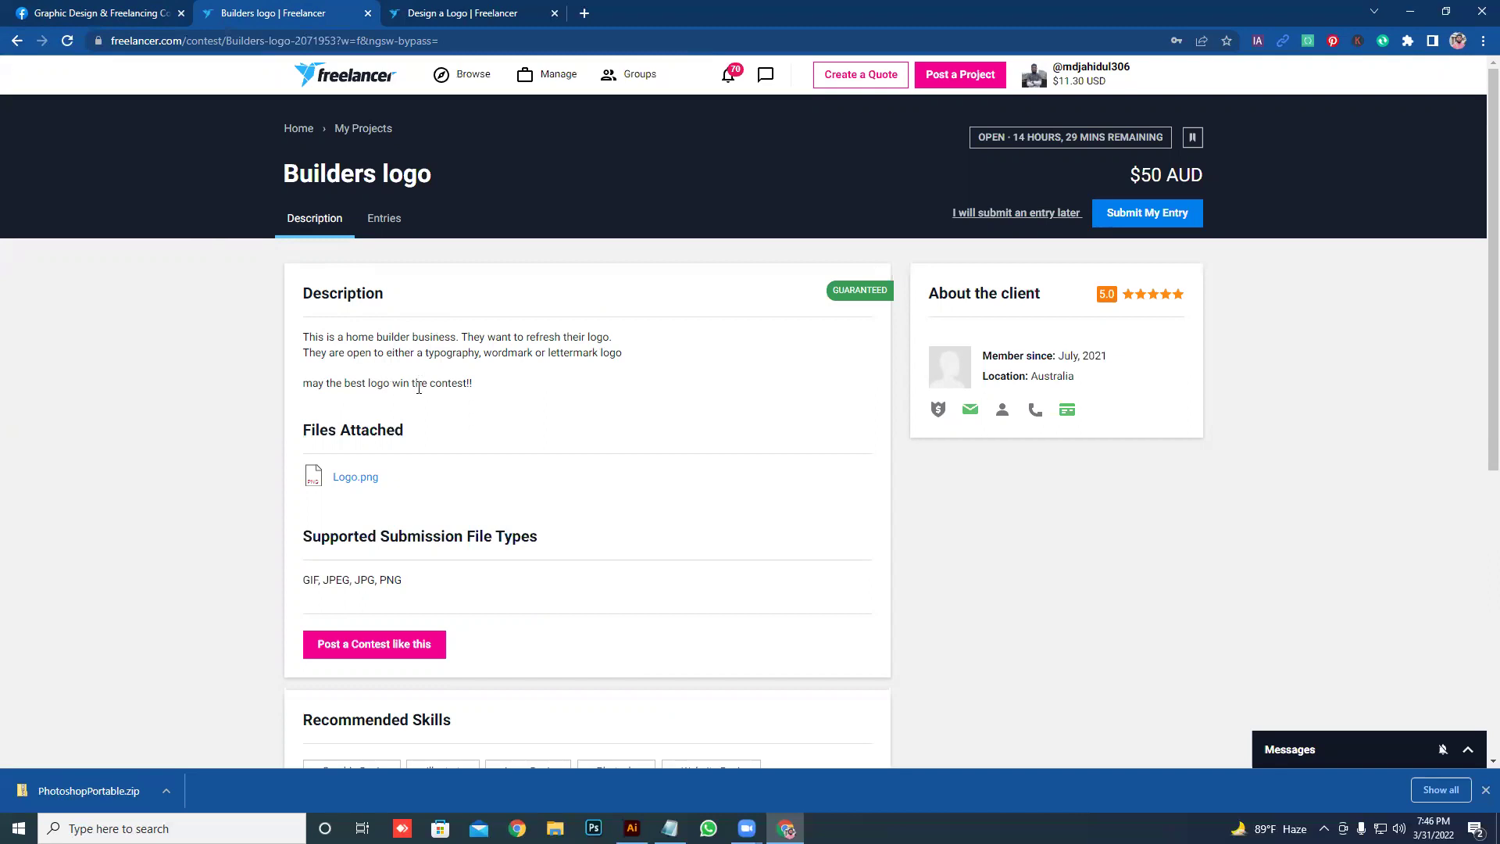
- Preview the client's attached MTEX PROJECTS logo and highlight the typography and wordmark requirements
{"action": "left_click", "coordinate": [343, 479]}
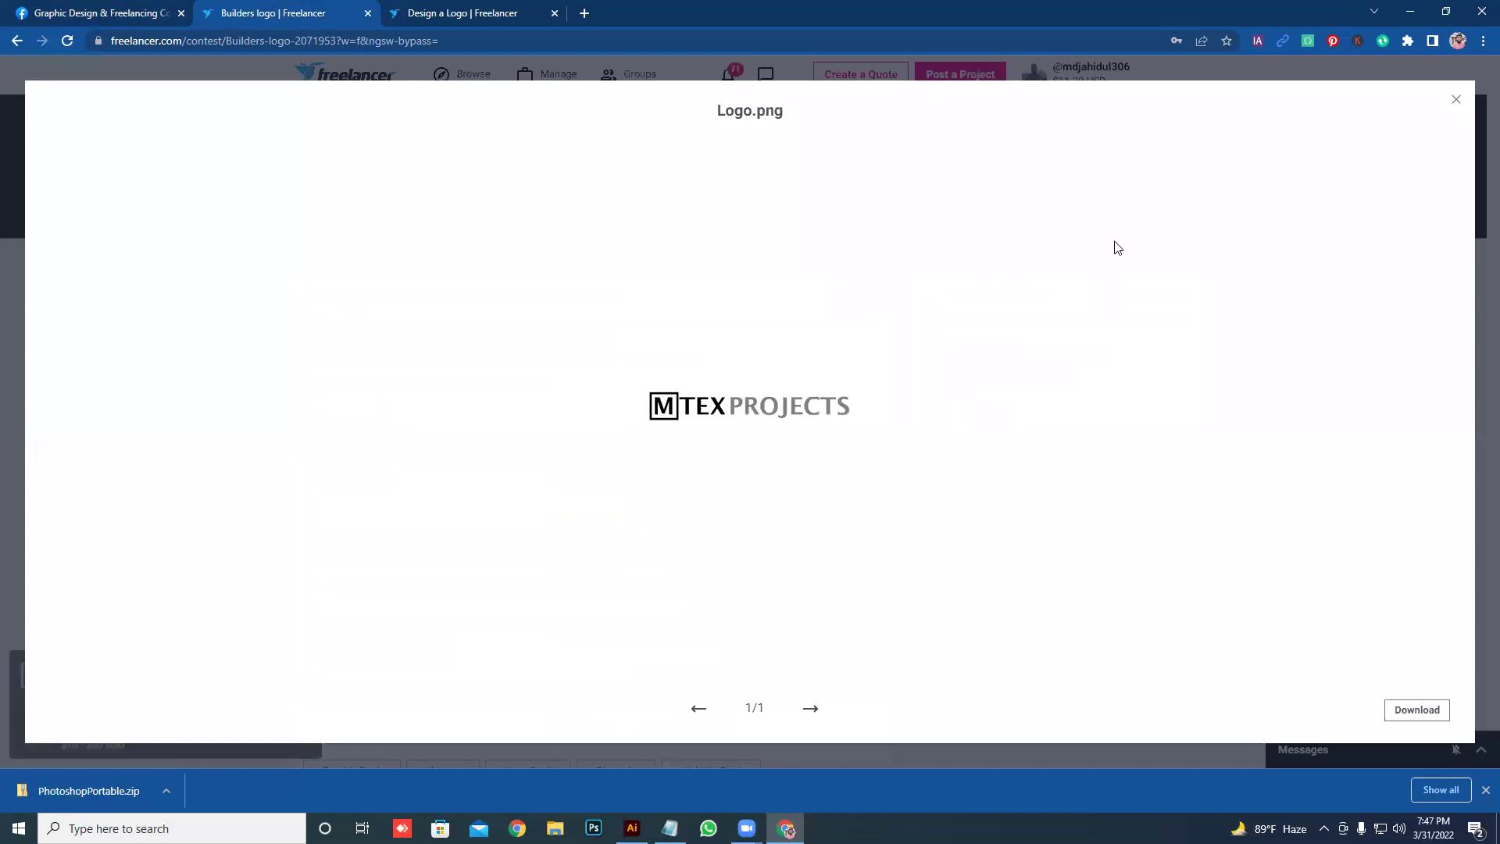
{"action": "left_click", "coordinate": [1453, 101]}
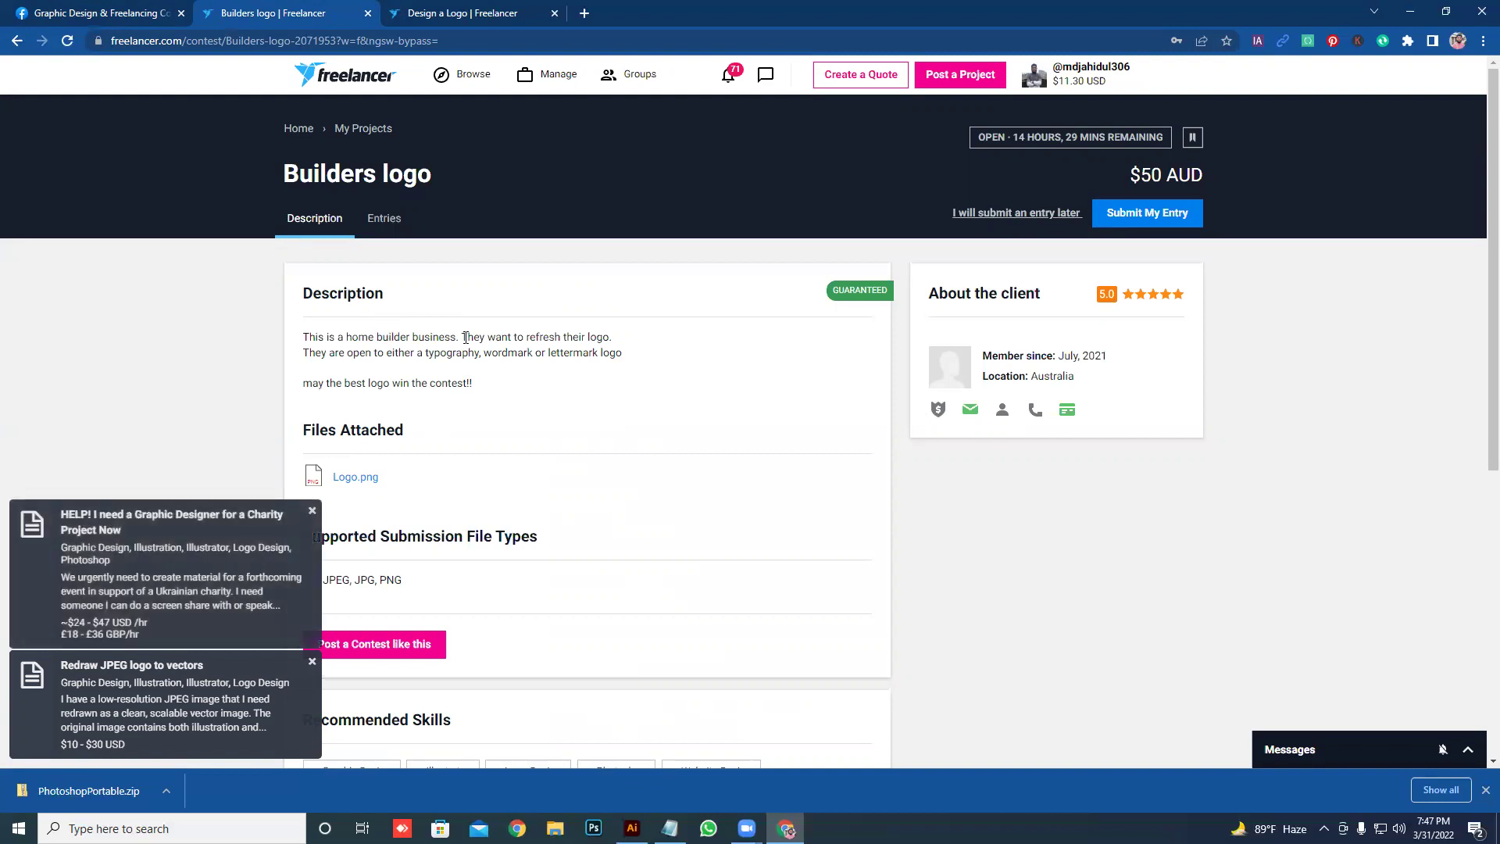
{"action": "left_click_drag", "start_coordinate": [466, 337], "coordinate": [512, 337]}
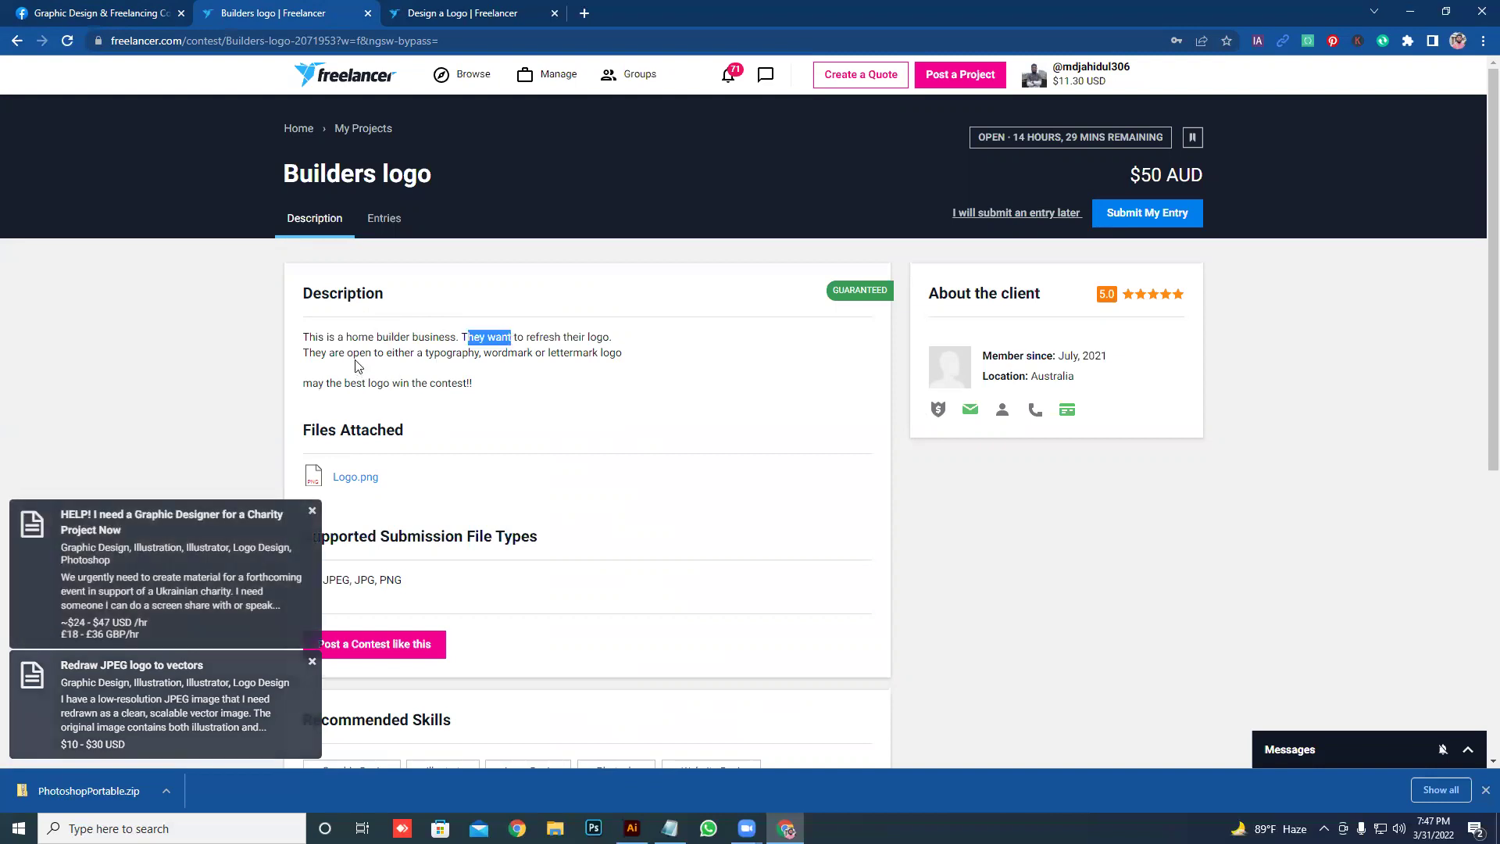
{"action": "left_click_drag", "start_coordinate": [423, 353], "coordinate": [599, 354]}
{"action": "left_click", "coordinate": [533, 354]}
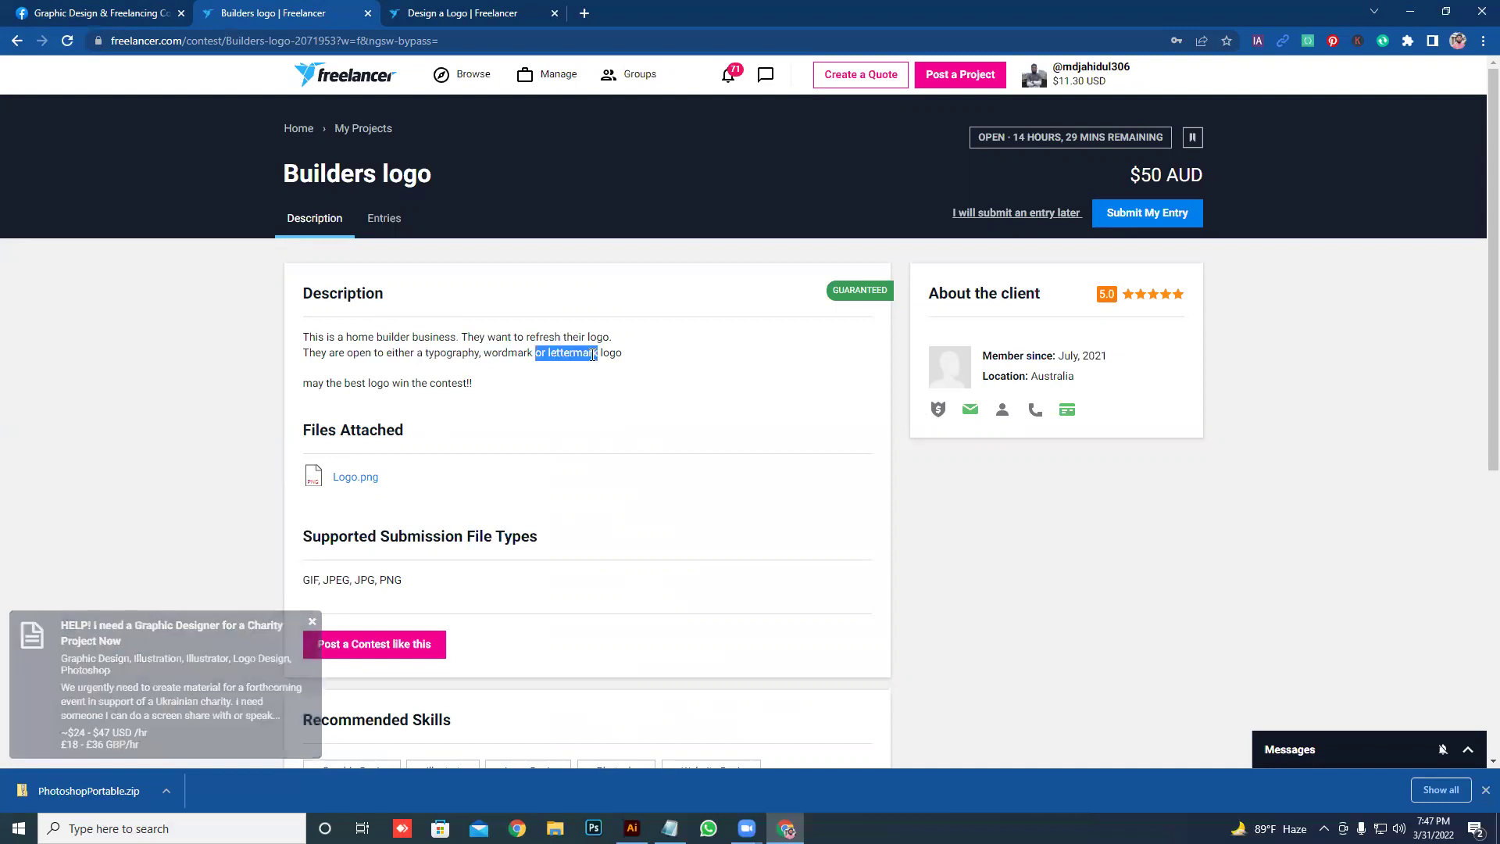
- Re-check the attached logo, then select 'home builder' in the brief's description
{"action": "left_click", "coordinate": [367, 478]}
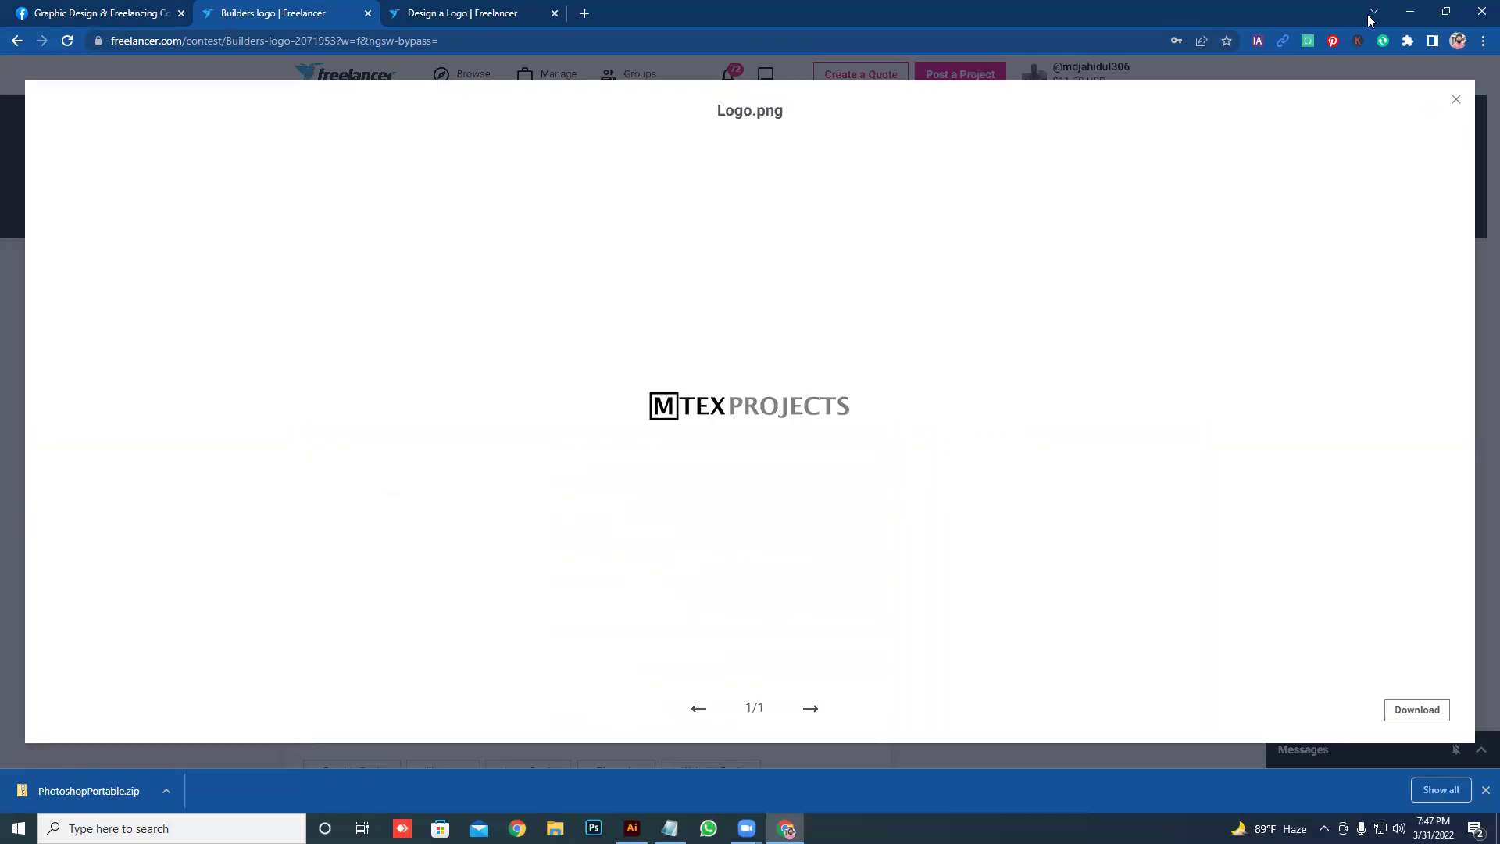
{"action": "left_click", "coordinate": [1457, 102]}
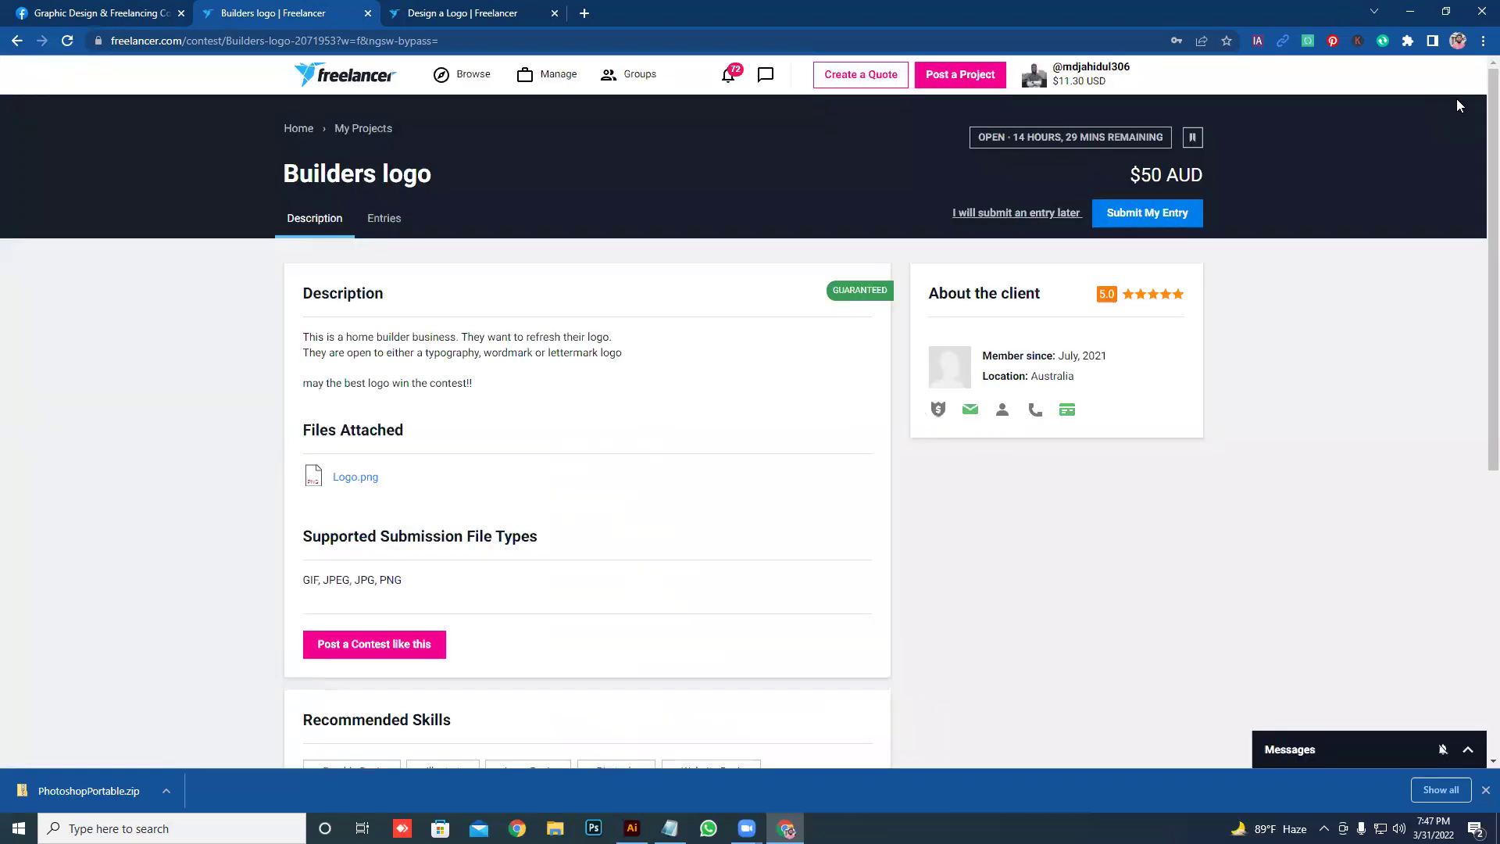
{"action": "left_click_drag", "start_coordinate": [350, 337], "coordinate": [417, 336]}
{"action": "left_click", "coordinate": [407, 337]}
{"action": "left_click", "coordinate": [449, 351]}
{"action": "left_click_drag", "start_coordinate": [347, 337], "coordinate": [410, 337]}
{"action": "key", "text": "ctrl+c"}
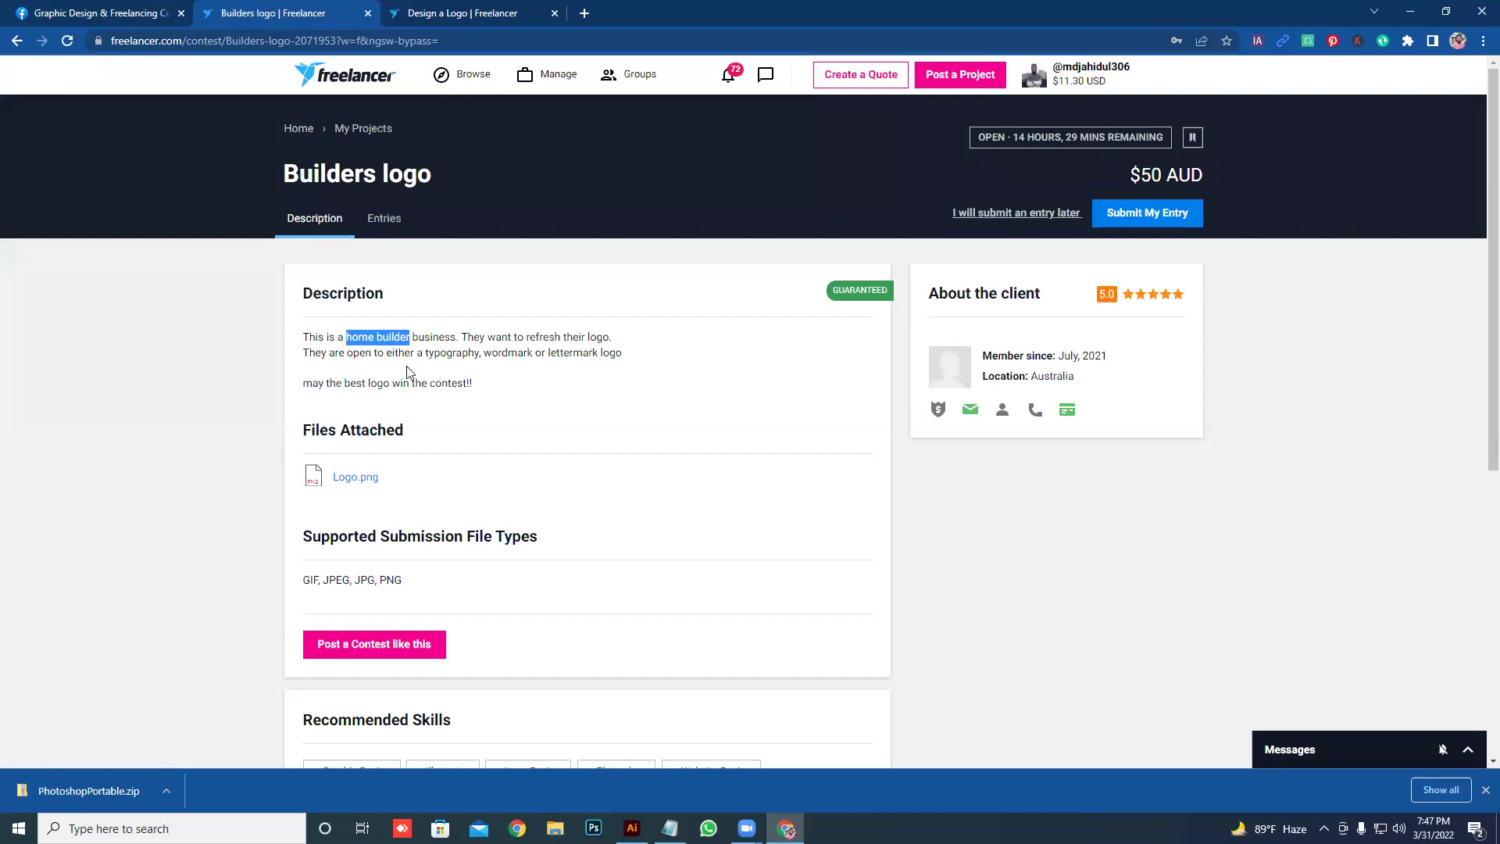
- Search Google Images for 'home builder logo' and browse the house-and-roof logo results
{"action": "left_click", "coordinate": [583, 13]}
{"action": "key", "text": "ctrl+v"}
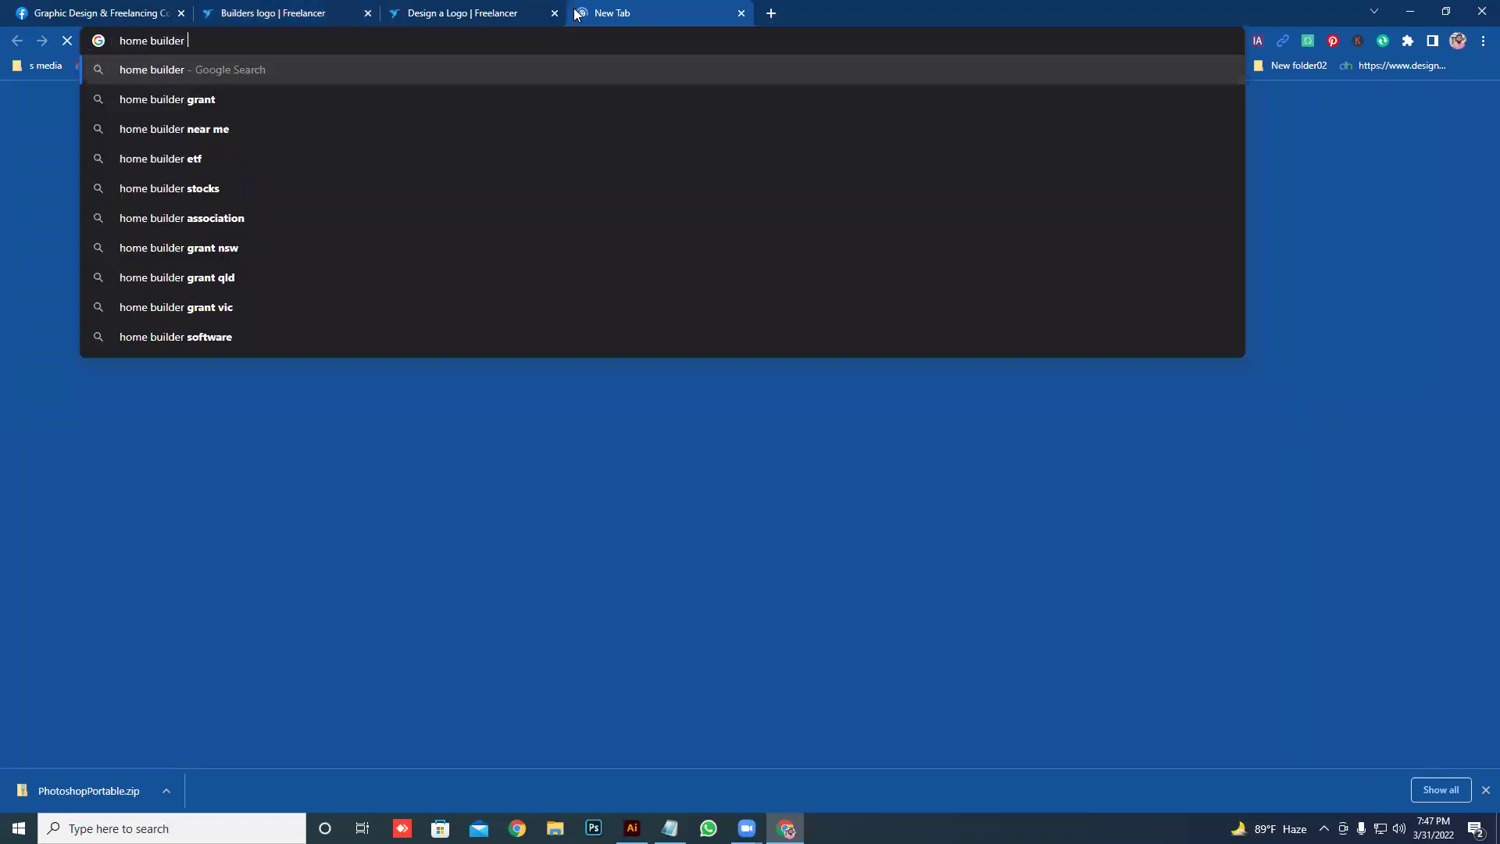
{"action": "type", "text": "logo"}
{"action": "key", "text": "Return"}
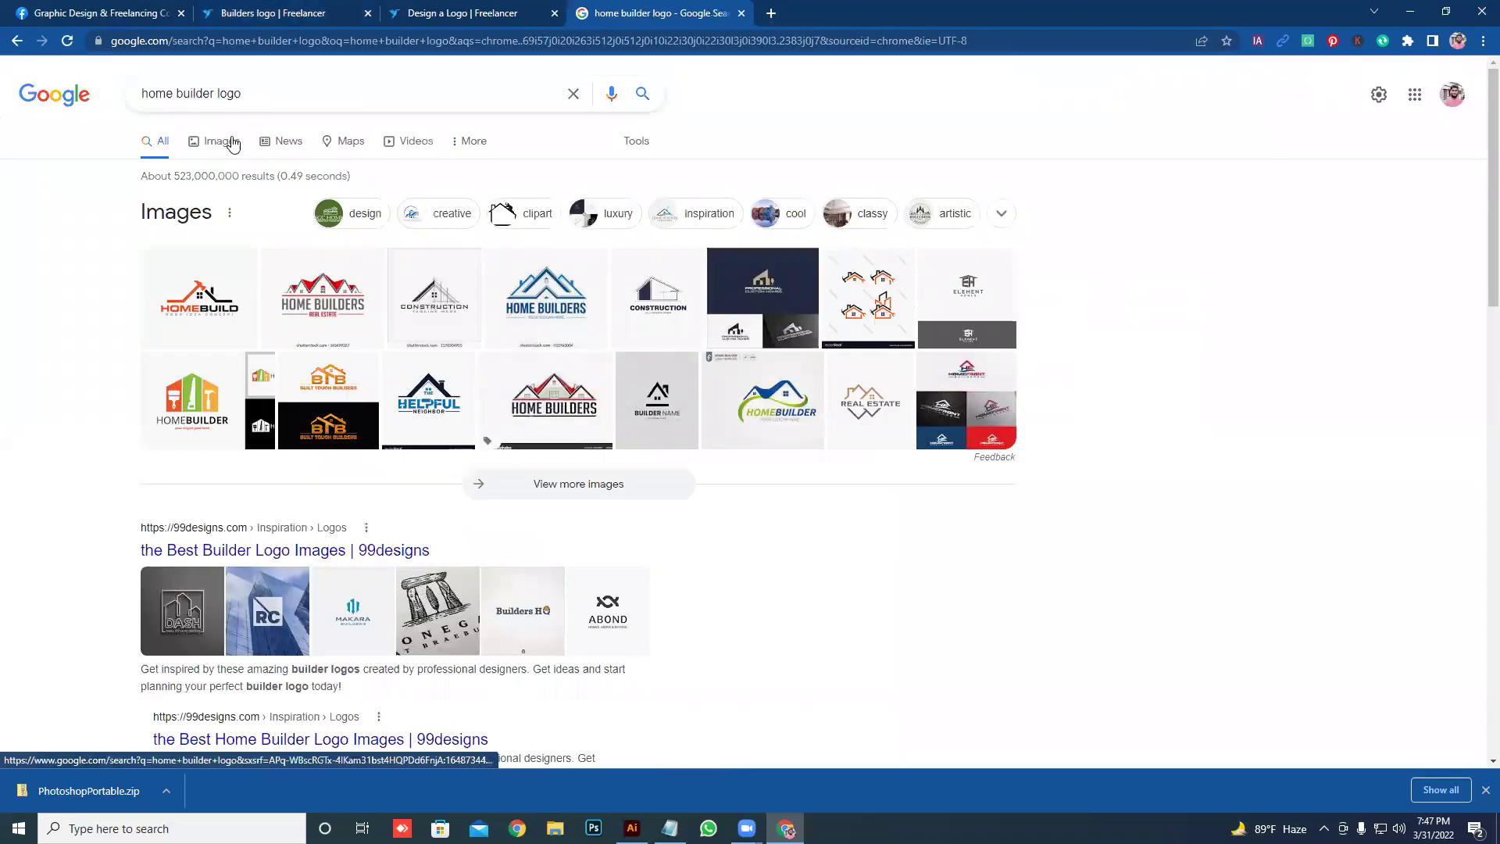
{"action": "left_click", "coordinate": [211, 146]}
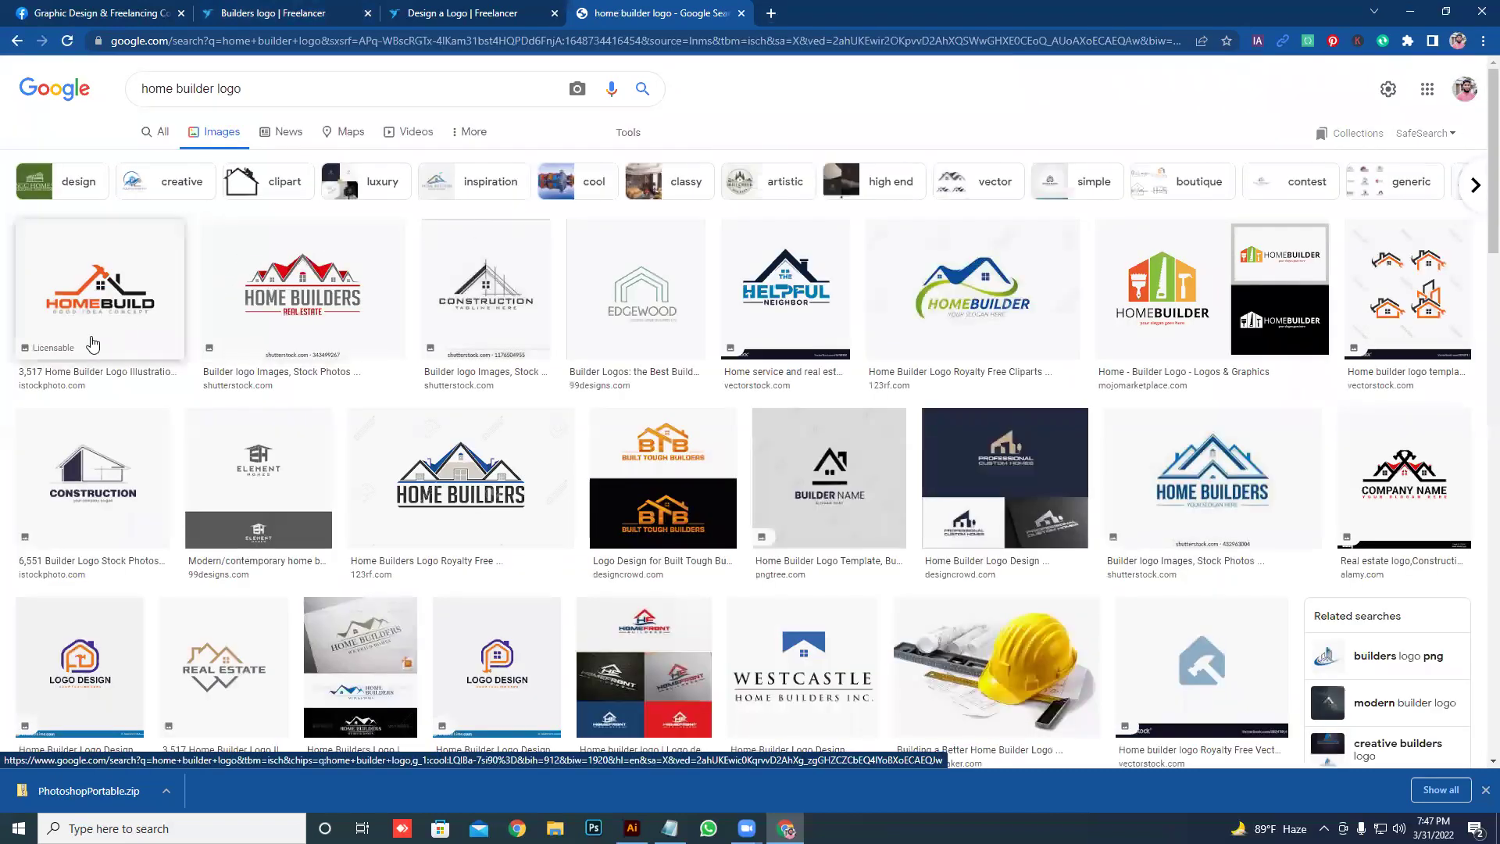
{"action": "scroll", "coordinate": [98, 349], "scroll_direction": "down", "scroll_amount": 2}
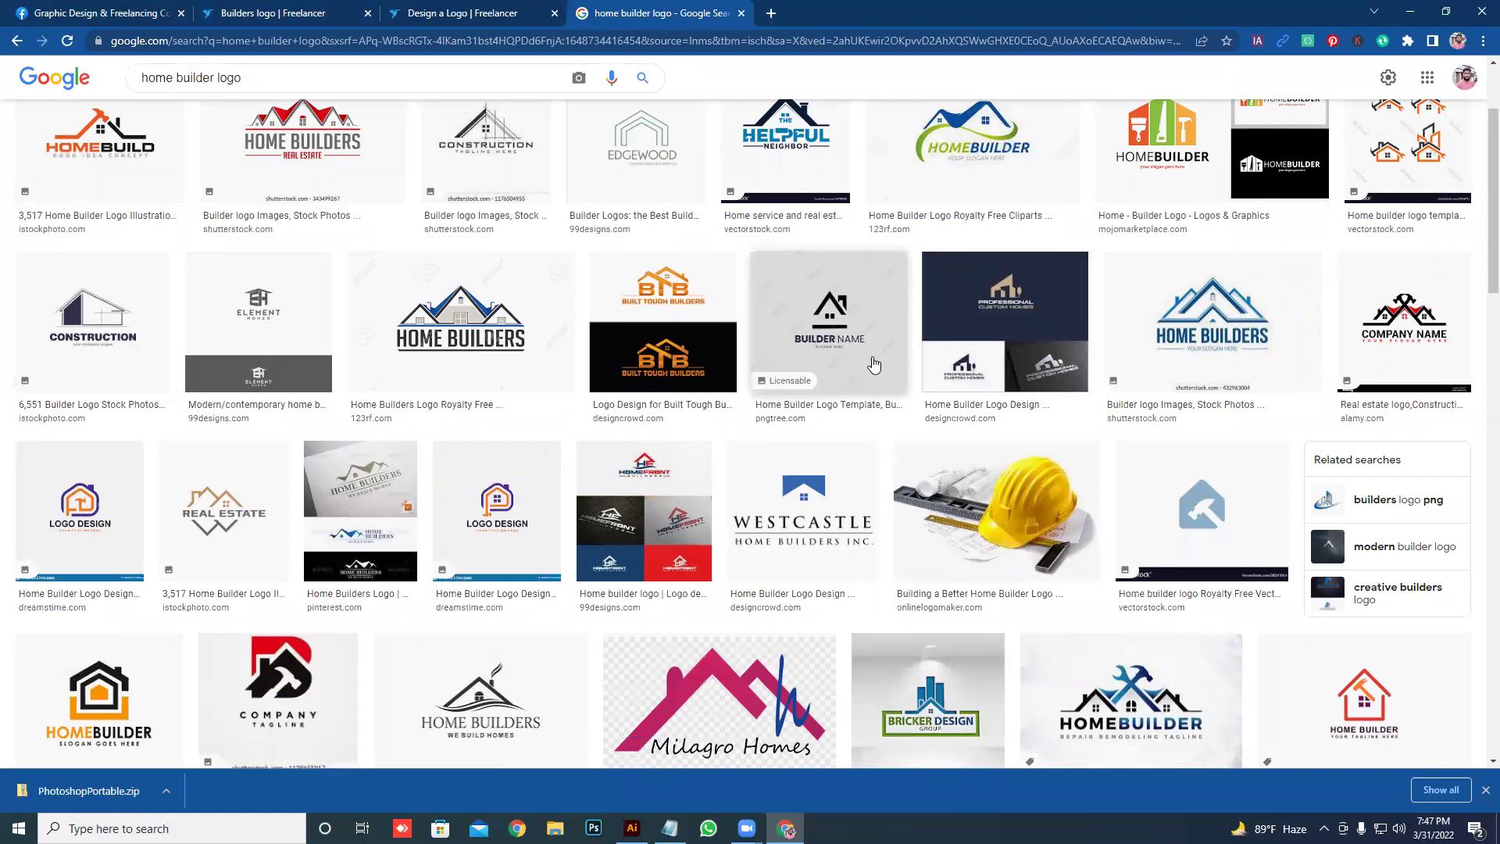
{"action": "scroll", "coordinate": [869, 363], "scroll_direction": "down", "scroll_amount": 1}
{"action": "right_click", "coordinate": [879, 449]}
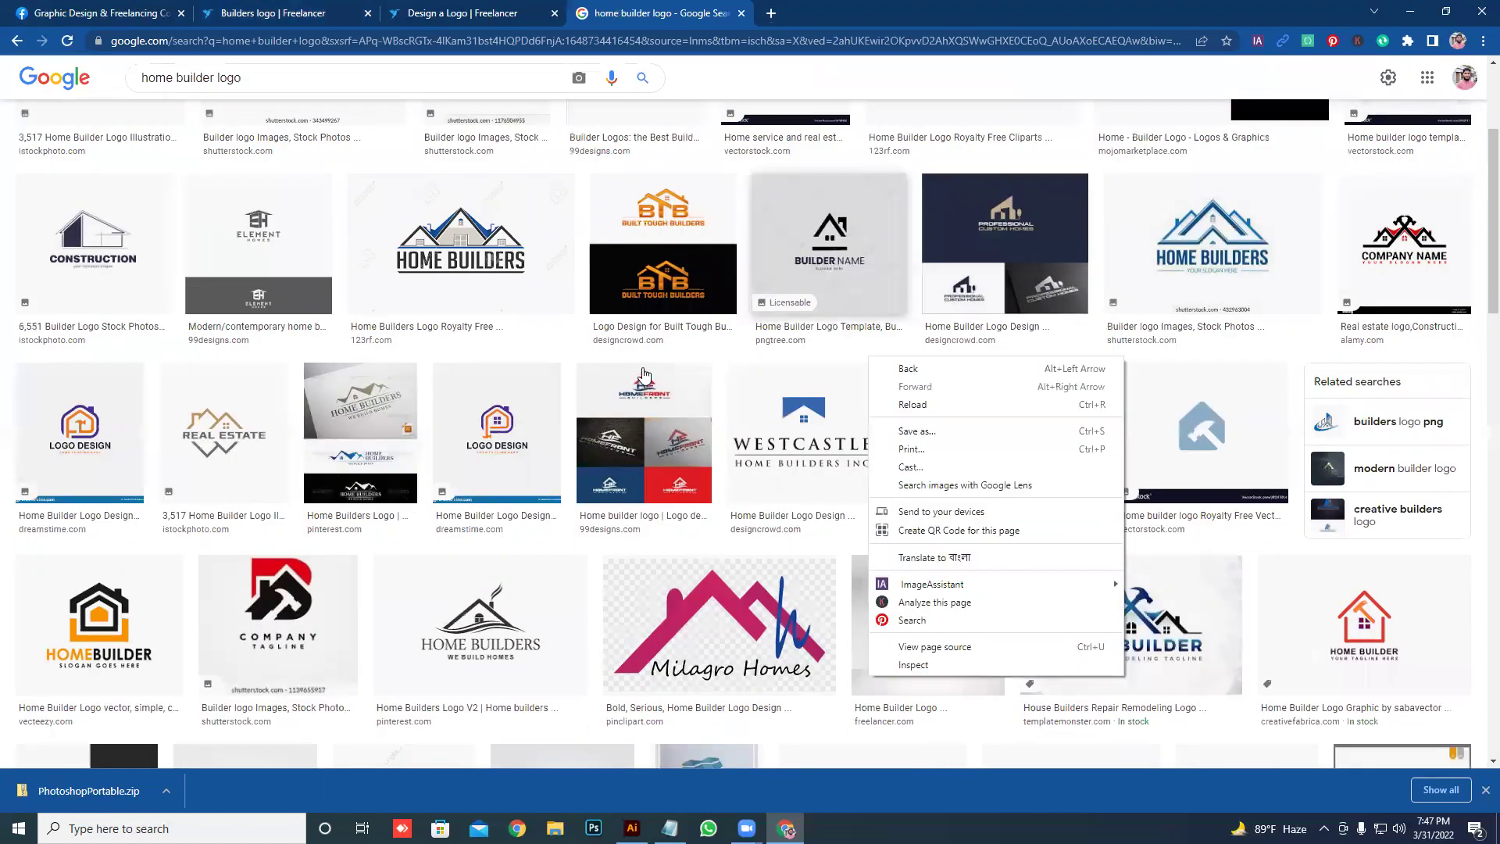
{"action": "scroll", "coordinate": [186, 412], "scroll_direction": "down", "scroll_amount": 3}
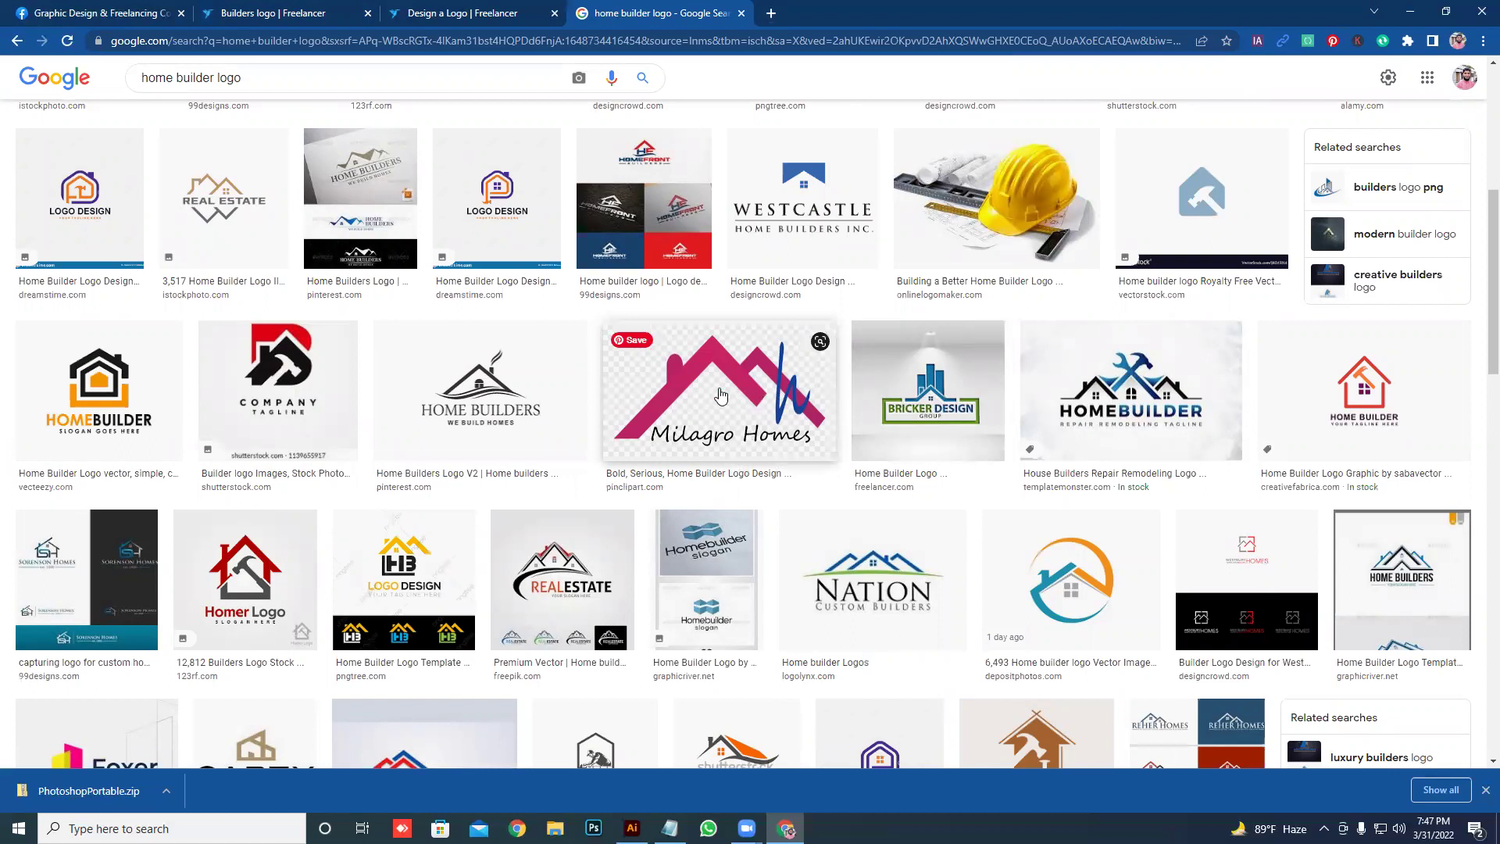
{"action": "scroll", "coordinate": [713, 393], "scroll_direction": "down", "scroll_amount": 1}
{"action": "scroll", "coordinate": [713, 393], "scroll_direction": "down", "scroll_amount": 1}
{"action": "scroll", "coordinate": [713, 393], "scroll_direction": "down", "scroll_amount": 1}
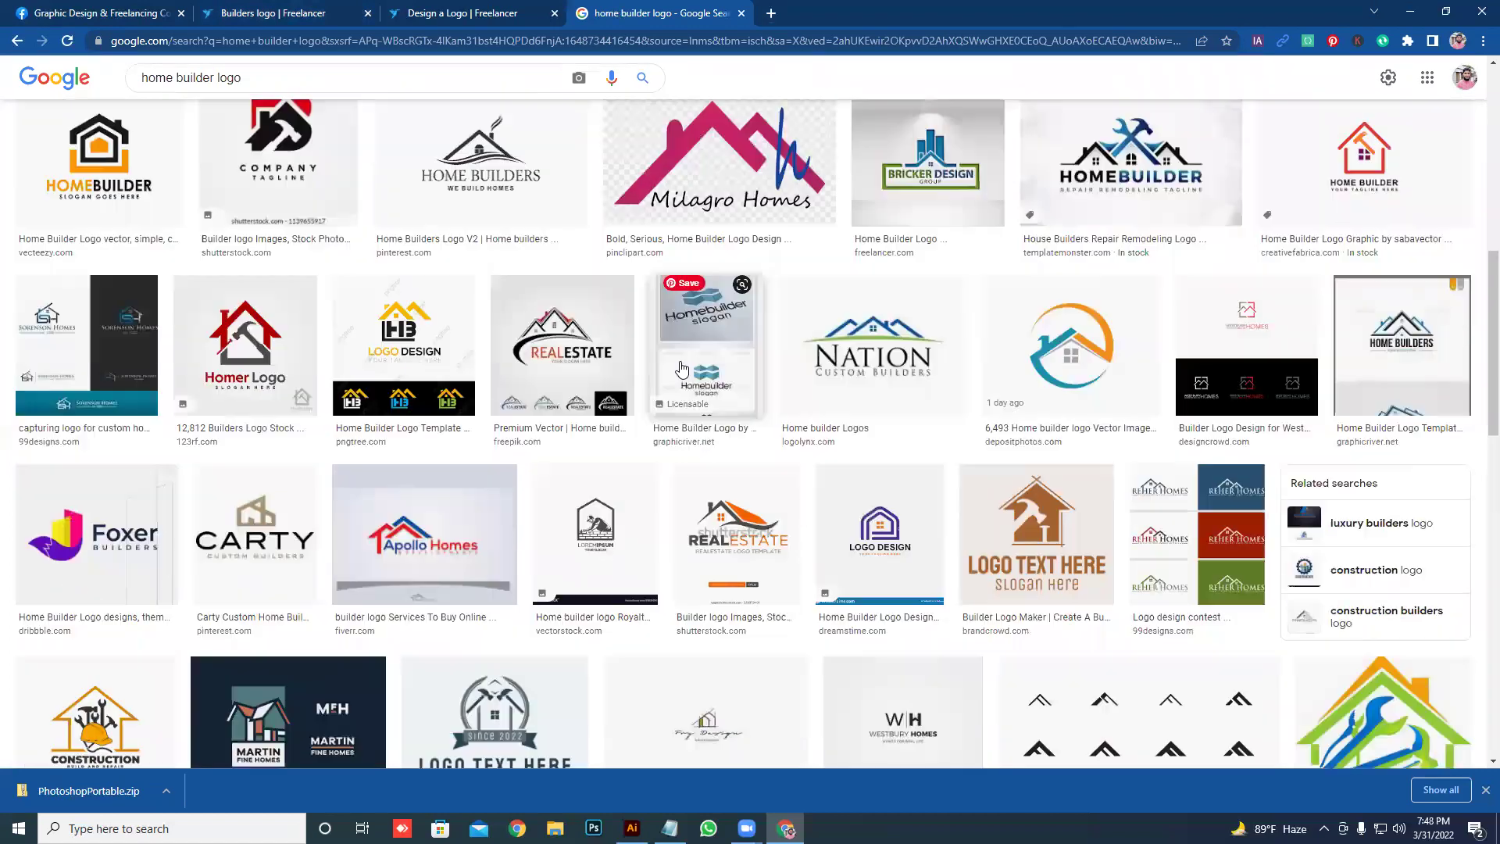
- Check the brief's accepted logo styles, then keep browsing the builder logo images
{"action": "left_click", "coordinate": [274, 14]}
{"action": "left_click_drag", "start_coordinate": [383, 349], "coordinate": [439, 351]}
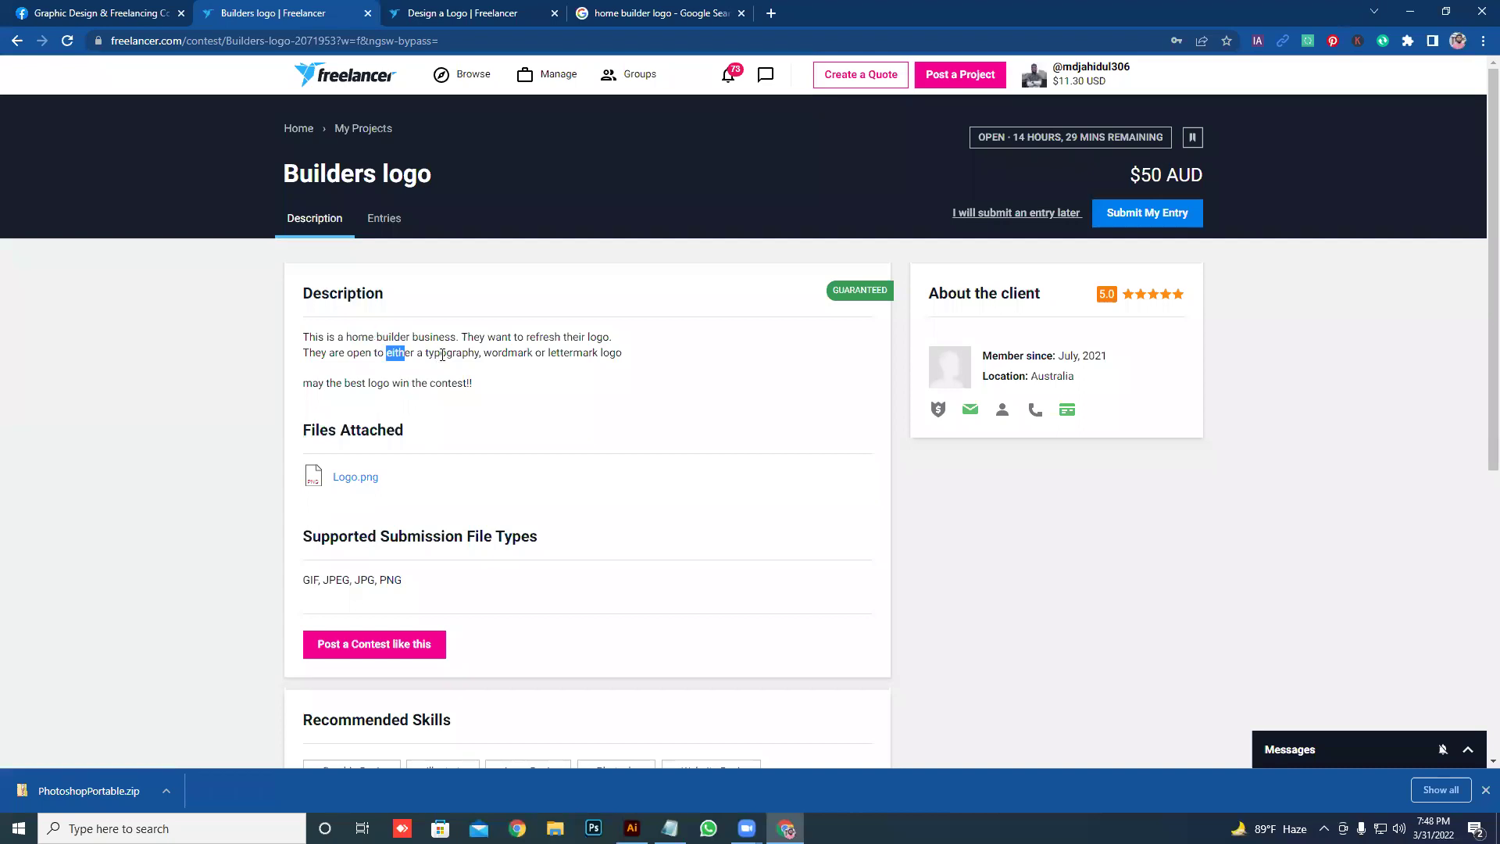
{"action": "left_click", "coordinate": [439, 351]}
{"action": "left_click", "coordinate": [626, 13]}
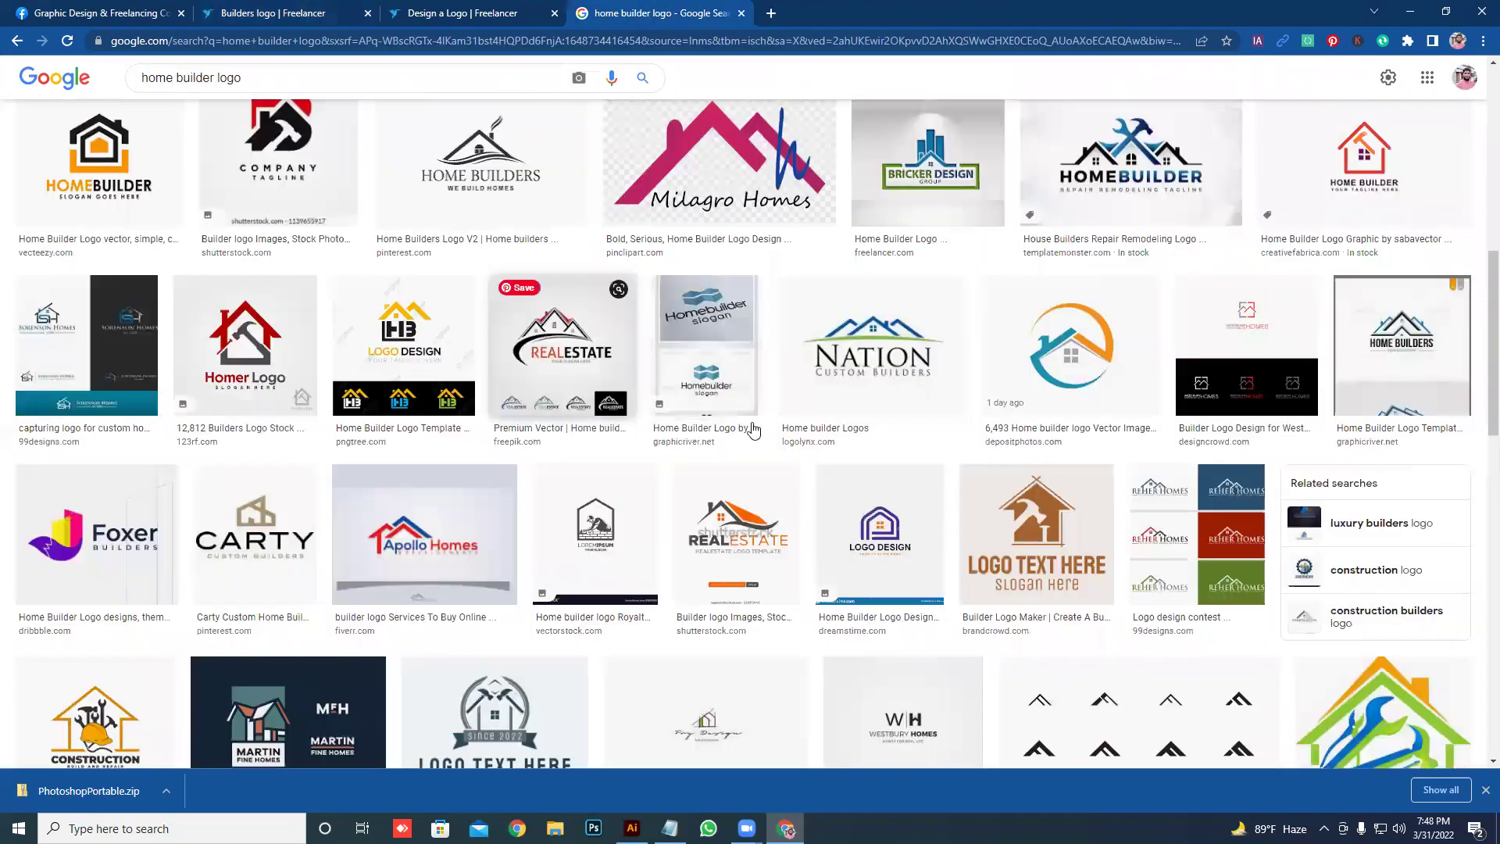
{"action": "scroll", "coordinate": [713, 509], "scroll_direction": "down", "scroll_amount": 2}
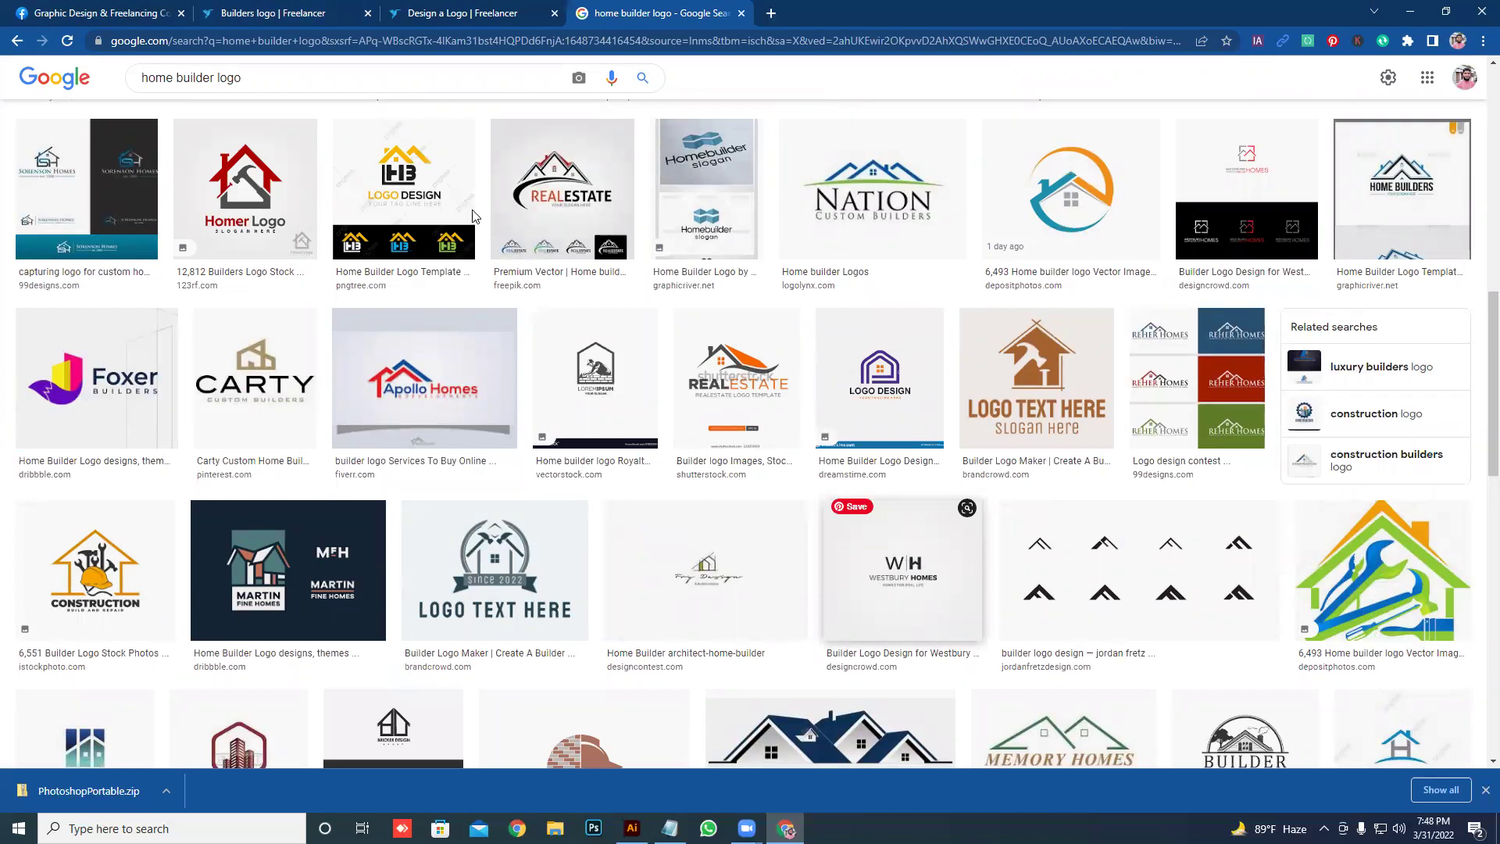
{"action": "left_click", "coordinate": [438, 13]}
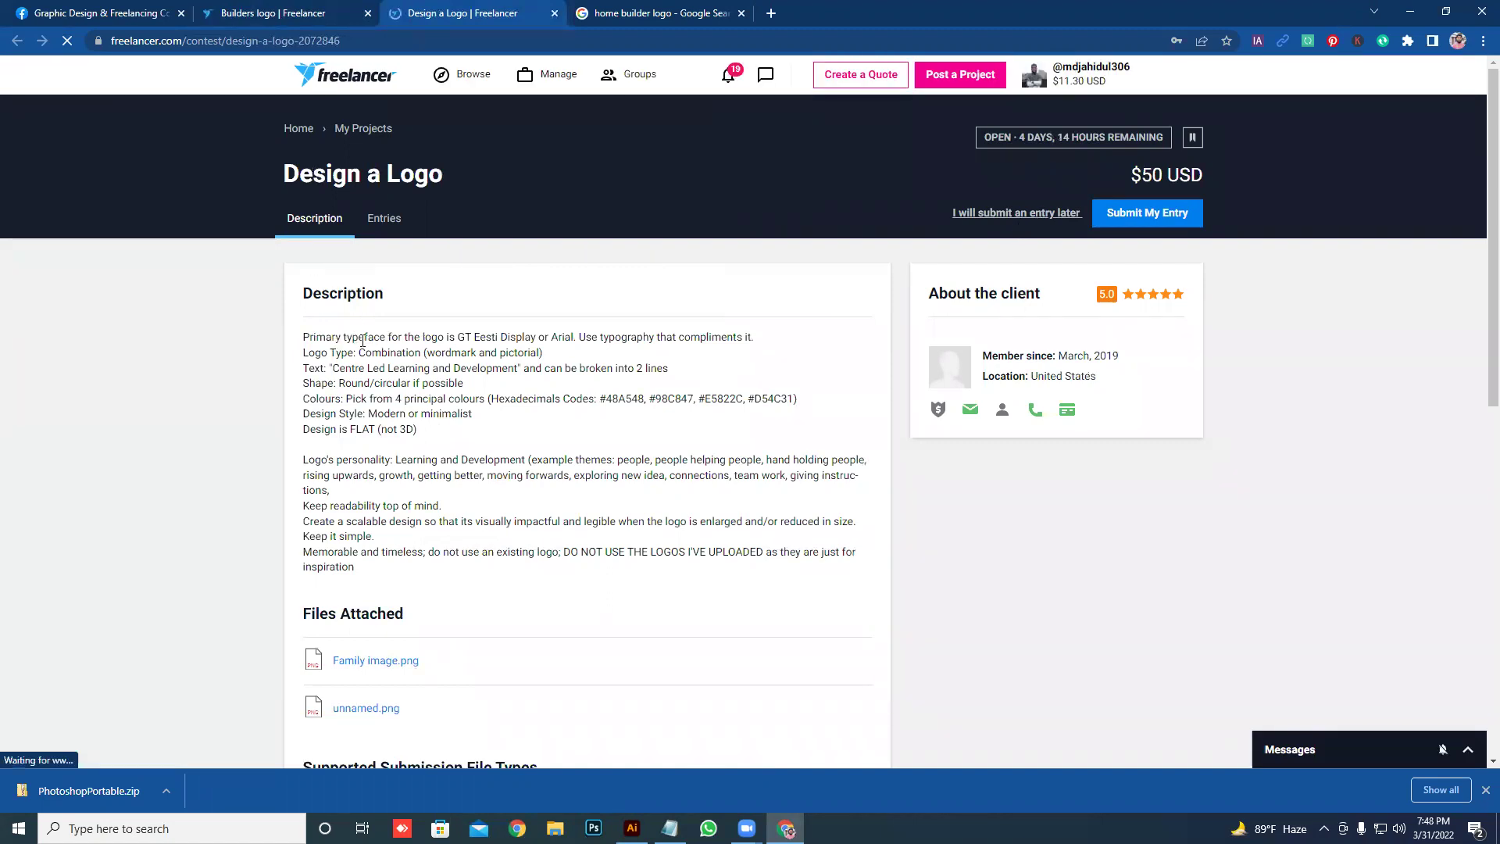
{"action": "left_click_drag", "start_coordinate": [424, 337], "coordinate": [459, 337]}
{"action": "left_click", "coordinate": [461, 336]}
{"action": "left_click_drag", "start_coordinate": [328, 338], "coordinate": [512, 338]}
{"action": "left_click", "coordinate": [435, 336]}
{"action": "left_click_drag", "start_coordinate": [460, 336], "coordinate": [502, 334]}
{"action": "left_click", "coordinate": [522, 339]}
{"action": "left_click_drag", "start_coordinate": [561, 339], "coordinate": [460, 337]}
{"action": "left_click", "coordinate": [460, 338]}
{"action": "double_click", "coordinate": [333, 355]}
{"action": "left_click", "coordinate": [358, 354]}
{"action": "left_click_drag", "start_coordinate": [360, 355], "coordinate": [422, 353]}
{"action": "left_click", "coordinate": [388, 351]}
{"action": "double_click", "coordinate": [431, 353]}
{"action": "double_click", "coordinate": [535, 353]}
{"action": "left_click", "coordinate": [538, 355]}
{"action": "scroll", "coordinate": [478, 370], "scroll_direction": "down", "scroll_amount": 10}
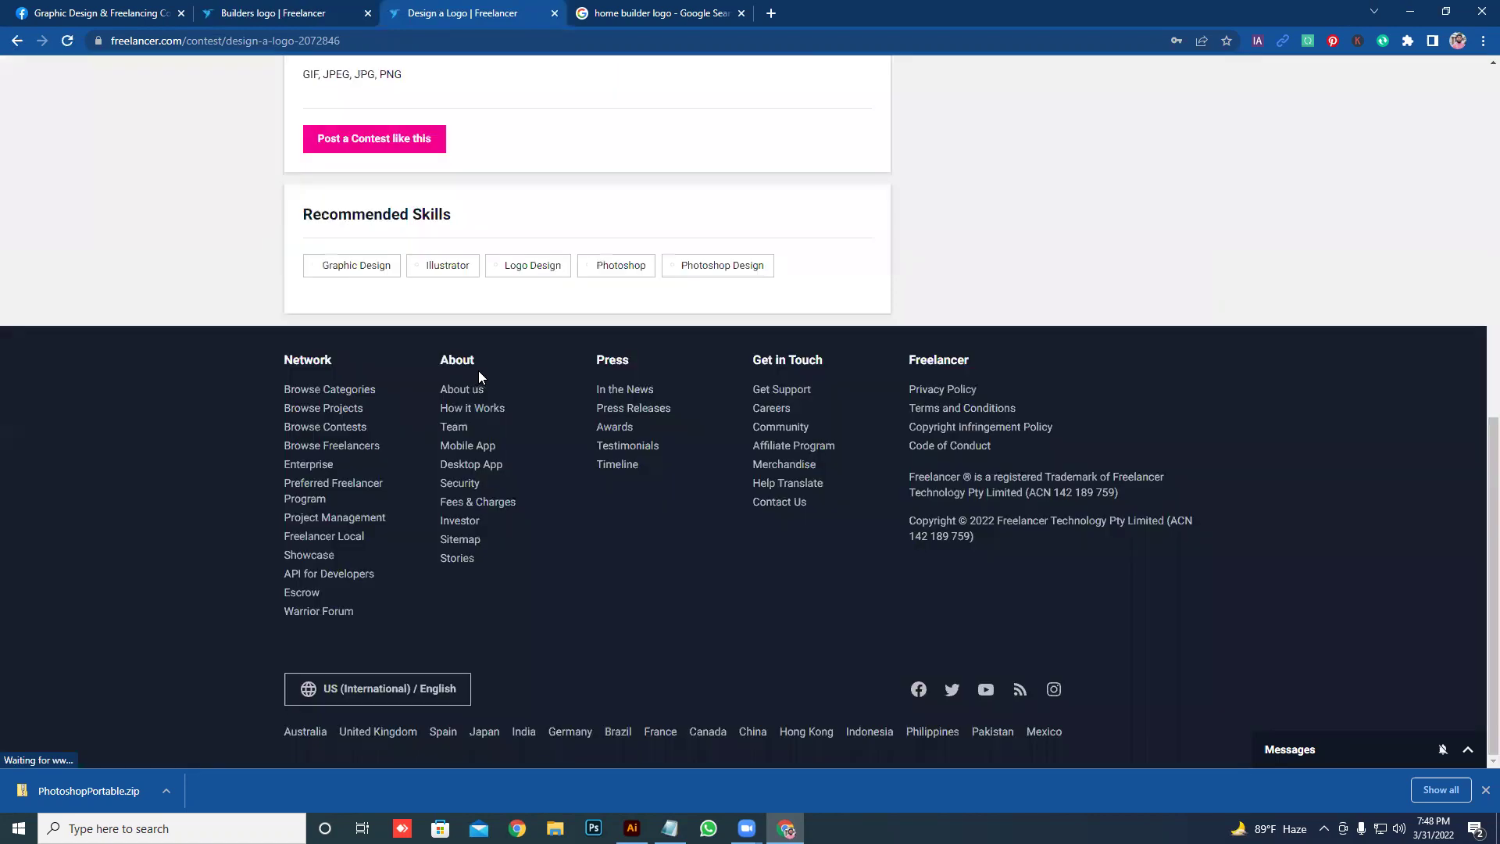
{"action": "scroll", "coordinate": [498, 328], "scroll_direction": "up", "scroll_amount": 5}
{"action": "scroll", "coordinate": [522, 328], "scroll_direction": "up", "scroll_amount": 4}
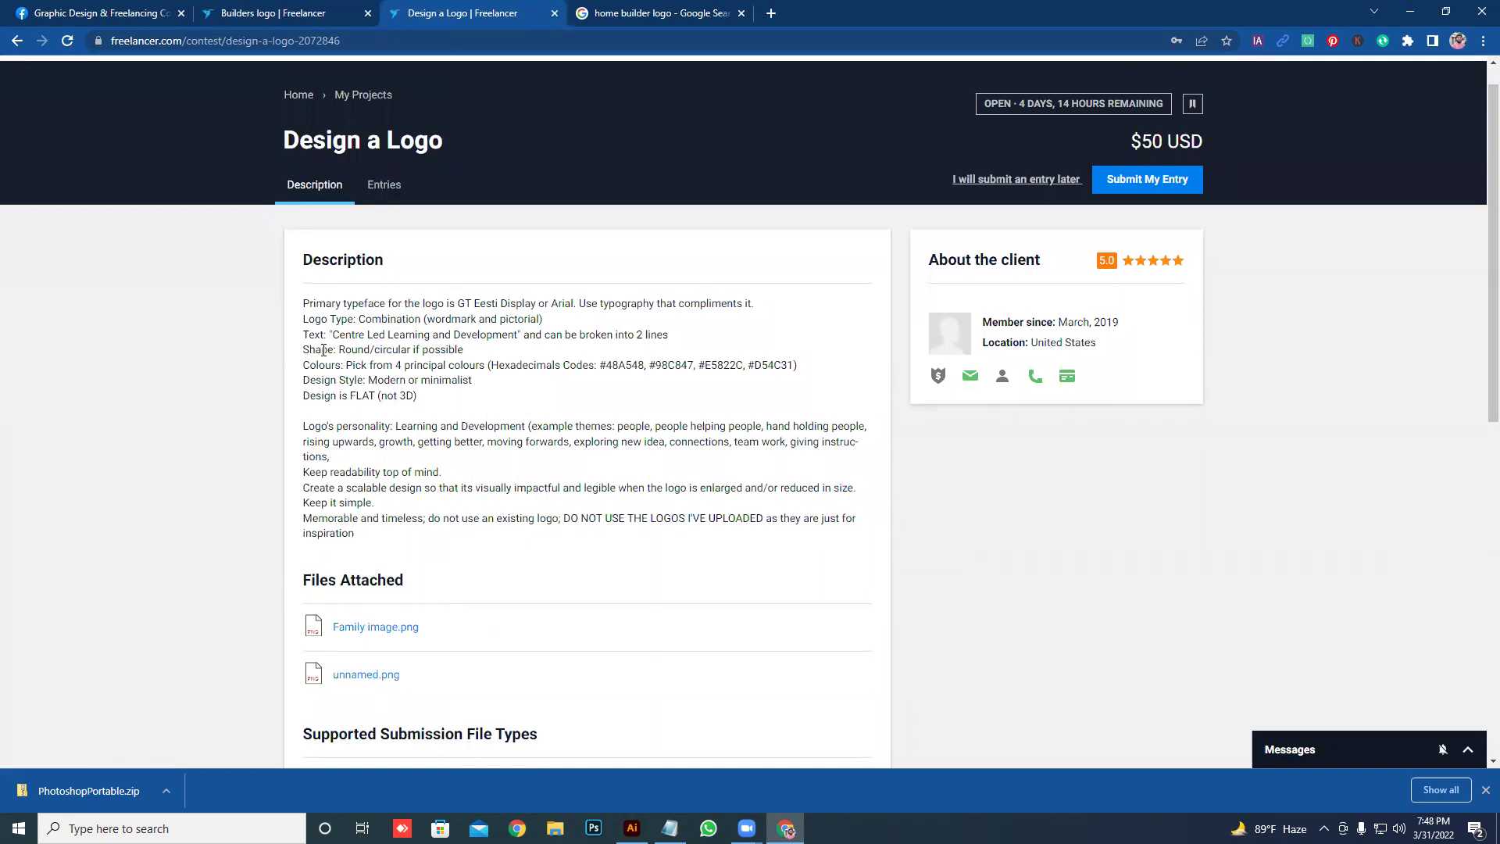
{"action": "left_click_drag", "start_coordinate": [337, 338], "coordinate": [460, 336]}
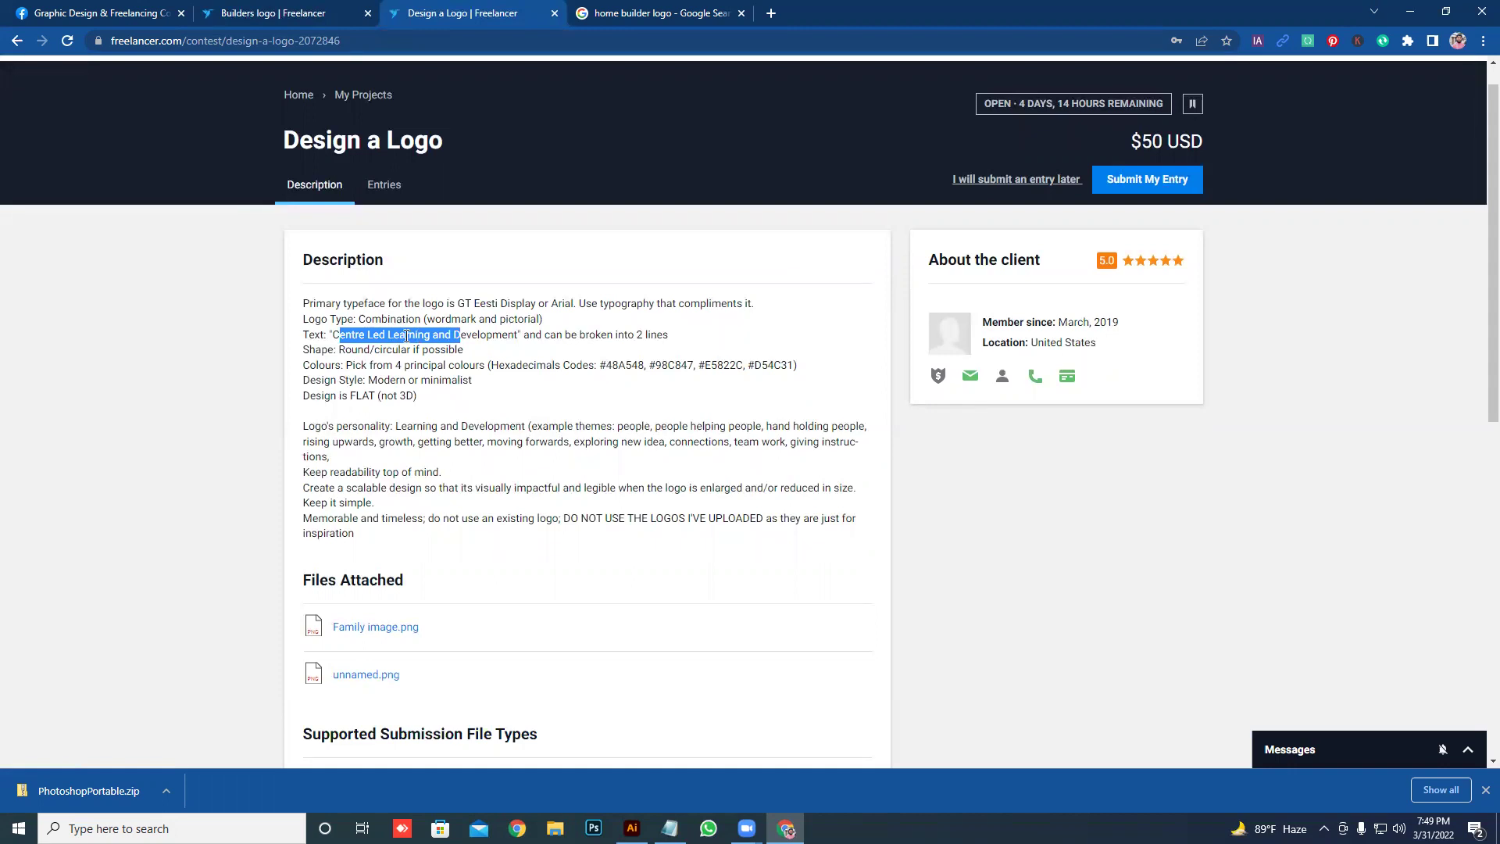
{"action": "left_click", "coordinate": [497, 339]}
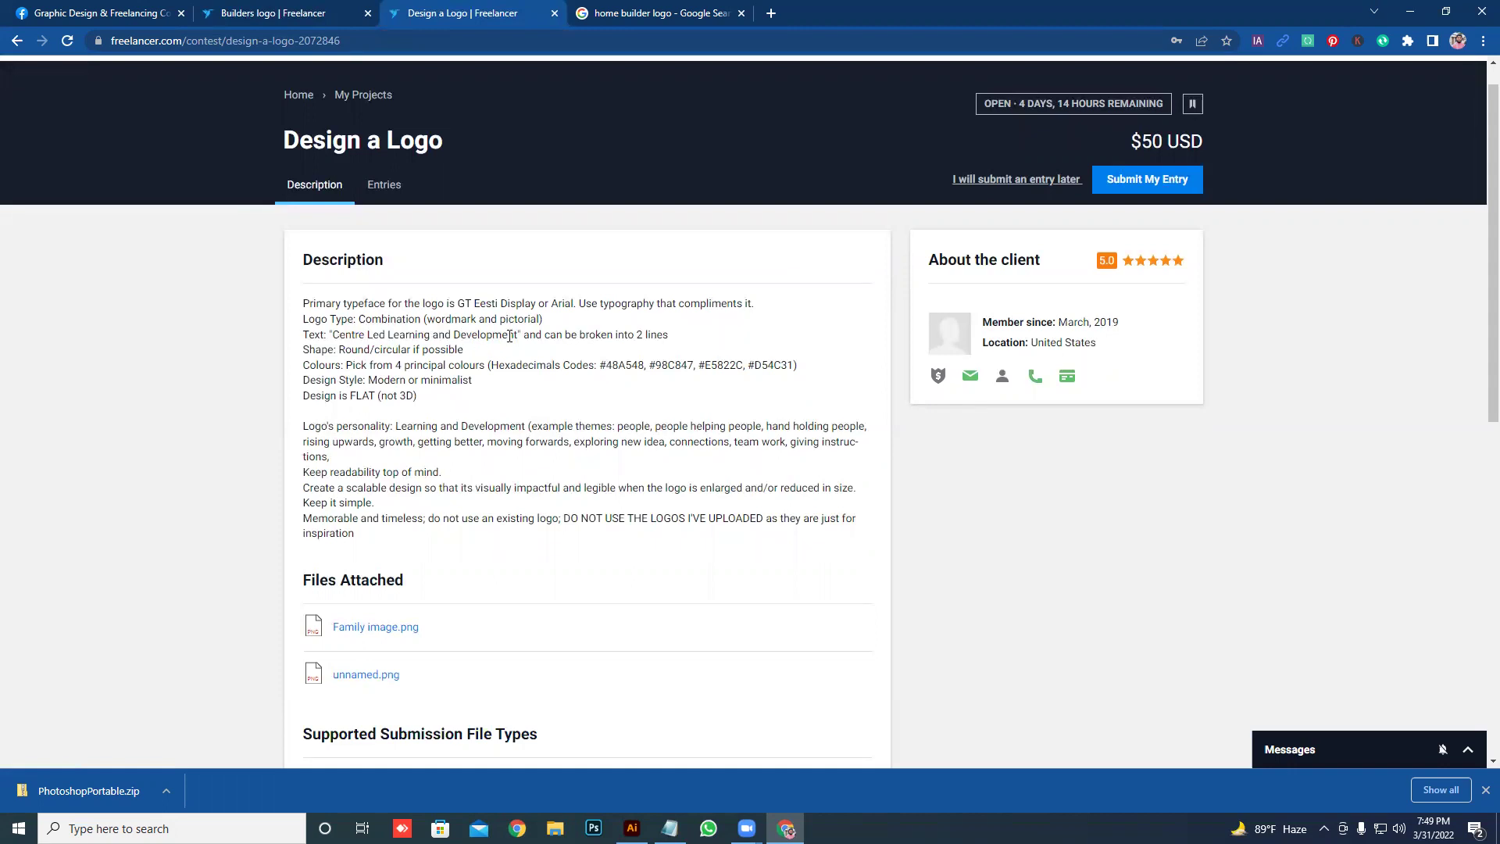
{"action": "left_click_drag", "start_coordinate": [509, 336], "coordinate": [435, 337]}
{"action": "left_click", "coordinate": [469, 338]}
{"action": "left_click_drag", "start_coordinate": [510, 337], "coordinate": [335, 338]}
{"action": "left_click", "coordinate": [517, 338]}
{"action": "double_click", "coordinate": [652, 335]}
{"action": "left_click", "coordinate": [653, 335]}
{"action": "left_click_drag", "start_coordinate": [329, 355], "coordinate": [363, 347]}
{"action": "left_click", "coordinate": [374, 319]}
{"action": "left_click", "coordinate": [373, 345]}
{"action": "double_click", "coordinate": [358, 365]}
{"action": "left_click", "coordinate": [587, 362]}
- Highlight the brief's colour code E5822C and its flat design requirement
{"action": "left_click_drag", "start_coordinate": [705, 364], "coordinate": [755, 379]}
{"action": "left_click", "coordinate": [755, 378]}
{"action": "left_click_drag", "start_coordinate": [337, 399], "coordinate": [411, 399]}
- Browse far down the home builder logo image results, then return to the Design a Logo brief
{"action": "left_click", "coordinate": [642, 10]}
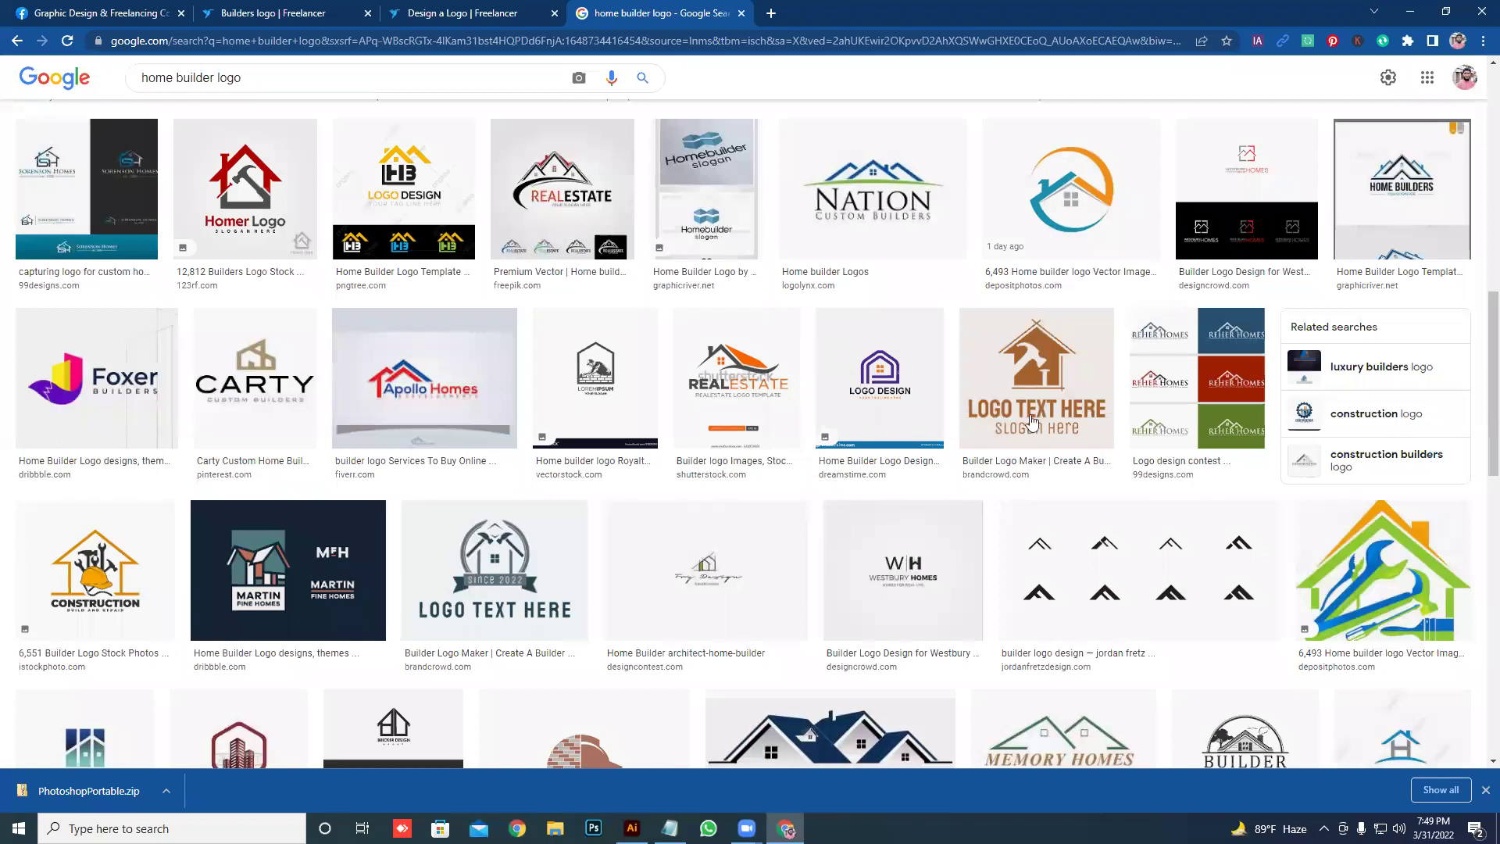
{"action": "mouse_move", "coordinate": [403, 188]}
{"action": "scroll", "coordinate": [460, 219], "scroll_direction": "down", "scroll_amount": 3}
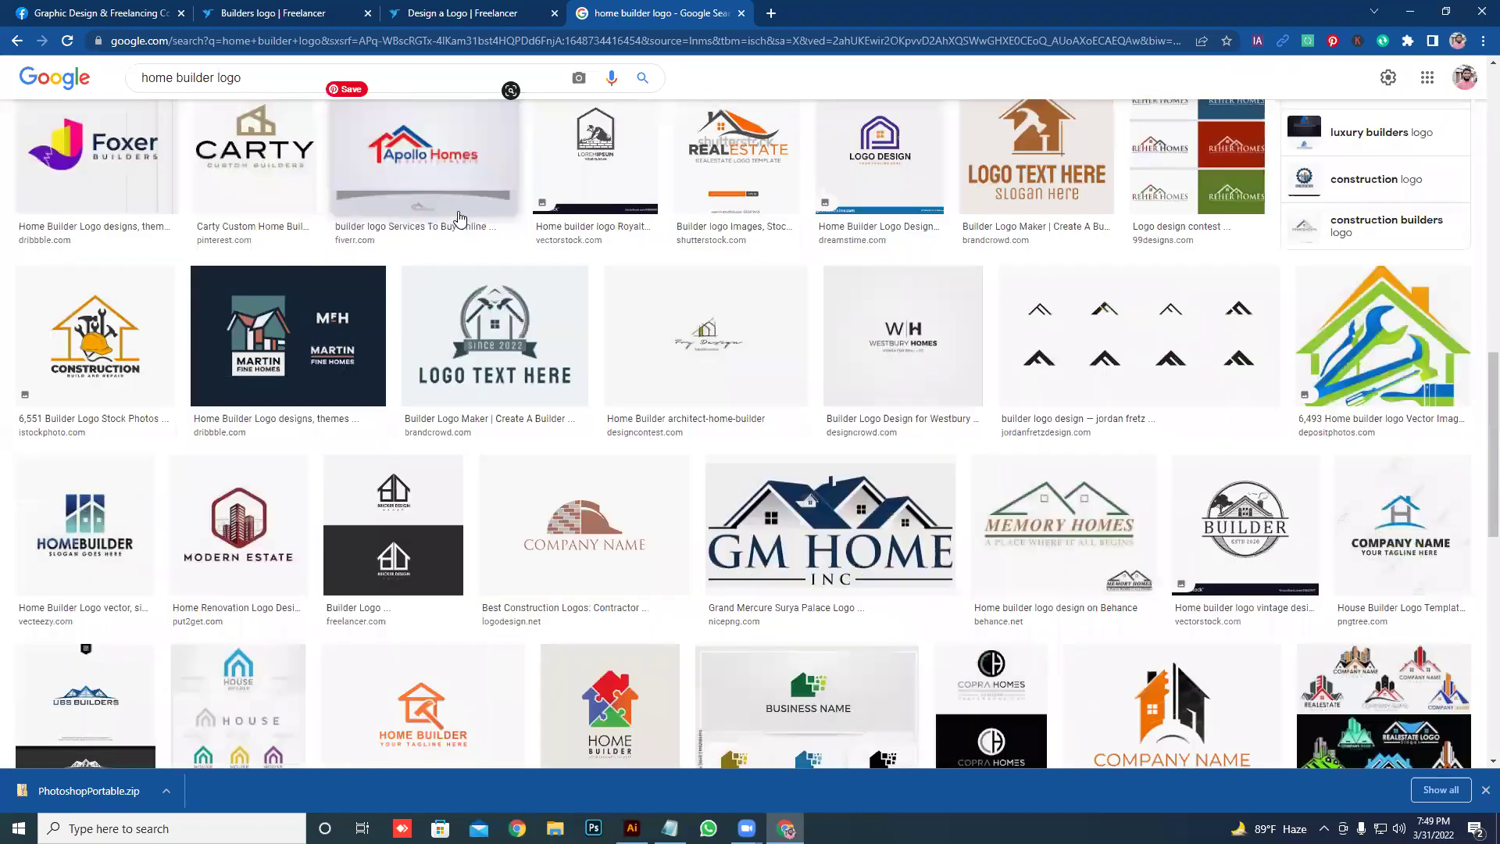
{"action": "scroll", "coordinate": [460, 219], "scroll_direction": "down", "scroll_amount": 3}
{"action": "scroll", "coordinate": [461, 219], "scroll_direction": "down", "scroll_amount": 3}
{"action": "scroll", "coordinate": [461, 219], "scroll_direction": "down", "scroll_amount": 3}
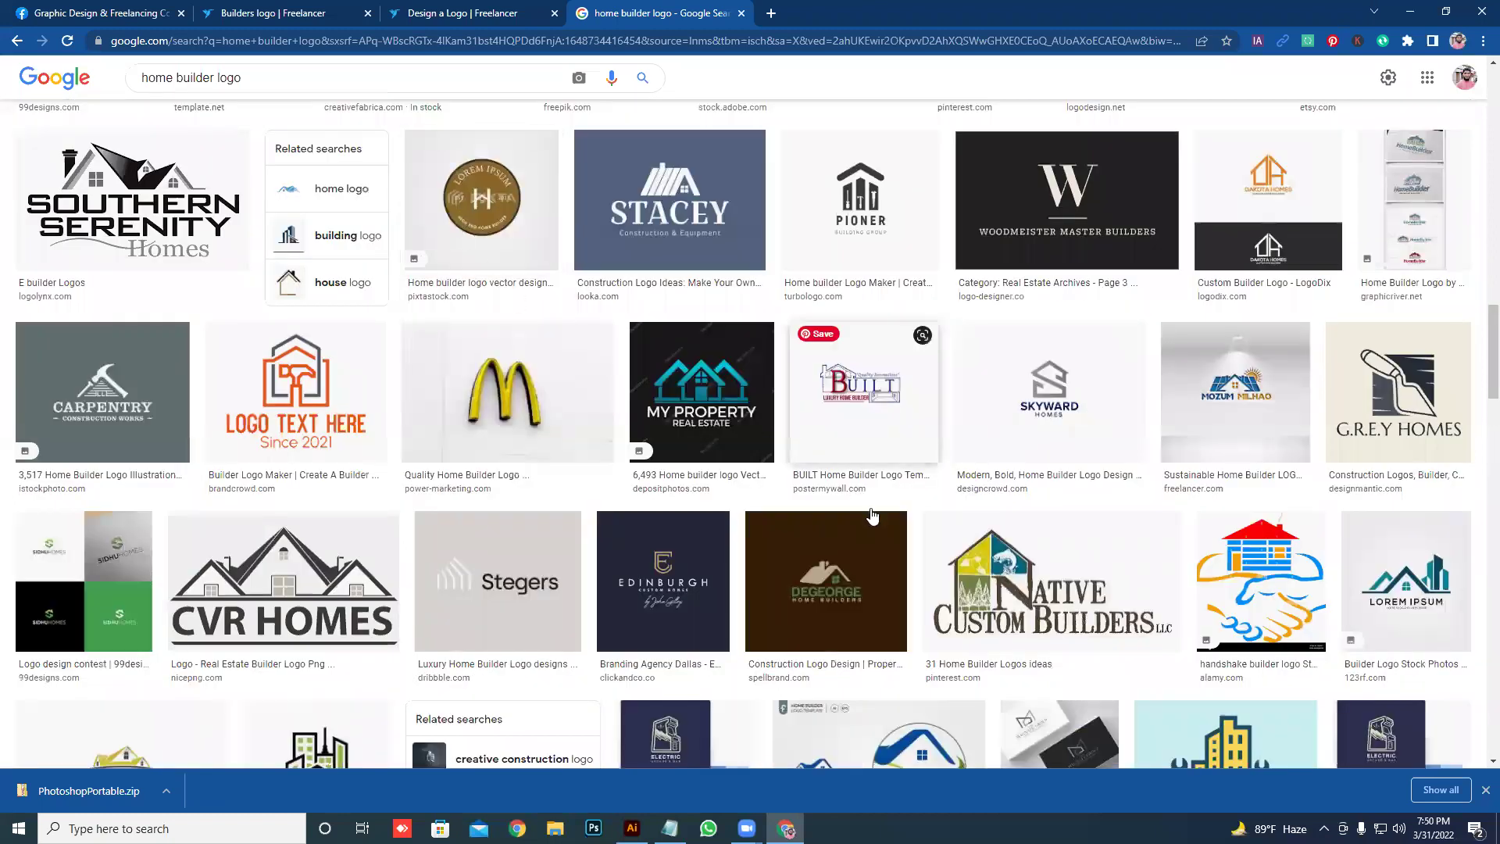
{"action": "scroll", "coordinate": [868, 512], "scroll_direction": "down", "scroll_amount": 5}
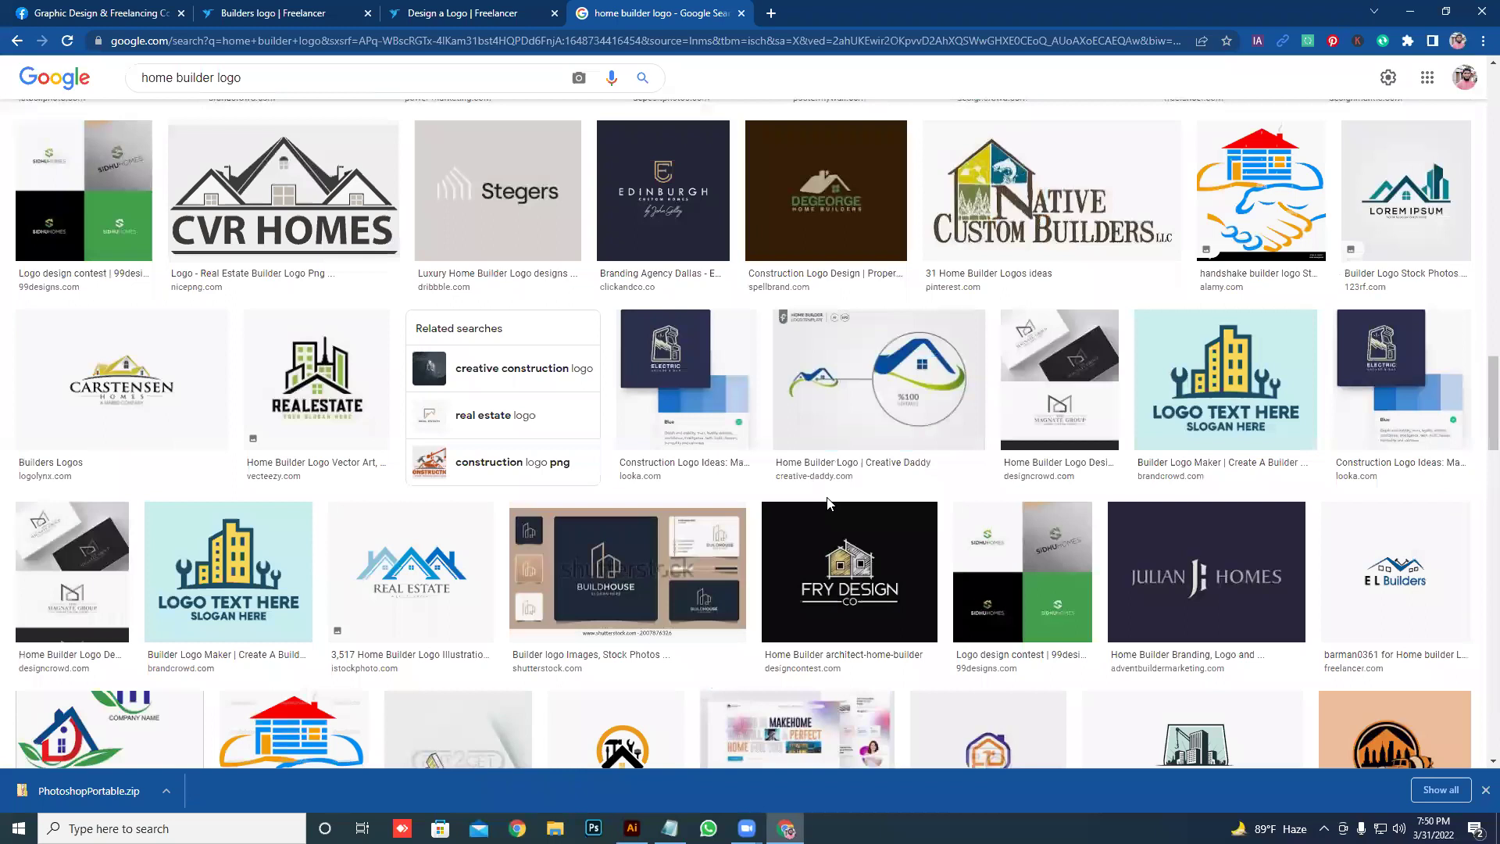
{"action": "scroll", "coordinate": [821, 499], "scroll_direction": "down", "scroll_amount": 3}
{"action": "scroll", "coordinate": [801, 492], "scroll_direction": "down", "scroll_amount": 2}
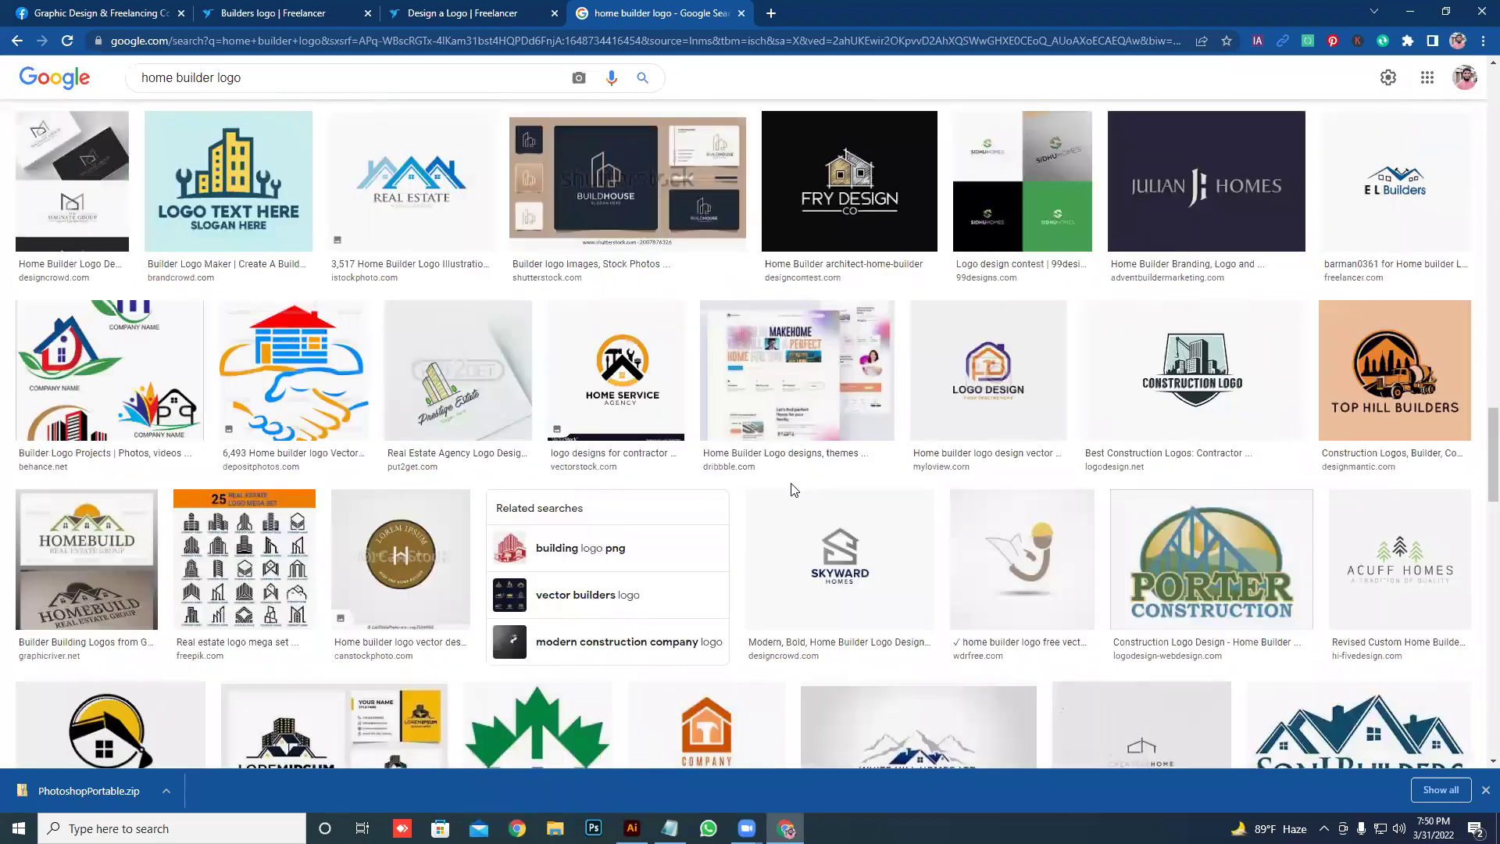
{"action": "scroll", "coordinate": [771, 490], "scroll_direction": "down", "scroll_amount": 3}
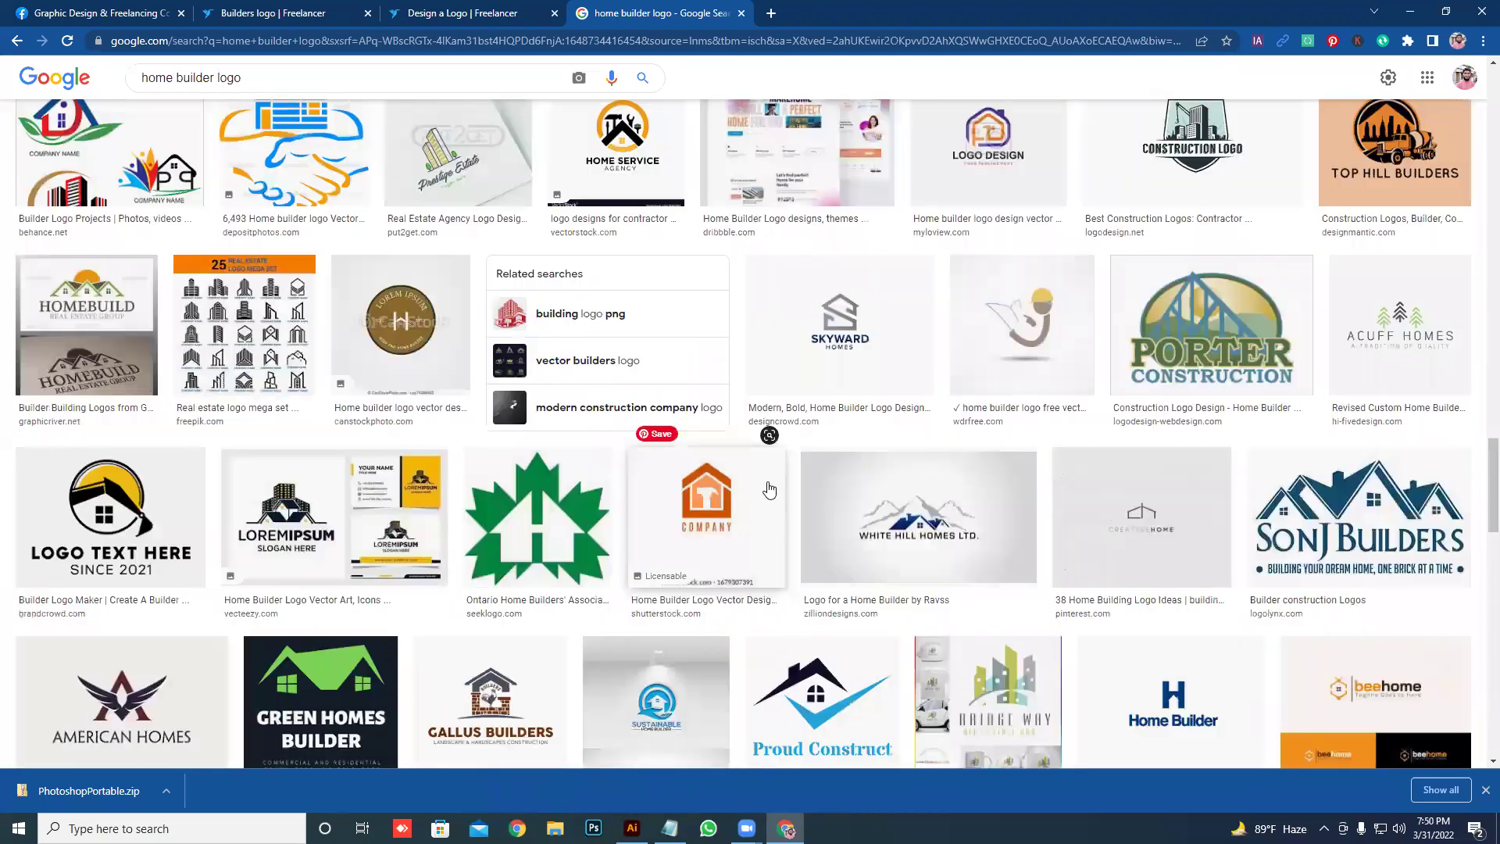
{"action": "scroll", "coordinate": [769, 490], "scroll_direction": "down", "scroll_amount": 3}
{"action": "scroll", "coordinate": [767, 490], "scroll_direction": "down", "scroll_amount": 3}
{"action": "scroll", "coordinate": [764, 486], "scroll_direction": "down", "scroll_amount": 3}
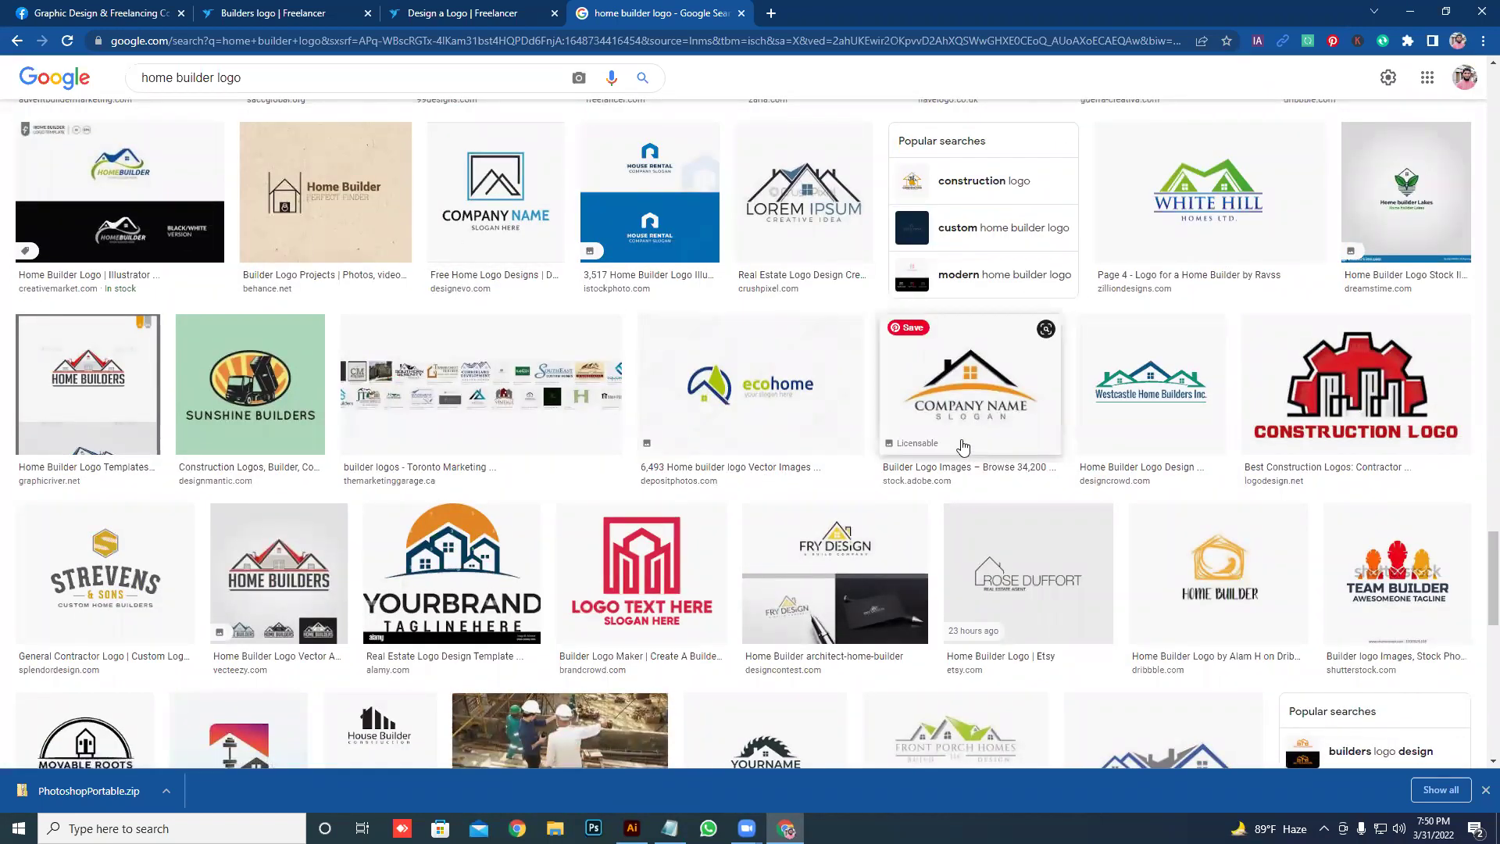
{"action": "left_click", "coordinate": [530, 11]}
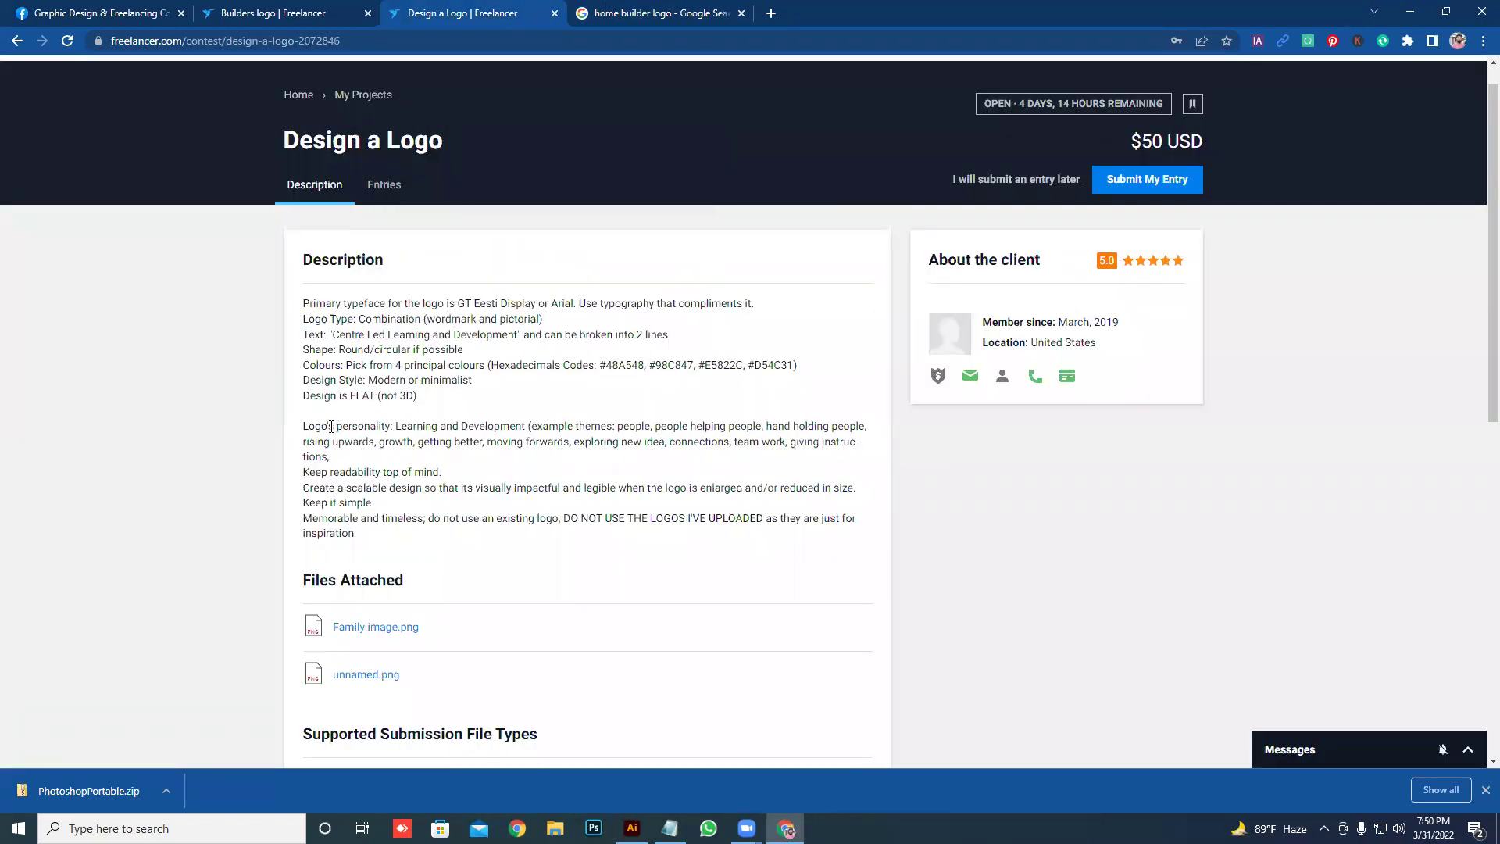
- Highlight the Logo's personality line, including the Learning and Development theme
{"action": "left_click_drag", "start_coordinate": [322, 427], "coordinate": [485, 426]}
{"action": "left_click", "coordinate": [382, 430]}
{"action": "left_click", "coordinate": [479, 423]}
{"action": "left_click_drag", "start_coordinate": [396, 426], "coordinate": [528, 426]}
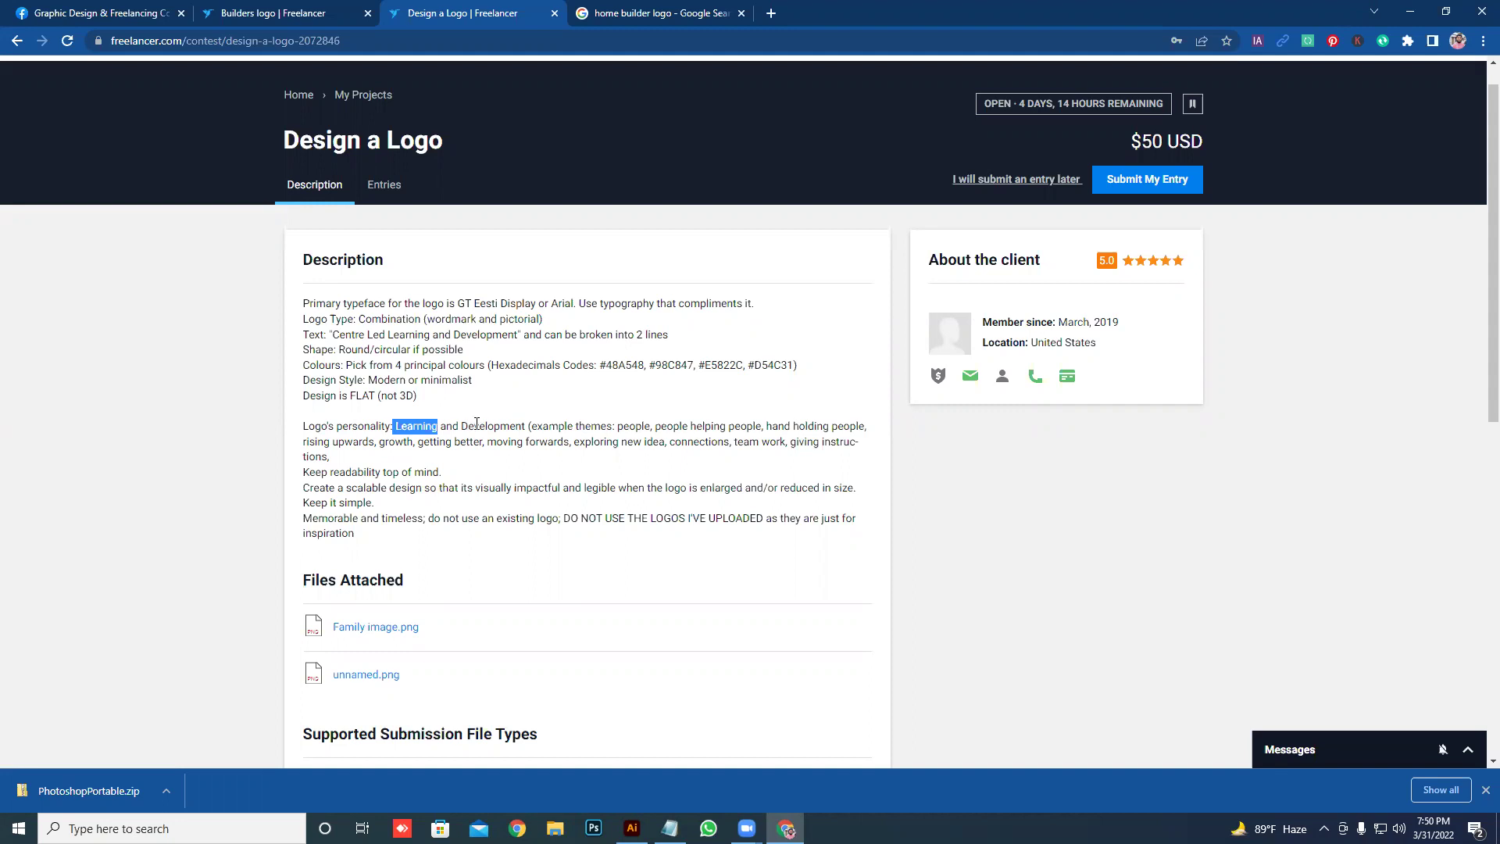
{"action": "left_click", "coordinate": [528, 426]}
{"action": "mouse_move", "coordinate": [532, 423]}
{"action": "left_mouse_down"}
{"action": "mouse_move", "coordinate": [564, 426]}
{"action": "mouse_move", "coordinate": [537, 425]}
{"action": "left_mouse_up"}
{"action": "left_click", "coordinate": [613, 426]}
{"action": "left_click", "coordinate": [580, 425]}
- Pick out the example theme 'people helping people', ready to search it
{"action": "left_click_drag", "start_coordinate": [637, 427], "coordinate": [859, 425]}
{"action": "left_click", "coordinate": [753, 428]}
{"action": "left_click", "coordinate": [860, 426]}
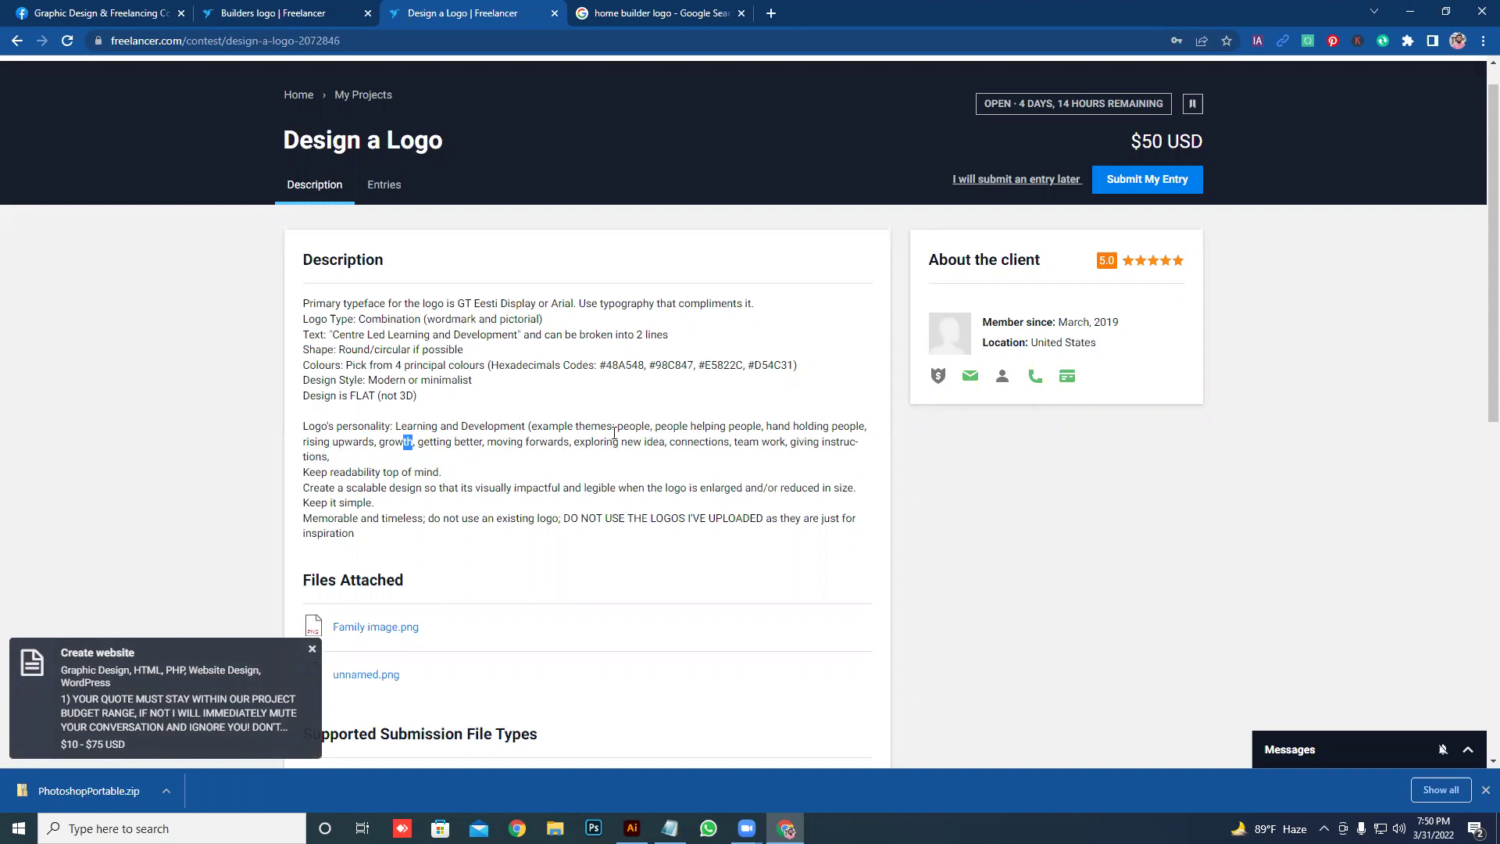
{"action": "left_click_drag", "start_coordinate": [376, 442], "coordinate": [524, 442]}
{"action": "left_click", "coordinate": [516, 440]}
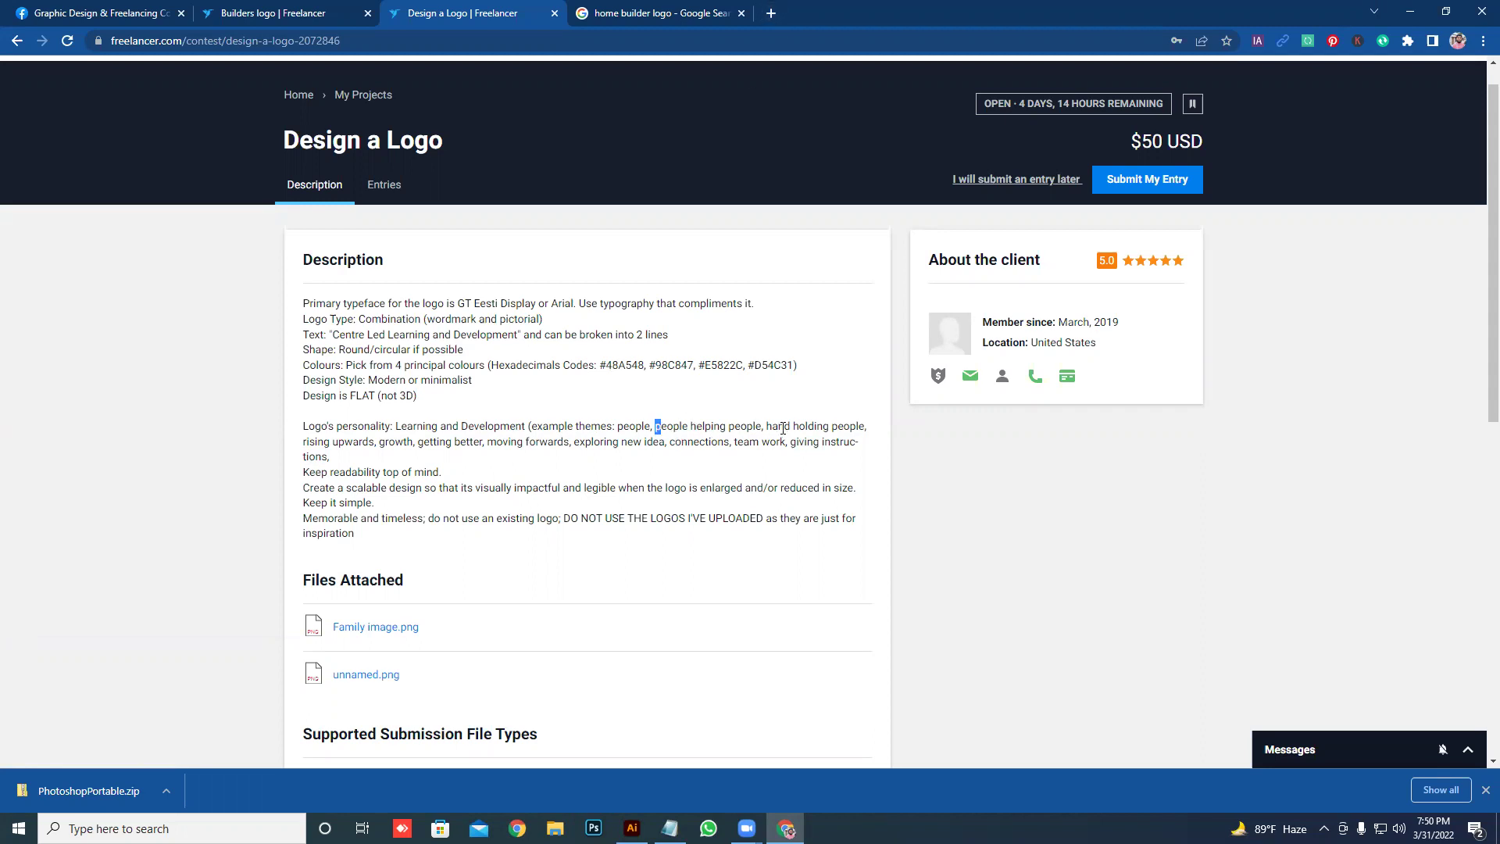
{"action": "left_click_drag", "start_coordinate": [783, 428], "coordinate": [762, 431]}
{"action": "right_click", "coordinate": [751, 429]}
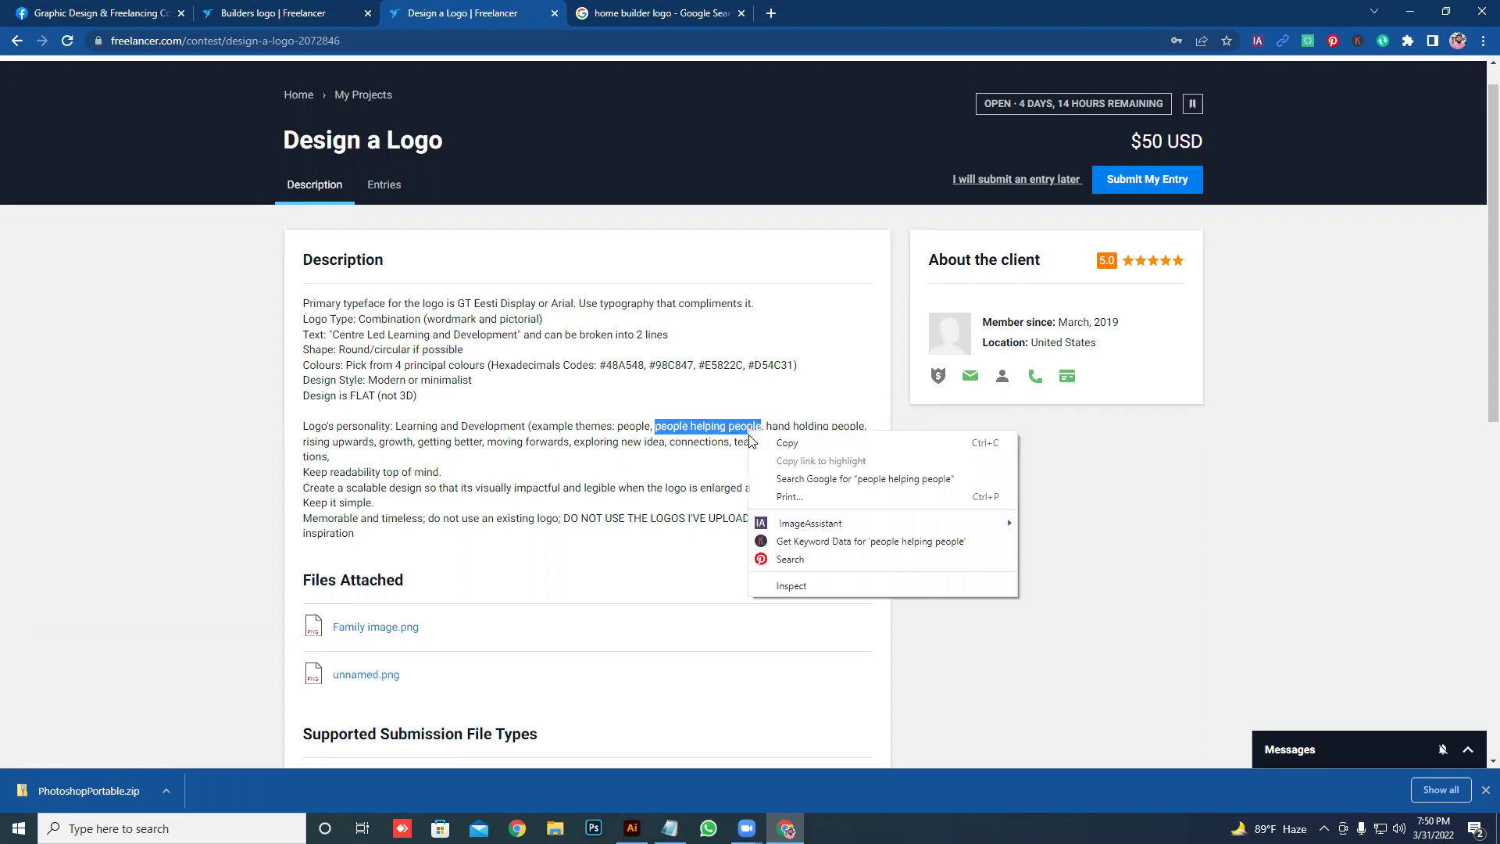
- Search Google Images for 'people helping people'
{"action": "left_click", "coordinate": [786, 481]}
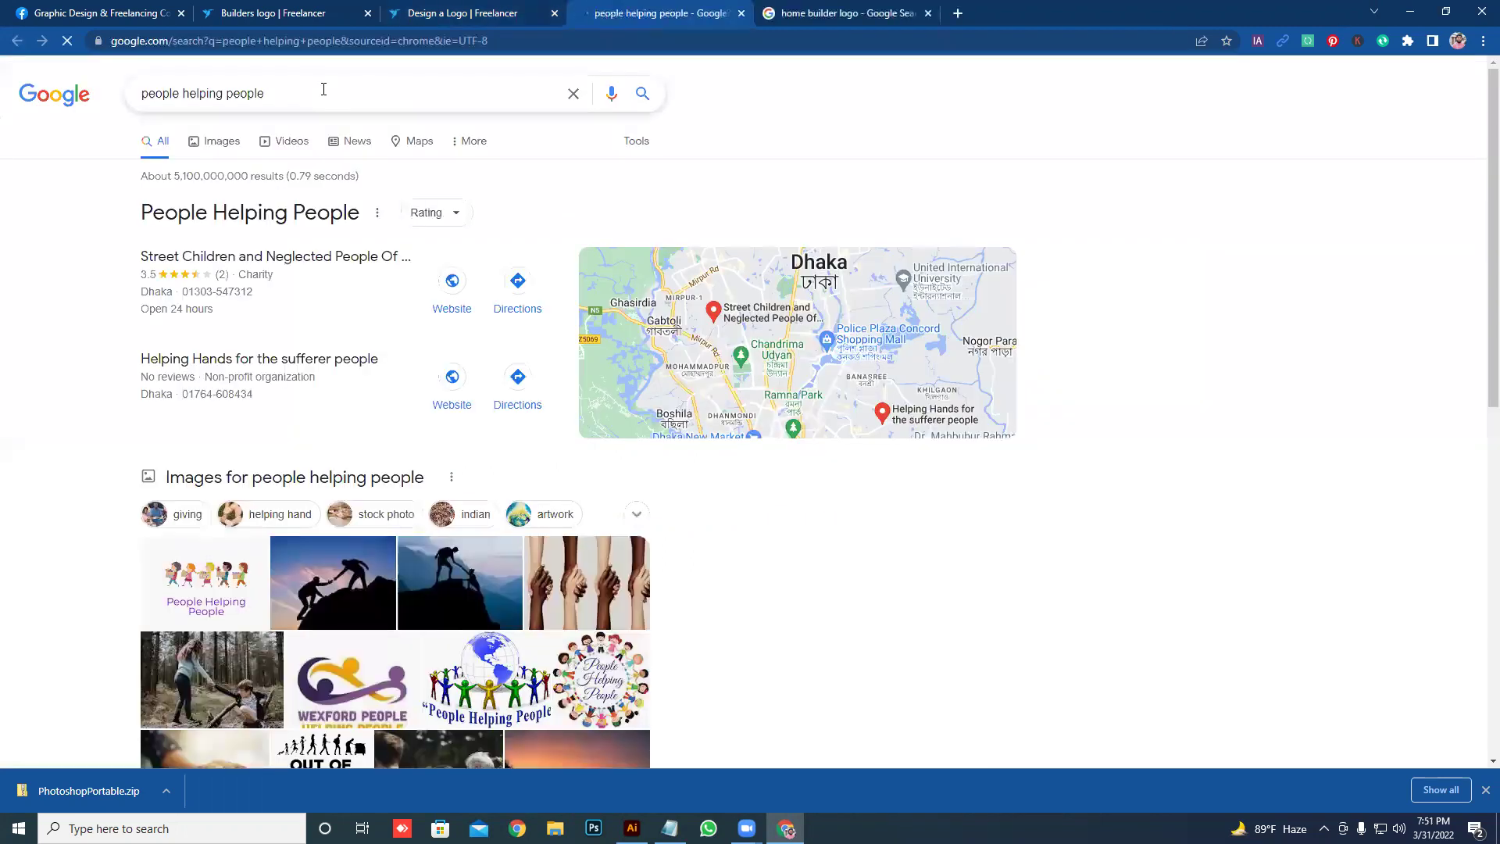
{"action": "left_click", "coordinate": [321, 91]}
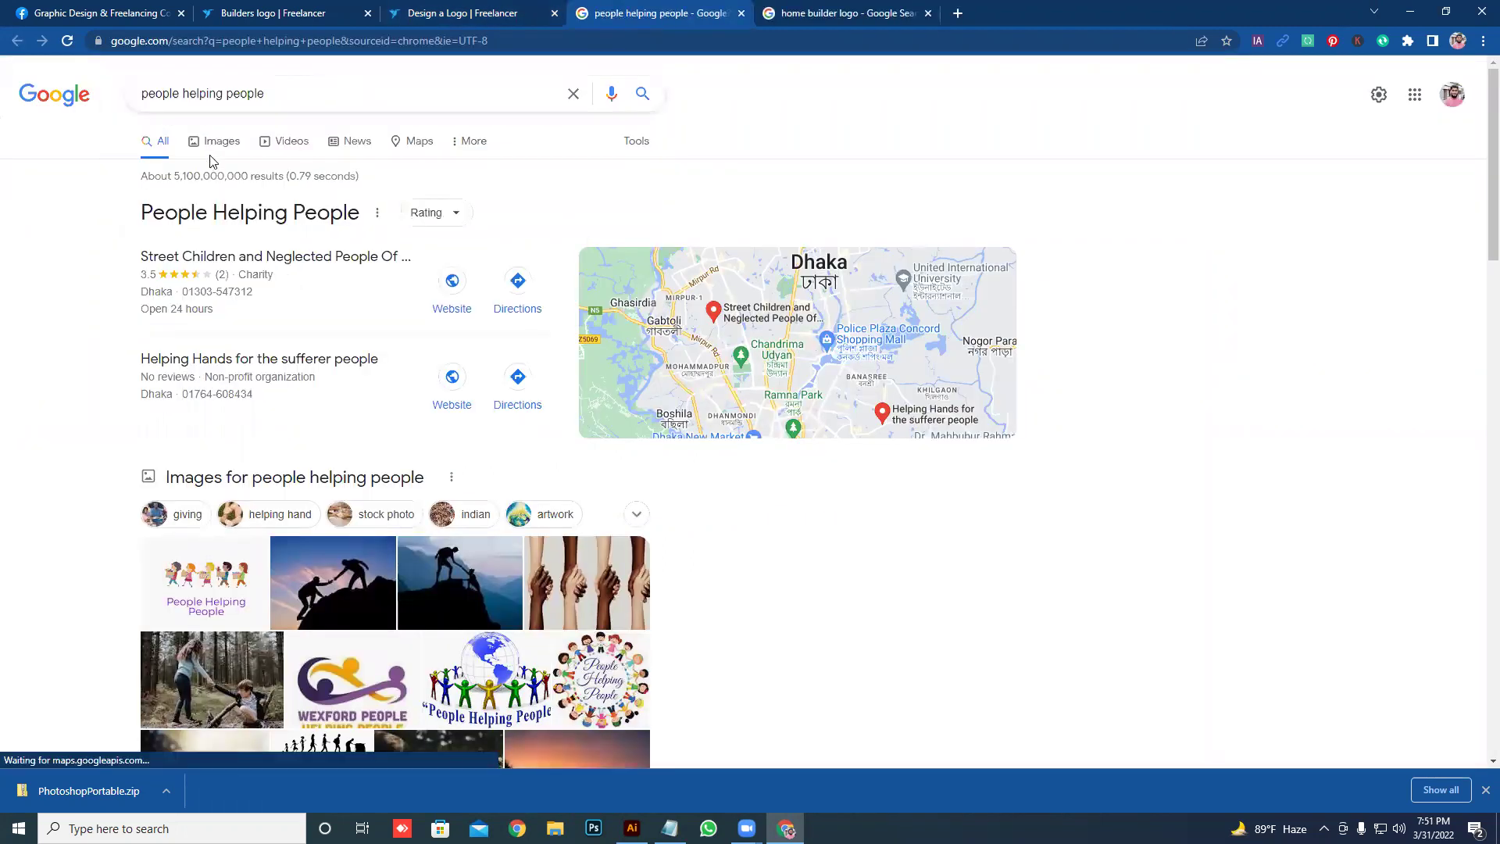
{"action": "left_click", "coordinate": [205, 143]}
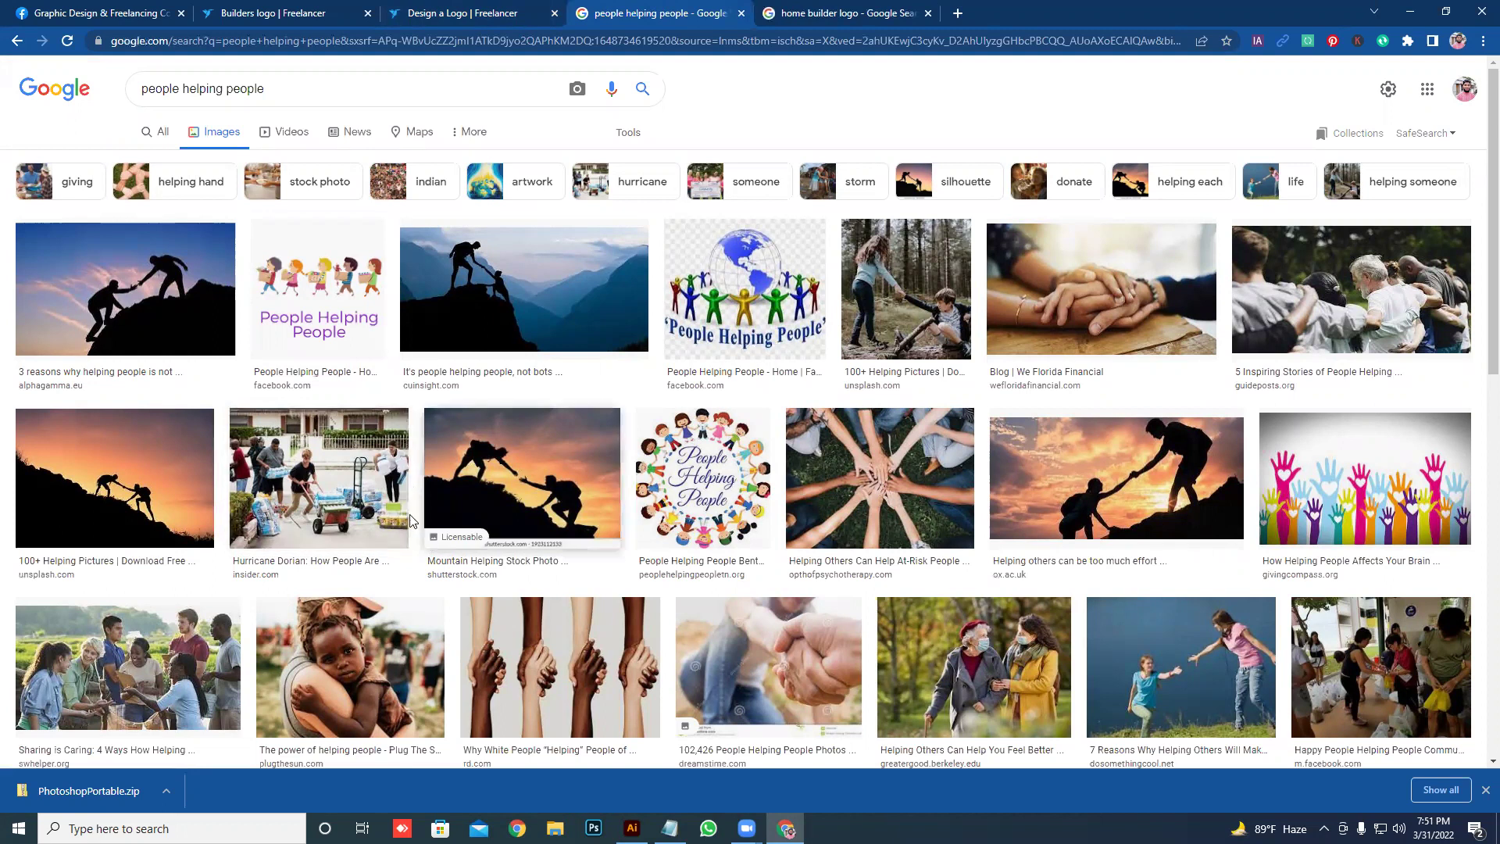
- Preview the forest photo of children helping and open its Unsplash source page in a new tab
{"action": "left_click", "coordinate": [482, 458]}
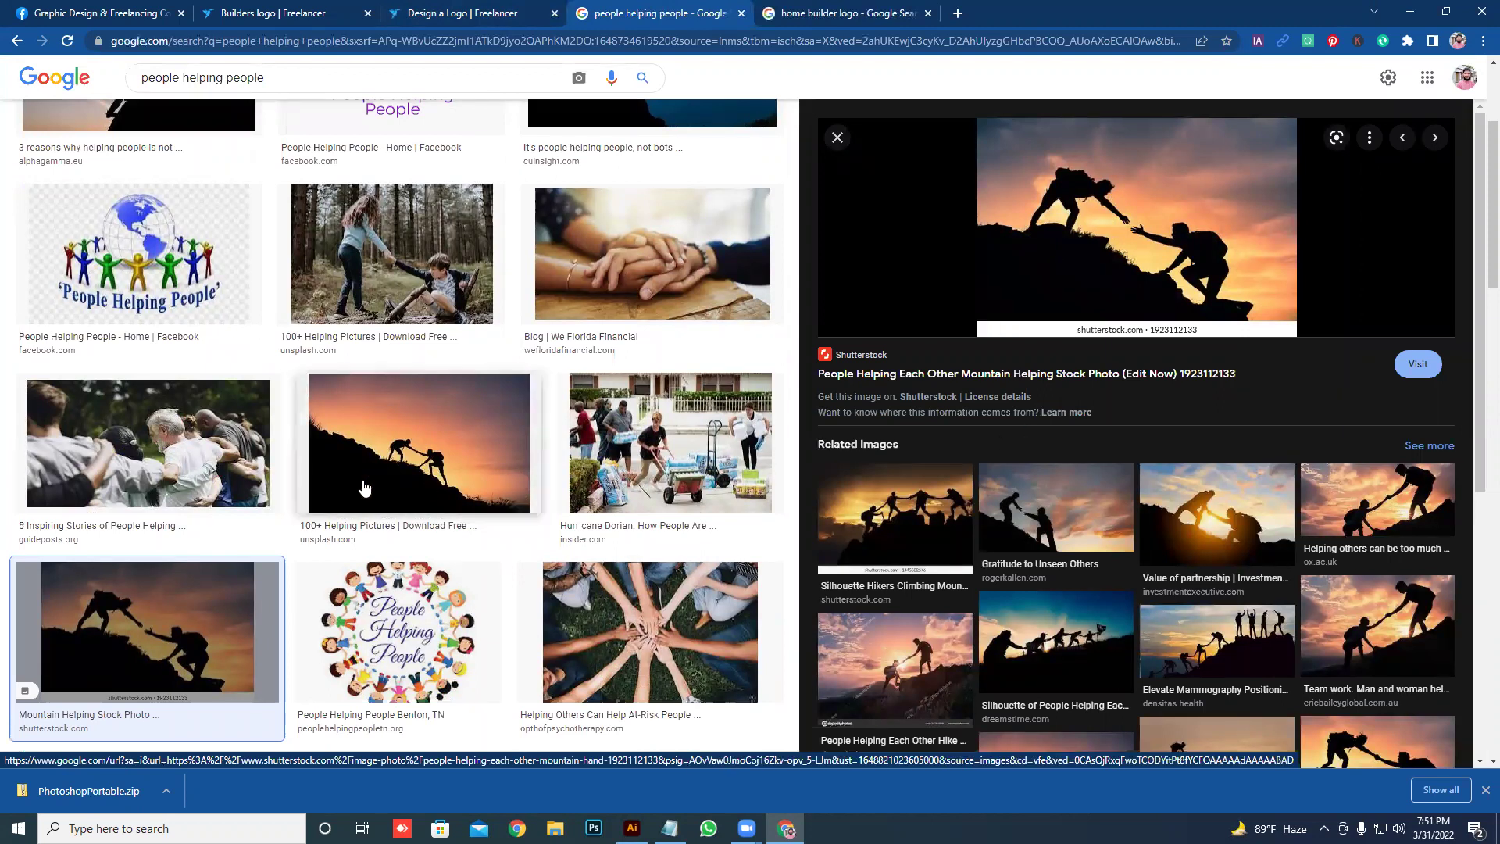
{"action": "scroll", "coordinate": [364, 489], "scroll_direction": "up", "scroll_amount": 1}
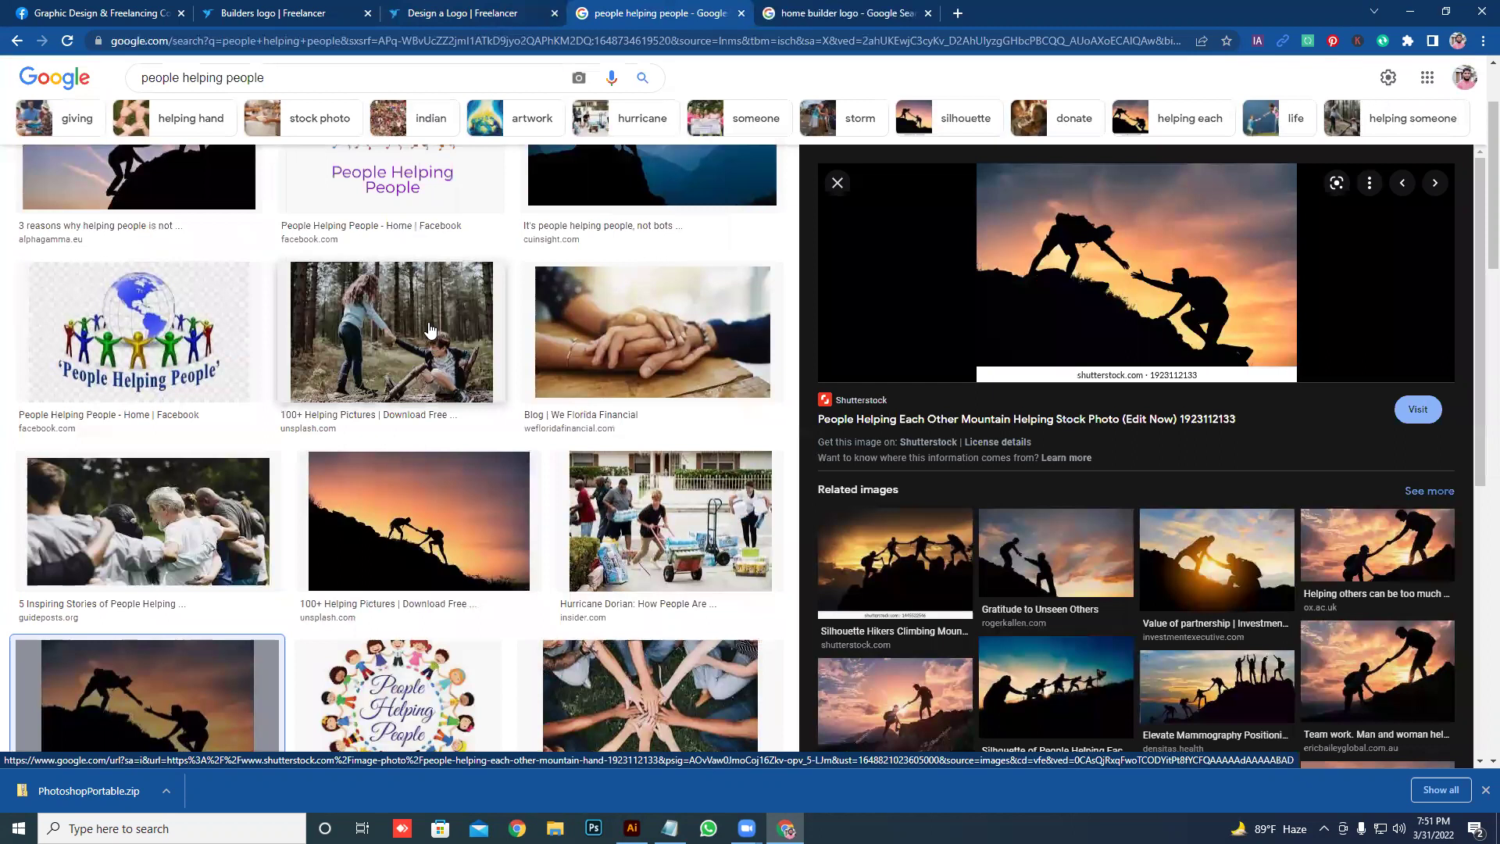
{"action": "scroll", "coordinate": [428, 346], "scroll_direction": "up", "scroll_amount": 1}
{"action": "left_click", "coordinate": [428, 346]}
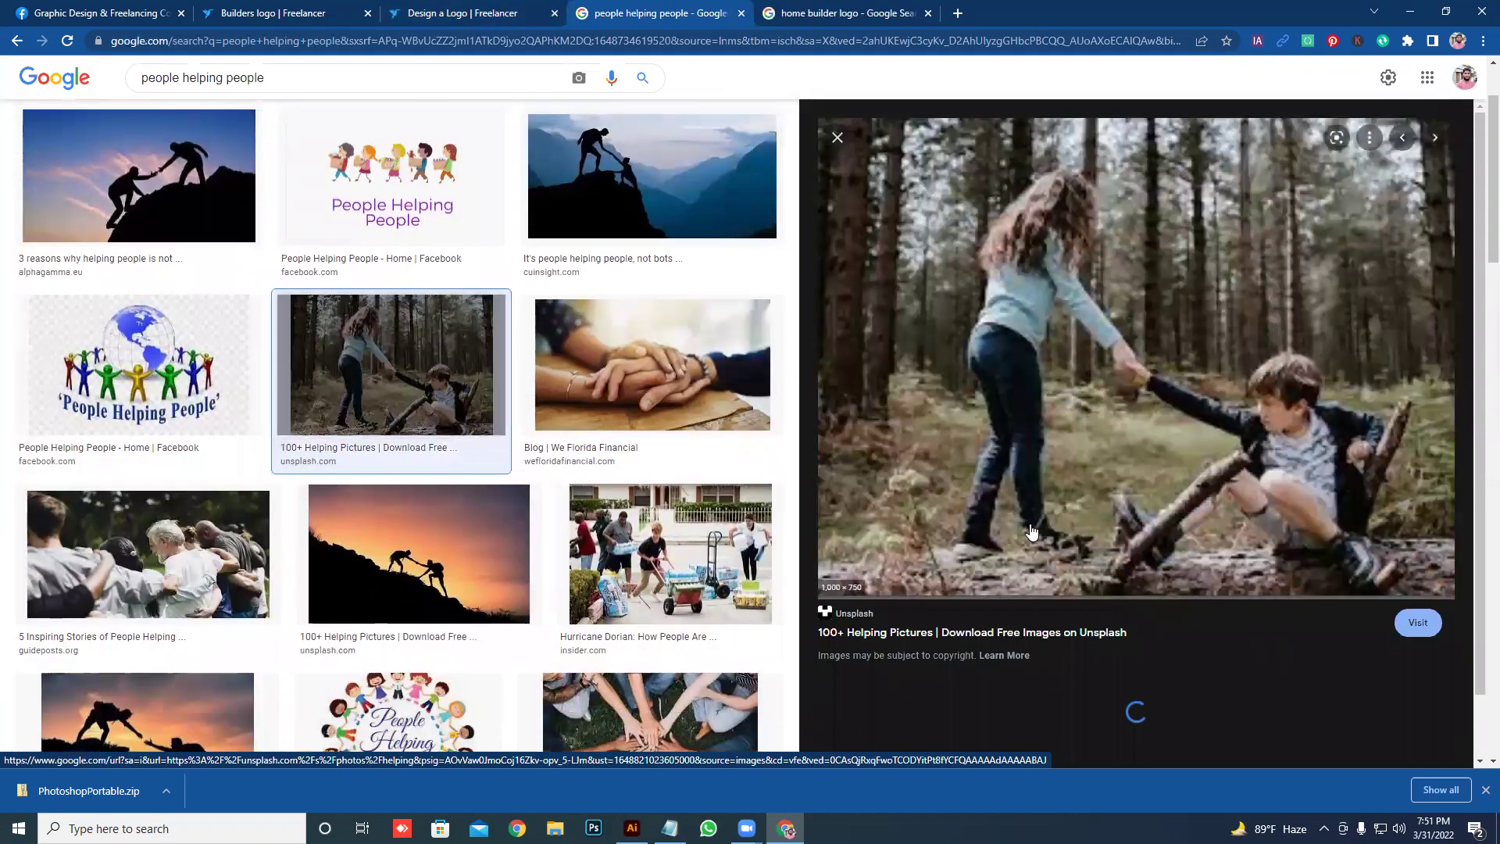
{"action": "middle_click", "coordinate": [978, 480]}
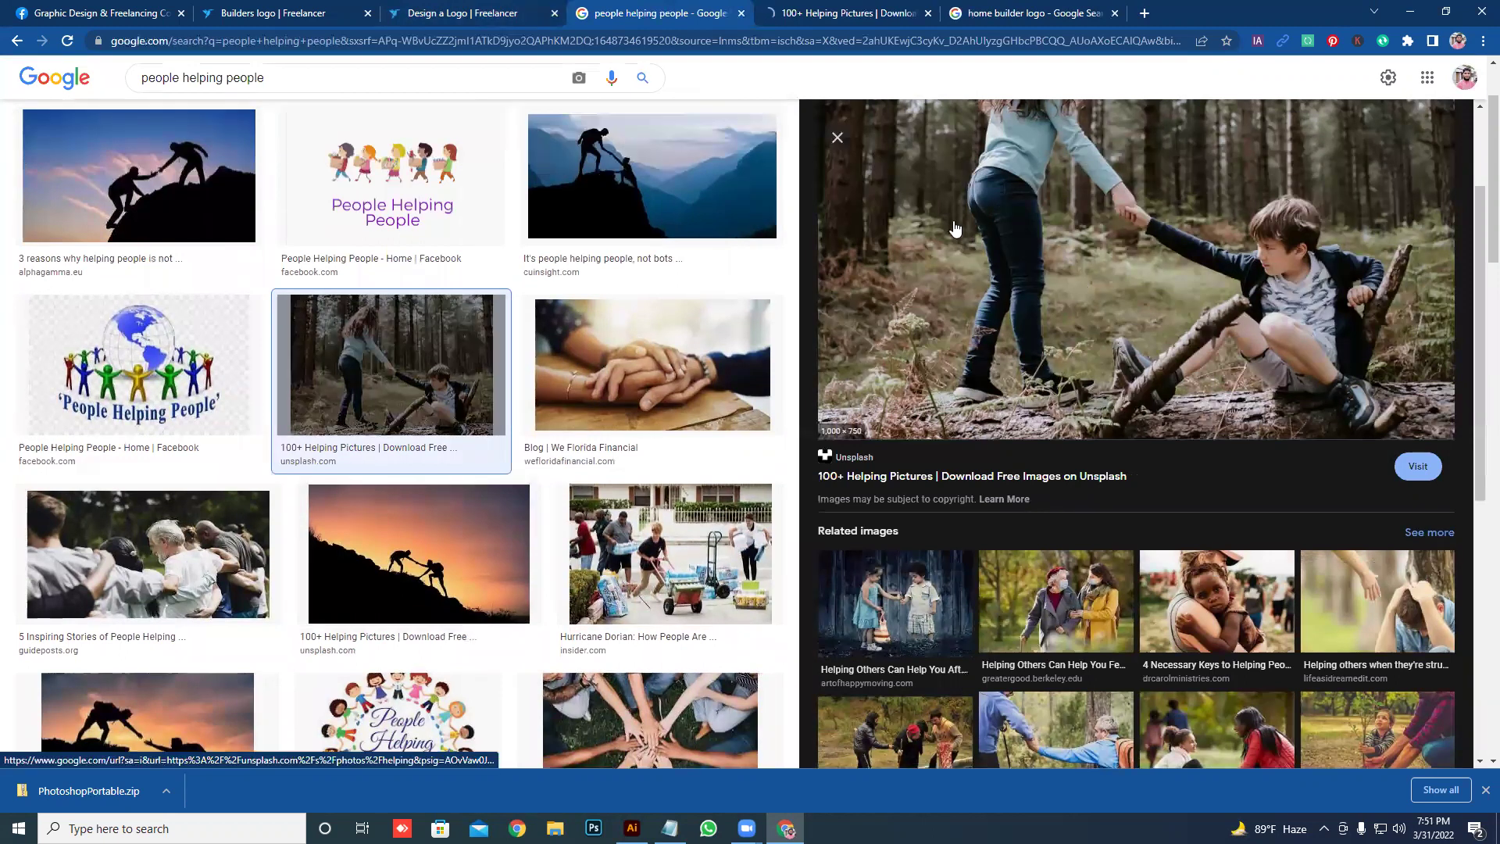
{"action": "left_click", "coordinate": [875, 11]}
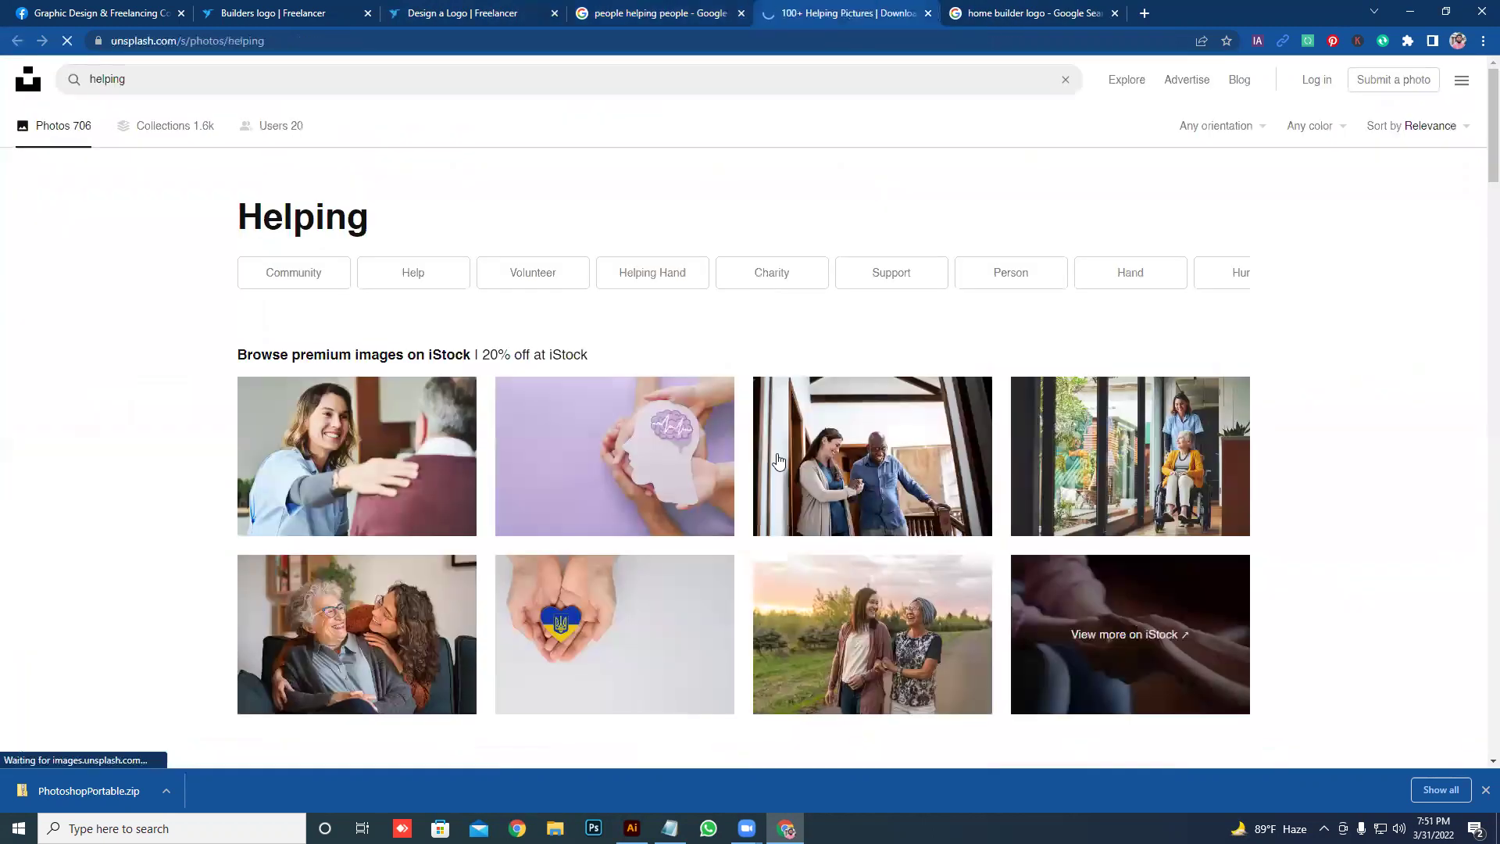
- Scroll through Unsplash's 706 'helping' photos, then return to the 'people helping people' image results
{"action": "scroll", "coordinate": [596, 461], "scroll_direction": "down", "scroll_amount": 3}
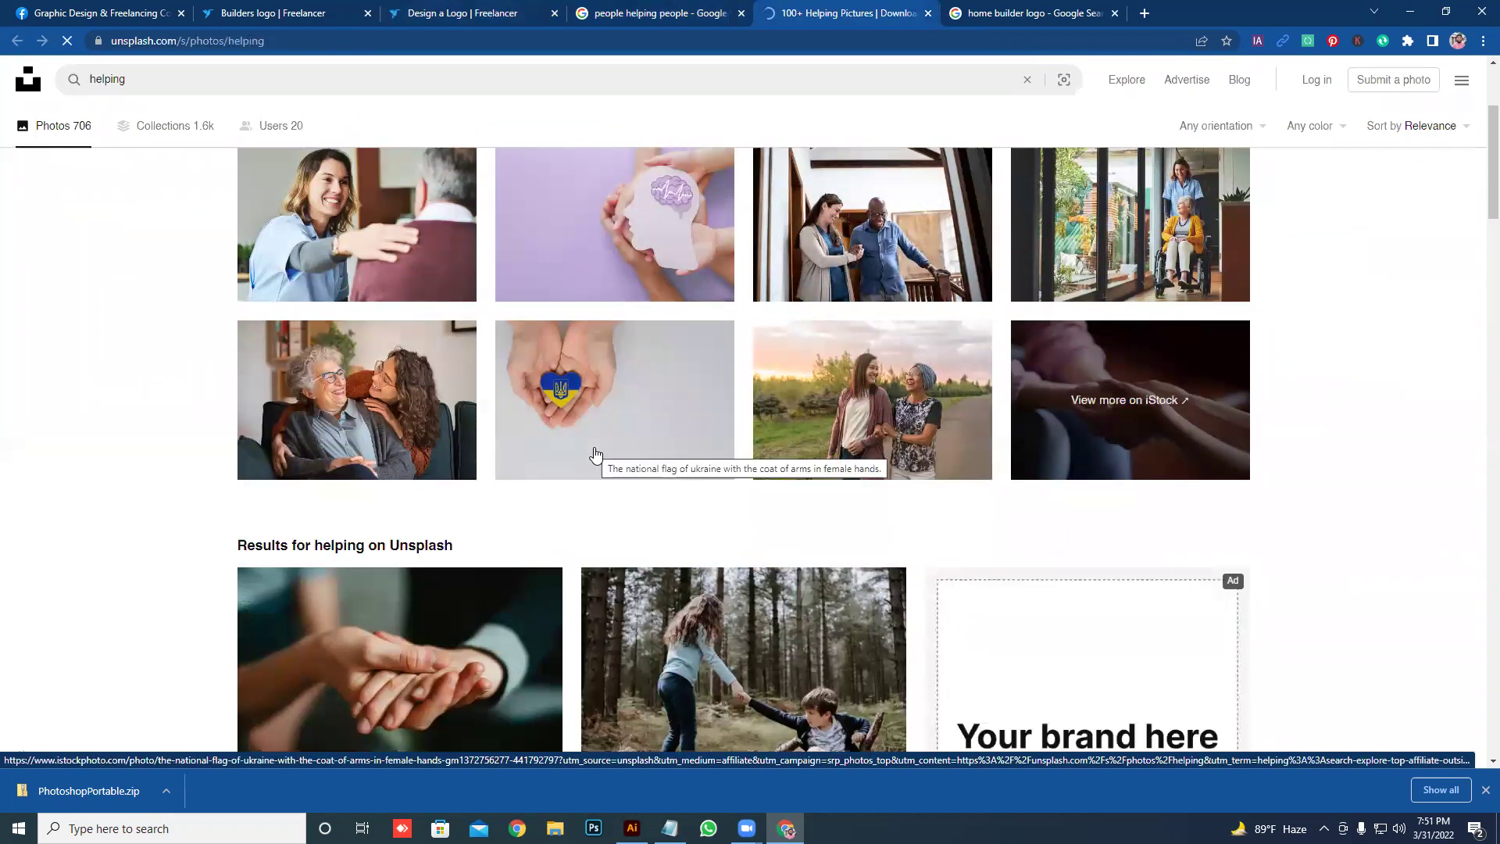
{"action": "scroll", "coordinate": [595, 455], "scroll_direction": "down", "scroll_amount": 5}
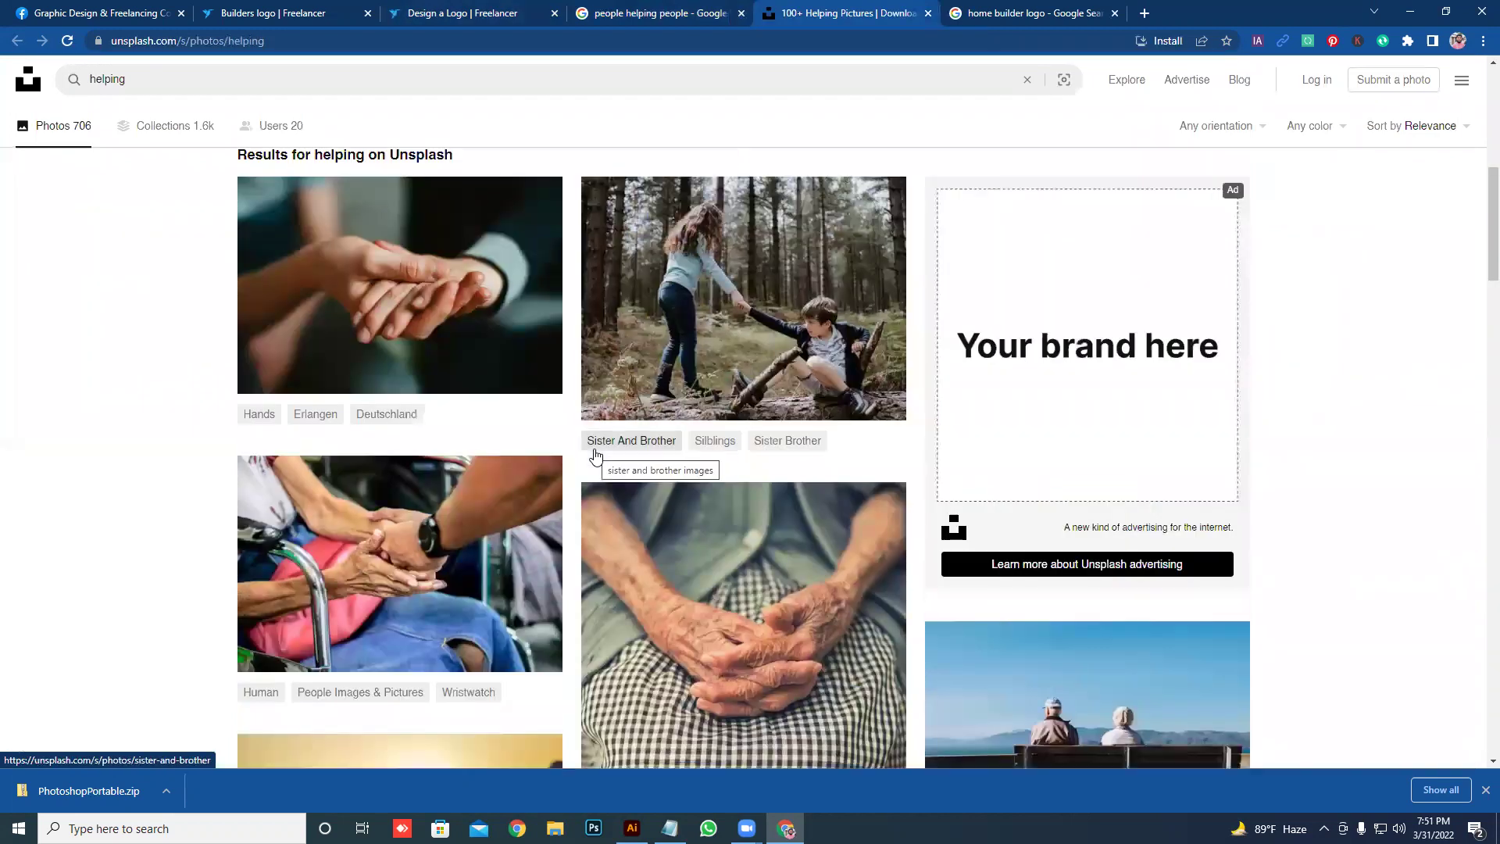
{"action": "scroll", "coordinate": [596, 455], "scroll_direction": "down", "scroll_amount": 3}
{"action": "scroll", "coordinate": [595, 455], "scroll_direction": "down", "scroll_amount": 3}
{"action": "scroll", "coordinate": [595, 455], "scroll_direction": "down", "scroll_amount": 3}
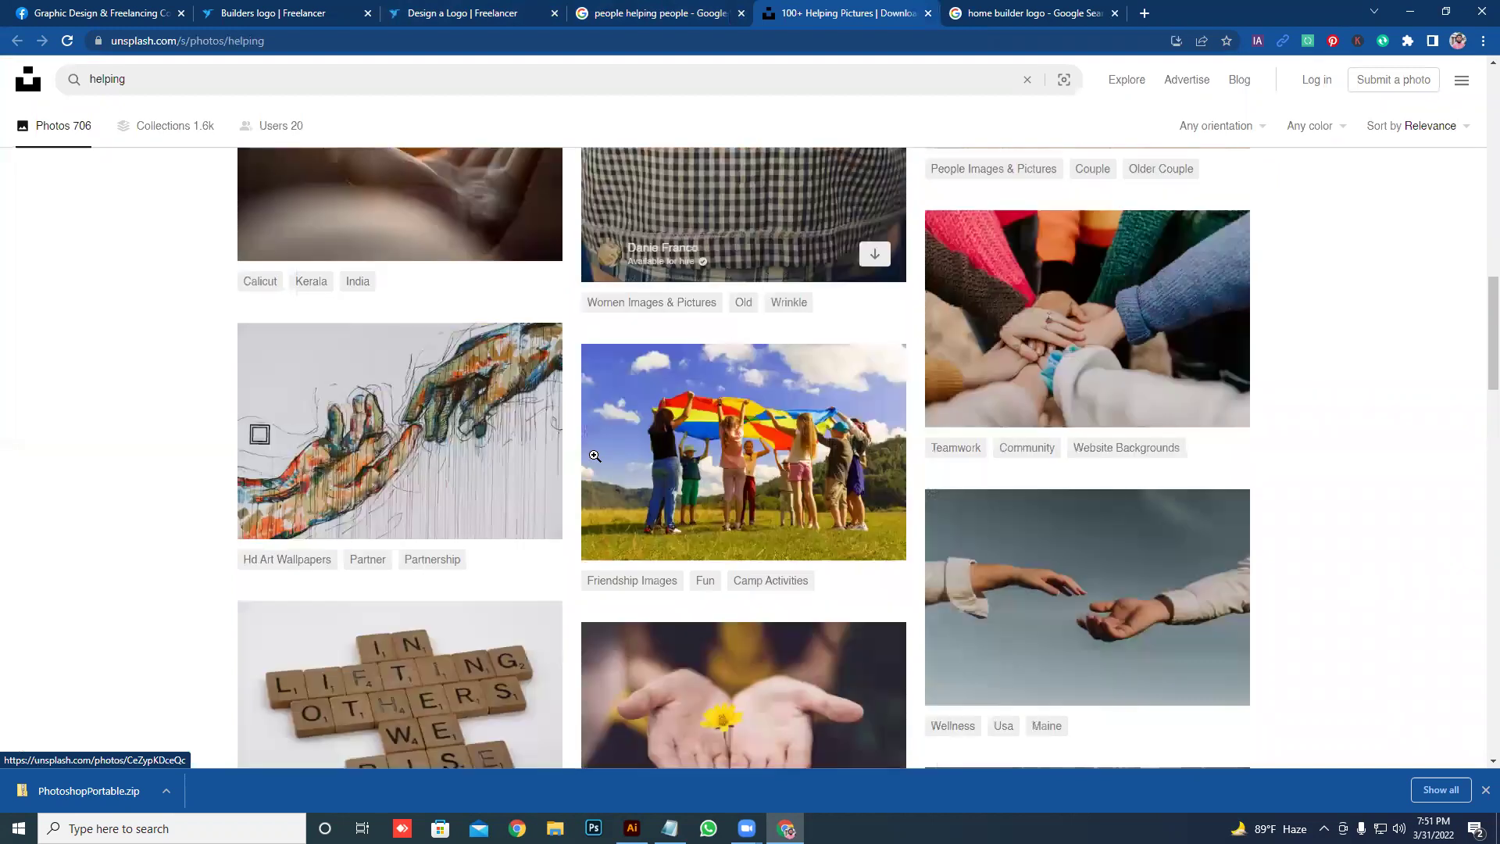
{"action": "scroll", "coordinate": [596, 455], "scroll_direction": "down", "scroll_amount": 3}
{"action": "scroll", "coordinate": [594, 456], "scroll_direction": "down", "scroll_amount": 1}
{"action": "scroll", "coordinate": [594, 456], "scroll_direction": "down", "scroll_amount": 1}
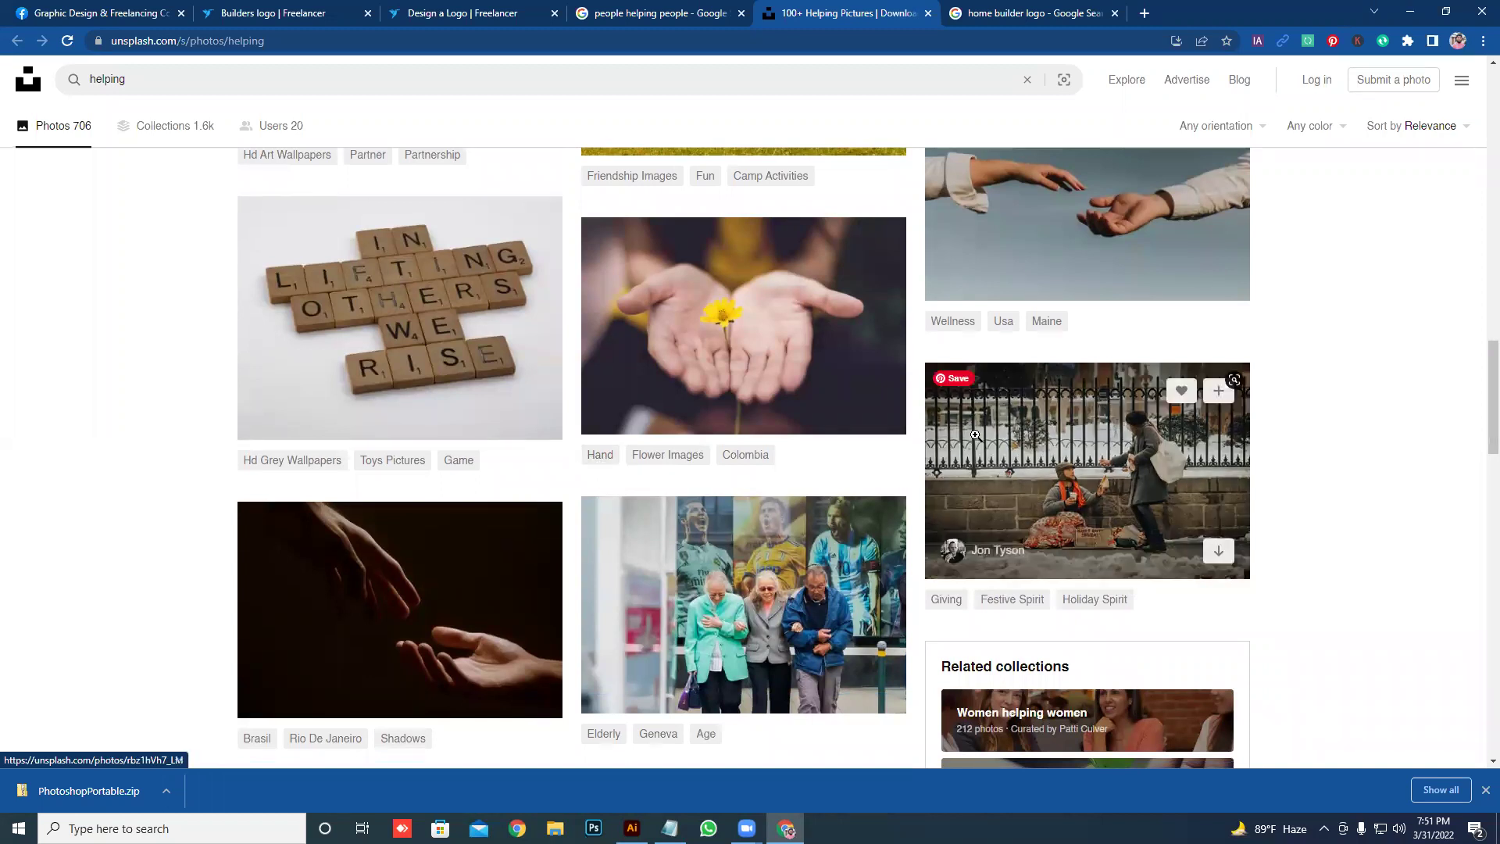
{"action": "left_click_drag", "start_coordinate": [1480, 440], "coordinate": [1479, 381]}
{"action": "left_click", "coordinate": [592, 10]}
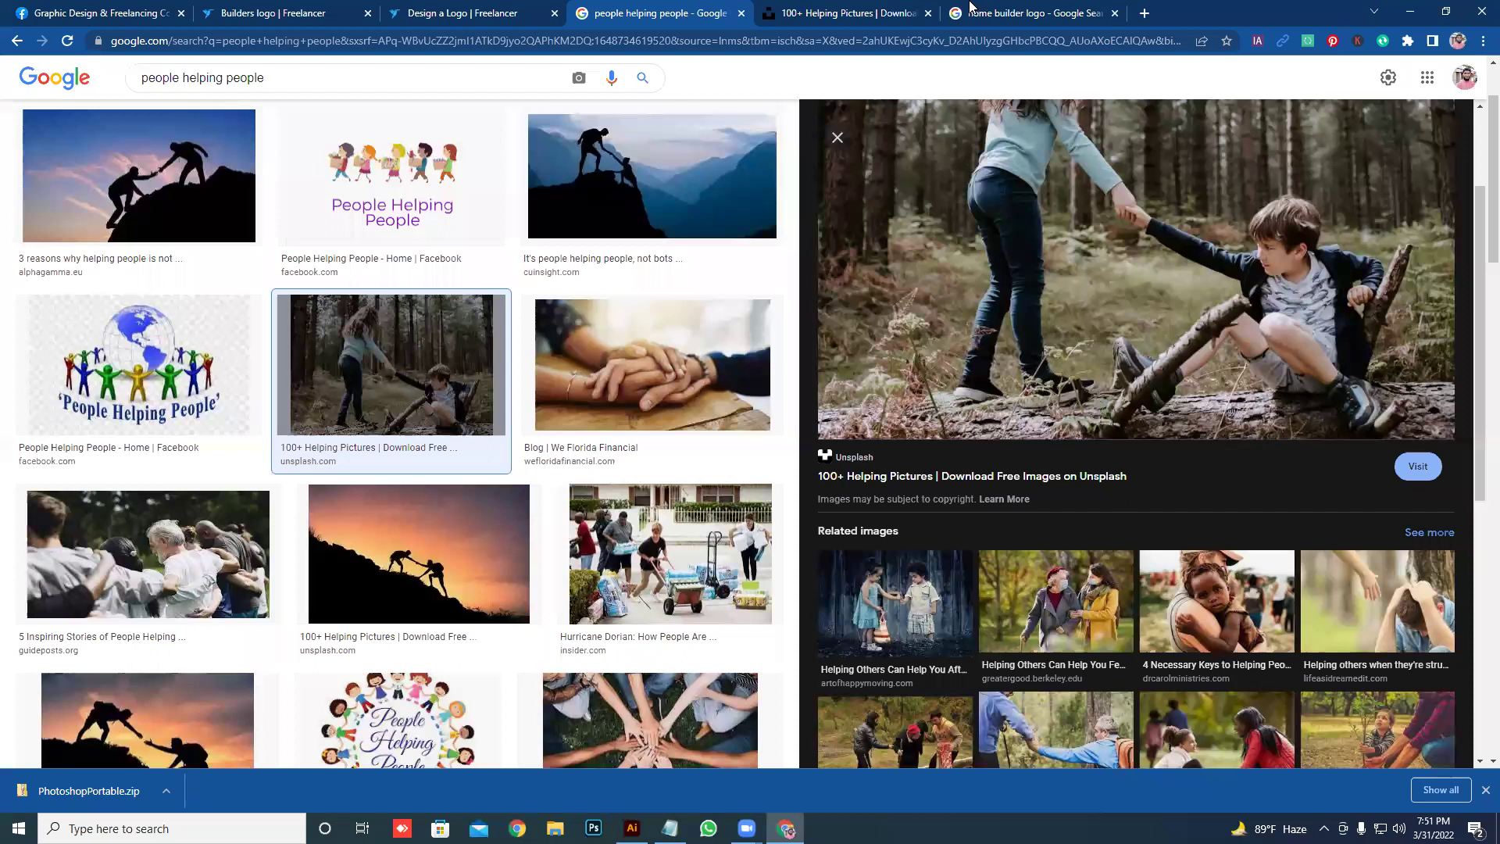
- Search Google Images for 'people helping people icon', browse the results, then return to the Freelancer brief
{"action": "left_click", "coordinate": [433, 81]}
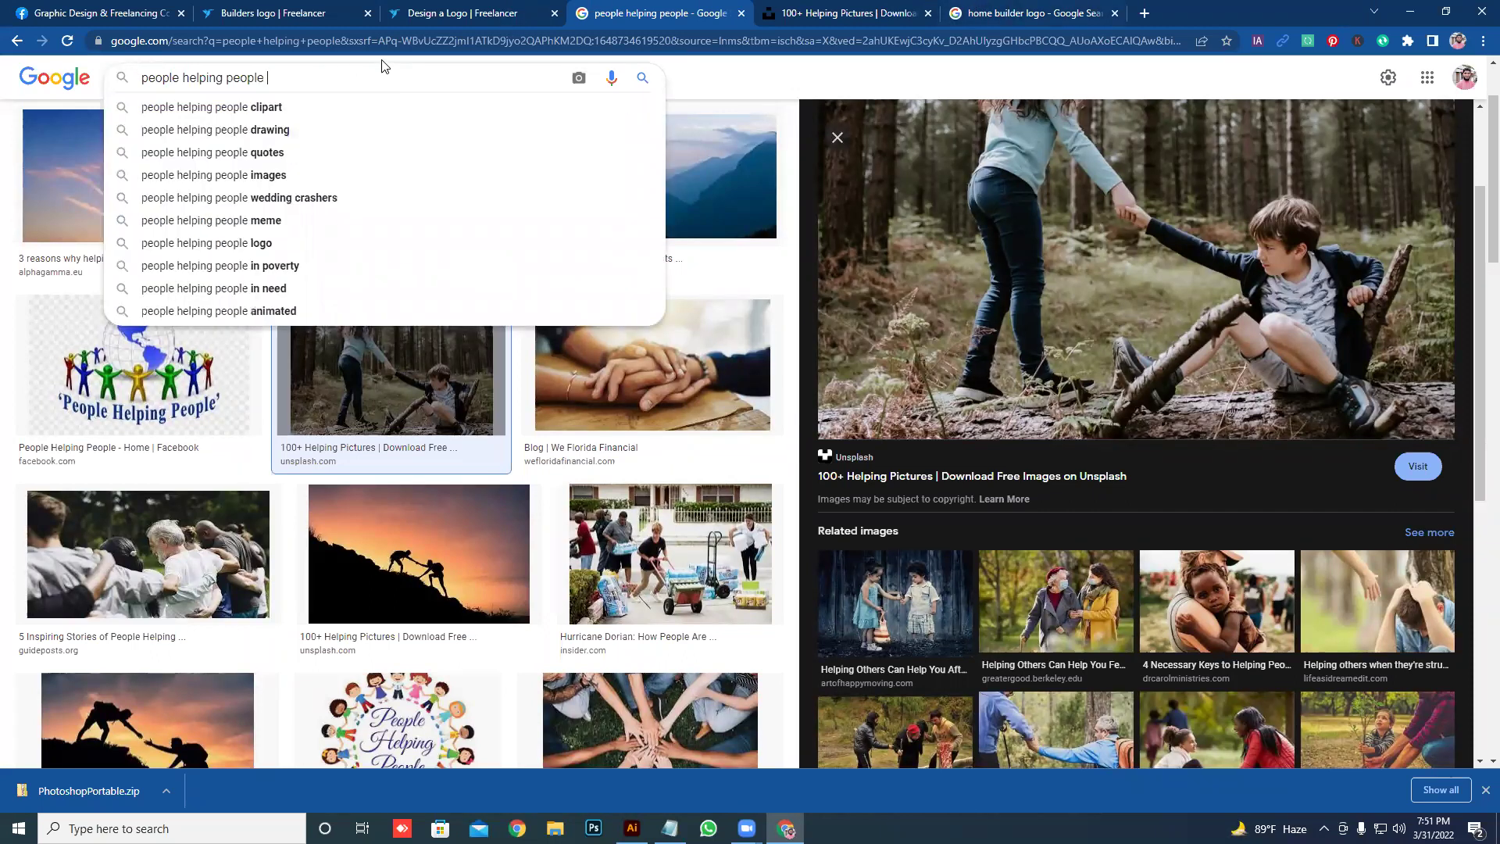
{"action": "type", "text": "icon"}
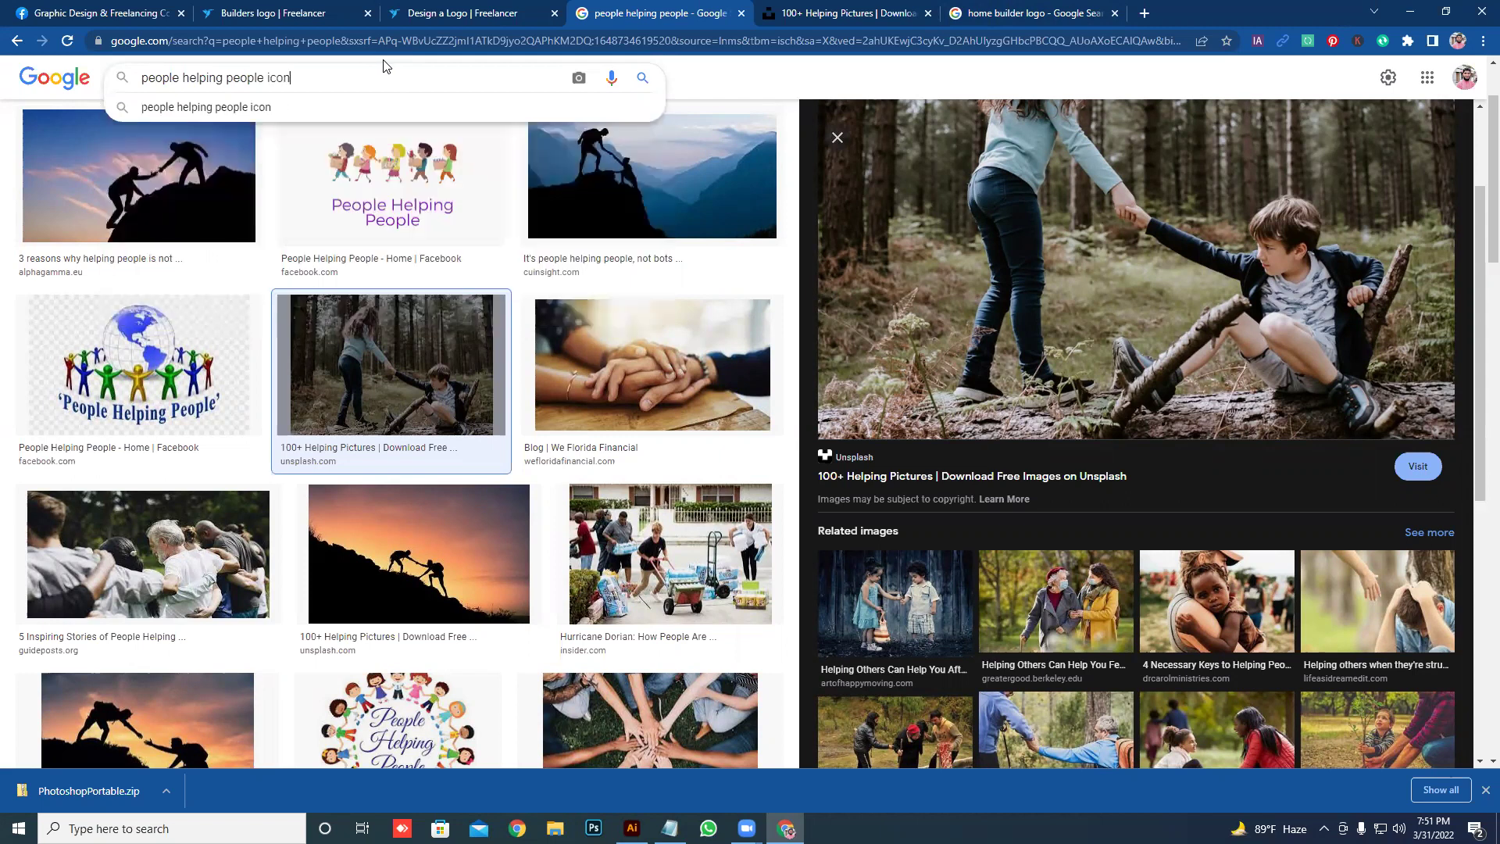
{"action": "key", "text": "Return"}
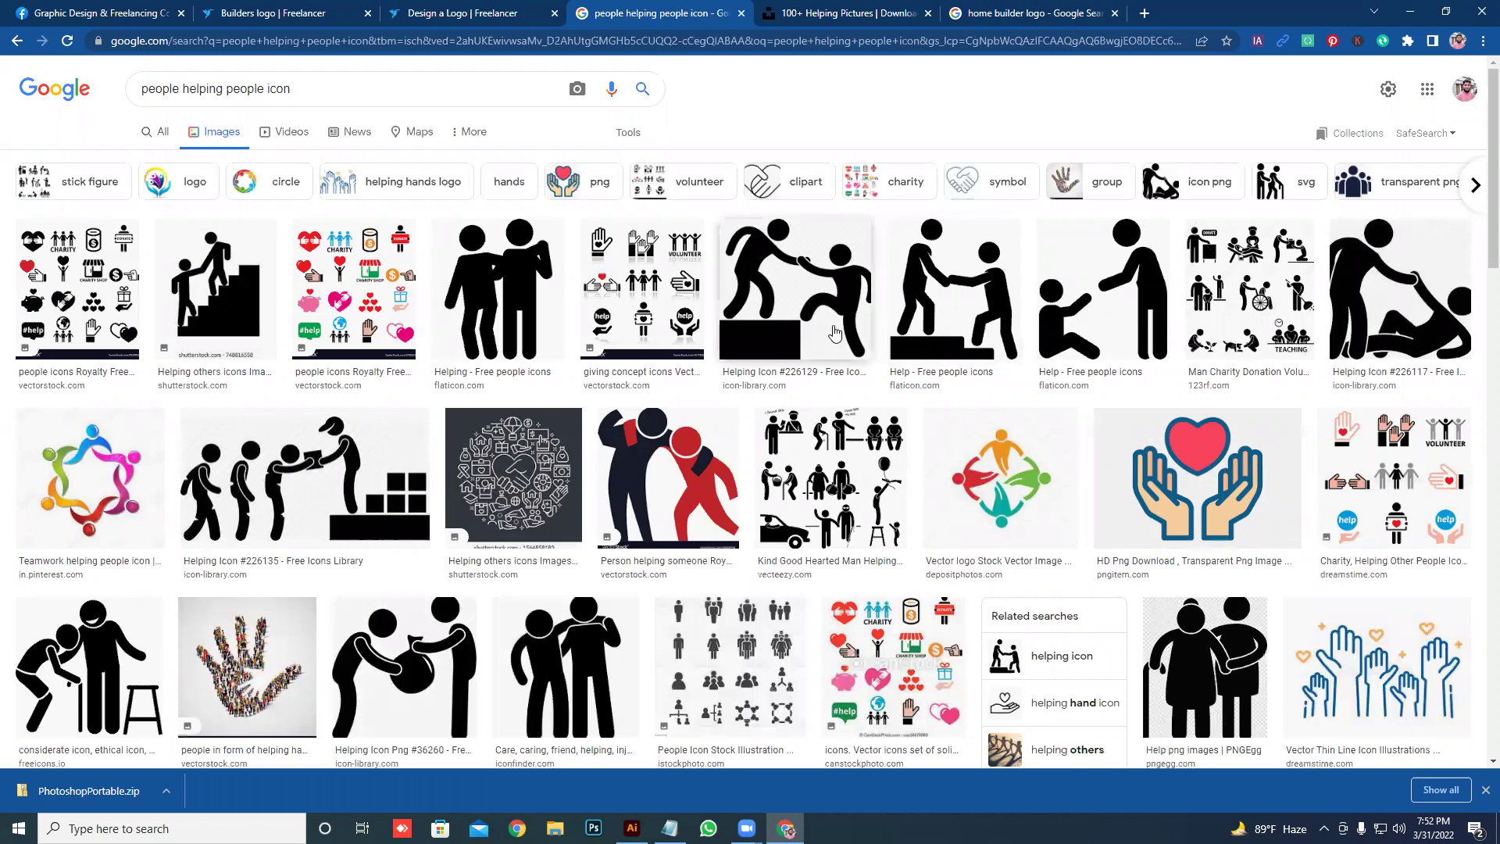
{"action": "scroll", "coordinate": [818, 422], "scroll_direction": "down", "scroll_amount": 2}
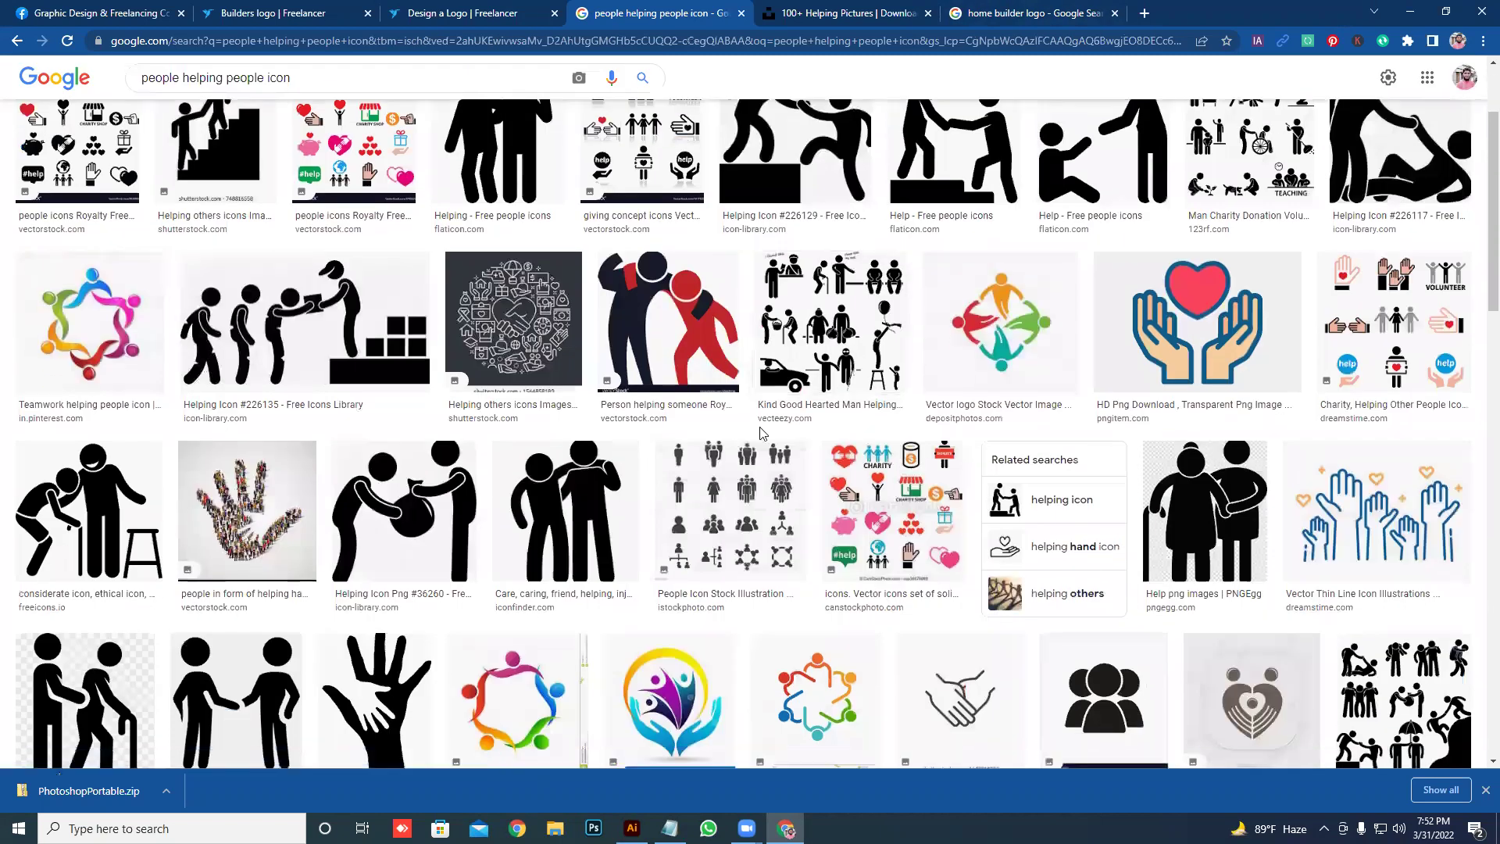
{"action": "scroll", "coordinate": [624, 441], "scroll_direction": "down", "scroll_amount": 4}
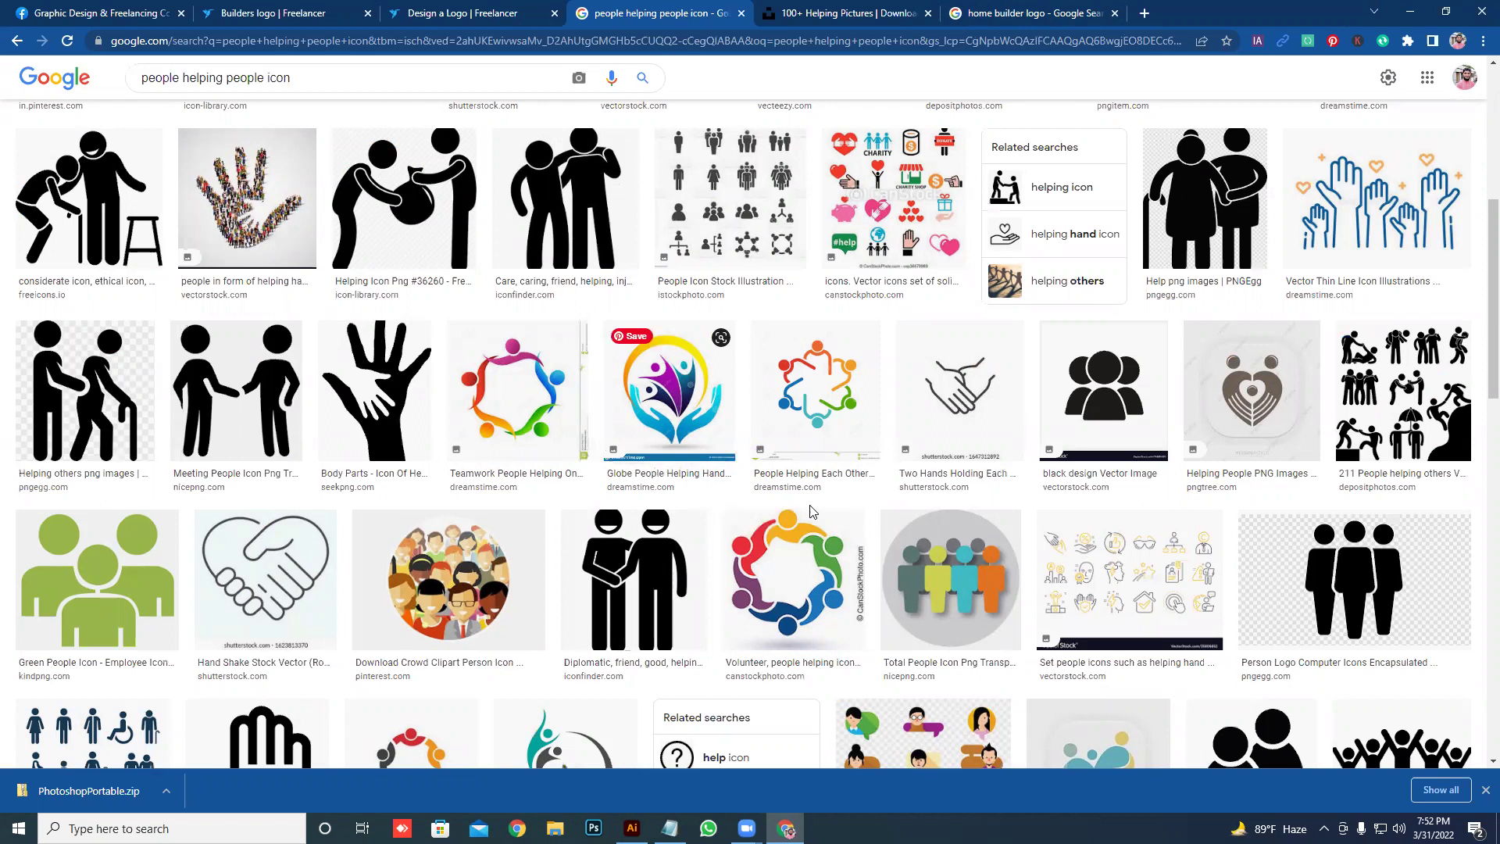
{"action": "scroll", "coordinate": [797, 547], "scroll_direction": "down", "scroll_amount": 2}
{"action": "mouse_move", "coordinate": [794, 449]}
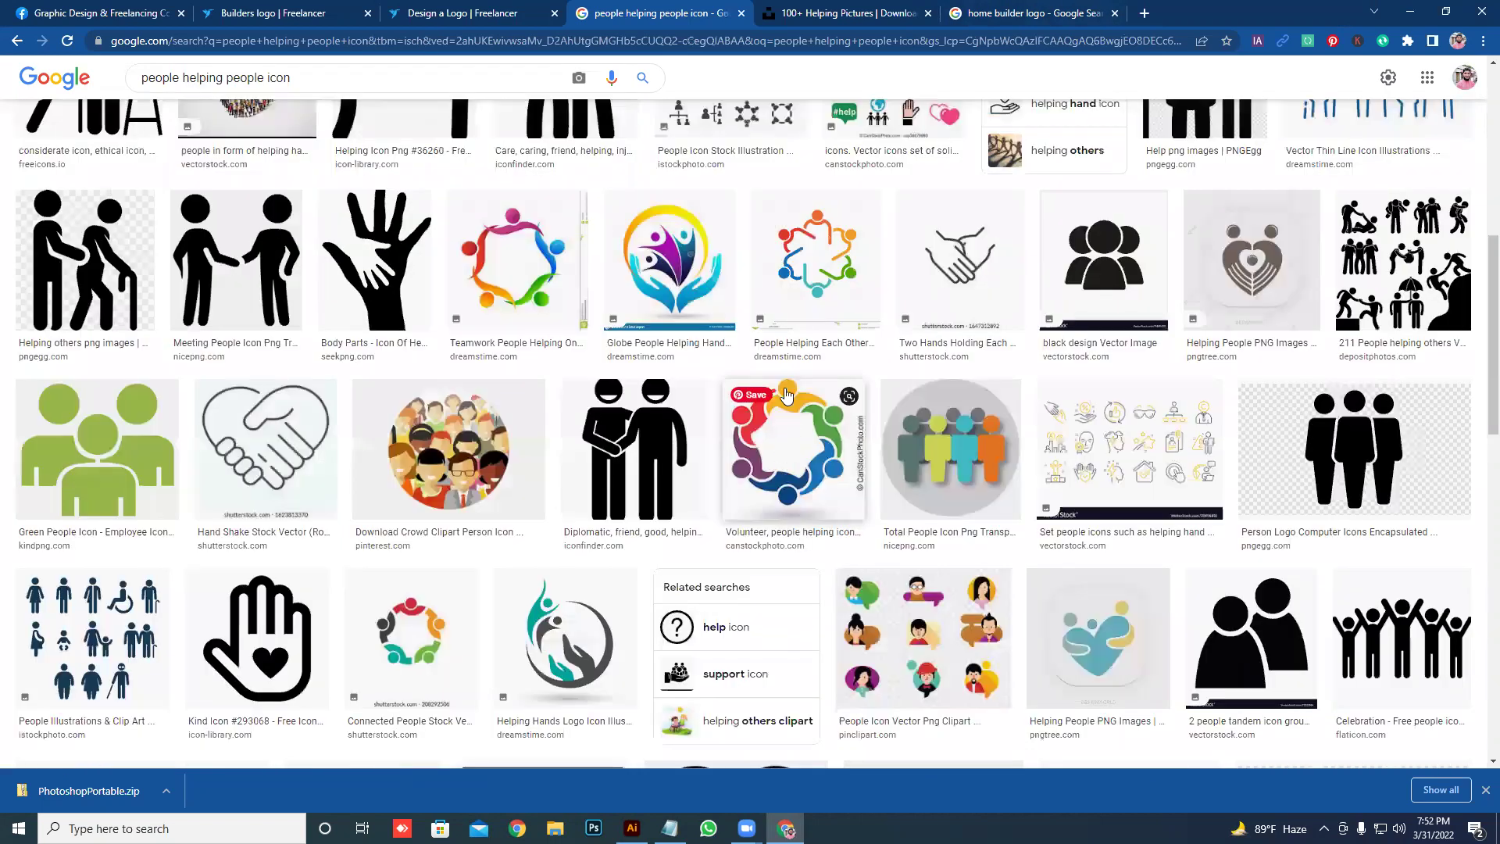
{"action": "scroll", "coordinate": [785, 414], "scroll_direction": "down", "scroll_amount": 1}
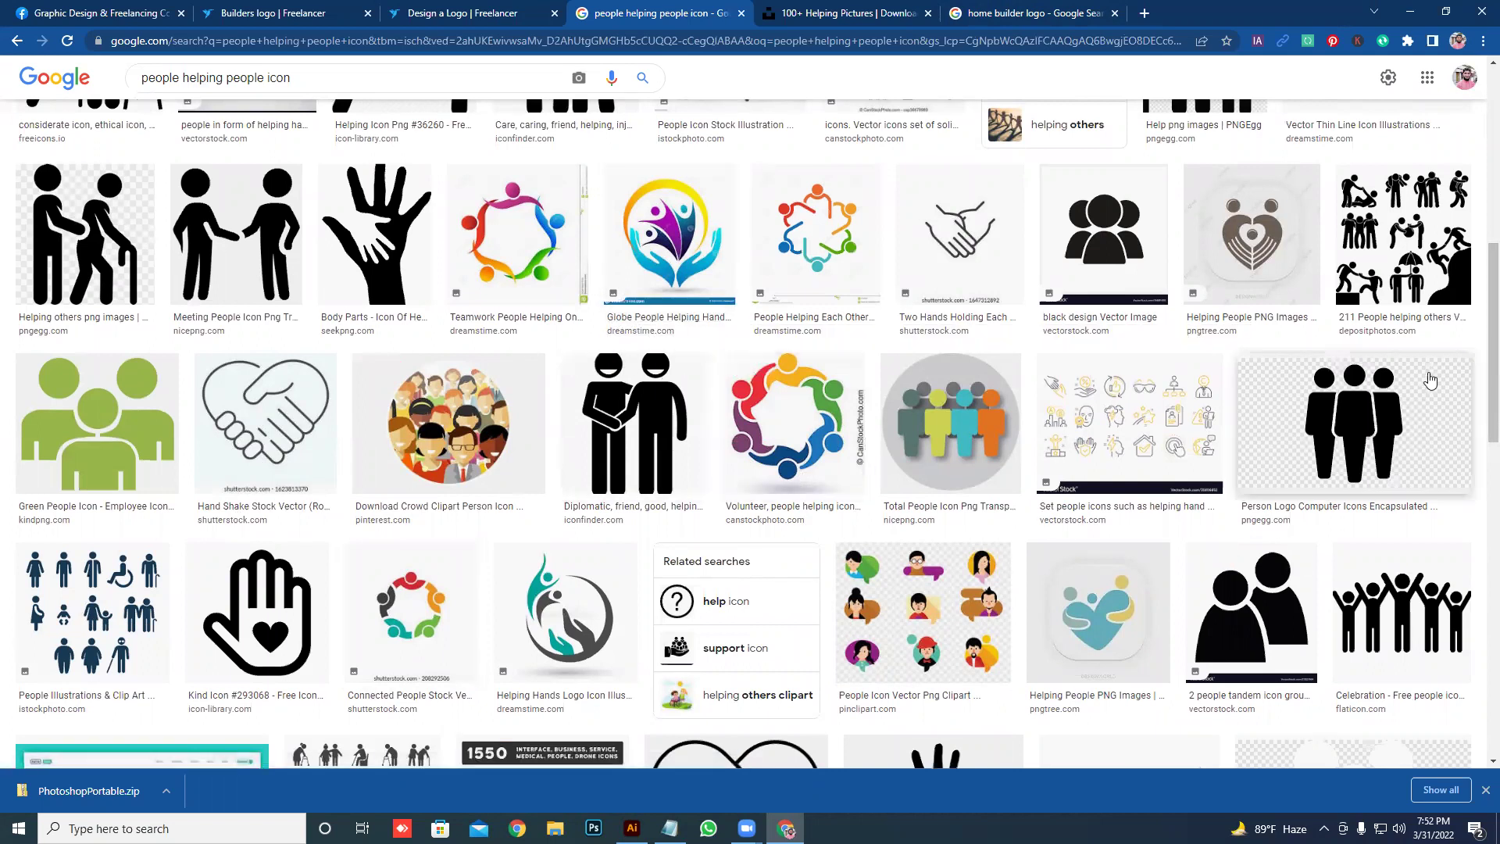
{"action": "scroll", "coordinate": [1479, 274], "scroll_direction": "up", "scroll_amount": 3}
{"action": "scroll", "coordinate": [1480, 145], "scroll_direction": "up", "scroll_amount": 2}
{"action": "scroll", "coordinate": [1479, 82], "scroll_direction": "up", "scroll_amount": 2}
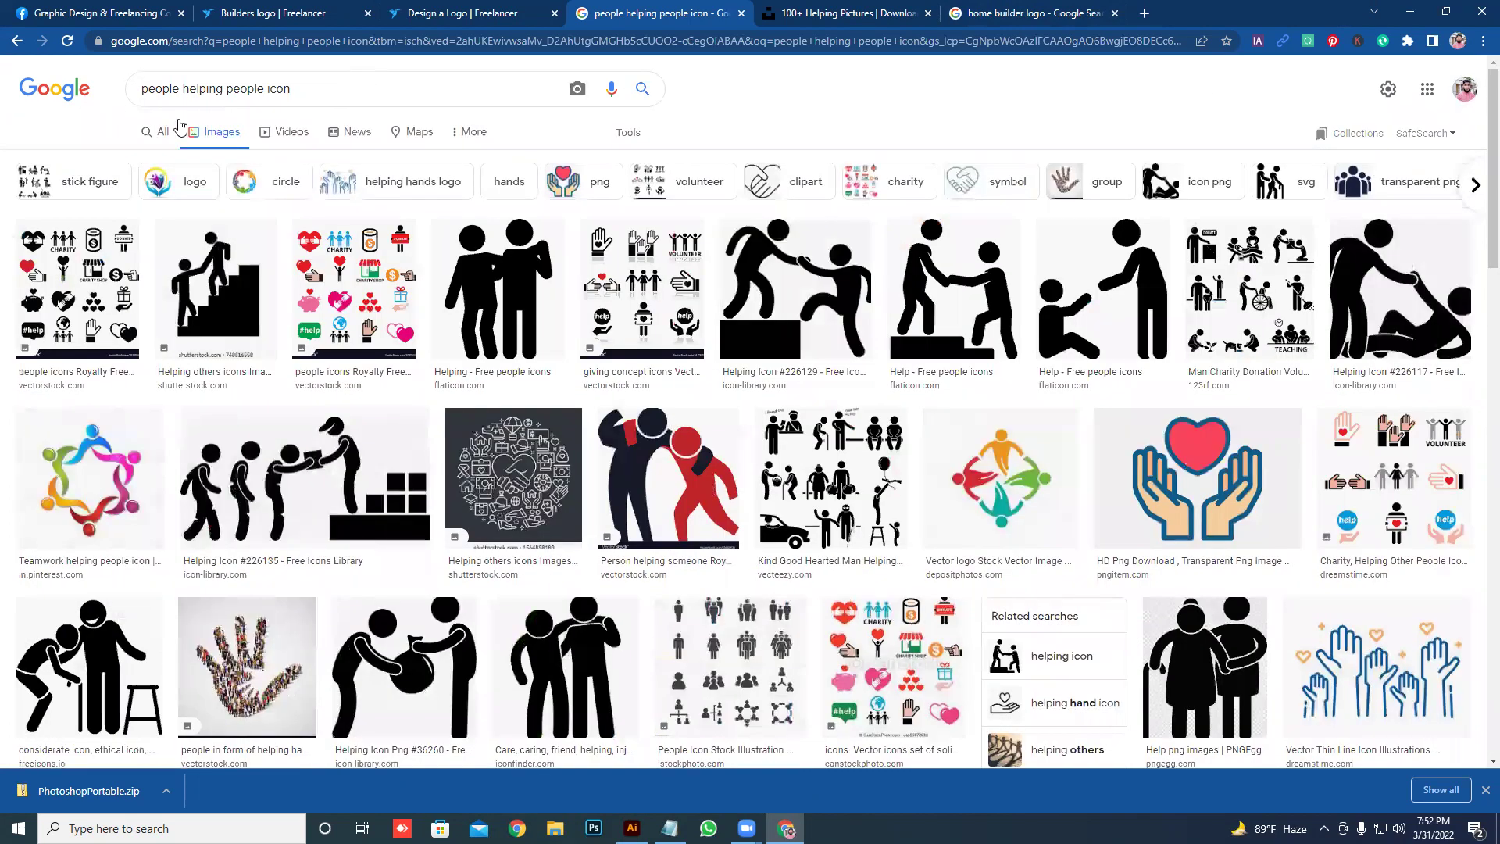
{"action": "left_click", "coordinate": [412, 10]}
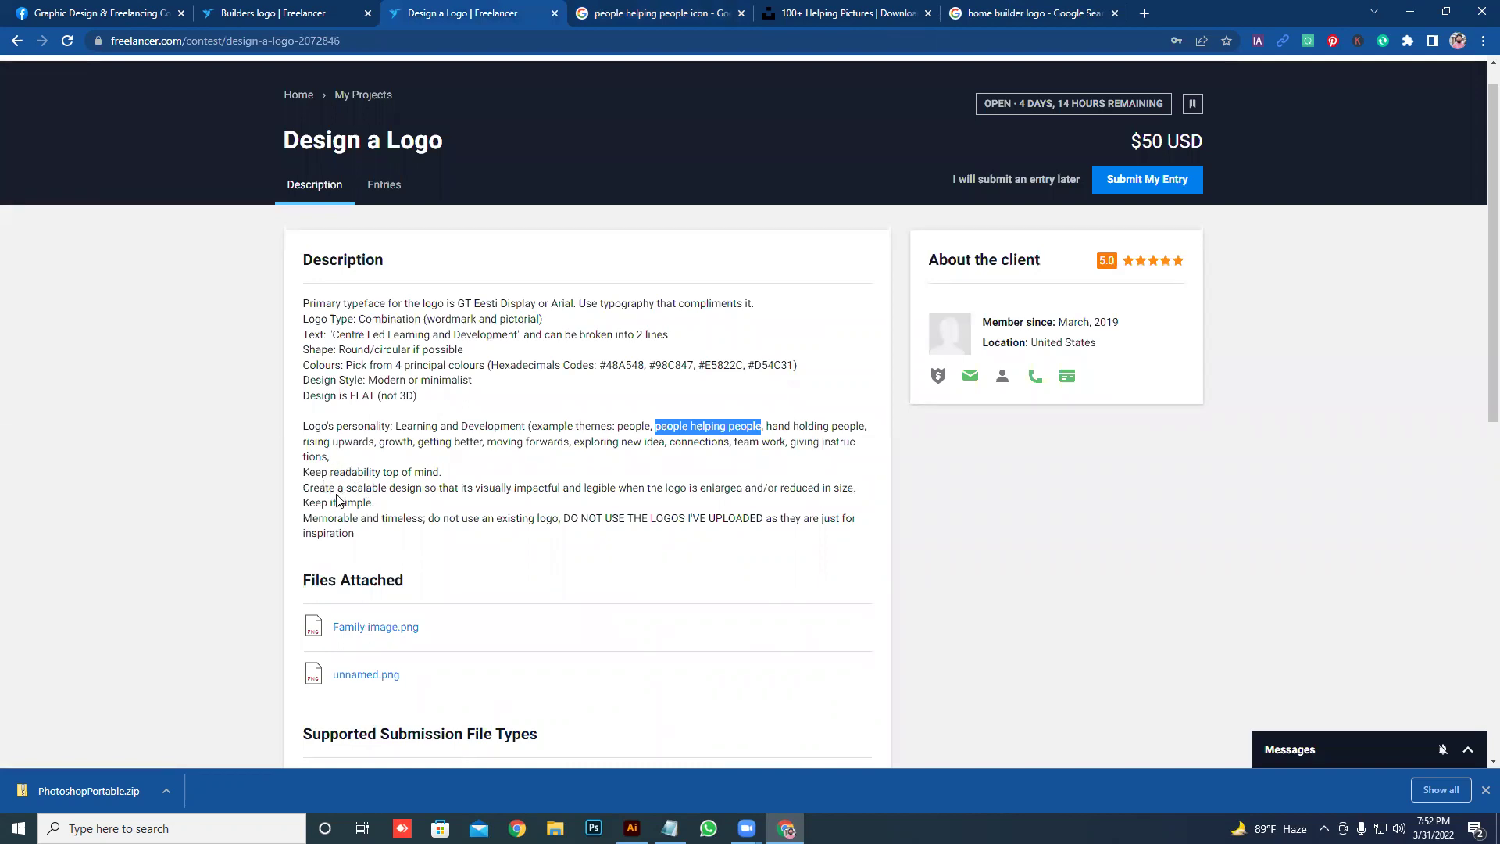
{"action": "left_click_drag", "start_coordinate": [325, 519], "coordinate": [356, 522]}
{"action": "left_click", "coordinate": [351, 522]}
{"action": "left_click_drag", "start_coordinate": [412, 520], "coordinate": [417, 519]}
{"action": "left_click", "coordinate": [411, 514]}
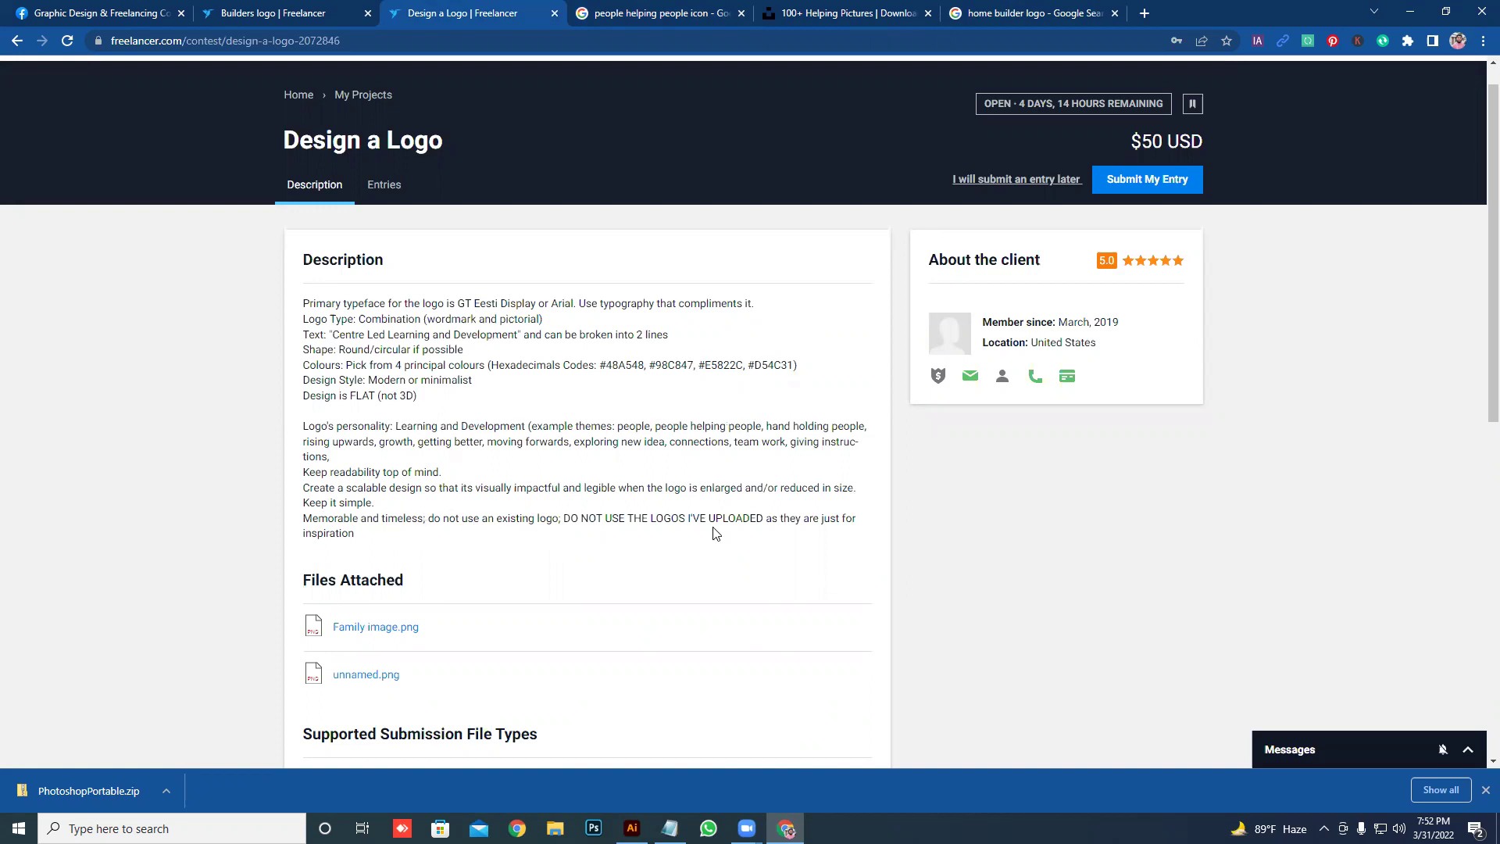
{"action": "left_click_drag", "start_coordinate": [632, 522], "coordinate": [664, 520]}
{"action": "left_click", "coordinate": [432, 541]}
{"action": "left_click", "coordinate": [355, 629]}
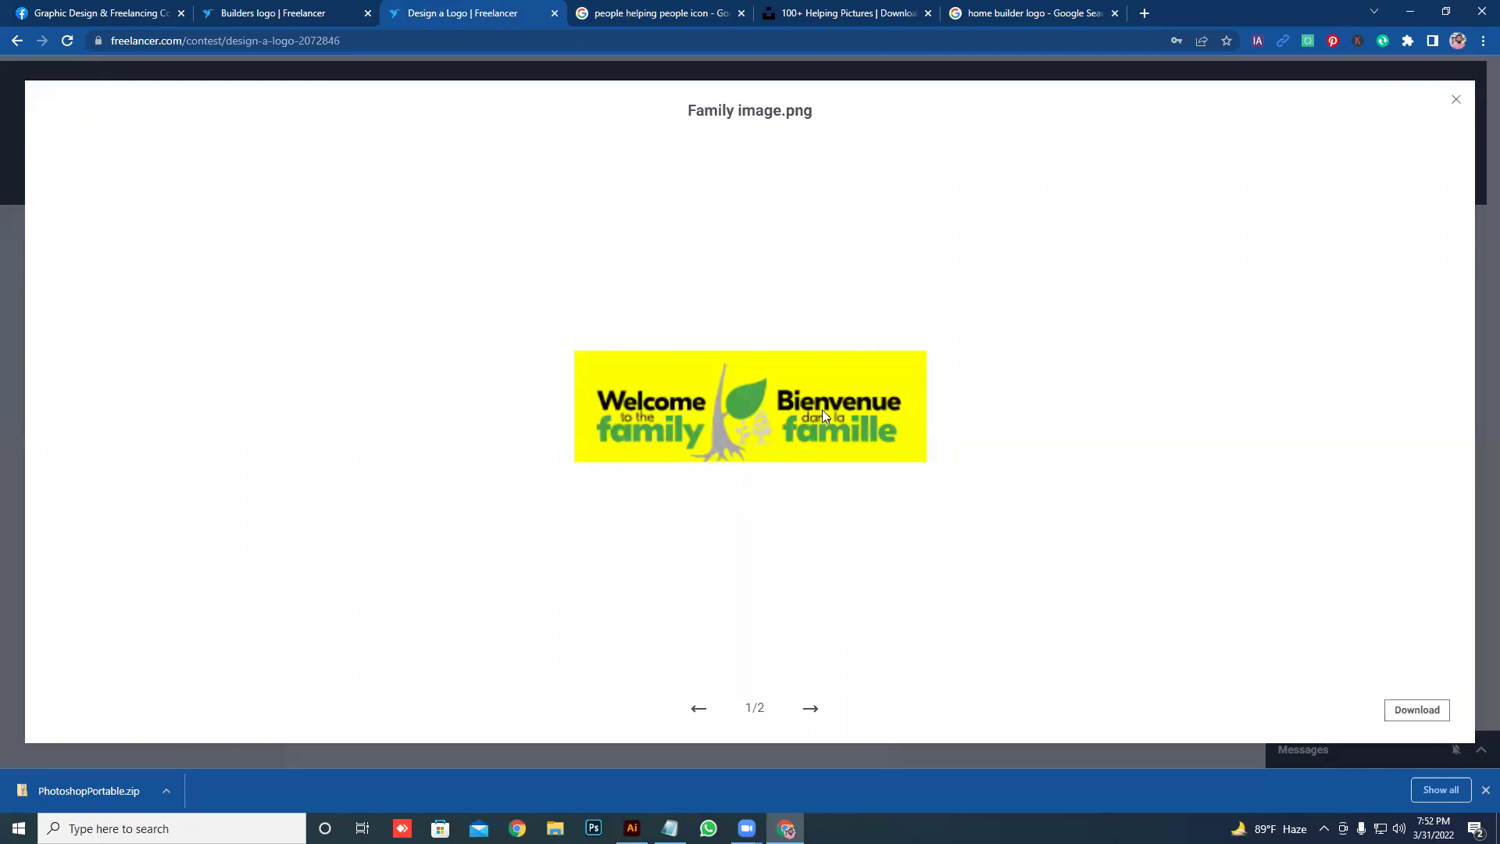
{"action": "left_click", "coordinate": [814, 707]}
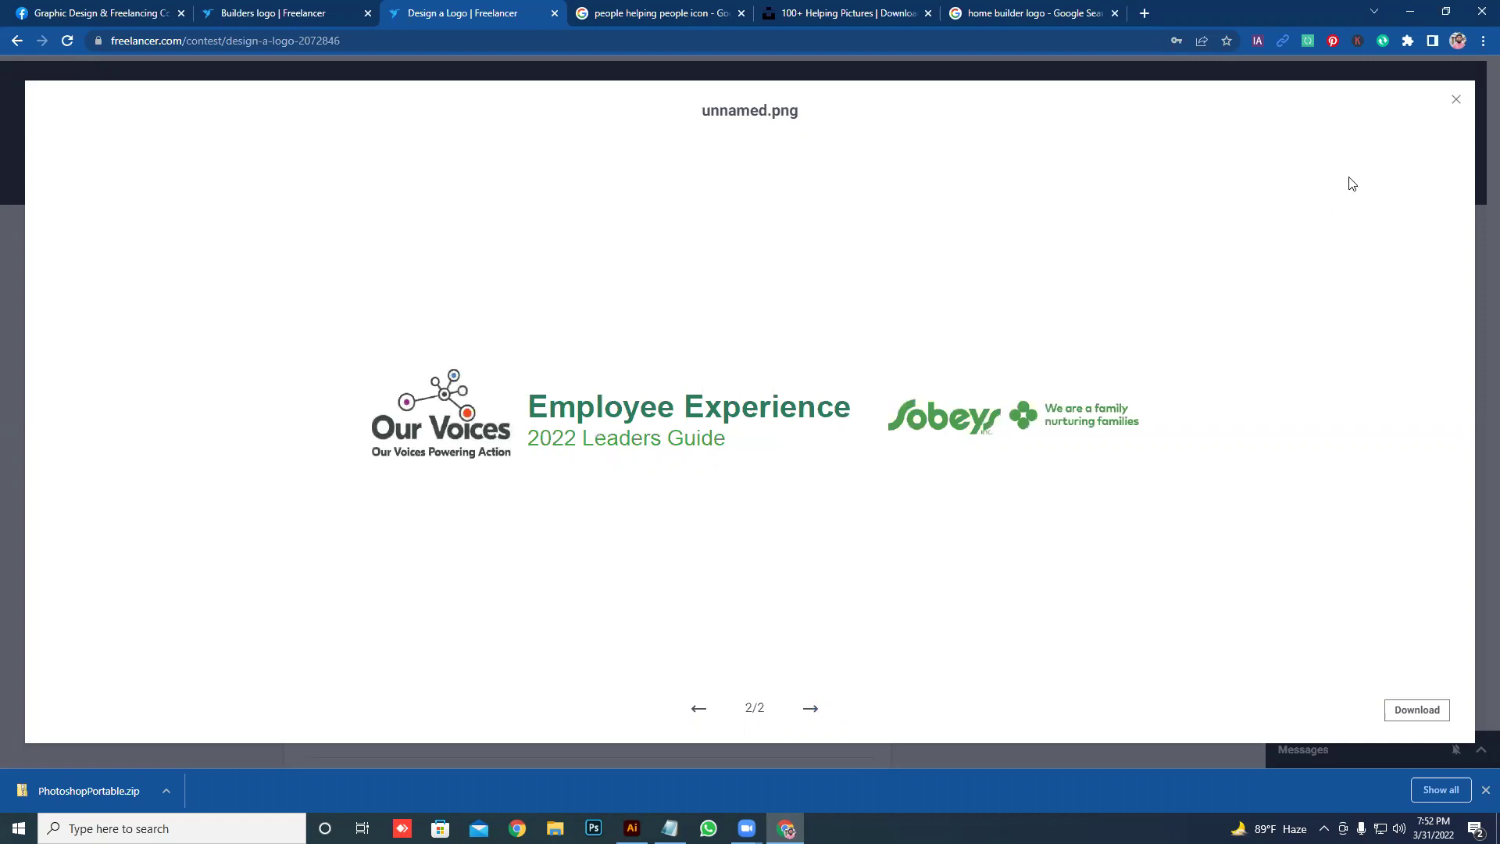
{"action": "left_click", "coordinate": [1453, 100]}
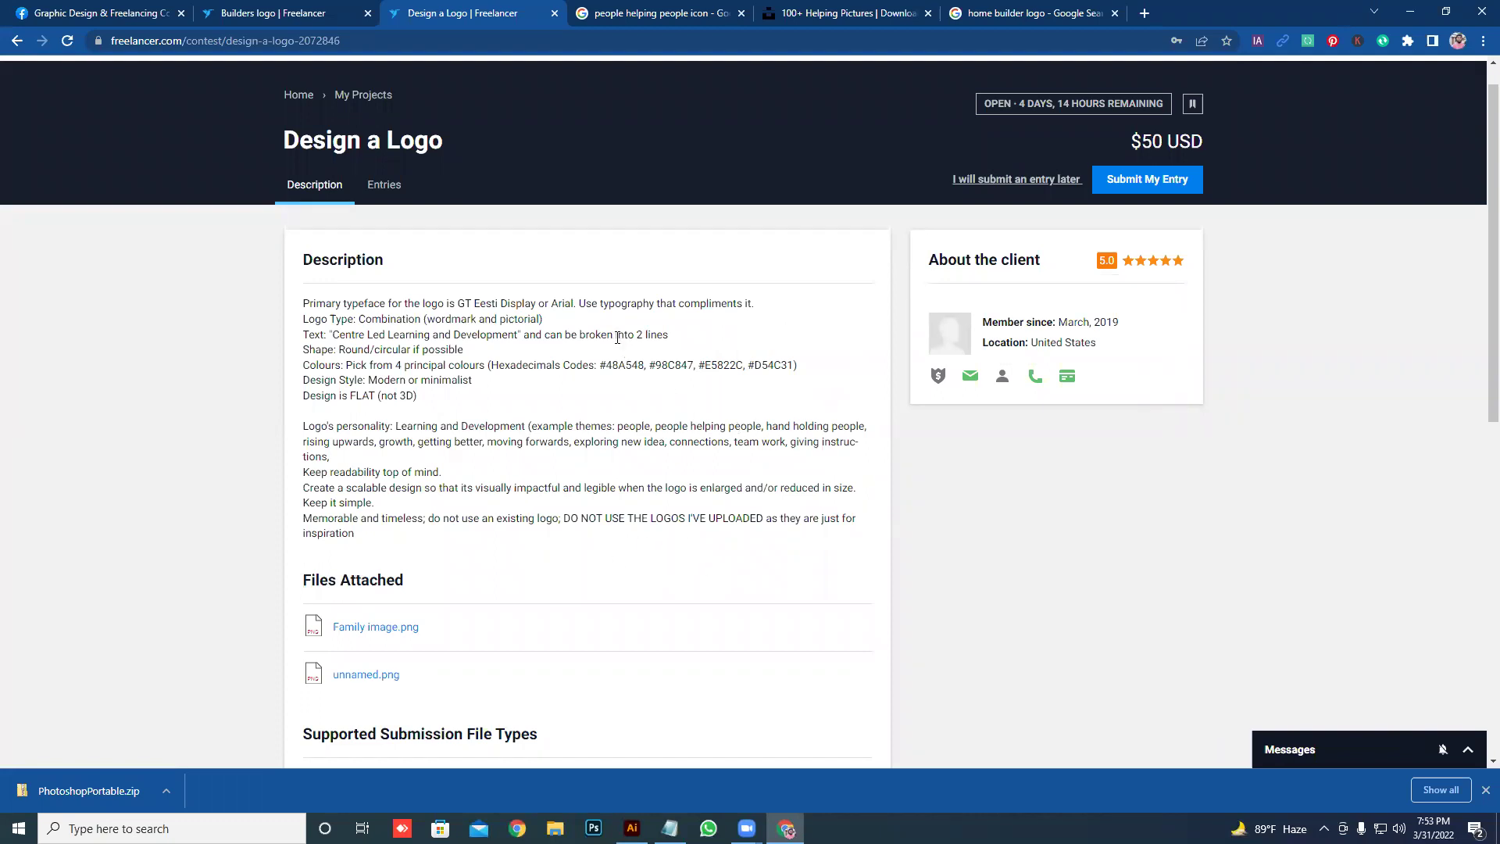
- Change the Google query from 'icon' to 'people helping people logo' and run the search
{"action": "left_click", "coordinate": [643, 6]}
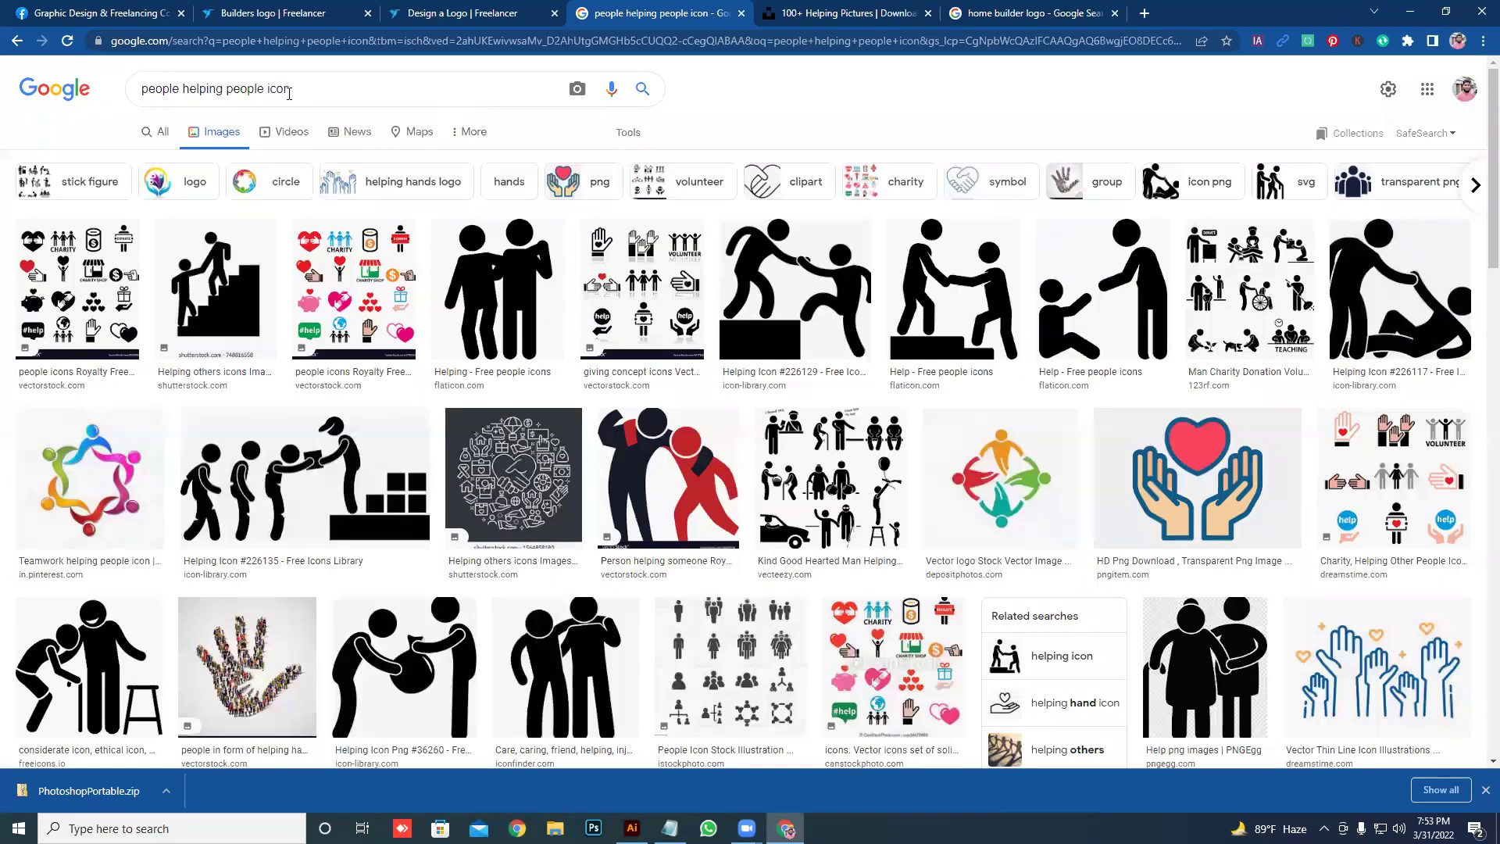
{"action": "left_click_drag", "start_coordinate": [266, 90], "coordinate": [370, 77]}
{"action": "key", "text": "BackSpace"}
{"action": "type", "text": "logo"}
{"action": "key", "text": "Return"}
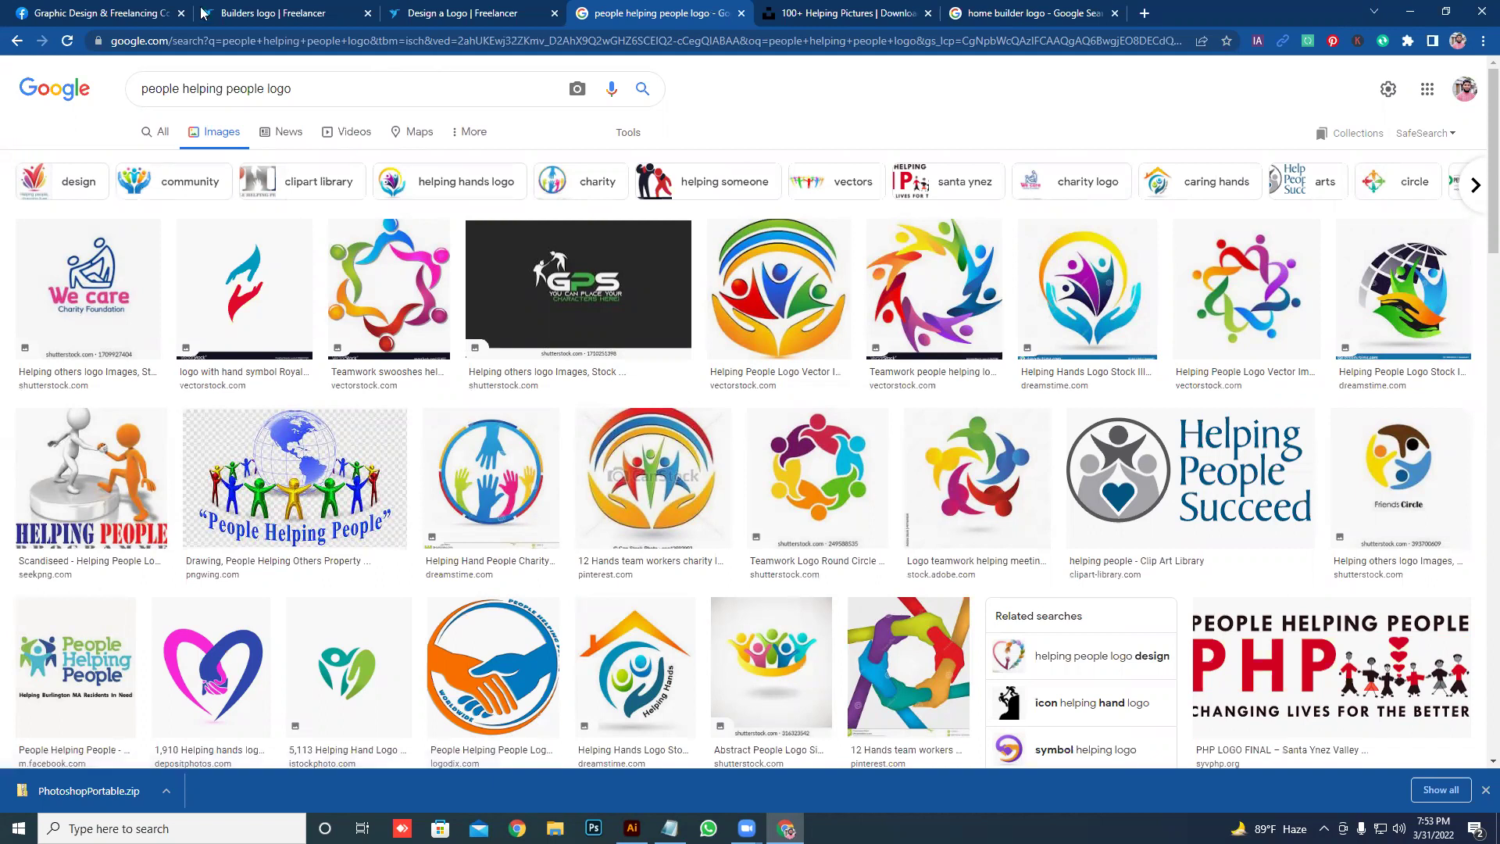
- Browse the logo search results, show the All results, and go back to the Freelancer brief
{"action": "scroll", "coordinate": [706, 473], "scroll_direction": "down", "scroll_amount": 1}
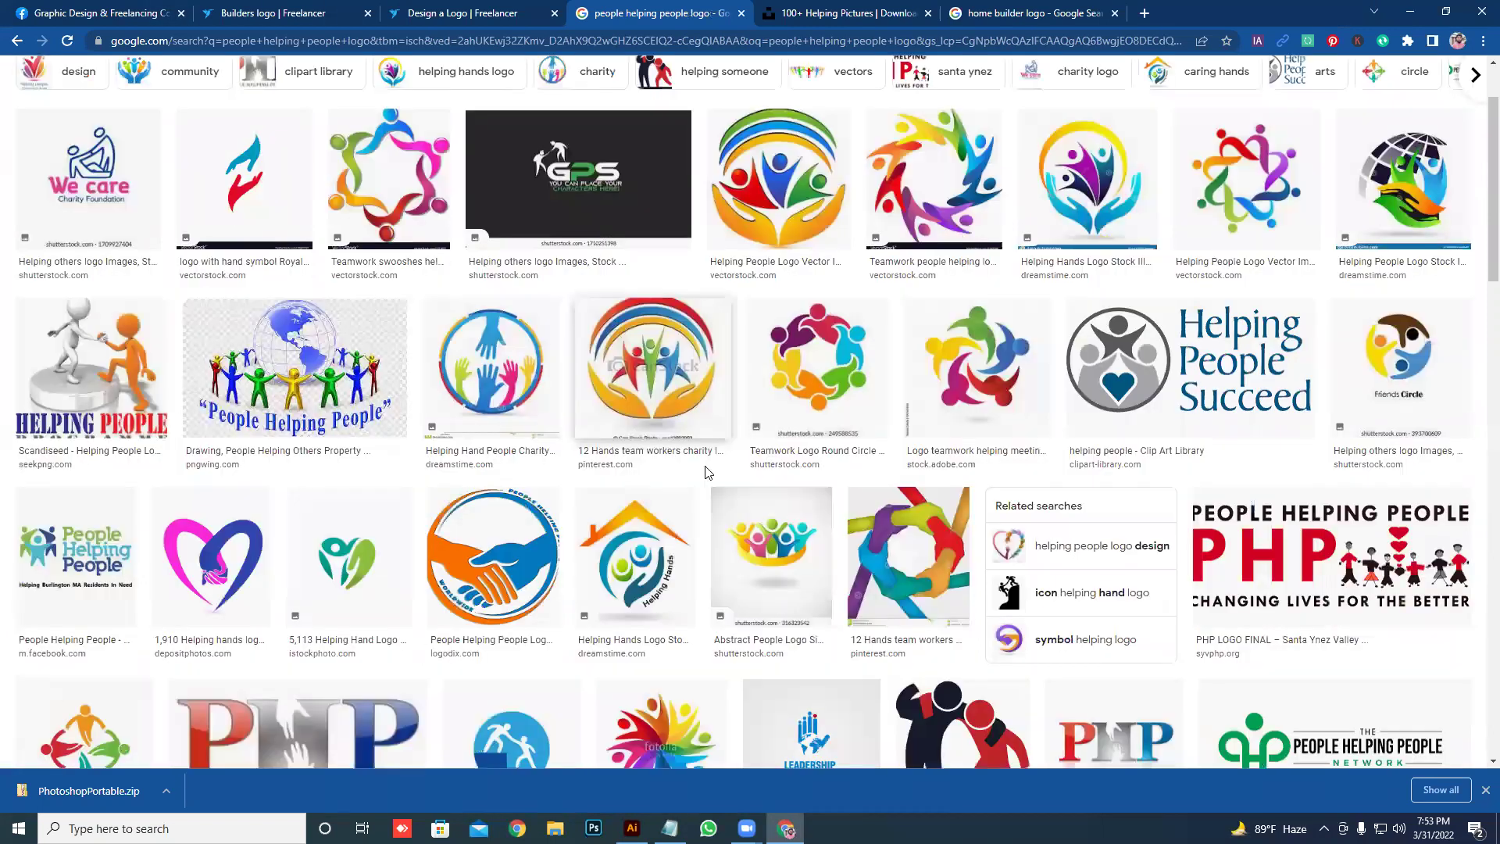
{"action": "scroll", "coordinate": [706, 477], "scroll_direction": "down", "scroll_amount": 3}
{"action": "scroll", "coordinate": [994, 449], "scroll_direction": "down", "scroll_amount": 4}
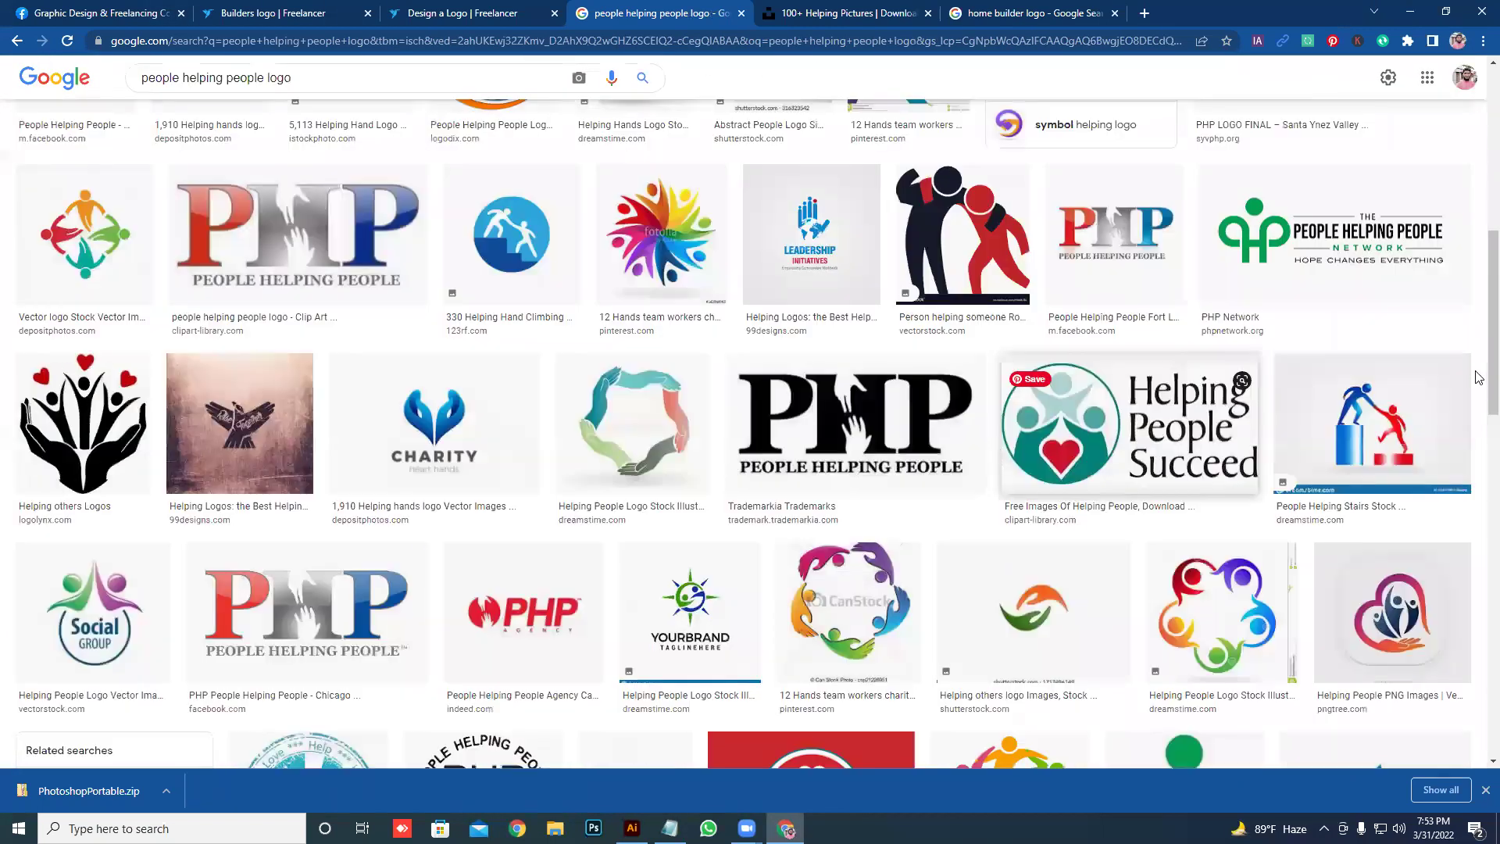
{"action": "scroll", "coordinate": [1477, 377], "scroll_direction": "up", "scroll_amount": 5}
{"action": "scroll", "coordinate": [151, 118], "scroll_direction": "up", "scroll_amount": 3}
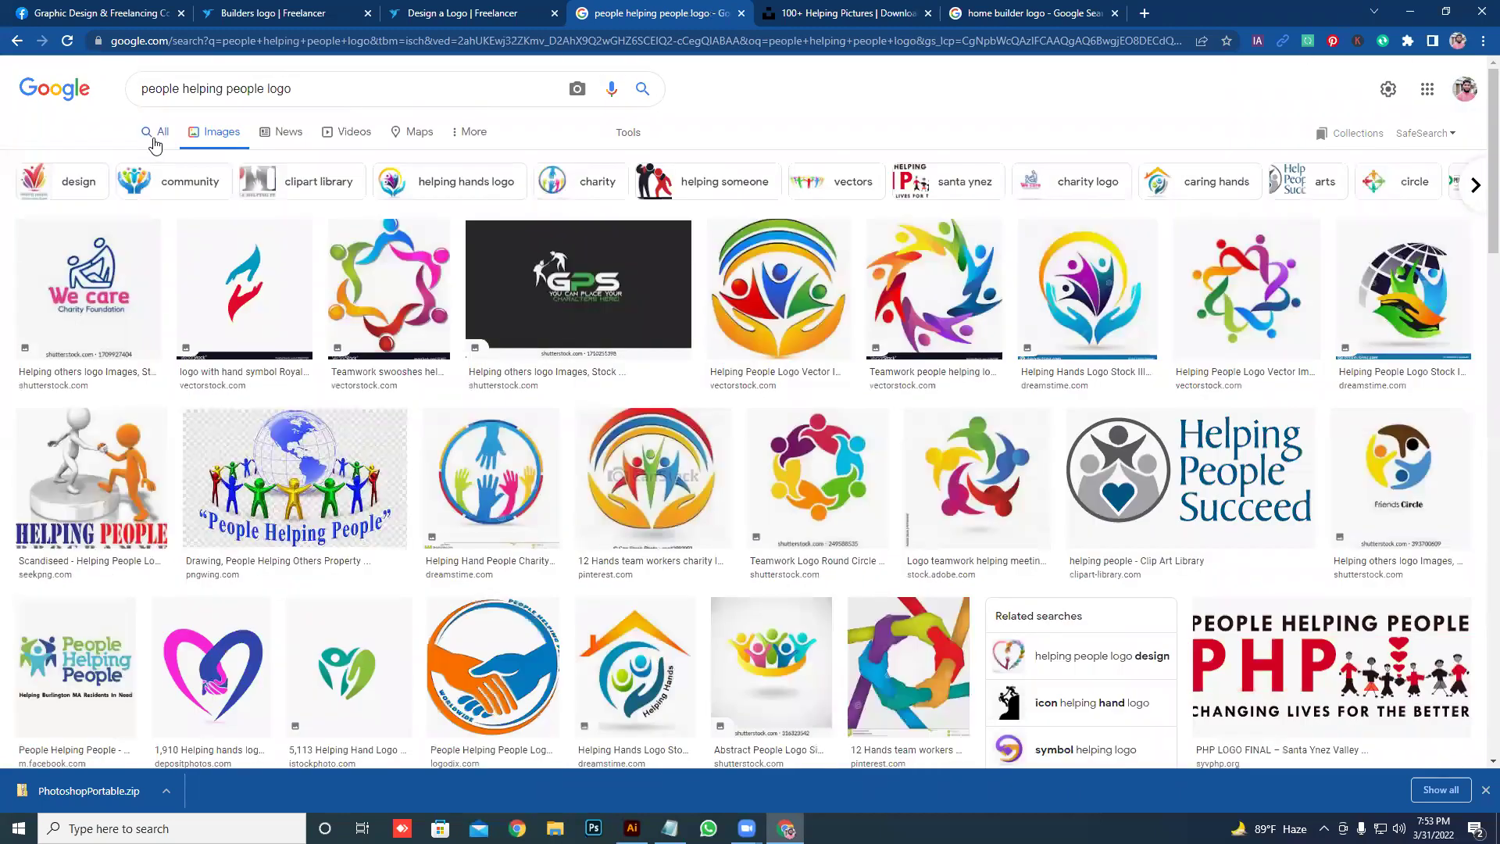
{"action": "left_click", "coordinate": [154, 134]}
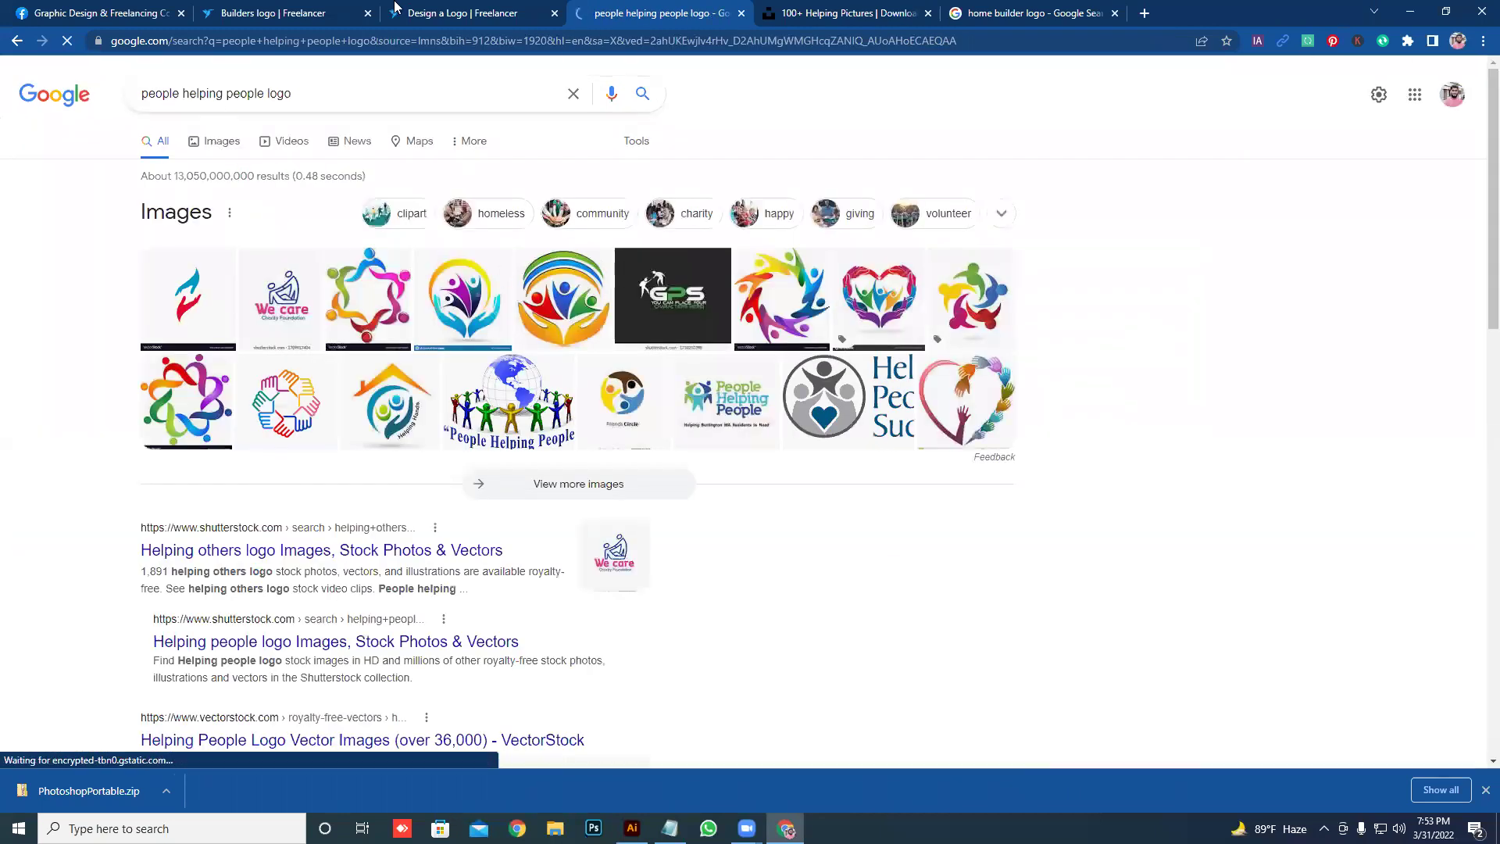
{"action": "left_click", "coordinate": [395, 8]}
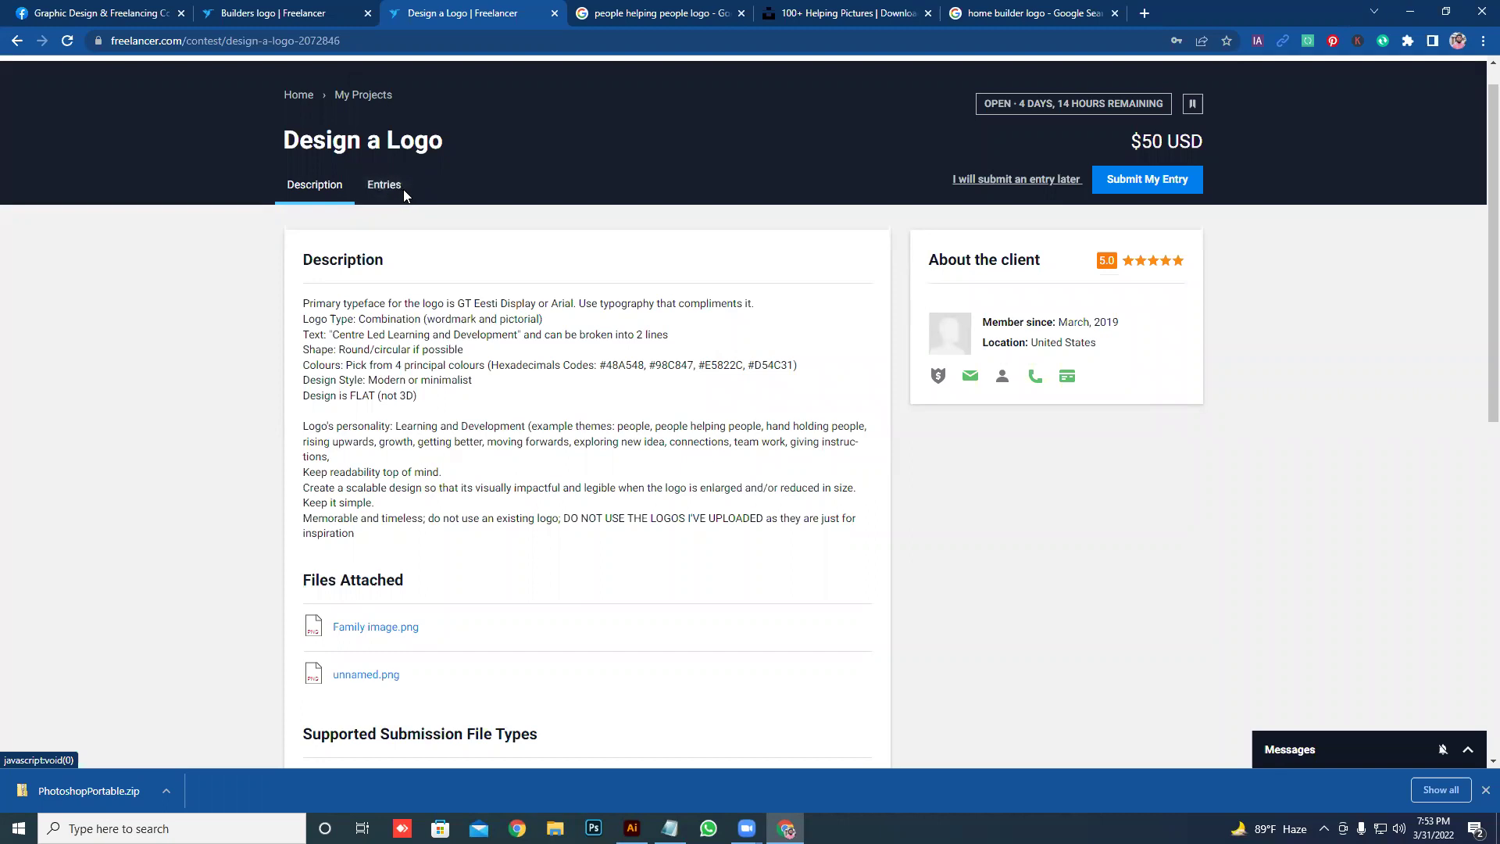
- Show the contest's submitted entries and view entry #198 at full size before closing it
{"action": "left_click", "coordinate": [386, 186]}
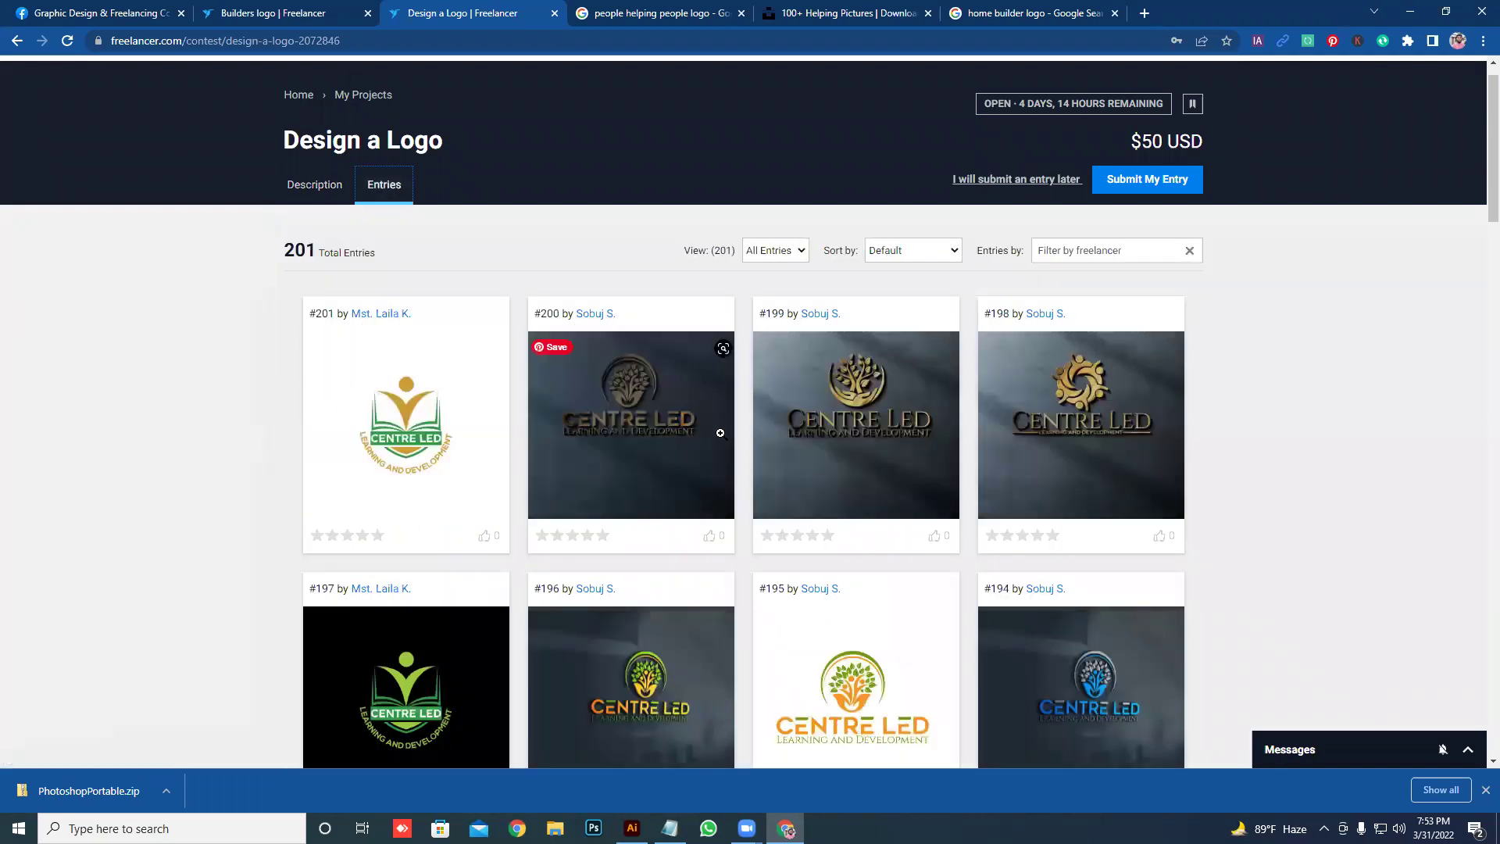
{"action": "scroll", "coordinate": [754, 446], "scroll_direction": "down", "scroll_amount": 2}
{"action": "scroll", "coordinate": [995, 362], "scroll_direction": "up", "scroll_amount": 1}
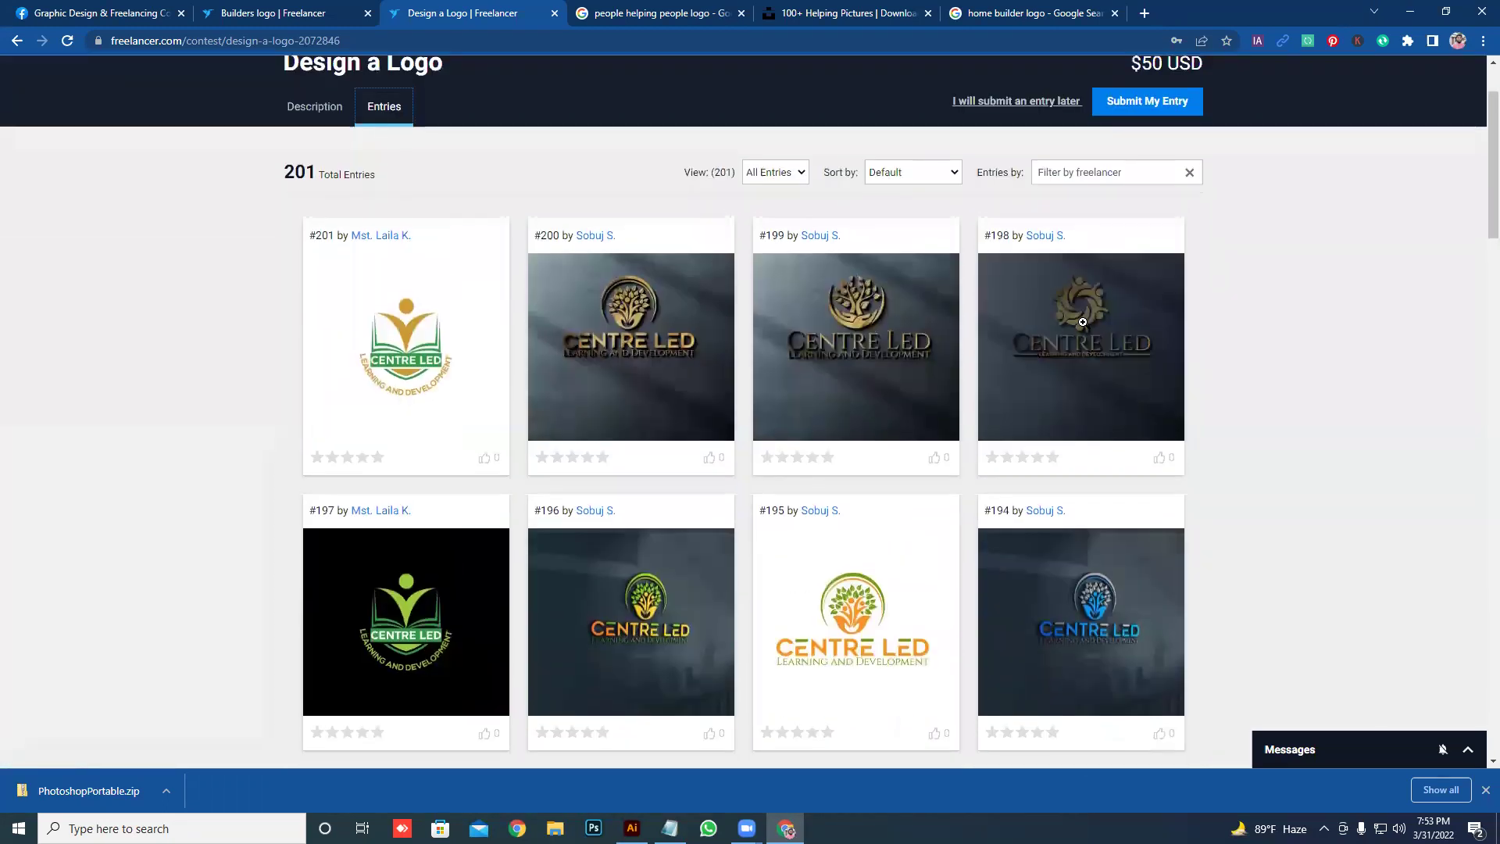
{"action": "left_click", "coordinate": [1079, 322]}
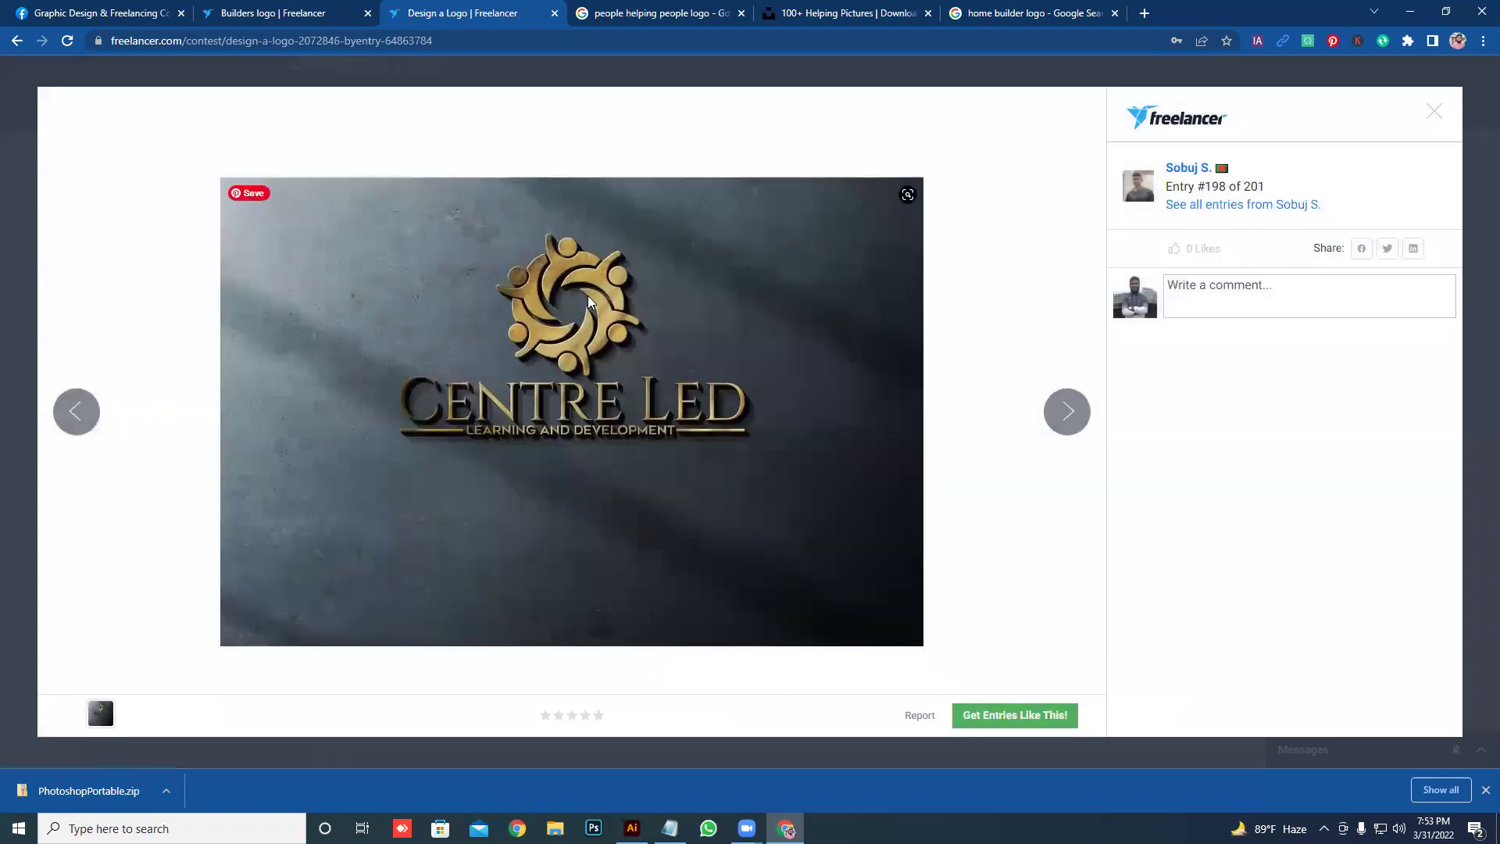
{"action": "left_click", "coordinate": [657, 12]}
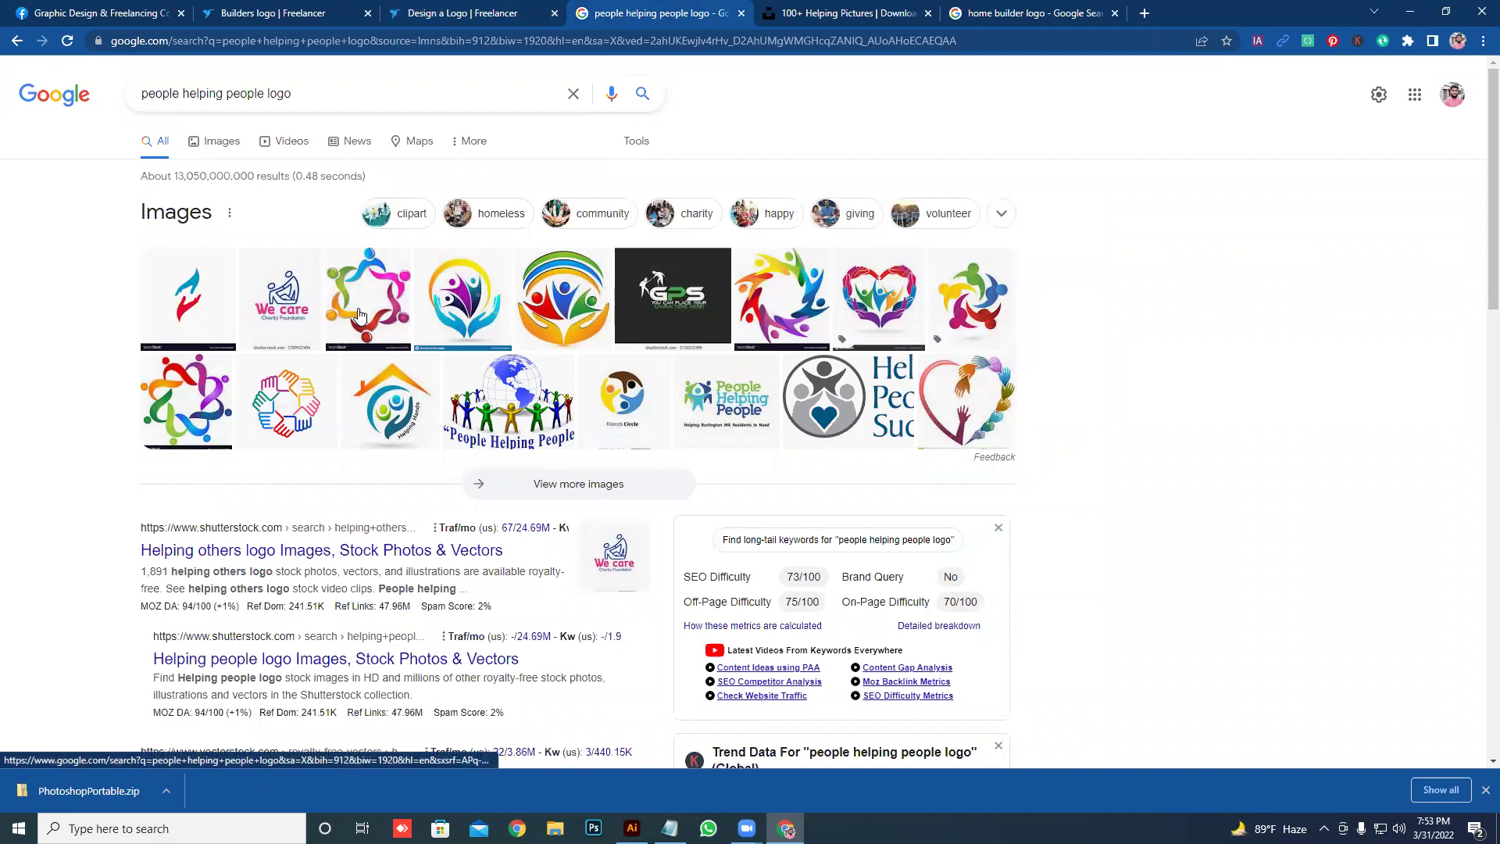
{"action": "left_click", "coordinate": [491, 11]}
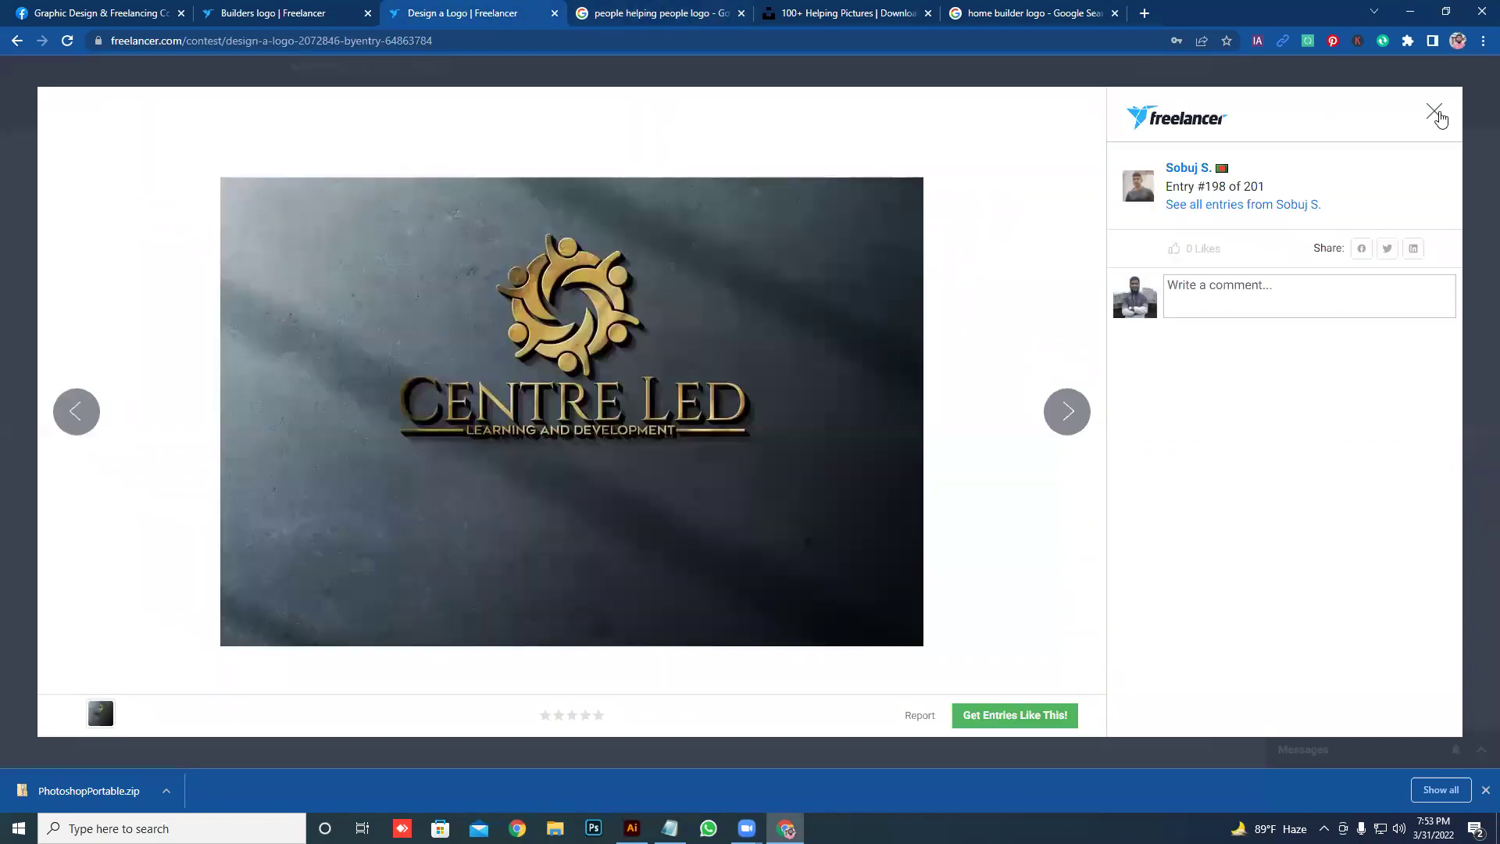
{"action": "left_click", "coordinate": [1435, 113]}
- Scroll through the first page of contest entries and move on to entry page 2
{"action": "scroll", "coordinate": [739, 524], "scroll_direction": "down", "scroll_amount": 3}
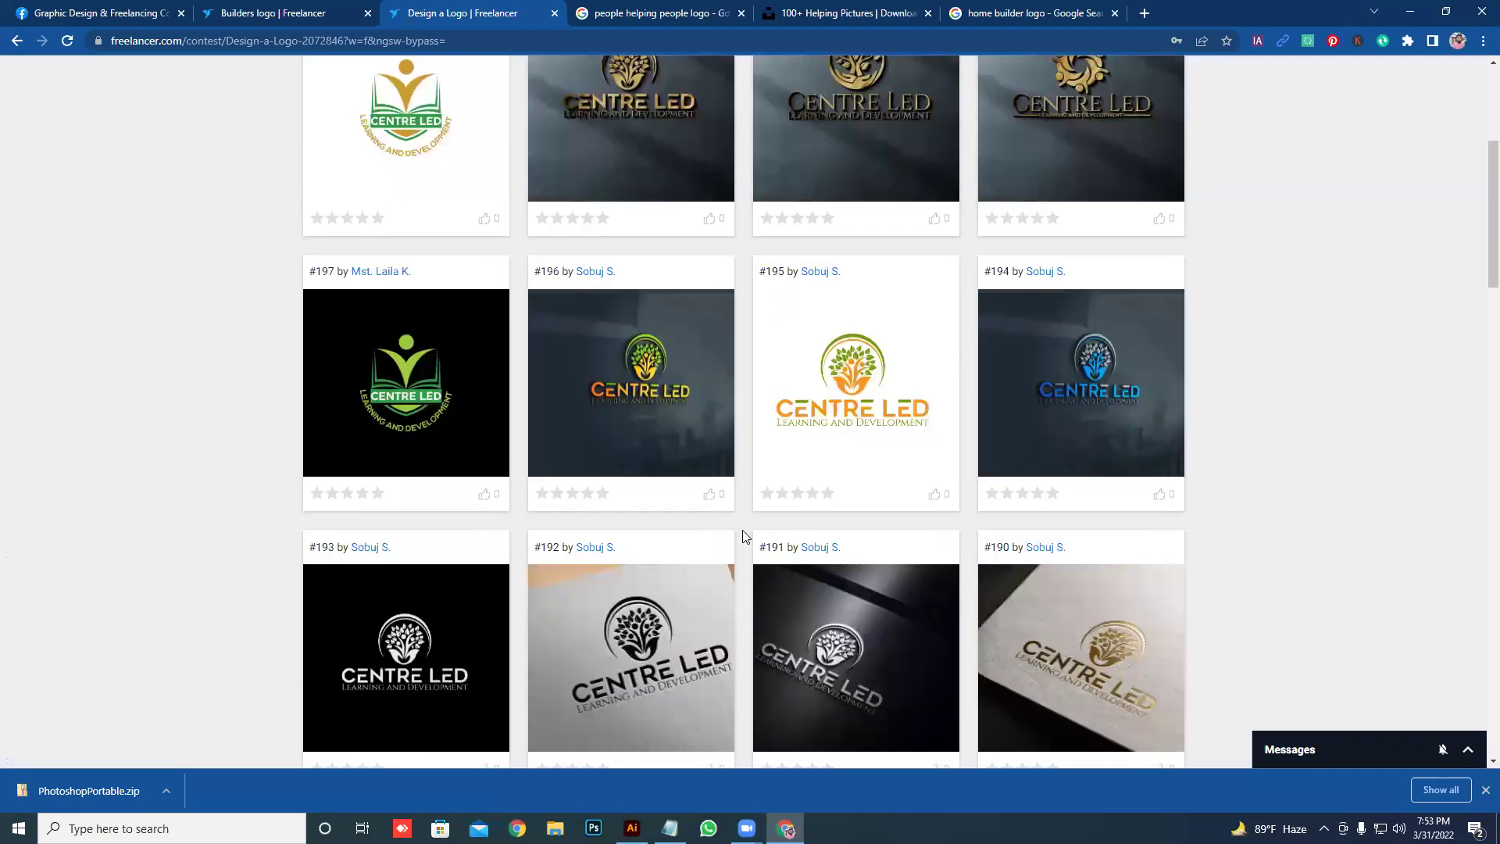
{"action": "scroll", "coordinate": [734, 511], "scroll_direction": "down", "scroll_amount": 3}
{"action": "scroll", "coordinate": [734, 511], "scroll_direction": "down", "scroll_amount": 4}
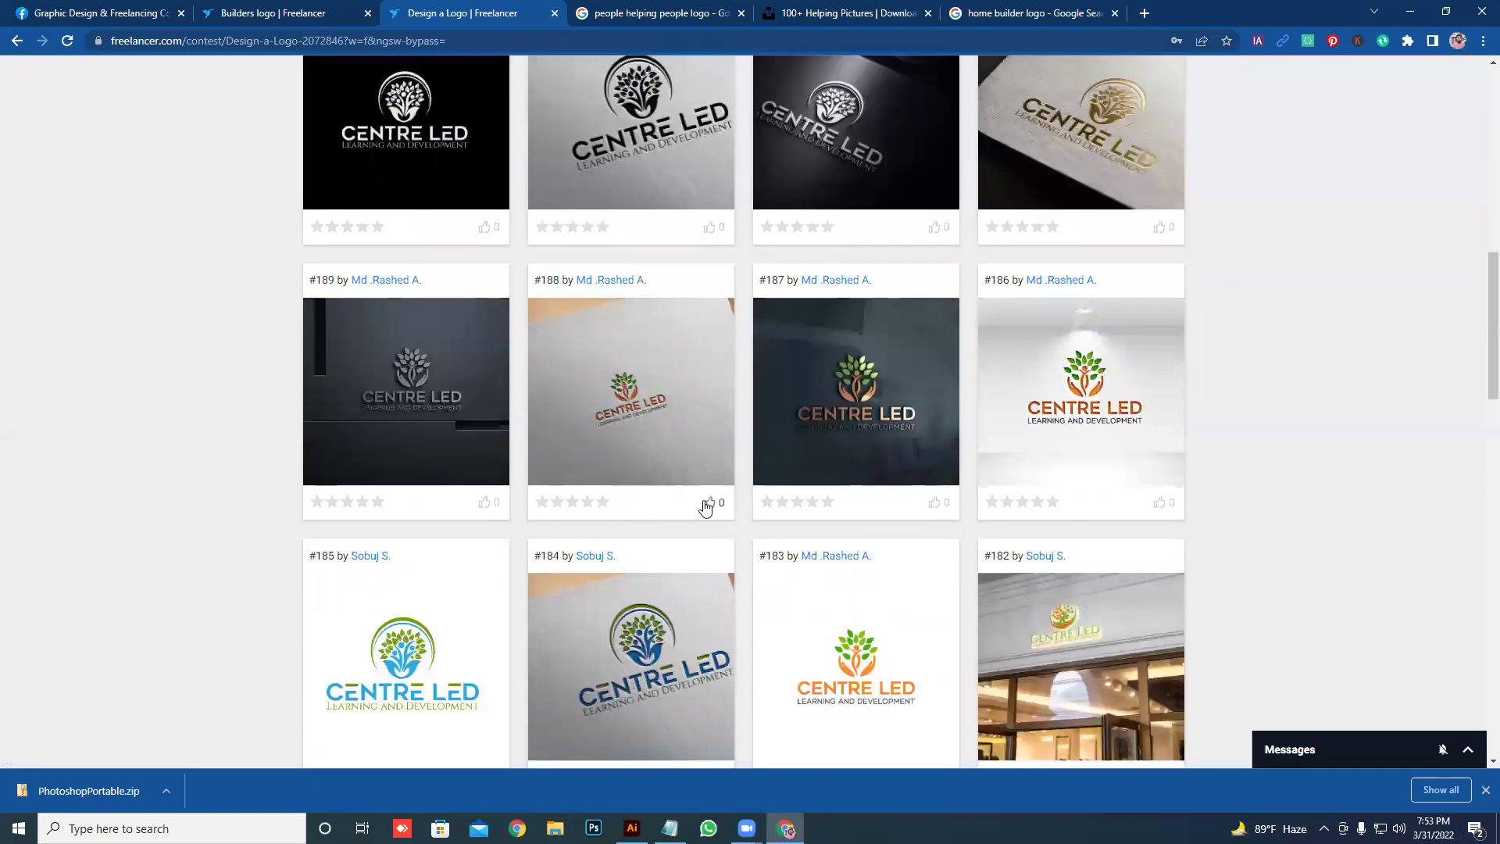
{"action": "scroll", "coordinate": [703, 504], "scroll_direction": "down", "scroll_amount": 3}
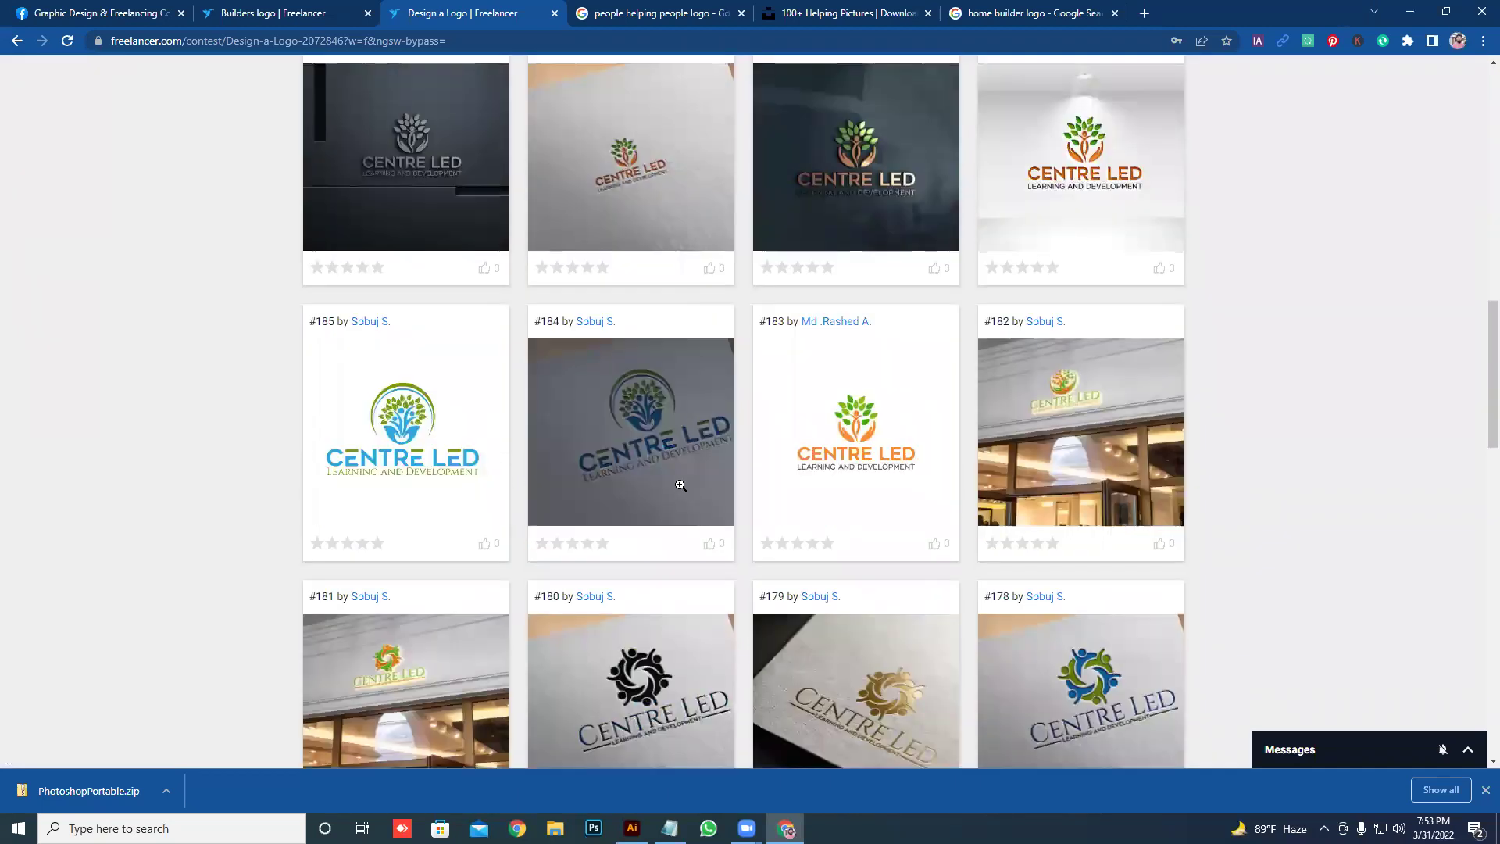
{"action": "scroll", "coordinate": [681, 486], "scroll_direction": "down", "scroll_amount": 3}
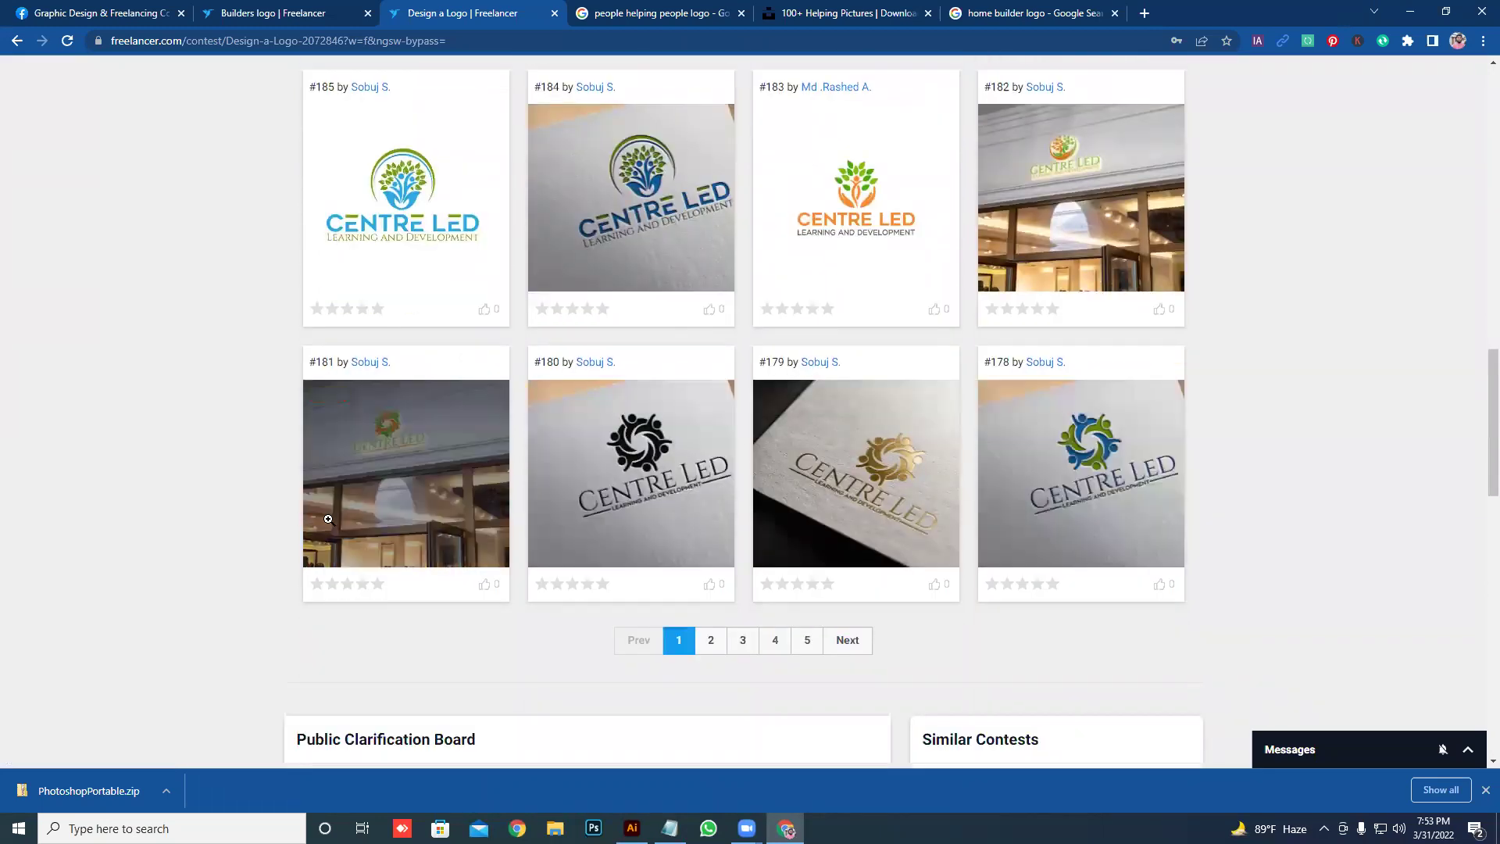
{"action": "scroll", "coordinate": [561, 489], "scroll_direction": "up", "scroll_amount": 3}
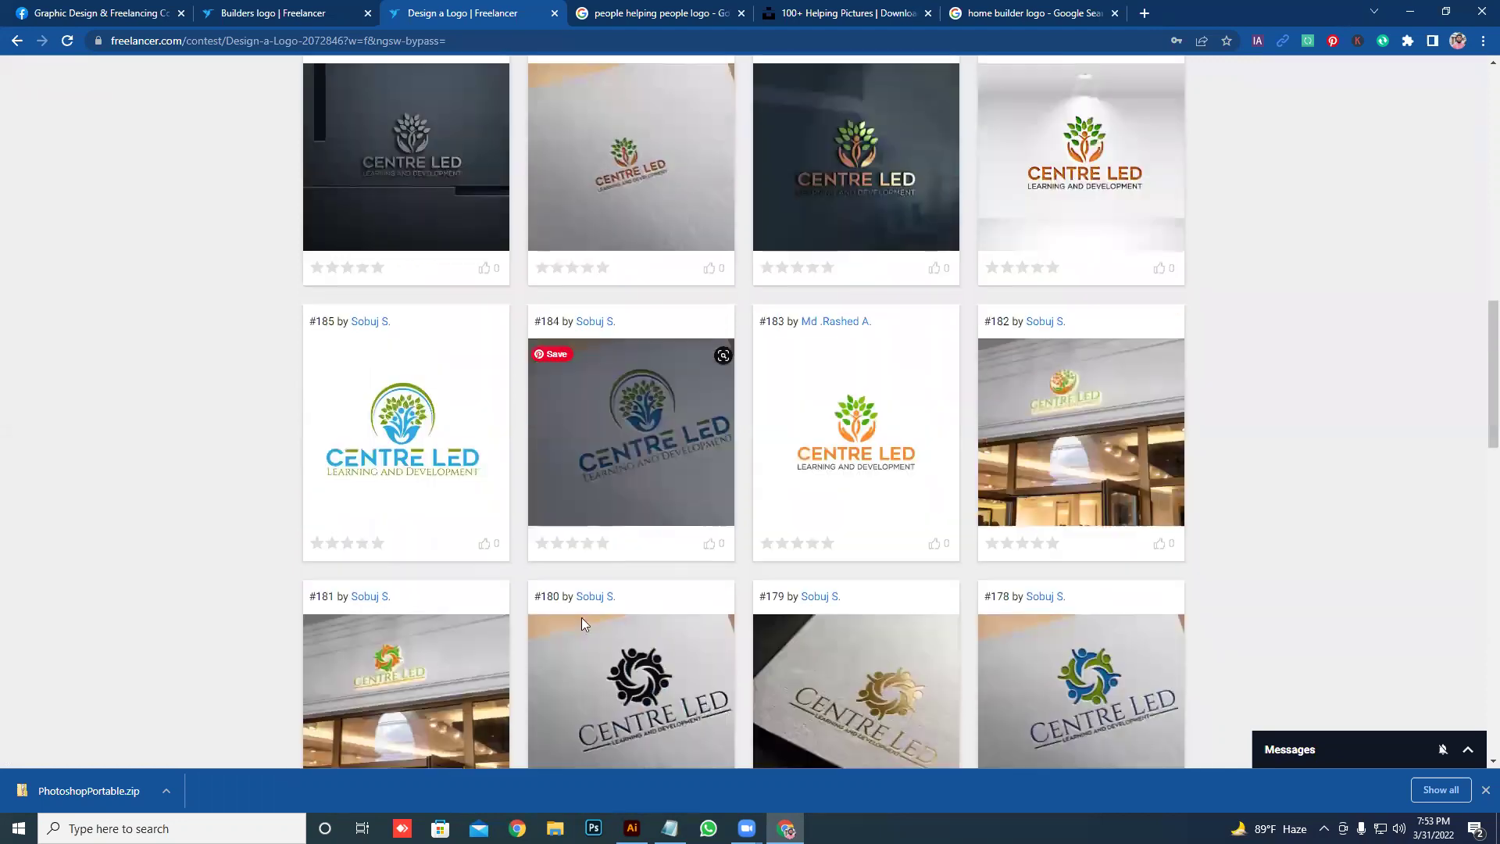
{"action": "scroll", "coordinate": [534, 721], "scroll_direction": "up", "scroll_amount": 5}
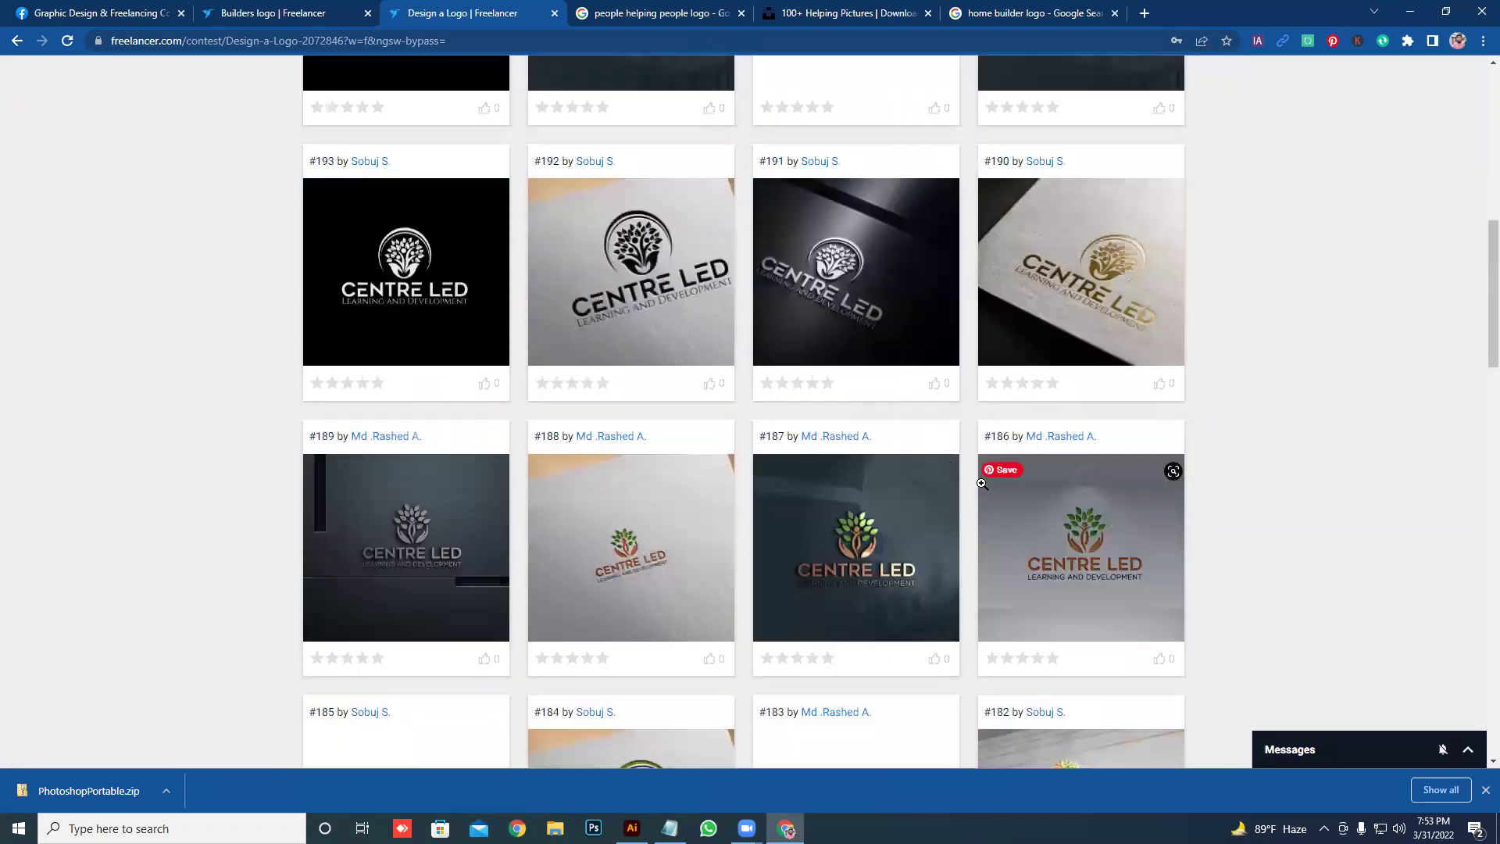
{"action": "scroll", "coordinate": [977, 487], "scroll_direction": "up", "scroll_amount": 3}
{"action": "scroll", "coordinate": [974, 490], "scroll_direction": "up", "scroll_amount": 3}
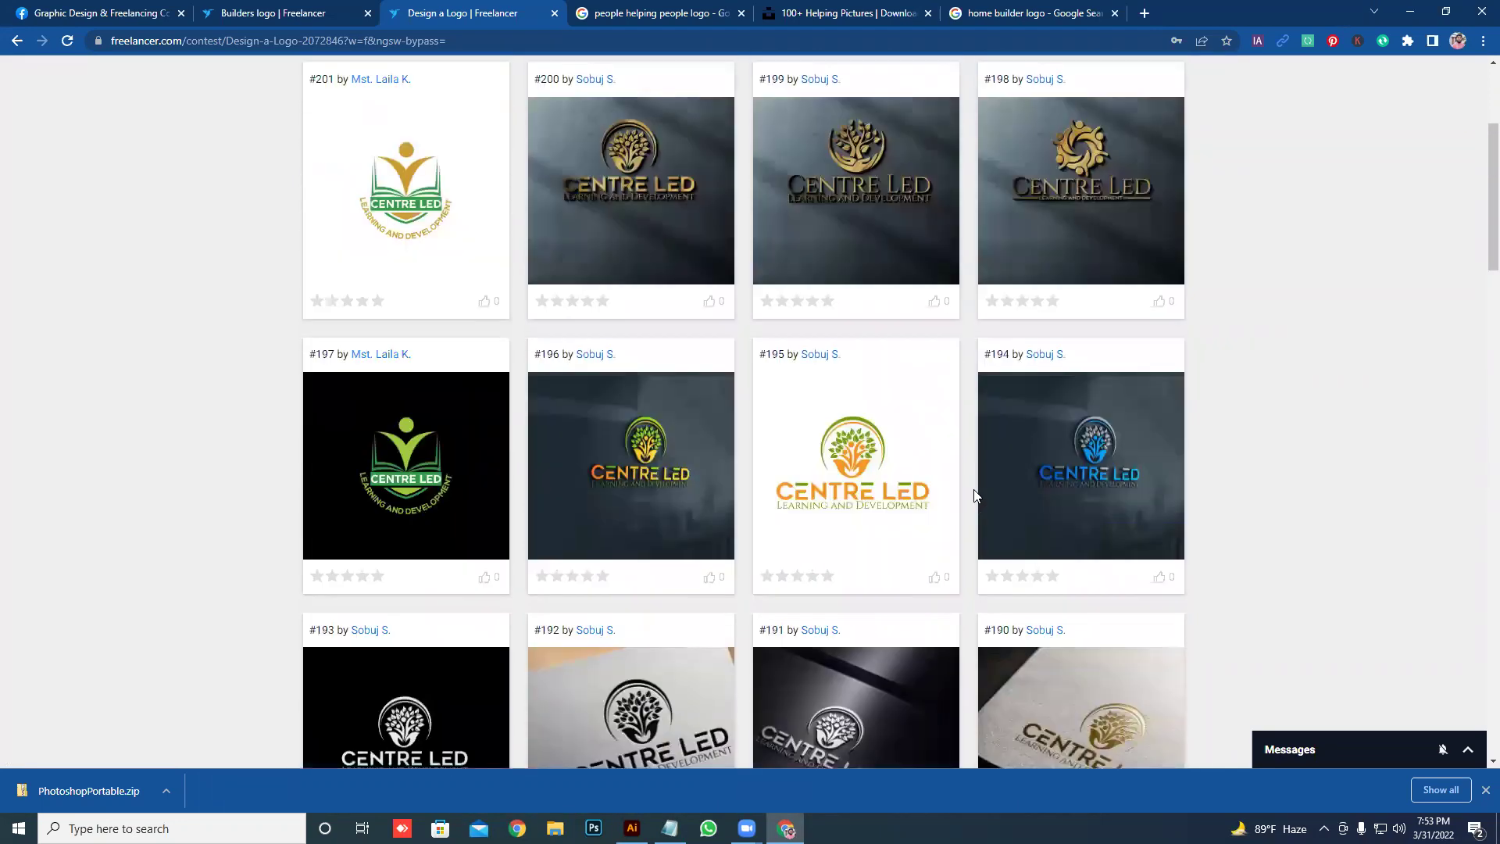
{"action": "scroll", "coordinate": [974, 489], "scroll_direction": "up", "scroll_amount": 3}
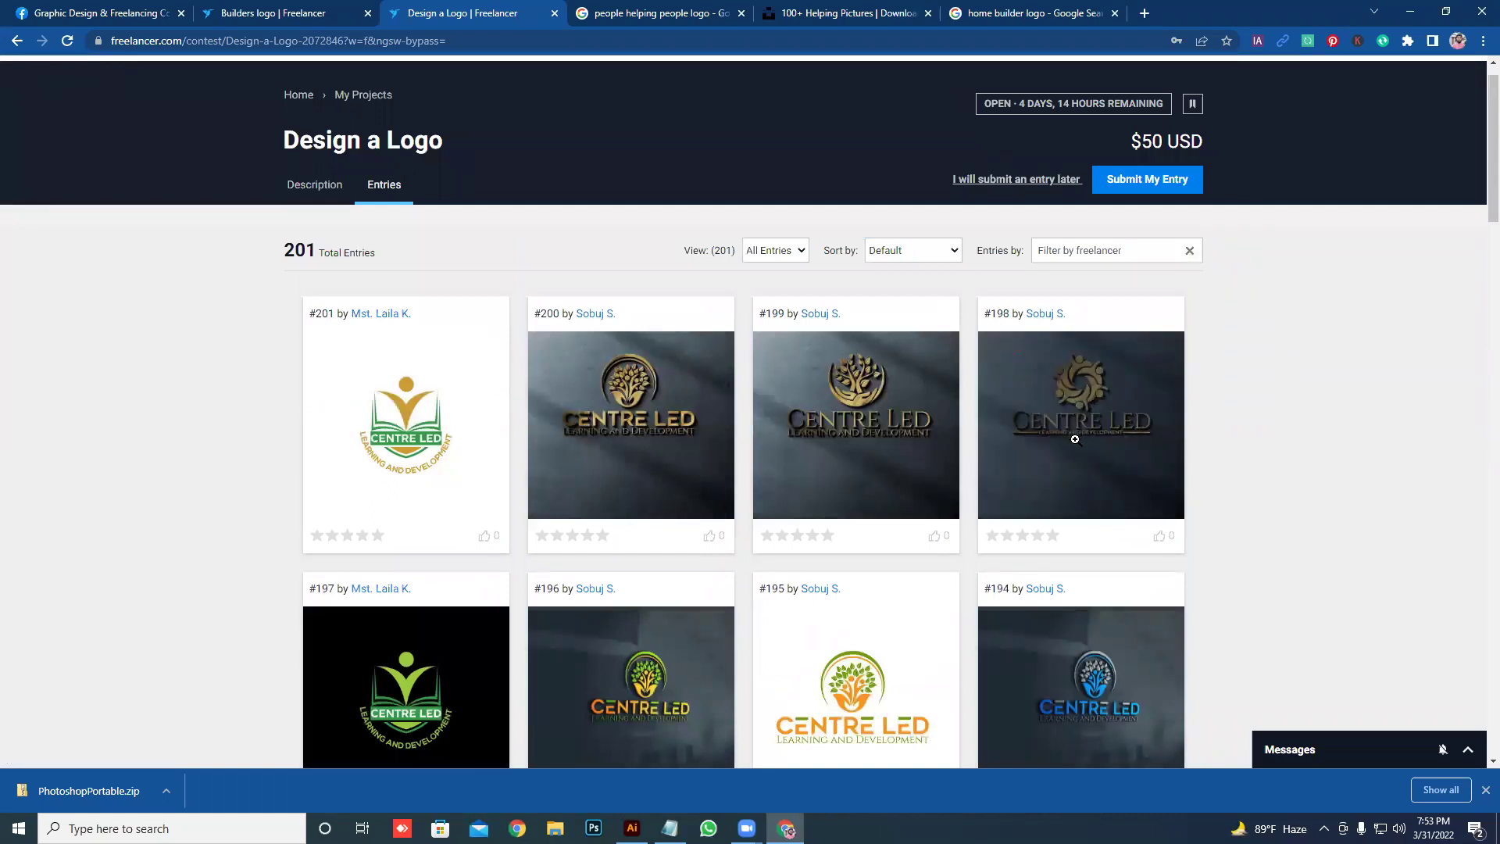
{"action": "scroll", "coordinate": [1076, 439], "scroll_direction": "down", "scroll_amount": 4}
{"action": "scroll", "coordinate": [1070, 443], "scroll_direction": "down", "scroll_amount": 7}
{"action": "scroll", "coordinate": [1065, 449], "scroll_direction": "down", "scroll_amount": 2}
{"action": "scroll", "coordinate": [1048, 461], "scroll_direction": "down", "scroll_amount": 3}
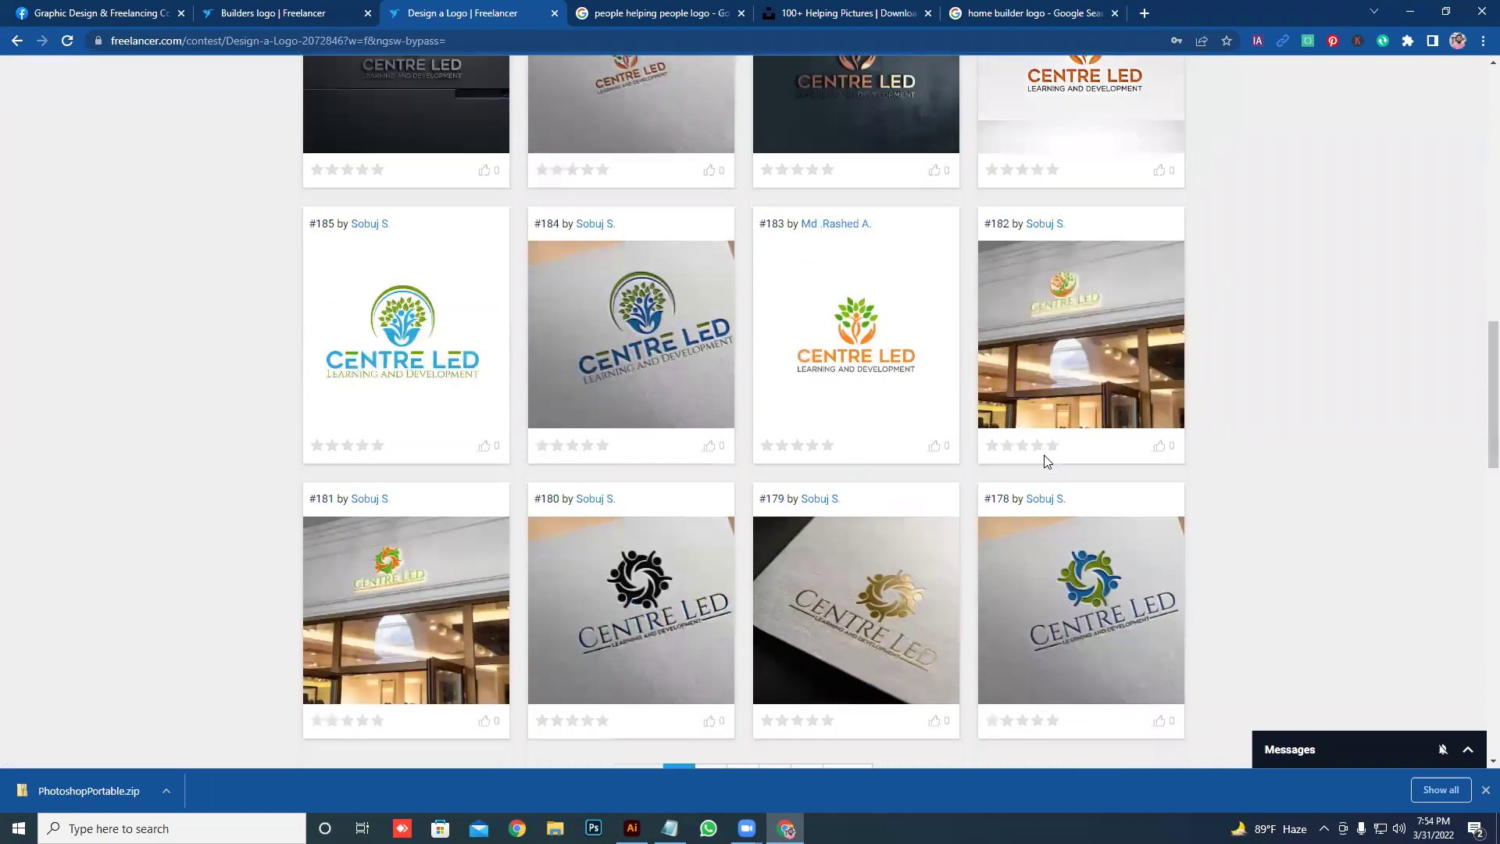
{"action": "scroll", "coordinate": [1047, 461], "scroll_direction": "down", "scroll_amount": 2}
{"action": "scroll", "coordinate": [859, 531], "scroll_direction": "down", "scroll_amount": 1}
{"action": "left_click", "coordinate": [718, 570]}
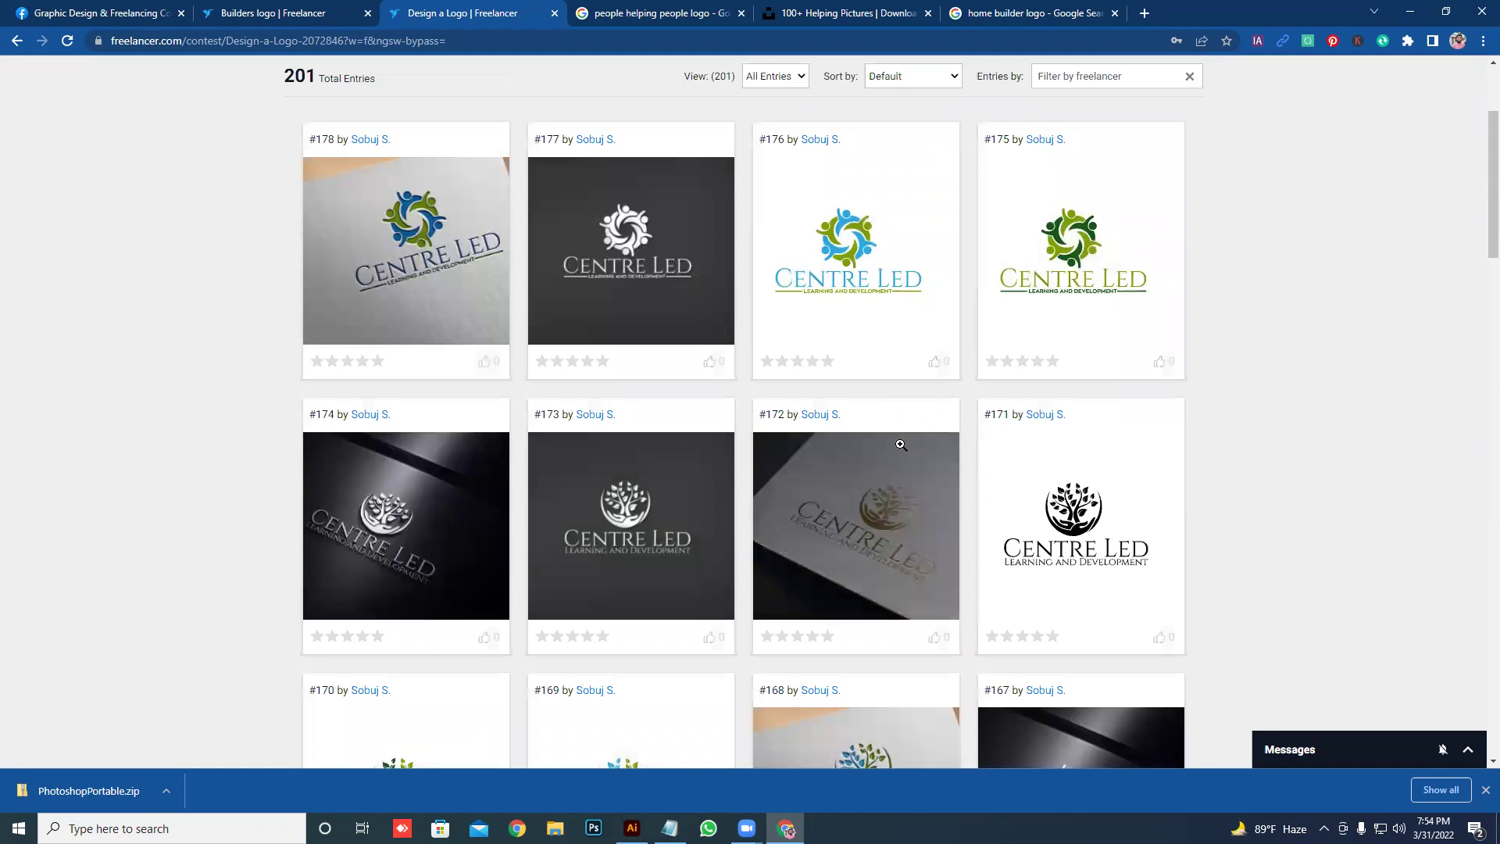
{"action": "mouse_move", "coordinate": [630, 526]}
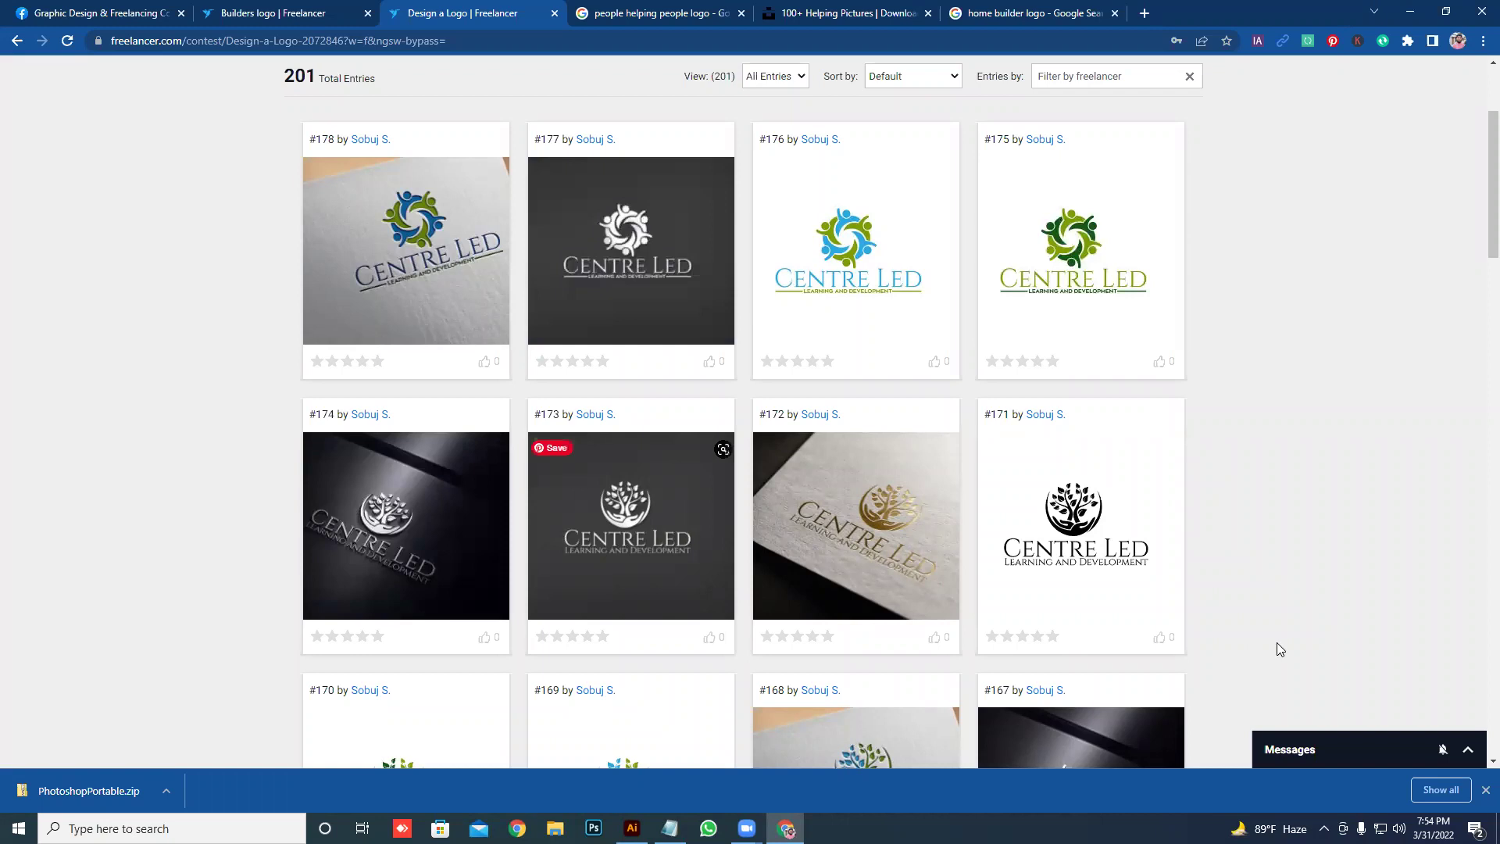
{"action": "scroll", "coordinate": [1277, 645], "scroll_direction": "down", "scroll_amount": 5}
{"action": "scroll", "coordinate": [1284, 630], "scroll_direction": "down", "scroll_amount": 5}
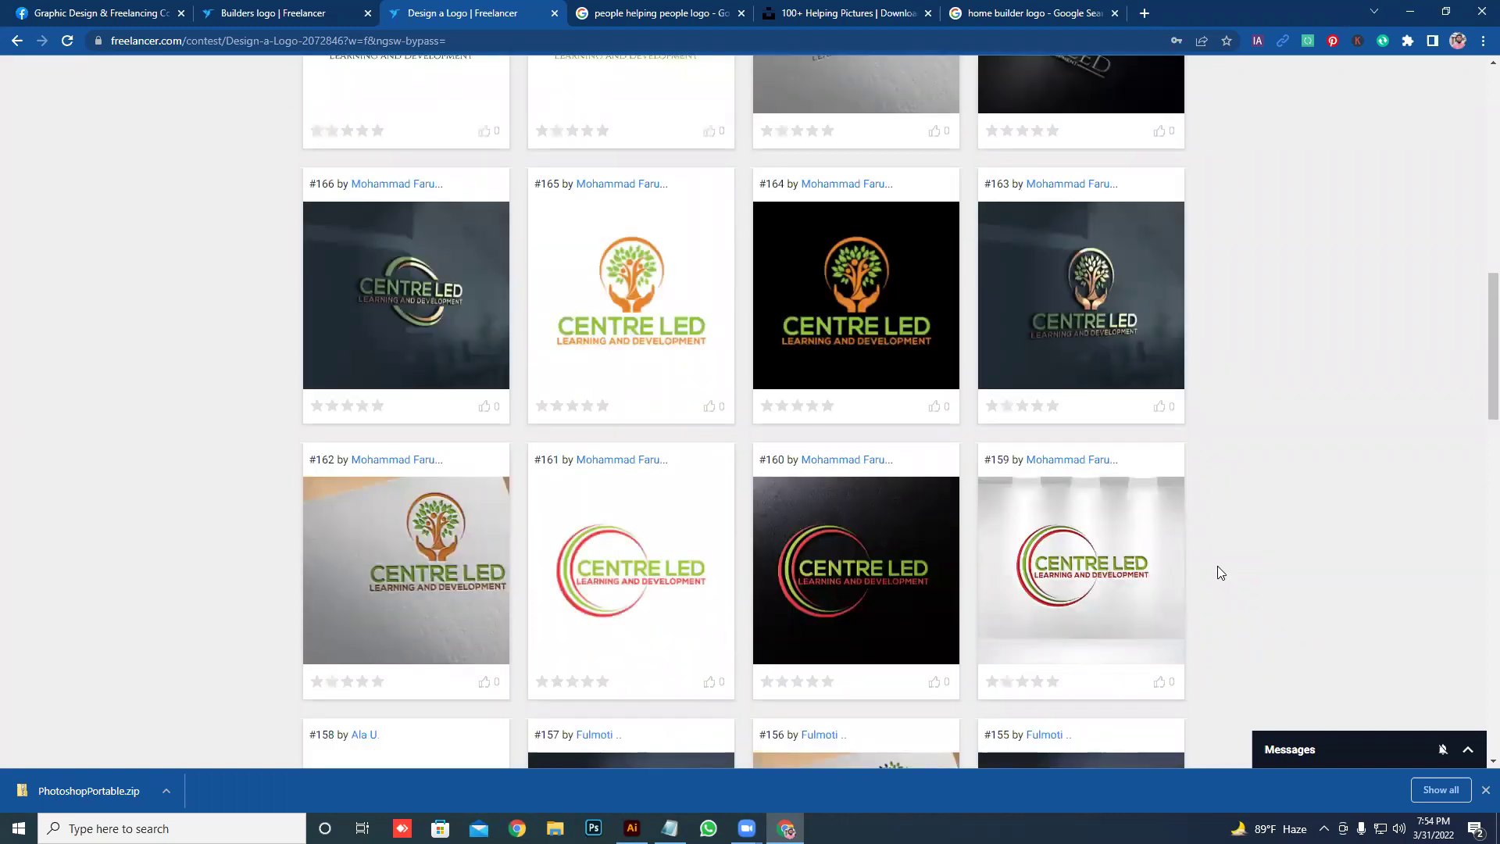
- View entry #163 at full size on page 2, then go back to entry page 1
{"action": "left_click", "coordinate": [1106, 329]}
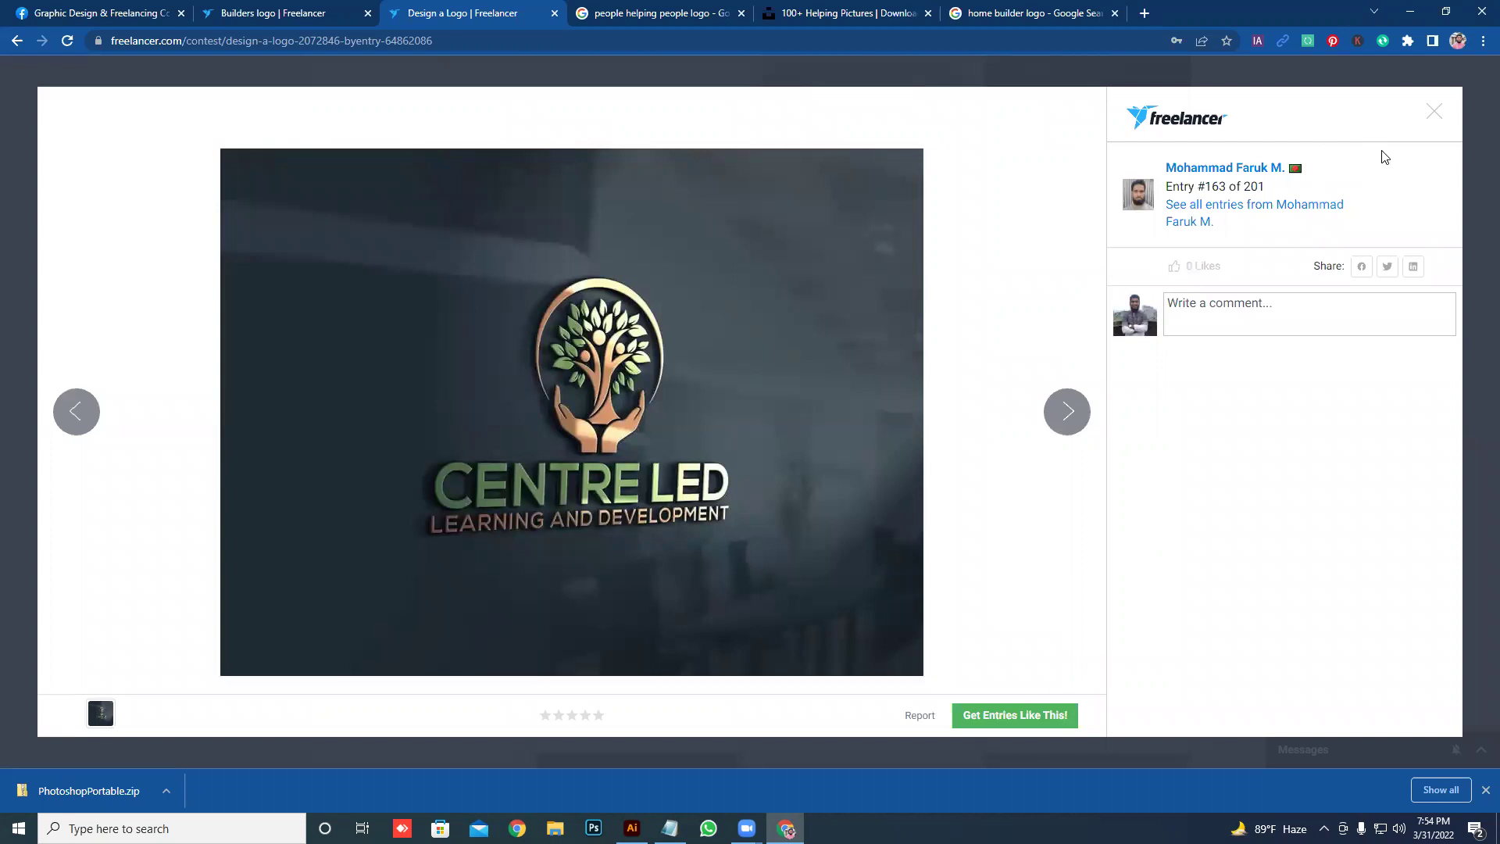
{"action": "left_click", "coordinate": [1434, 111]}
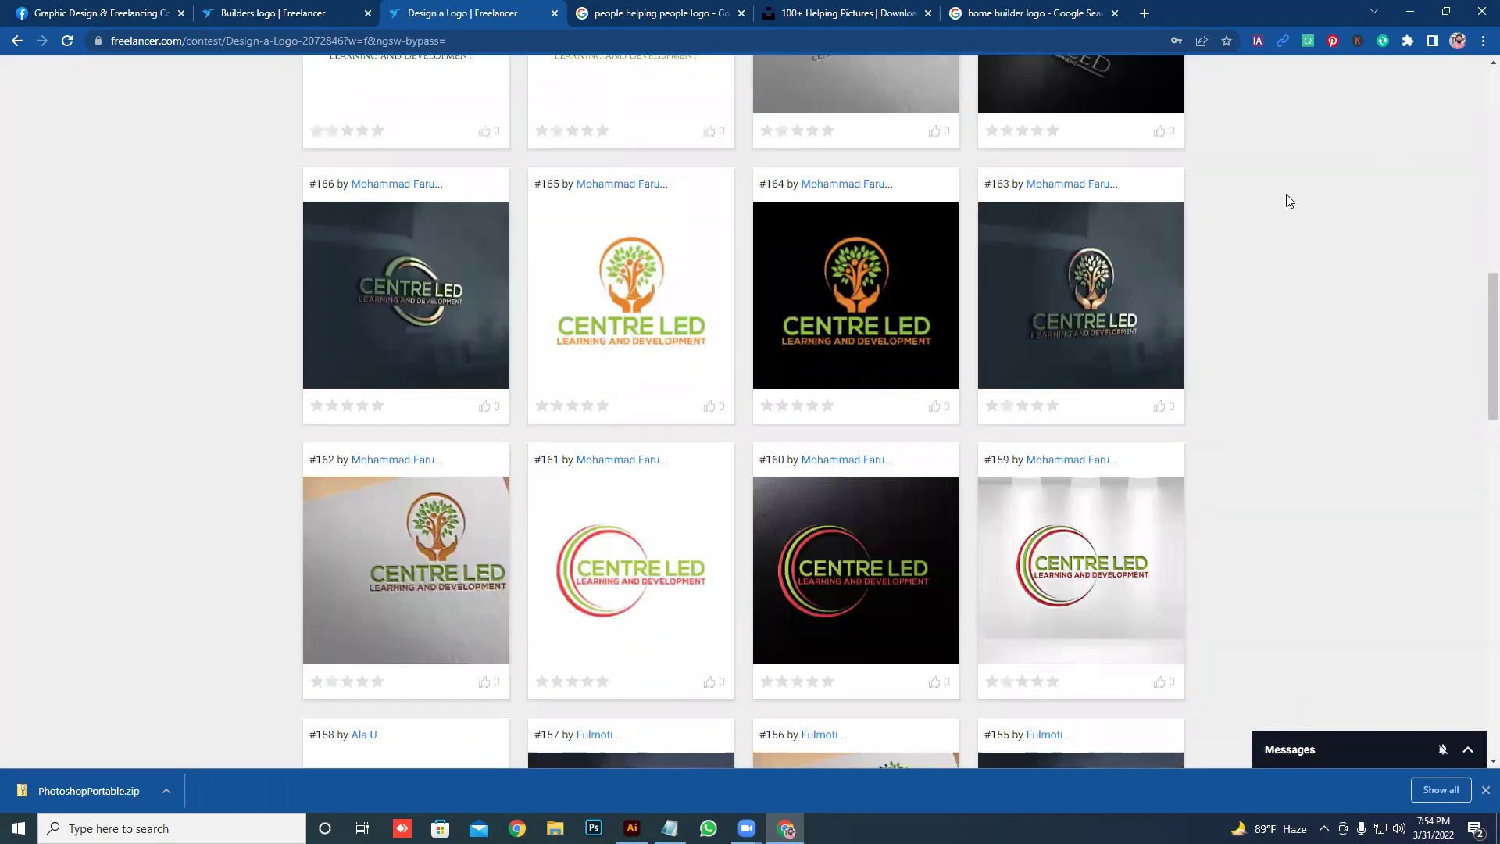
{"action": "scroll", "coordinate": [1202, 636], "scroll_direction": "down", "scroll_amount": 6}
{"action": "scroll", "coordinate": [730, 381], "scroll_direction": "down", "scroll_amount": 3}
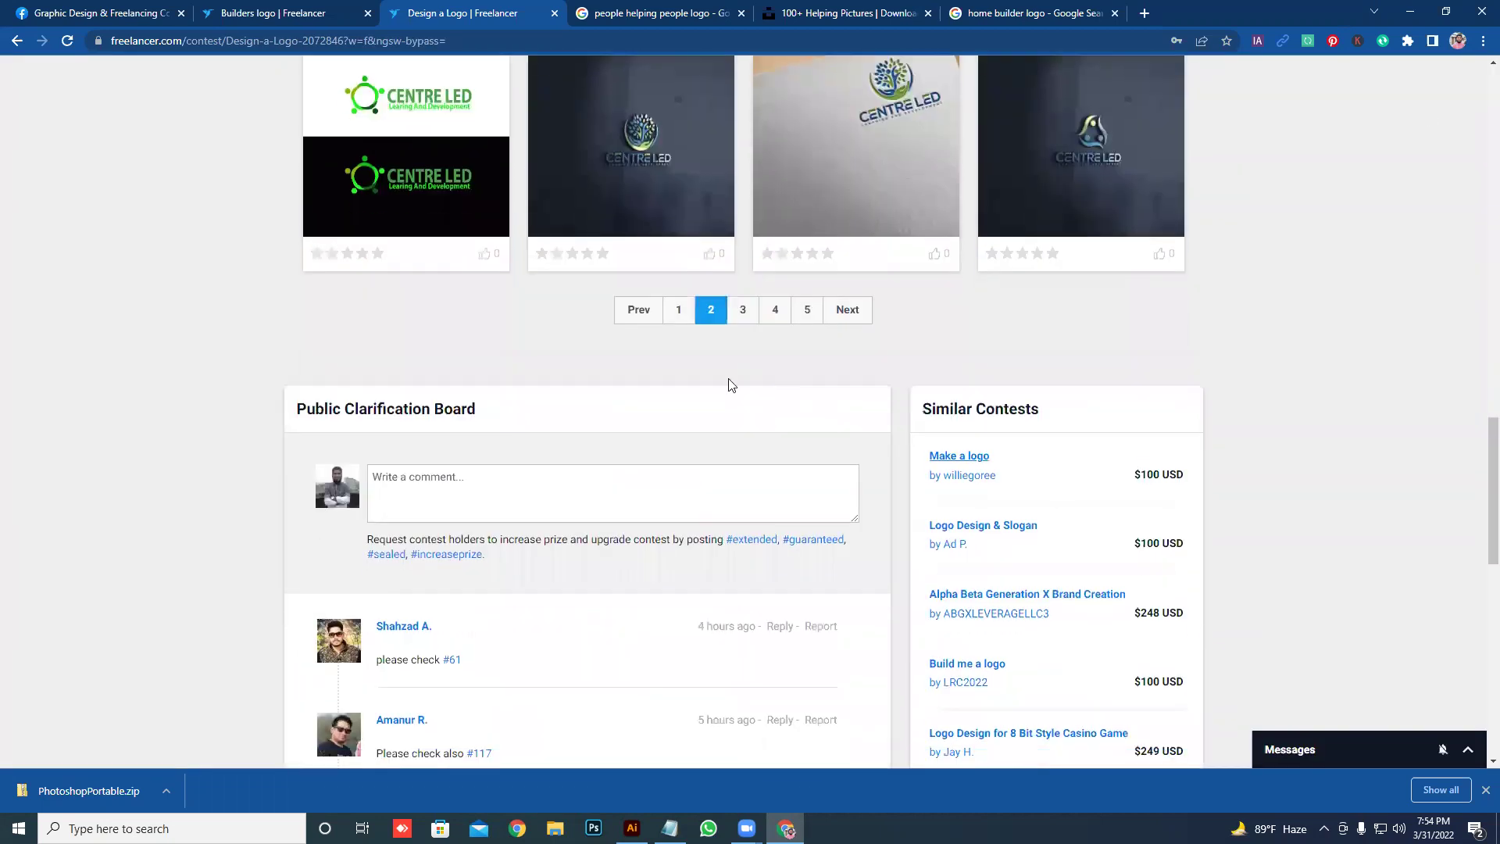
{"action": "left_click", "coordinate": [677, 311]}
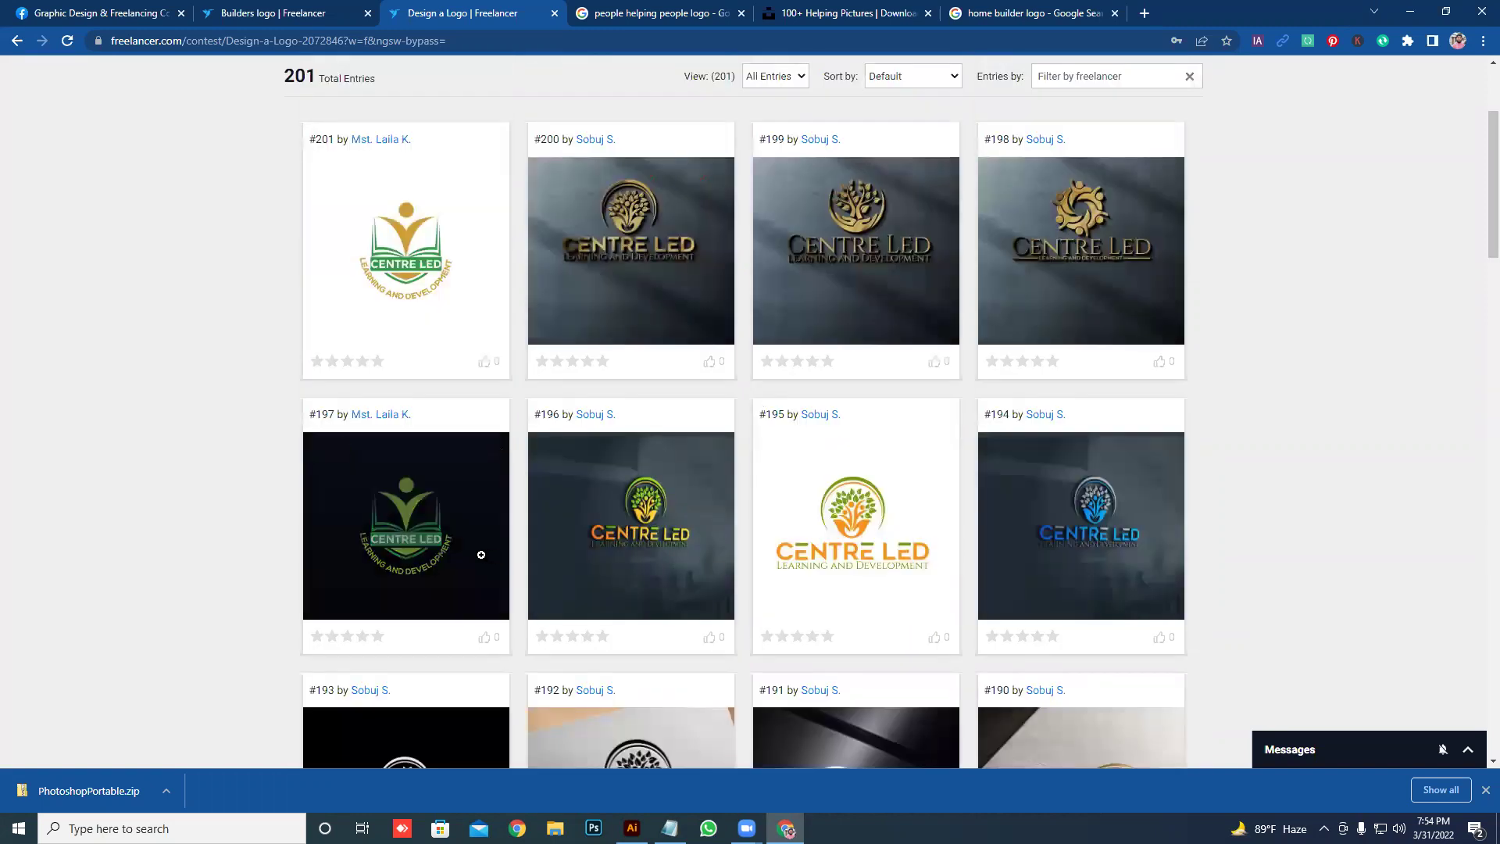
- Enlarge and close entries #186 and #184 on the first page of entries
{"action": "scroll", "coordinate": [618, 531], "scroll_direction": "down", "scroll_amount": 5}
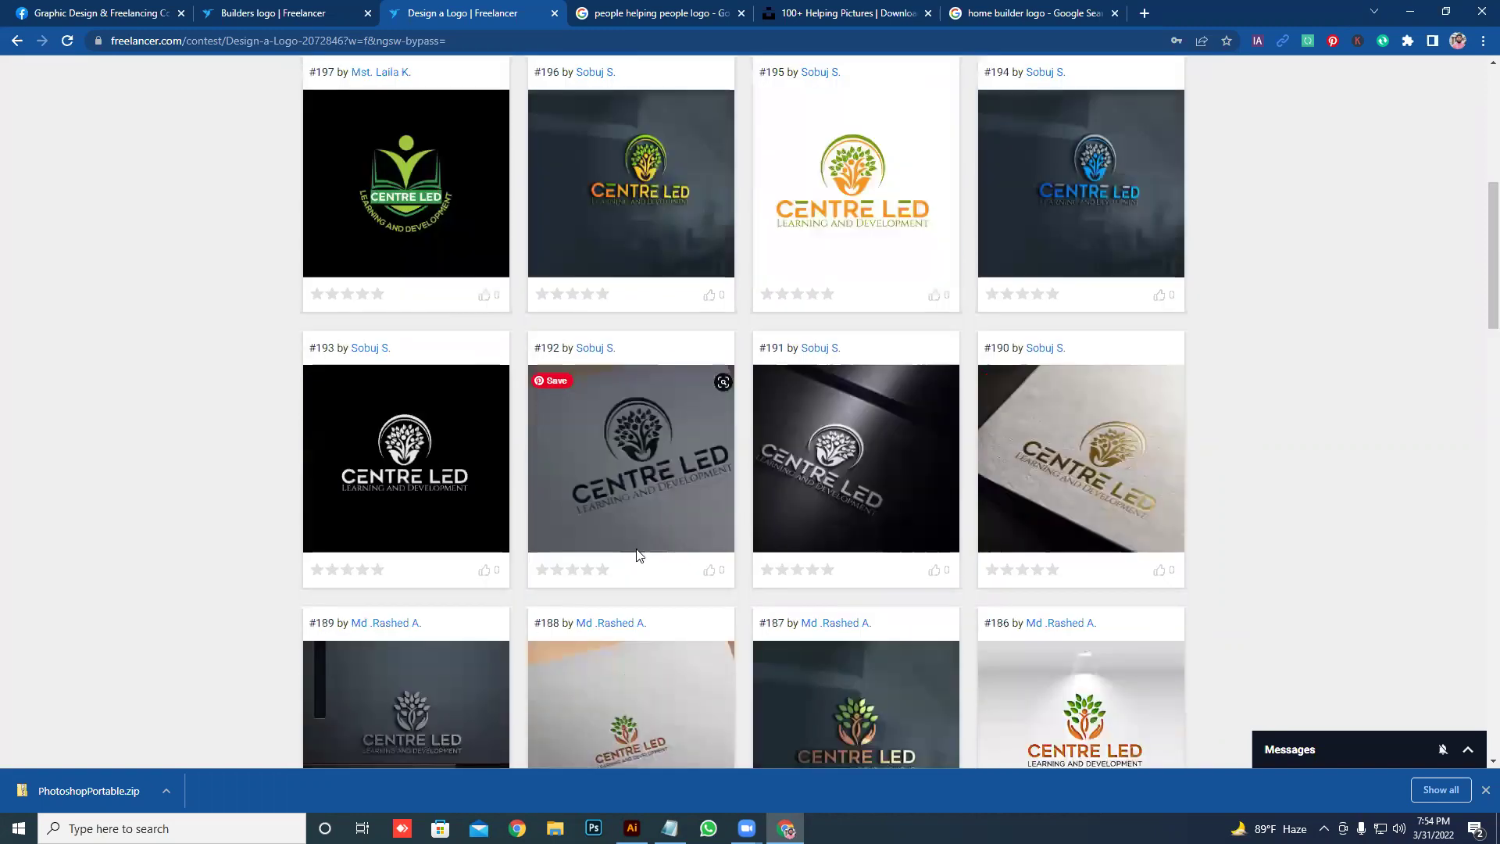
{"action": "scroll", "coordinate": [615, 536], "scroll_direction": "down", "scroll_amount": 3}
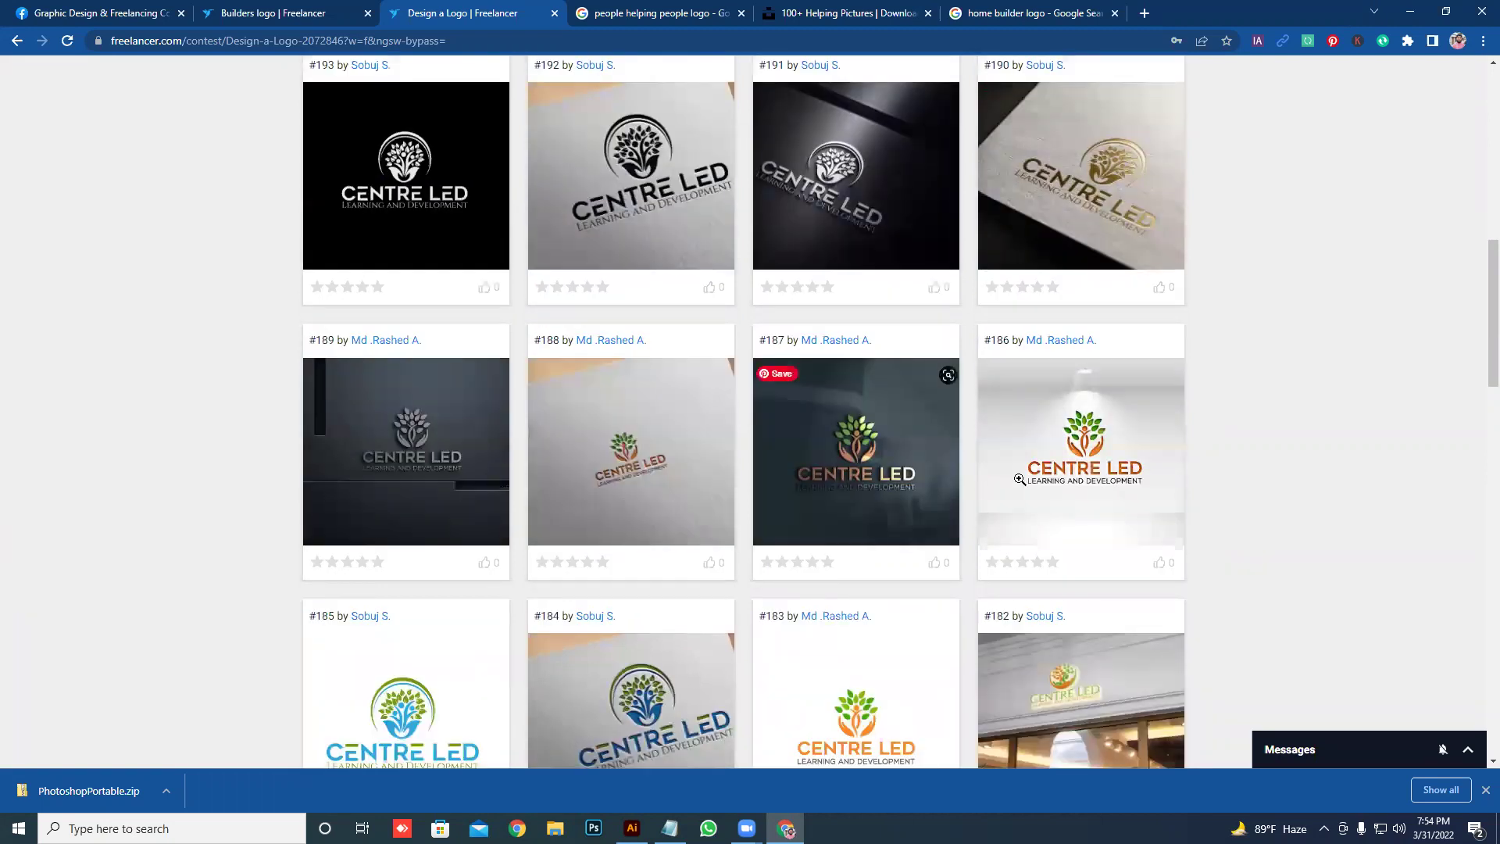
{"action": "left_click", "coordinate": [1019, 397]}
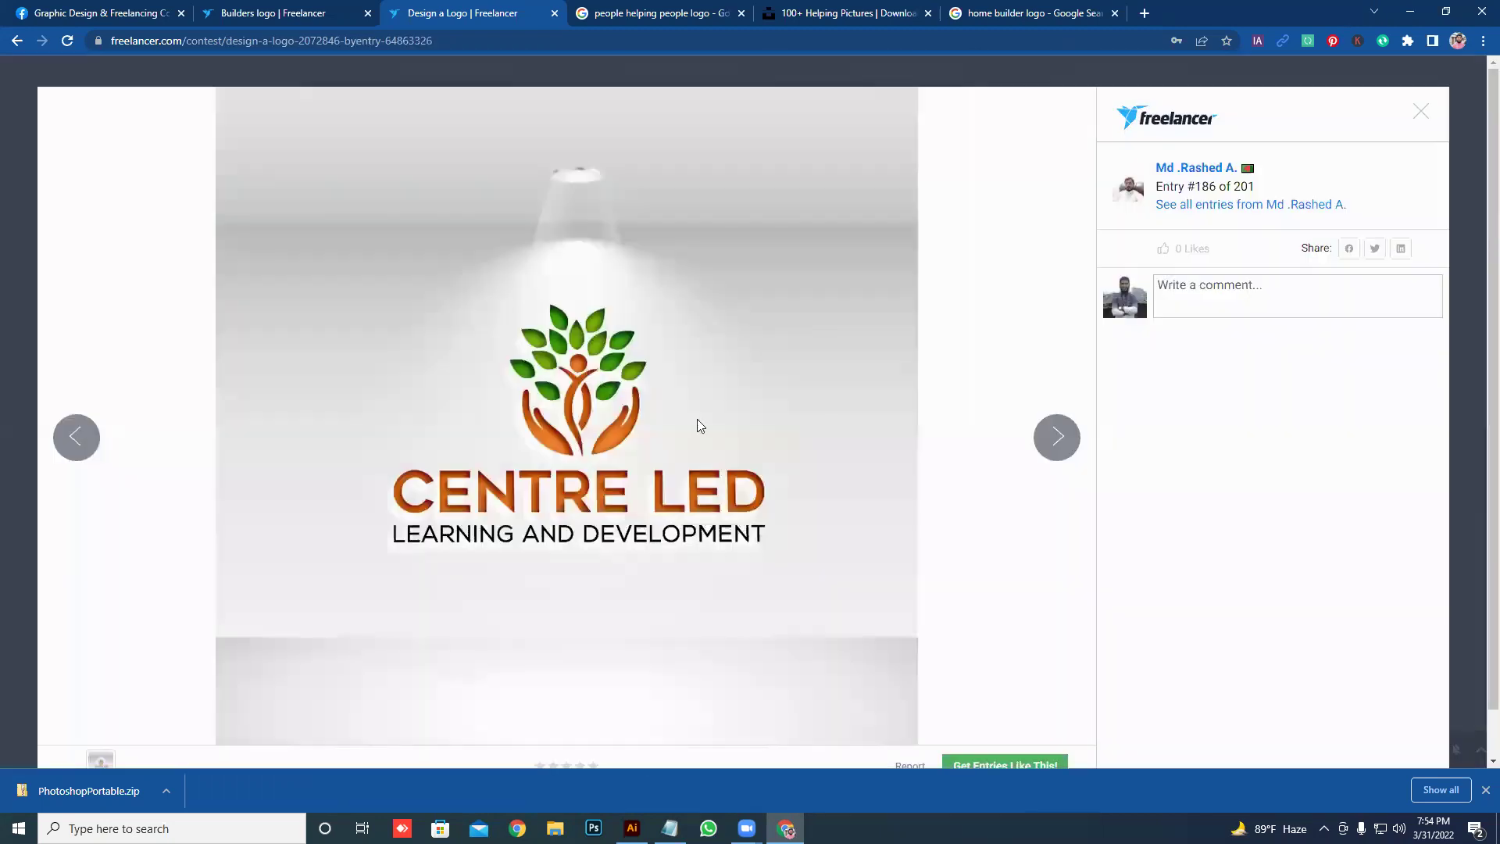
{"action": "left_click", "coordinate": [1421, 112]}
{"action": "scroll", "coordinate": [717, 617], "scroll_direction": "down", "scroll_amount": 4}
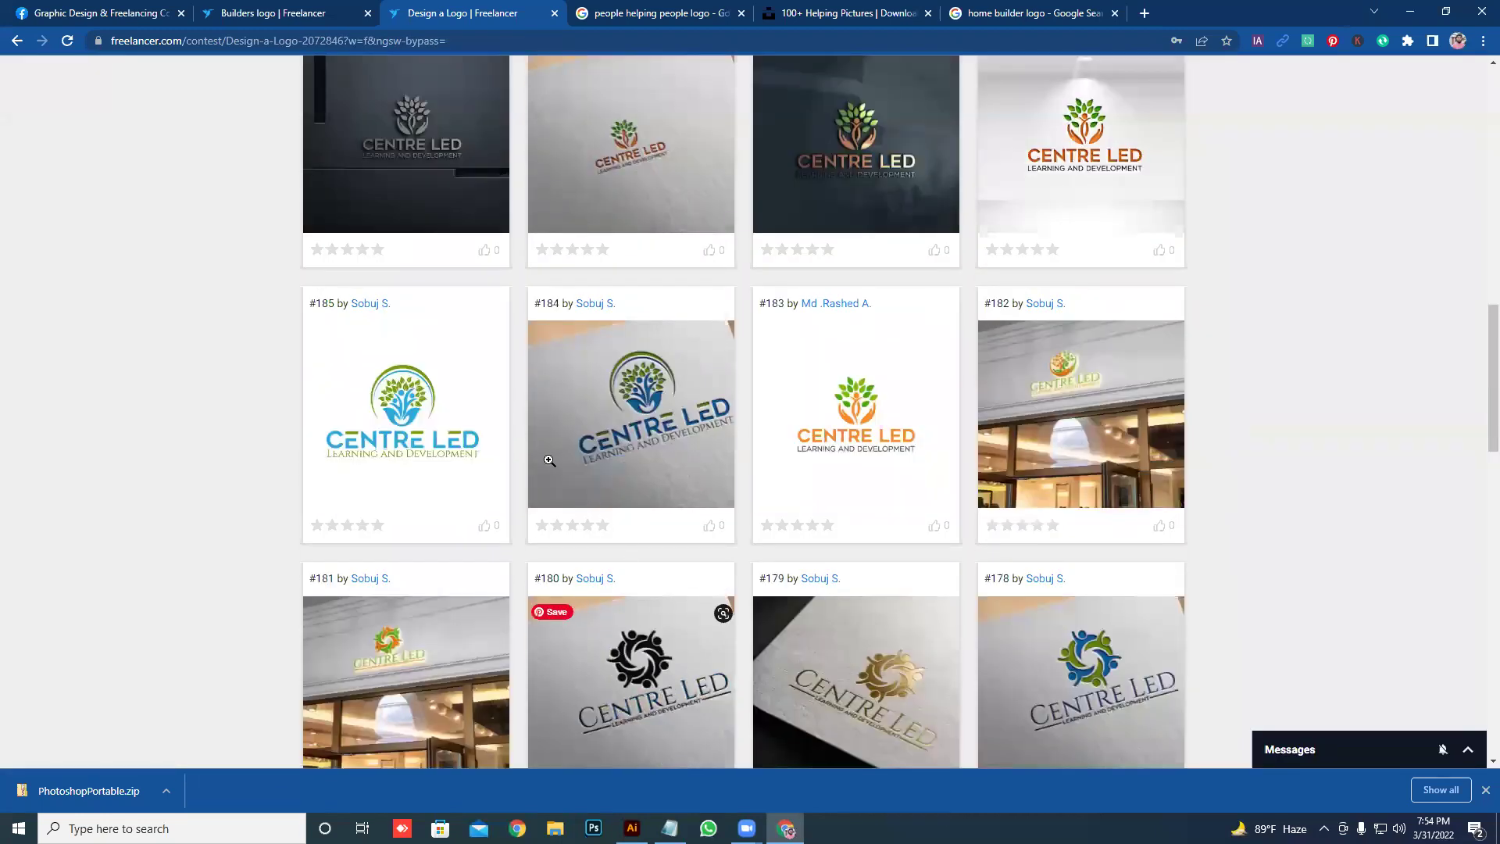
{"action": "scroll", "coordinate": [666, 544], "scroll_direction": "down", "scroll_amount": 3}
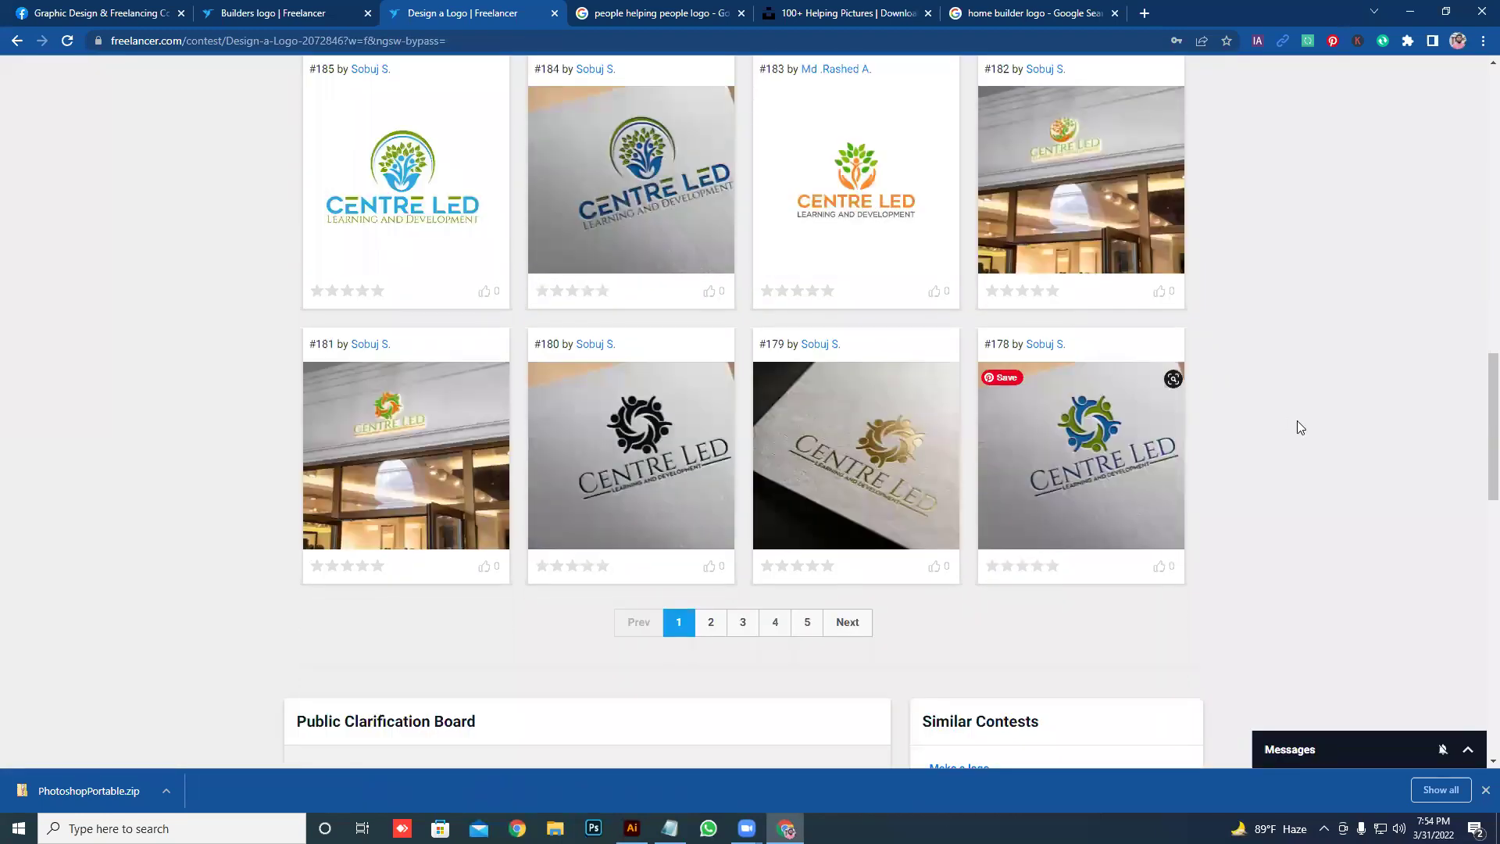
{"action": "left_click", "coordinate": [585, 183]}
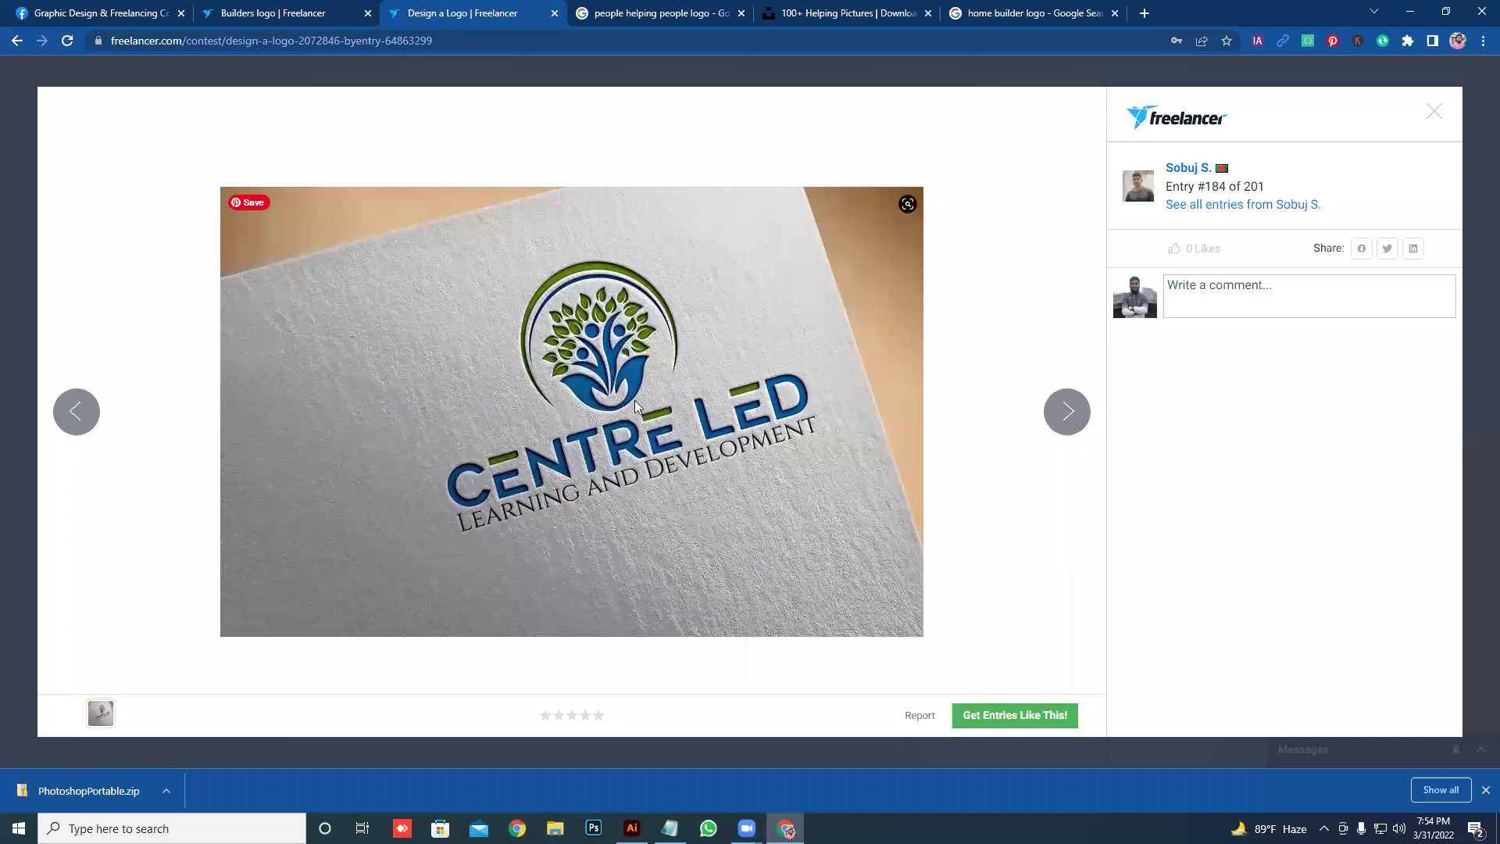
{"action": "left_click", "coordinate": [1424, 117]}
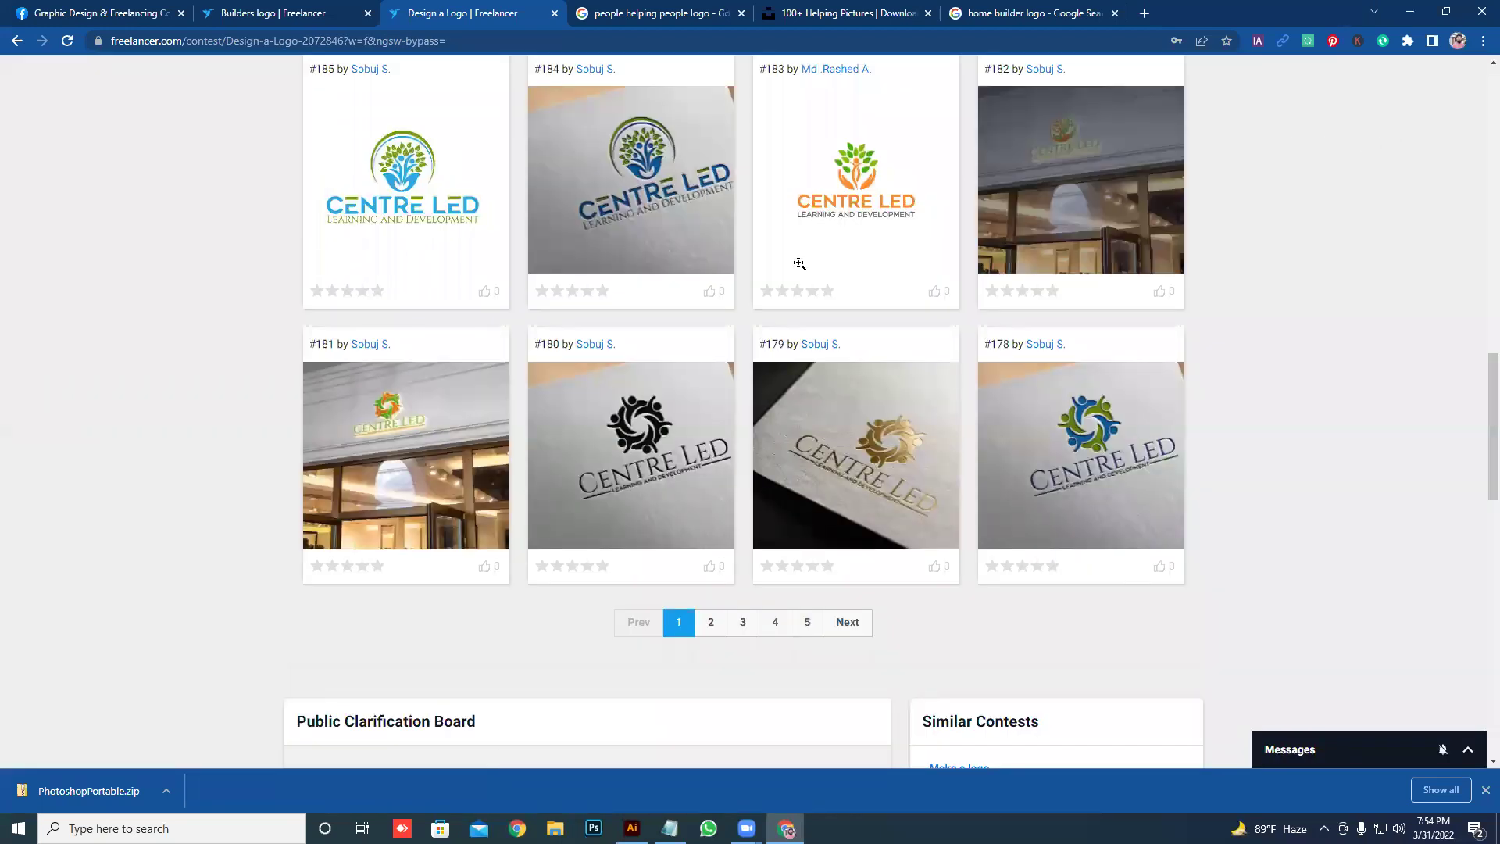
{"action": "scroll", "coordinate": [1480, 422], "scroll_direction": "up", "scroll_amount": 4}
{"action": "scroll", "coordinate": [1479, 423], "scroll_direction": "up", "scroll_amount": 3}
{"action": "scroll", "coordinate": [1479, 423], "scroll_direction": "up", "scroll_amount": 10}
- Copy the brief's hex codes #48A548, #98C847, #E5822C and #D54C31, then switch to Illustrator
{"action": "left_click", "coordinate": [316, 217]}
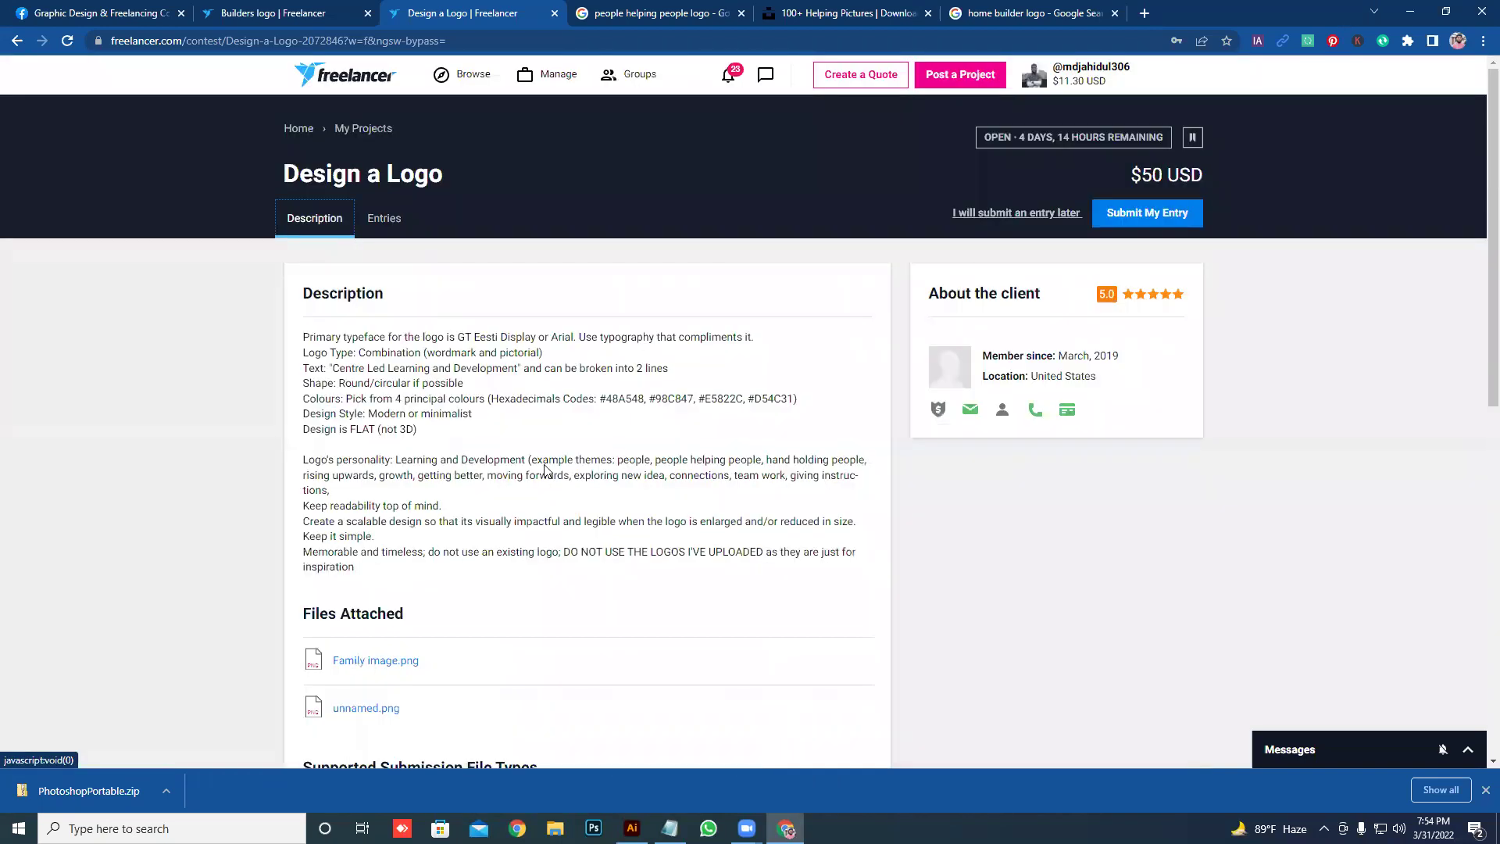
{"action": "left_click_drag", "start_coordinate": [599, 398], "coordinate": [836, 397]}
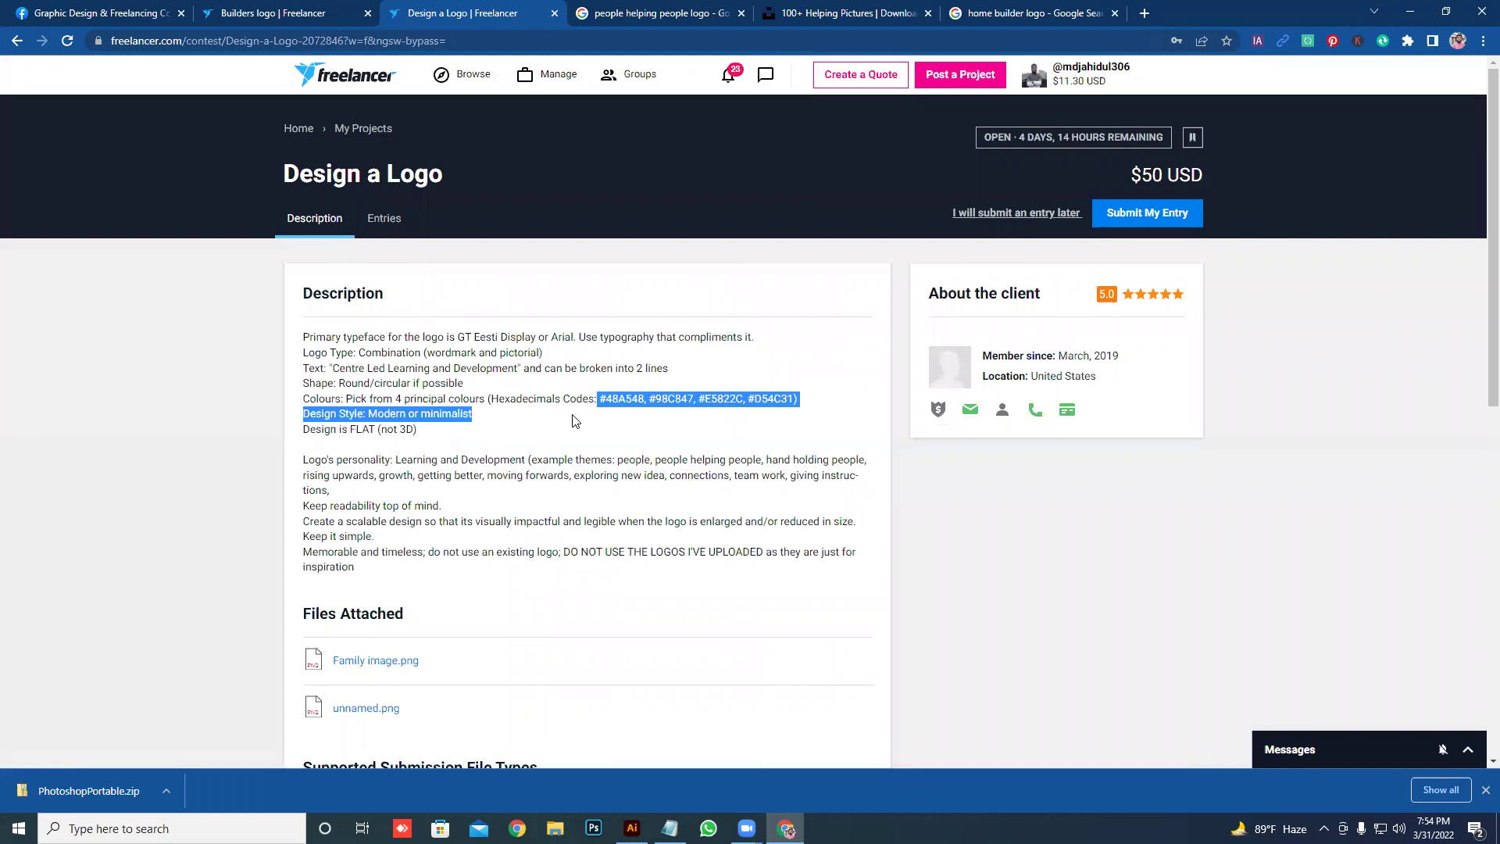
{"action": "right_click", "coordinate": [785, 399]}
{"action": "left_click", "coordinate": [815, 409]}
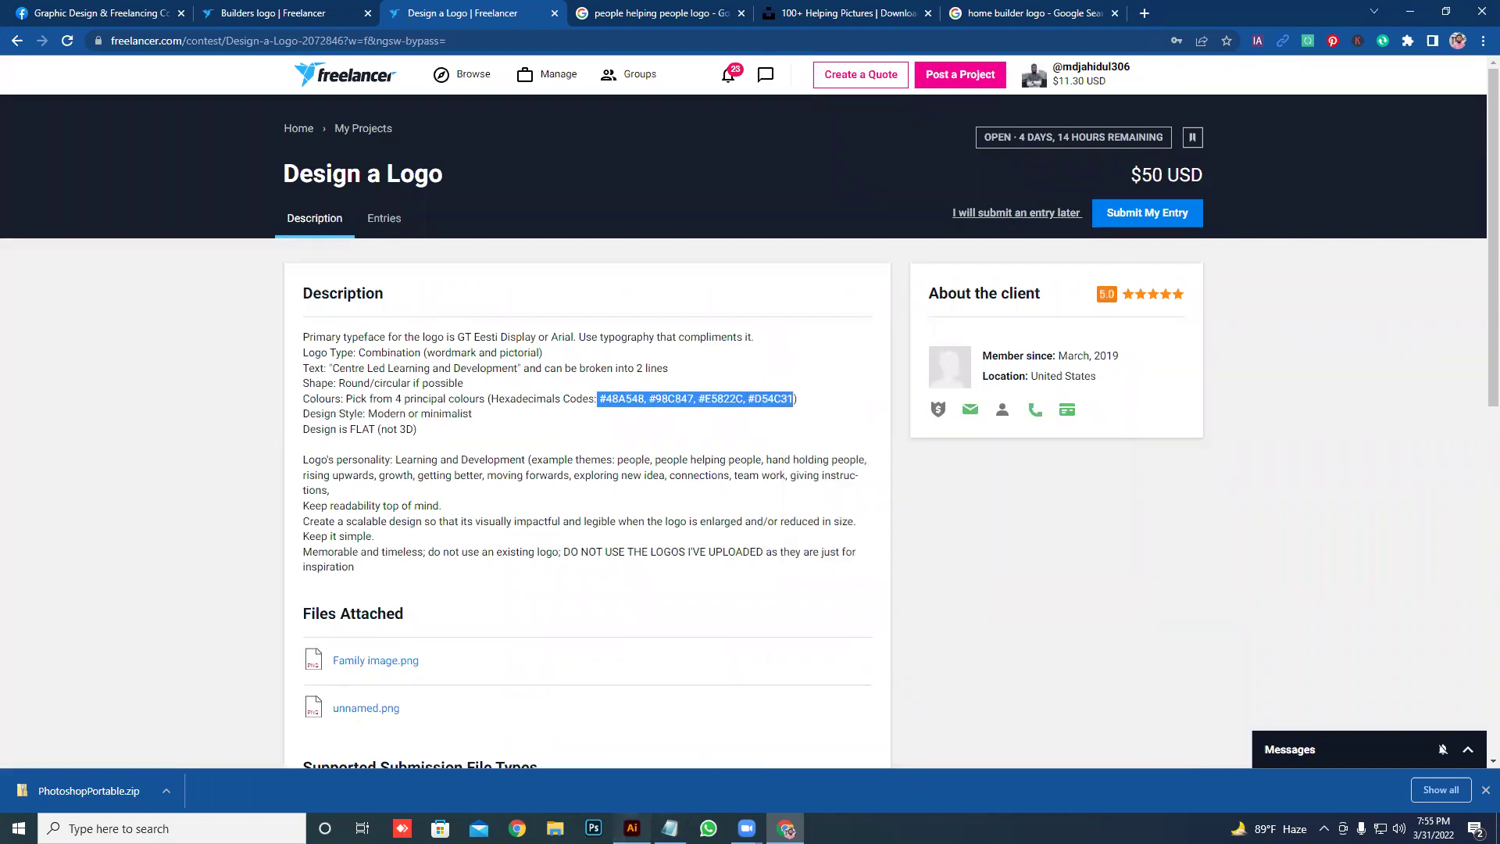
{"action": "left_click", "coordinate": [632, 828]}
- Paste the copied hex codes into a new text area beside the artboard
{"action": "left_click", "coordinate": [15, 160]}
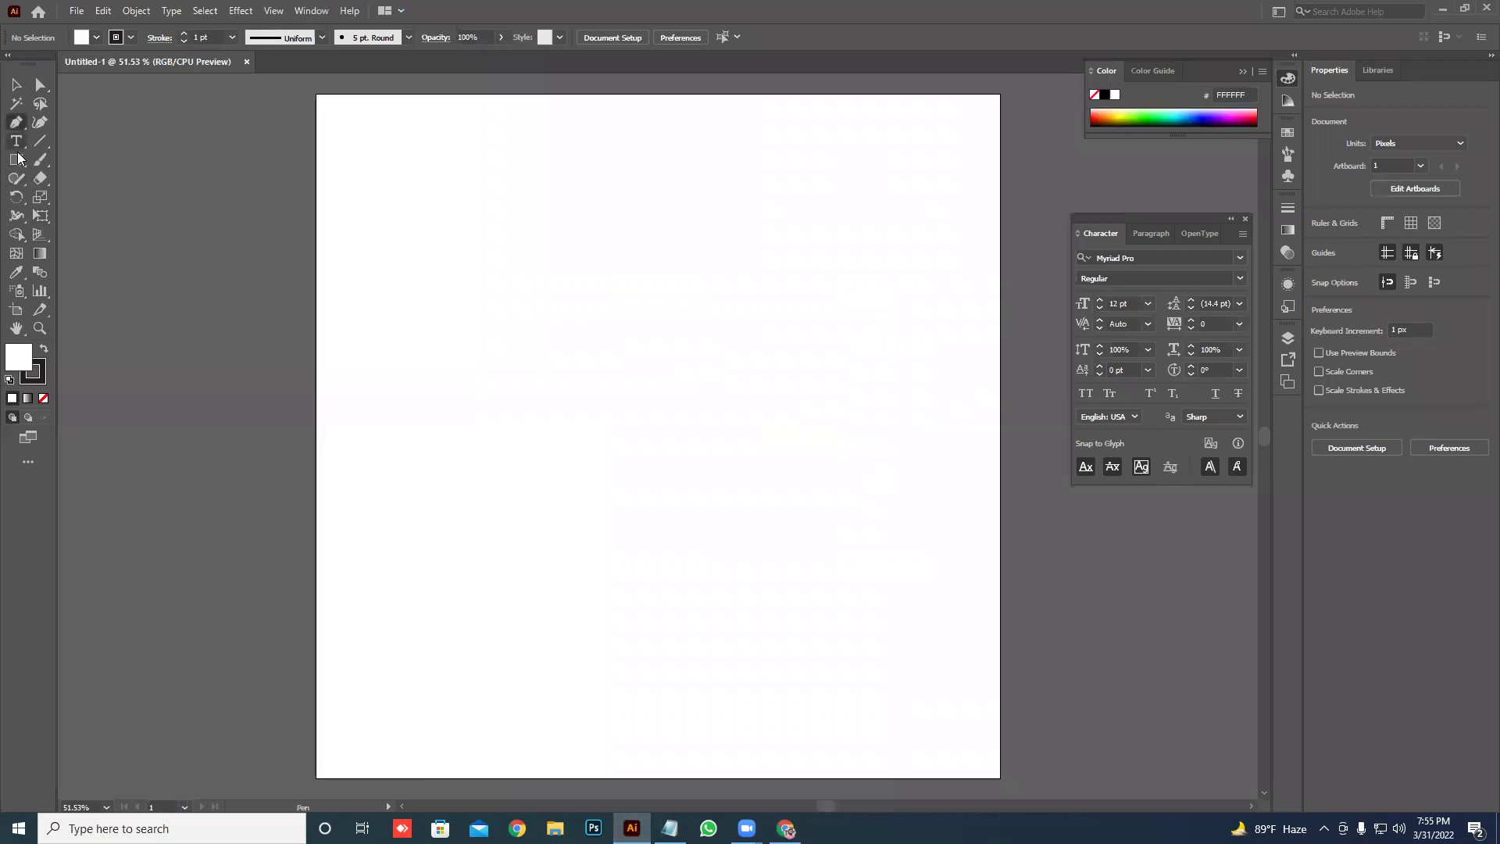
{"action": "key", "text": "t"}
{"action": "left_click_drag", "start_coordinate": [104, 191], "coordinate": [279, 359]}
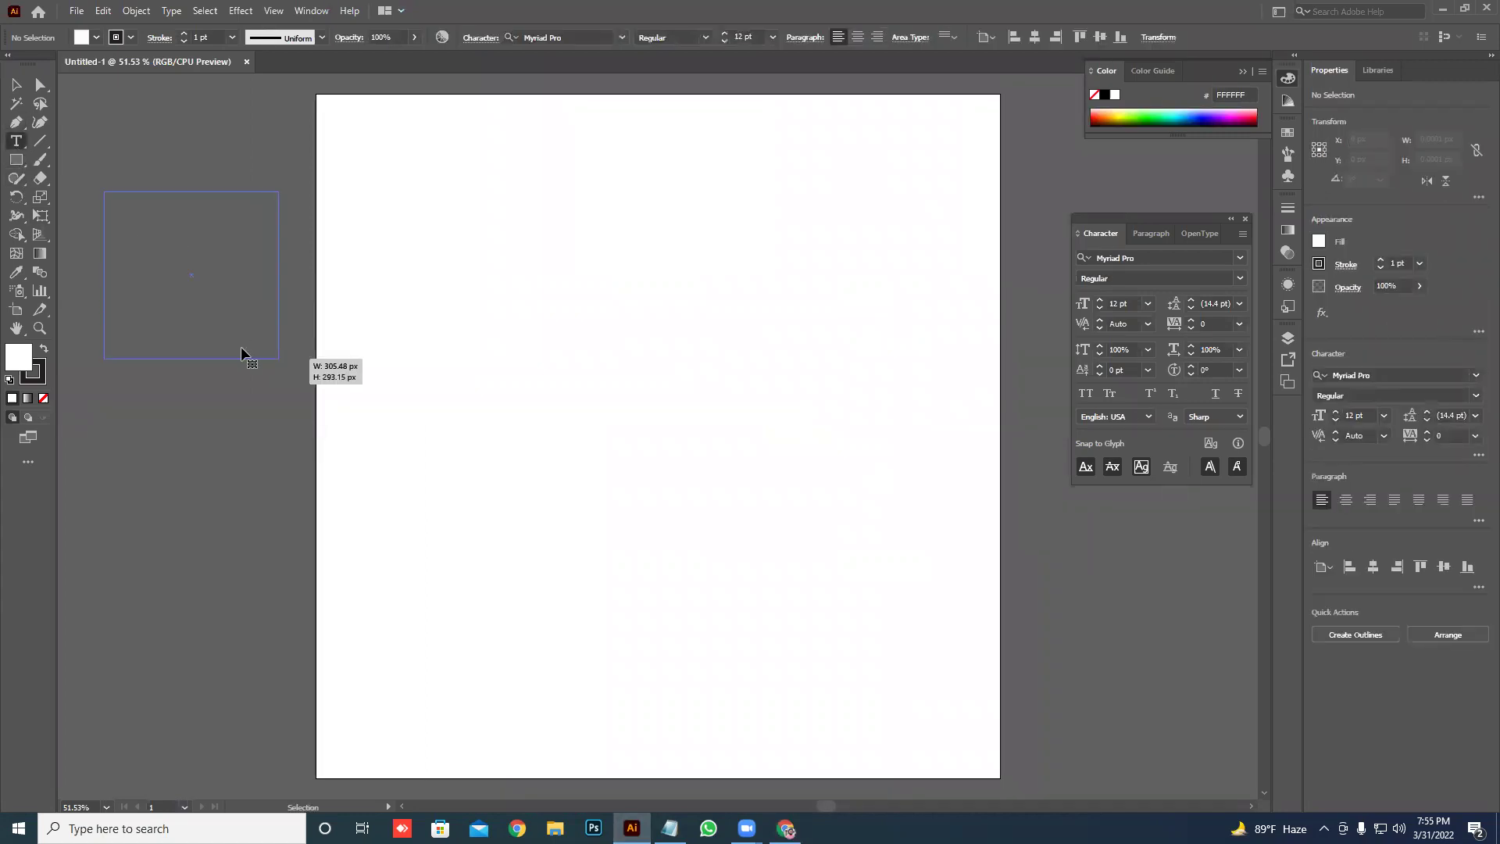
{"action": "key", "text": "ctrl+v"}
{"action": "left_click", "coordinate": [9, 83]}
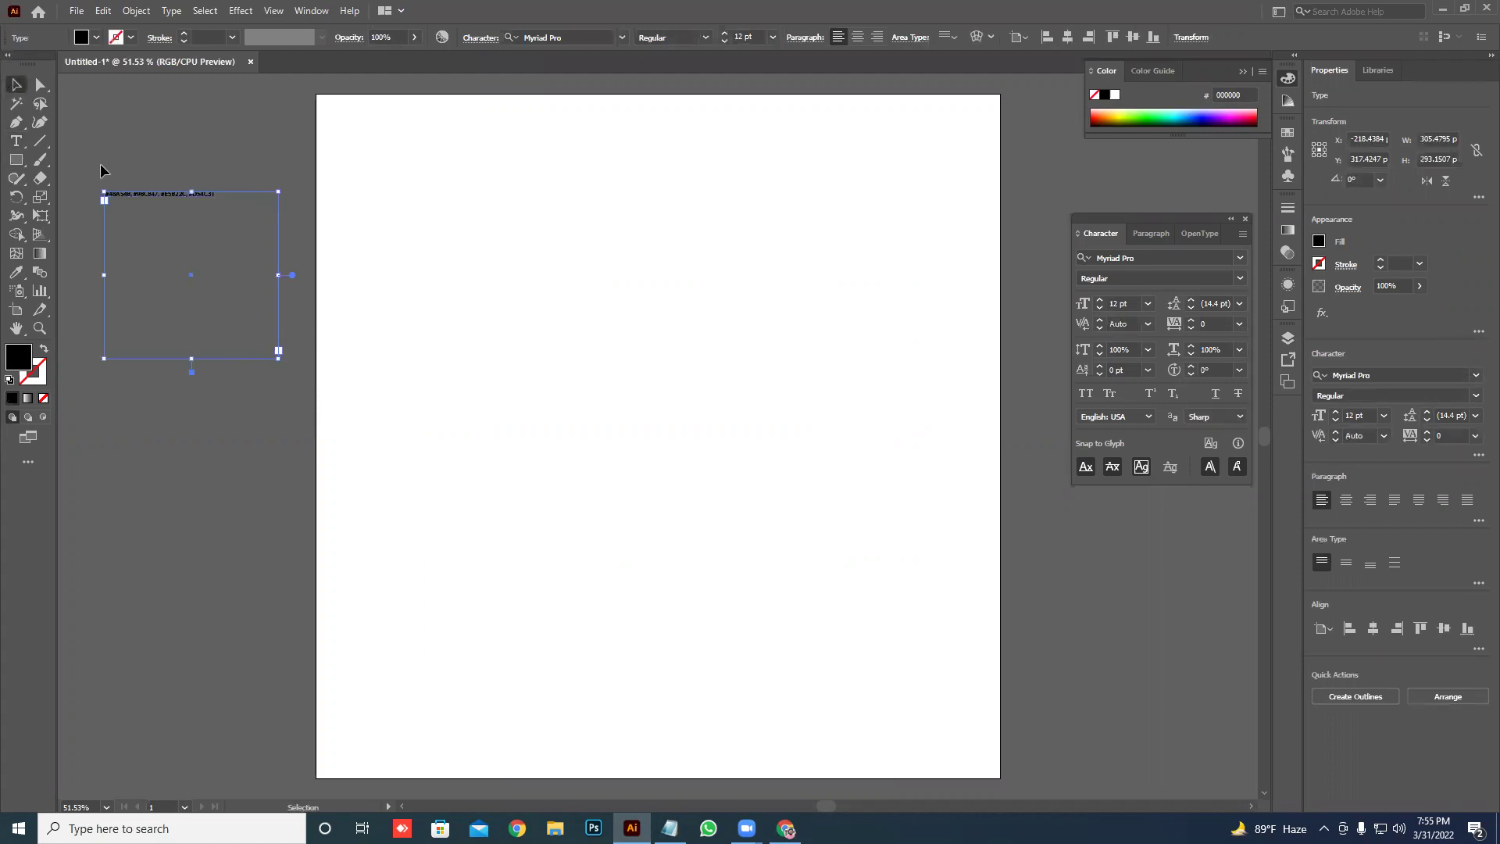
{"action": "scroll", "coordinate": [105, 163], "scroll_direction": "up", "scroll_amount": 3}
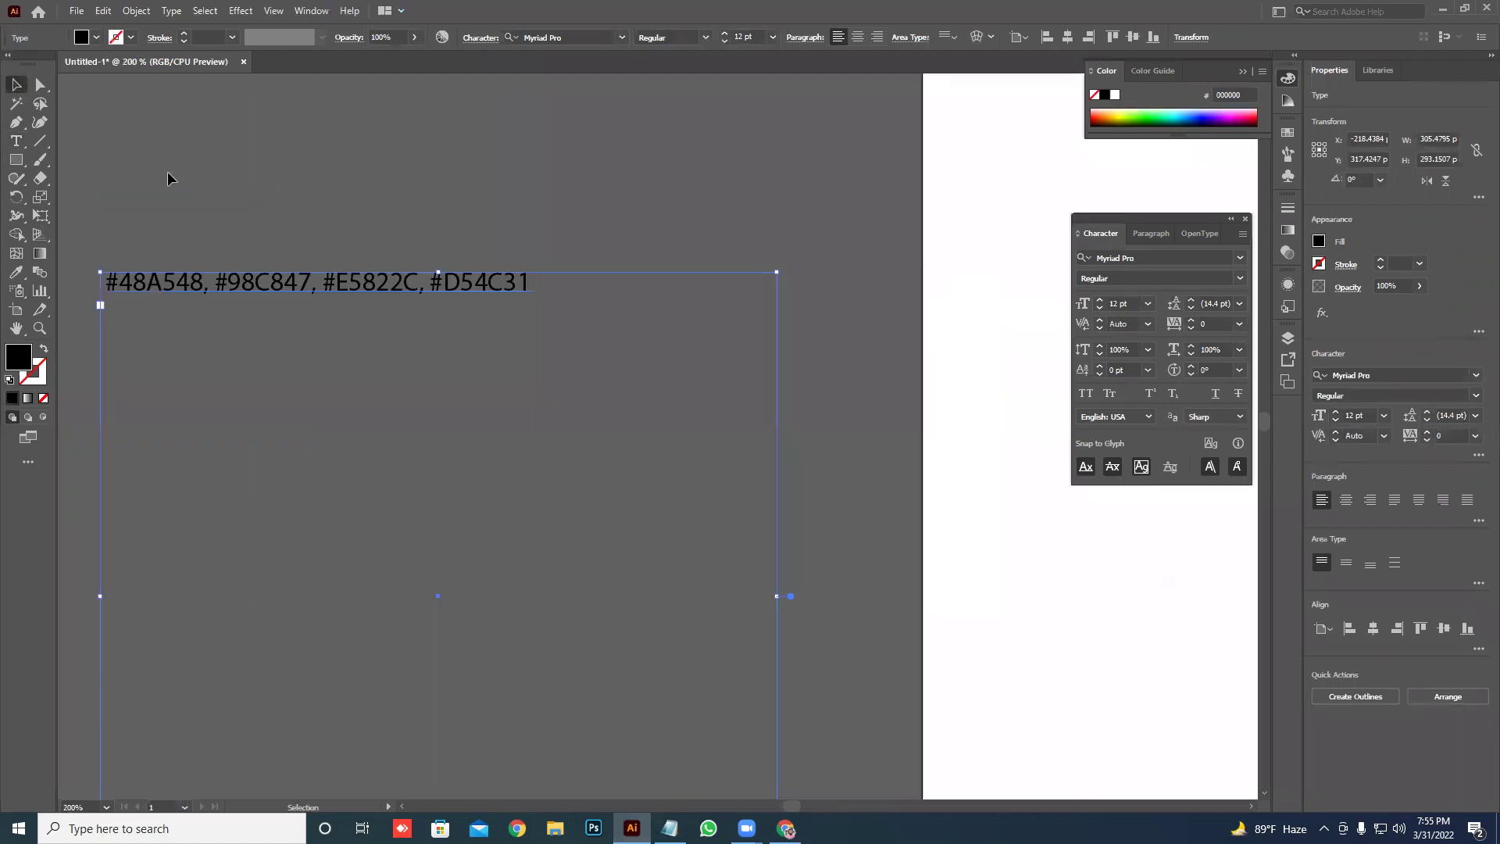
{"action": "scroll", "coordinate": [283, 245], "scroll_direction": "up", "scroll_amount": 2}
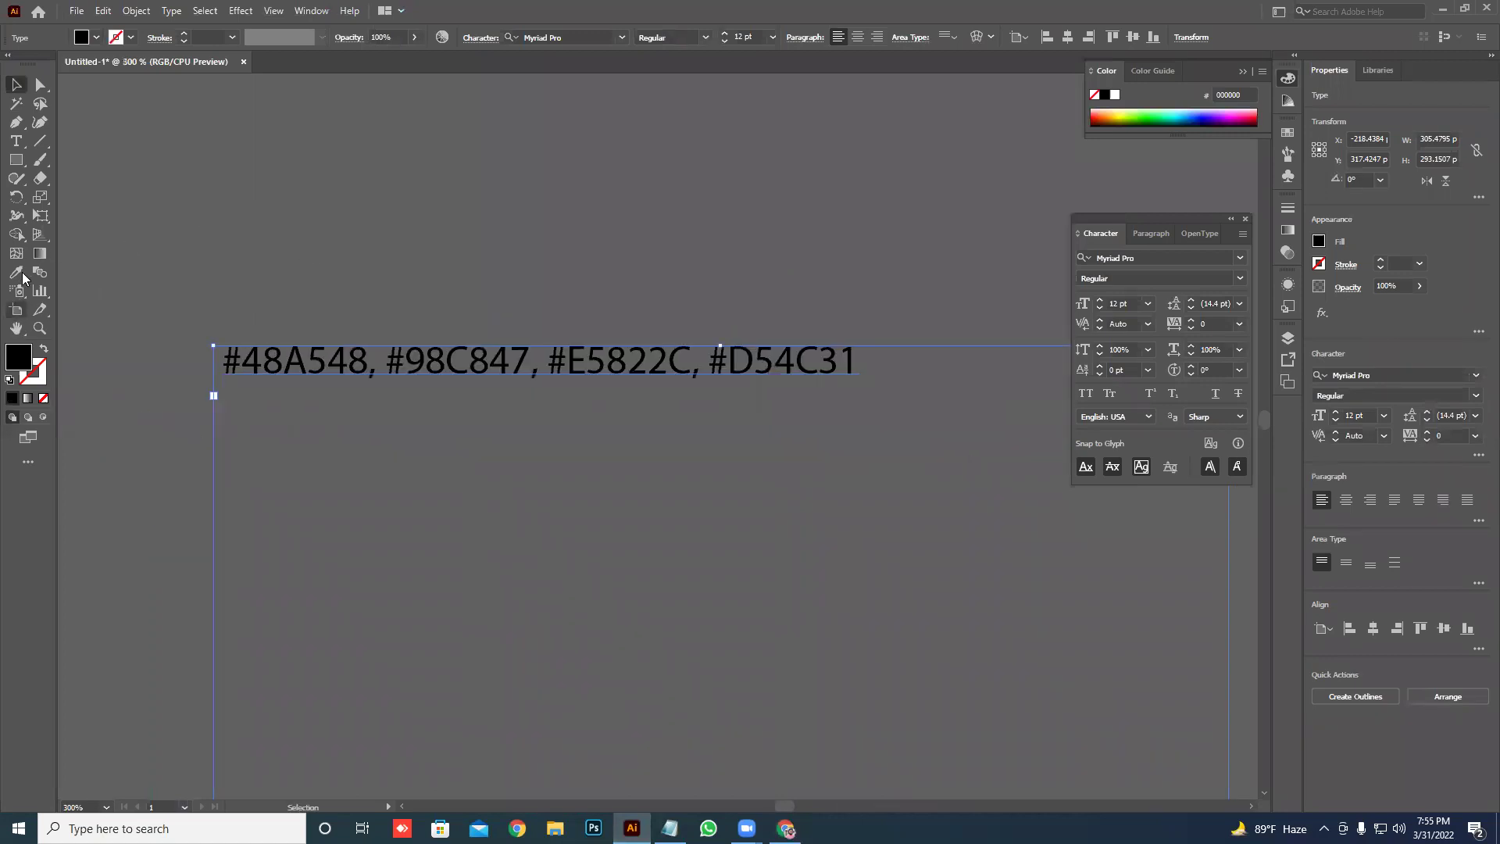
- Draw a rectangle above the codes and colour the #48A548 text green
{"action": "left_click", "coordinate": [16, 160]}
{"action": "left_click_drag", "start_coordinate": [125, 161], "coordinate": [370, 211]}
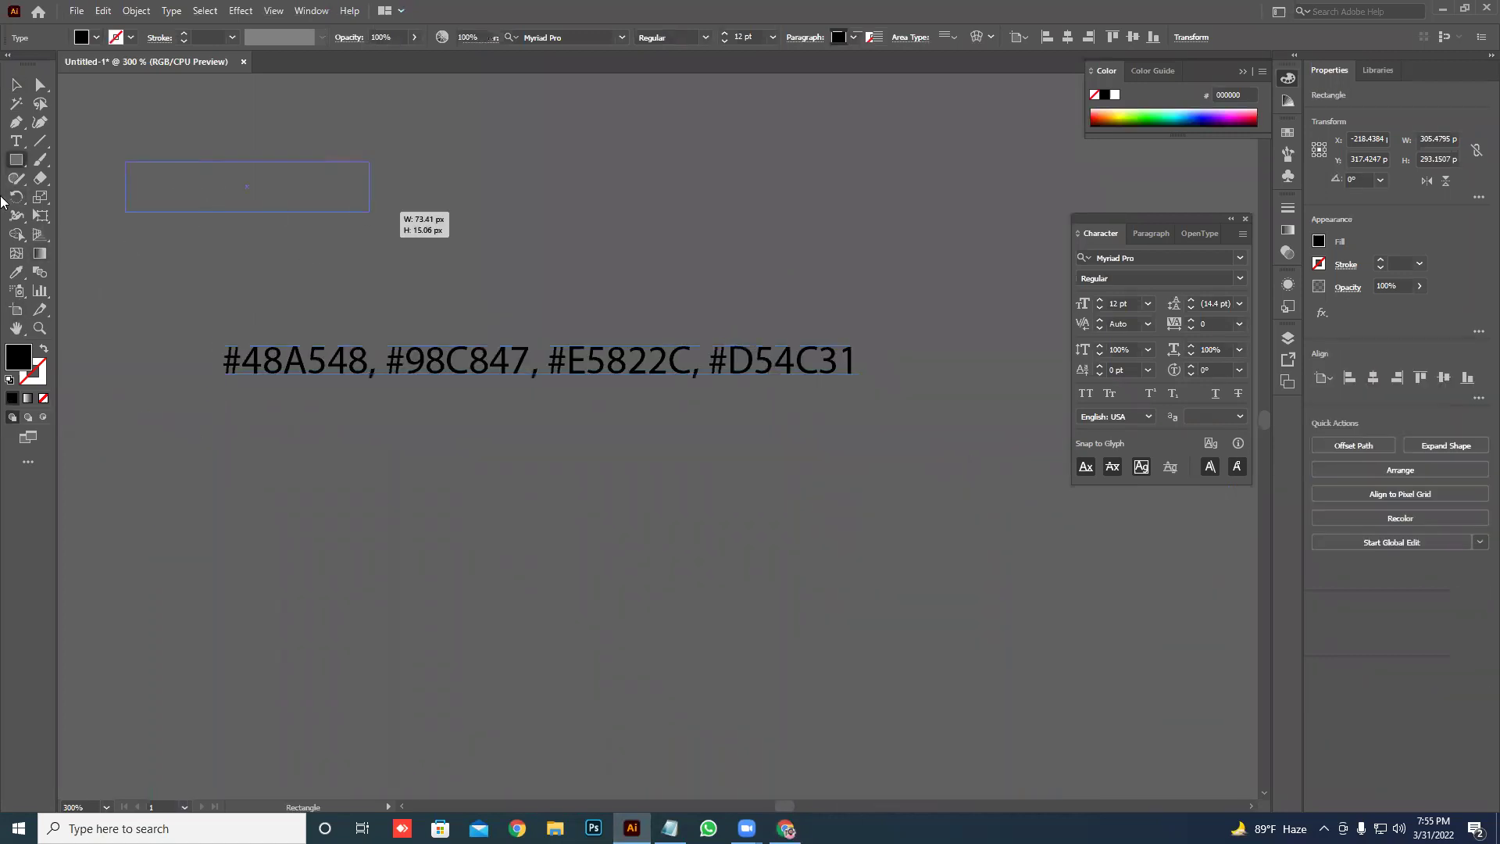
{"action": "left_click", "coordinate": [15, 141]}
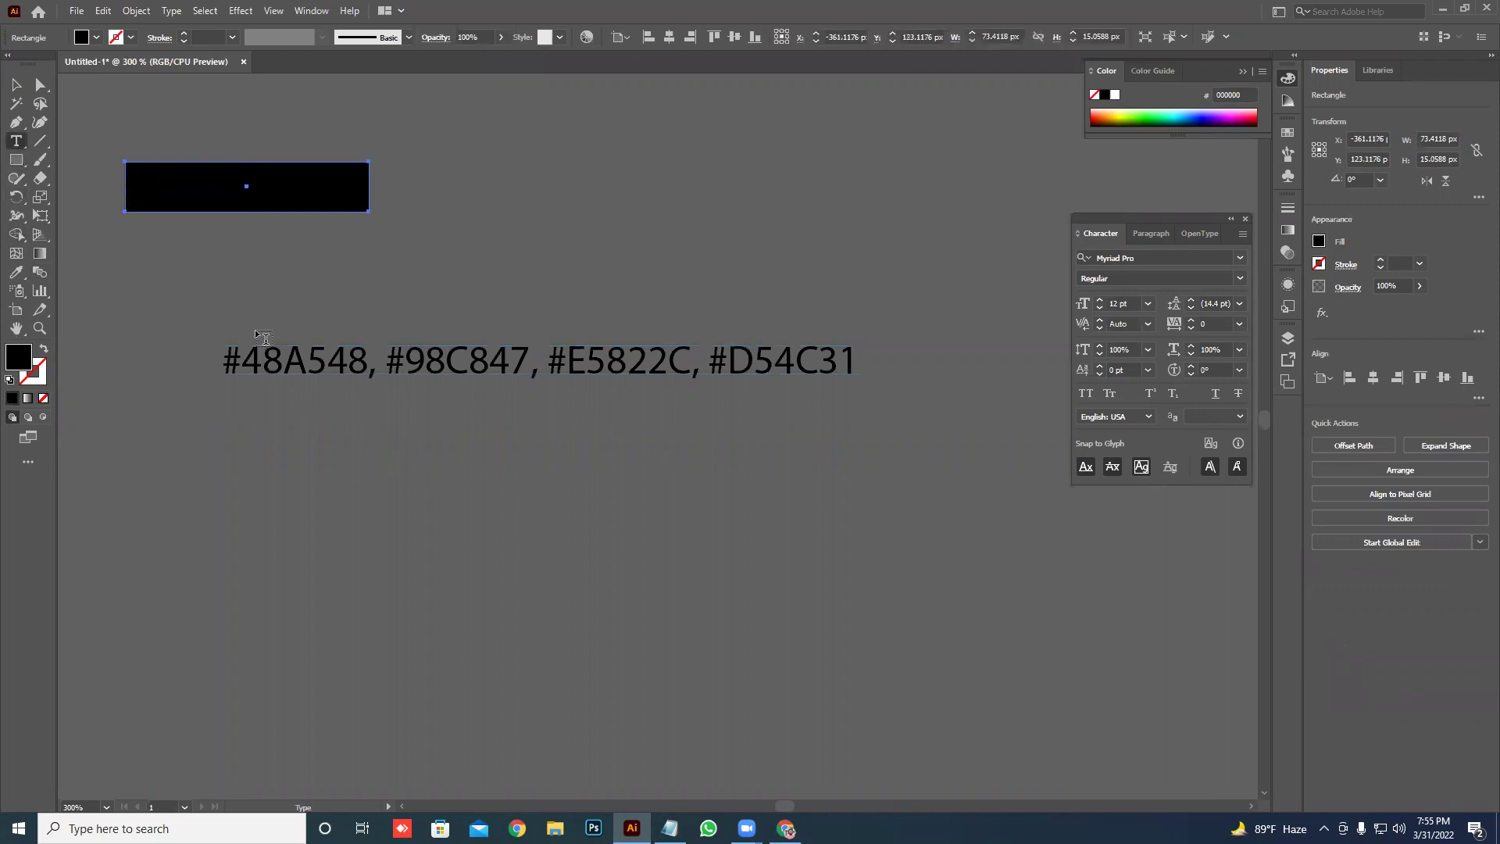
{"action": "left_click_drag", "start_coordinate": [369, 360], "coordinate": [221, 361]}
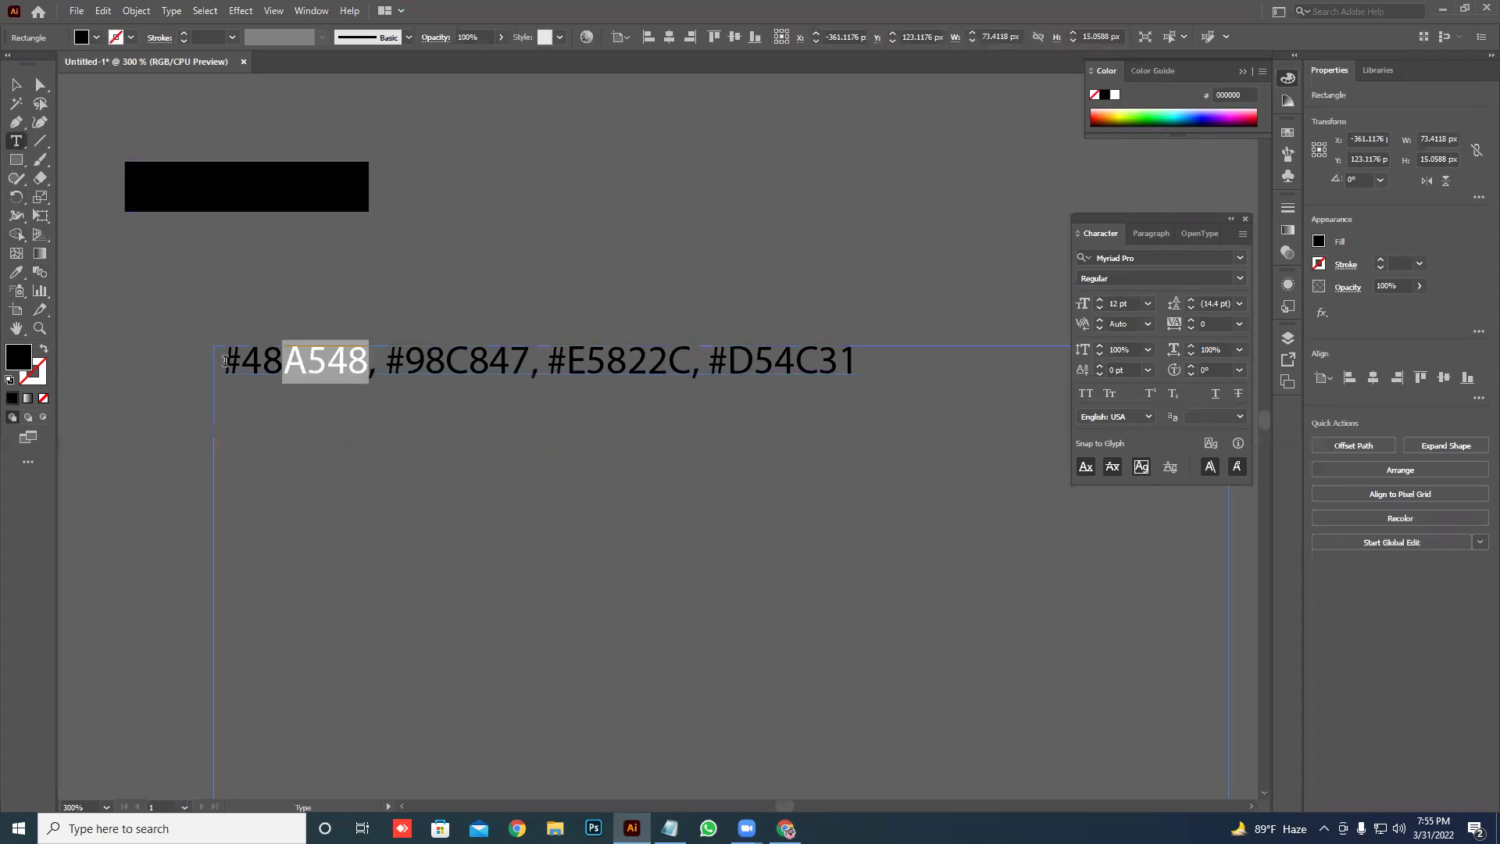
{"action": "double_click", "coordinate": [13, 359]}
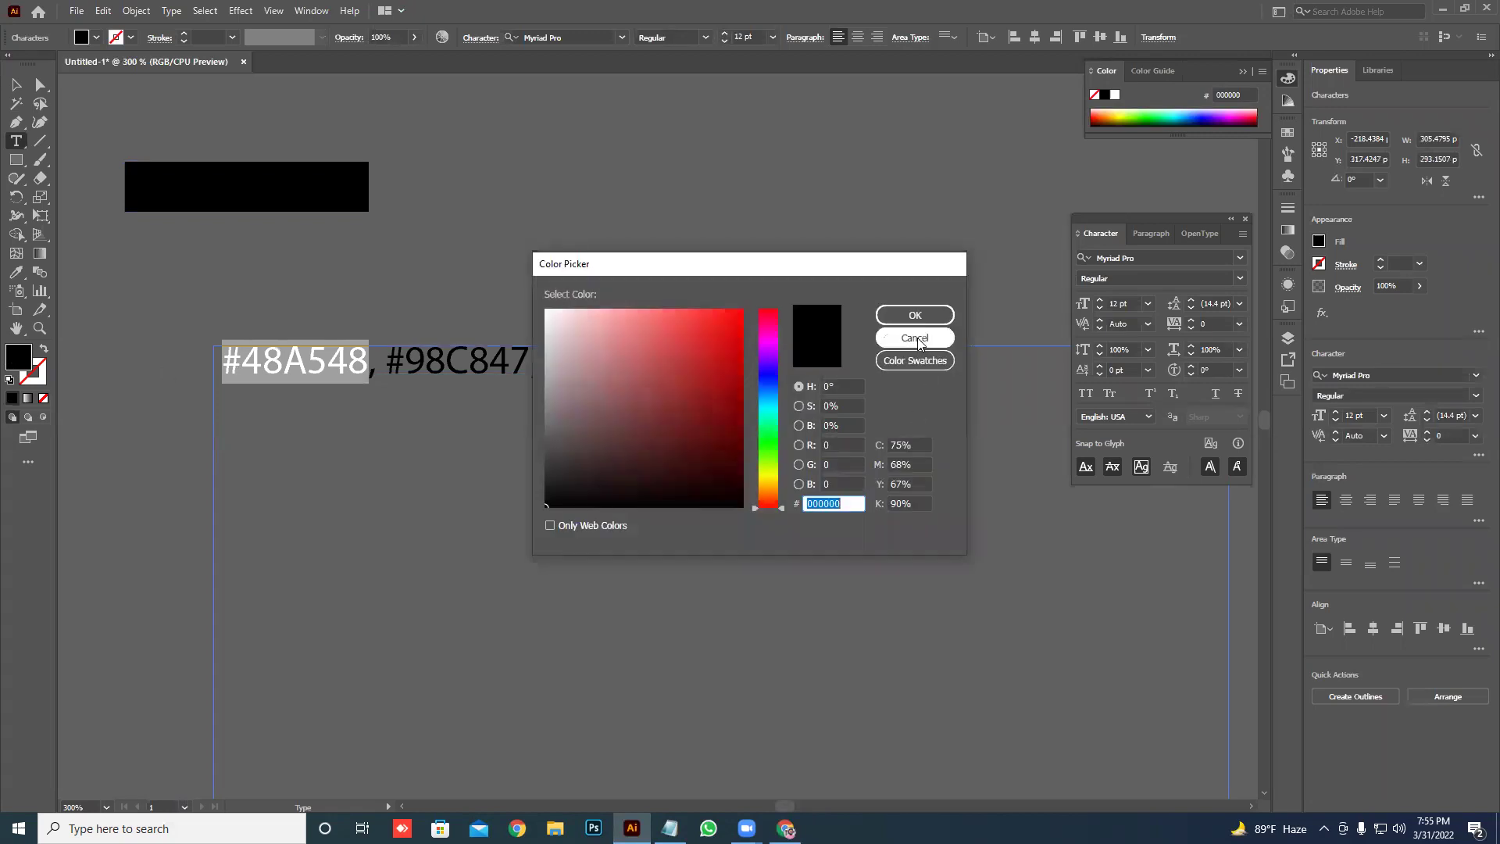
{"action": "type", "text": "4"}
{"action": "left_click", "coordinate": [915, 315]}
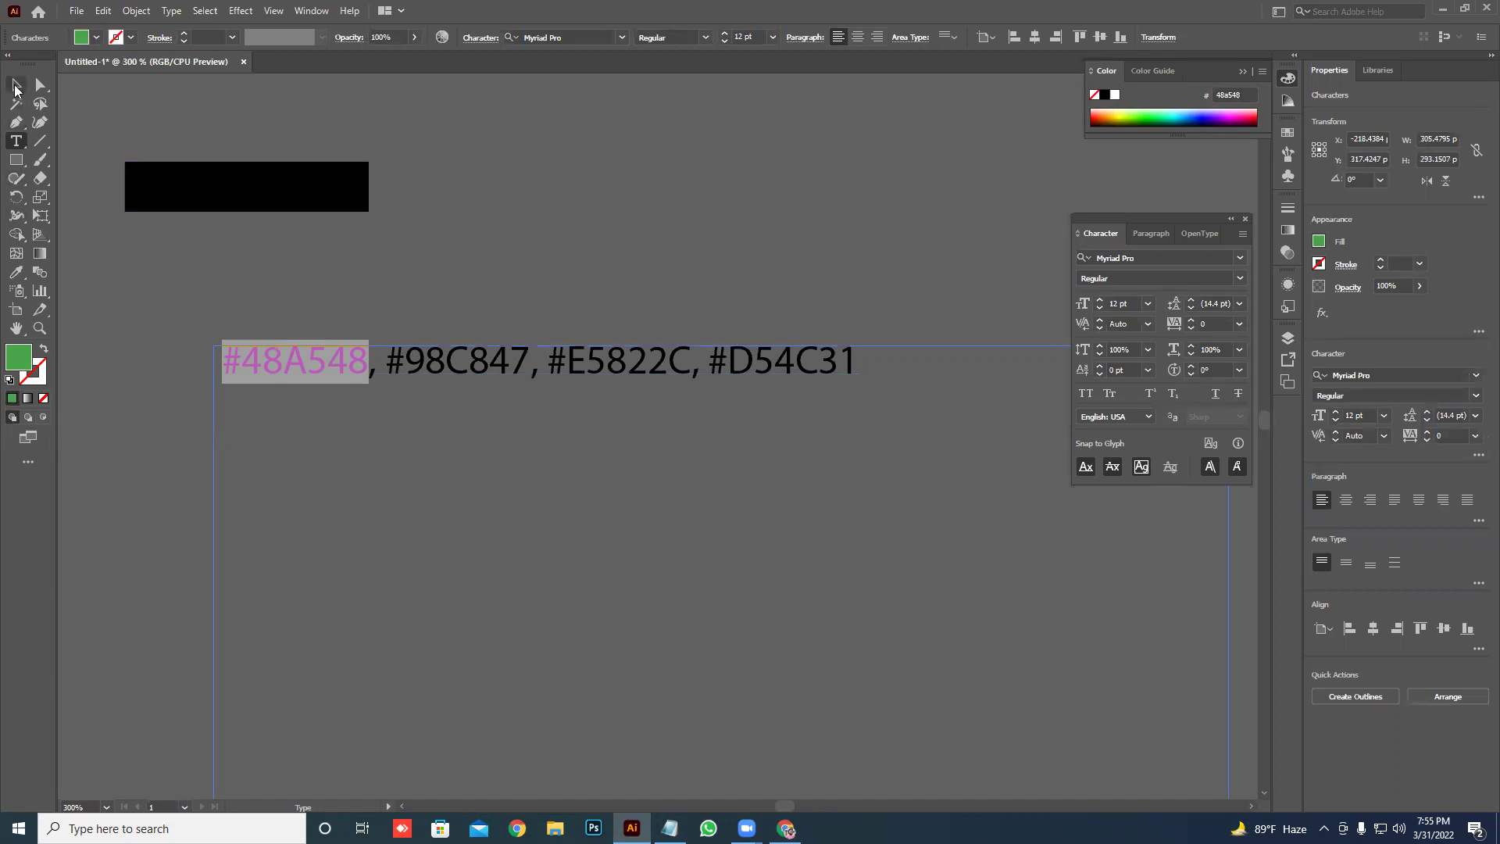
{"action": "key", "text": "Escape"}
- Eyedrop the green into the rectangle, narrow it, and duplicate it into four swatches
{"action": "left_click", "coordinate": [190, 181]}
{"action": "left_click", "coordinate": [18, 272]}
{"action": "left_click", "coordinate": [299, 362]}
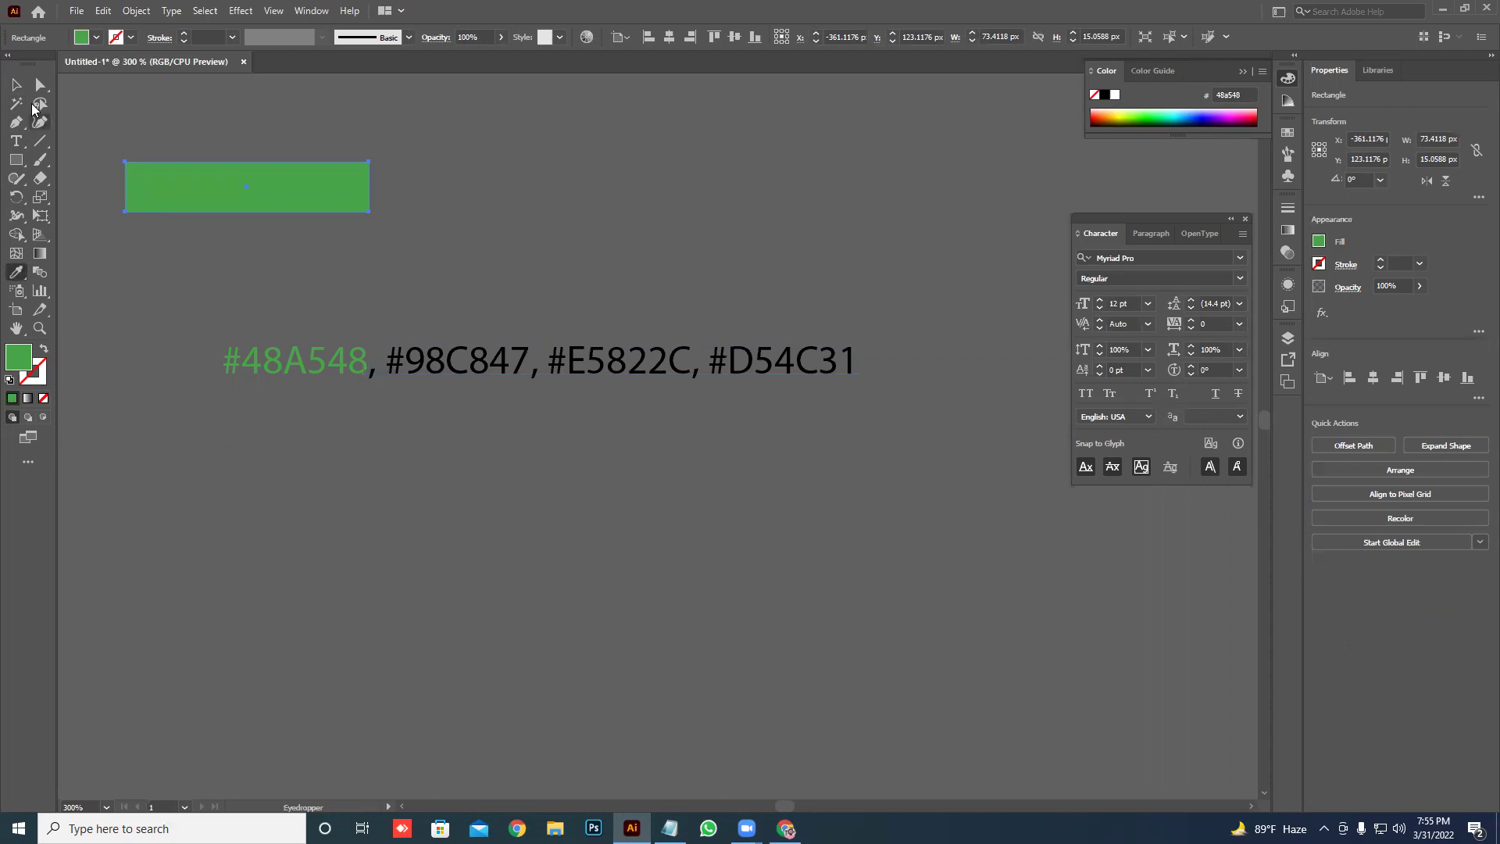
{"action": "key", "text": "v"}
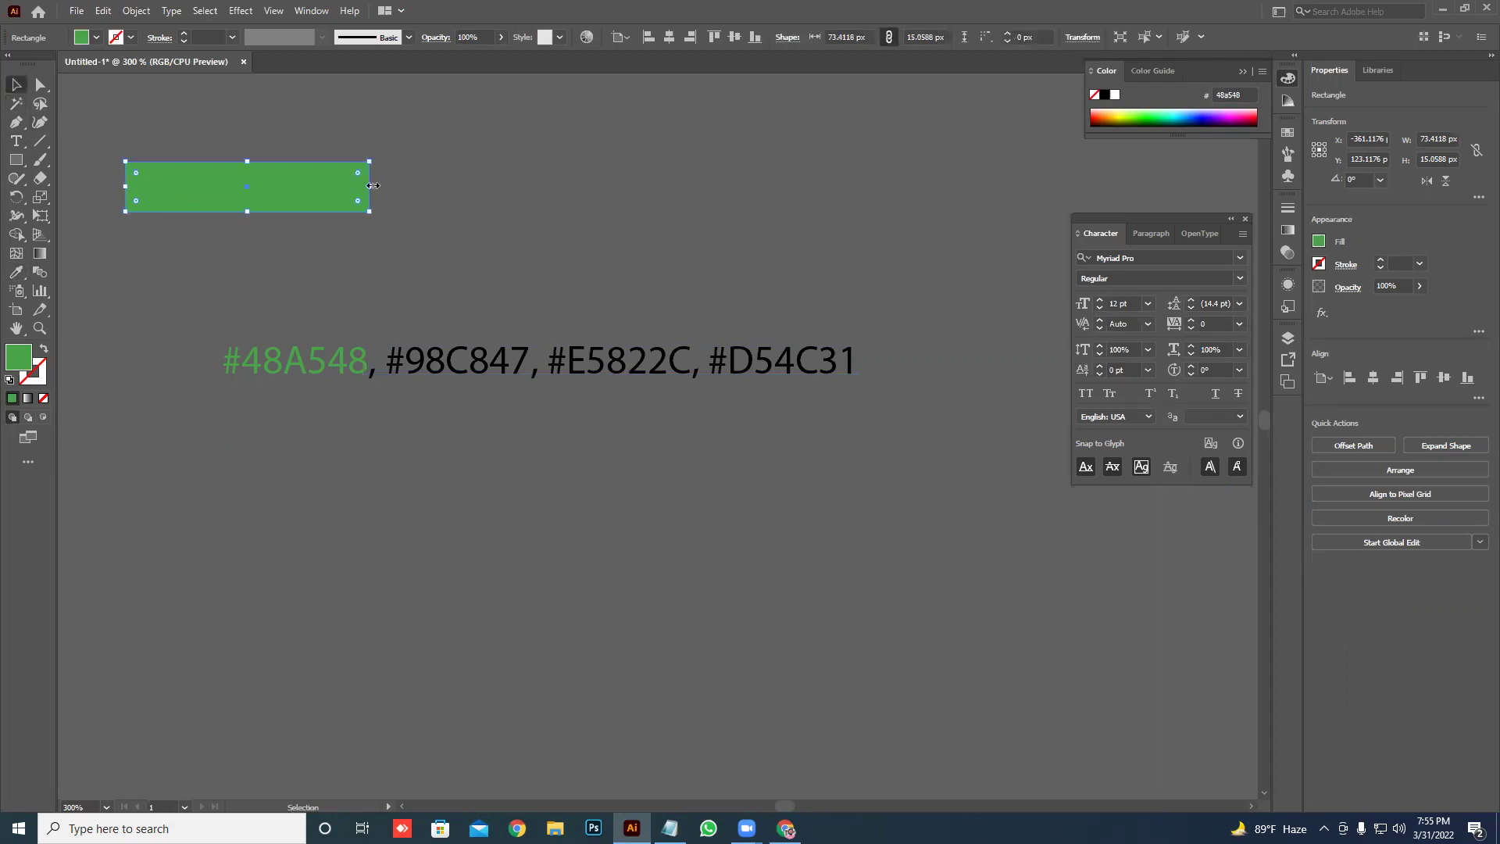
{"action": "left_click_drag", "start_coordinate": [372, 185], "coordinate": [236, 187]}
{"action": "left_click", "coordinate": [406, 227]}
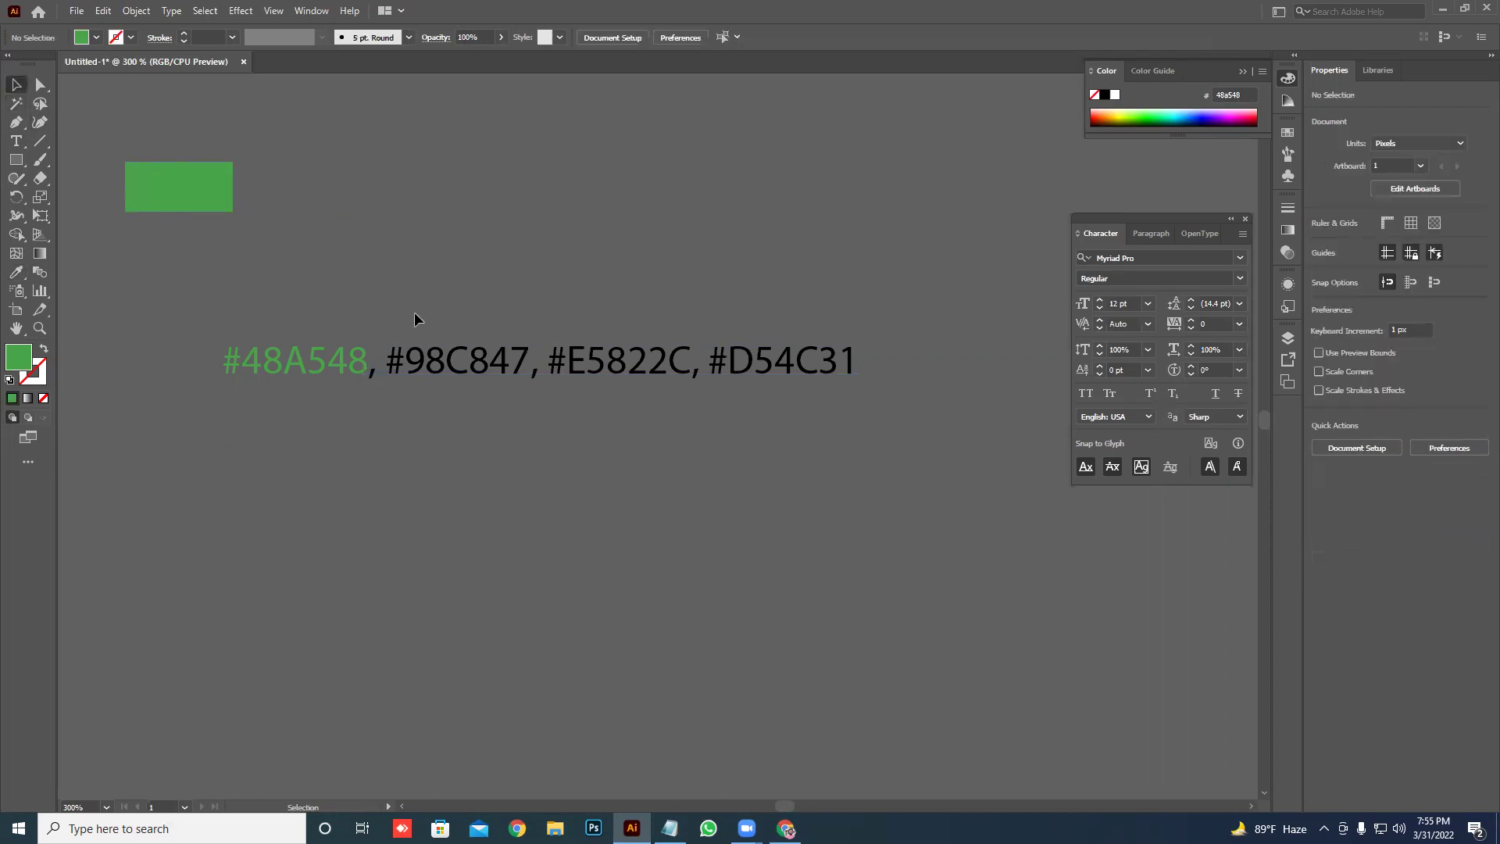
{"action": "left_click", "coordinate": [457, 362]}
{"action": "left_click_drag", "start_coordinate": [217, 203], "coordinate": [352, 203], "text": "alt"}
{"action": "key", "text": "ctrl+d"}
{"action": "key", "text": "ctrl+d"}
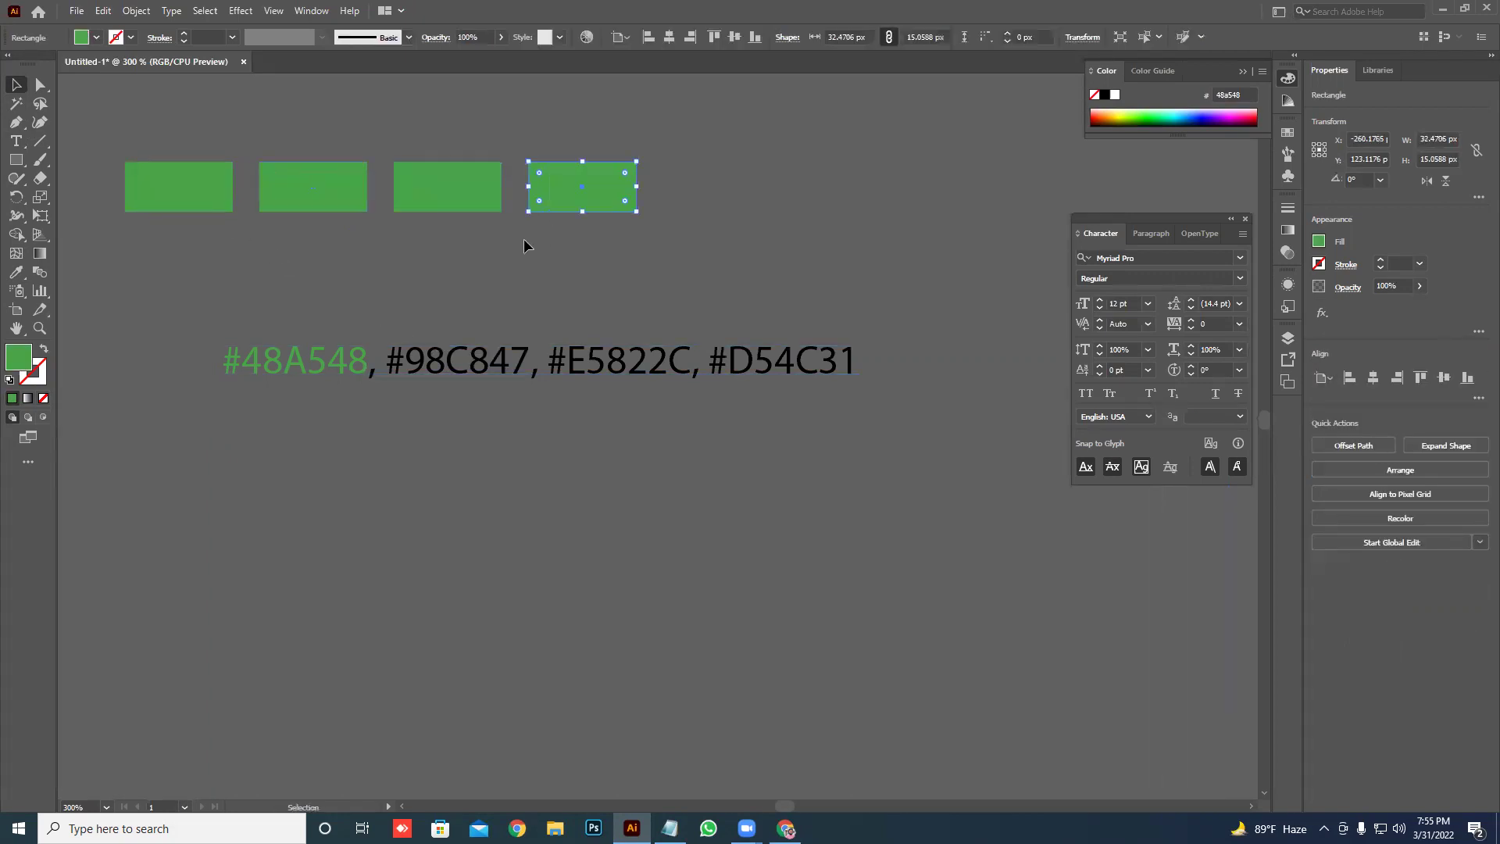
{"action": "left_click", "coordinate": [512, 252]}
- Colour the #98C847 code light green and eyedrop it into the second rectangle
{"action": "double_click", "coordinate": [447, 361]}
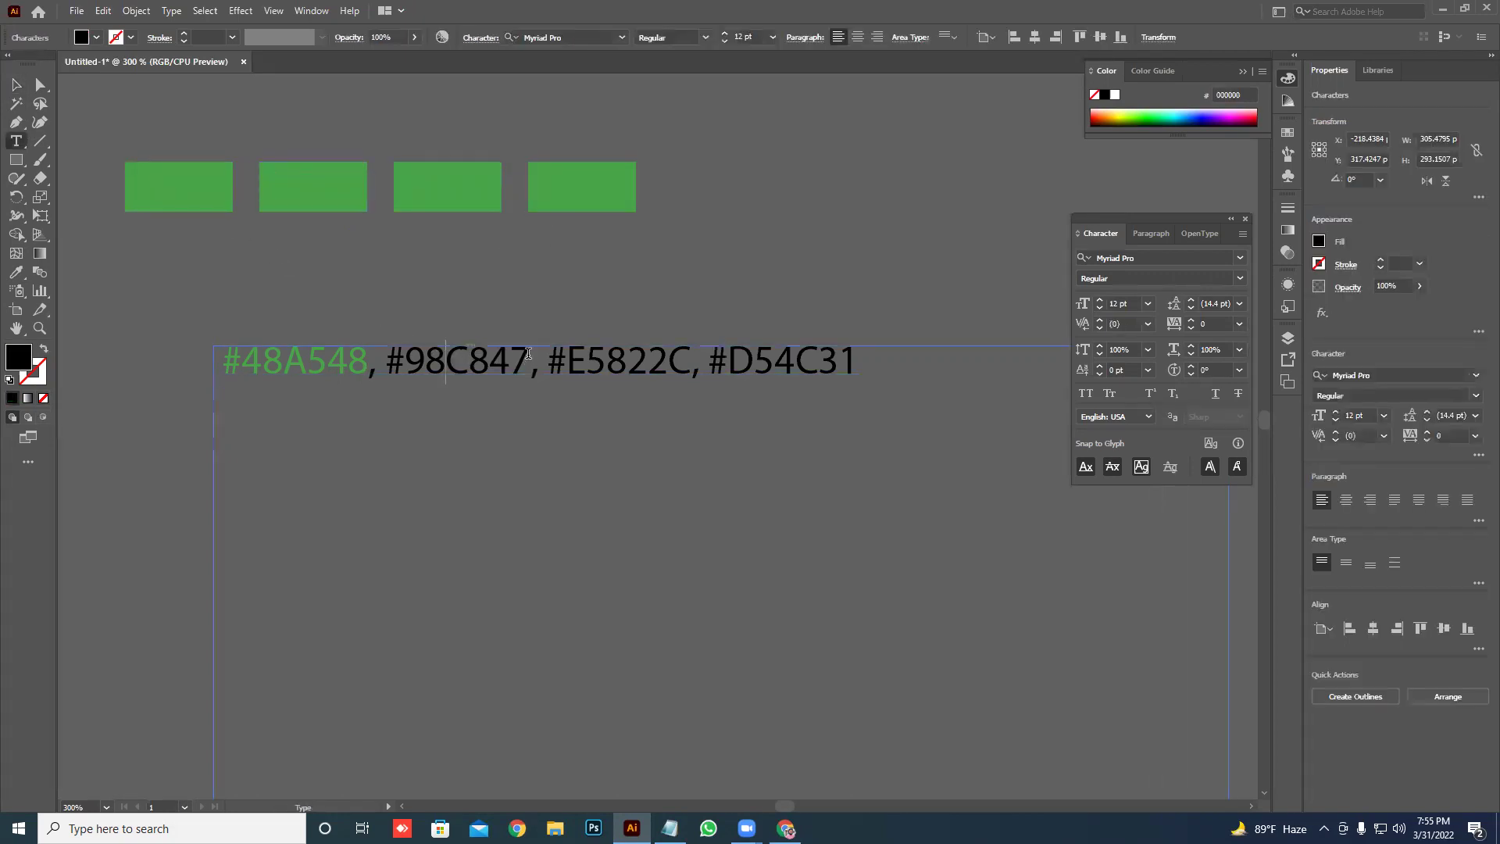
{"action": "left_click_drag", "start_coordinate": [530, 361], "coordinate": [385, 361]}
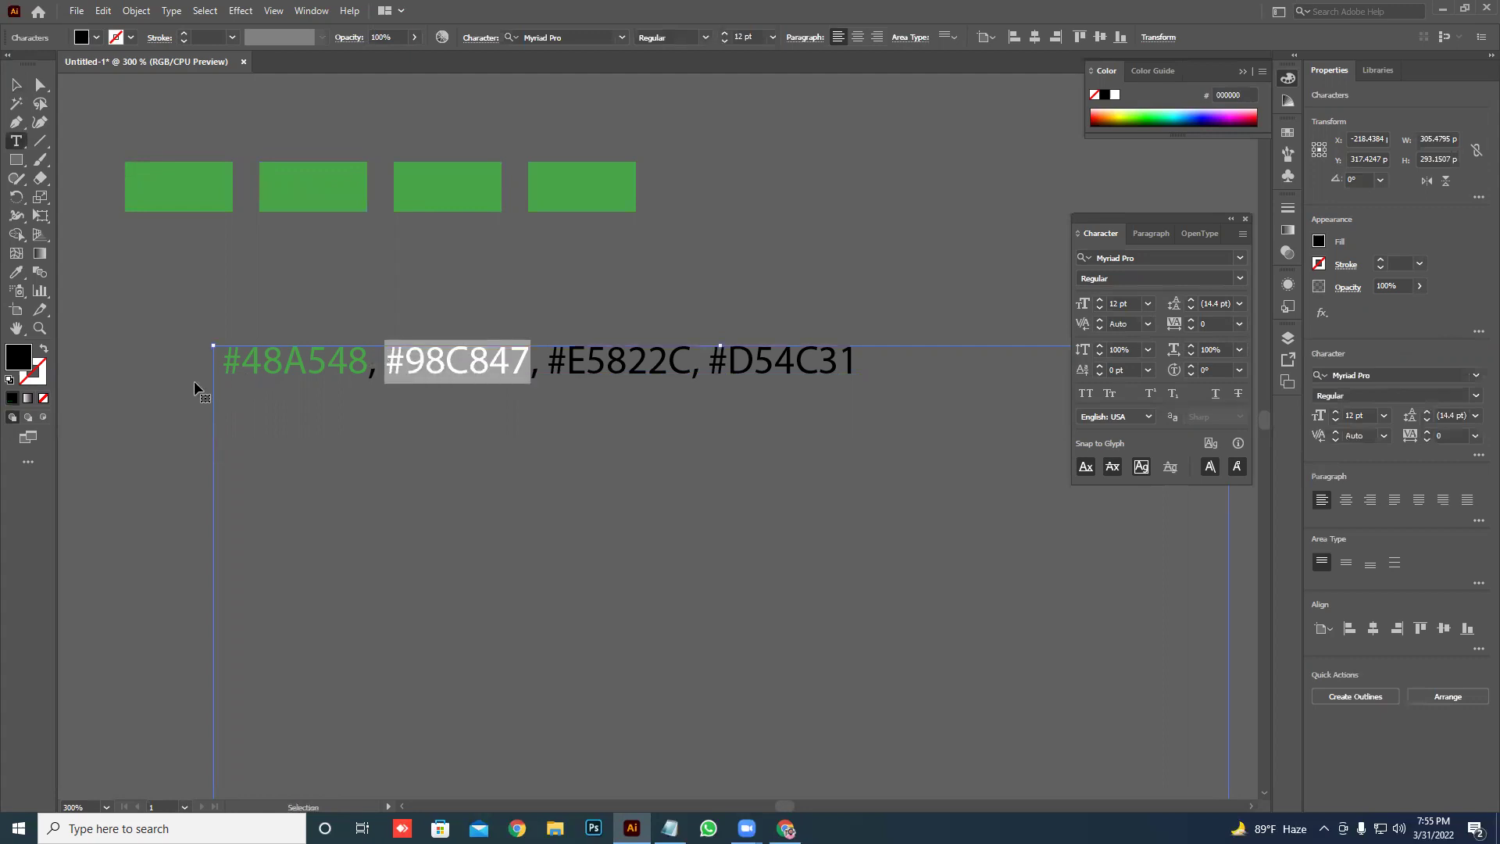
{"action": "left_click", "coordinate": [1235, 109]}
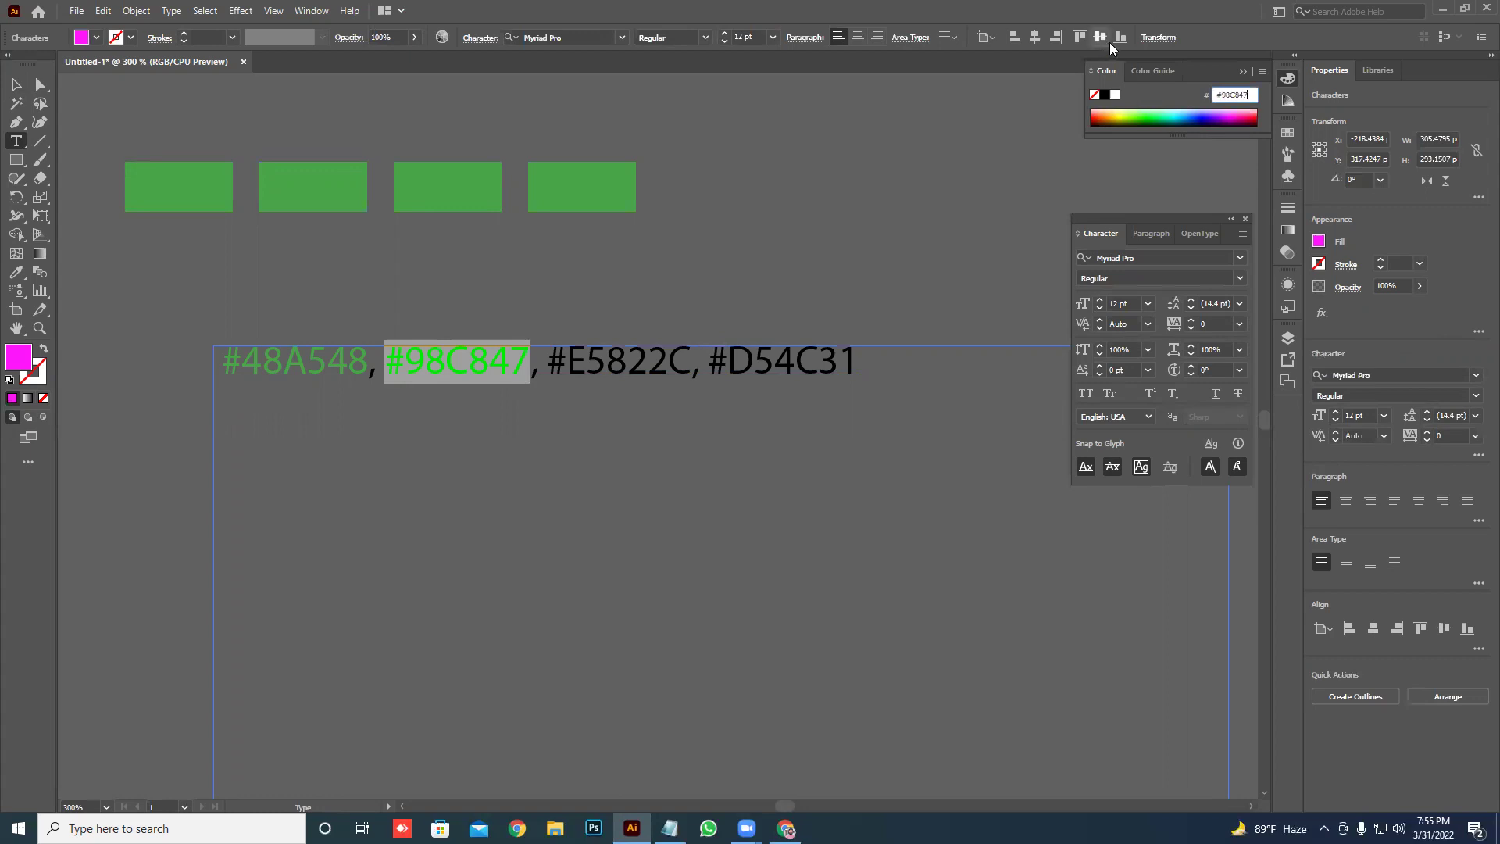
{"action": "type", "text": "98C847"}
{"action": "key", "text": "Return"}
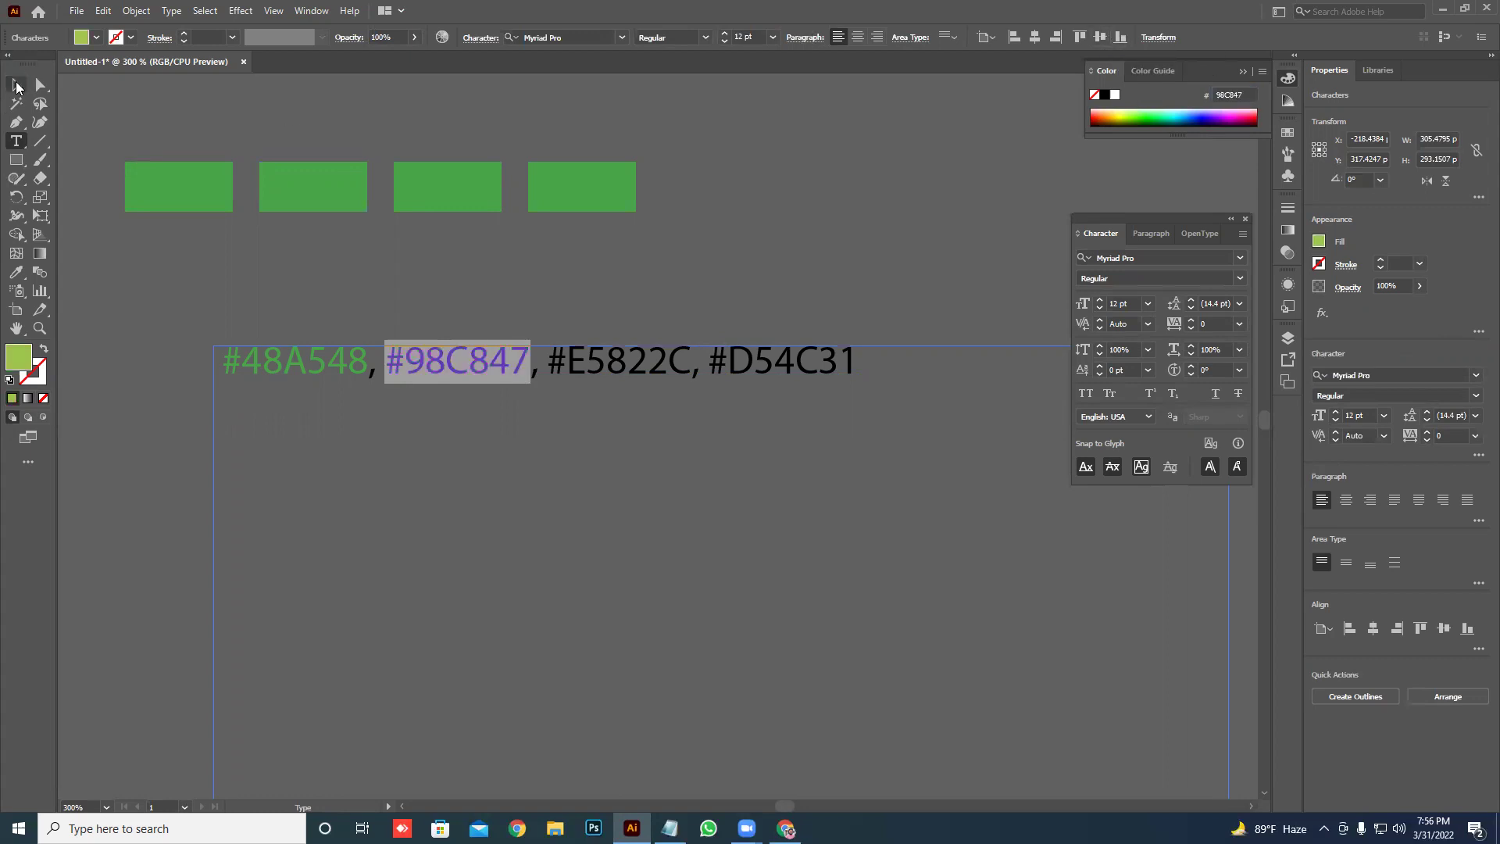
{"action": "left_click", "coordinate": [21, 84]}
{"action": "left_click", "coordinate": [318, 212]}
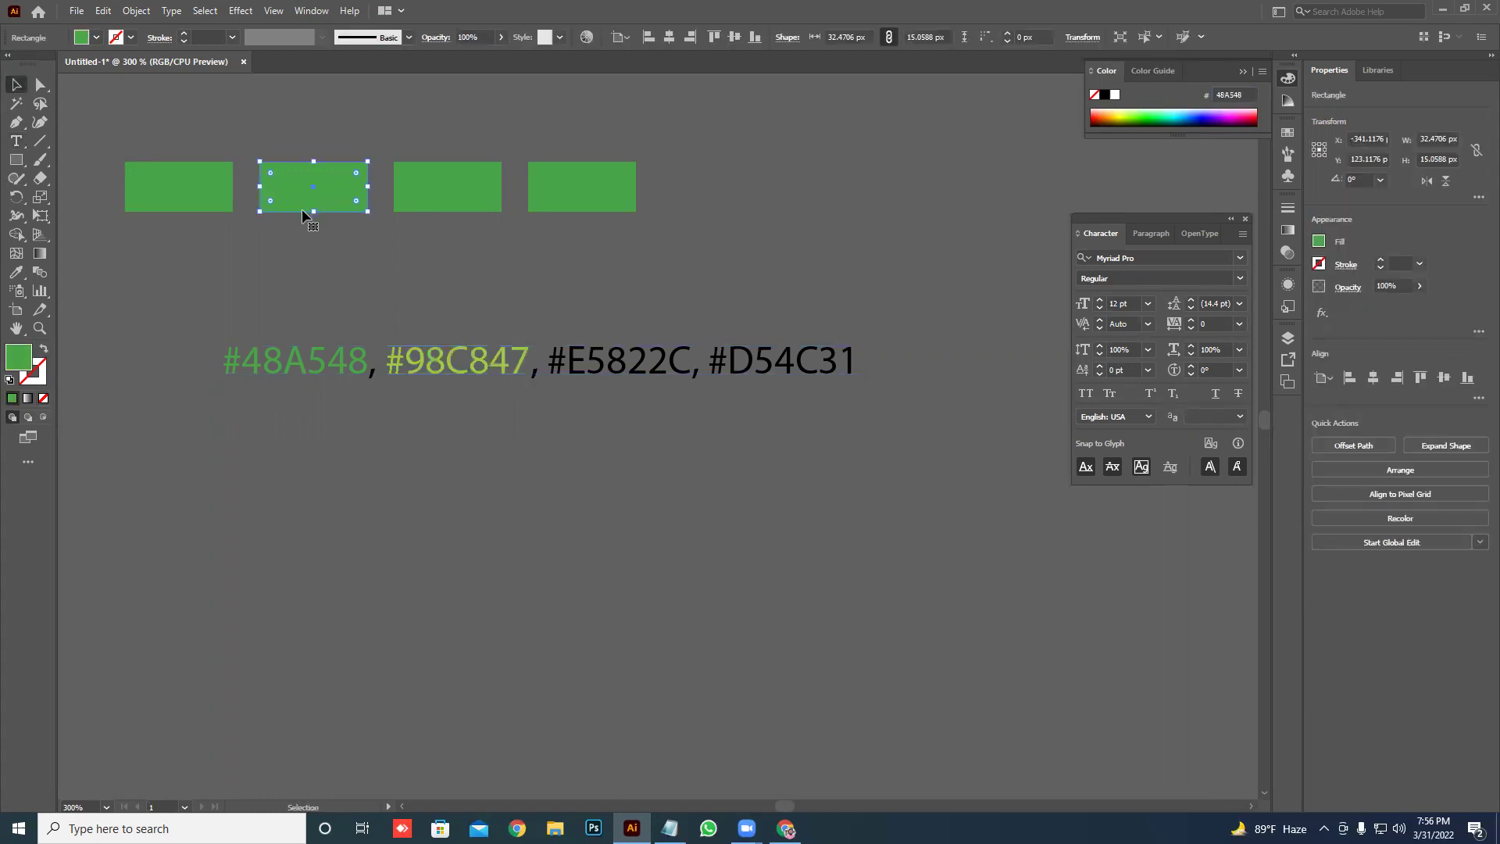
{"action": "key", "text": "i"}
{"action": "left_click", "coordinate": [412, 356]}
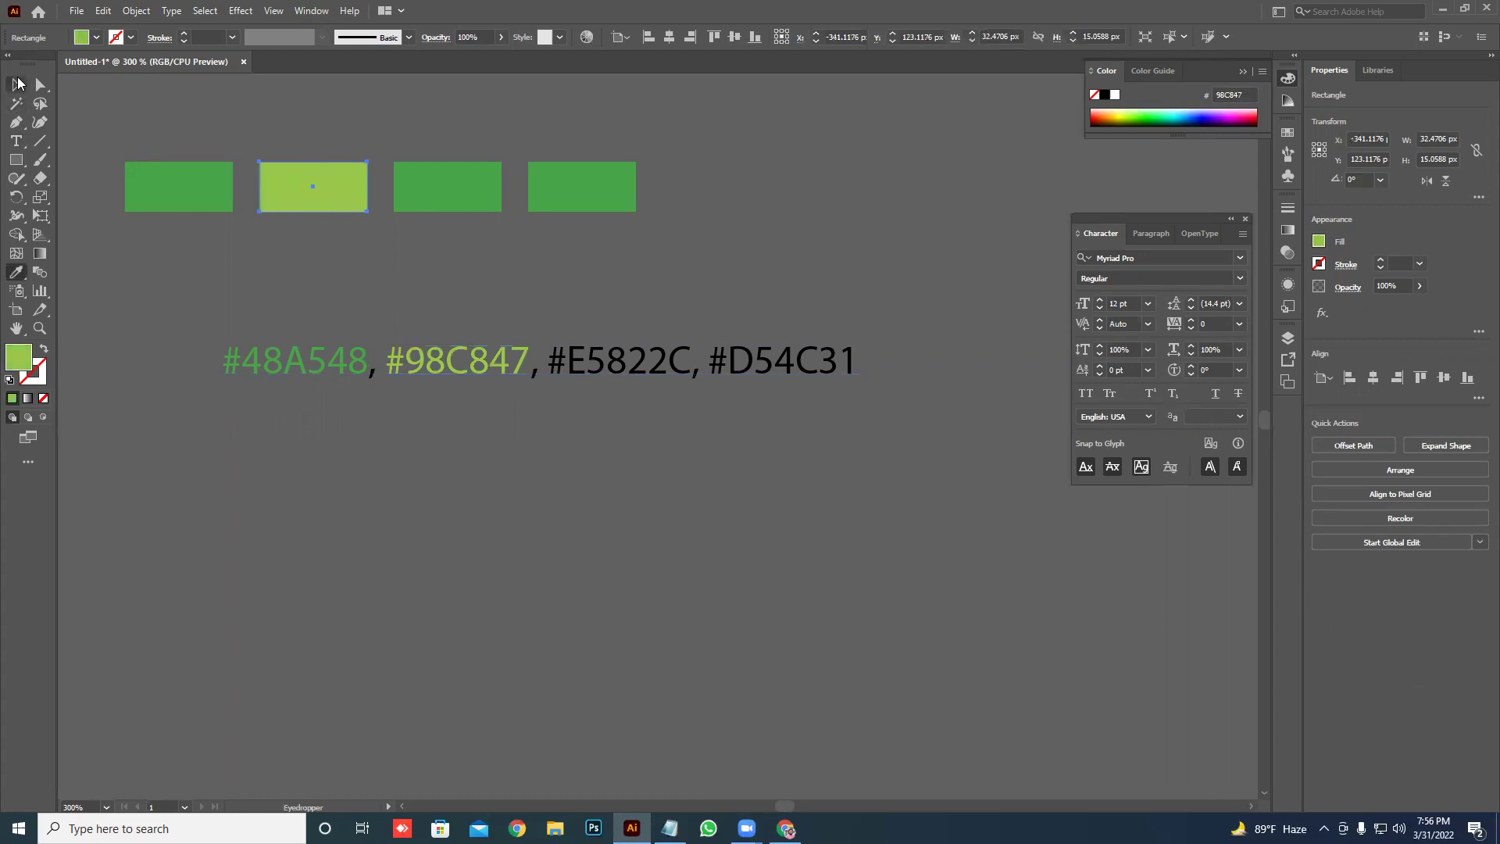
- Colour the E5822C code orange and eyedrop it into the third rectangle
{"action": "left_click", "coordinate": [15, 141]}
{"action": "triple_click", "coordinate": [610, 368]}
{"action": "left_click", "coordinate": [626, 363]}
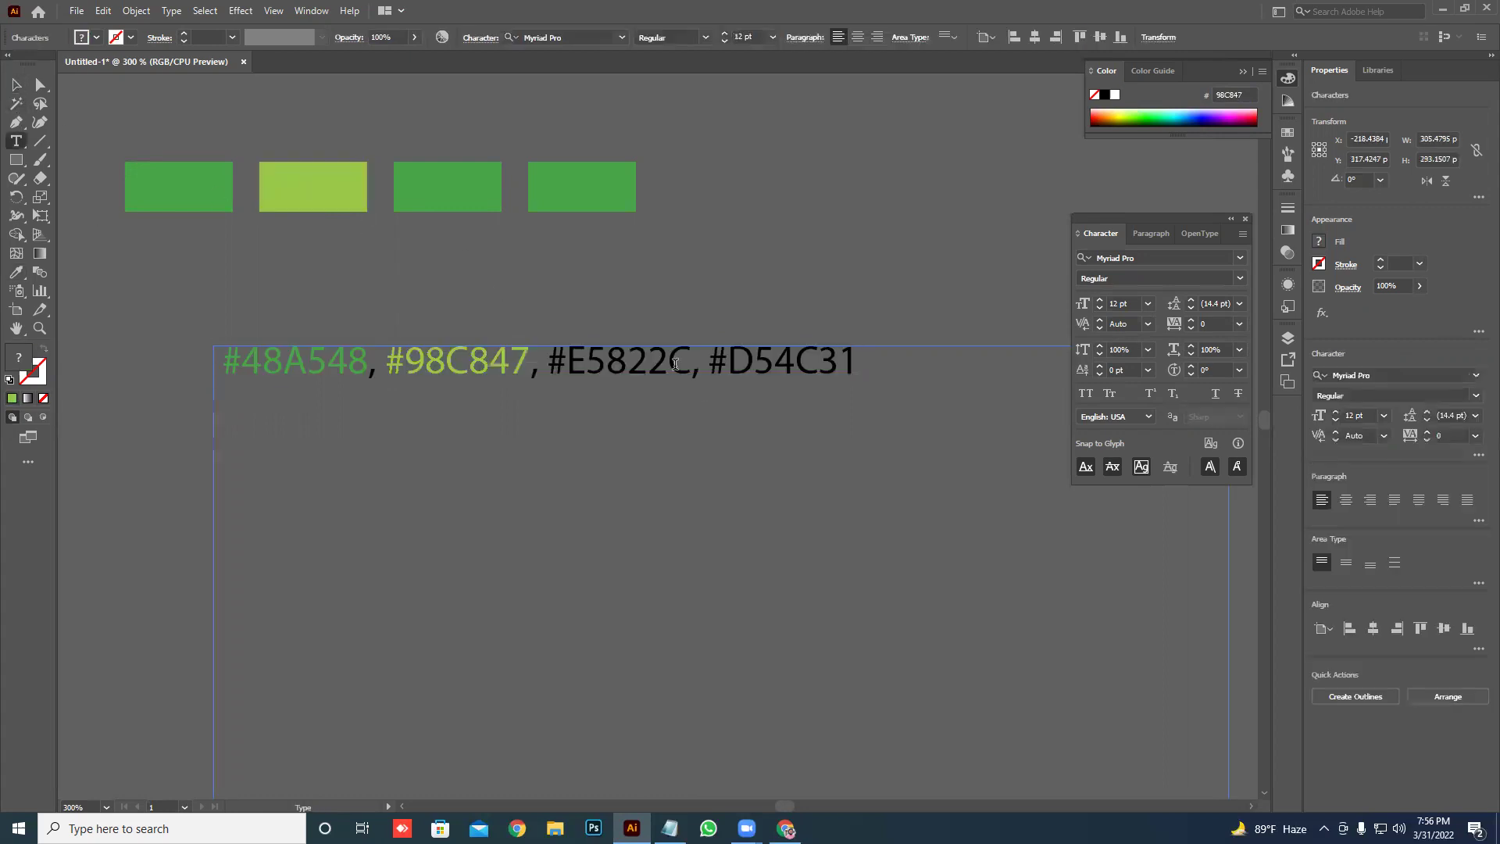
{"action": "left_click_drag", "start_coordinate": [693, 363], "coordinate": [566, 357]}
{"action": "left_click", "coordinate": [1248, 91]}
{"action": "type", "text": "E5822C"}
{"action": "key", "text": "Return"}
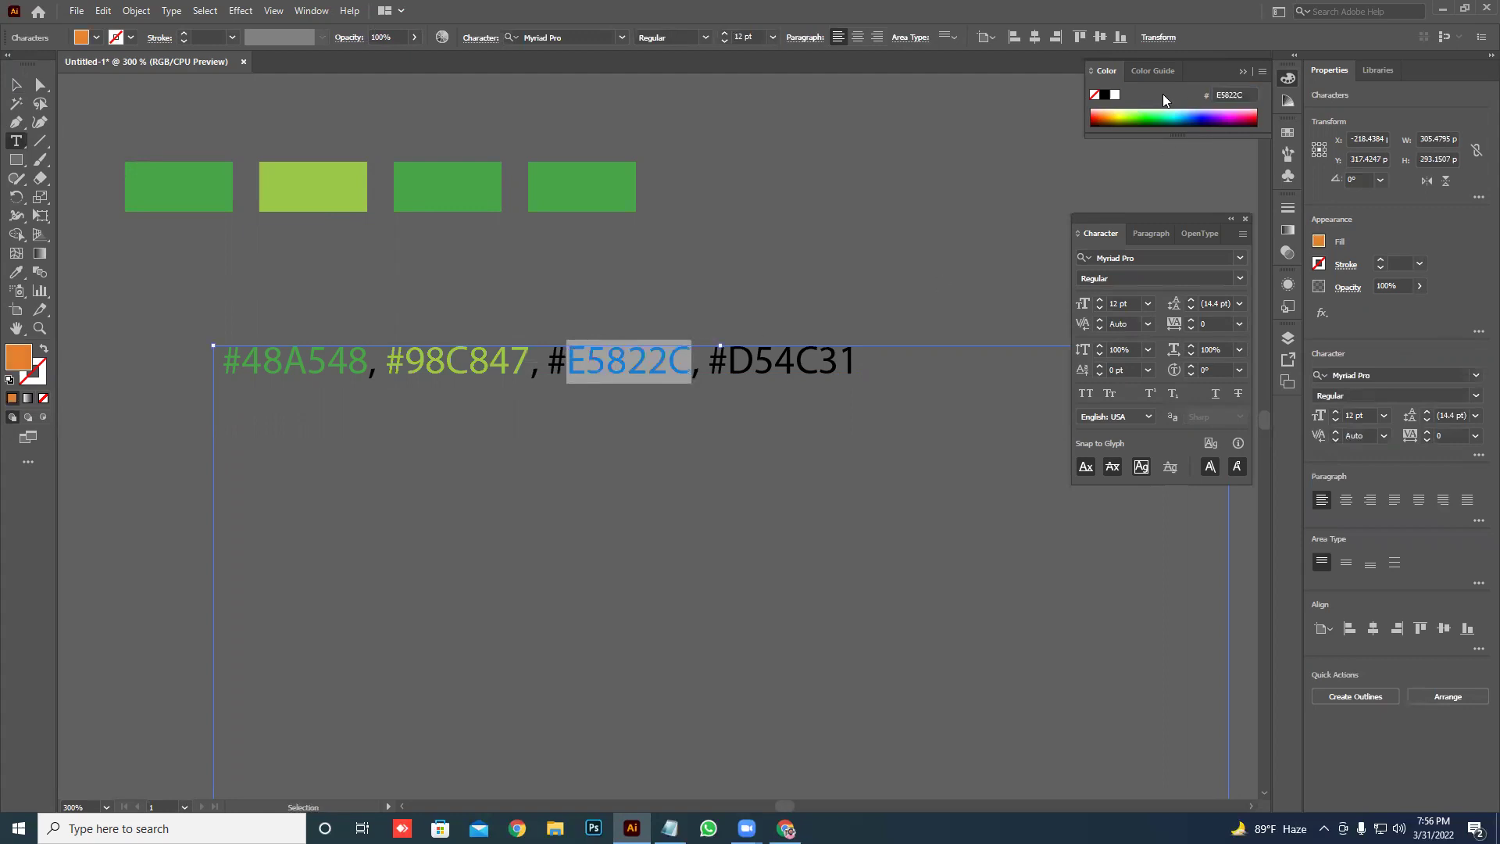
{"action": "left_click", "coordinate": [19, 84]}
{"action": "left_click", "coordinate": [408, 250]}
{"action": "left_click", "coordinate": [428, 201]}
{"action": "left_click", "coordinate": [17, 273]}
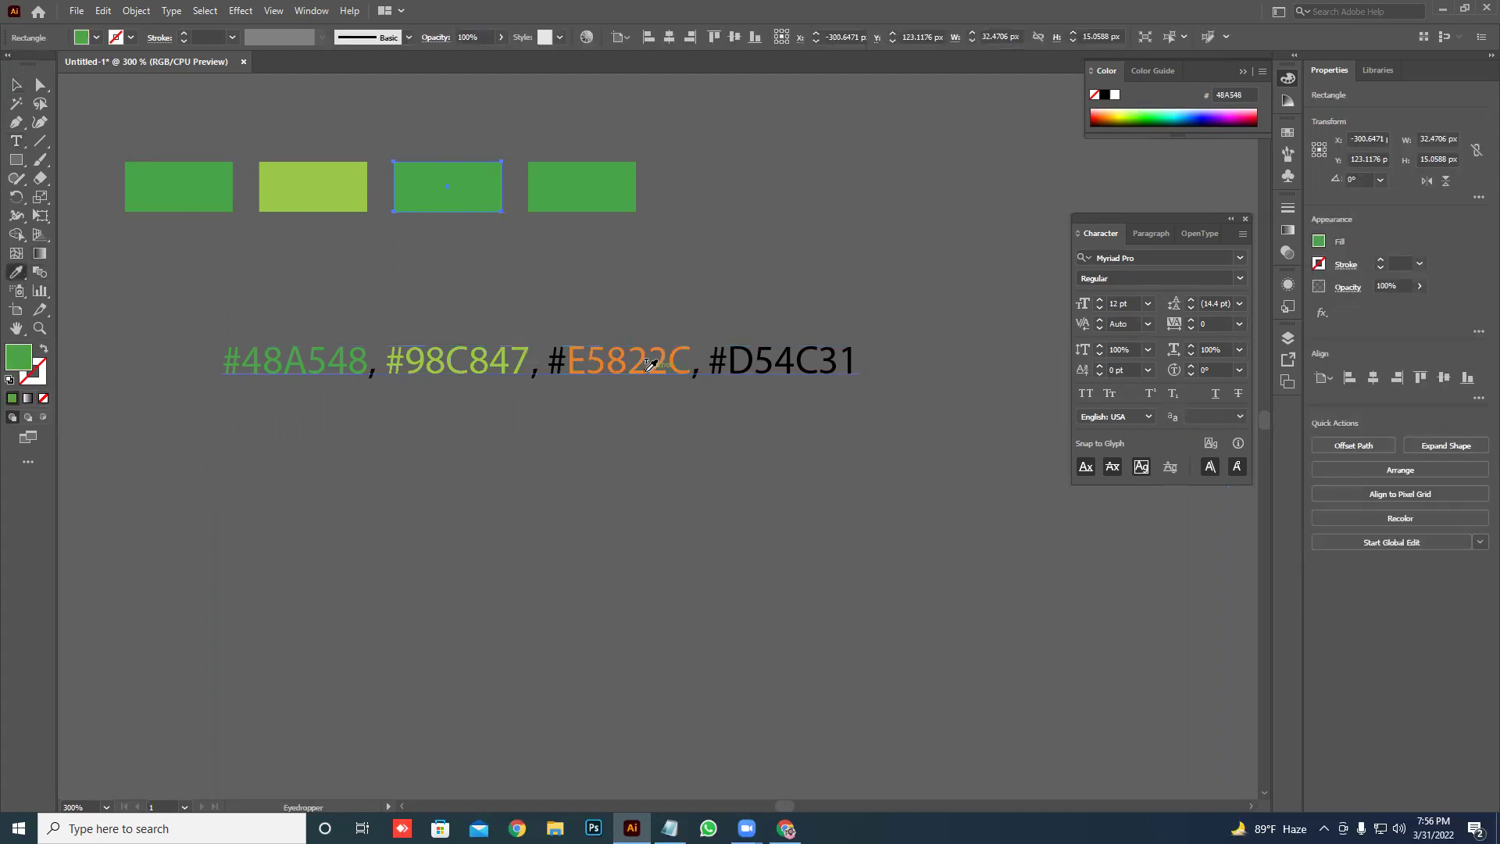
{"action": "left_click", "coordinate": [648, 363]}
- Colour the D54C31 code red, eyedrop it into the fourth rectangle, and select the hex text
{"action": "key", "text": "v"}
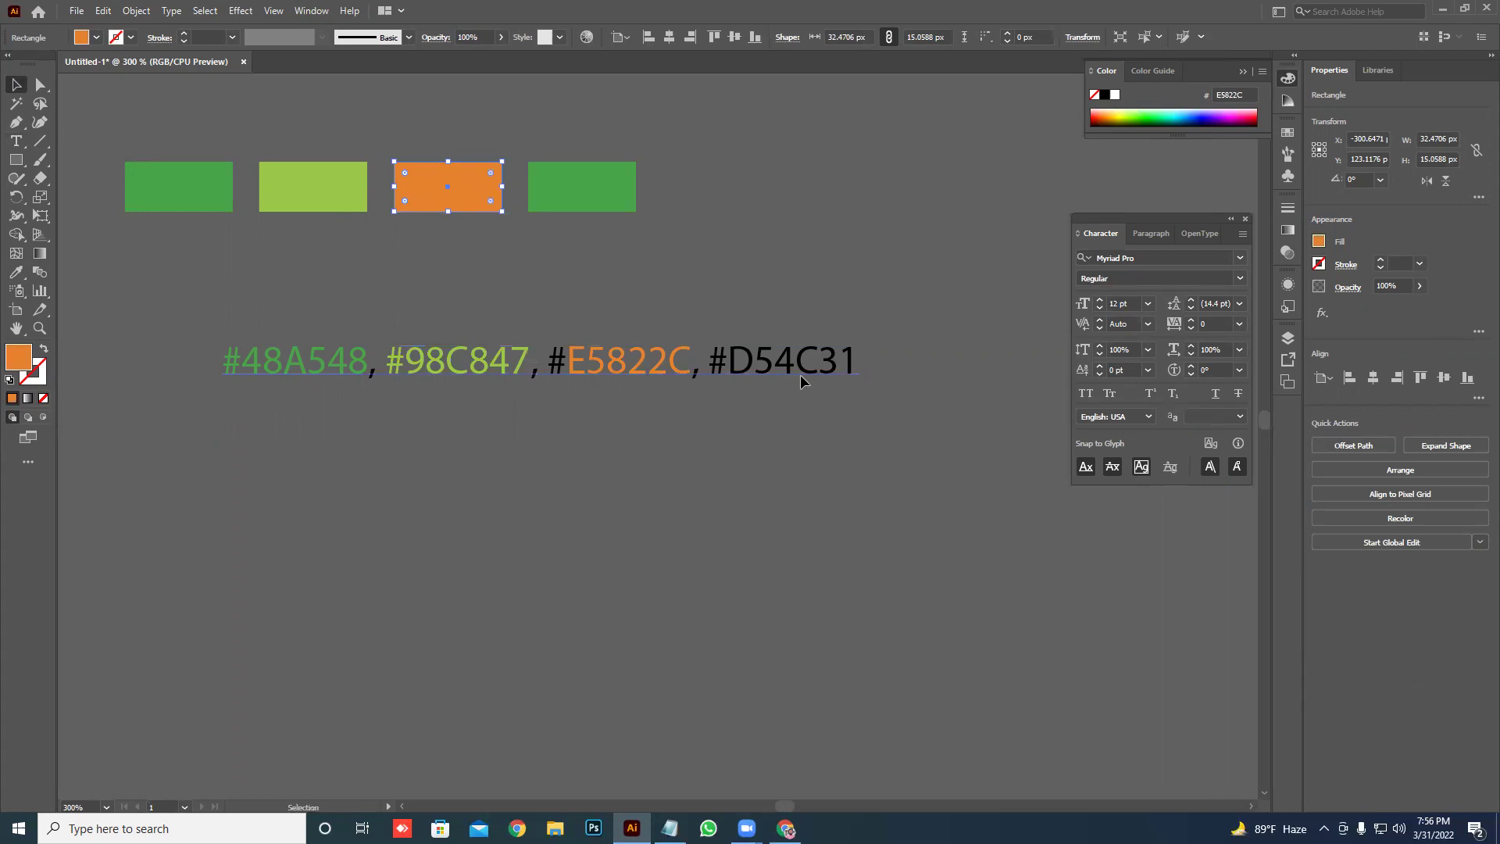
{"action": "left_click", "coordinate": [802, 368]}
{"action": "double_click", "coordinate": [729, 361]}
{"action": "key", "text": "shift+Right"}
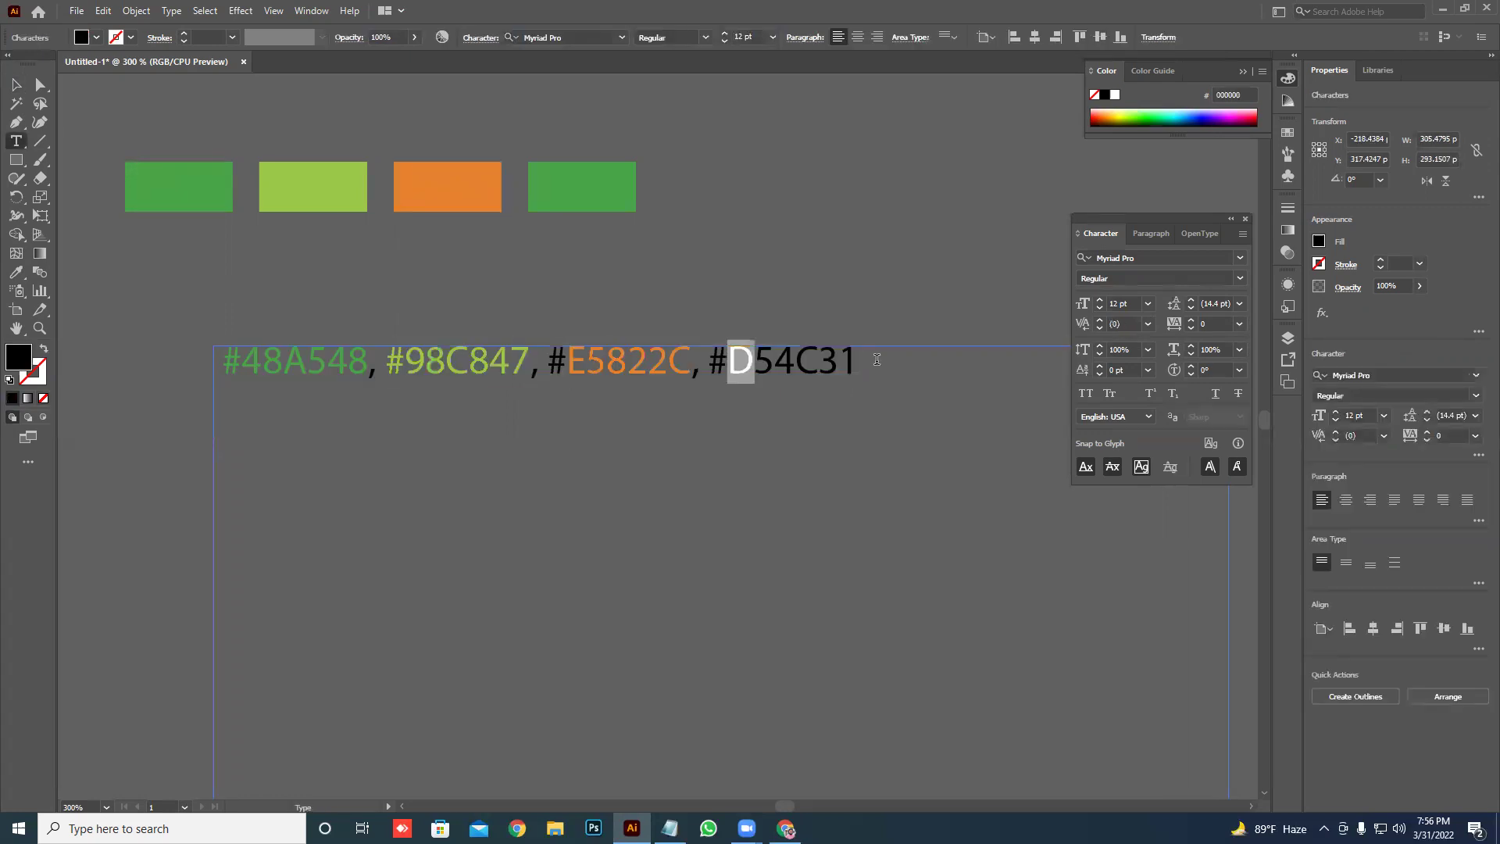
{"action": "left_click", "coordinate": [877, 359], "text": "shift"}
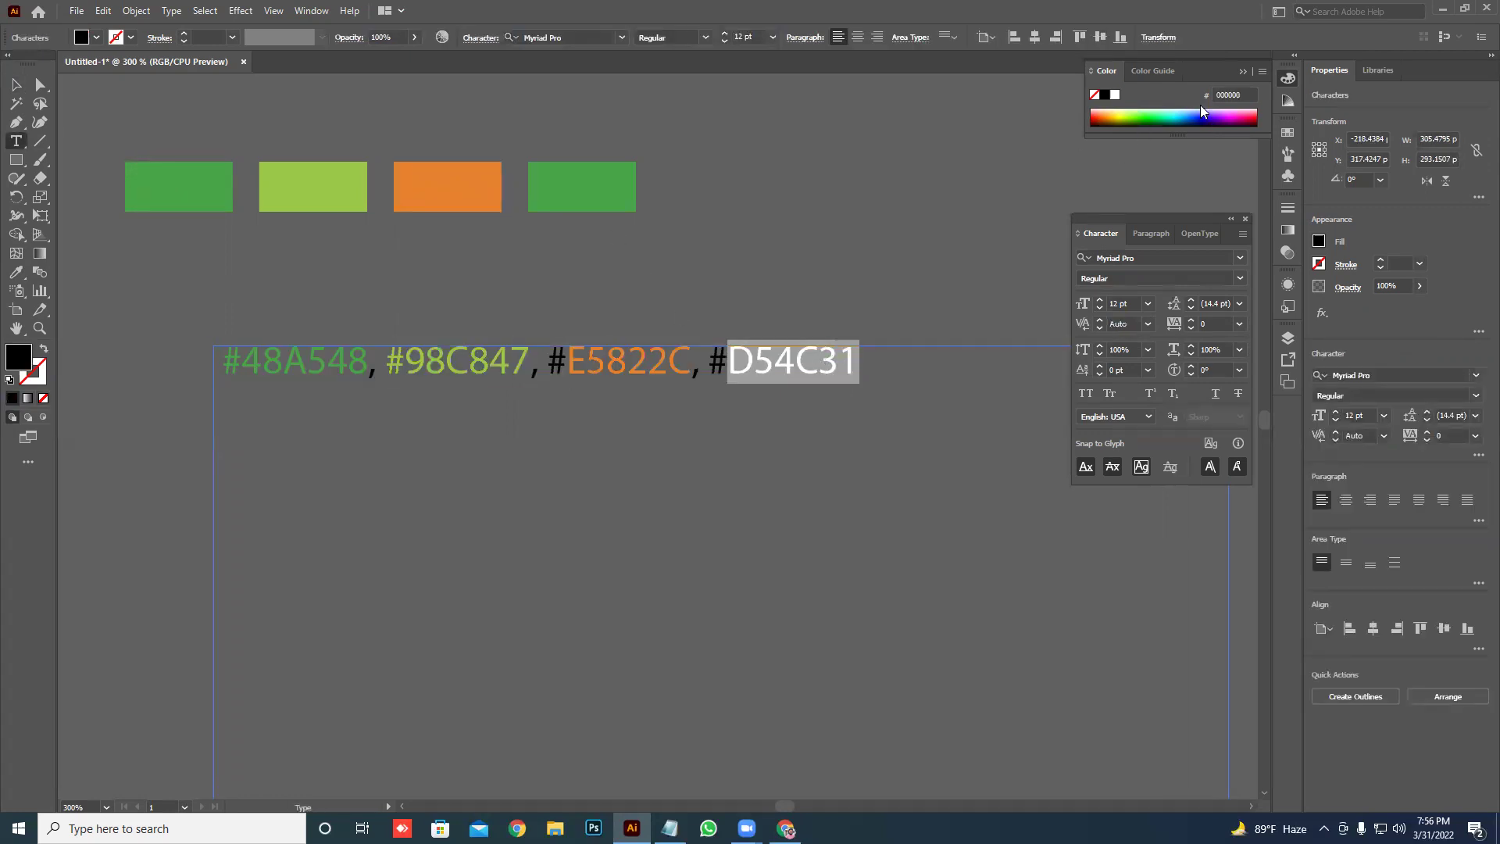
{"action": "left_click", "coordinate": [1224, 94]}
{"action": "key", "text": "Return"}
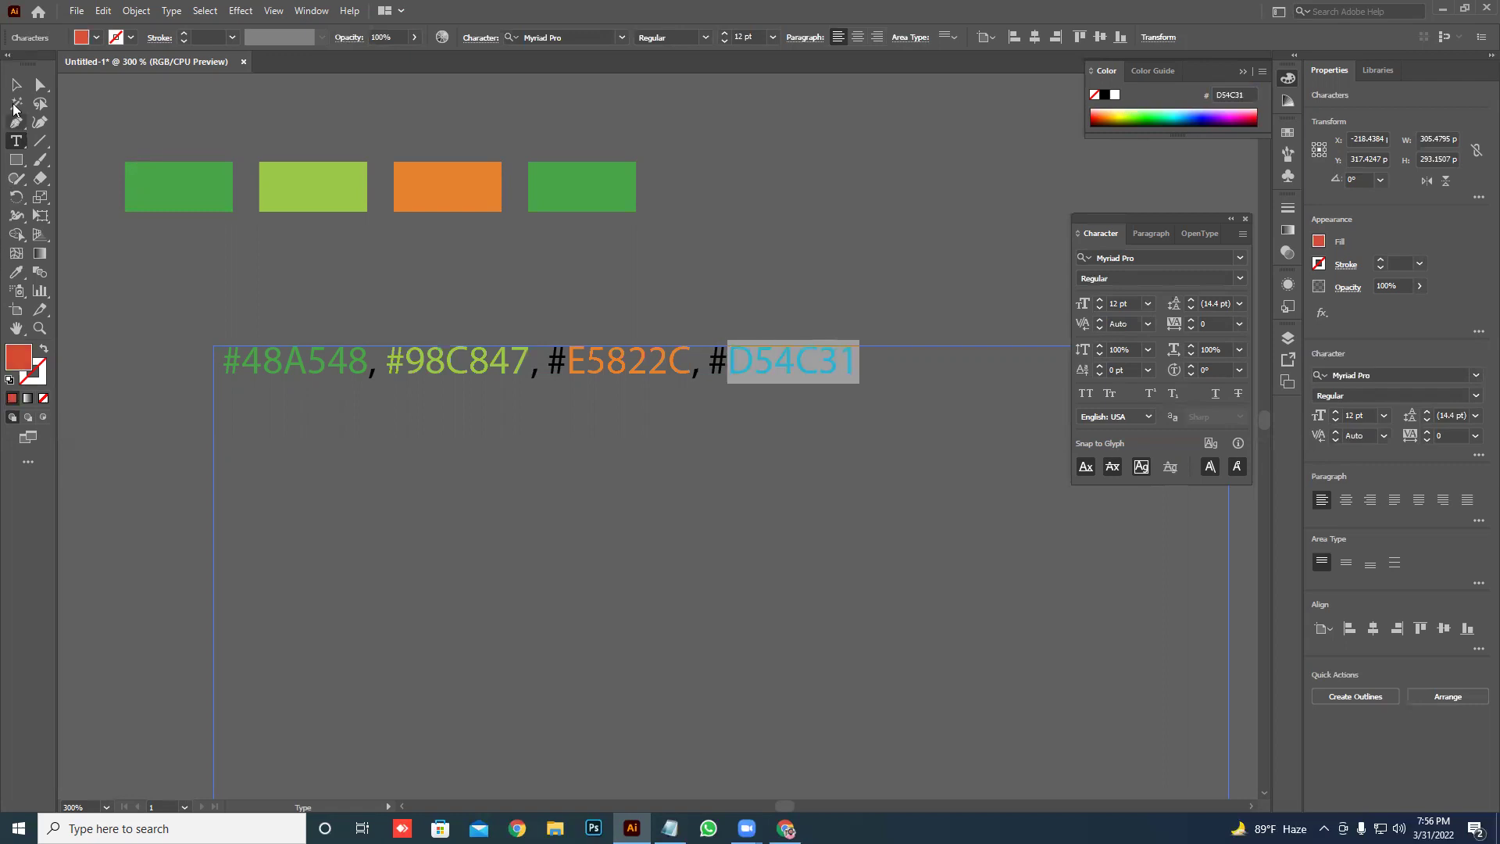
{"action": "key", "text": "Escape"}
{"action": "left_click", "coordinate": [596, 198]}
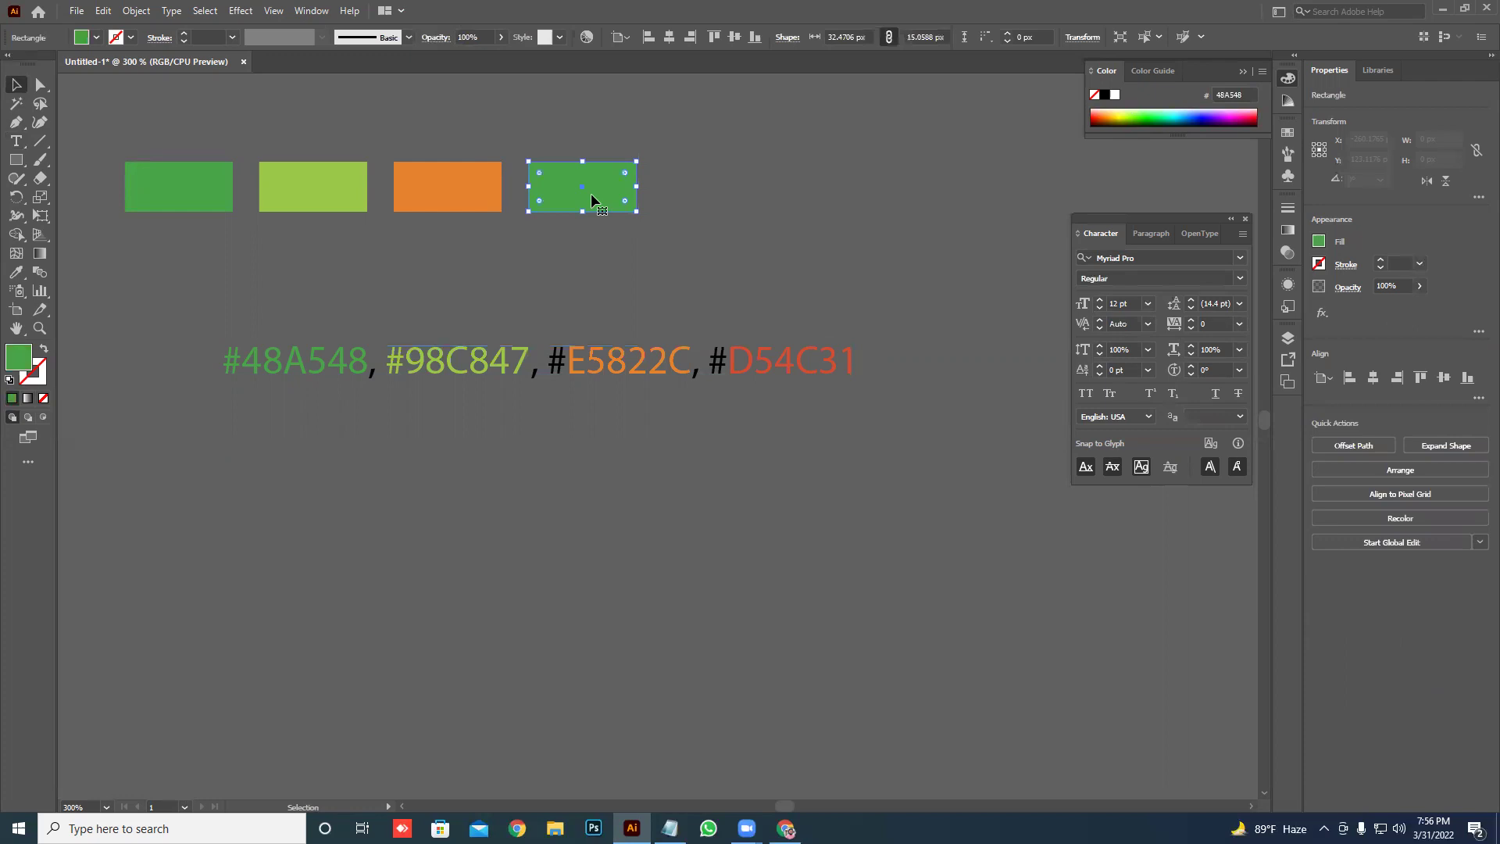
{"action": "key", "text": "i"}
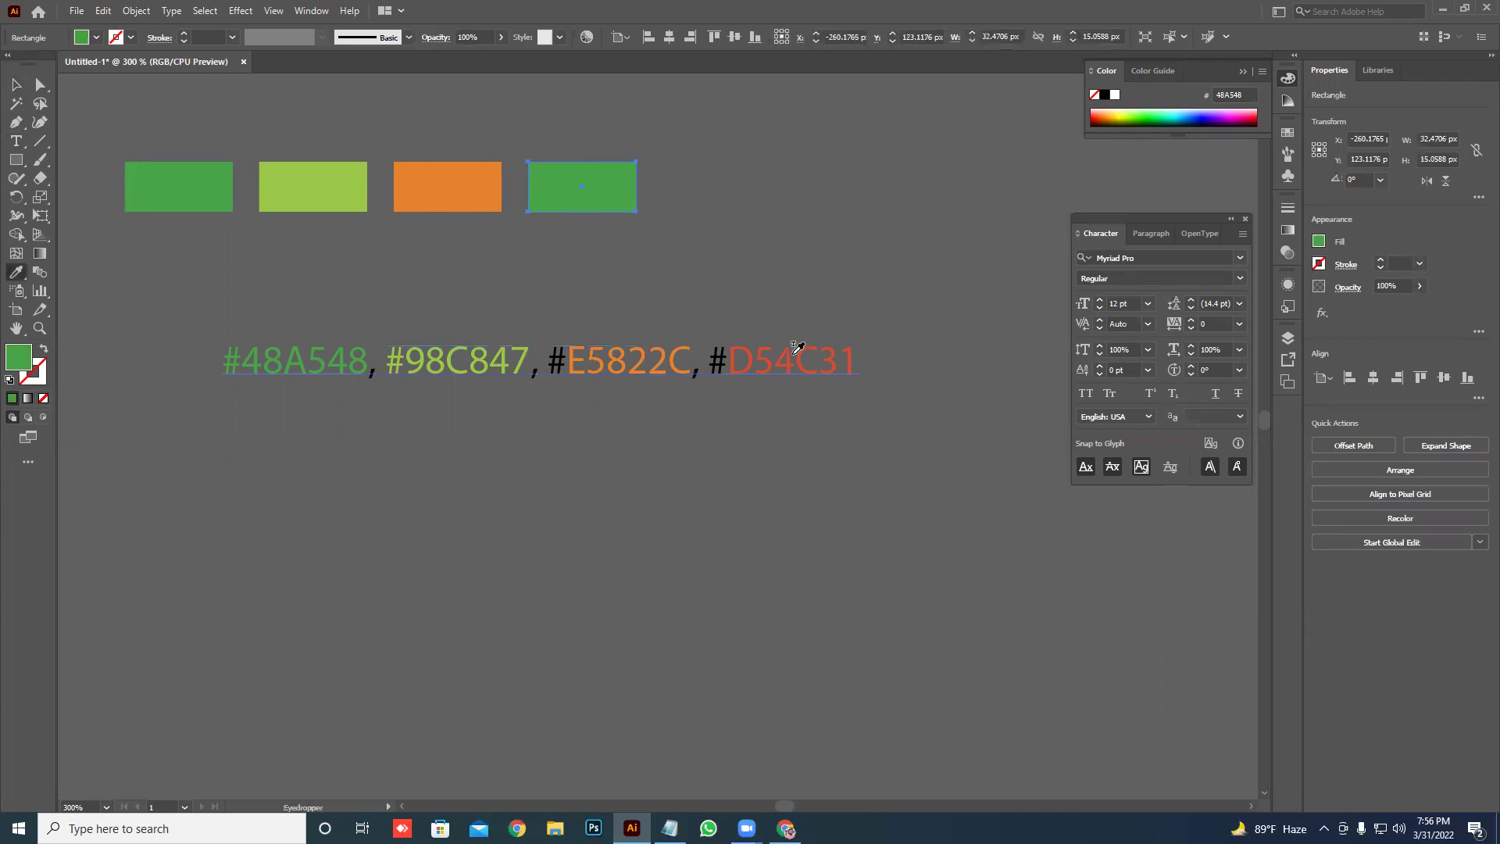
{"action": "left_click", "coordinate": [791, 355]}
{"action": "key", "text": "v"}
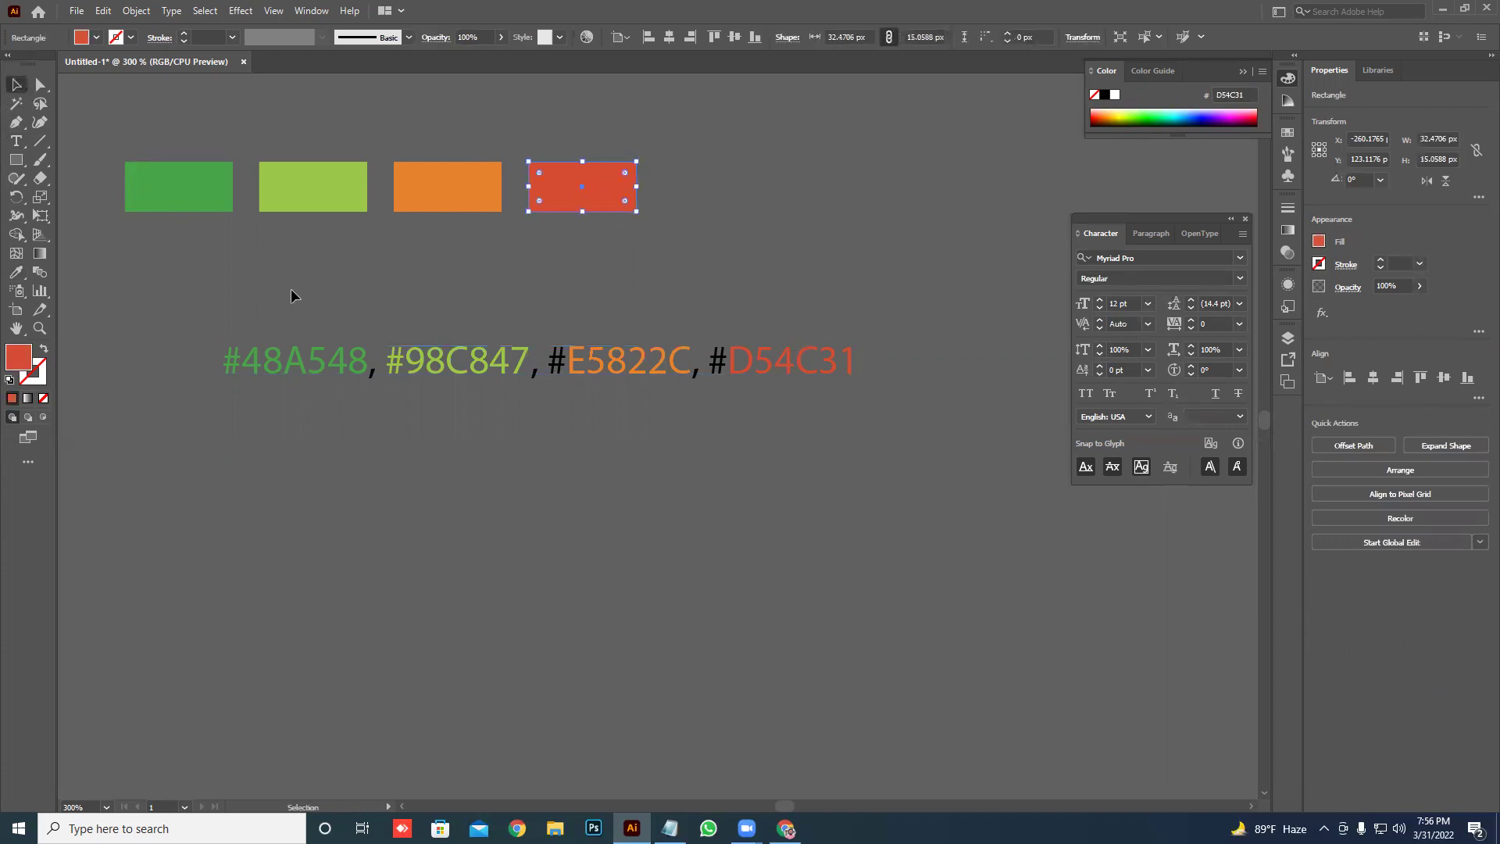
{"action": "left_click", "coordinate": [361, 361]}
- Delete the hex-code text and stack the light-green, orange and red swatches below the green one
{"action": "key", "text": "Delete"}
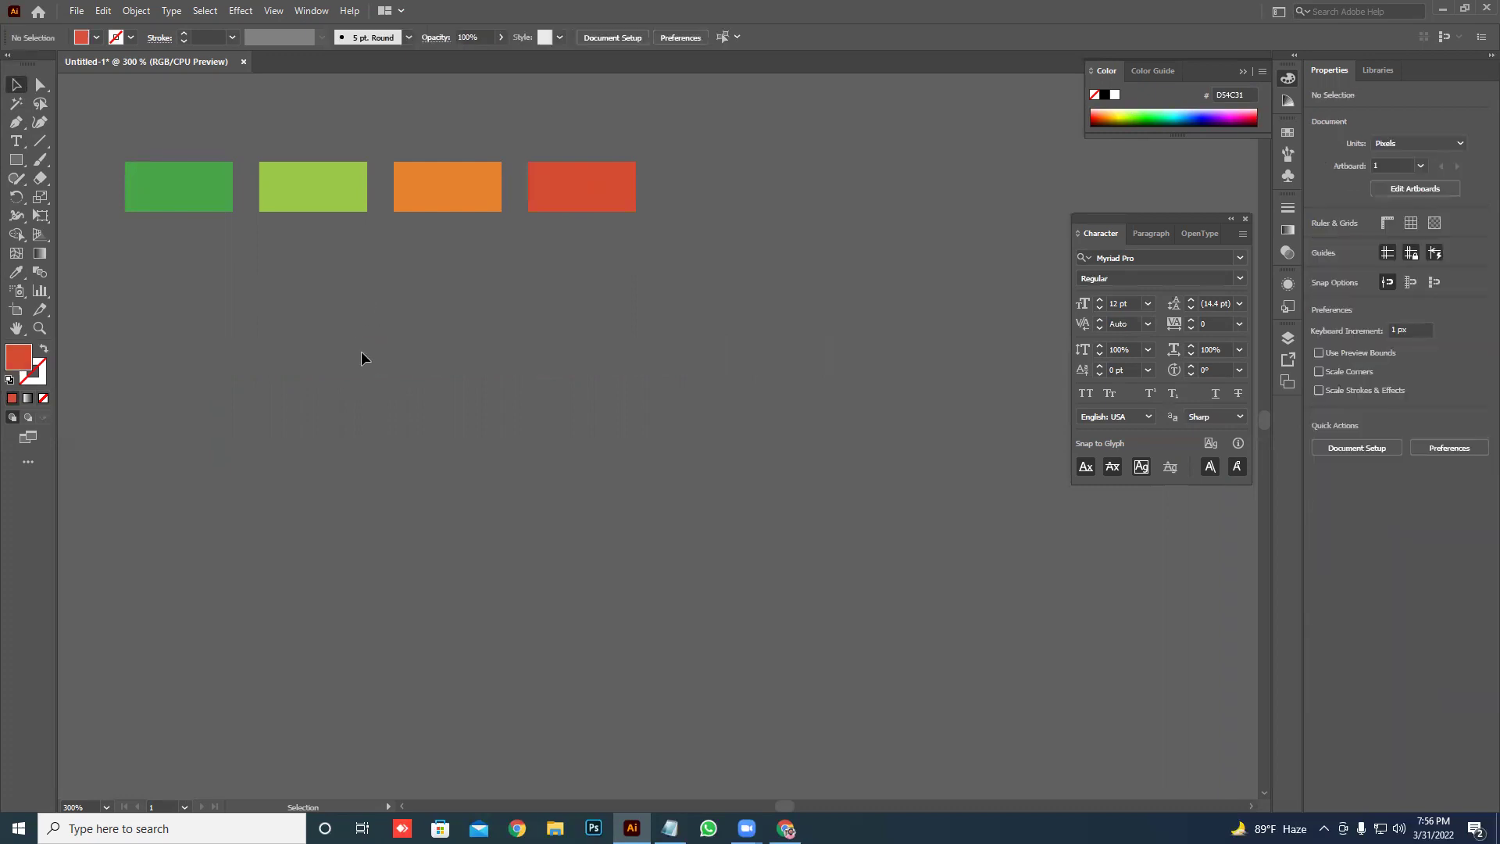
{"action": "scroll", "coordinate": [421, 432], "scroll_direction": "down", "scroll_amount": 3}
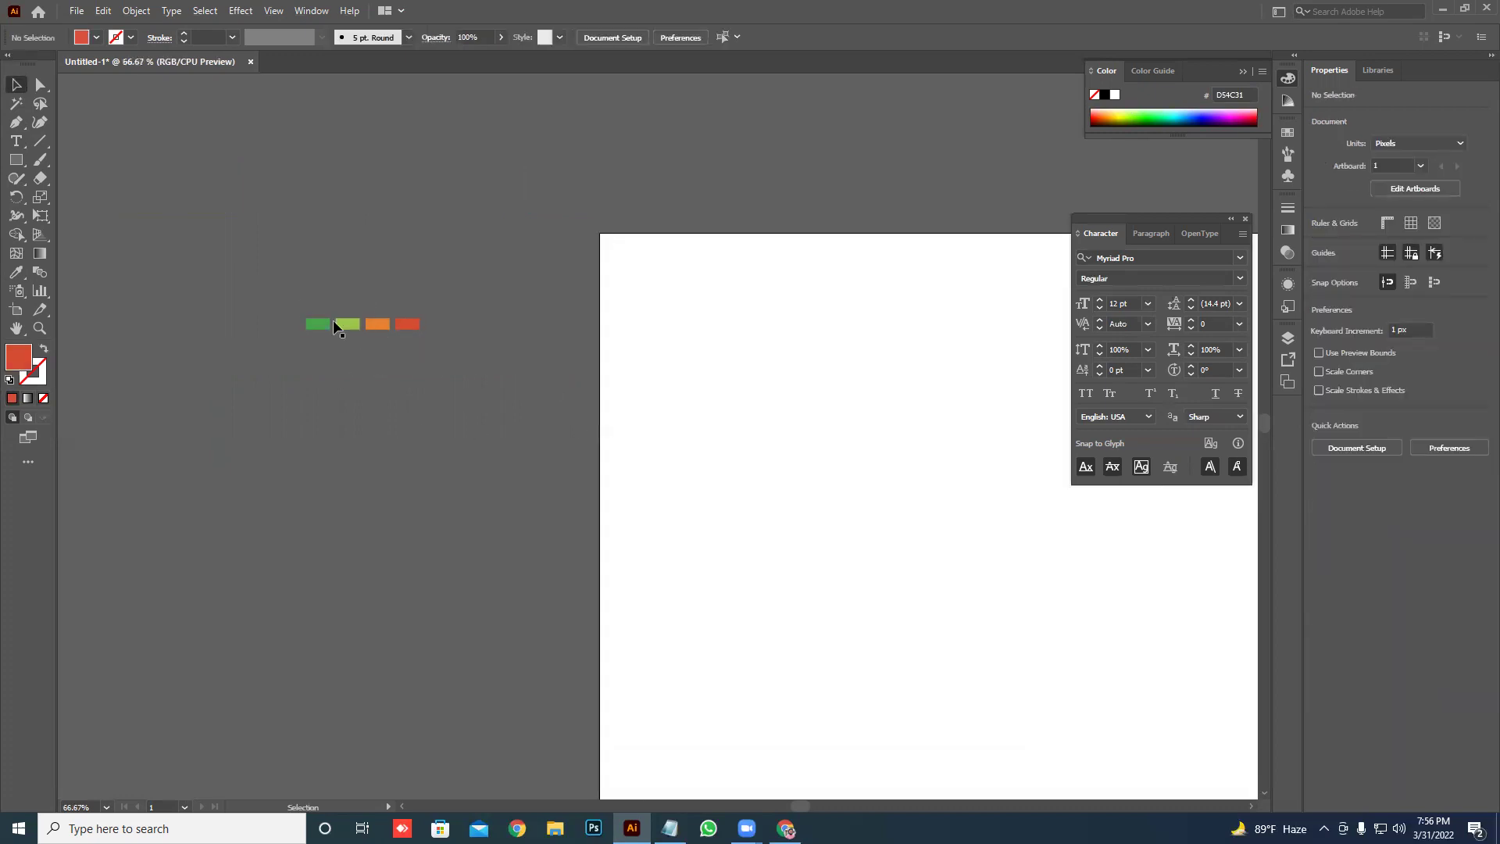
{"action": "left_click_drag", "start_coordinate": [396, 389], "coordinate": [332, 433]}
{"action": "left_click_drag", "start_coordinate": [435, 434], "coordinate": [351, 469]}
{"action": "mouse_move", "coordinate": [563, 384]}
{"action": "left_mouse_down"}
{"action": "mouse_move", "coordinate": [362, 515]}
{"action": "mouse_move", "coordinate": [361, 498]}
{"action": "left_mouse_up"}
- Move all four swatches beside the artboard and stretch them taller
{"action": "key", "text": "ctrl+a"}
{"action": "left_click_drag", "start_coordinate": [351, 395], "coordinate": [880, 307]}
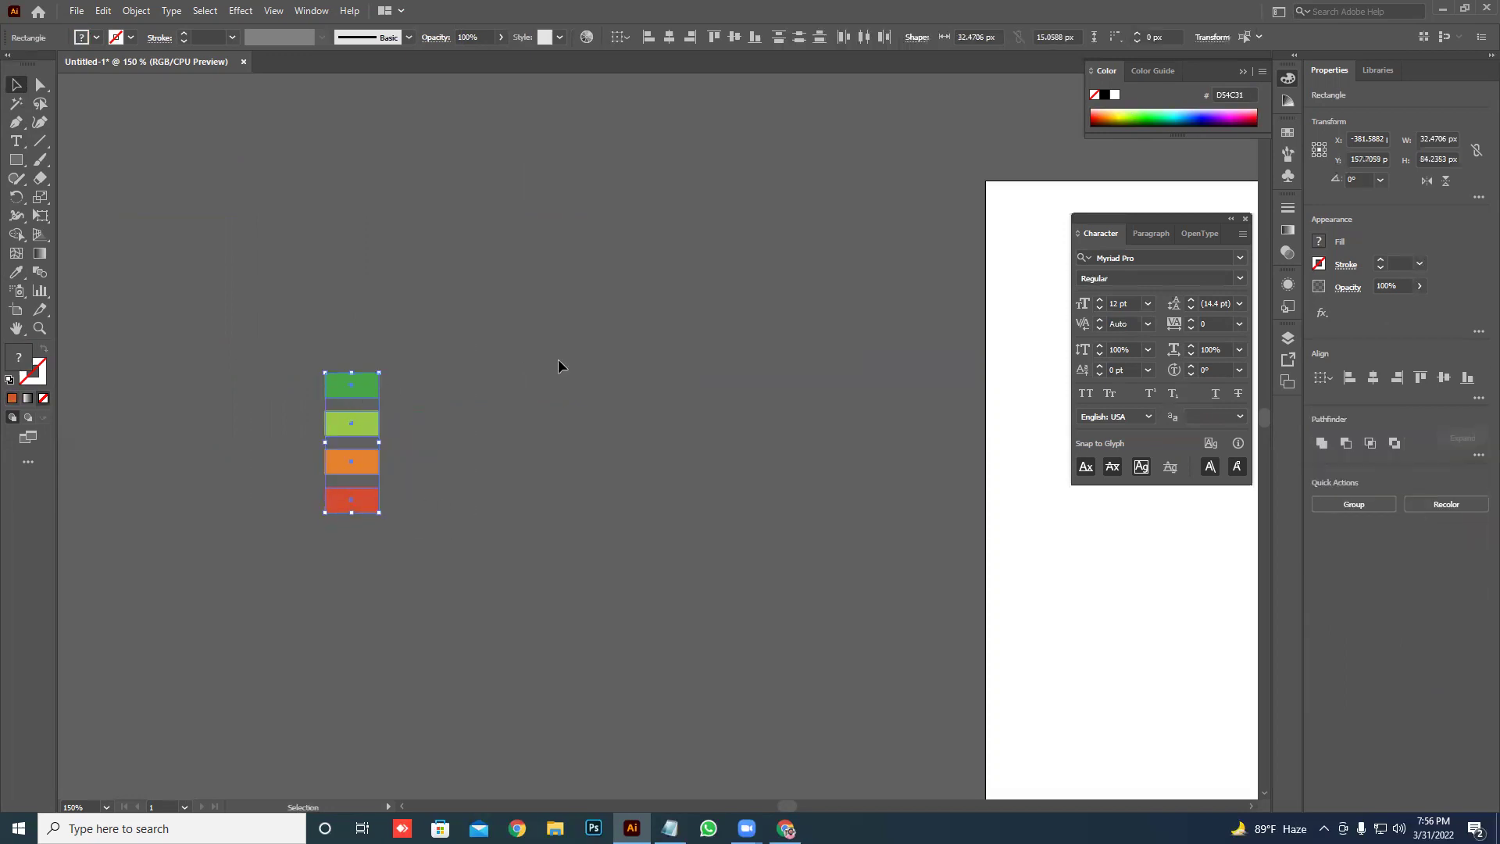
{"action": "mouse_move", "coordinate": [466, 375]}
{"action": "left_mouse_down"}
{"action": "mouse_move", "coordinate": [534, 418]}
{"action": "mouse_move", "coordinate": [580, 415]}
{"action": "left_mouse_up"}
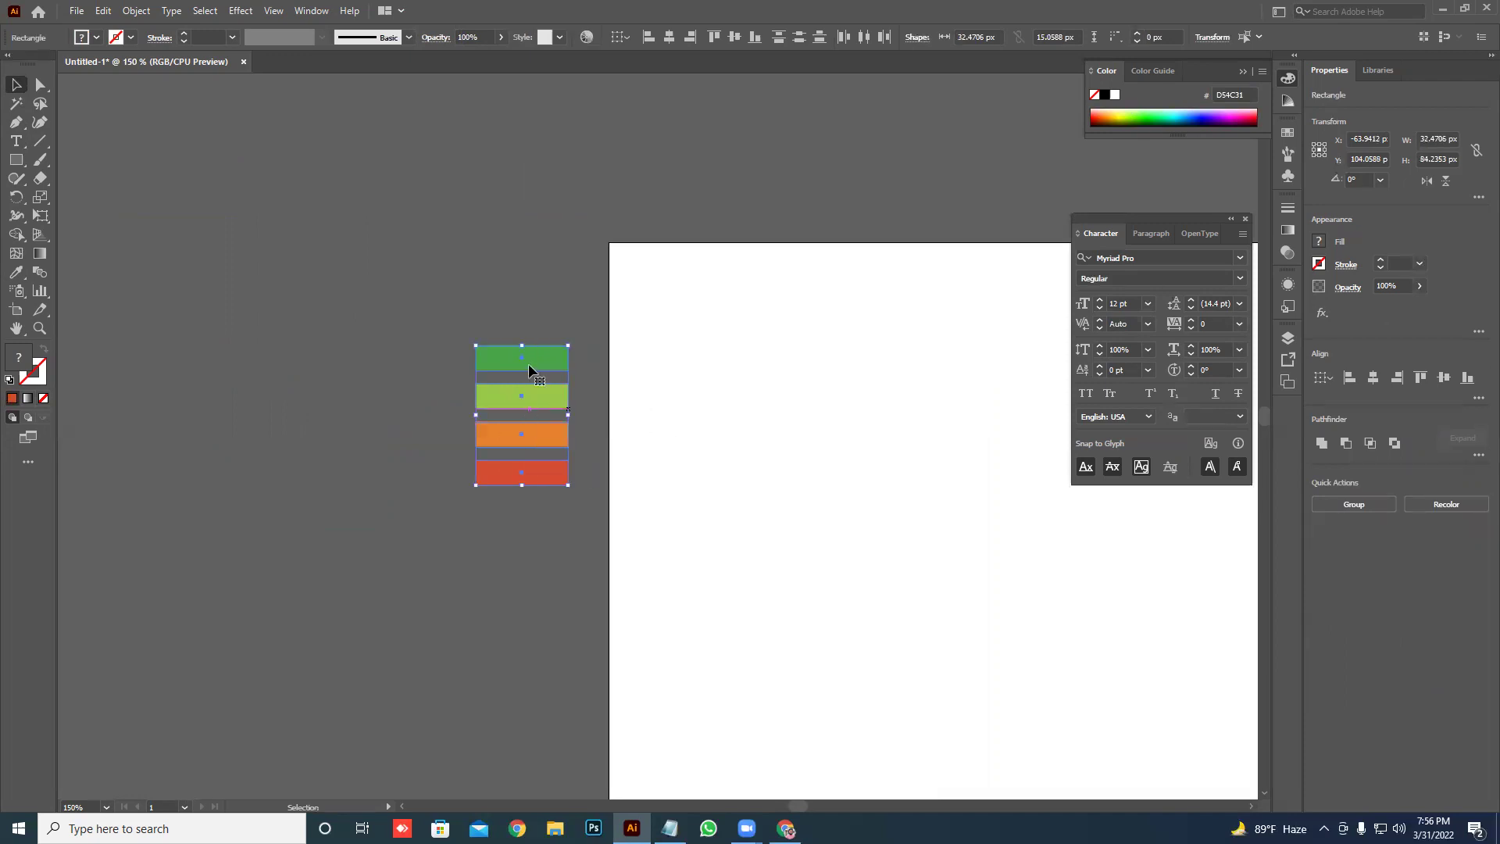
{"action": "mouse_move", "coordinate": [526, 345]}
{"action": "left_mouse_down"}
{"action": "mouse_move", "coordinate": [526, 295]}
{"action": "mouse_move", "coordinate": [575, 502]}
{"action": "left_mouse_up"}
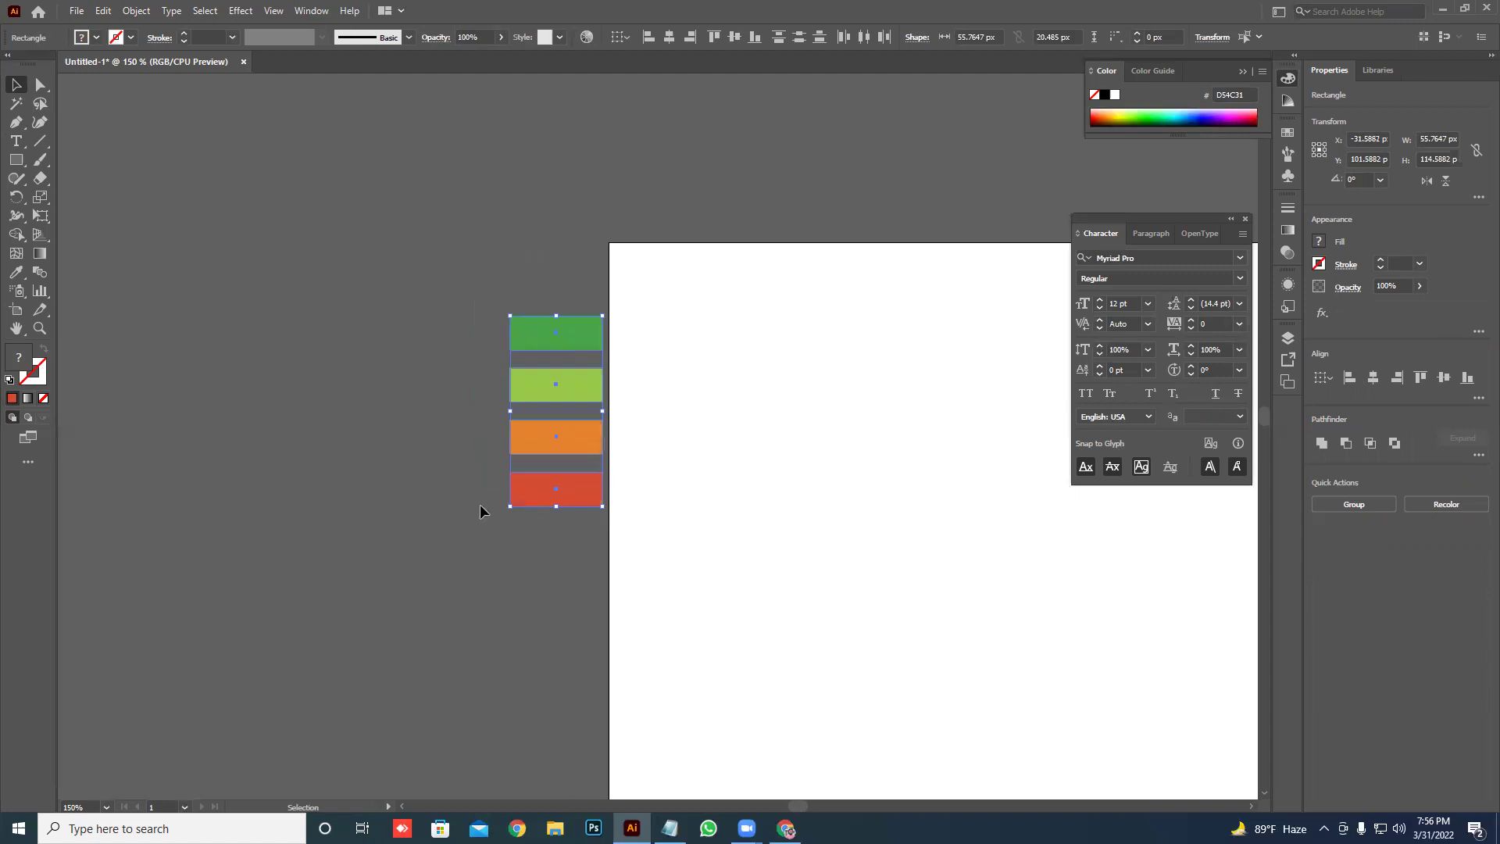
{"action": "left_click", "coordinate": [575, 576]}
{"action": "key", "text": "ctrl+minus"}
{"action": "left_click_drag", "start_coordinate": [615, 592], "coordinate": [510, 540]}
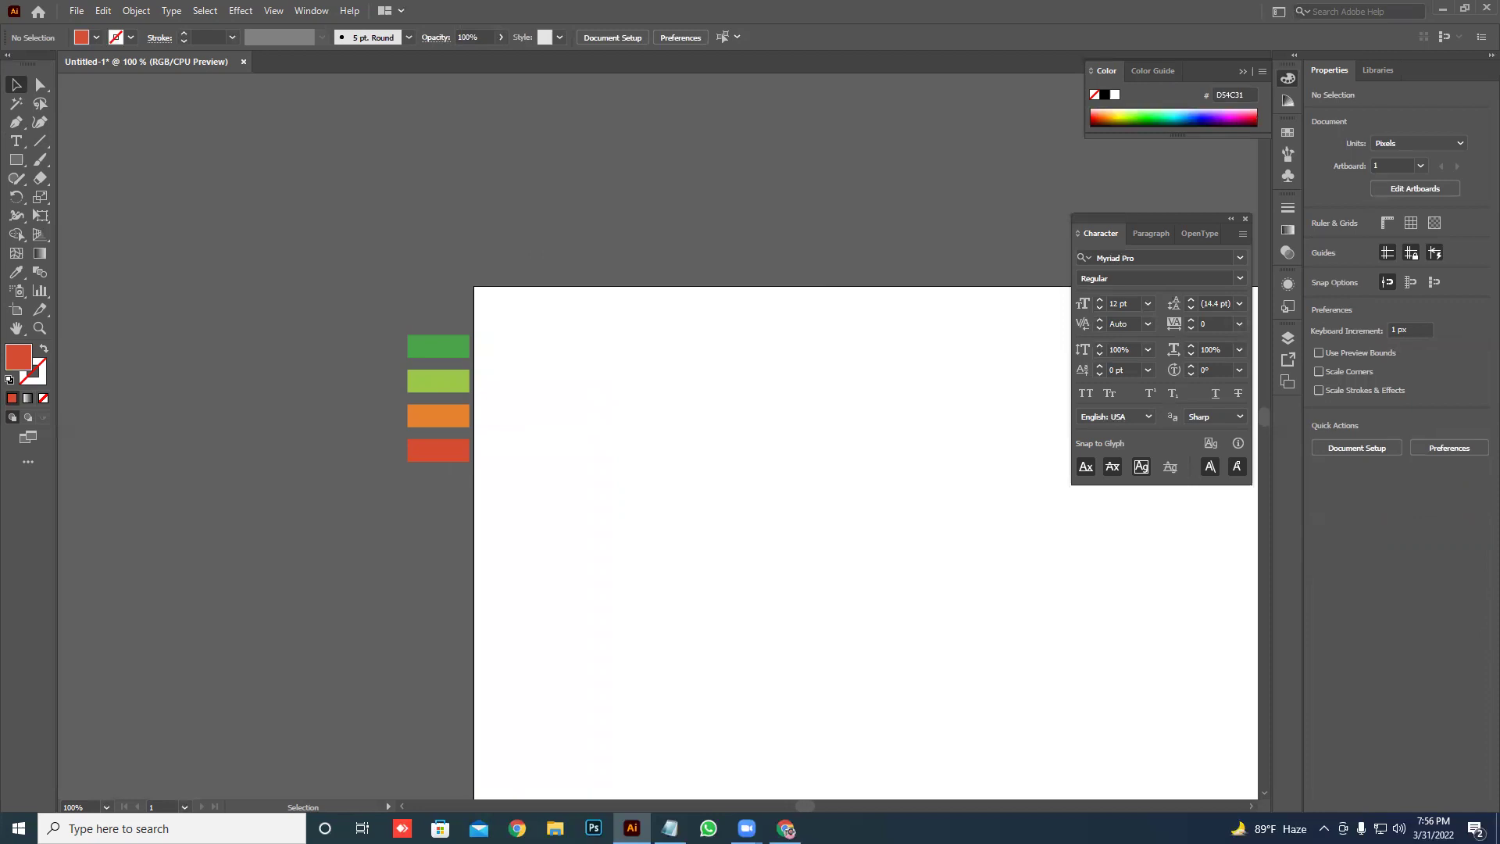
- Read the Freelancer Design a Logo brief, highlighting 'moving' and 'people helping'
{"action": "mouse_move", "coordinate": [785, 829]}
{"action": "left_click", "coordinate": [770, 793]}
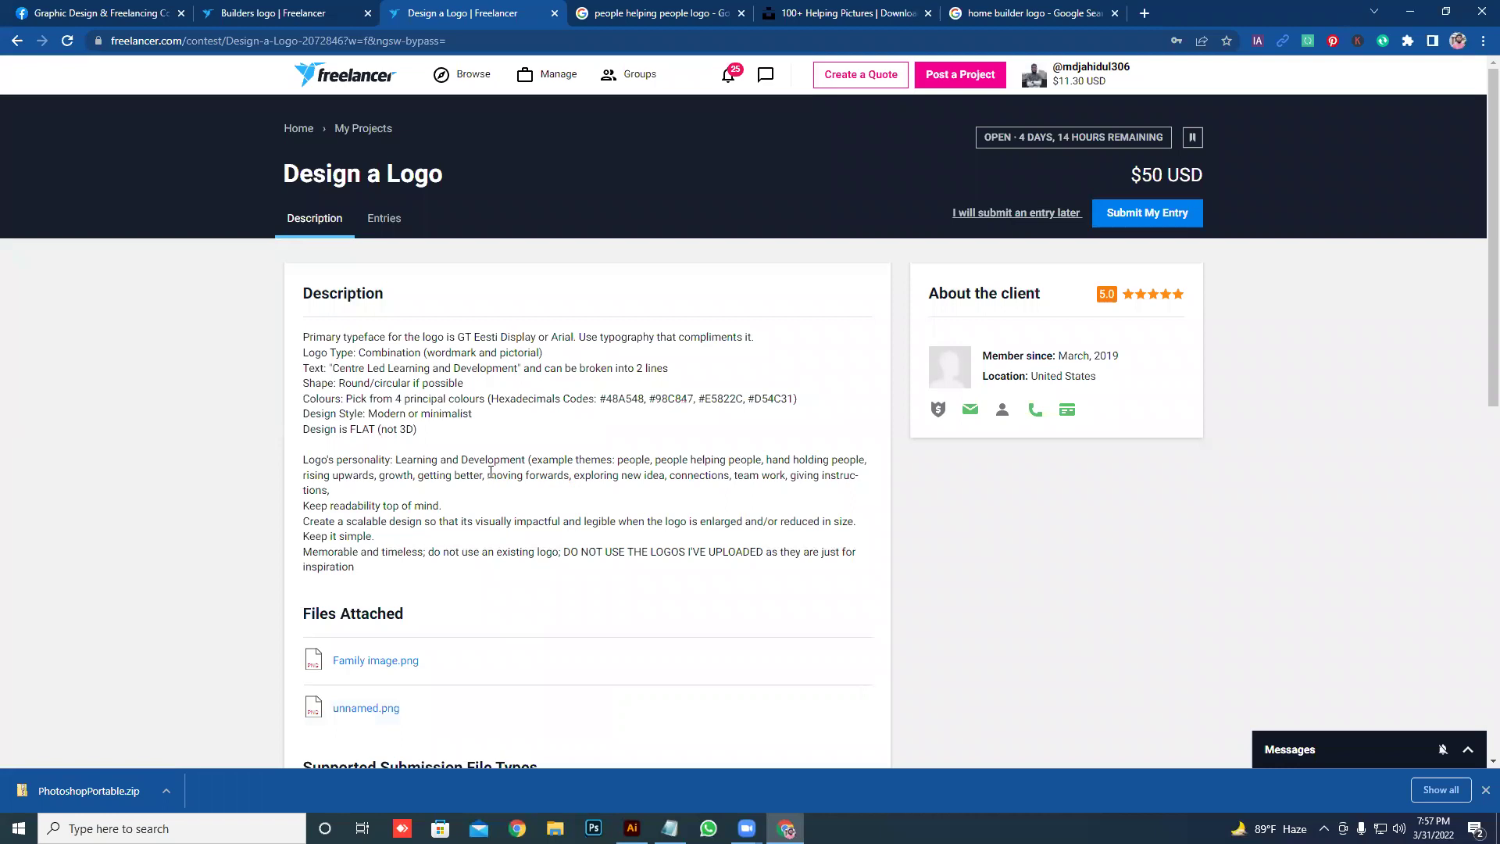
{"action": "double_click", "coordinate": [501, 476]}
{"action": "left_click", "coordinate": [395, 478]}
{"action": "left_click", "coordinate": [657, 459]}
{"action": "left_click", "coordinate": [750, 460]}
{"action": "mouse_move", "coordinate": [653, 460]}
{"action": "left_mouse_down"}
{"action": "mouse_move", "coordinate": [720, 459]}
{"action": "mouse_move", "coordinate": [671, 460]}
{"action": "left_mouse_up"}
{"action": "left_click", "coordinate": [671, 460]}
- Scroll the Unsplash 'helping' results and open the reaching-hands photo in a new tab
{"action": "left_click", "coordinate": [764, 21]}
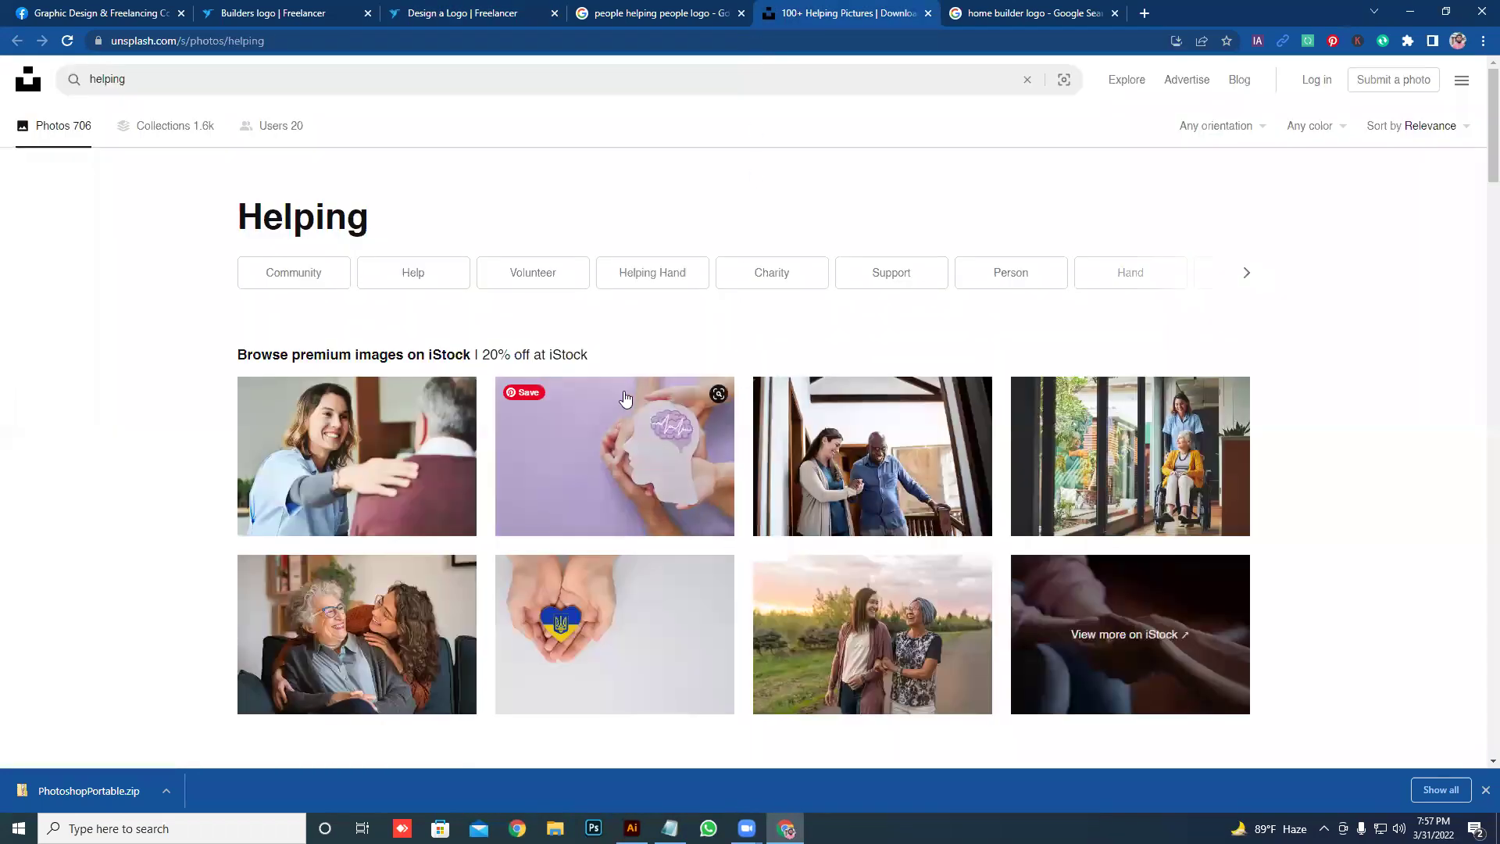
{"action": "scroll", "coordinate": [614, 391], "scroll_direction": "down", "scroll_amount": 3}
{"action": "scroll", "coordinate": [601, 387], "scroll_direction": "down", "scroll_amount": 4}
{"action": "scroll", "coordinate": [594, 391], "scroll_direction": "down", "scroll_amount": 3}
{"action": "scroll", "coordinate": [586, 394], "scroll_direction": "up", "scroll_amount": 3}
{"action": "mouse_move", "coordinate": [399, 364]}
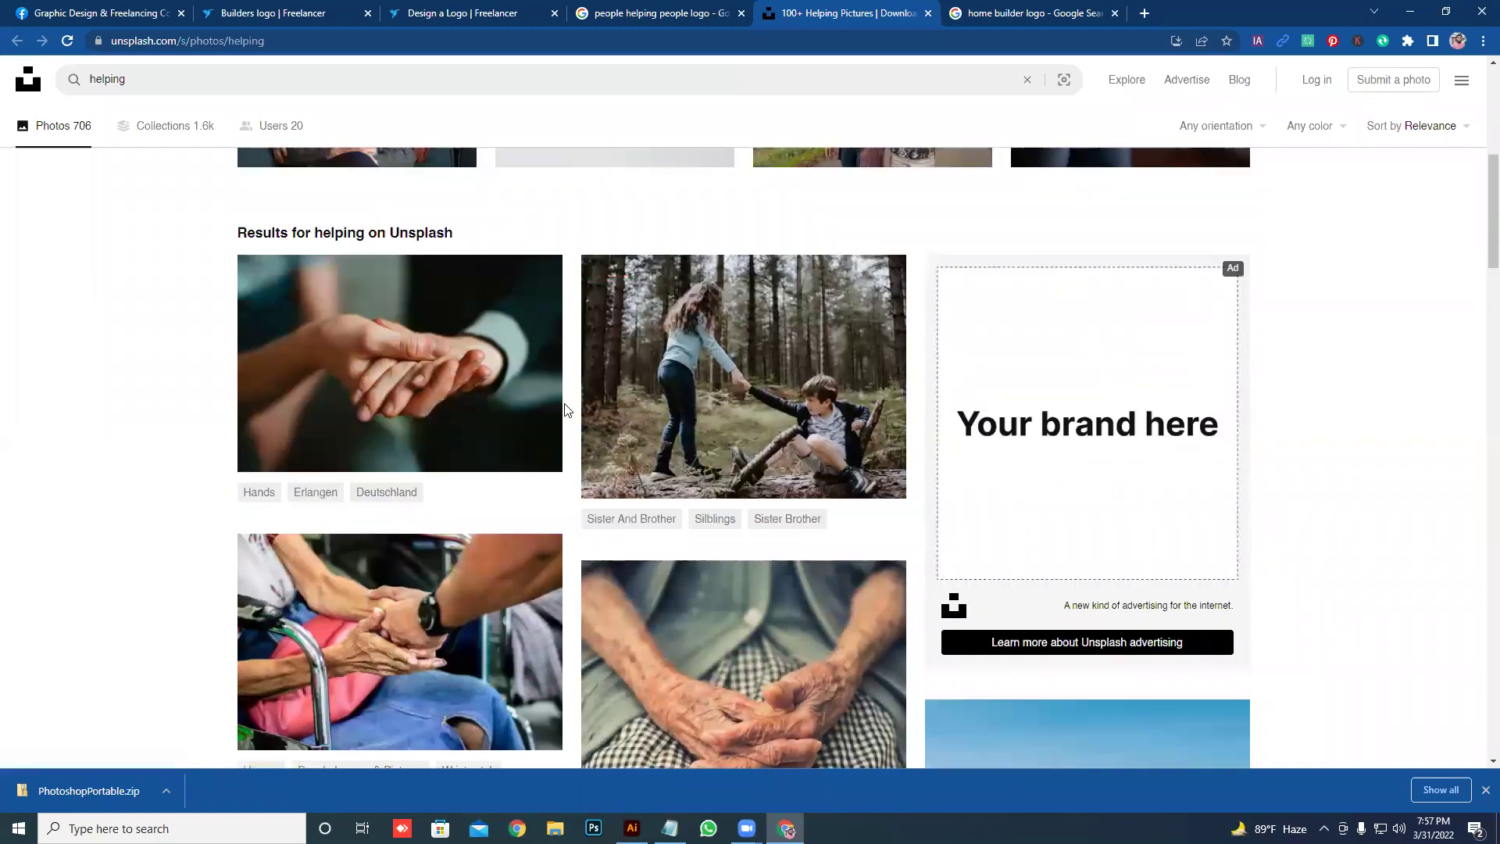
{"action": "scroll", "coordinate": [556, 415], "scroll_direction": "down", "scroll_amount": 4}
{"action": "scroll", "coordinate": [551, 414], "scroll_direction": "down", "scroll_amount": 4}
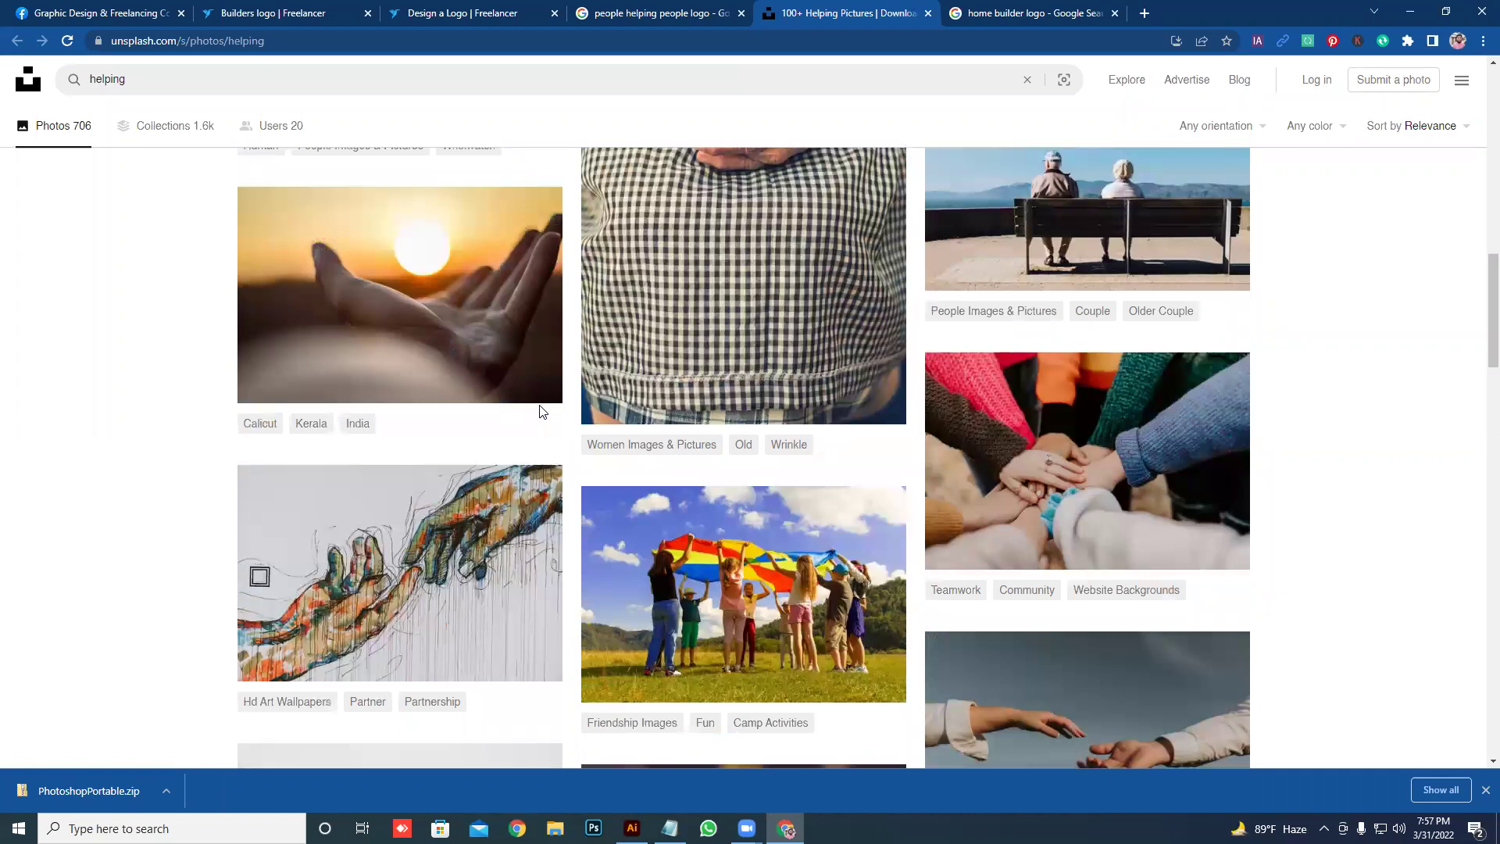
{"action": "scroll", "coordinate": [416, 390], "scroll_direction": "down", "scroll_amount": 4}
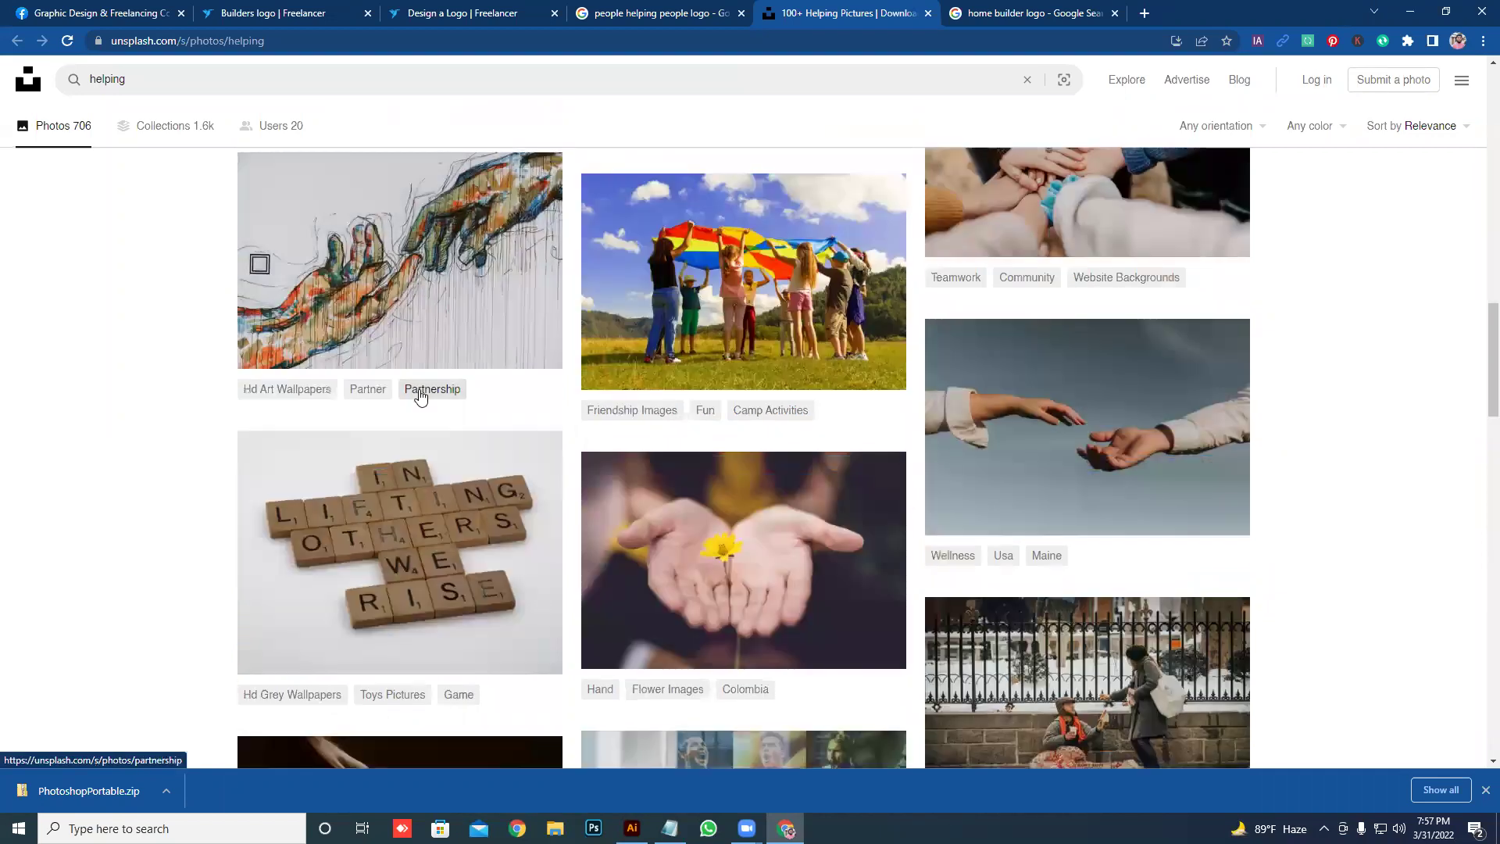
{"action": "scroll", "coordinate": [420, 397], "scroll_direction": "down", "scroll_amount": 1}
{"action": "right_click", "coordinate": [1071, 330]}
{"action": "left_click", "coordinate": [1094, 339]}
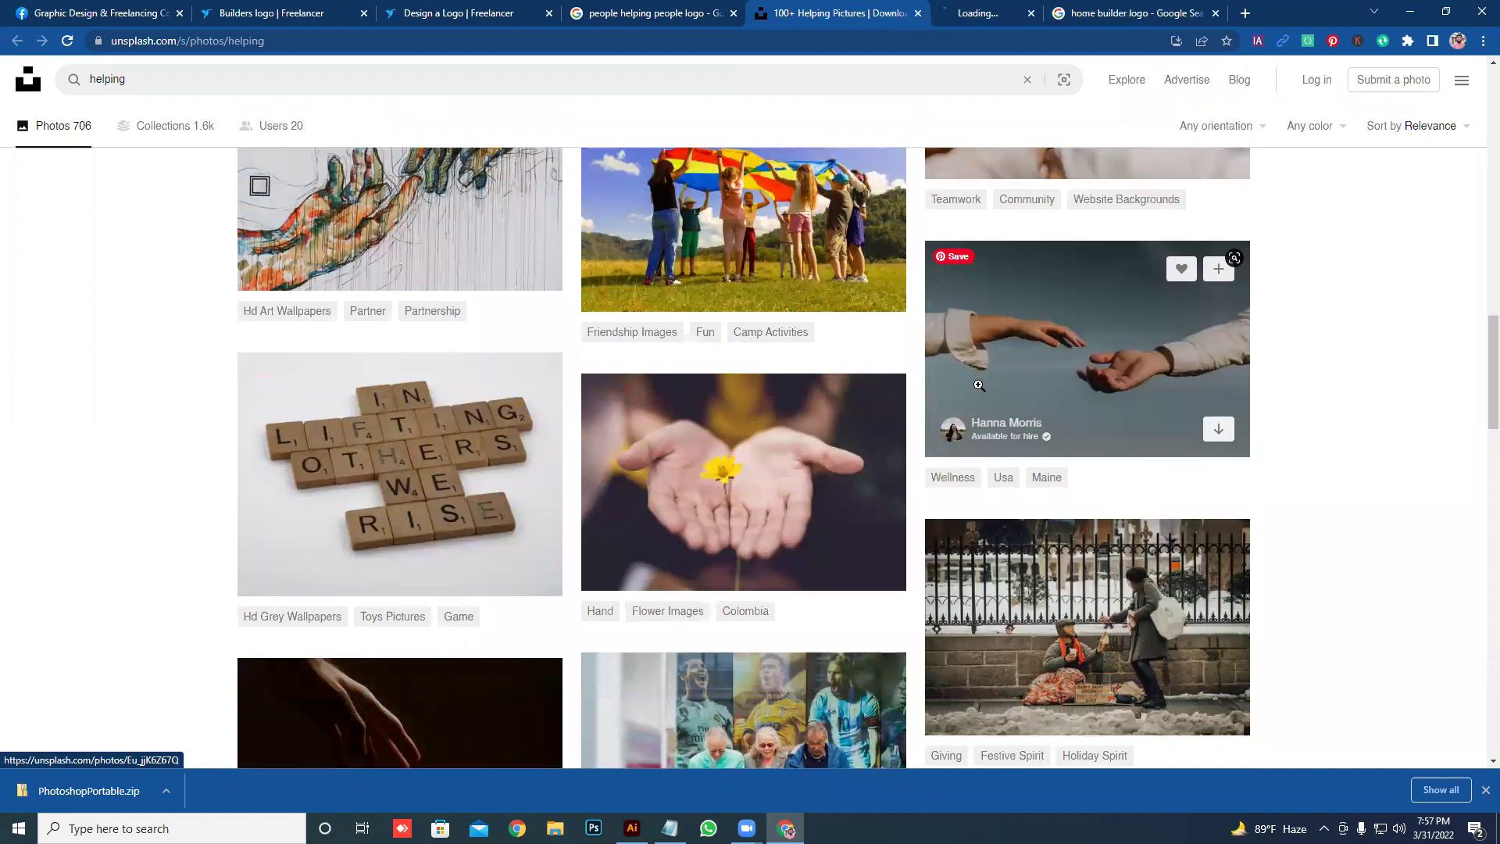
- Keep browsing the 'helping' results past fist-bump, 'Be the Change' and handshake photos
{"action": "scroll", "coordinate": [979, 386], "scroll_direction": "down", "scroll_amount": 4}
{"action": "scroll", "coordinate": [925, 409], "scroll_direction": "down", "scroll_amount": 2}
{"action": "scroll", "coordinate": [918, 408], "scroll_direction": "down", "scroll_amount": 1}
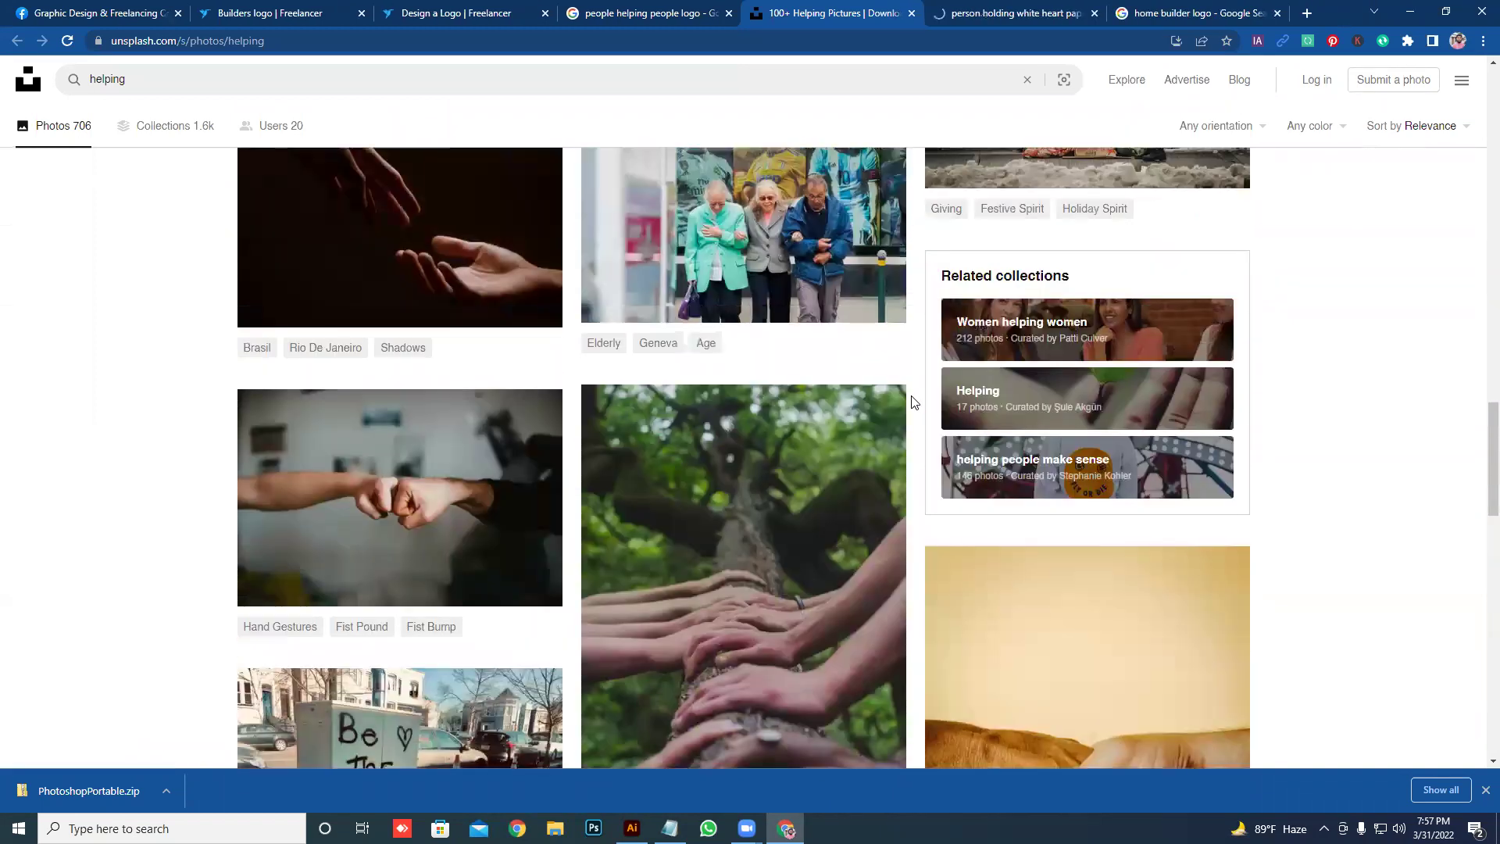
{"action": "scroll", "coordinate": [883, 391], "scroll_direction": "down", "scroll_amount": 4}
{"action": "scroll", "coordinate": [883, 390], "scroll_direction": "up", "scroll_amount": 3}
{"action": "scroll", "coordinate": [883, 391], "scroll_direction": "up", "scroll_amount": 2}
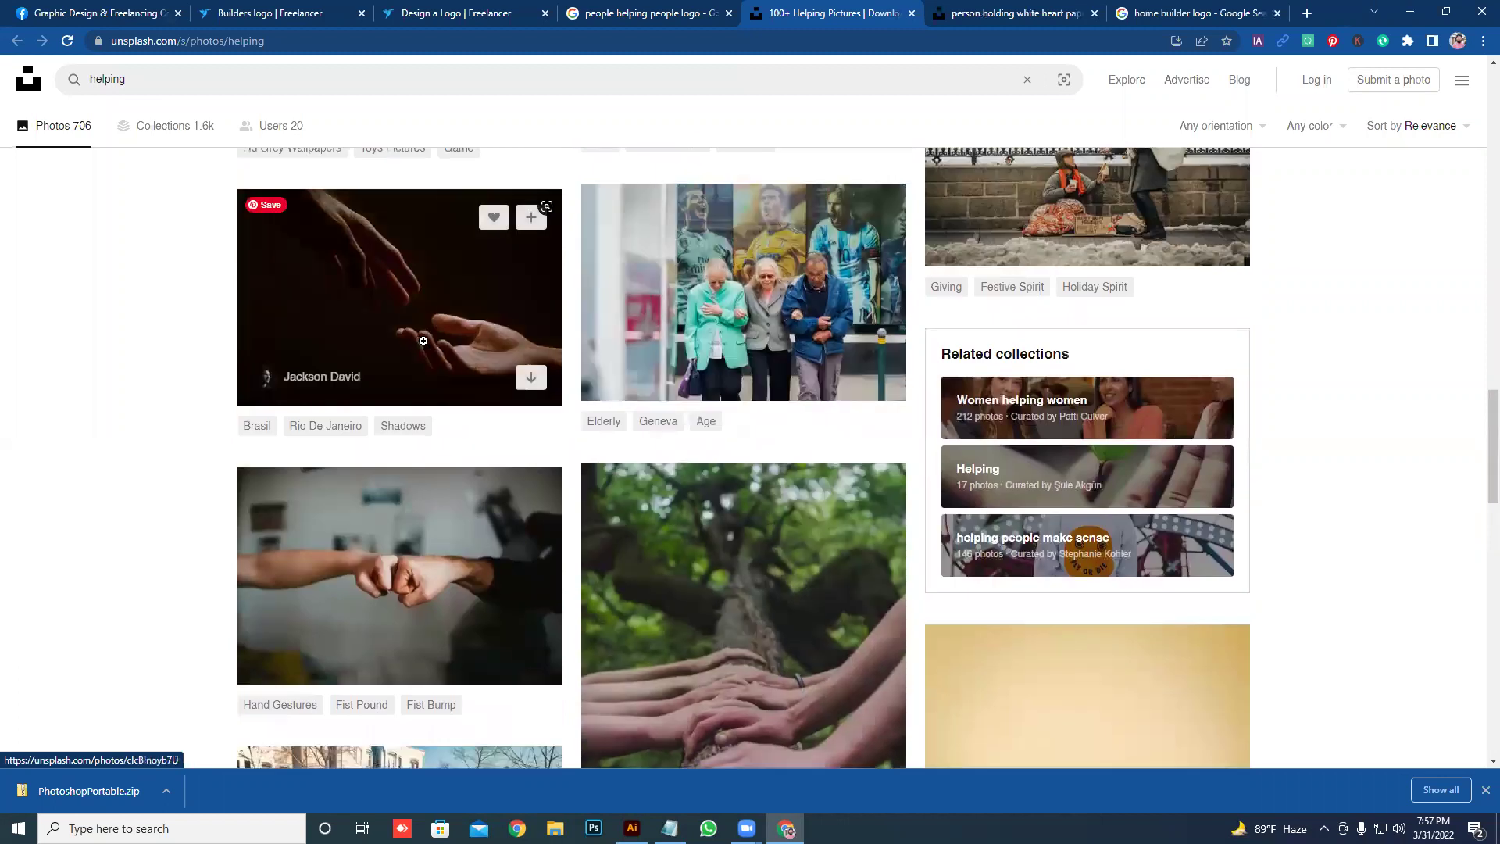
{"action": "scroll", "coordinate": [461, 336], "scroll_direction": "down", "scroll_amount": 8}
{"action": "scroll", "coordinate": [436, 349], "scroll_direction": "down", "scroll_amount": 2}
{"action": "scroll", "coordinate": [446, 351], "scroll_direction": "up", "scroll_amount": 2}
{"action": "scroll", "coordinate": [446, 352], "scroll_direction": "up", "scroll_amount": 1}
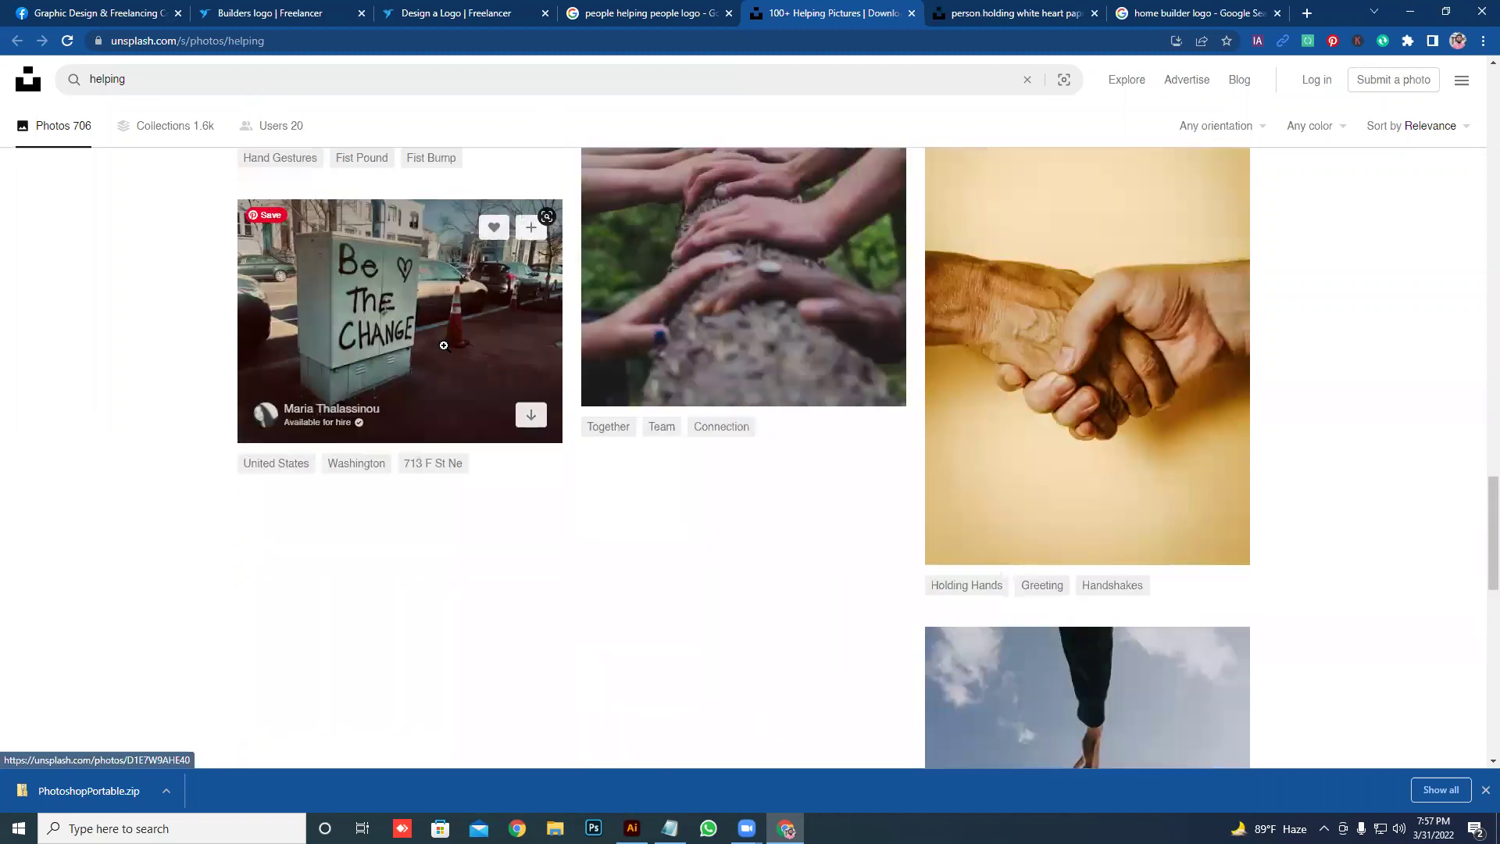
{"action": "scroll", "coordinate": [446, 349], "scroll_direction": "down", "scroll_amount": 7}
{"action": "scroll", "coordinate": [451, 353], "scroll_direction": "up", "scroll_amount": 5}
{"action": "scroll", "coordinate": [449, 354], "scroll_direction": "up", "scroll_amount": 3}
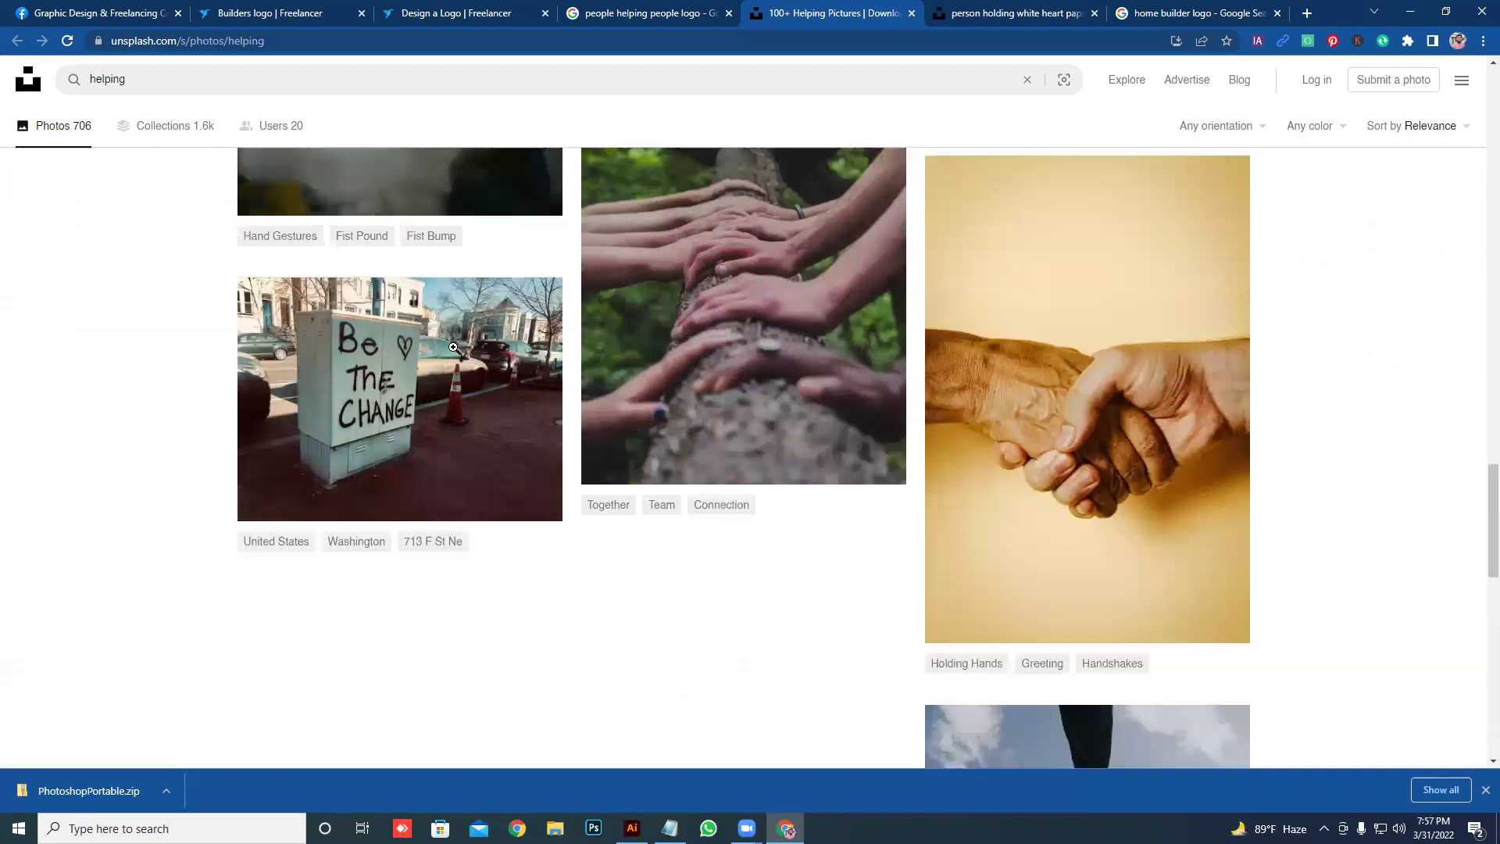
{"action": "mouse_move", "coordinate": [1086, 399]}
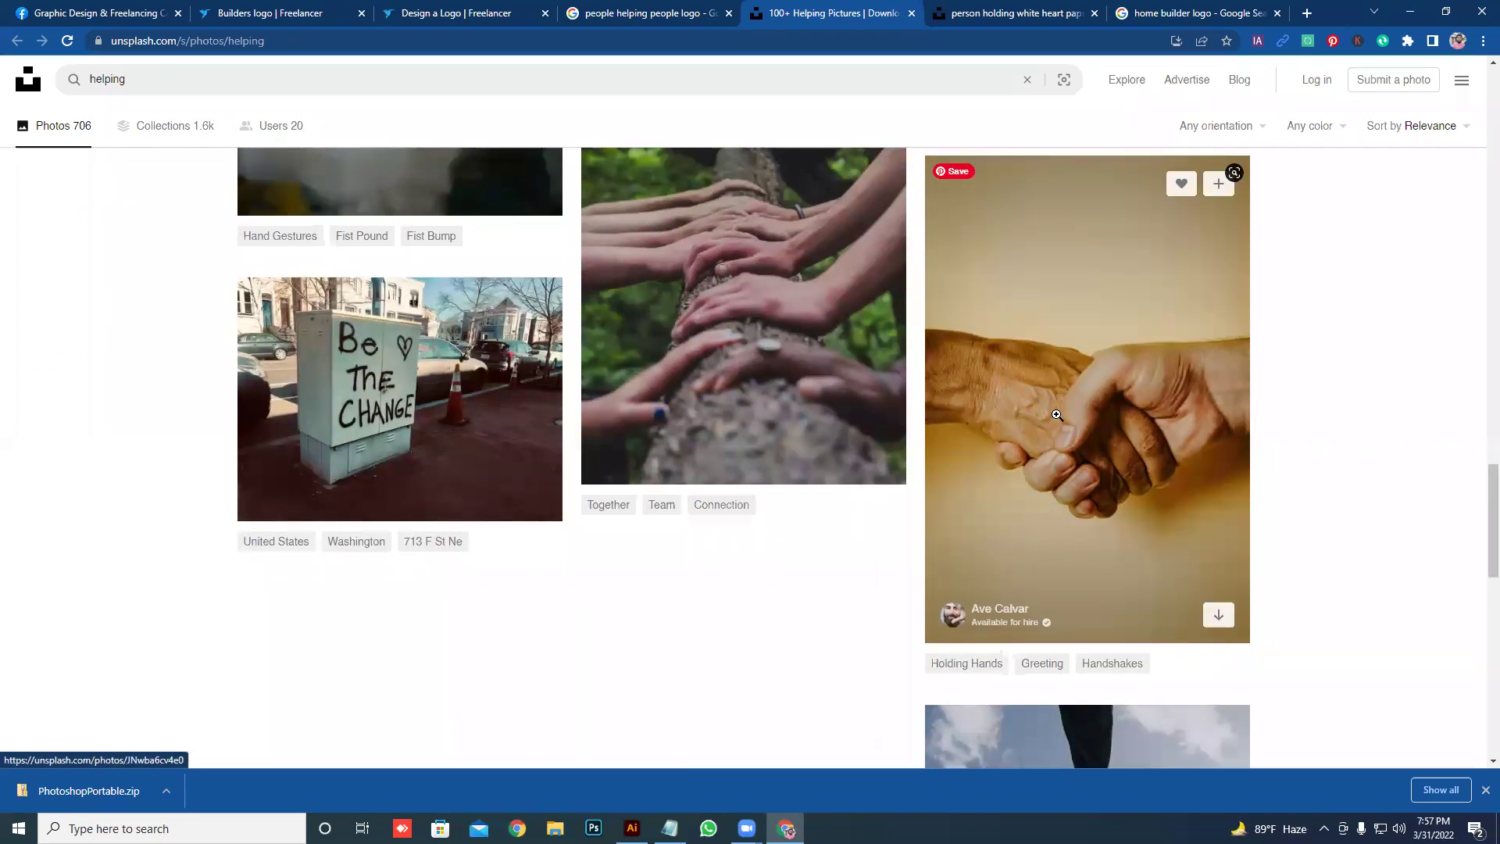
{"action": "left_click", "coordinate": [1057, 415]}
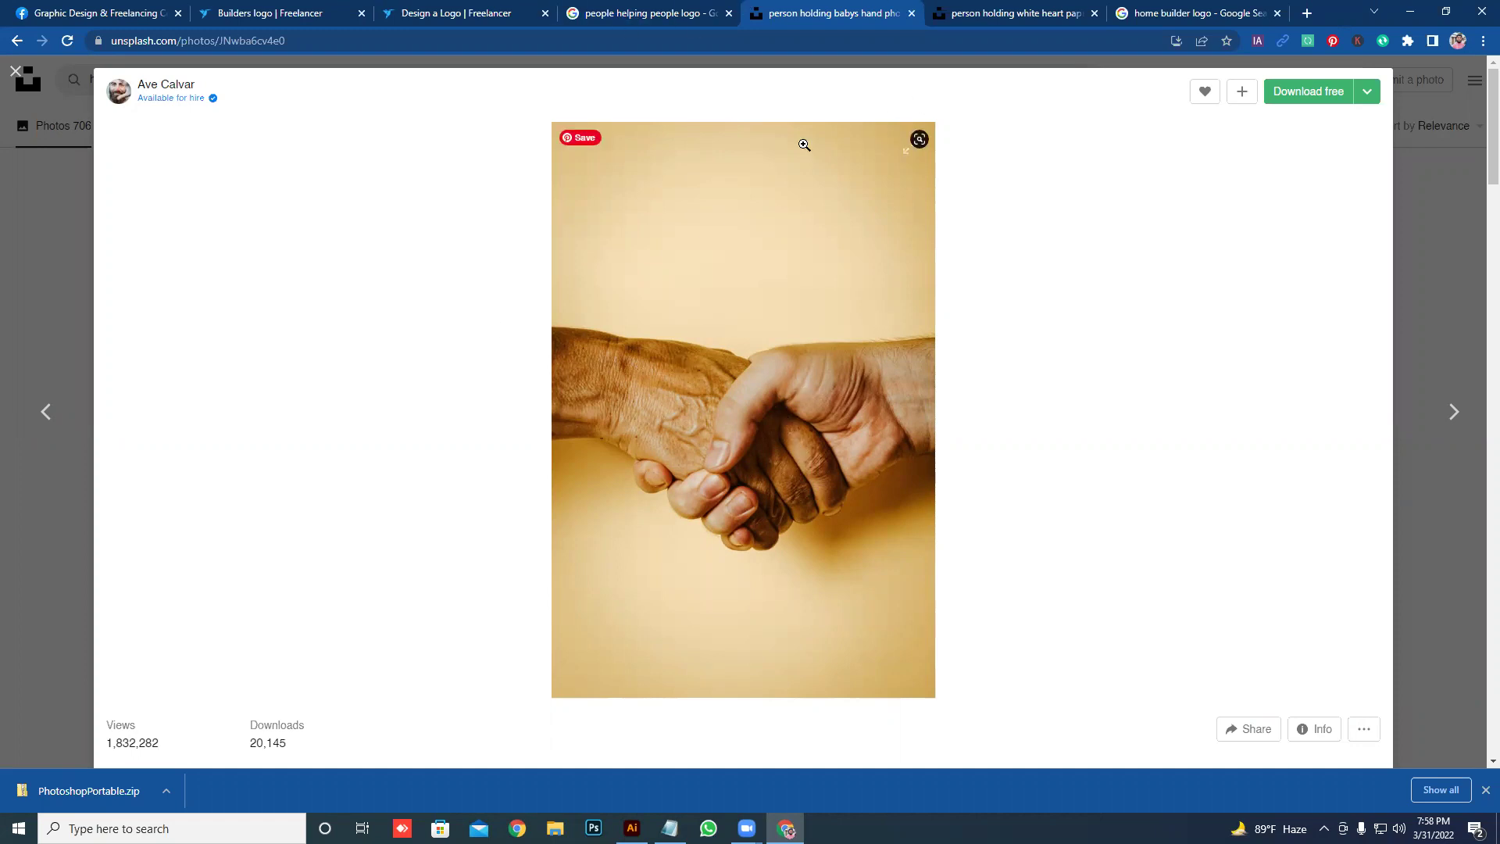
{"action": "scroll", "coordinate": [468, 422], "scroll_direction": "down", "scroll_amount": 2}
{"action": "scroll", "coordinate": [674, 470], "scroll_direction": "down", "scroll_amount": 3}
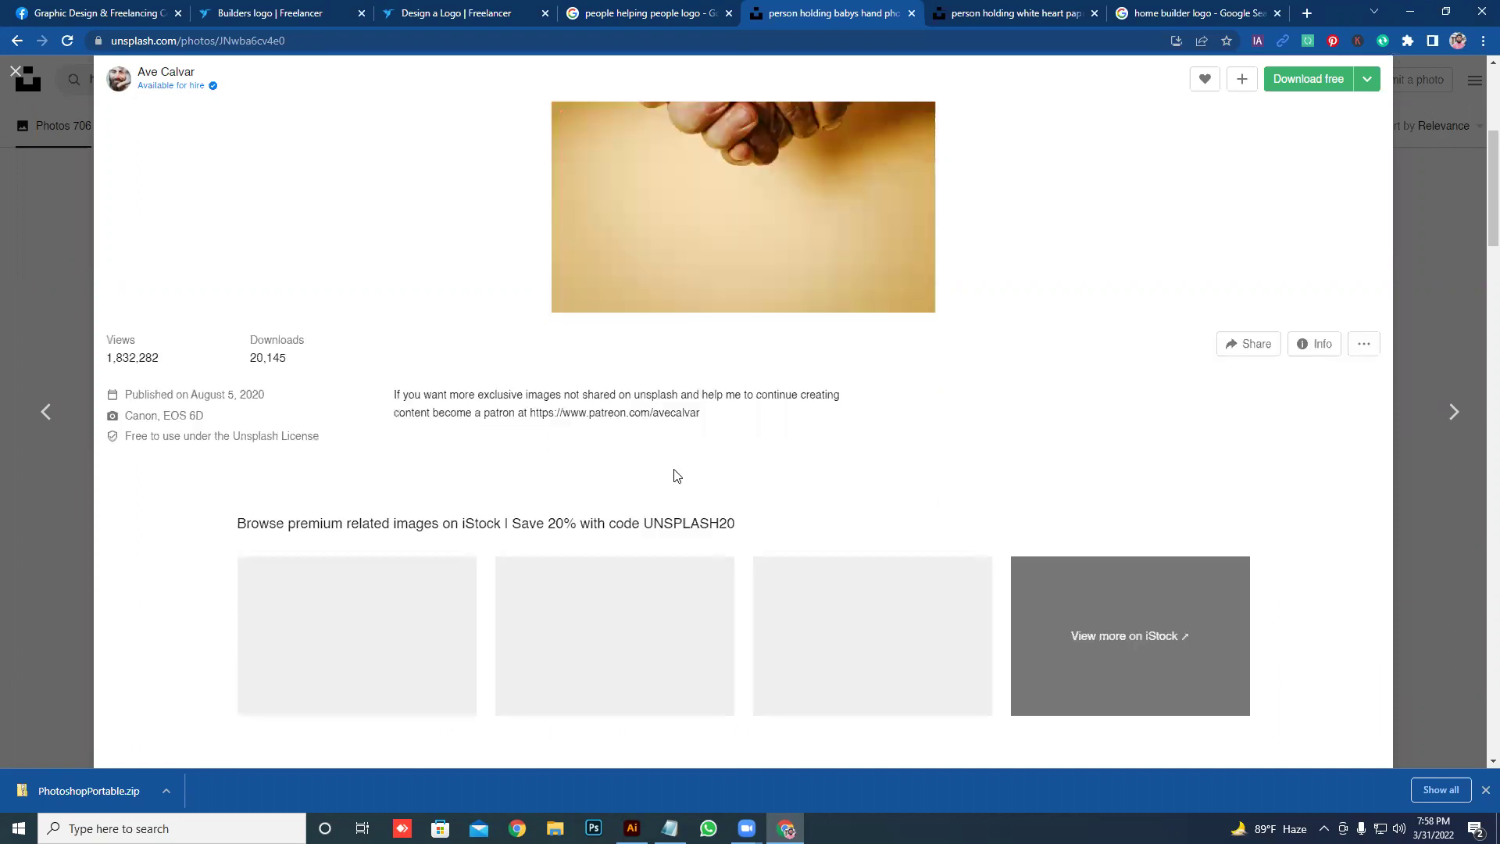
{"action": "scroll", "coordinate": [590, 538], "scroll_direction": "down", "scroll_amount": 4}
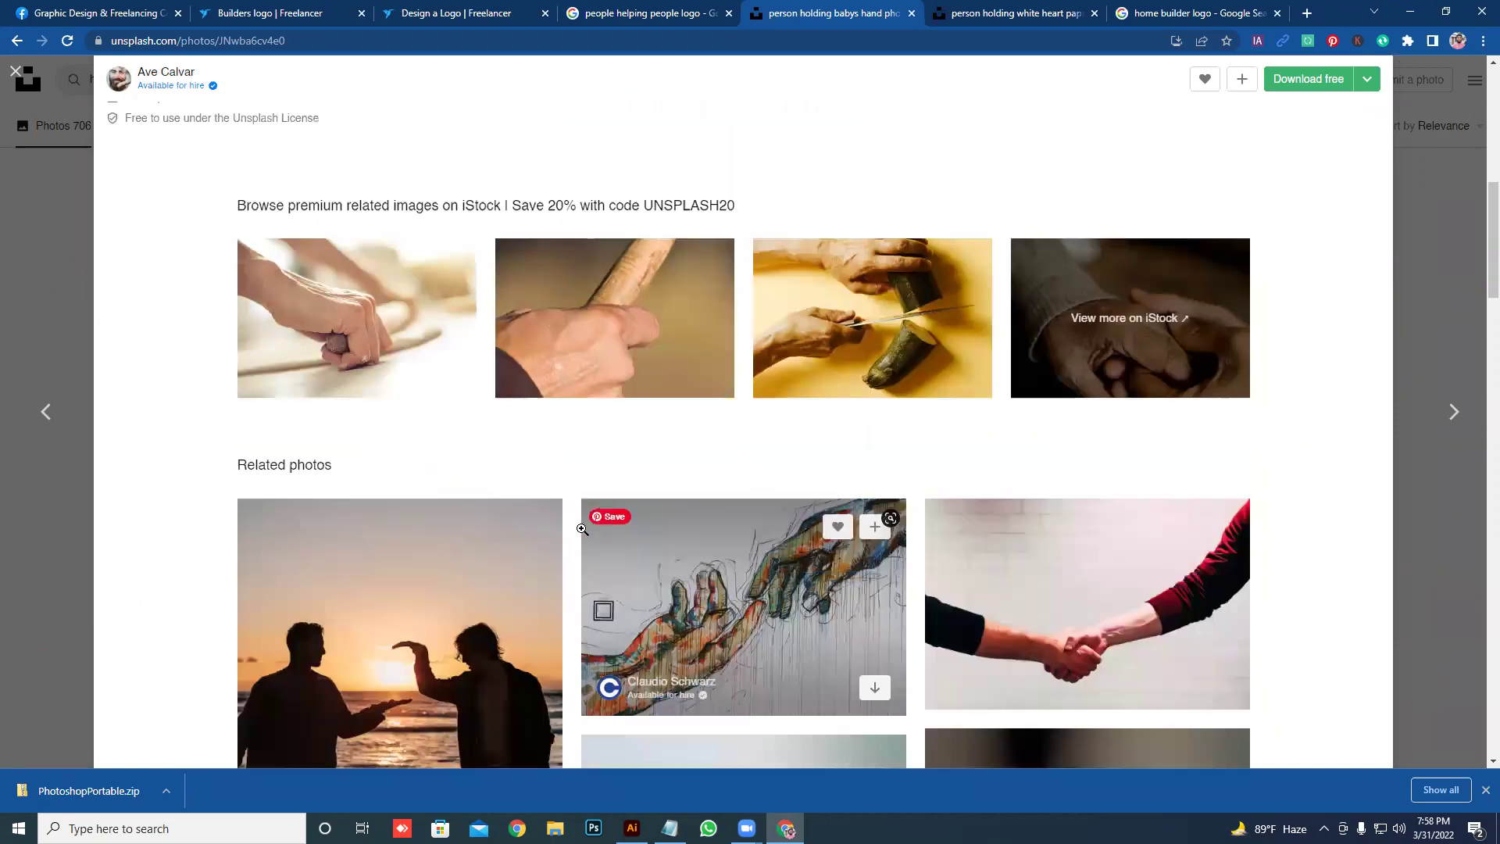
{"action": "scroll", "coordinate": [1030, 334], "scroll_direction": "down", "scroll_amount": 4}
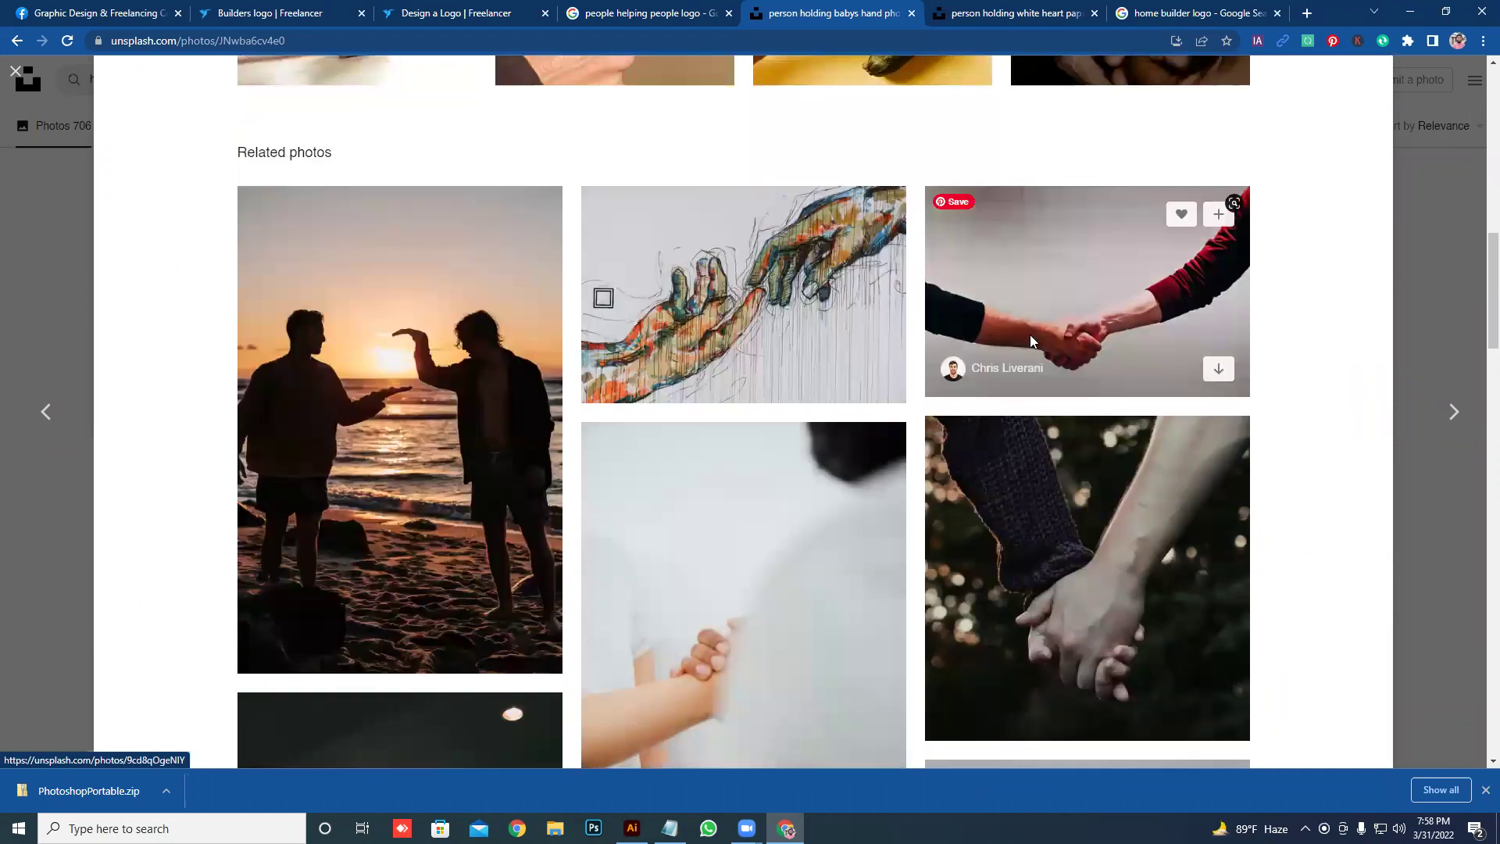
{"action": "scroll", "coordinate": [1030, 334], "scroll_direction": "up", "scroll_amount": 7}
{"action": "scroll", "coordinate": [1020, 336], "scroll_direction": "up", "scroll_amount": 2}
{"action": "scroll", "coordinate": [1016, 338], "scroll_direction": "up", "scroll_amount": 4}
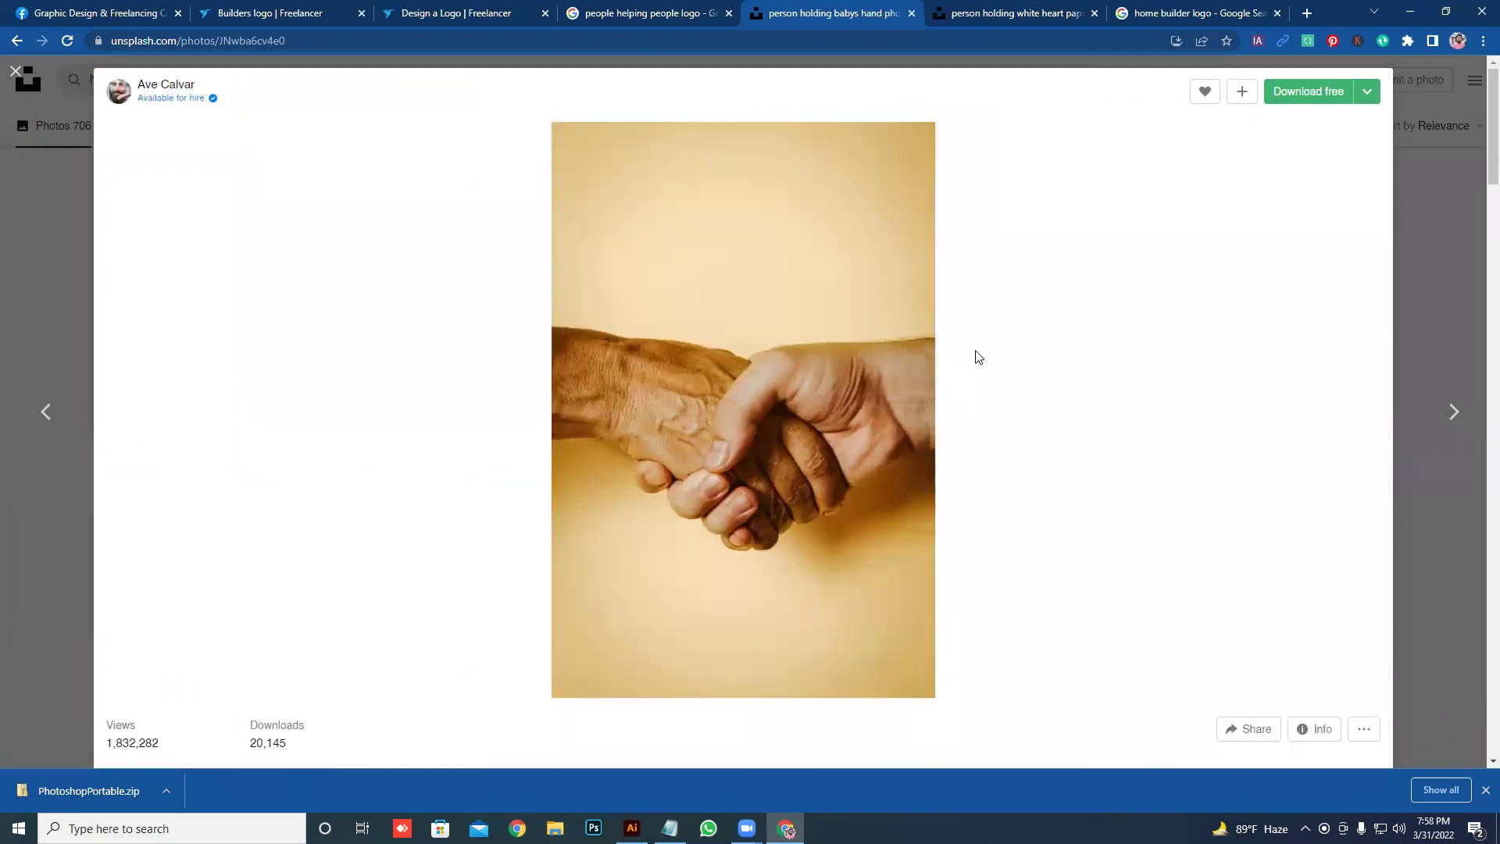
{"action": "scroll", "coordinate": [962, 352], "scroll_direction": "down", "scroll_amount": 4}
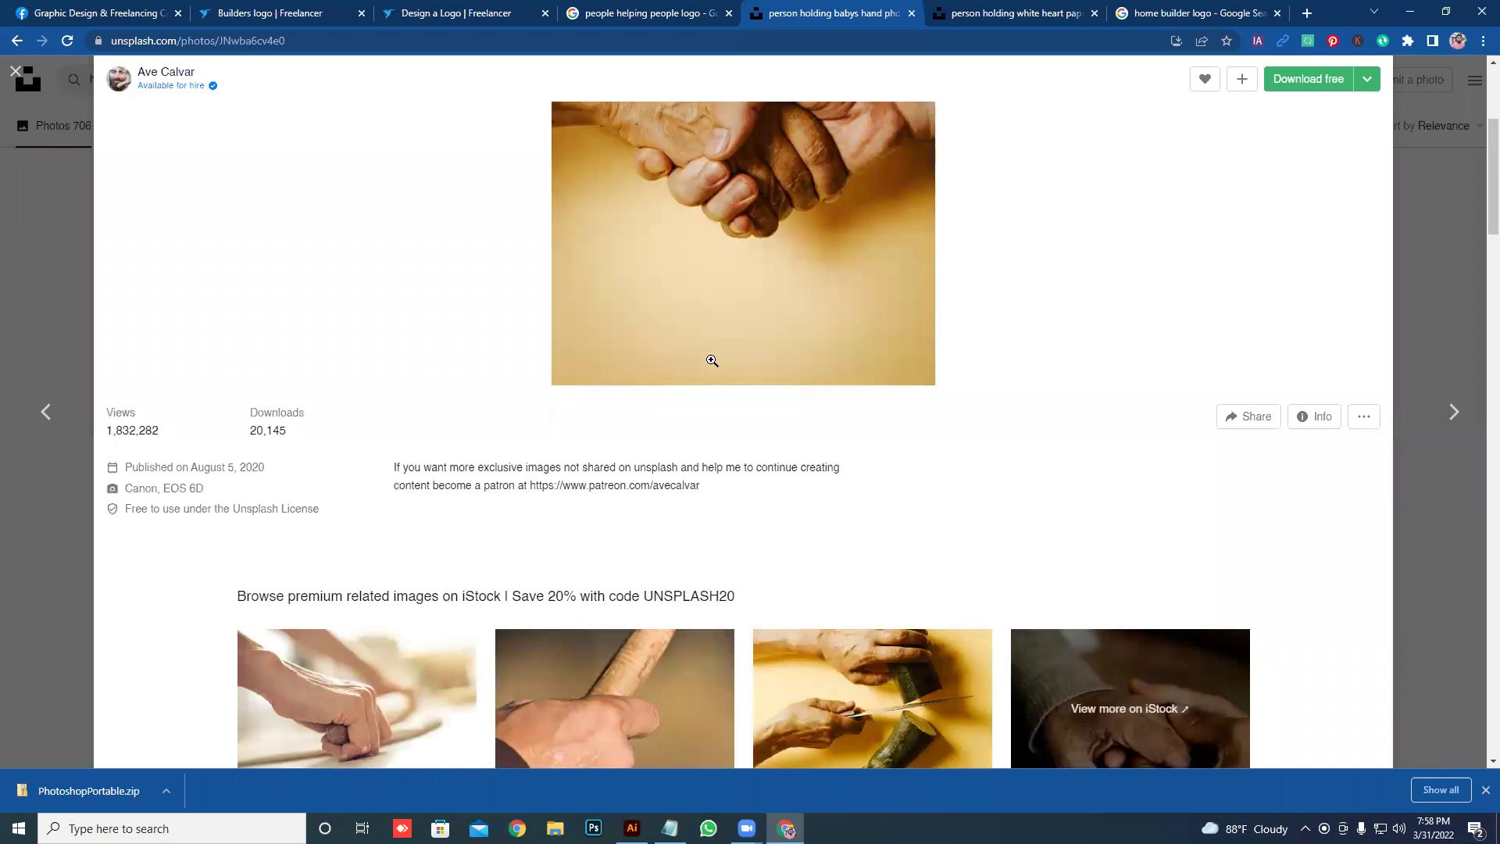
{"action": "scroll", "coordinate": [710, 362], "scroll_direction": "up", "scroll_amount": 4}
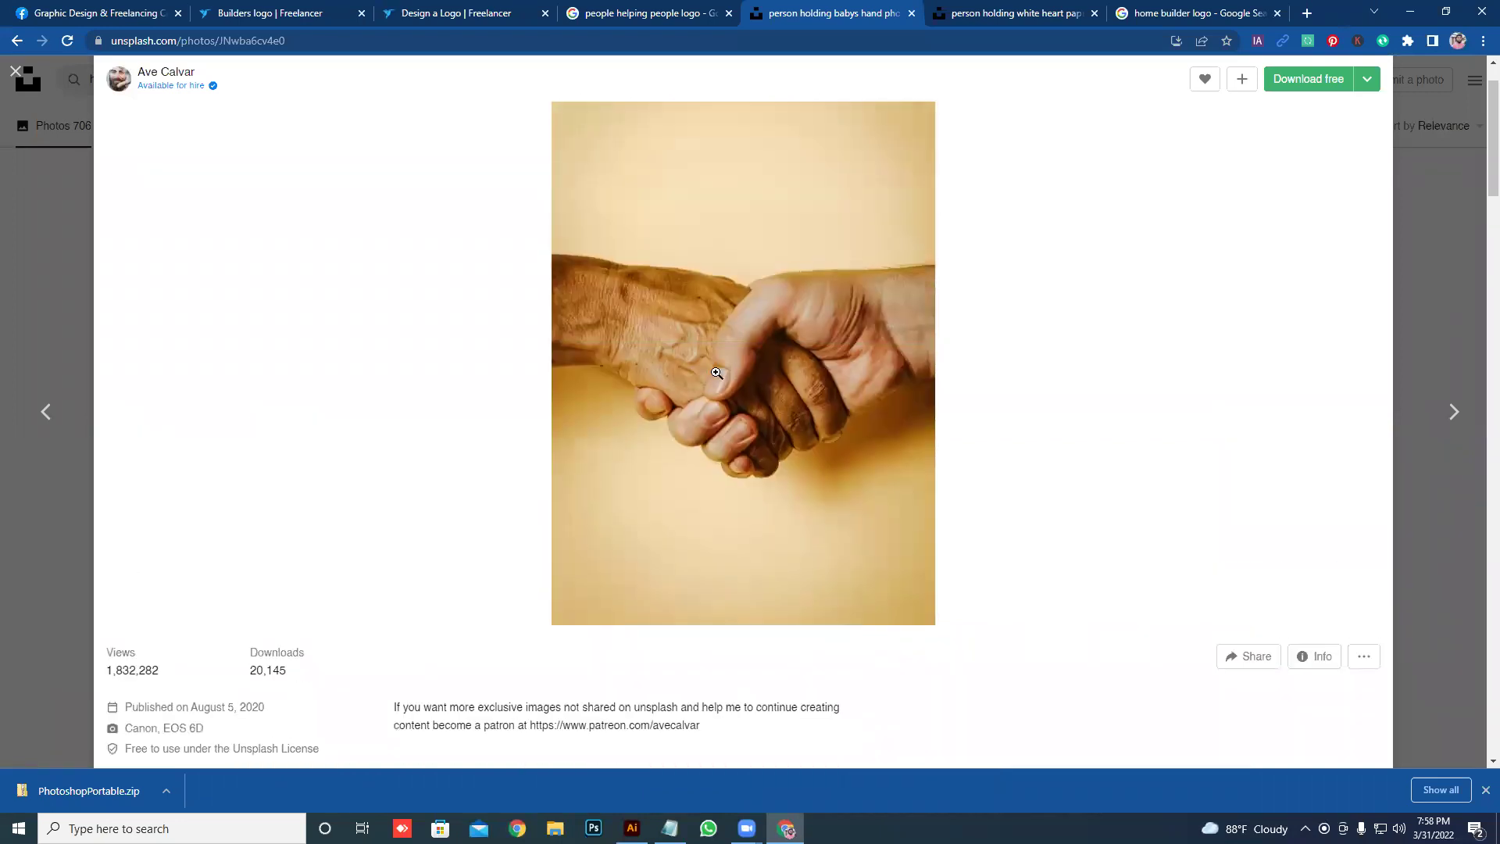
{"action": "left_click", "coordinate": [1442, 150]}
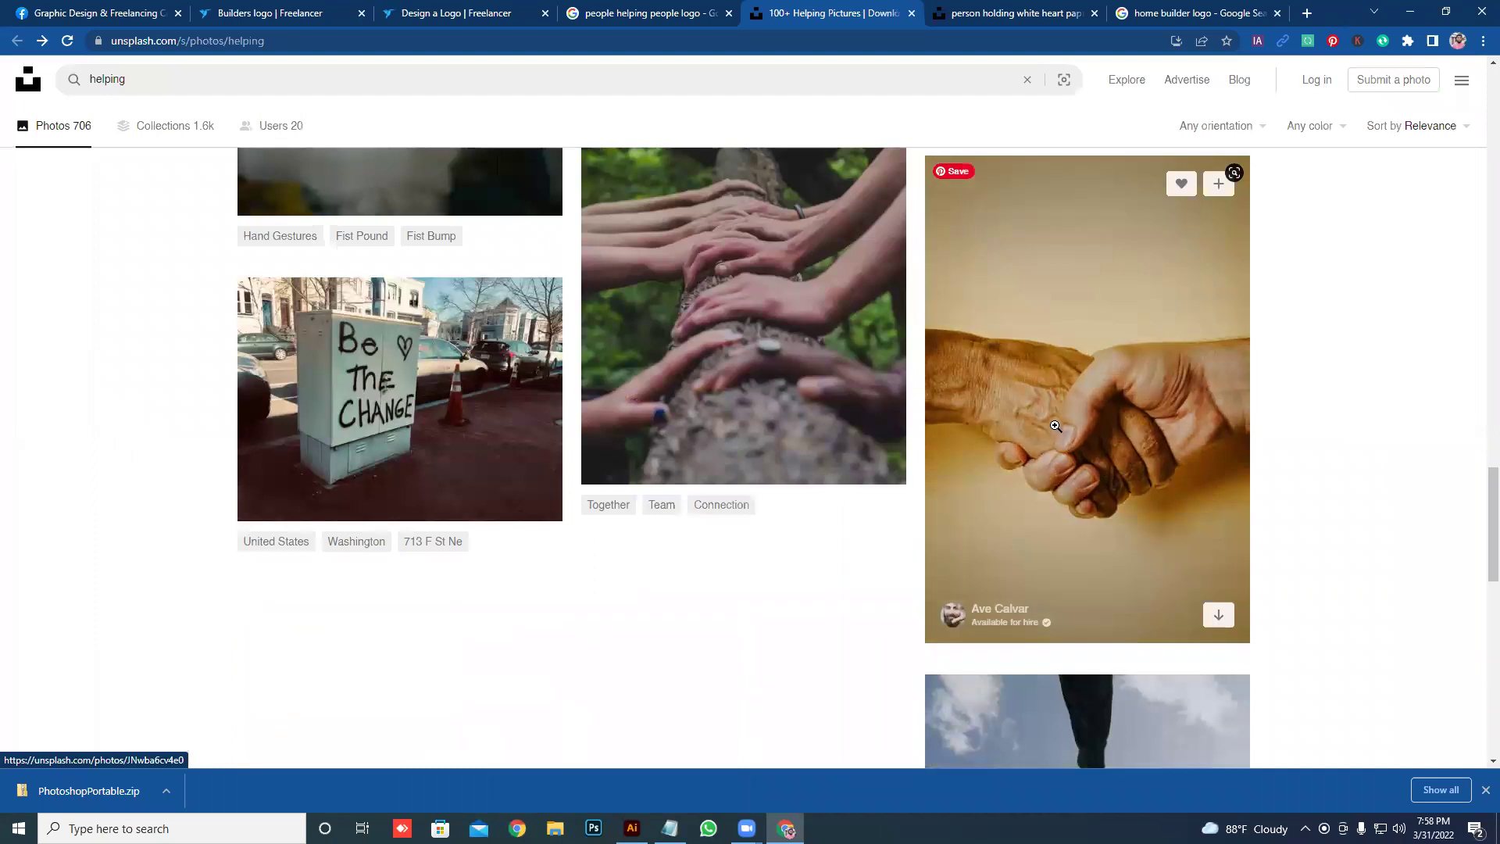
- Scroll the 'helping' results, then view the 'people helping people logo' and 'home builder logo' searches
{"action": "scroll", "coordinate": [1056, 426], "scroll_direction": "up", "scroll_amount": 2}
{"action": "scroll", "coordinate": [1054, 422], "scroll_direction": "down", "scroll_amount": 4}
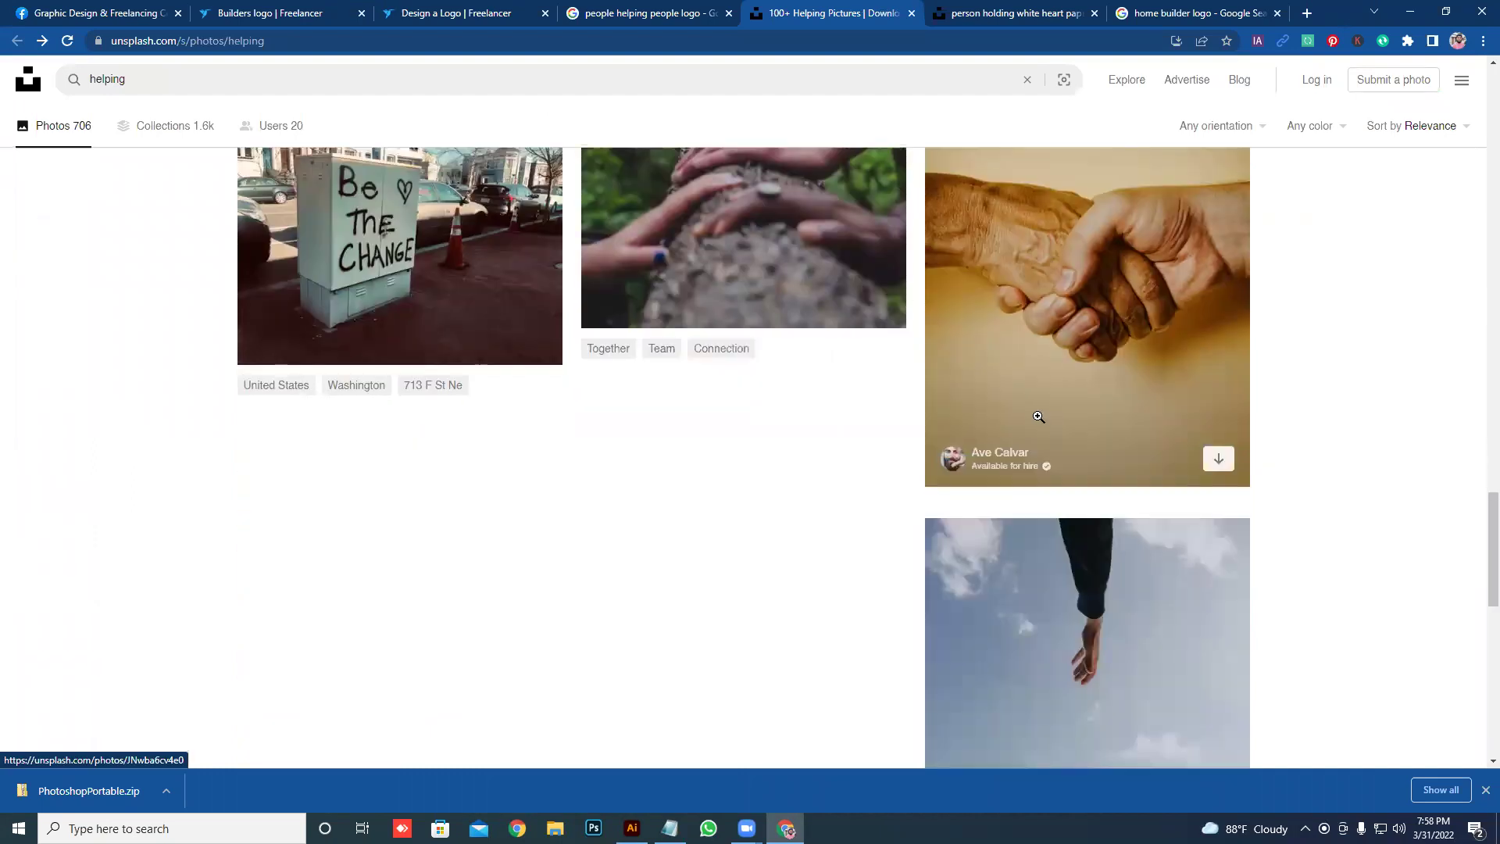
{"action": "scroll", "coordinate": [1039, 416], "scroll_direction": "down", "scroll_amount": 3}
{"action": "scroll", "coordinate": [1034, 417], "scroll_direction": "down", "scroll_amount": 4}
{"action": "scroll", "coordinate": [1033, 422], "scroll_direction": "down", "scroll_amount": 4}
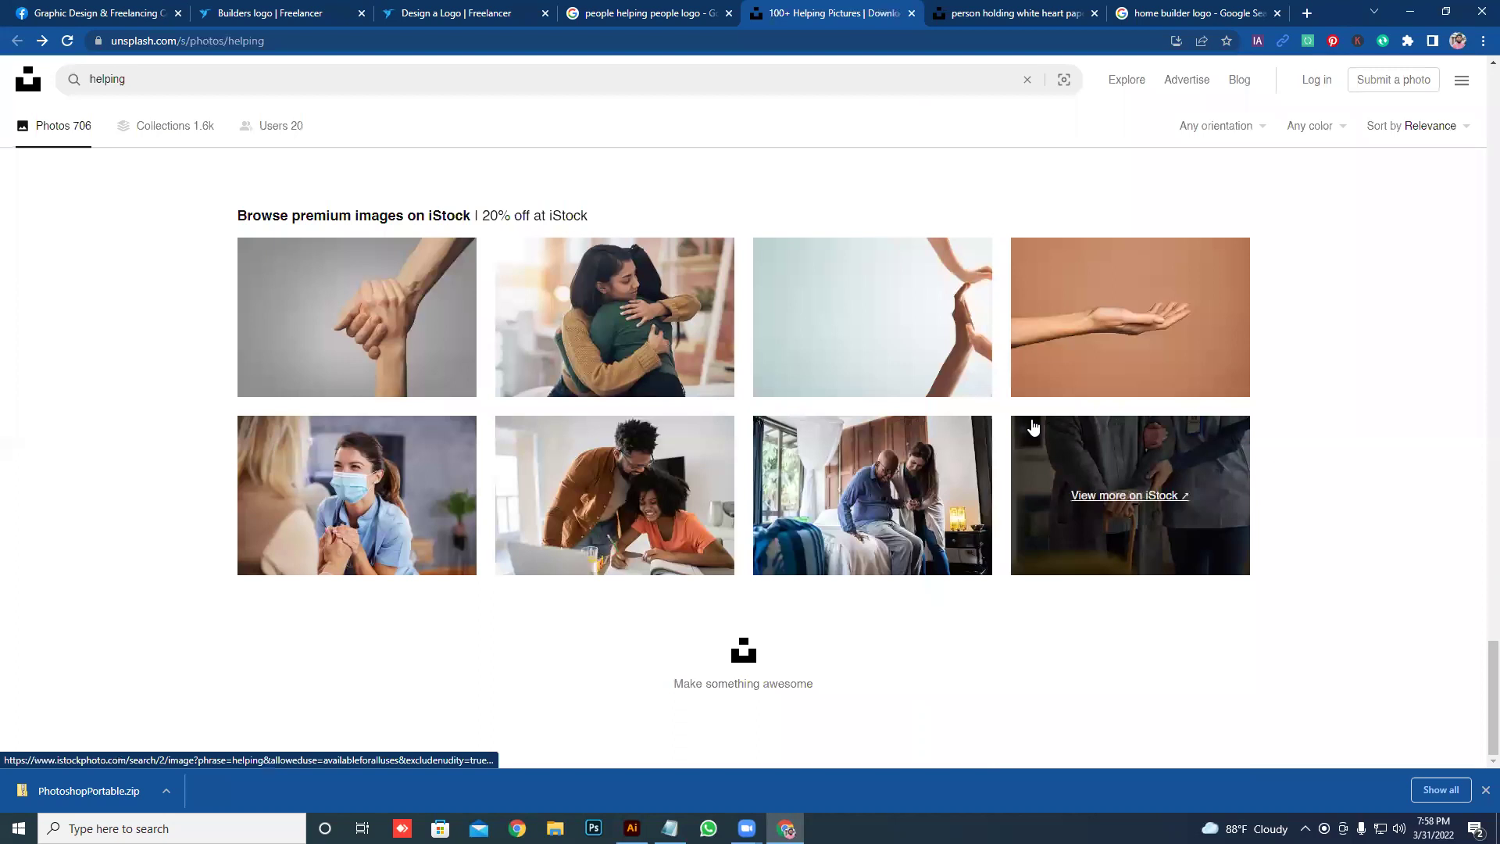
{"action": "mouse_move", "coordinate": [305, 348]}
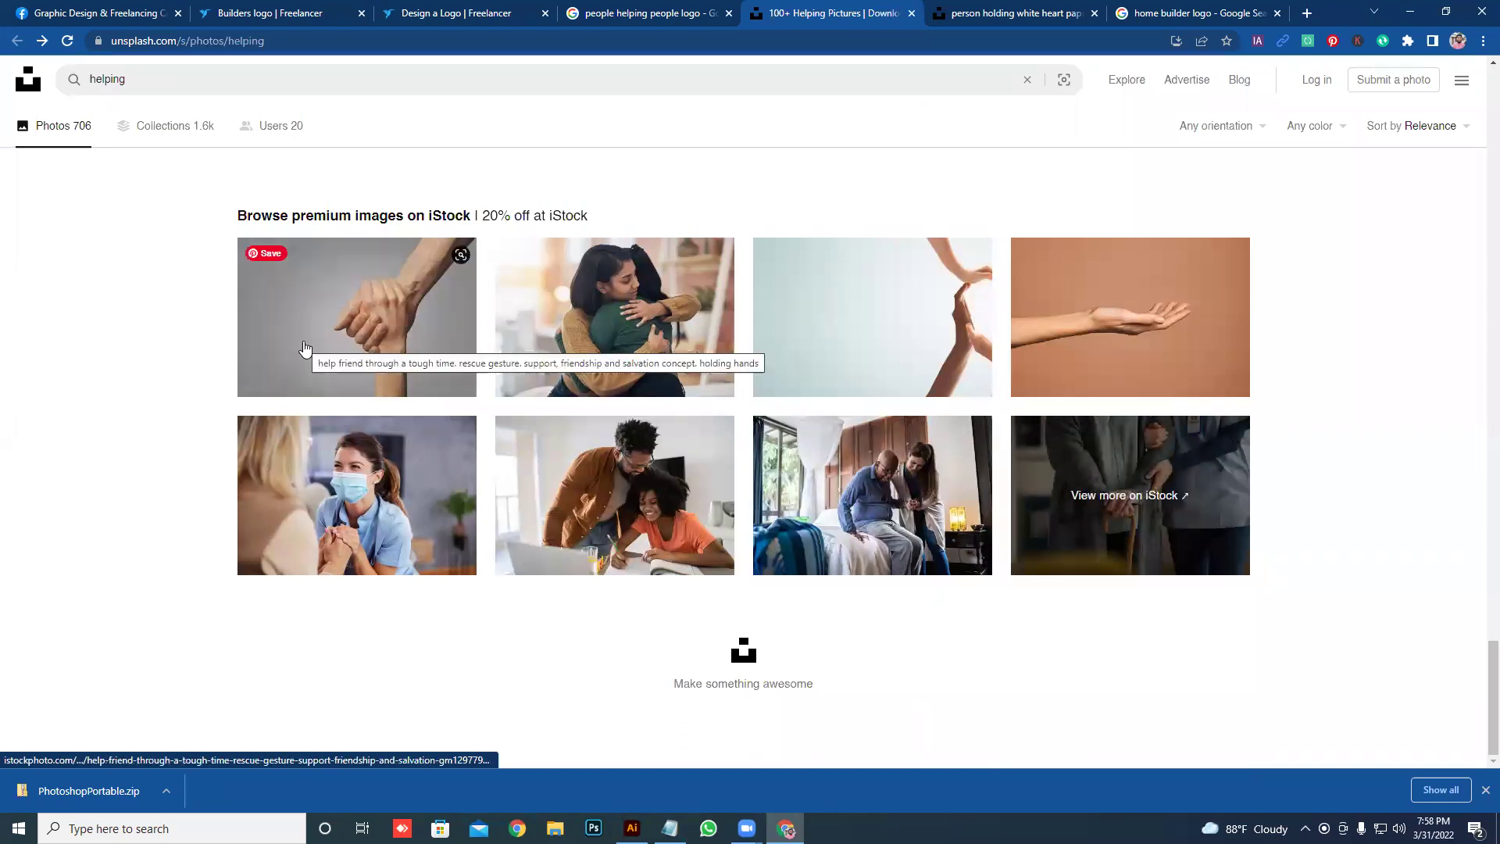
{"action": "scroll", "coordinate": [1266, 462], "scroll_direction": "up", "scroll_amount": 4}
{"action": "scroll", "coordinate": [1235, 352], "scroll_direction": "up", "scroll_amount": 5}
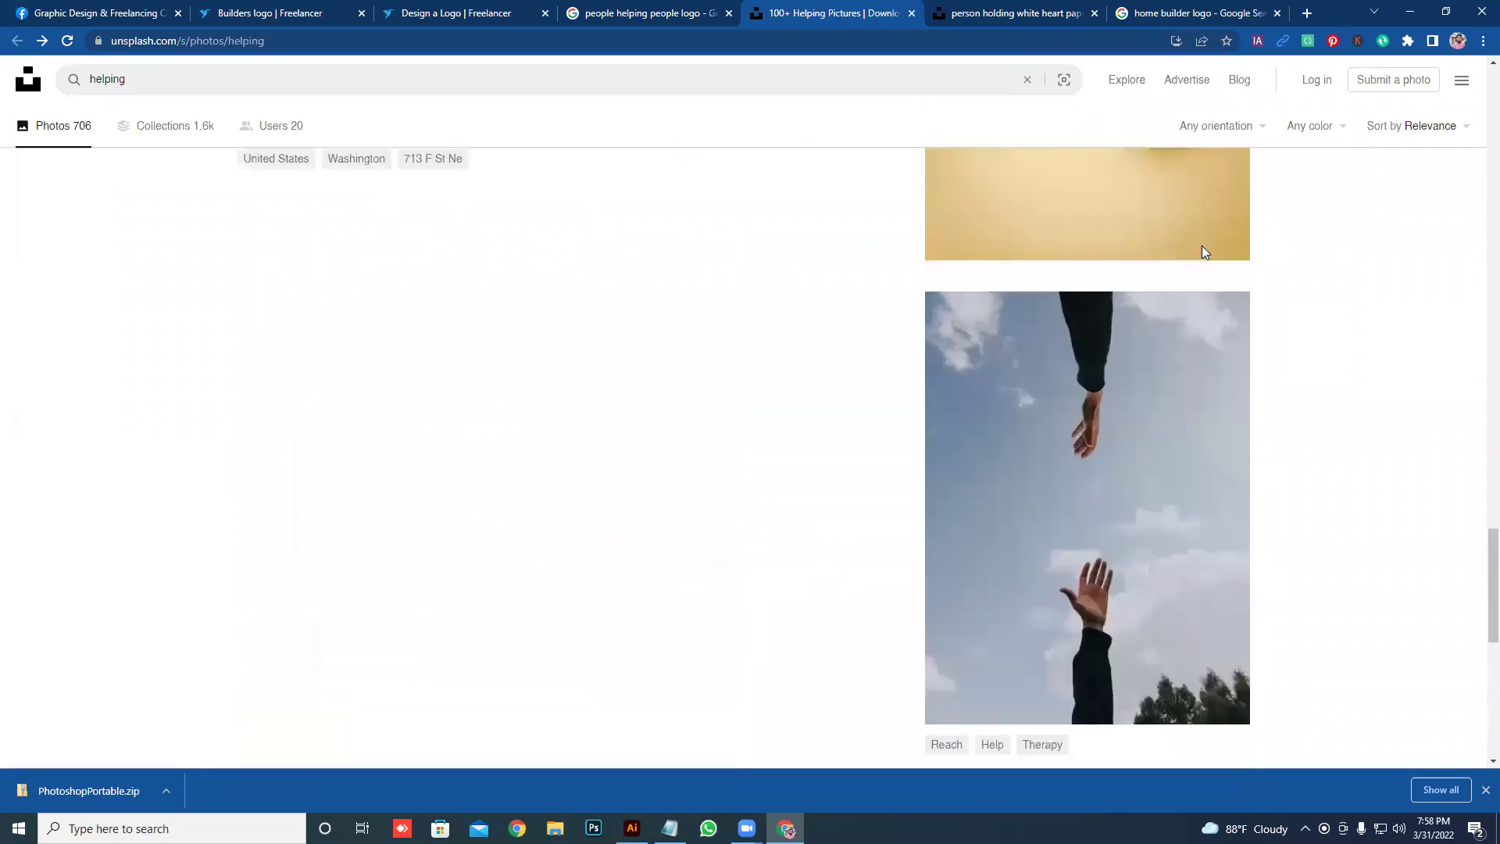
{"action": "left_click", "coordinate": [648, 9]}
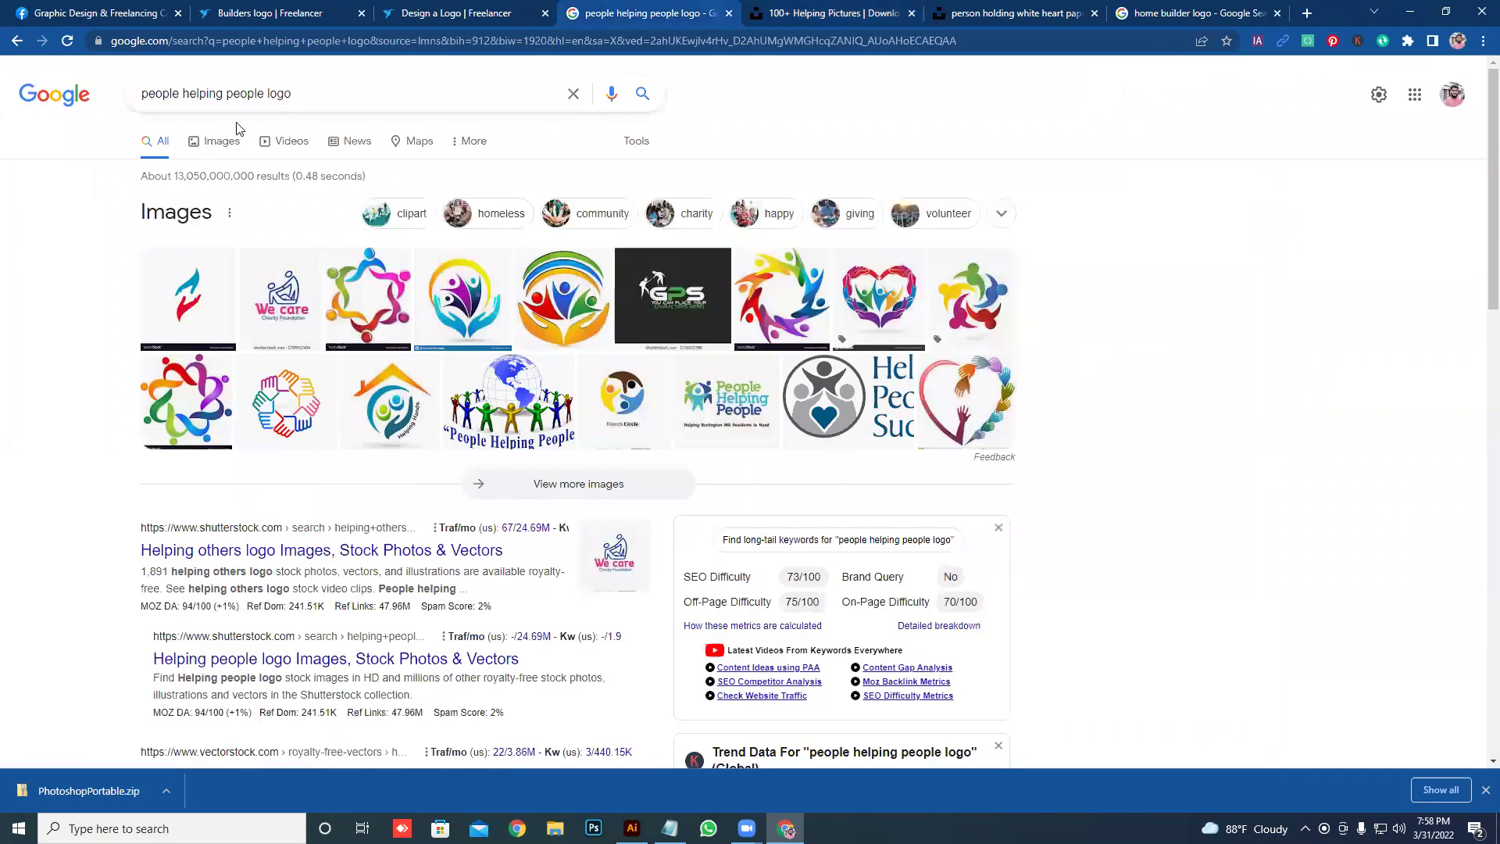
{"action": "left_click", "coordinate": [1202, 17]}
- Close the 'home builder logo' tab and preview the tattooed-arm handshake photo
{"action": "left_click", "coordinate": [1277, 13]}
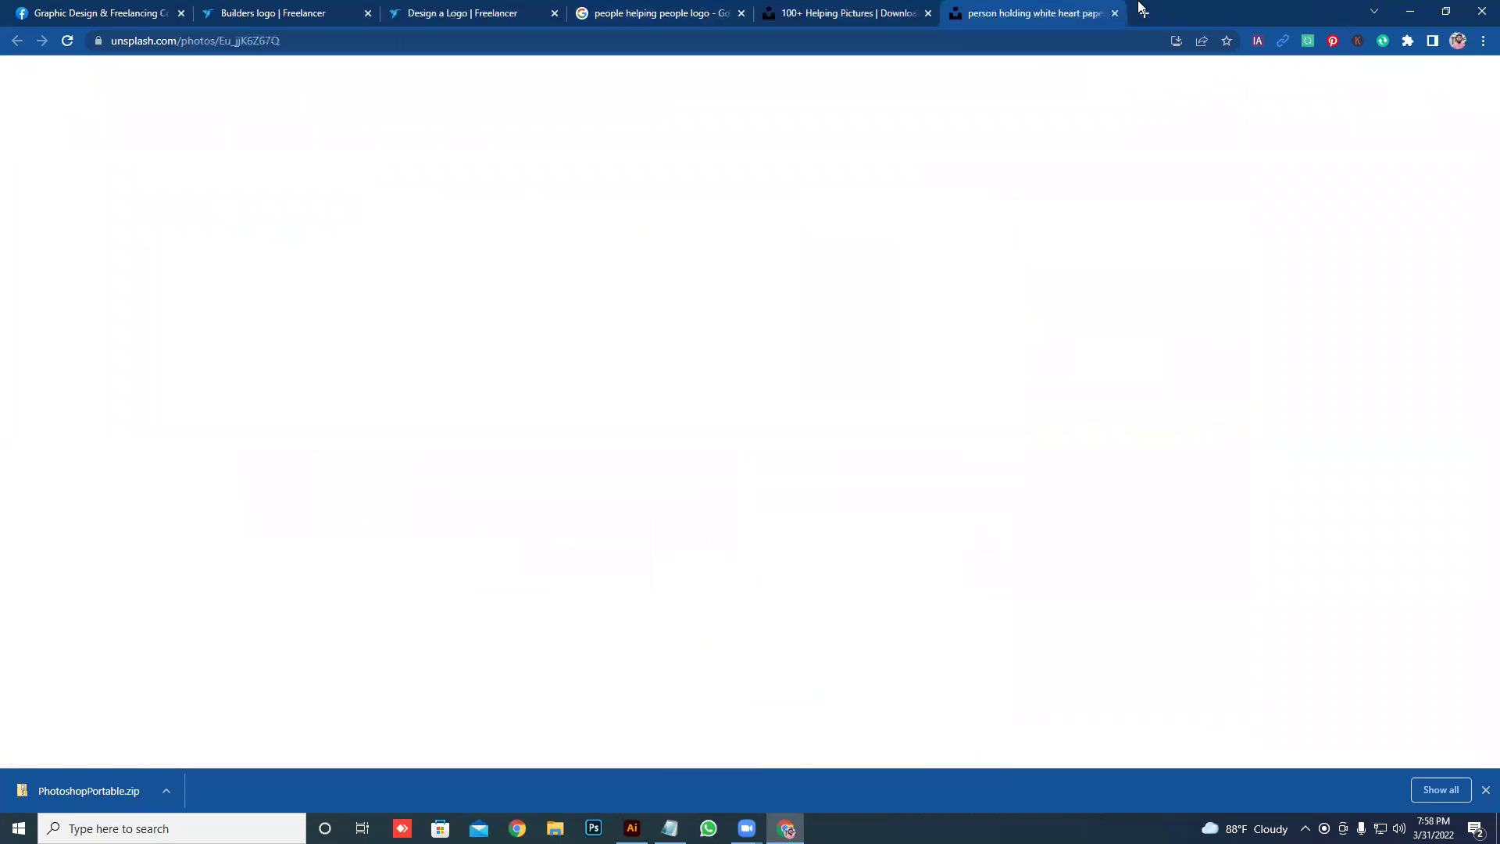
{"action": "scroll", "coordinate": [1019, 346], "scroll_direction": "down", "scroll_amount": 10}
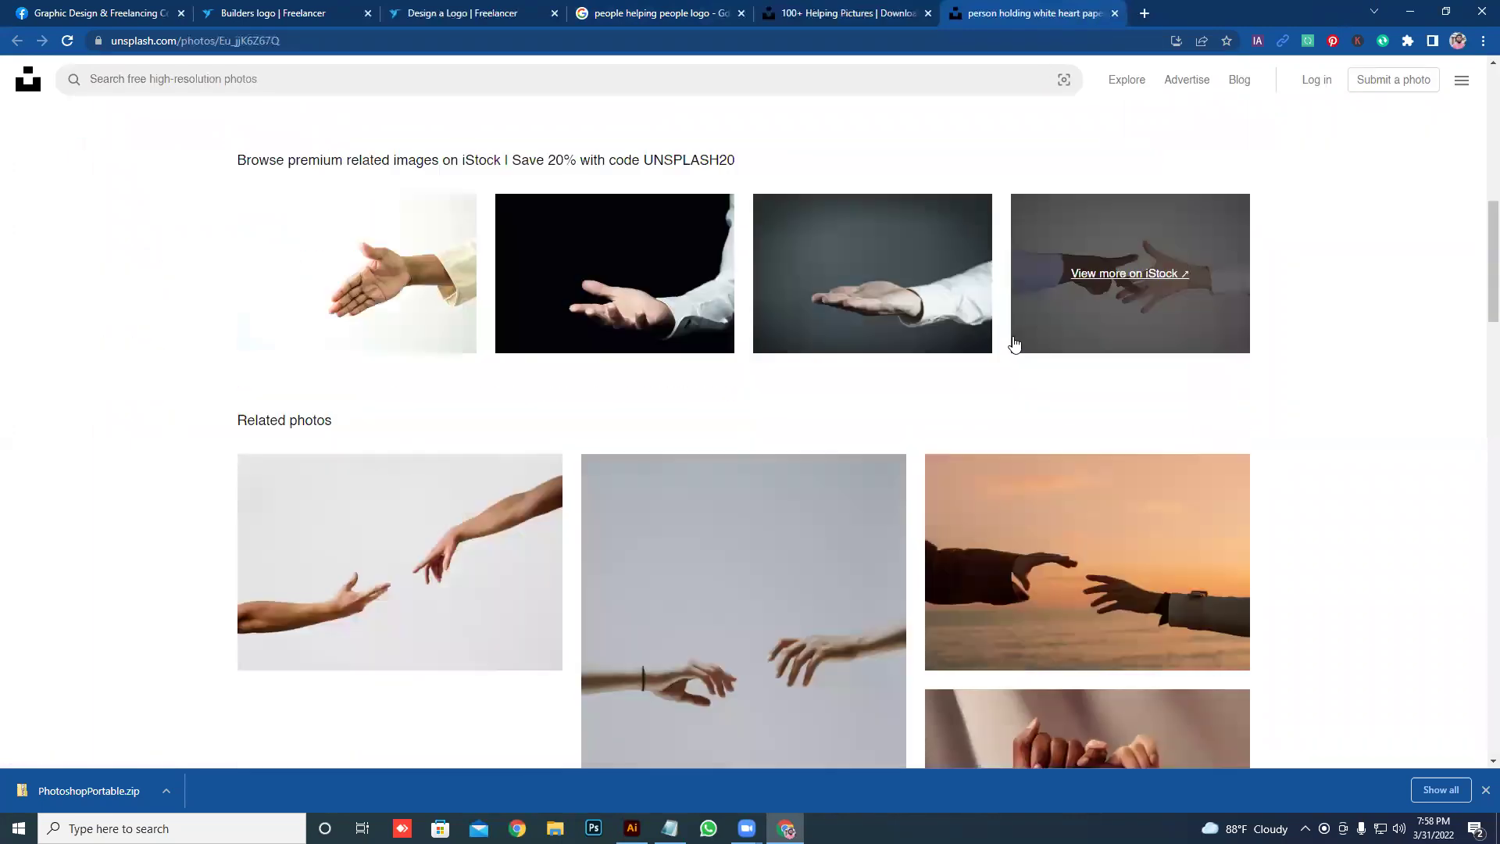
{"action": "scroll", "coordinate": [1016, 340], "scroll_direction": "down", "scroll_amount": 4}
{"action": "scroll", "coordinate": [1012, 335], "scroll_direction": "down", "scroll_amount": 2}
{"action": "scroll", "coordinate": [1005, 326], "scroll_direction": "down", "scroll_amount": 2}
{"action": "scroll", "coordinate": [1005, 326], "scroll_direction": "down", "scroll_amount": 2}
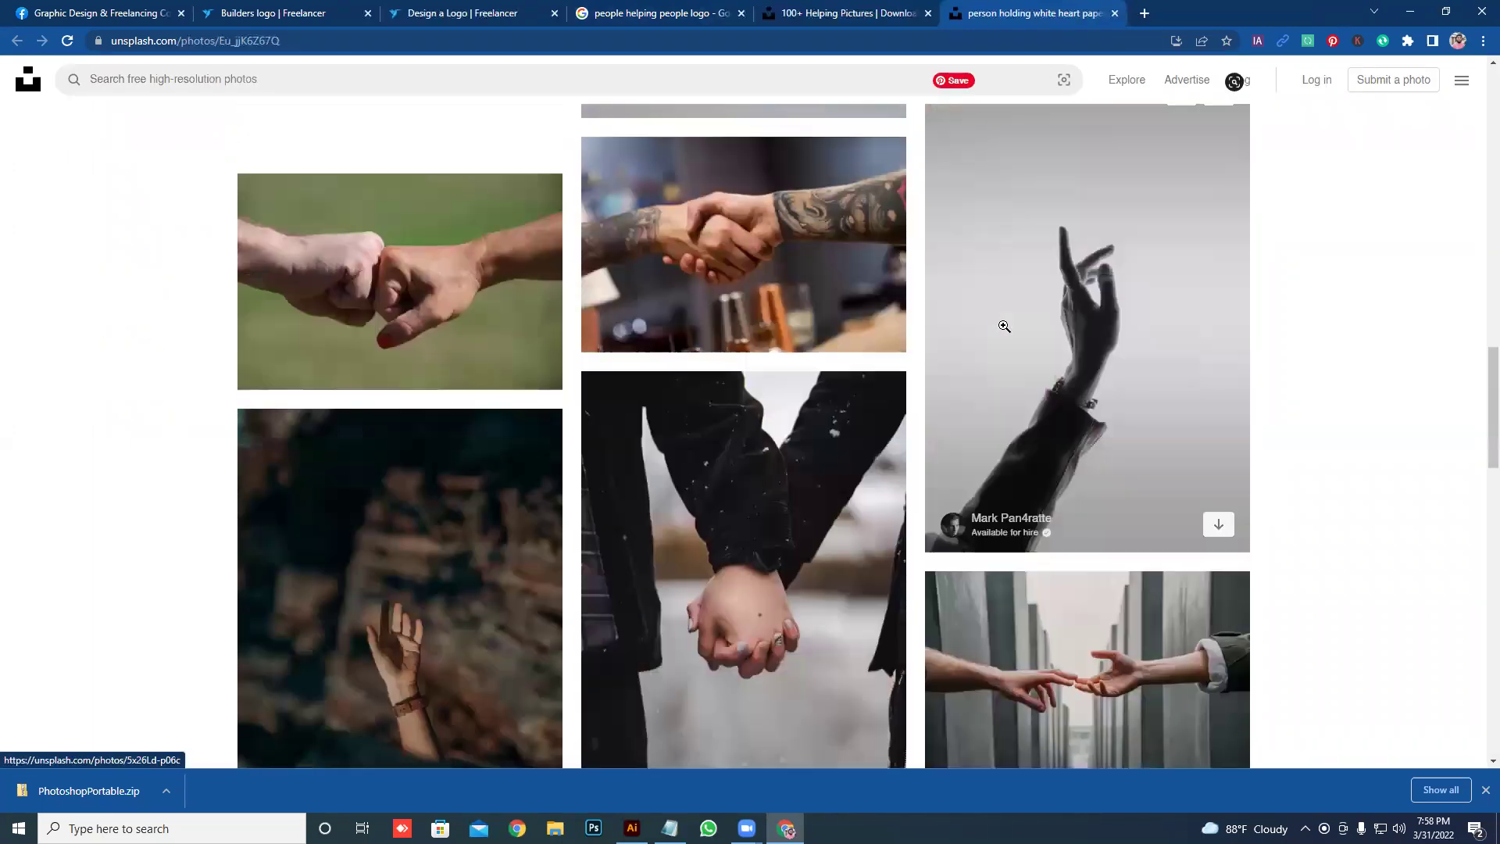
{"action": "scroll", "coordinate": [1009, 332], "scroll_direction": "down", "scroll_amount": 2}
{"action": "scroll", "coordinate": [706, 208], "scroll_direction": "up", "scroll_amount": 1}
{"action": "left_click", "coordinate": [705, 208]}
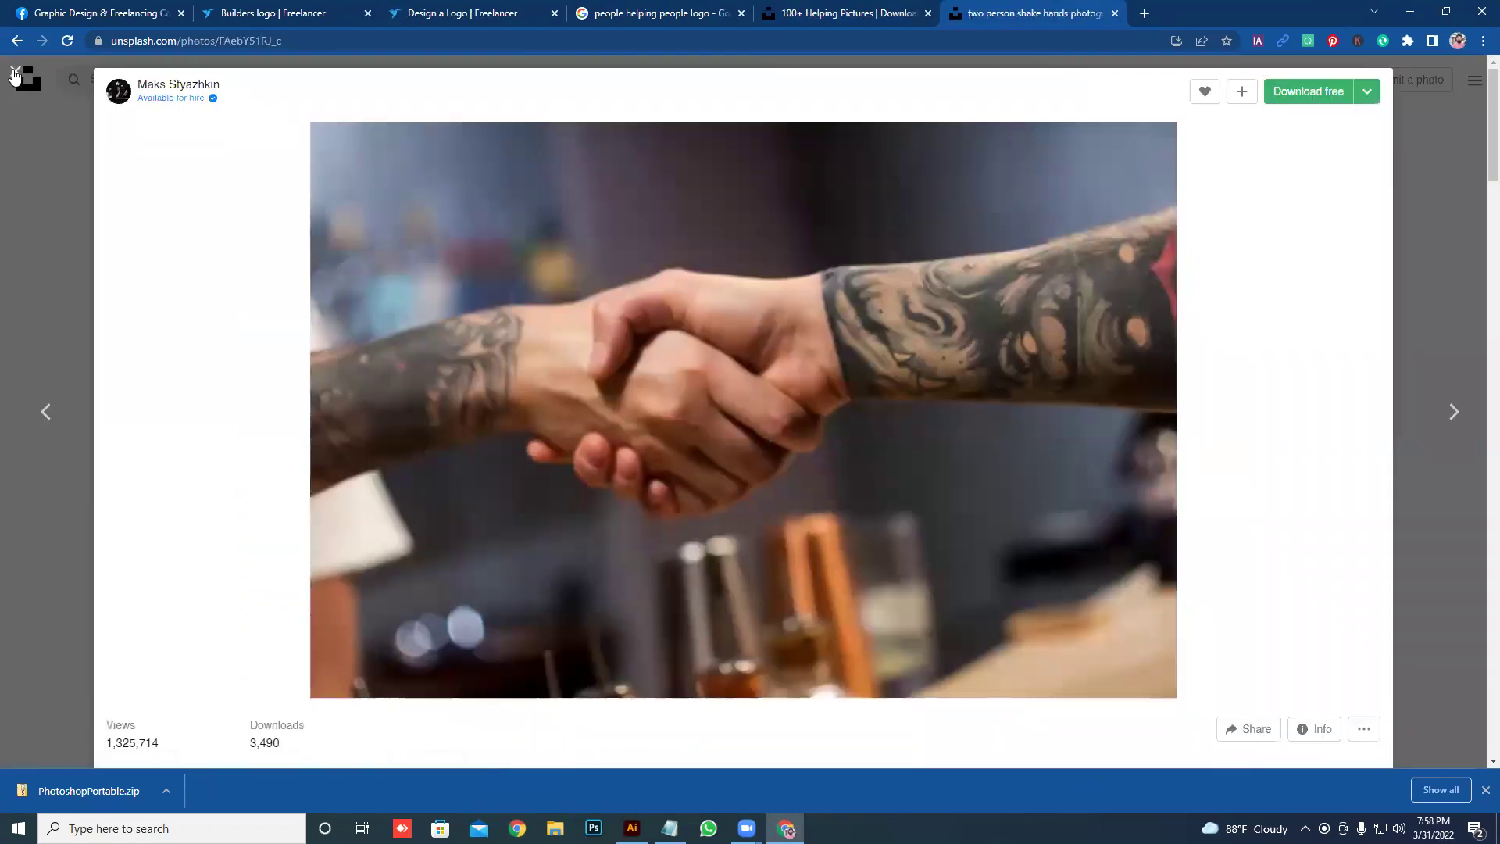
{"action": "left_click", "coordinate": [13, 75]}
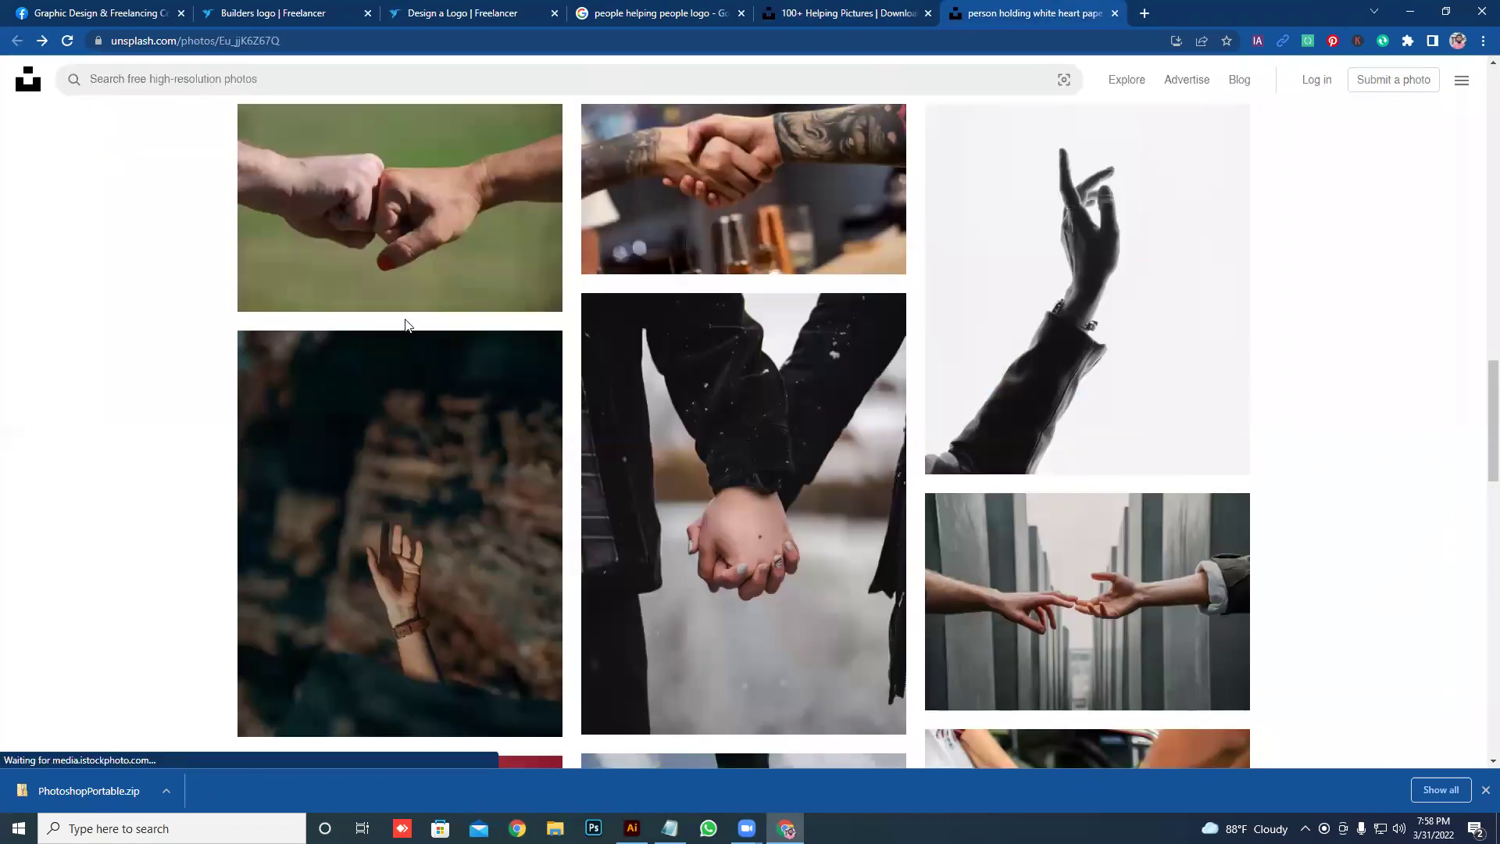
- Open the fist-bump photo full-size, copy the image and return to Illustrator
{"action": "left_click", "coordinate": [405, 226]}
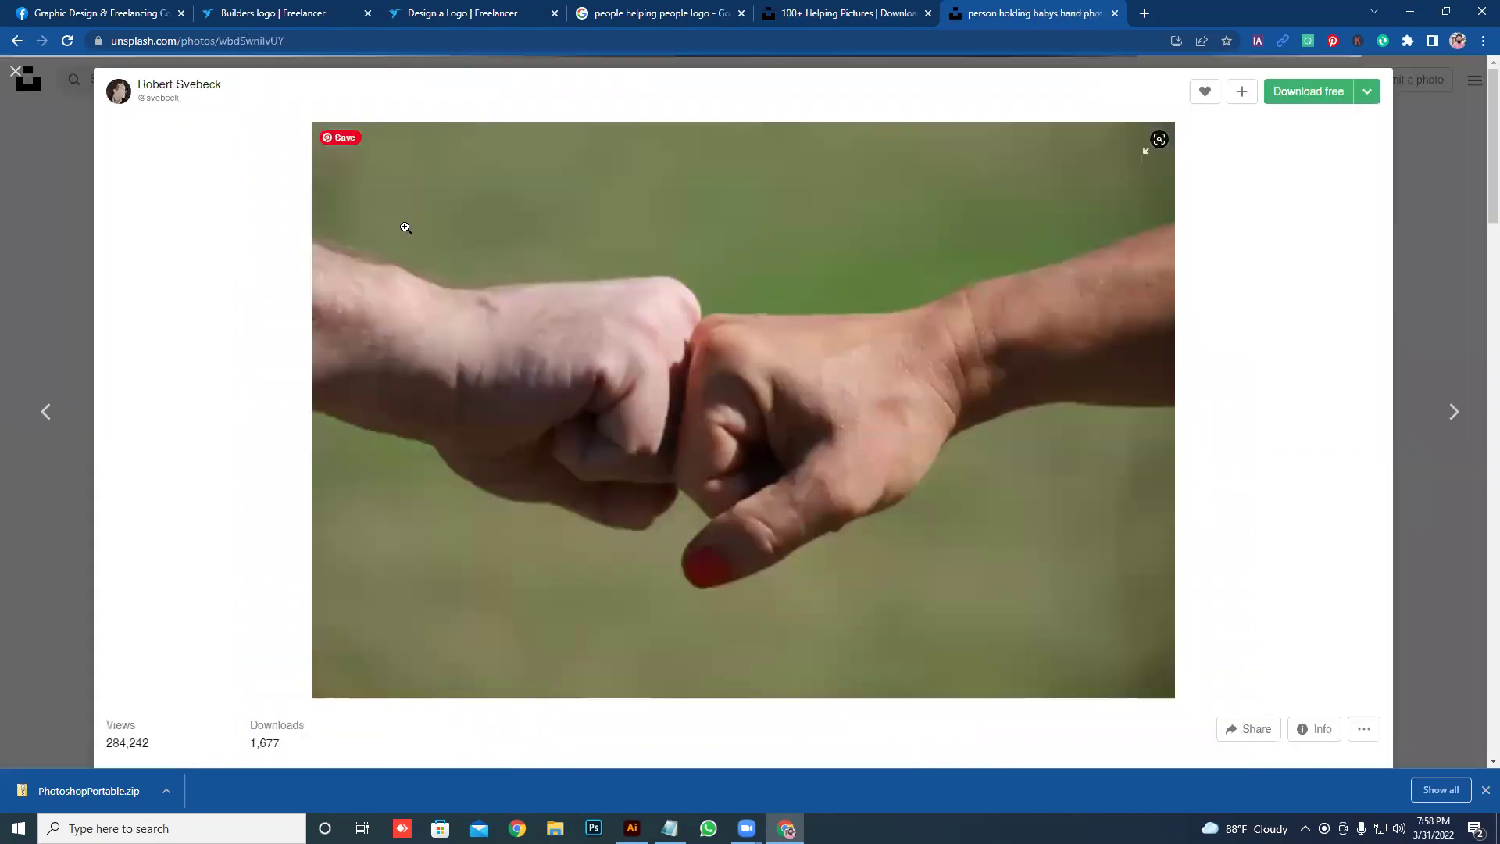
{"action": "scroll", "coordinate": [614, 442], "scroll_direction": "down", "scroll_amount": 1}
{"action": "scroll", "coordinate": [573, 442], "scroll_direction": "down", "scroll_amount": 1}
{"action": "scroll", "coordinate": [569, 446], "scroll_direction": "down", "scroll_amount": 3}
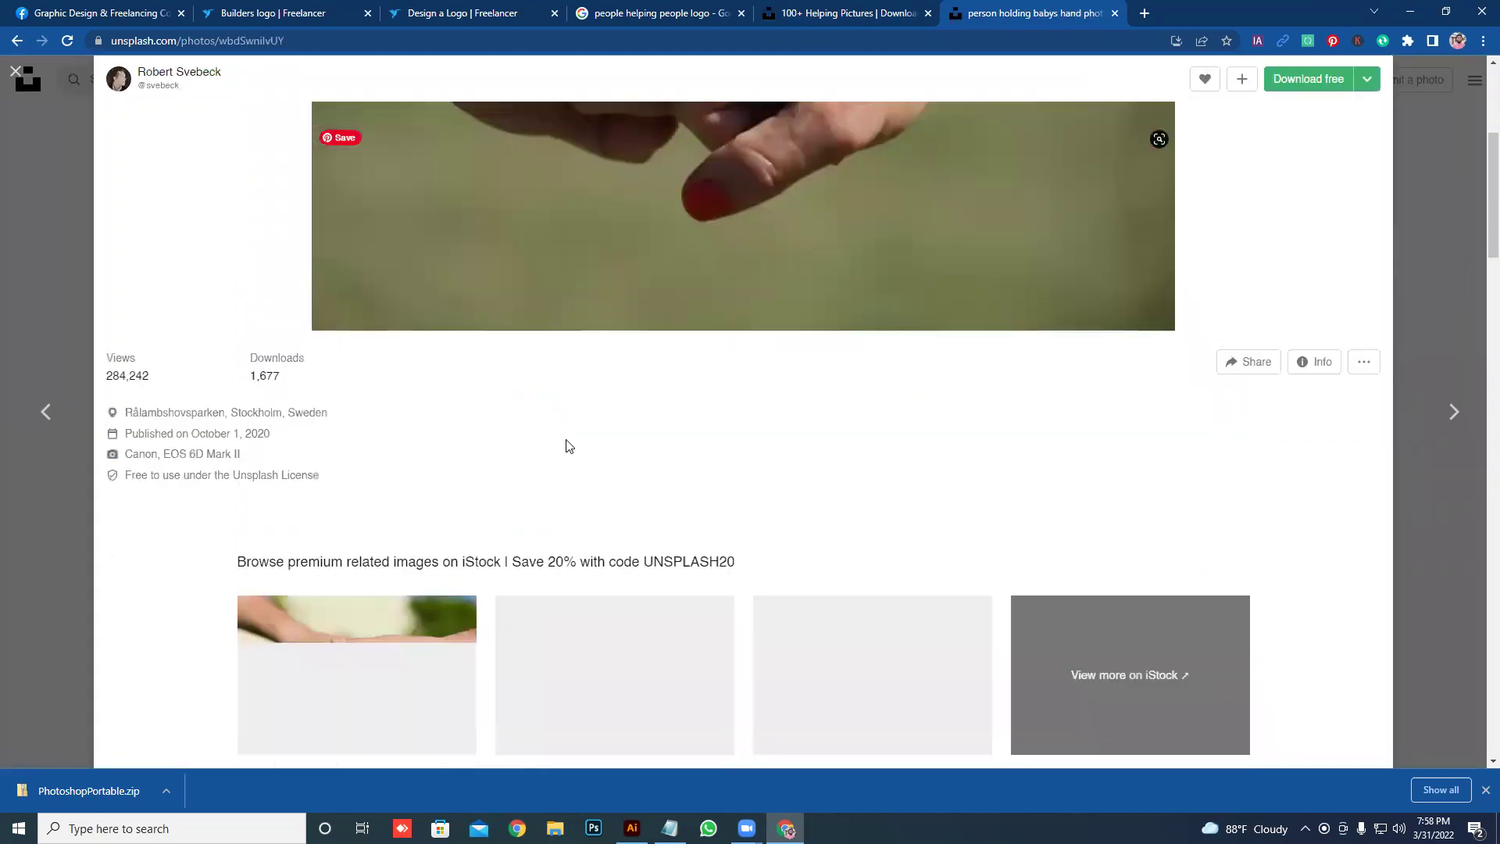
{"action": "scroll", "coordinate": [571, 438], "scroll_direction": "up", "scroll_amount": 5}
{"action": "right_click", "coordinate": [731, 291]}
{"action": "left_click", "coordinate": [759, 338]}
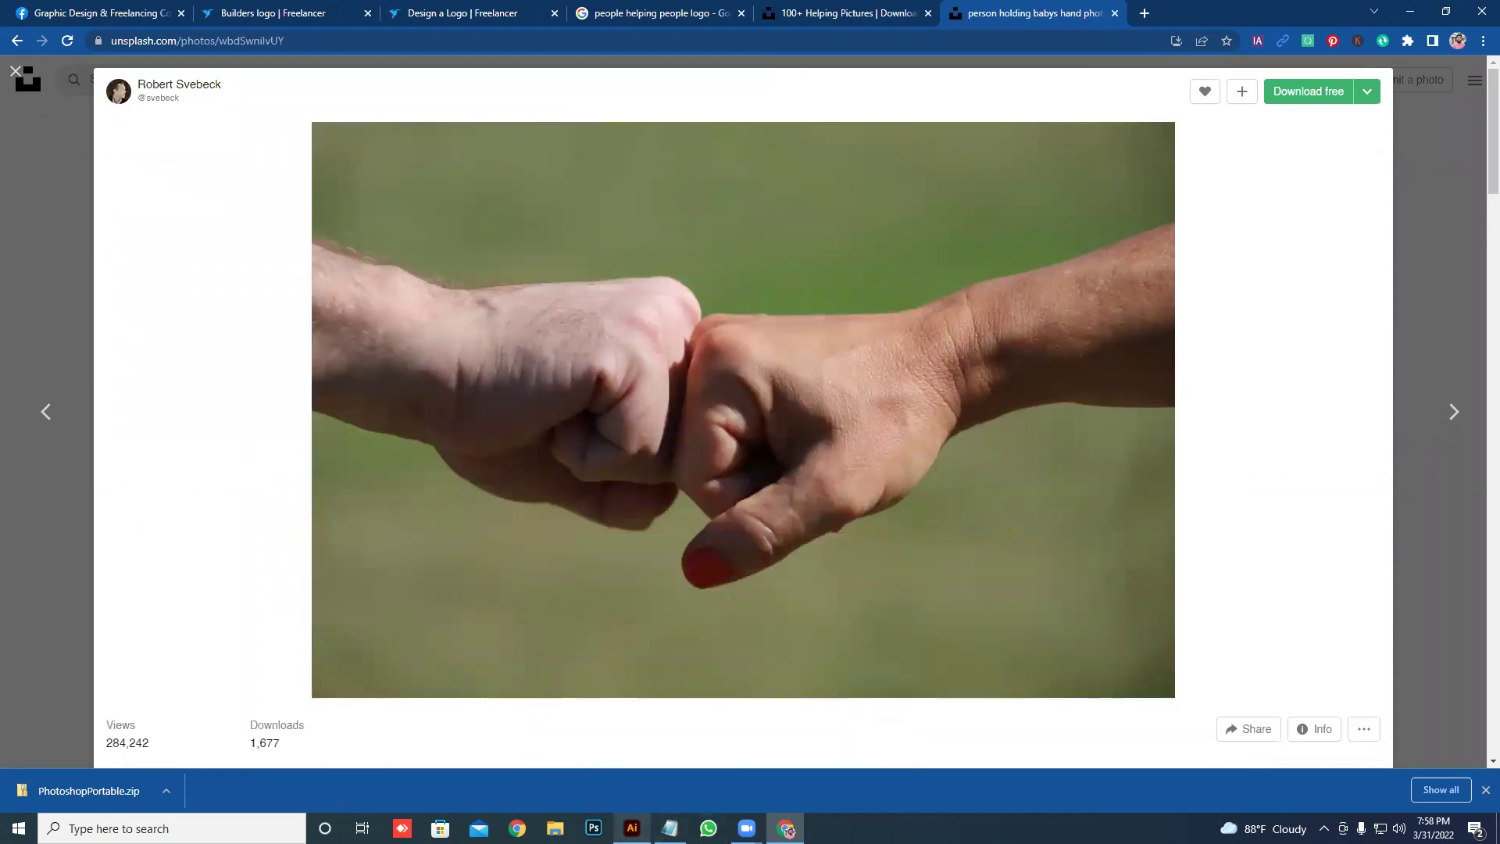
{"action": "left_click", "coordinate": [632, 829]}
- Paste the fist-bump photo, scale it to about 323×215 px and park it above the artboard
{"action": "left_click_drag", "start_coordinate": [501, 607], "coordinate": [258, 595]}
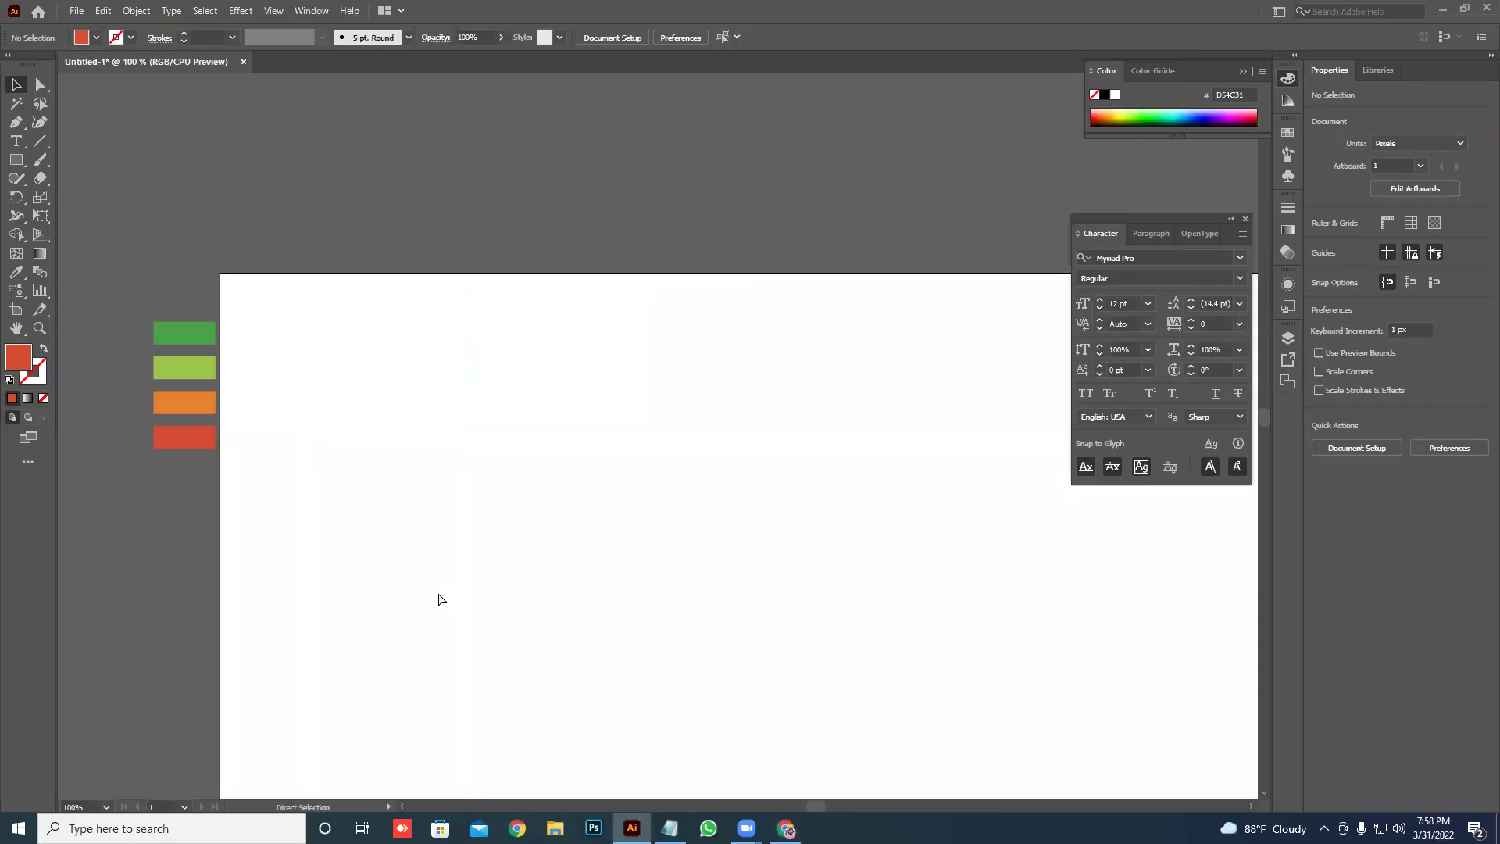
{"action": "key", "text": "ctrl+v"}
{"action": "scroll", "coordinate": [469, 563], "scroll_direction": "down", "scroll_amount": 3}
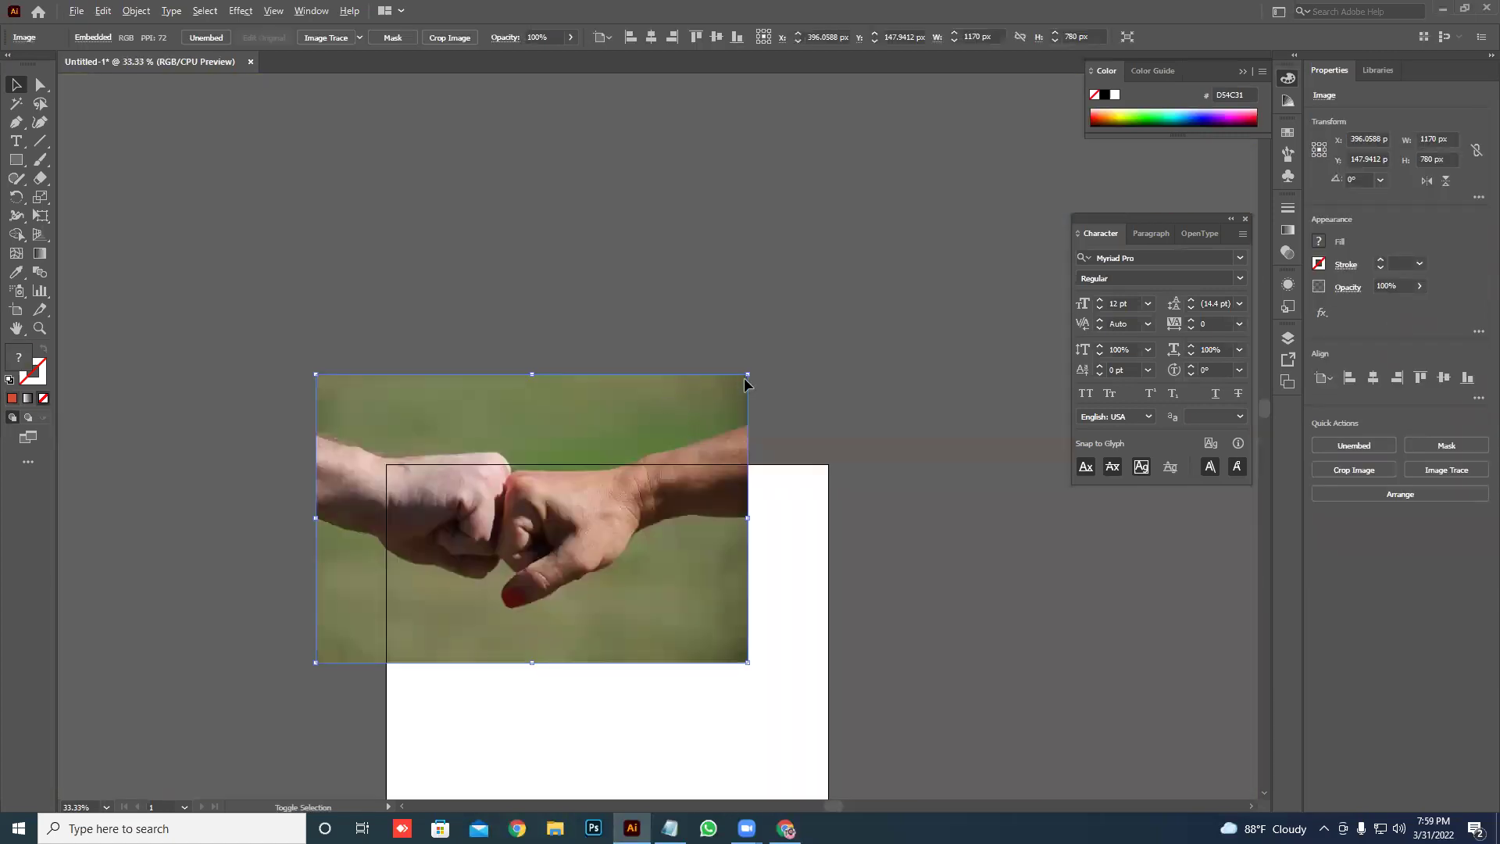
{"action": "mouse_move", "coordinate": [748, 375]}
{"action": "left_mouse_down"}
{"action": "mouse_move", "coordinate": [592, 479]}
{"action": "mouse_move", "coordinate": [486, 430]}
{"action": "mouse_move", "coordinate": [453, 384]}
{"action": "left_mouse_up"}
{"action": "left_click", "coordinate": [542, 396]}
{"action": "scroll", "coordinate": [443, 376], "scroll_direction": "up", "scroll_amount": 3}
{"action": "left_click_drag", "start_coordinate": [513, 451], "coordinate": [504, 406]}
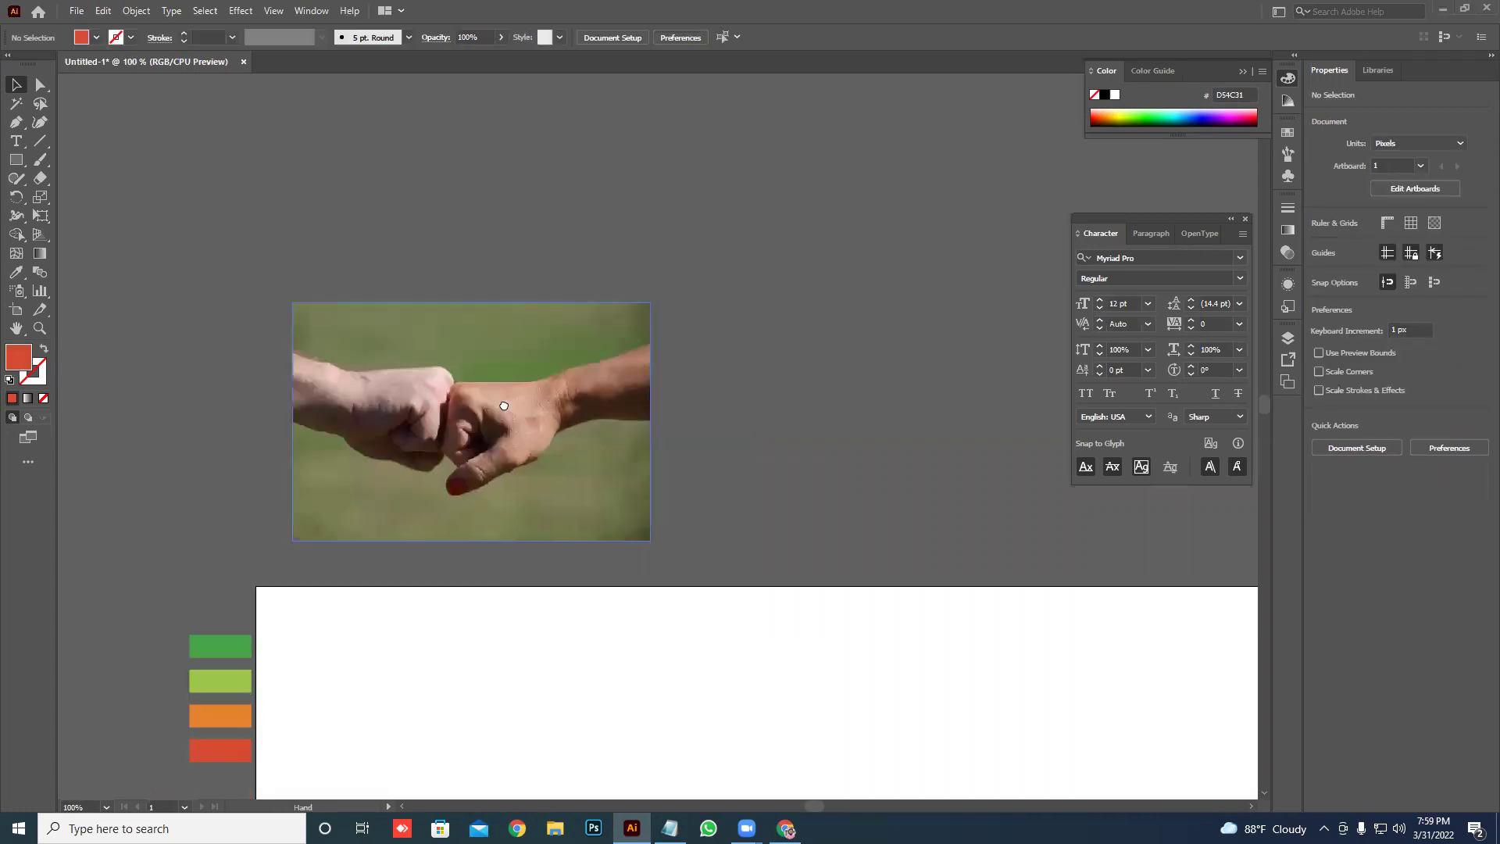
{"action": "scroll", "coordinate": [434, 420], "scroll_direction": "up", "scroll_amount": 2}
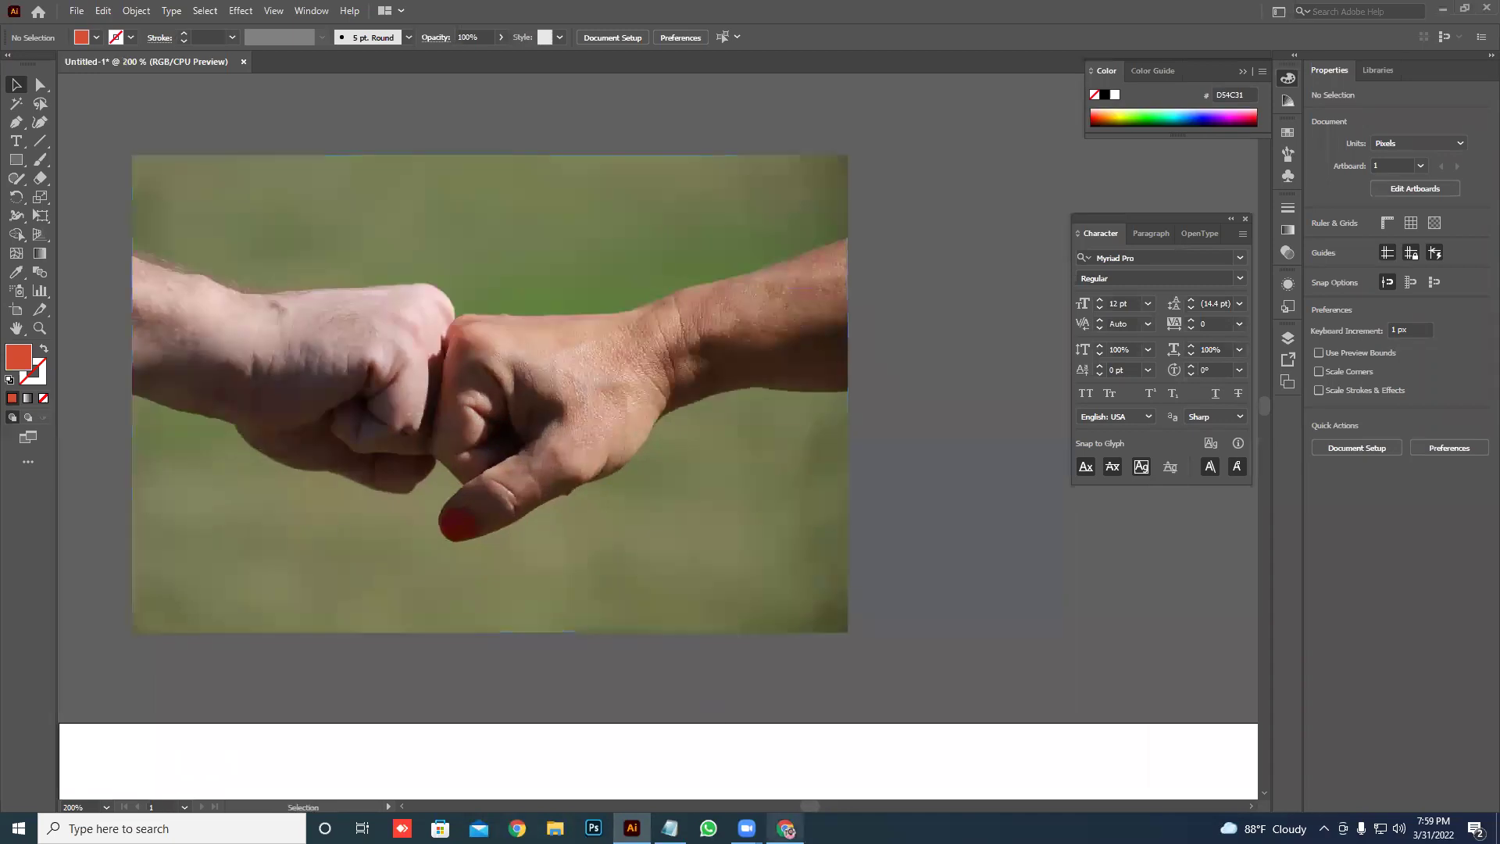
{"action": "left_click", "coordinate": [786, 829]}
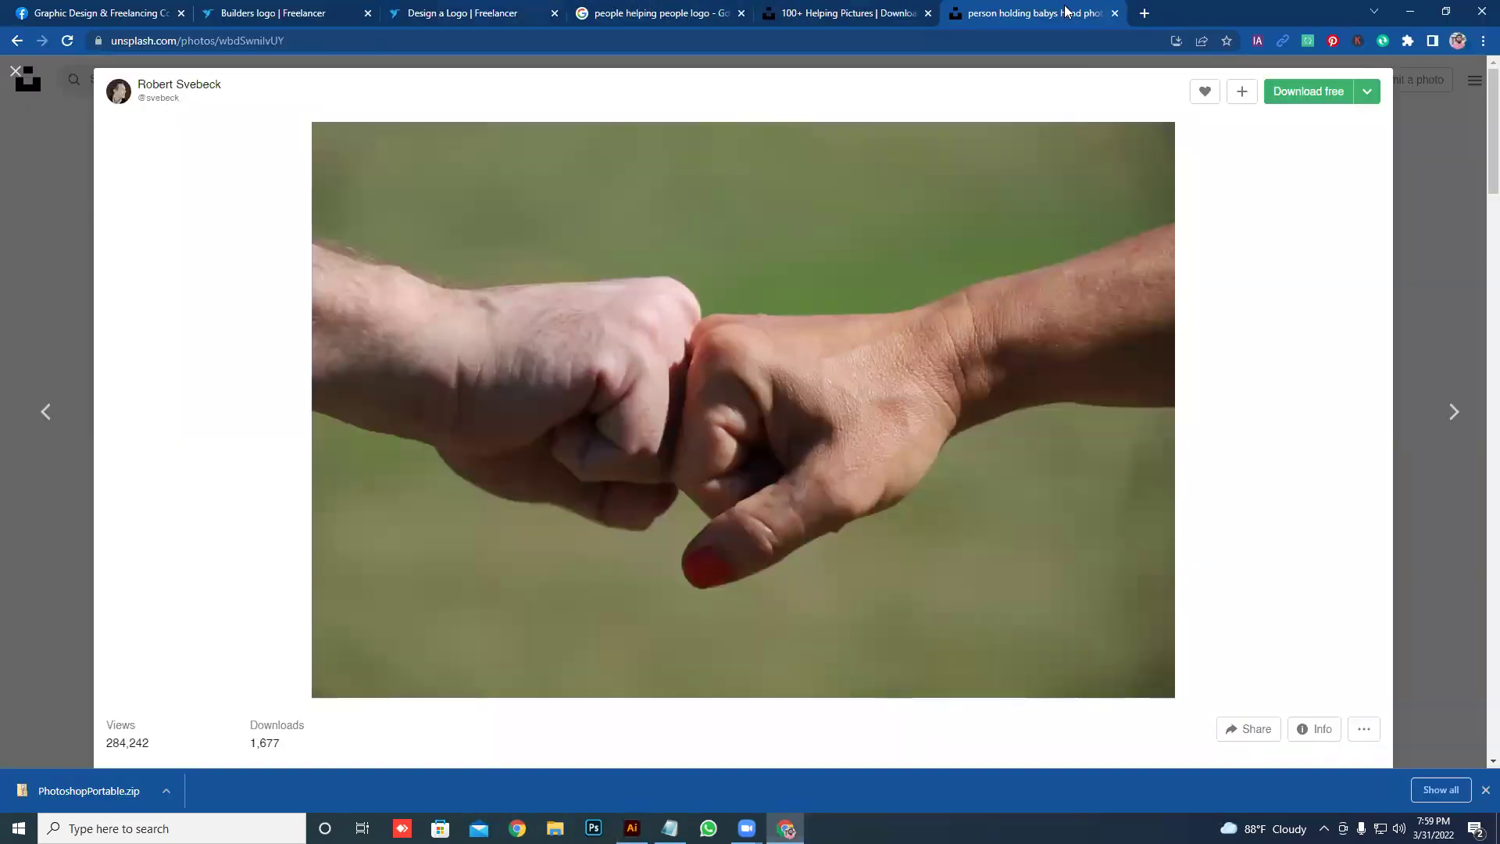
- Search Google Images for 'hand vector' in a new tab and narrow results to handshakes
{"action": "left_click", "coordinate": [1146, 14]}
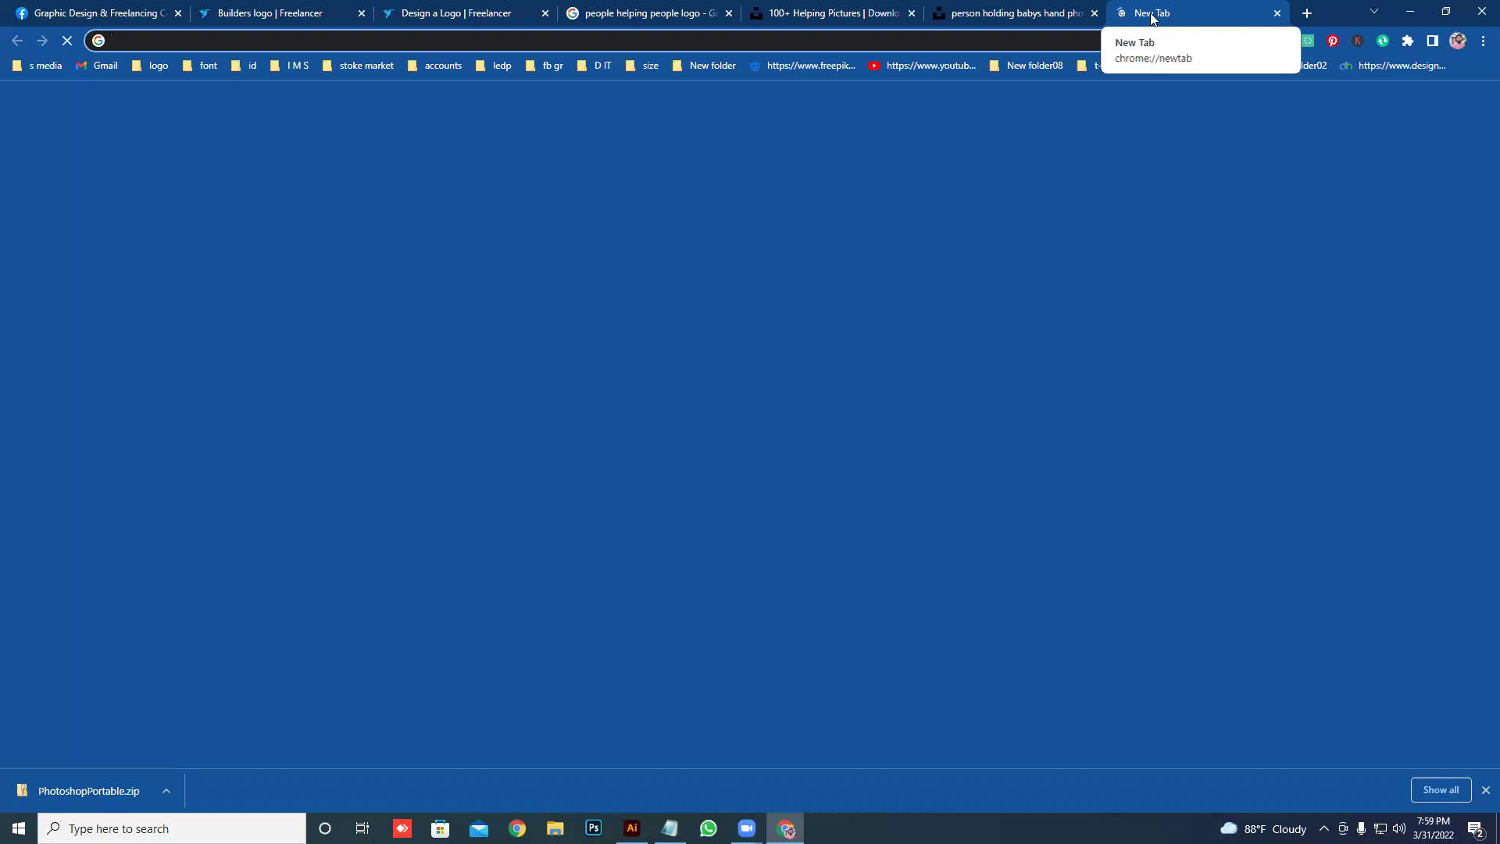
{"action": "type", "text": "hand "}
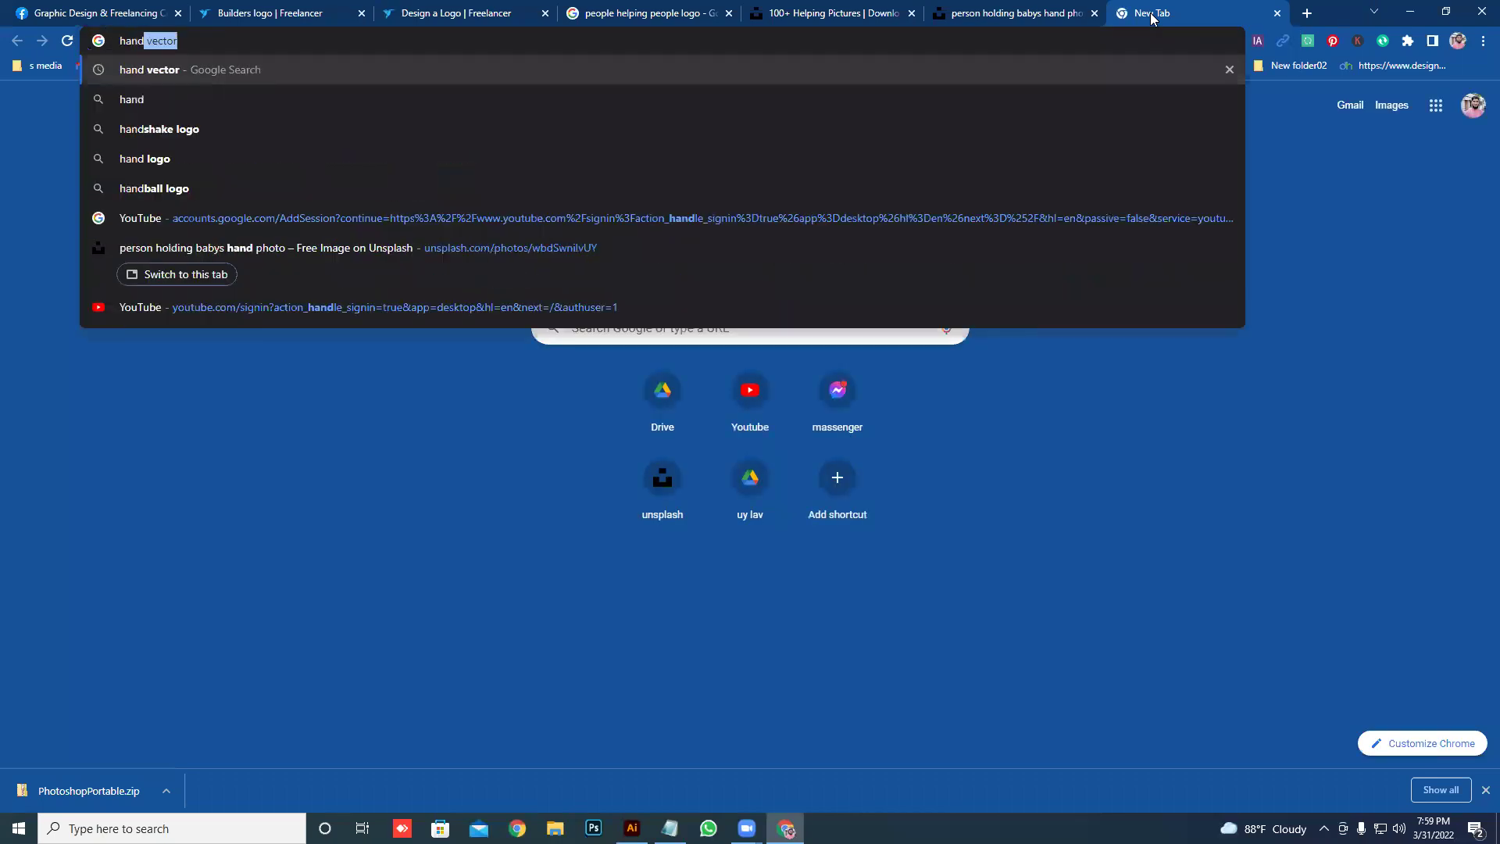
{"action": "type", "text": "vecto"}
{"action": "key", "text": "Return"}
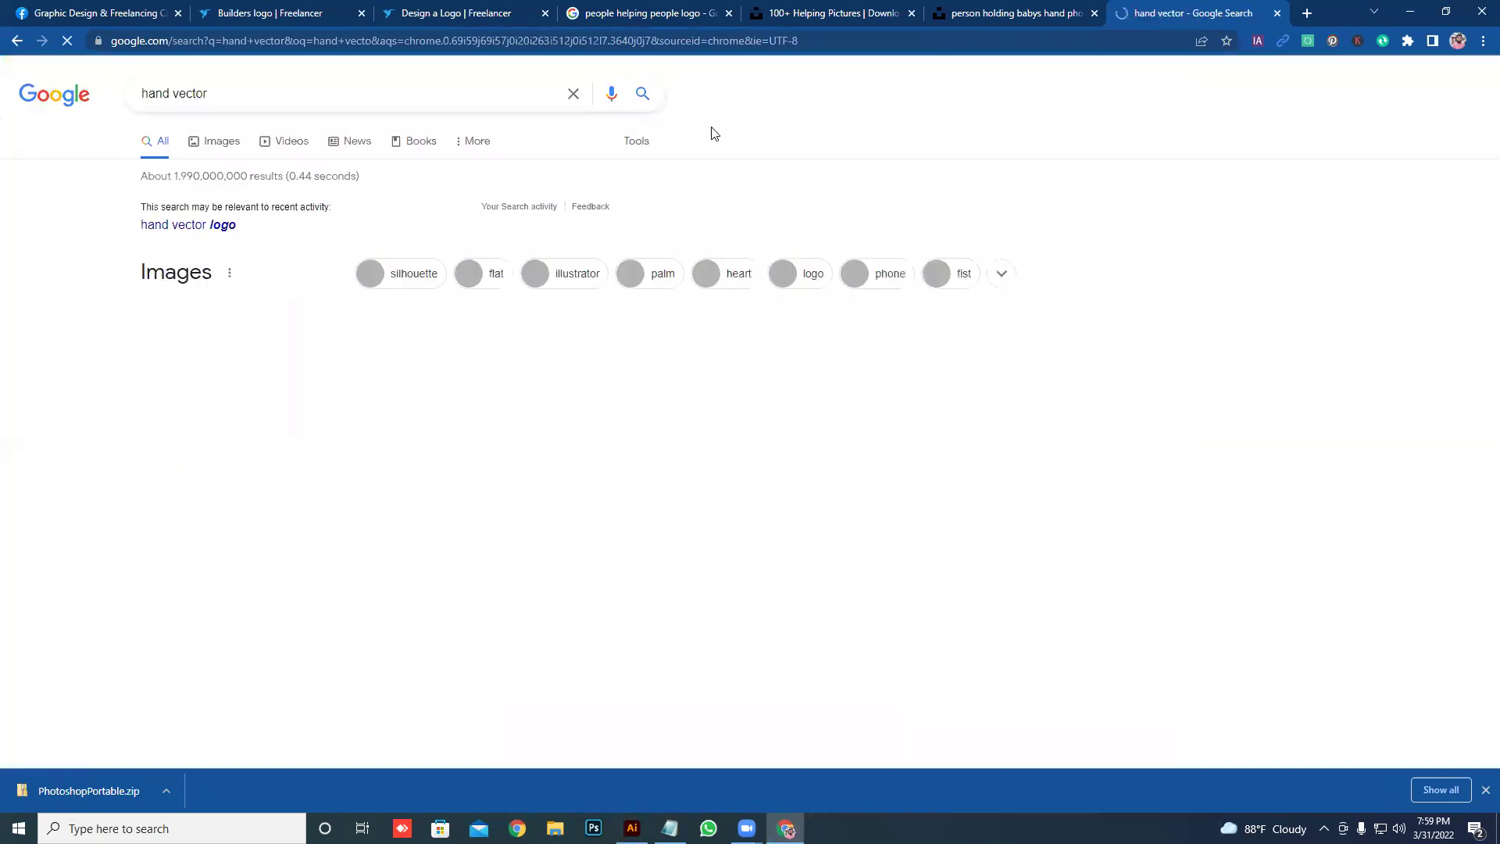
{"action": "left_click", "coordinate": [209, 144]}
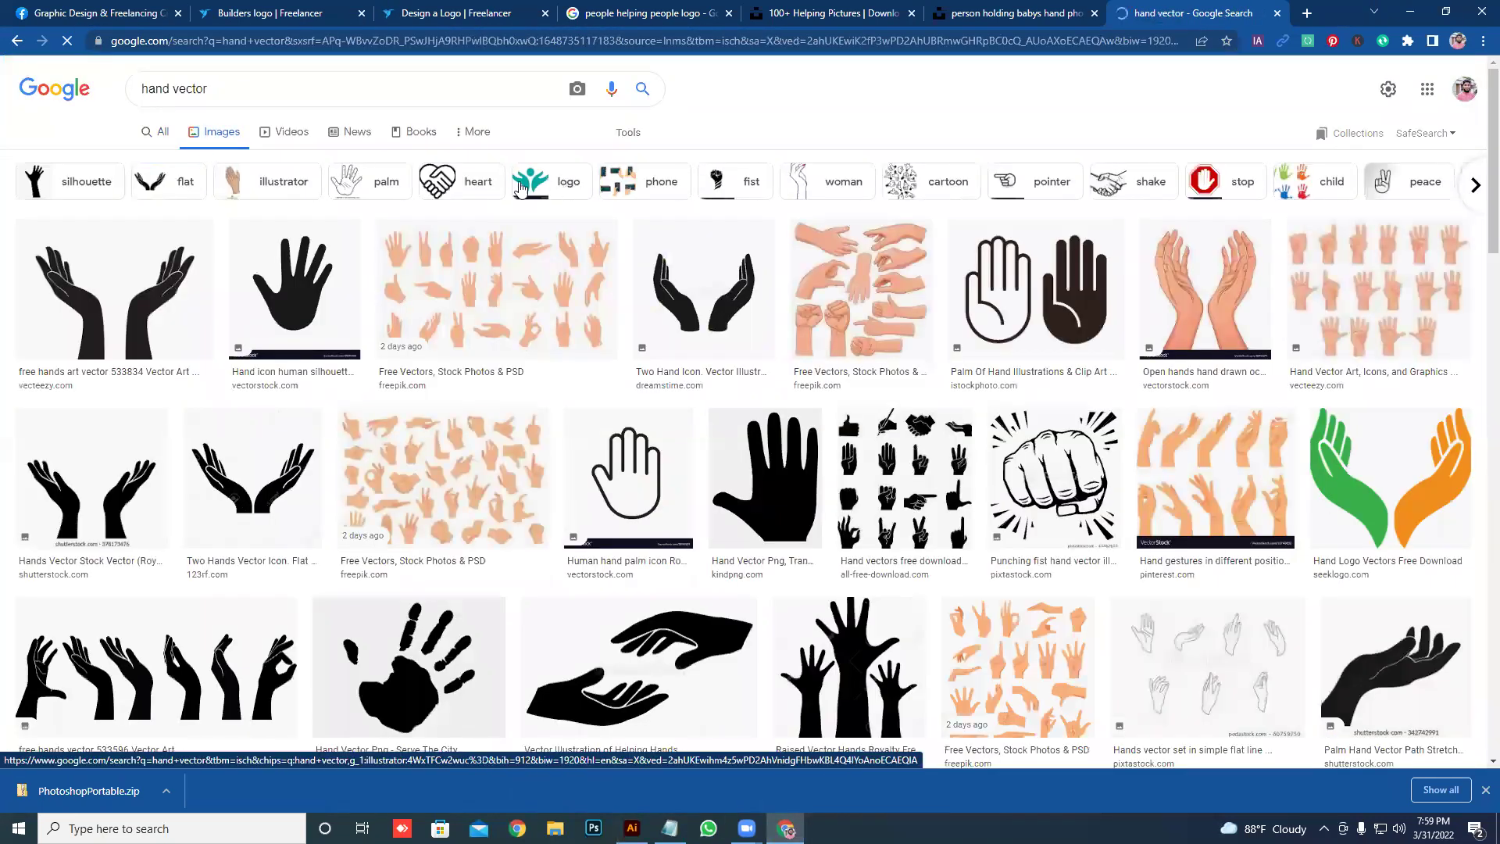
{"action": "left_click", "coordinate": [473, 176]}
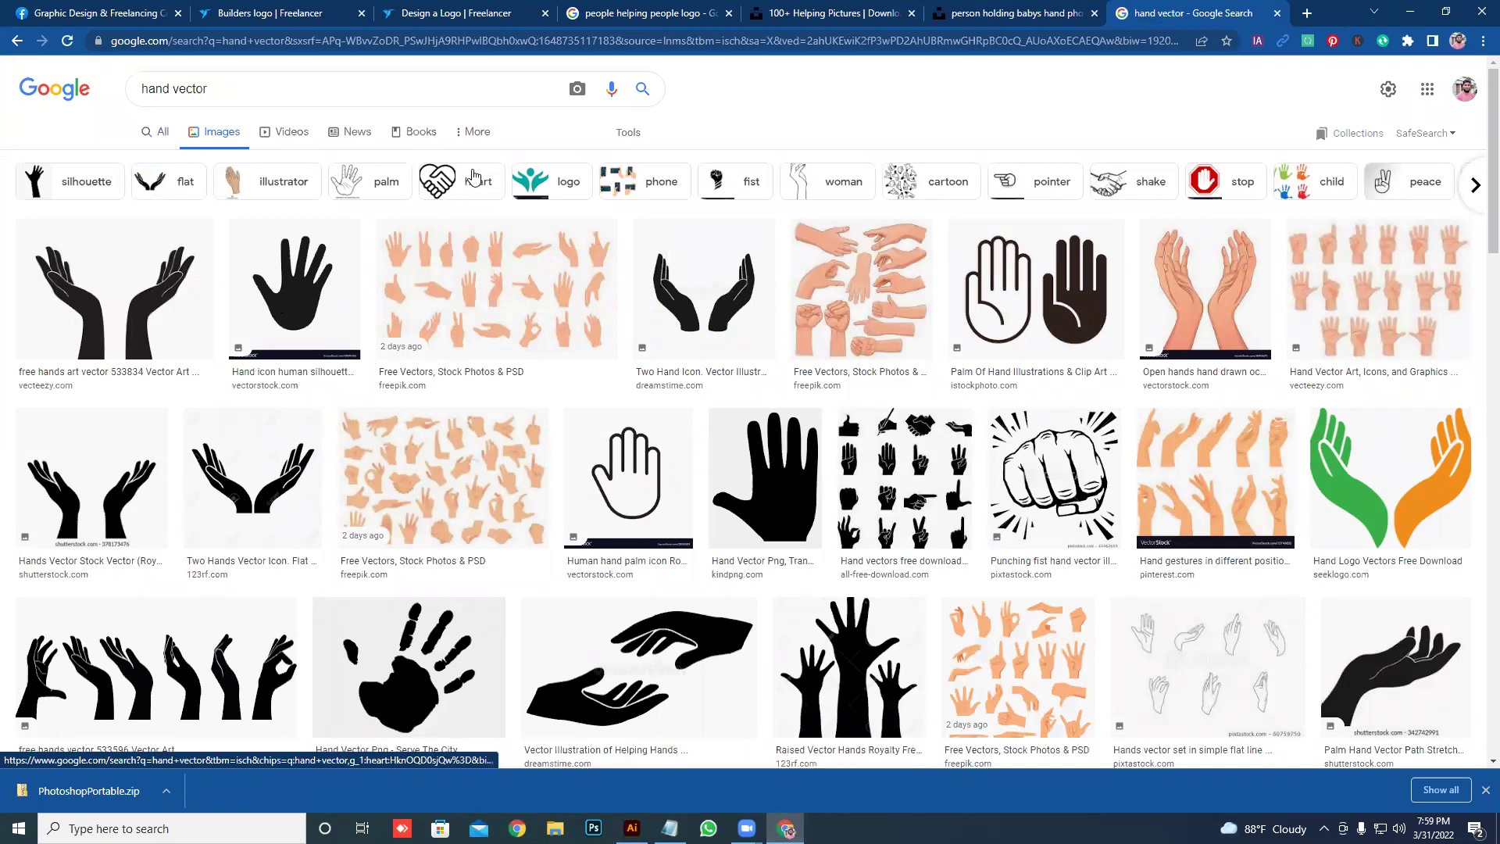
{"action": "scroll", "coordinate": [626, 276], "scroll_direction": "down", "scroll_amount": 2}
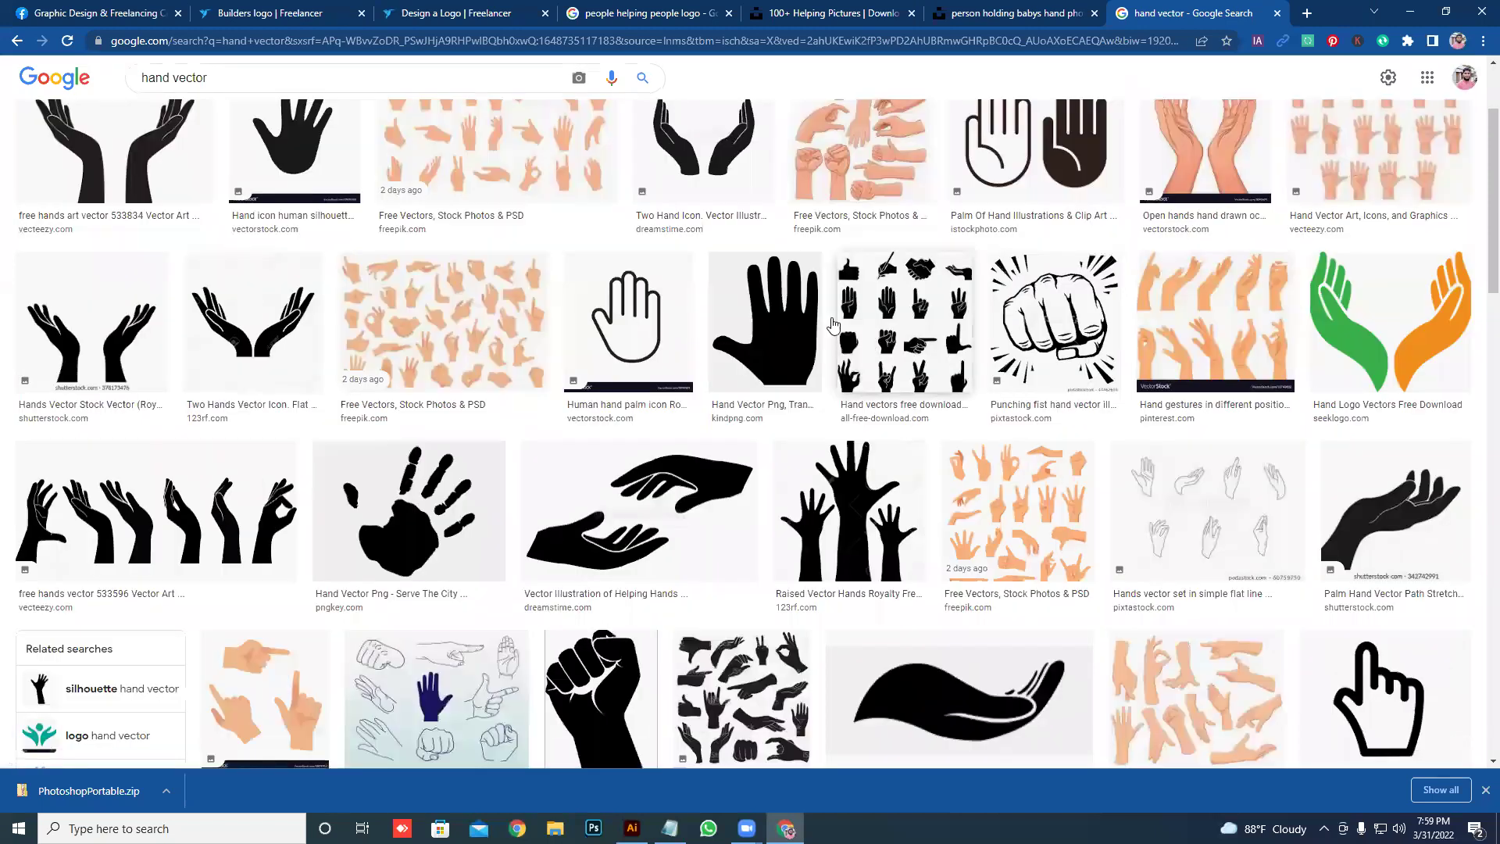
{"action": "scroll", "coordinate": [516, 266], "scroll_direction": "up", "scroll_amount": 1}
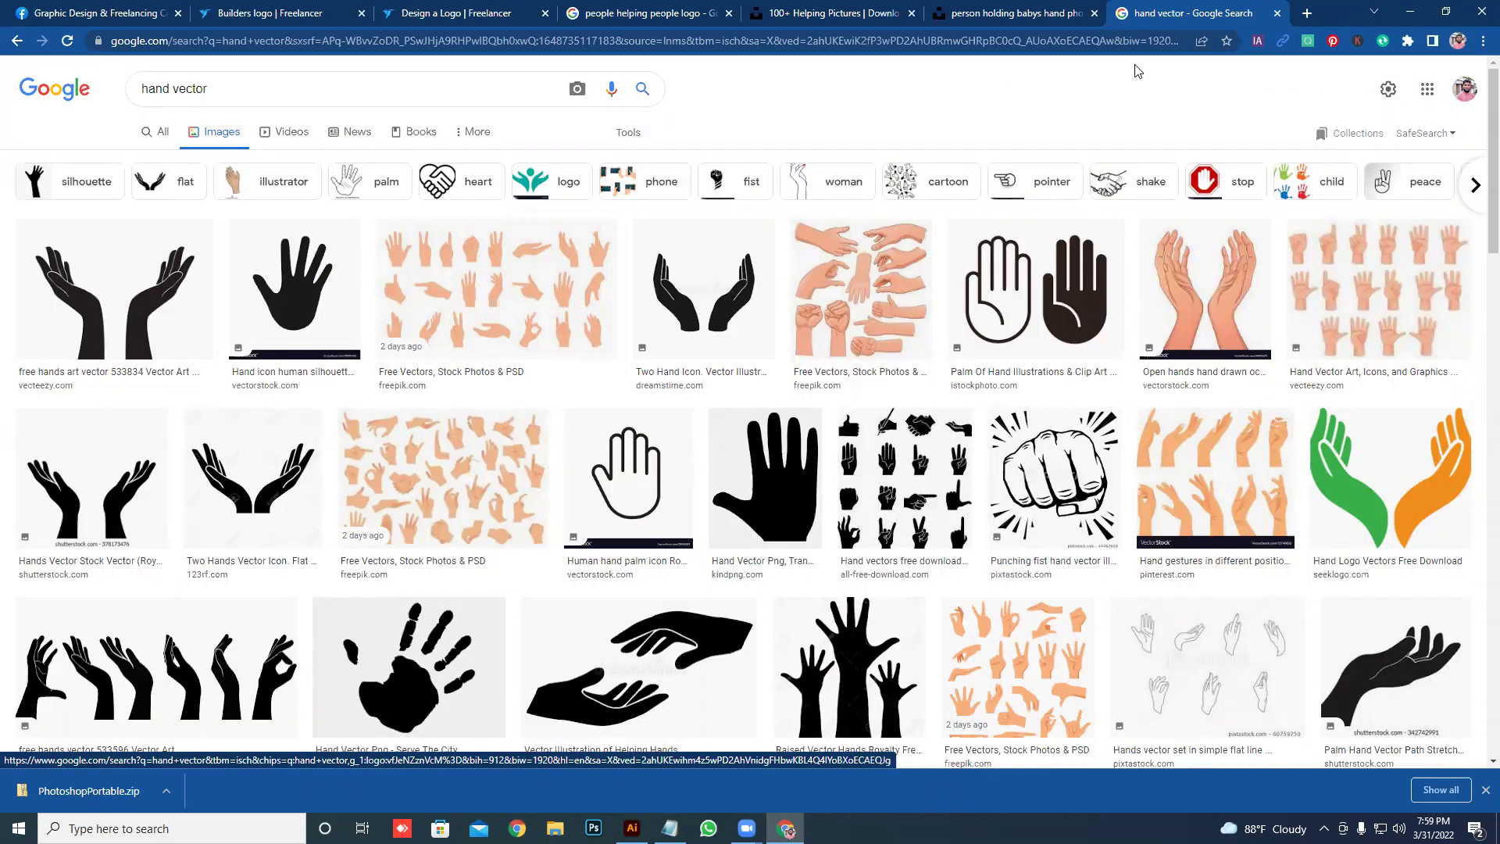
{"action": "left_click", "coordinate": [1120, 195]}
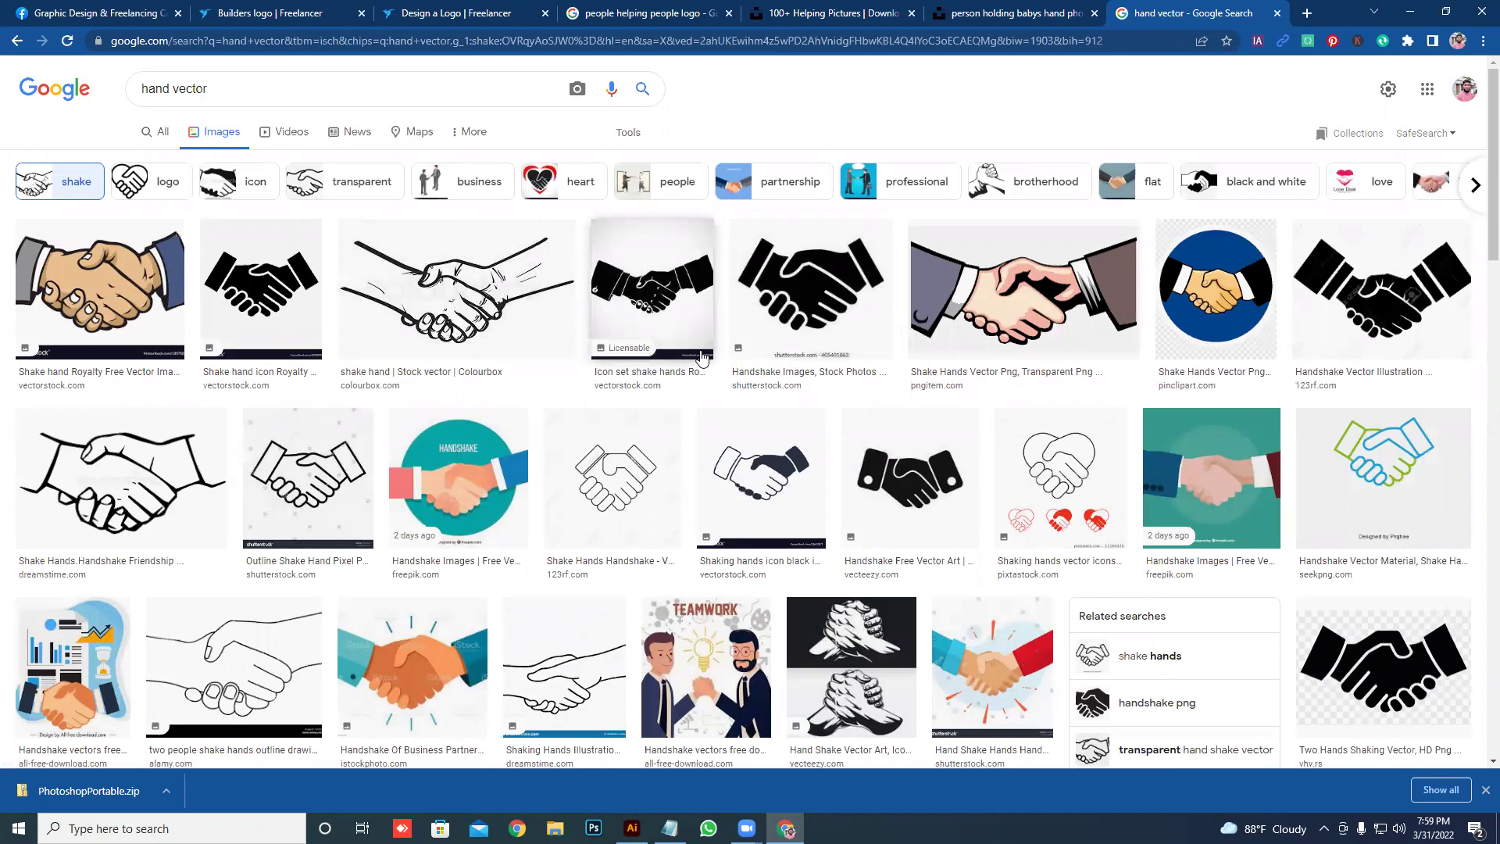
- Browse the handshake vector results, then return to the Unsplash fist-bump photo tab
{"action": "left_click", "coordinate": [701, 357]}
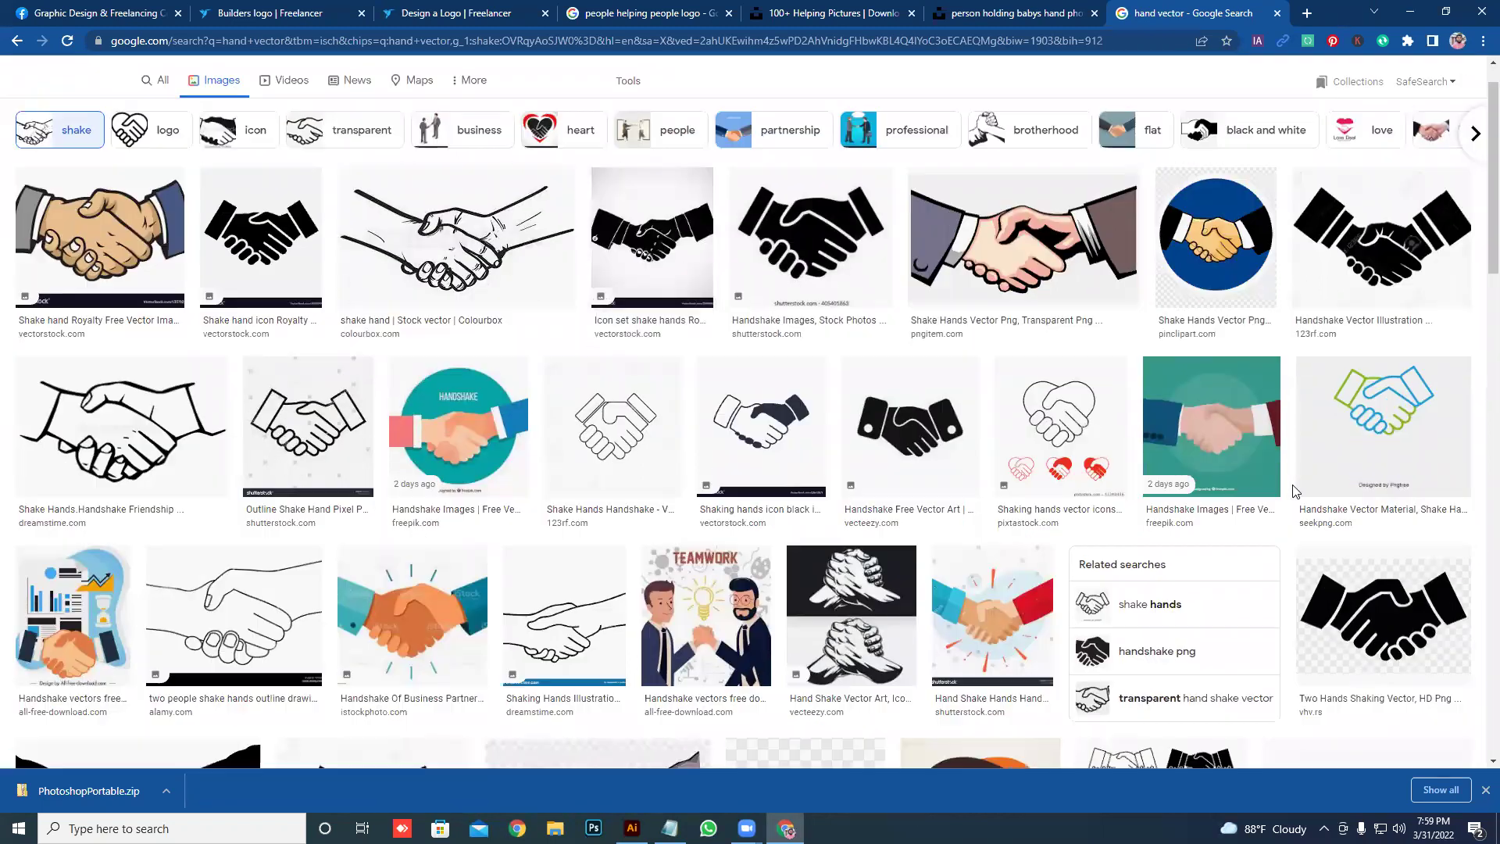
{"action": "scroll", "coordinate": [925, 475], "scroll_direction": "down", "scroll_amount": 2}
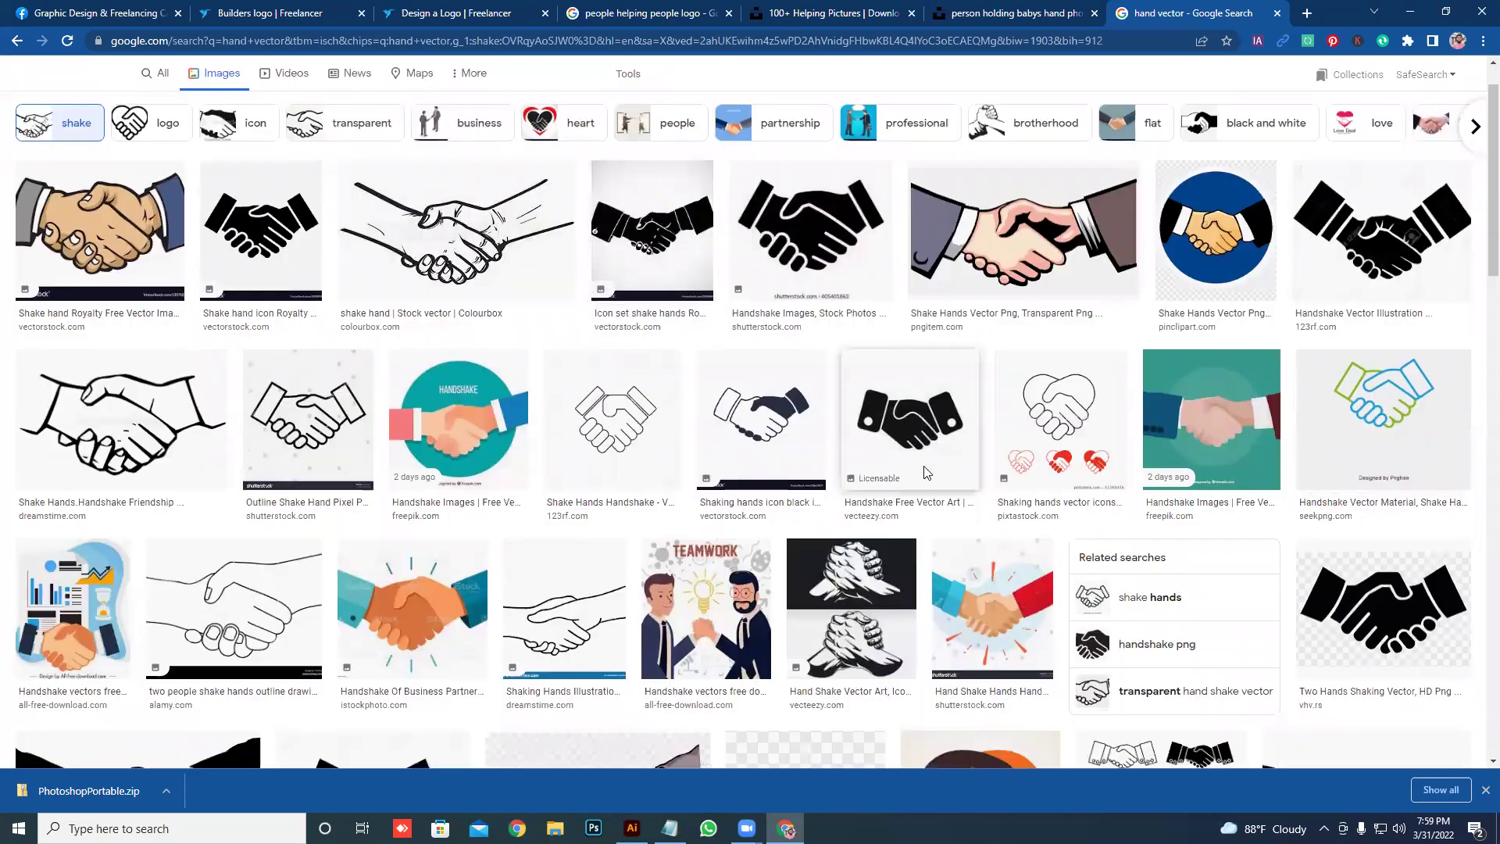
{"action": "scroll", "coordinate": [924, 474], "scroll_direction": "down", "scroll_amount": 1}
{"action": "scroll", "coordinate": [924, 472], "scroll_direction": "down", "scroll_amount": 2}
{"action": "scroll", "coordinate": [922, 468], "scroll_direction": "down", "scroll_amount": 3}
{"action": "scroll", "coordinate": [922, 469], "scroll_direction": "down", "scroll_amount": 3}
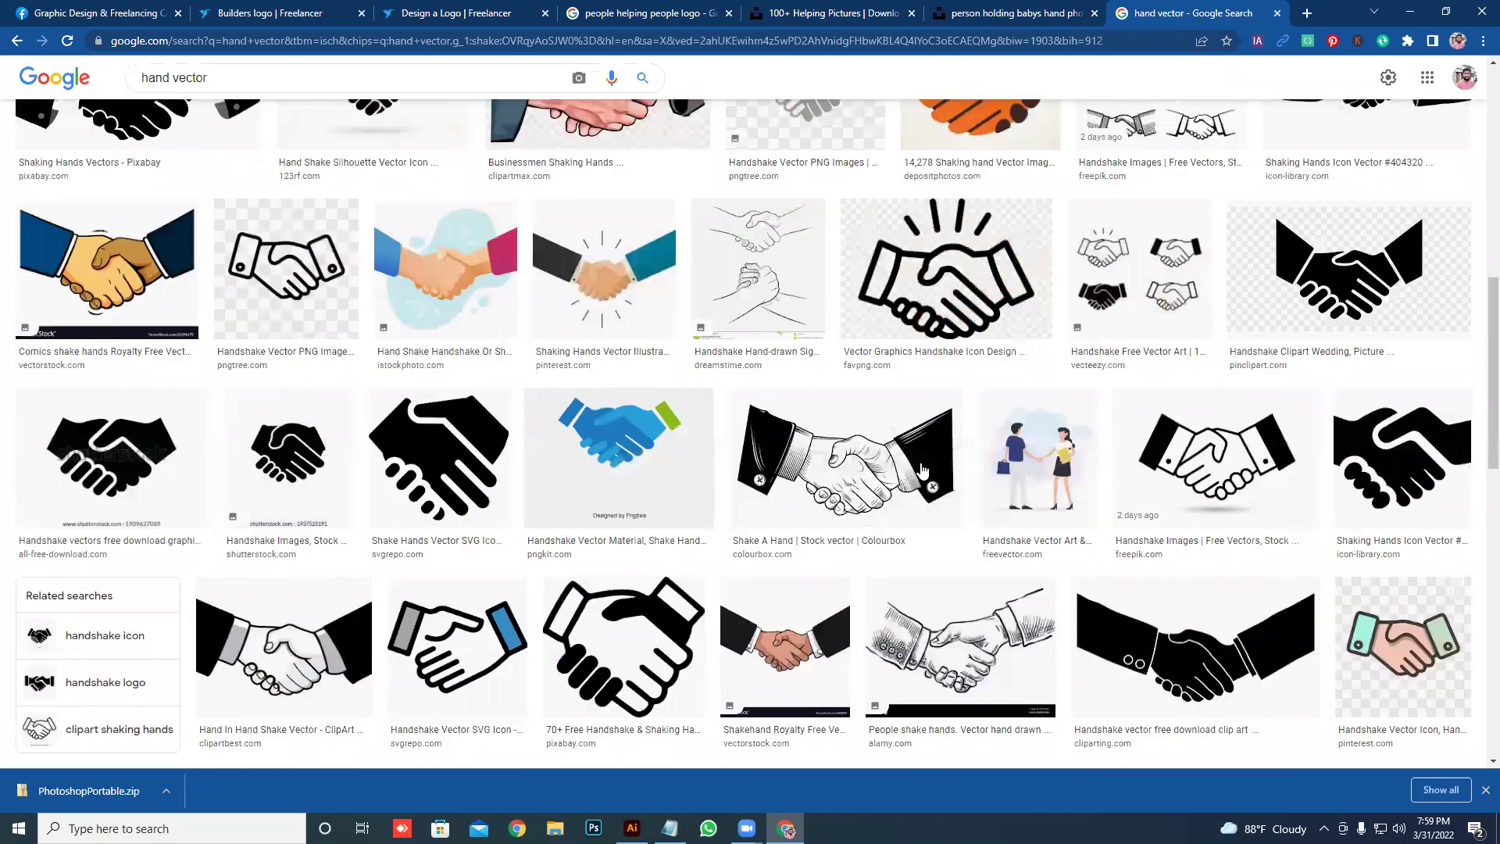
{"action": "scroll", "coordinate": [922, 469], "scroll_direction": "down", "scroll_amount": 3}
{"action": "scroll", "coordinate": [963, 439], "scroll_direction": "down", "scroll_amount": 3}
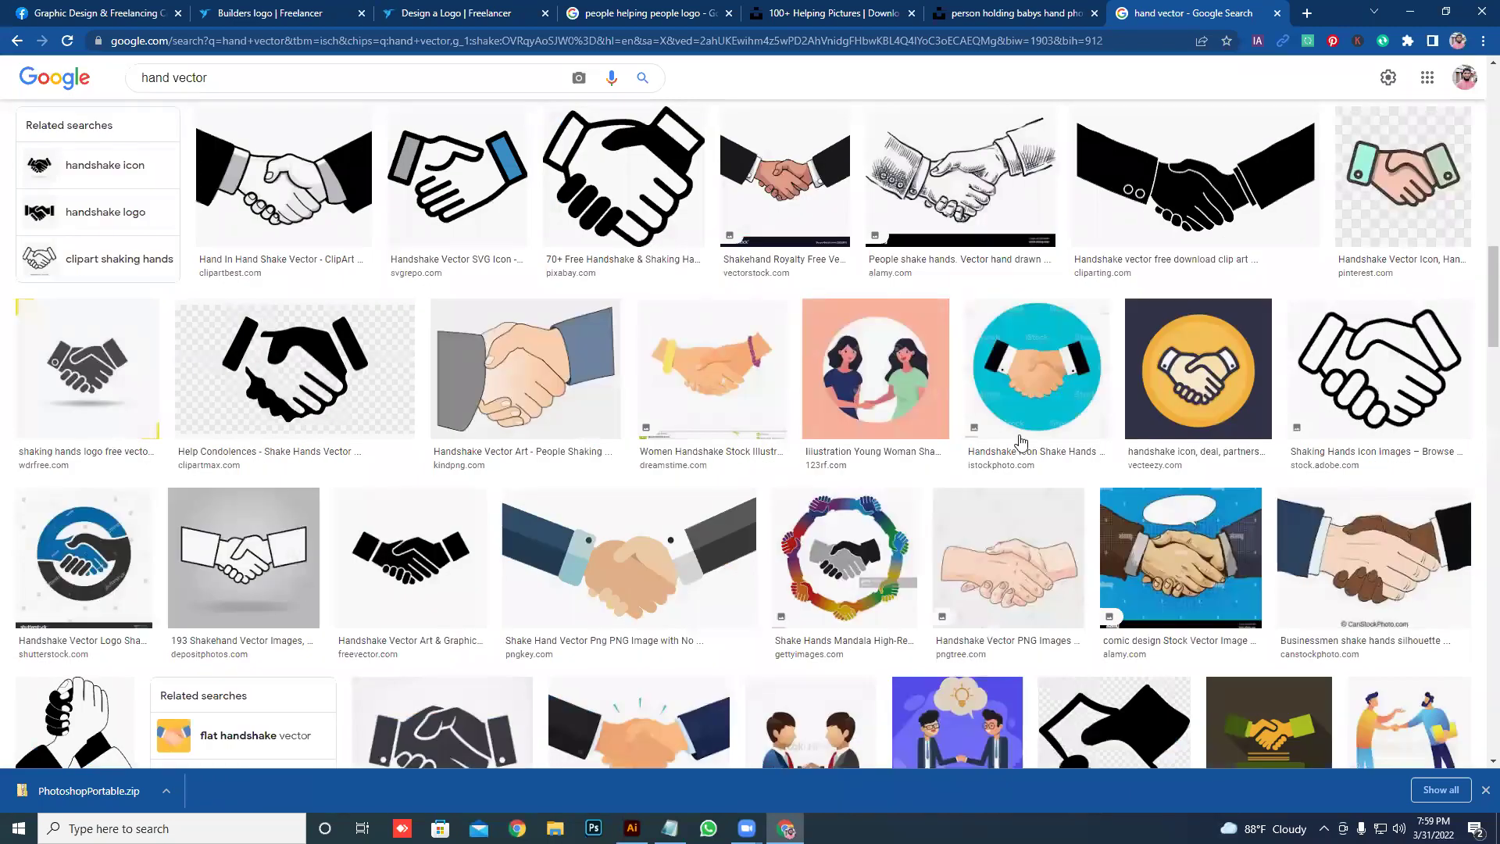
{"action": "scroll", "coordinate": [1020, 441], "scroll_direction": "down", "scroll_amount": 6}
{"action": "scroll", "coordinate": [477, 364], "scroll_direction": "down", "scroll_amount": 4}
{"action": "scroll", "coordinate": [476, 364], "scroll_direction": "down", "scroll_amount": 3}
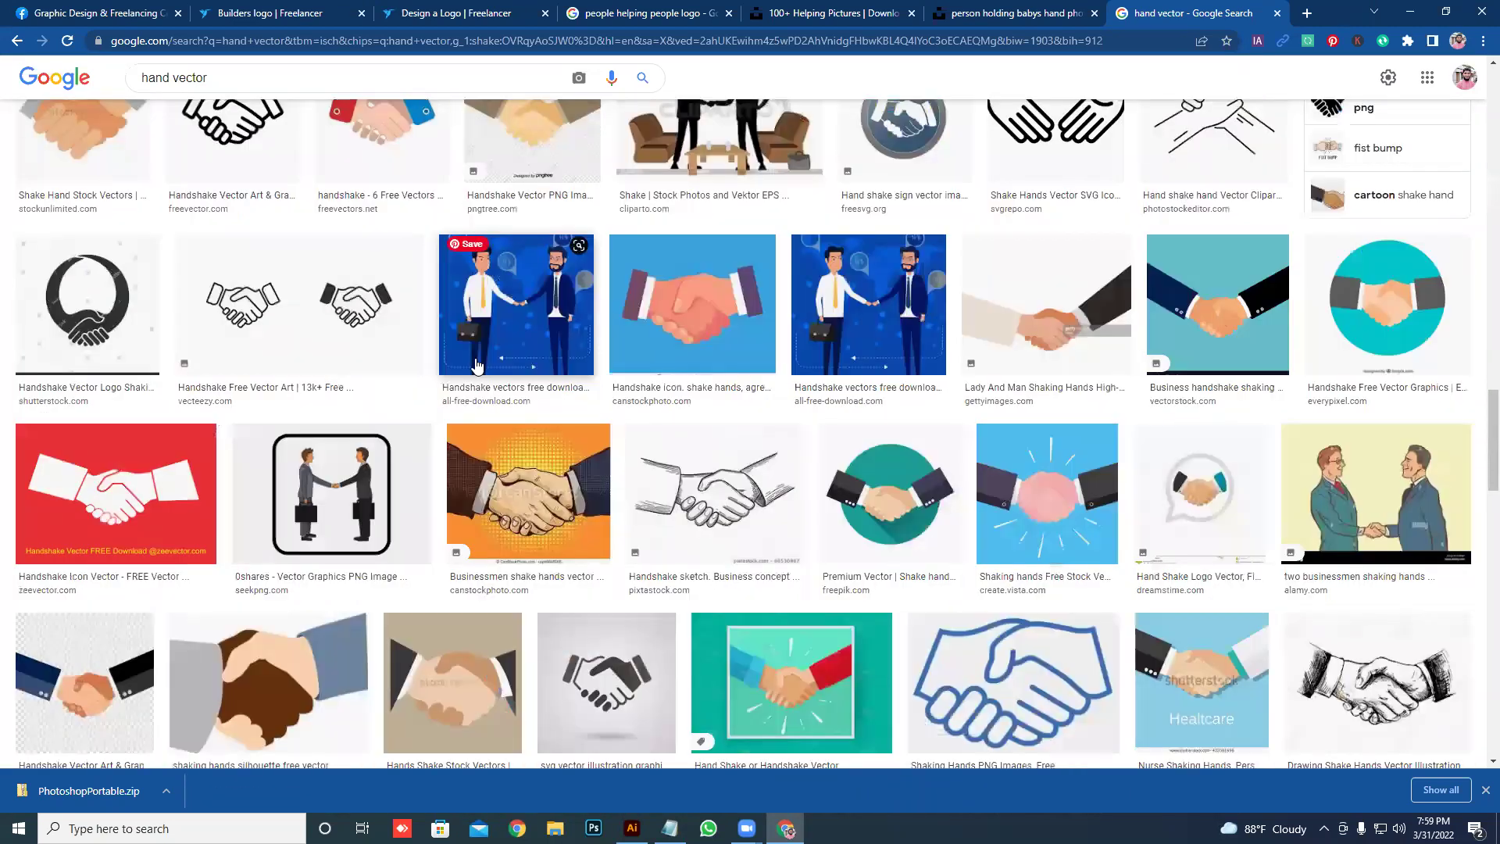
{"action": "scroll", "coordinate": [480, 364], "scroll_direction": "down", "scroll_amount": 3}
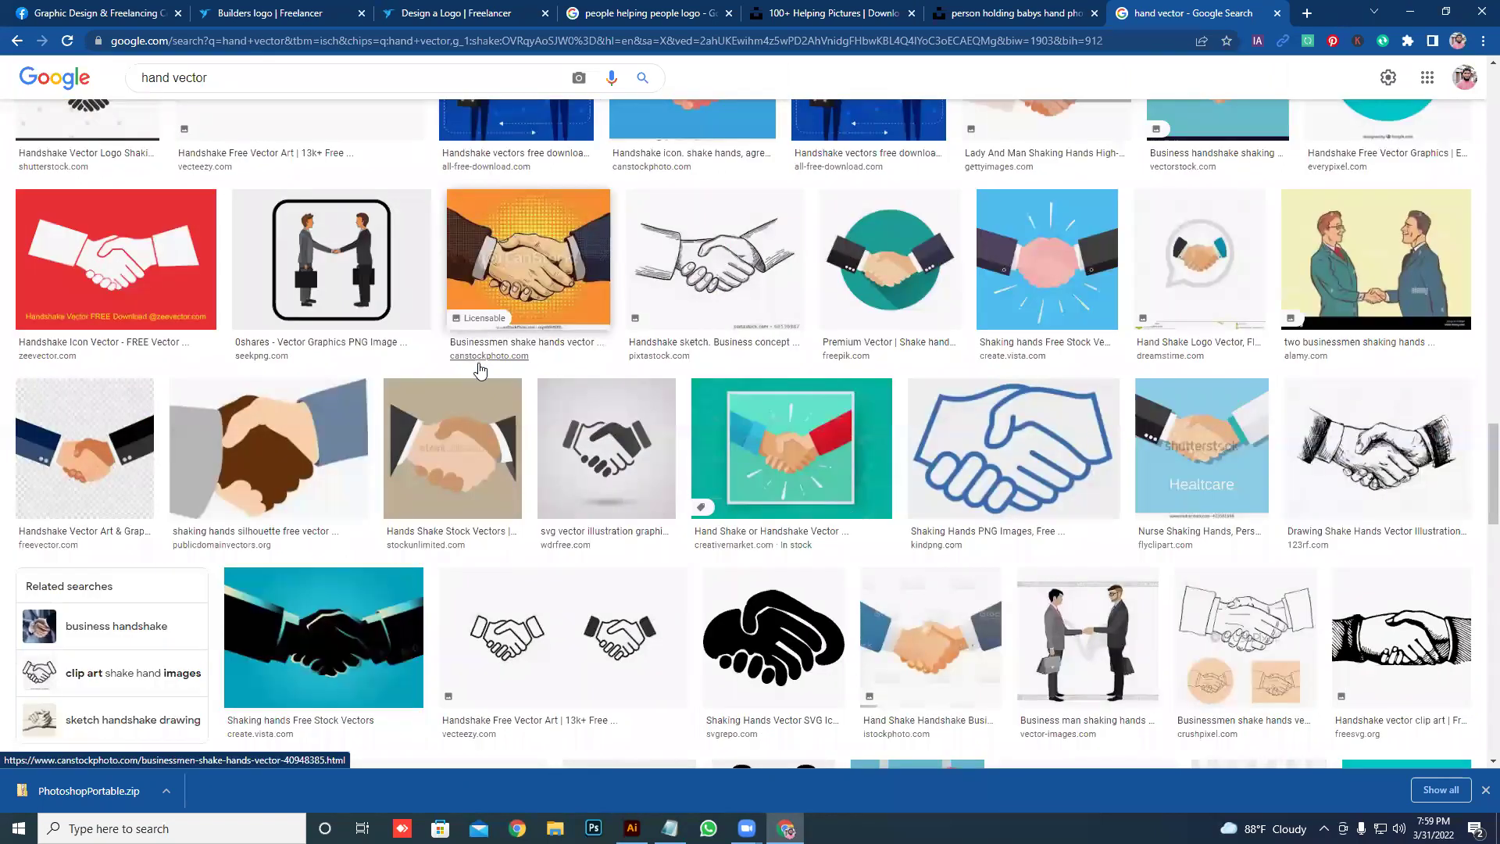
{"action": "scroll", "coordinate": [480, 369], "scroll_direction": "down", "scroll_amount": 2}
{"action": "scroll", "coordinate": [480, 368], "scroll_direction": "down", "scroll_amount": 3}
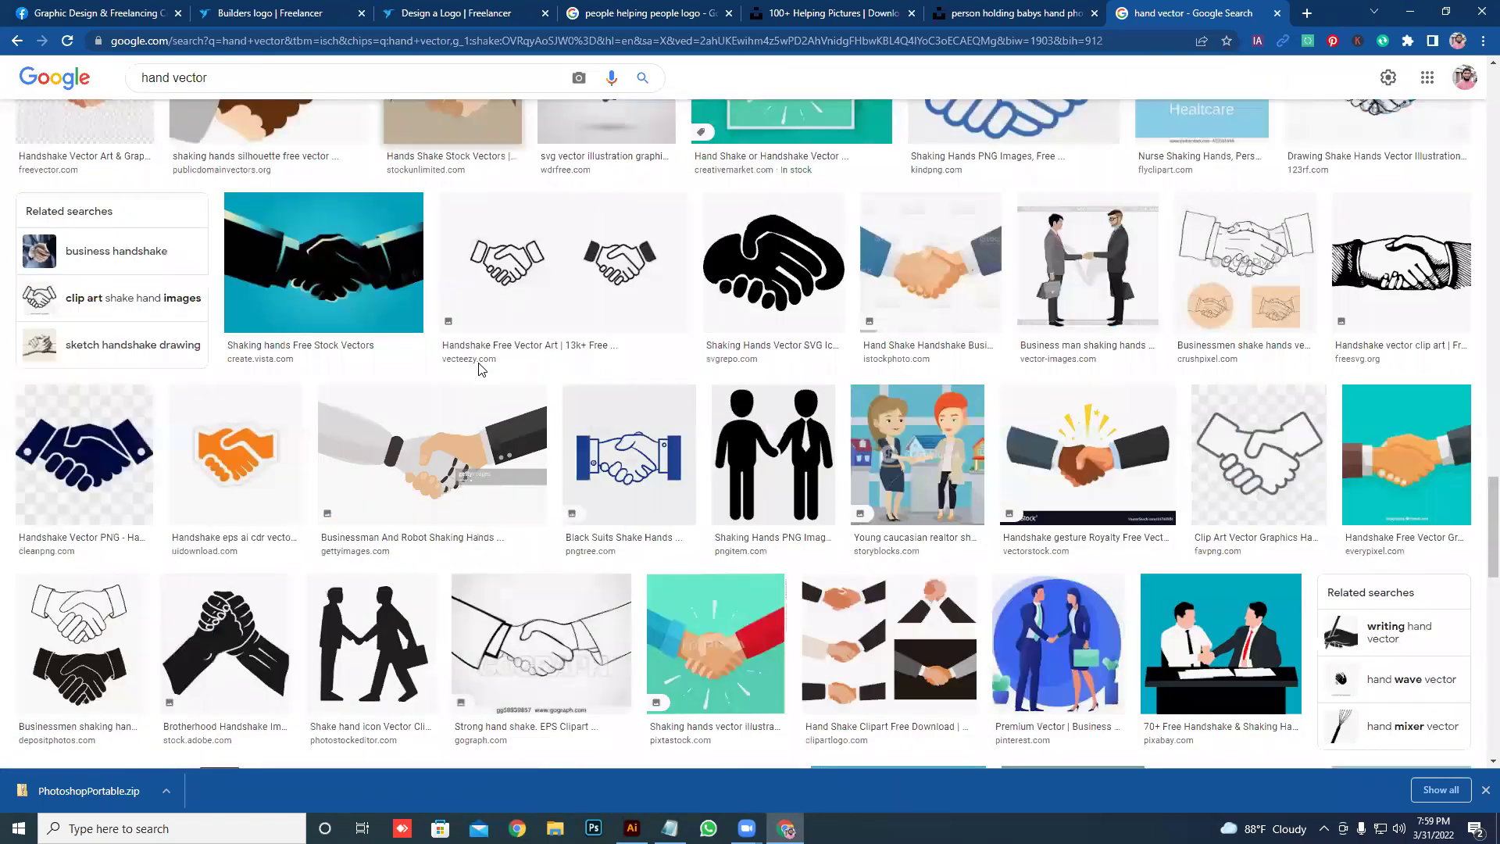
{"action": "scroll", "coordinate": [480, 369], "scroll_direction": "down", "scroll_amount": 1}
{"action": "scroll", "coordinate": [482, 373], "scroll_direction": "down", "scroll_amount": 3}
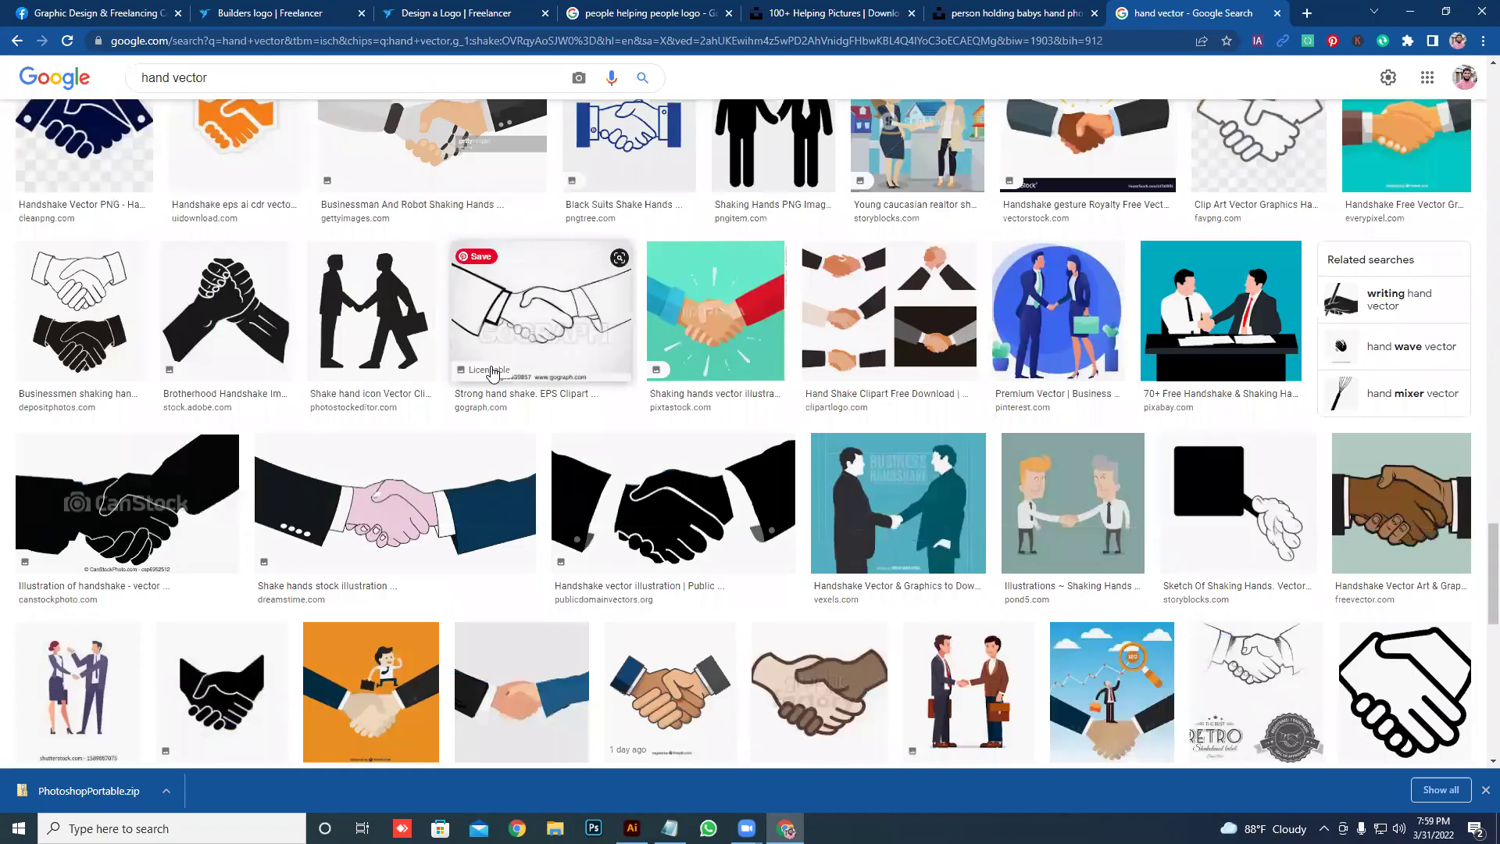
{"action": "scroll", "coordinate": [485, 374], "scroll_direction": "down", "scroll_amount": 1}
{"action": "scroll", "coordinate": [494, 372], "scroll_direction": "down", "scroll_amount": 3}
{"action": "scroll", "coordinate": [493, 373], "scroll_direction": "down", "scroll_amount": 3}
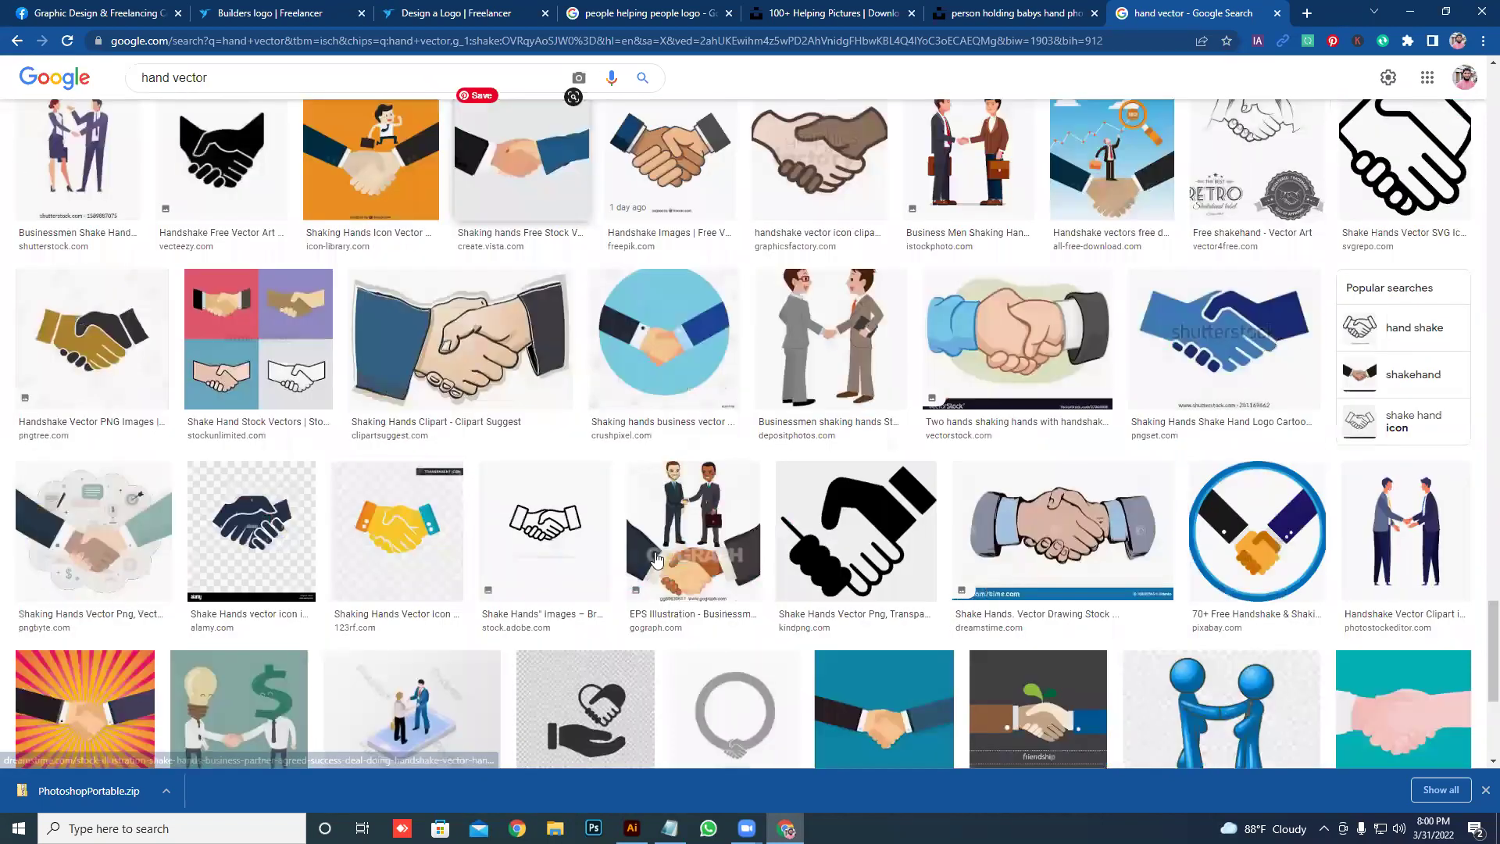
{"action": "scroll", "coordinate": [1141, 336], "scroll_direction": "up", "scroll_amount": 6}
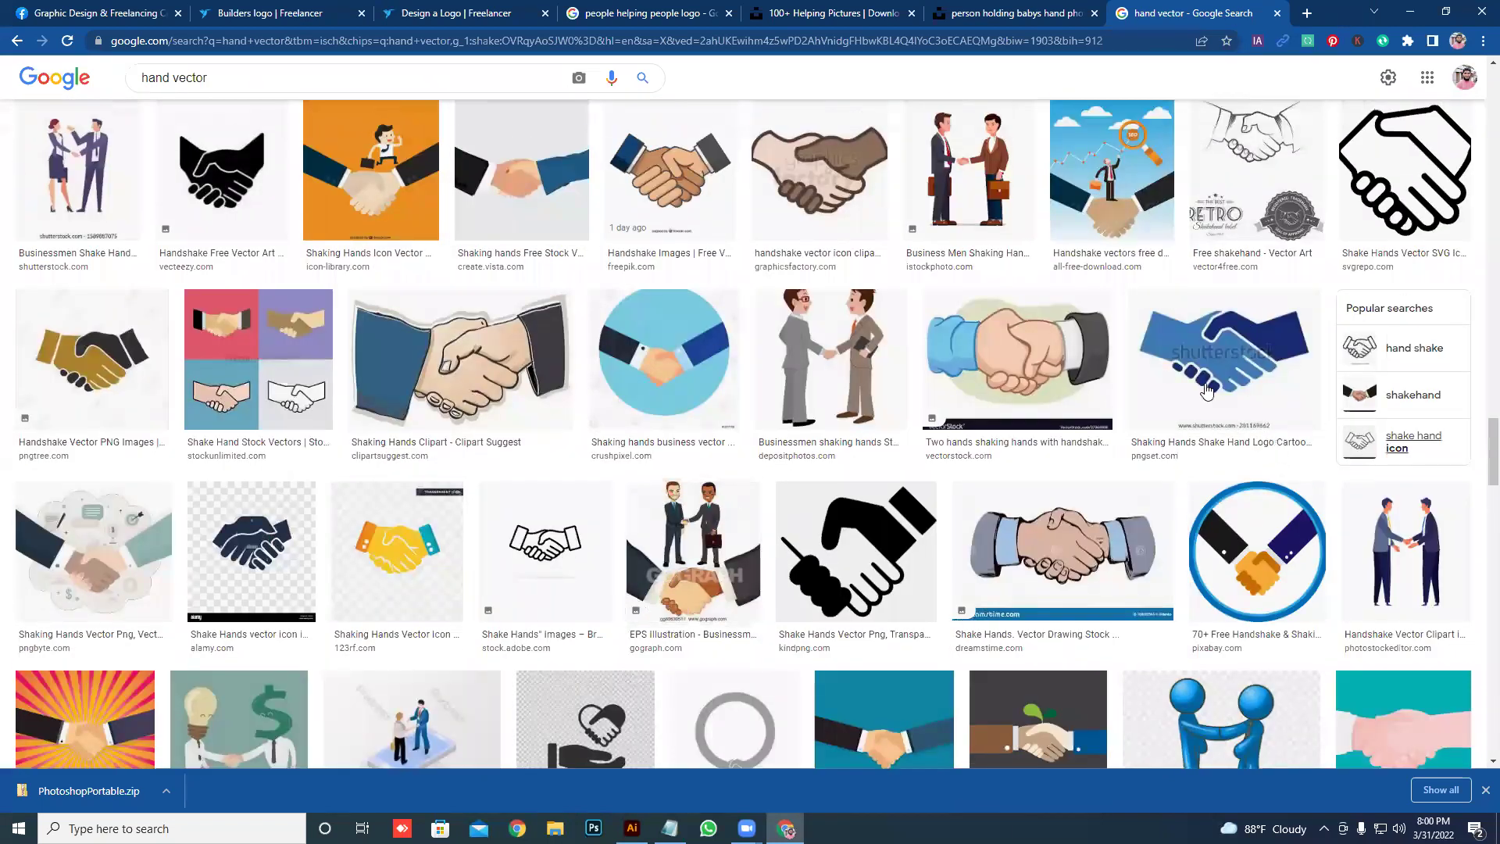
{"action": "scroll", "coordinate": [977, 235], "scroll_direction": "down", "scroll_amount": 5}
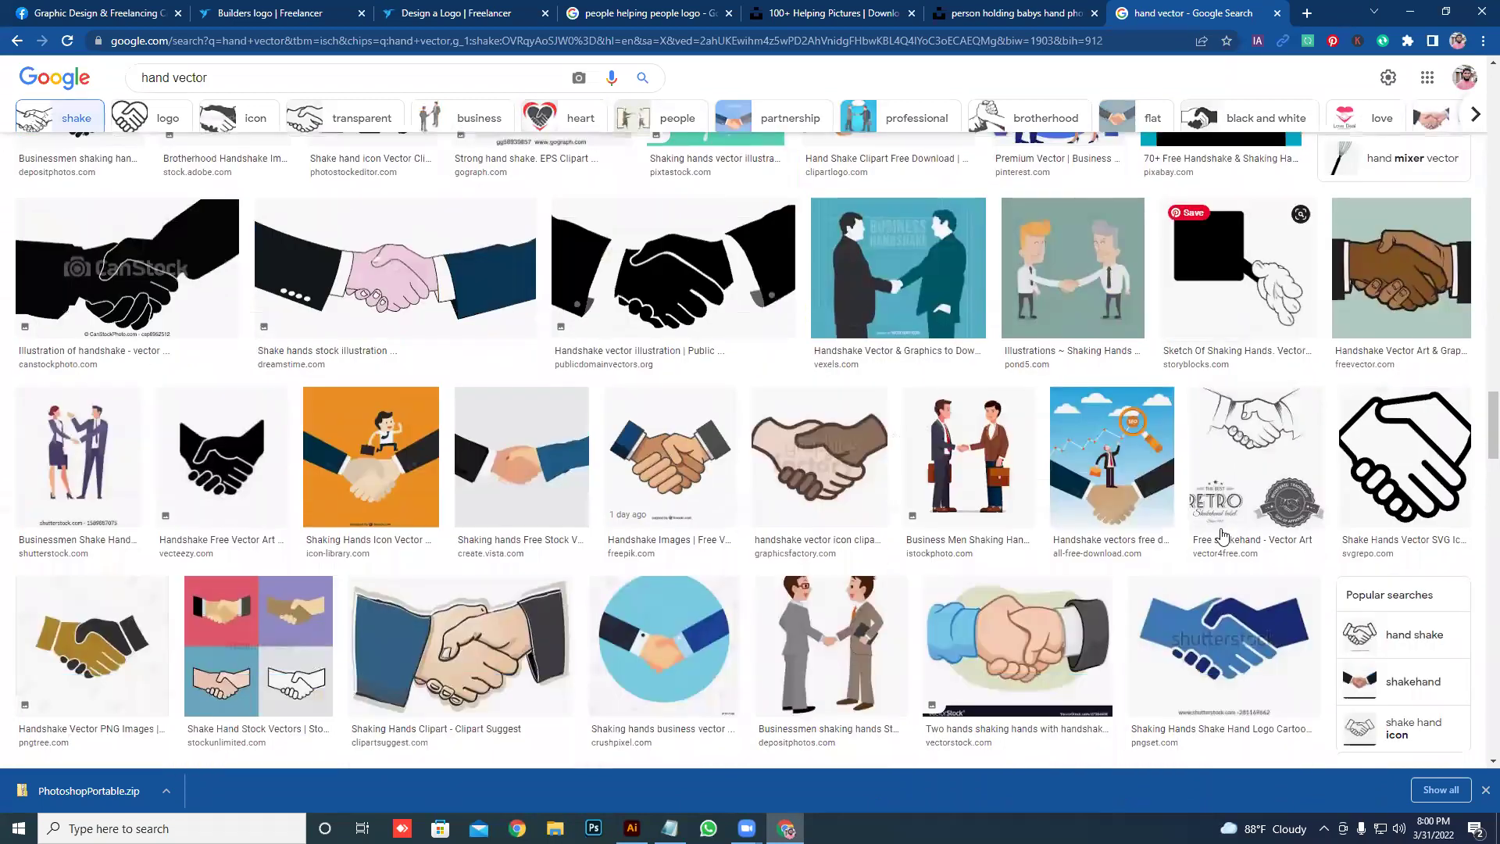
{"action": "left_click", "coordinate": [1039, 13]}
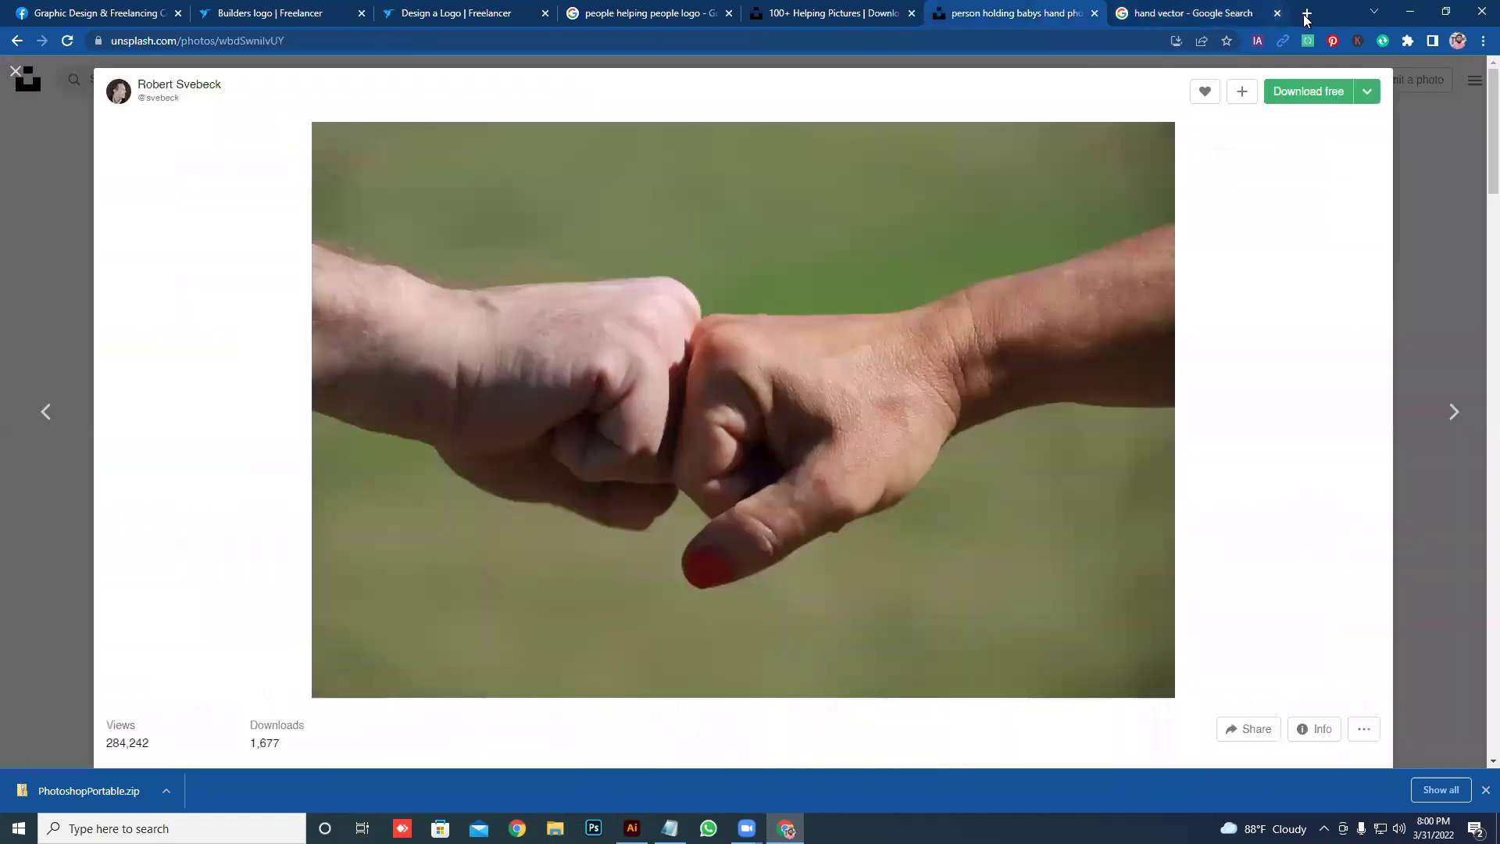
- Search Google Images for 'growth icon' in a new tab and browse the bar-chart and arrow icons
{"action": "left_click", "coordinate": [1308, 13]}
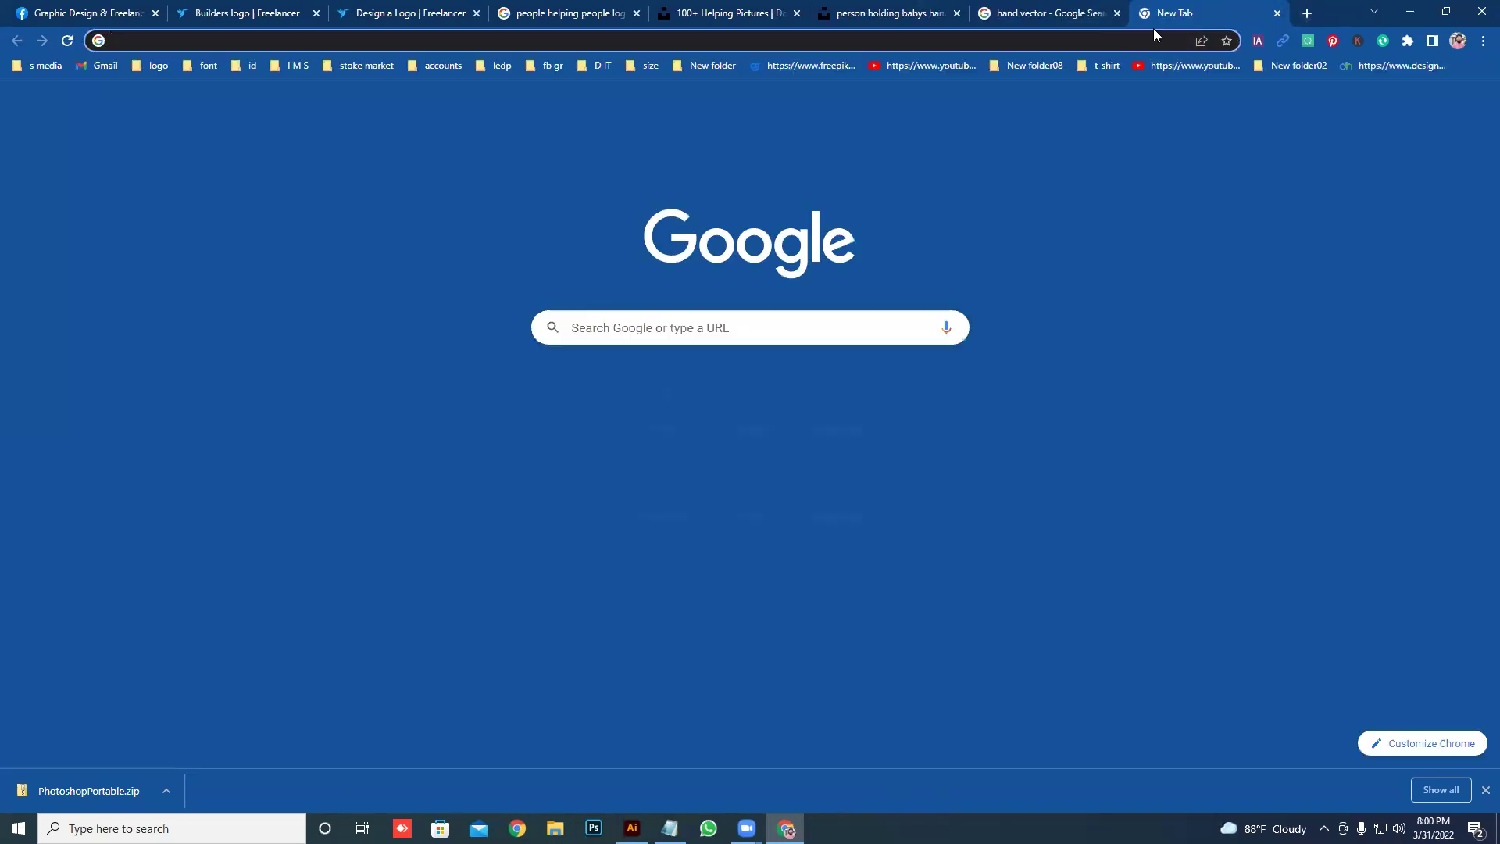
{"action": "type", "text": "growt"}
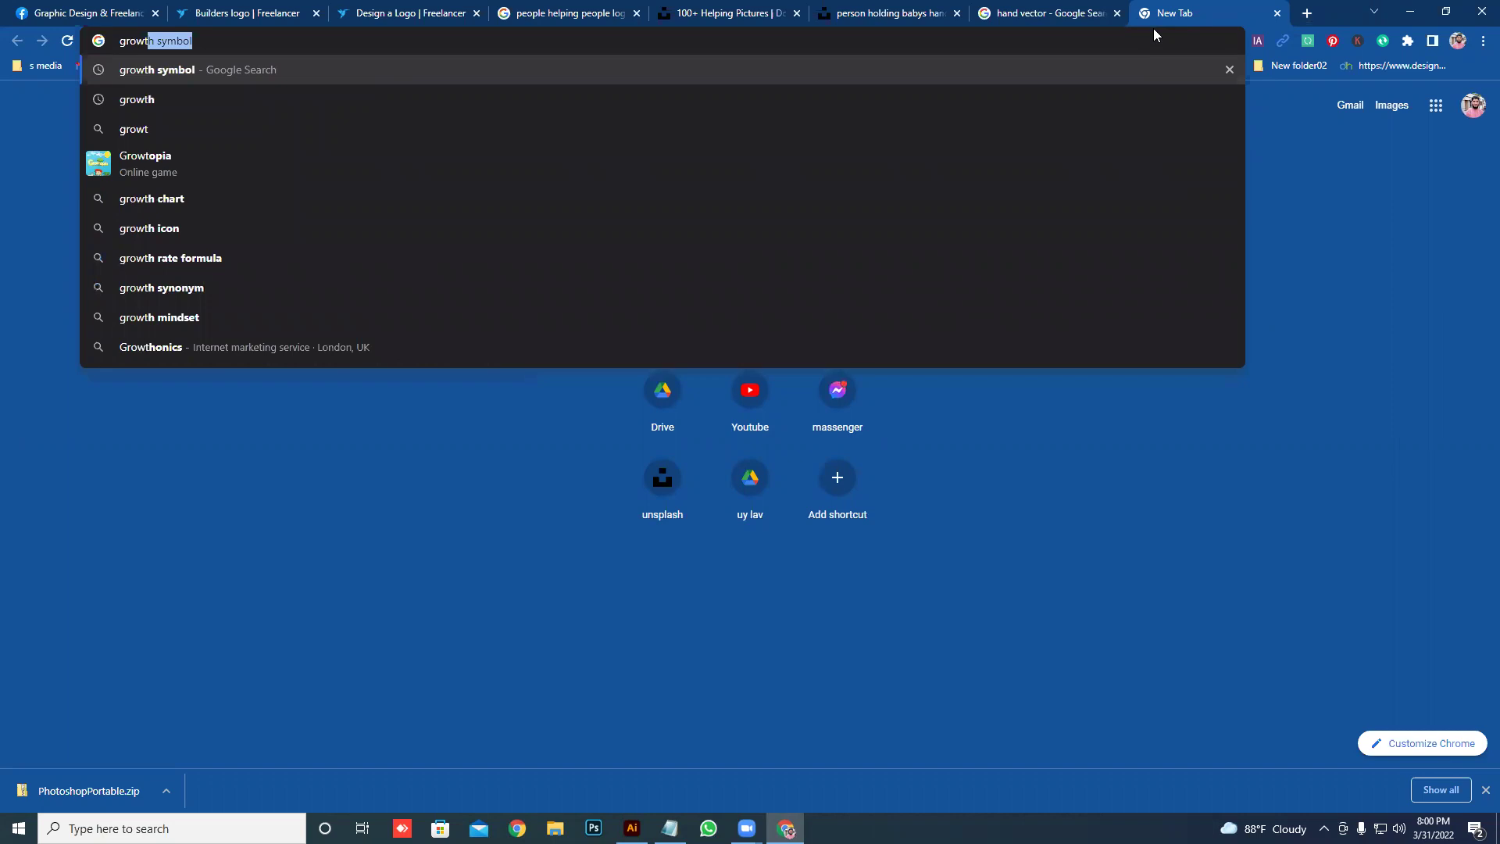
{"action": "type", "text": "h "}
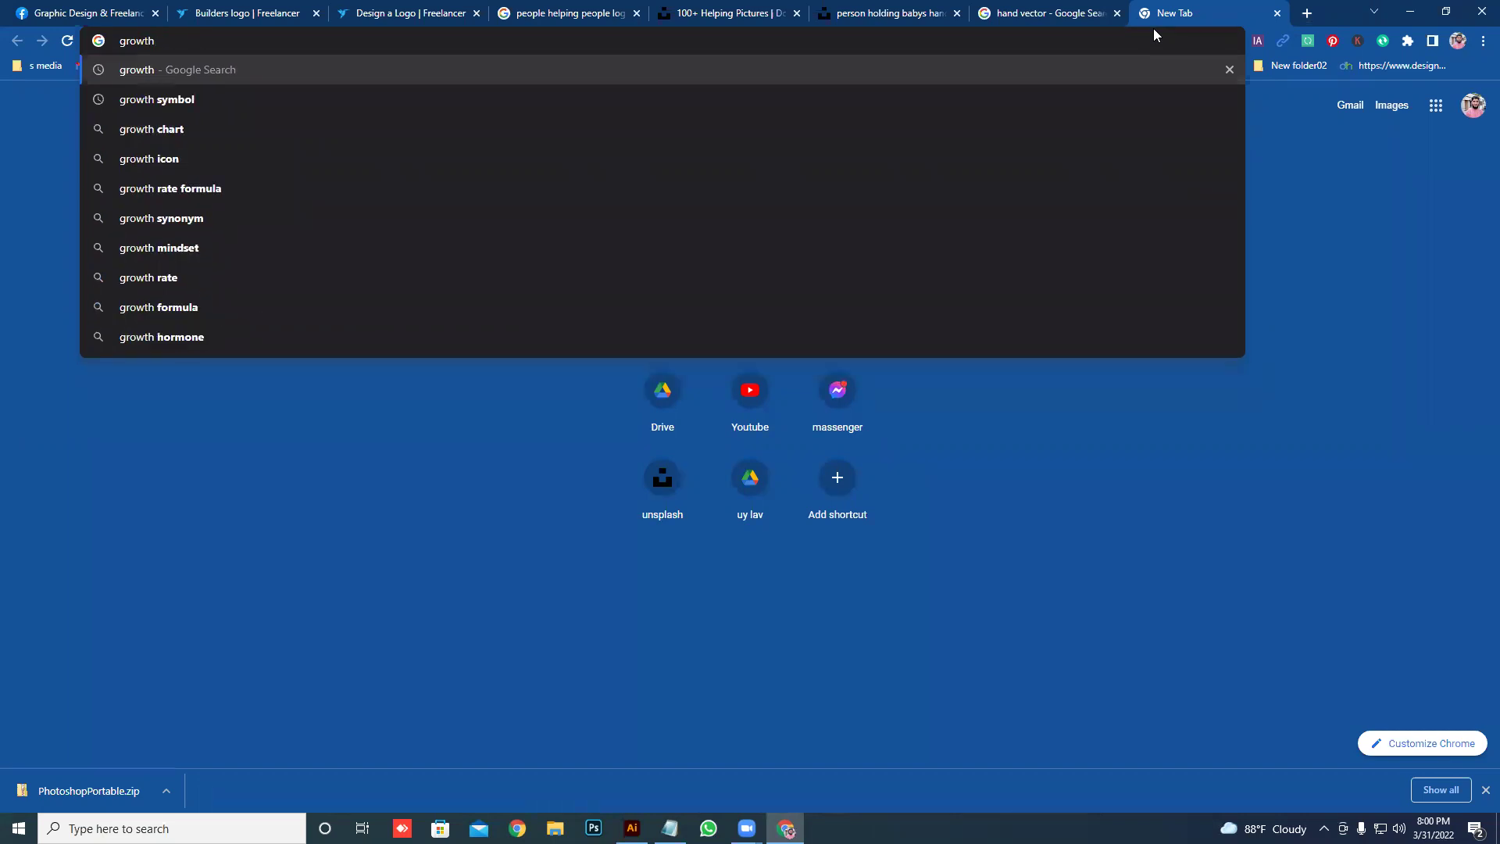
{"action": "type", "text": "icon"}
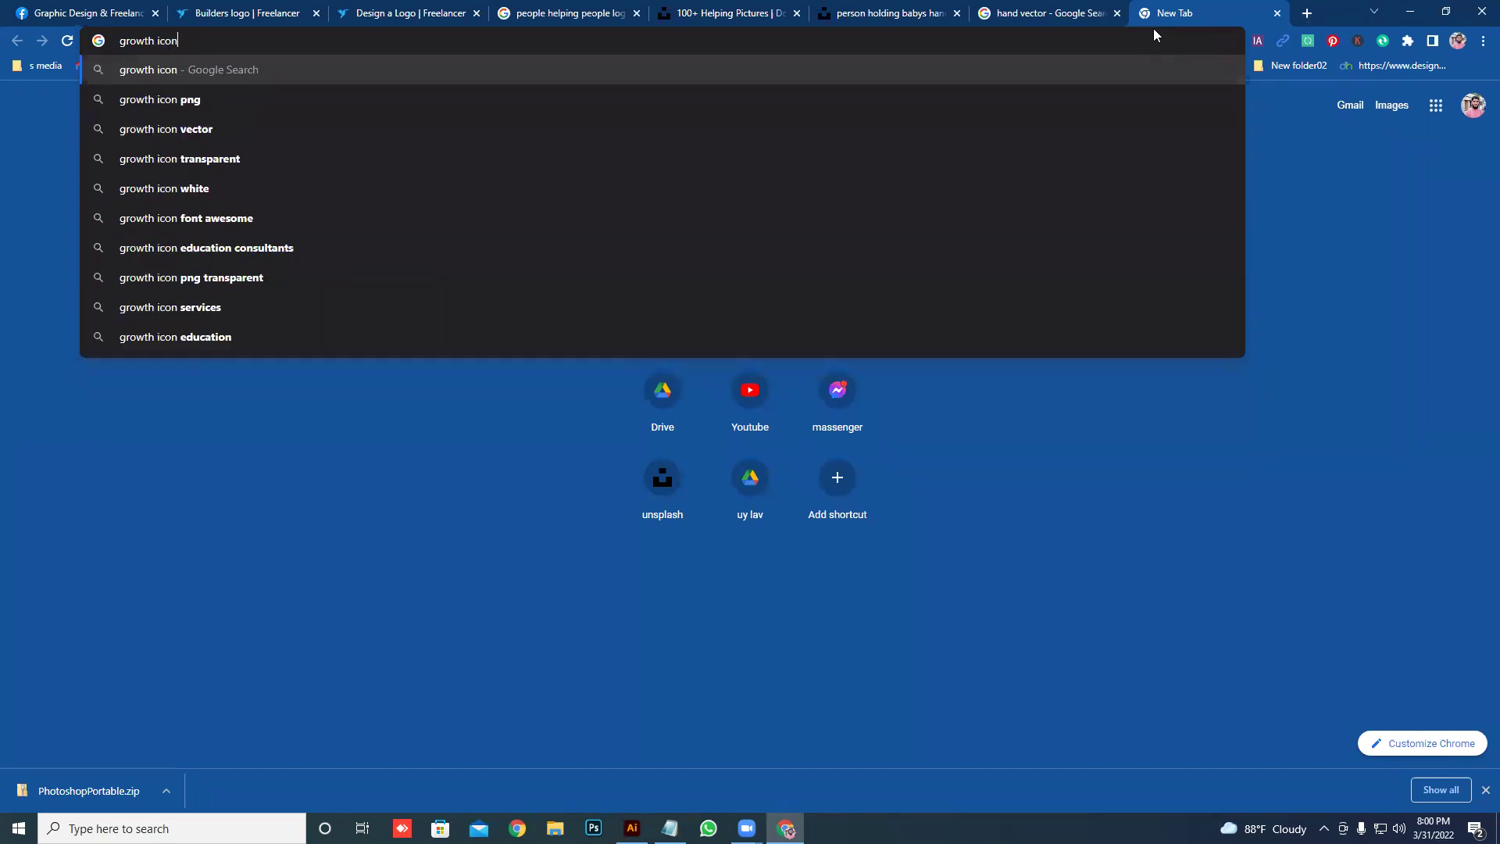
{"action": "key", "text": "Return"}
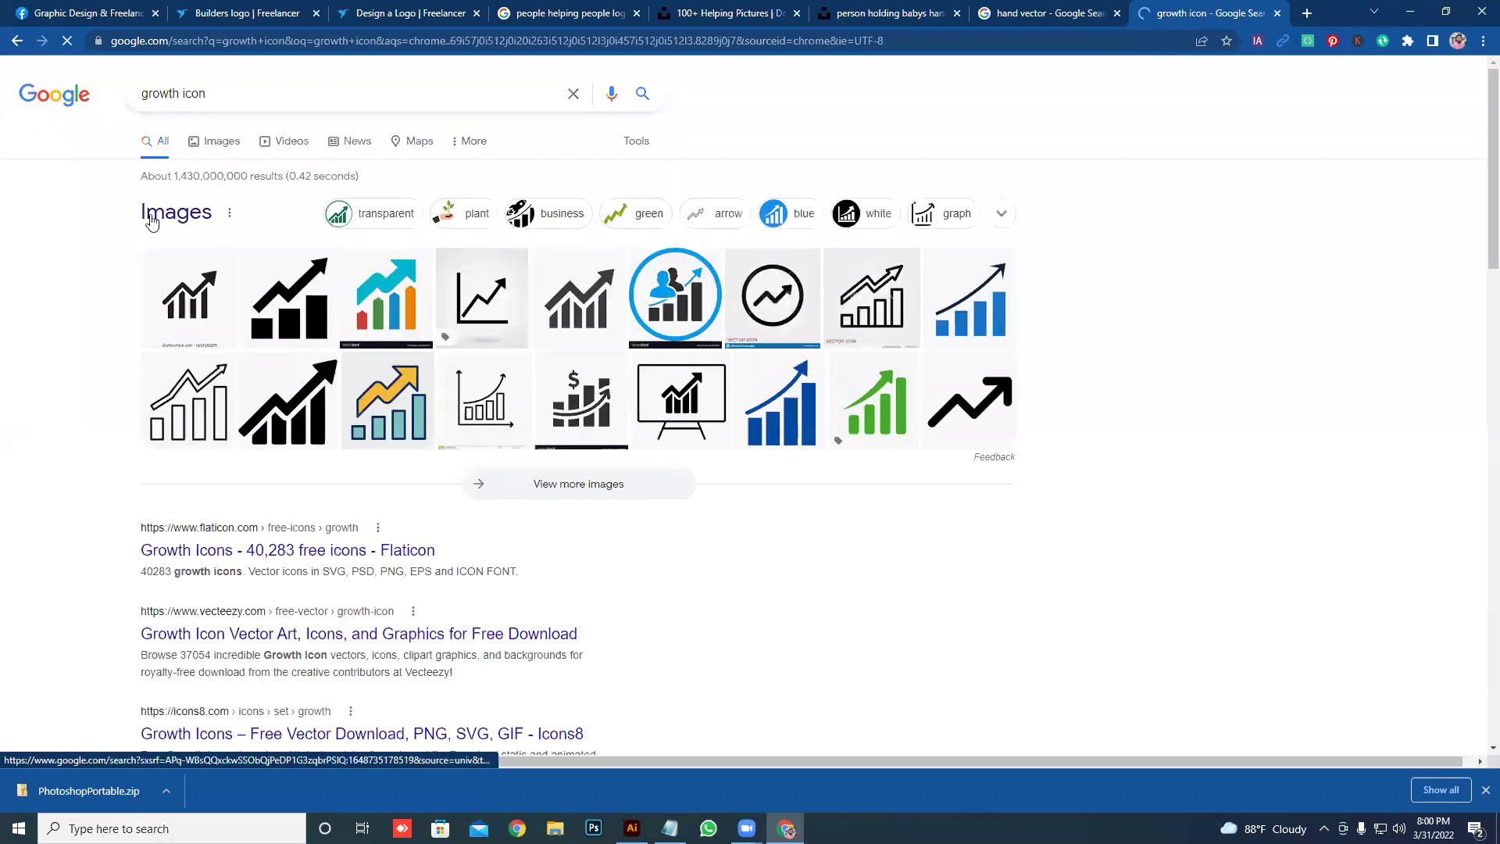
{"action": "left_click", "coordinate": [226, 145]}
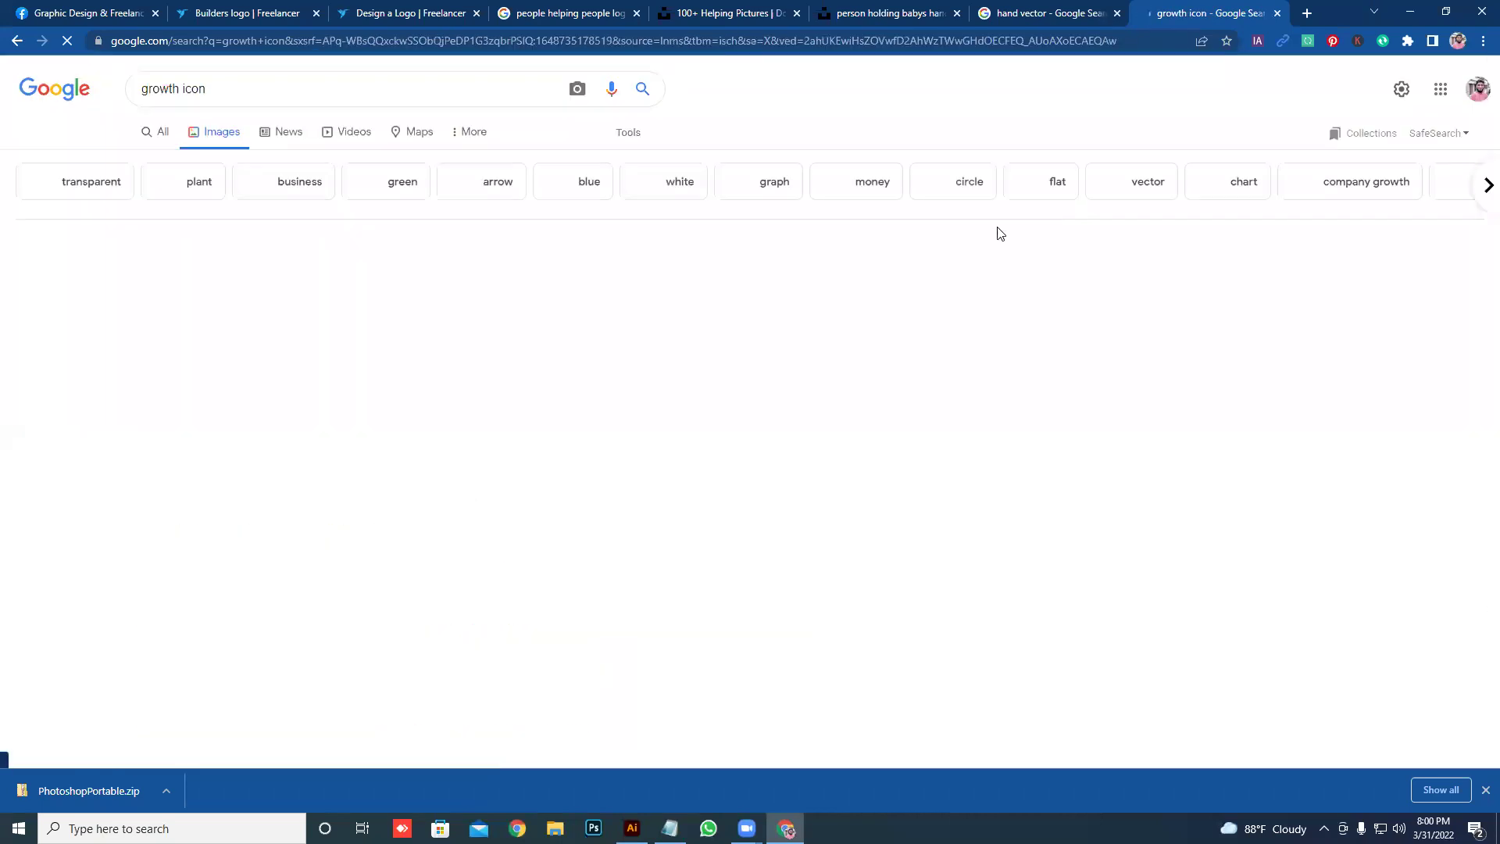
{"action": "scroll", "coordinate": [993, 233], "scroll_direction": "down", "scroll_amount": 2}
{"action": "scroll", "coordinate": [981, 235], "scroll_direction": "down", "scroll_amount": 4}
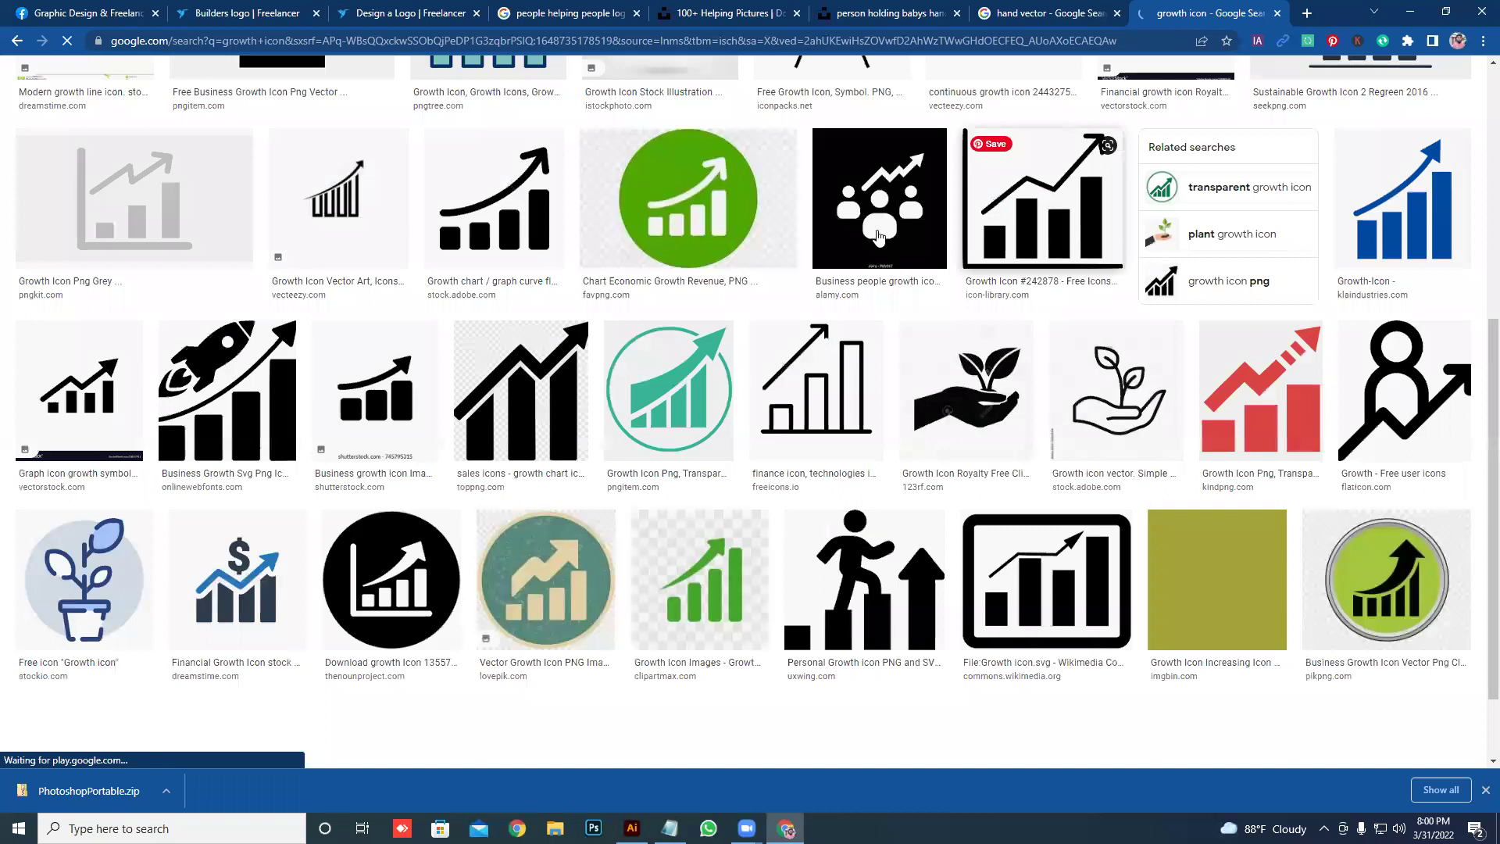
{"action": "scroll", "coordinate": [1042, 325], "scroll_direction": "down", "scroll_amount": 1}
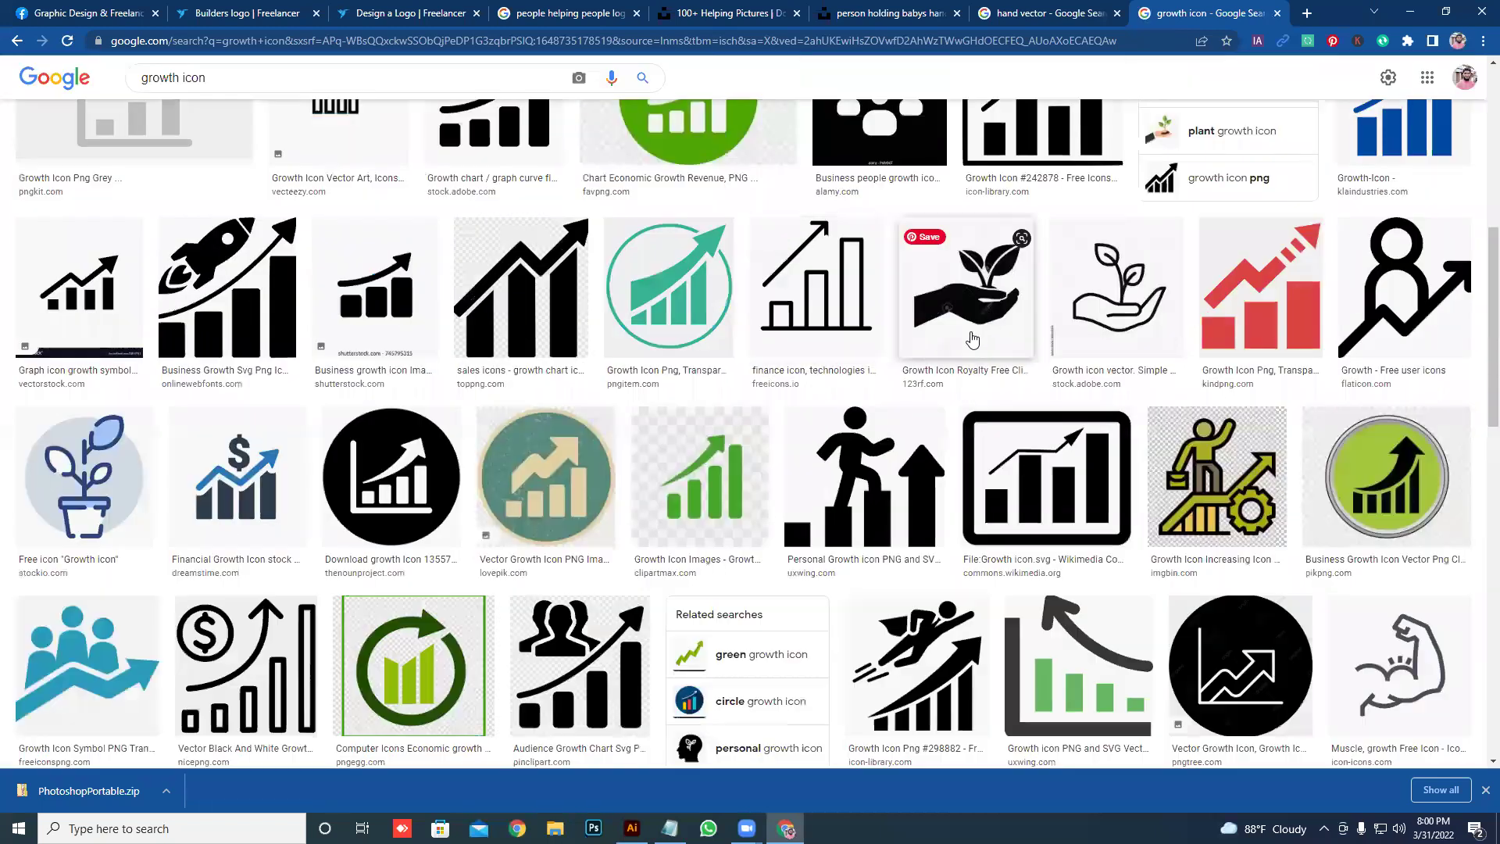
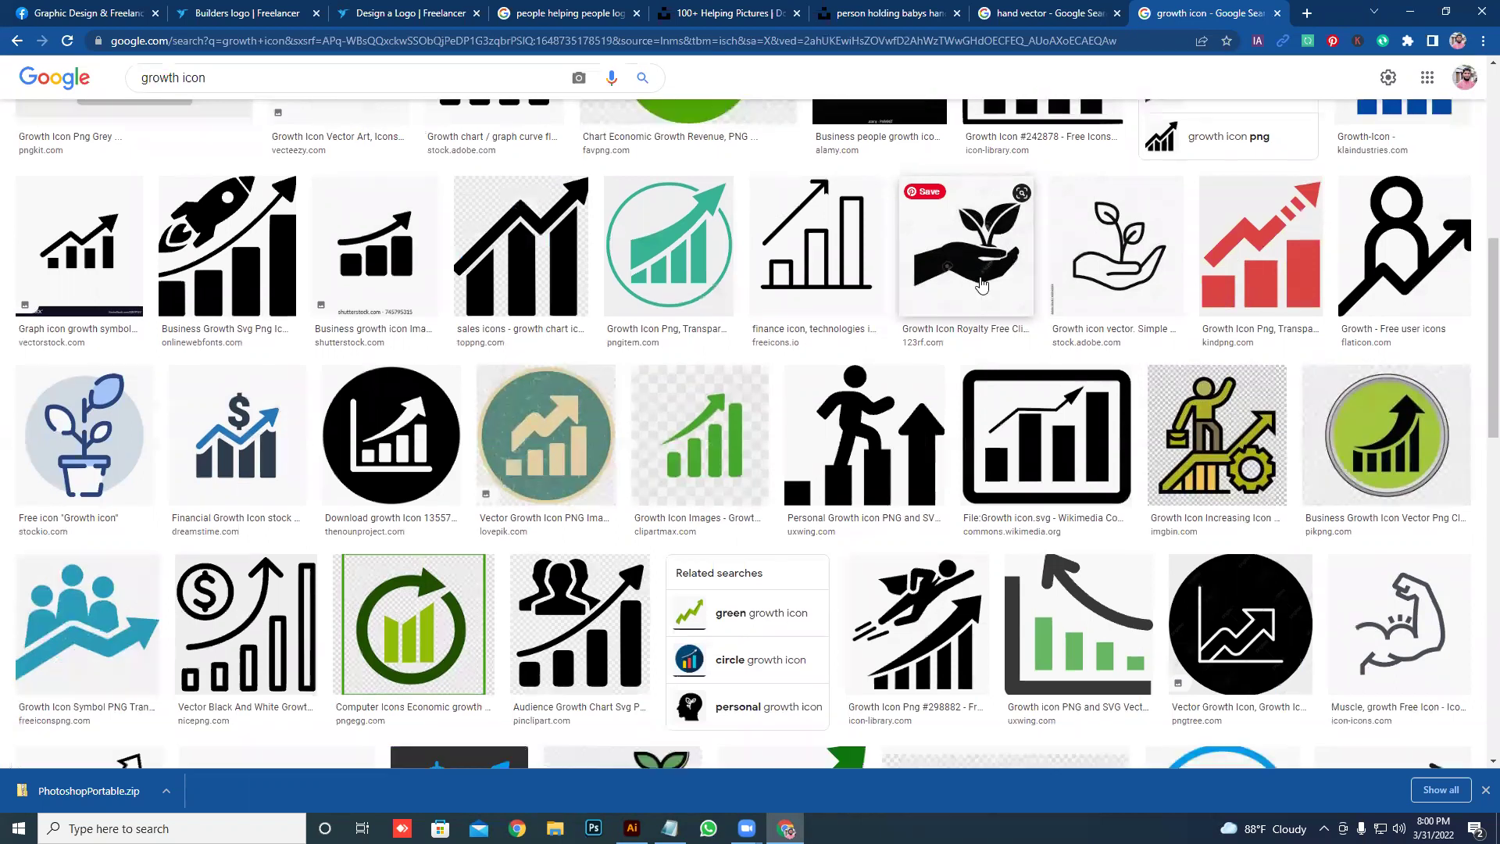
- Browse the 'growth icon' image results for reference and move to the Builders logo contest
{"action": "scroll", "coordinate": [983, 286], "scroll_direction": "down", "scroll_amount": 5}
{"action": "right_click", "coordinate": [978, 280]}
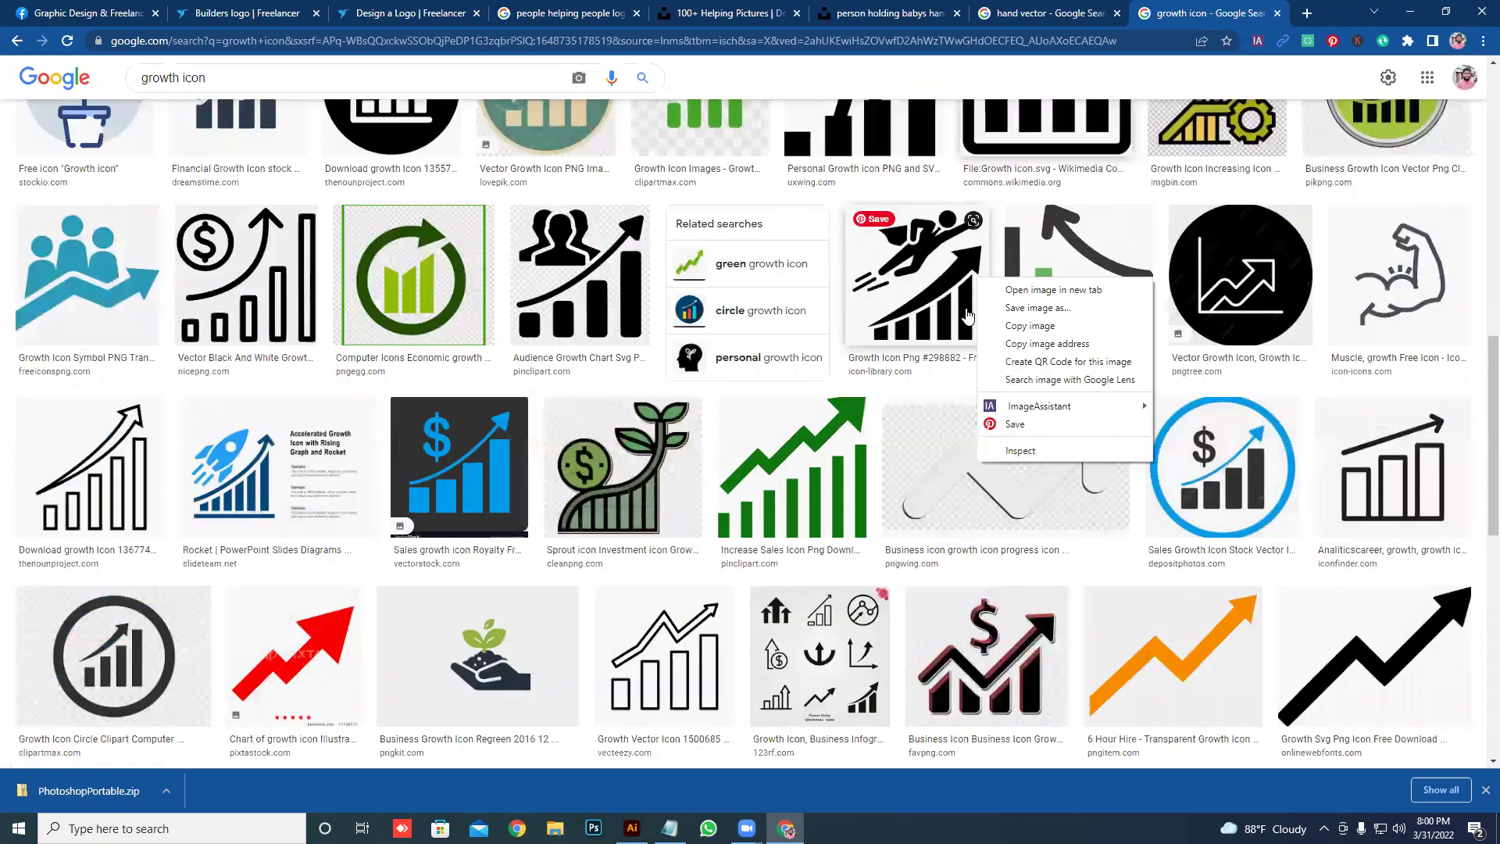
{"action": "scroll", "coordinate": [882, 333], "scroll_direction": "down", "scroll_amount": 4}
{"action": "scroll", "coordinate": [883, 334], "scroll_direction": "down", "scroll_amount": 1}
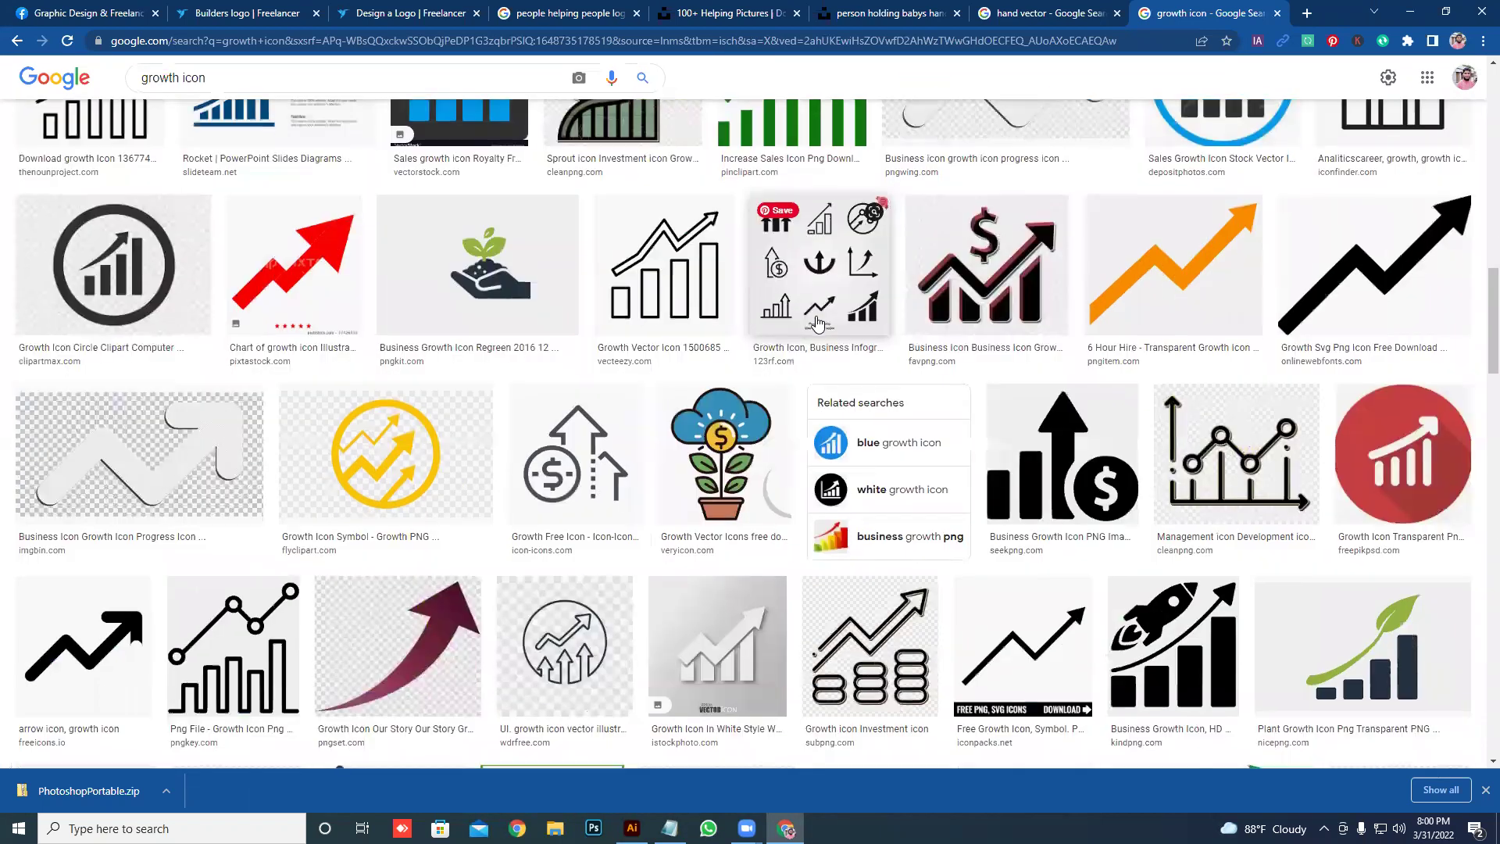
{"action": "scroll", "coordinate": [899, 335], "scroll_direction": "down", "scroll_amount": 2}
{"action": "left_click", "coordinate": [264, 9]}
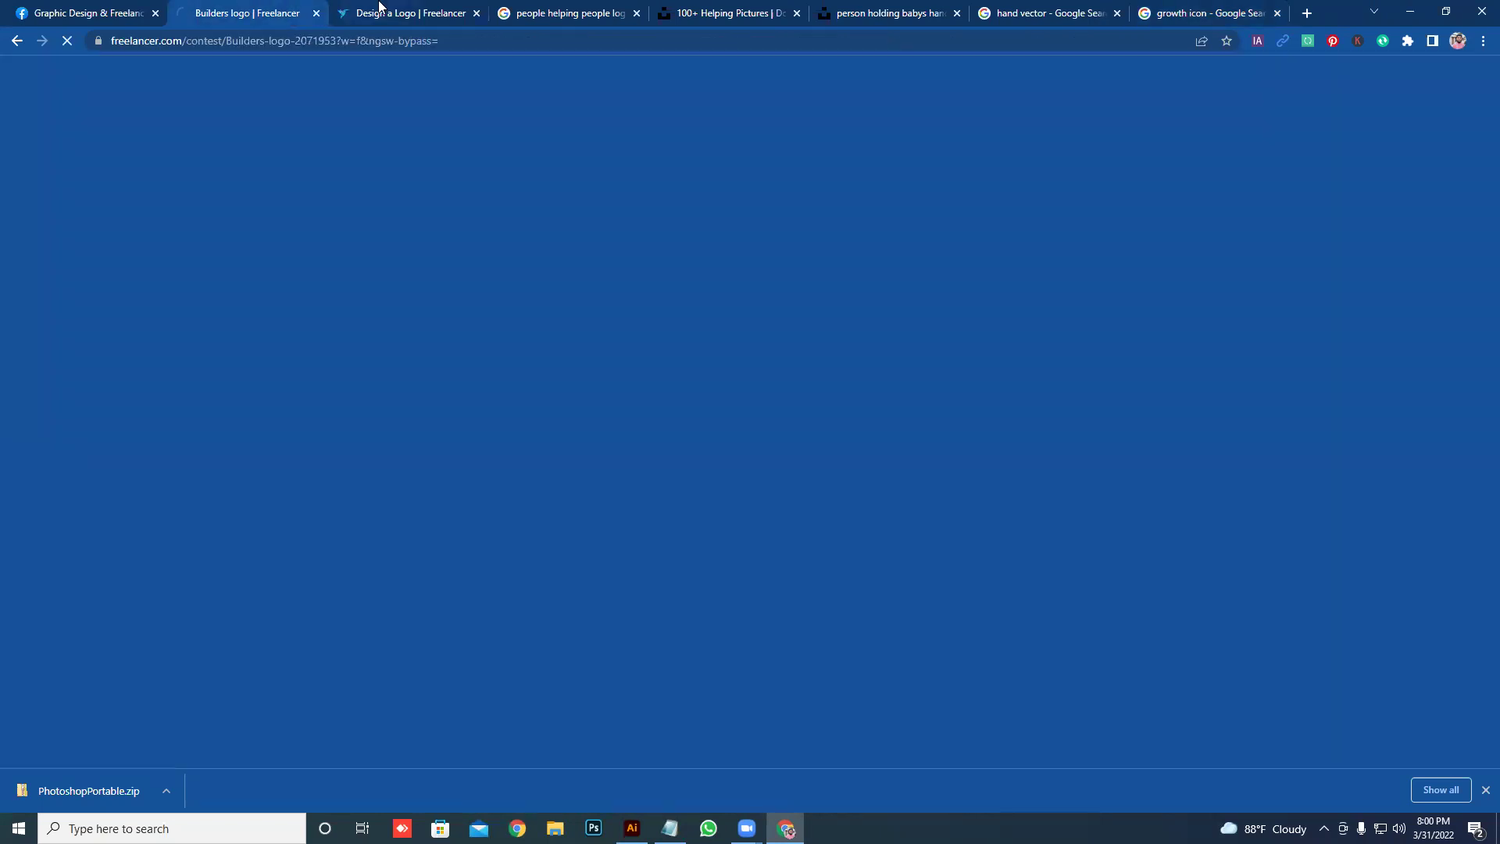
- Review the Design a Logo brief and its Family image.png attachment, briefly checking Illustrator
{"action": "left_click", "coordinate": [379, 12]}
{"action": "left_click", "coordinate": [386, 662]}
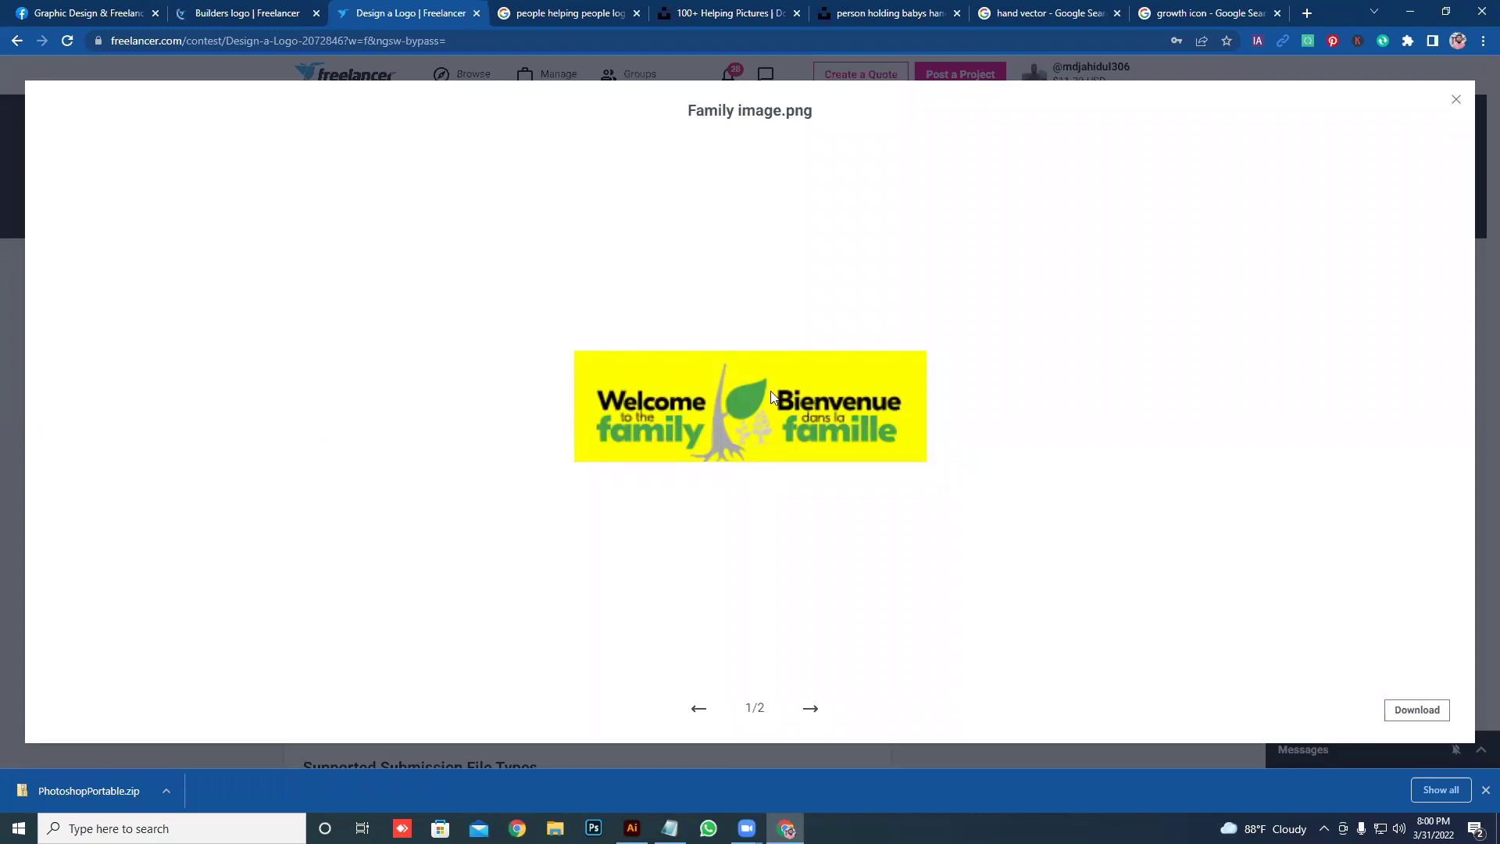
{"action": "key", "text": "Escape"}
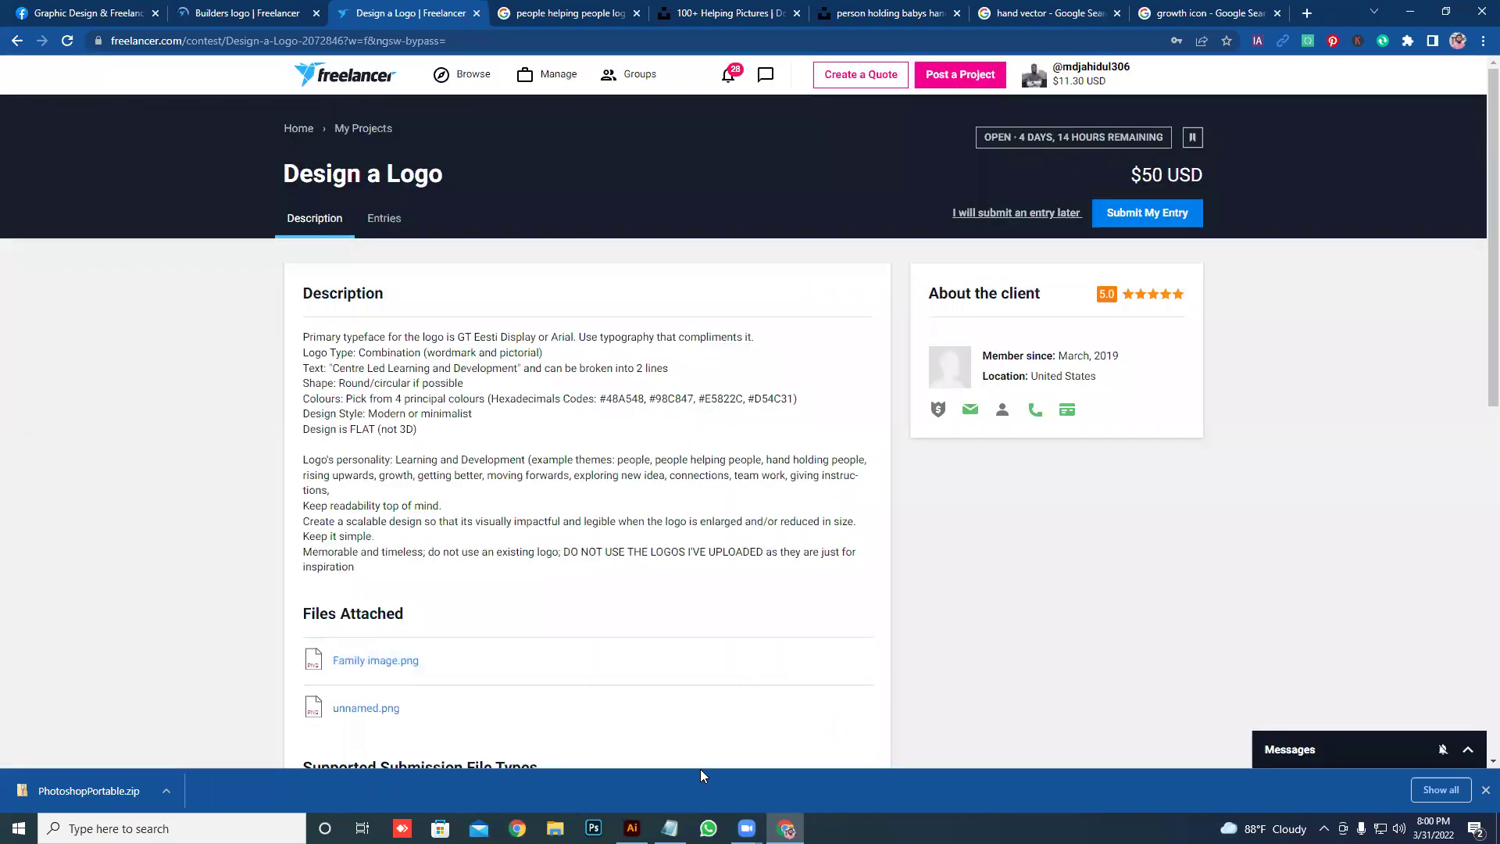
{"action": "left_click", "coordinate": [632, 828]}
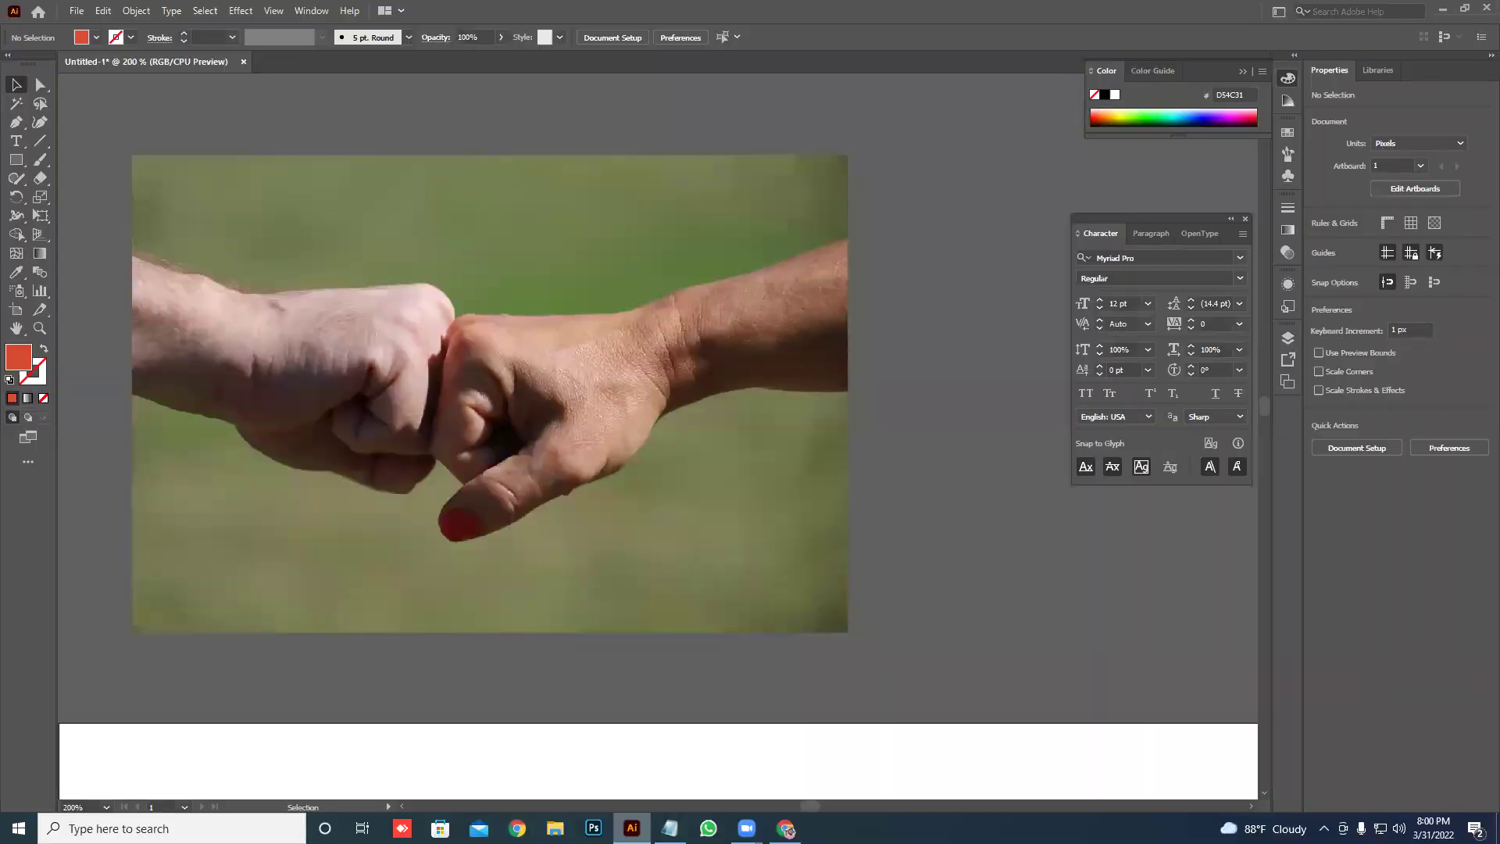
{"action": "left_click", "coordinate": [785, 828]}
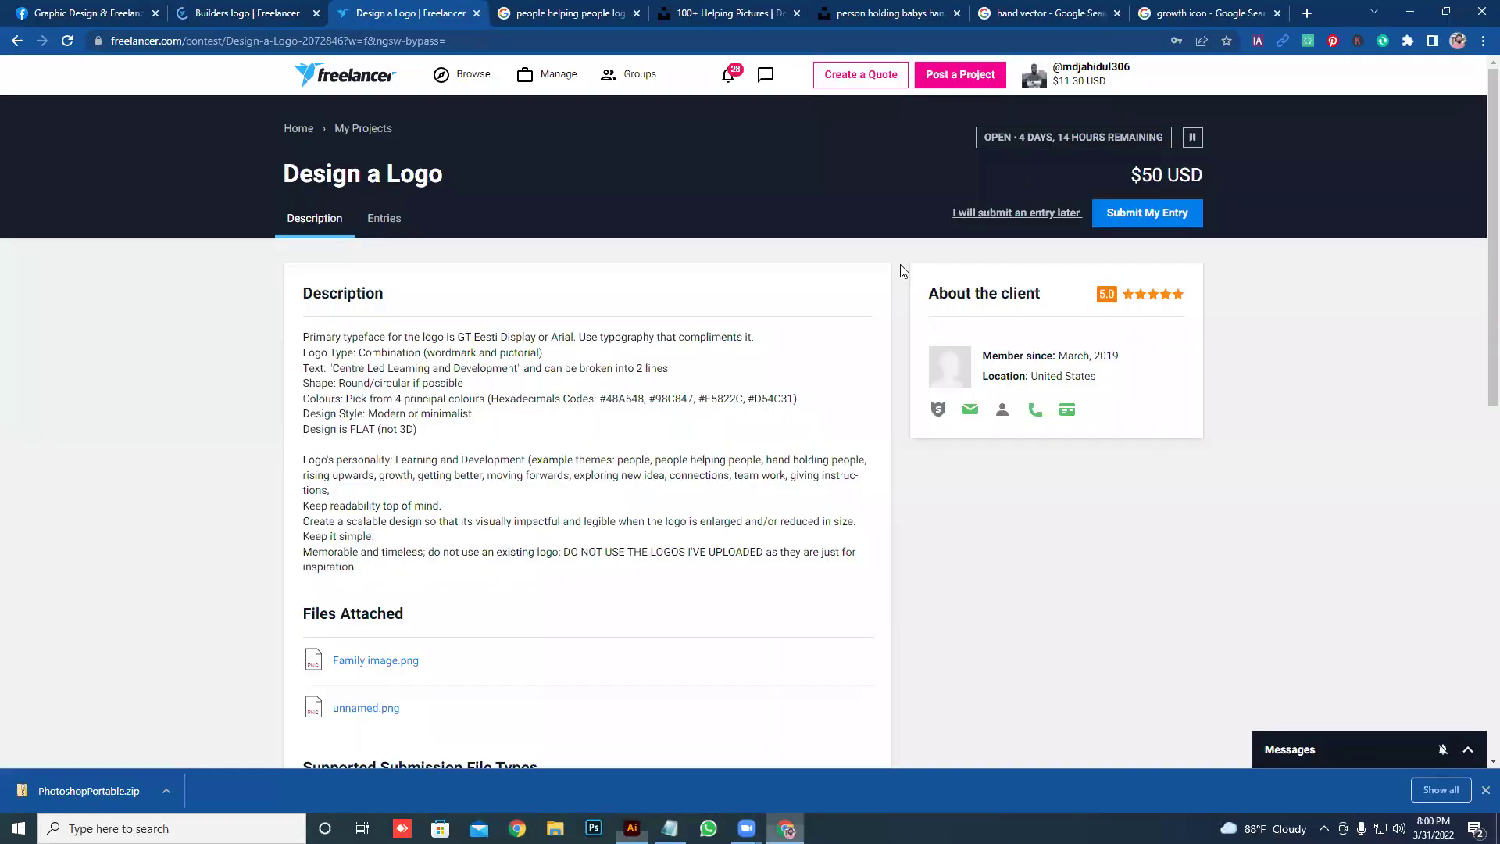
{"action": "left_click", "coordinate": [1203, 13]}
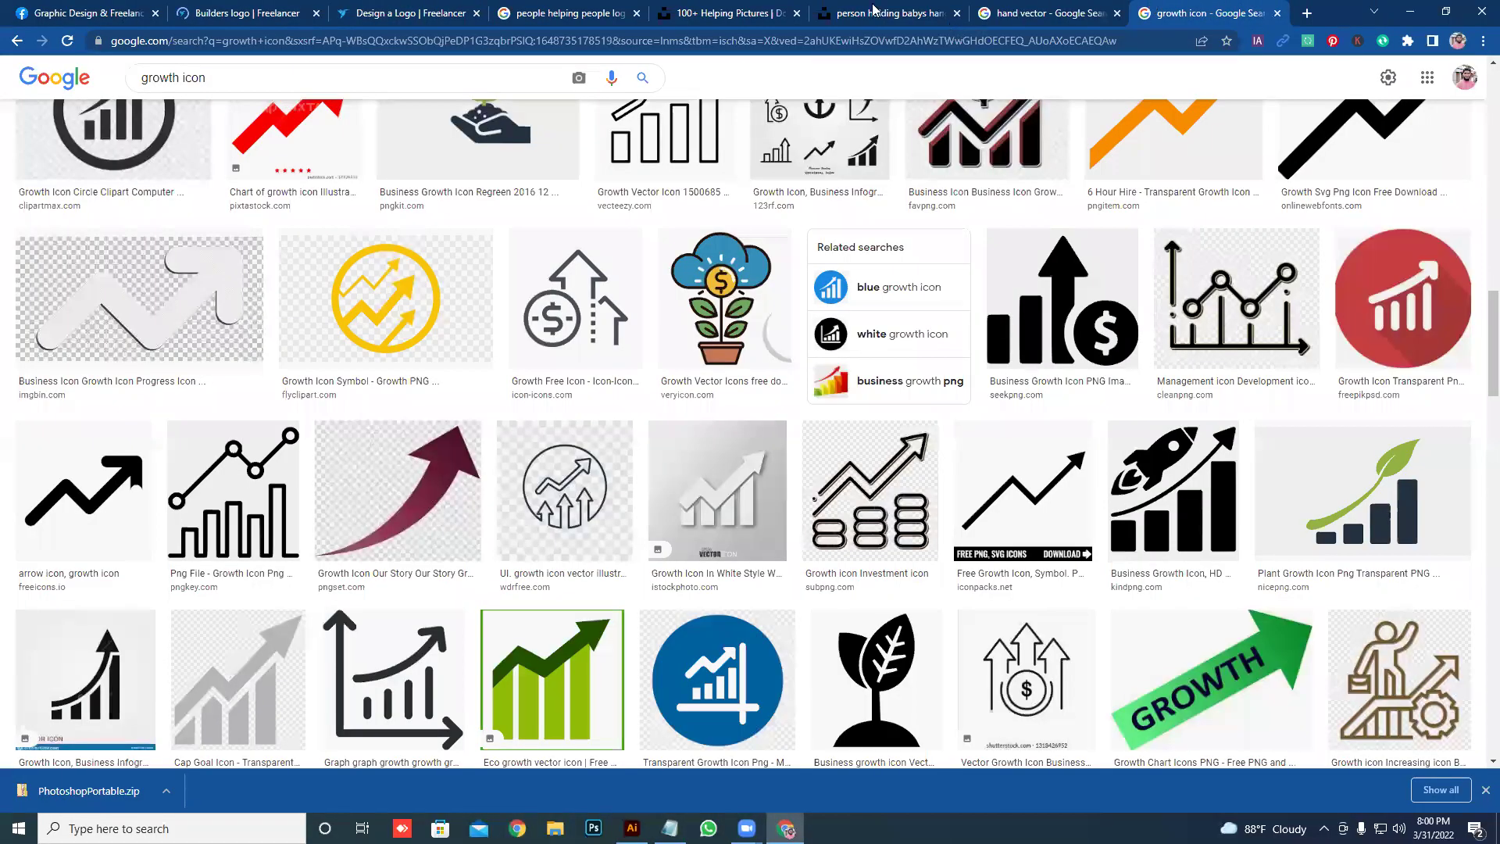
- Scroll through the 'hand vector' results of handshake illustrations
{"action": "left_click", "coordinate": [1047, 13]}
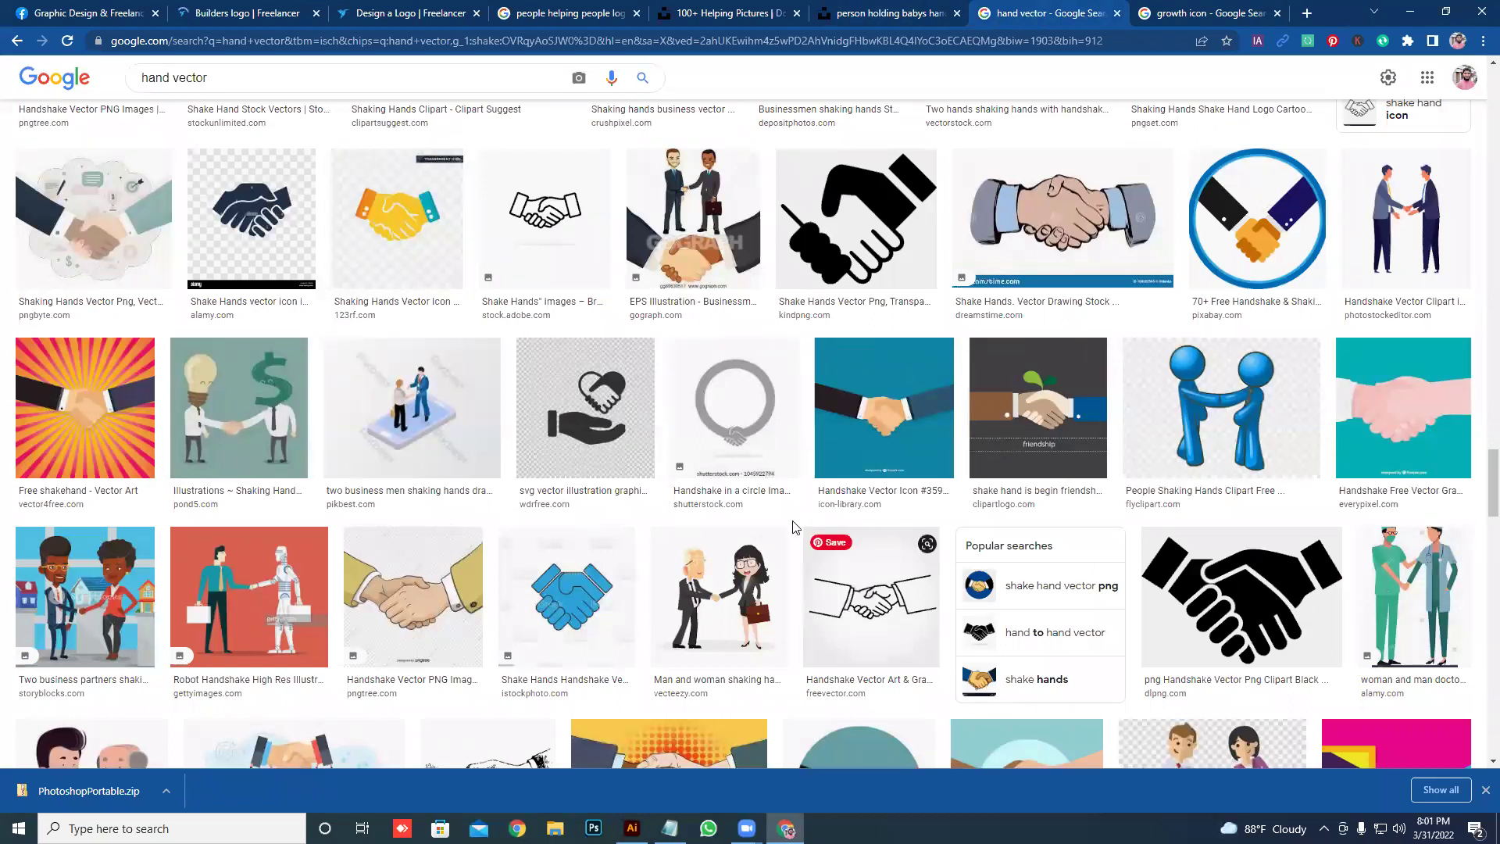
{"action": "mouse_move", "coordinate": [1037, 408]}
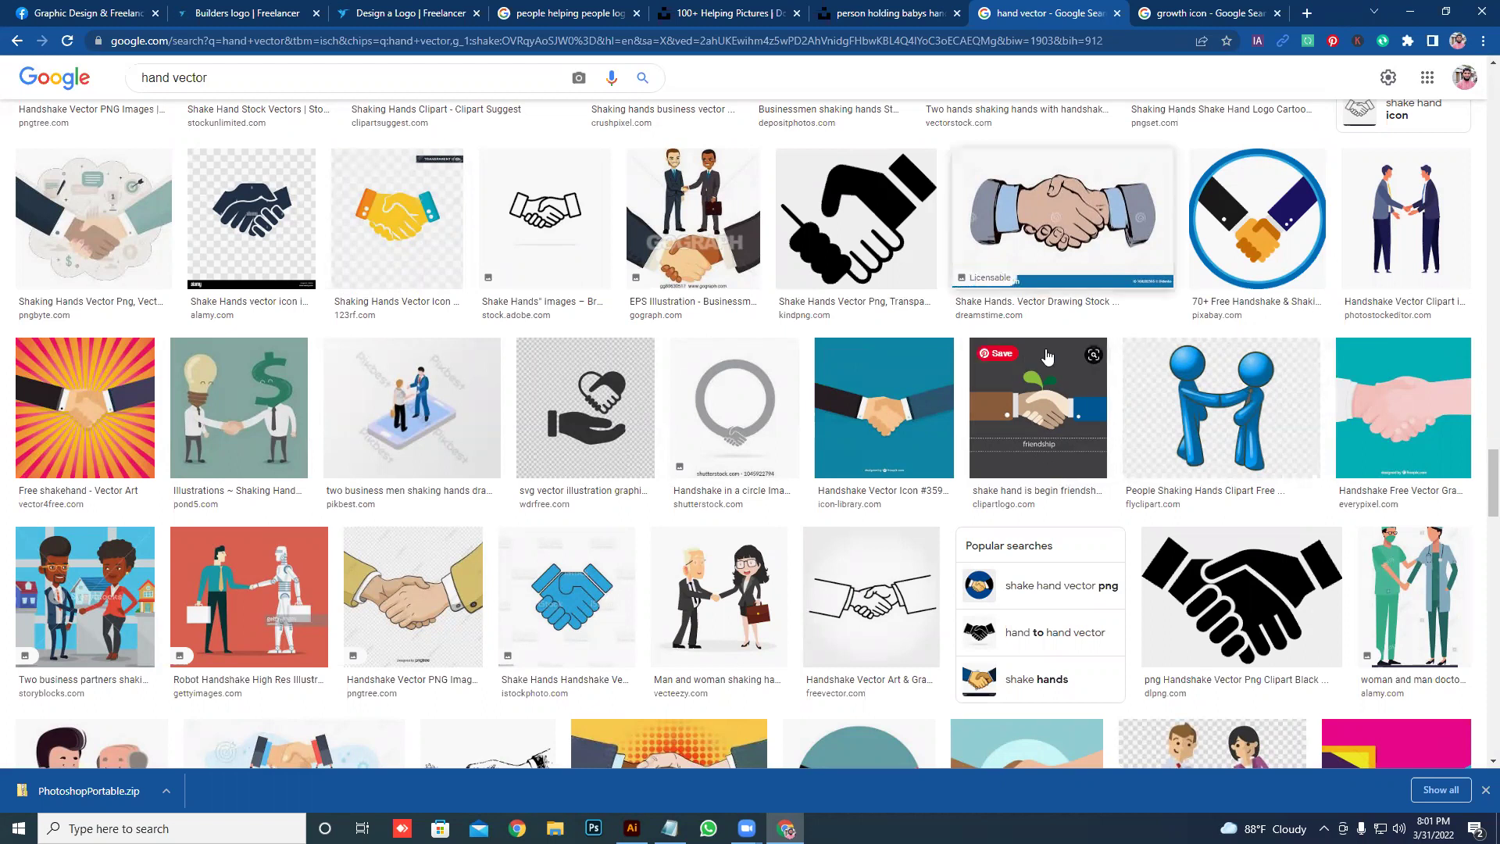
{"action": "scroll", "coordinate": [807, 511], "scroll_direction": "down", "scroll_amount": 3}
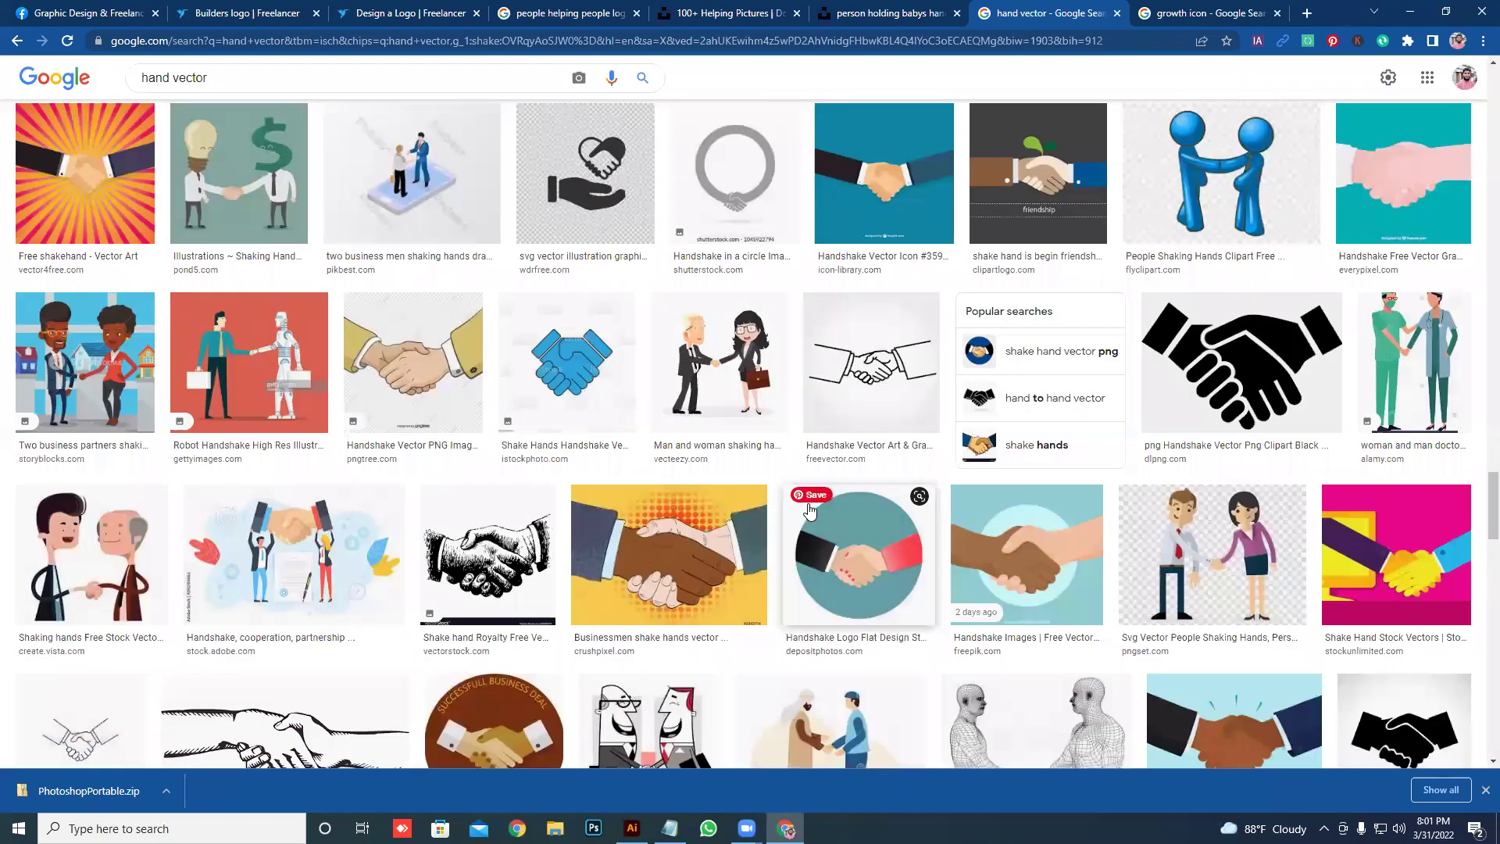
{"action": "scroll", "coordinate": [809, 509], "scroll_direction": "down", "scroll_amount": 3}
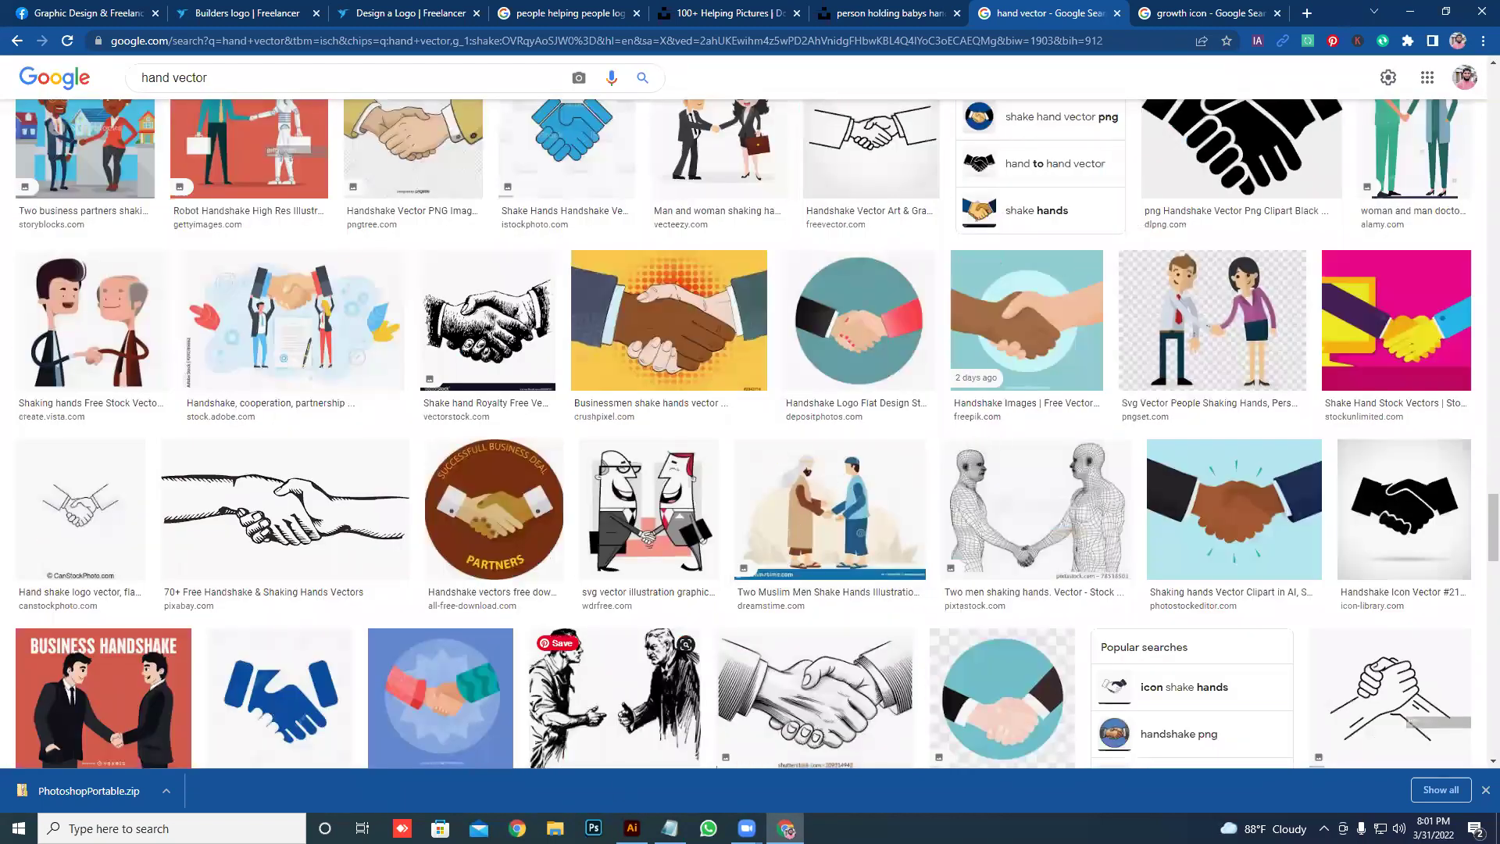
- Delete the fist-bump photo in Illustrator and zoom out to the blank artboard
{"action": "left_click", "coordinate": [632, 829]}
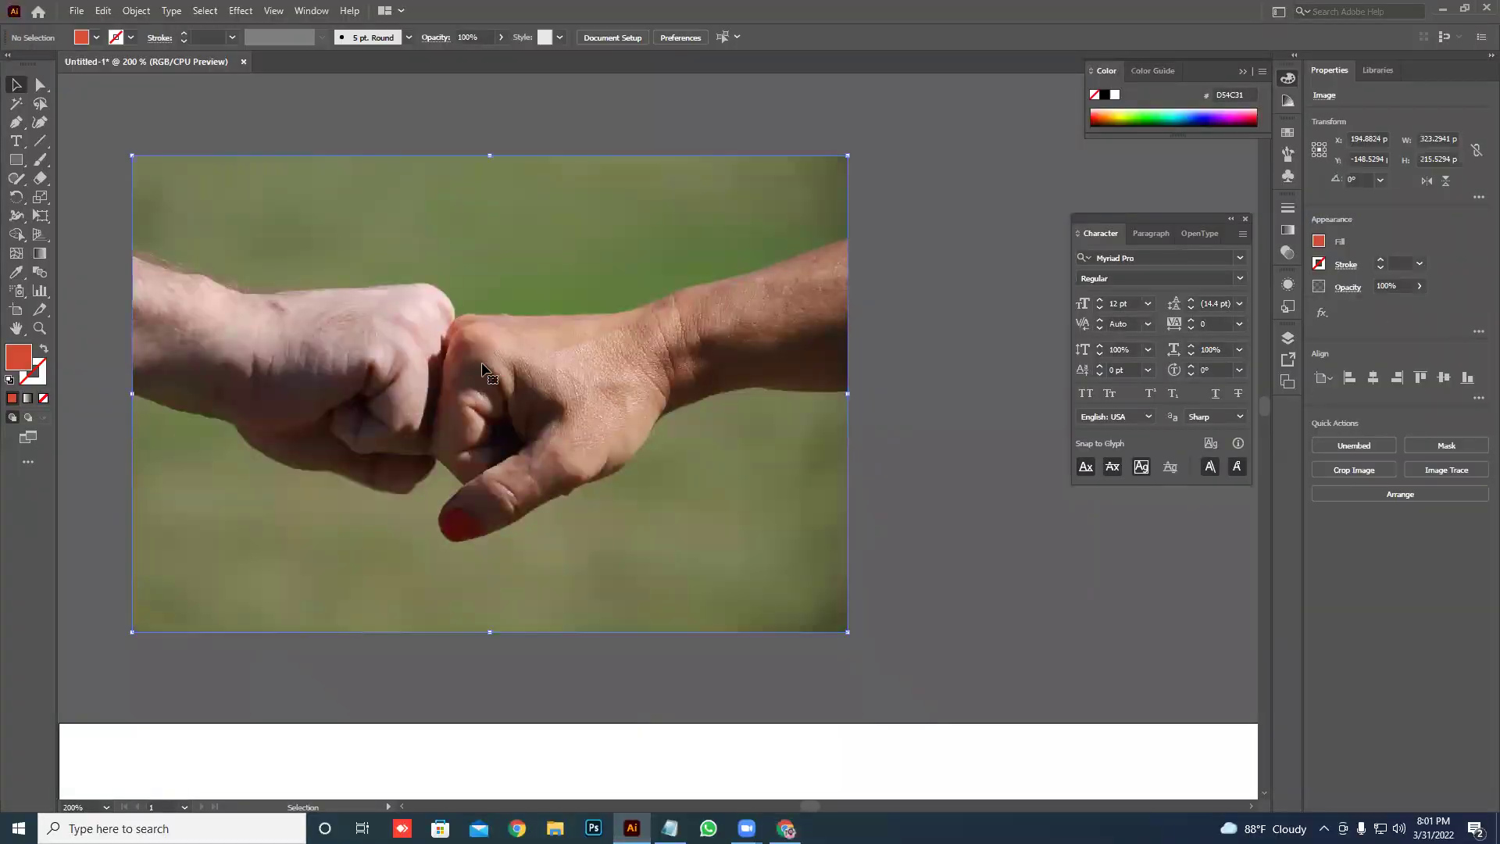
{"action": "key", "text": "Delete"}
{"action": "key", "text": "ctrl+minus"}
{"action": "key", "text": "ctrl+minus"}
{"action": "key", "text": "ctrl+minus"}
{"action": "scroll", "coordinate": [506, 298], "scroll_direction": "down", "scroll_amount": 3}
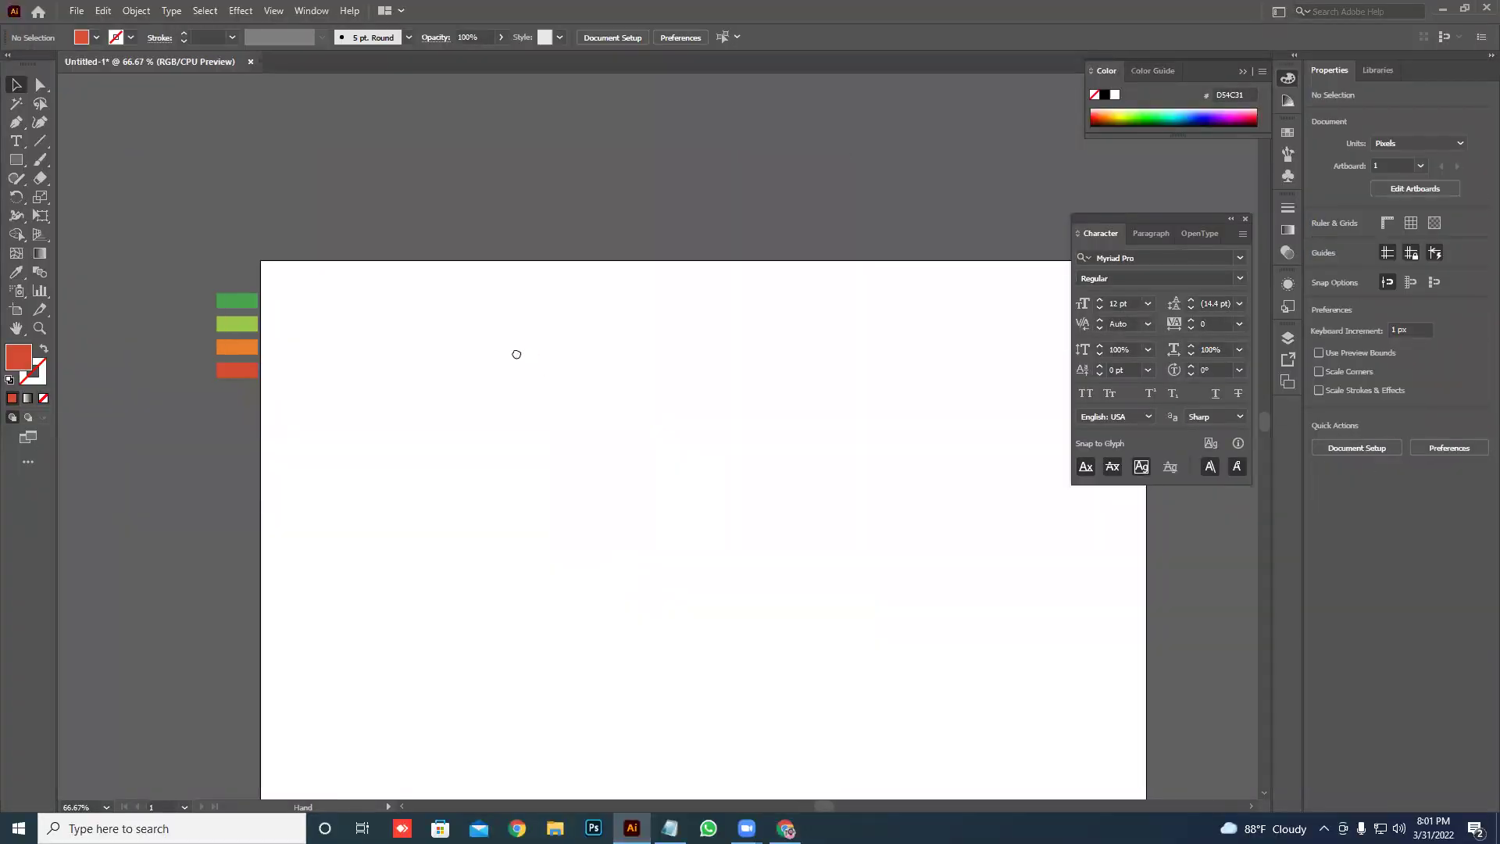
{"action": "mouse_move", "coordinate": [517, 354]}
{"action": "left_mouse_down"}
{"action": "mouse_move", "coordinate": [434, 338]}
{"action": "mouse_move", "coordinate": [546, 320]}
{"action": "mouse_move", "coordinate": [508, 315]}
{"action": "left_mouse_up"}
{"action": "key", "text": "m"}
{"action": "scroll", "coordinate": [425, 321], "scroll_direction": "up", "scroll_amount": 1}
{"action": "key", "text": "p"}
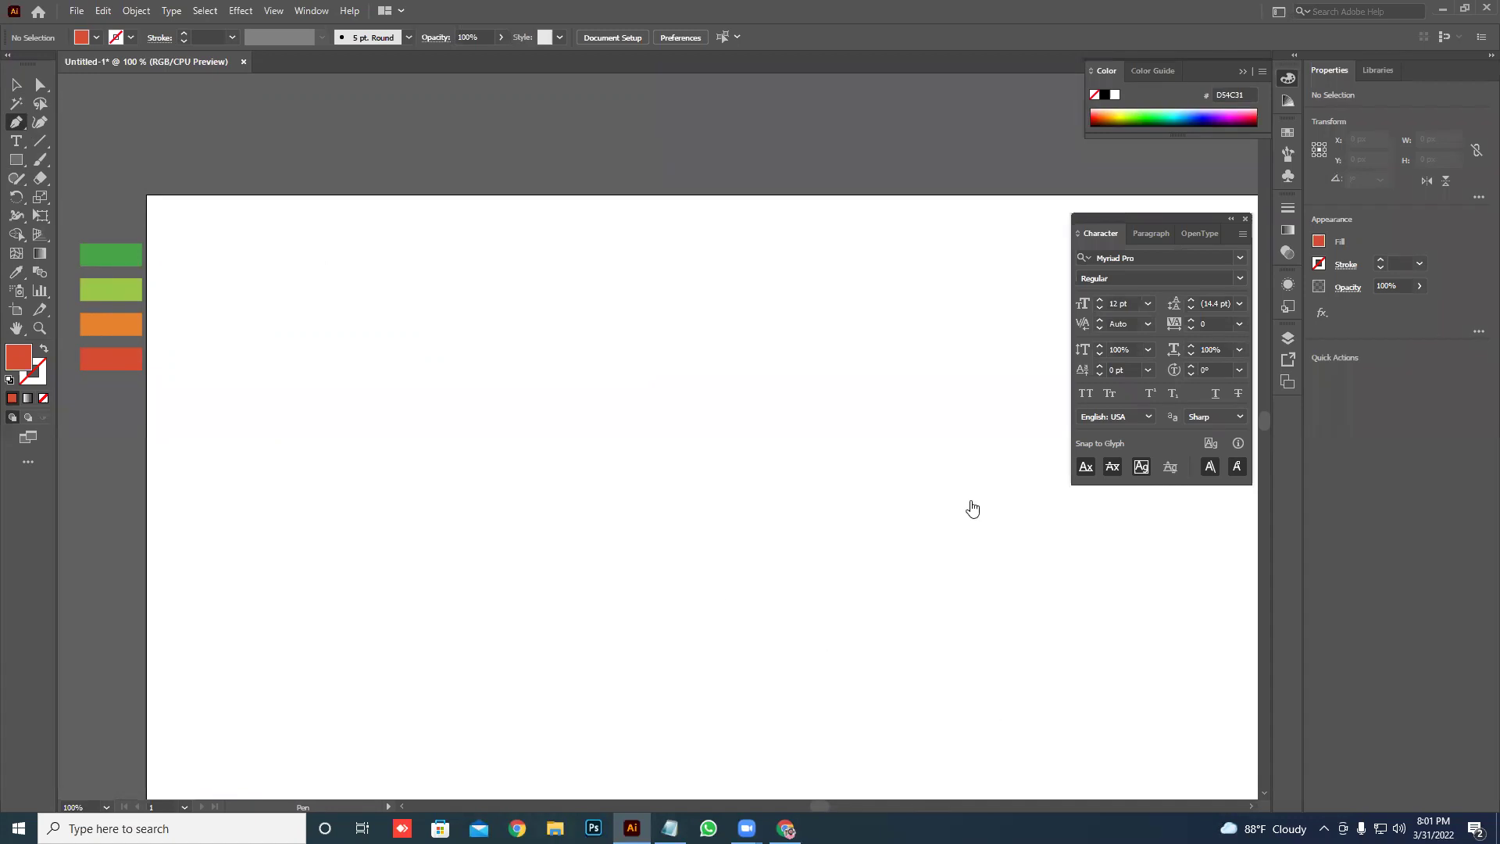
- Back in Chrome, browse more handshake results and preview the Pixabay handshake drawing
{"action": "key", "text": "alt+Tab"}
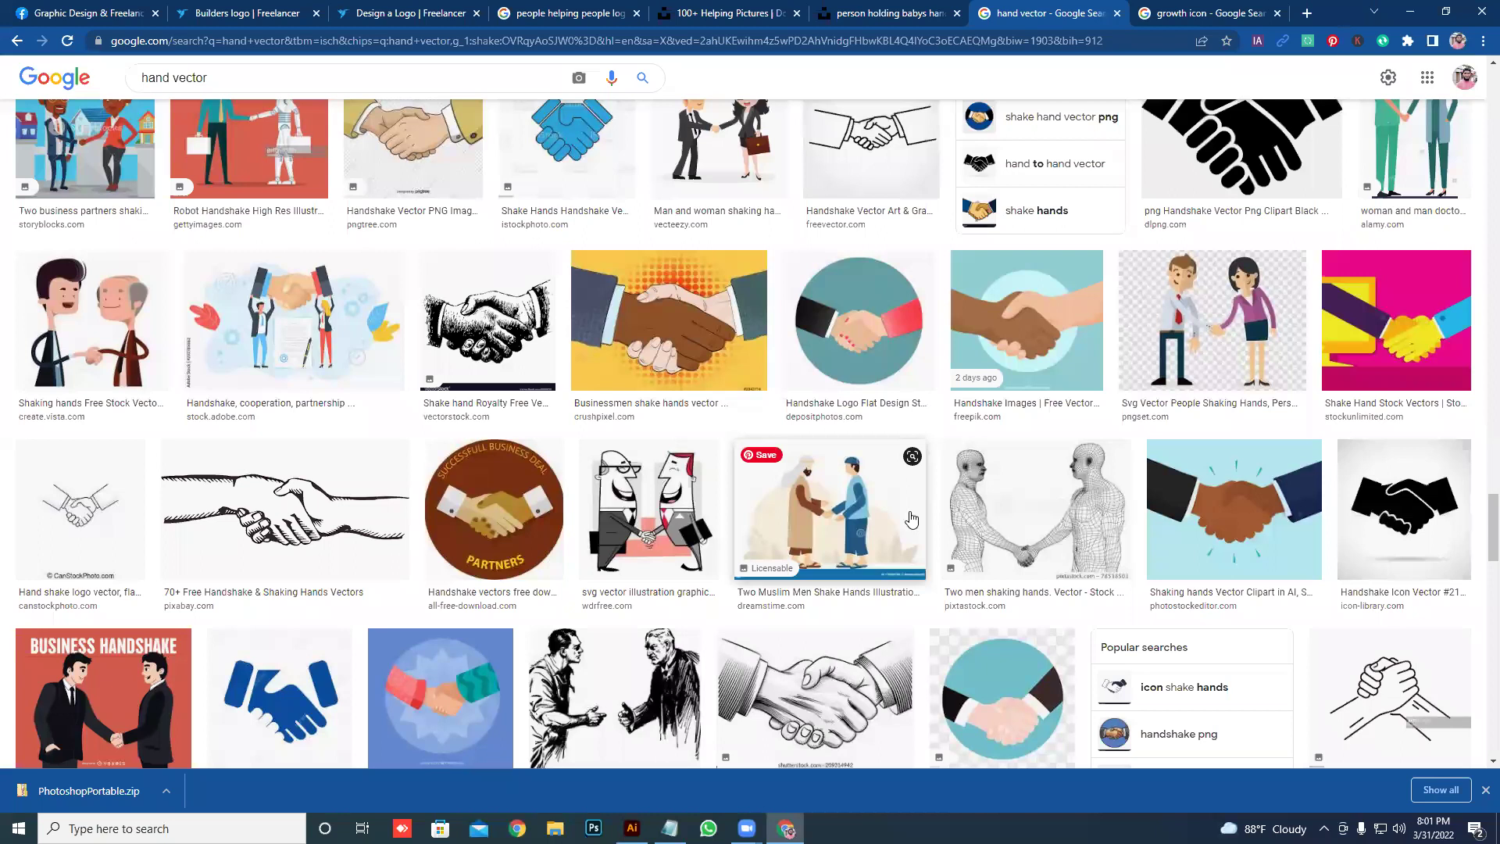
{"action": "scroll", "coordinate": [911, 521], "scroll_direction": "down", "scroll_amount": 1}
{"action": "right_click", "coordinate": [766, 485]}
{"action": "left_click", "coordinate": [429, 499]}
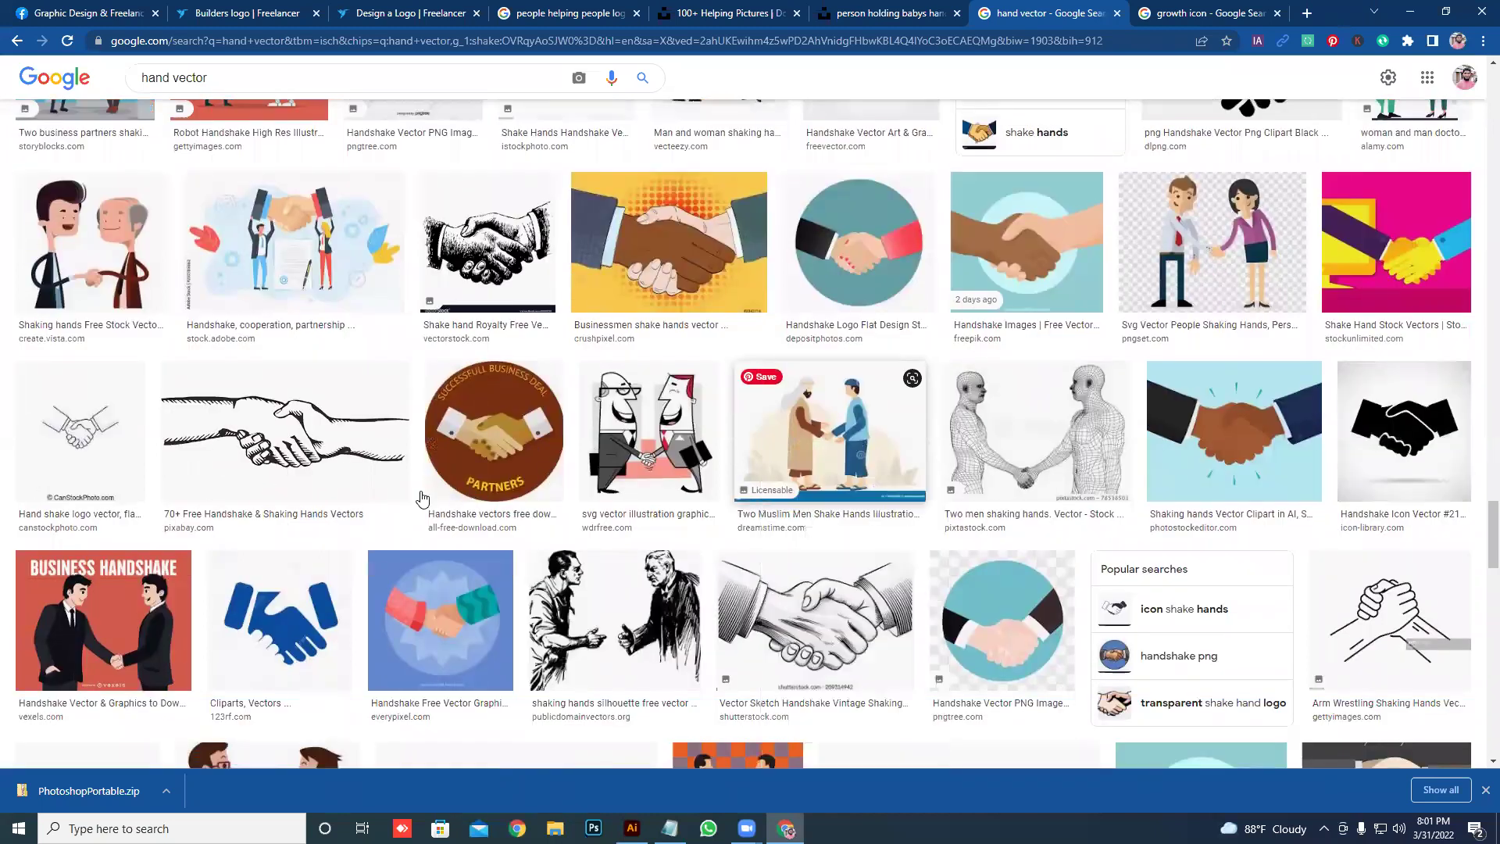
{"action": "scroll", "coordinate": [429, 489], "scroll_direction": "down", "scroll_amount": 2}
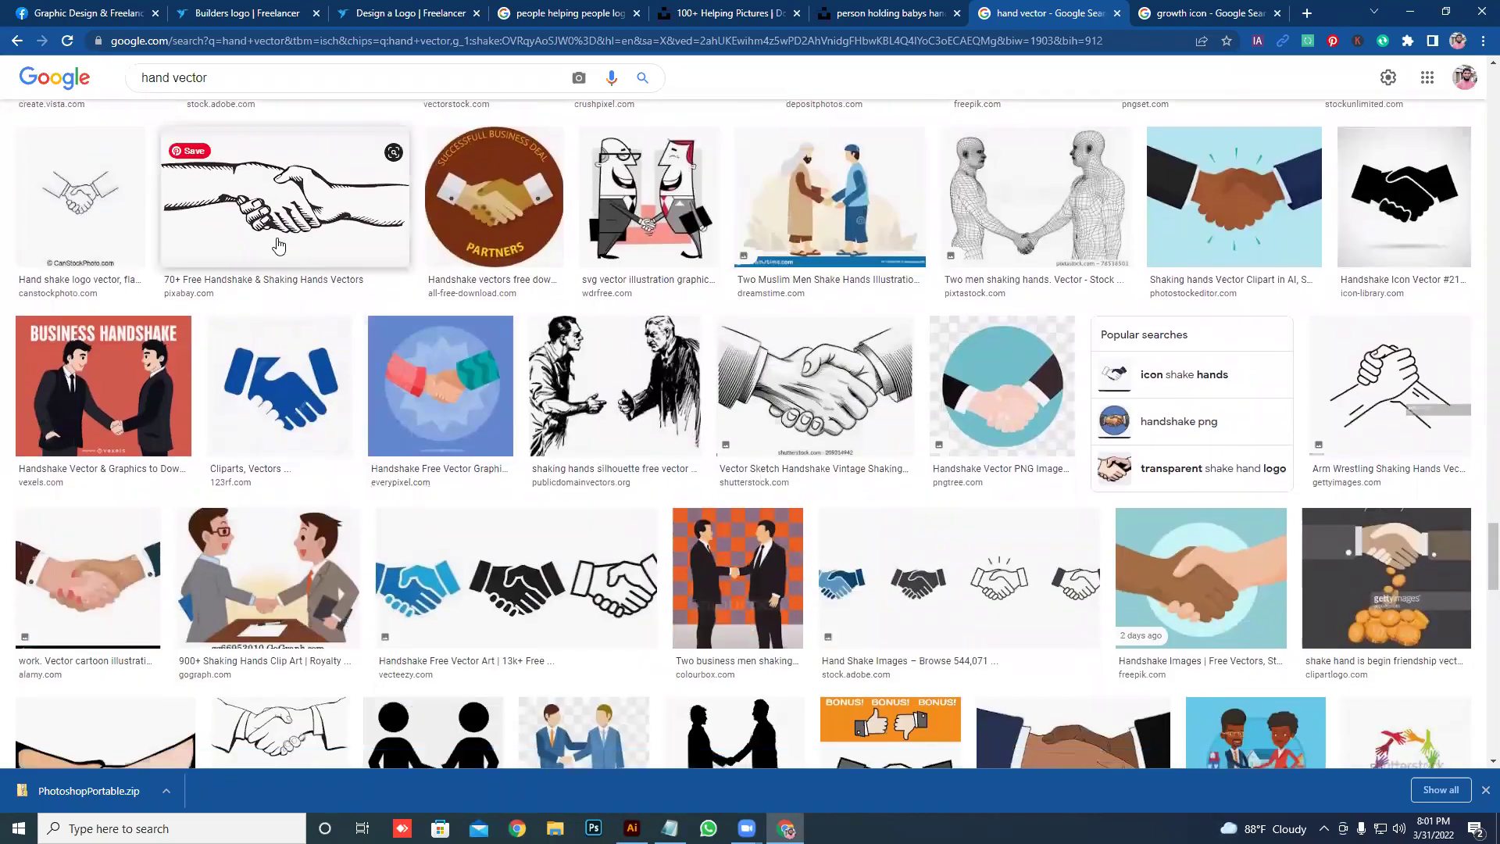
{"action": "left_click", "coordinate": [278, 245]}
- Open the Pixabay handshake vectors page and scroll to the sponsored iStock images at the end
{"action": "left_click", "coordinate": [891, 397]}
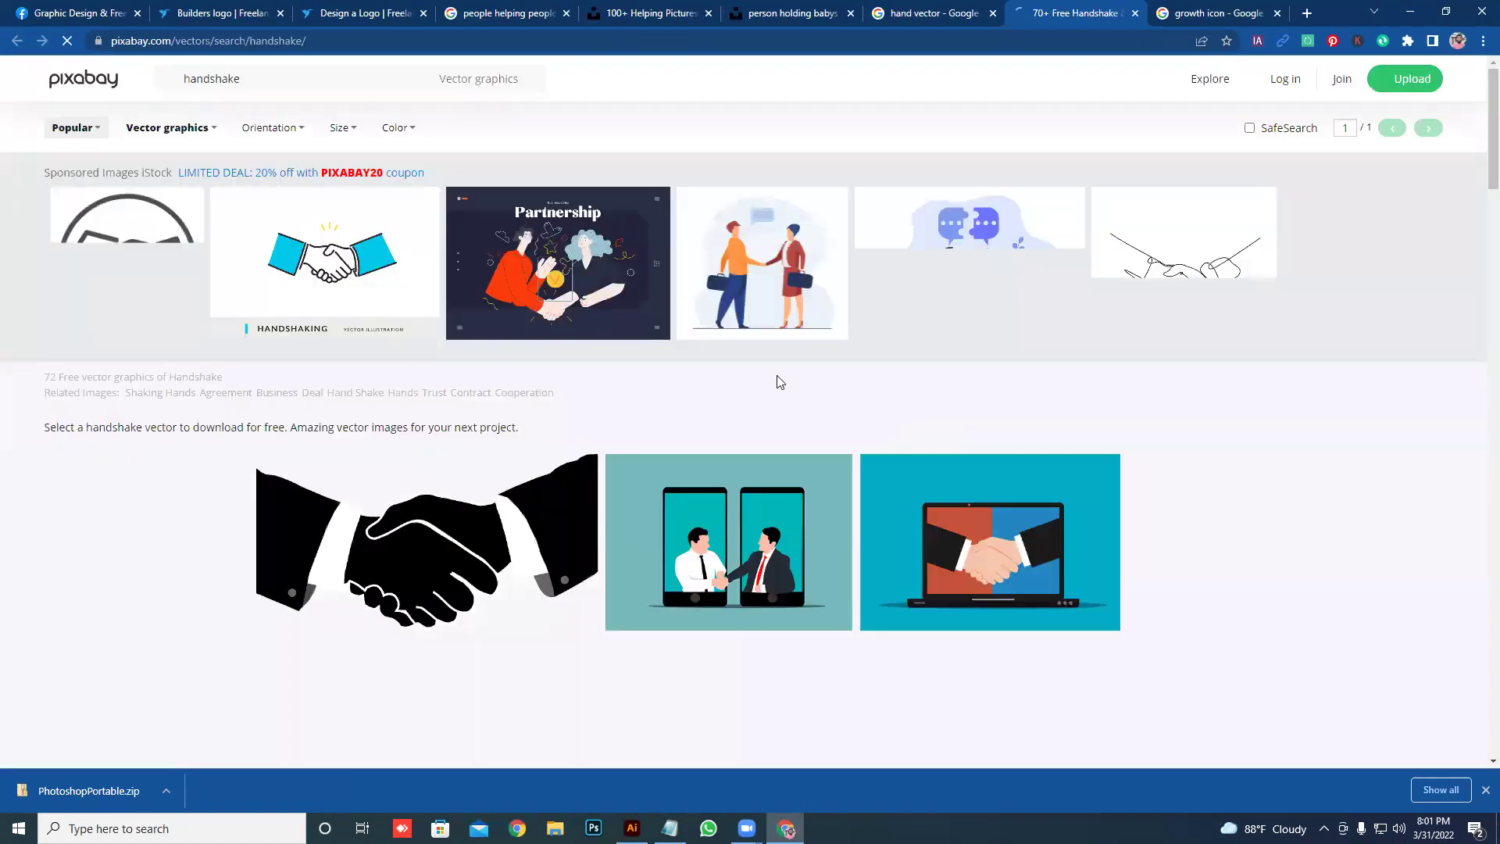
{"action": "scroll", "coordinate": [708, 364], "scroll_direction": "down", "scroll_amount": 5}
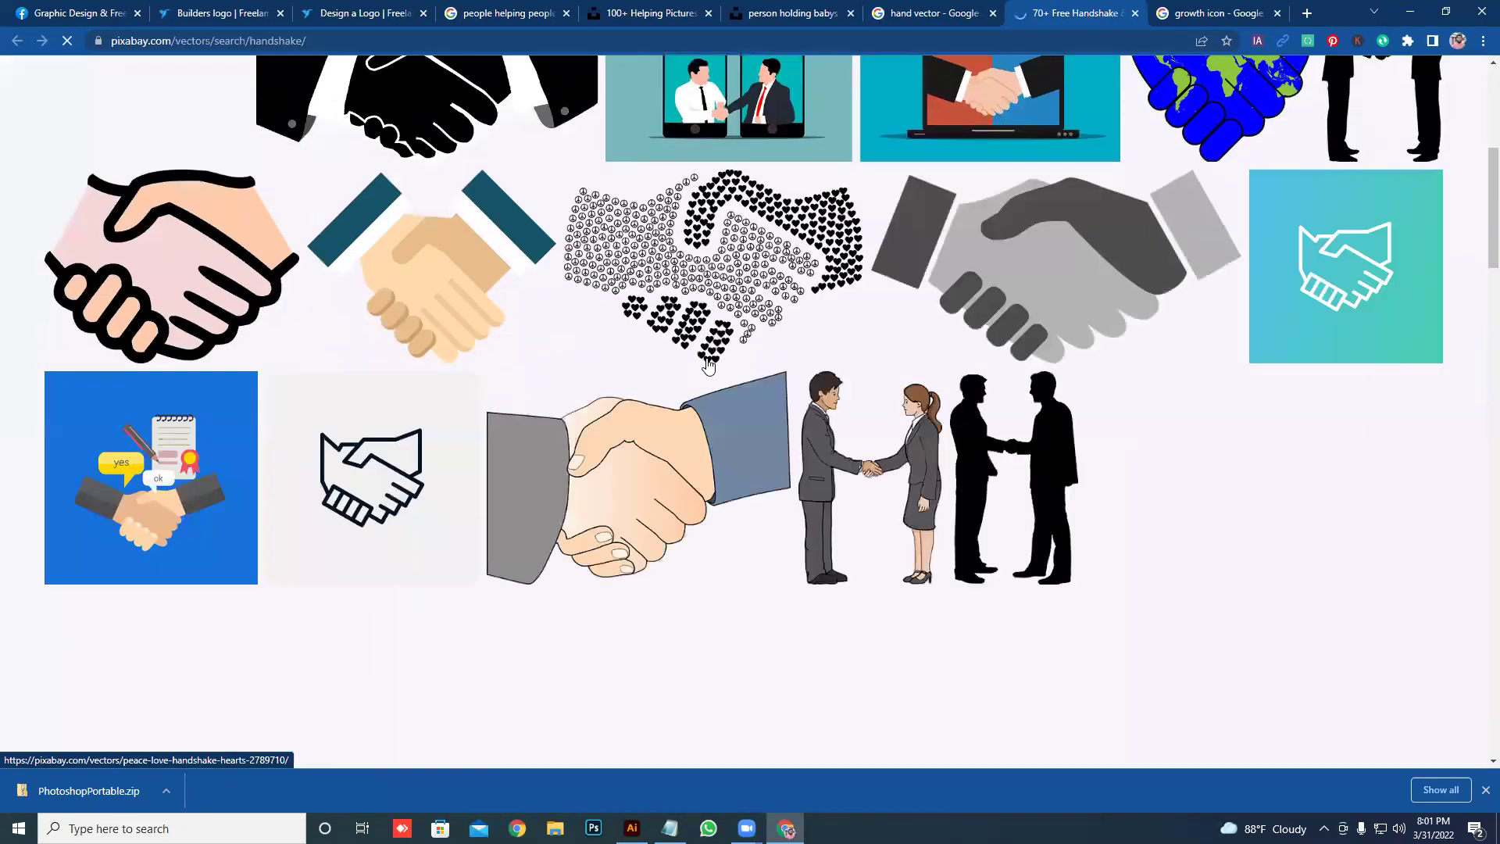
{"action": "mouse_move", "coordinate": [712, 260]}
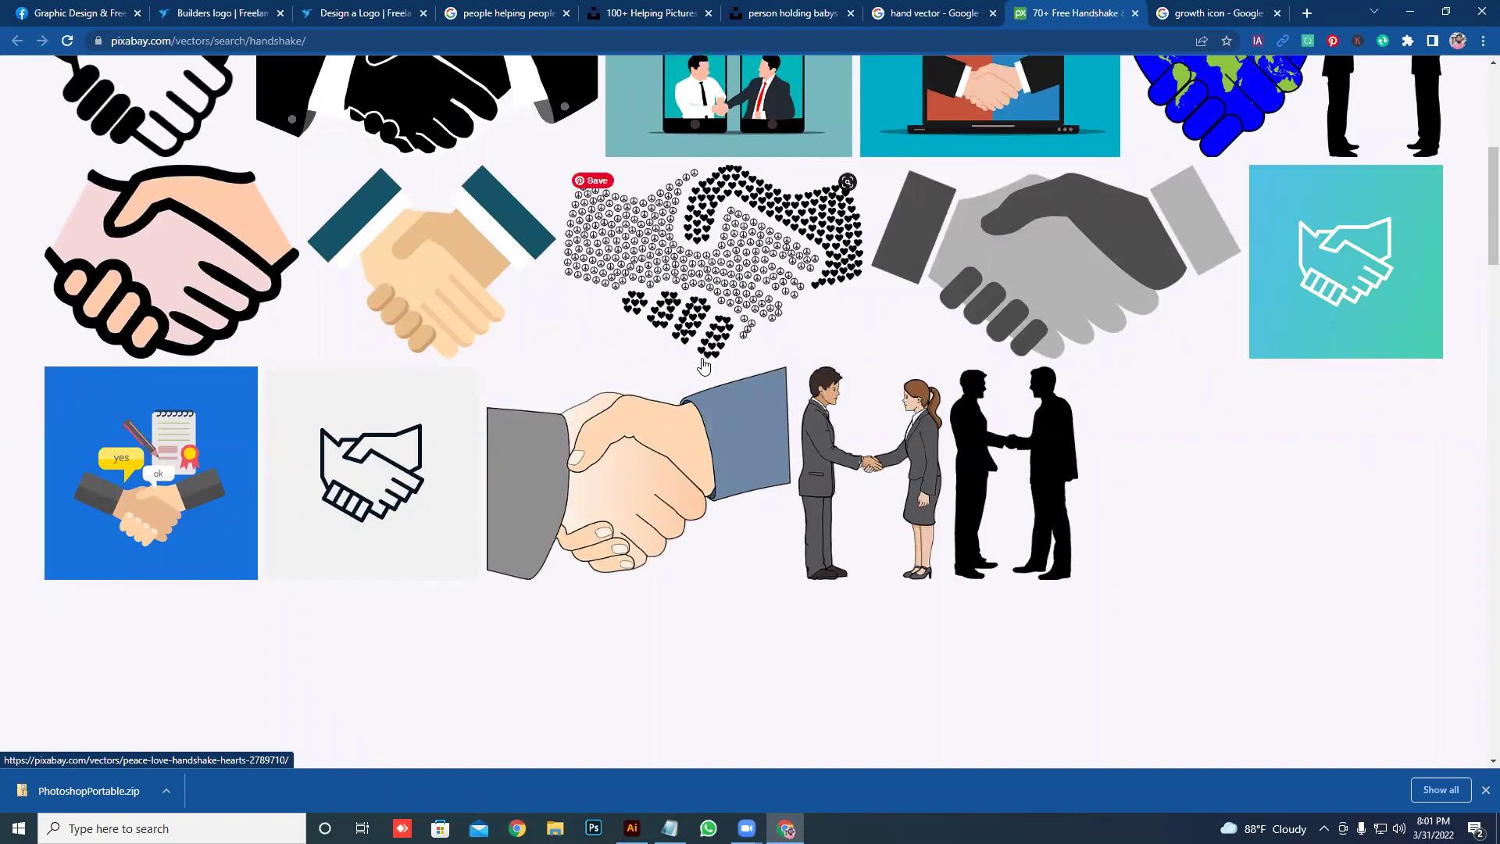
{"action": "scroll", "coordinate": [705, 366], "scroll_direction": "down", "scroll_amount": 4}
{"action": "scroll", "coordinate": [703, 366], "scroll_direction": "down", "scroll_amount": 4}
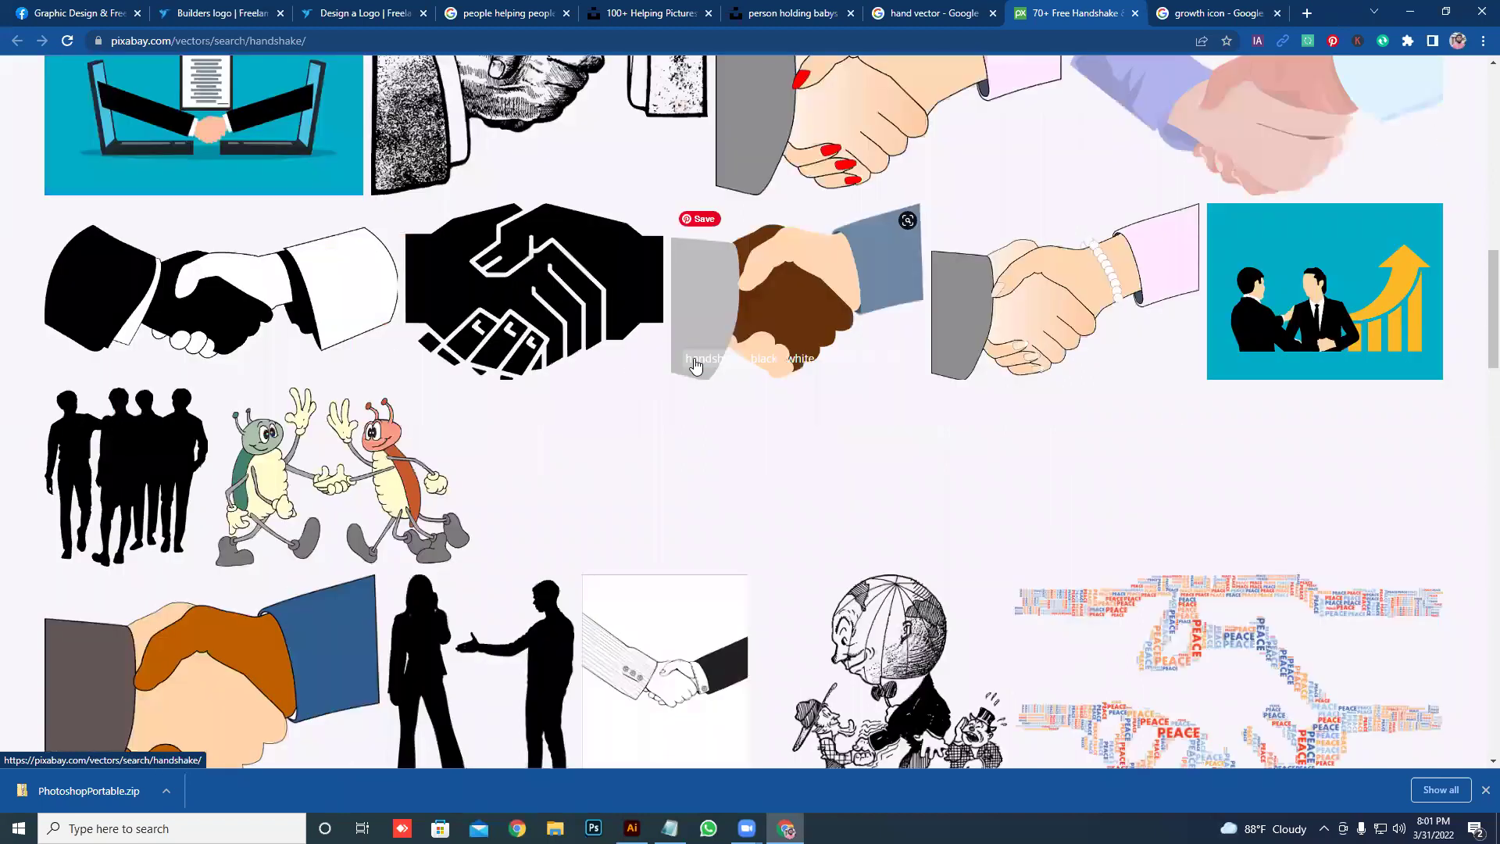
{"action": "scroll", "coordinate": [688, 380], "scroll_direction": "down", "scroll_amount": 2}
{"action": "scroll", "coordinate": [688, 380], "scroll_direction": "down", "scroll_amount": 7}
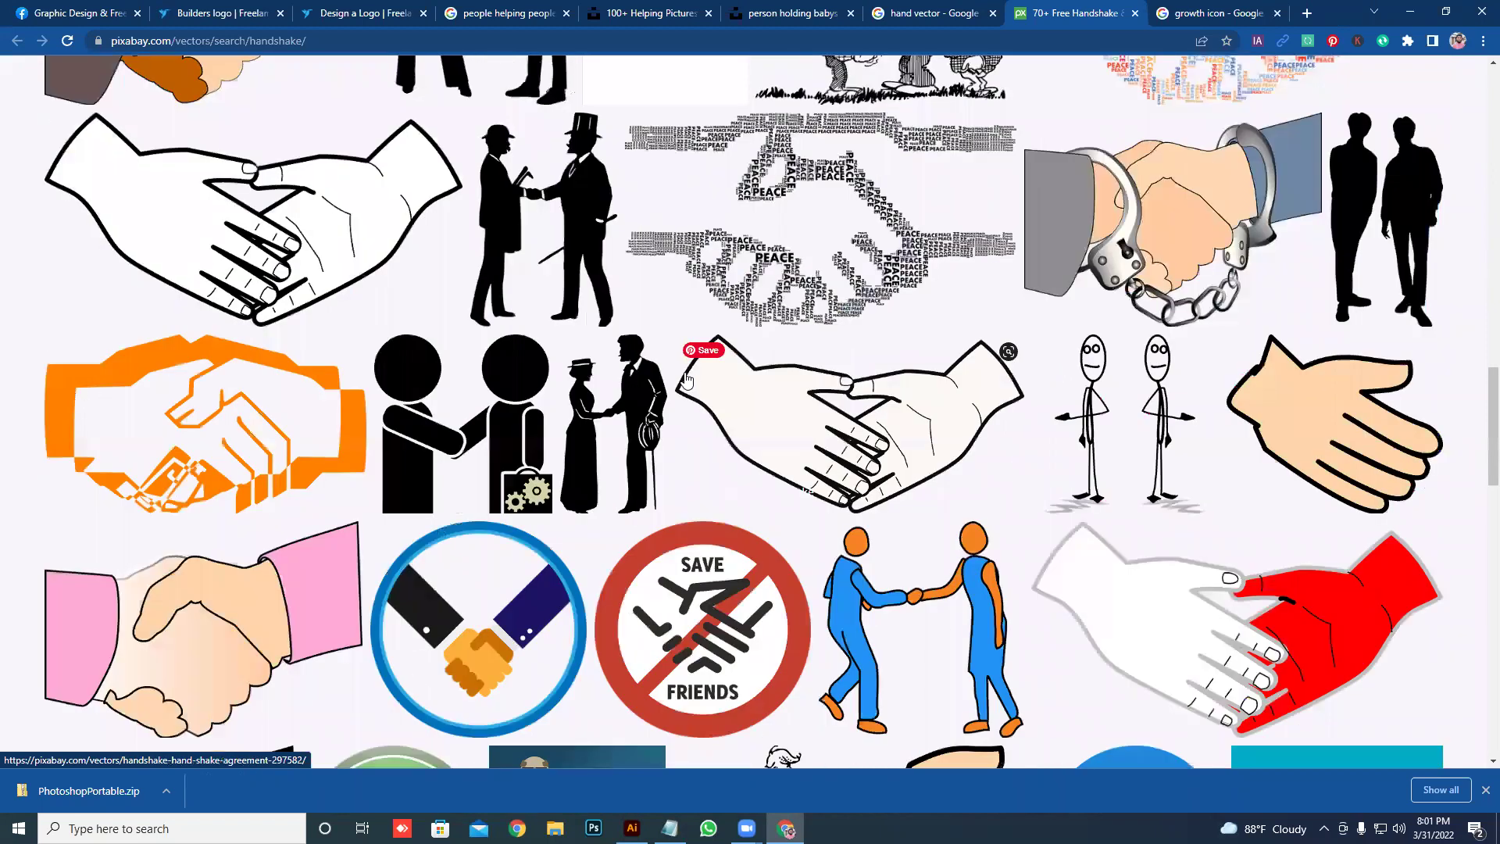
{"action": "scroll", "coordinate": [686, 381], "scroll_direction": "down", "scroll_amount": 2}
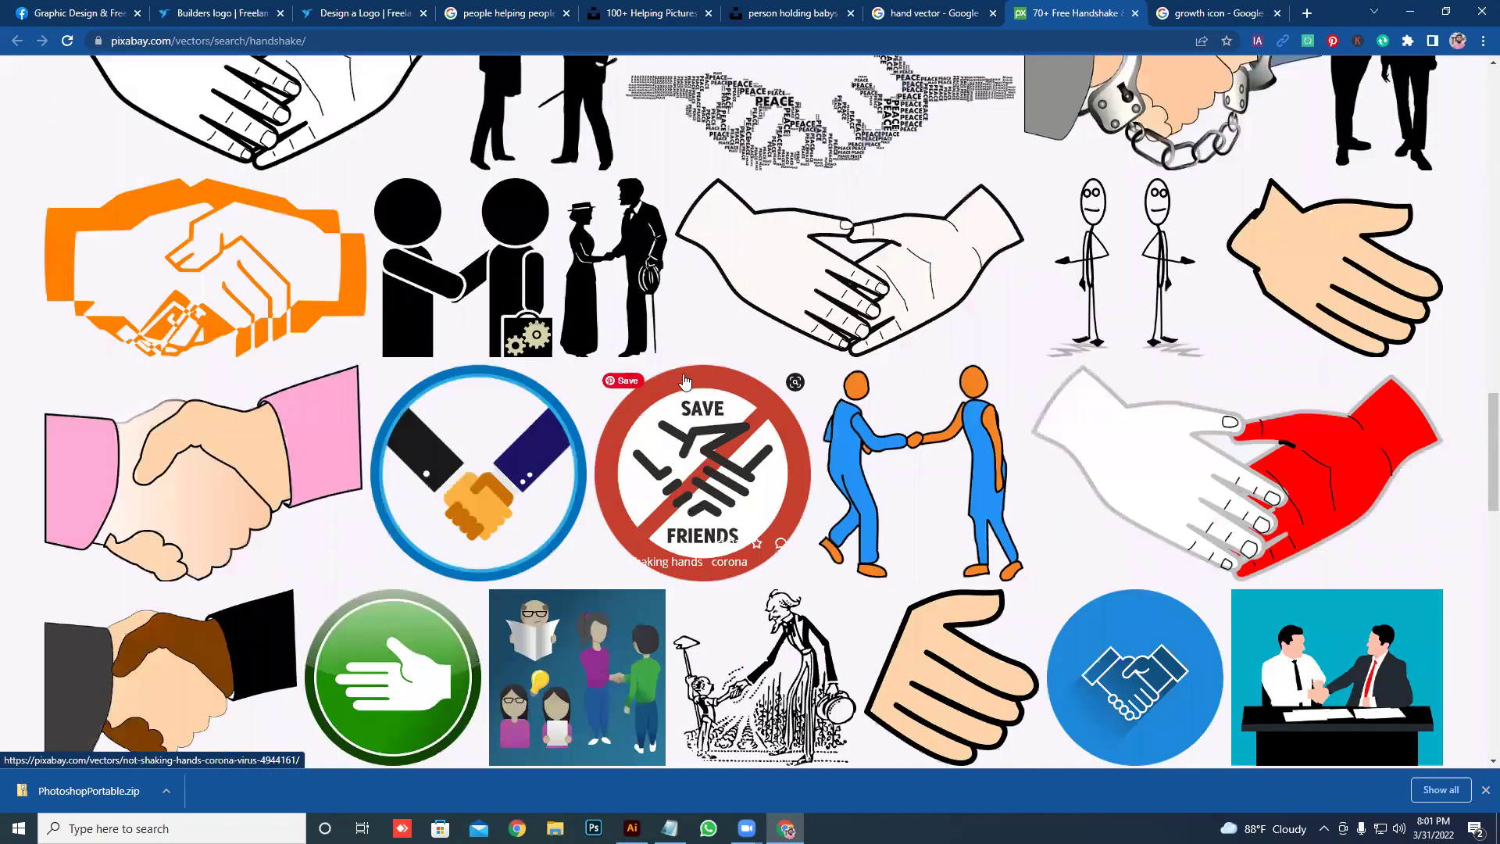
{"action": "scroll", "coordinate": [685, 381], "scroll_direction": "down", "scroll_amount": 5}
{"action": "scroll", "coordinate": [684, 380], "scroll_direction": "down", "scroll_amount": 1}
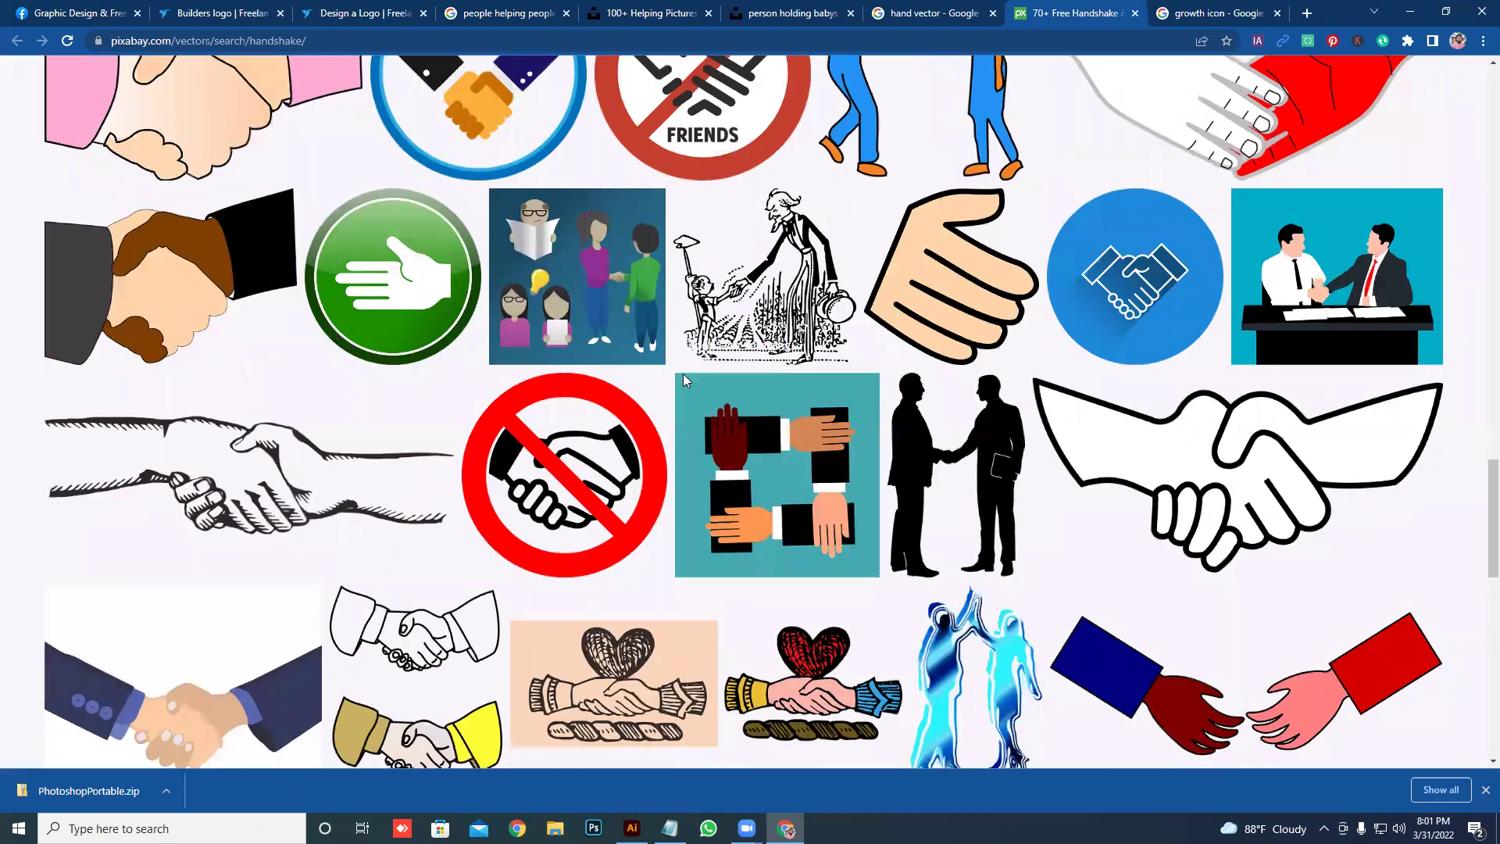
{"action": "scroll", "coordinate": [682, 382], "scroll_direction": "down", "scroll_amount": 6}
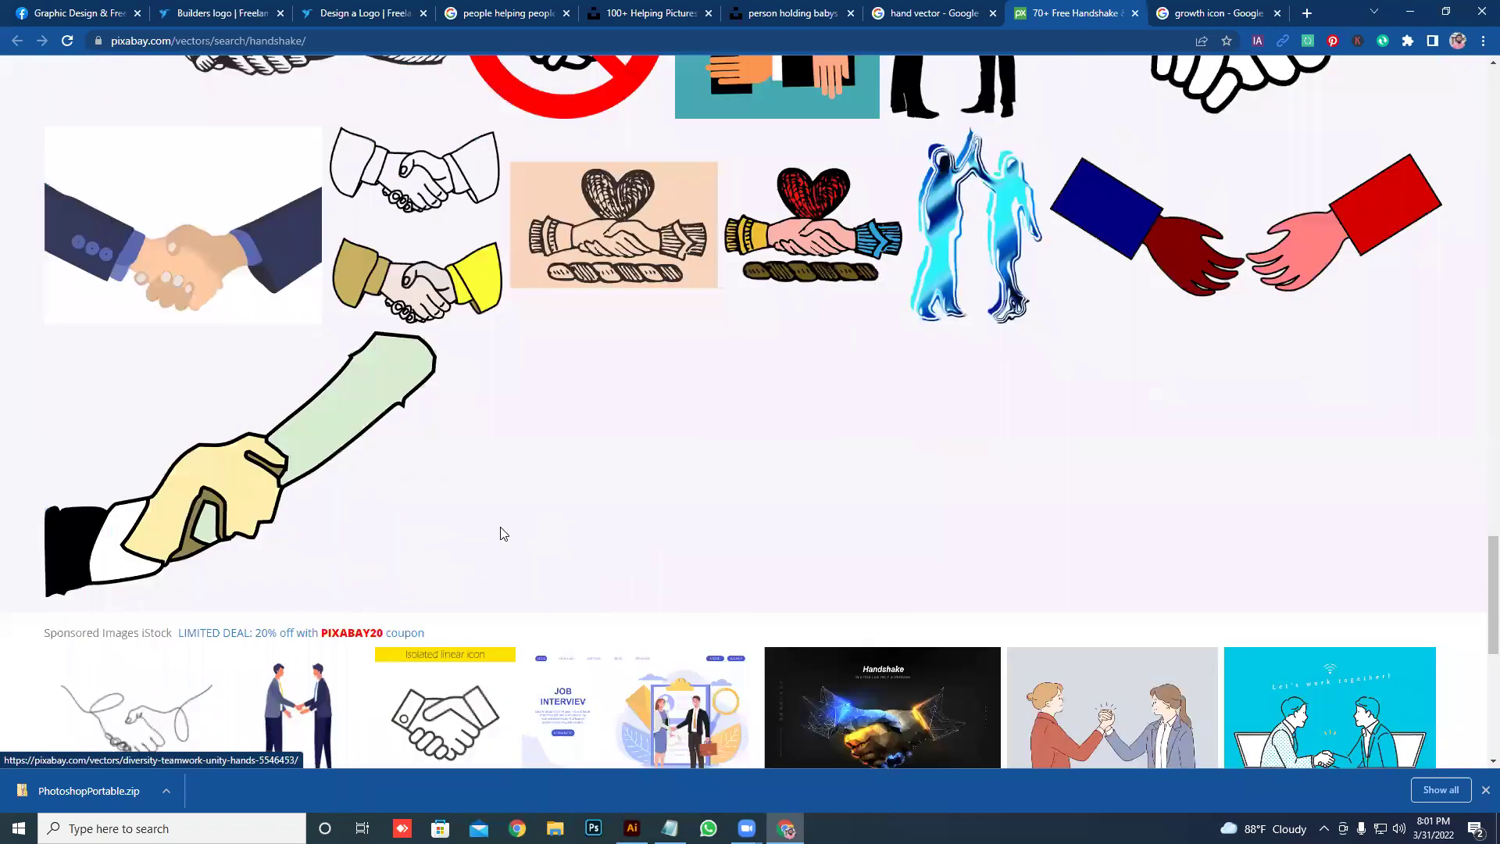
{"action": "scroll", "coordinate": [503, 534], "scroll_direction": "down", "scroll_amount": 1}
{"action": "scroll", "coordinate": [502, 528], "scroll_direction": "up", "scroll_amount": 1}
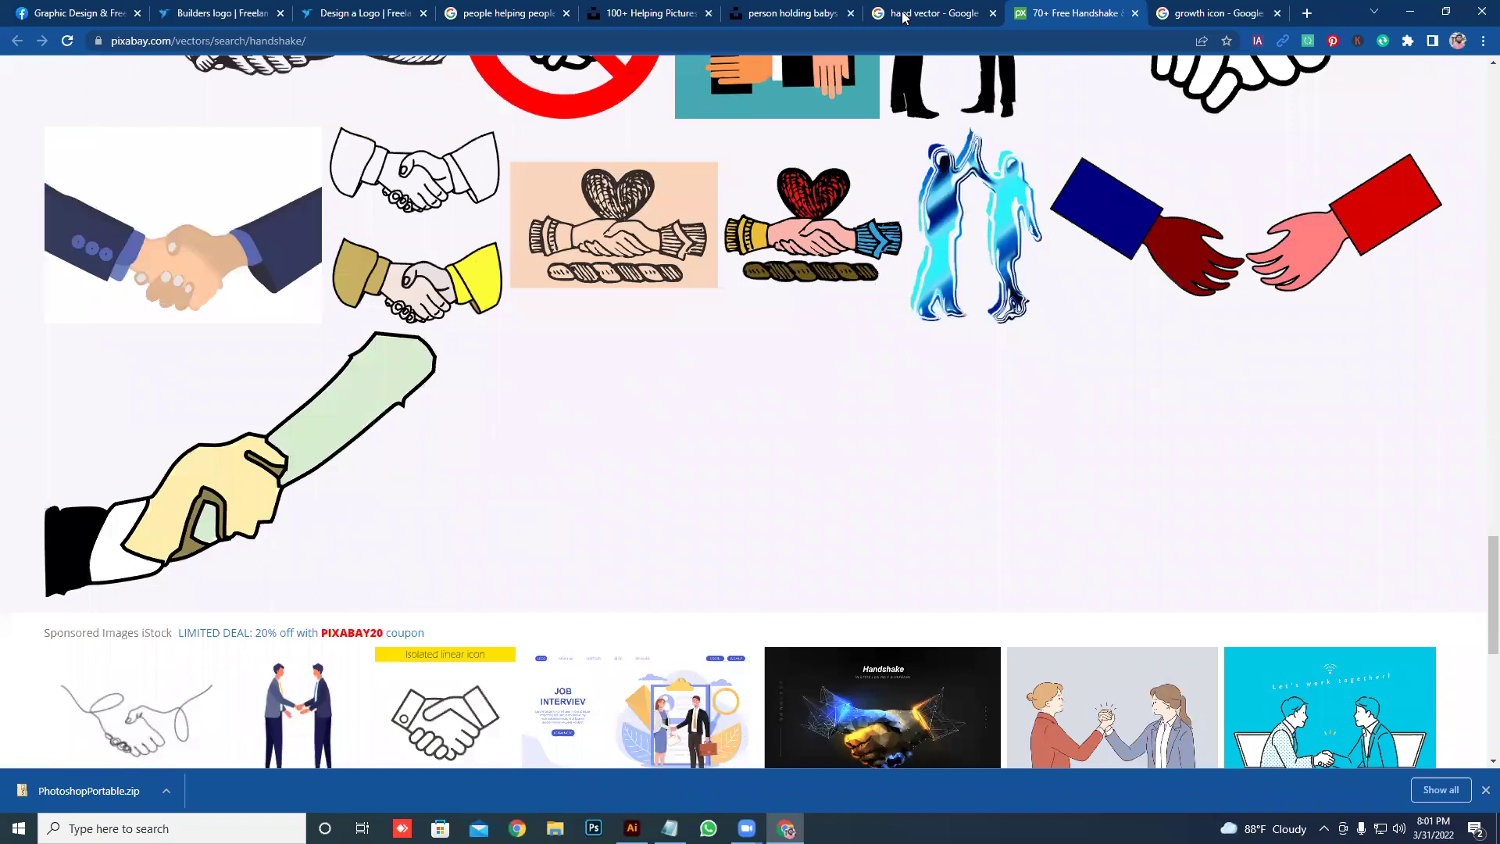
- Search Google for 'hand and growth' in a new tab
{"action": "left_click", "coordinate": [1307, 13]}
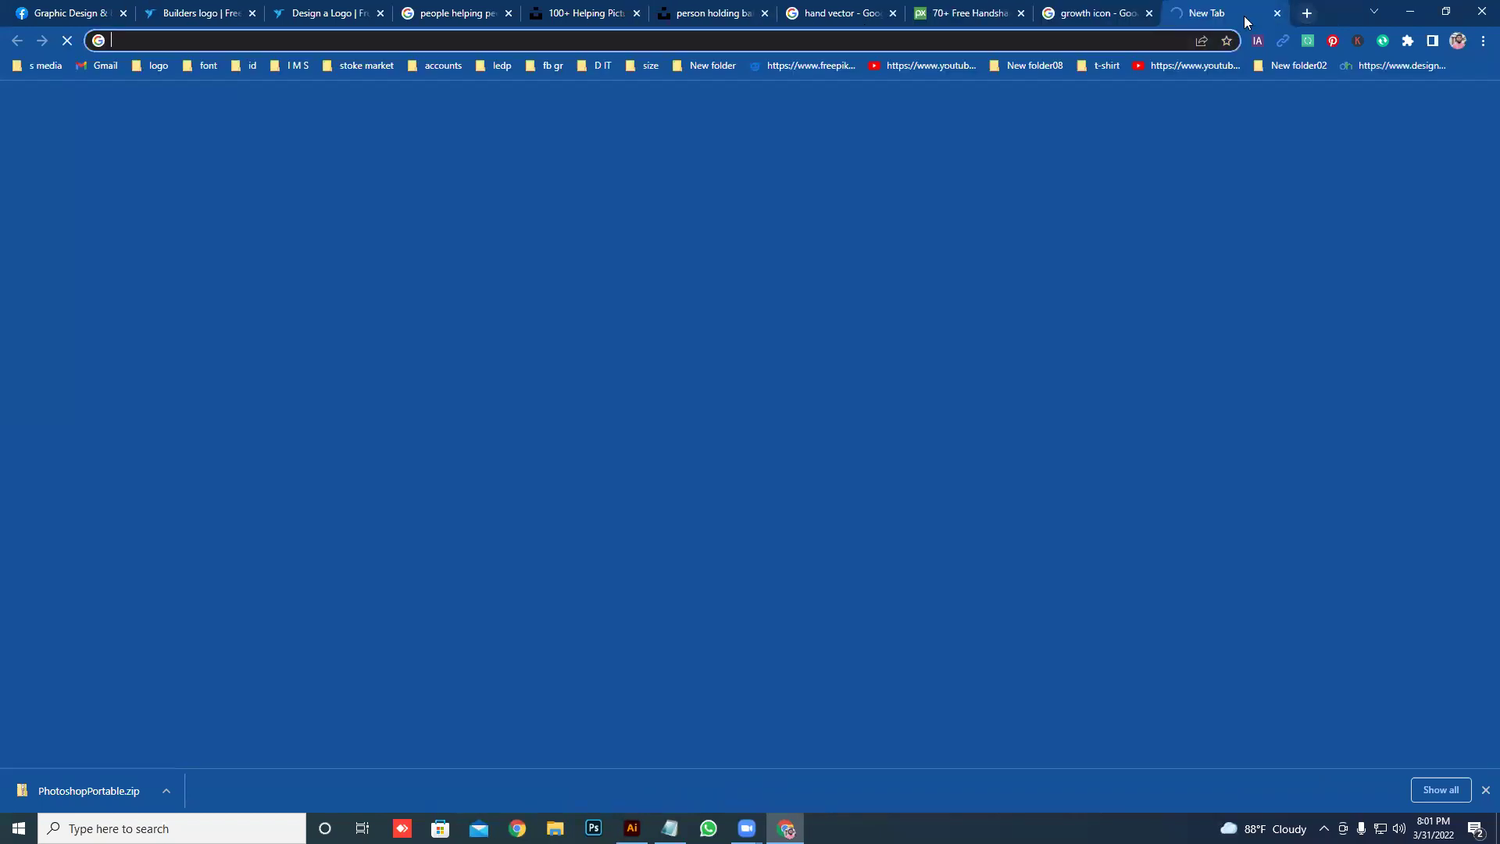
{"action": "type", "text": "han"}
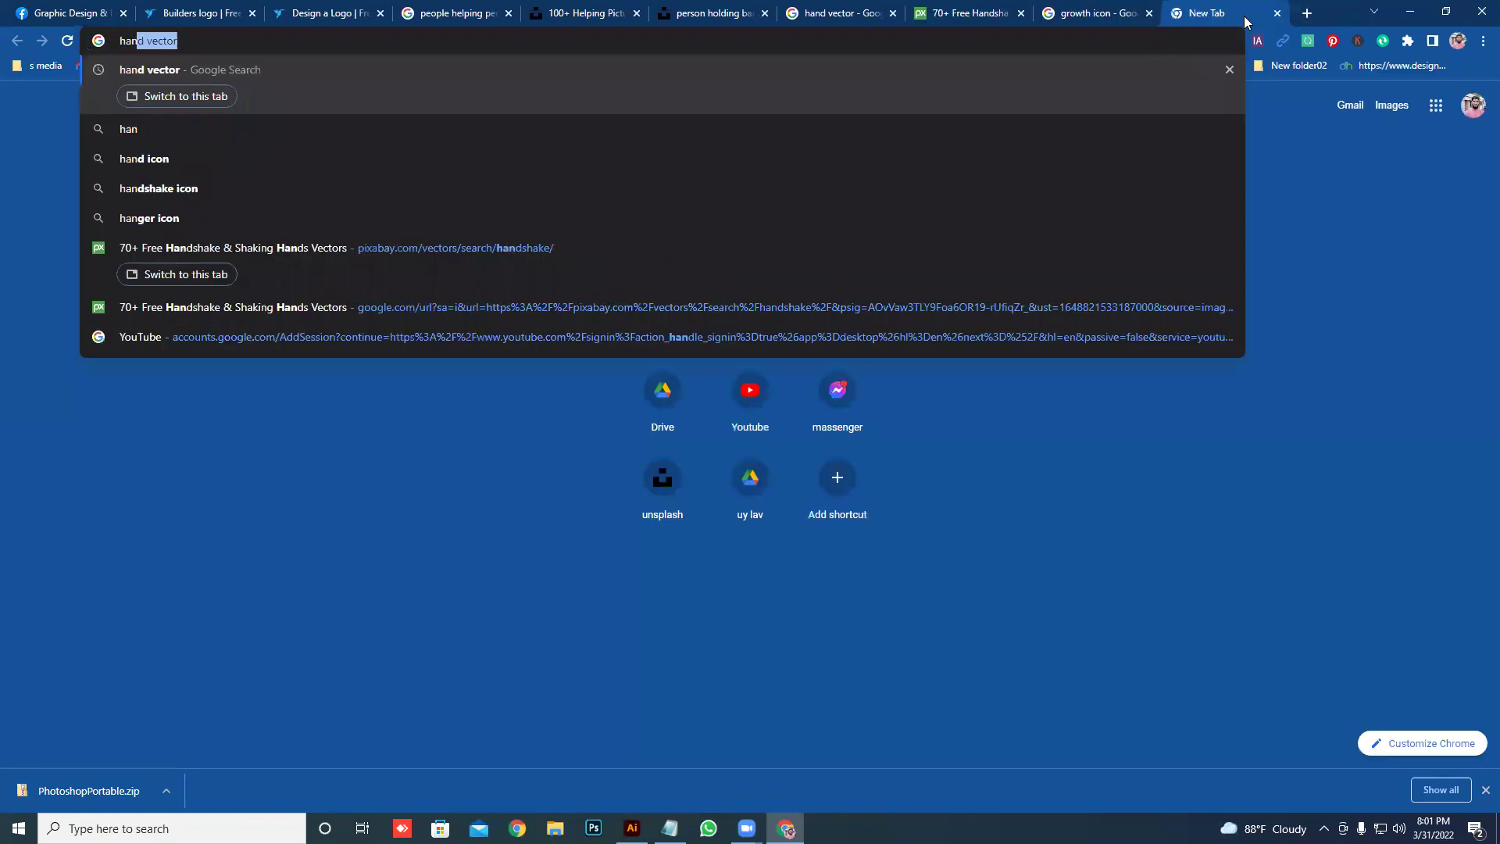
{"action": "type", "text": "d and "}
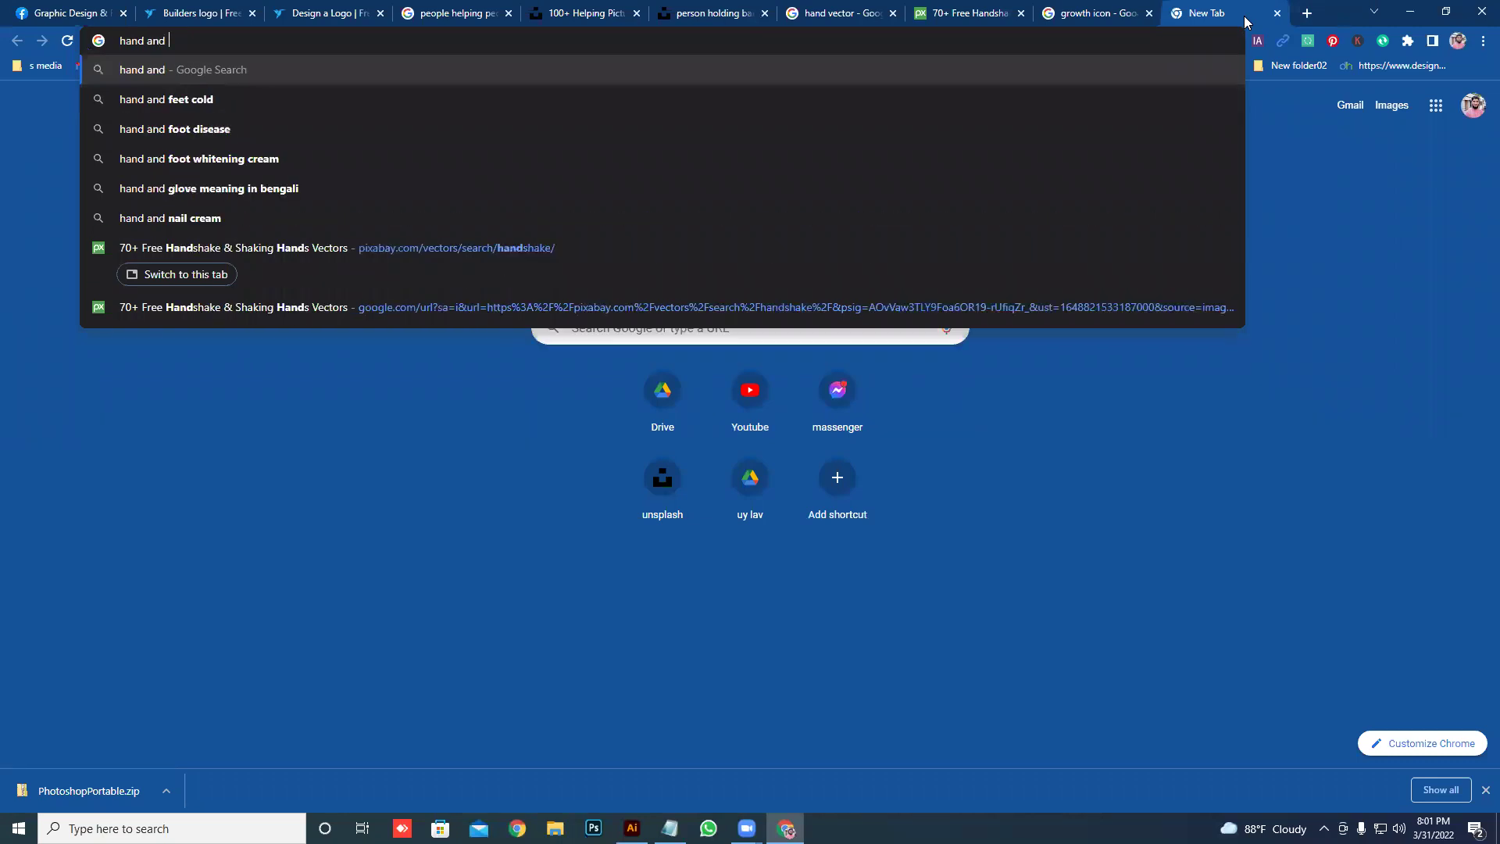
{"action": "type", "text": "growth"}
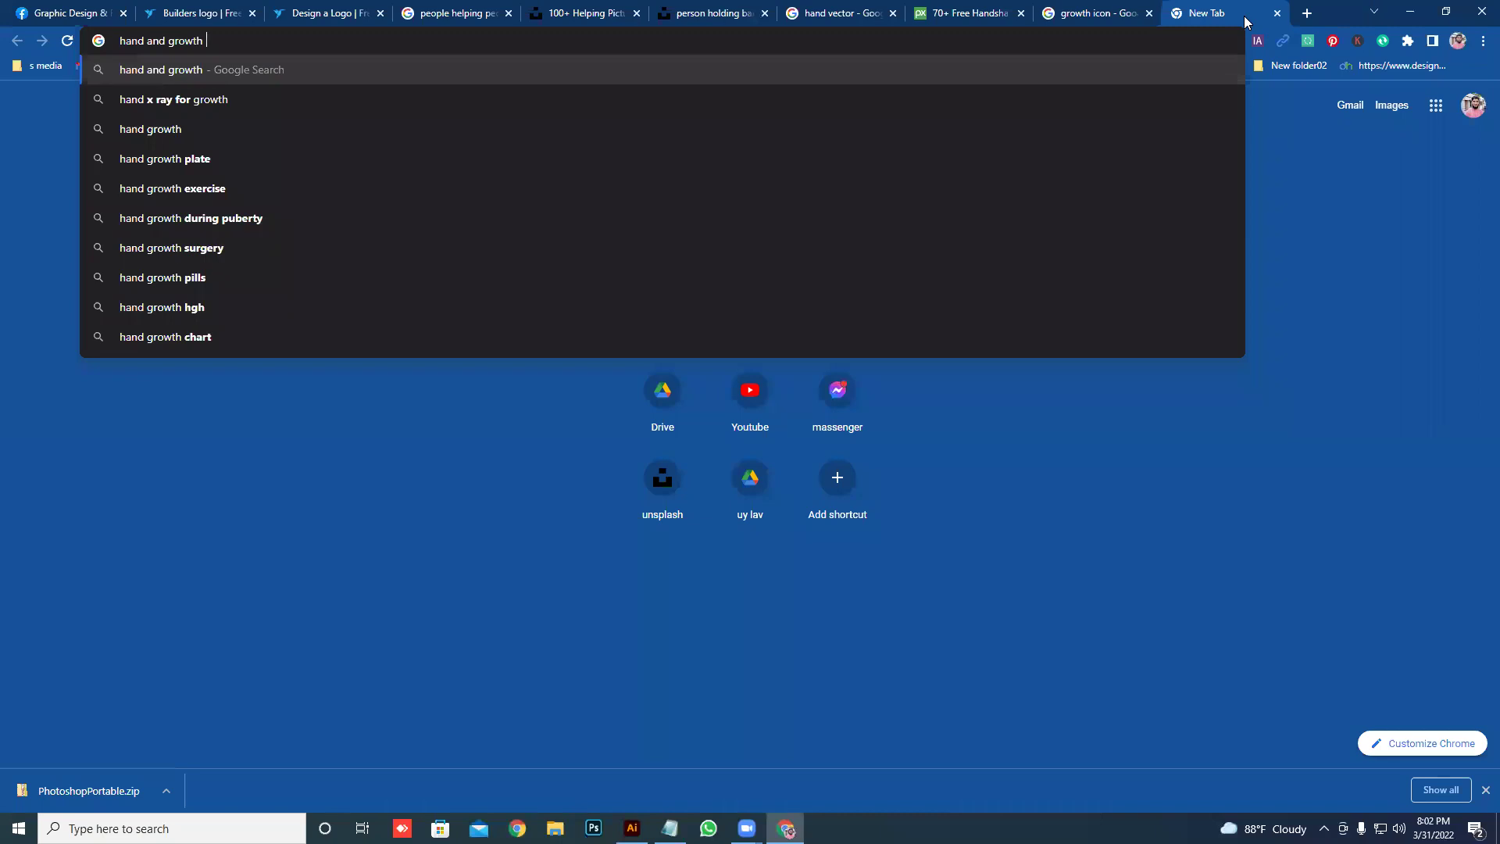
{"action": "key", "text": "Return"}
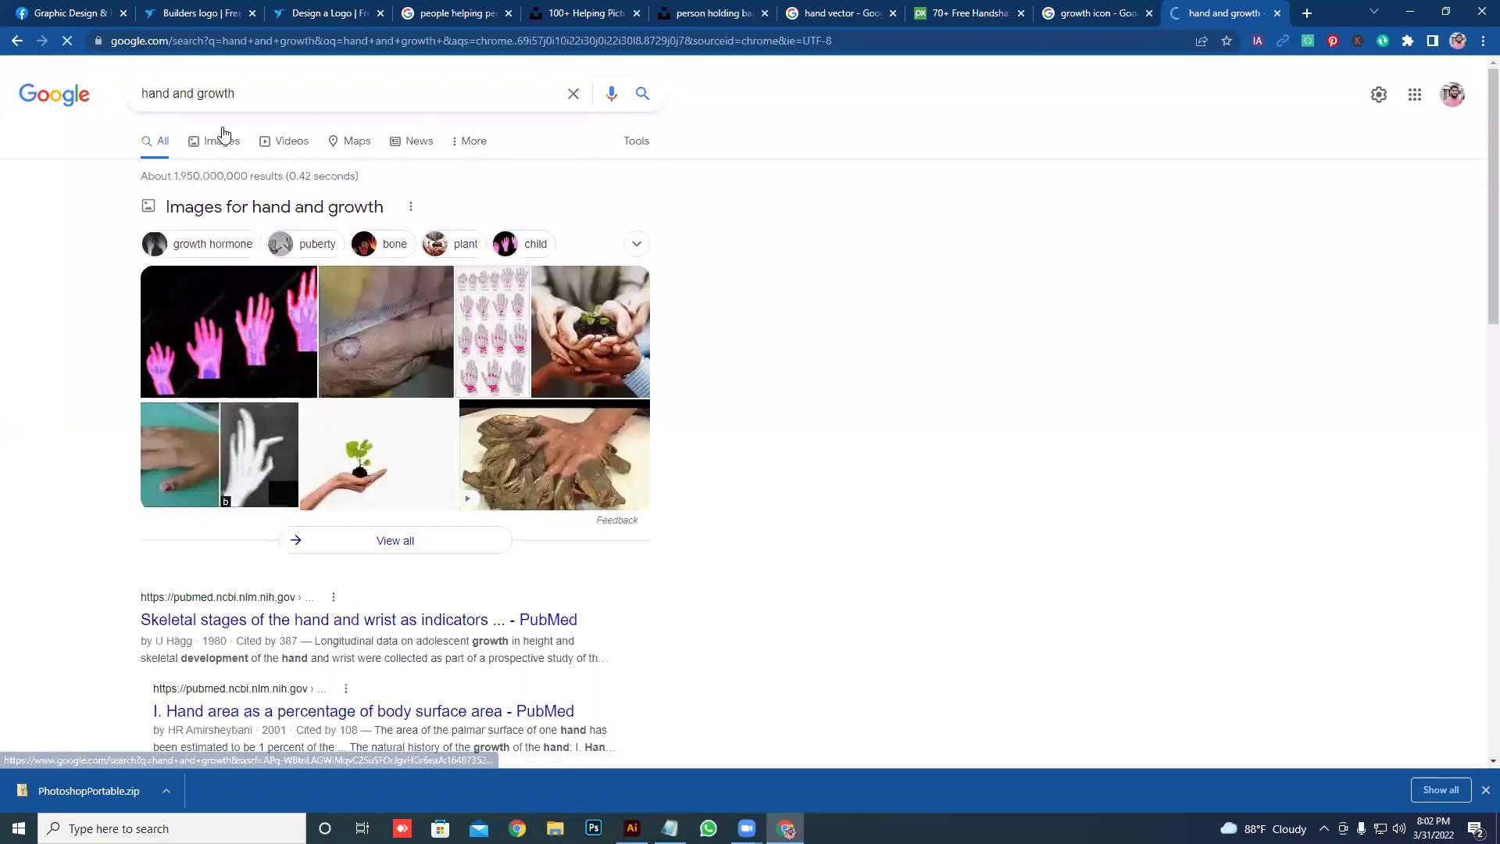
- Show image results for 'hand and growth' and scroll through them
{"action": "left_click", "coordinate": [226, 147]}
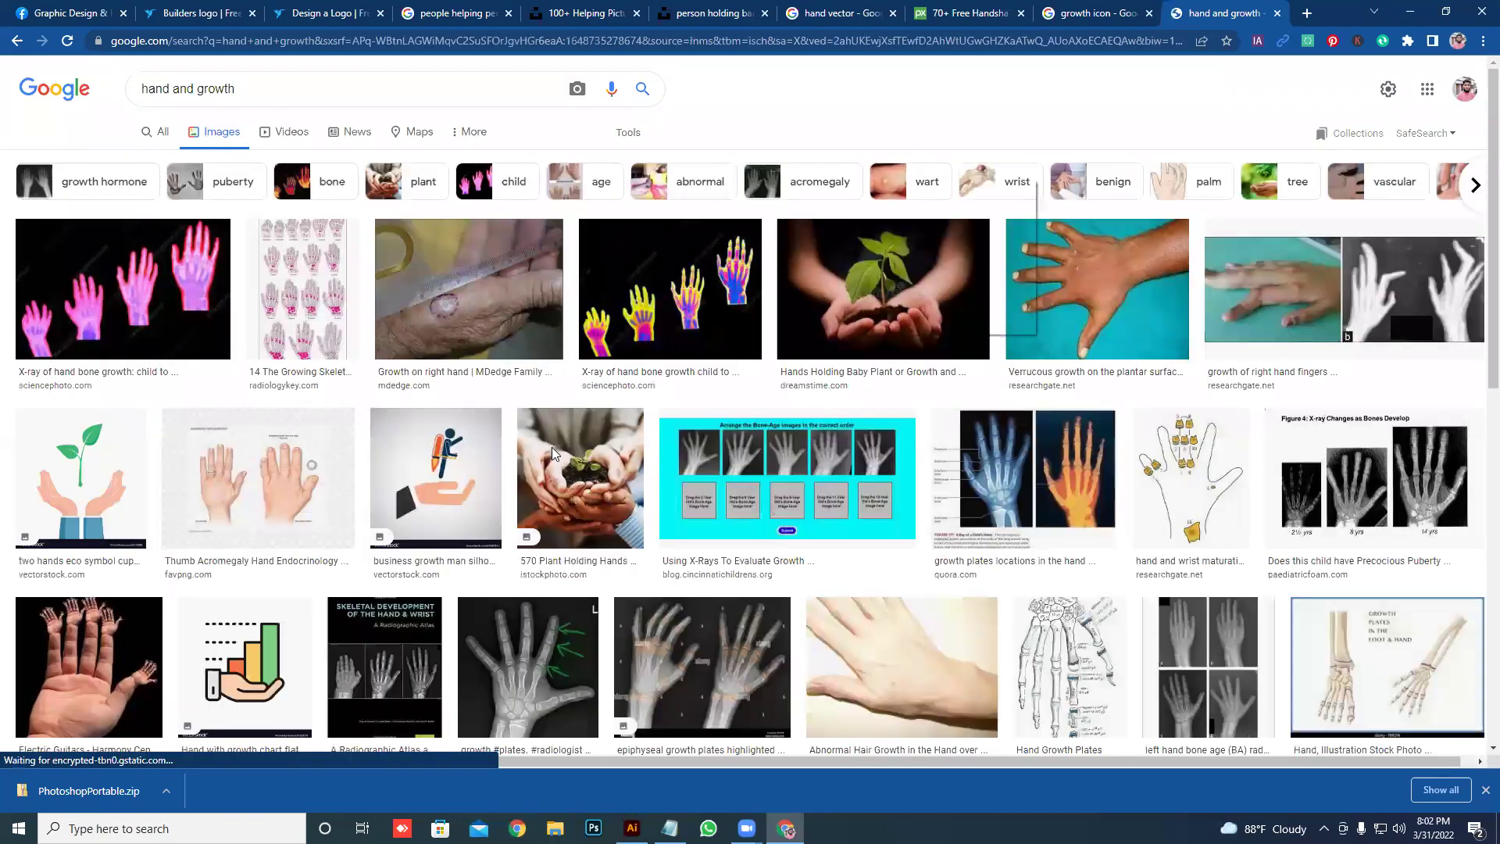
{"action": "right_click", "coordinate": [867, 175]}
{"action": "scroll", "coordinate": [567, 458], "scroll_direction": "down", "scroll_amount": 3}
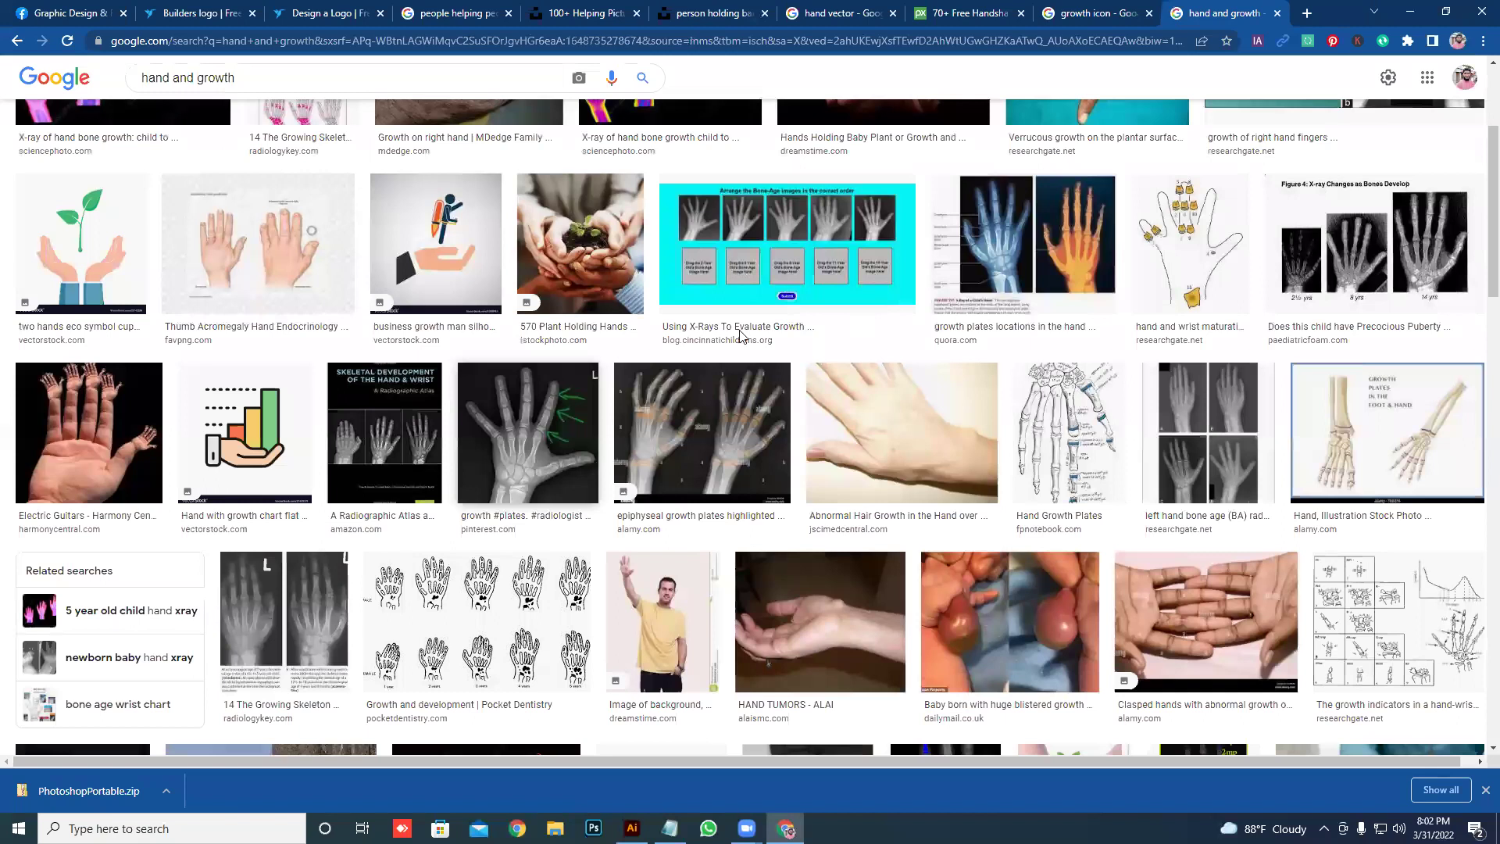
{"action": "scroll", "coordinate": [741, 336], "scroll_direction": "up", "scroll_amount": 2}
{"action": "scroll", "coordinate": [708, 382], "scroll_direction": "down", "scroll_amount": 4}
{"action": "scroll", "coordinate": [708, 382], "scroll_direction": "up", "scroll_amount": 1}
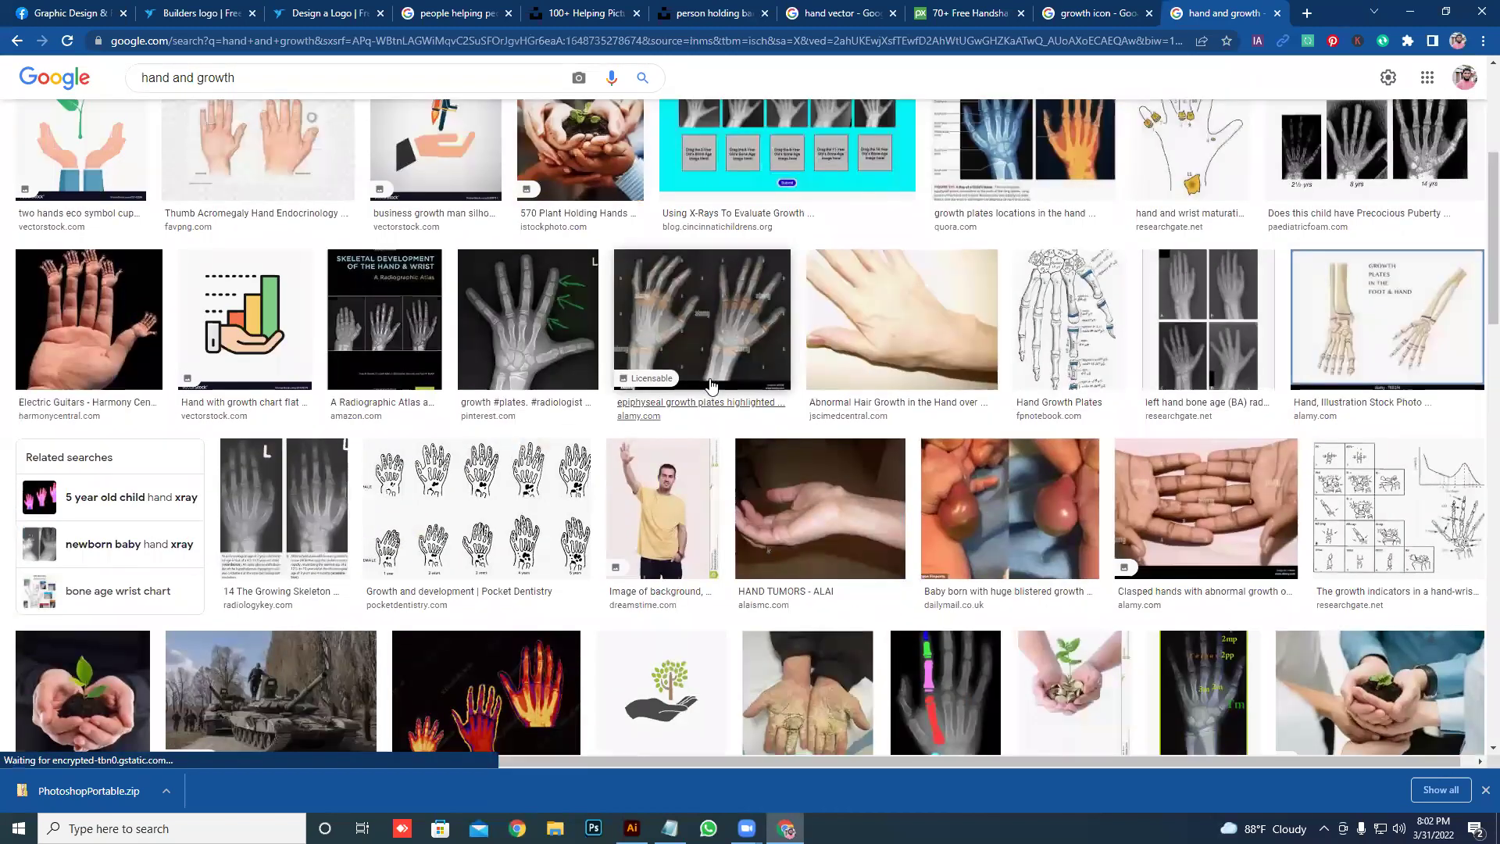
{"action": "scroll", "coordinate": [710, 383], "scroll_direction": "down", "scroll_amount": 3}
{"action": "mouse_move", "coordinate": [661, 422]}
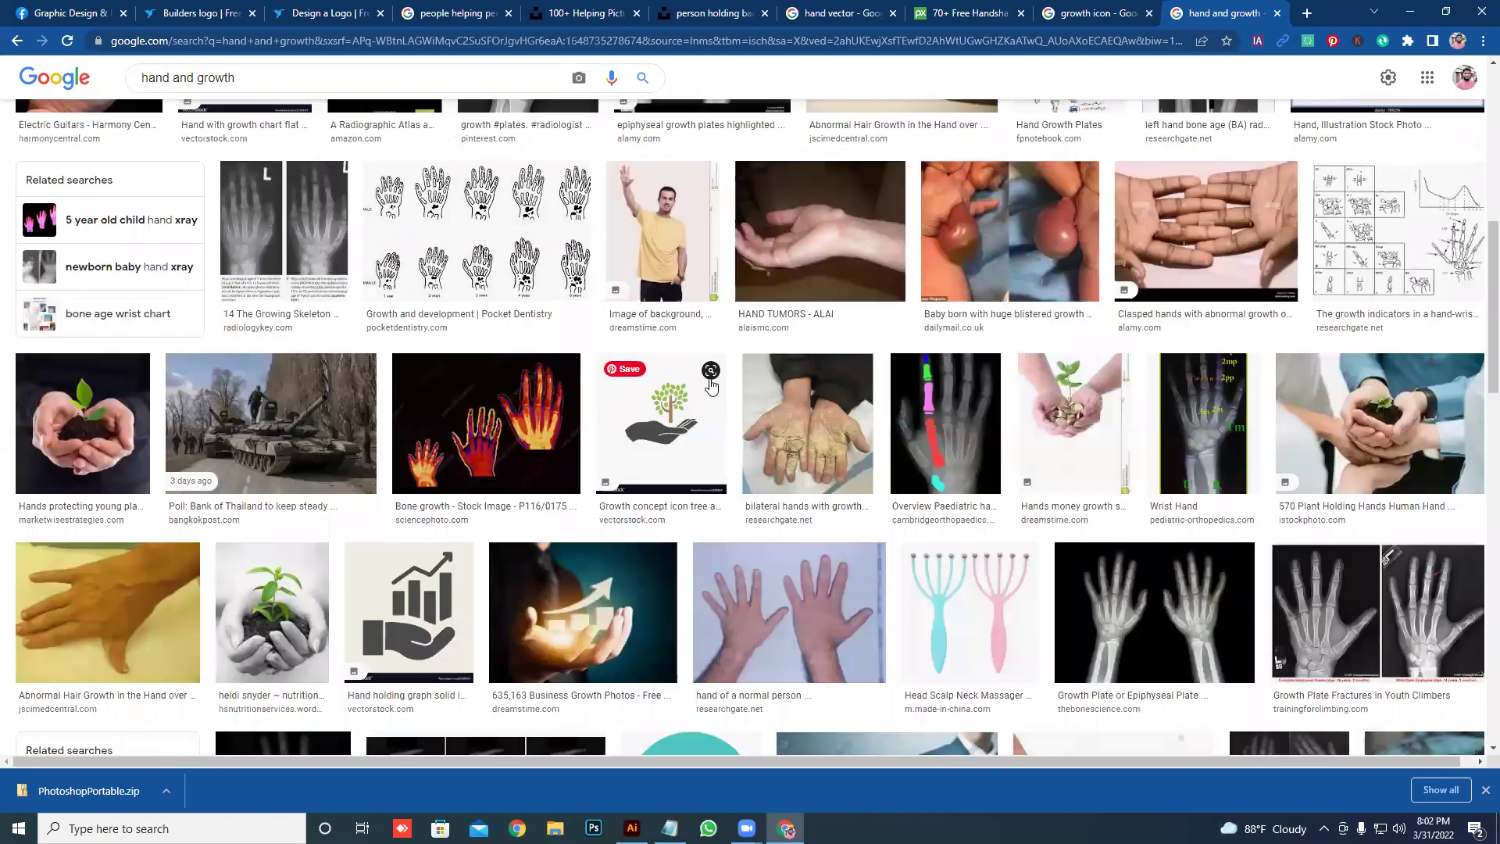
{"action": "scroll", "coordinate": [710, 383], "scroll_direction": "down", "scroll_amount": 6}
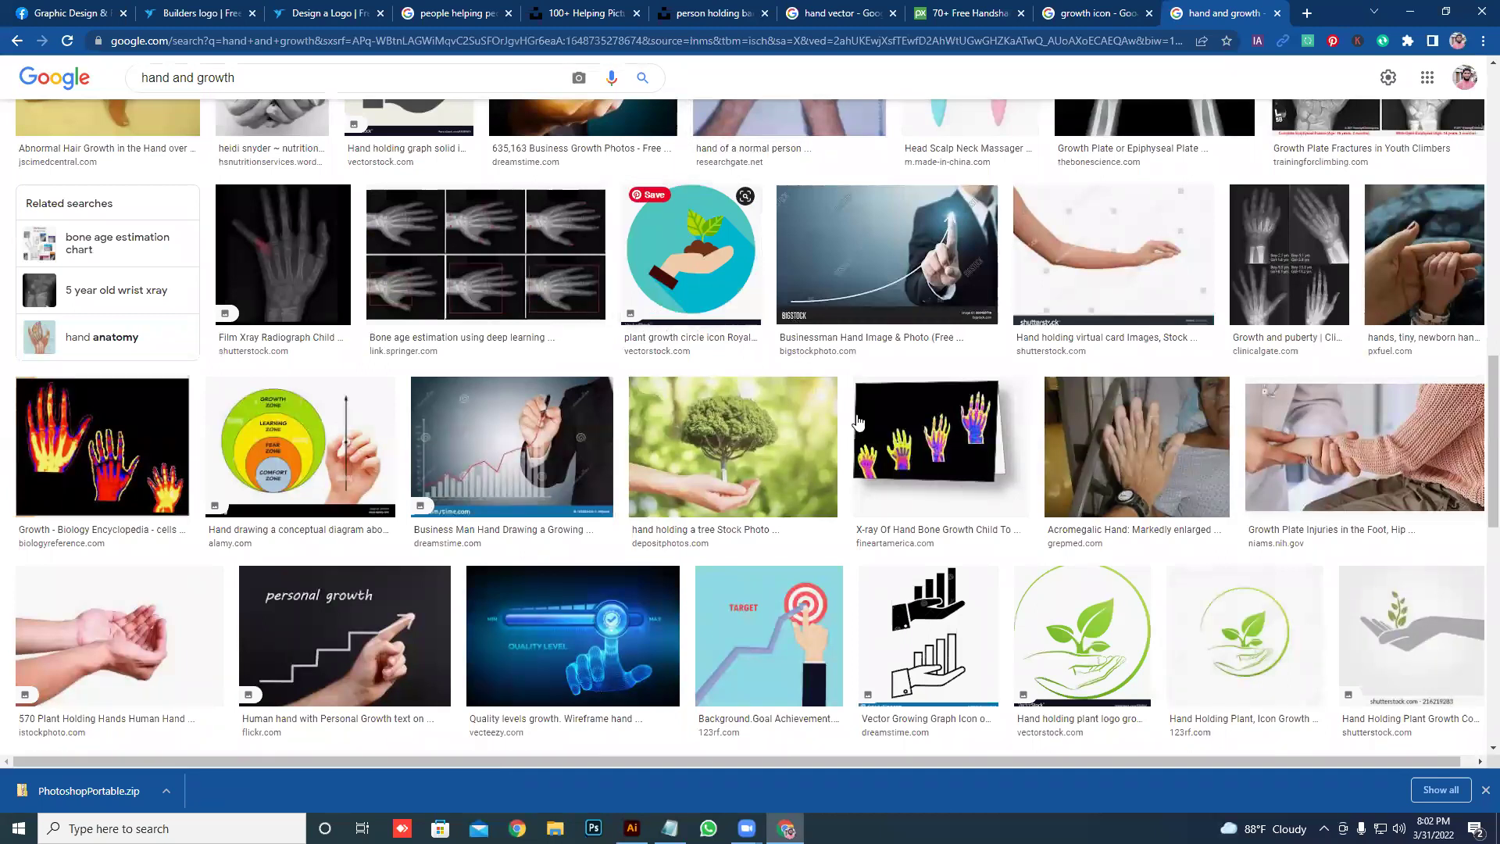
{"action": "scroll", "coordinate": [858, 420], "scroll_direction": "down", "scroll_amount": 5}
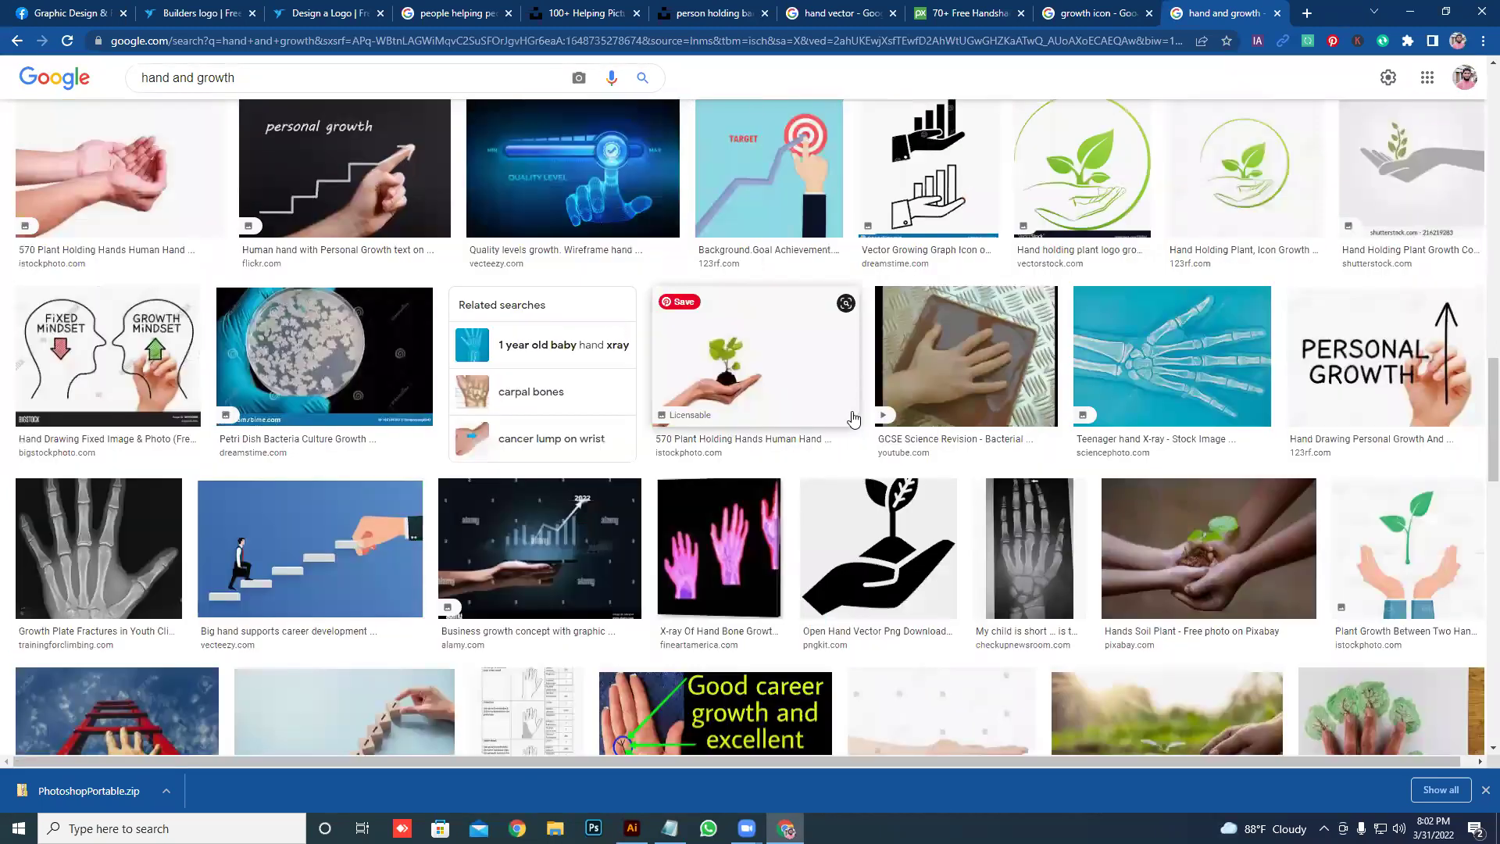
{"action": "scroll", "coordinate": [850, 418], "scroll_direction": "down", "scroll_amount": 3}
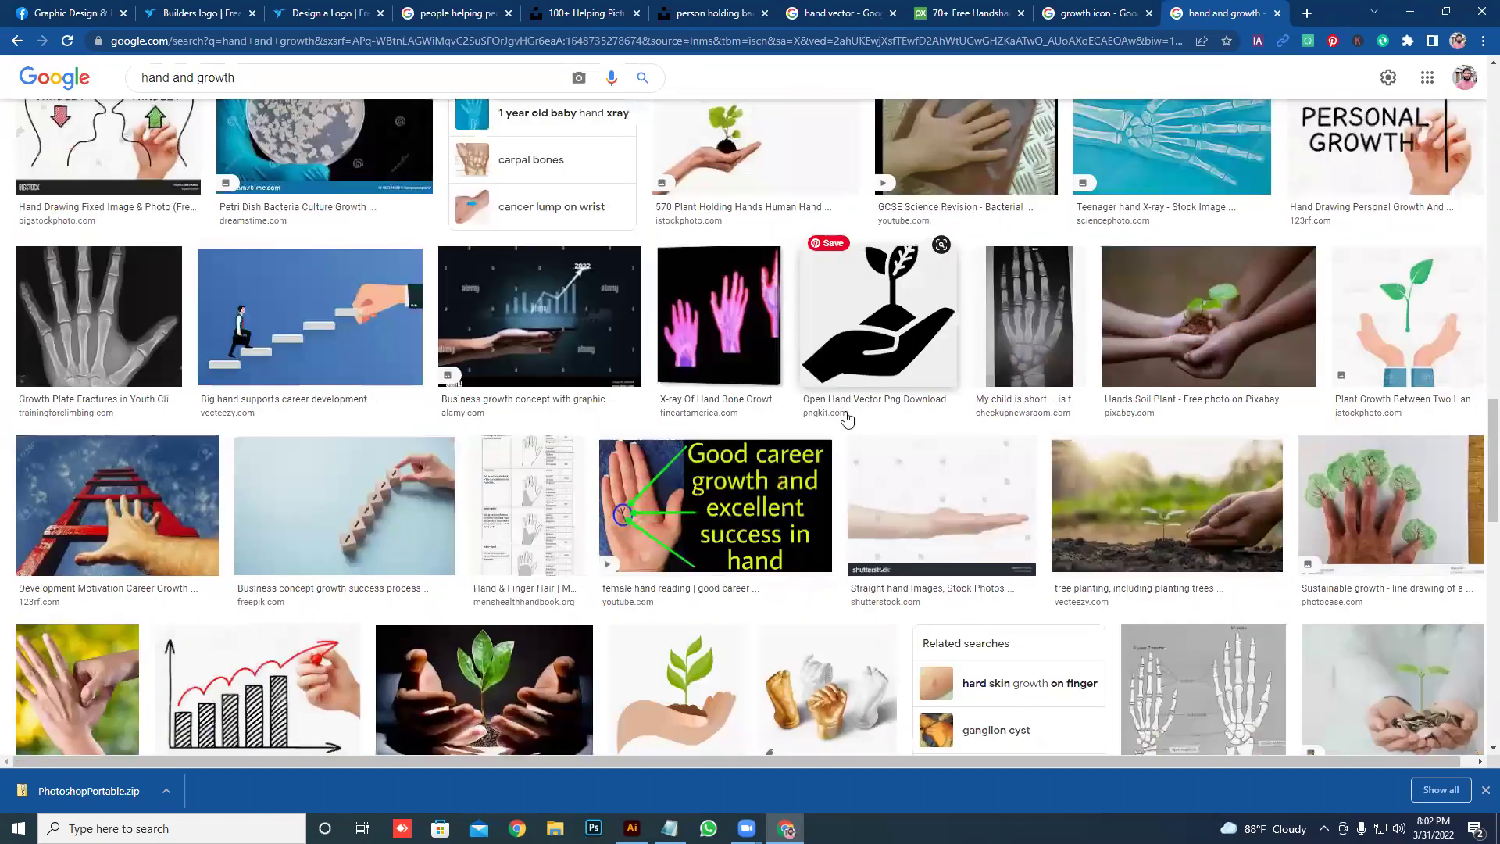
{"action": "scroll", "coordinate": [848, 419], "scroll_direction": "down", "scroll_amount": 6}
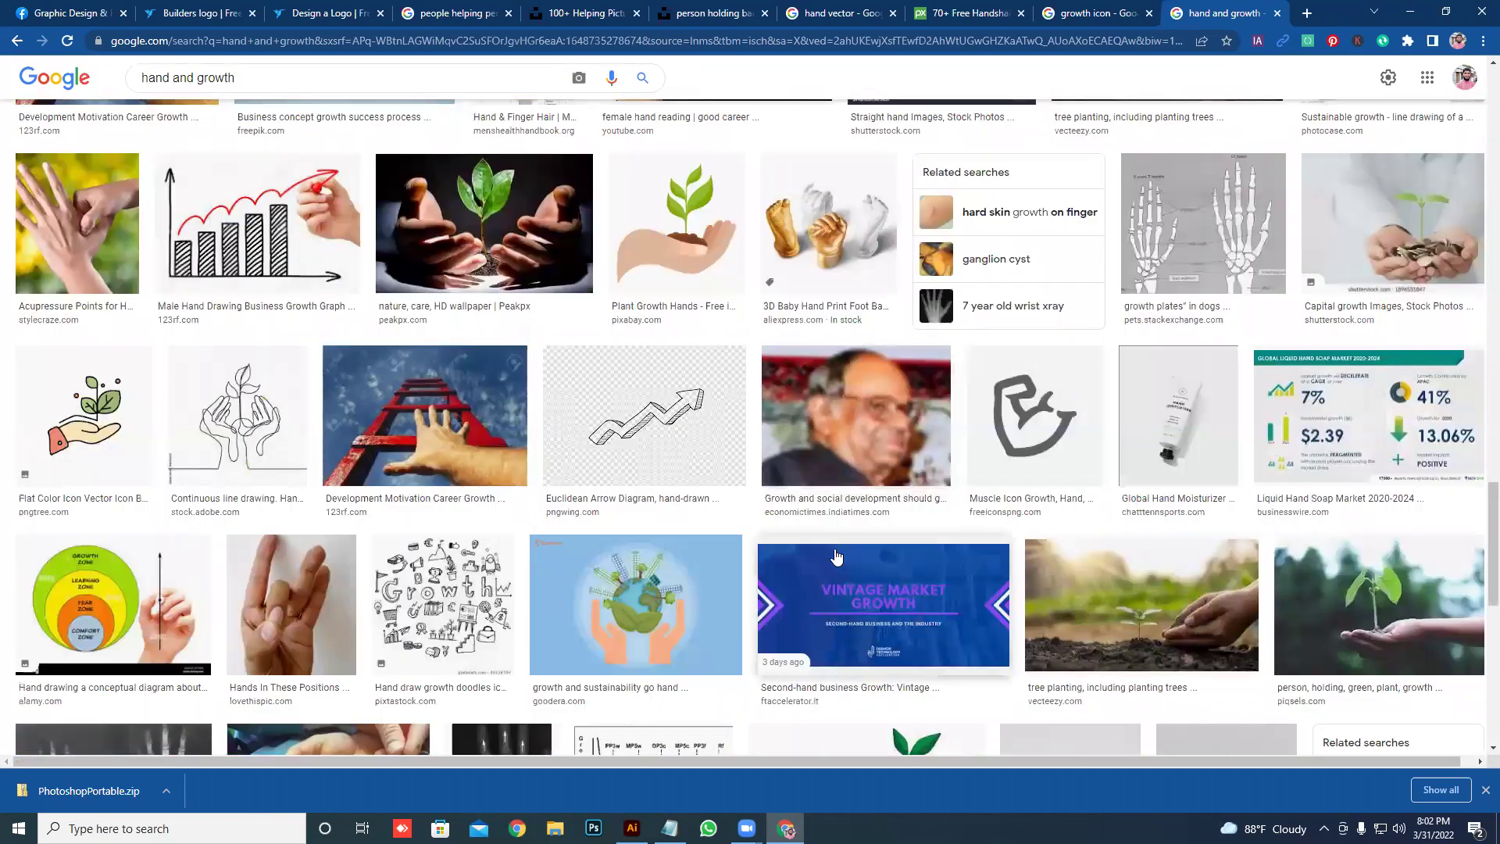
{"action": "scroll", "coordinate": [837, 557], "scroll_direction": "down", "scroll_amount": 2}
{"action": "scroll", "coordinate": [825, 543], "scroll_direction": "down", "scroll_amount": 7}
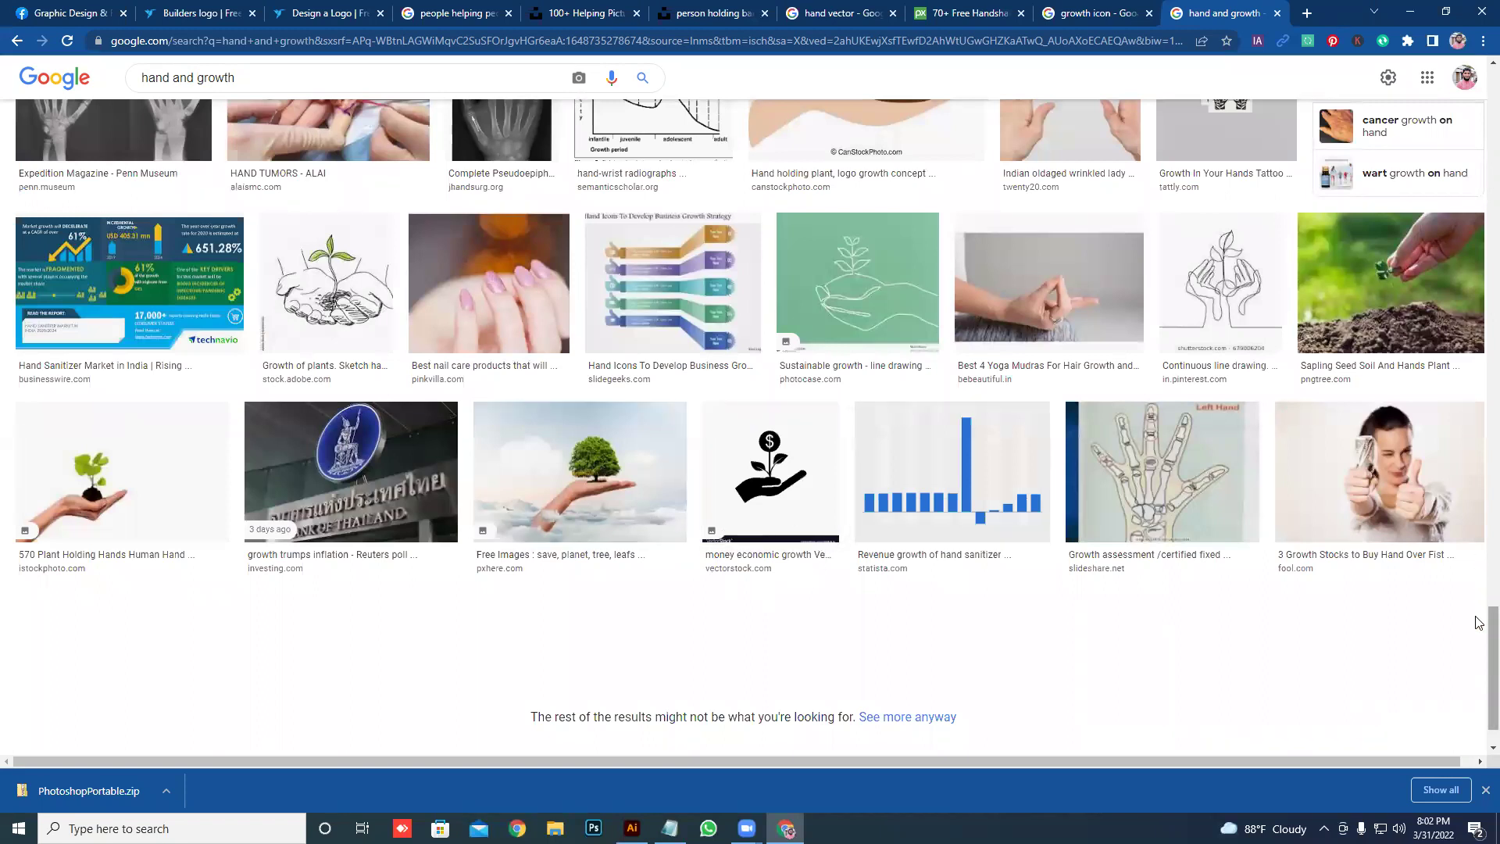
{"action": "scroll", "coordinate": [1479, 623], "scroll_direction": "up", "scroll_amount": 7}
{"action": "scroll", "coordinate": [344, 548], "scroll_direction": "down", "scroll_amount": 7}
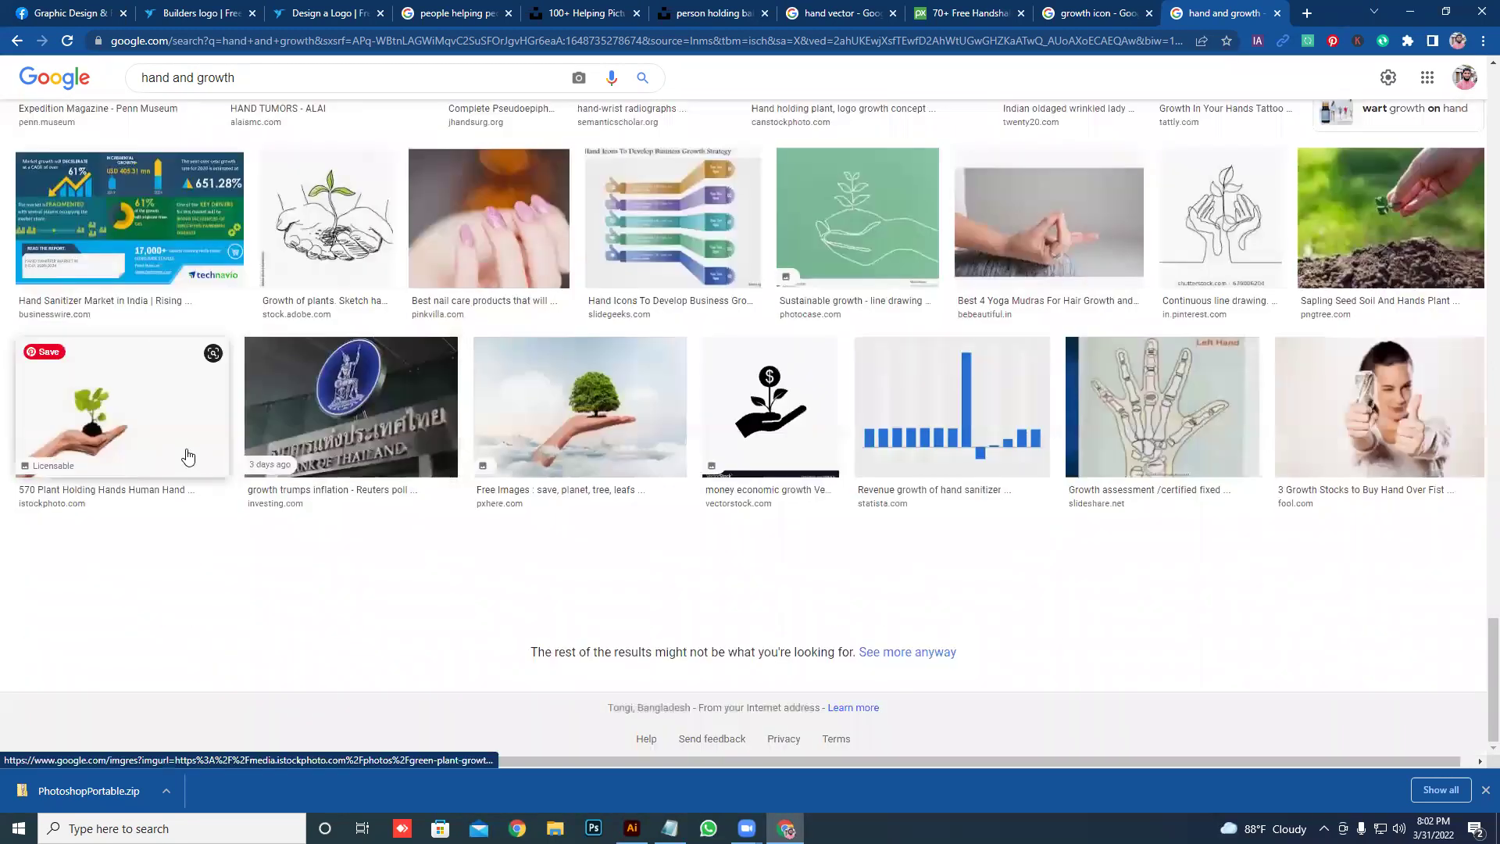
- Preview the plant-in-hand, sprouting-plant and hand-holding-tree-and-city images
{"action": "left_click", "coordinate": [186, 453]}
{"action": "scroll", "coordinate": [1291, 484], "scroll_direction": "down", "scroll_amount": 5}
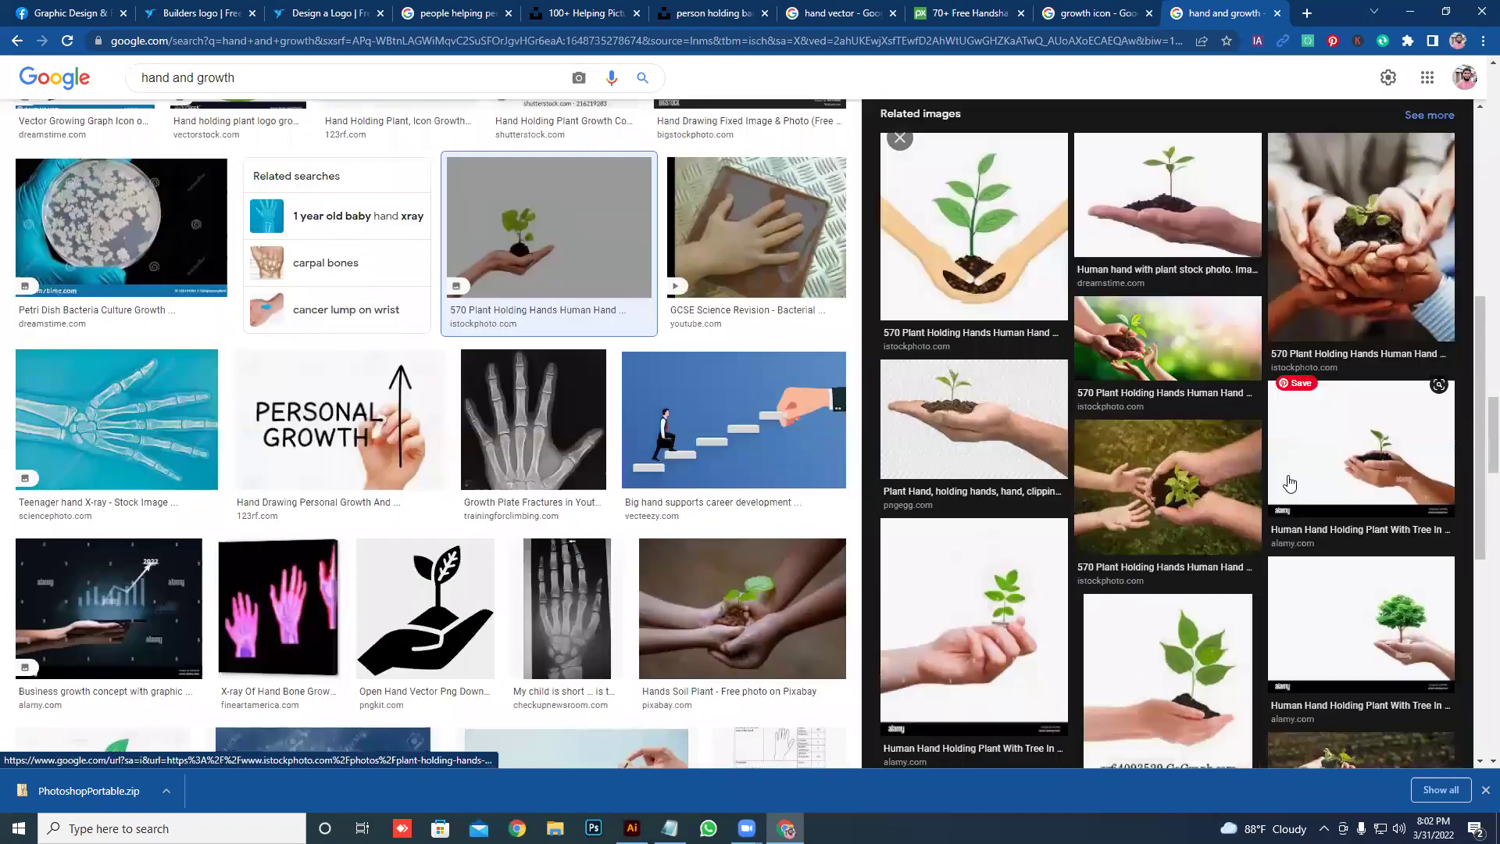
{"action": "scroll", "coordinate": [1280, 487], "scroll_direction": "down", "scroll_amount": 3}
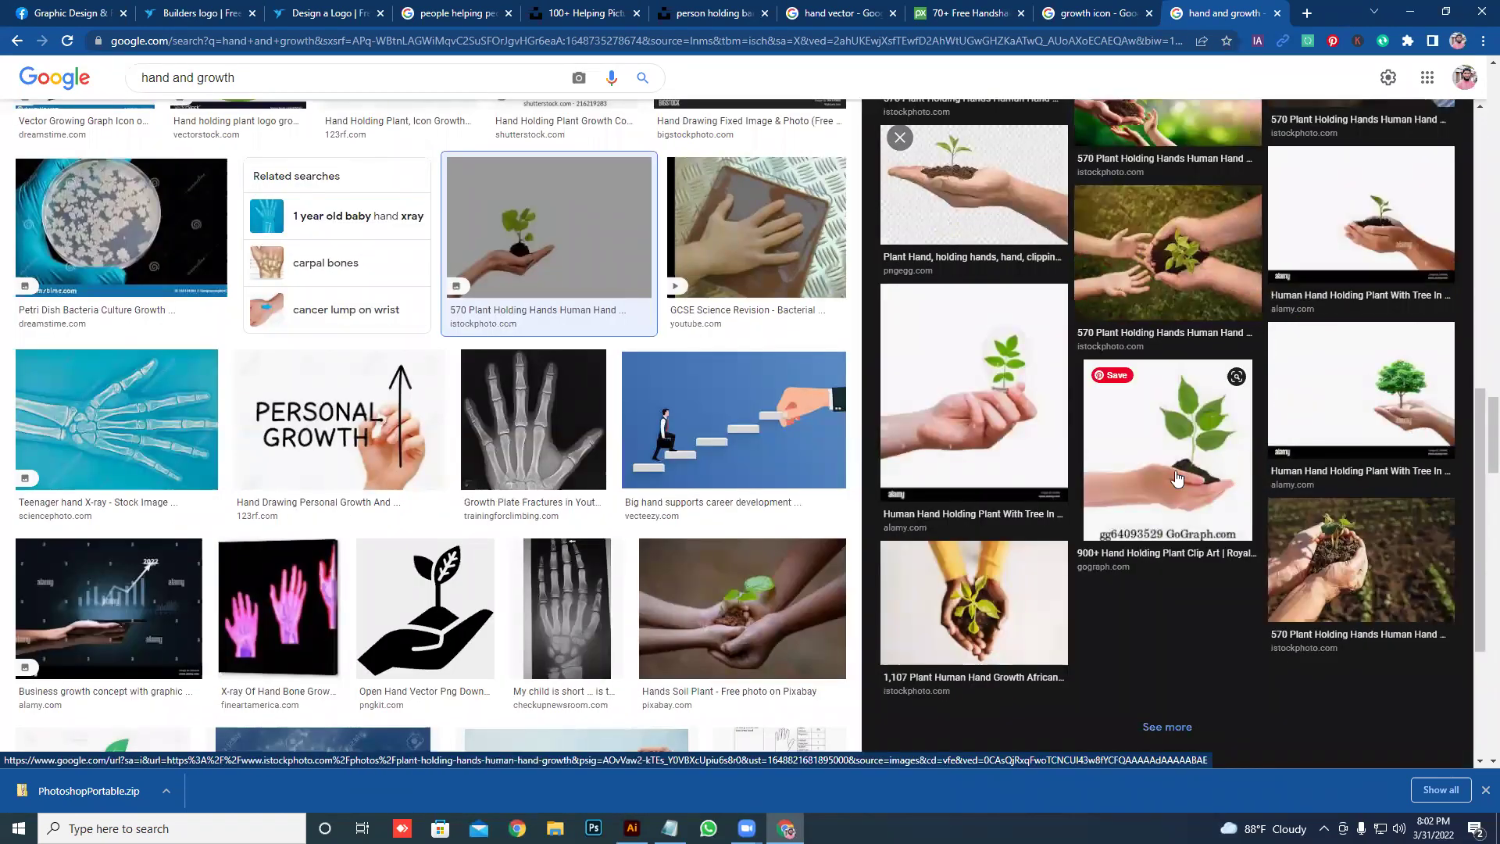
{"action": "left_click", "coordinate": [949, 437]}
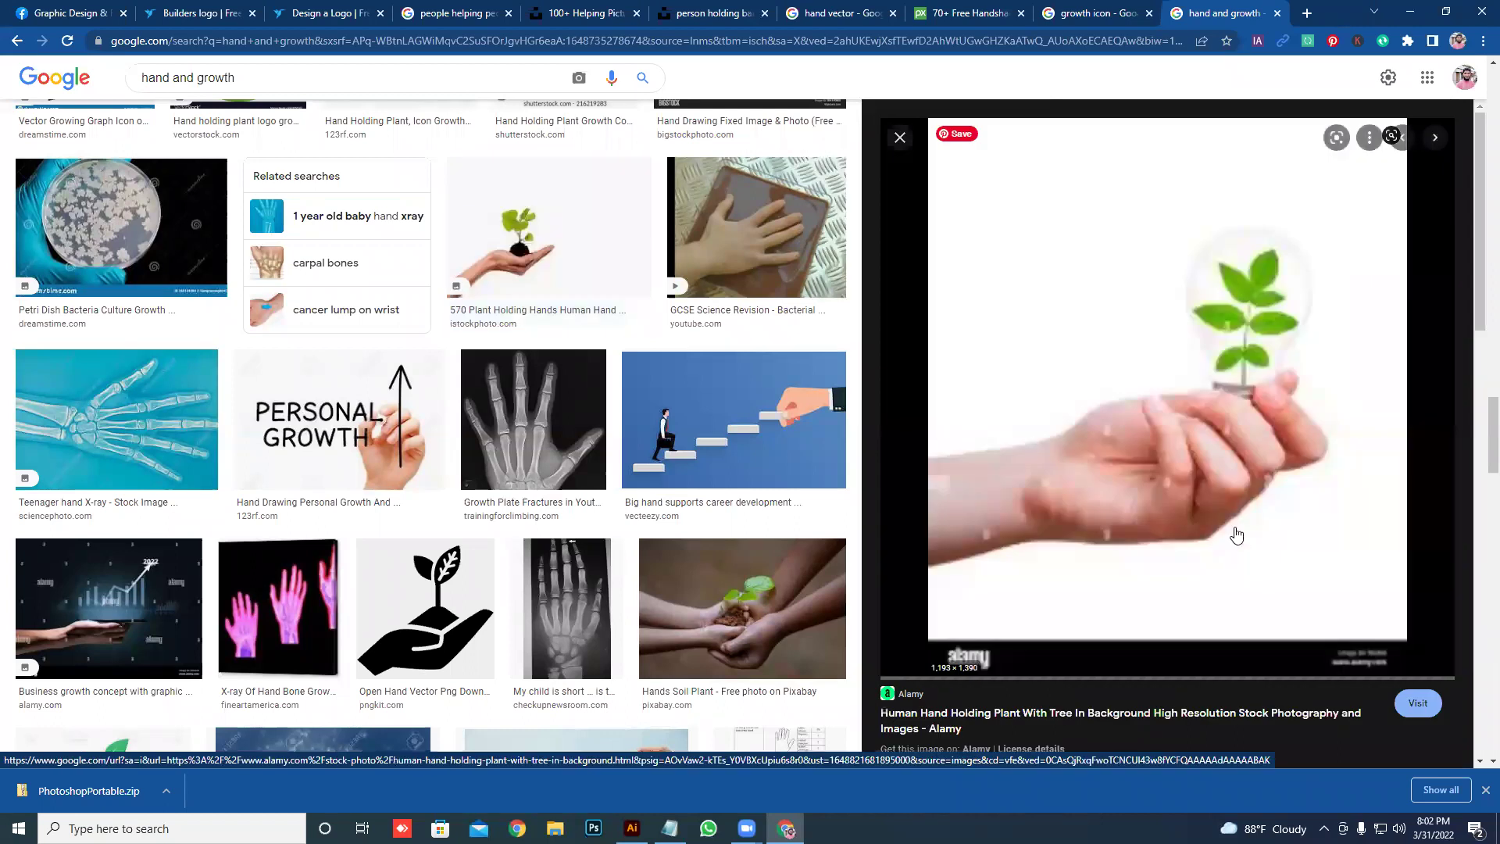
{"action": "scroll", "coordinate": [1235, 538], "scroll_direction": "down", "scroll_amount": 2}
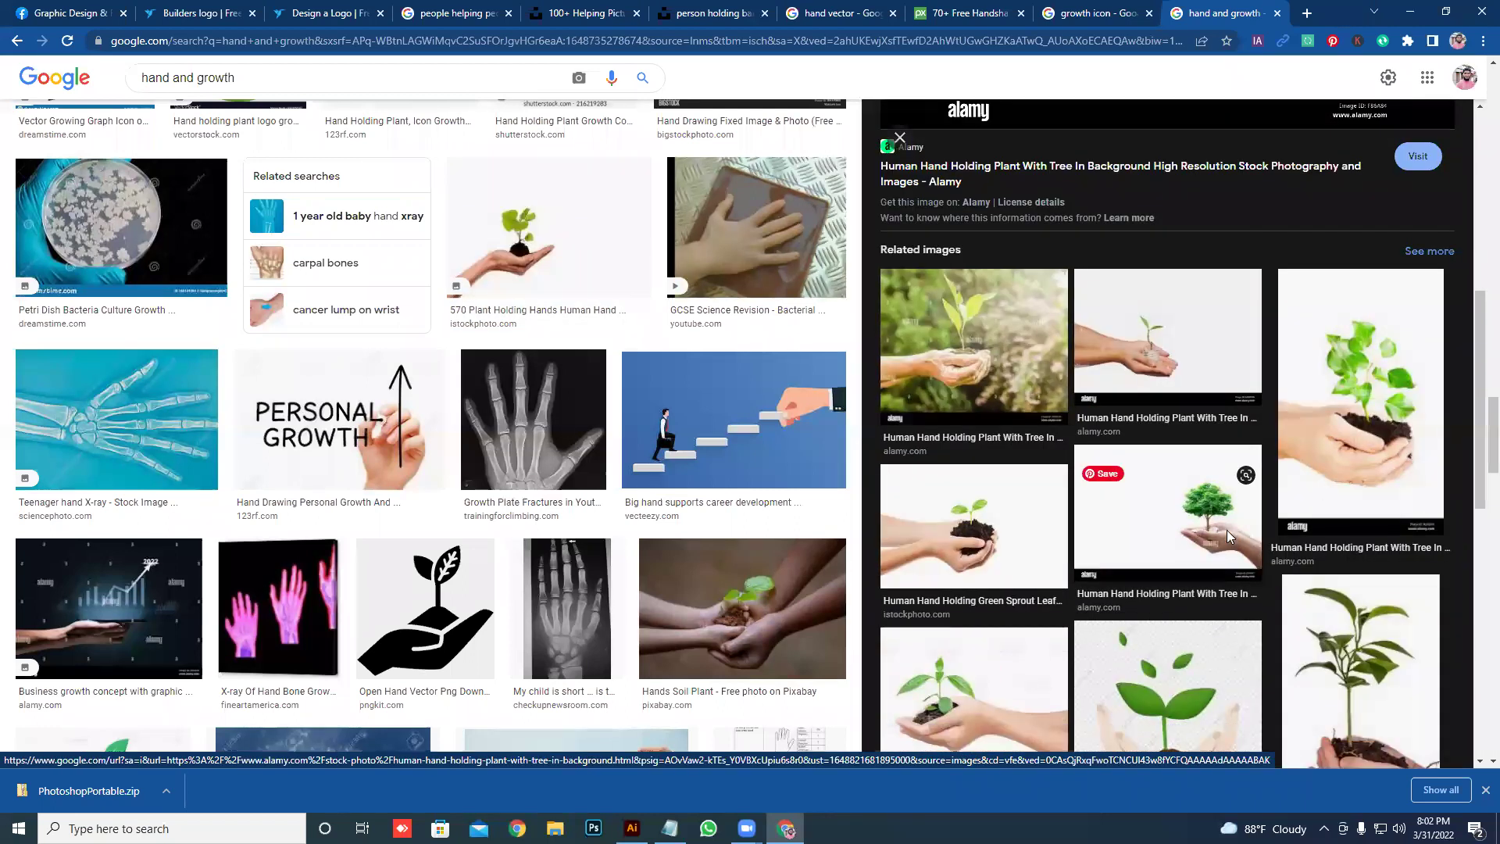
{"action": "scroll", "coordinate": [1227, 530], "scroll_direction": "down", "scroll_amount": 4}
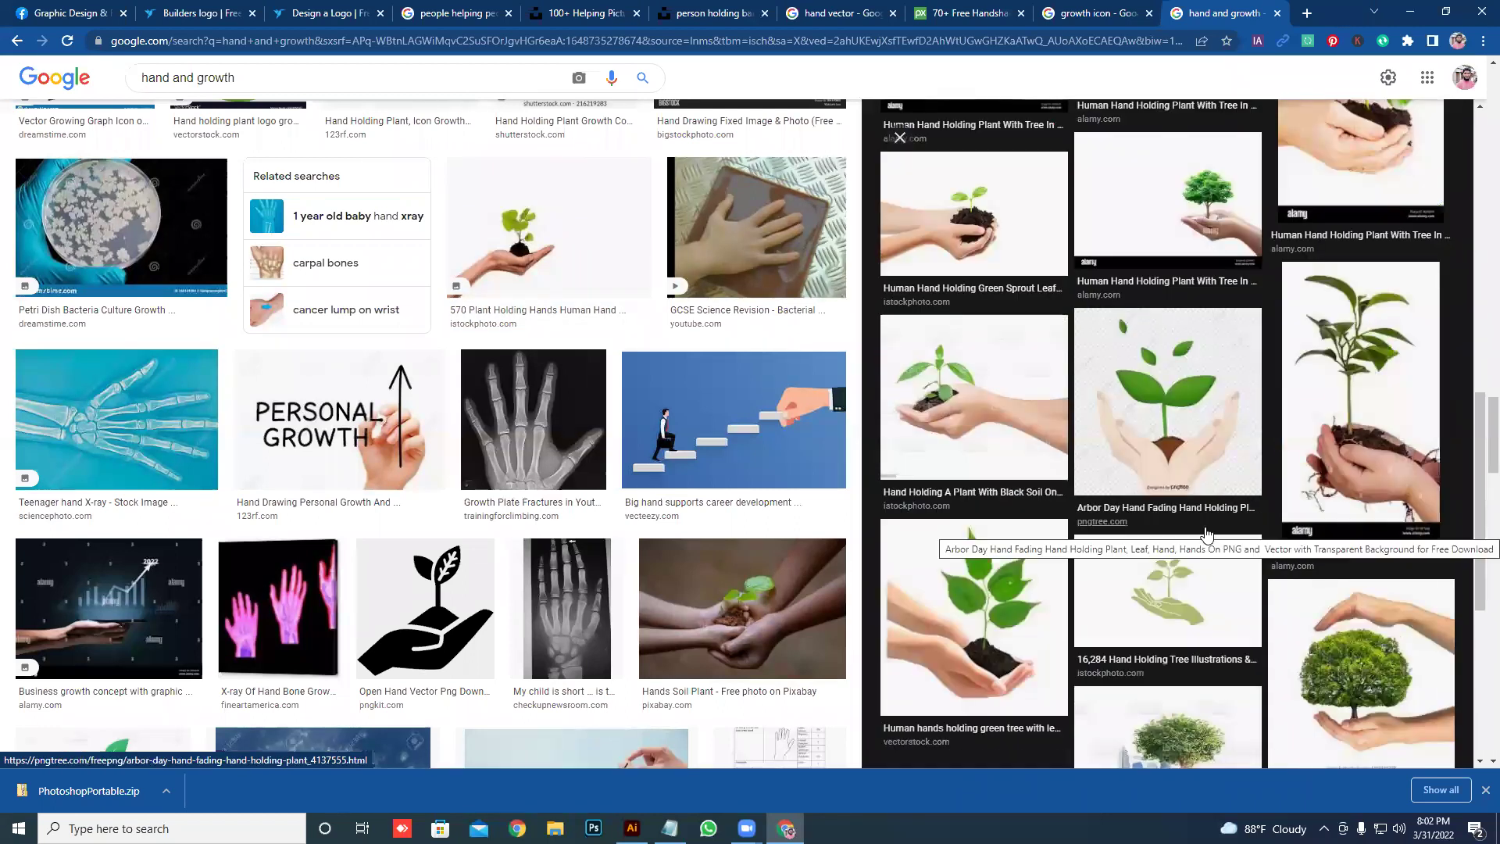
{"action": "scroll", "coordinate": [1208, 524], "scroll_direction": "down", "scroll_amount": 3}
{"action": "scroll", "coordinate": [1204, 508], "scroll_direction": "down", "scroll_amount": 3}
{"action": "left_click", "coordinate": [1190, 494]}
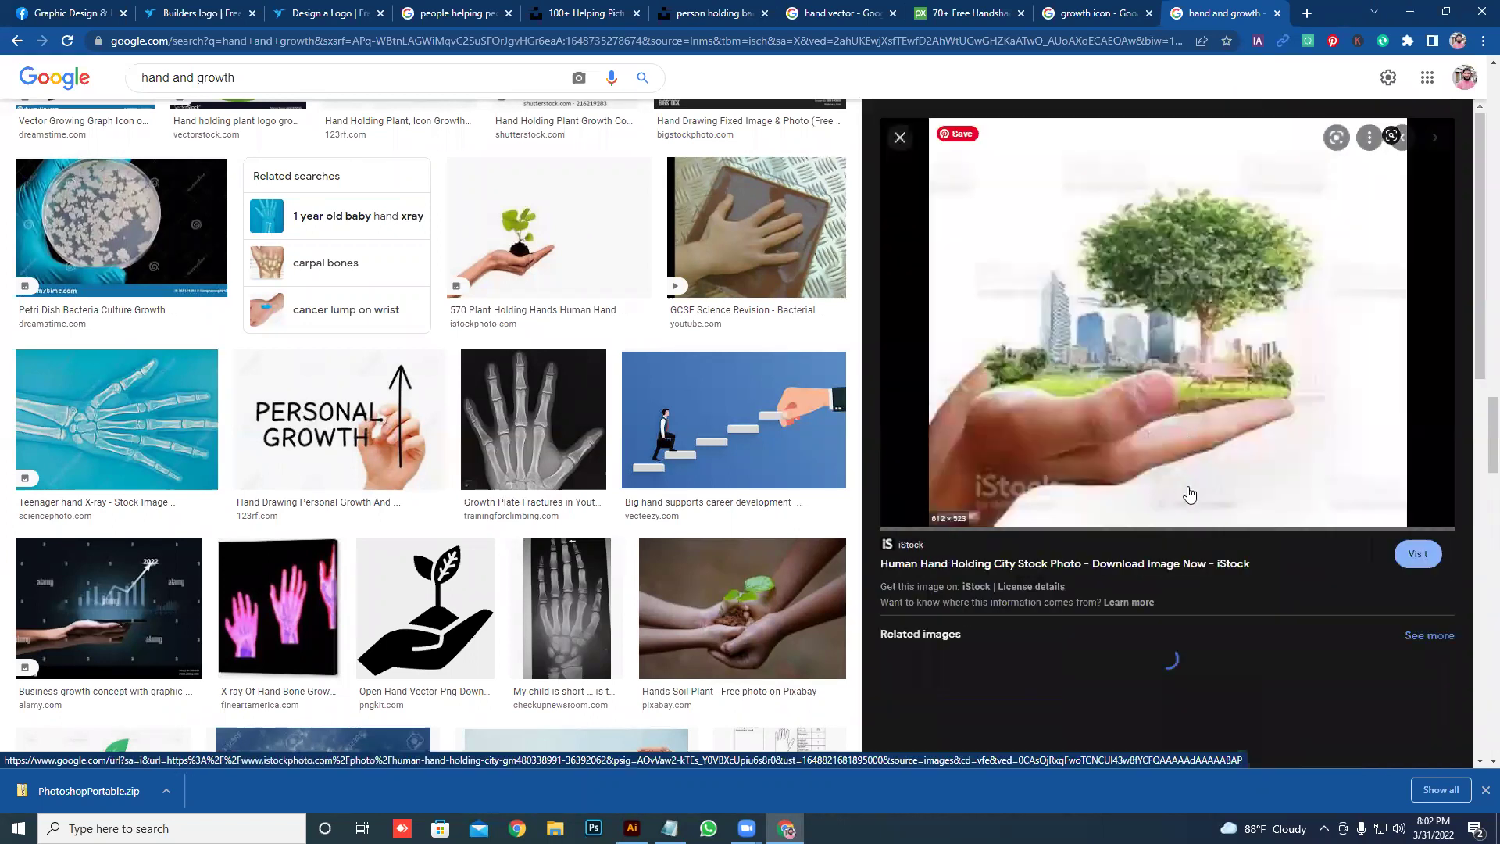
{"action": "scroll", "coordinate": [1190, 494], "scroll_direction": "down", "scroll_amount": 5}
{"action": "scroll", "coordinate": [1200, 515], "scroll_direction": "down", "scroll_amount": 4}
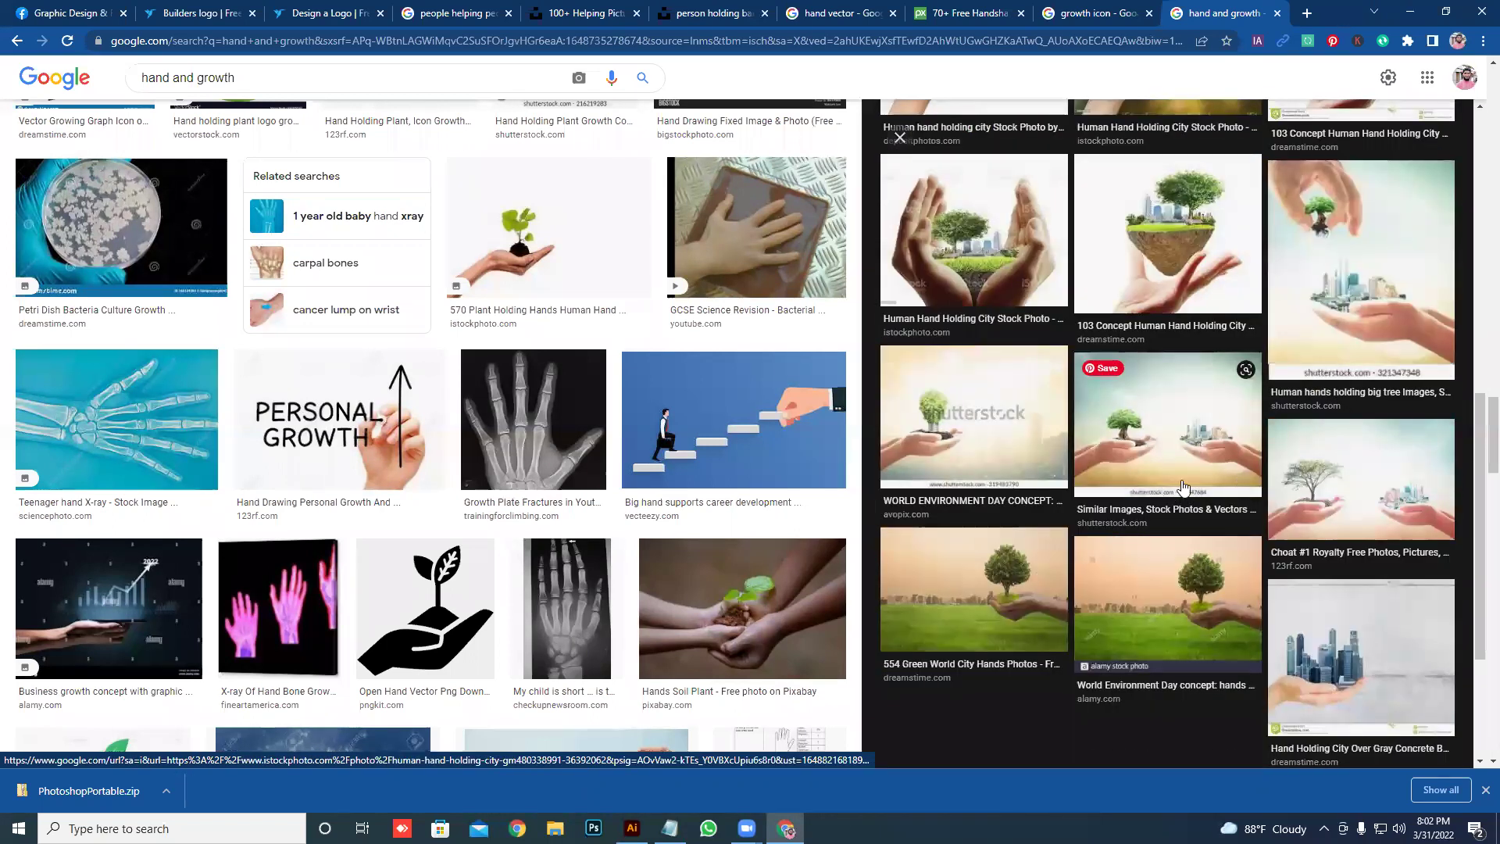
- Leave the Unsplash photo view and search Unsplash for 'hand and grow'
{"action": "left_click", "coordinate": [625, 12]}
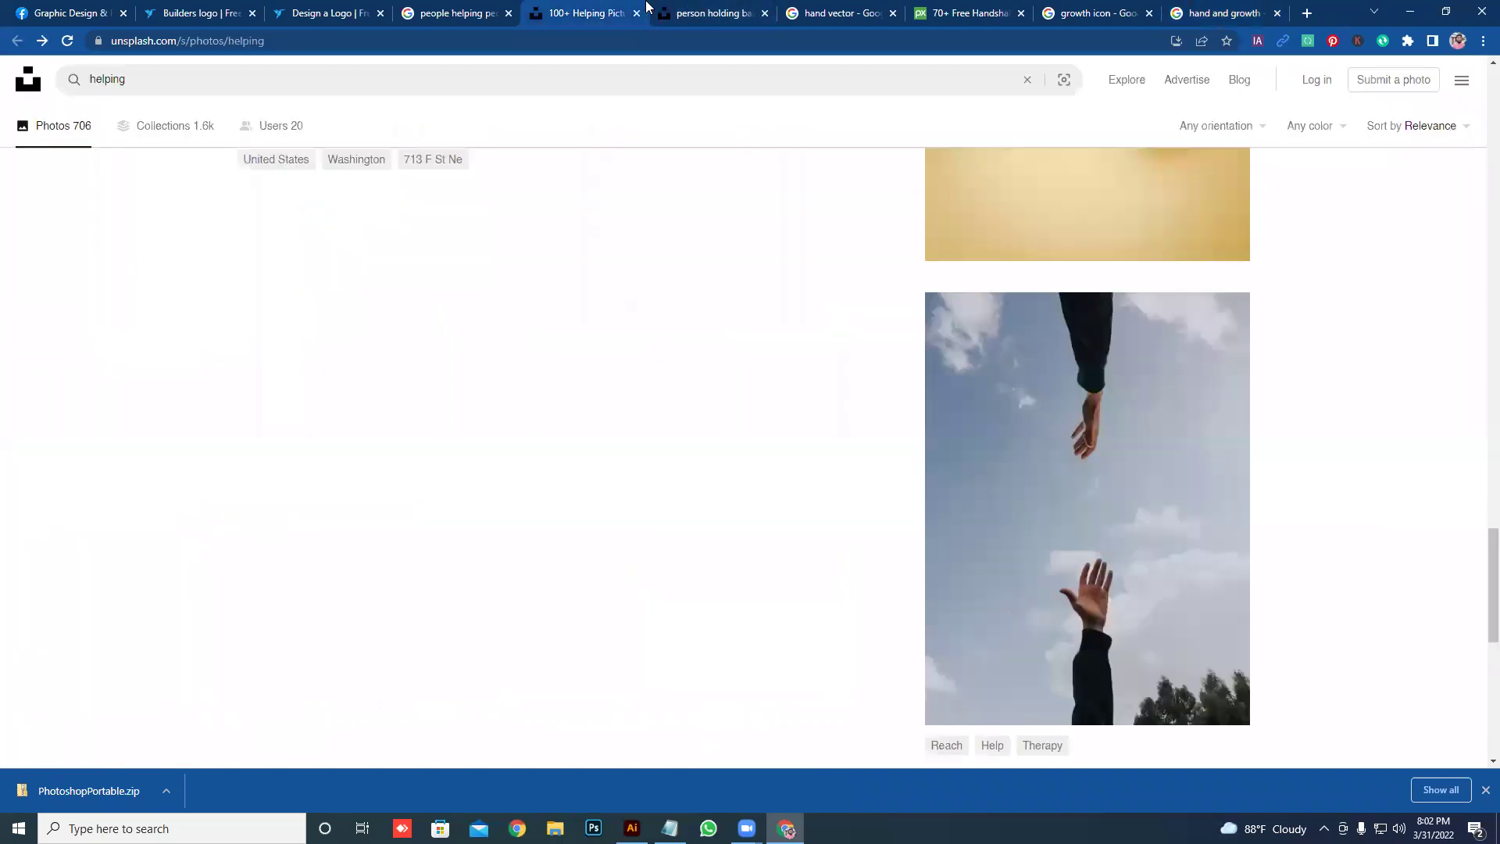
{"action": "left_click", "coordinate": [690, 12]}
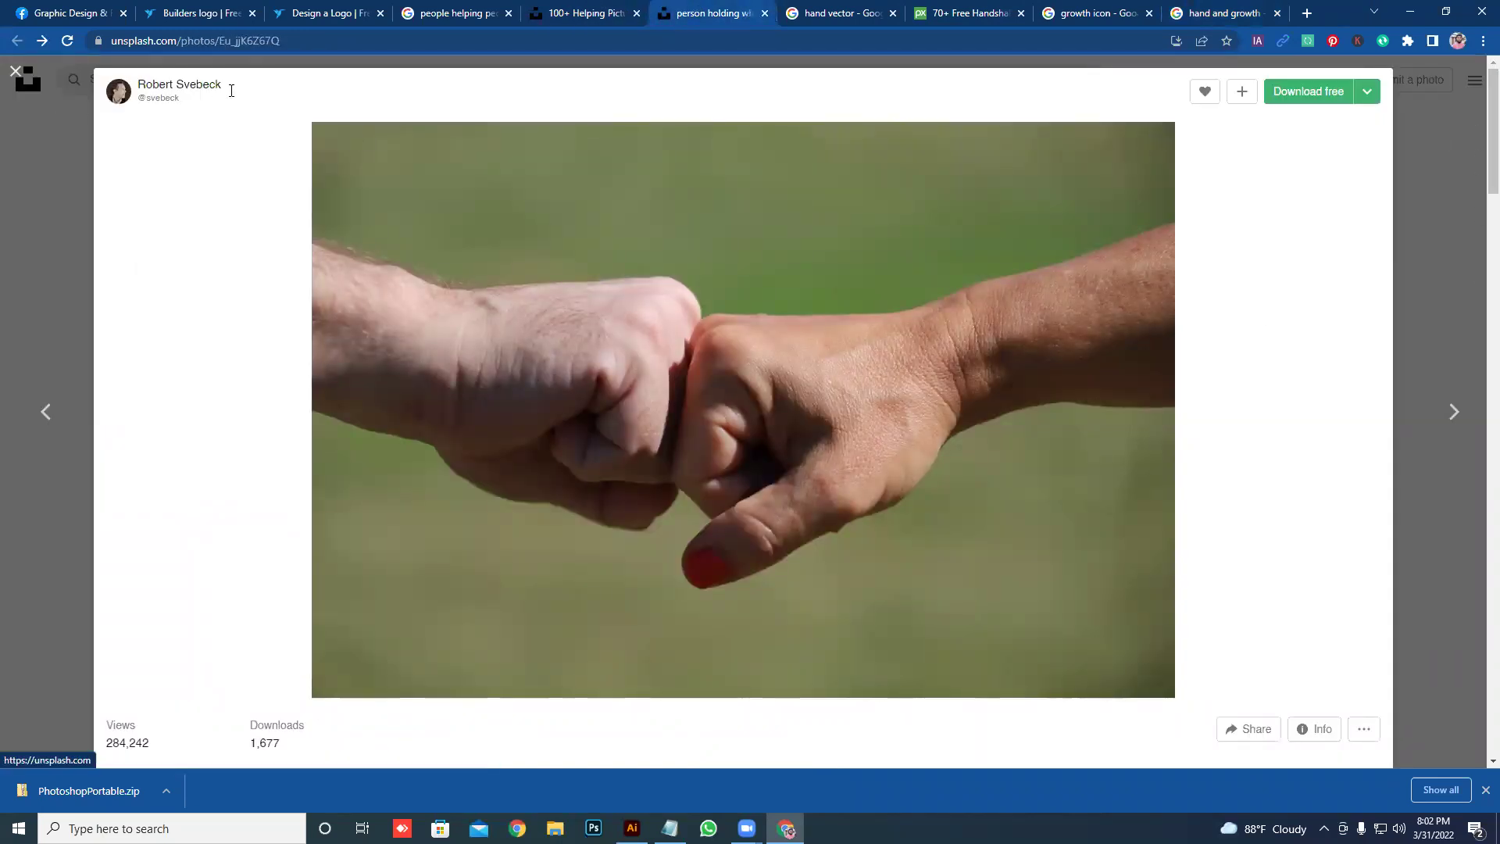
{"action": "left_click", "coordinate": [16, 72]}
{"action": "left_click", "coordinate": [301, 82]}
{"action": "type", "text": "hand and g"}
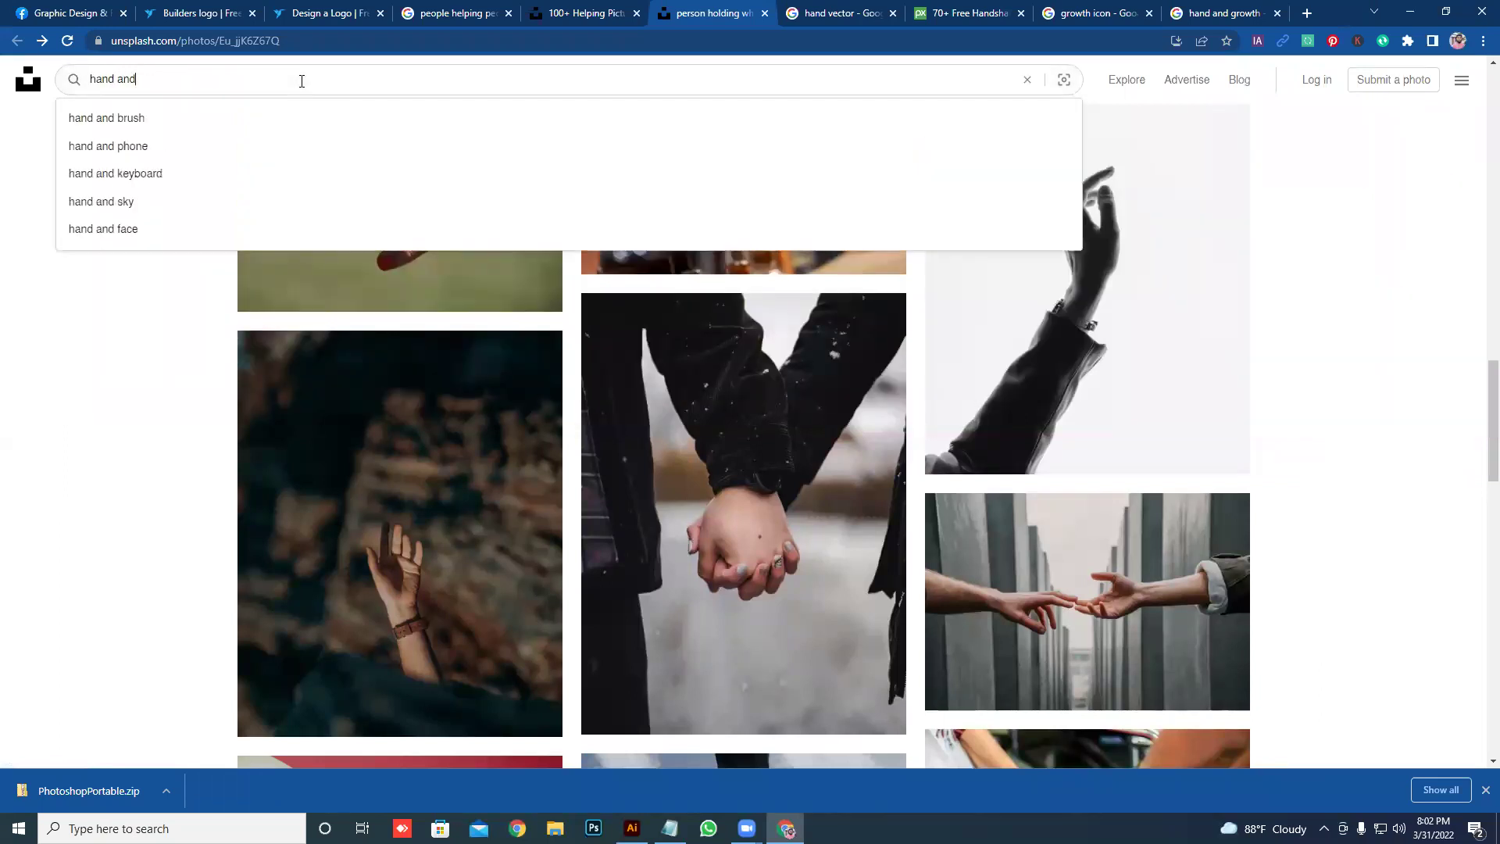
{"action": "type", "text": "r"}
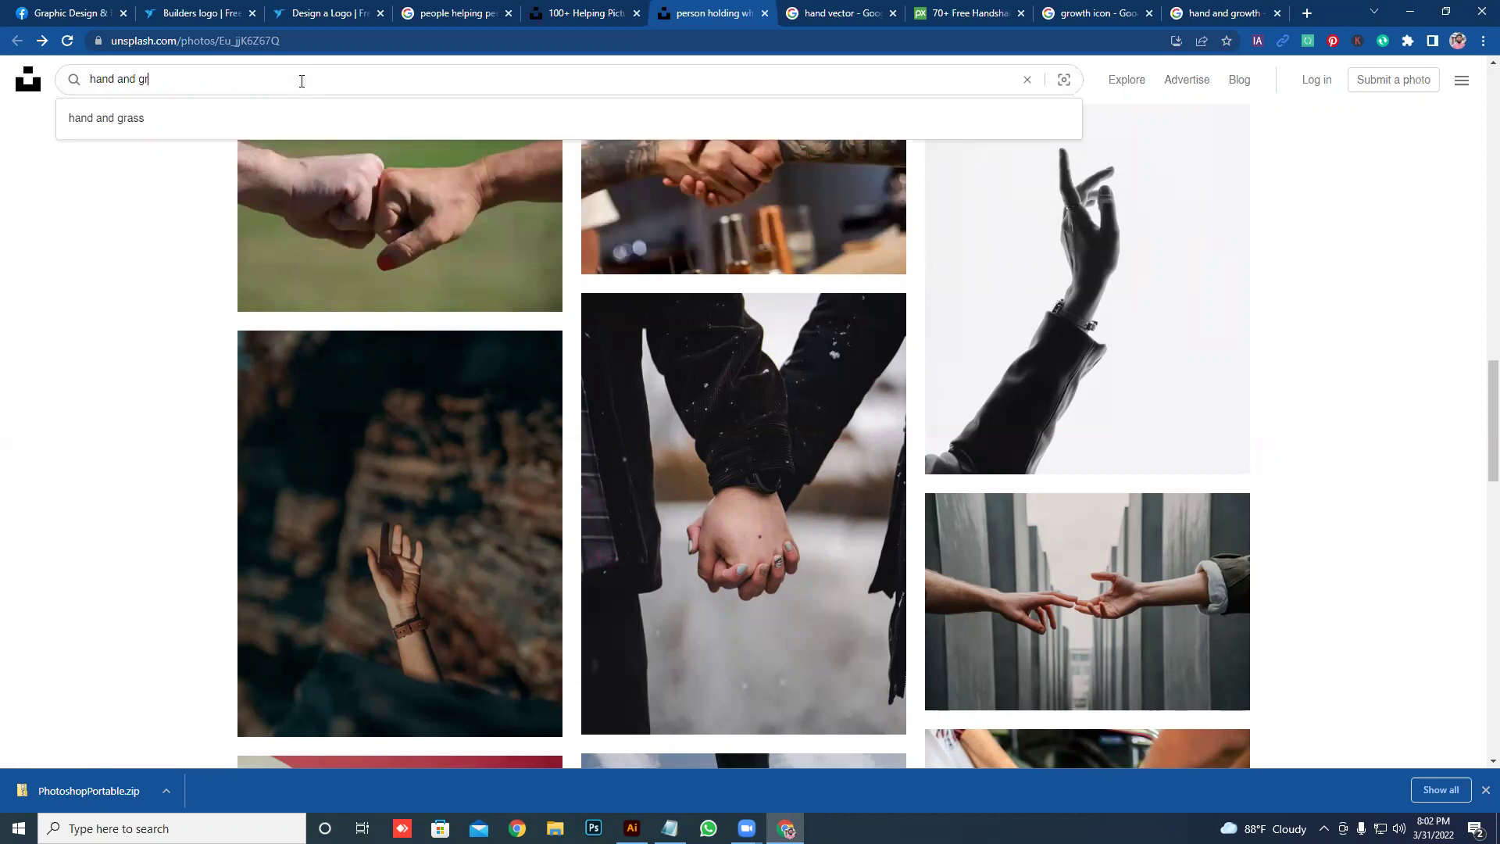
{"action": "type", "text": "owth"}
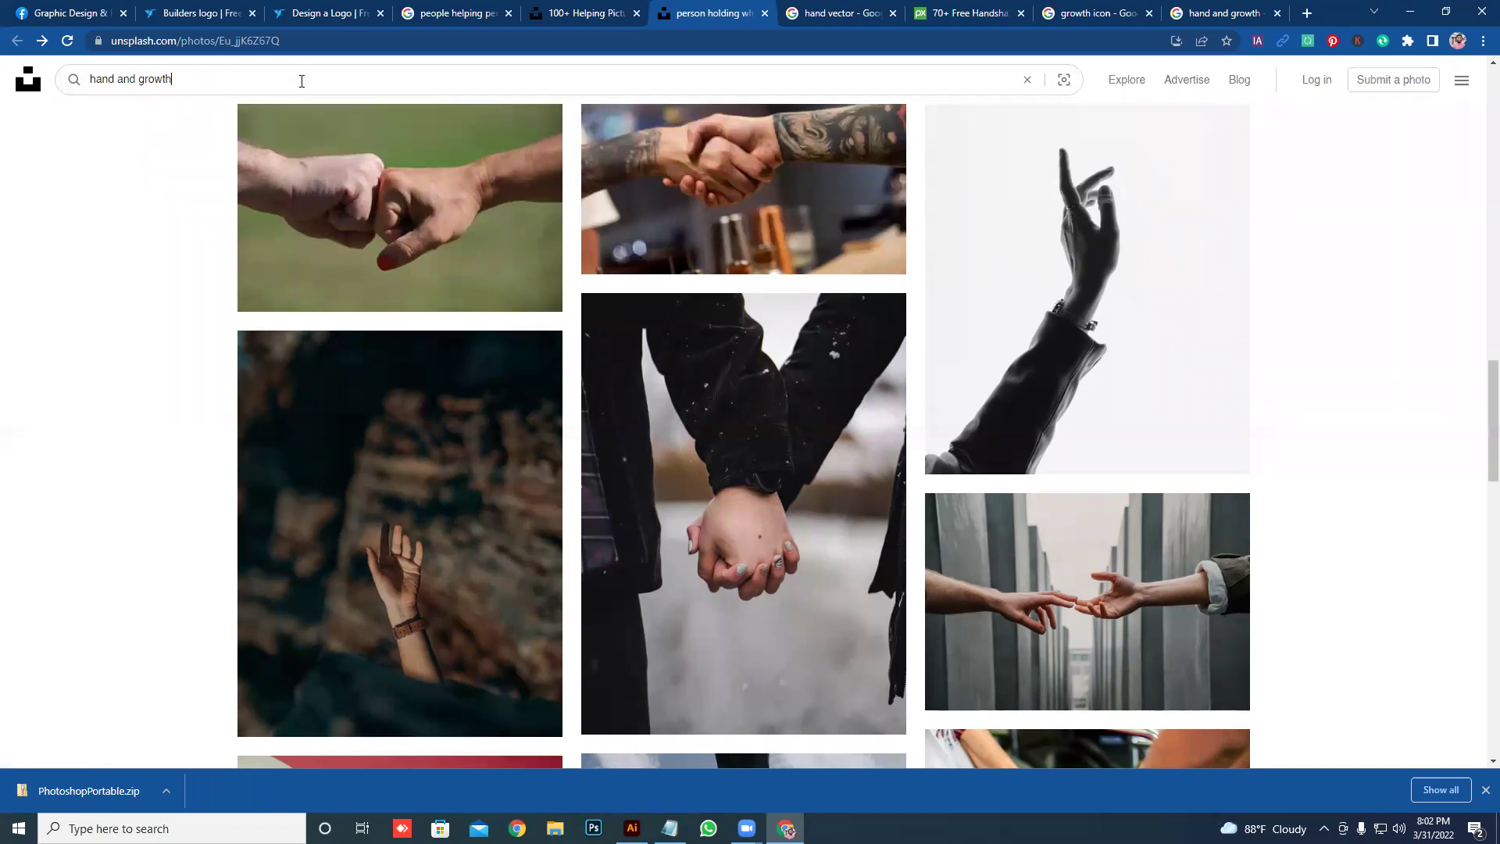
{"action": "key", "text": "Return"}
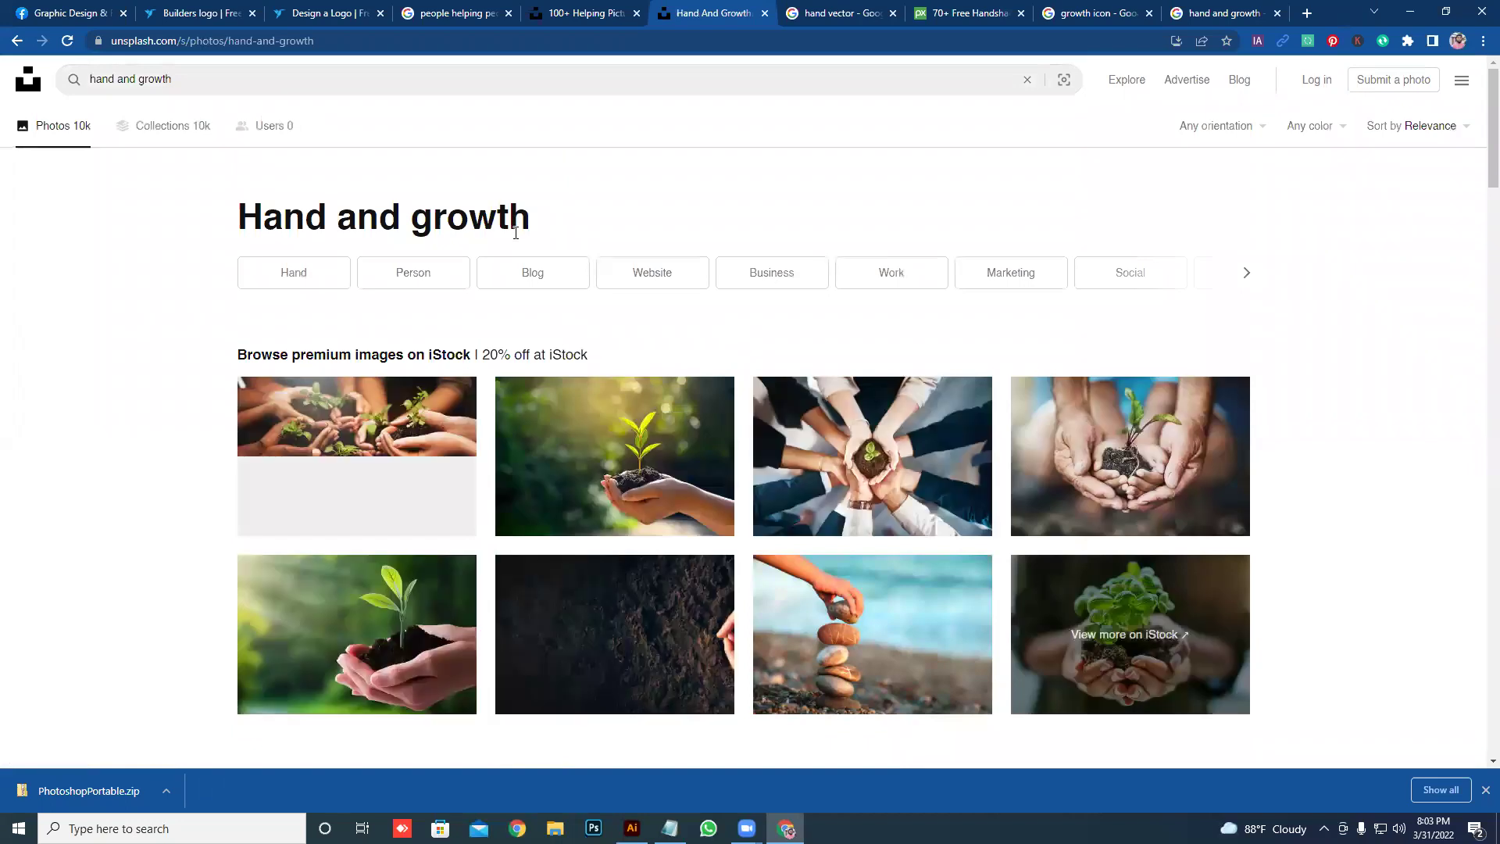
- Scroll down through the 'hand and grow' Unsplash photos and back to the top
{"action": "scroll", "coordinate": [516, 233], "scroll_direction": "down", "scroll_amount": 5}
{"action": "scroll", "coordinate": [516, 239], "scroll_direction": "down", "scroll_amount": 3}
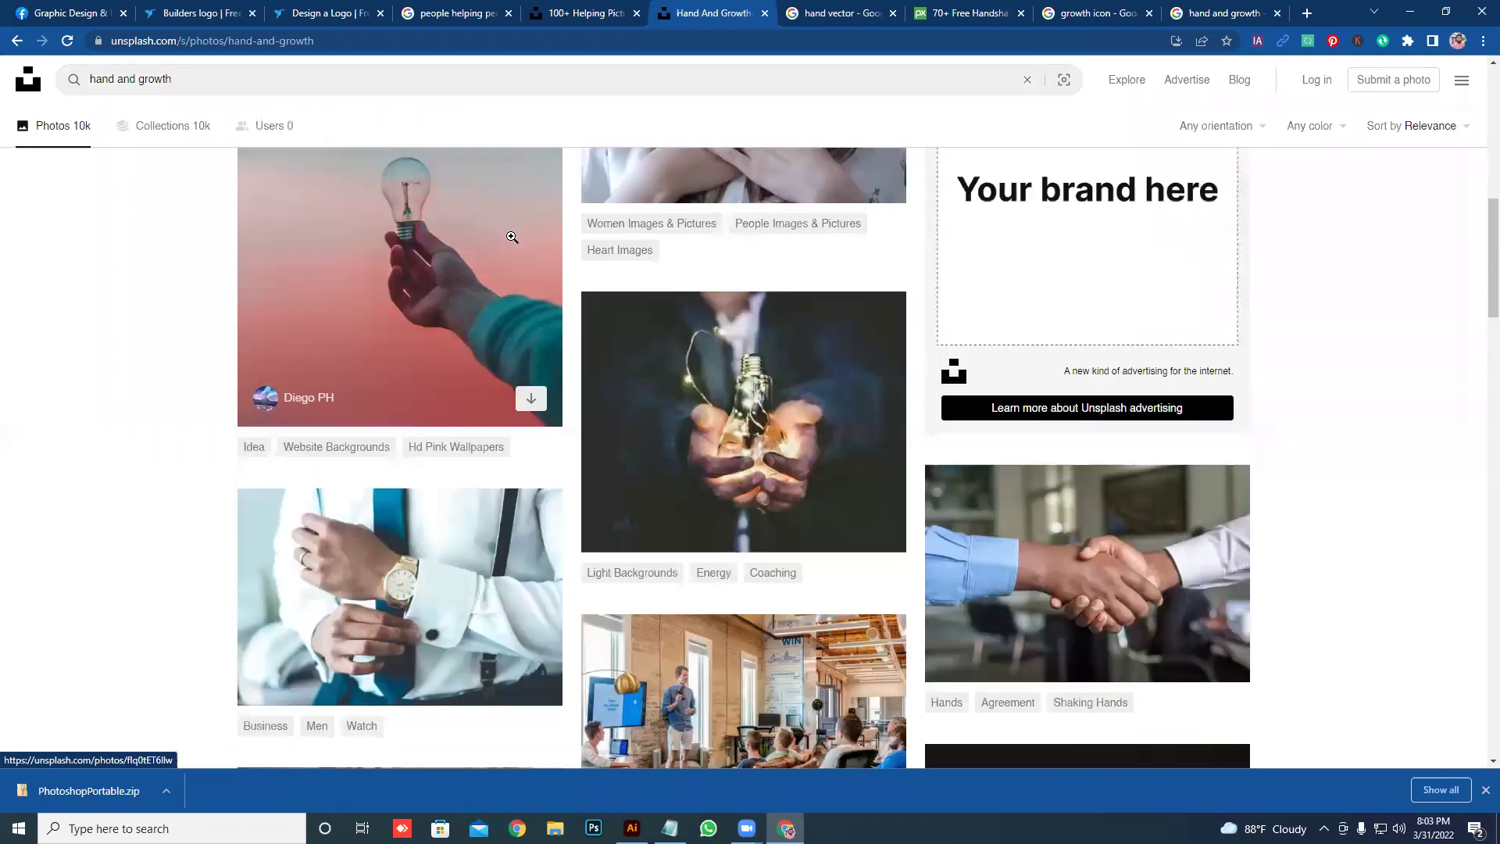
{"action": "scroll", "coordinate": [512, 237], "scroll_direction": "down", "scroll_amount": 4}
{"action": "scroll", "coordinate": [511, 238], "scroll_direction": "down", "scroll_amount": 6}
{"action": "scroll", "coordinate": [509, 238], "scroll_direction": "down", "scroll_amount": 2}
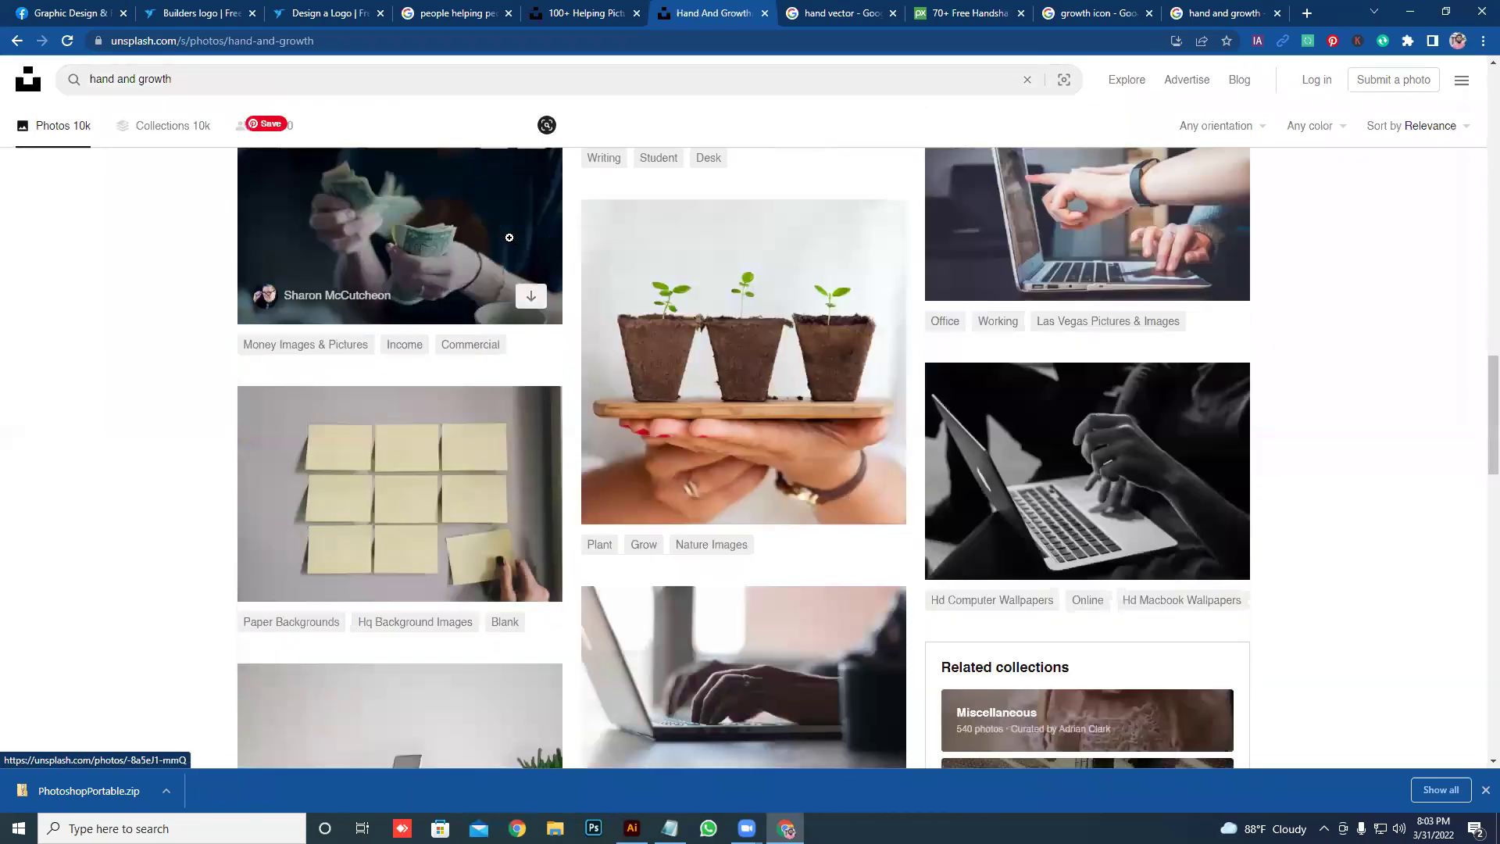
{"action": "scroll", "coordinate": [510, 237], "scroll_direction": "down", "scroll_amount": 8}
{"action": "scroll", "coordinate": [810, 318], "scroll_direction": "down", "scroll_amount": 5}
{"action": "scroll", "coordinate": [810, 318], "scroll_direction": "down", "scroll_amount": 5}
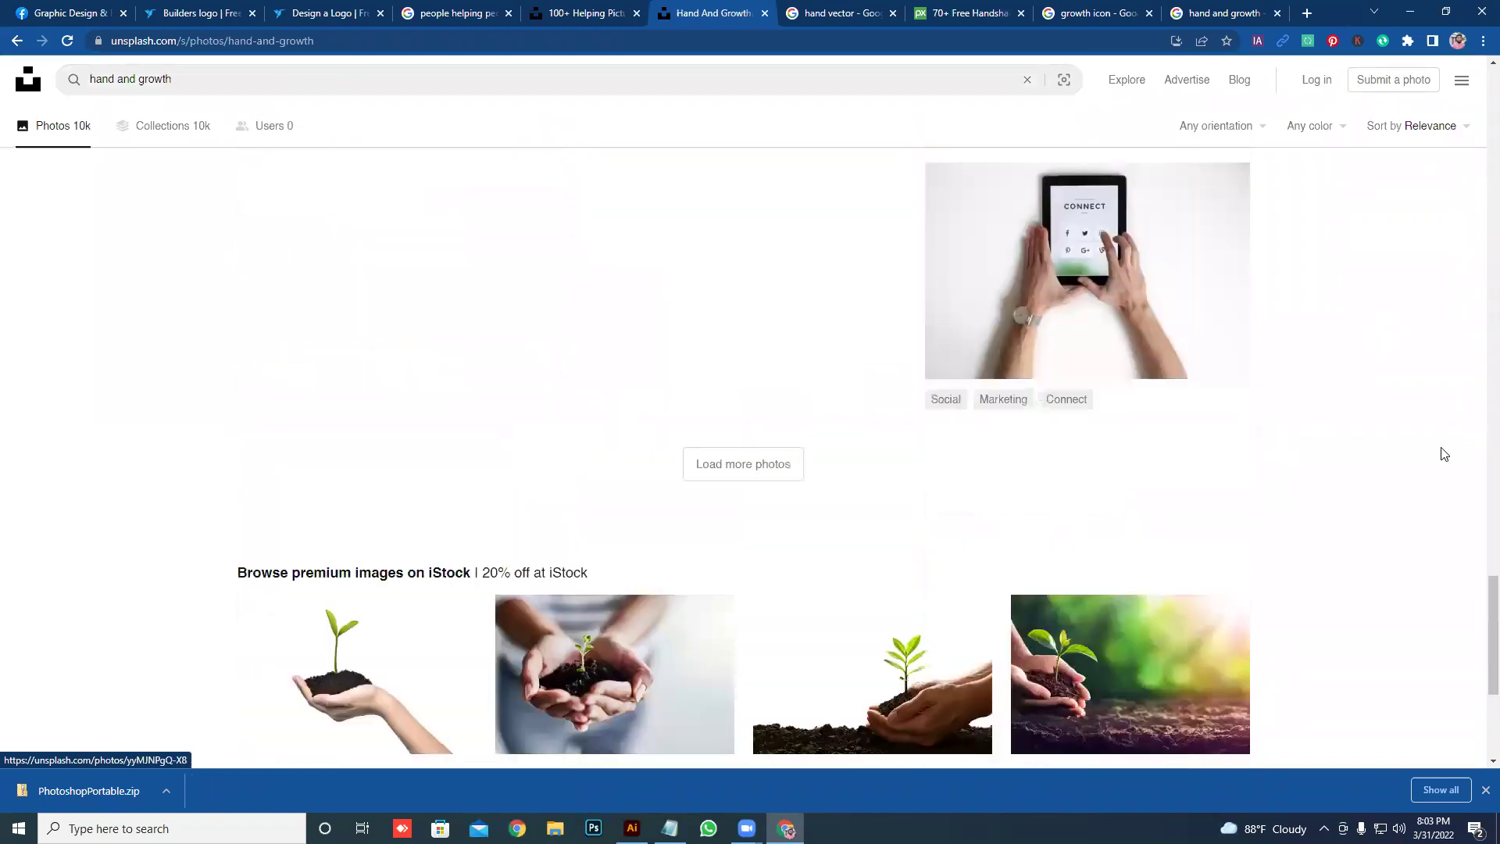
{"action": "scroll", "coordinate": [1099, 569], "scroll_direction": "down", "scroll_amount": 5}
{"action": "mouse_move", "coordinate": [614, 495]}
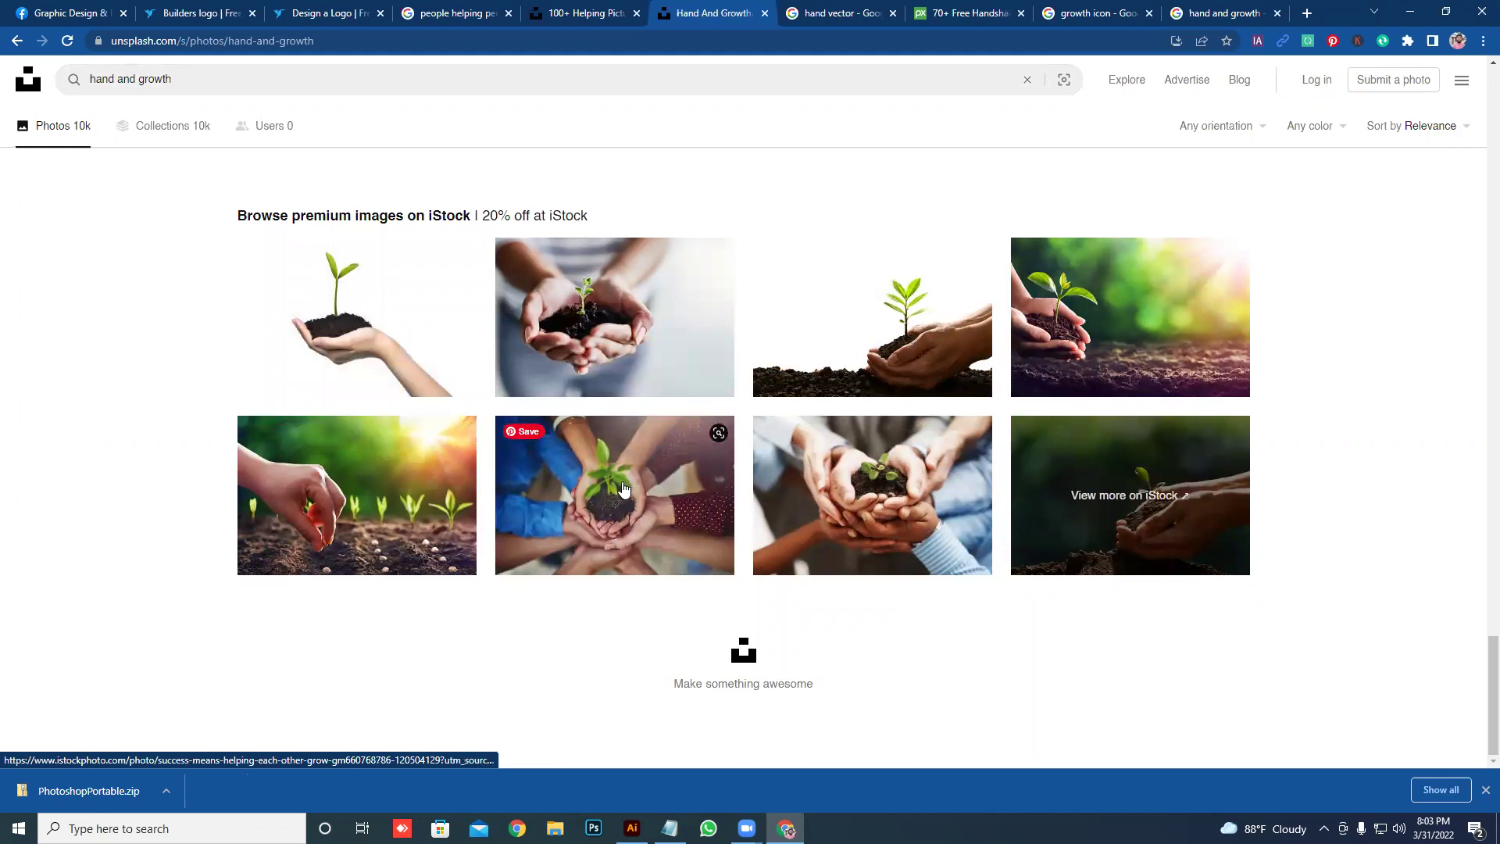
{"action": "scroll", "coordinate": [623, 489], "scroll_direction": "up", "scroll_amount": 3}
{"action": "scroll", "coordinate": [618, 495], "scroll_direction": "up", "scroll_amount": 2}
{"action": "scroll", "coordinate": [620, 499], "scroll_direction": "up", "scroll_amount": 1}
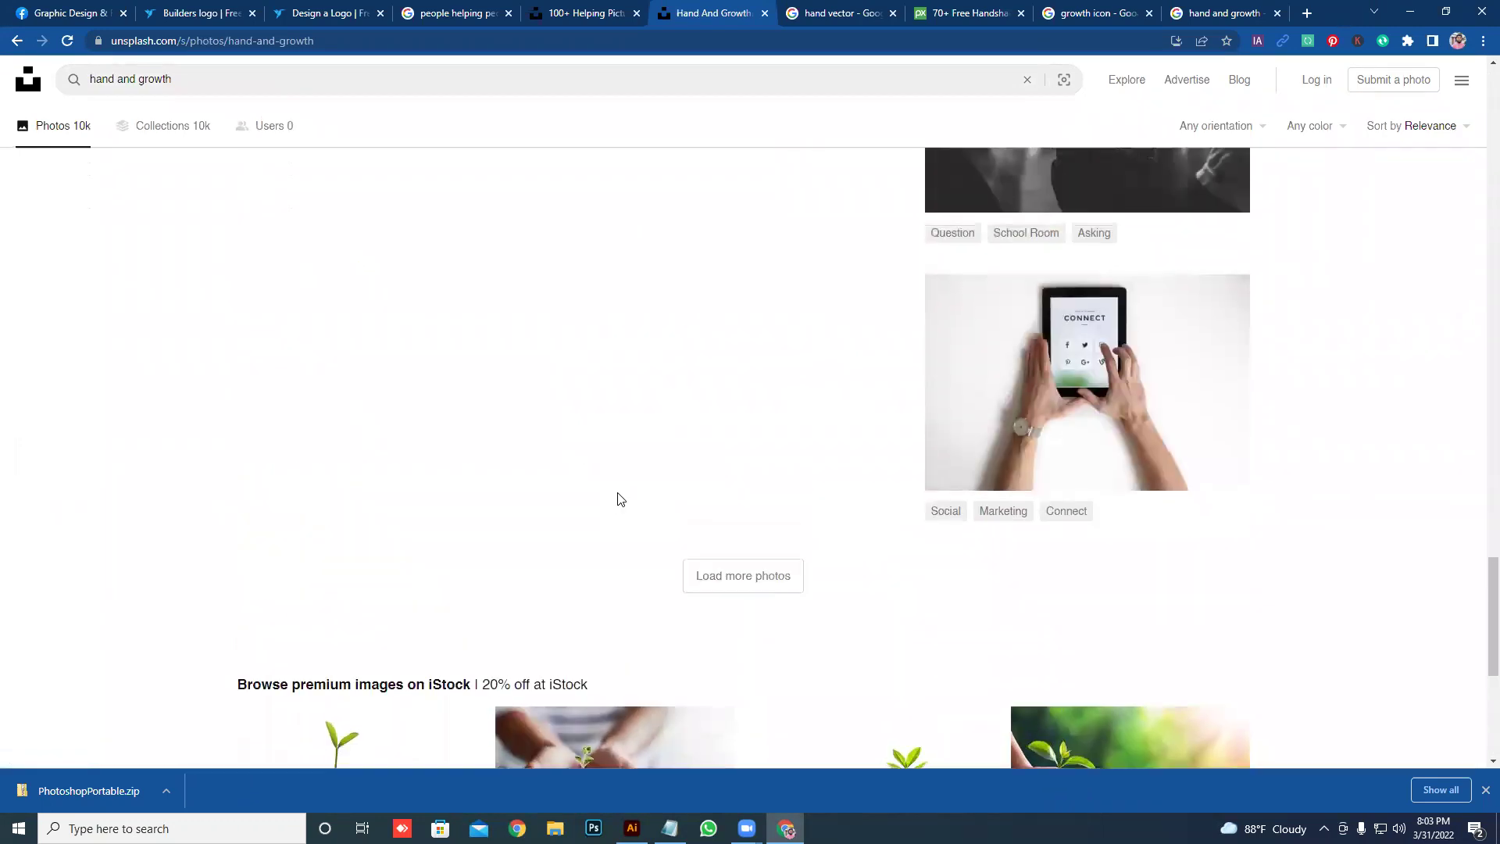
{"action": "scroll", "coordinate": [620, 500], "scroll_direction": "up", "scroll_amount": 3}
{"action": "scroll", "coordinate": [617, 503], "scroll_direction": "up", "scroll_amount": 4}
{"action": "scroll", "coordinate": [621, 503], "scroll_direction": "up", "scroll_amount": 4}
{"action": "scroll", "coordinate": [627, 502], "scroll_direction": "up", "scroll_amount": 4}
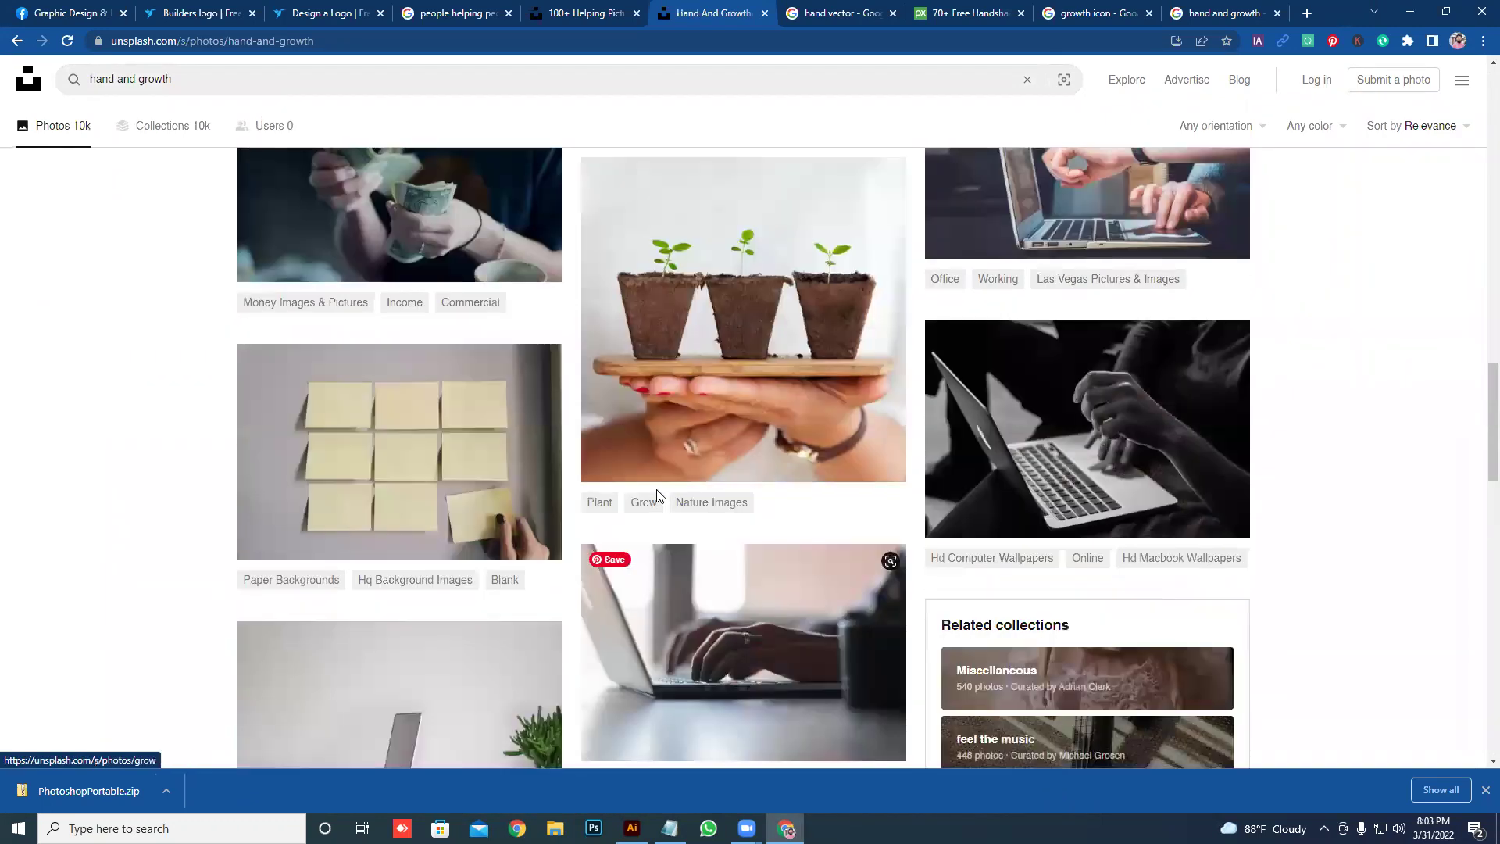
{"action": "scroll", "coordinate": [656, 496], "scroll_direction": "up", "scroll_amount": 5}
{"action": "scroll", "coordinate": [658, 496], "scroll_direction": "up", "scroll_amount": 5}
{"action": "scroll", "coordinate": [660, 495], "scroll_direction": "up", "scroll_amount": 4}
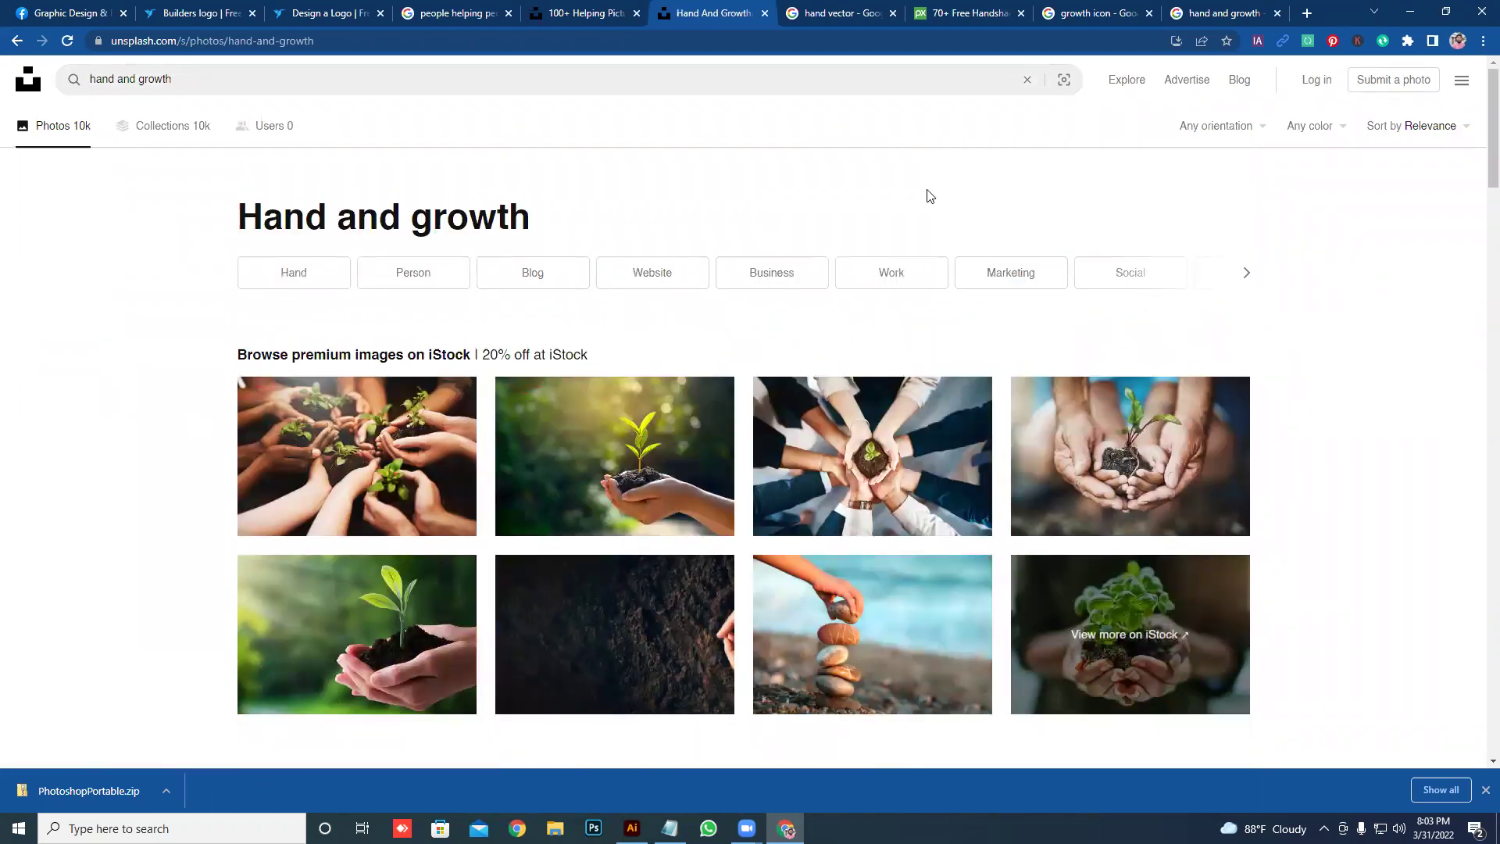
- Narrow the Unsplash results to 'Hand' and scroll through the hand photo grid
{"action": "left_click", "coordinate": [317, 270]}
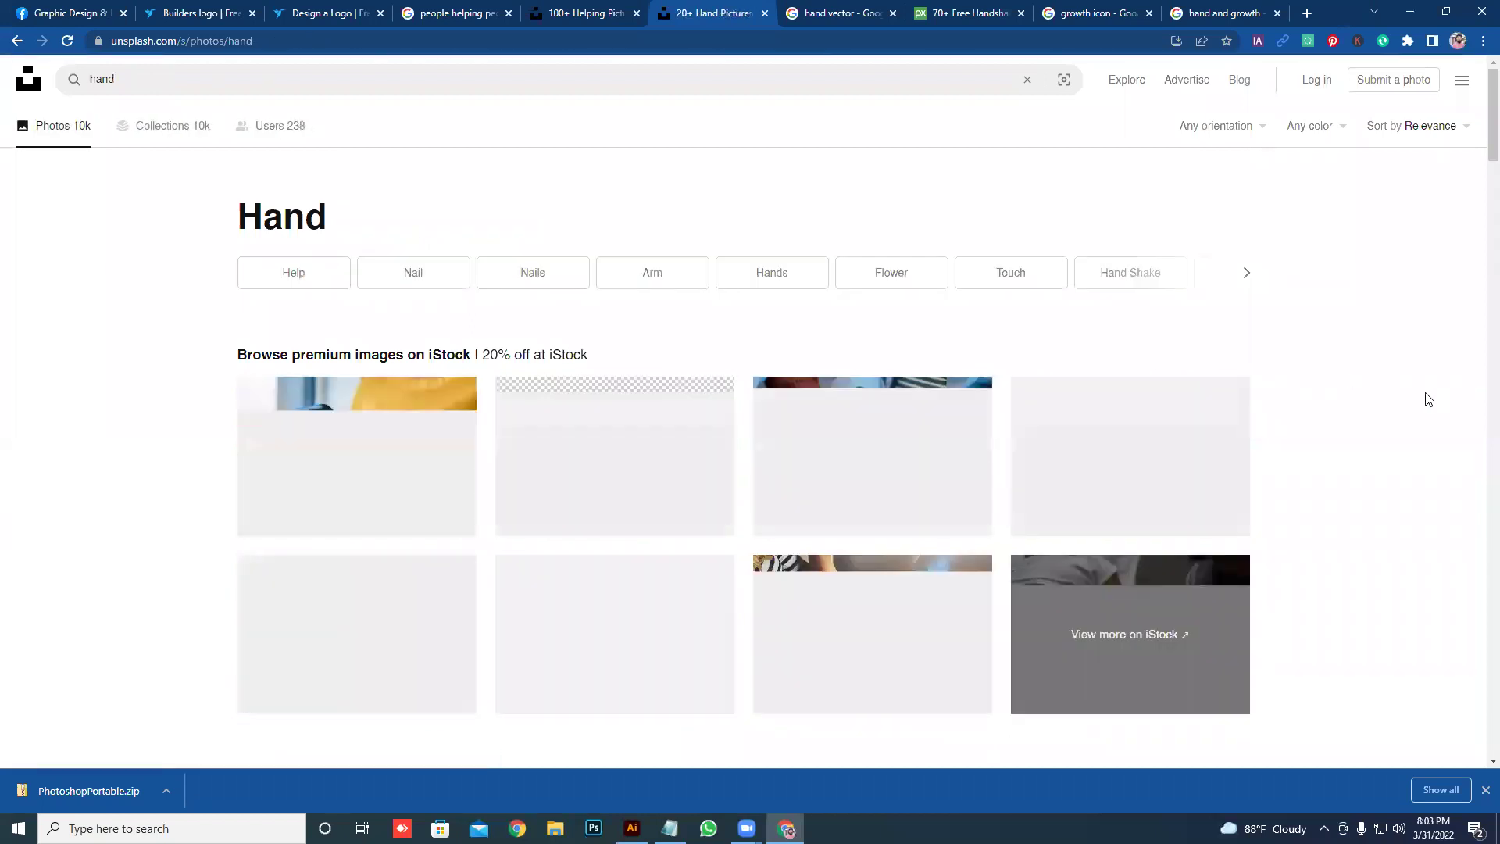
{"action": "scroll", "coordinate": [1399, 399], "scroll_direction": "down", "scroll_amount": 5}
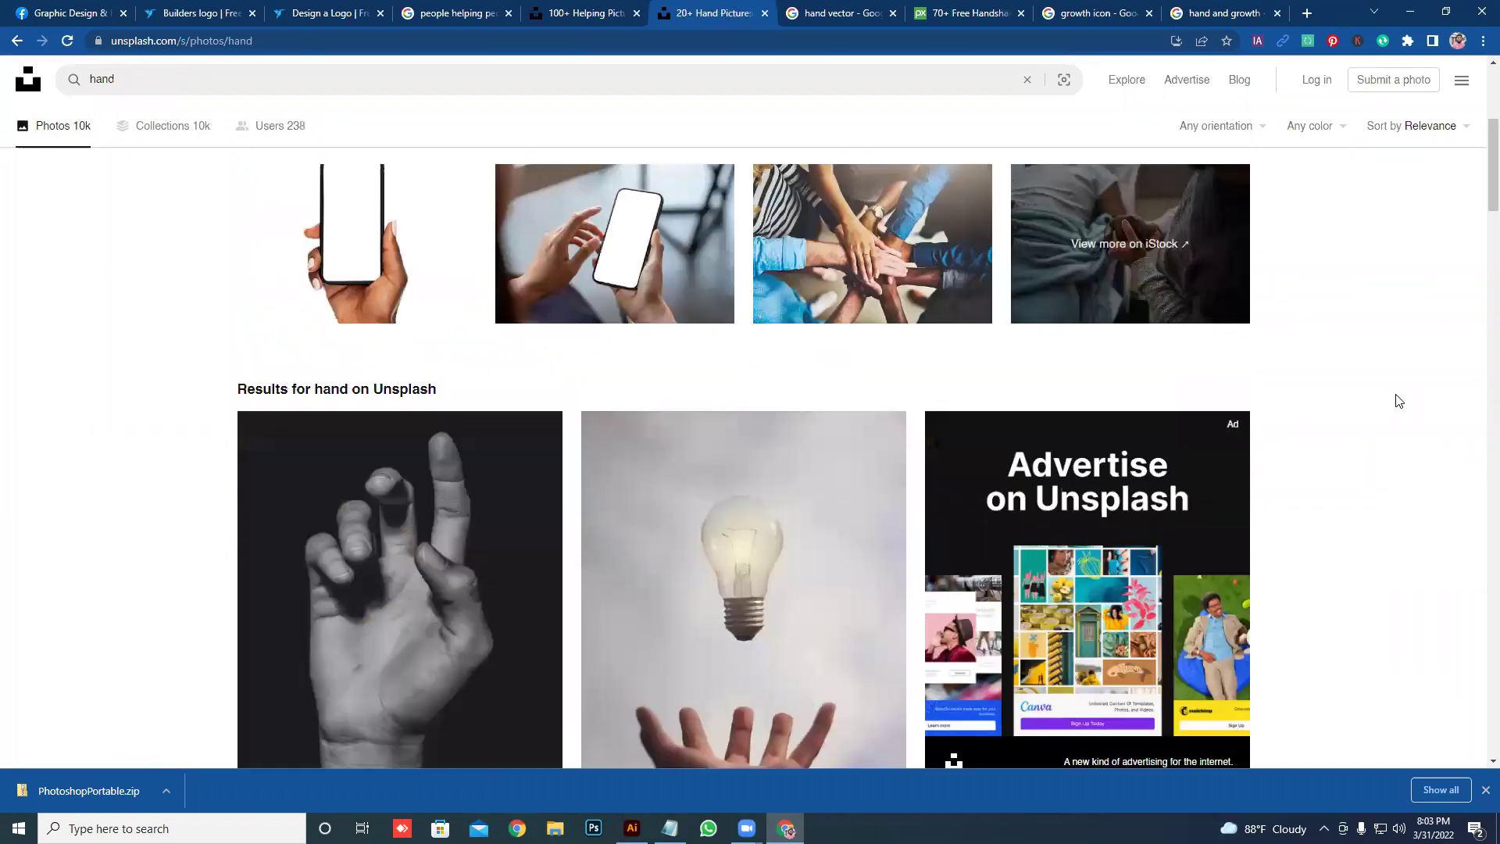
{"action": "scroll", "coordinate": [1397, 400], "scroll_direction": "down", "scroll_amount": 4}
{"action": "scroll", "coordinate": [1395, 403], "scroll_direction": "down", "scroll_amount": 5}
{"action": "right_click", "coordinate": [1246, 396]}
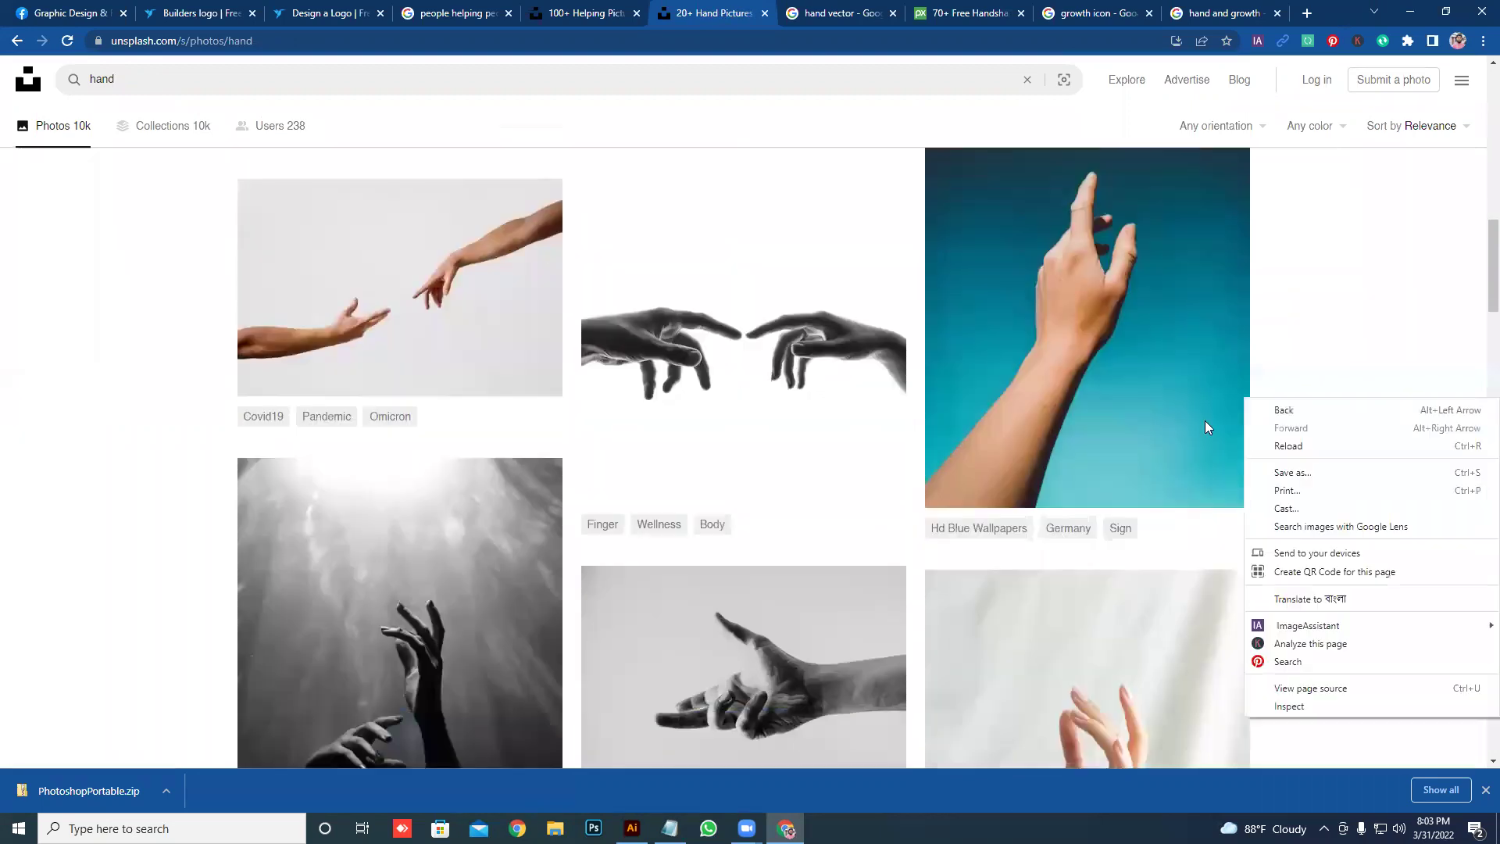
{"action": "scroll", "coordinate": [1205, 420], "scroll_direction": "down", "scroll_amount": 3}
{"action": "scroll", "coordinate": [1204, 422], "scroll_direction": "down", "scroll_amount": 4}
{"action": "scroll", "coordinate": [1198, 423], "scroll_direction": "down", "scroll_amount": 1}
{"action": "scroll", "coordinate": [1198, 423], "scroll_direction": "down", "scroll_amount": 4}
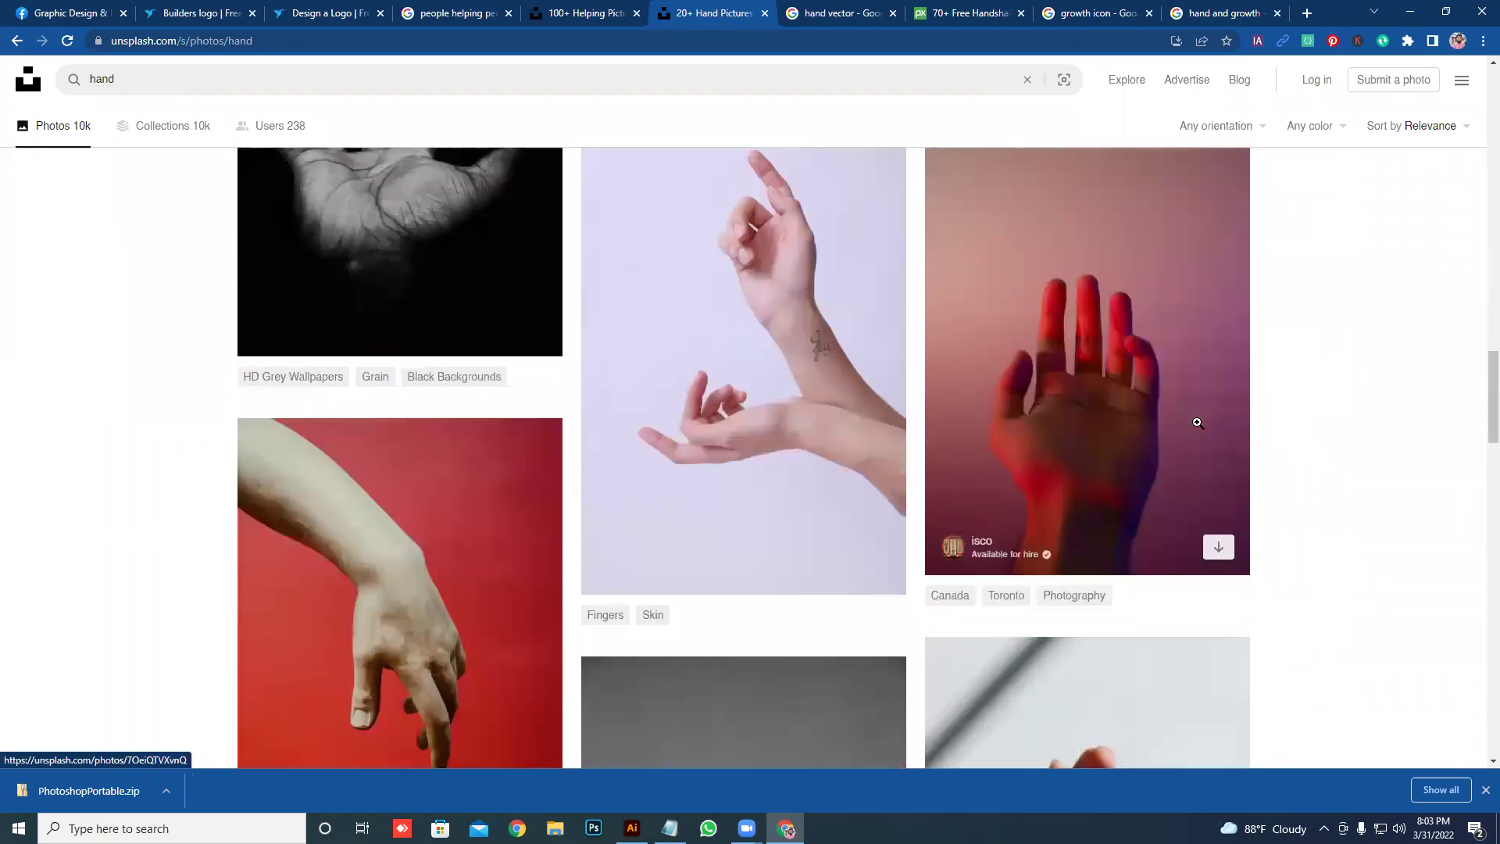
{"action": "scroll", "coordinate": [1197, 421], "scroll_direction": "down", "scroll_amount": 3}
{"action": "scroll", "coordinate": [1198, 421], "scroll_direction": "down", "scroll_amount": 2}
{"action": "scroll", "coordinate": [1200, 421], "scroll_direction": "up", "scroll_amount": 2}
{"action": "scroll", "coordinate": [1199, 421], "scroll_direction": "up", "scroll_amount": 2}
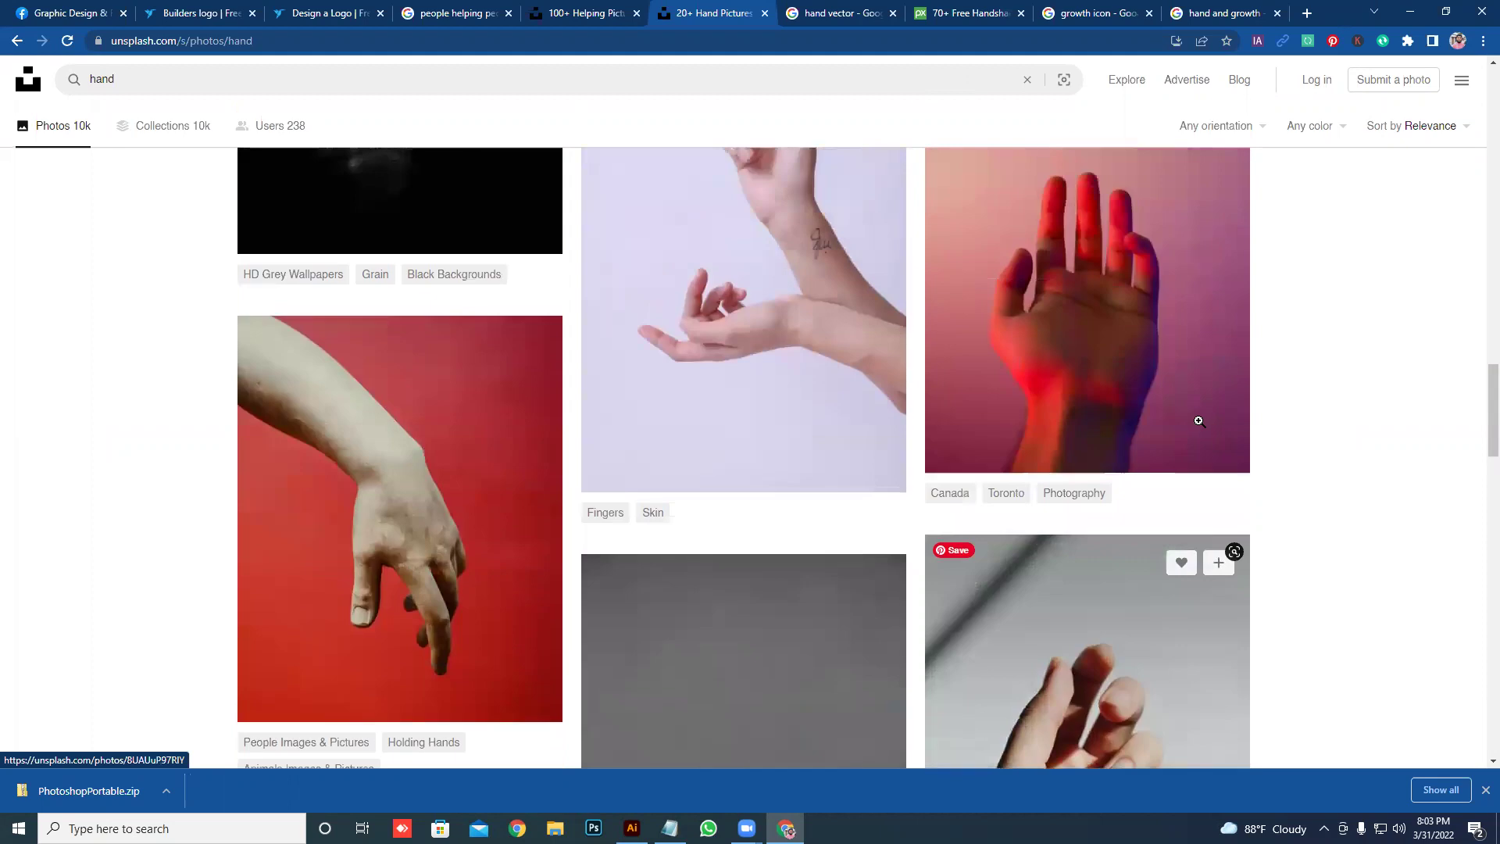
{"action": "scroll", "coordinate": [1204, 420], "scroll_direction": "down", "scroll_amount": 5}
{"action": "scroll", "coordinate": [1210, 419], "scroll_direction": "down", "scroll_amount": 5}
{"action": "scroll", "coordinate": [1216, 417], "scroll_direction": "down", "scroll_amount": 5}
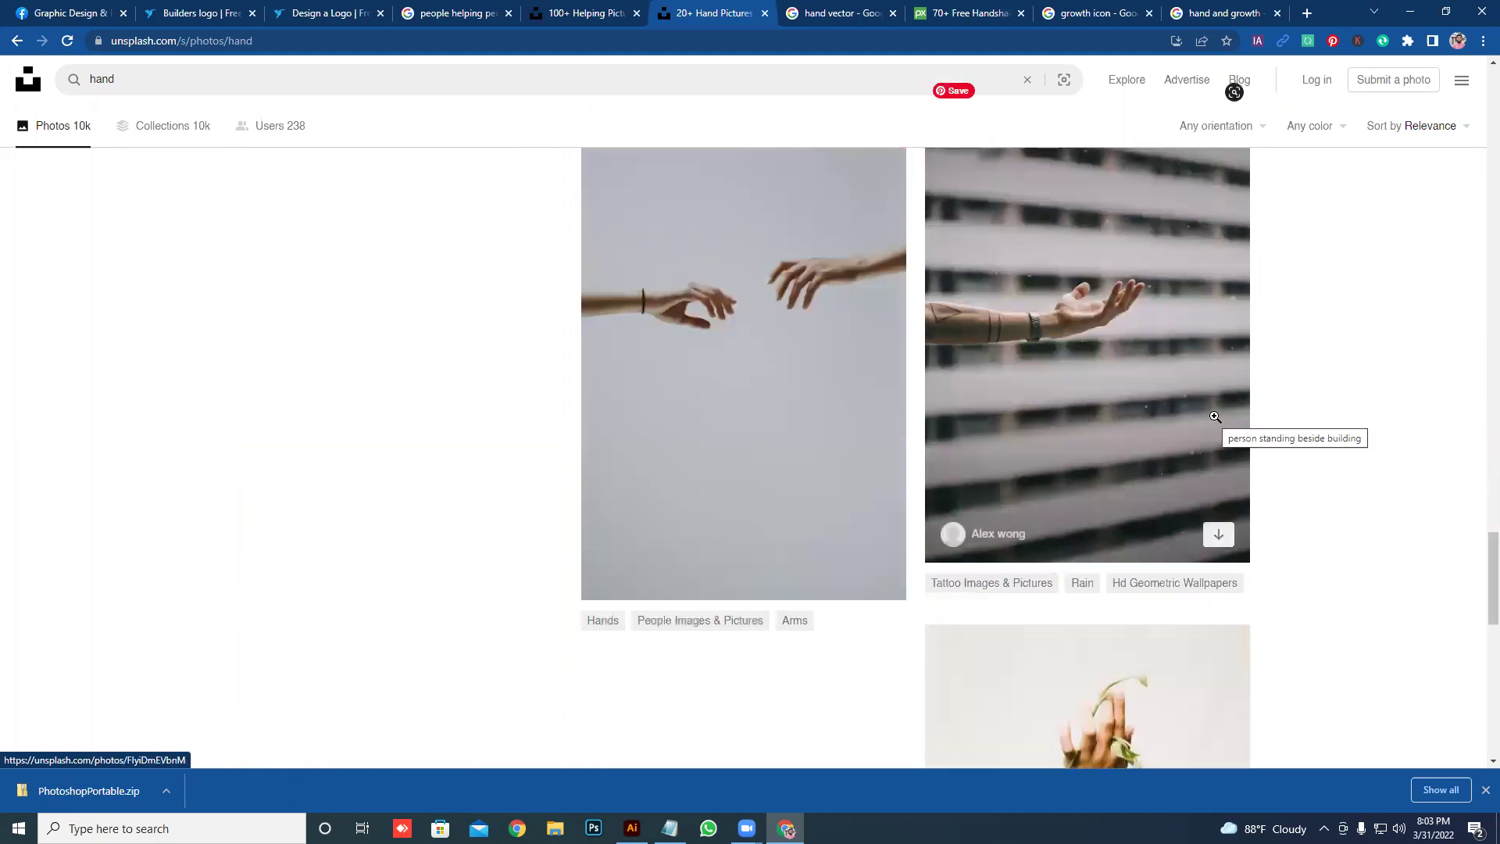
{"action": "scroll", "coordinate": [1216, 418], "scroll_direction": "down", "scroll_amount": 7}
{"action": "scroll", "coordinate": [1216, 417], "scroll_direction": "down", "scroll_amount": 5}
- Change the Google Images search on the hand and growth tab to 'hand vector'
{"action": "left_click", "coordinate": [1149, 7]}
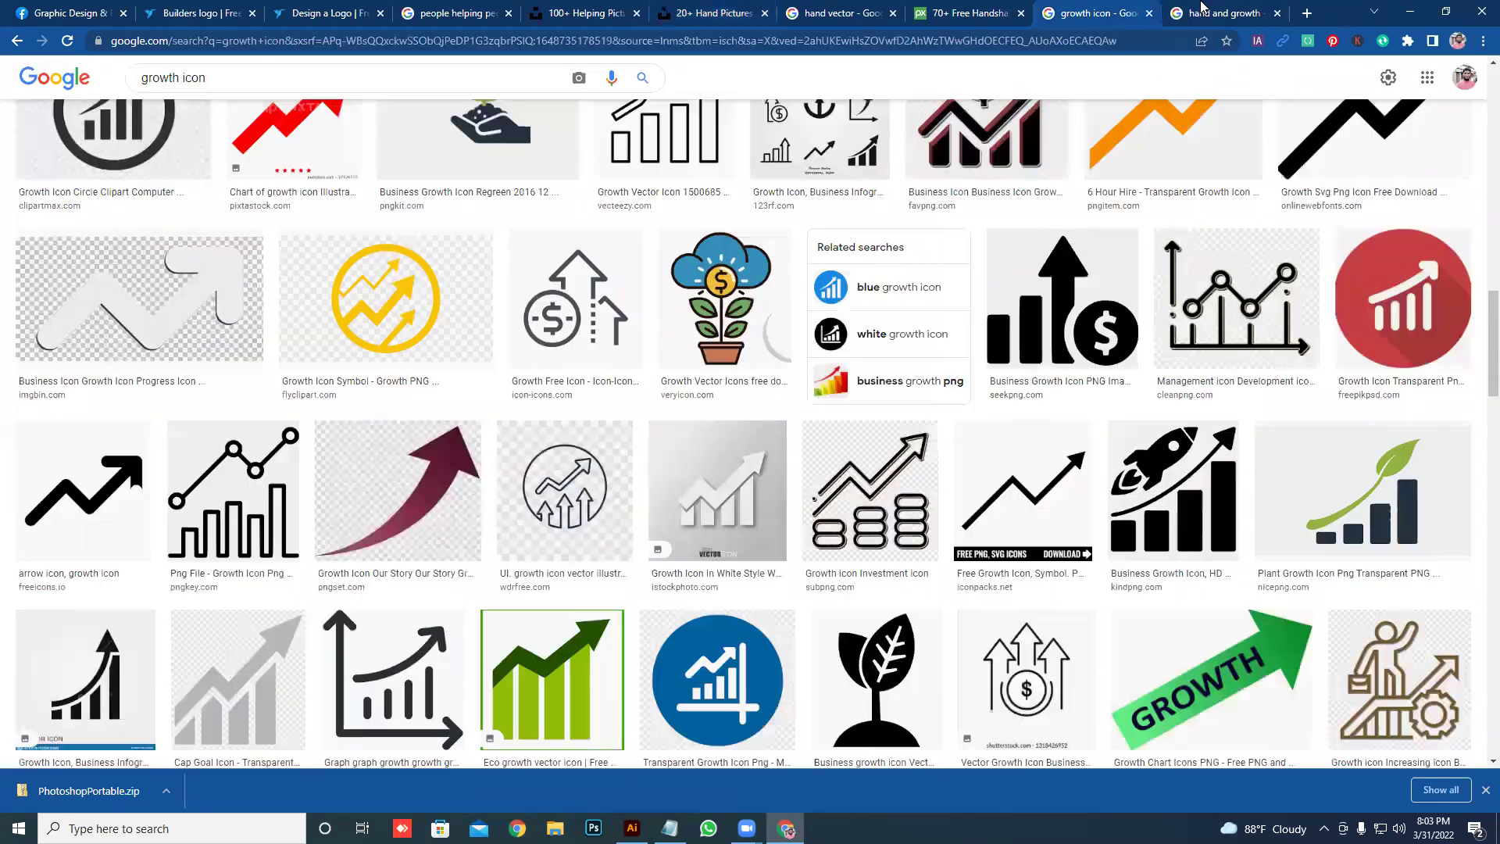
{"action": "key", "text": "ctrl+Tab"}
{"action": "left_click", "coordinate": [179, 76]}
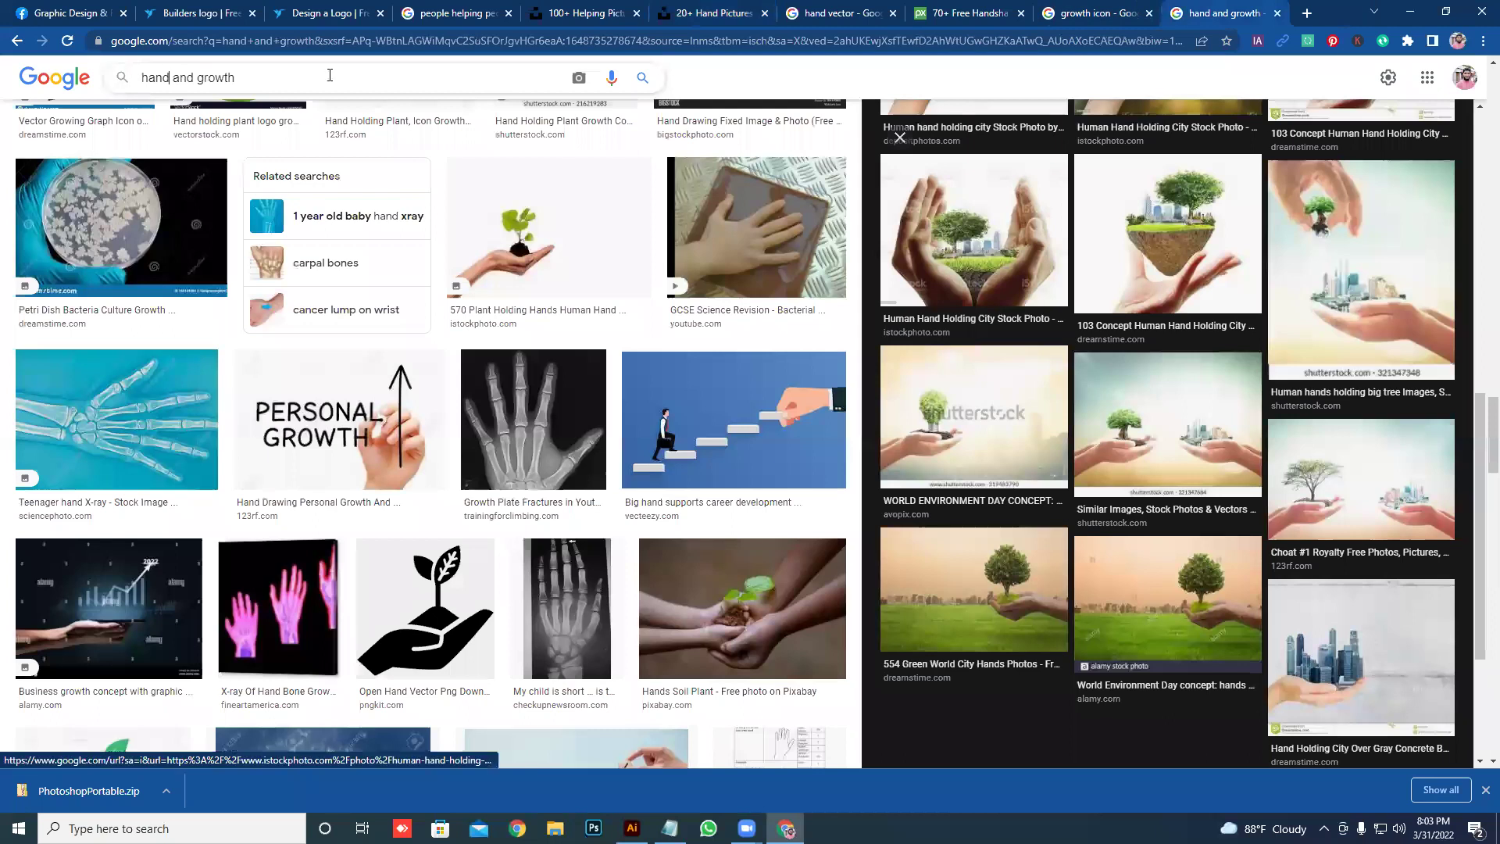
{"action": "key", "text": "ctrl+BackSpace"}
{"action": "key", "text": "ctrl+BackSpace"}
{"action": "type", "text": "i"}
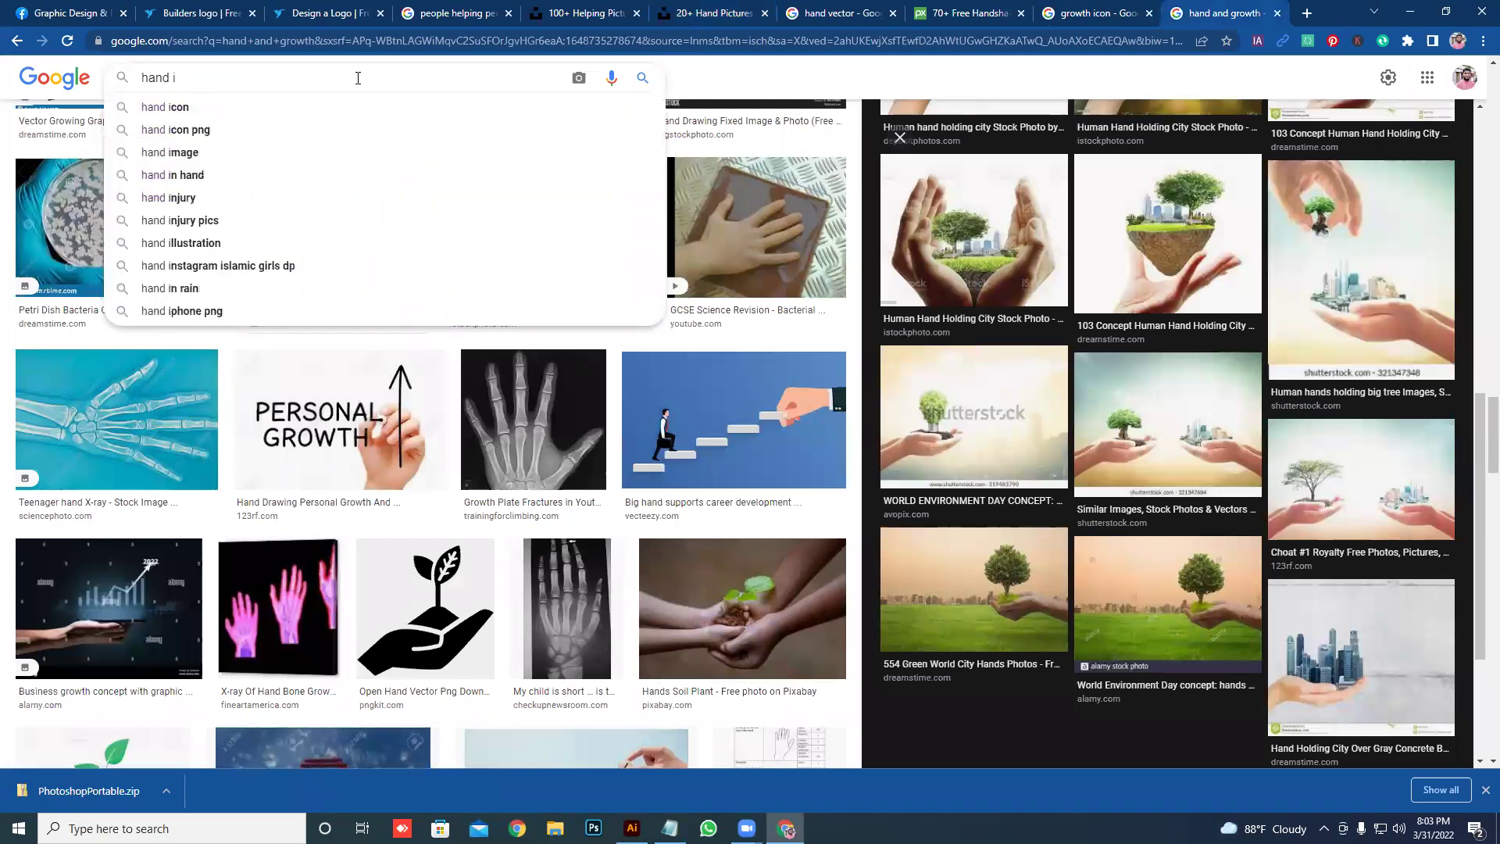
{"action": "key", "text": "BackSpace"}
{"action": "type", "text": "vector"}
{"action": "key", "text": "Return"}
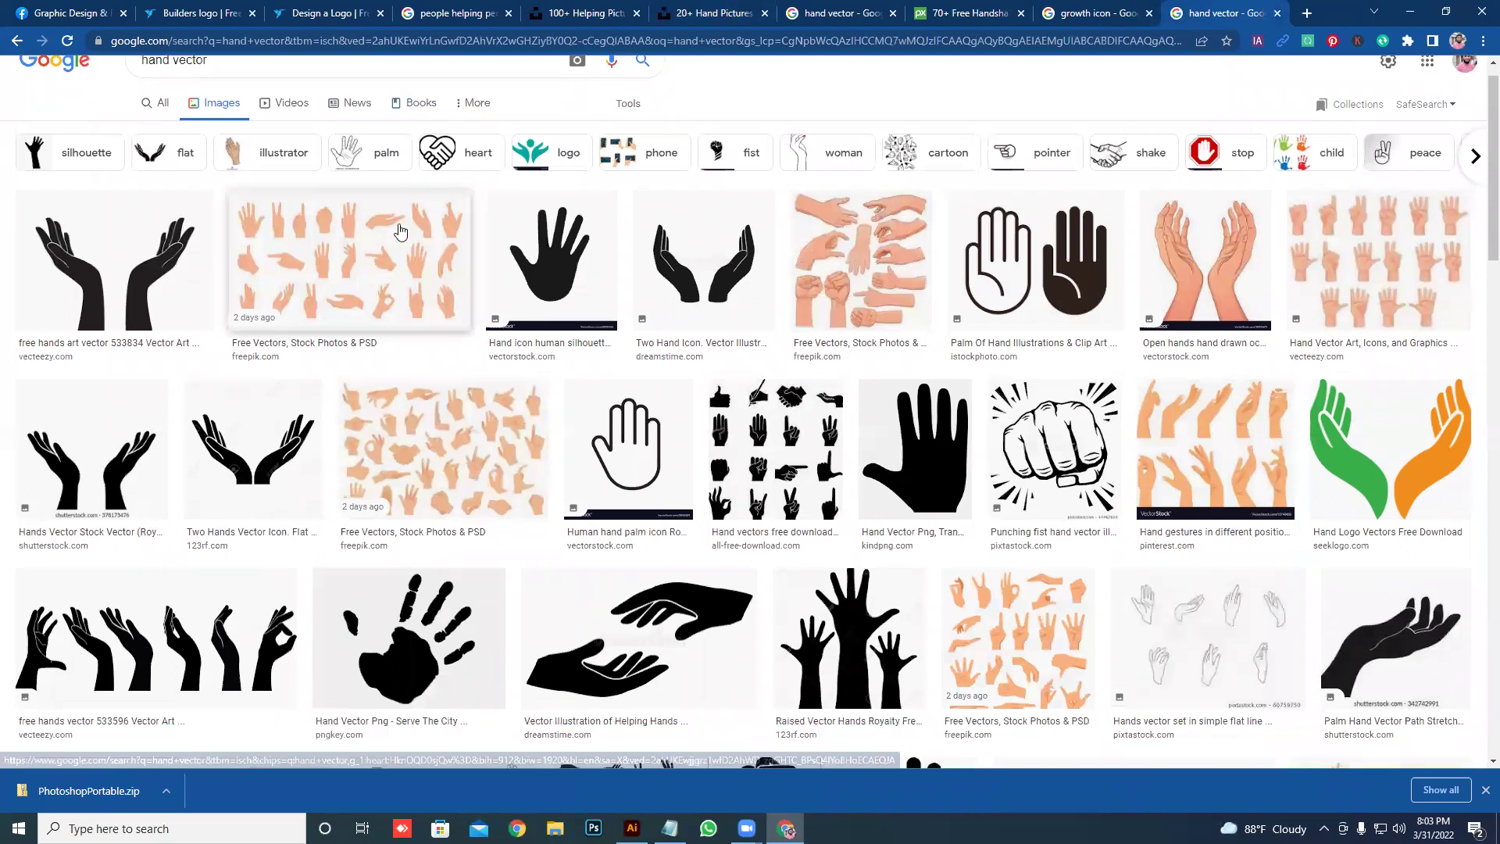
- Preview the Wikimedia pointing hand cursor vector and copy the image
{"action": "scroll", "coordinate": [402, 226], "scroll_direction": "down", "scroll_amount": 5}
{"action": "scroll", "coordinate": [402, 226], "scroll_direction": "down", "scroll_amount": 4}
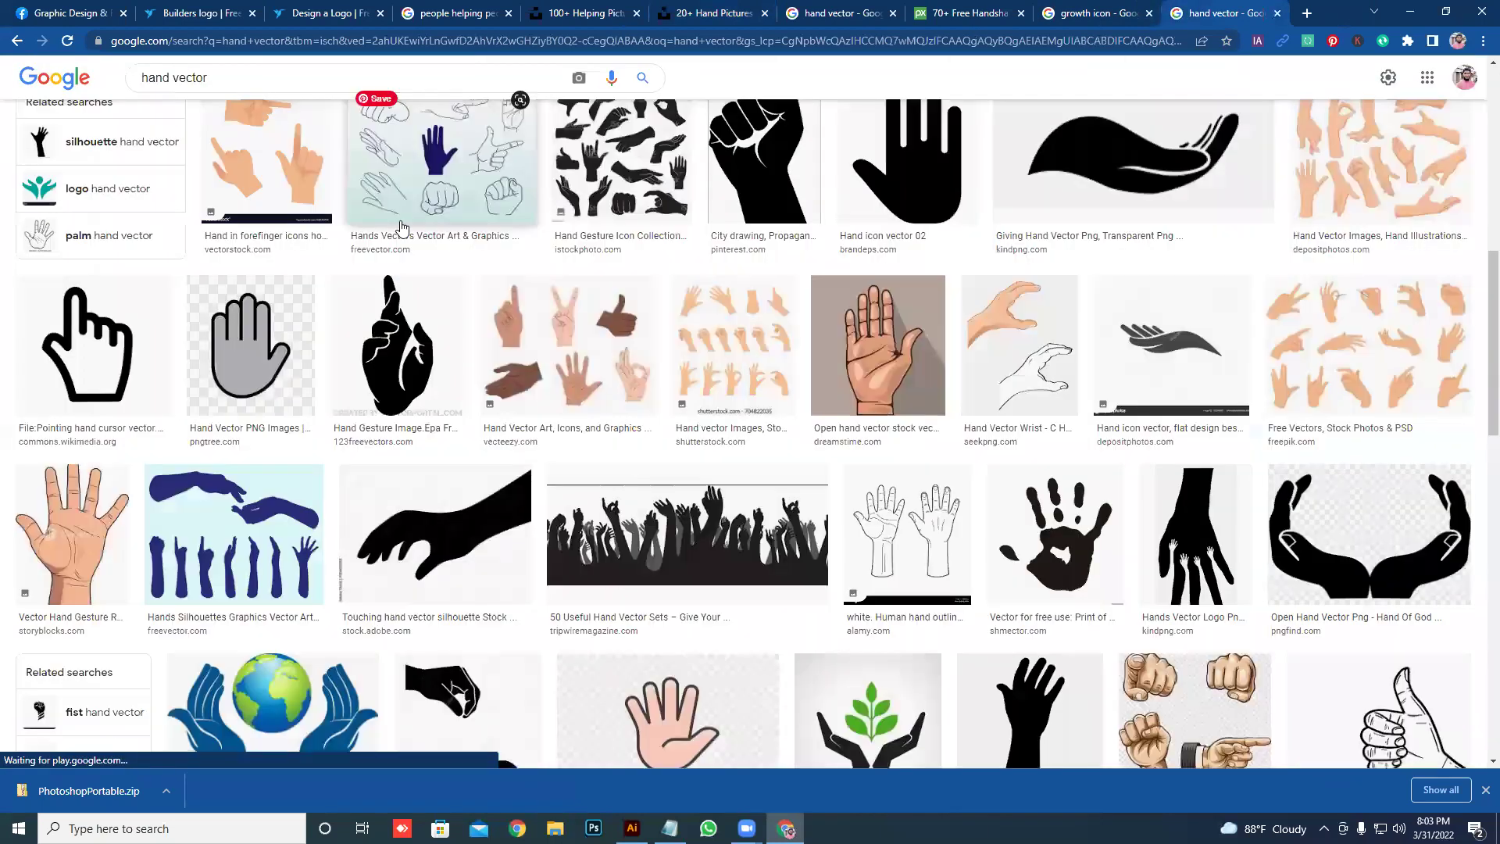
{"action": "scroll", "coordinate": [401, 226], "scroll_direction": "down", "scroll_amount": 1}
{"action": "left_click", "coordinate": [84, 272]}
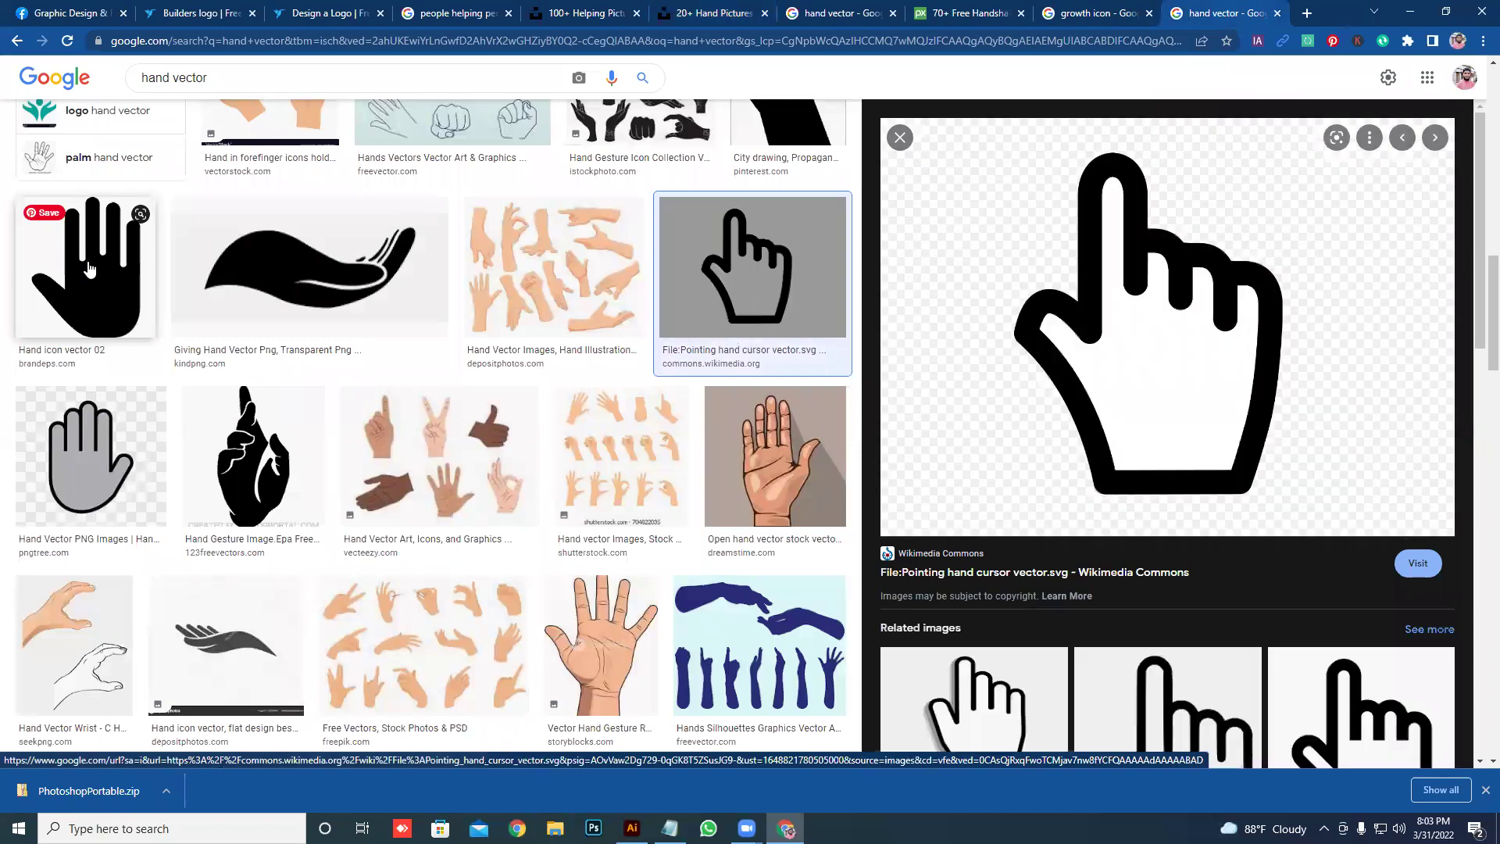
{"action": "scroll", "coordinate": [1246, 308], "scroll_direction": "down", "scroll_amount": 1}
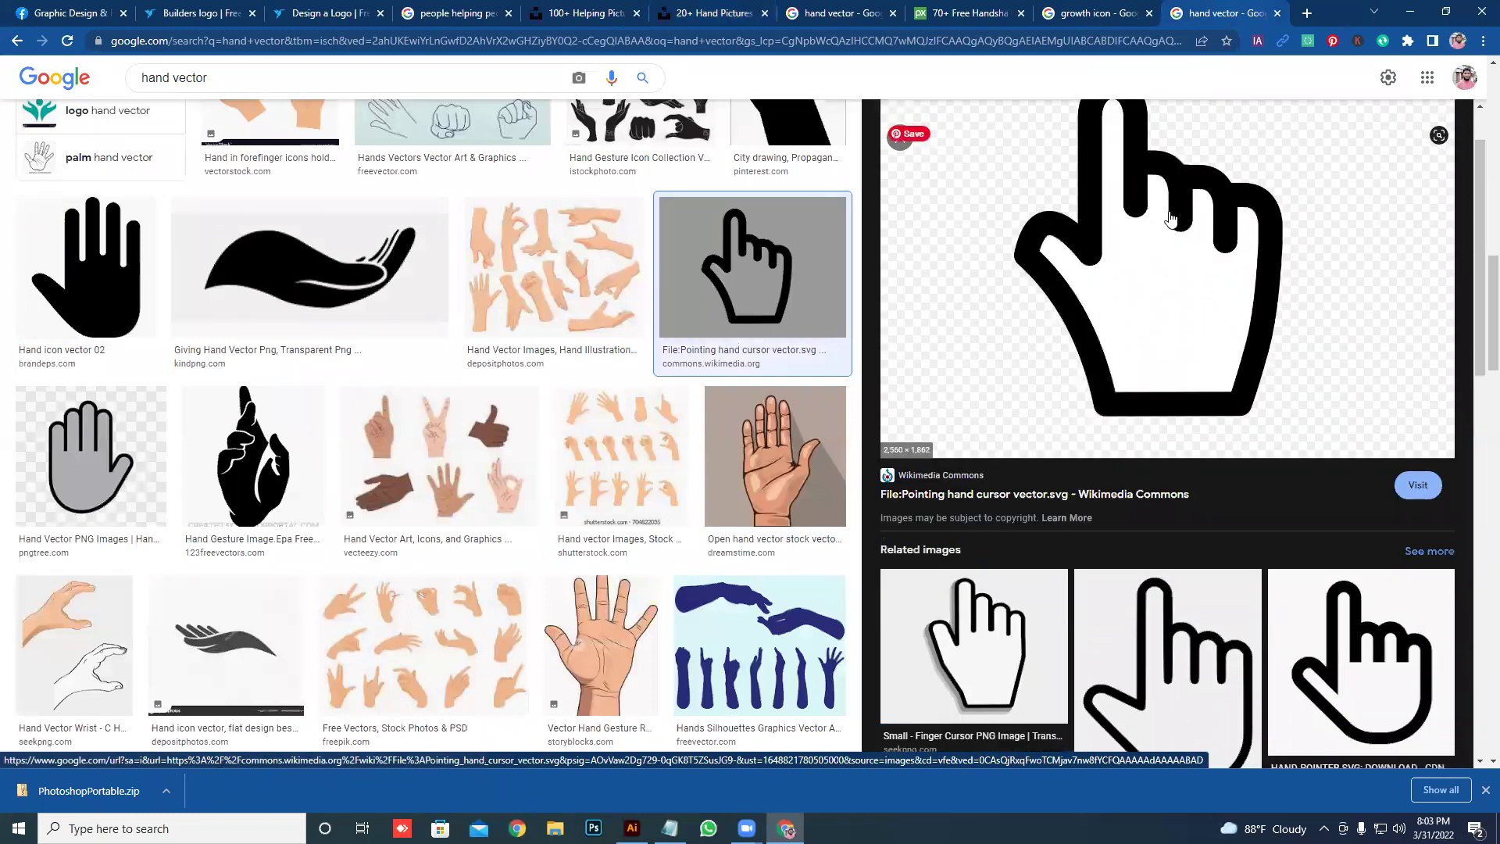
{"action": "right_click", "coordinate": [1171, 219]}
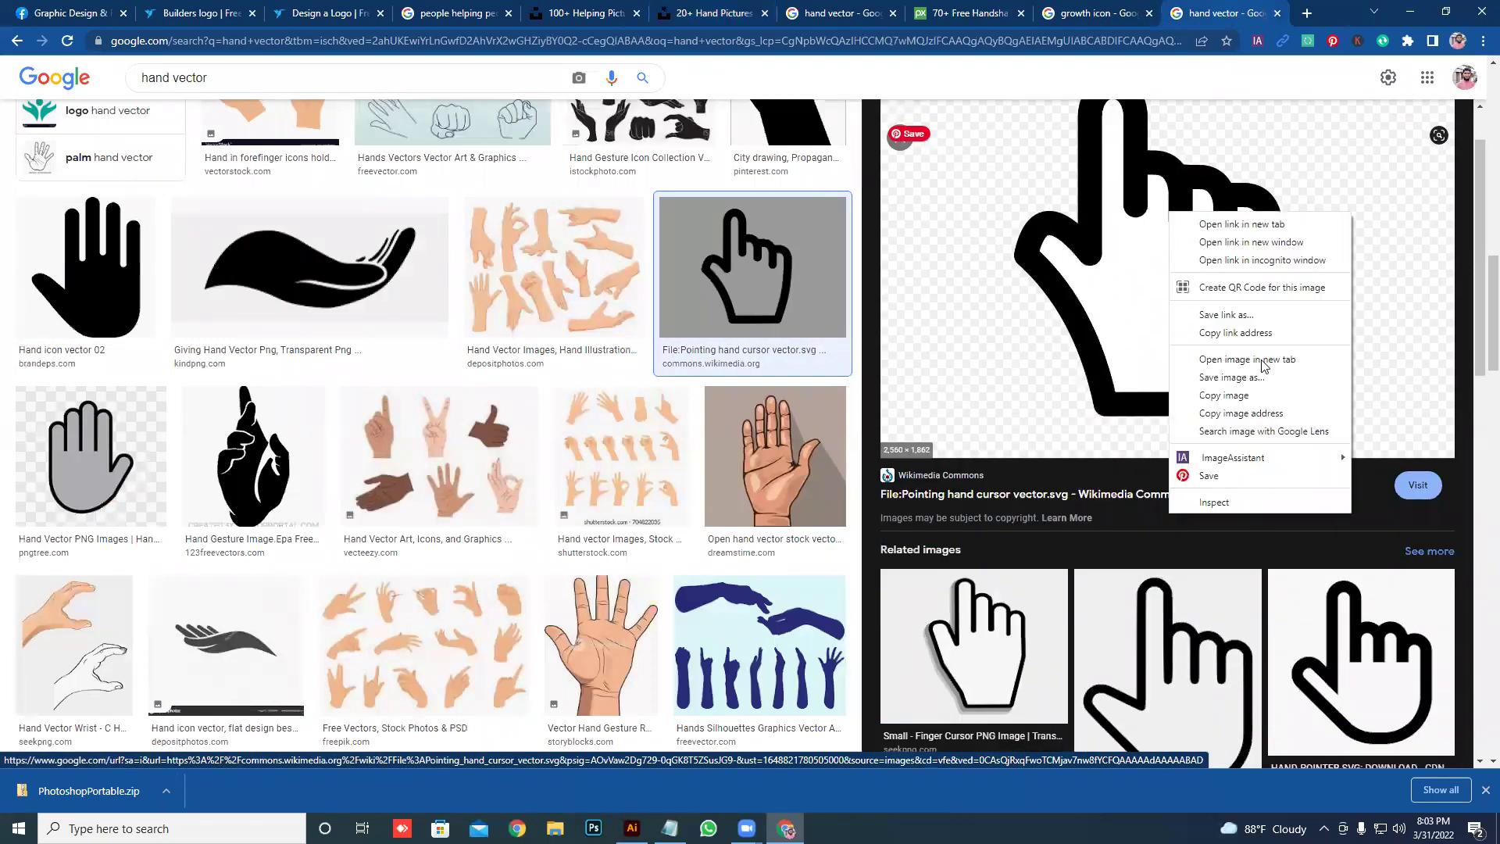
{"action": "left_click", "coordinate": [1179, 403]}
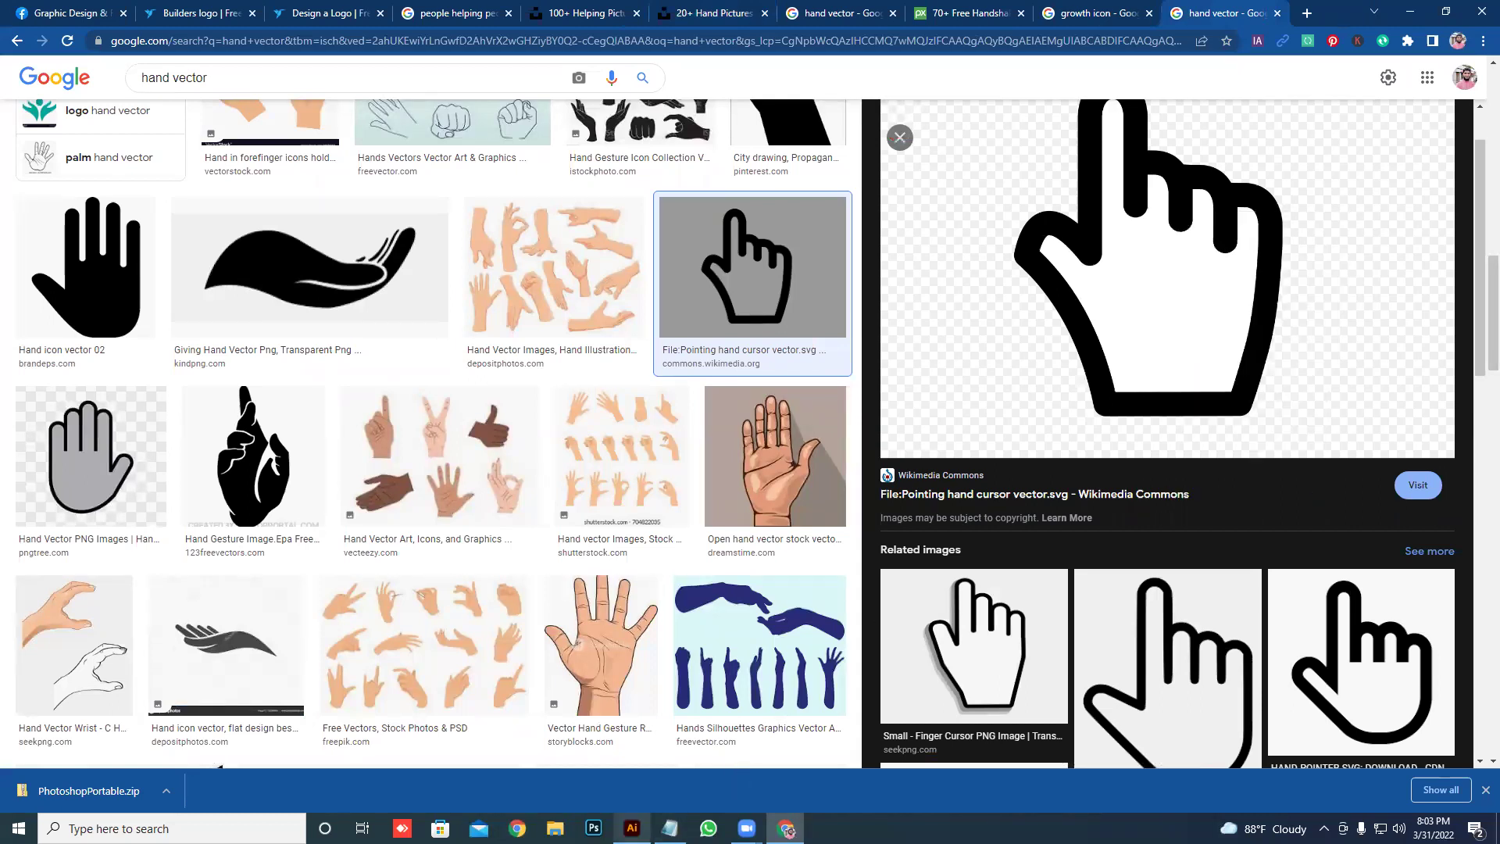
{"action": "left_click", "coordinate": [632, 829]}
- Paste the pointing-hand image, shrinking and rotating it to point right above the artboard's edge
{"action": "key", "text": "ctrl+v"}
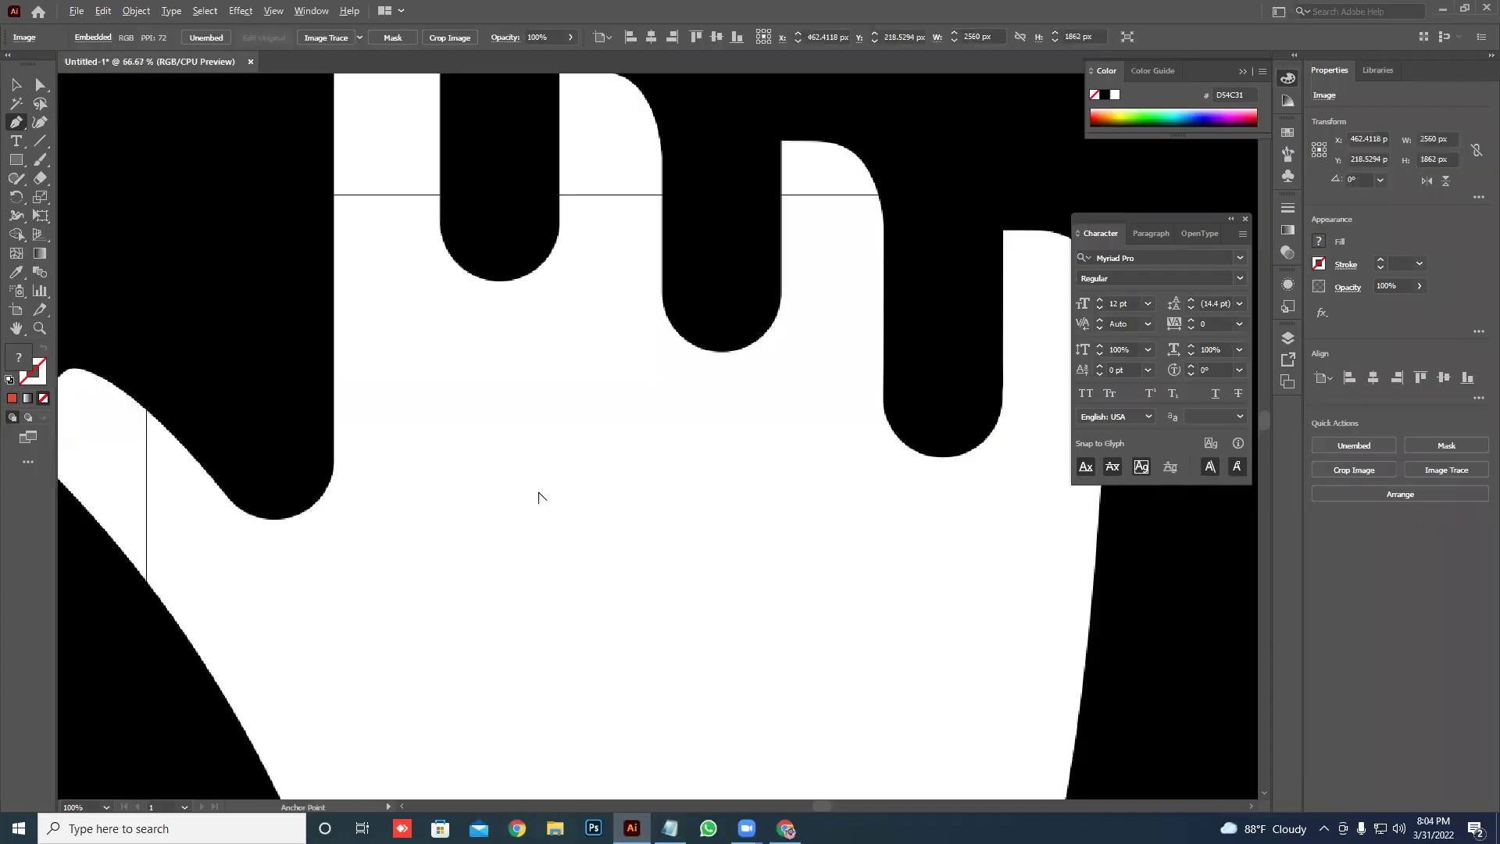
{"action": "scroll", "coordinate": [538, 497], "scroll_direction": "down", "scroll_amount": 5, "text": "alt"}
{"action": "left_click", "coordinate": [16, 84]}
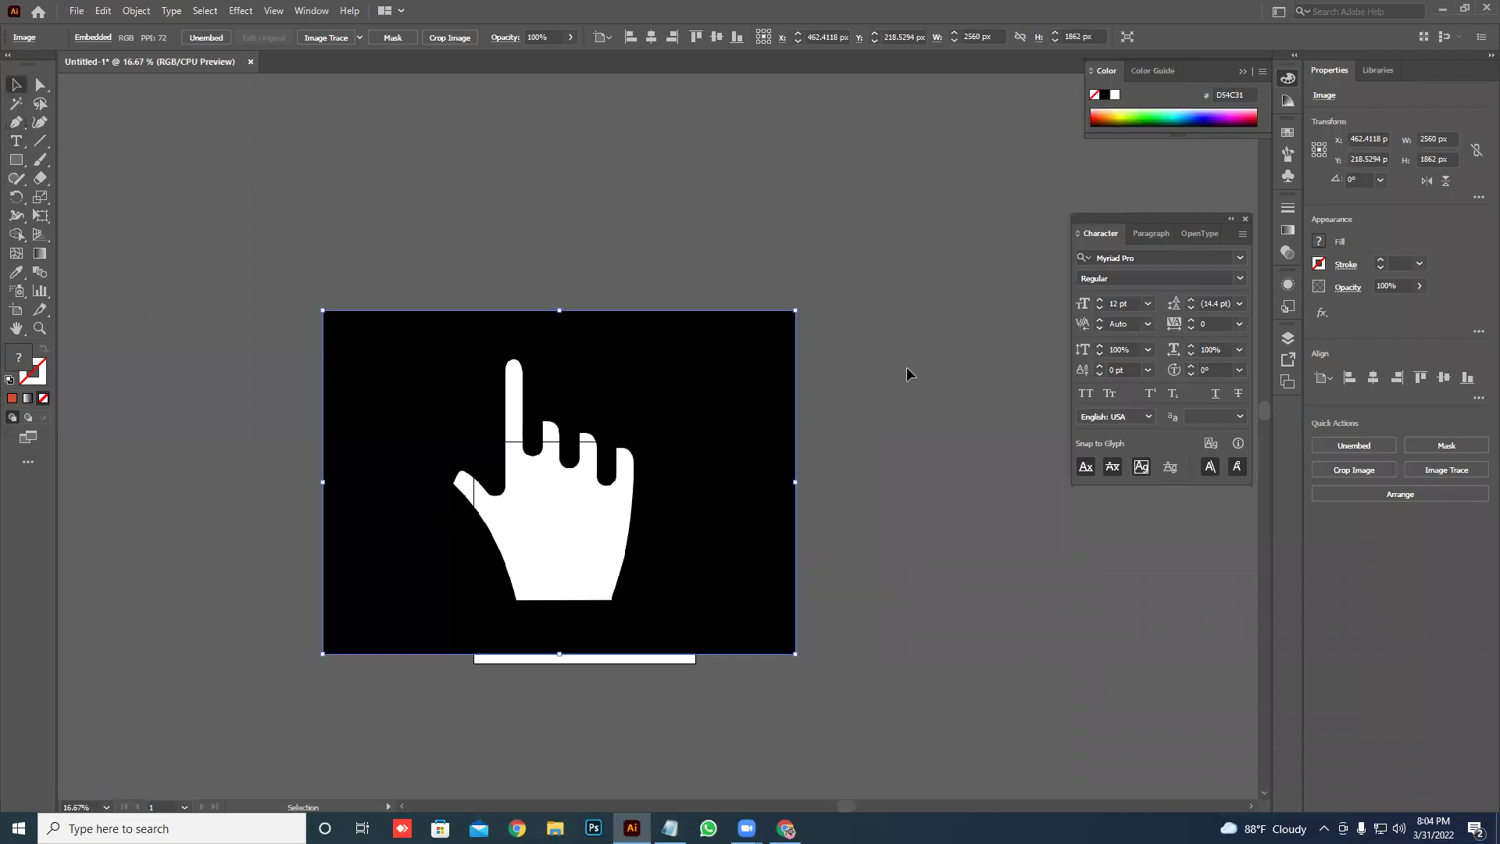
{"action": "mouse_move", "coordinate": [795, 310]}
{"action": "left_mouse_down"}
{"action": "mouse_move", "coordinate": [704, 377]}
{"action": "mouse_move", "coordinate": [854, 292]}
{"action": "mouse_move", "coordinate": [785, 488]}
{"action": "left_mouse_up"}
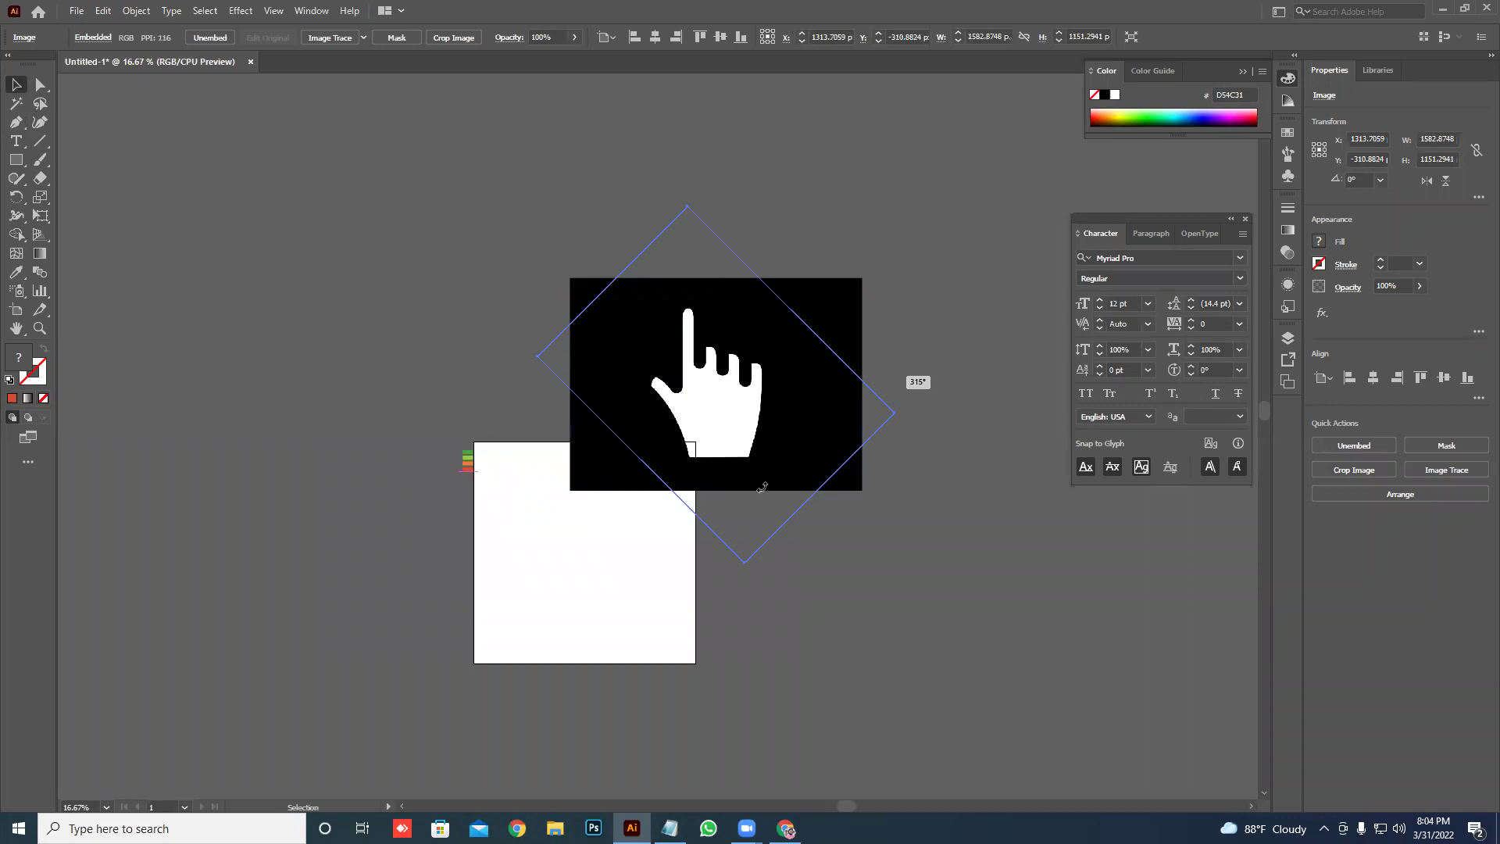
{"action": "left_click", "coordinate": [812, 584]}
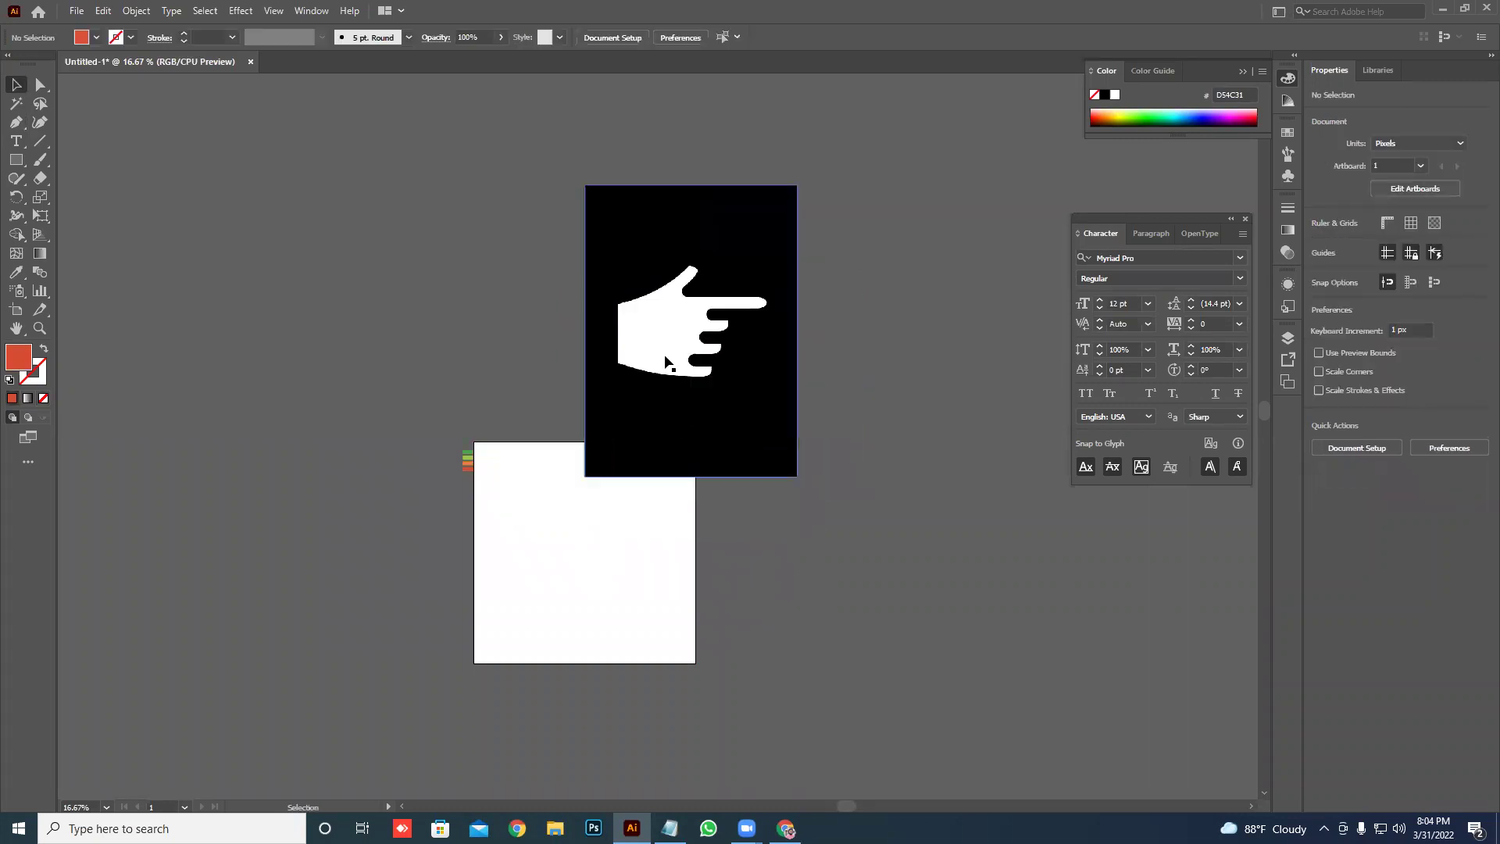
{"action": "left_click", "coordinate": [786, 829]}
- Save the pointing-hand PNG from the browser and place it embedded in Illustrator
{"action": "right_click", "coordinate": [1046, 311]}
{"action": "left_click", "coordinate": [1084, 480]}
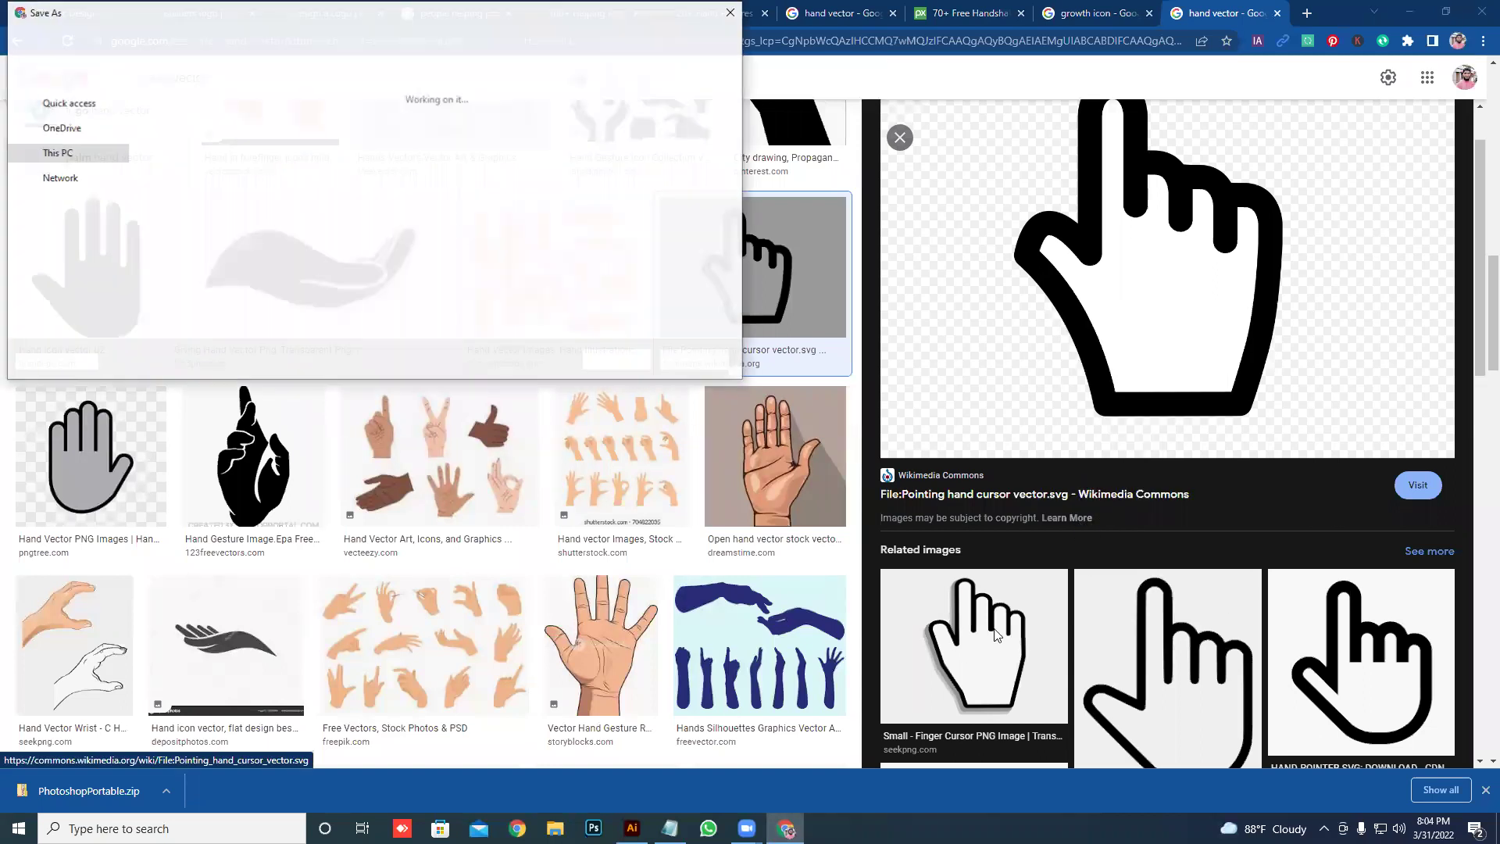
{"action": "left_click", "coordinate": [614, 364]}
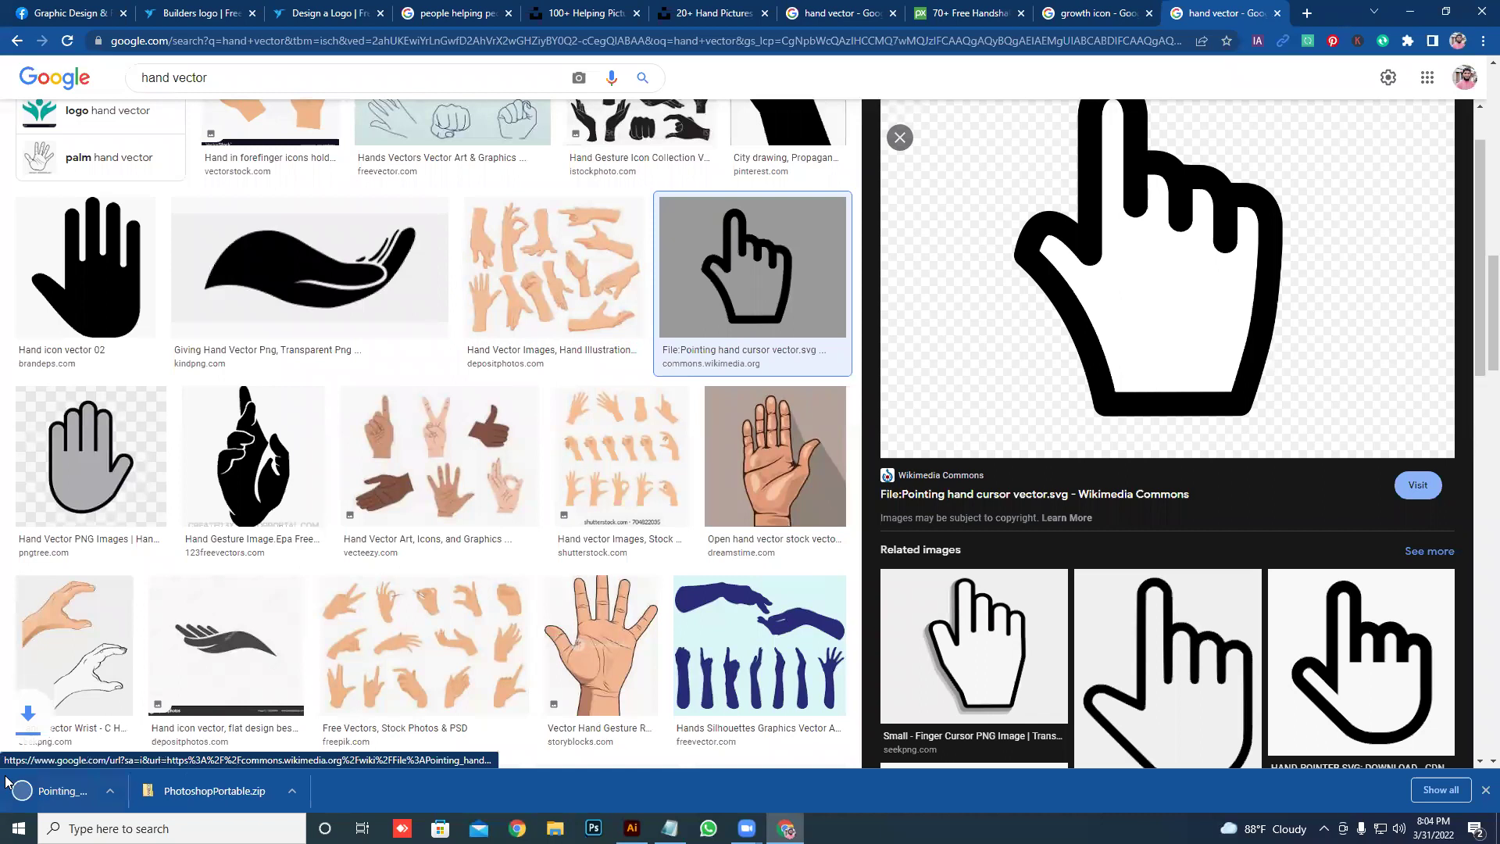
{"action": "mouse_move", "coordinate": [130, 792]}
{"action": "left_mouse_down"}
{"action": "mouse_move", "coordinate": [630, 831]}
{"action": "mouse_move", "coordinate": [580, 577]}
{"action": "left_mouse_up"}
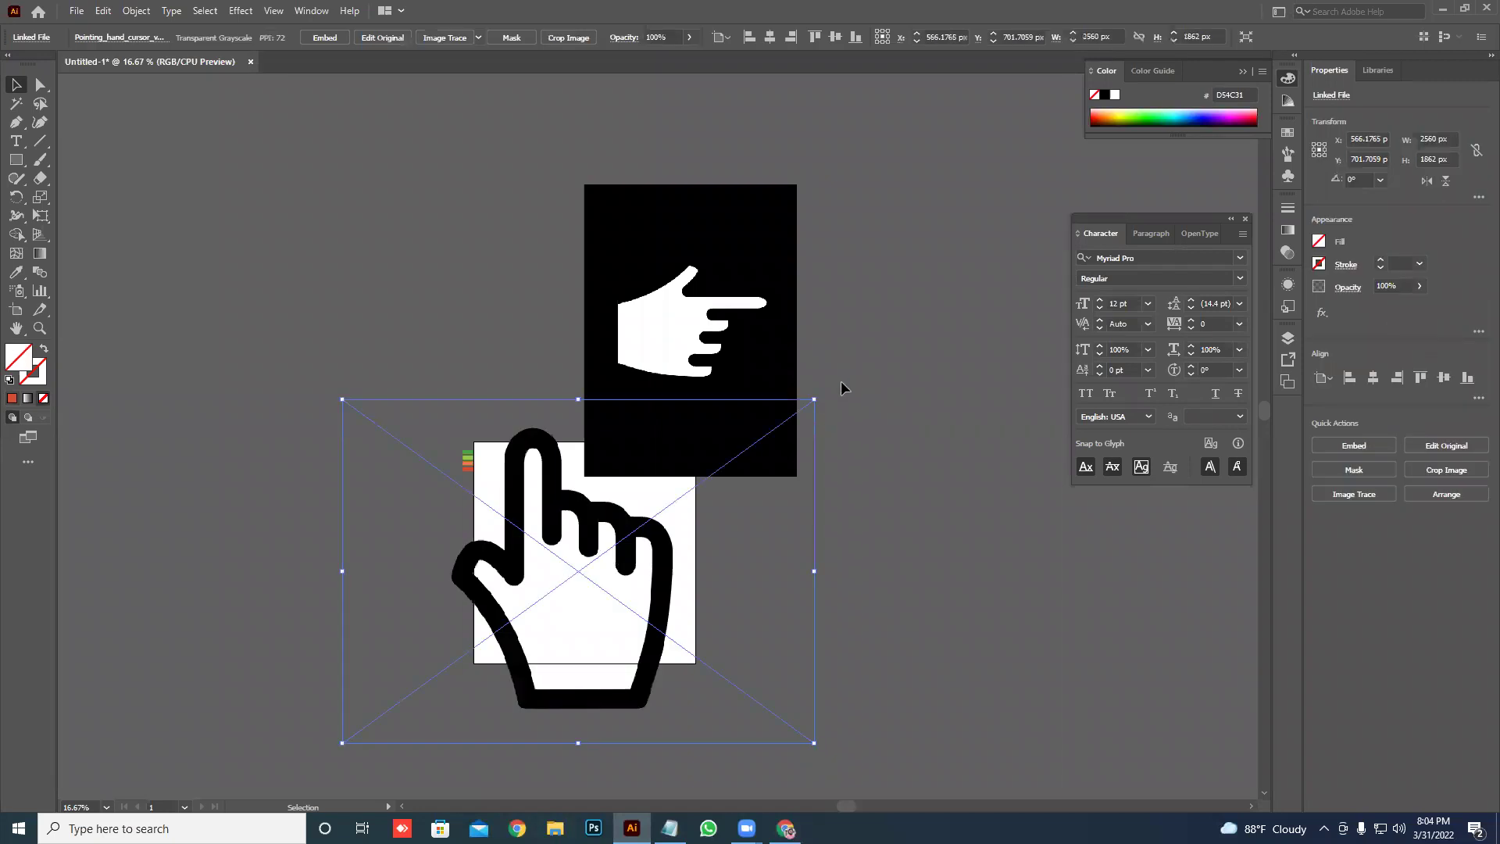
{"action": "left_click", "coordinate": [314, 39]}
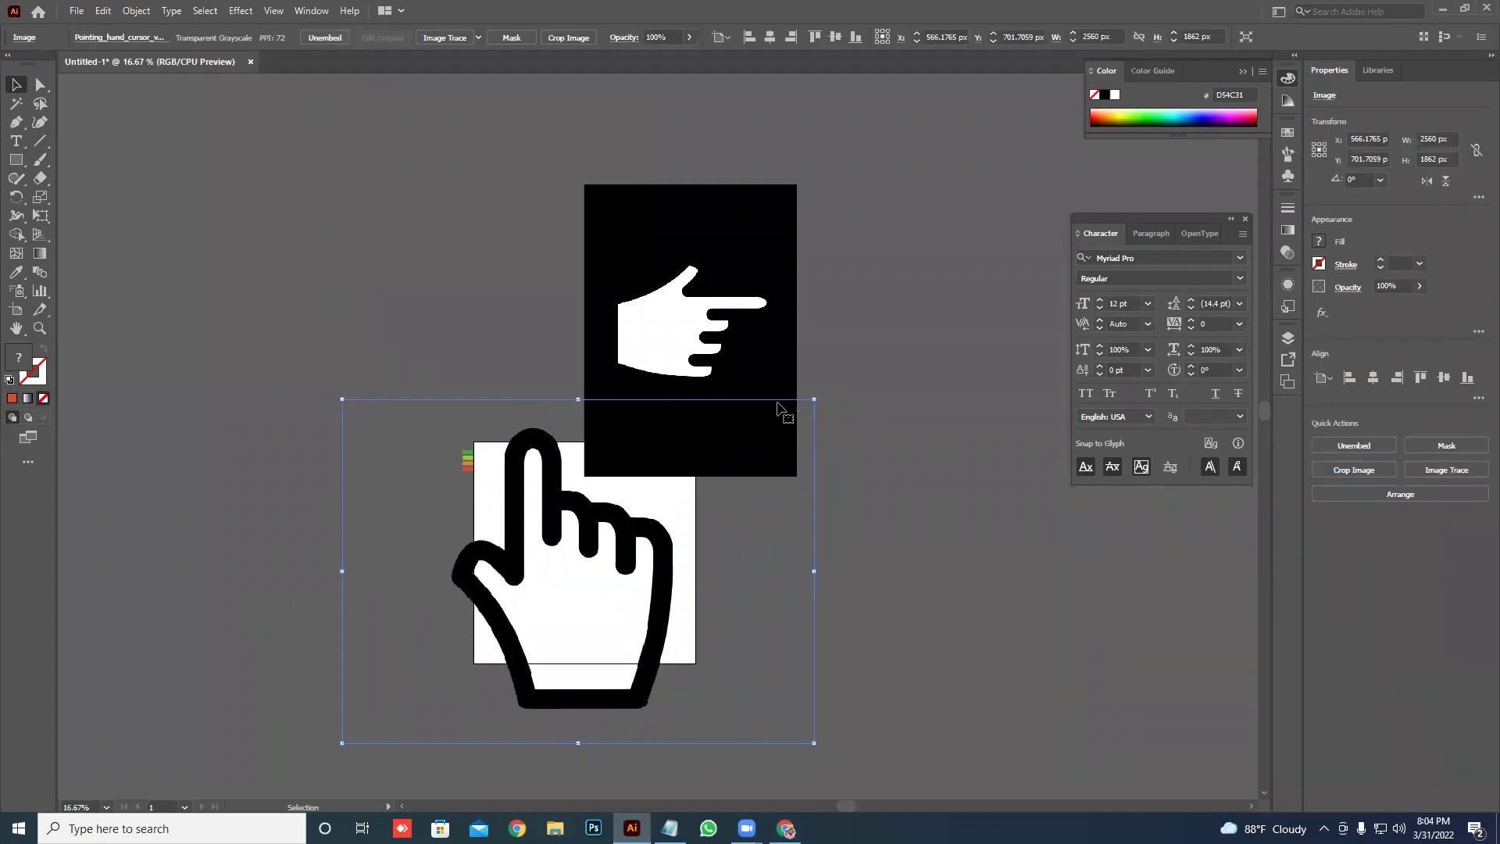
- Position the outlined hand image onto the white square
{"action": "left_click_drag", "start_coordinate": [831, 432], "coordinate": [571, 556]}
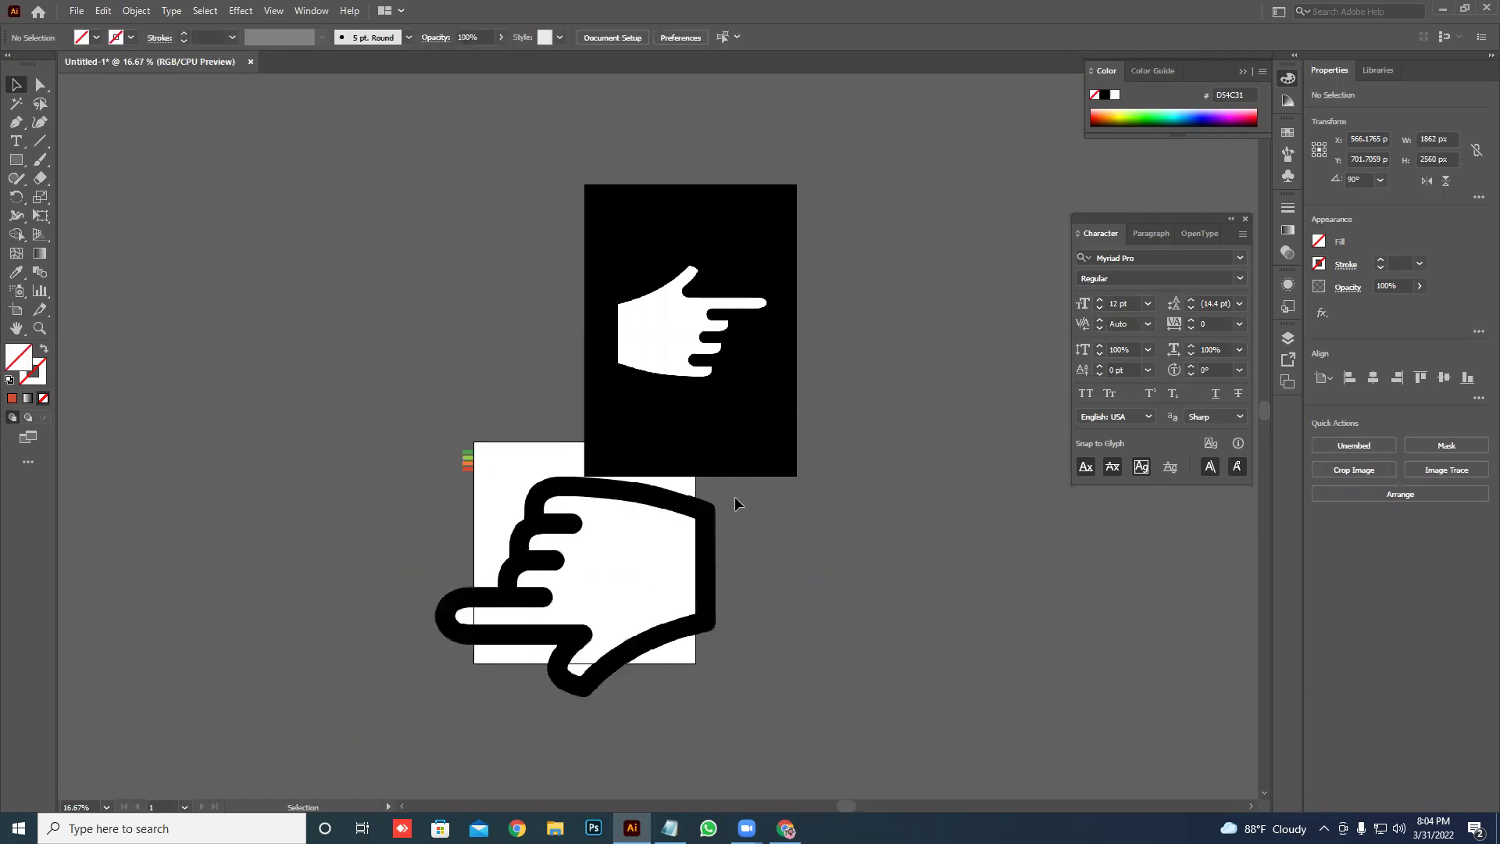
{"action": "key", "text": "ctrl+z"}
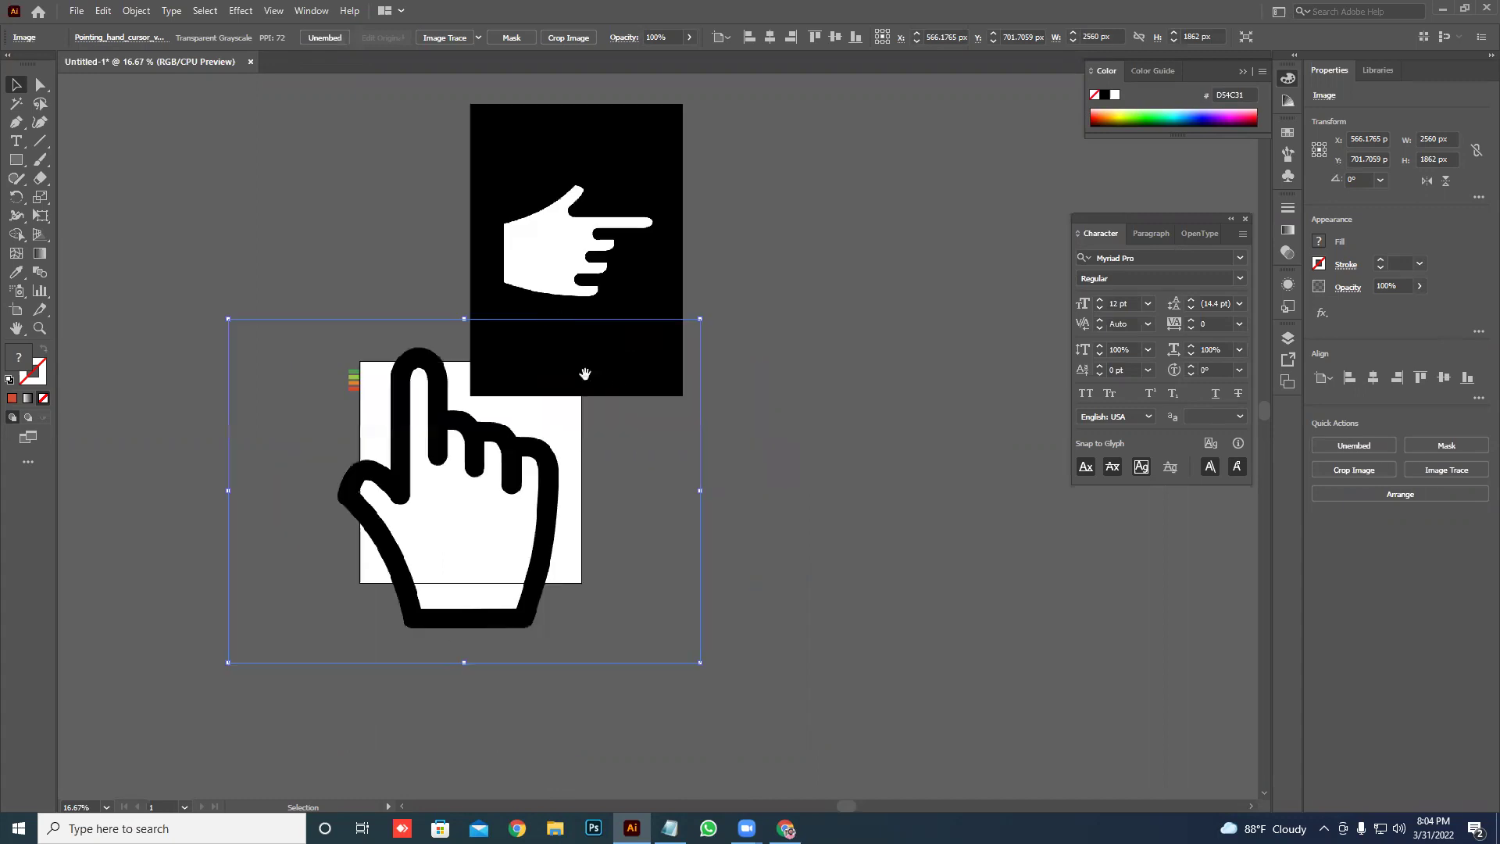
{"action": "scroll", "coordinate": [626, 383], "scroll_direction": "down", "scroll_amount": 3}
{"action": "scroll", "coordinate": [626, 383], "scroll_direction": "right", "scroll_amount": 3}
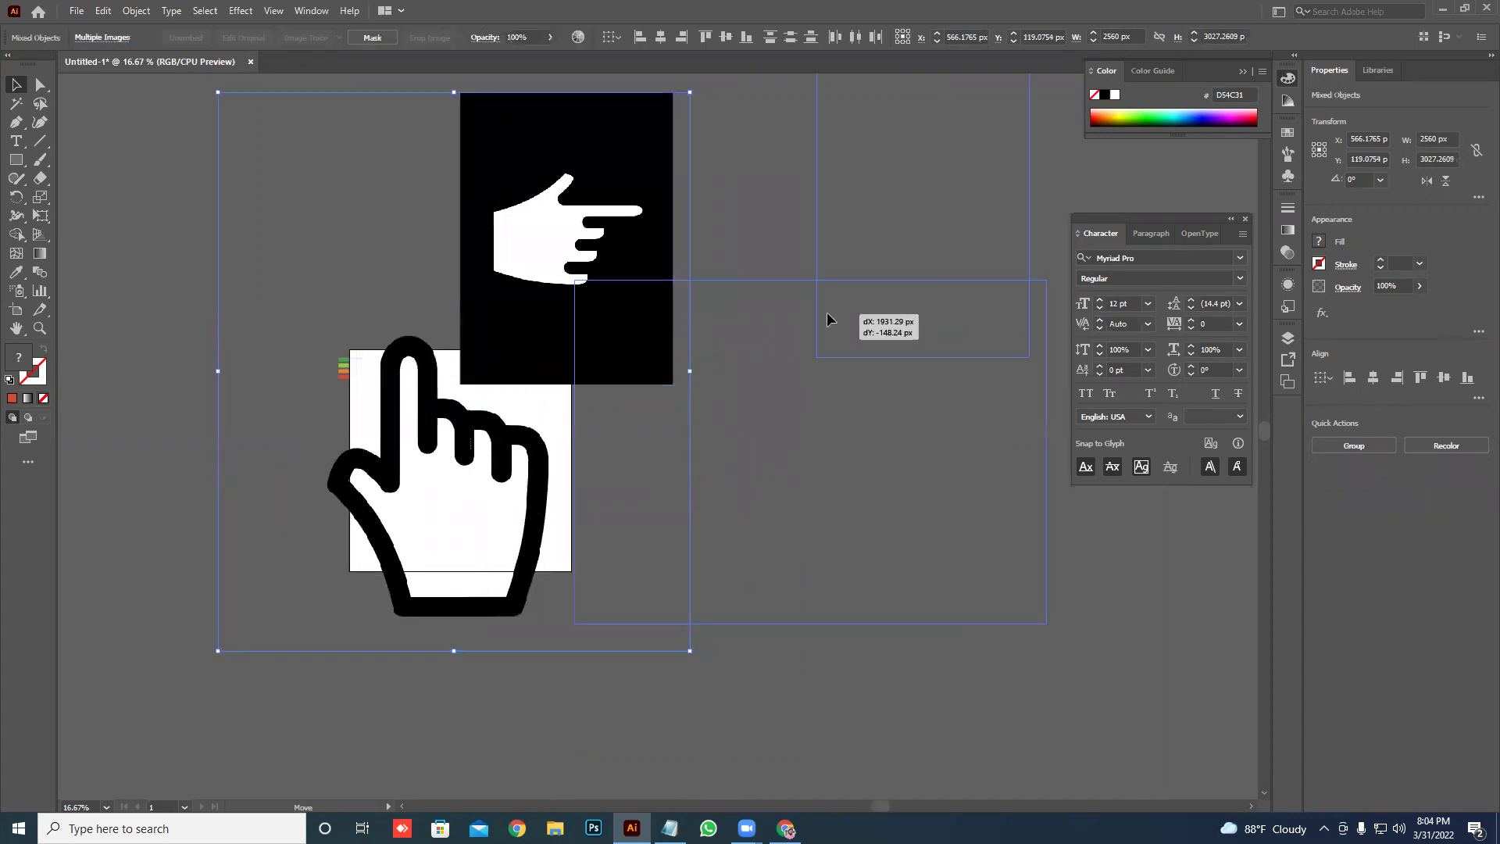
{"action": "left_click_drag", "start_coordinate": [472, 349], "coordinate": [828, 322]}
{"action": "left_click", "coordinate": [555, 283]}
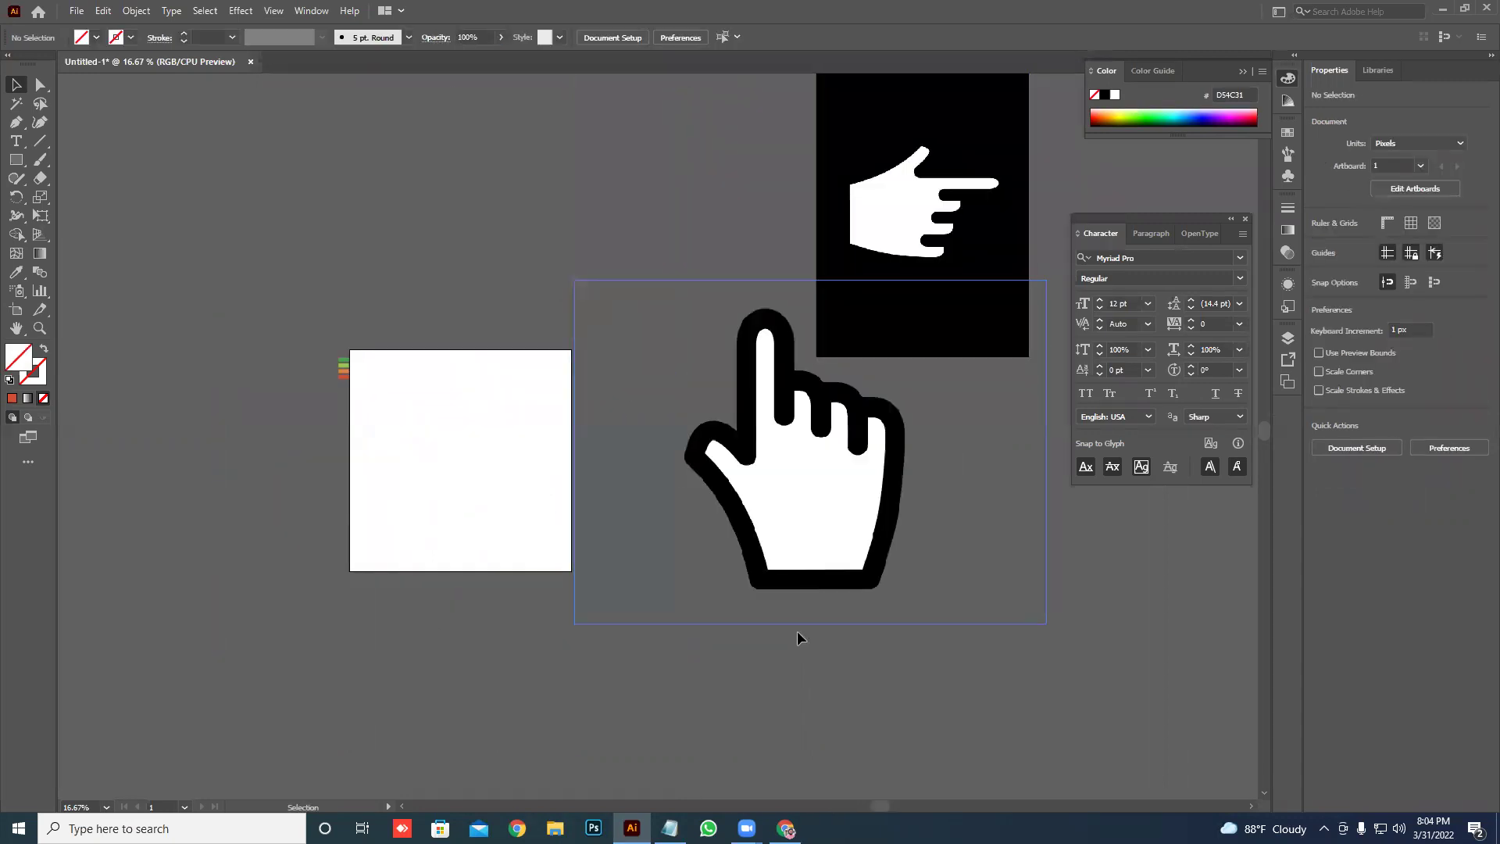
{"action": "left_click_drag", "start_coordinate": [742, 380], "coordinate": [463, 352]}
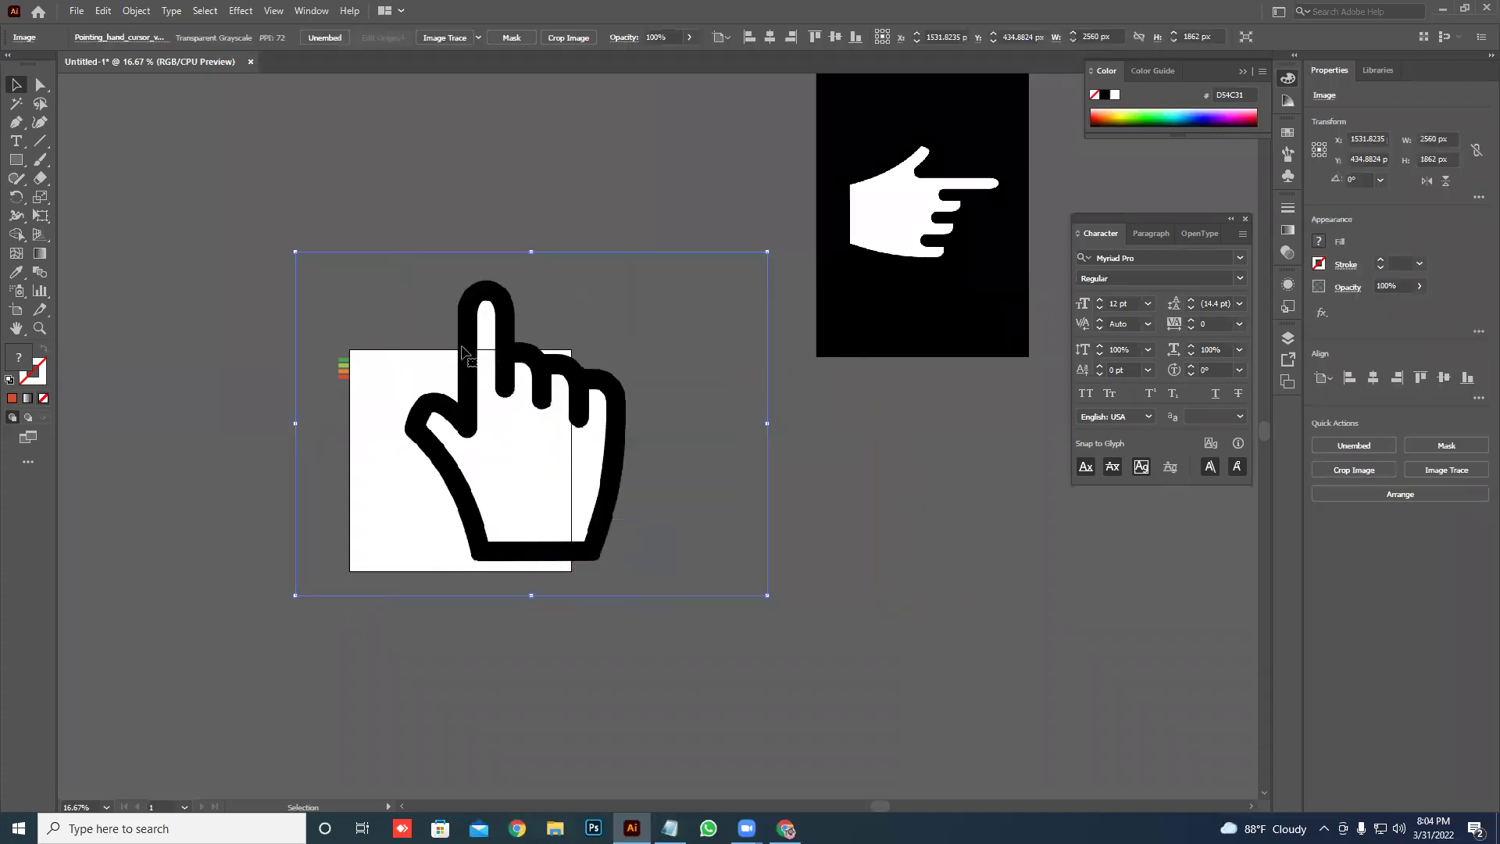
- Image Trace and Expand the hand, then delete its white background shape
{"action": "left_click", "coordinate": [441, 37]}
{"action": "left_click", "coordinate": [843, 428]}
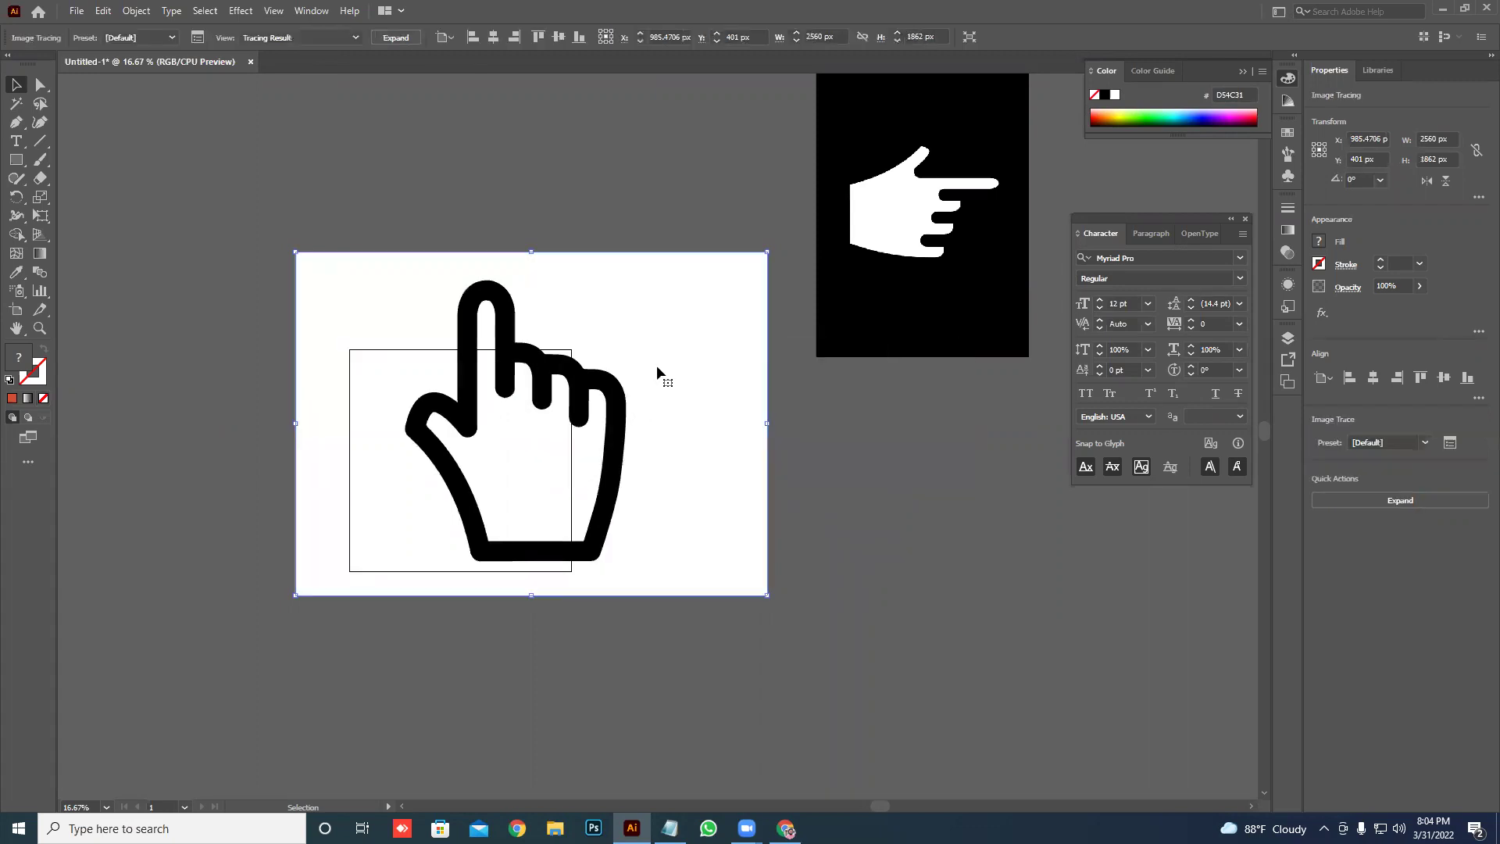
{"action": "left_click", "coordinate": [389, 41]}
{"action": "key", "text": "a"}
{"action": "left_click", "coordinate": [610, 275]}
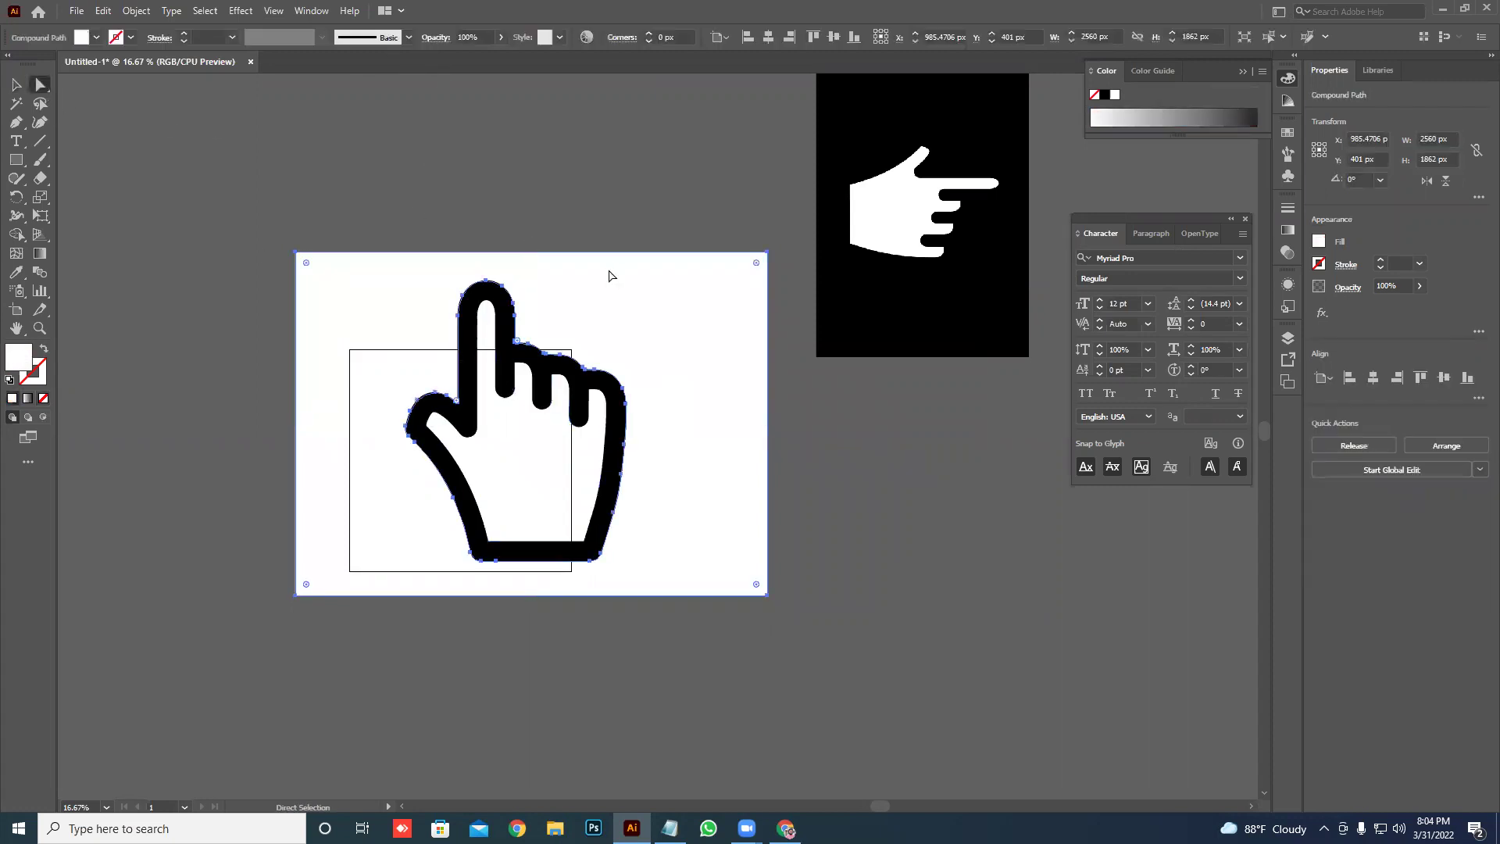
{"action": "key", "text": "Delete"}
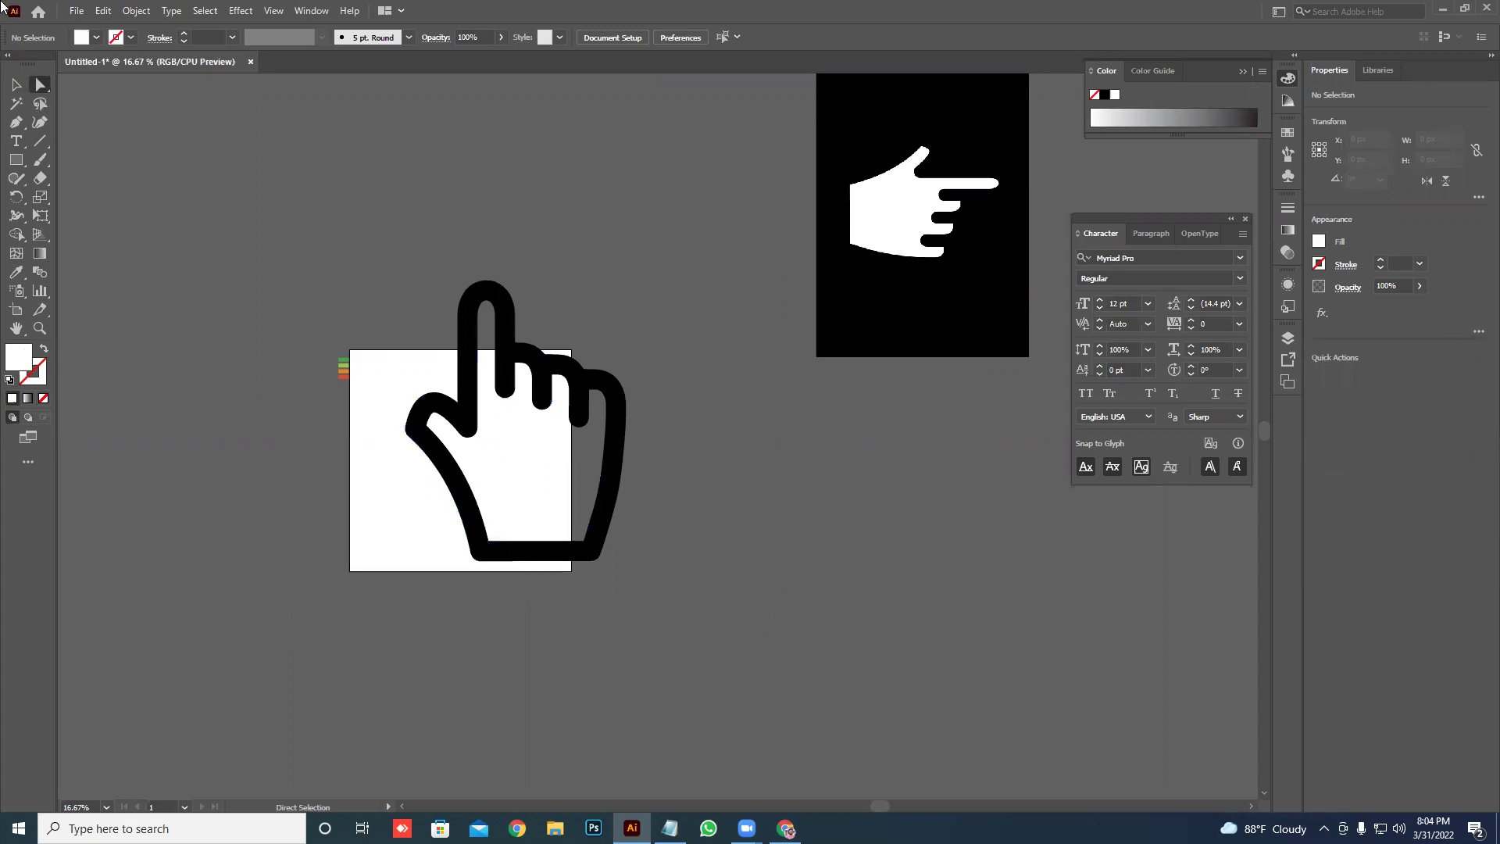
- Rotate the traced hand group 90° to point right and move it above the artboard
{"action": "left_click", "coordinate": [19, 85]}
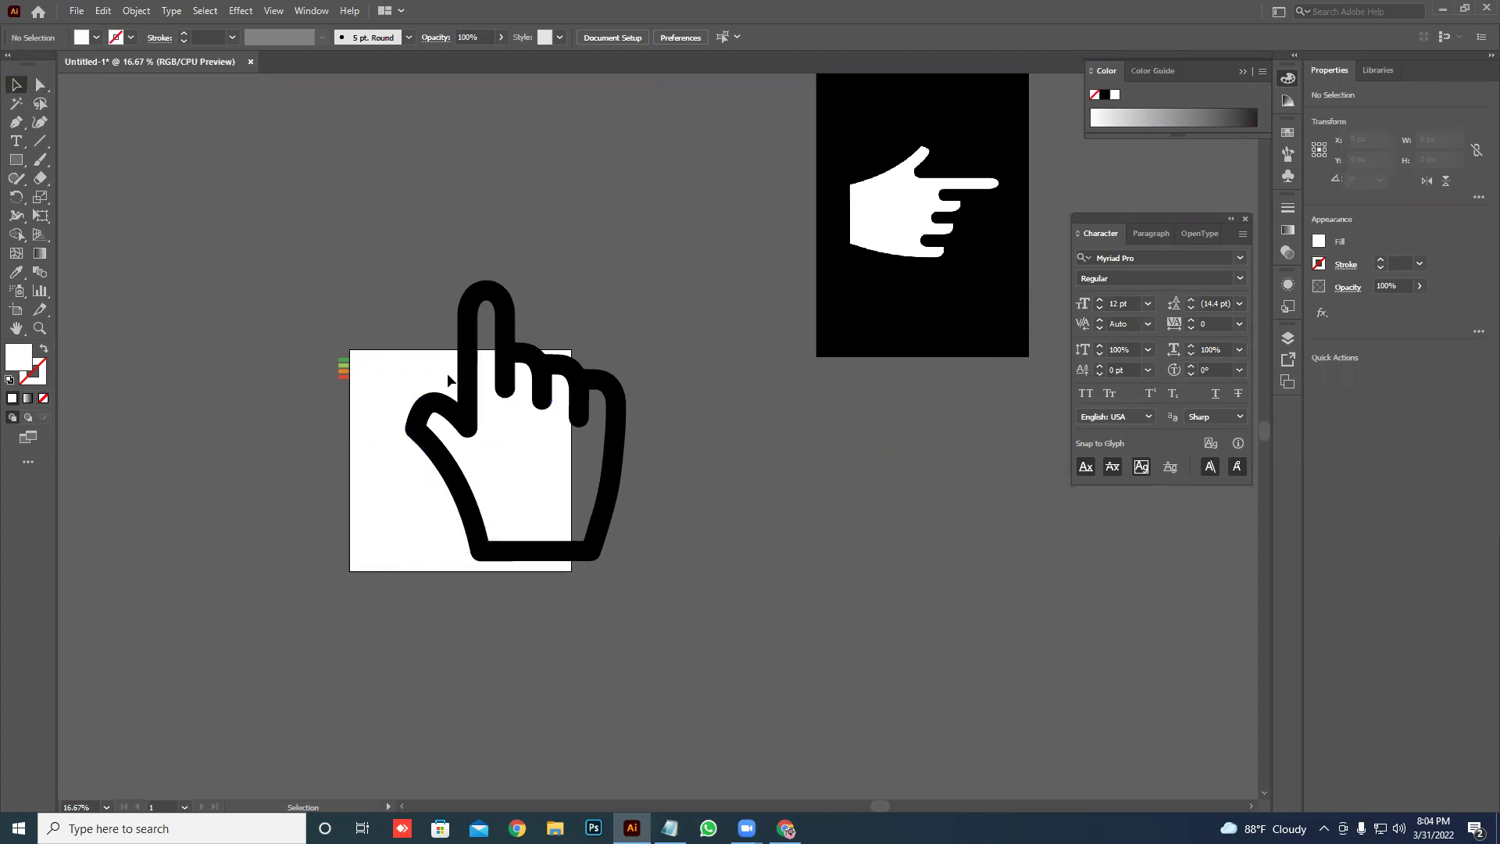
{"action": "left_click", "coordinate": [506, 320]}
{"action": "left_click_drag", "start_coordinate": [630, 275], "coordinate": [777, 517]}
{"action": "left_click", "coordinate": [691, 406]}
{"action": "left_click_drag", "start_coordinate": [598, 420], "coordinate": [578, 282]}
{"action": "left_click", "coordinate": [704, 293]}
{"action": "left_click_drag", "start_coordinate": [704, 294], "coordinate": [745, 399]}
{"action": "left_click_drag", "start_coordinate": [563, 312], "coordinate": [537, 239]}
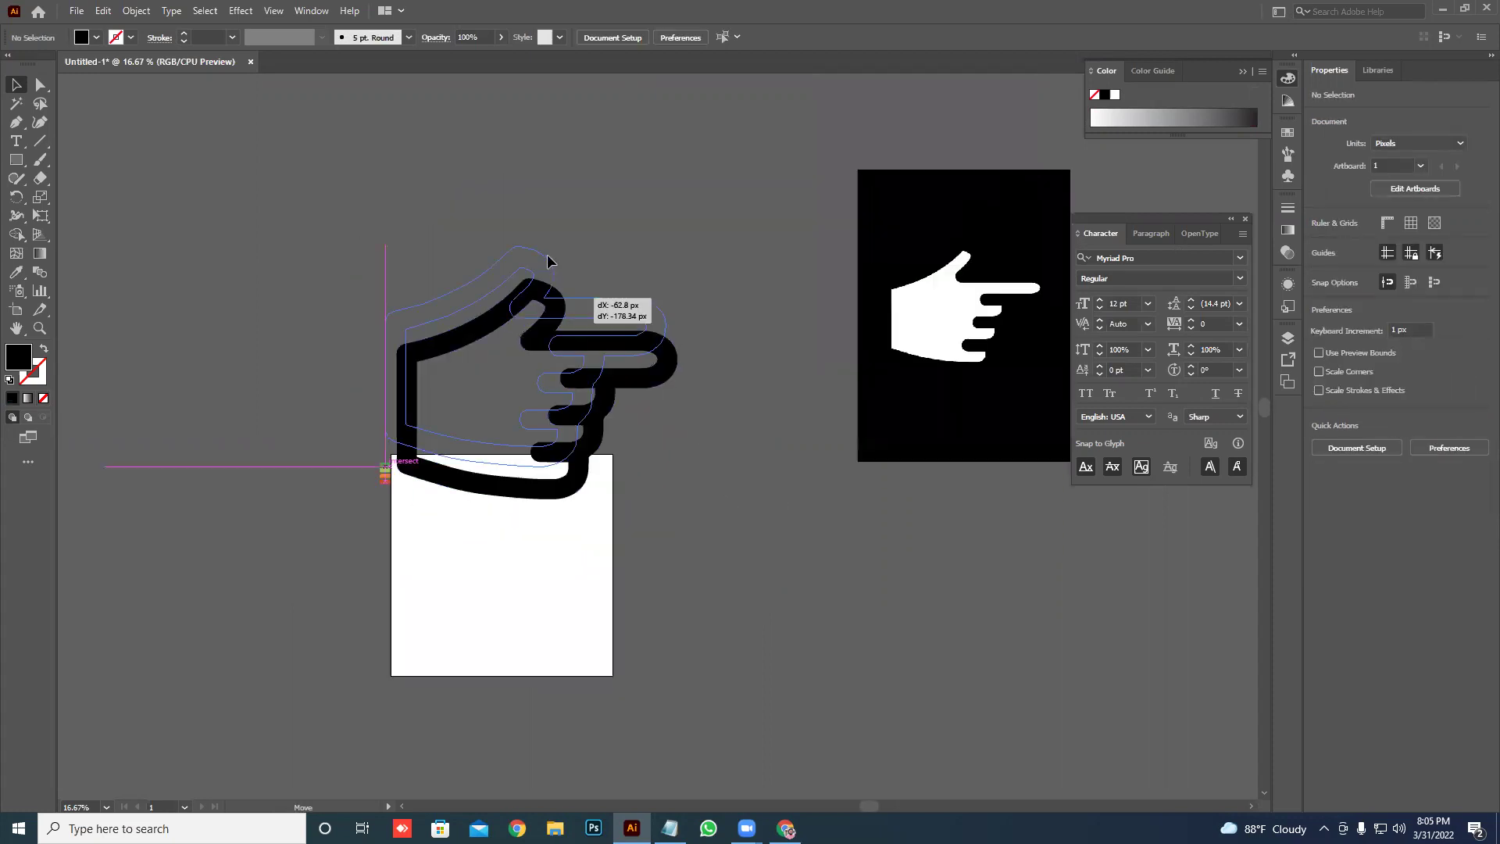
{"action": "left_click", "coordinate": [703, 294]}
{"action": "left_click_drag", "start_coordinate": [686, 332], "coordinate": [674, 293]}
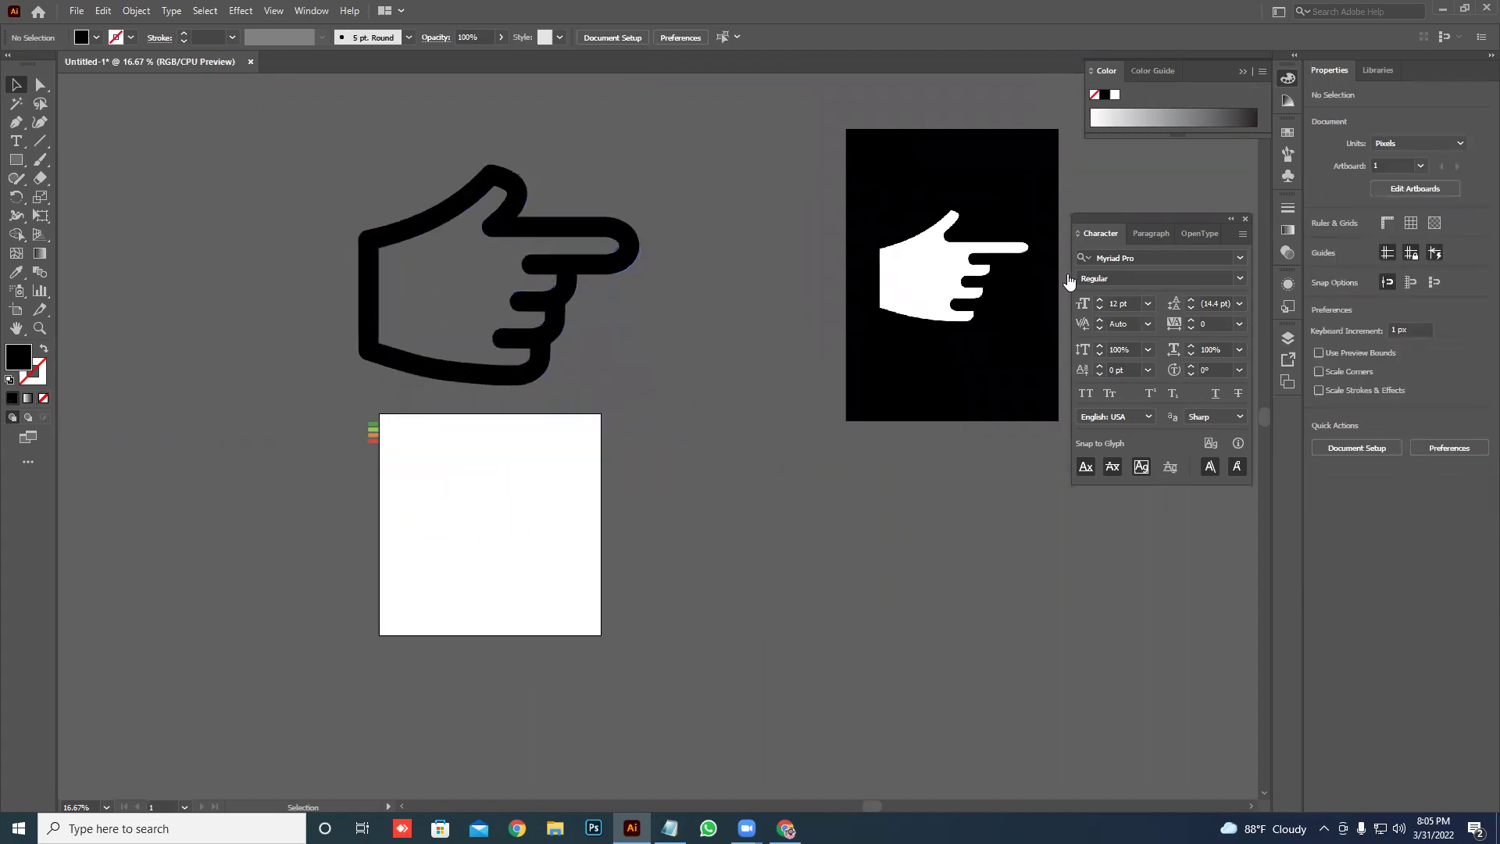
{"action": "key", "text": "alt+Tab"}
- Browse Google Images results for 'people helping people logo'
{"action": "left_click", "coordinate": [458, 11]}
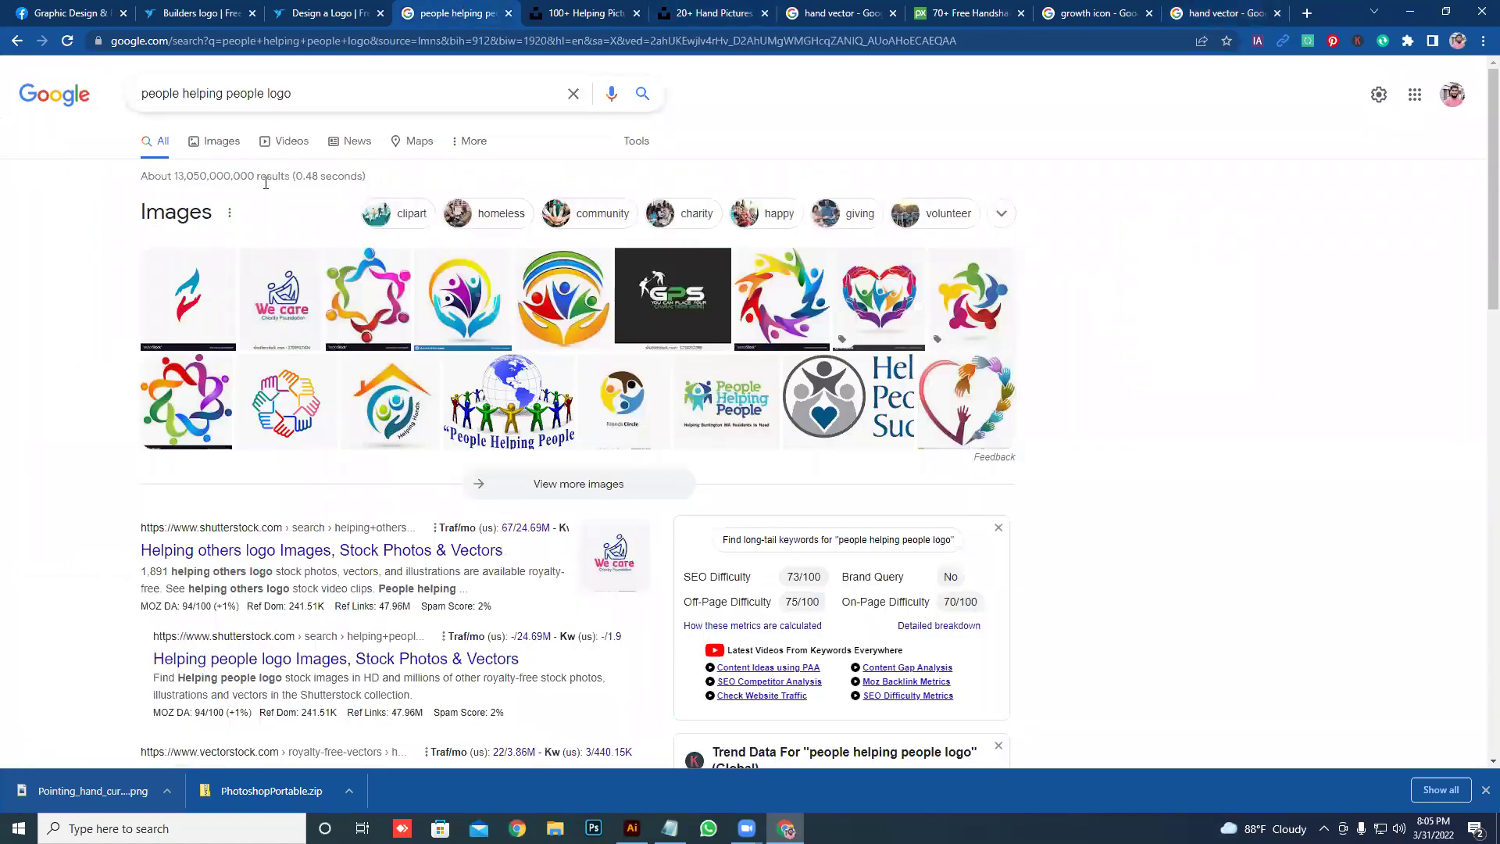
{"action": "left_click", "coordinate": [237, 145]}
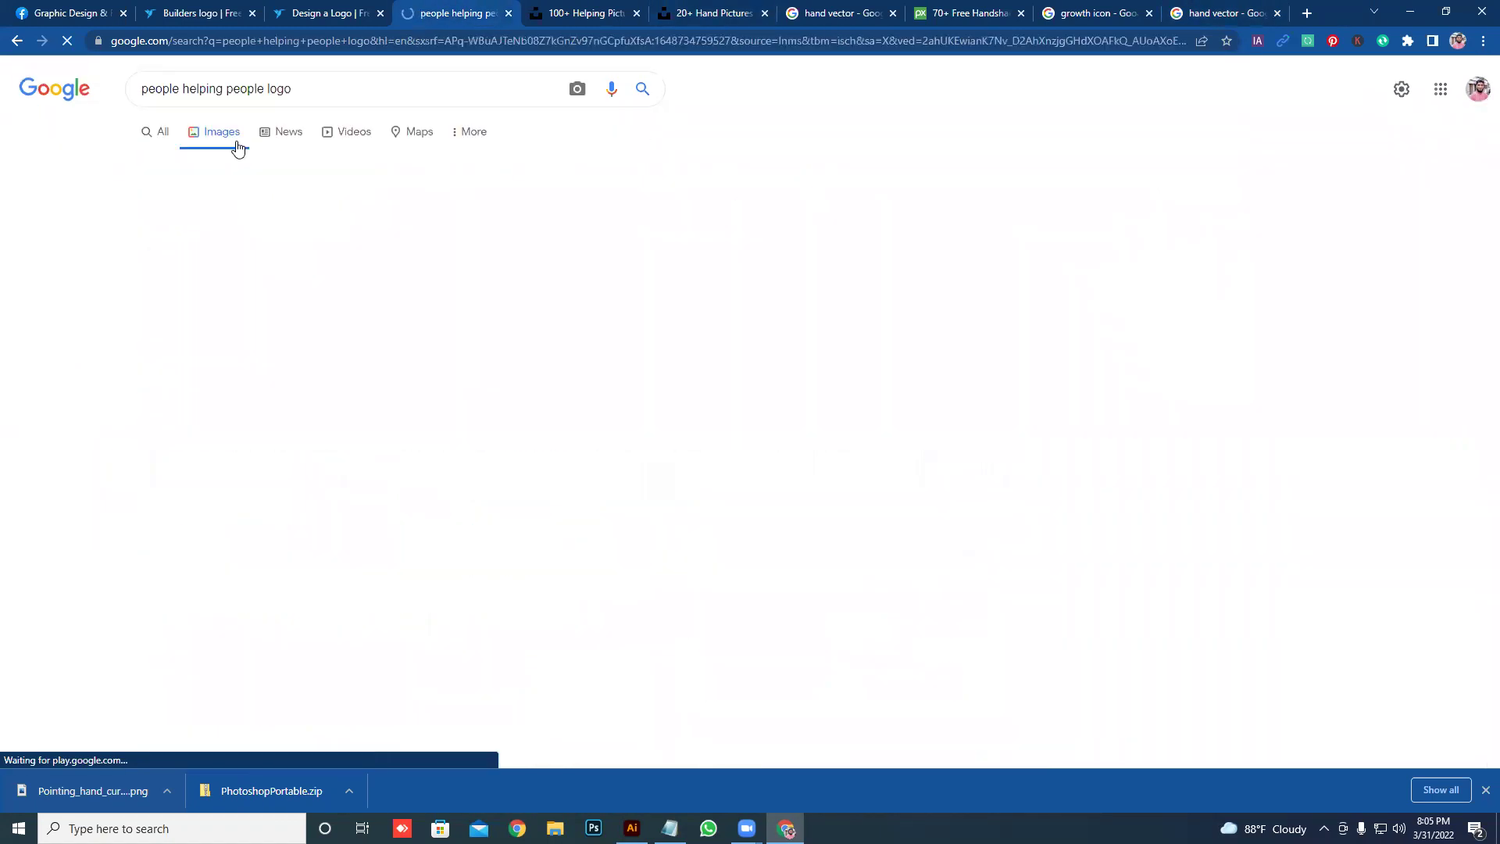
{"action": "scroll", "coordinate": [313, 227], "scroll_direction": "down", "scroll_amount": 3}
{"action": "scroll", "coordinate": [336, 243], "scroll_direction": "down", "scroll_amount": 4}
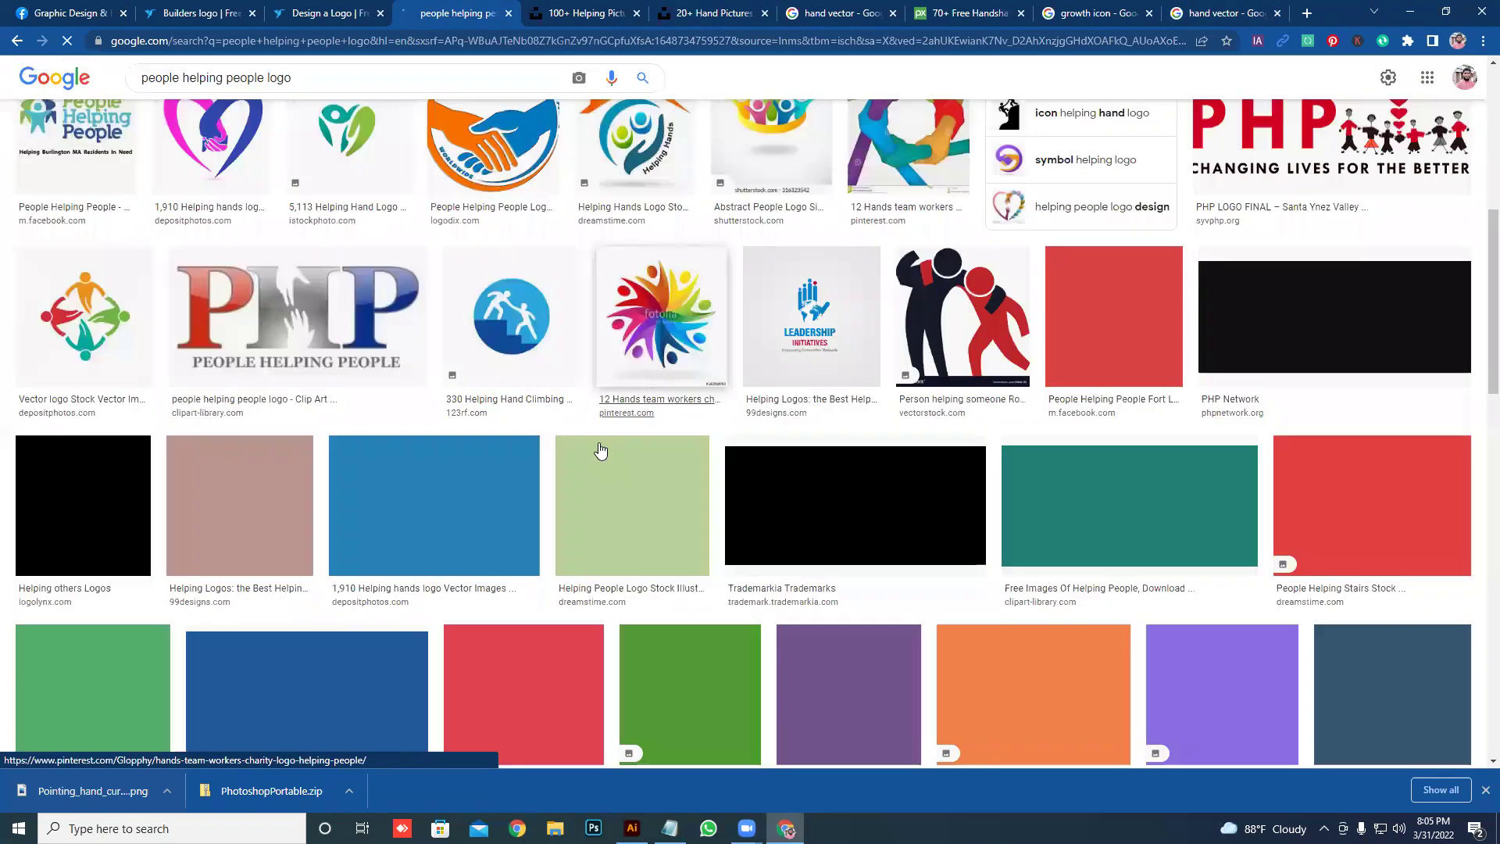
{"action": "scroll", "coordinate": [355, 256], "scroll_direction": "down", "scroll_amount": 1}
{"action": "scroll", "coordinate": [356, 256], "scroll_direction": "up", "scroll_amount": 3}
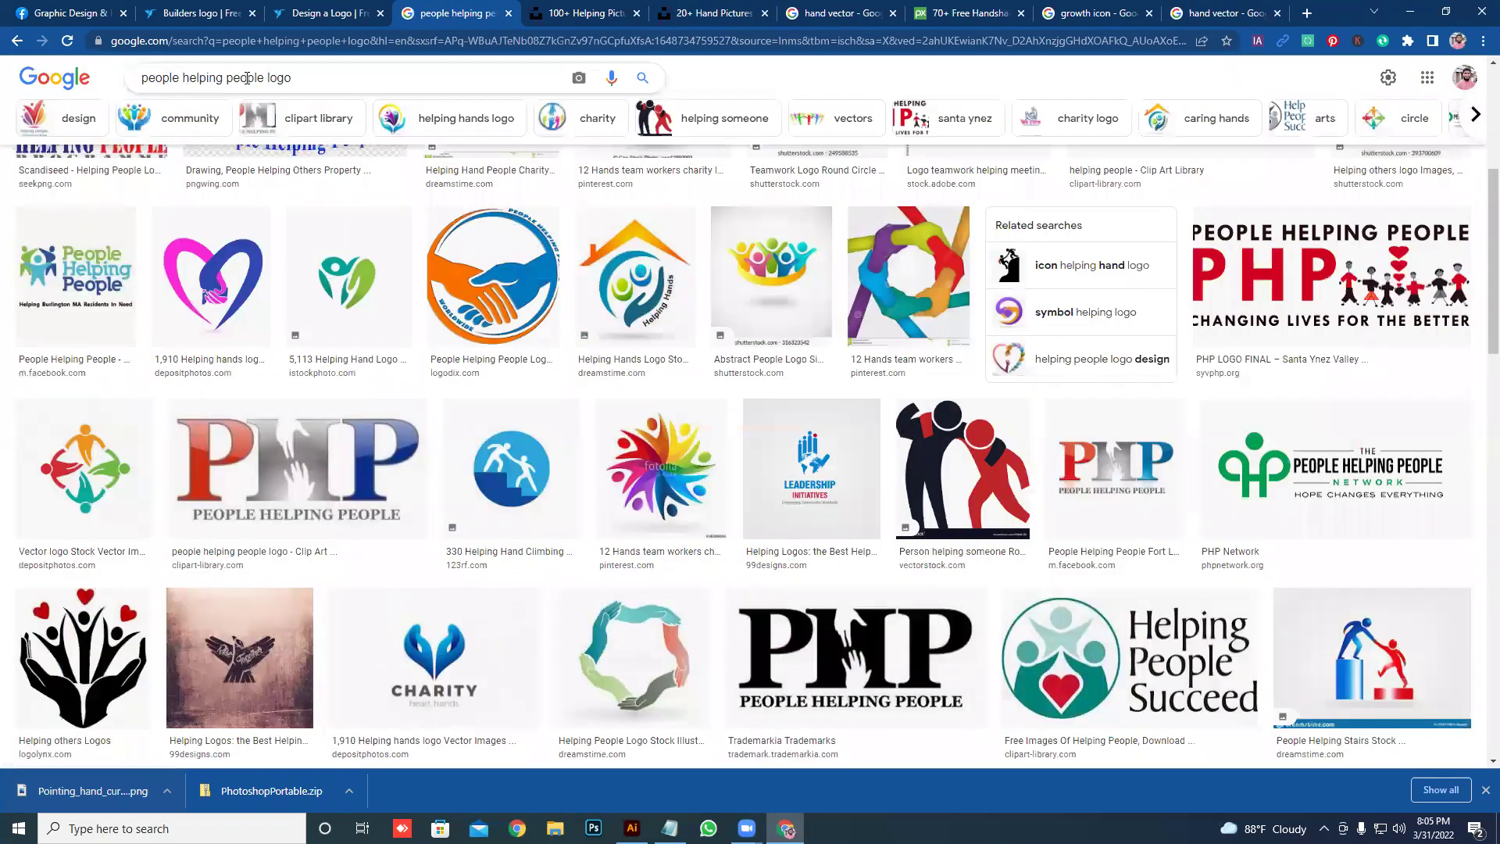
- Change the image search to 'people helping logo' and browse the results
{"action": "left_click", "coordinate": [289, 84]}
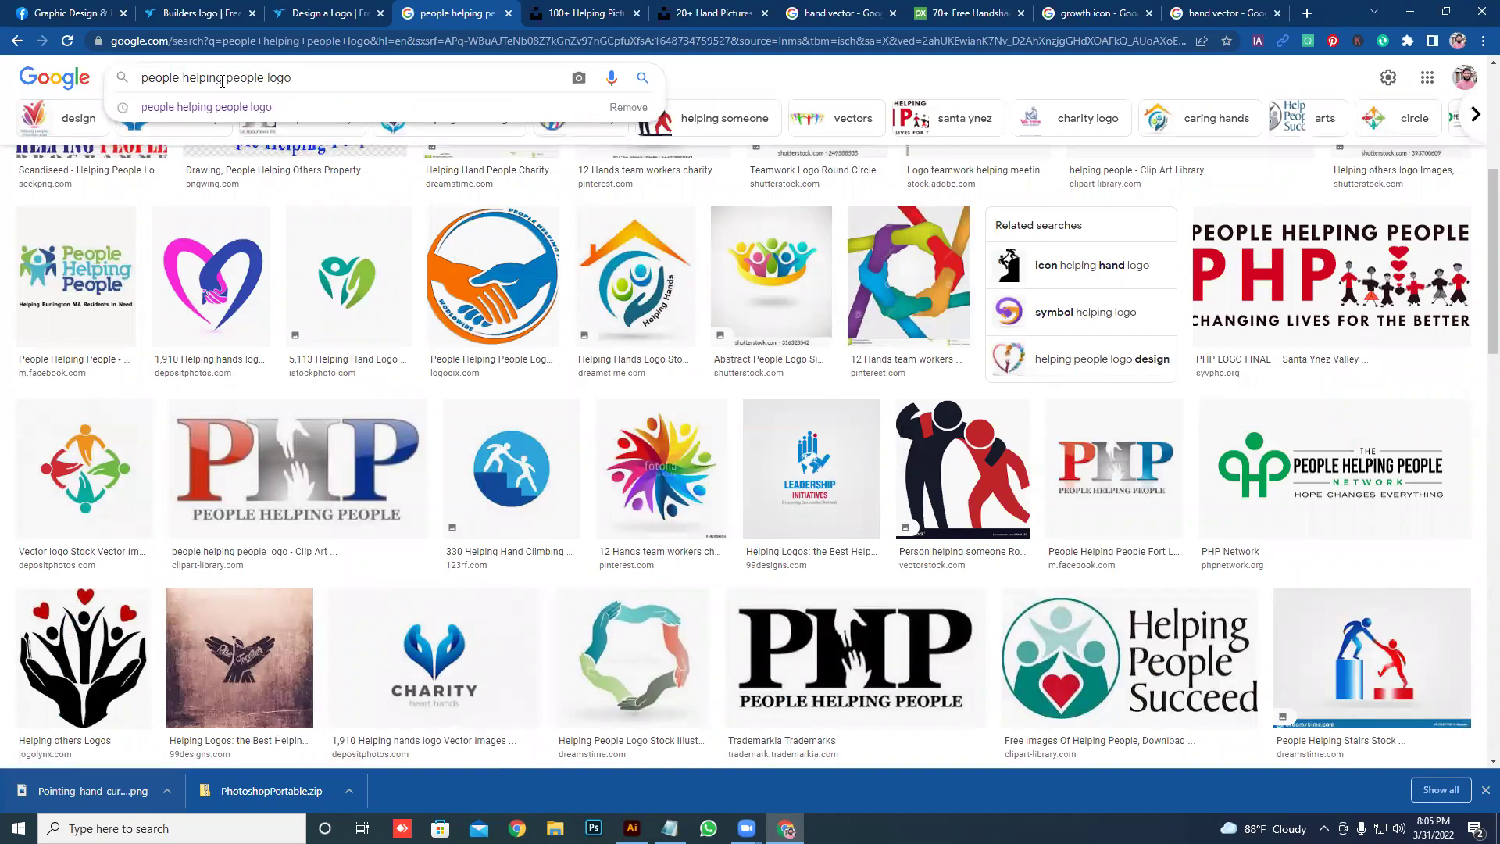
{"action": "key", "text": "BackSpace"}
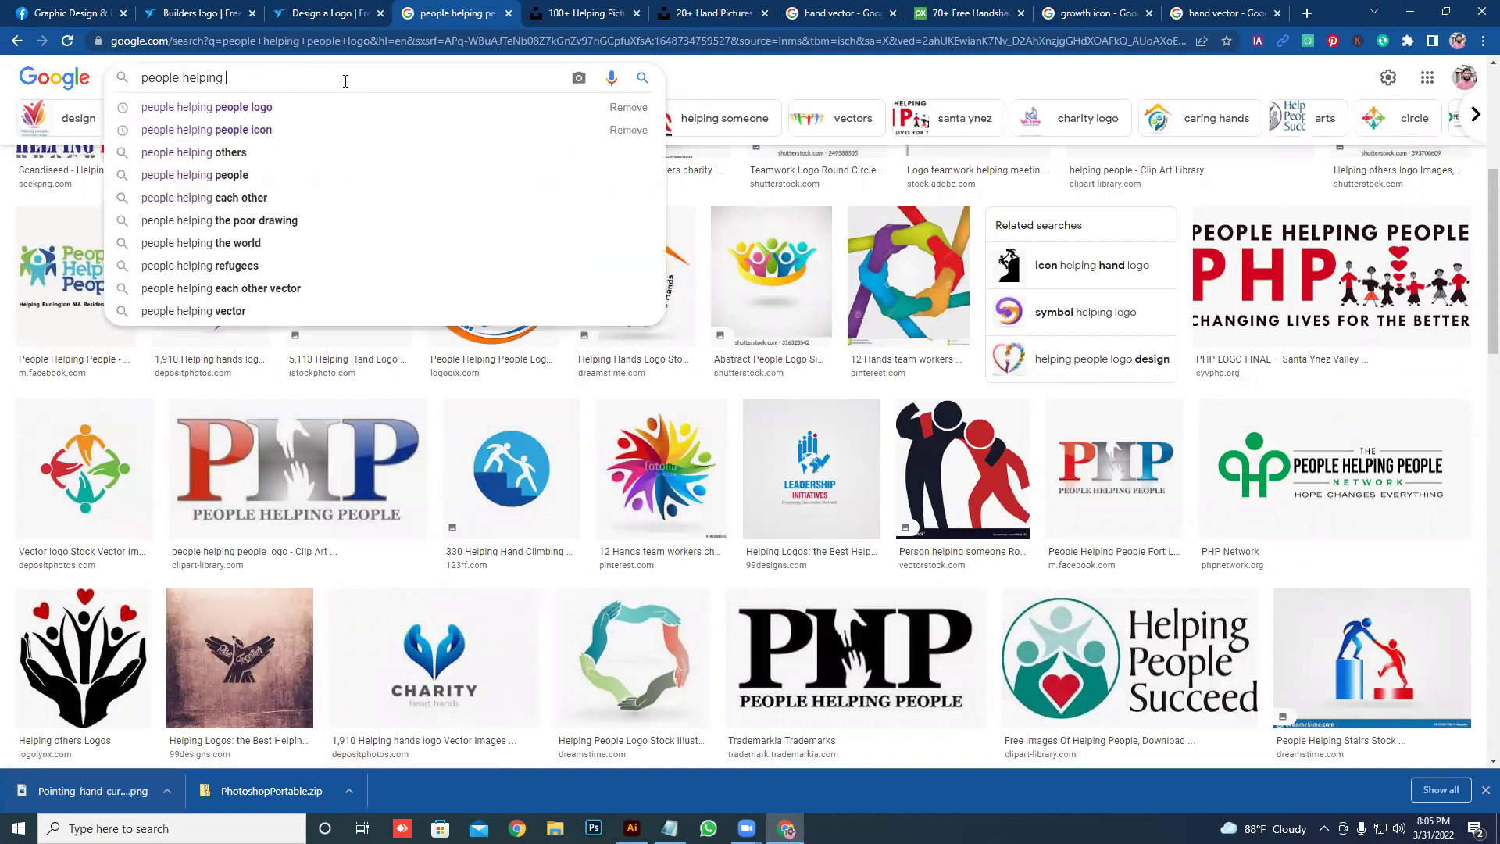
{"action": "type", "text": "lofo"}
{"action": "key", "text": "Return"}
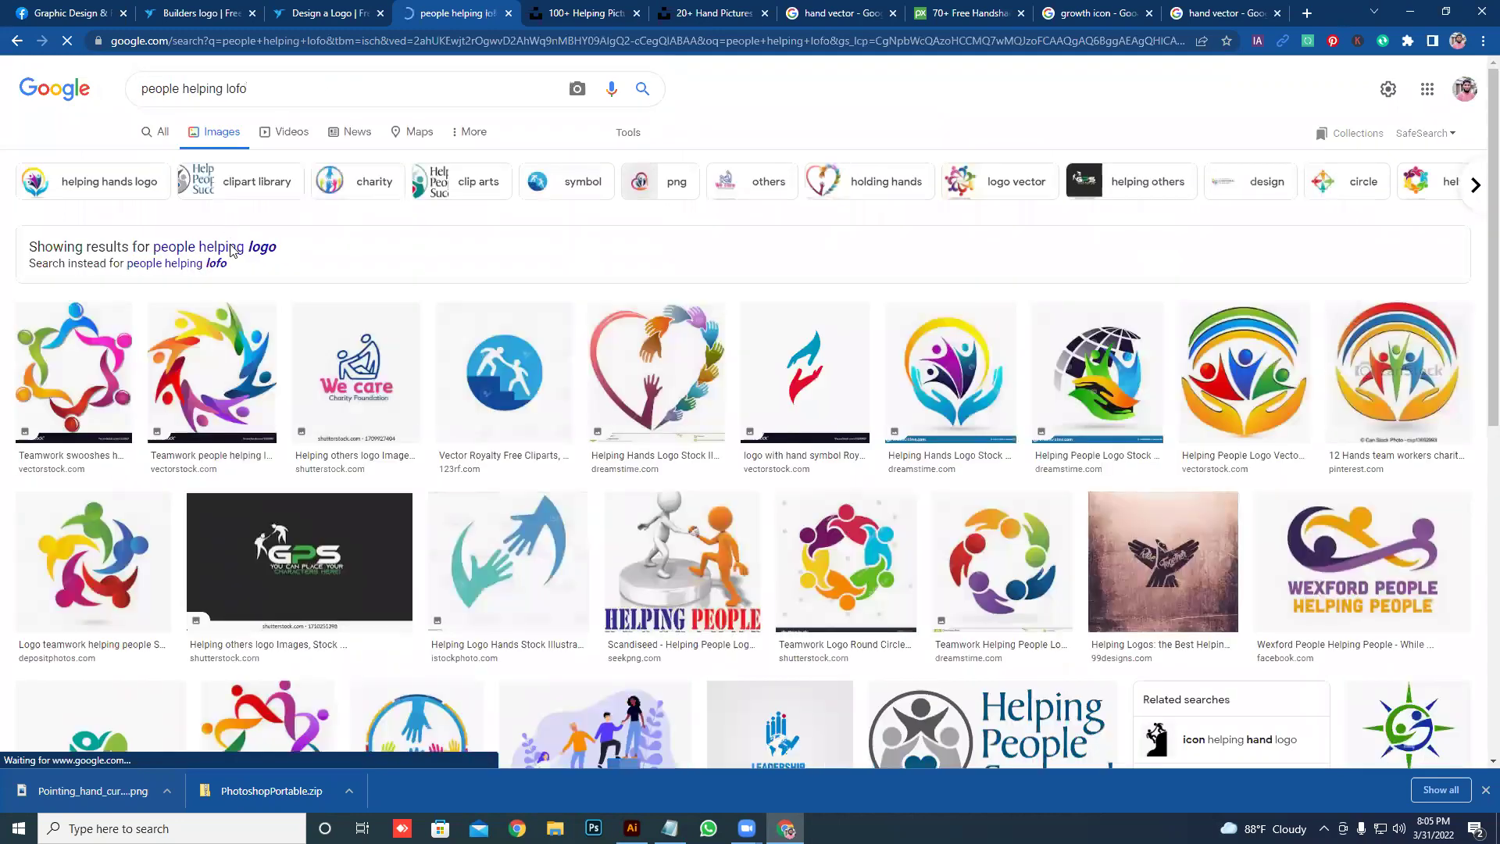
{"action": "scroll", "coordinate": [229, 248], "scroll_direction": "down", "scroll_amount": 1}
{"action": "scroll", "coordinate": [231, 247], "scroll_direction": "down", "scroll_amount": 4}
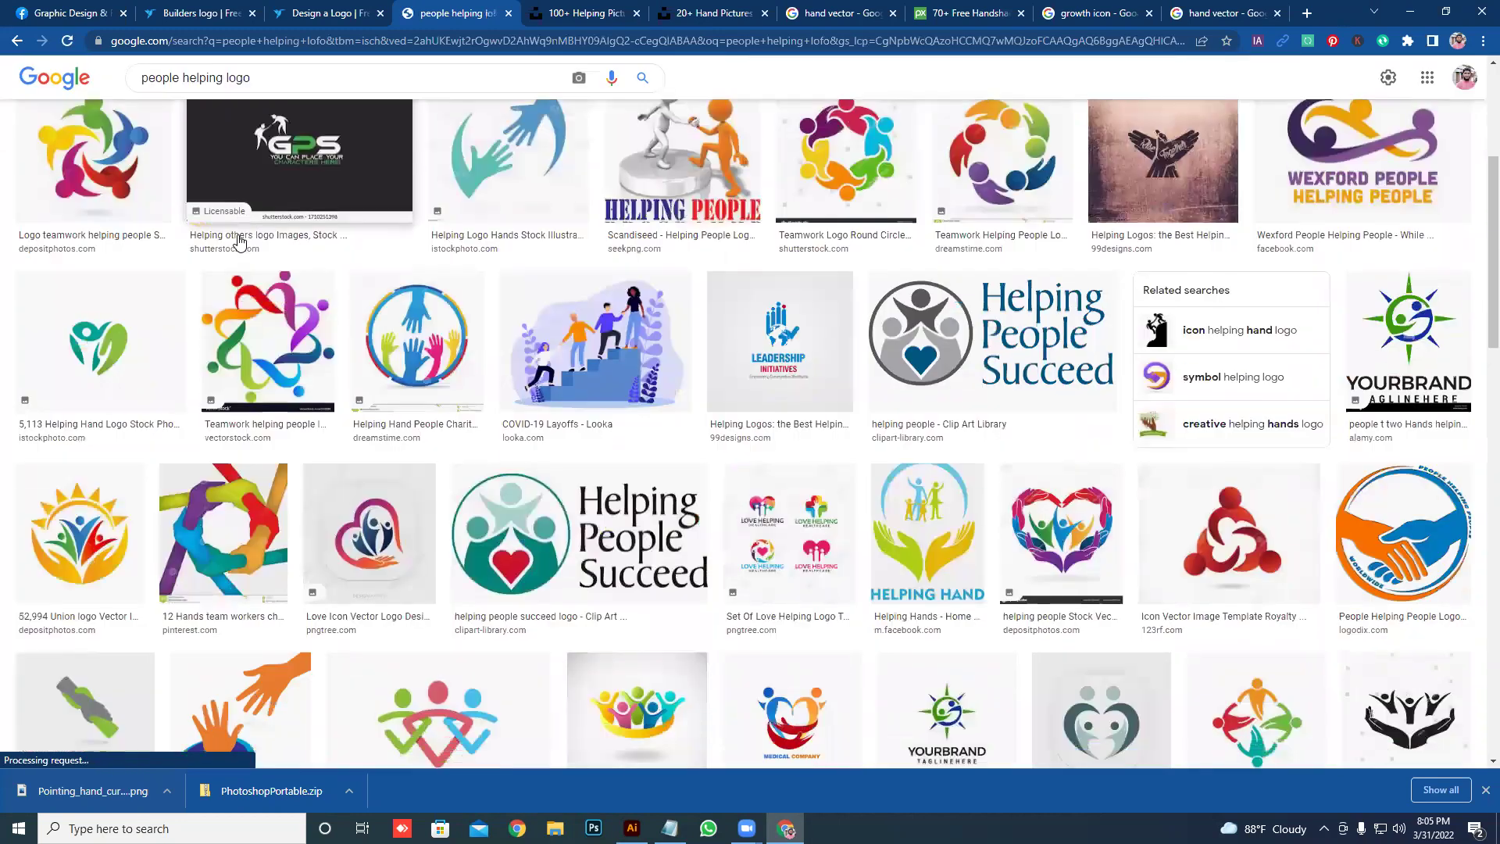
{"action": "scroll", "coordinate": [240, 240], "scroll_direction": "down", "scroll_amount": 4}
{"action": "scroll", "coordinate": [239, 242], "scroll_direction": "up", "scroll_amount": 4}
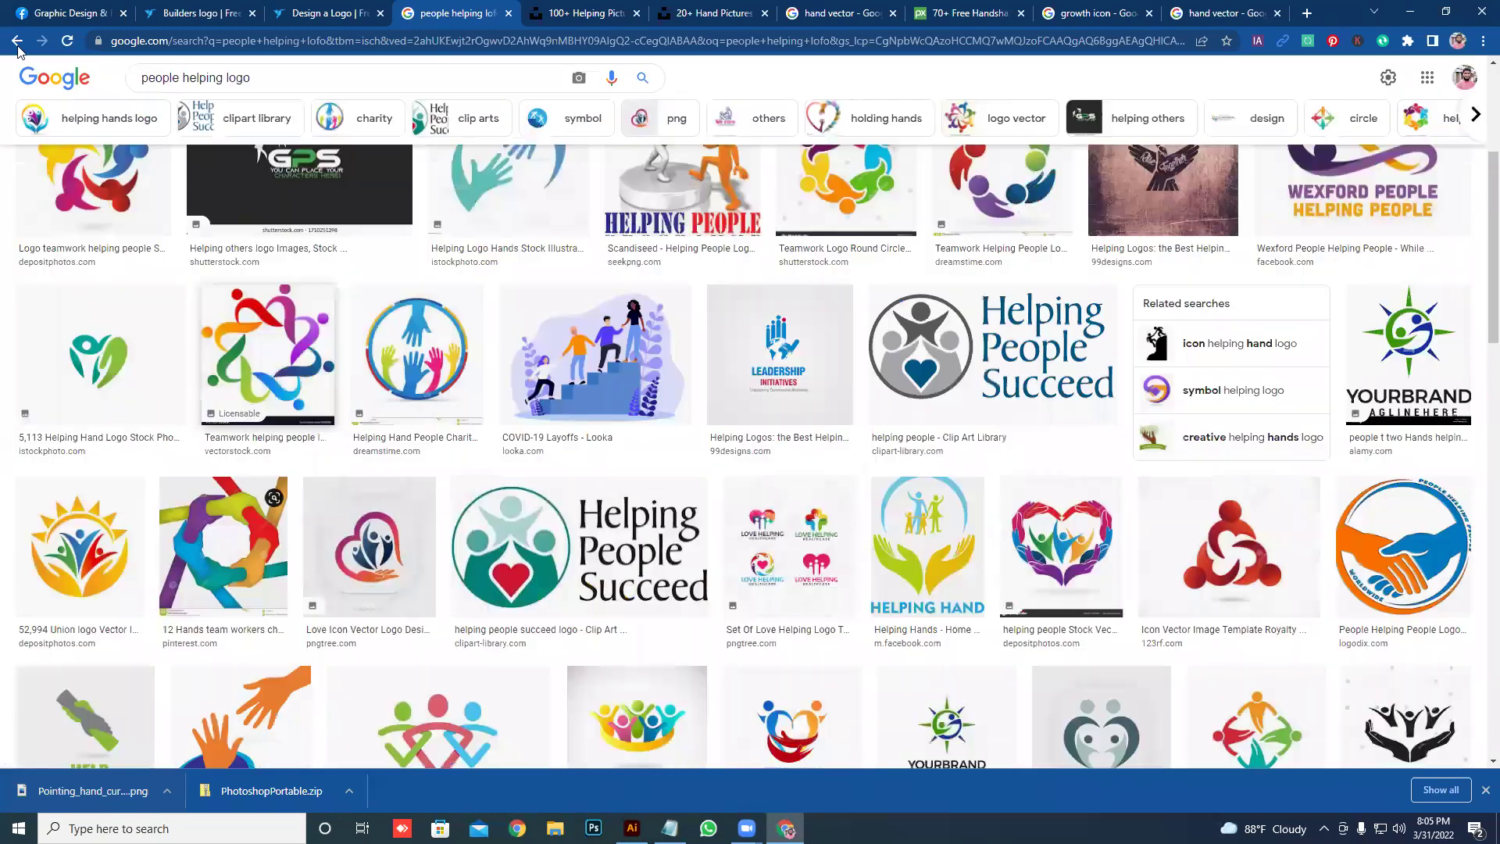
{"action": "scroll", "coordinate": [205, 85], "scroll_direction": "up", "scroll_amount": 4}
- Search images for 'people hand logo' and browse the results
{"action": "double_click", "coordinate": [190, 92]}
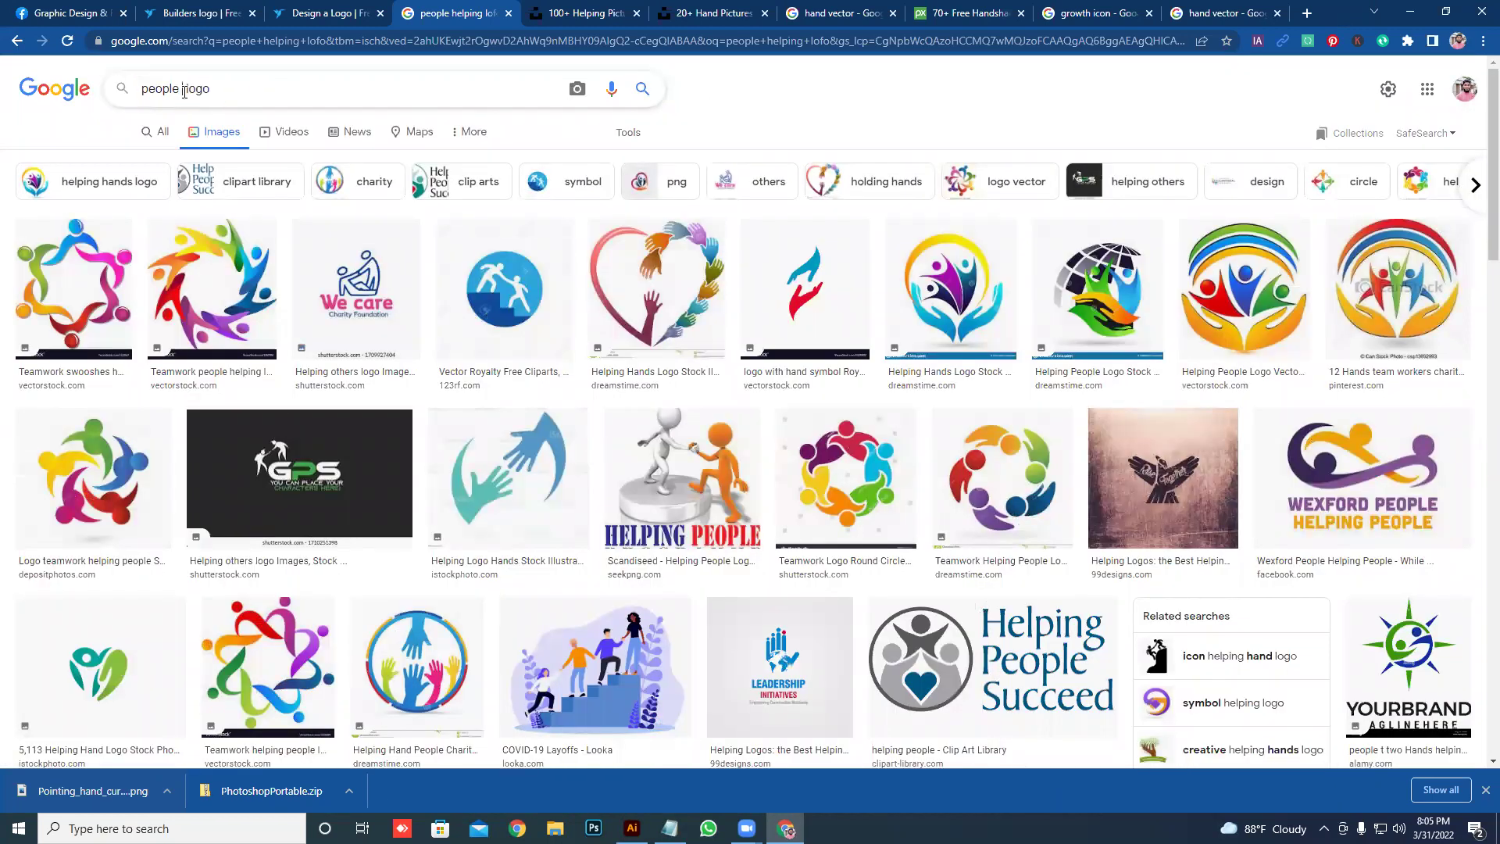
{"action": "type", "text": "hand"}
{"action": "key", "text": "Return"}
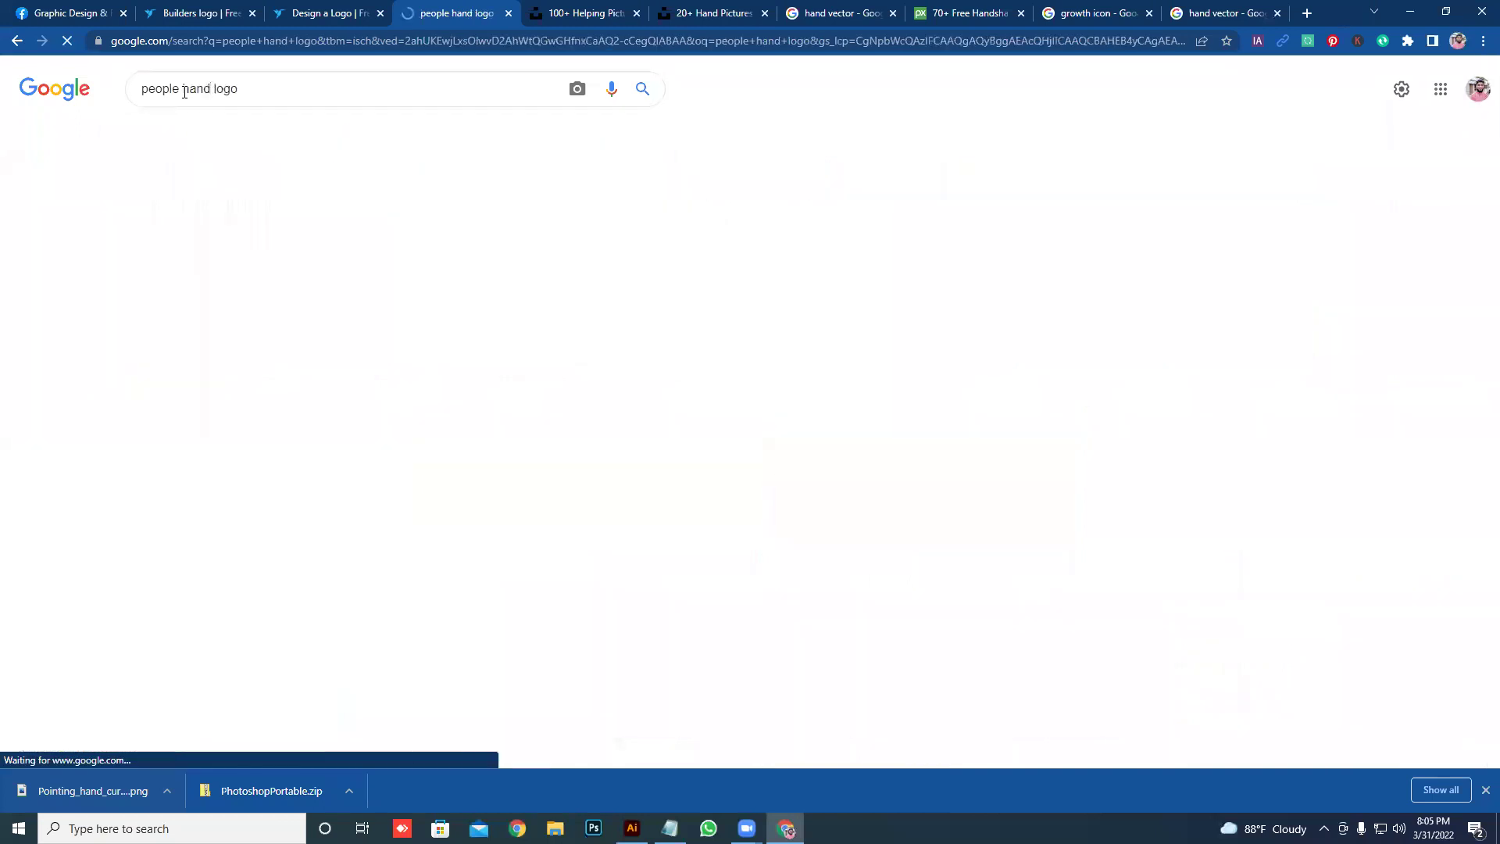
{"action": "scroll", "coordinate": [516, 367], "scroll_direction": "down", "scroll_amount": 1}
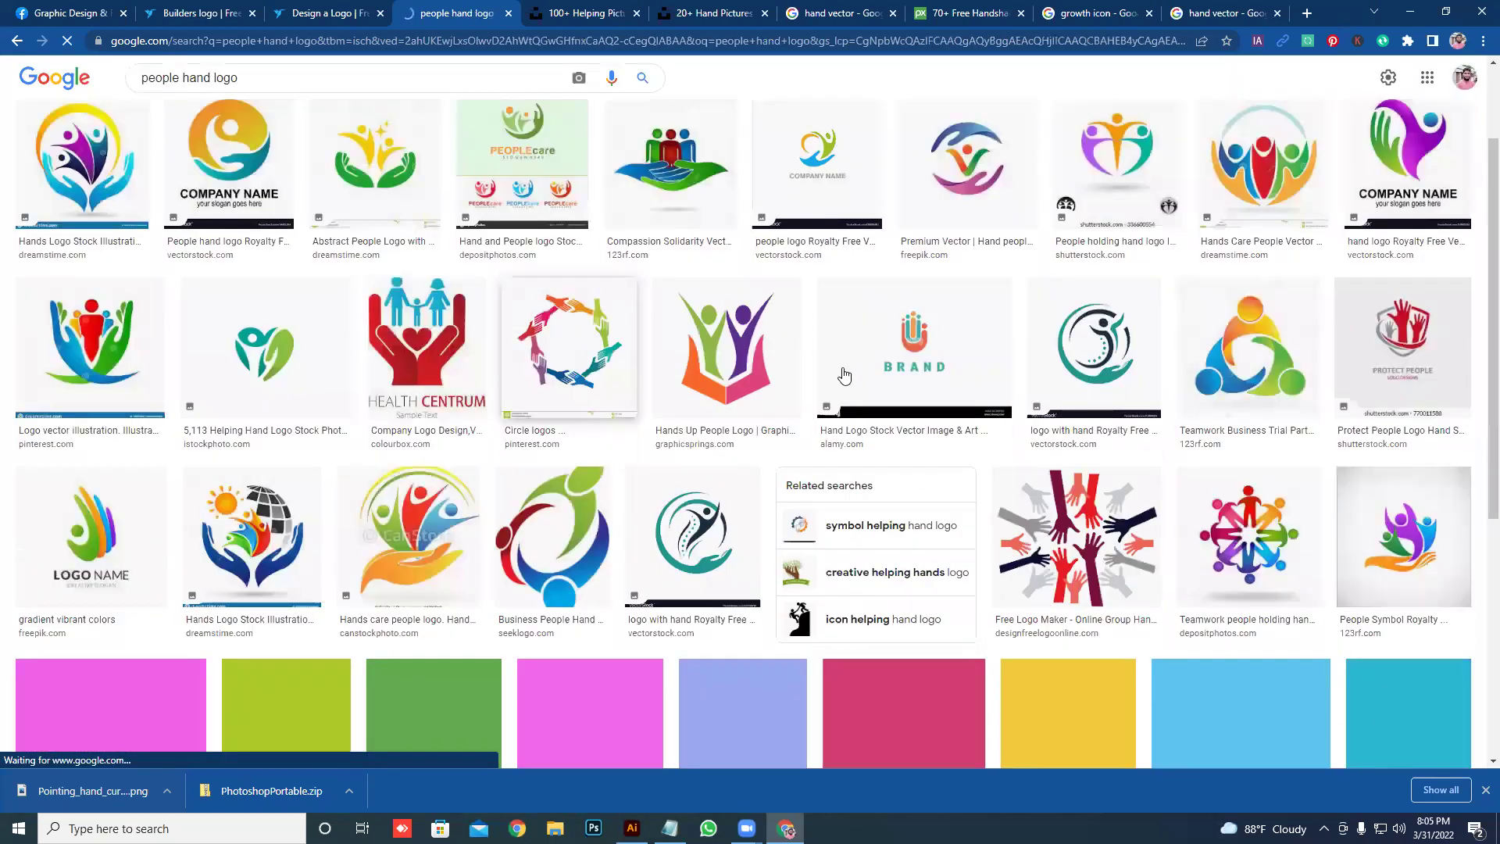
{"action": "scroll", "coordinate": [516, 367], "scroll_direction": "down", "scroll_amount": 1}
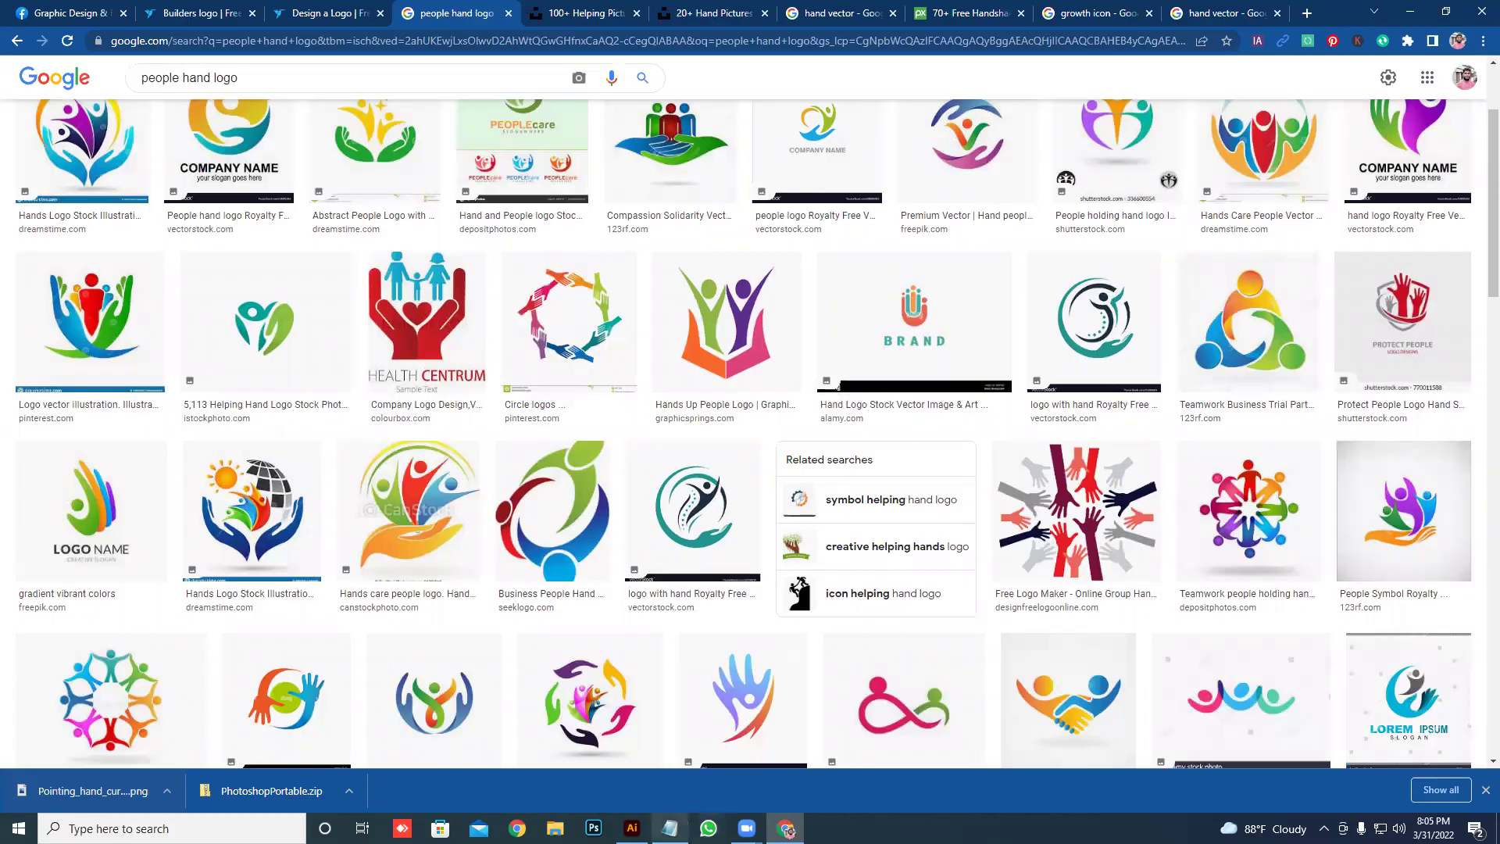
{"action": "left_click", "coordinate": [632, 828]}
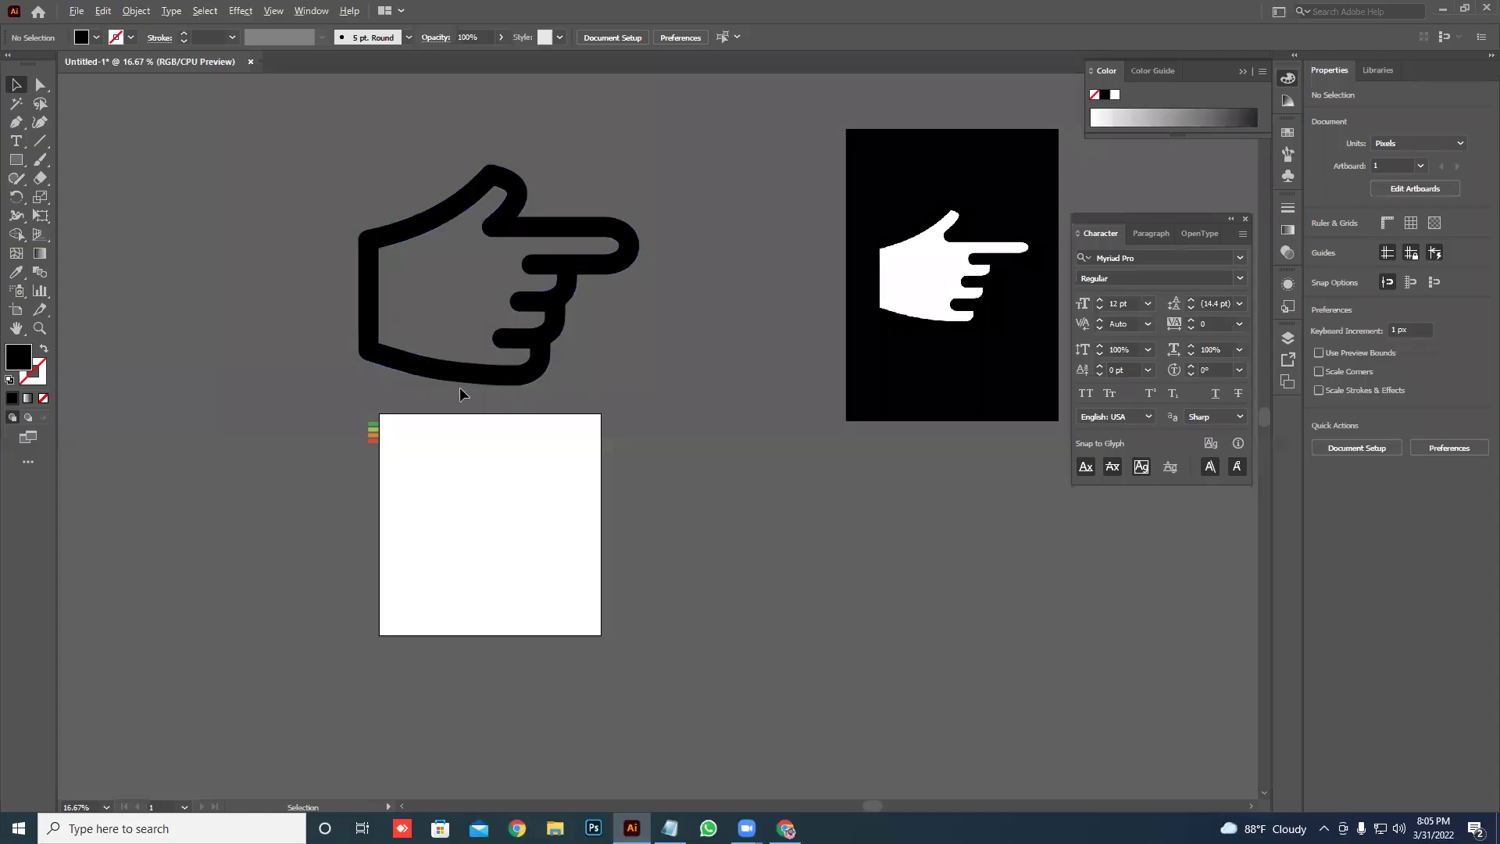
- Scale the pointing-hand group down by its bounding box and park it just above the artboard
{"action": "scroll", "coordinate": [459, 387], "scroll_direction": "up", "scroll_amount": 1}
{"action": "mouse_move", "coordinate": [537, 356]}
{"action": "left_mouse_down"}
{"action": "mouse_move", "coordinate": [580, 611]}
{"action": "mouse_move", "coordinate": [603, 632]}
{"action": "left_mouse_up"}
{"action": "mouse_move", "coordinate": [794, 312]}
{"action": "left_mouse_down"}
{"action": "mouse_move", "coordinate": [669, 410]}
{"action": "mouse_move", "coordinate": [663, 467]}
{"action": "mouse_move", "coordinate": [547, 551]}
{"action": "mouse_move", "coordinate": [500, 321]}
{"action": "left_mouse_up"}
{"action": "left_click", "coordinate": [583, 326]}
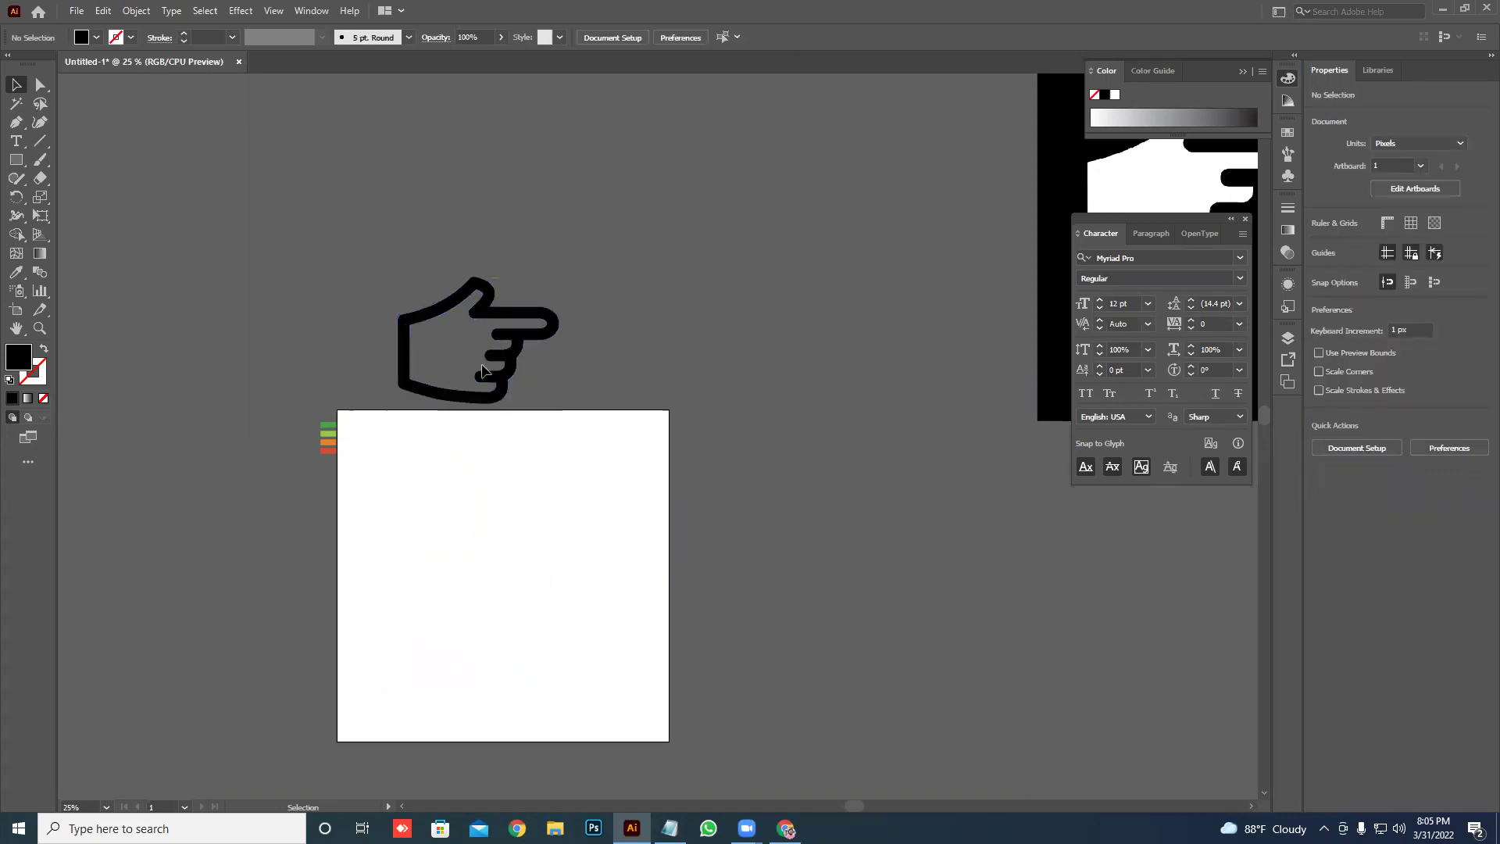
{"action": "scroll", "coordinate": [485, 367], "scroll_direction": "up", "scroll_amount": 2}
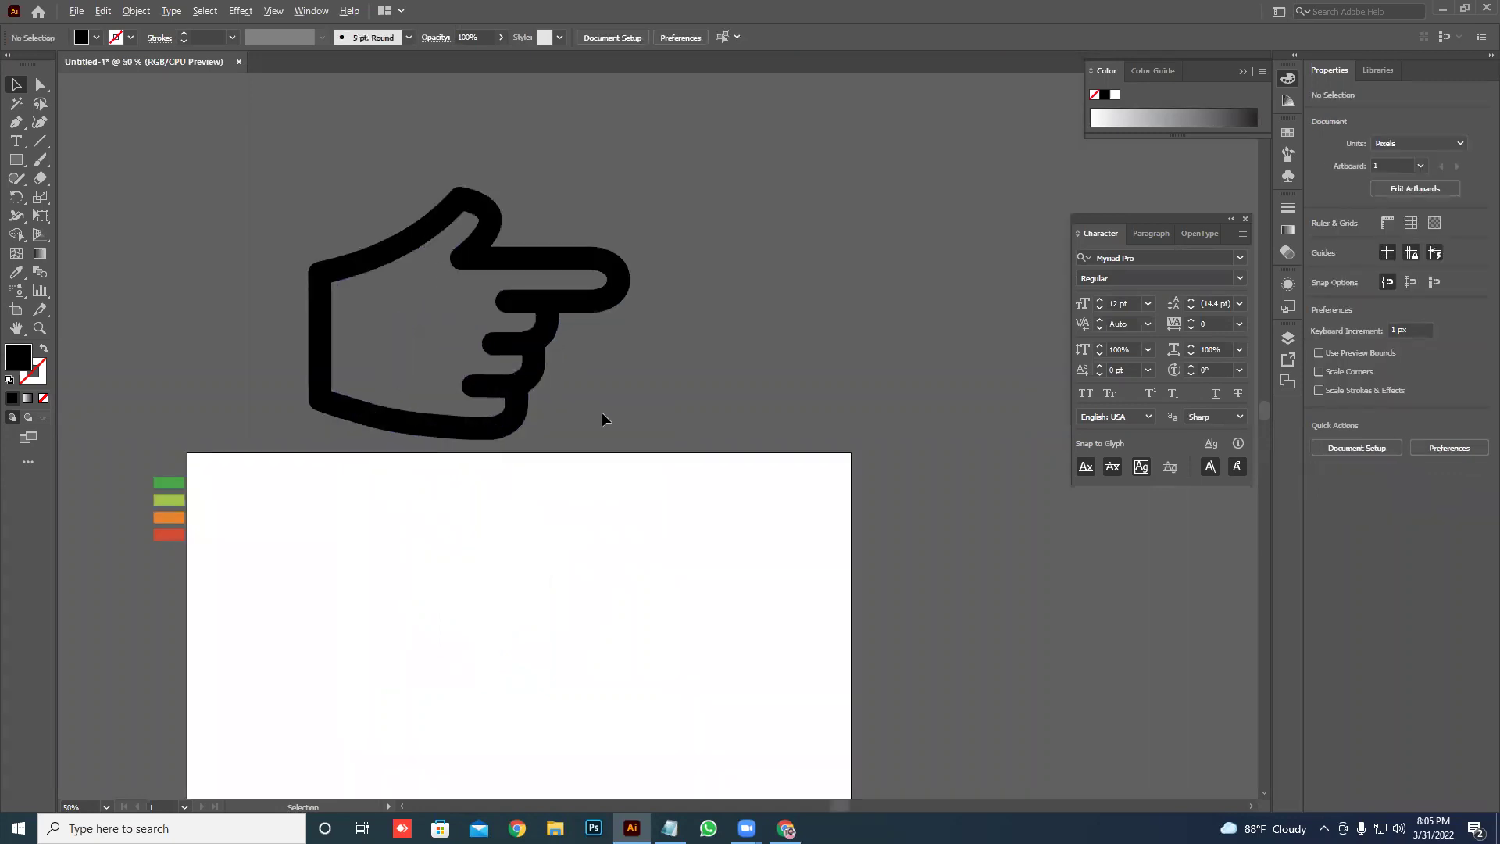
{"action": "left_click_drag", "start_coordinate": [600, 405], "coordinate": [614, 320]}
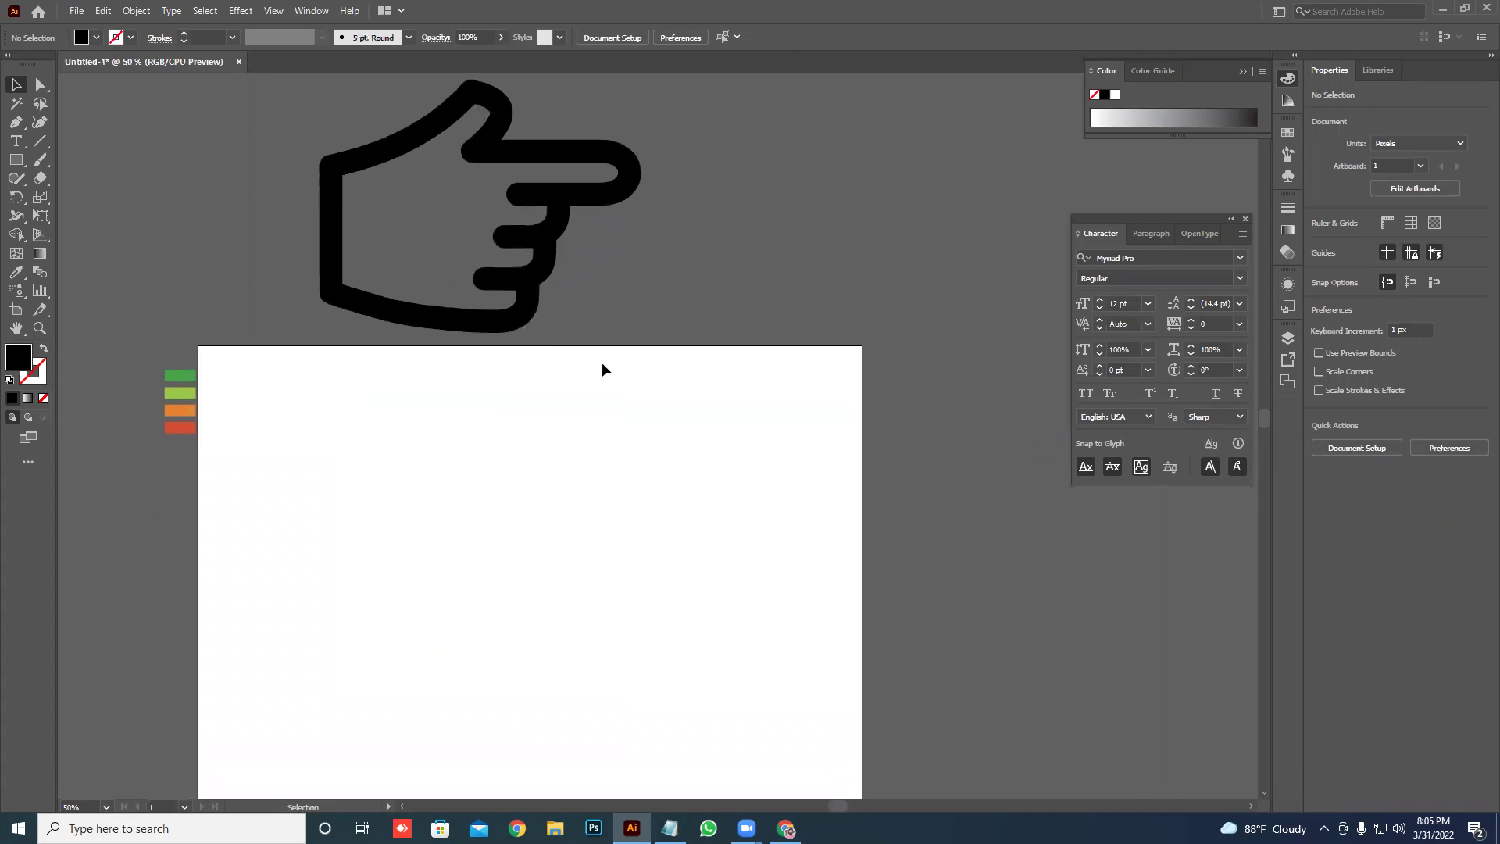
{"action": "scroll", "coordinate": [601, 363], "scroll_direction": "down", "scroll_amount": 1}
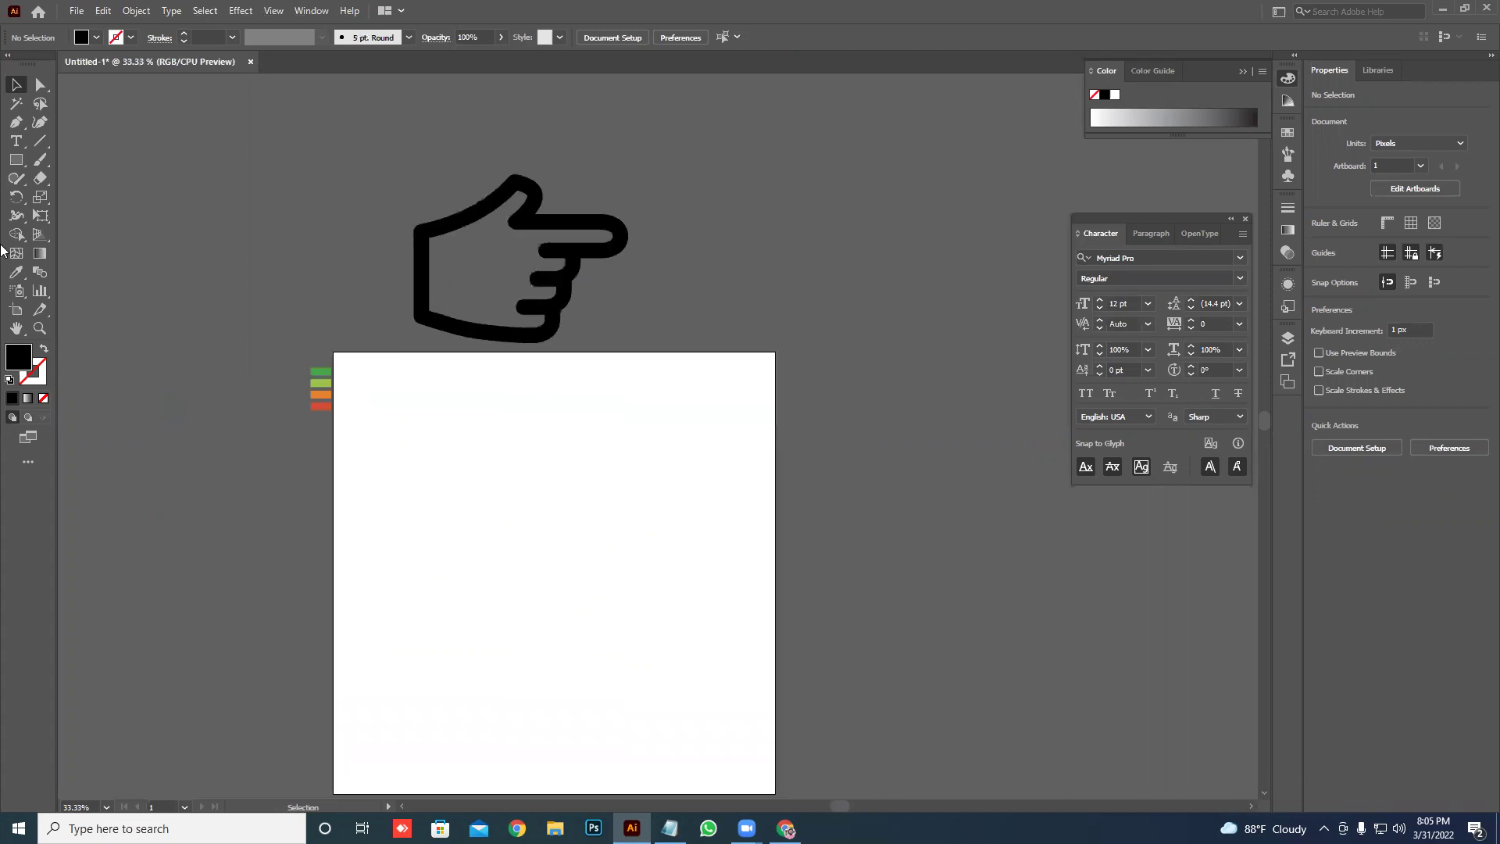
{"action": "left_click", "coordinate": [14, 123]}
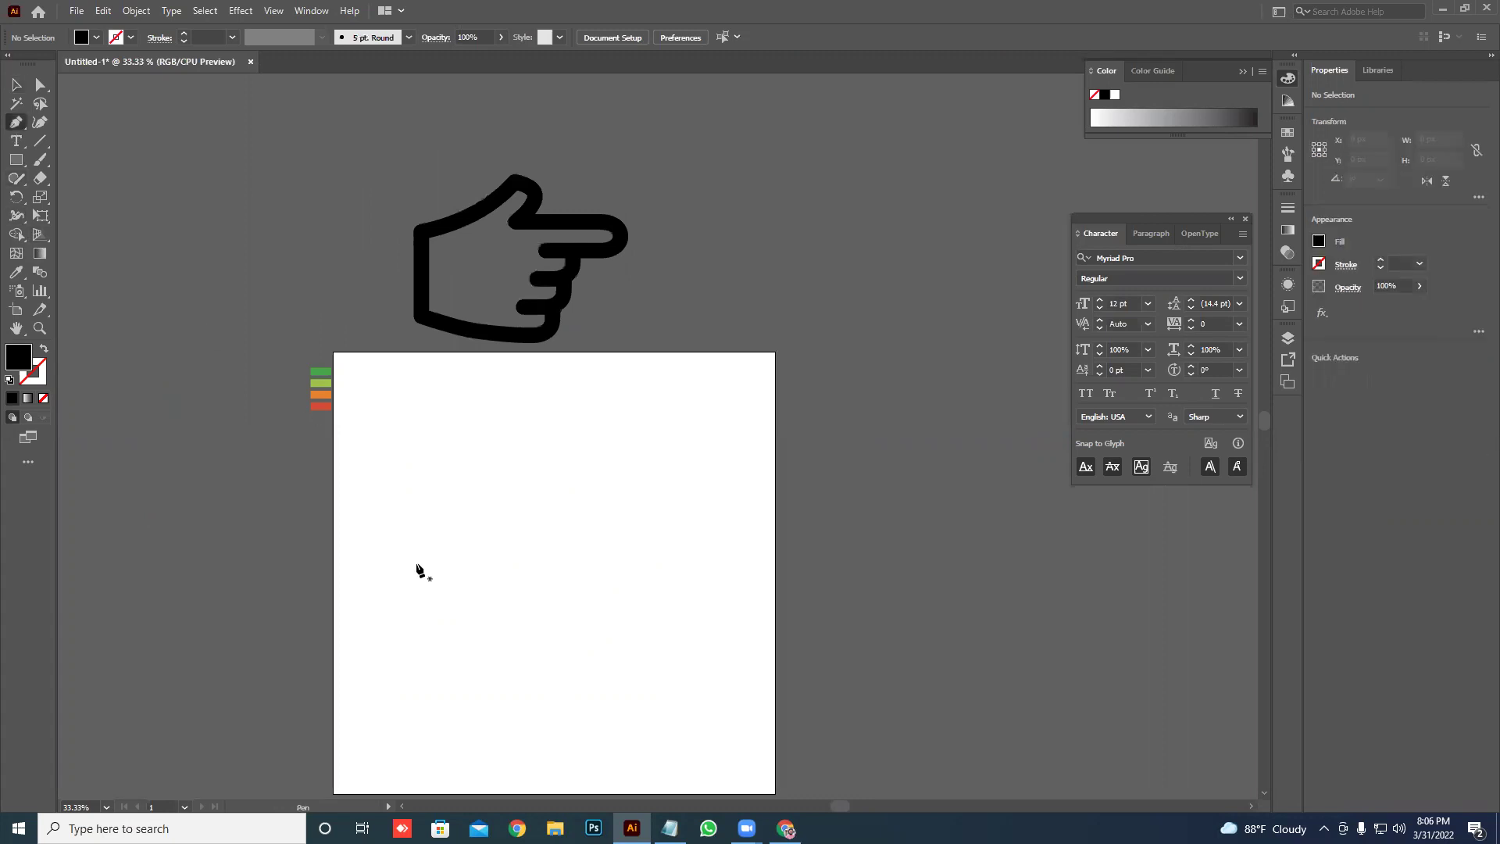
- Start the palm shape with Pen points up the left side and along the top
{"action": "left_click", "coordinate": [422, 574]}
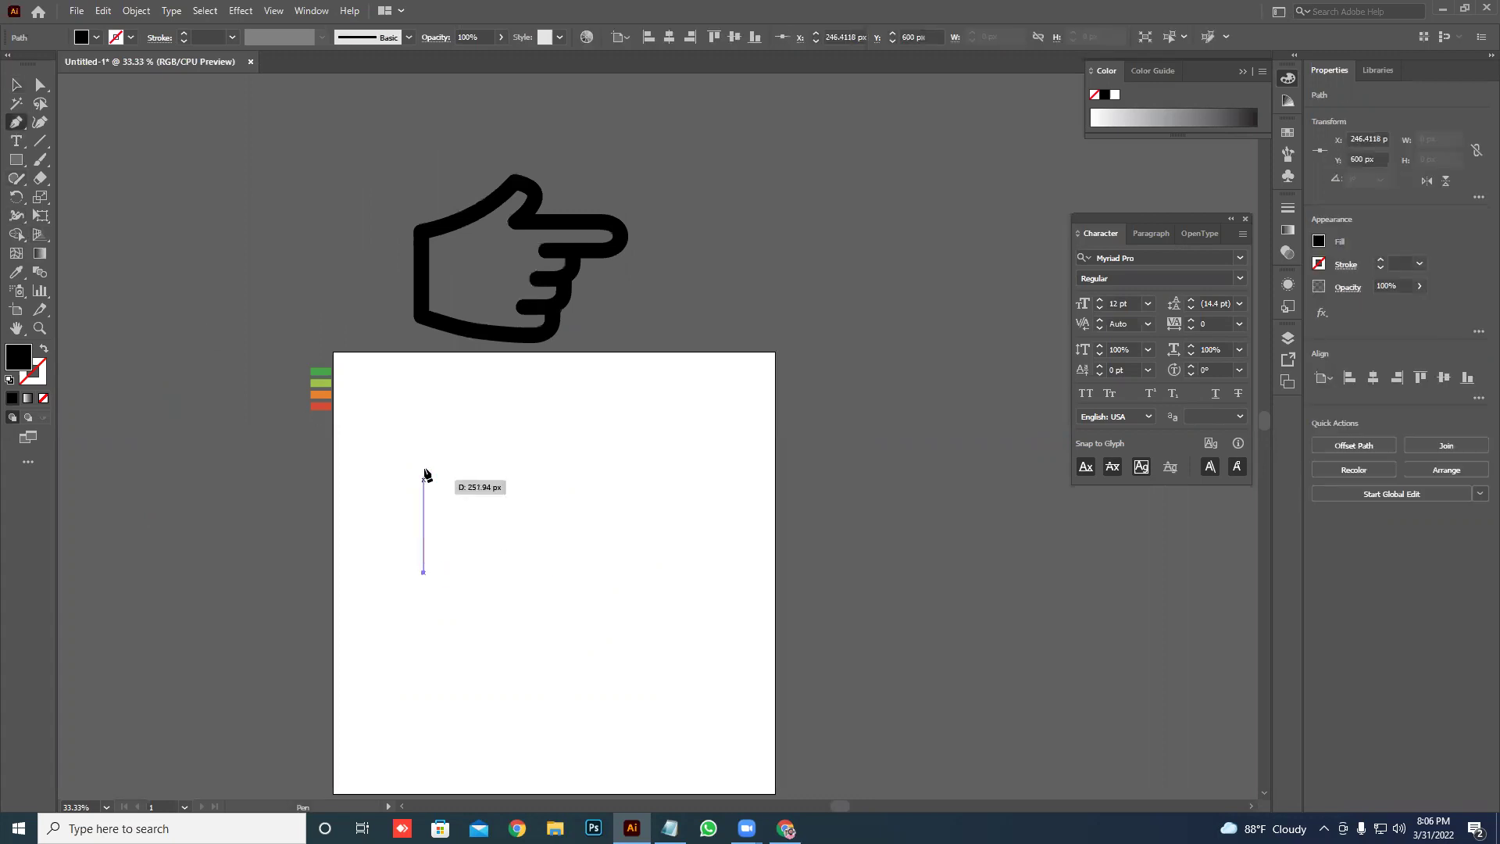
{"action": "left_click", "coordinate": [423, 509]}
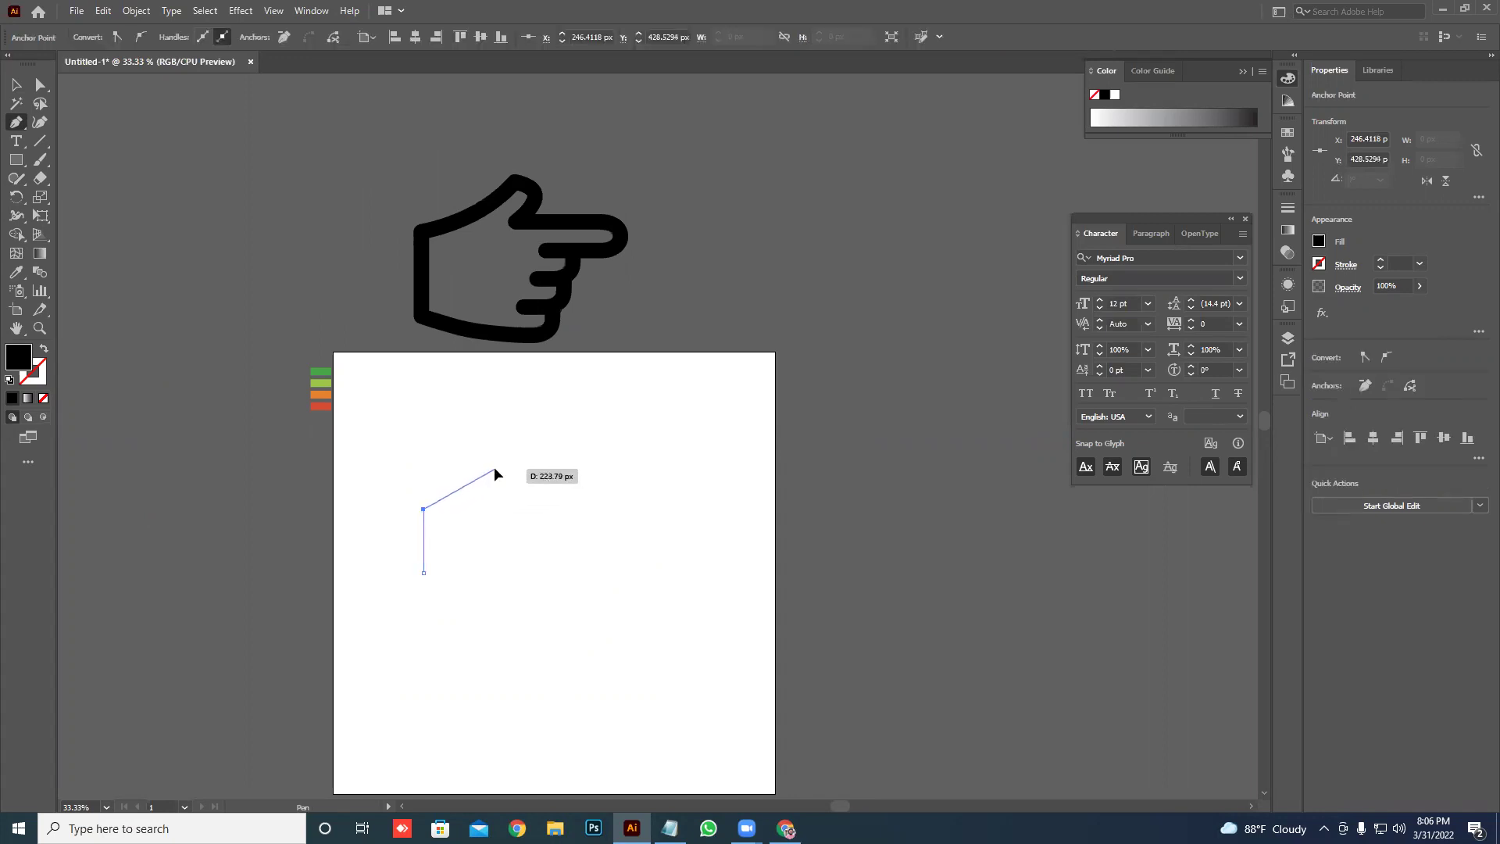
{"action": "left_click", "coordinate": [495, 470]}
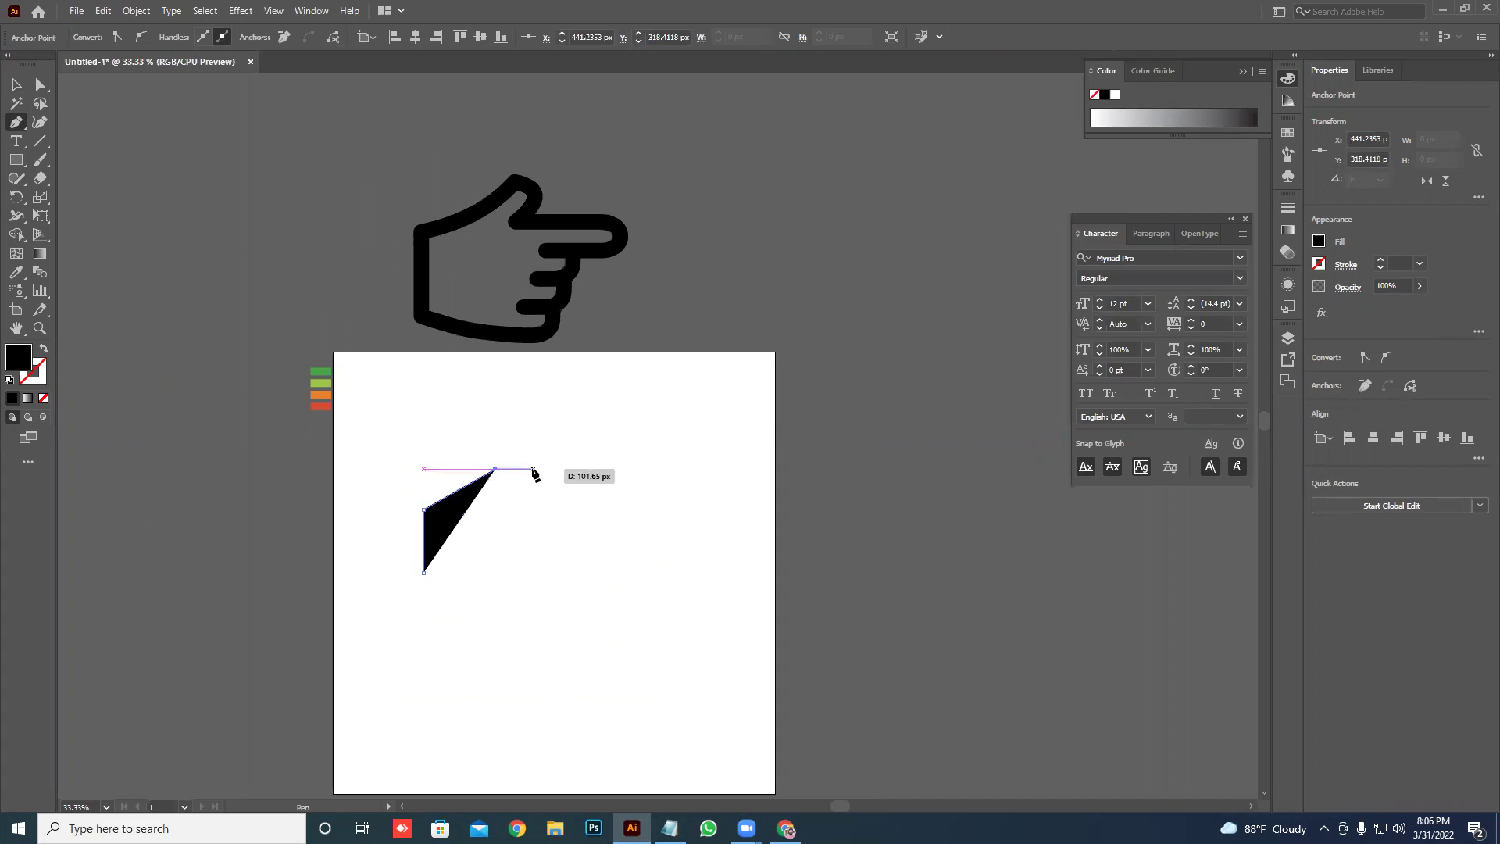
{"action": "left_click", "coordinate": [536, 469]}
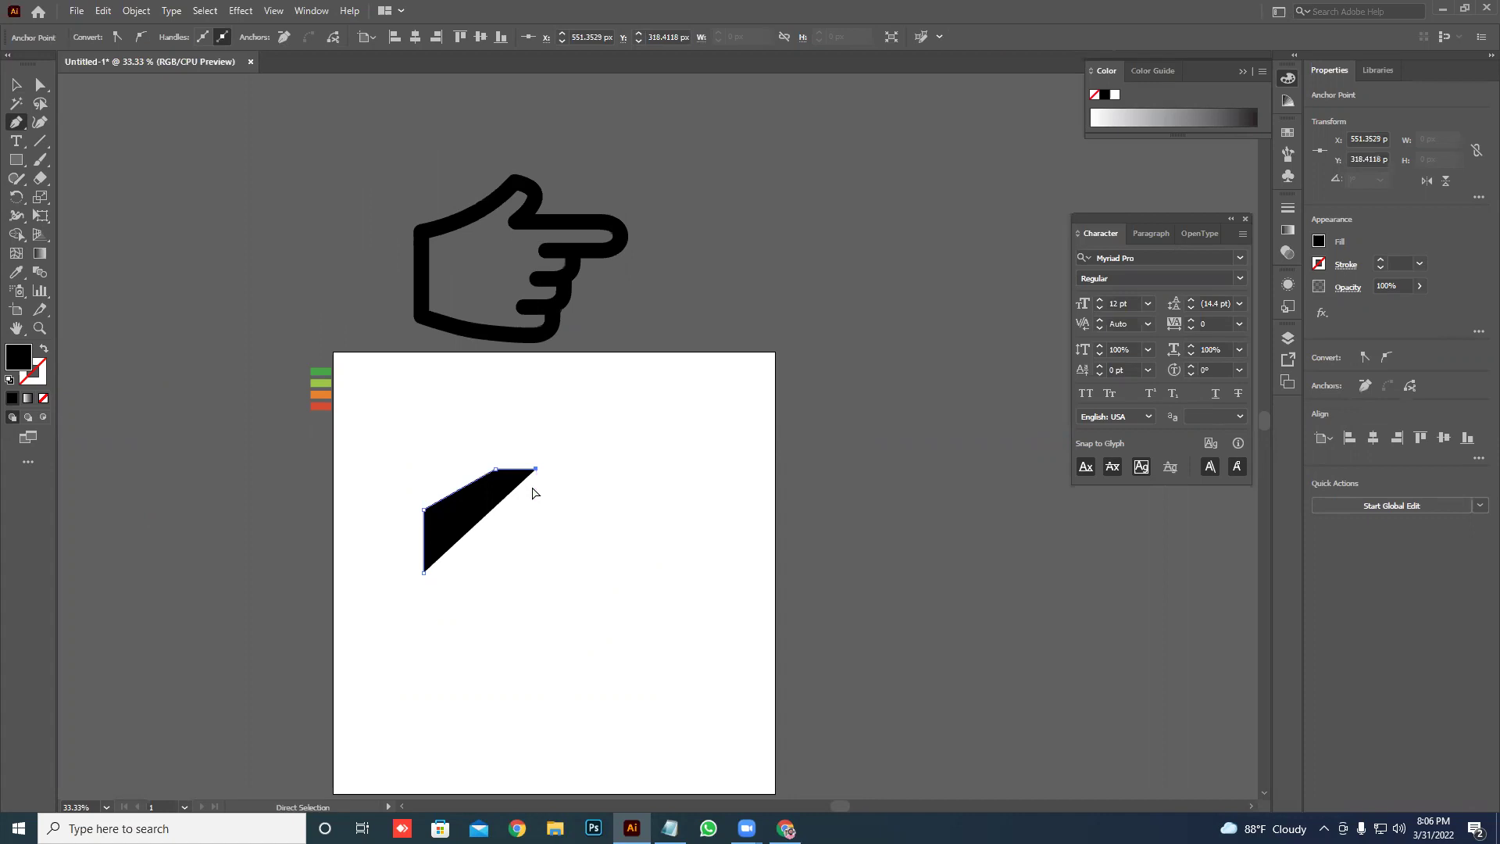
{"action": "key", "text": "ctrl+z"}
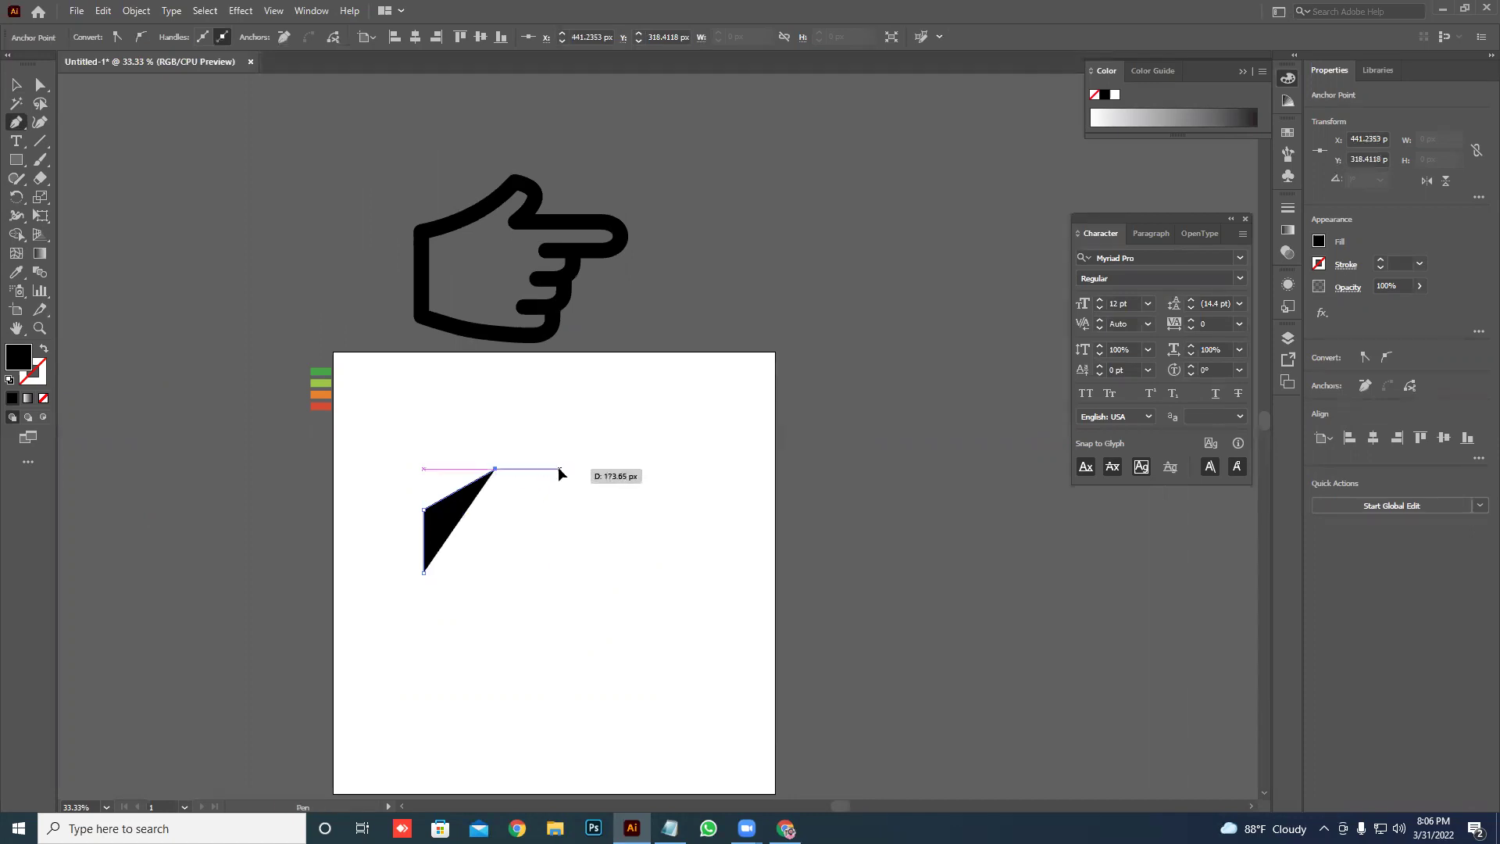
{"action": "left_click", "coordinate": [560, 469]}
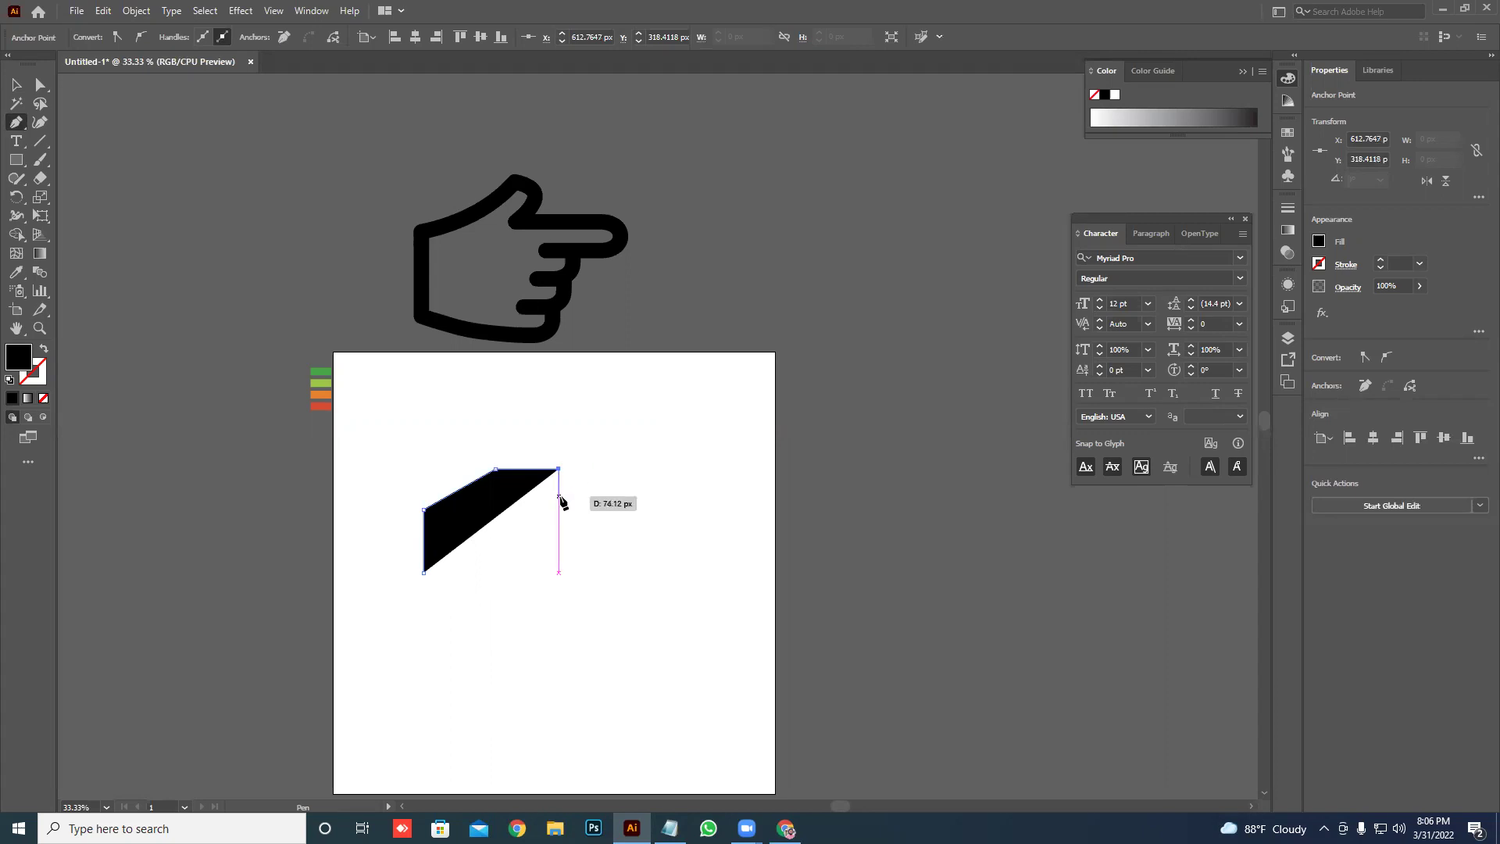
{"action": "key", "text": "ctrl+z"}
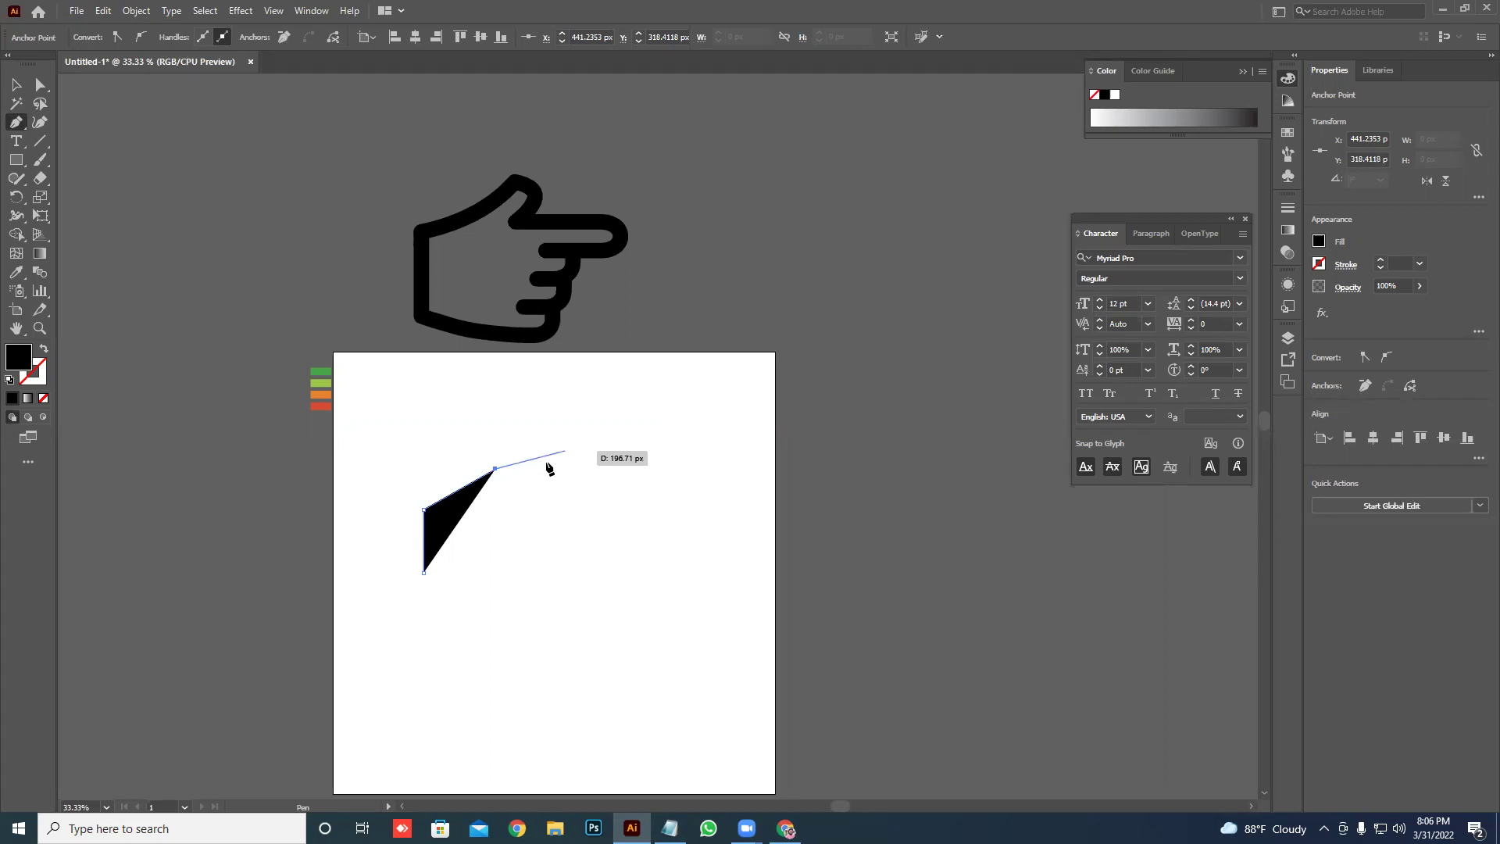
{"action": "key", "text": "ctrl+z"}
- Add the curved thumb top, right side and base, closing the black palm-and-thumb shape
{"action": "left_click_drag", "start_coordinate": [528, 443], "coordinate": [554, 398]}
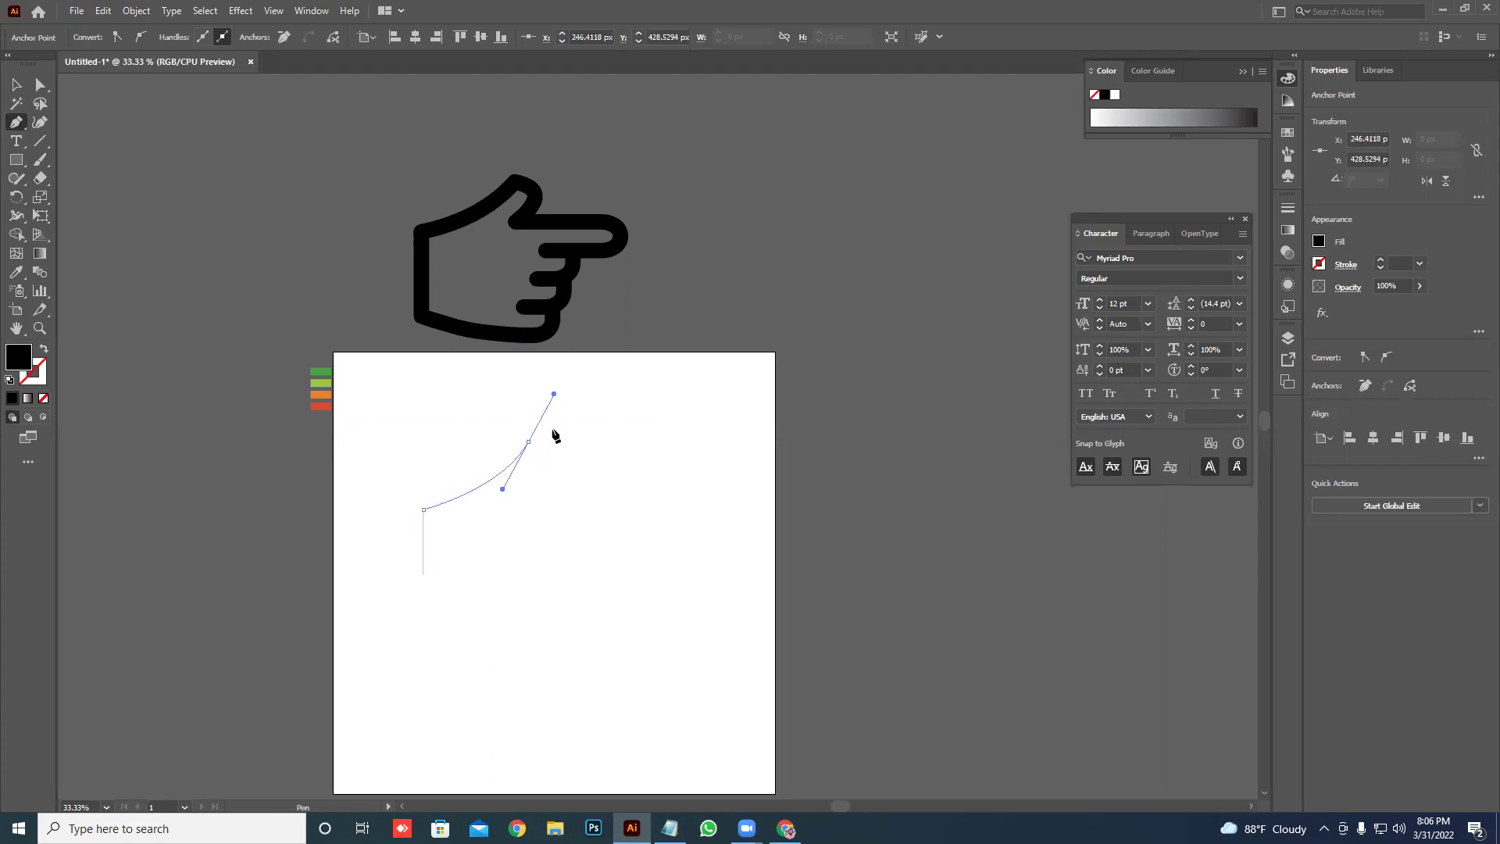
{"action": "left_click", "coordinate": [528, 442]}
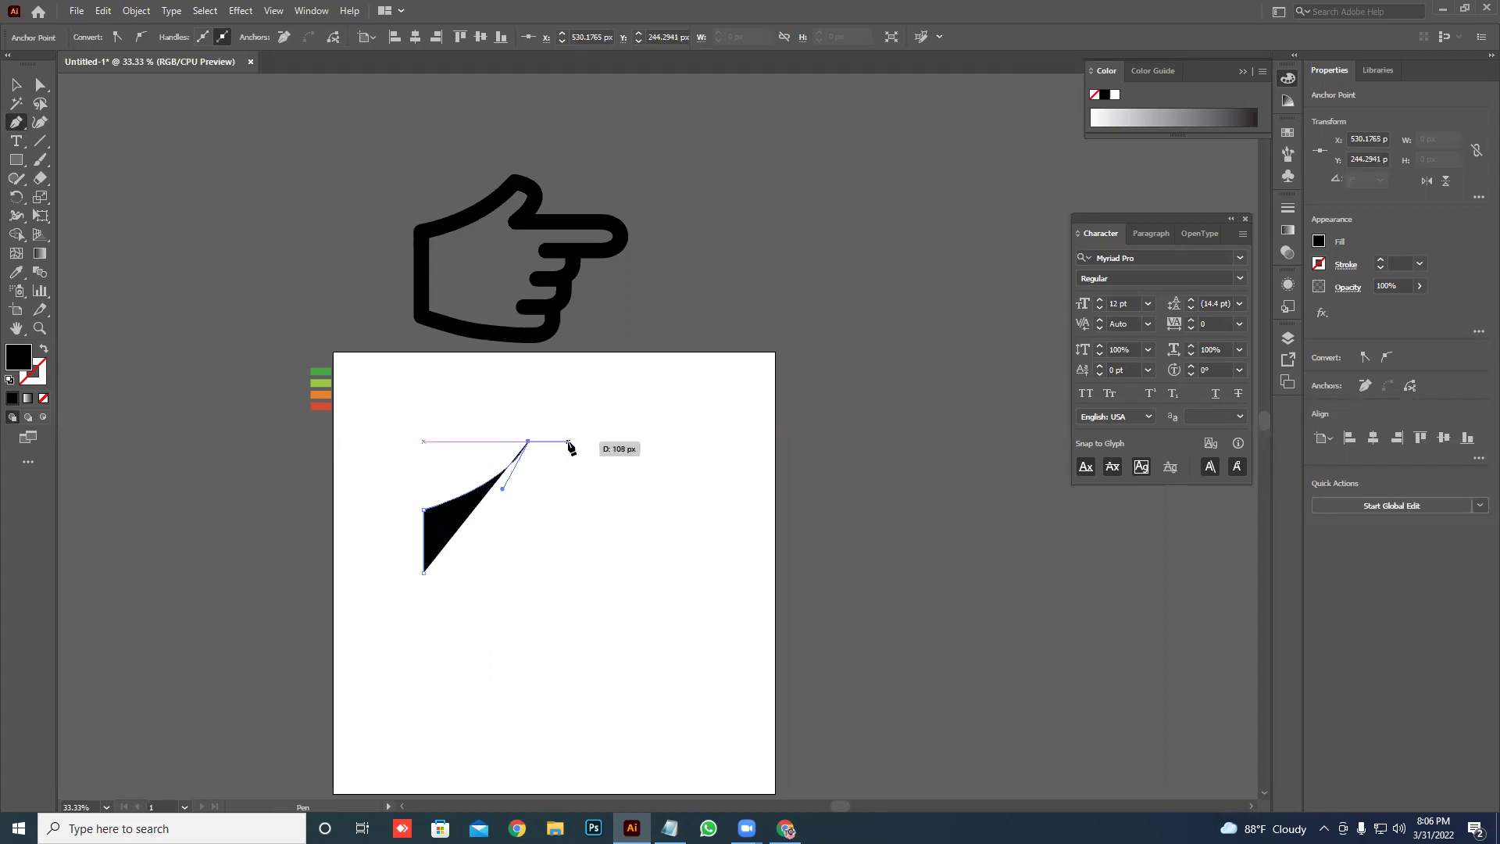
{"action": "left_click", "coordinate": [562, 443]}
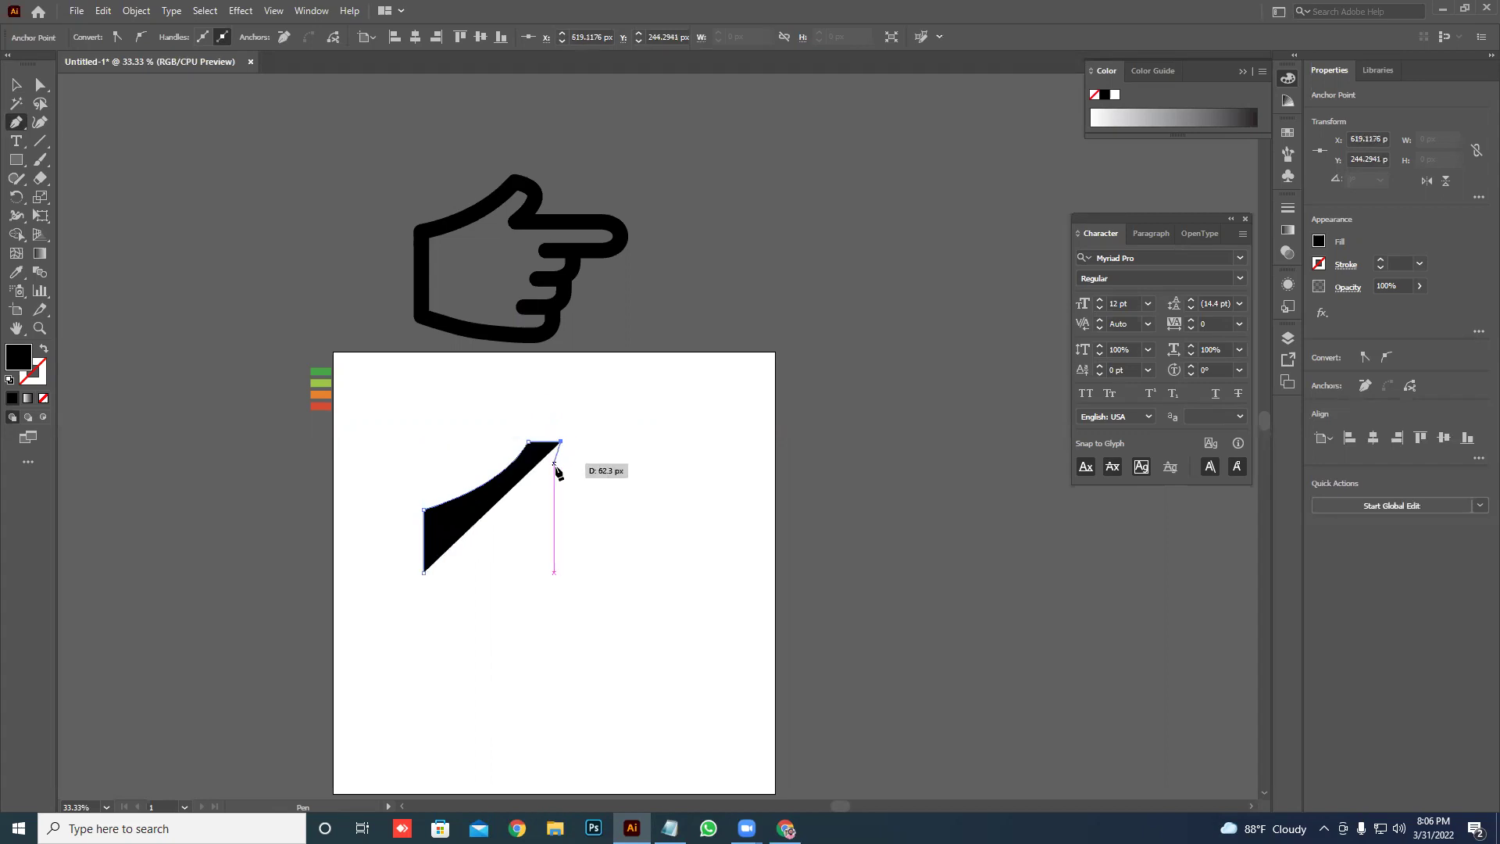
{"action": "left_click_drag", "start_coordinate": [536, 479], "coordinate": [524, 490]}
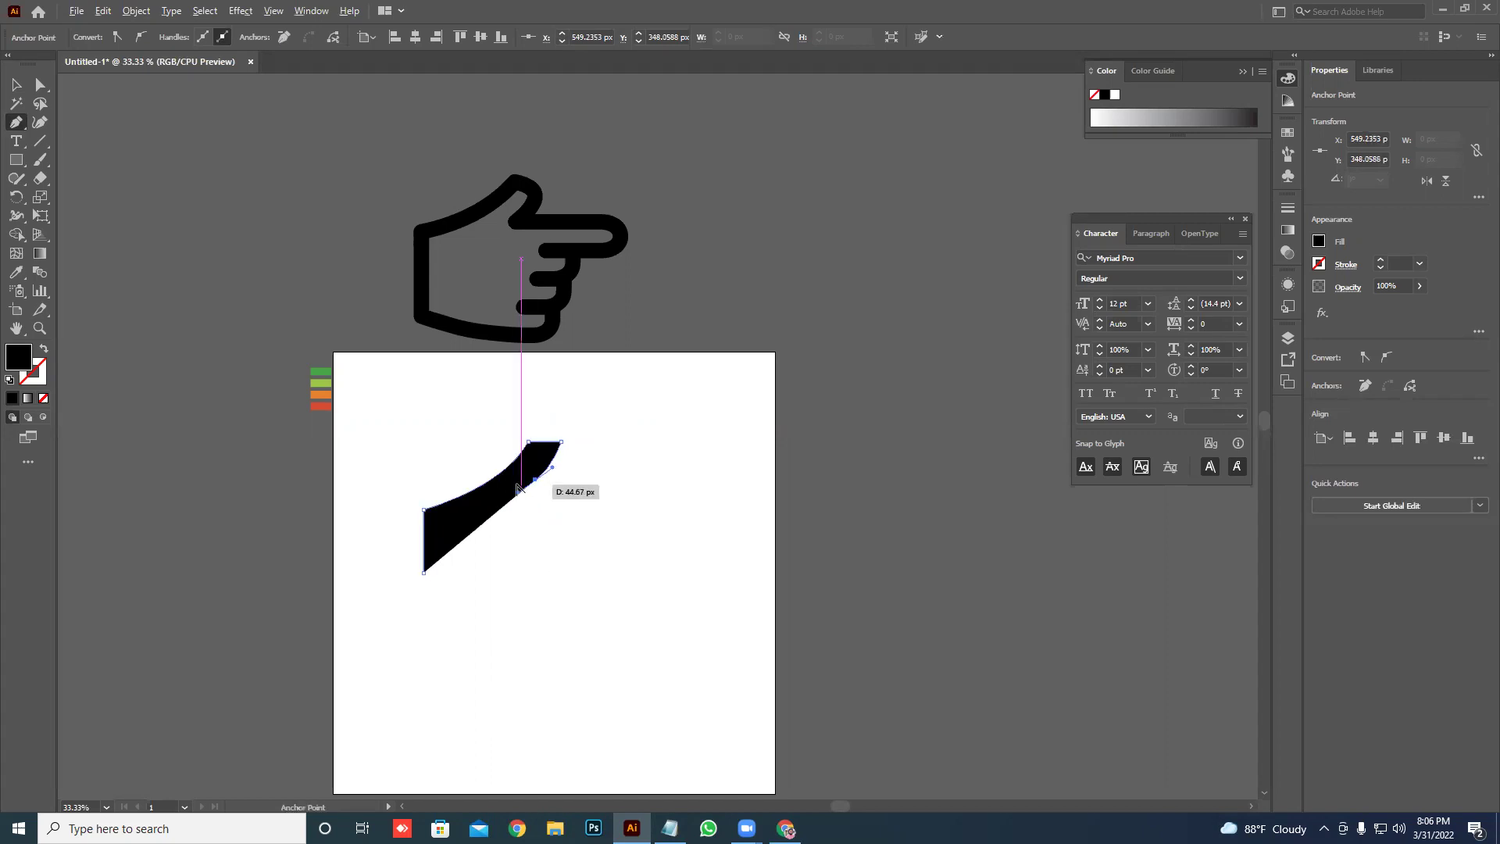
{"action": "key", "text": "ctrl+plus"}
{"action": "key", "text": "ctrl+plus"}
{"action": "left_click_drag", "start_coordinate": [612, 522], "coordinate": [600, 501]}
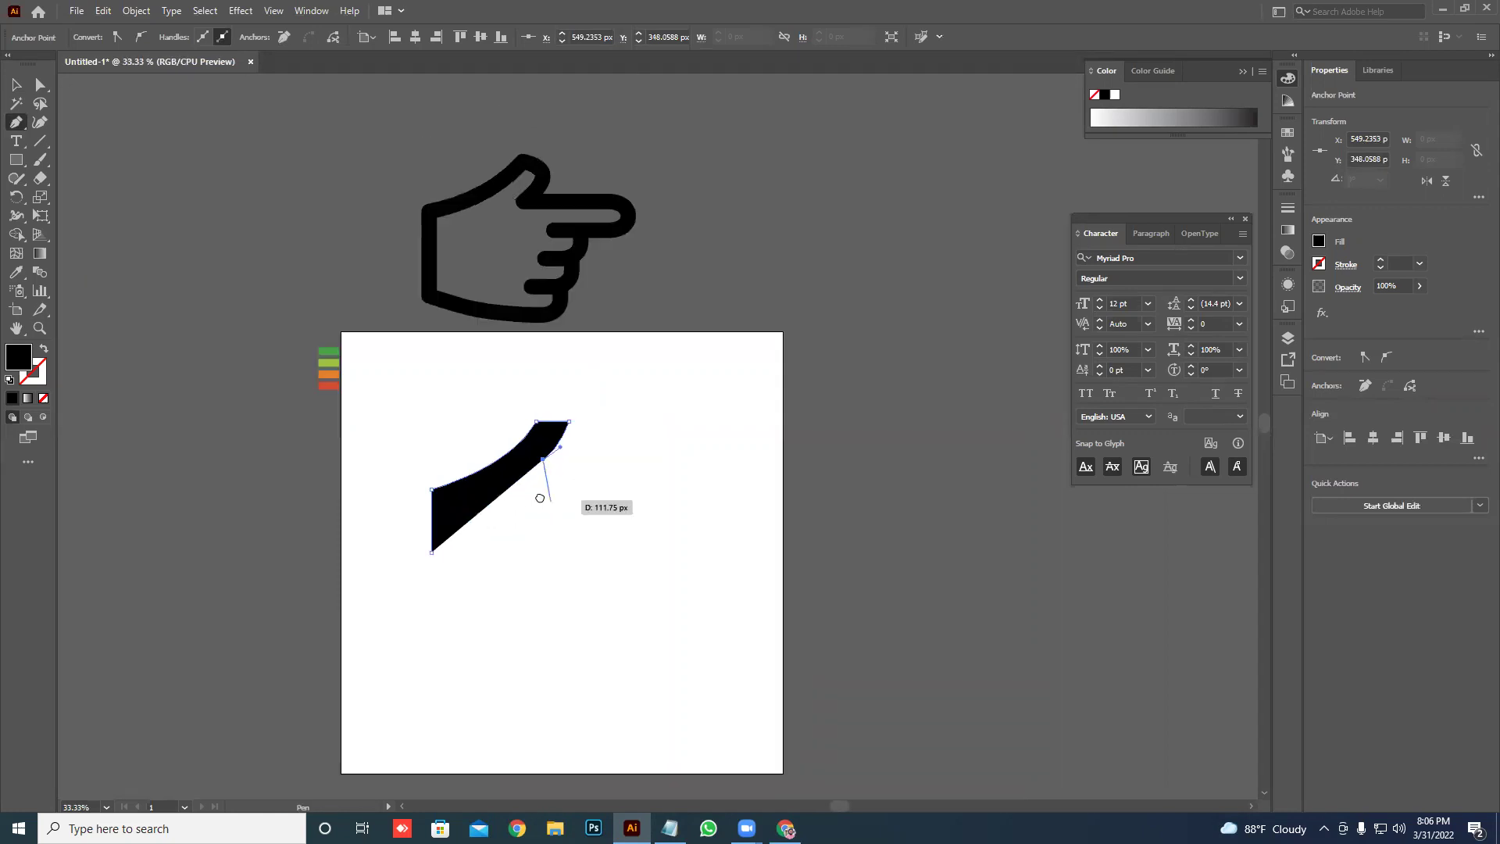
{"action": "left_click_drag", "start_coordinate": [545, 497], "coordinate": [516, 490]}
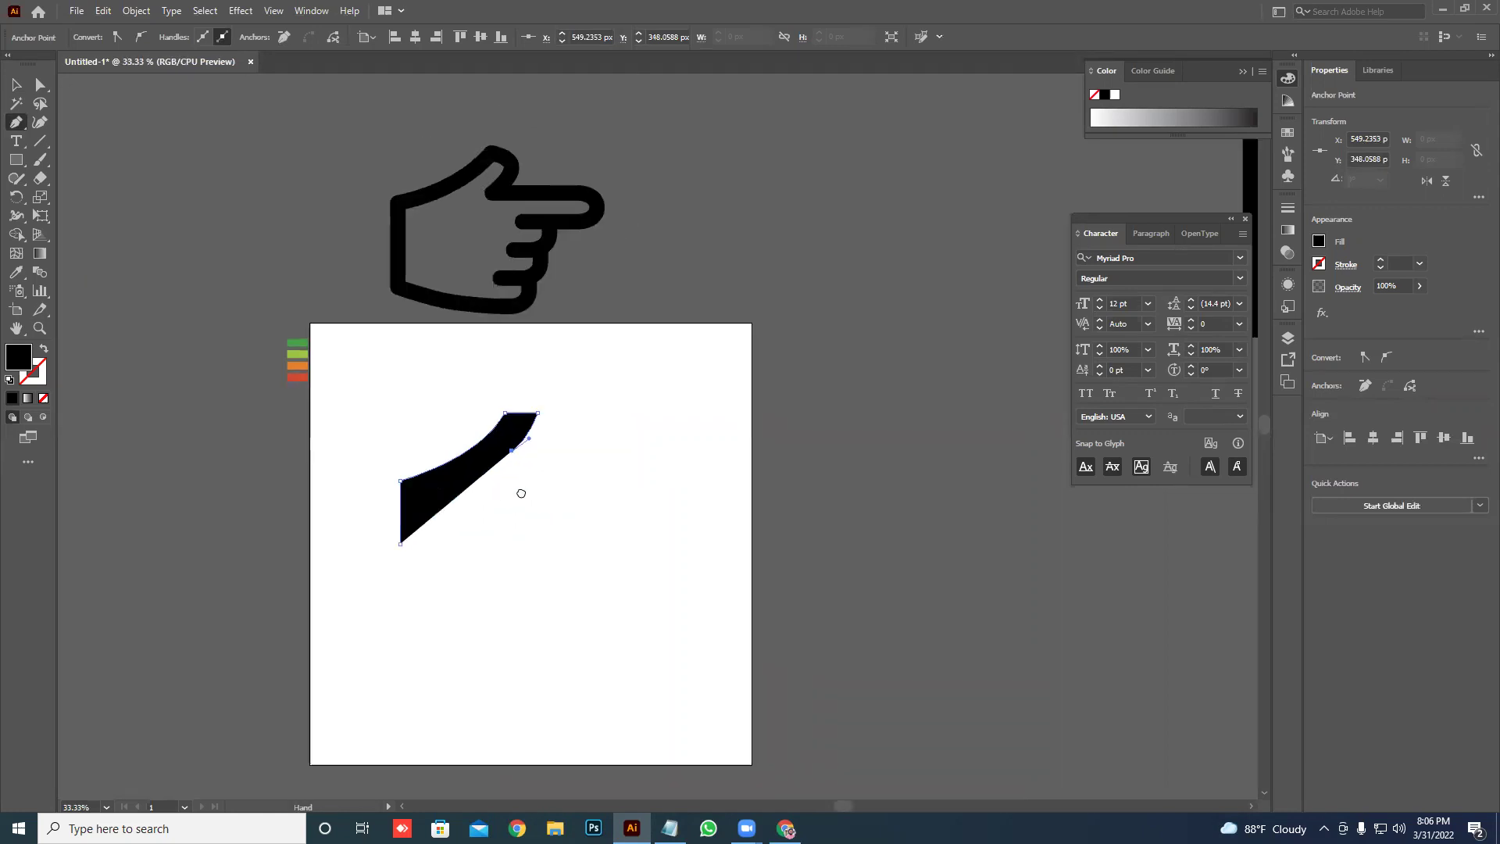
{"action": "left_click", "coordinate": [512, 543]}
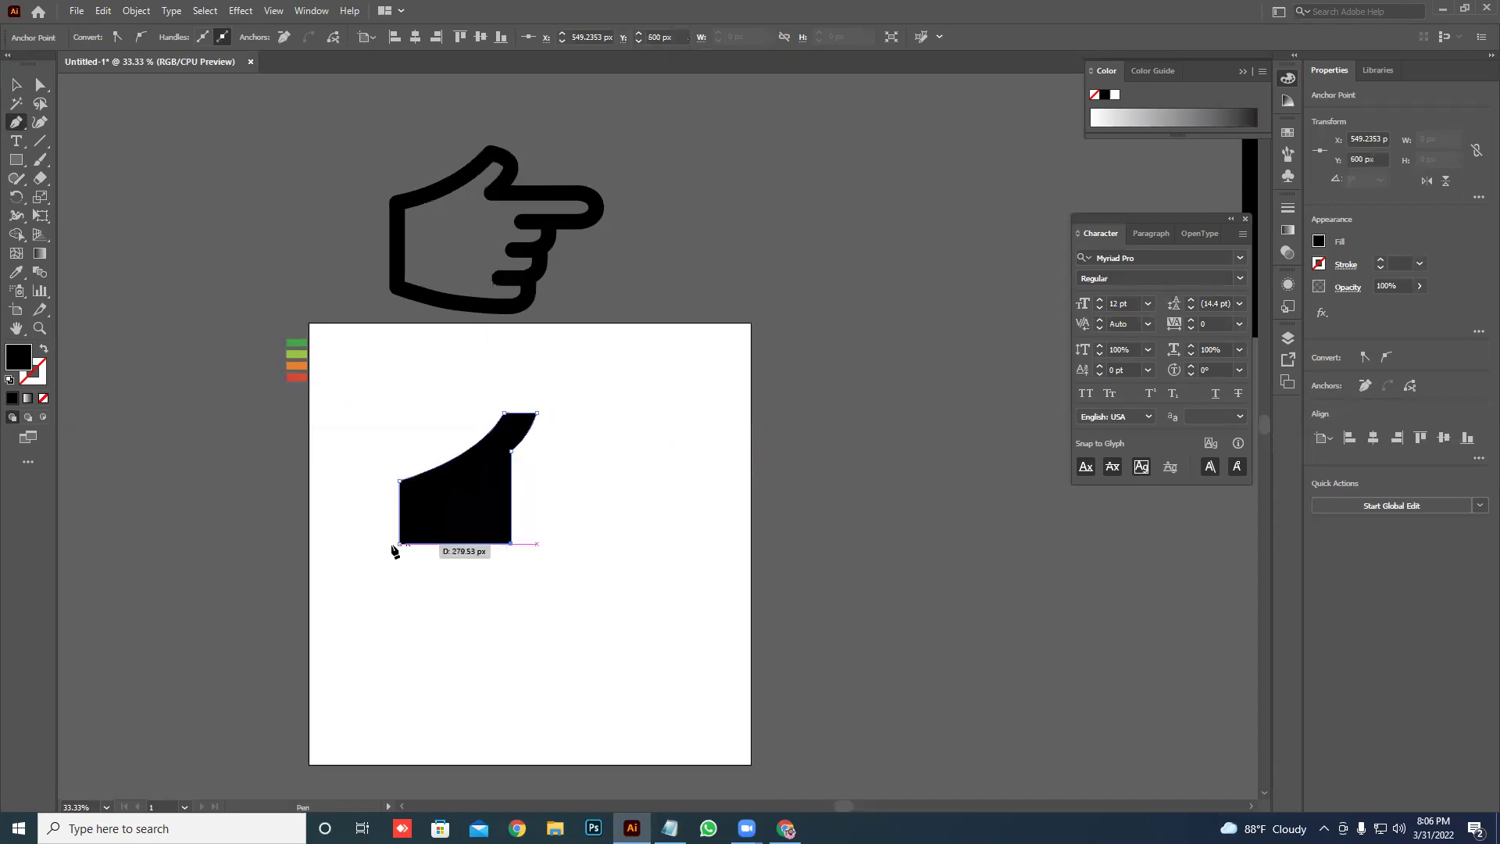
{"action": "left_click", "coordinate": [400, 543]}
{"action": "left_click", "coordinate": [22, 91]}
{"action": "left_click", "coordinate": [632, 377]}
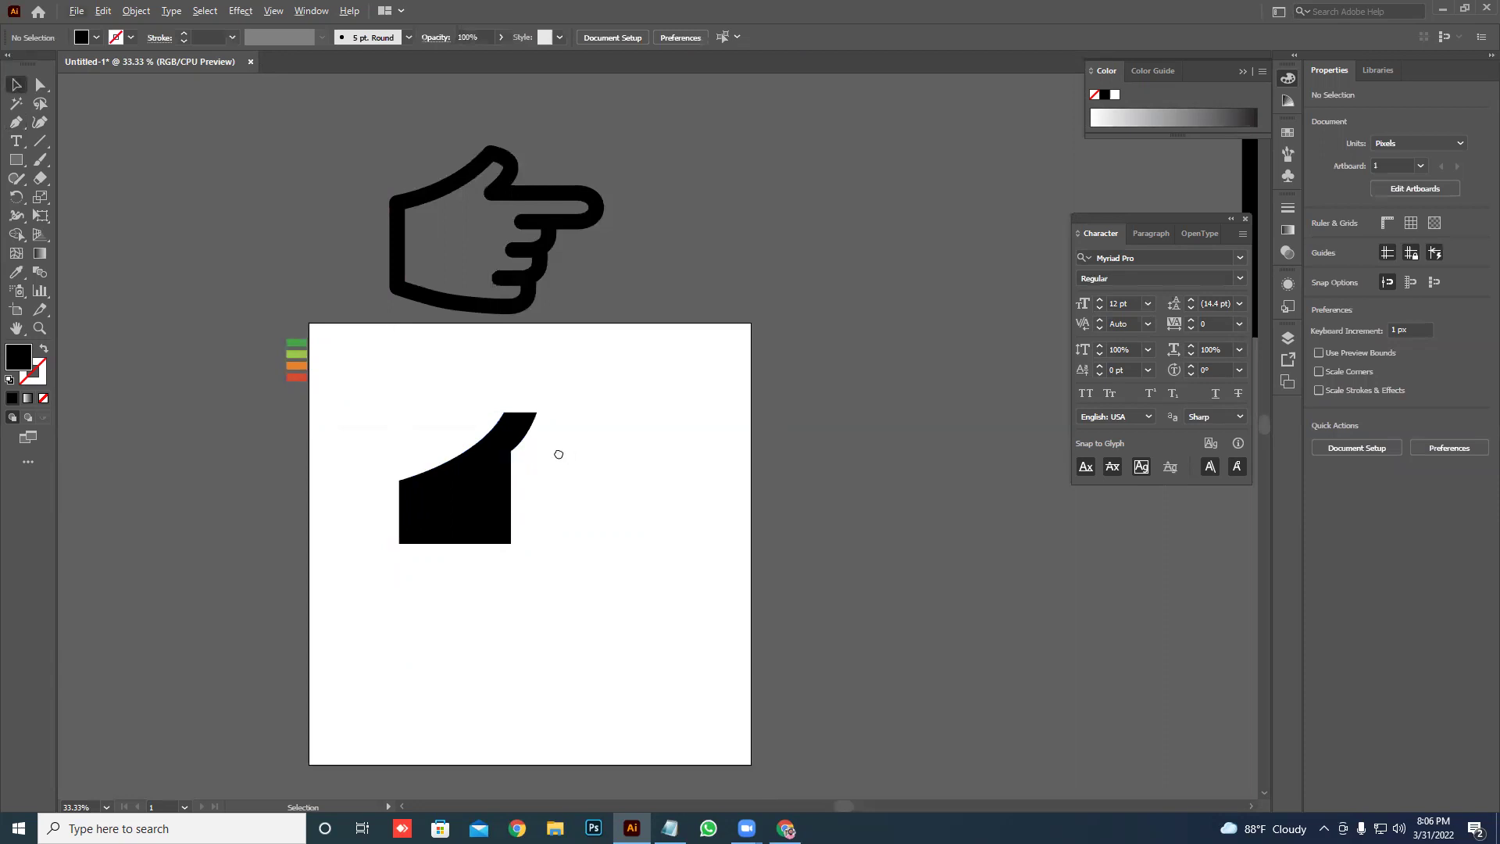
{"action": "scroll", "coordinate": [558, 454], "scroll_direction": "right", "scroll_amount": 3}
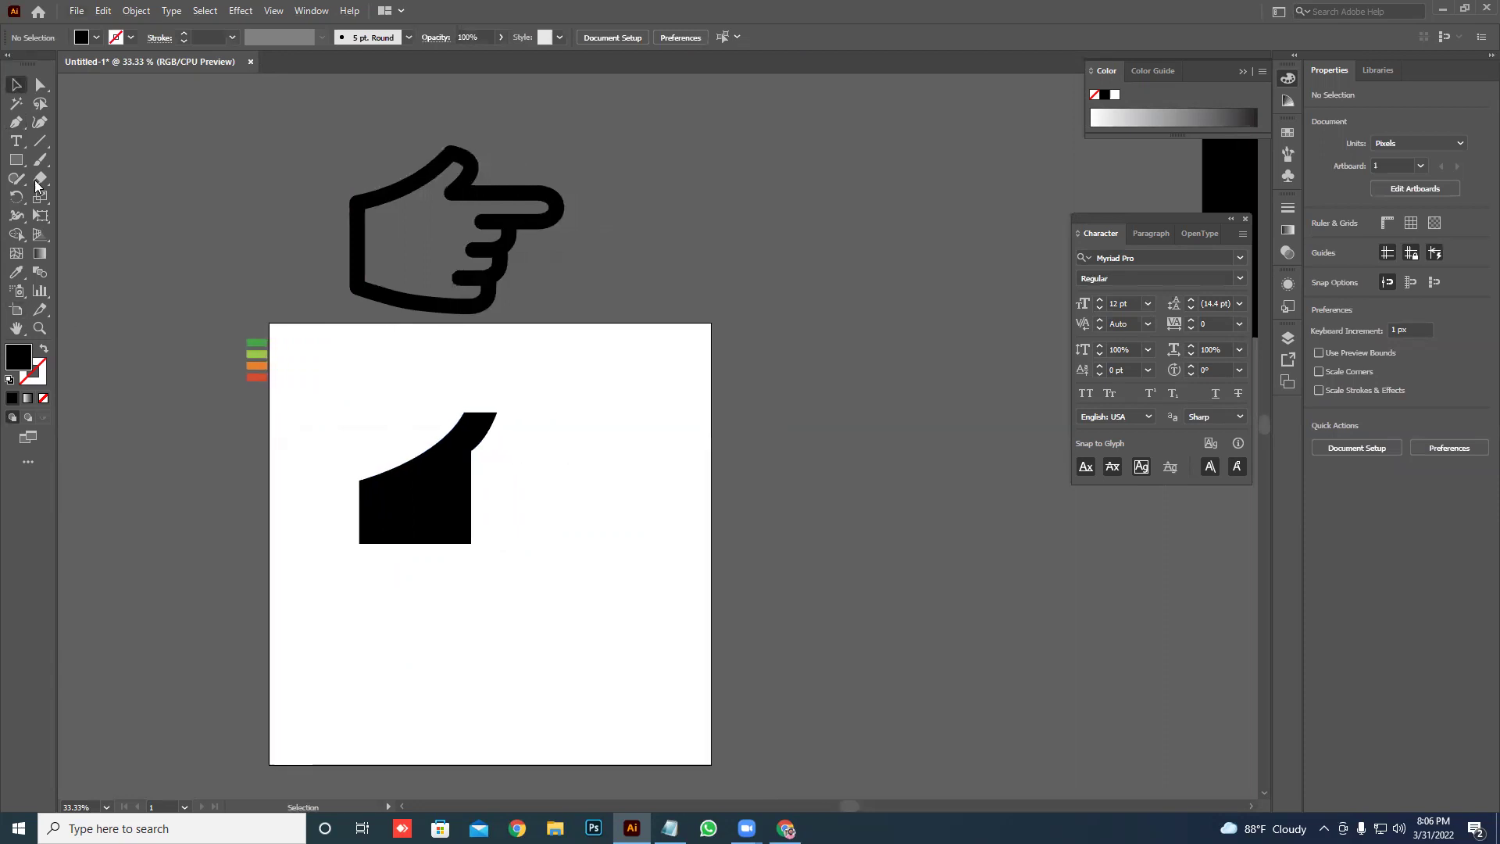
- Draw a small black rectangle beside the thumb and duplicate it into four stacked copies
{"action": "left_click_drag", "start_coordinate": [16, 160], "coordinate": [86, 162]}
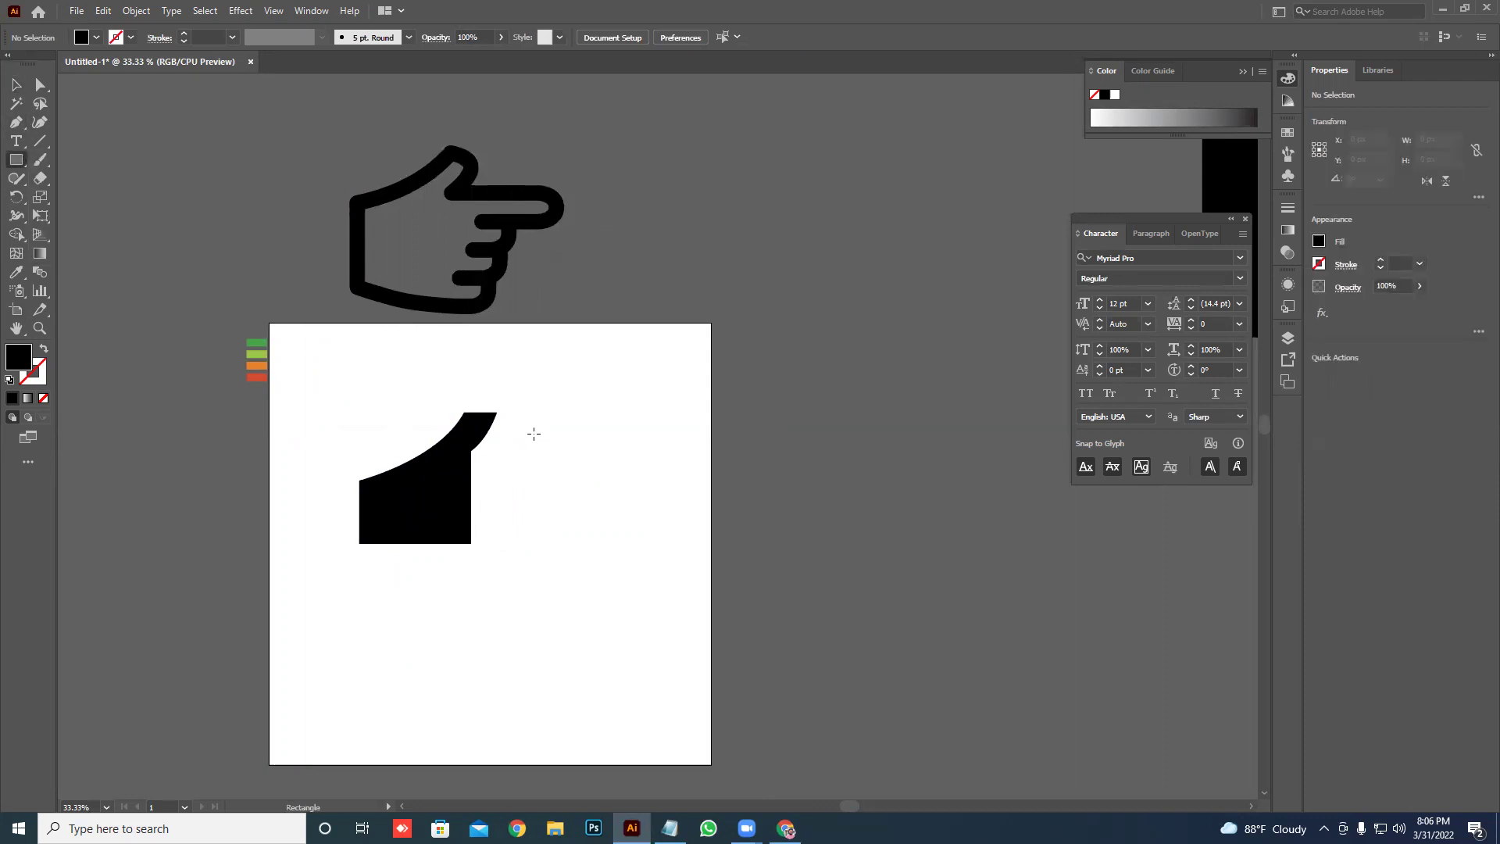
{"action": "left_click_drag", "start_coordinate": [532, 434], "coordinate": [498, 452]}
{"action": "left_click", "coordinate": [15, 84]}
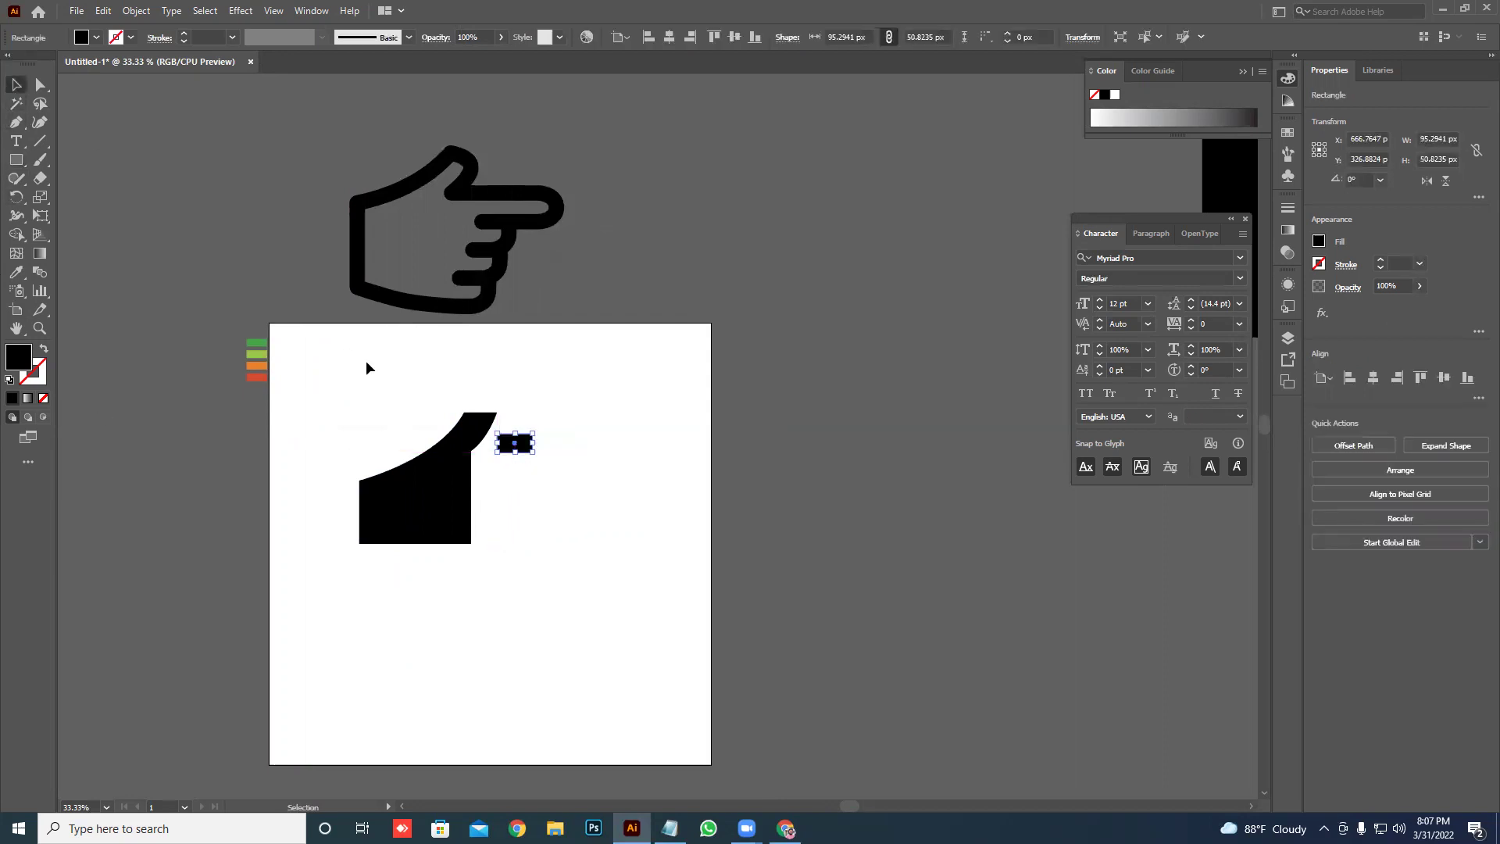
{"action": "left_click_drag", "start_coordinate": [526, 445], "coordinate": [527, 476]}
{"action": "key", "text": "ctrl+d"}
{"action": "key", "text": "ctrl+d"}
{"action": "left_click", "coordinate": [589, 517]}
- Add a horizontal guide along the shape's base and rest the rectangles on it
{"action": "scroll", "coordinate": [534, 541], "scroll_direction": "up", "scroll_amount": 3}
{"action": "mouse_move", "coordinate": [610, 562]}
{"action": "left_mouse_down"}
{"action": "mouse_move", "coordinate": [442, 227]}
{"action": "mouse_move", "coordinate": [465, 233]}
{"action": "left_mouse_up"}
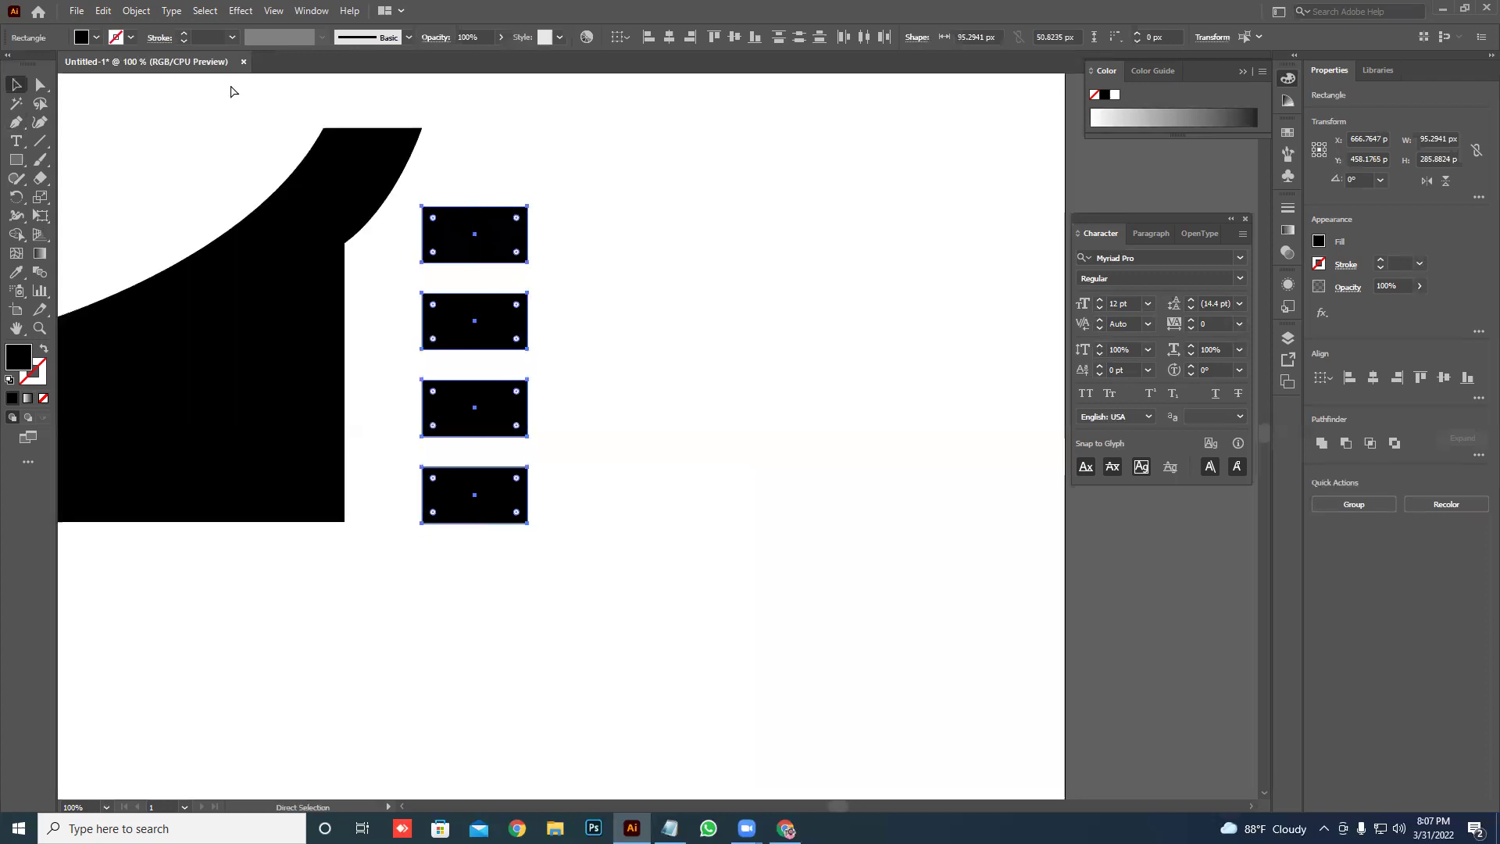
{"action": "key", "text": "ctrl+r"}
{"action": "left_click_drag", "start_coordinate": [269, 84], "coordinate": [295, 526]}
{"action": "left_click_drag", "start_coordinate": [437, 539], "coordinate": [437, 539]}
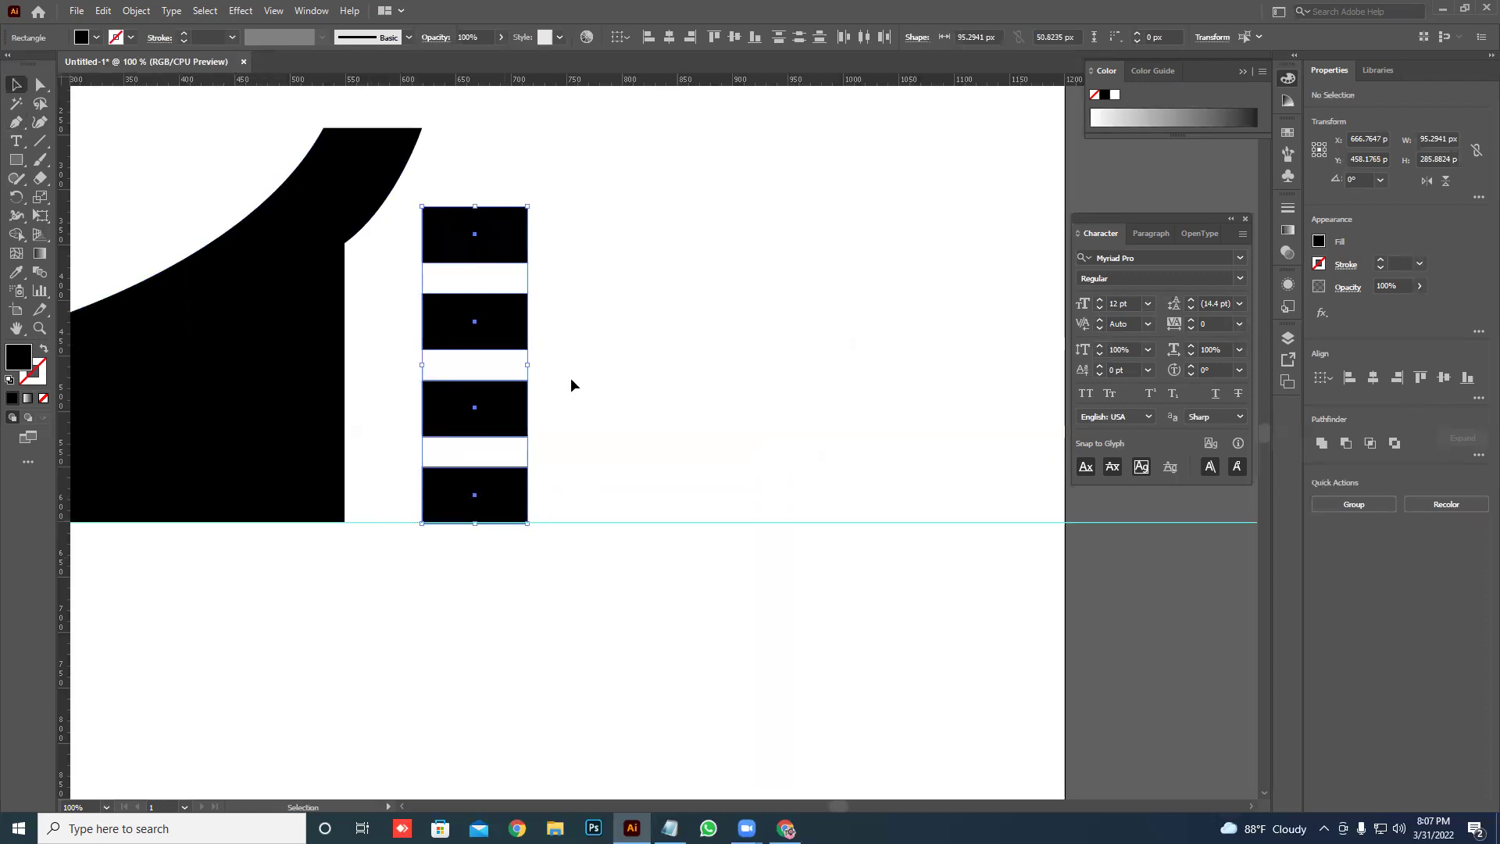
{"action": "left_click_drag", "start_coordinate": [600, 155], "coordinate": [454, 490]}
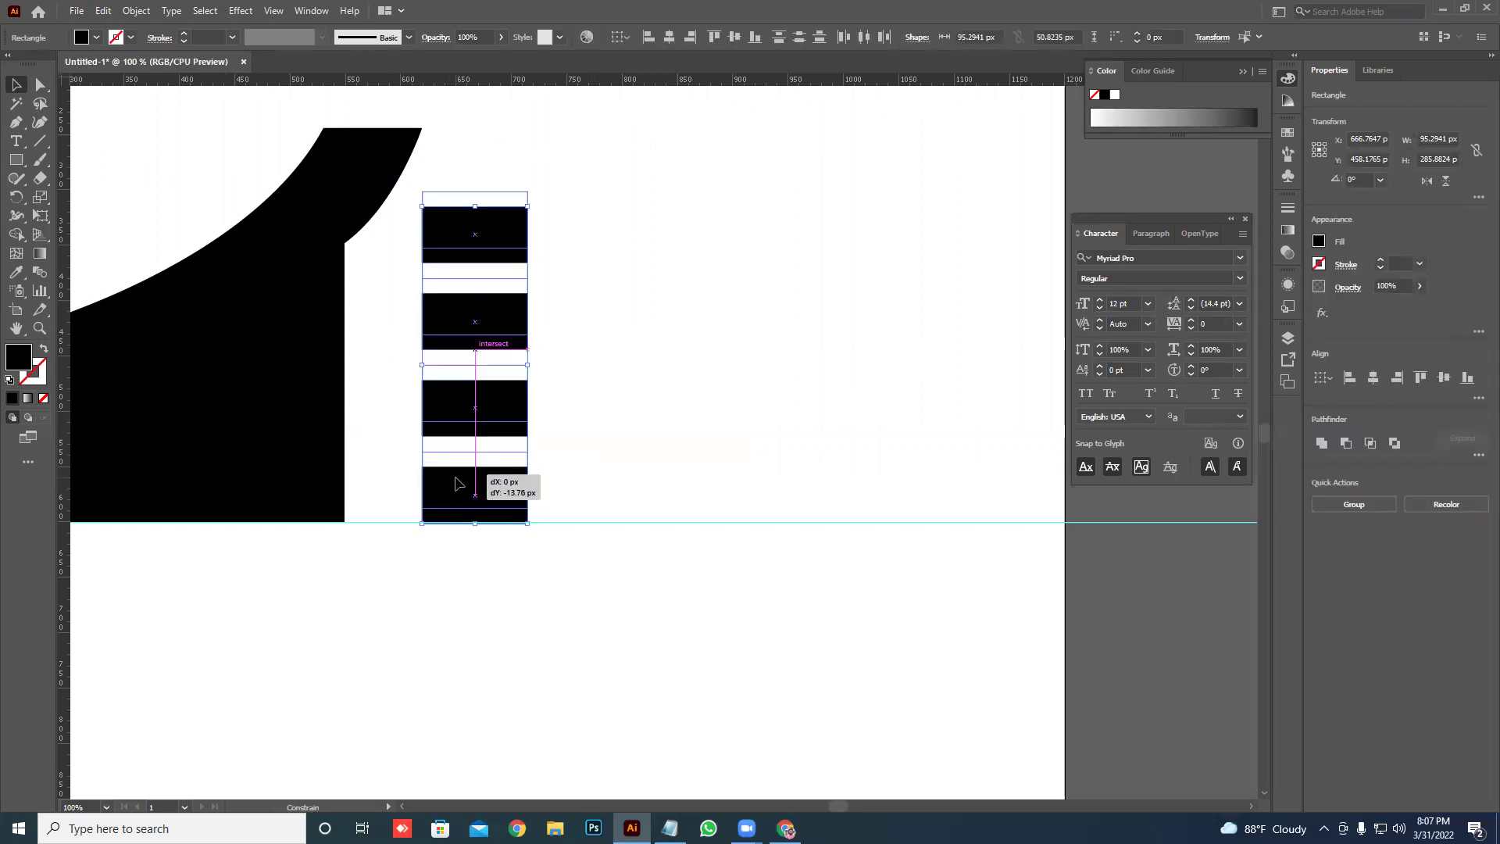
- Drag live-corner widgets on the thumb's top anchors to round its pointed tip
{"action": "left_click", "coordinate": [580, 307]}
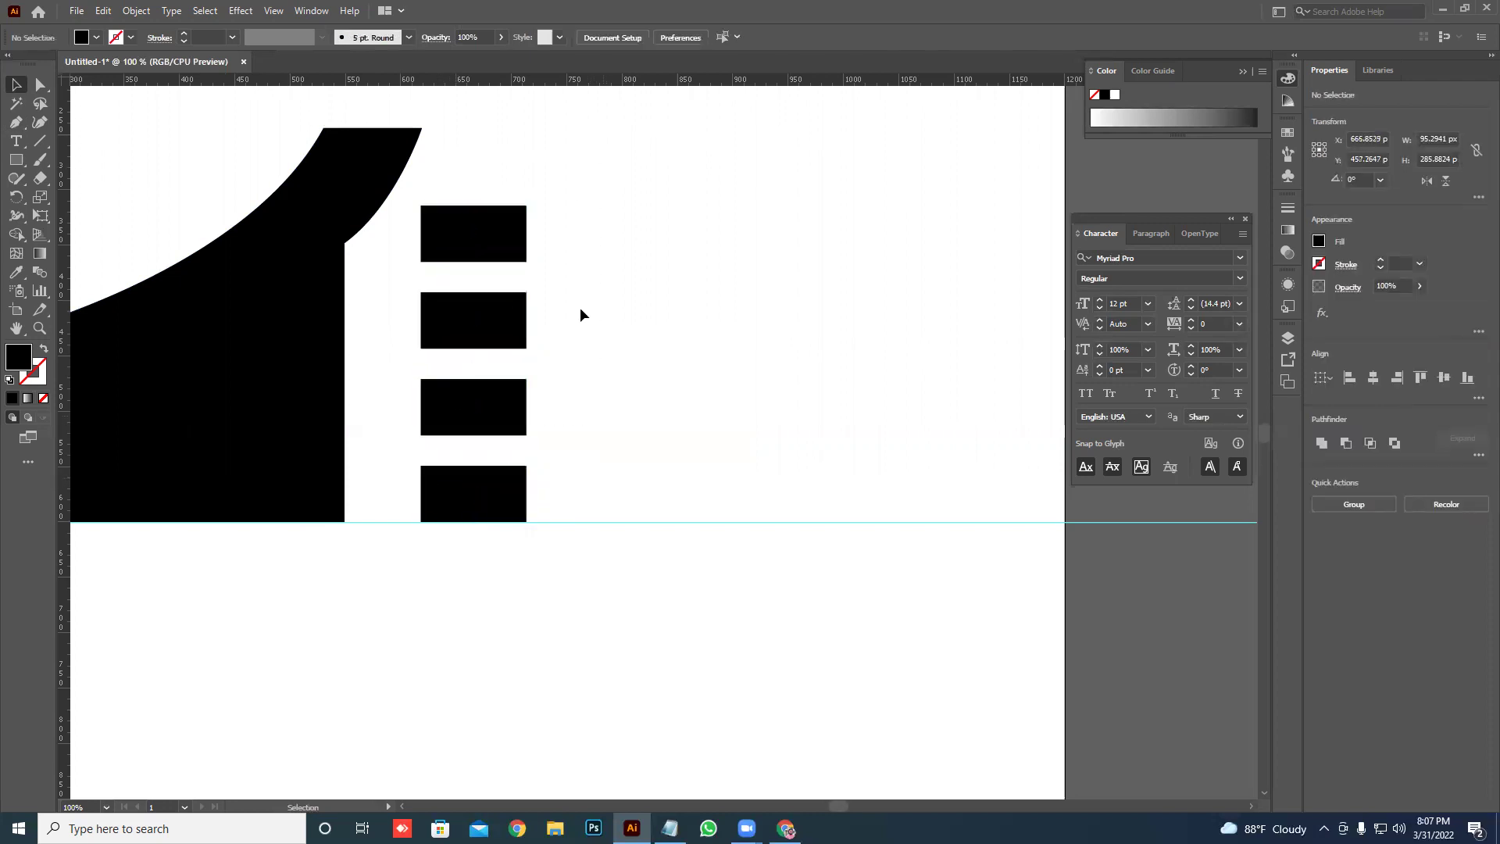
{"action": "scroll", "coordinate": [600, 318], "scroll_direction": "down", "scroll_amount": 3}
{"action": "scroll", "coordinate": [432, 210], "scroll_direction": "down", "scroll_amount": 2}
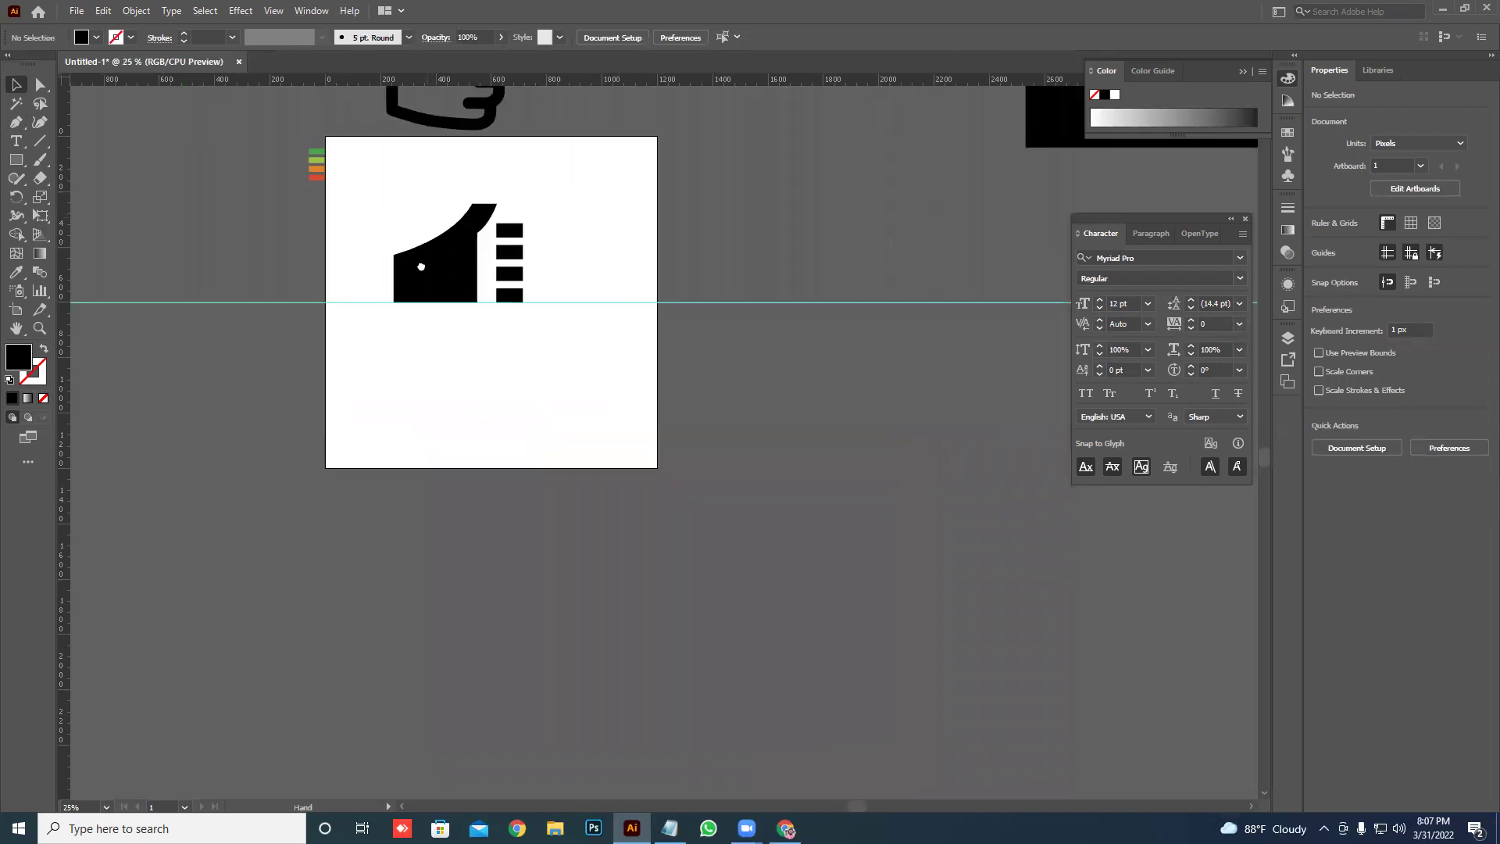
{"action": "left_click_drag", "start_coordinate": [432, 210], "coordinate": [396, 324]}
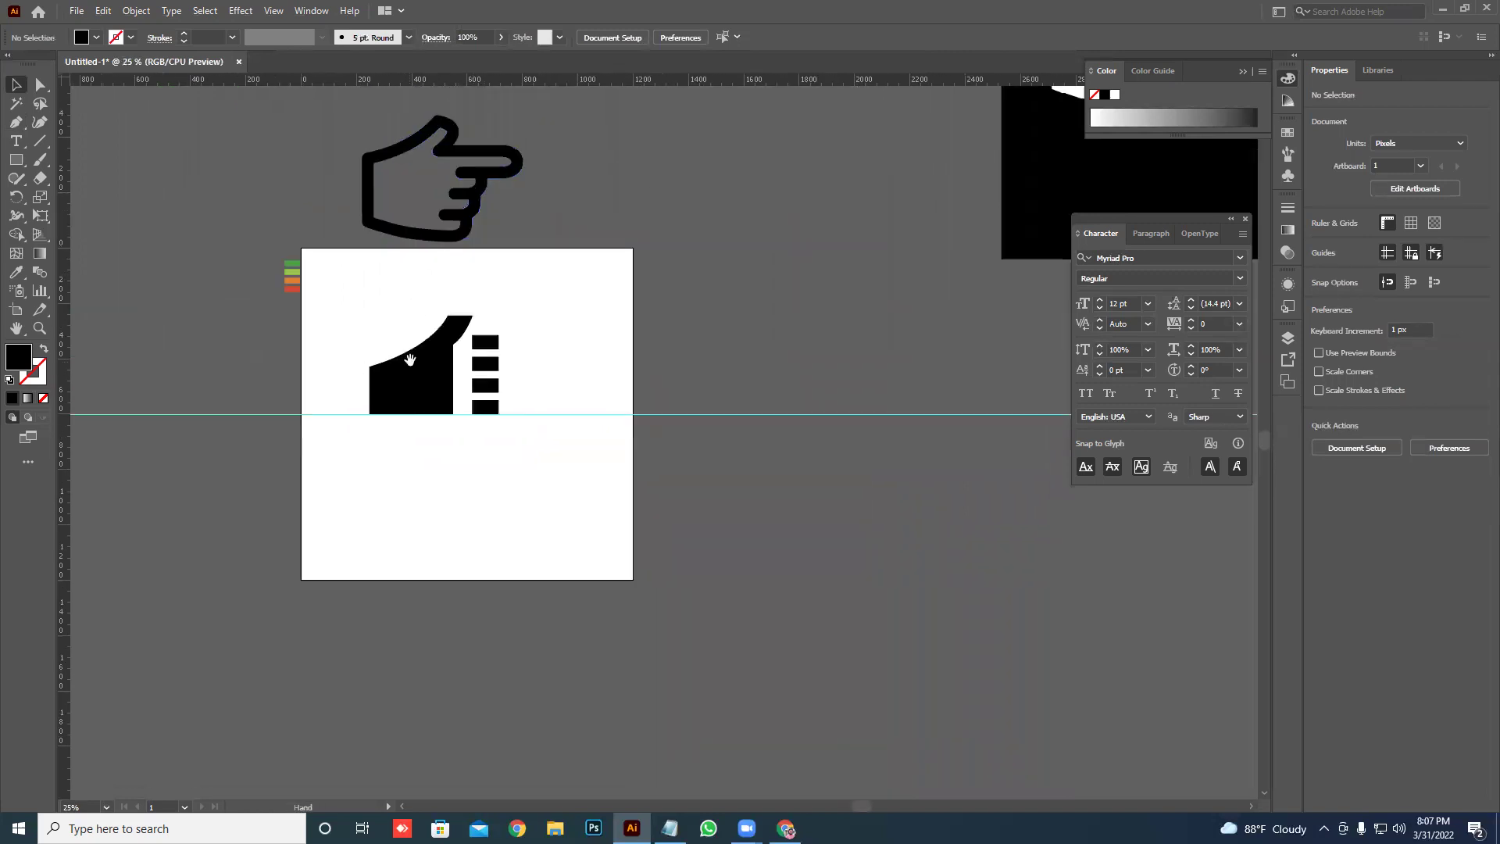
{"action": "left_click", "coordinate": [415, 388]}
{"action": "key", "text": "a"}
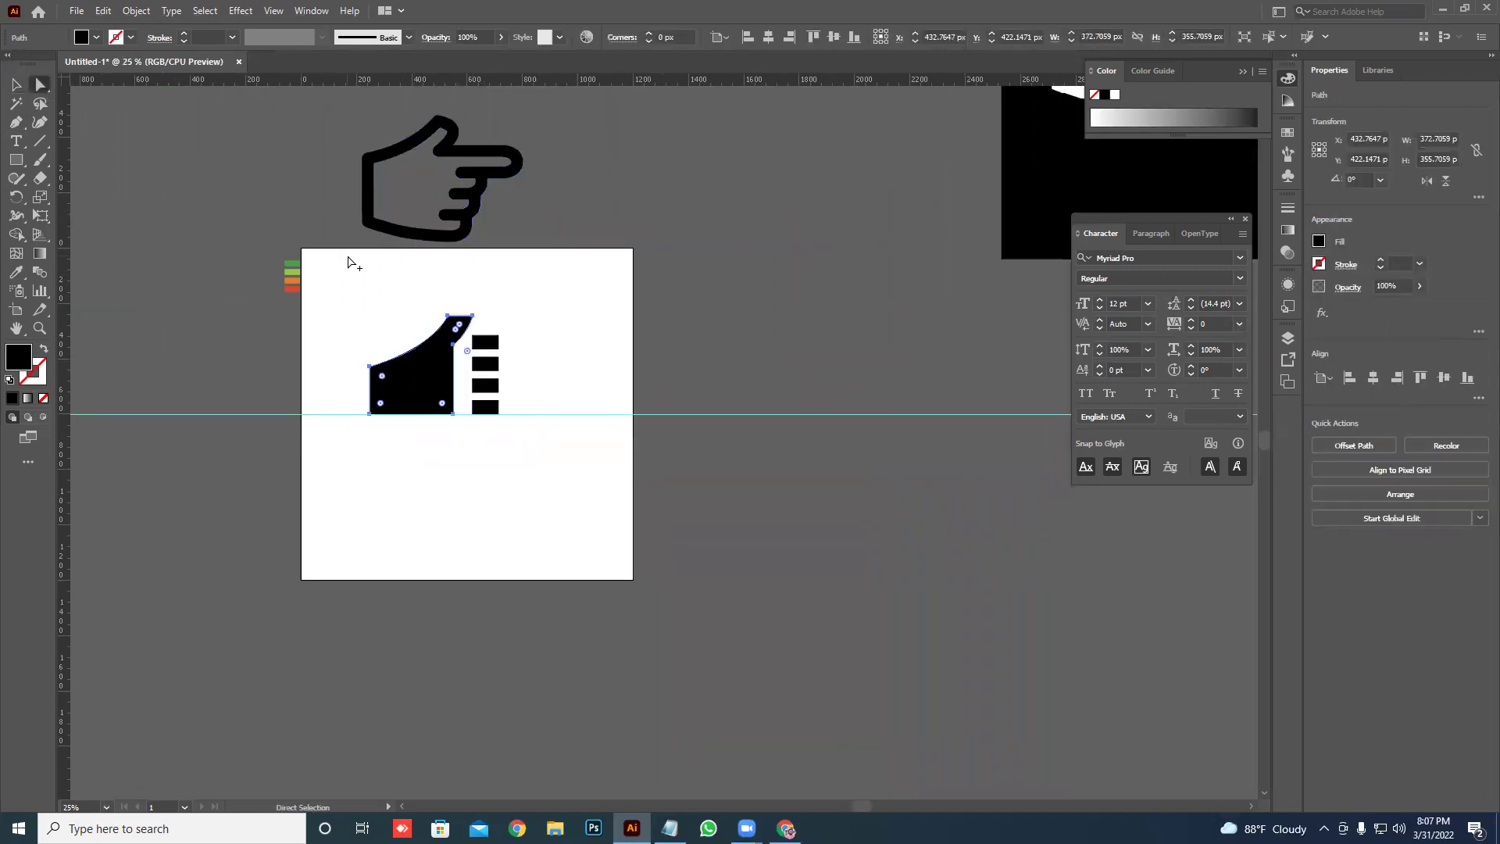
{"action": "scroll", "coordinate": [516, 335], "scroll_direction": "up", "scroll_amount": 1}
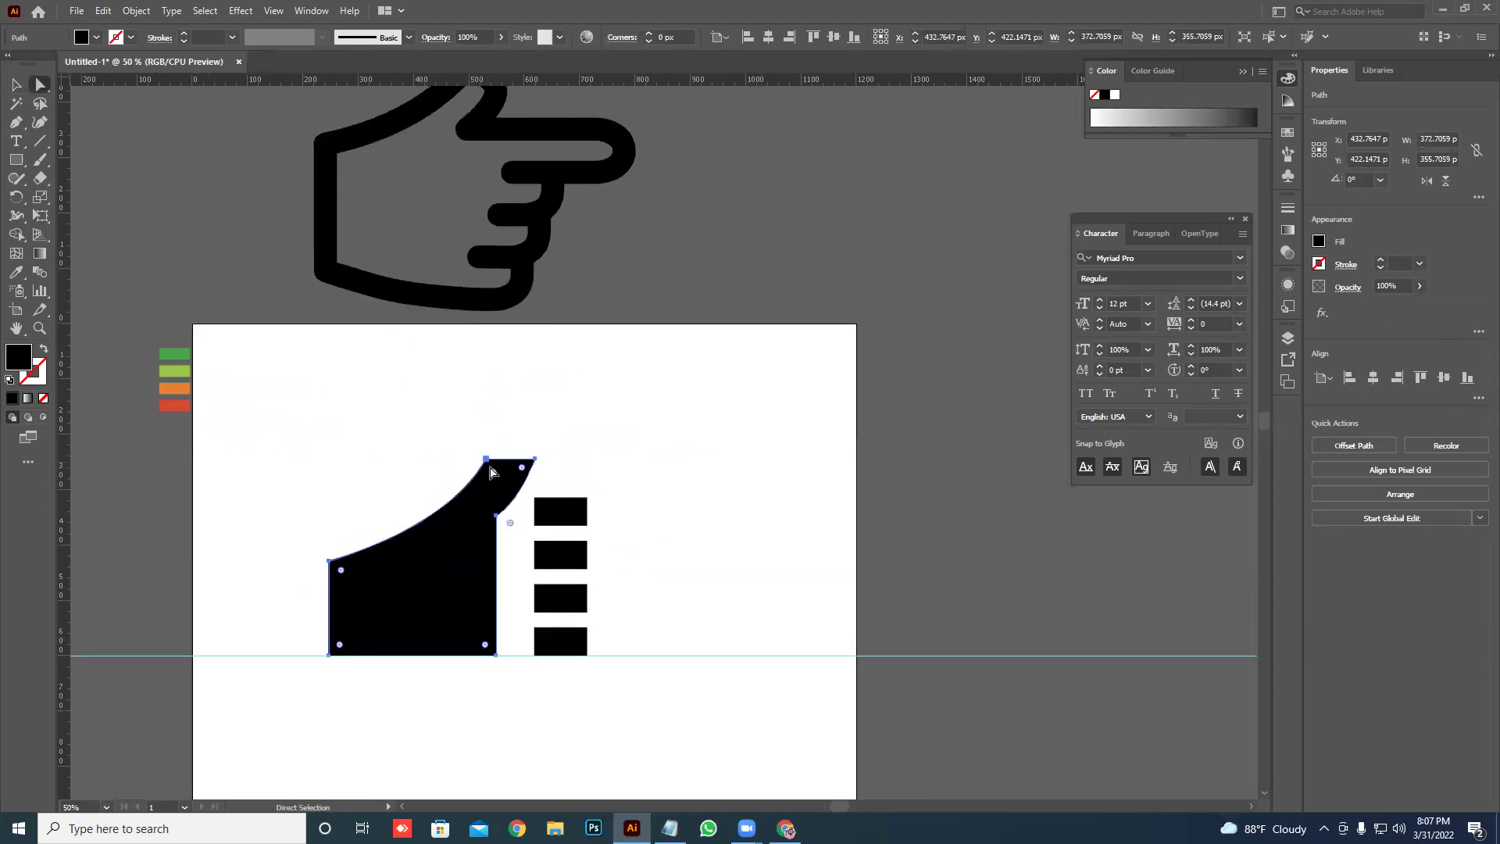
{"action": "left_click_drag", "start_coordinate": [490, 471], "coordinate": [509, 508]}
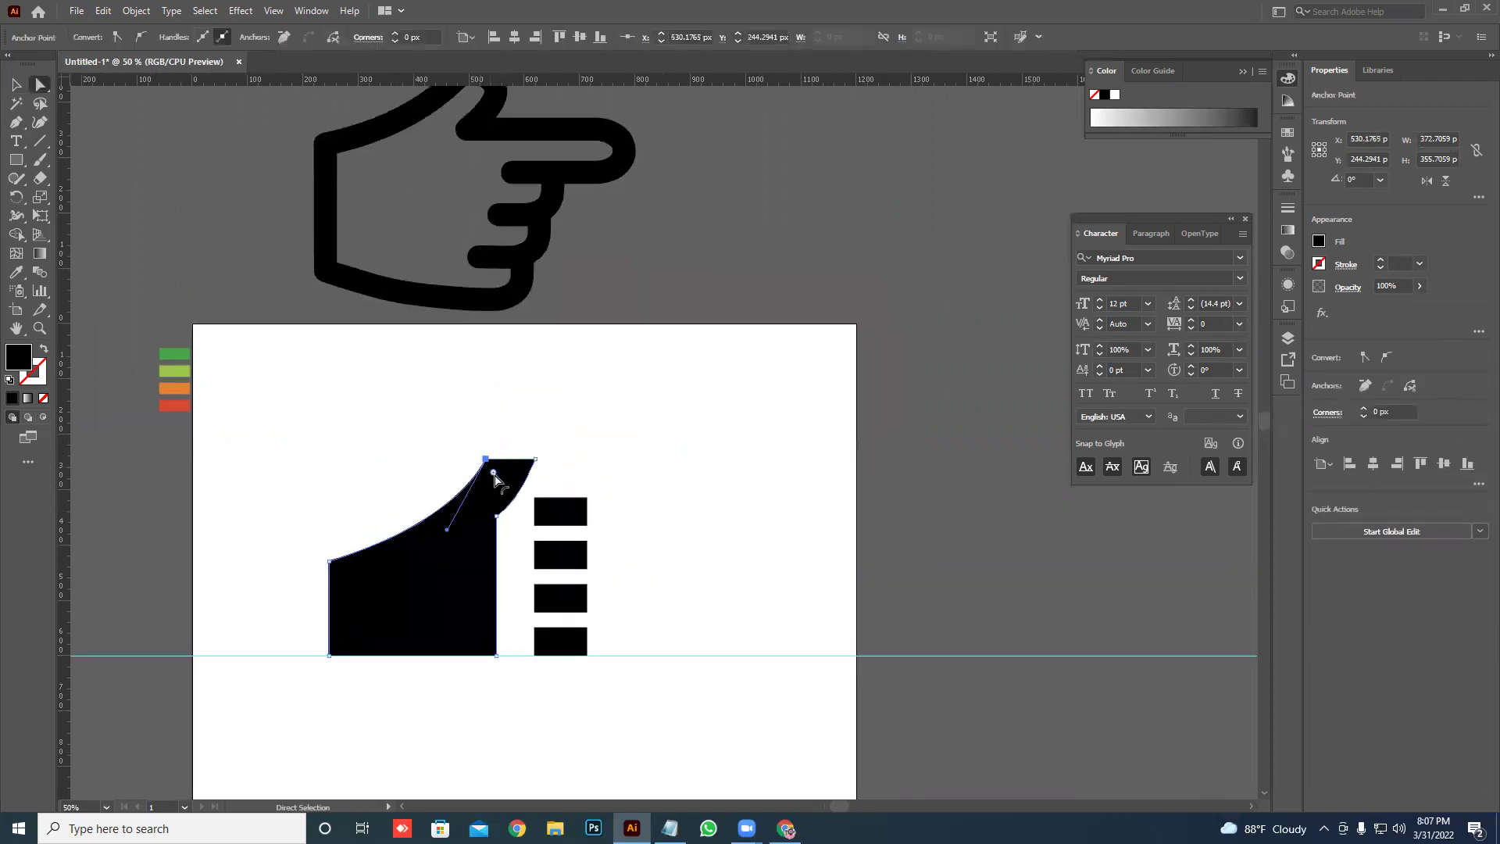
{"action": "left_click", "coordinate": [536, 470]}
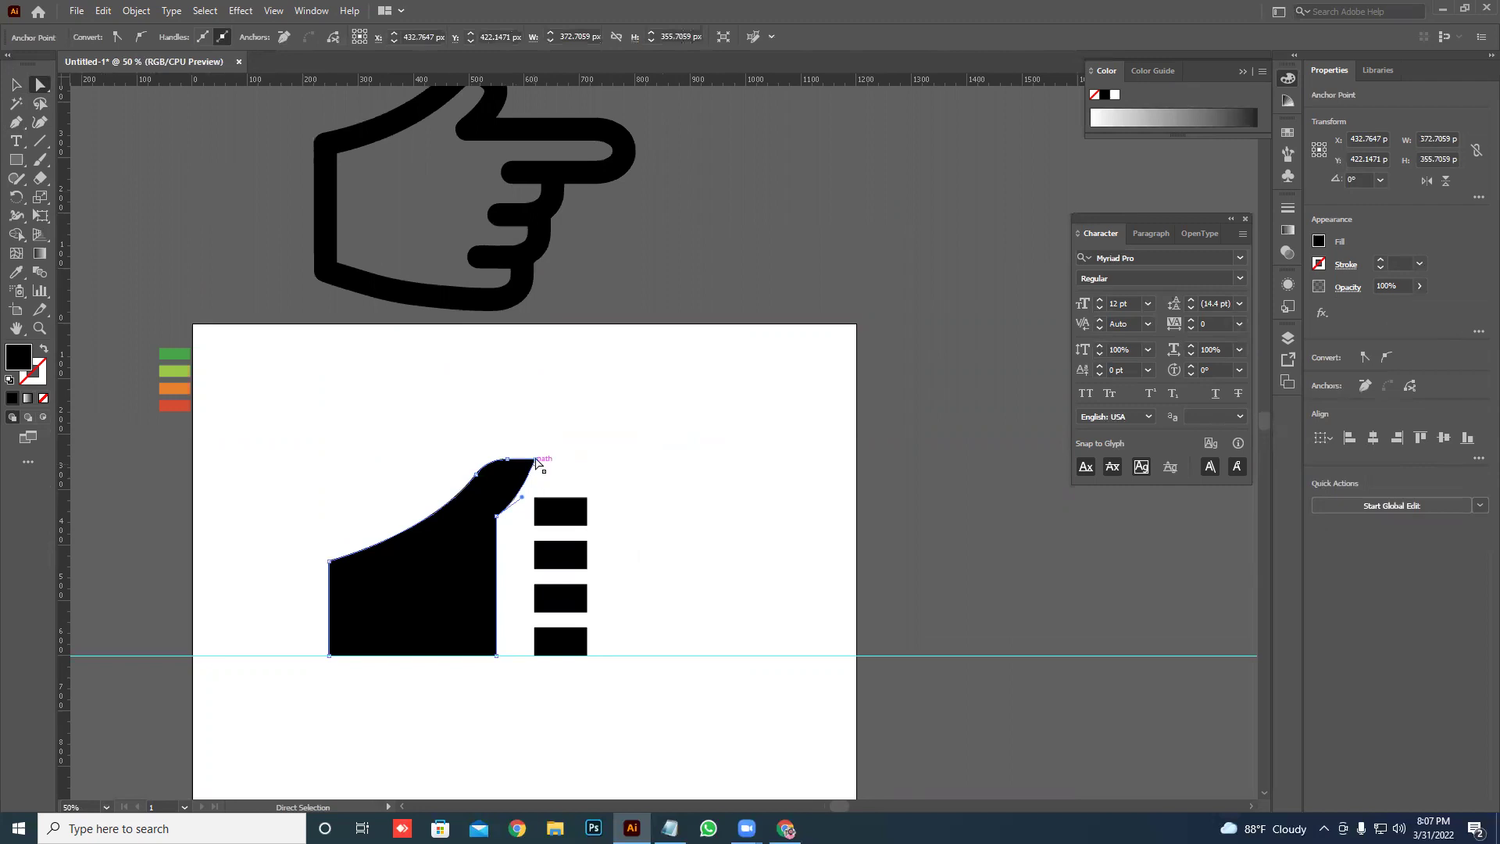
{"action": "left_click", "coordinate": [535, 461]}
{"action": "mouse_move", "coordinate": [522, 474]}
{"action": "left_mouse_down"}
{"action": "mouse_move", "coordinate": [512, 490]}
{"action": "mouse_move", "coordinate": [536, 487]}
{"action": "left_mouse_up"}
{"action": "left_click", "coordinate": [594, 461]}
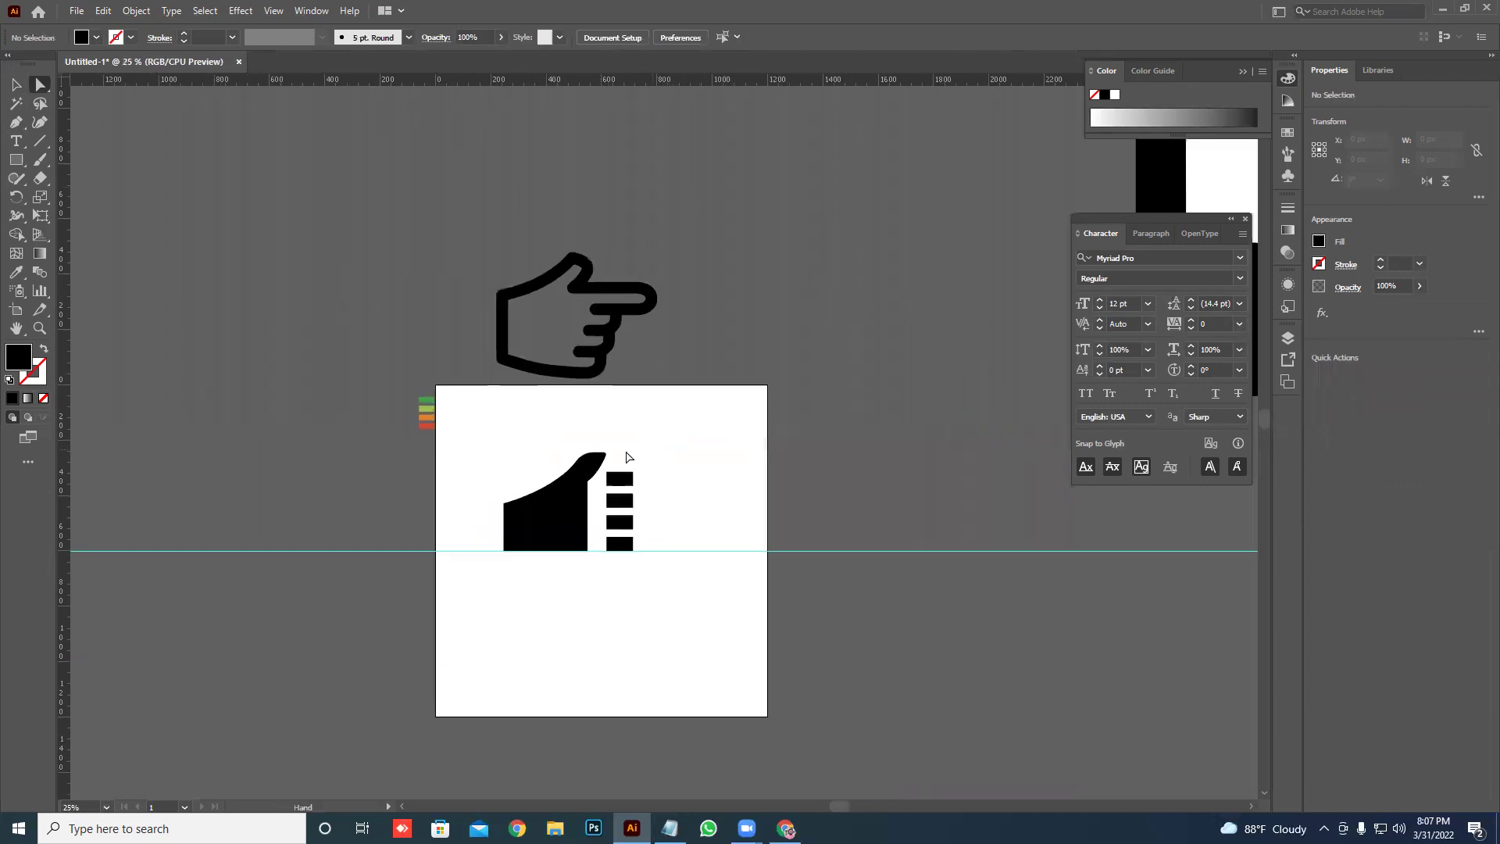
{"action": "scroll", "coordinate": [614, 467], "scroll_direction": "up", "scroll_amount": 2, "text": "alt"}
{"action": "scroll", "coordinate": [623, 362], "scroll_direction": "down", "scroll_amount": 2}
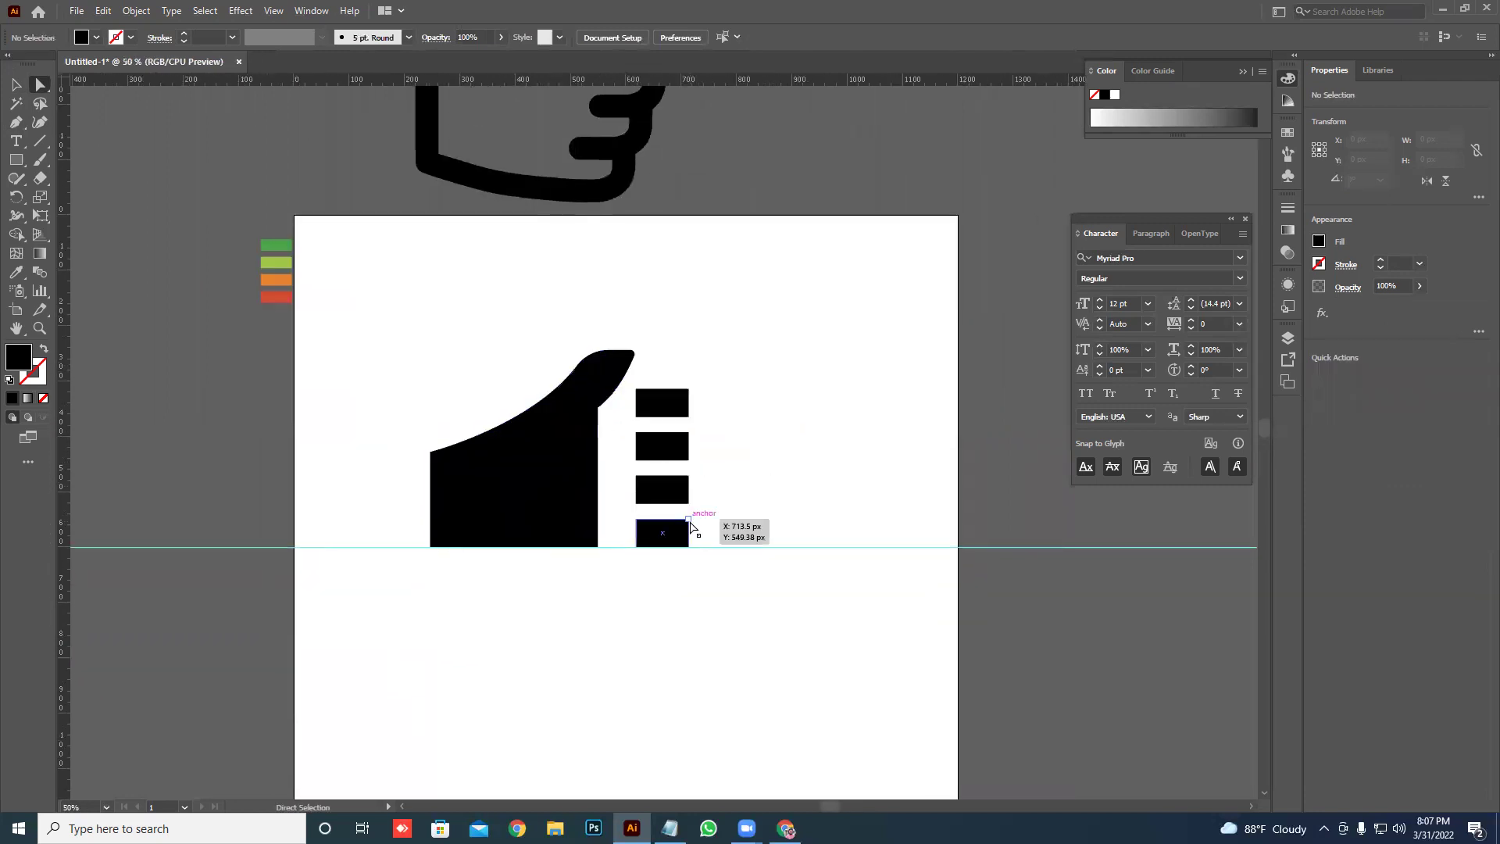
- Round the corners of all four finger bars into pill shapes
{"action": "left_click", "coordinate": [662, 536]}
{"action": "left_click", "coordinate": [666, 490], "text": "shift"}
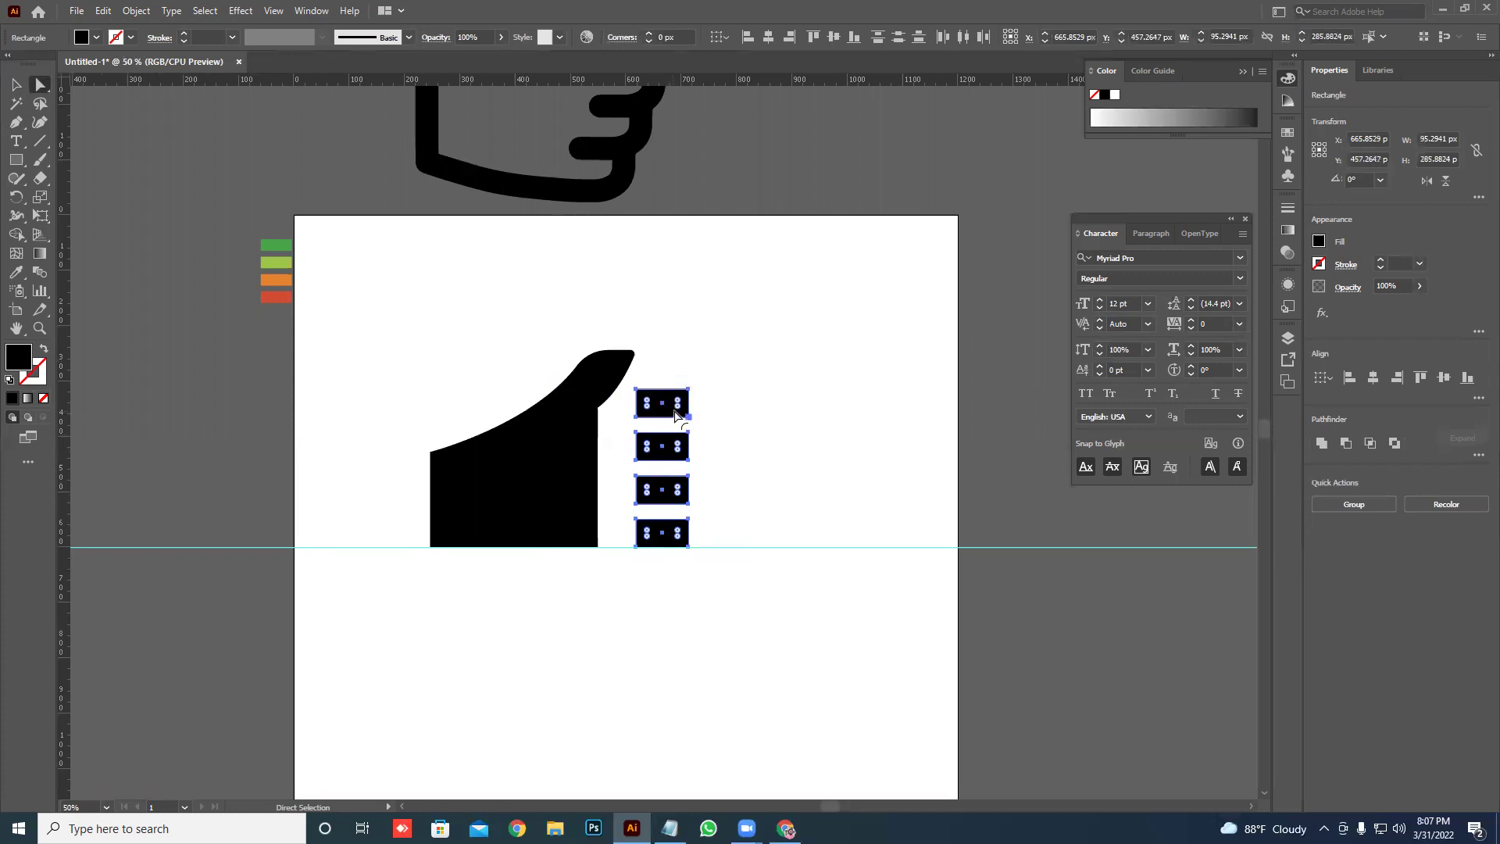
{"action": "left_click_drag", "start_coordinate": [676, 412], "coordinate": [666, 414]}
{"action": "left_click", "coordinate": [740, 409]}
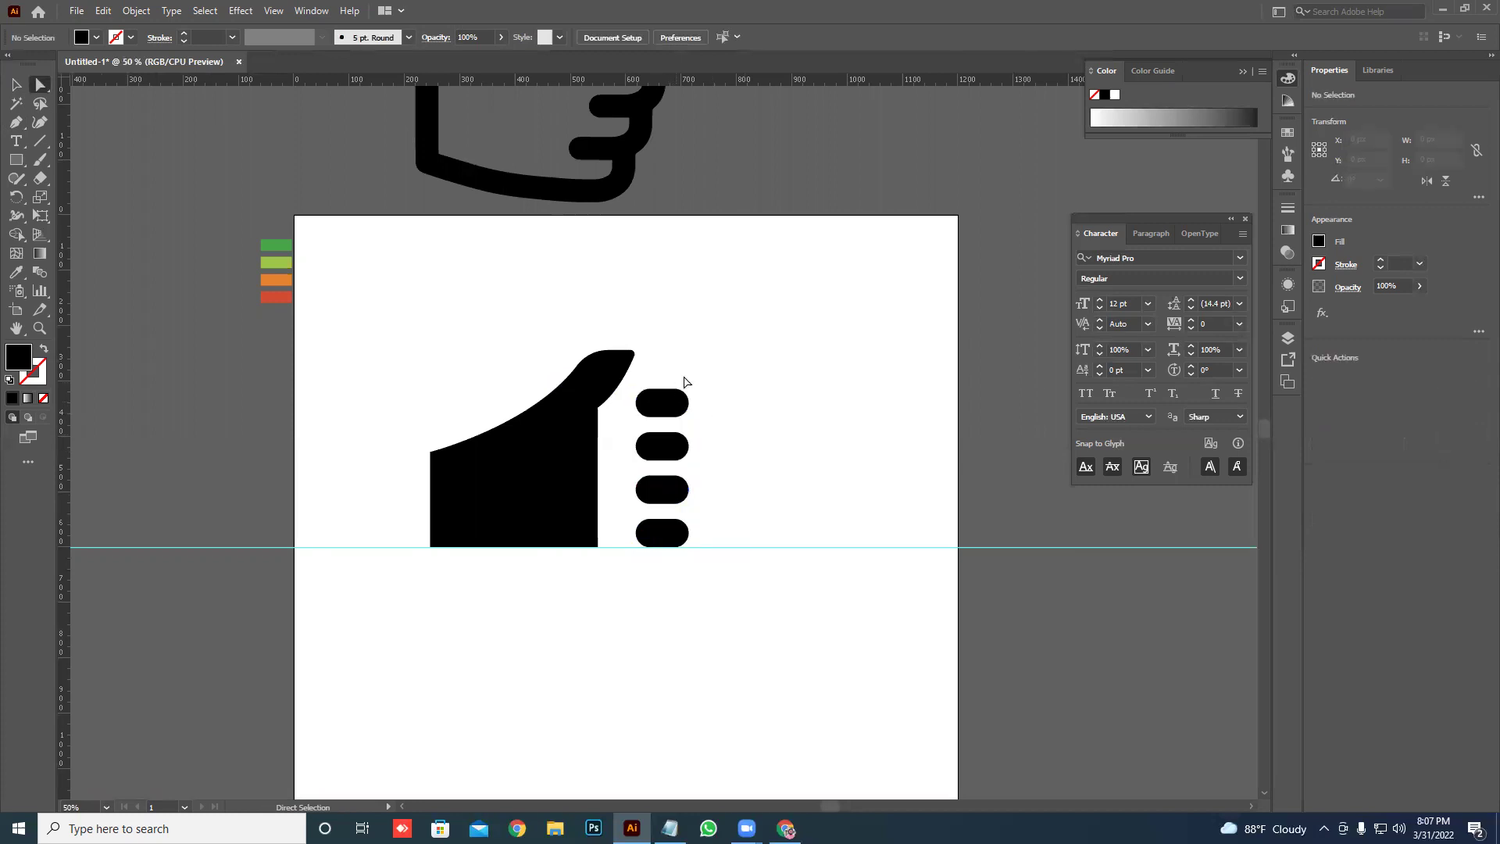
{"action": "scroll", "coordinate": [707, 365], "scroll_direction": "right", "scroll_amount": 1}
- Scale the thumb shape down toward its top-right
{"action": "left_click", "coordinate": [19, 85]}
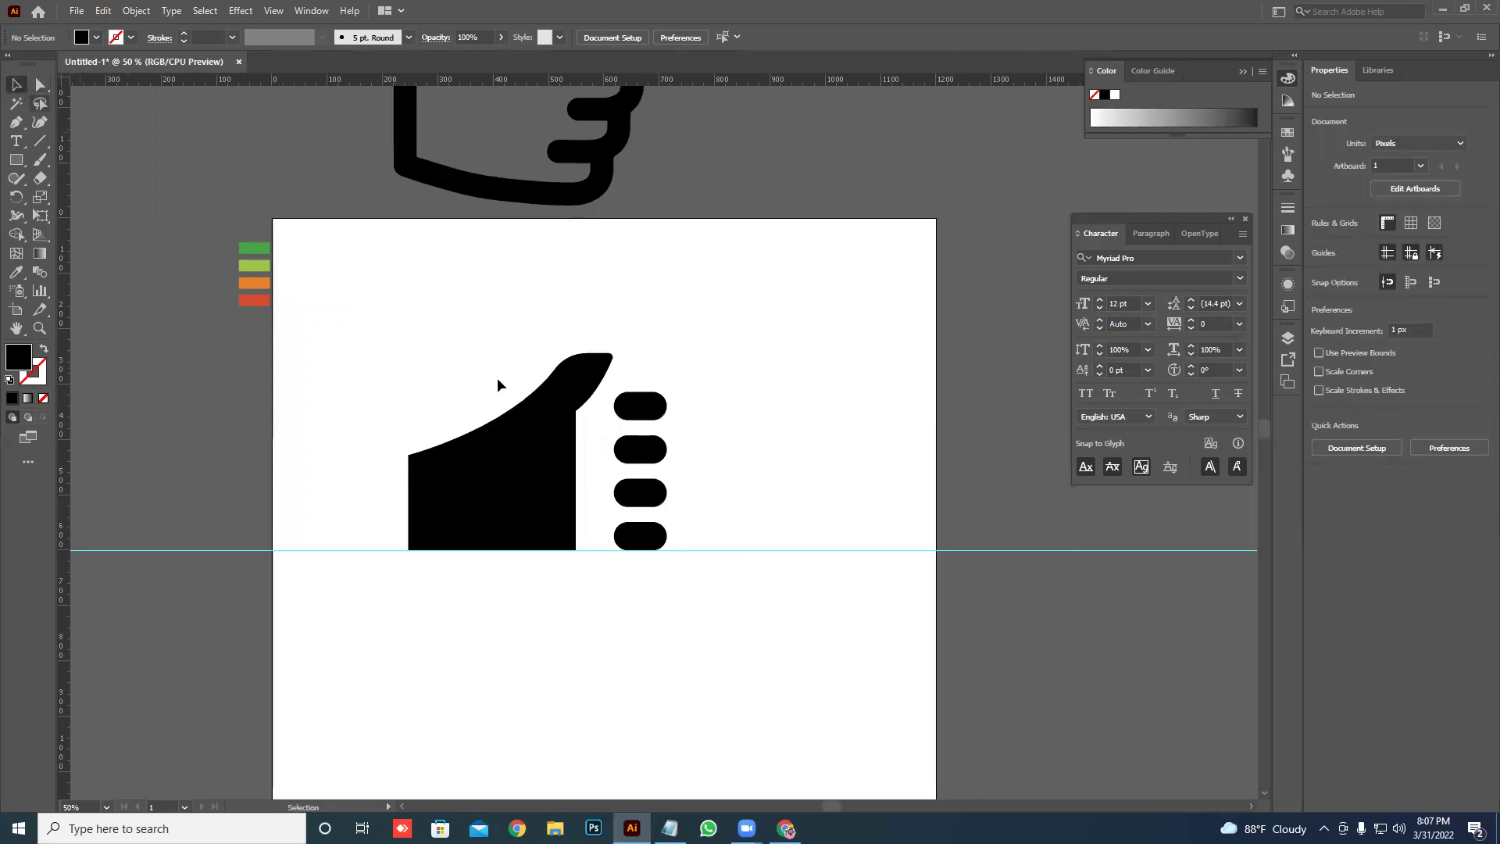
{"action": "left_click", "coordinate": [414, 549]}
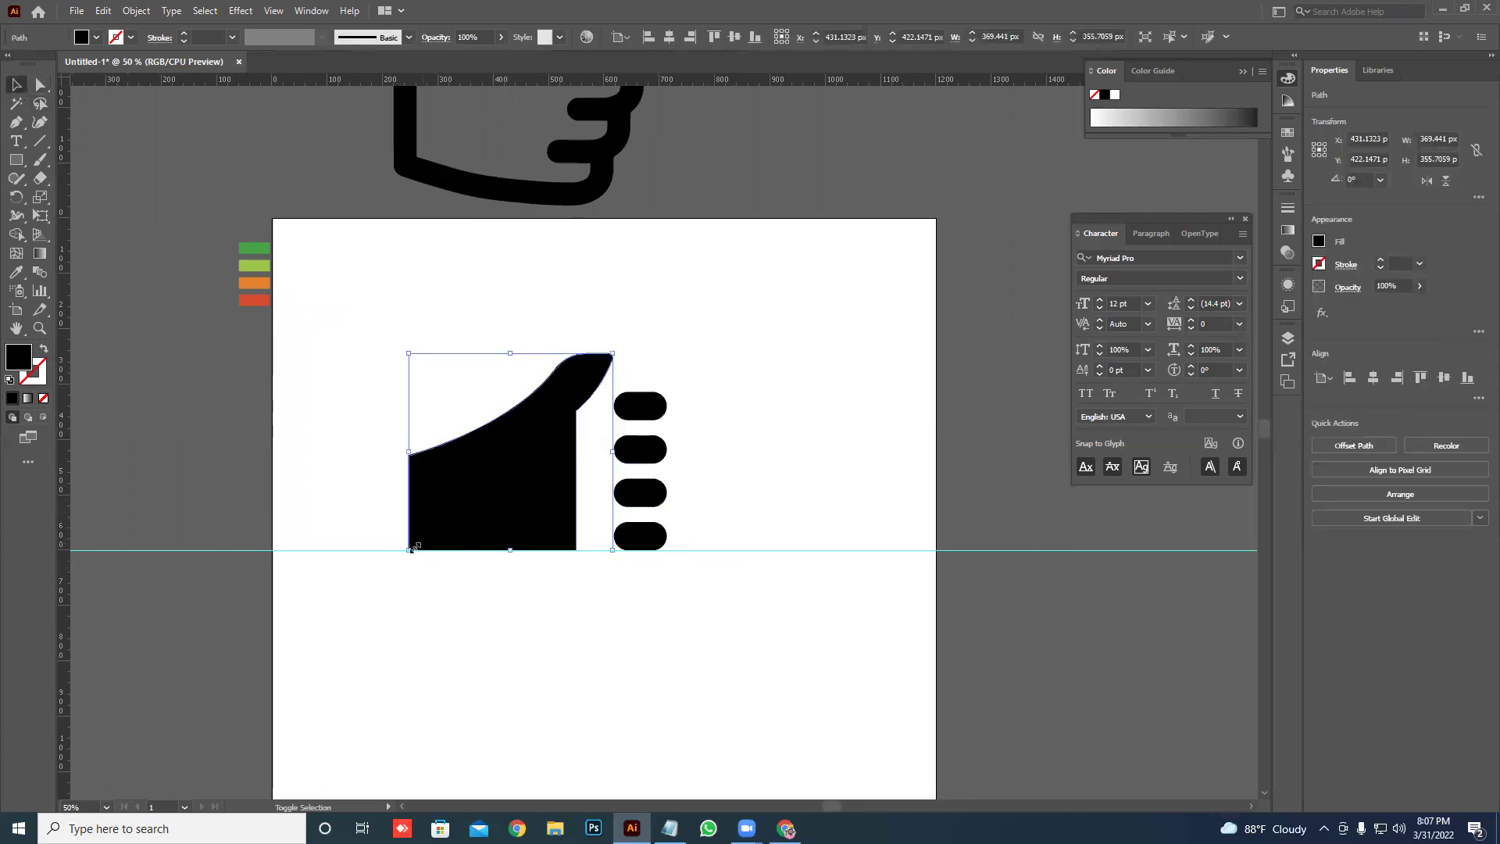
{"action": "left_click_drag", "start_coordinate": [414, 548], "coordinate": [487, 473]}
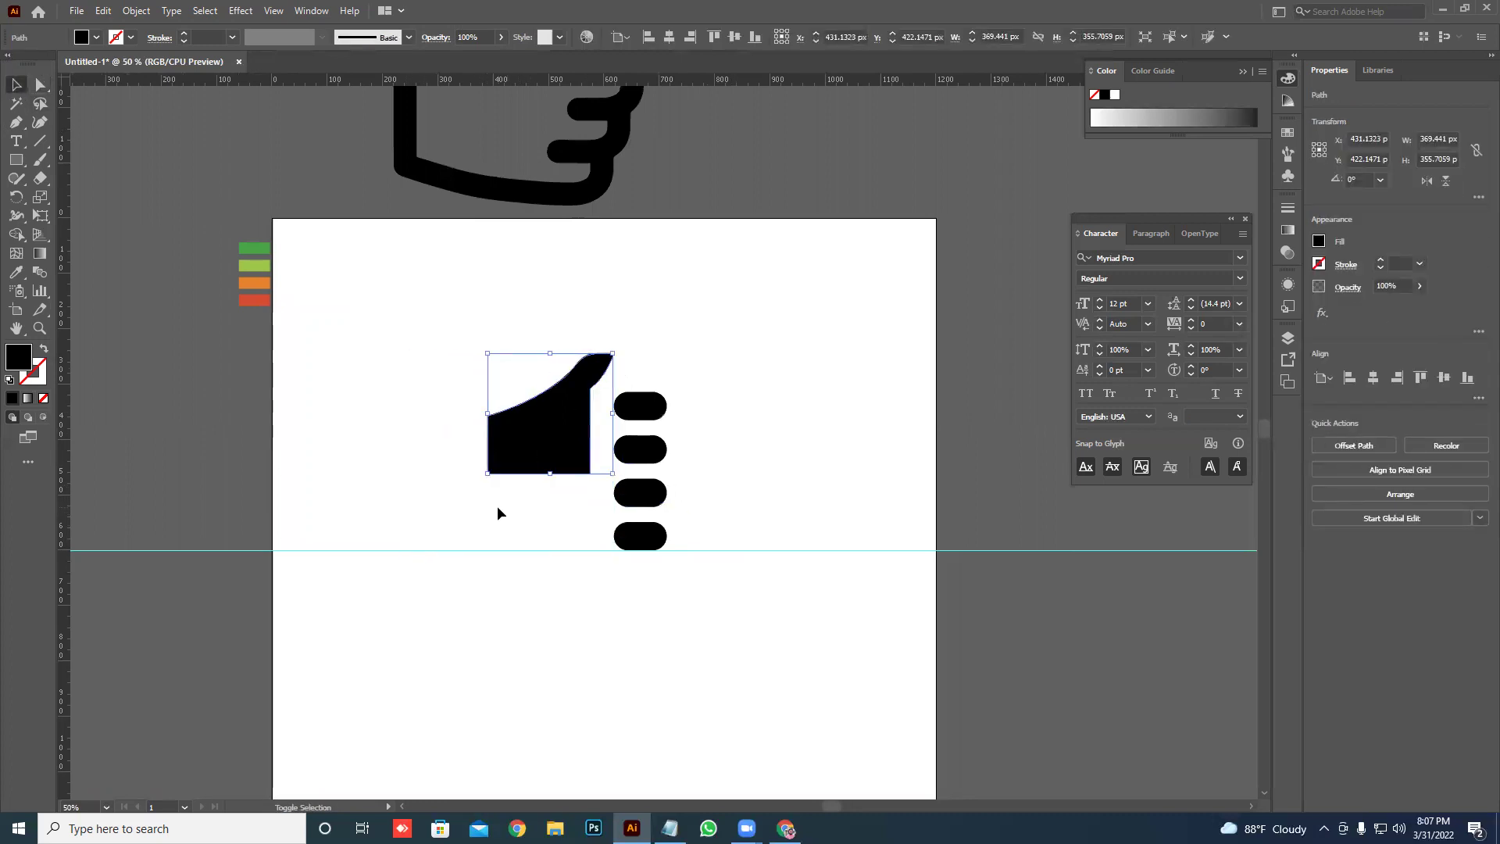
{"action": "left_click", "coordinate": [497, 504]}
- Move the four pill fingers upward beside the thumb
{"action": "scroll", "coordinate": [511, 484], "scroll_direction": "up", "scroll_amount": 3}
{"action": "scroll", "coordinate": [511, 484], "scroll_direction": "right", "scroll_amount": 2}
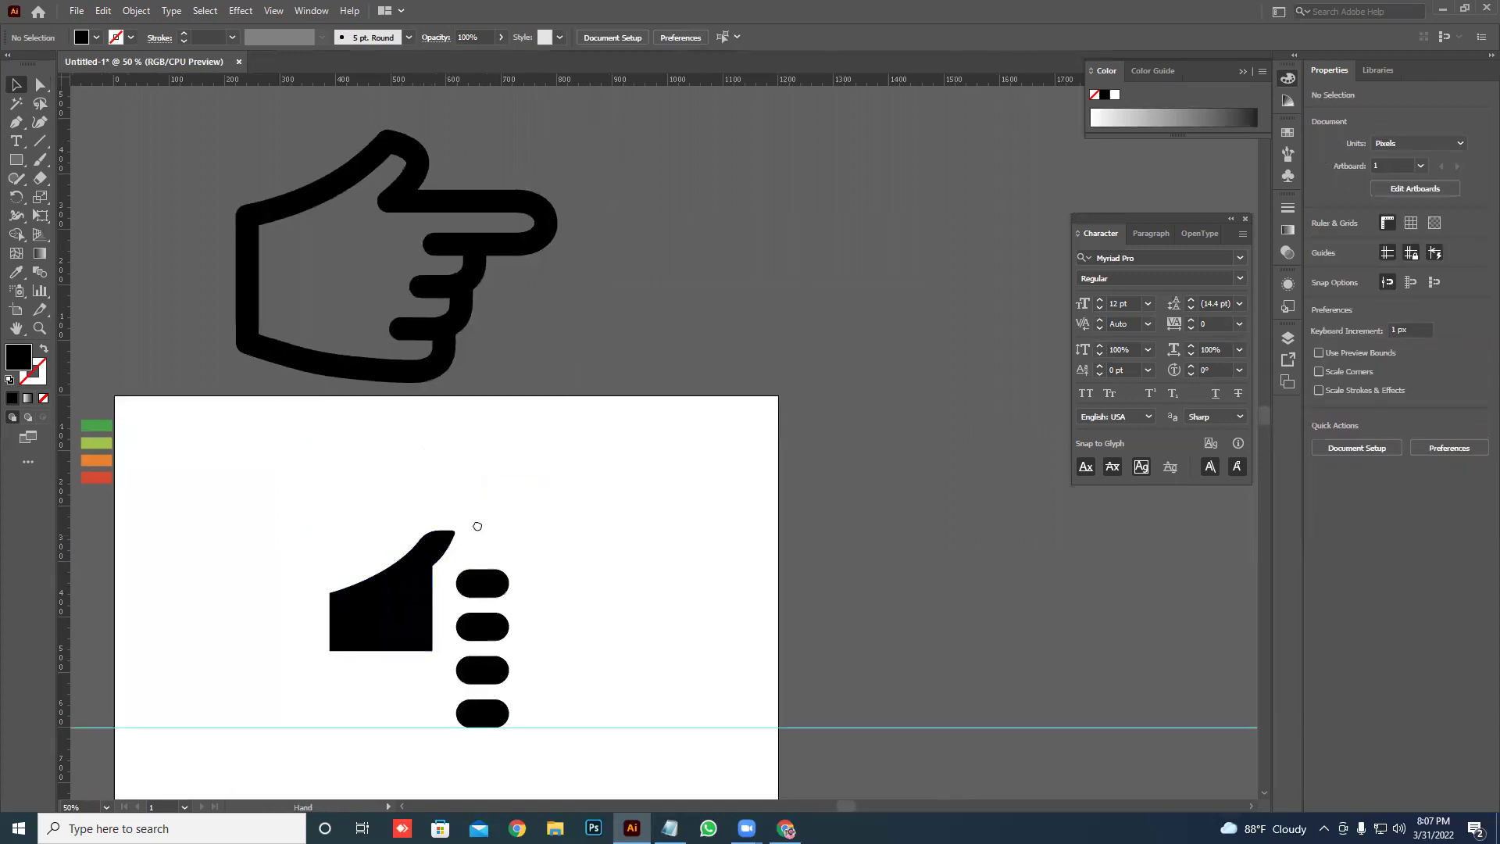
{"action": "mouse_move", "coordinate": [501, 708]}
{"action": "left_mouse_down"}
{"action": "mouse_move", "coordinate": [499, 625]}
{"action": "mouse_move", "coordinate": [552, 617]}
{"action": "left_mouse_up"}
{"action": "left_click", "coordinate": [536, 557]}
- Stack the four finger pills tightly and space them evenly in a column
{"action": "scroll", "coordinate": [561, 546], "scroll_direction": "up", "scroll_amount": 3}
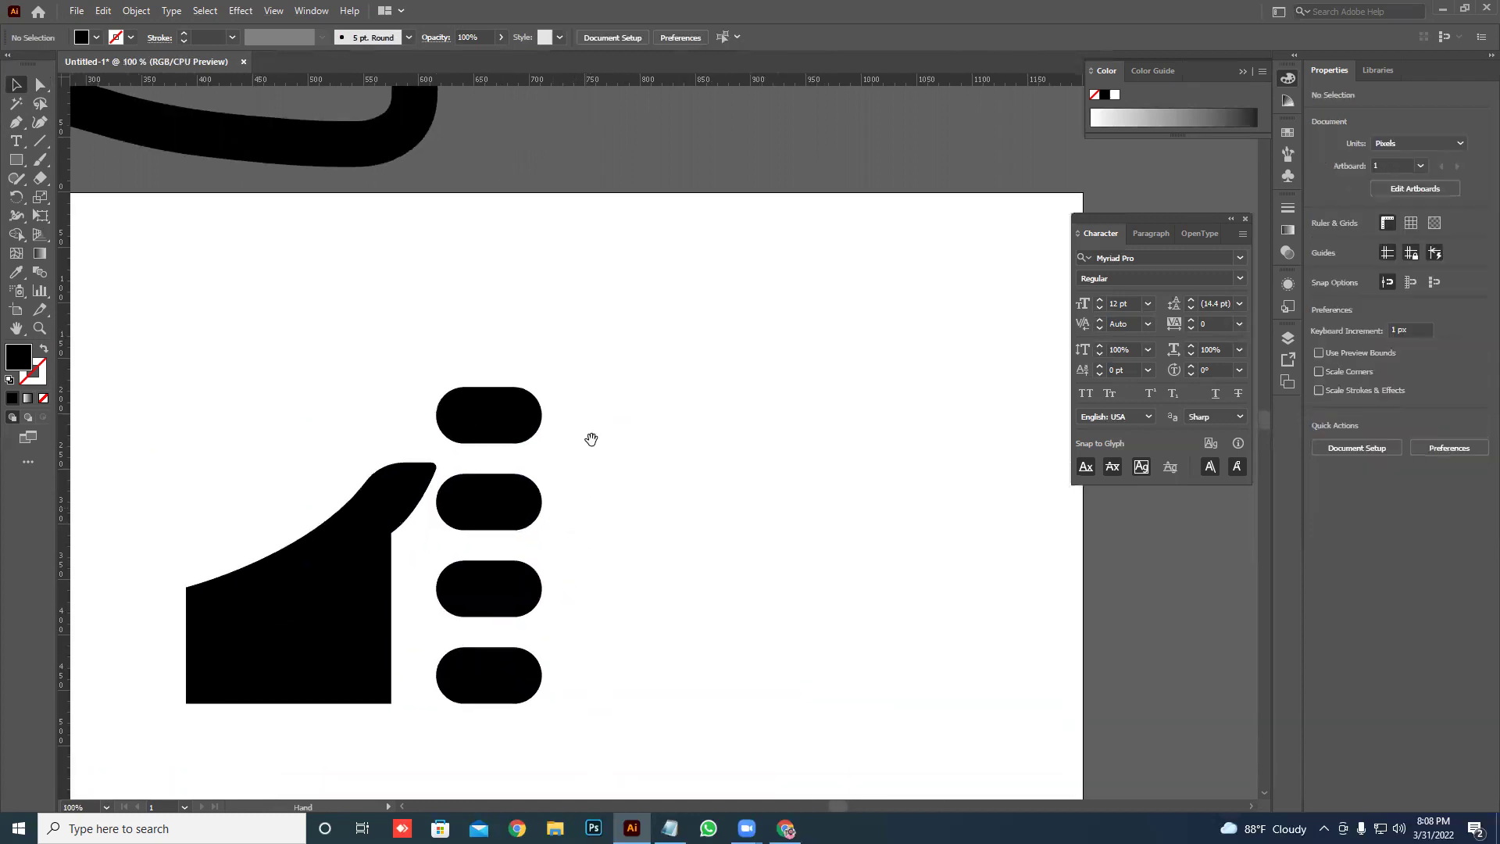
{"action": "mouse_move", "coordinate": [511, 529]}
{"action": "left_mouse_down"}
{"action": "mouse_move", "coordinate": [511, 557]}
{"action": "mouse_move", "coordinate": [511, 500]}
{"action": "left_mouse_up"}
{"action": "left_click_drag", "start_coordinate": [503, 348], "coordinate": [509, 444]}
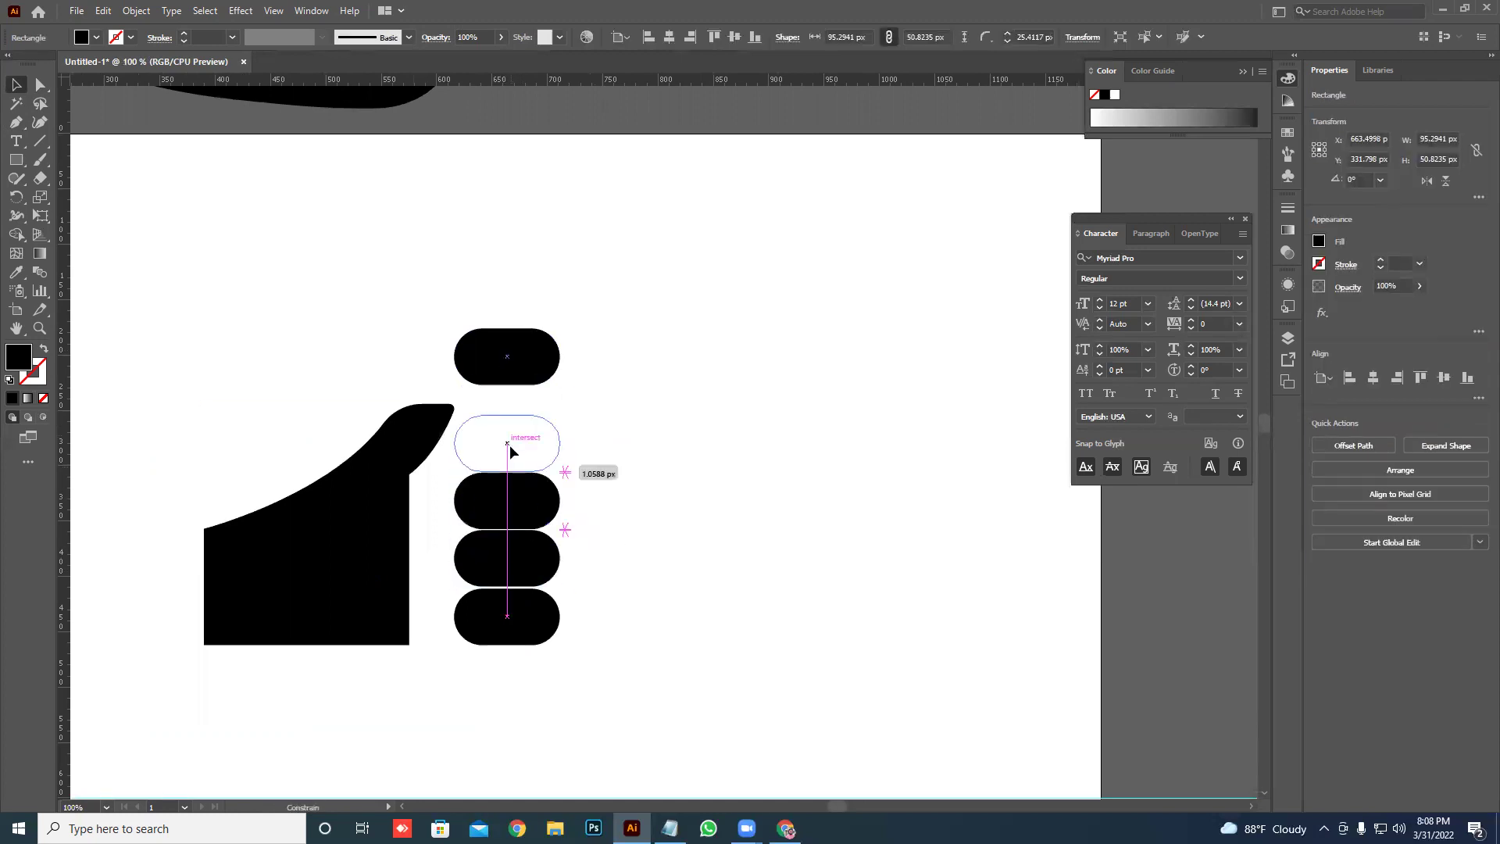
{"action": "left_click_drag", "start_coordinate": [491, 366], "coordinate": [552, 642]}
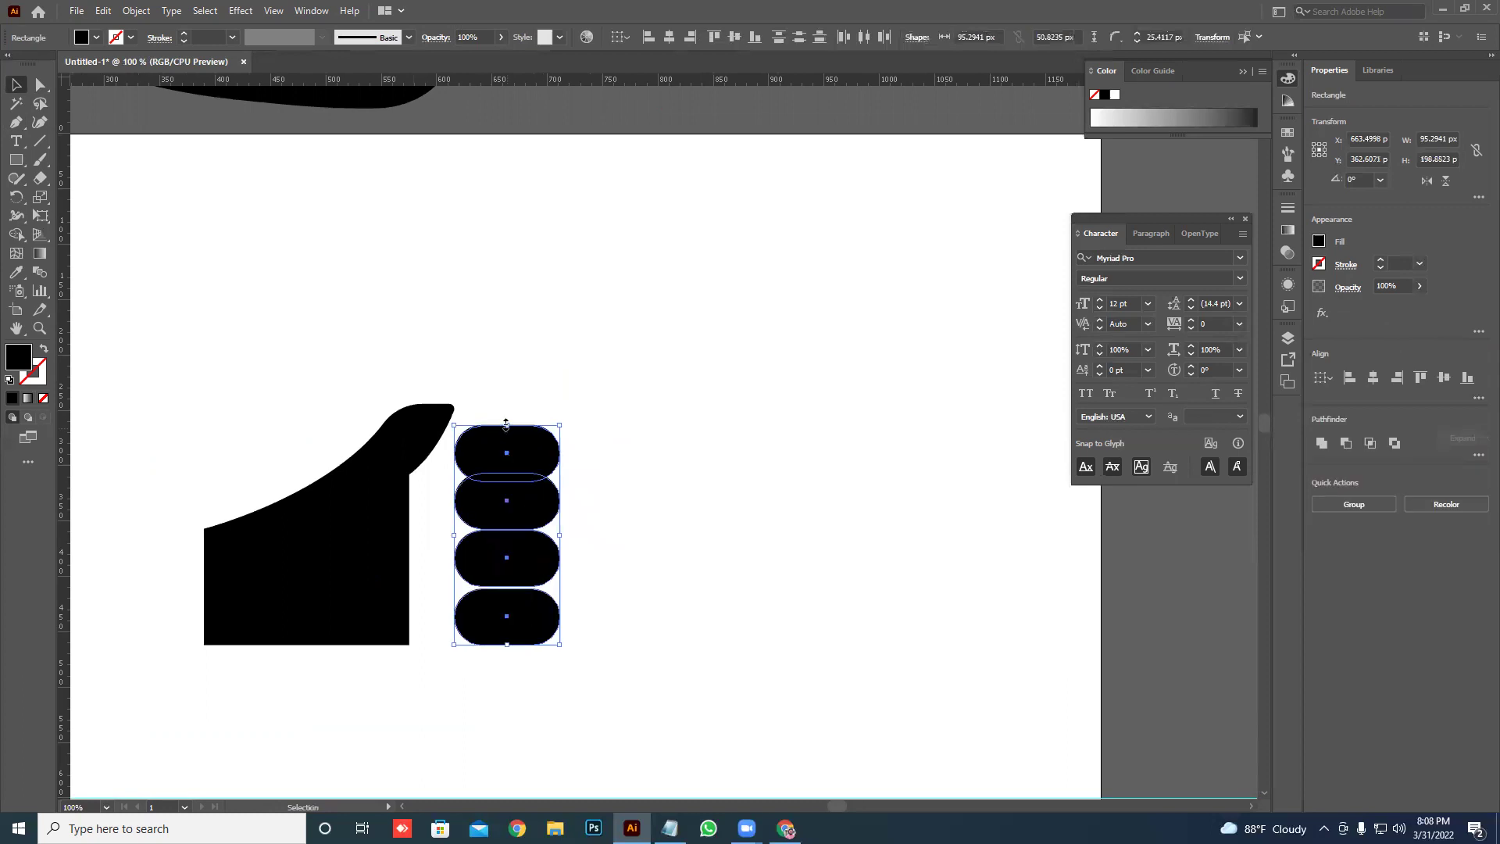
{"action": "mouse_move", "coordinate": [507, 444]}
{"action": "left_mouse_down"}
{"action": "mouse_move", "coordinate": [506, 471]}
{"action": "mouse_move", "coordinate": [517, 438]}
{"action": "left_mouse_up"}
{"action": "left_click", "coordinate": [527, 411]}
{"action": "left_click_drag", "start_coordinate": [518, 497], "coordinate": [530, 478]}
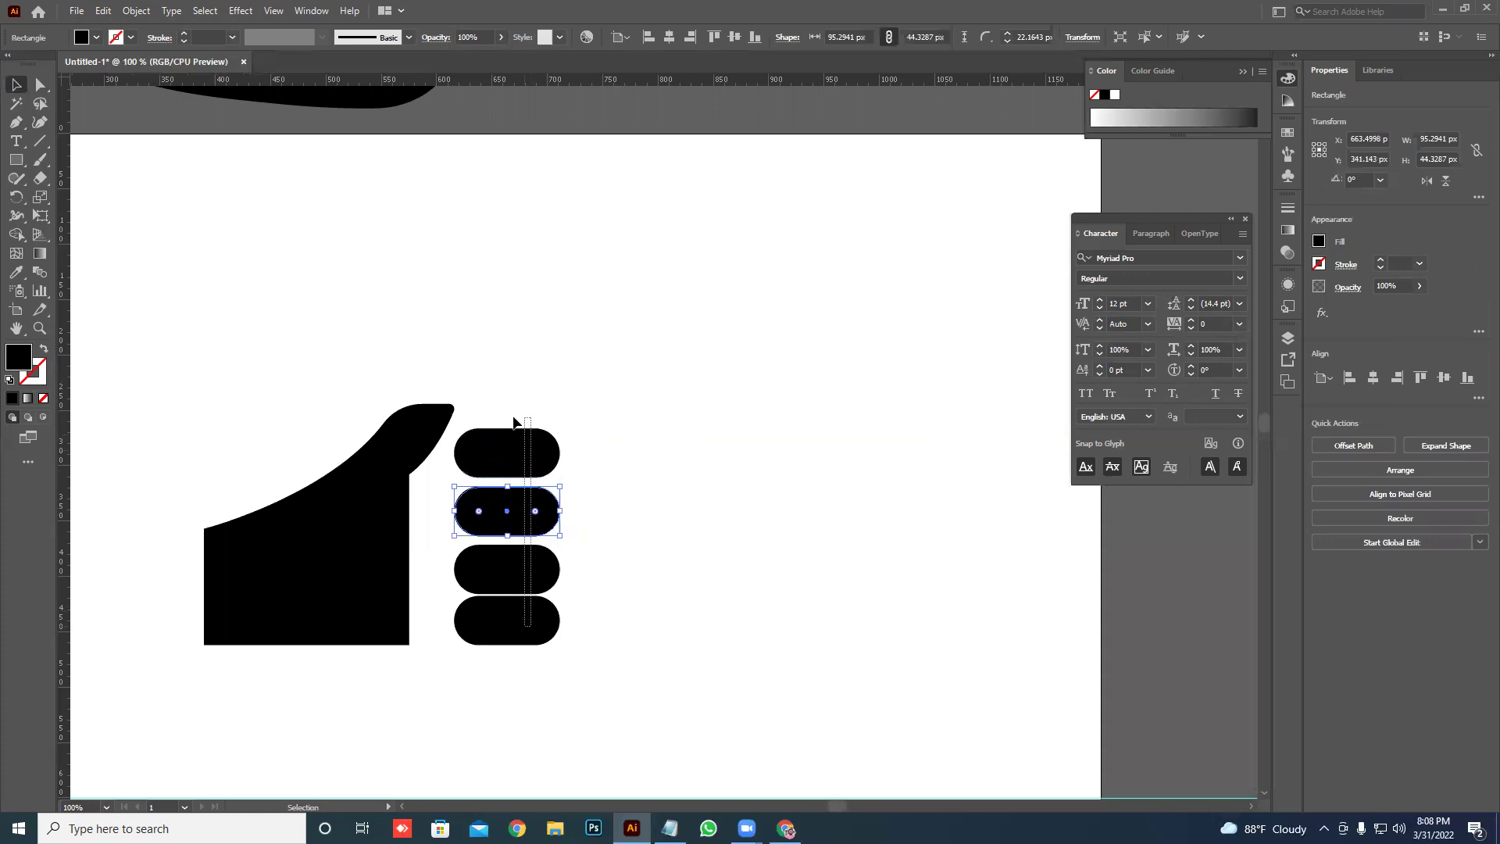
{"action": "left_click_drag", "start_coordinate": [513, 422], "coordinate": [516, 419]}
{"action": "left_click", "coordinate": [793, 43]}
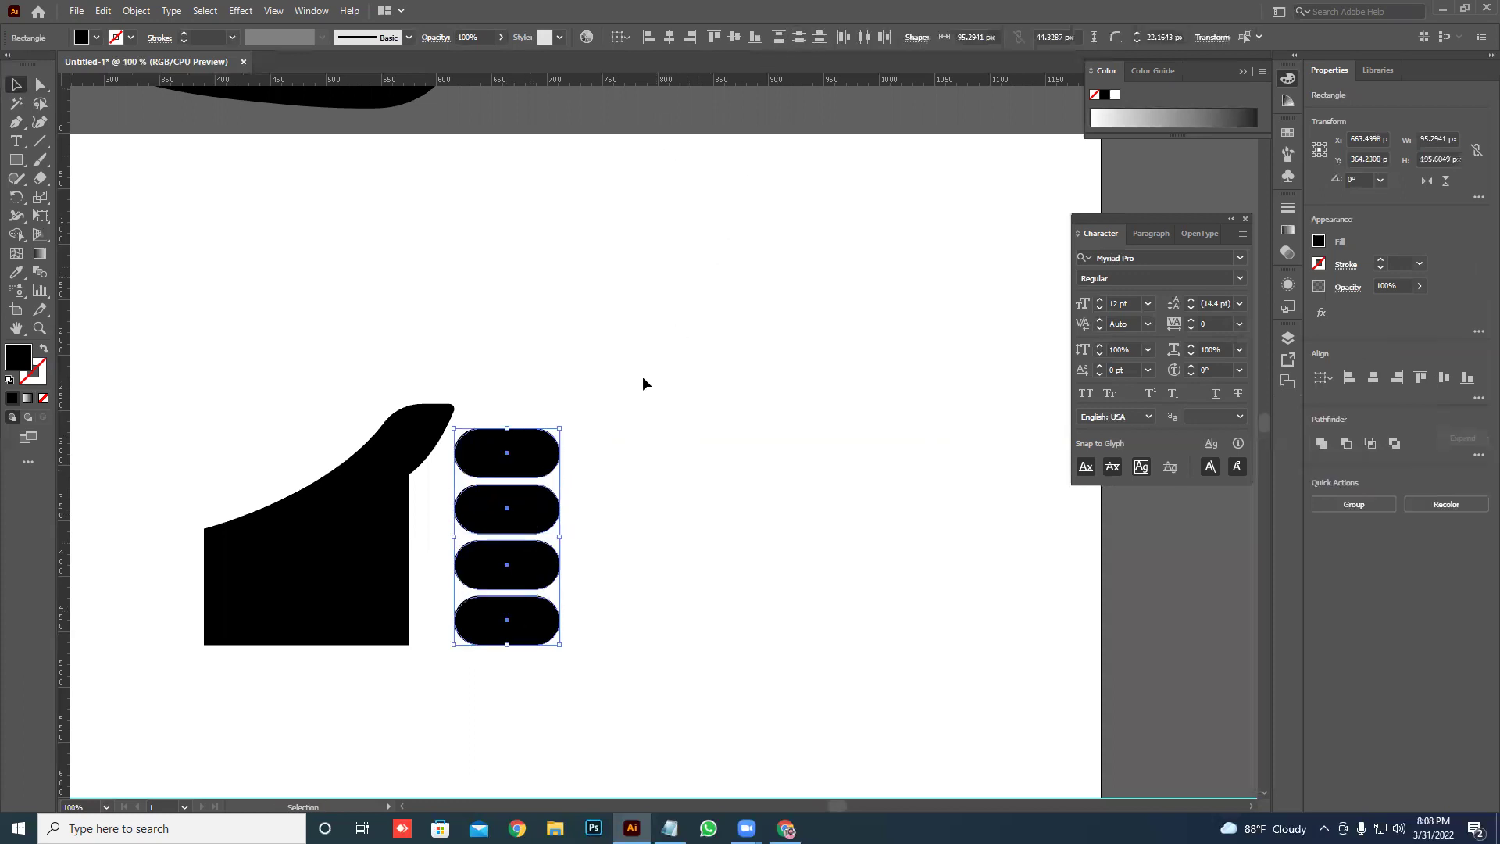
{"action": "left_click", "coordinate": [633, 372]}
- Make the top and bottom finger pills narrower to match each other
{"action": "scroll", "coordinate": [656, 392], "scroll_direction": "down", "scroll_amount": 2}
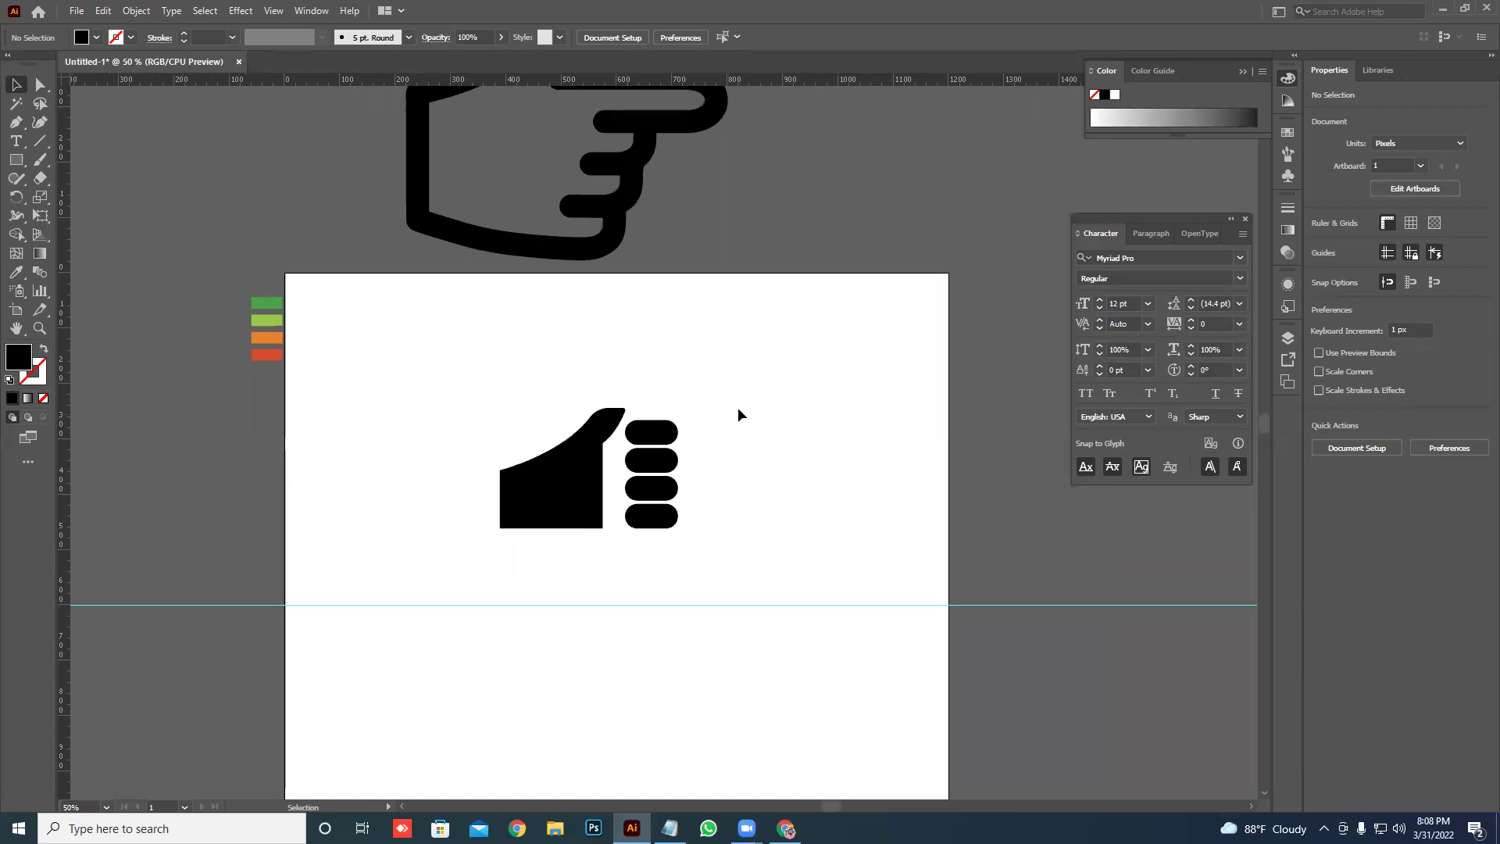
{"action": "scroll", "coordinate": [672, 469], "scroll_direction": "up", "scroll_amount": 2}
{"action": "mouse_move", "coordinate": [715, 558]}
{"action": "left_mouse_down"}
{"action": "mouse_move", "coordinate": [623, 375]}
{"action": "mouse_move", "coordinate": [672, 406]}
{"action": "left_mouse_up"}
{"action": "left_click", "coordinate": [743, 415]}
{"action": "left_click", "coordinate": [674, 404]}
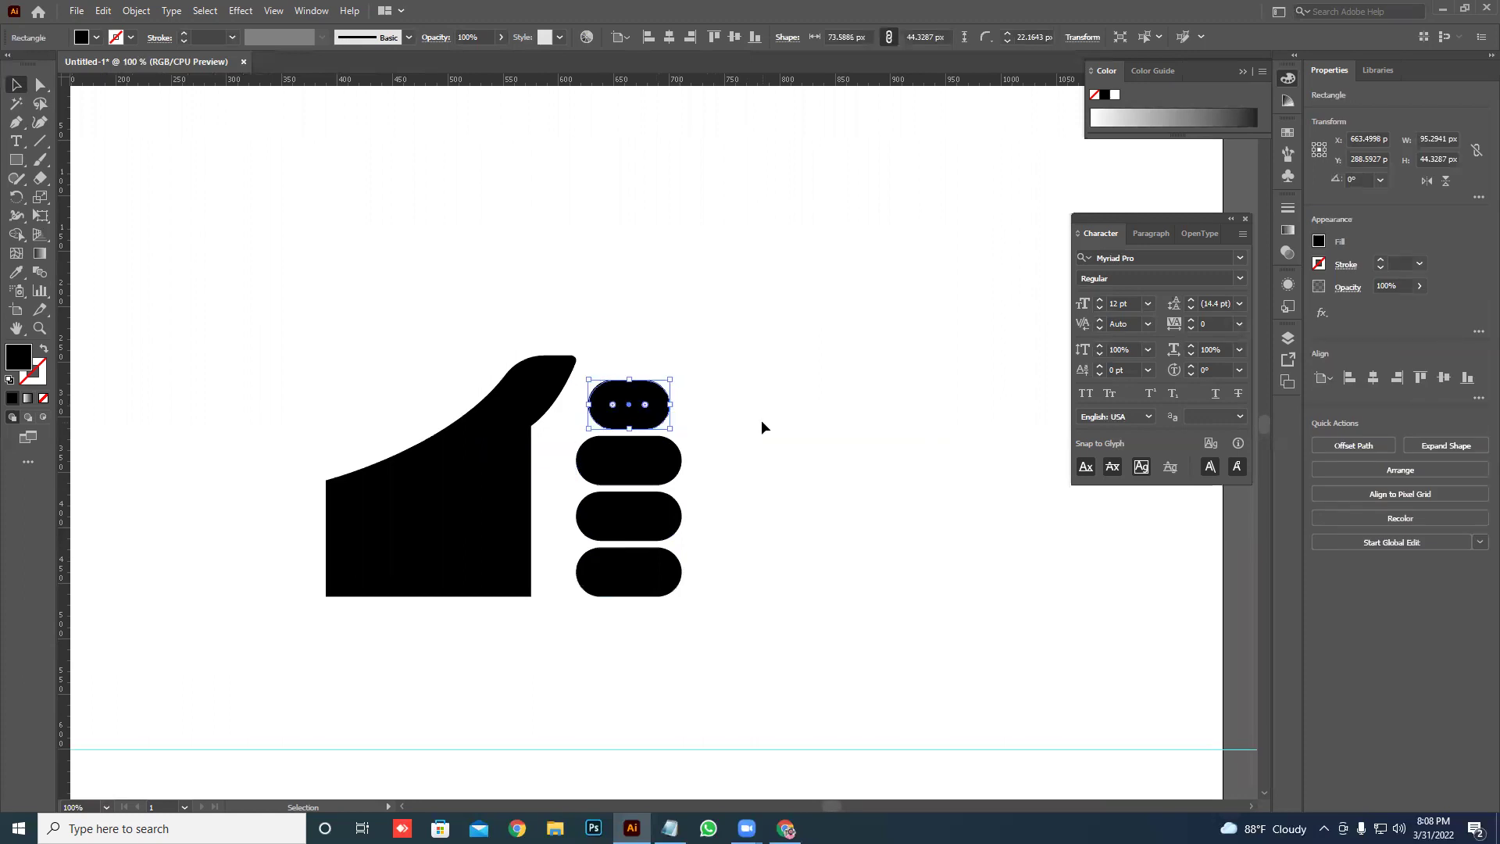
{"action": "left_click", "coordinate": [761, 419]}
{"action": "key", "text": "ctrl+z"}
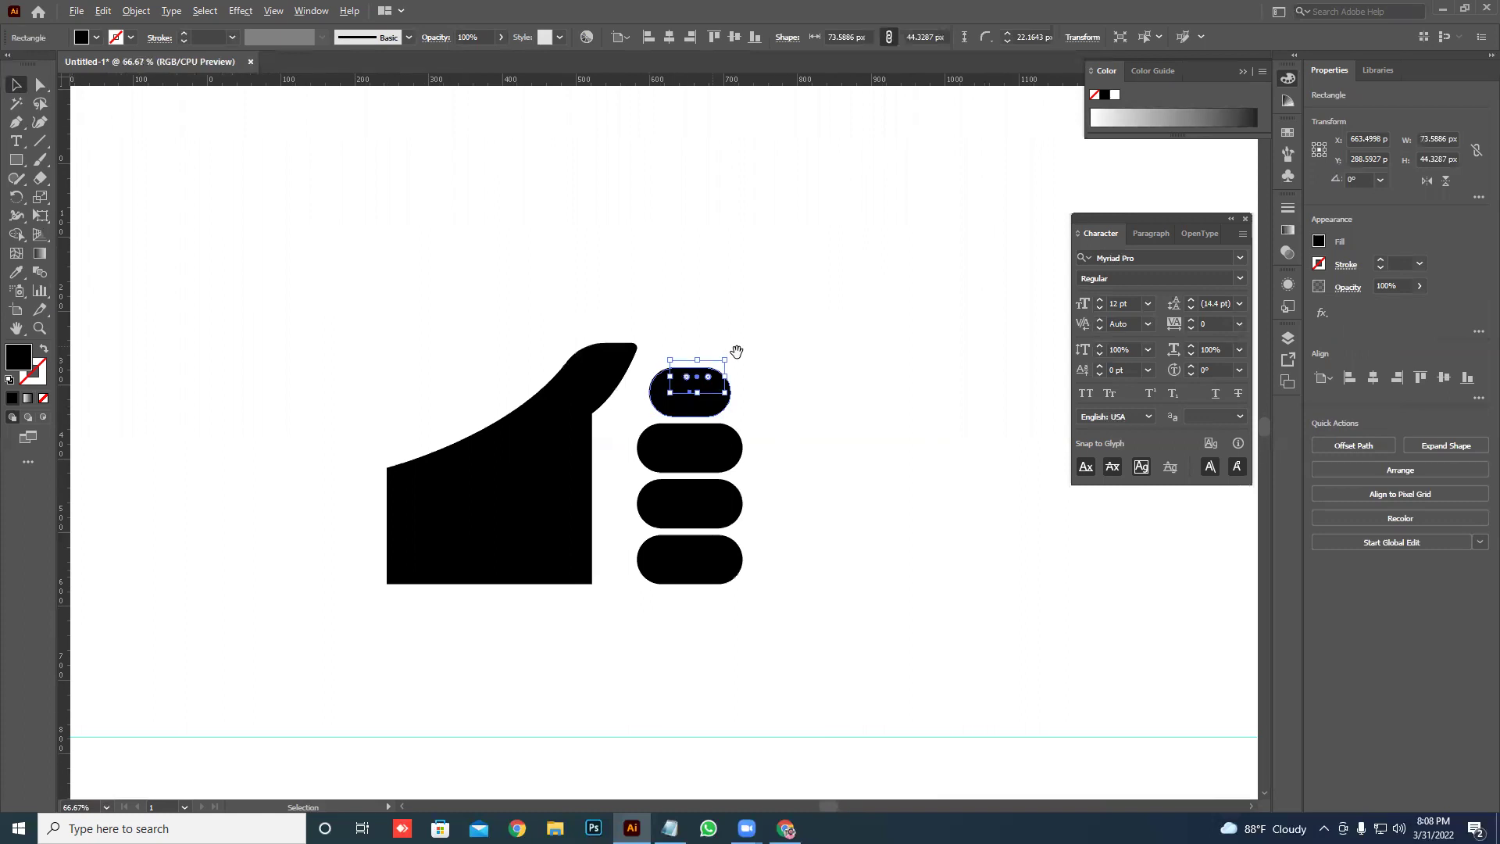
{"action": "key", "text": "ctrl+minus"}
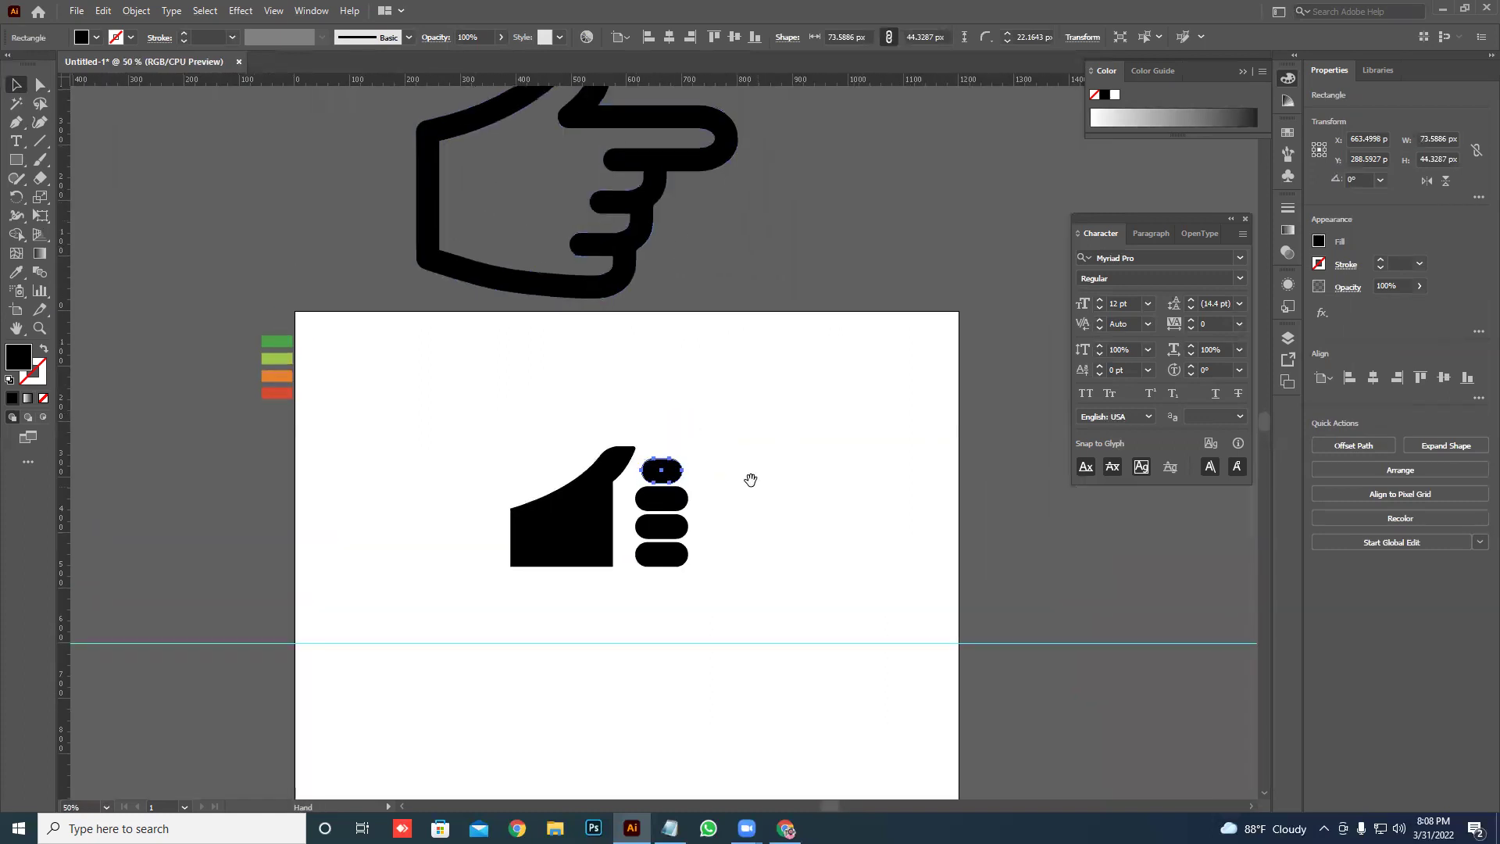
{"action": "key", "text": "ctrl+plus"}
{"action": "left_click", "coordinate": [680, 563]}
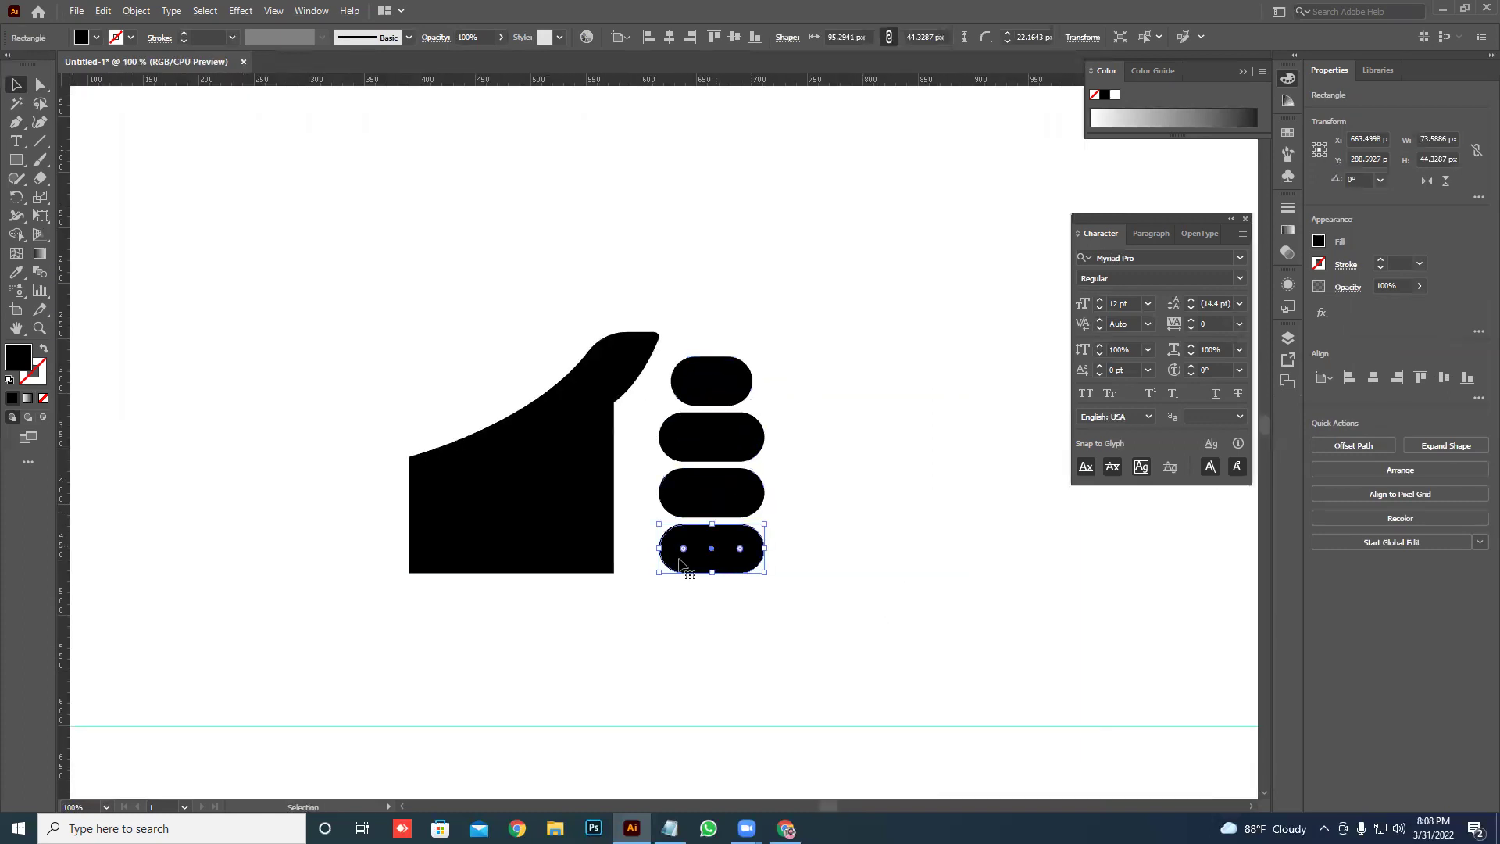
{"action": "left_click_drag", "start_coordinate": [770, 552], "coordinate": [758, 552]}
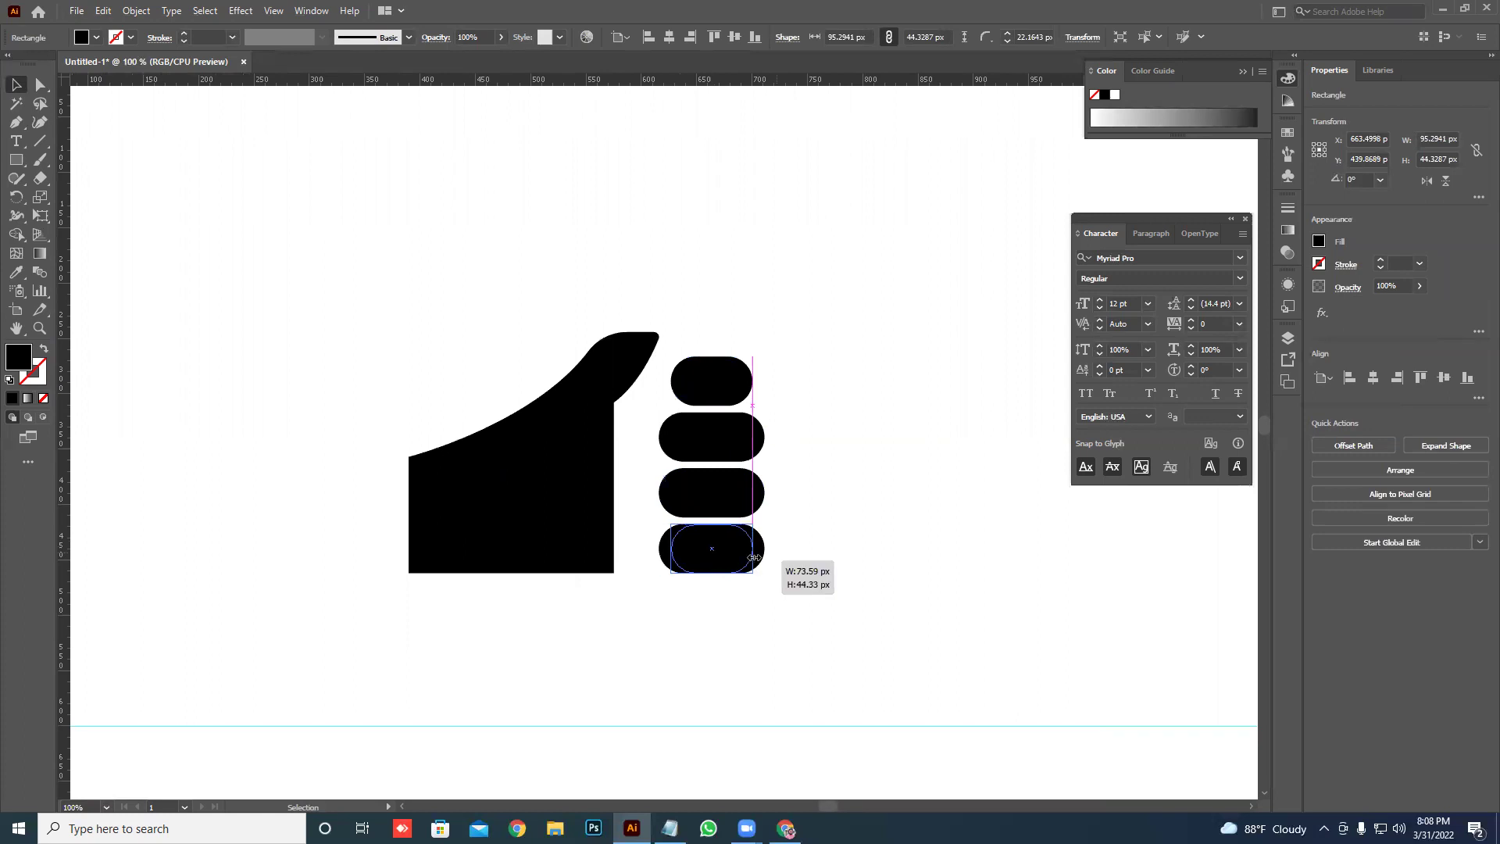
{"action": "left_click", "coordinate": [781, 500]}
{"action": "key", "text": "ctrl+minus"}
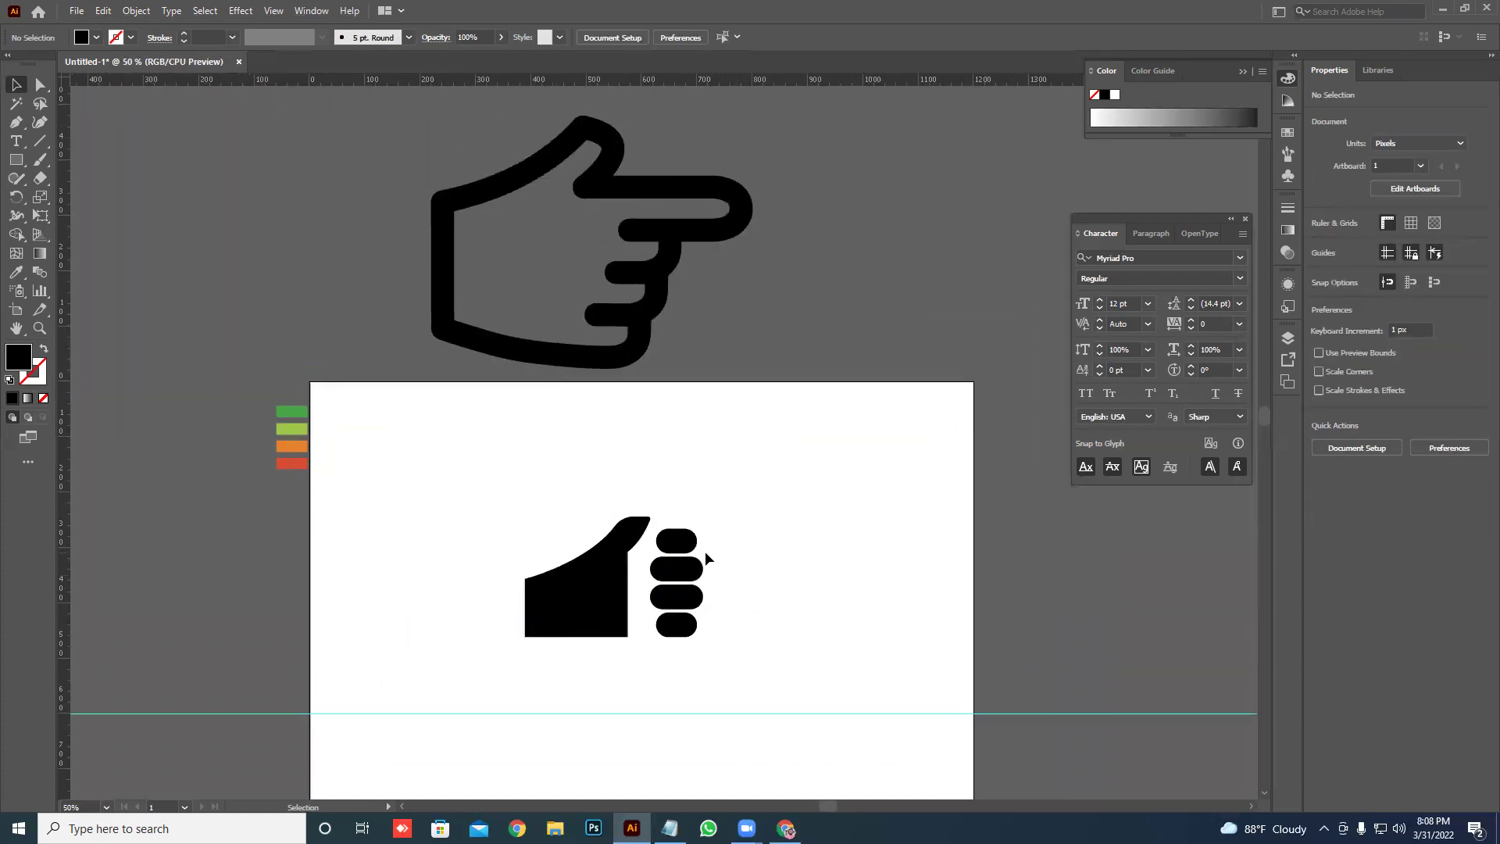
- Stretch the third finger pill wider to the right
{"action": "left_click", "coordinate": [660, 597]}
{"action": "key", "text": "ctrl+plus"}
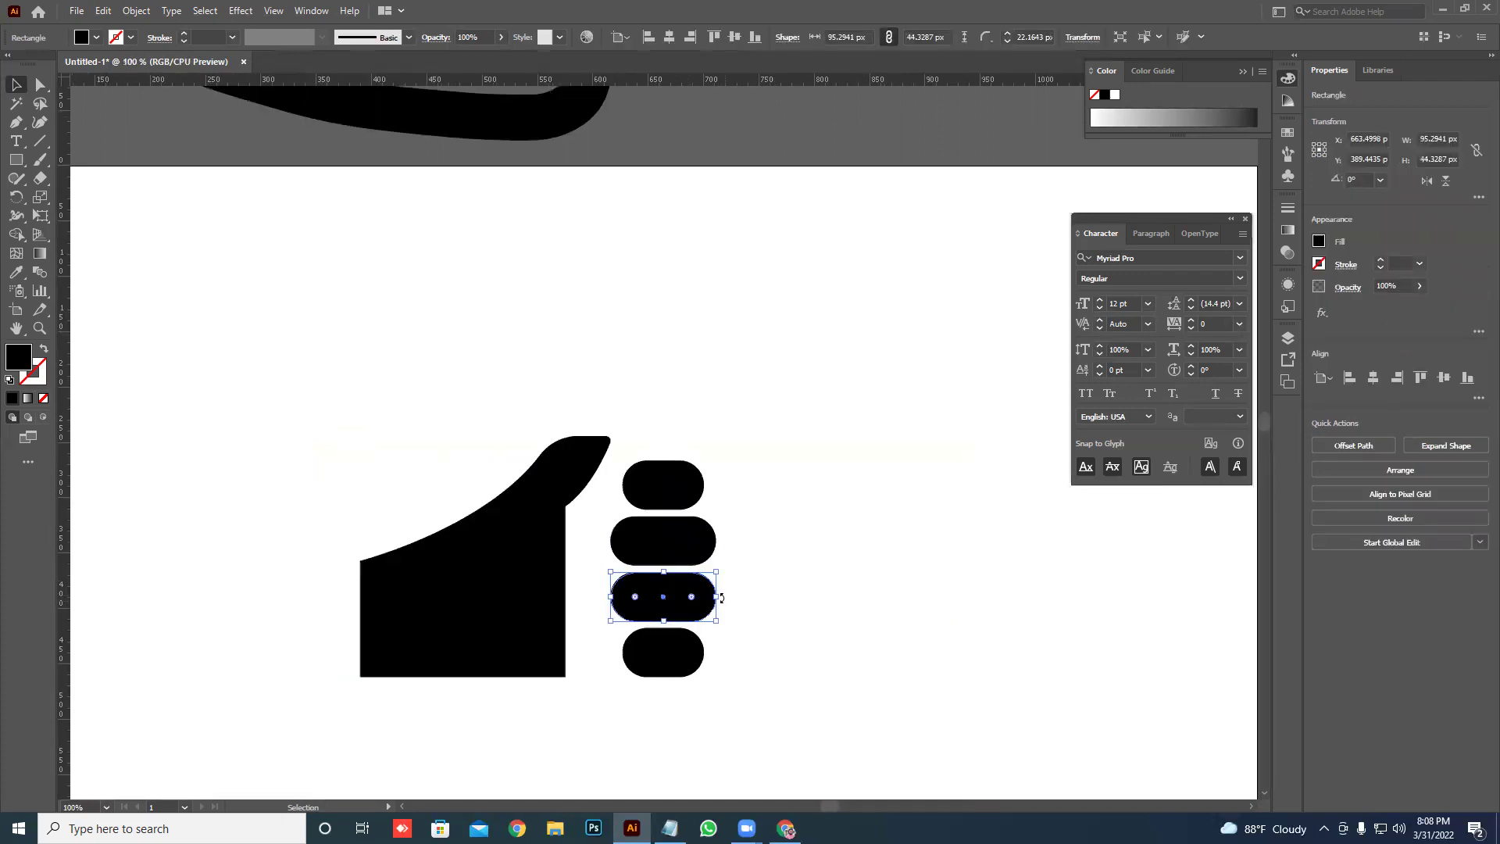
{"action": "left_click_drag", "start_coordinate": [718, 599], "coordinate": [852, 582]}
{"action": "left_click", "coordinate": [741, 593]}
- Align all four finger pills along their left edges
{"action": "left_click_drag", "start_coordinate": [826, 639], "coordinate": [698, 422]}
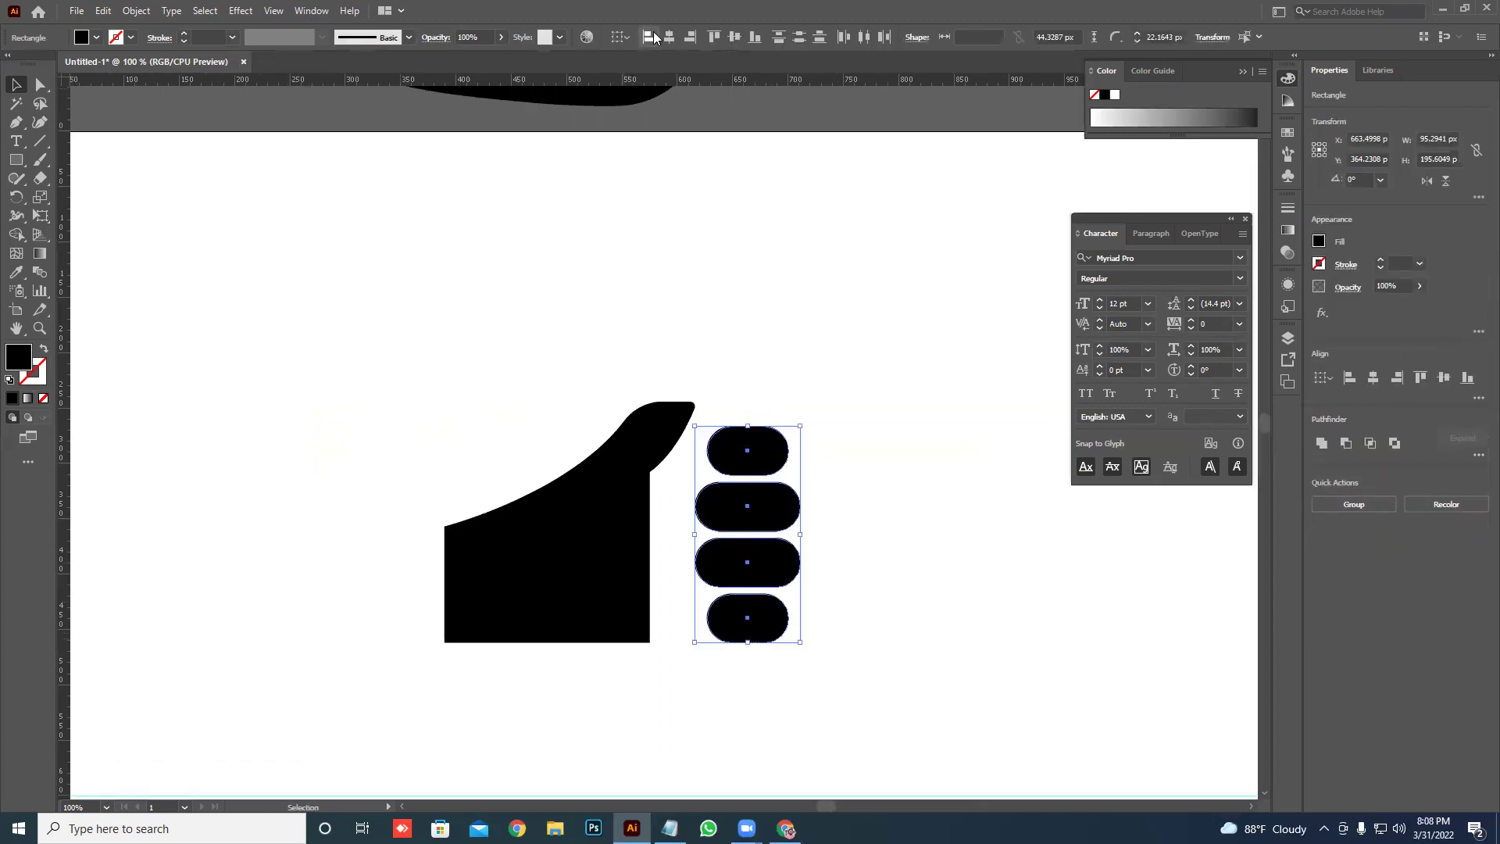
{"action": "left_click", "coordinate": [655, 38]}
{"action": "left_click", "coordinate": [807, 275]}
{"action": "scroll", "coordinate": [798, 273], "scroll_direction": "down", "scroll_amount": 3, "text": "alt"}
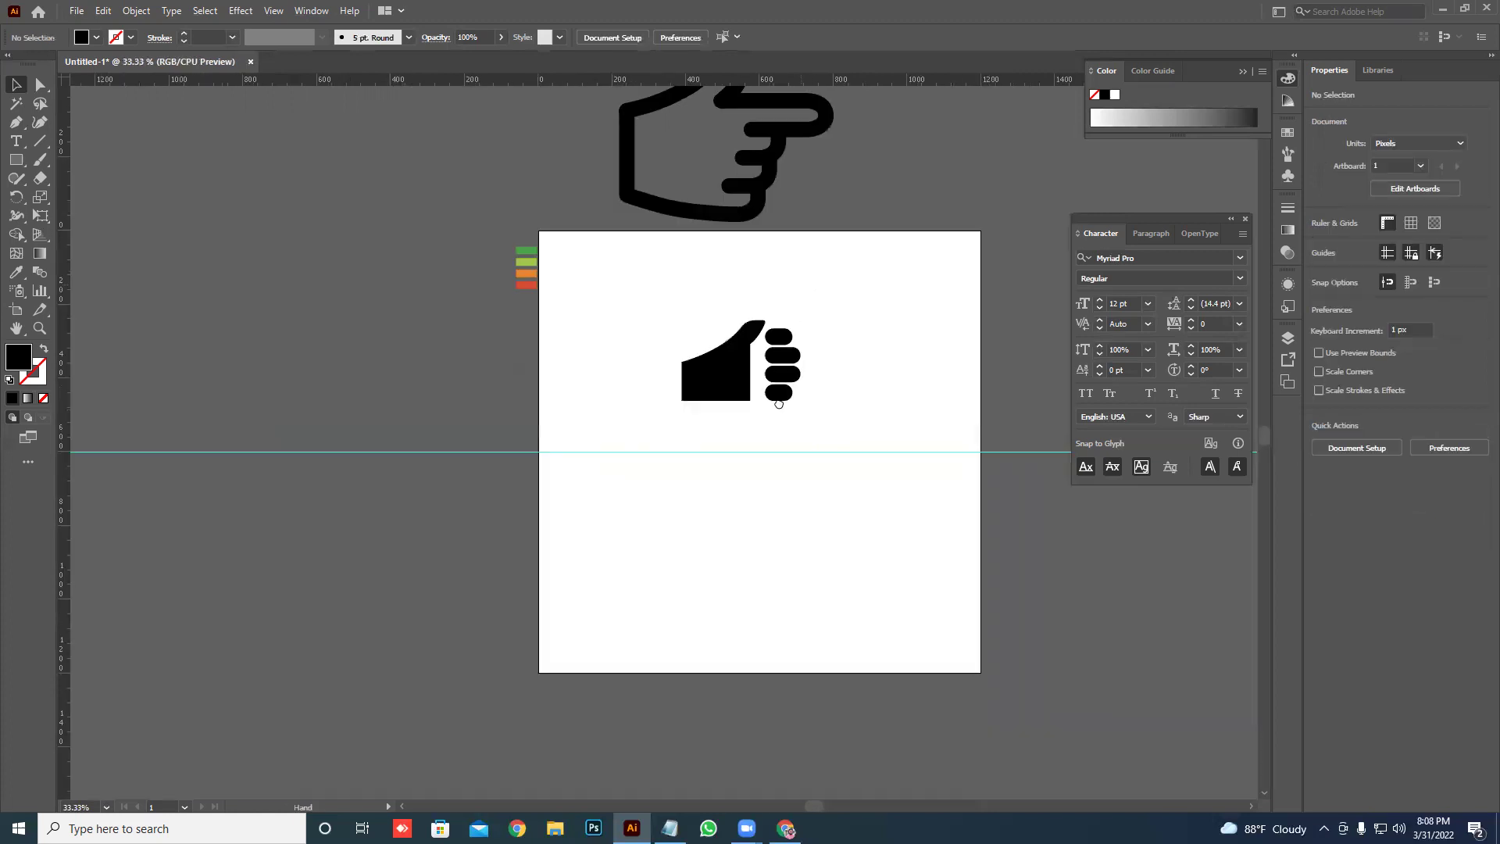
{"action": "key", "text": "ctrl+1"}
- Round the thumb's bottom-right corner to about 45 px
{"action": "left_click", "coordinate": [559, 583]}
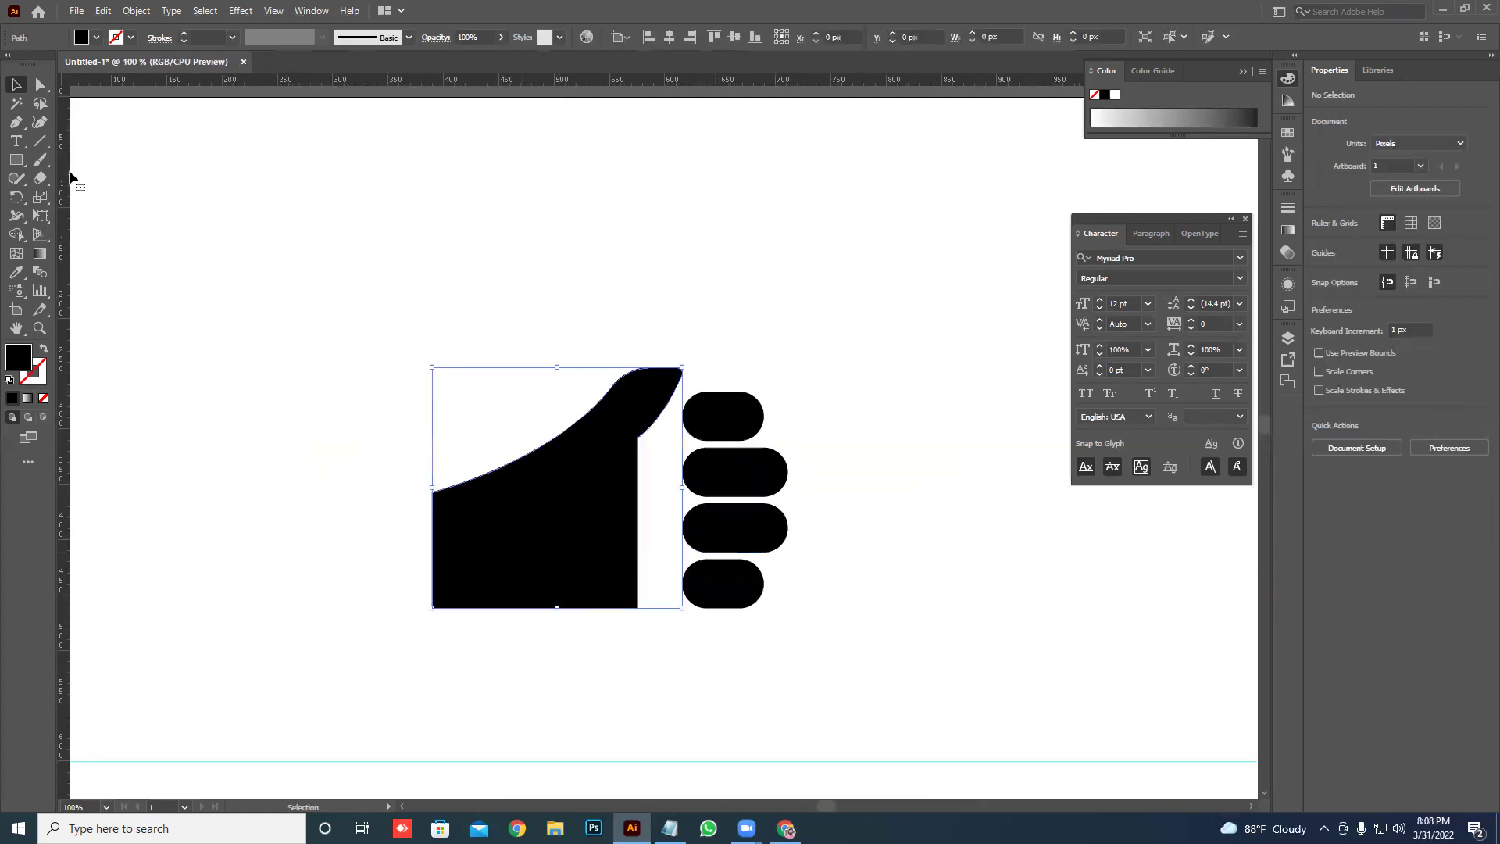
{"action": "key", "text": "a"}
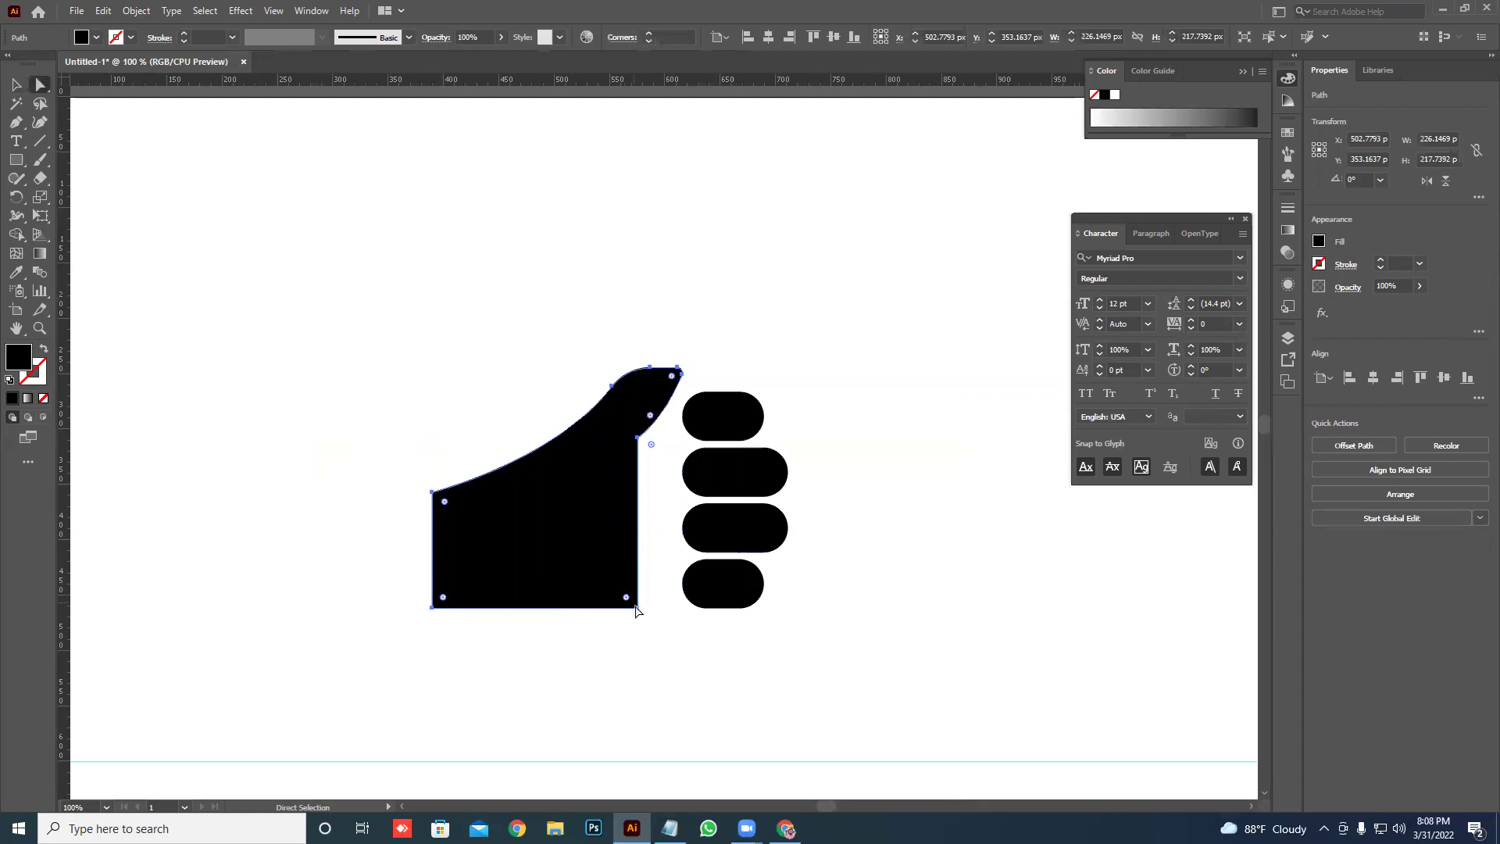
{"action": "left_click", "coordinate": [637, 609]}
{"action": "left_click_drag", "start_coordinate": [626, 597], "coordinate": [567, 589]}
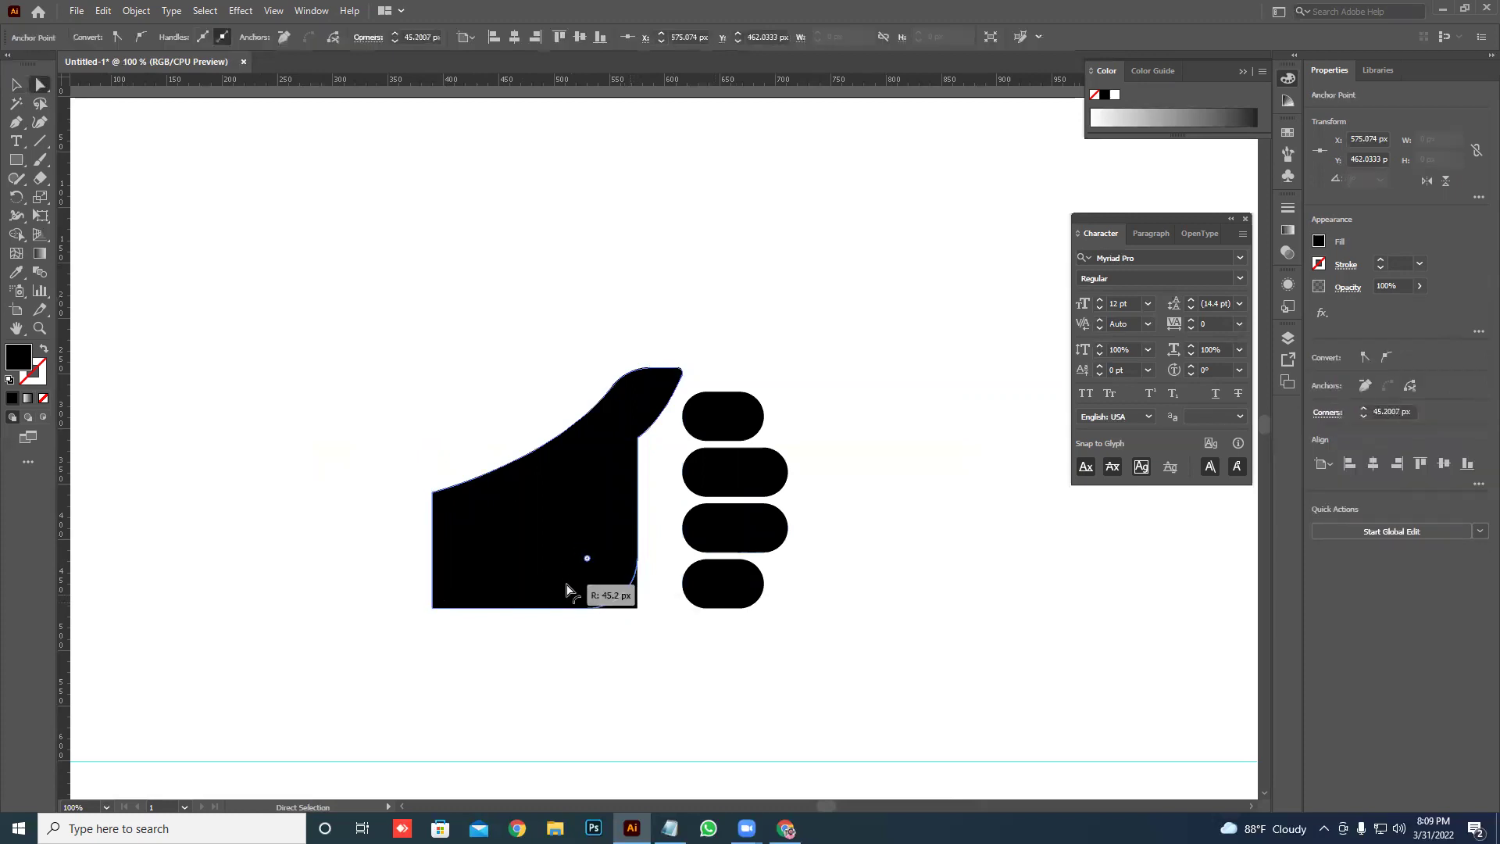
{"action": "left_click", "coordinate": [654, 573]}
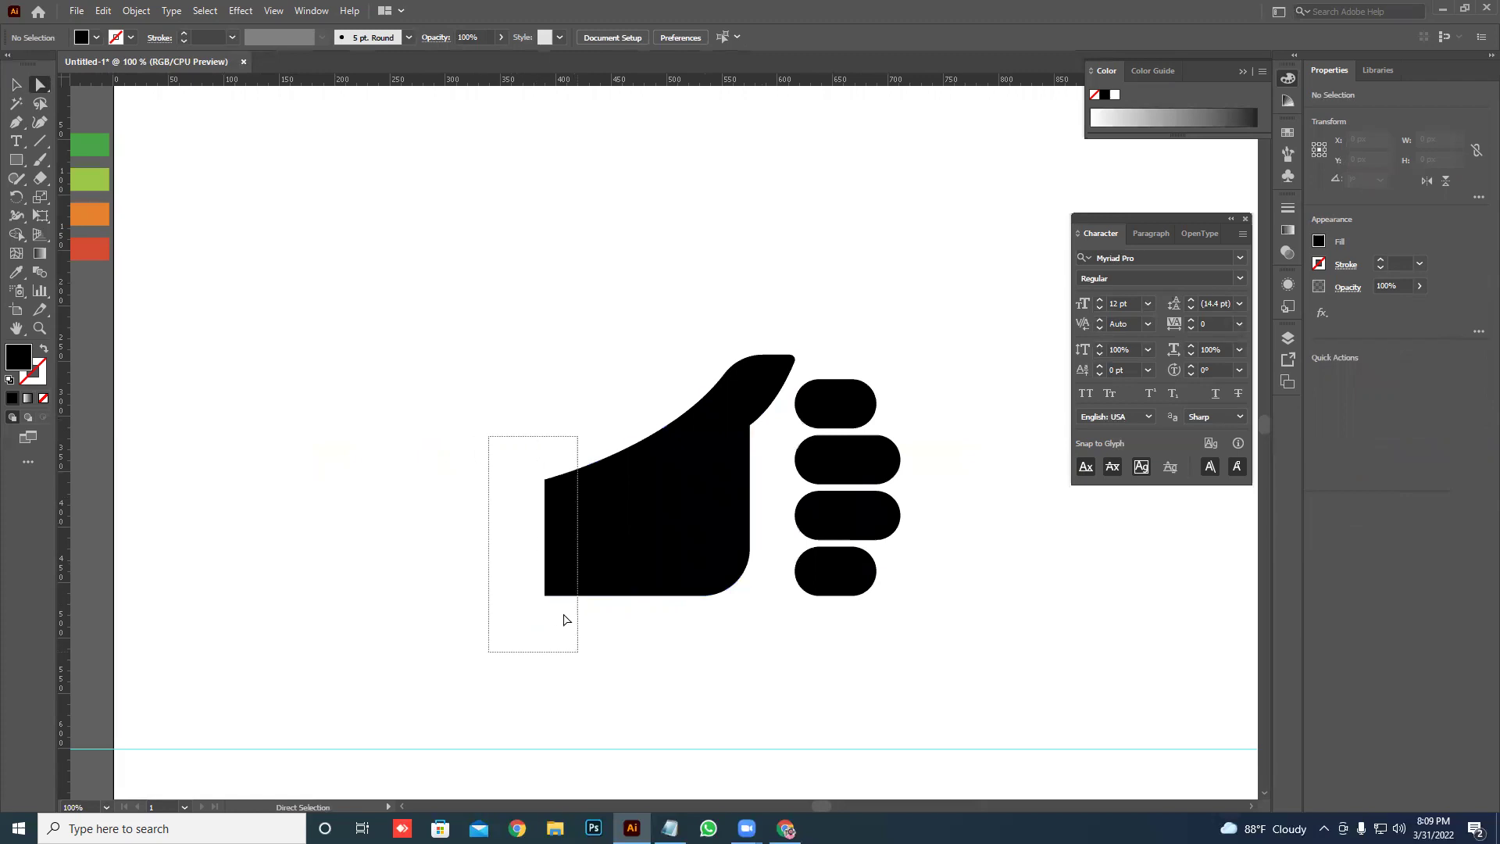
- Move the thumb's bottom-left anchor 33 px right to narrow its base
{"action": "left_click_drag", "start_coordinate": [573, 644], "coordinate": [575, 647]}
{"action": "left_click_drag", "start_coordinate": [546, 595], "coordinate": [582, 596]}
{"action": "mouse_move", "coordinate": [542, 439]}
{"action": "left_mouse_down"}
{"action": "mouse_move", "coordinate": [618, 628]}
{"action": "mouse_move", "coordinate": [607, 610]}
{"action": "left_mouse_up"}
{"action": "left_click", "coordinate": [583, 595]}
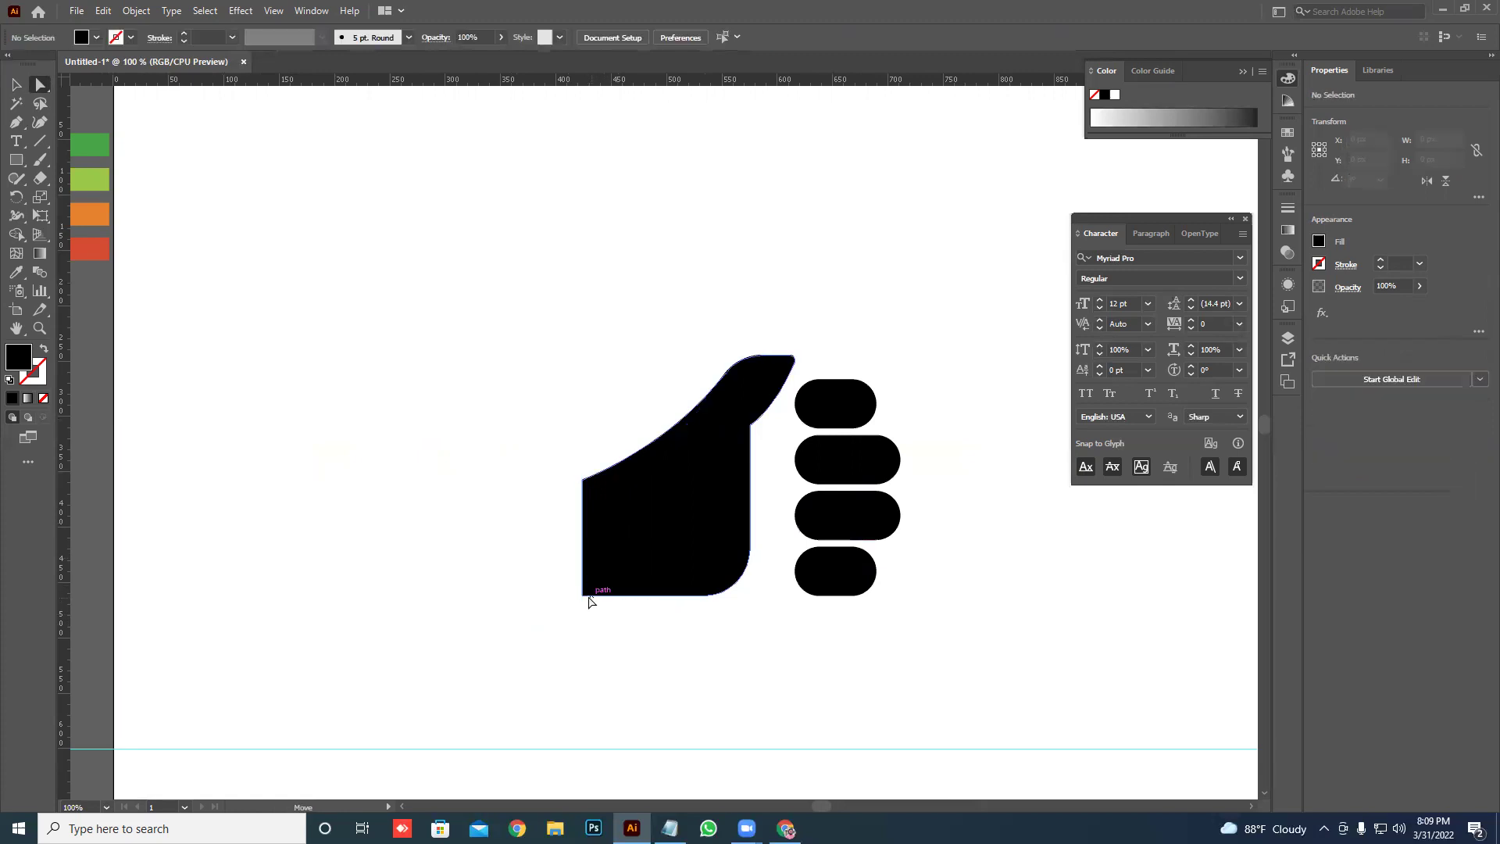
{"action": "left_click", "coordinate": [593, 492]}
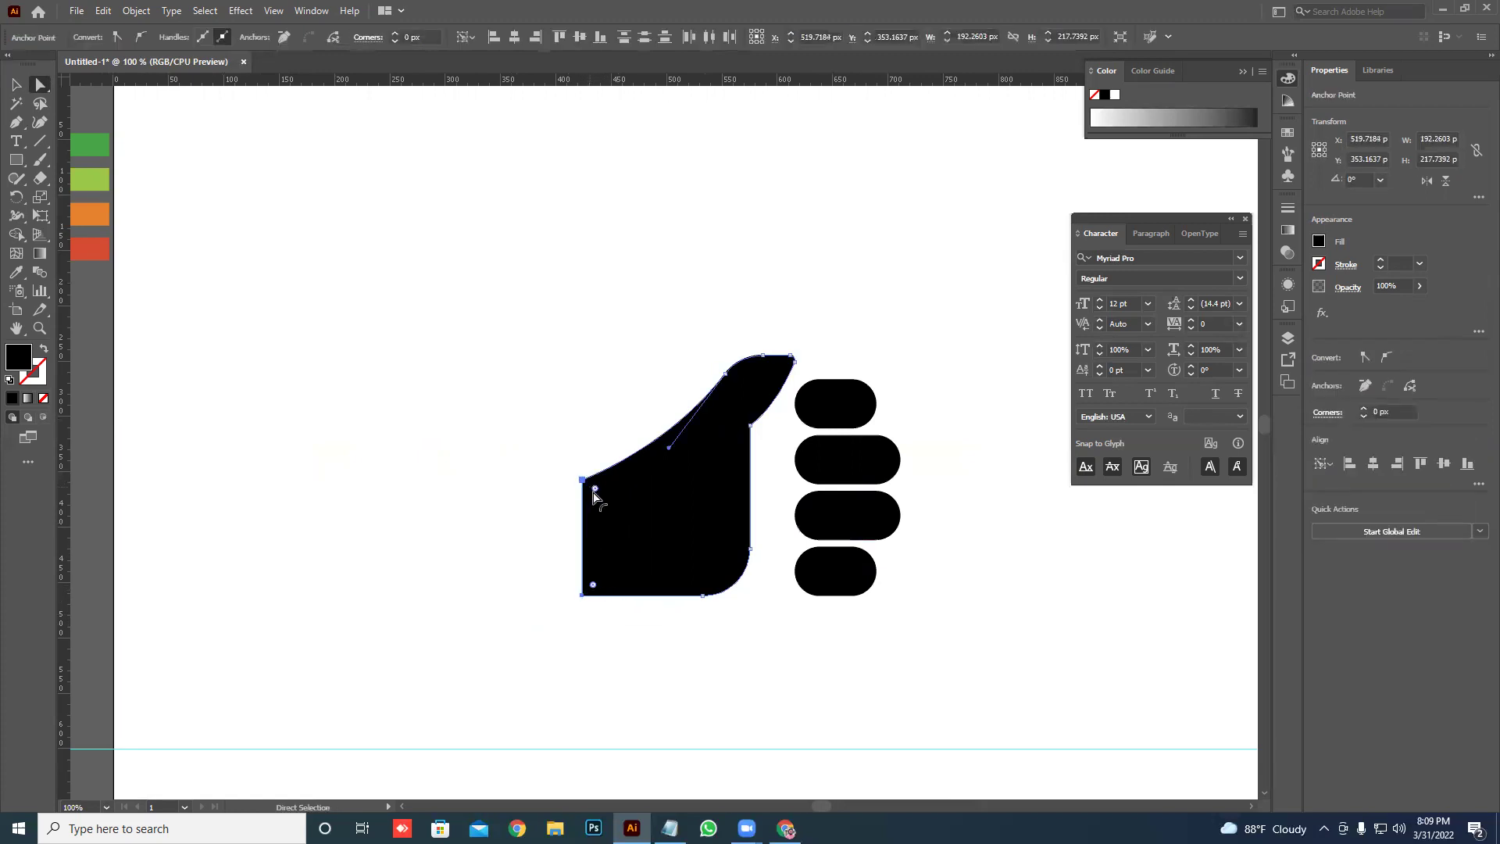
{"action": "left_click", "coordinate": [508, 496]}
- Review the icon beside the reference hand, then bring up Chrome's hand-logo image results
{"action": "scroll", "coordinate": [472, 456], "scroll_direction": "down", "scroll_amount": 3}
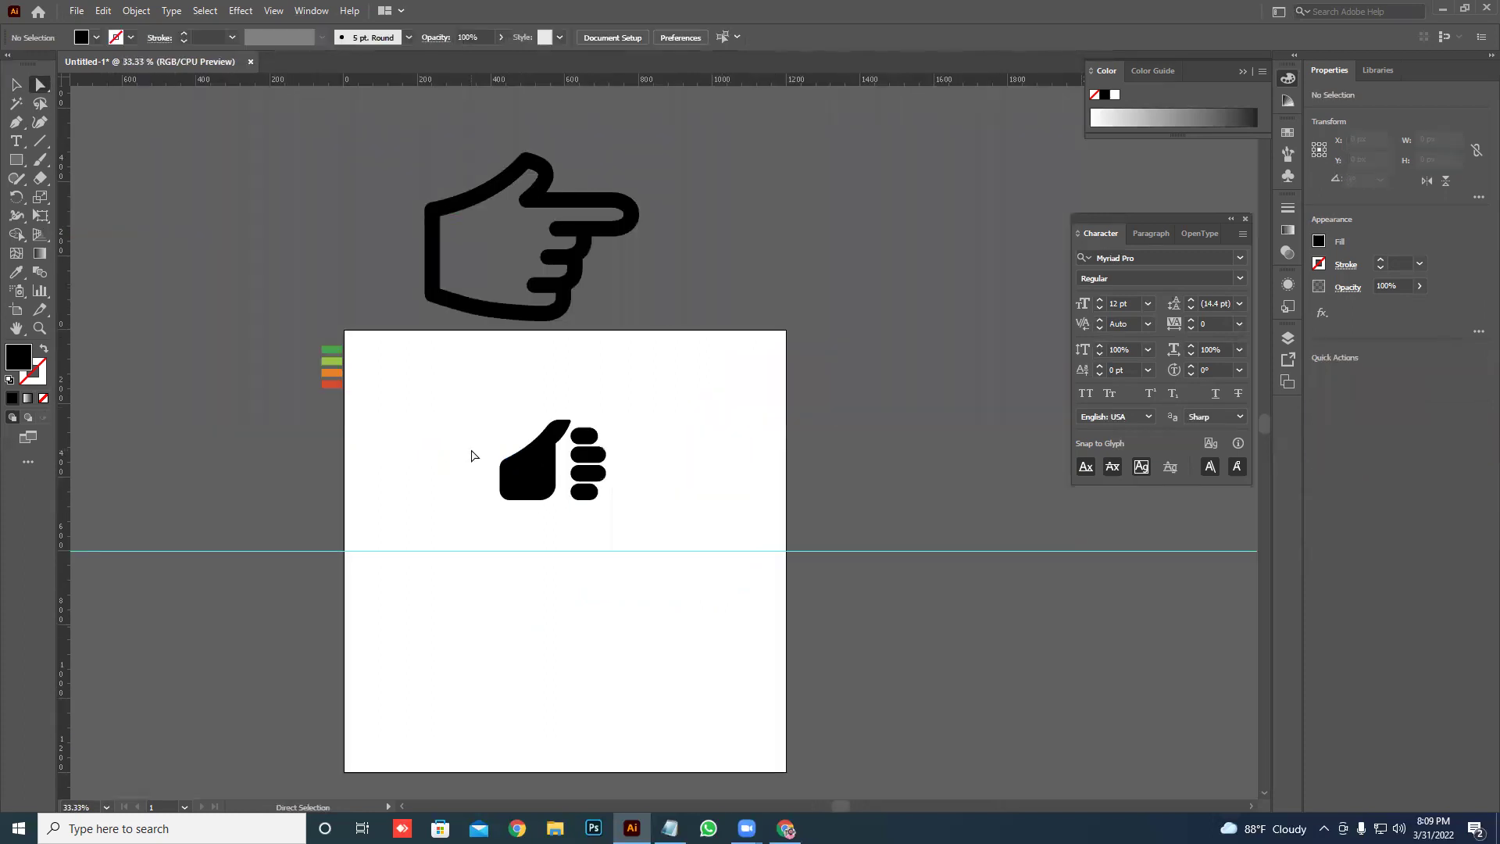
{"action": "scroll", "coordinate": [641, 418], "scroll_direction": "up", "scroll_amount": 1}
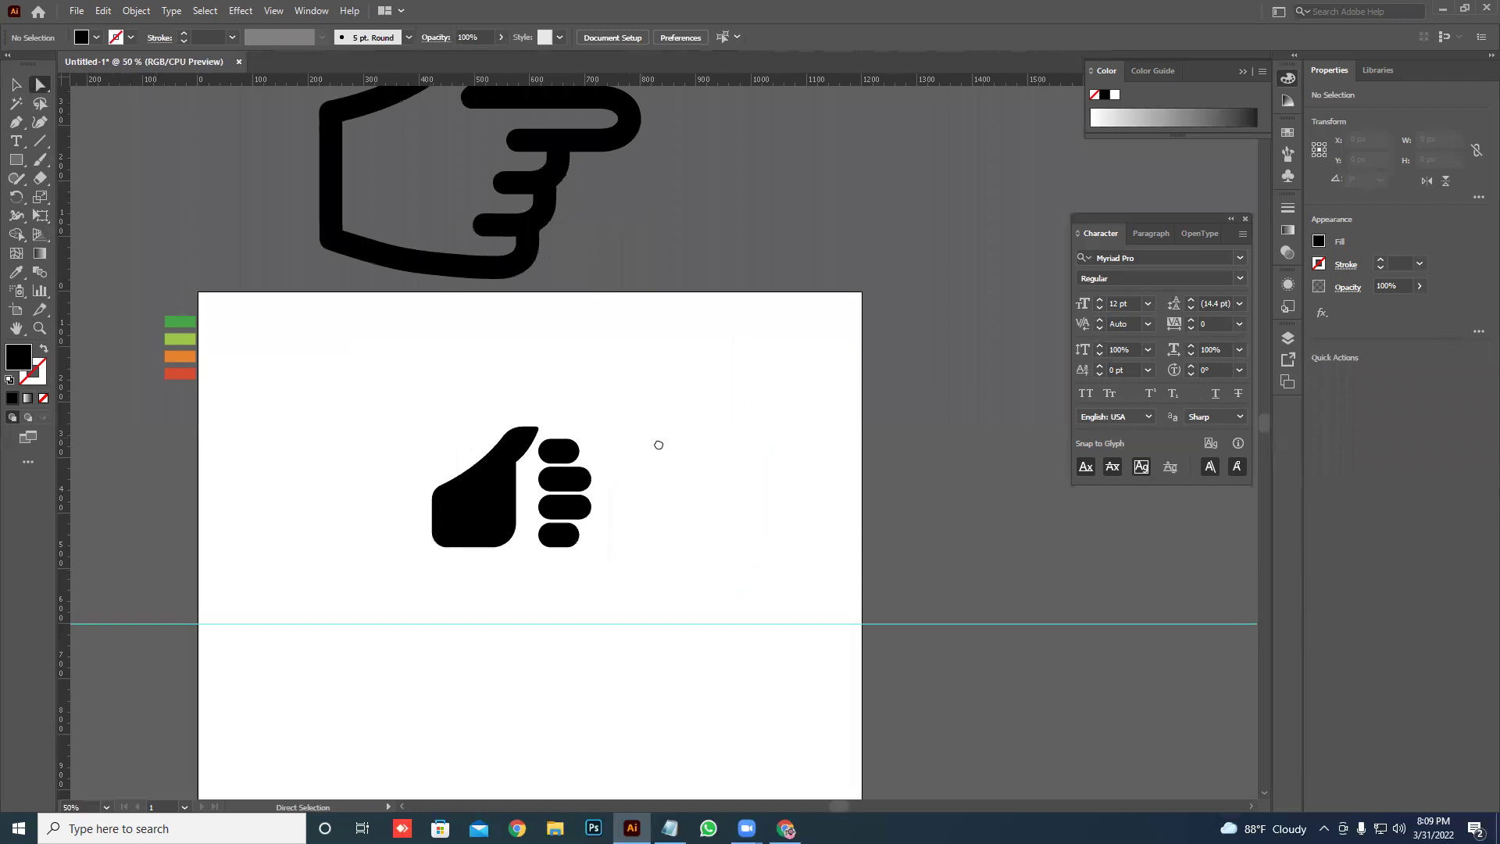
{"action": "scroll", "coordinate": [657, 442], "scroll_direction": "up", "scroll_amount": 1}
{"action": "scroll", "coordinate": [688, 399], "scroll_direction": "up", "scroll_amount": 1}
{"action": "scroll", "coordinate": [732, 360], "scroll_direction": "down", "scroll_amount": 2}
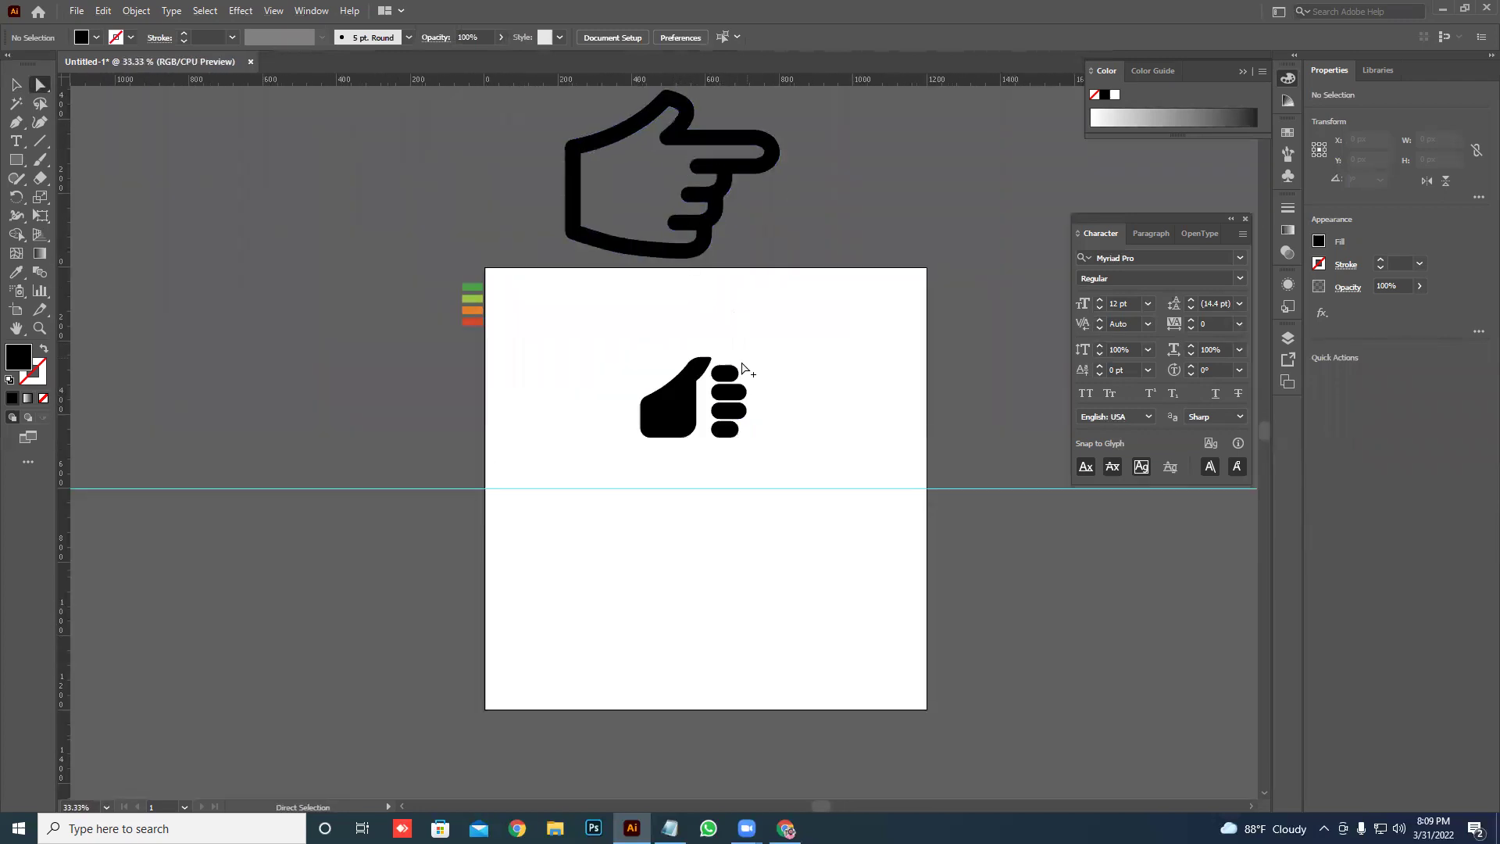
{"action": "scroll", "coordinate": [749, 361], "scroll_direction": "up", "scroll_amount": 1}
{"action": "left_click_drag", "start_coordinate": [723, 481], "coordinate": [674, 659]}
{"action": "left_click", "coordinate": [661, 561]}
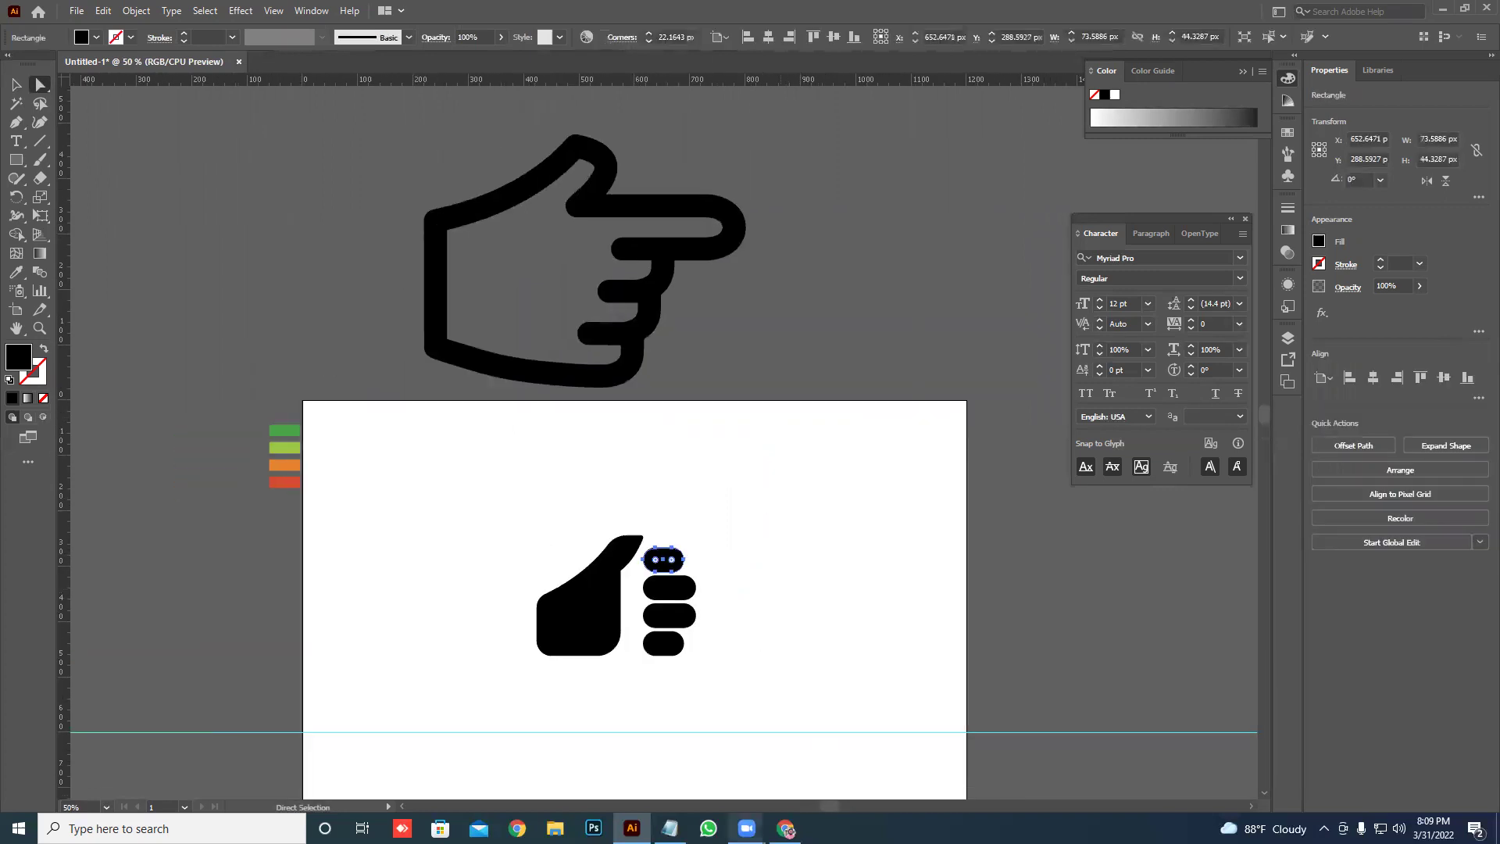
{"action": "left_click", "coordinate": [779, 754]}
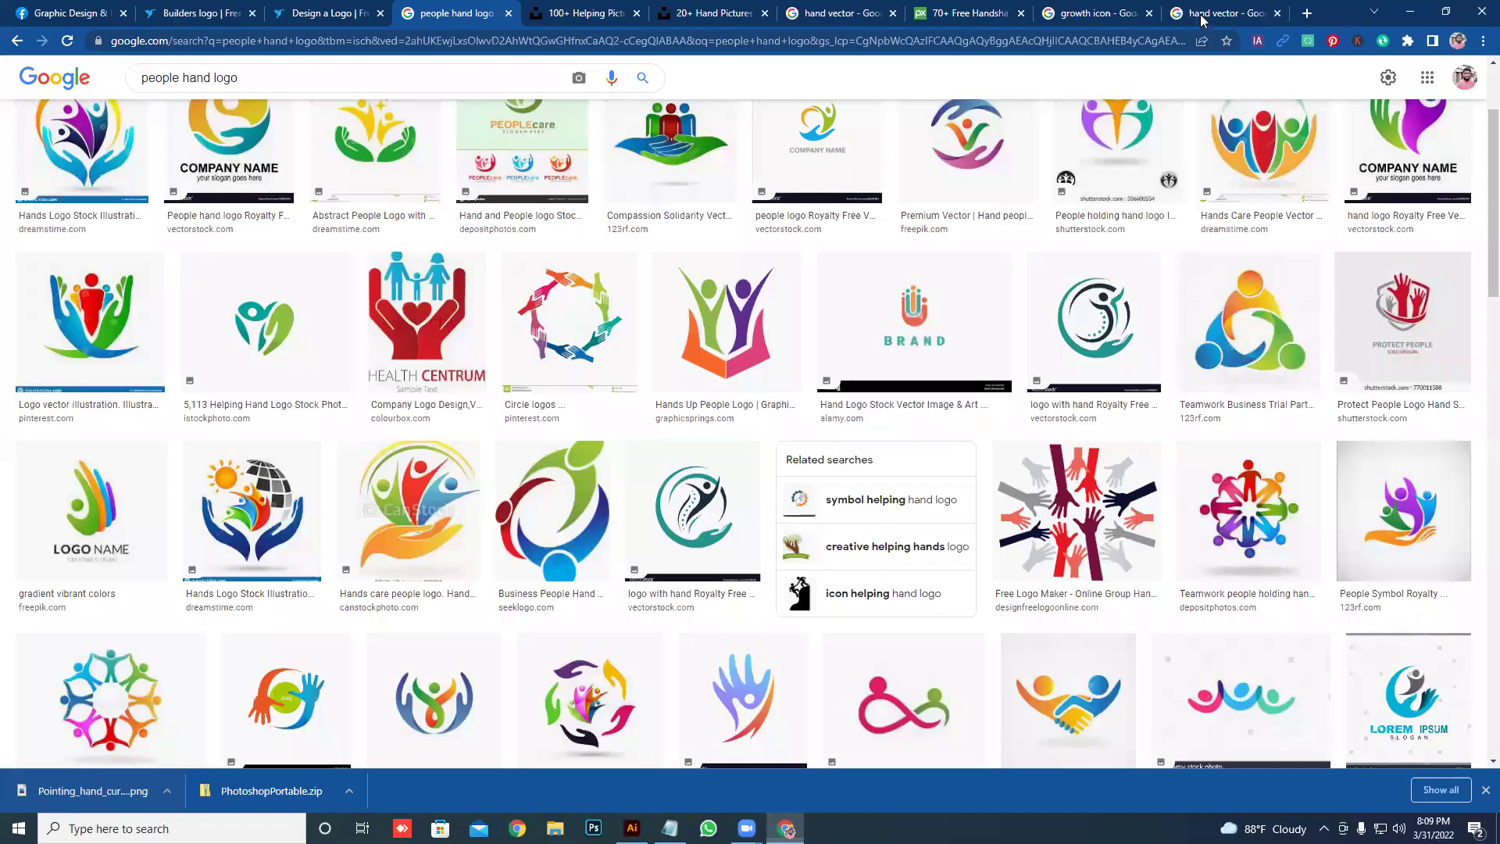
- Browse the Google Images 'growth icon' results, then return to the zoomed Illustrator drawing
{"action": "left_click", "coordinate": [1125, 9]}
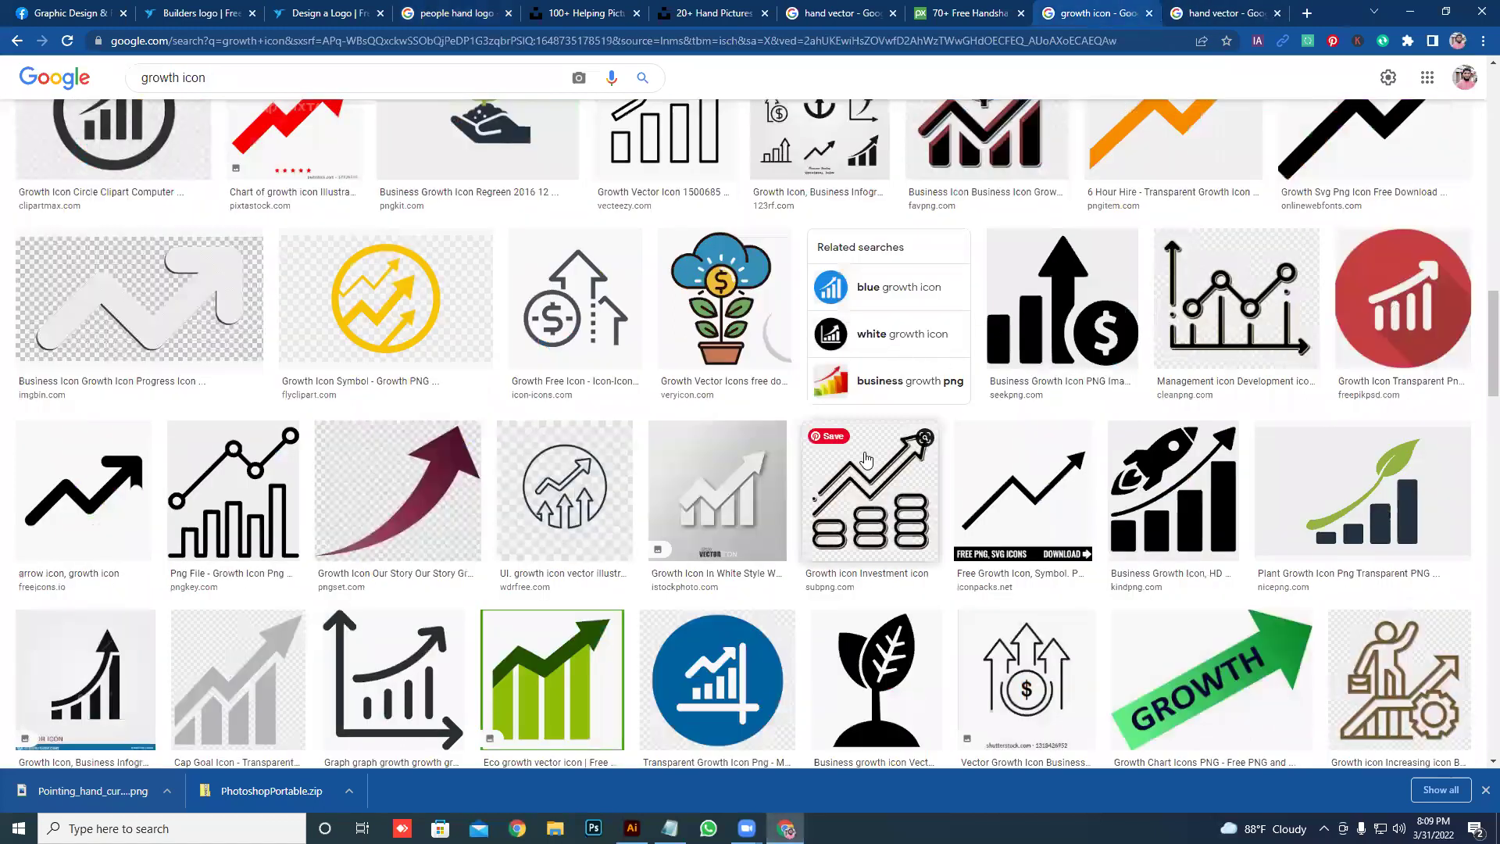
{"action": "scroll", "coordinate": [868, 460], "scroll_direction": "up", "scroll_amount": 3}
{"action": "scroll", "coordinate": [668, 482], "scroll_direction": "down", "scroll_amount": 6}
{"action": "scroll", "coordinate": [862, 466], "scroll_direction": "down", "scroll_amount": 1}
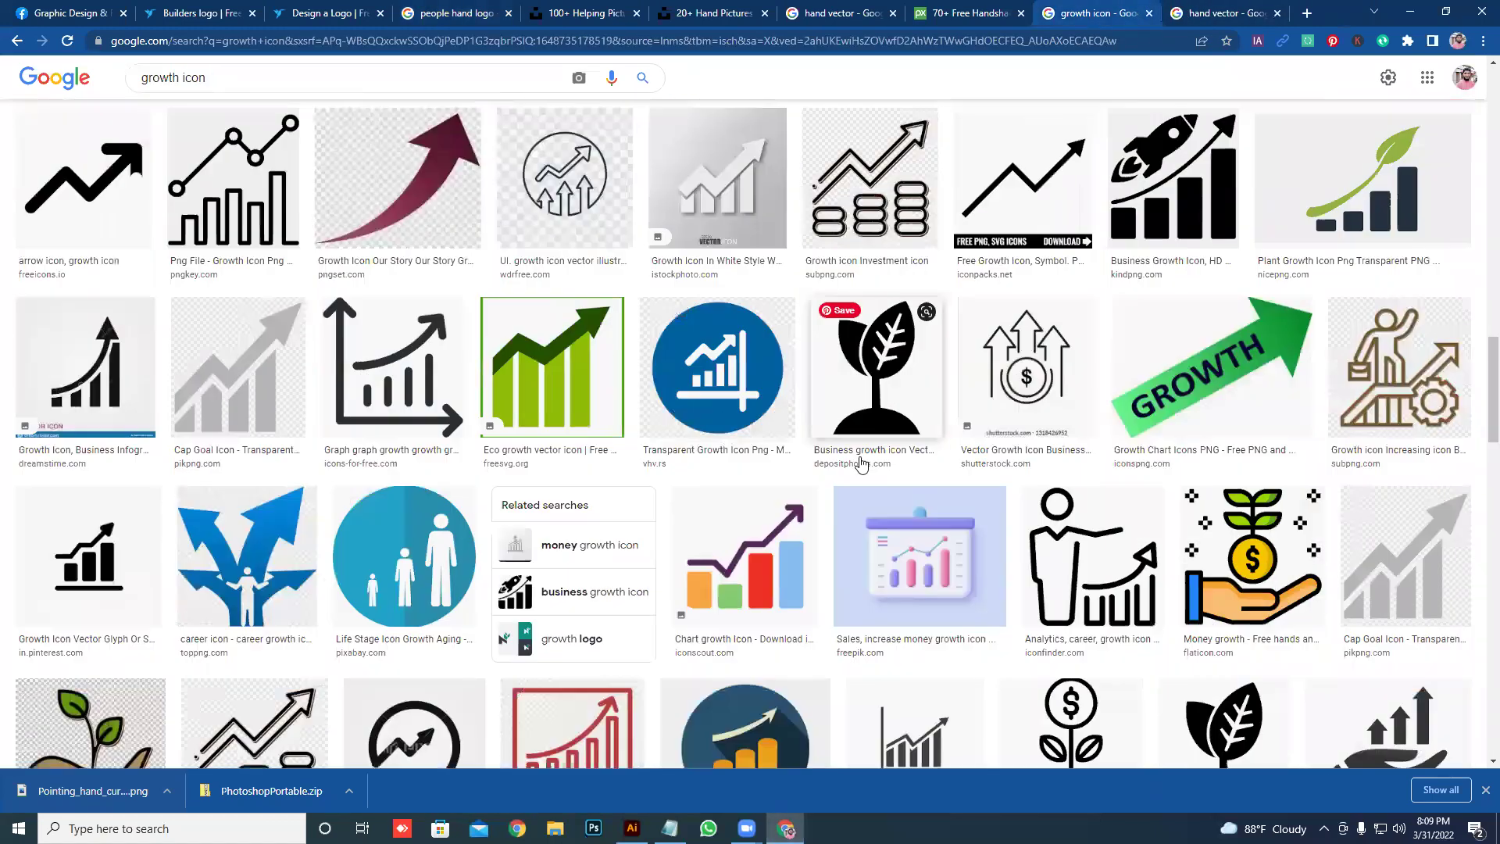
{"action": "scroll", "coordinate": [1250, 558], "scroll_direction": "down", "scroll_amount": 2}
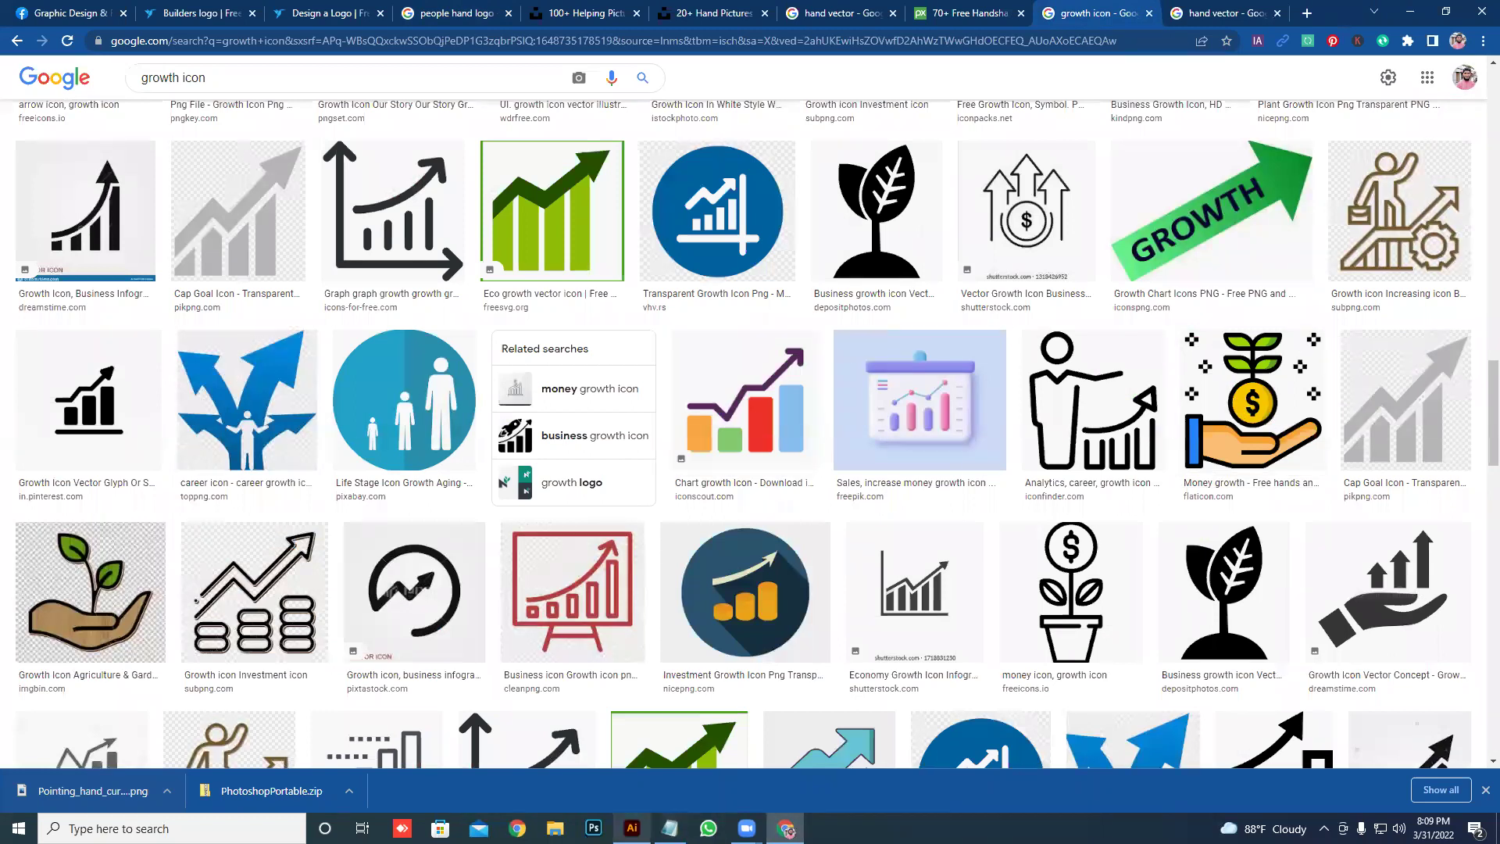
{"action": "left_click", "coordinate": [632, 828]}
{"action": "key", "text": "ctrl+1"}
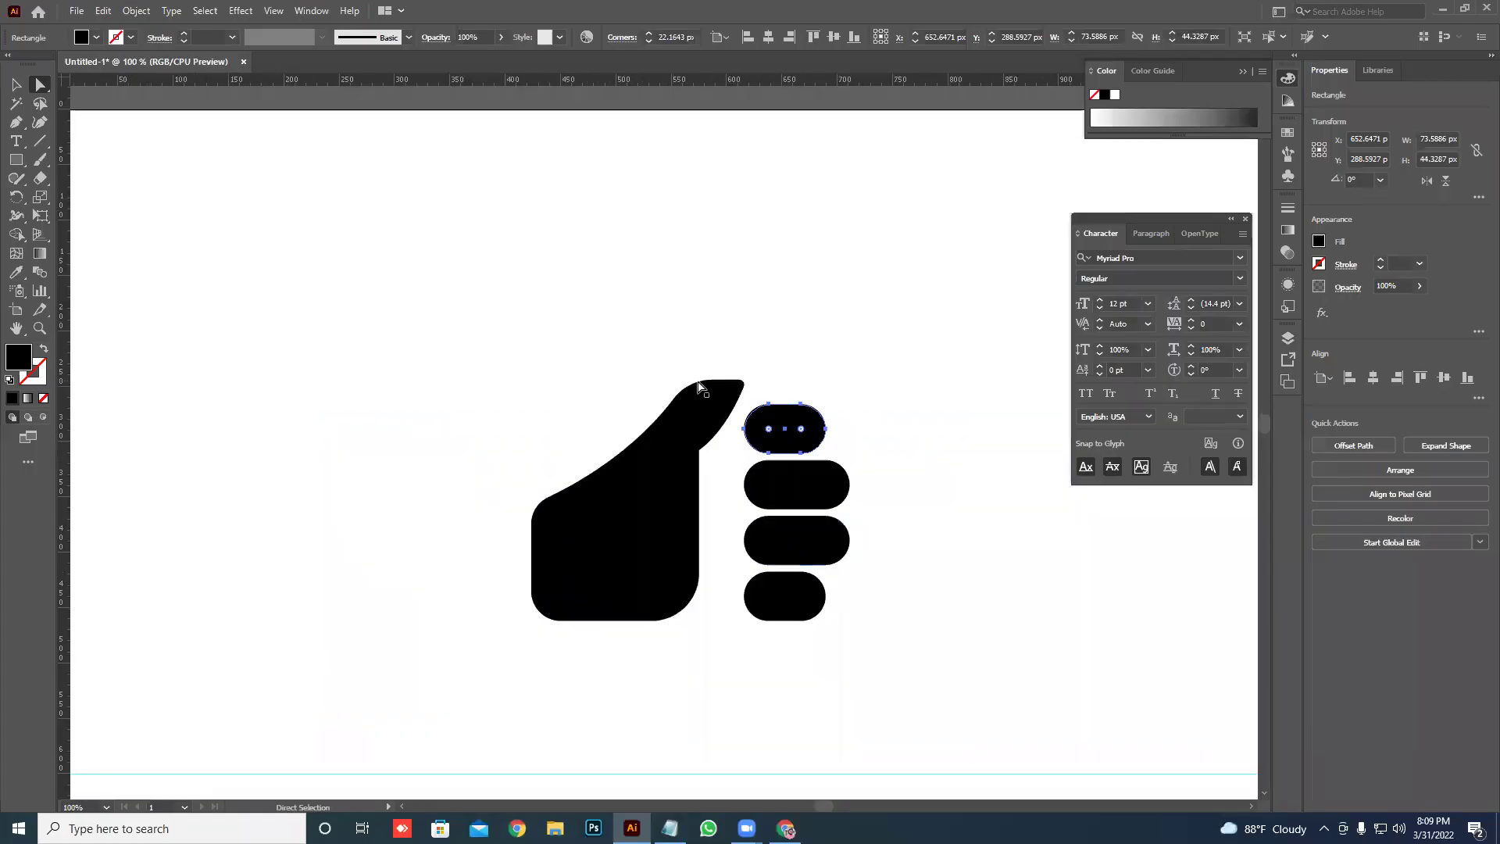
- Round the inner corner where the thumb meets the hand to about 28 px
{"action": "left_click", "coordinate": [720, 383]}
{"action": "scroll", "coordinate": [747, 383], "scroll_direction": "up", "scroll_amount": 1}
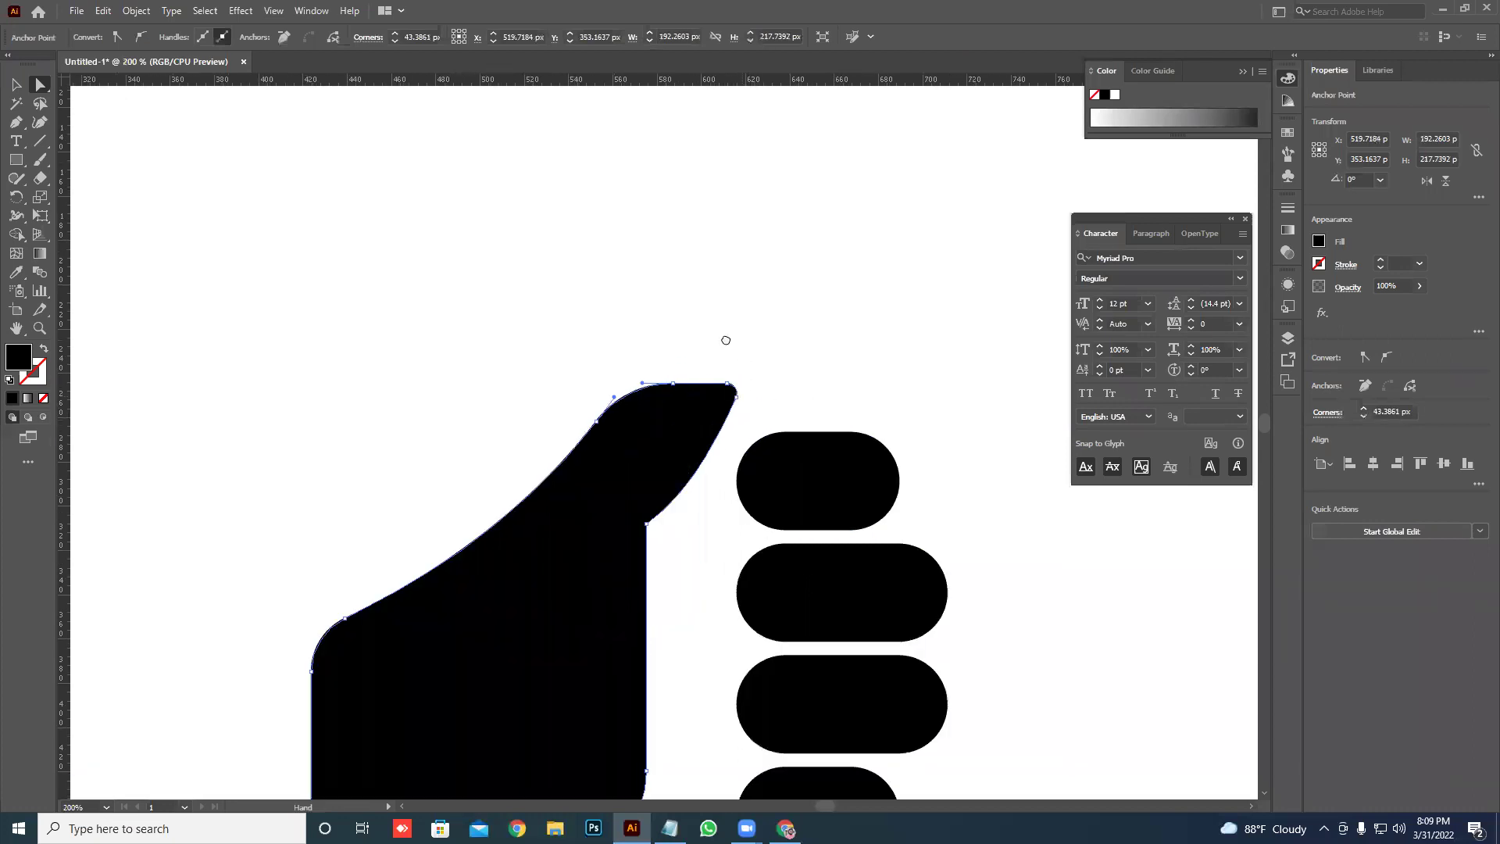
{"action": "left_click_drag", "start_coordinate": [726, 340], "coordinate": [700, 186]}
{"action": "left_click", "coordinate": [618, 374]}
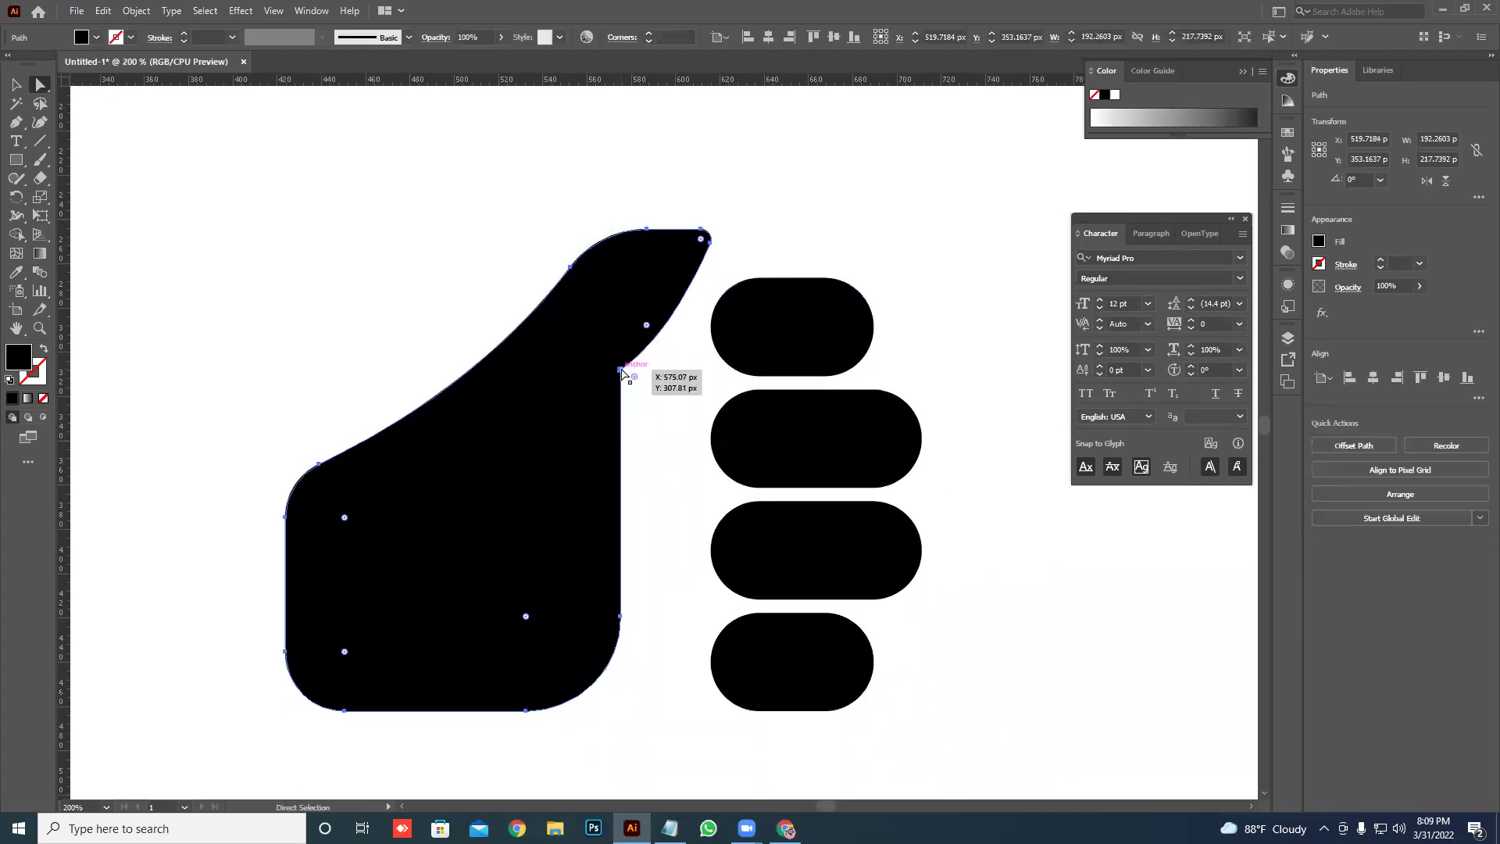
{"action": "left_click_drag", "start_coordinate": [637, 377], "coordinate": [670, 414]}
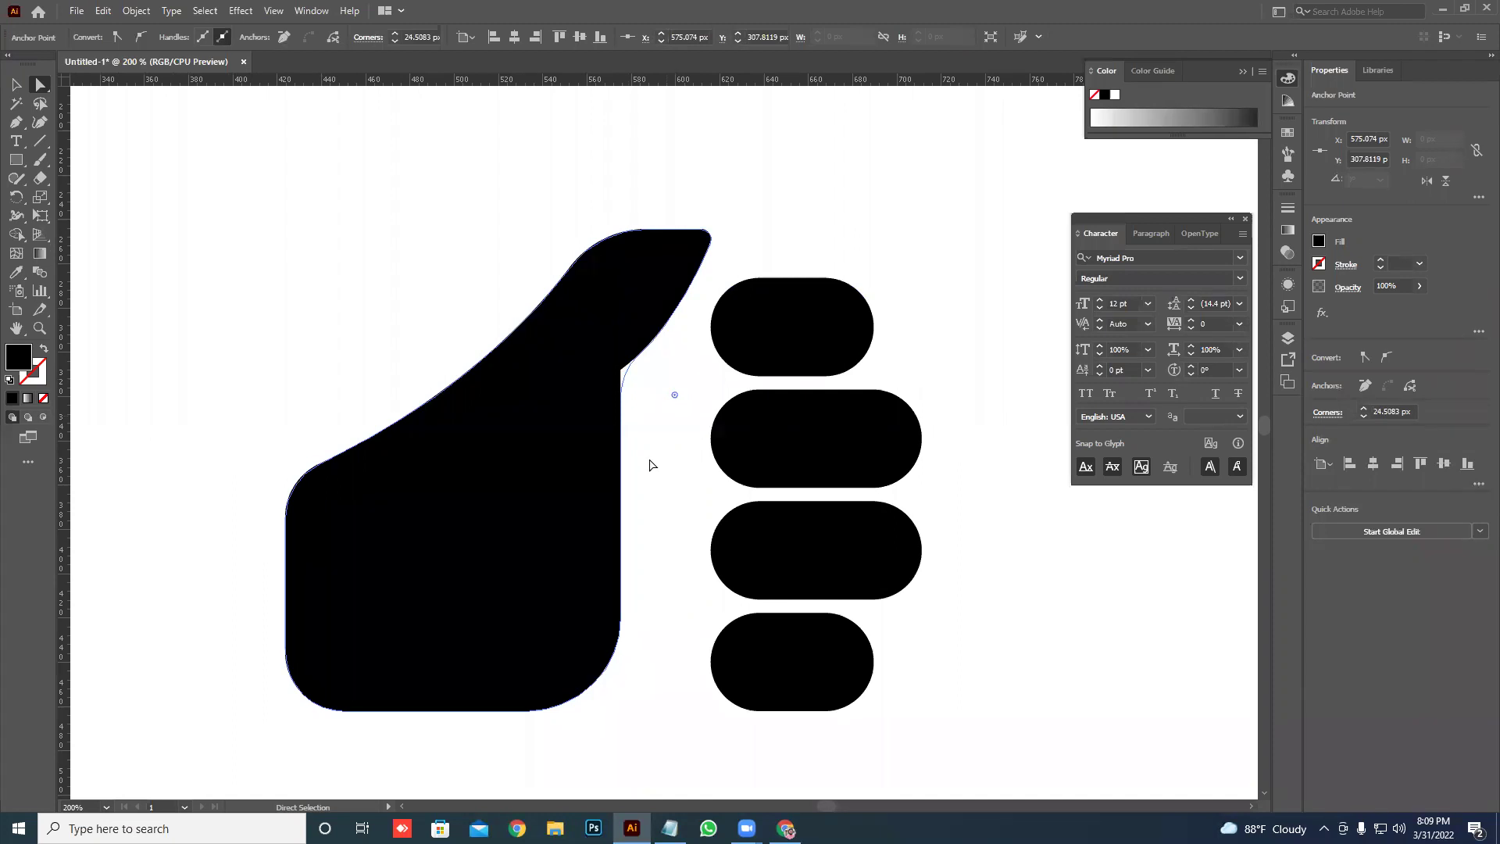
{"action": "left_click", "coordinate": [653, 464]}
- Reshape the thumb tip by pulling its curve handle to the left
{"action": "scroll", "coordinate": [653, 469], "scroll_direction": "down", "scroll_amount": 1}
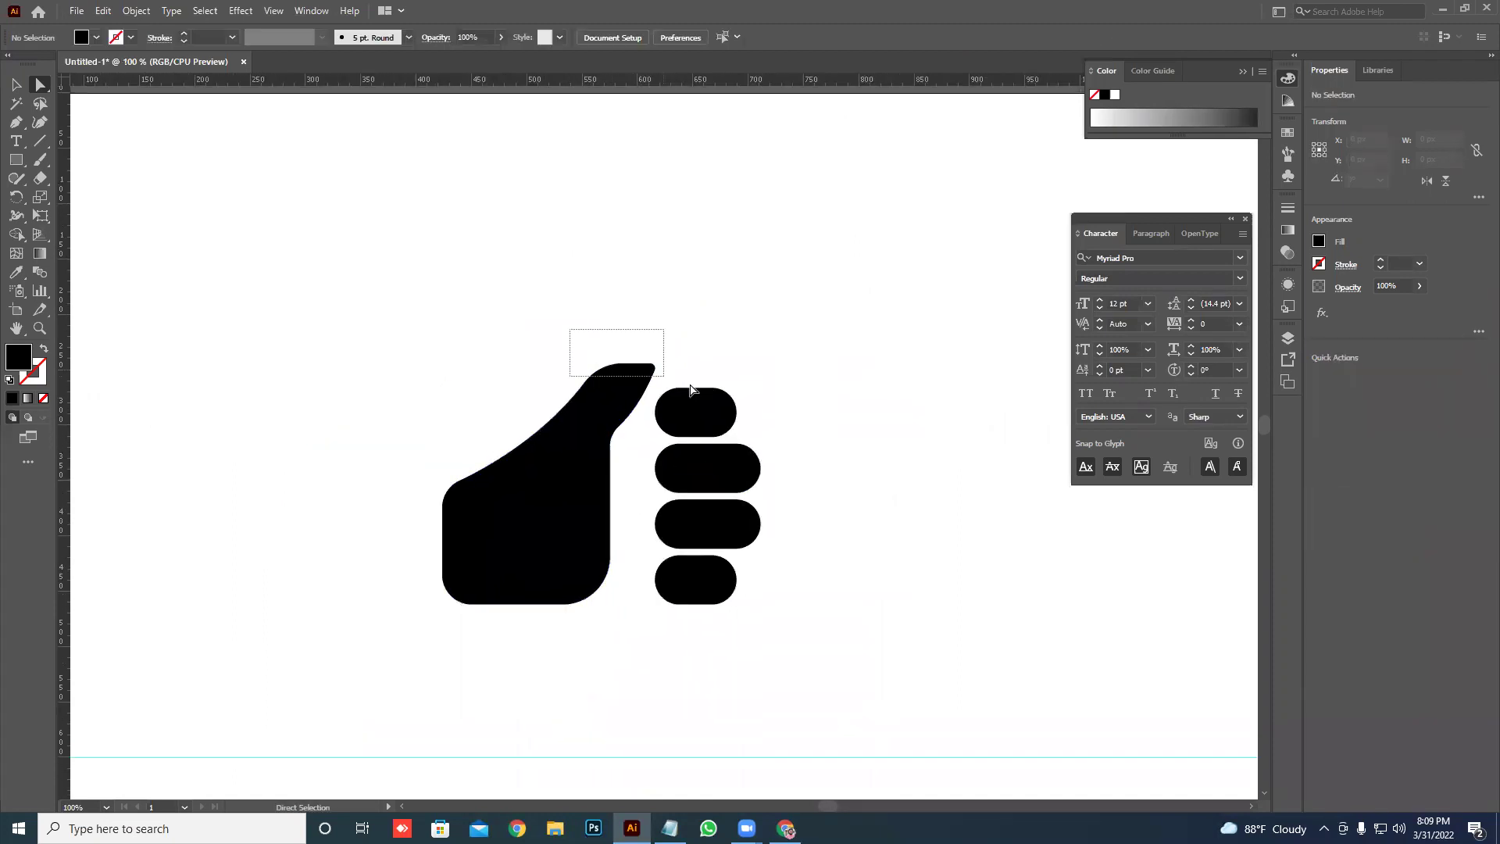
{"action": "mouse_move", "coordinate": [569, 328]}
{"action": "left_mouse_down"}
{"action": "mouse_move", "coordinate": [687, 390]}
{"action": "mouse_move", "coordinate": [688, 353]}
{"action": "left_mouse_up"}
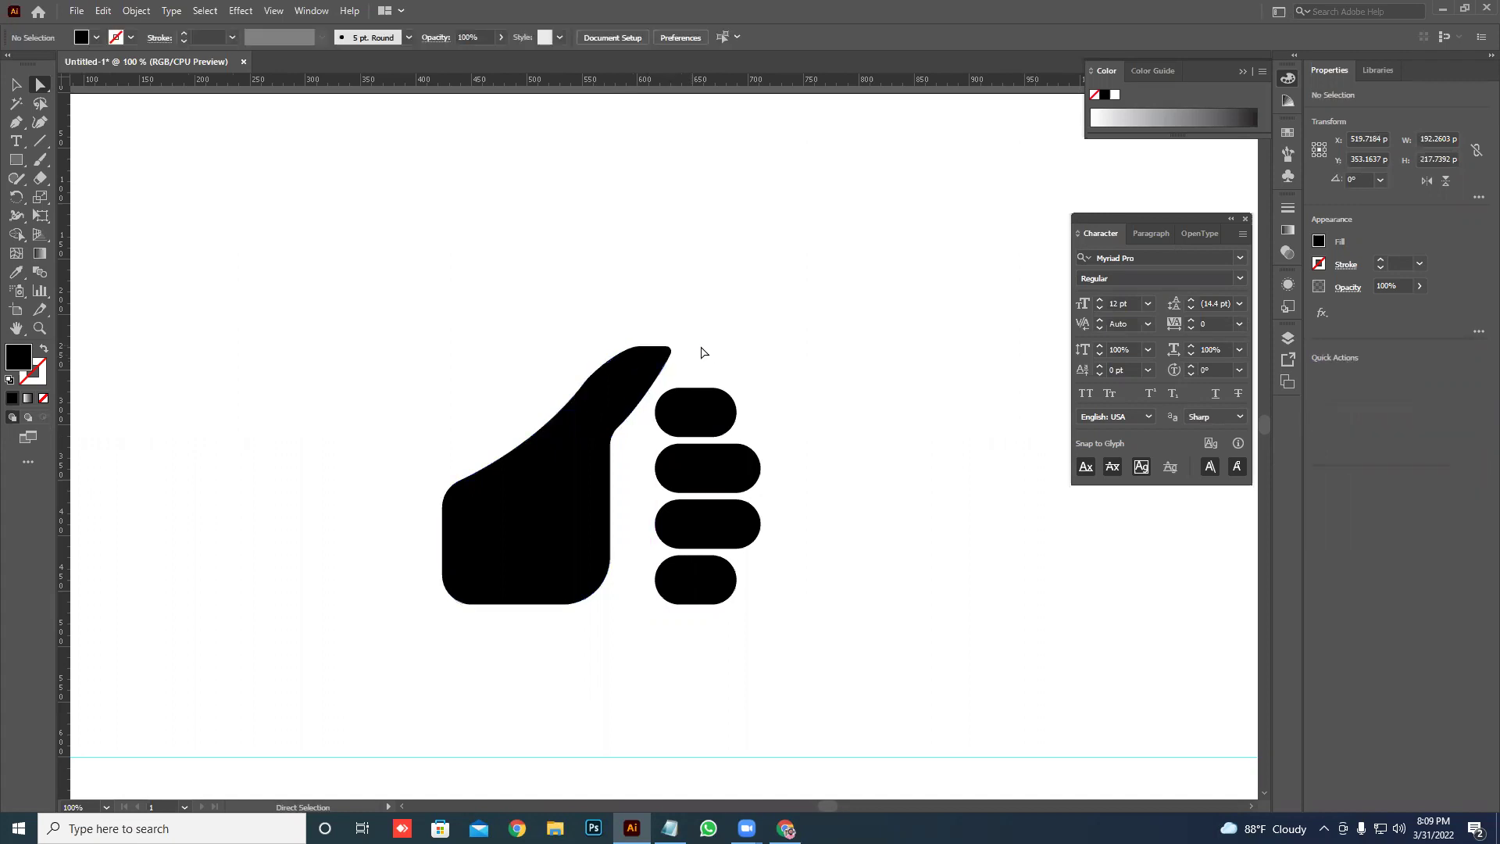
{"action": "left_click", "coordinate": [704, 348]}
{"action": "scroll", "coordinate": [688, 376], "scroll_direction": "down", "scroll_amount": 3}
{"action": "scroll", "coordinate": [661, 413], "scroll_direction": "up", "scroll_amount": 2}
{"action": "mouse_move", "coordinate": [518, 401]}
{"action": "left_mouse_down"}
{"action": "mouse_move", "coordinate": [640, 452]}
{"action": "mouse_move", "coordinate": [635, 435]}
{"action": "left_mouse_up"}
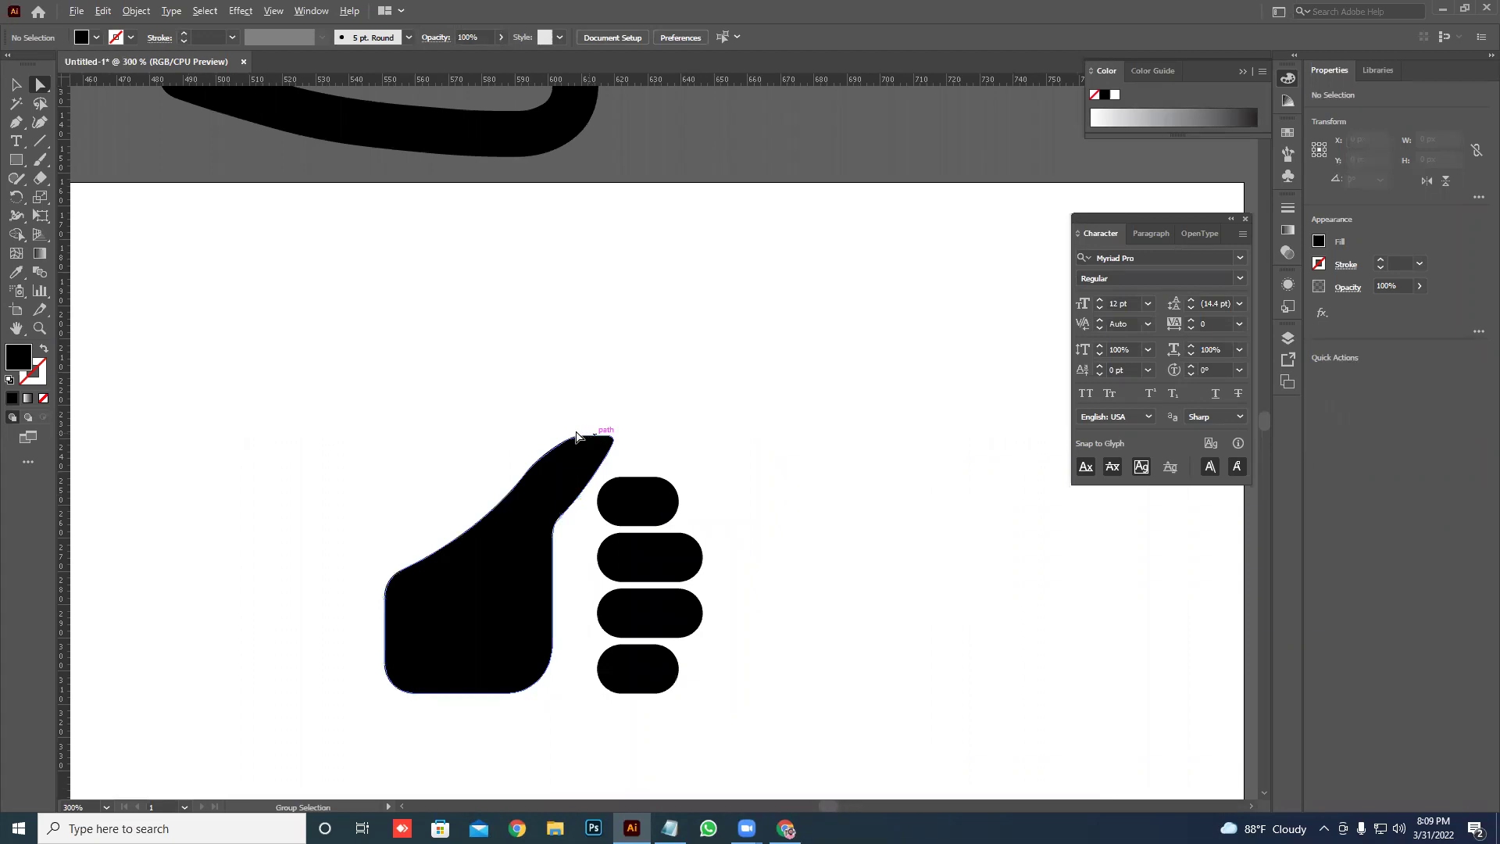
{"action": "scroll", "coordinate": [594, 432], "scroll_direction": "up", "scroll_amount": 3}
{"action": "left_click", "coordinate": [551, 436]}
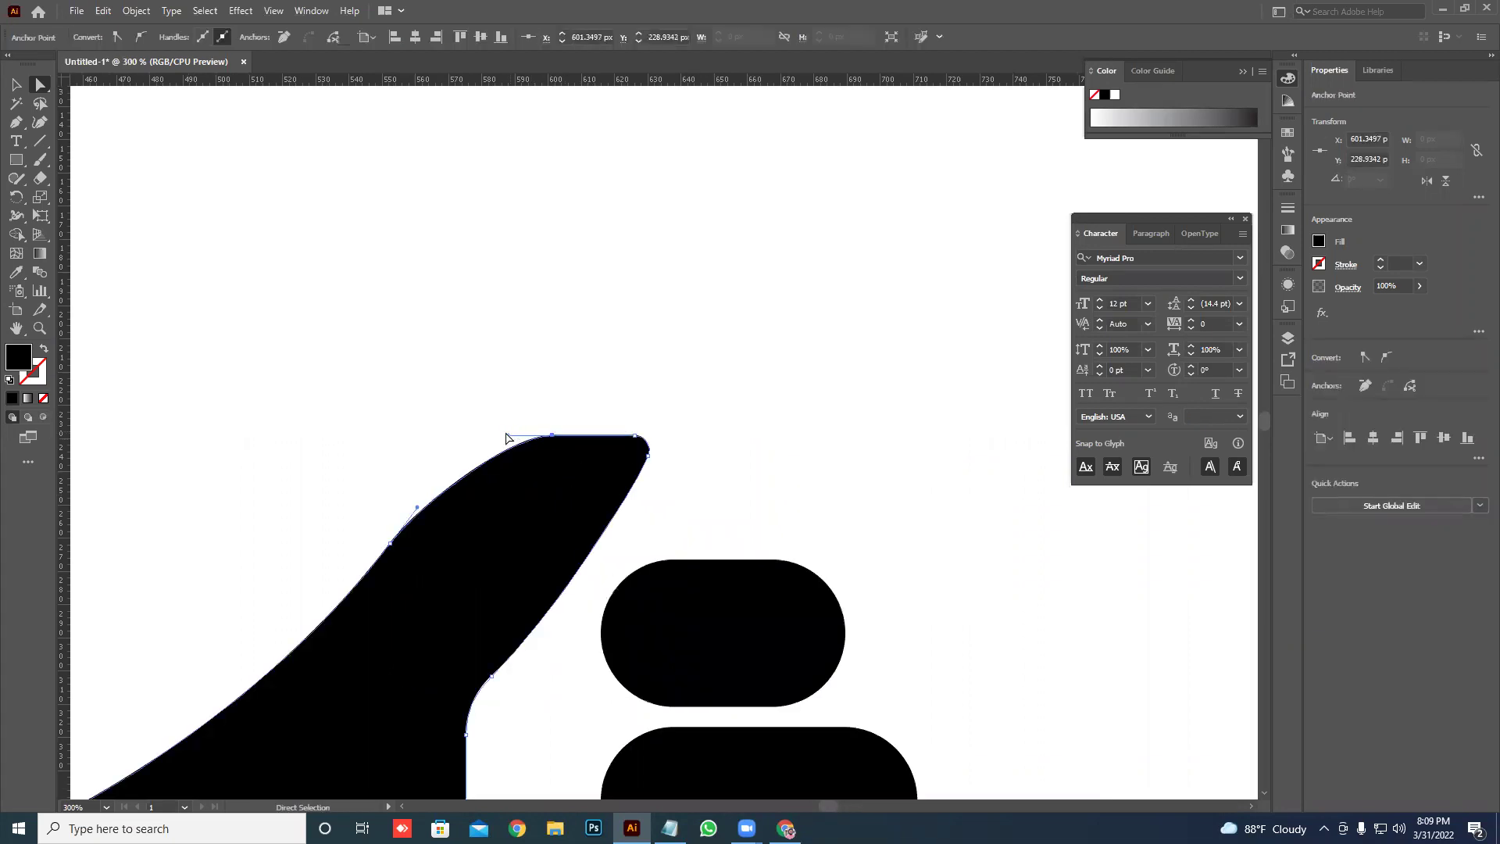
{"action": "left_click_drag", "start_coordinate": [500, 435], "coordinate": [439, 429]}
{"action": "left_click", "coordinate": [438, 429]}
- Rework the thumb's inner corner radius, tightening to about 8 px, then enlarging to about 50 px
{"action": "scroll", "coordinate": [625, 406], "scroll_direction": "left", "scroll_amount": 3}
{"action": "scroll", "coordinate": [721, 508], "scroll_direction": "down", "scroll_amount": 3}
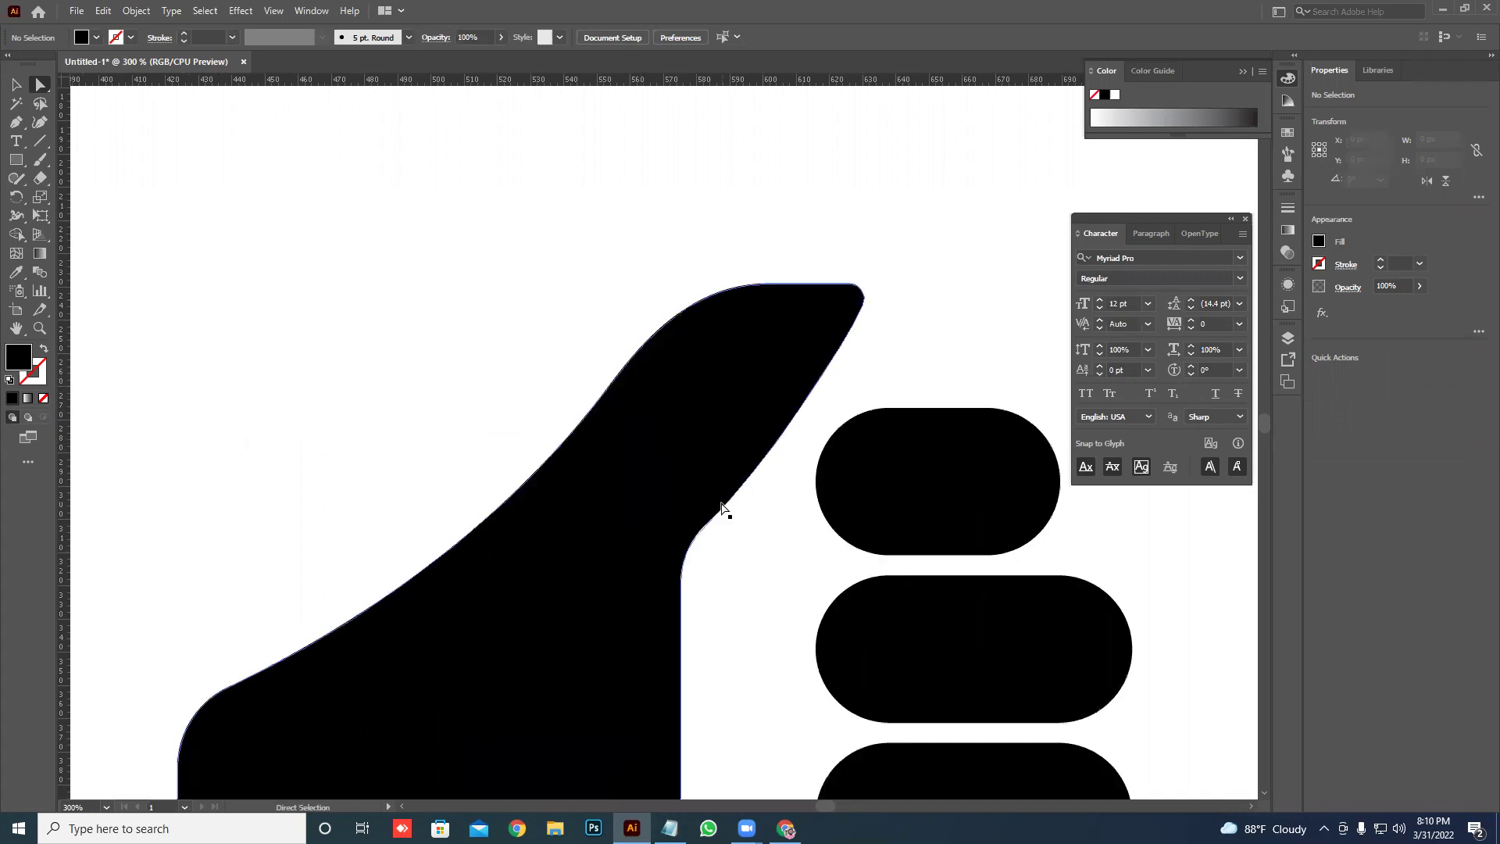
{"action": "left_click", "coordinate": [708, 525]}
{"action": "left_click", "coordinate": [705, 526]}
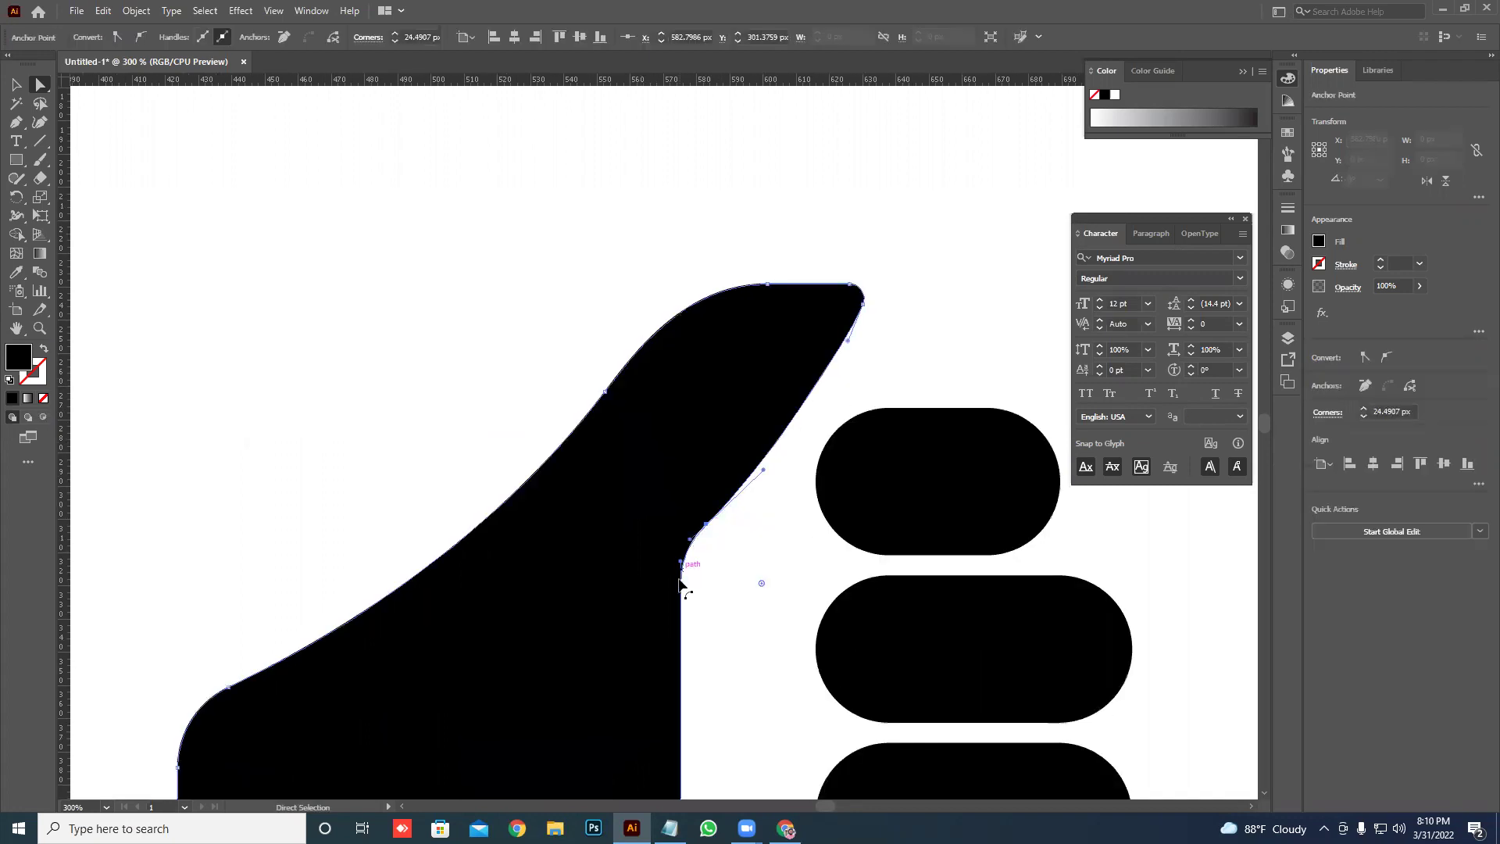
{"action": "left_click_drag", "start_coordinate": [759, 584], "coordinate": [719, 570]}
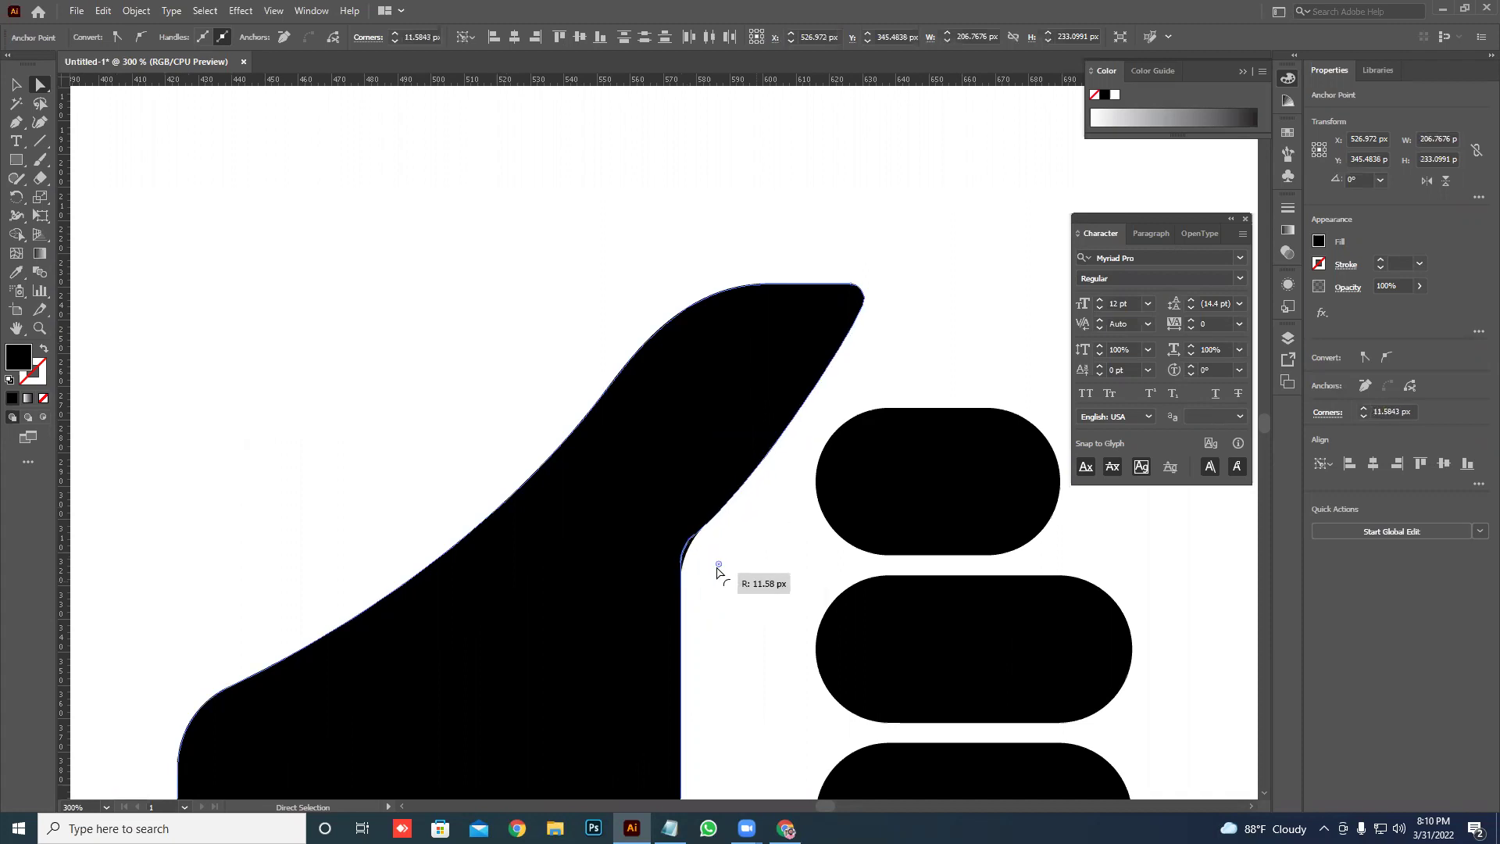
{"action": "left_click", "coordinate": [743, 569]}
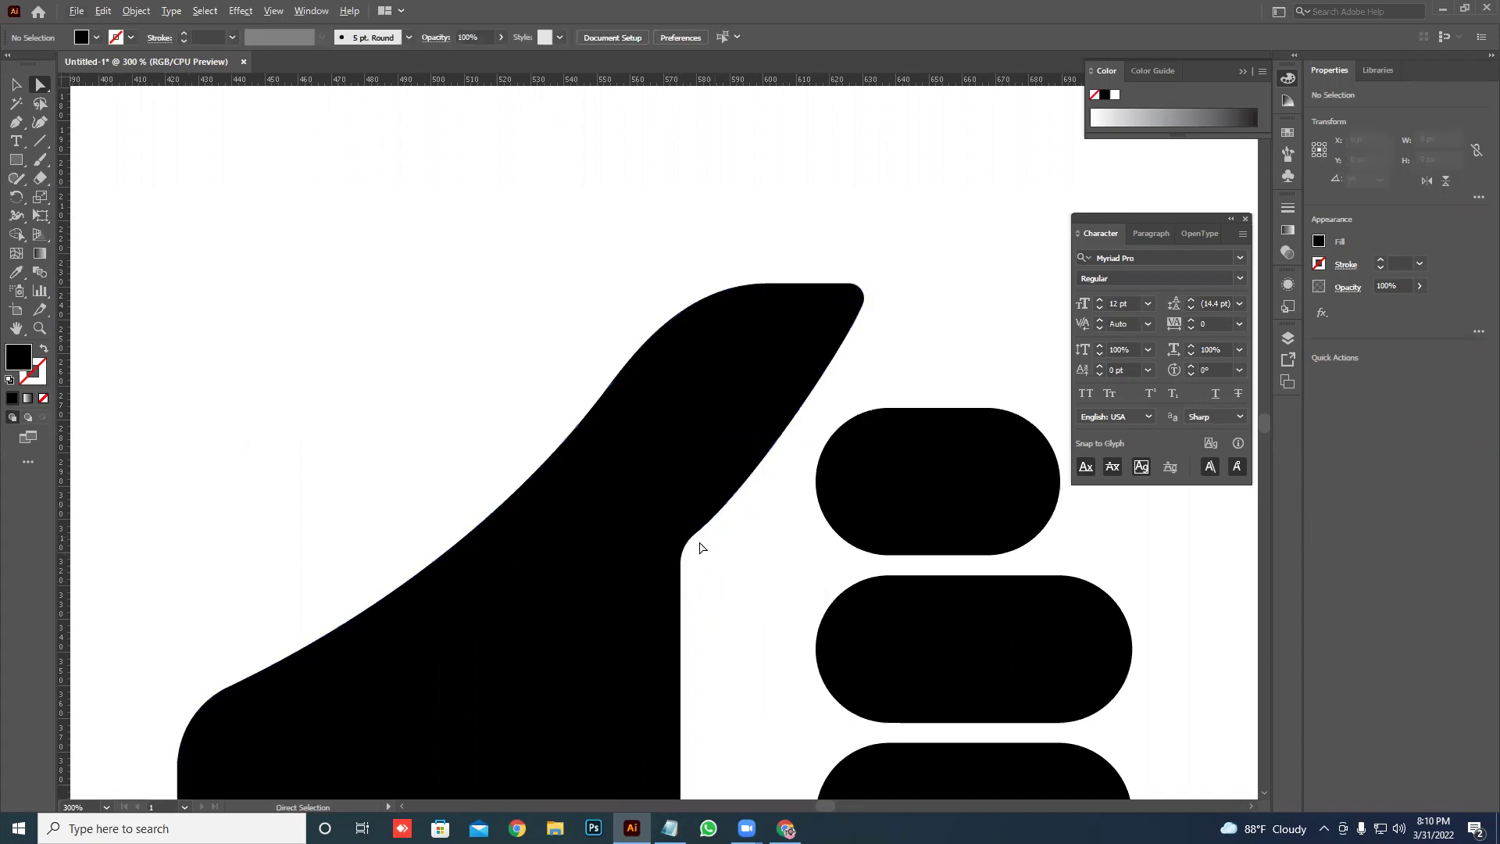
{"action": "left_click", "coordinate": [693, 535]}
{"action": "left_click", "coordinate": [685, 553]}
{"action": "left_click_drag", "start_coordinate": [797, 603], "coordinate": [708, 561]}
{"action": "left_click_drag", "start_coordinate": [651, 517], "coordinate": [657, 521]}
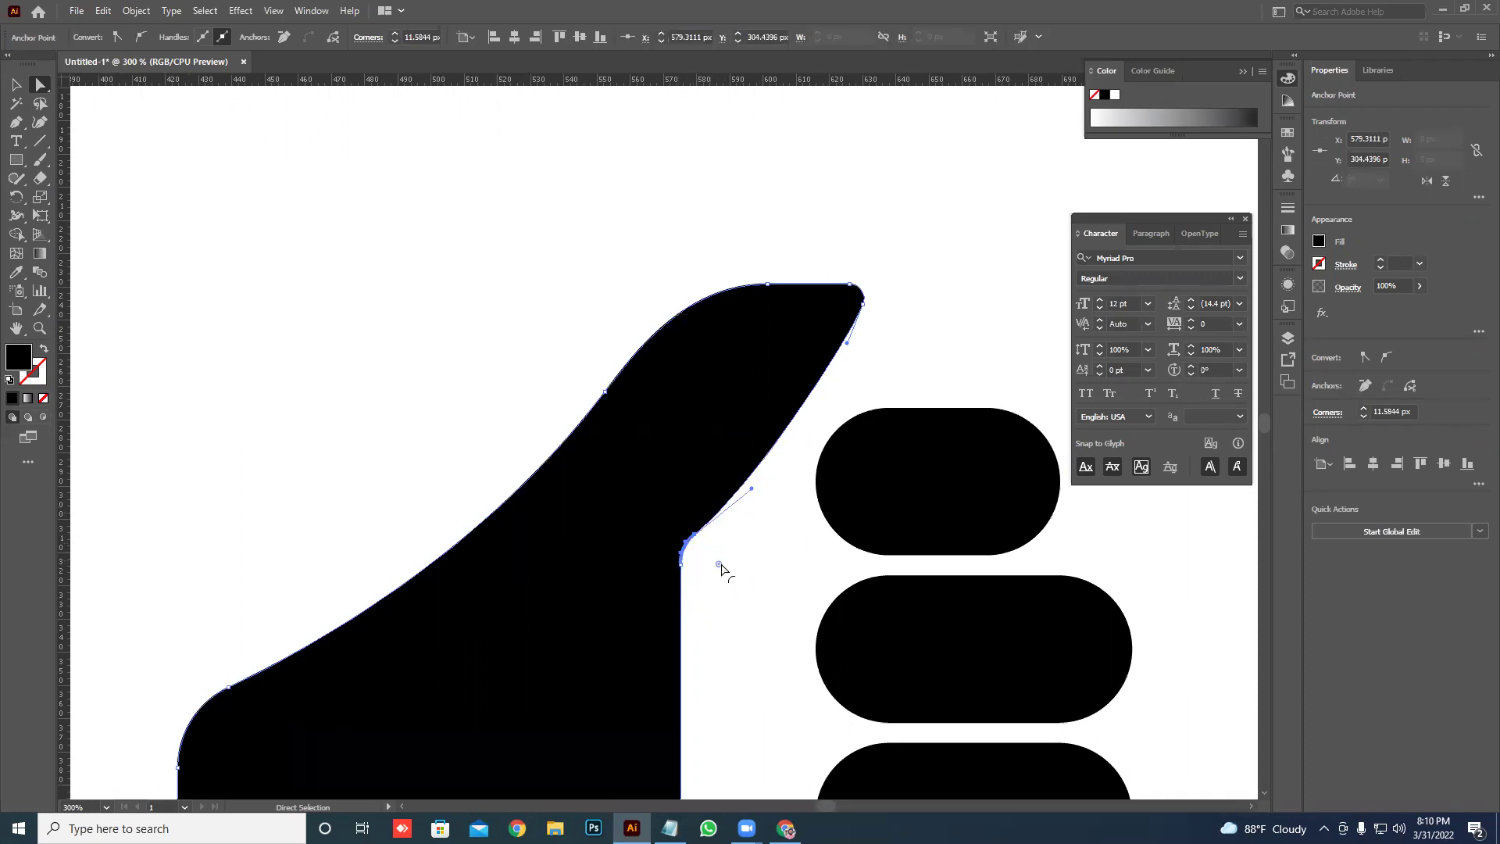
{"action": "left_click_drag", "start_coordinate": [719, 568], "coordinate": [827, 653]}
{"action": "left_click", "coordinate": [758, 651]}
- Pan and zoom the view to show both hands on the artboard
{"action": "scroll", "coordinate": [757, 626], "scroll_direction": "down", "scroll_amount": 3, "text": "alt"}
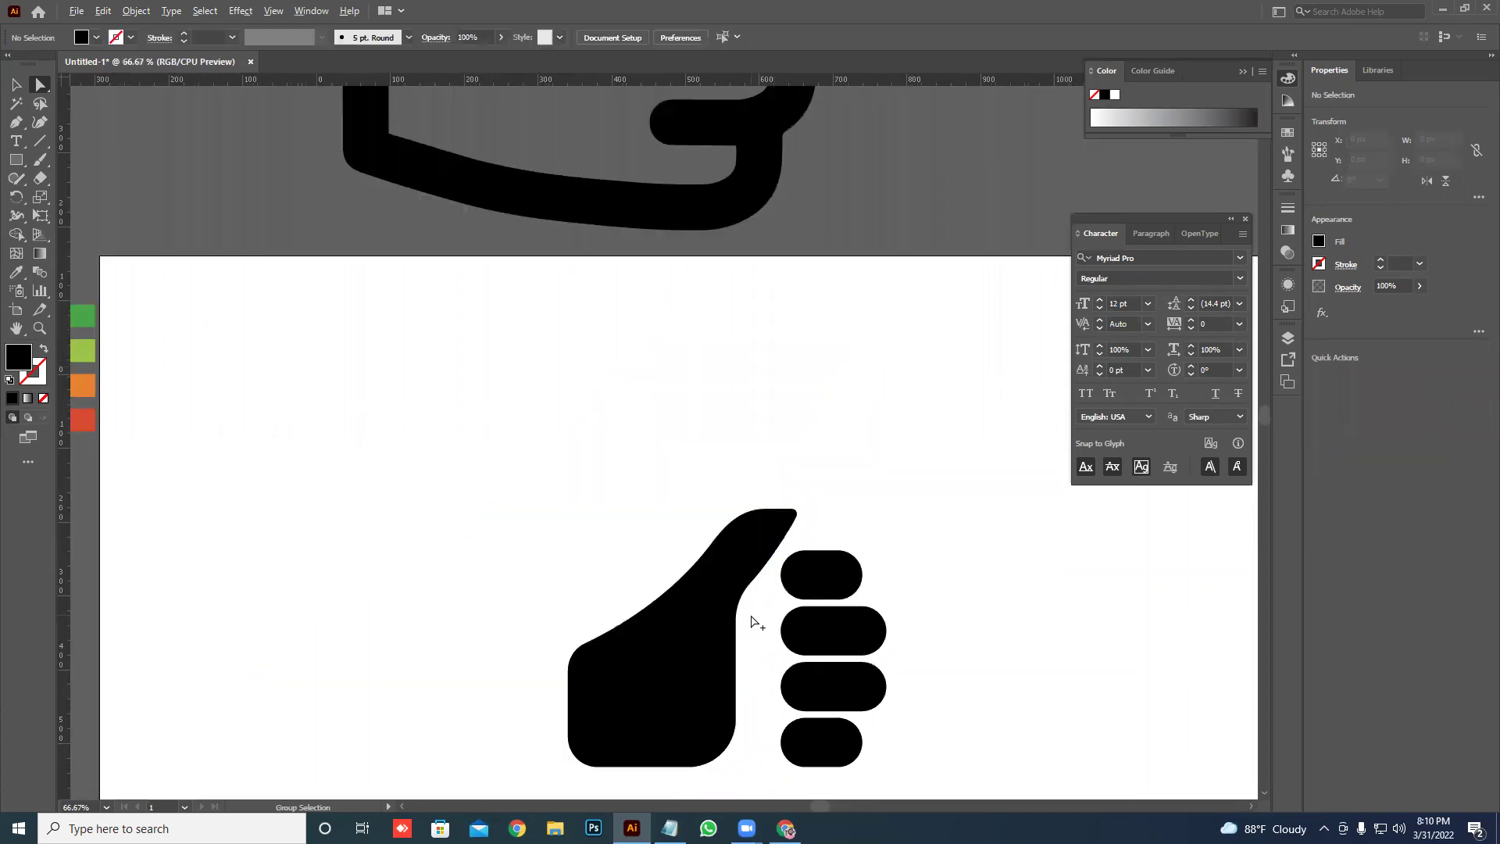
{"action": "scroll", "coordinate": [757, 625], "scroll_direction": "down", "scroll_amount": 2, "text": "alt"}
{"action": "left_click_drag", "start_coordinate": [929, 622], "coordinate": [652, 536]}
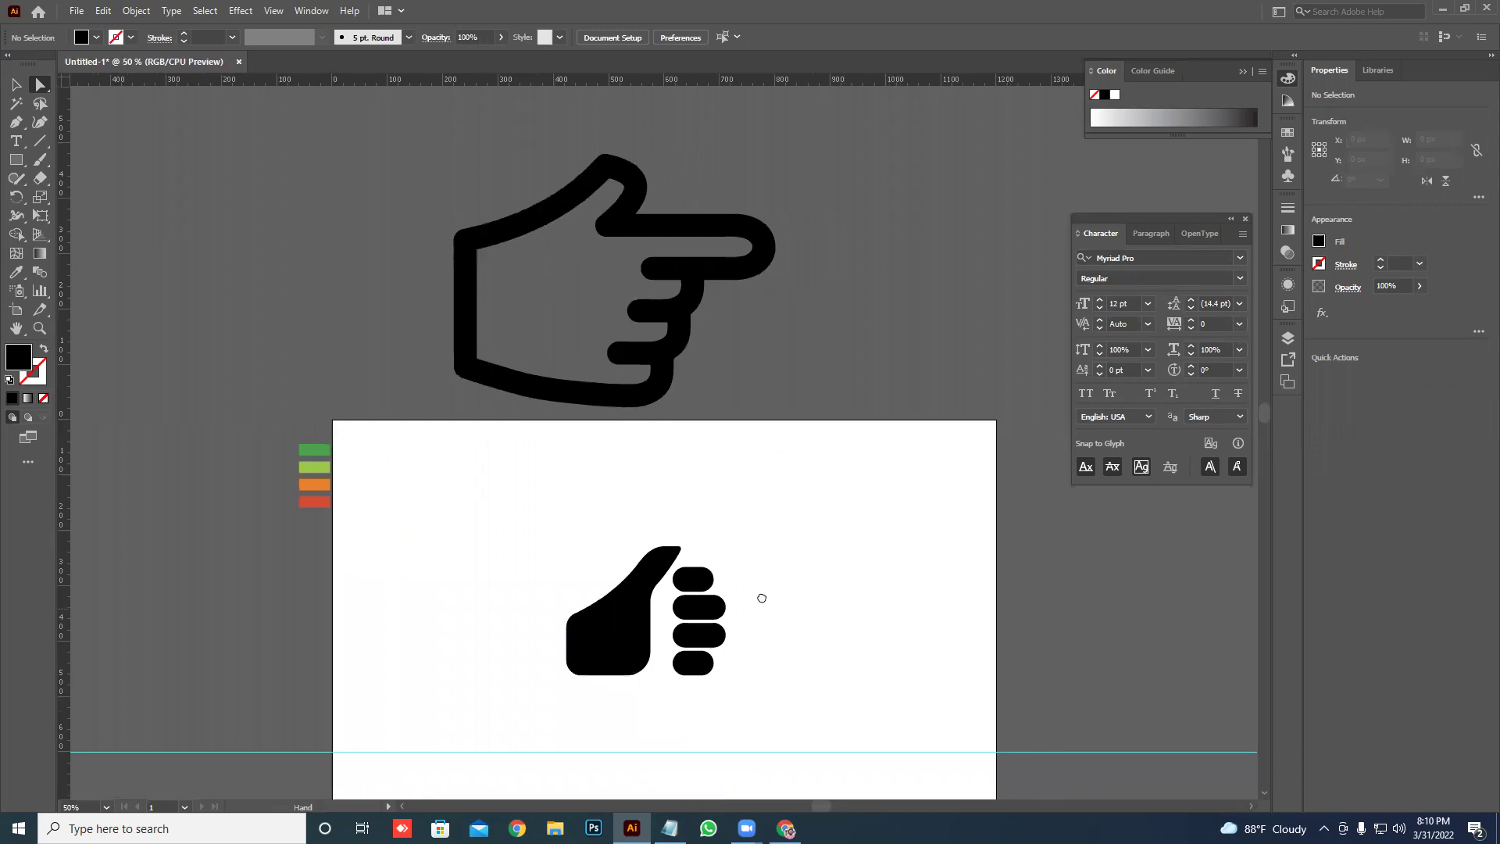
{"action": "scroll", "coordinate": [614, 647], "scroll_direction": "up", "scroll_amount": 2, "text": "alt"}
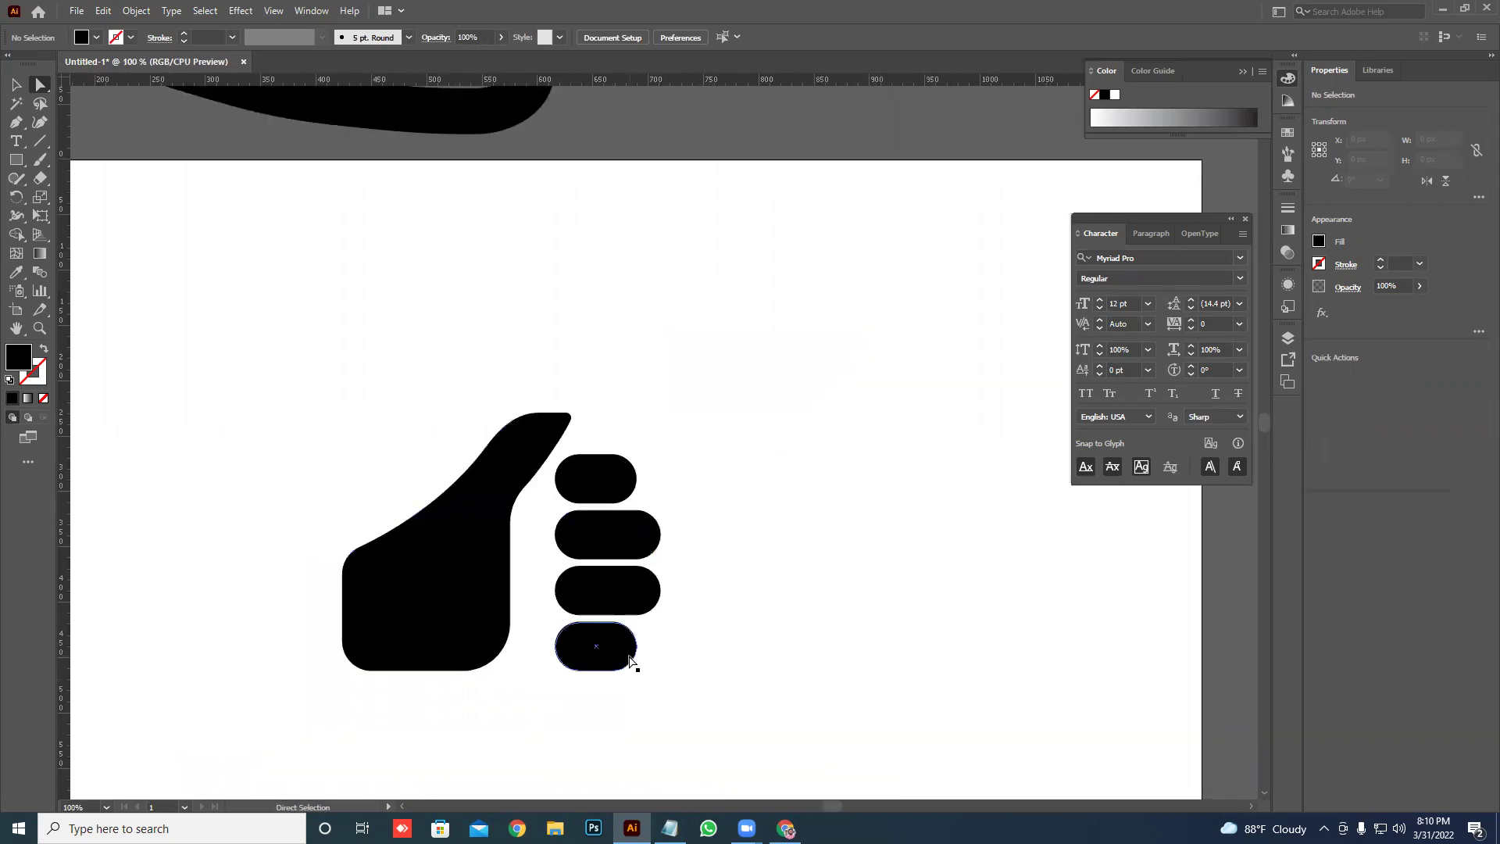
{"action": "scroll", "coordinate": [637, 547], "scroll_direction": "down", "scroll_amount": 4, "text": "alt"}
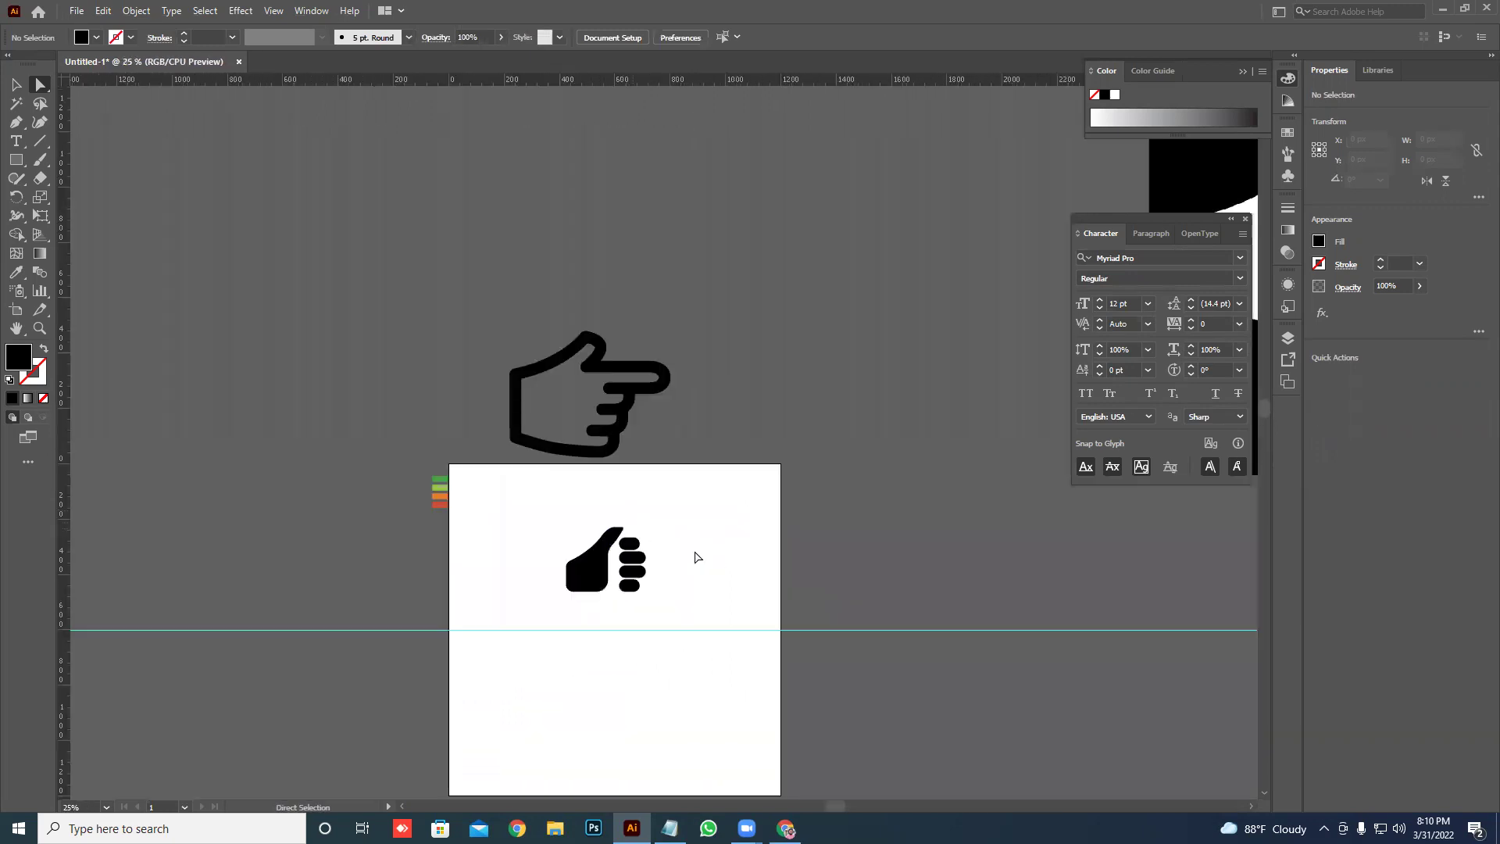
{"action": "left_click_drag", "start_coordinate": [677, 558], "coordinate": [659, 562]}
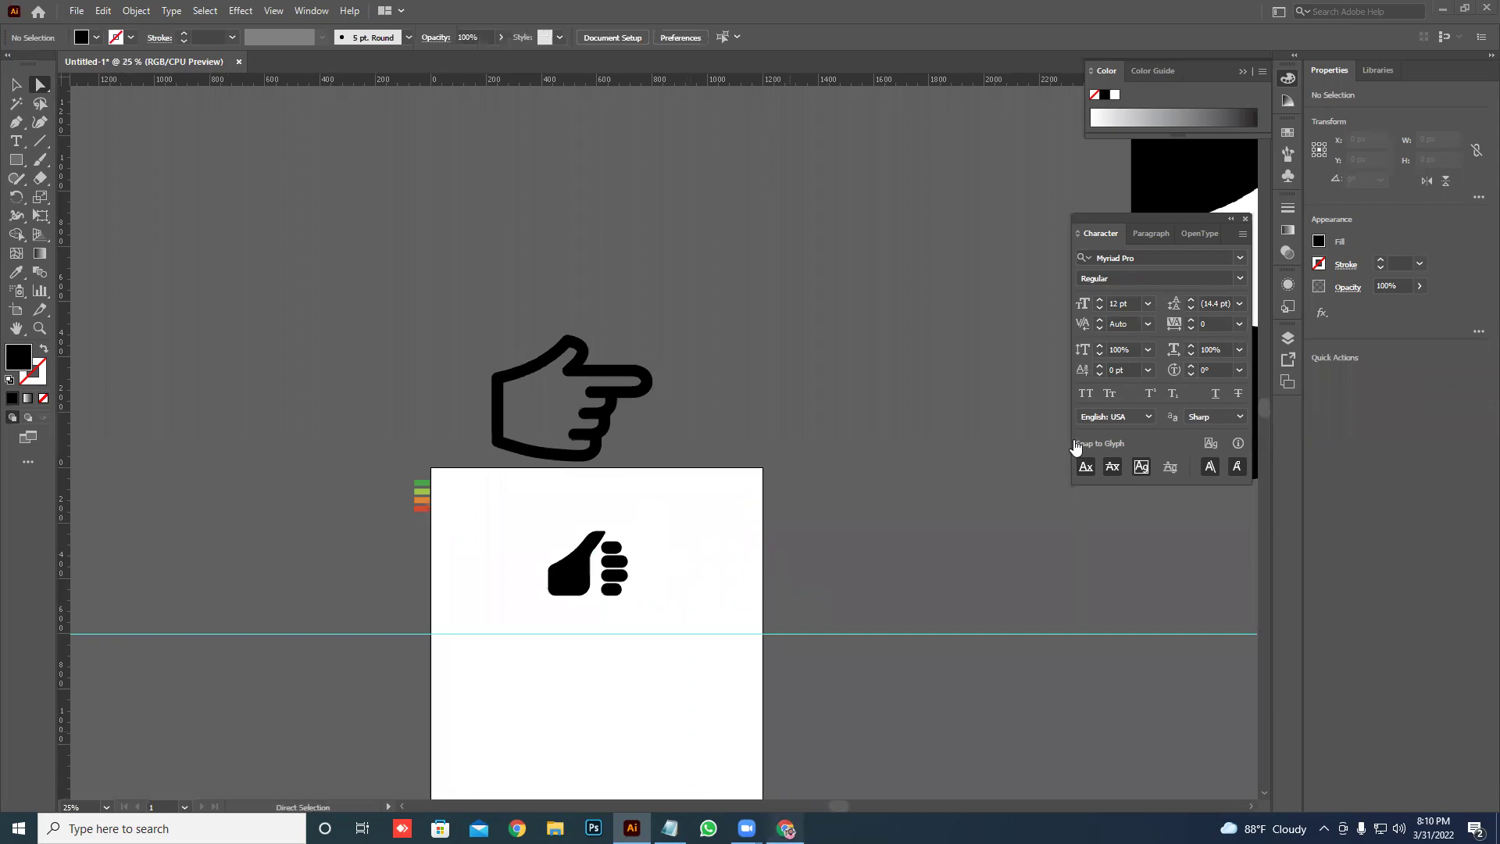
- Compare the 'growth icon' image results with the fist artwork, choose the Pen tool, and revisit the results
{"action": "left_click", "coordinate": [786, 828]}
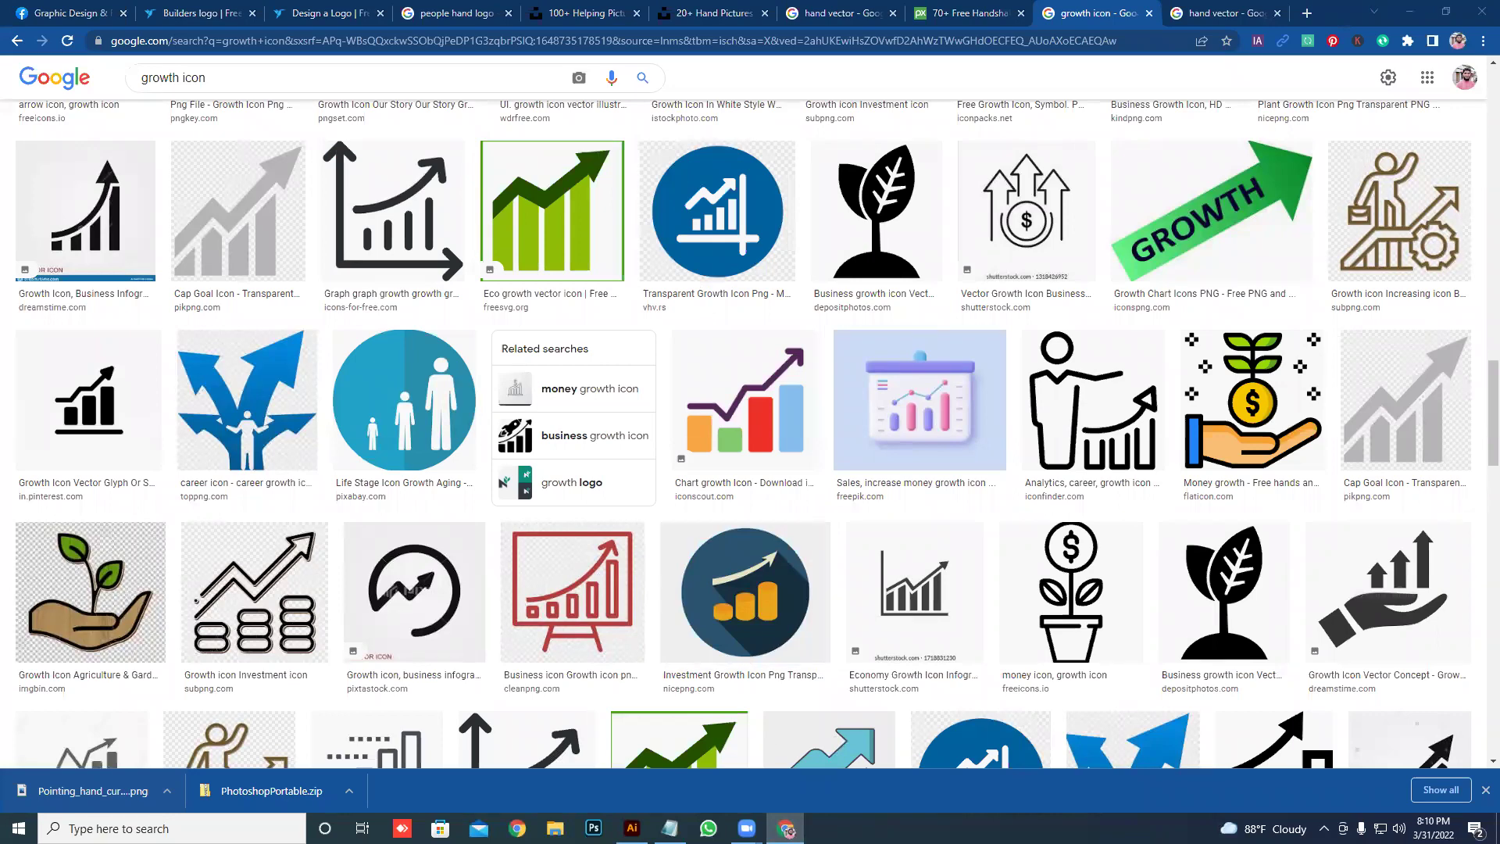
{"action": "left_click", "coordinate": [632, 828]}
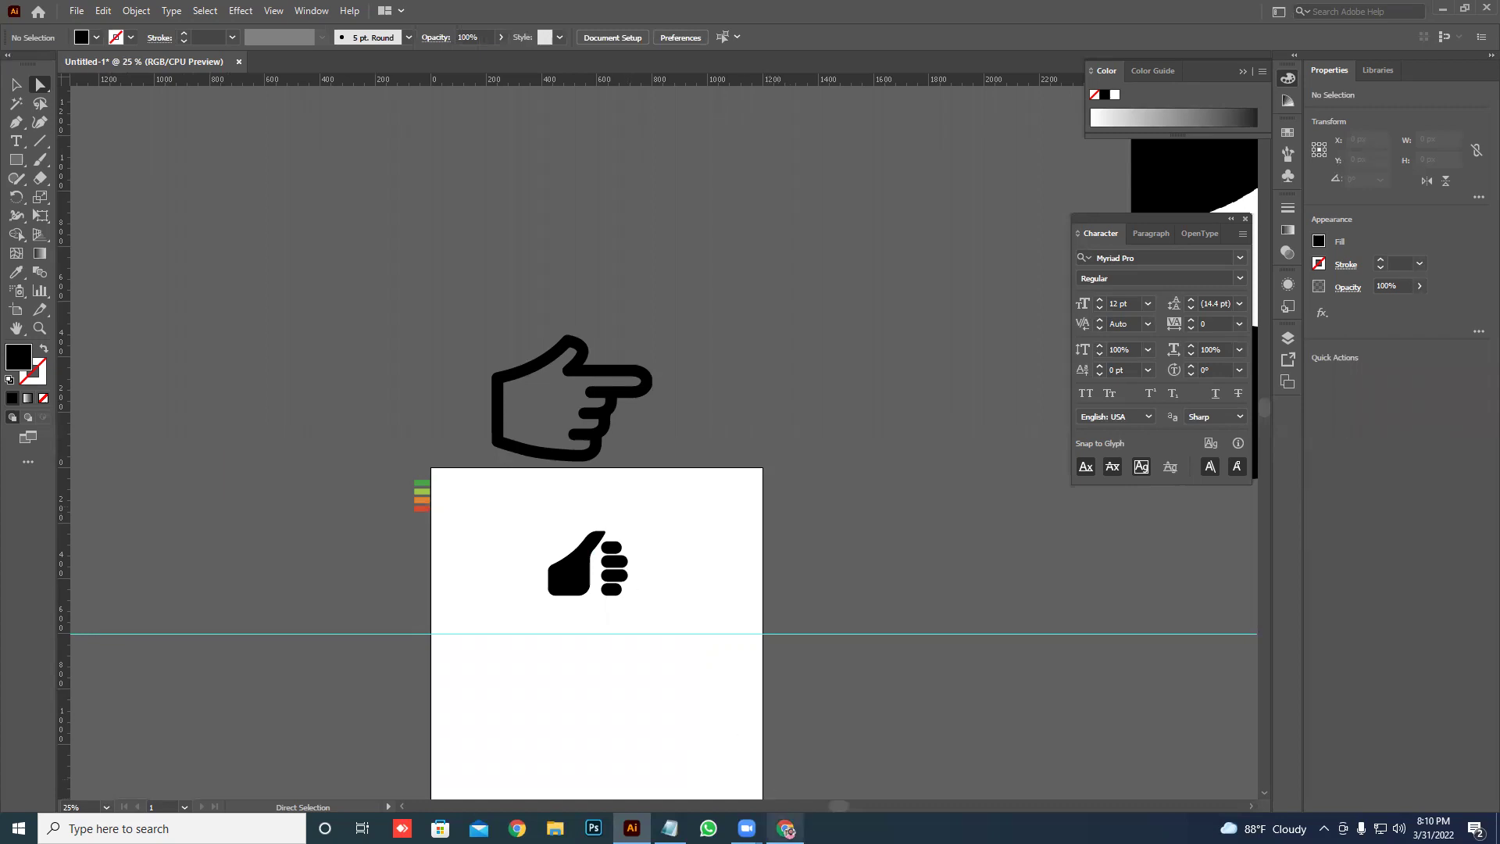
{"action": "left_click", "coordinate": [787, 830]}
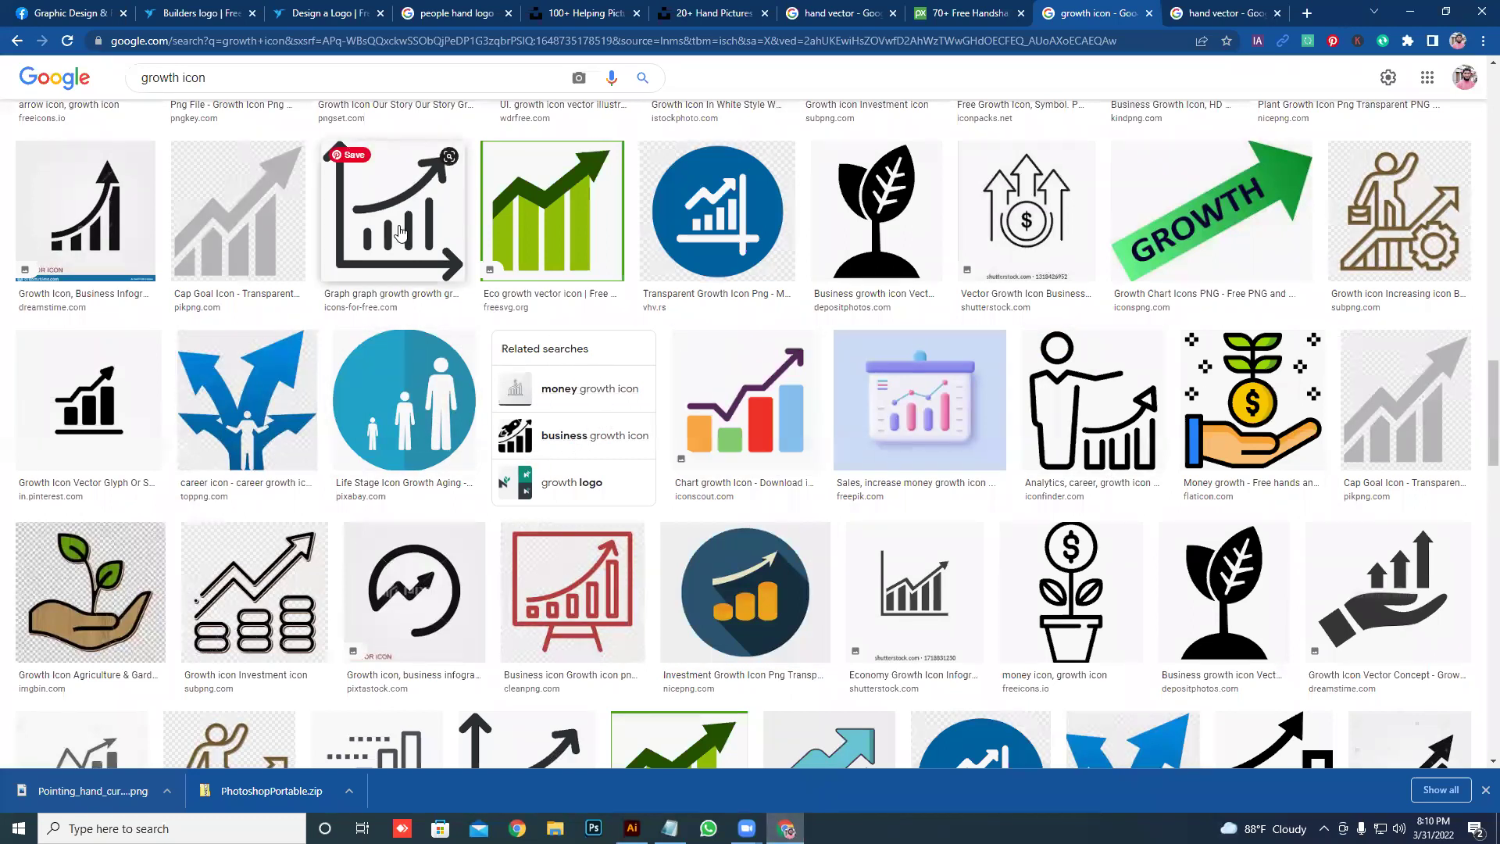
{"action": "mouse_move", "coordinate": [255, 592]}
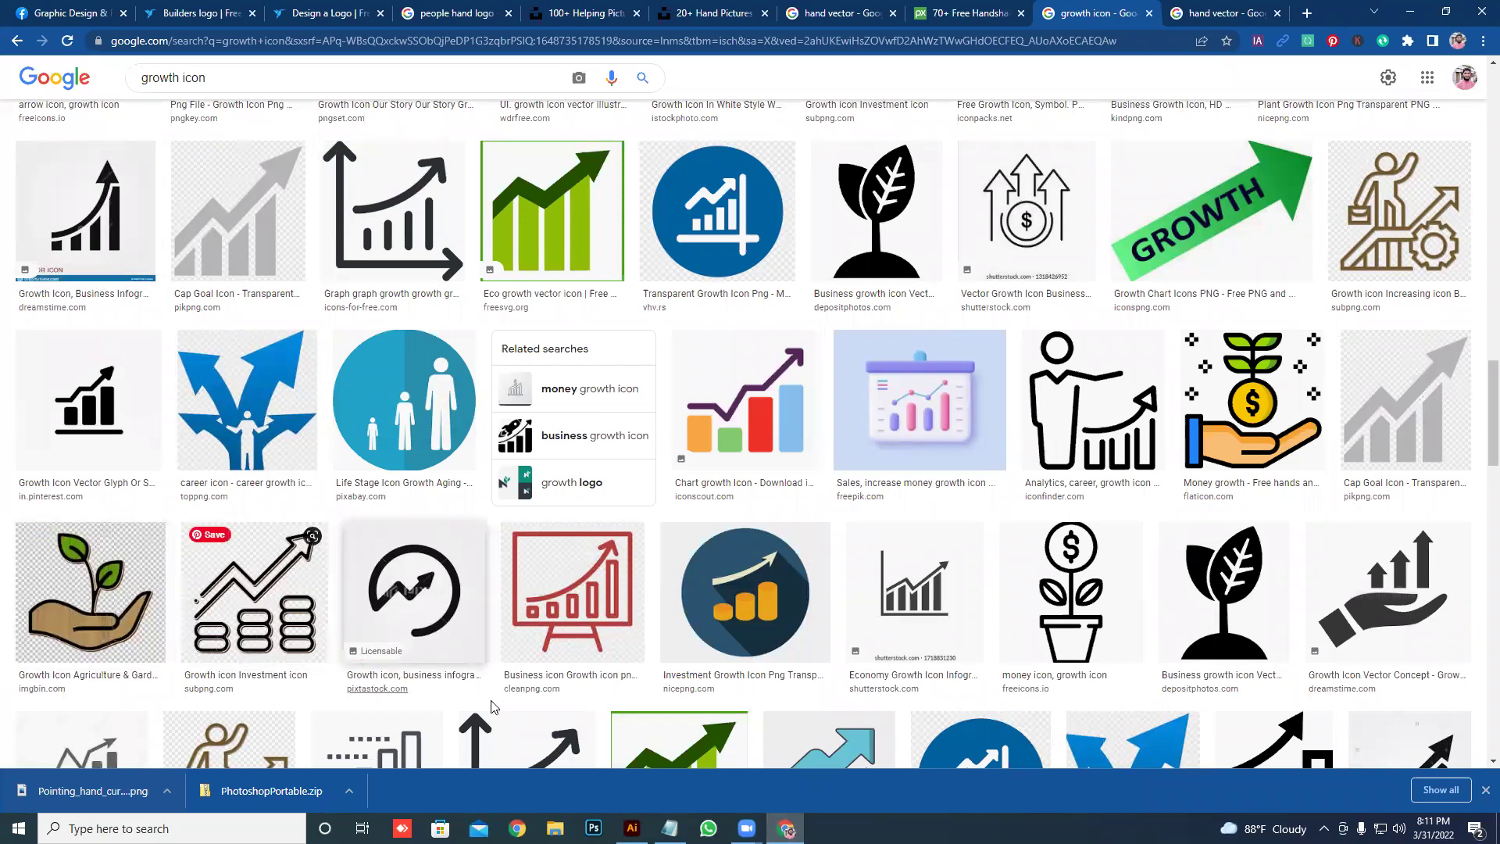
{"action": "left_click", "coordinate": [632, 828]}
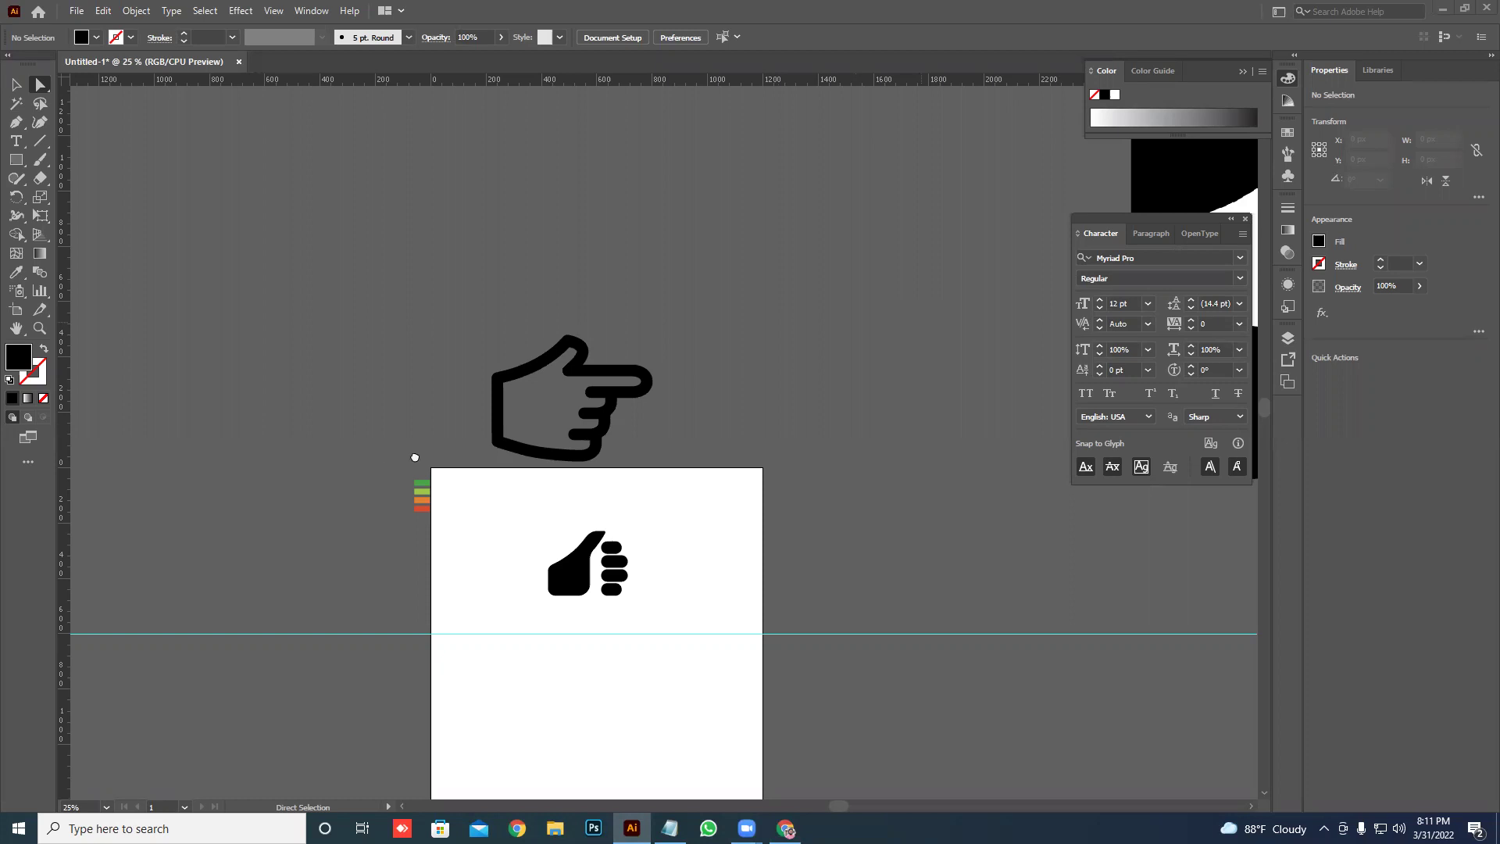
{"action": "scroll", "coordinate": [415, 458], "scroll_direction": "up", "scroll_amount": 2, "text": "alt"}
{"action": "left_click_drag", "start_coordinate": [341, 473], "coordinate": [326, 473]}
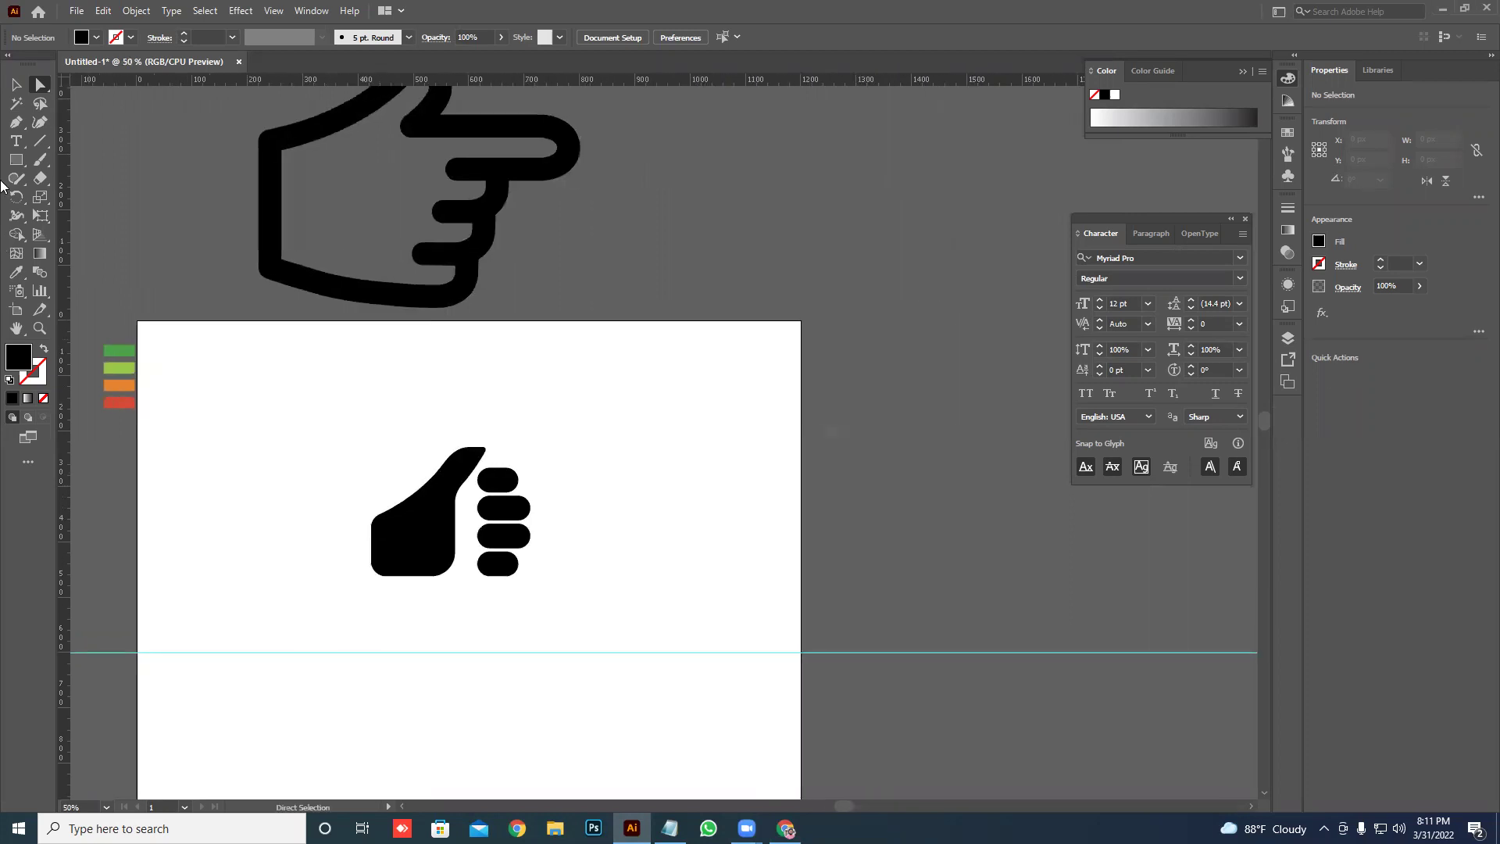
{"action": "left_click", "coordinate": [13, 125]}
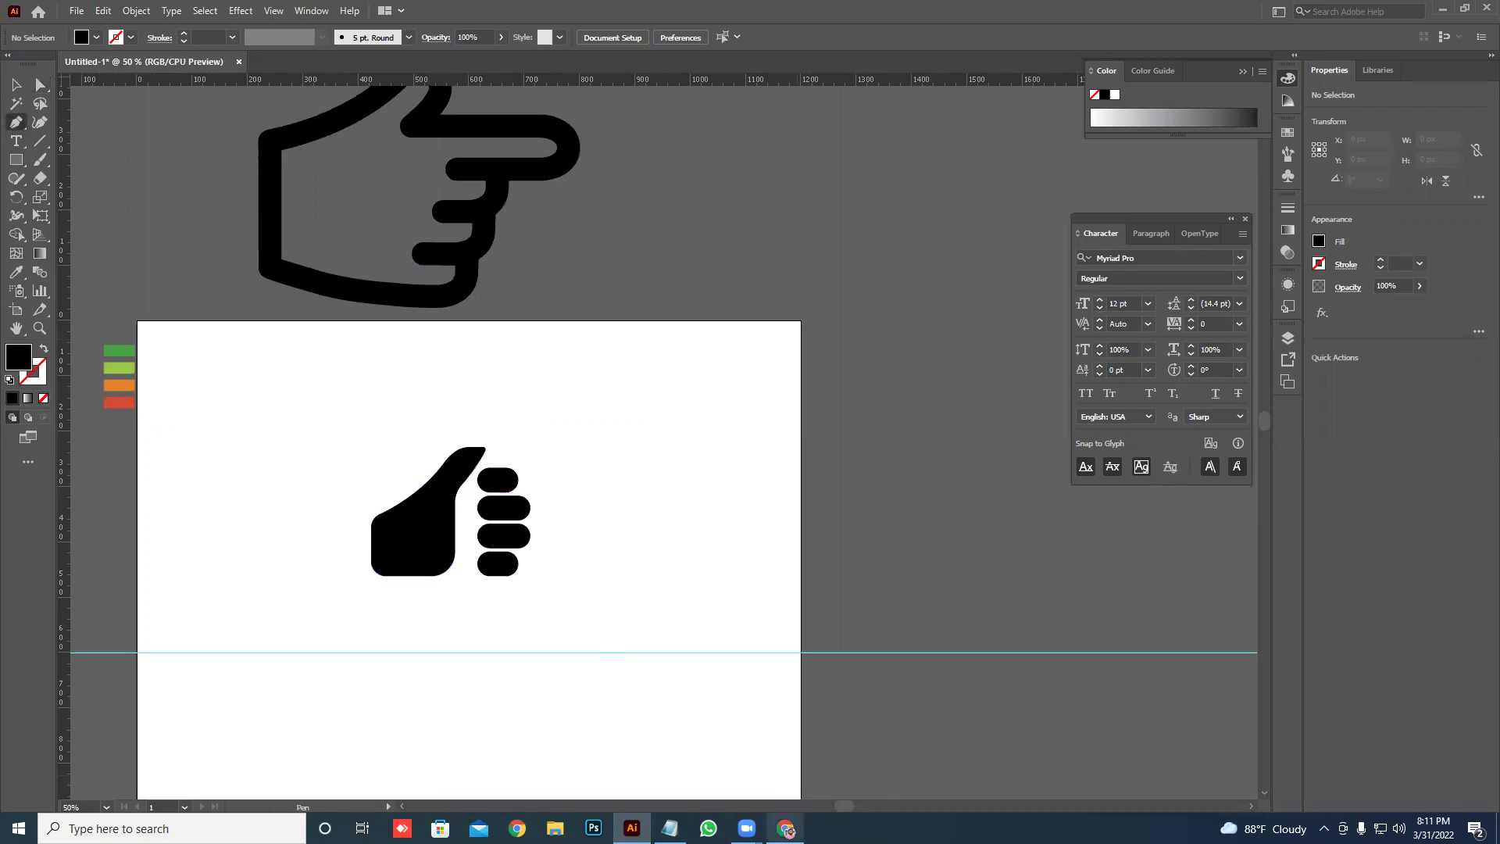
{"action": "left_click", "coordinate": [787, 829]}
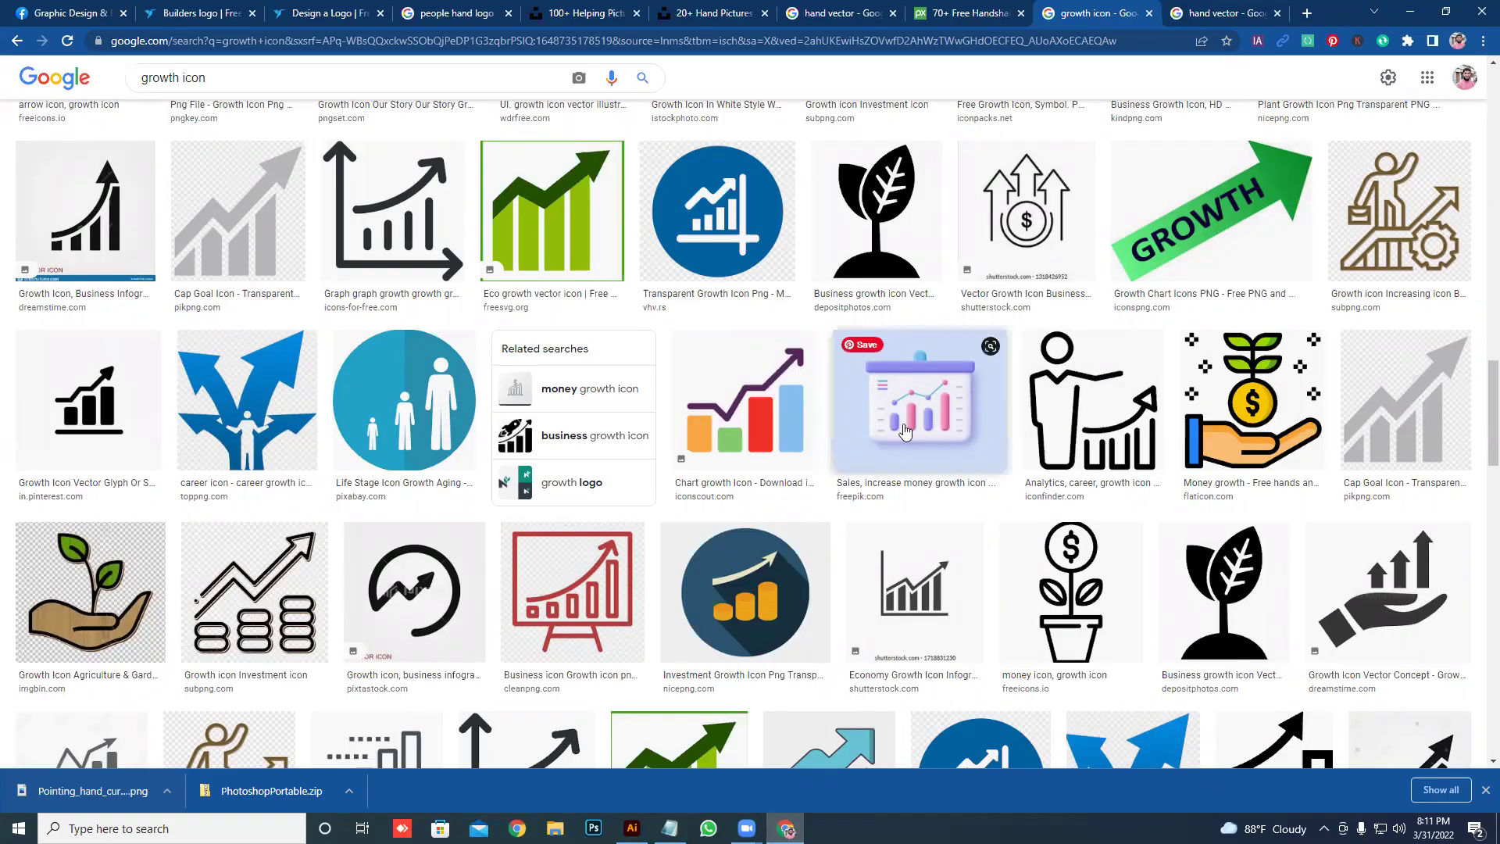
- Copy the Flaticon 'Money growth' hand-and-sprout image from its large preview
{"action": "left_click", "coordinate": [1256, 404]}
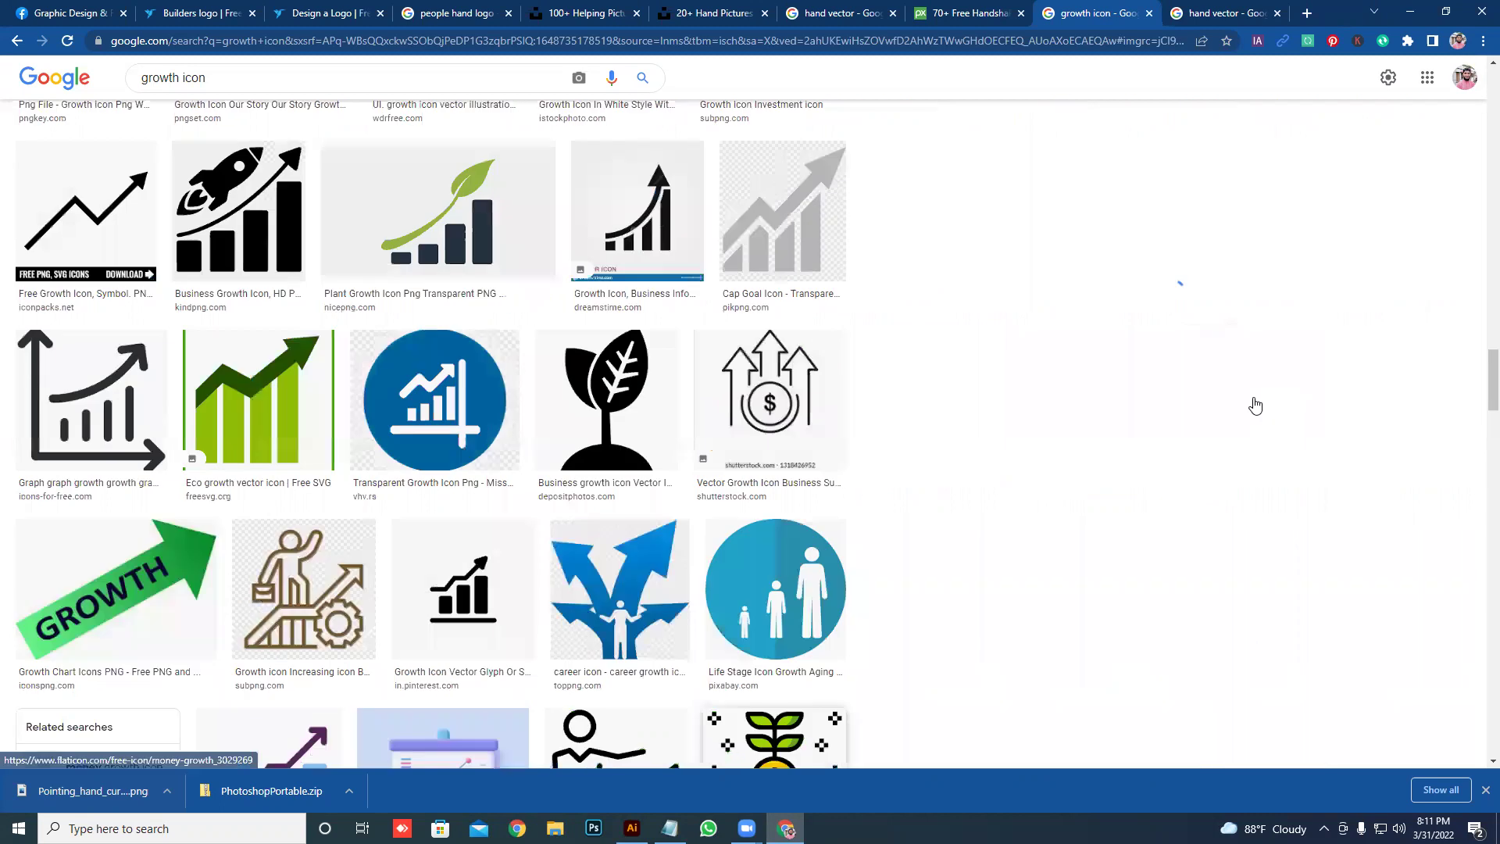
{"action": "right_click", "coordinate": [1160, 251]}
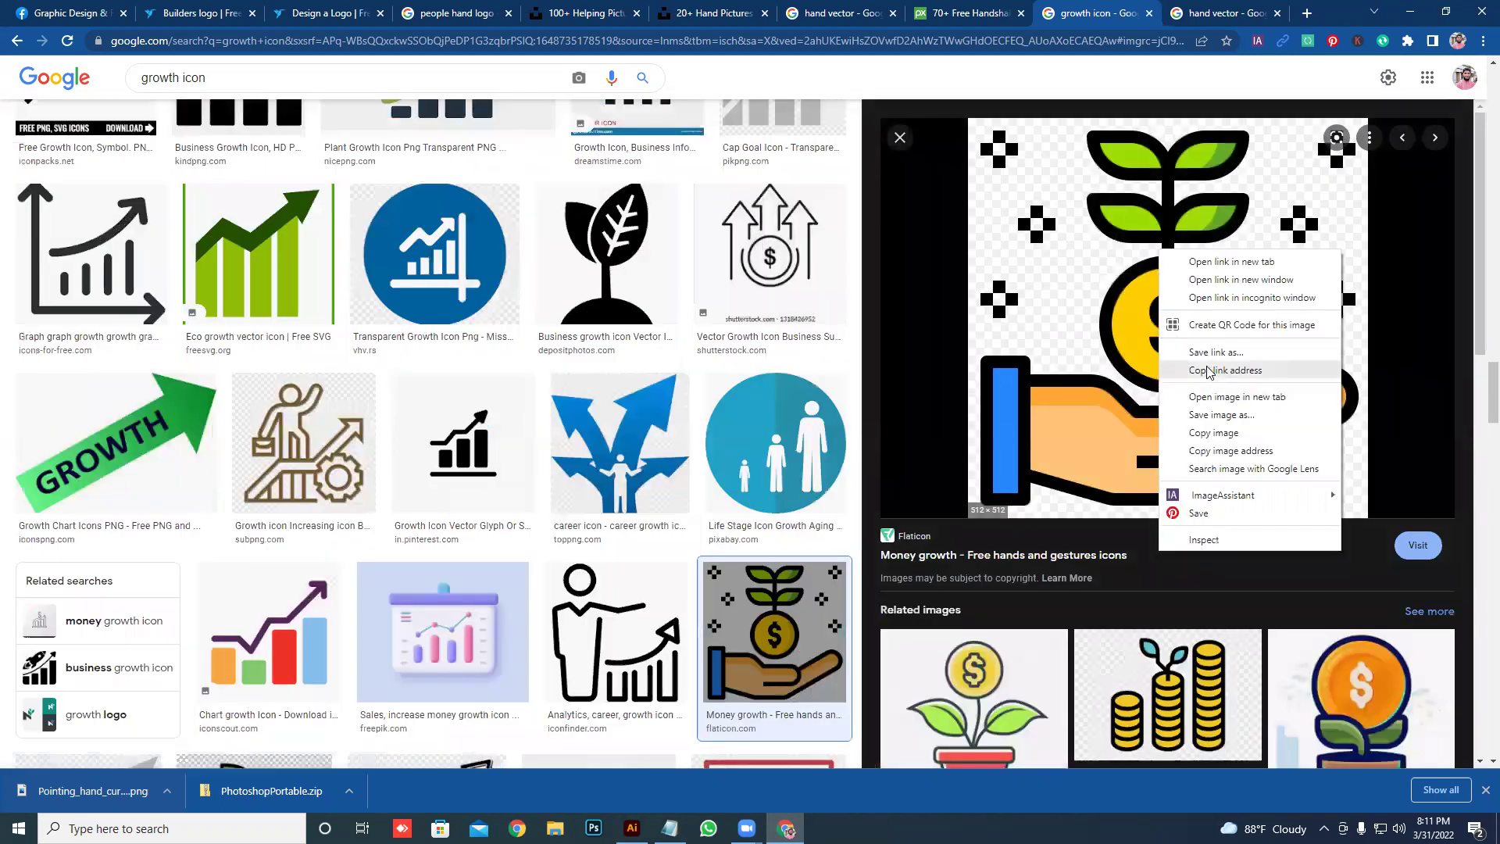
{"action": "left_click", "coordinate": [1201, 433]}
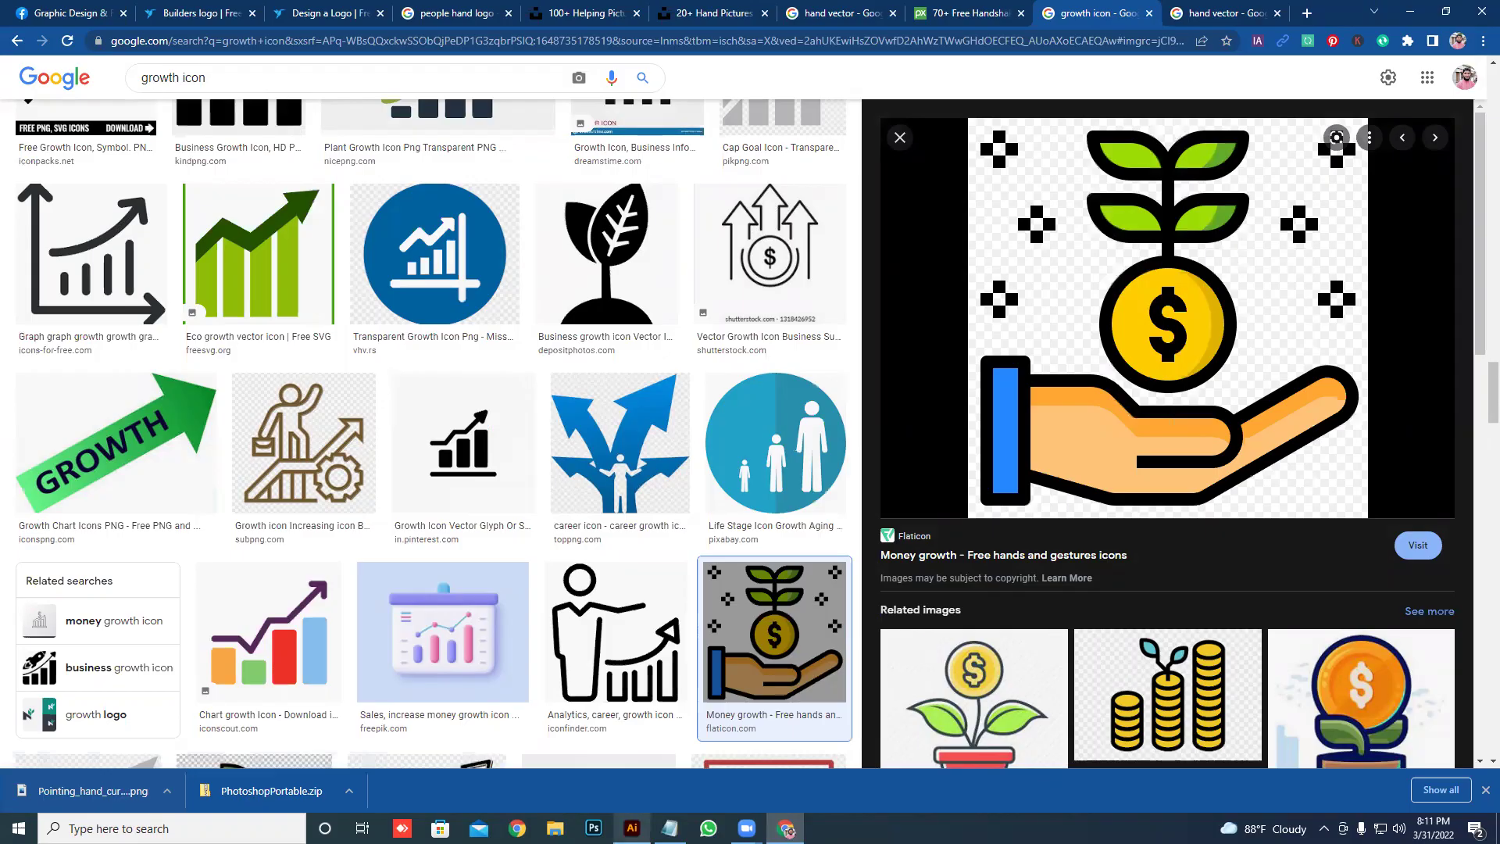
{"action": "left_click", "coordinate": [631, 829]}
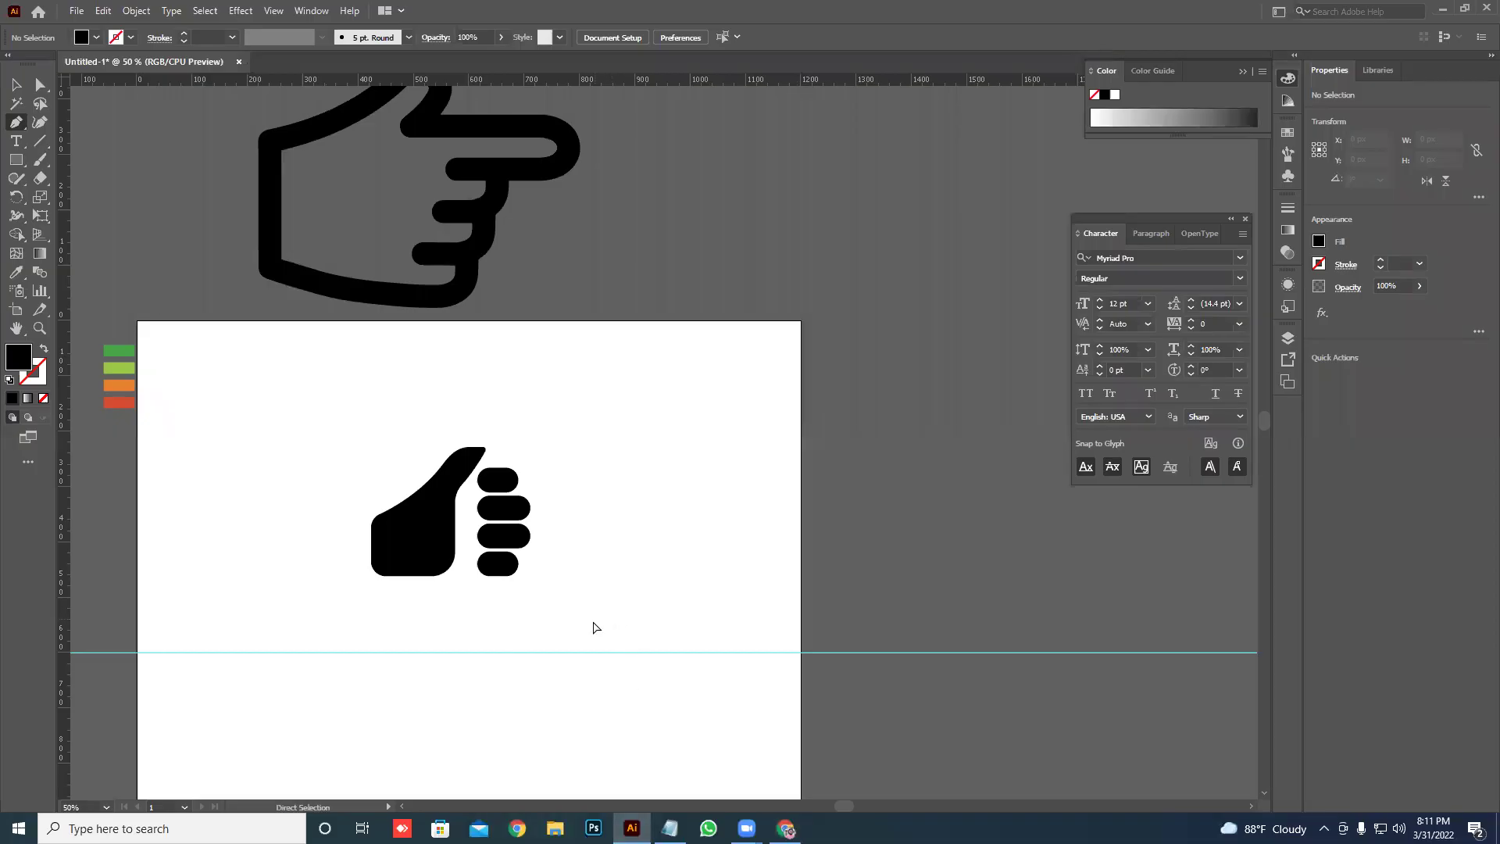
- Paste the copied Money growth image onto the Illustrator canvas
{"action": "key", "text": "ctrl+v"}
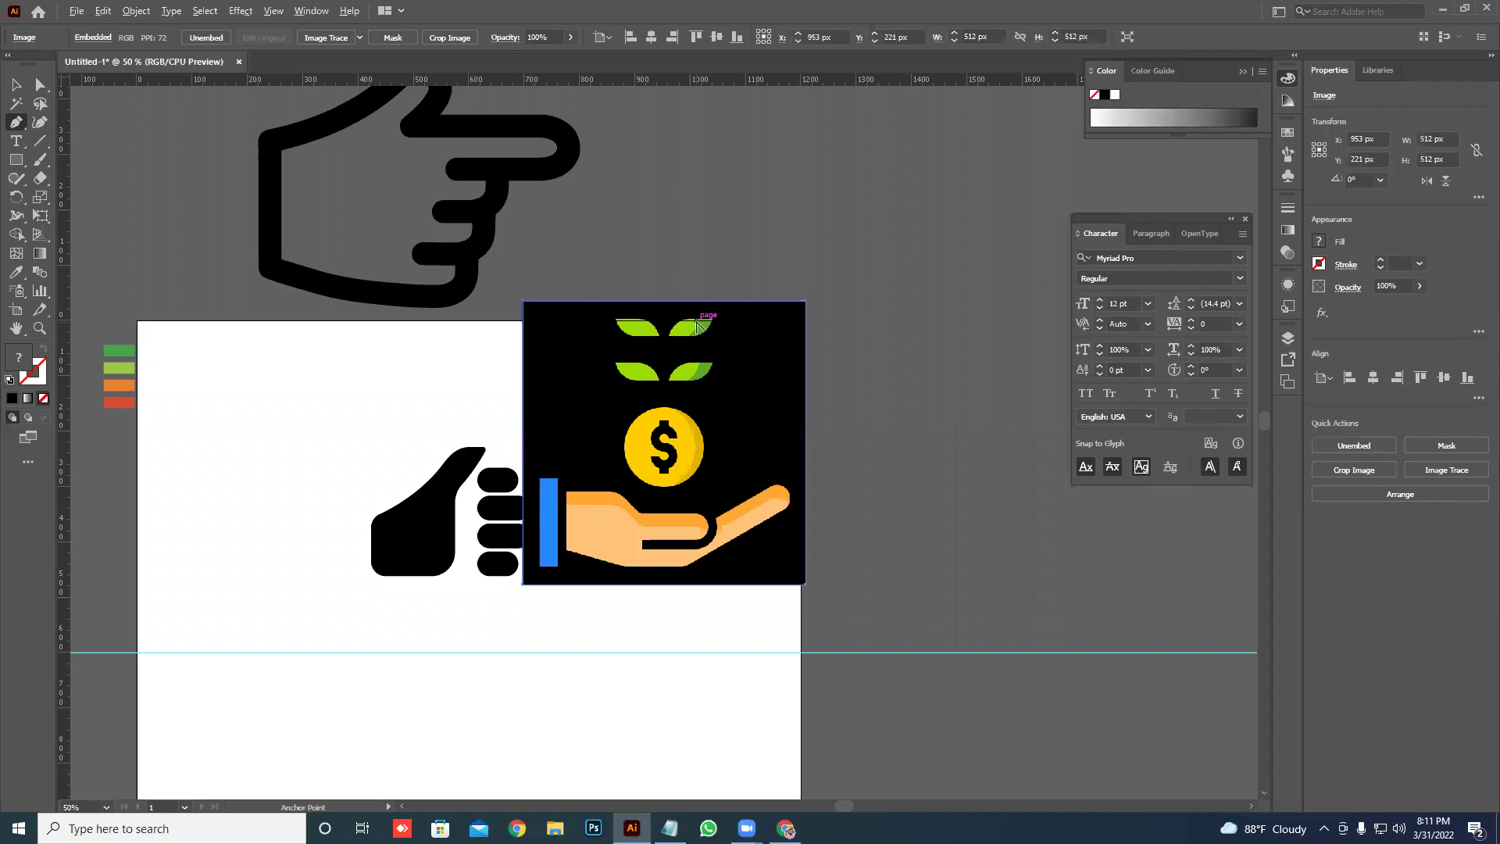
{"action": "scroll", "coordinate": [697, 325], "scroll_direction": "up", "scroll_amount": 2}
{"action": "scroll", "coordinate": [635, 341], "scroll_direction": "down", "scroll_amount": 2}
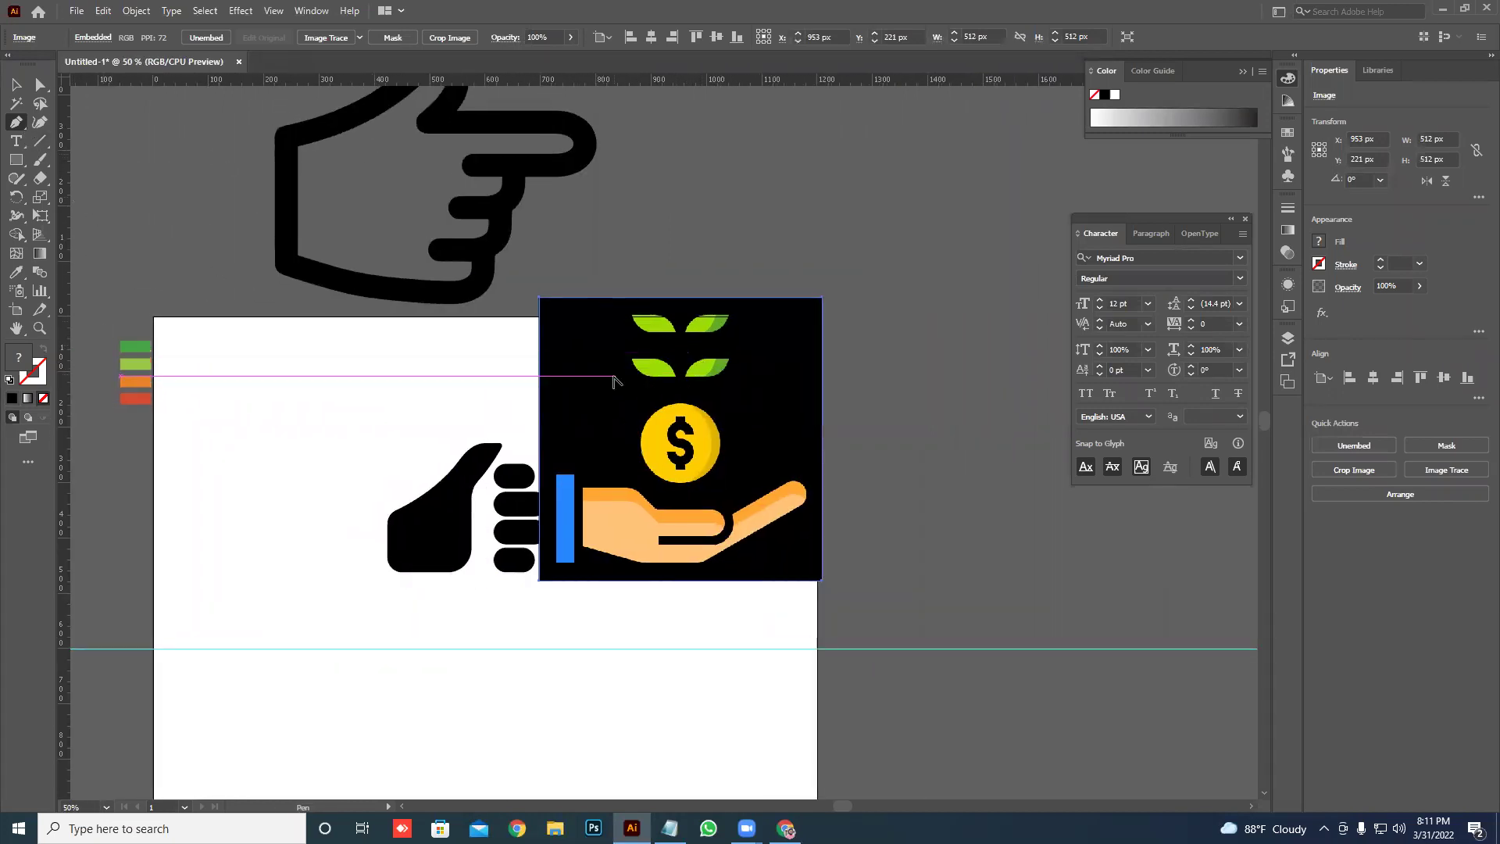
{"action": "scroll", "coordinate": [617, 414], "scroll_direction": "up", "scroll_amount": 1}
{"action": "left_click_drag", "start_coordinate": [320, 302], "coordinate": [403, 282]}
- Draw a small rectangle above the fist and round two opposite corners into a leaf
{"action": "key", "text": "m"}
{"action": "left_click_drag", "start_coordinate": [275, 318], "coordinate": [365, 353]}
{"action": "left_click", "coordinate": [41, 83]}
{"action": "mouse_move", "coordinate": [358, 296]}
{"action": "left_mouse_down"}
{"action": "mouse_move", "coordinate": [404, 344]}
{"action": "mouse_move", "coordinate": [344, 371]}
{"action": "left_mouse_up"}
{"action": "left_click_drag", "start_coordinate": [230, 337], "coordinate": [336, 418]}
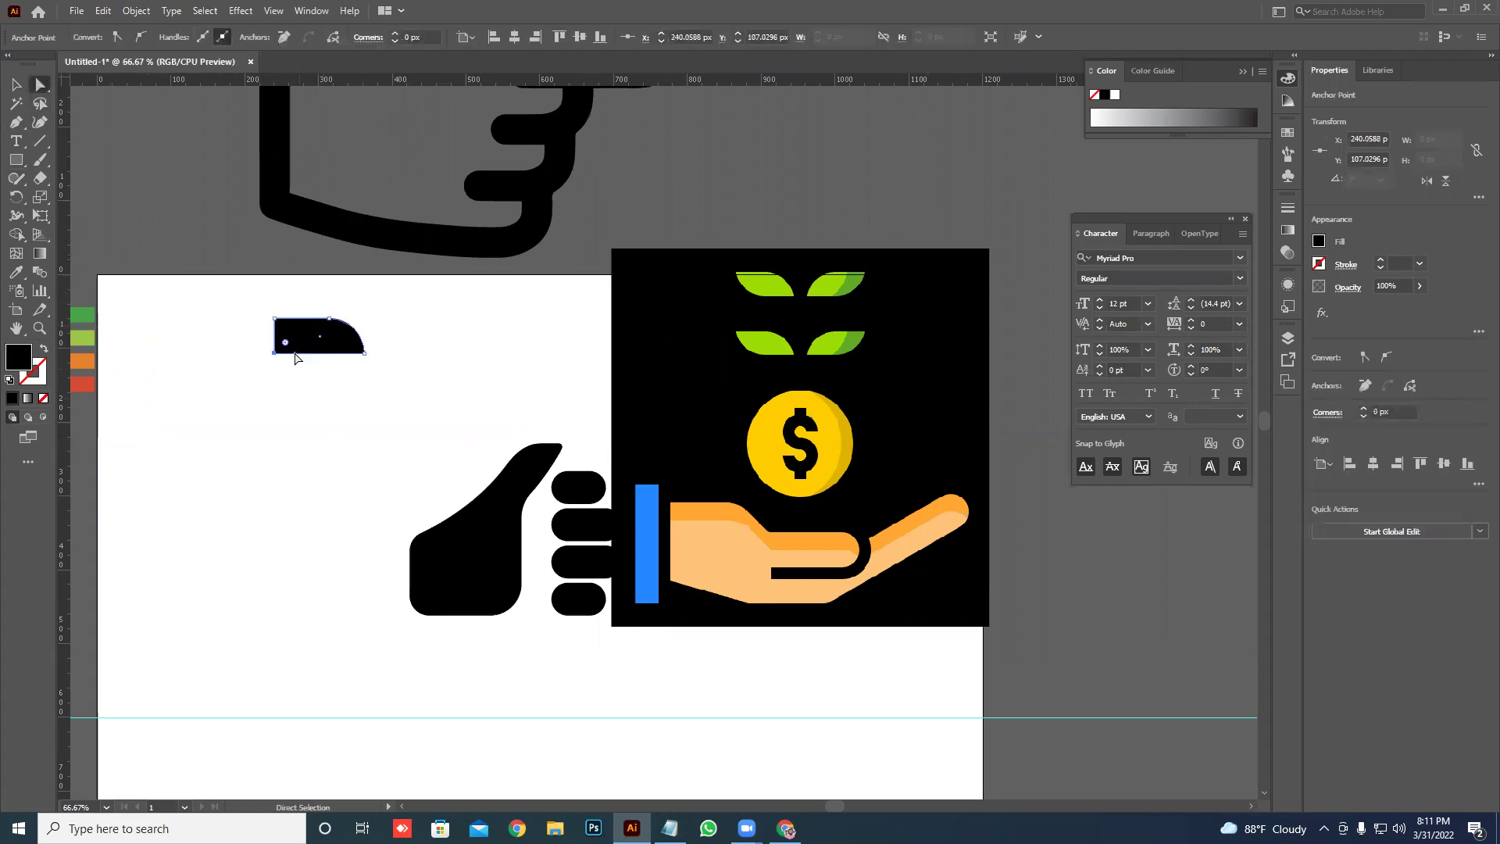
{"action": "left_click_drag", "start_coordinate": [409, 317], "coordinate": [469, 305]}
{"action": "left_click", "coordinate": [469, 321]}
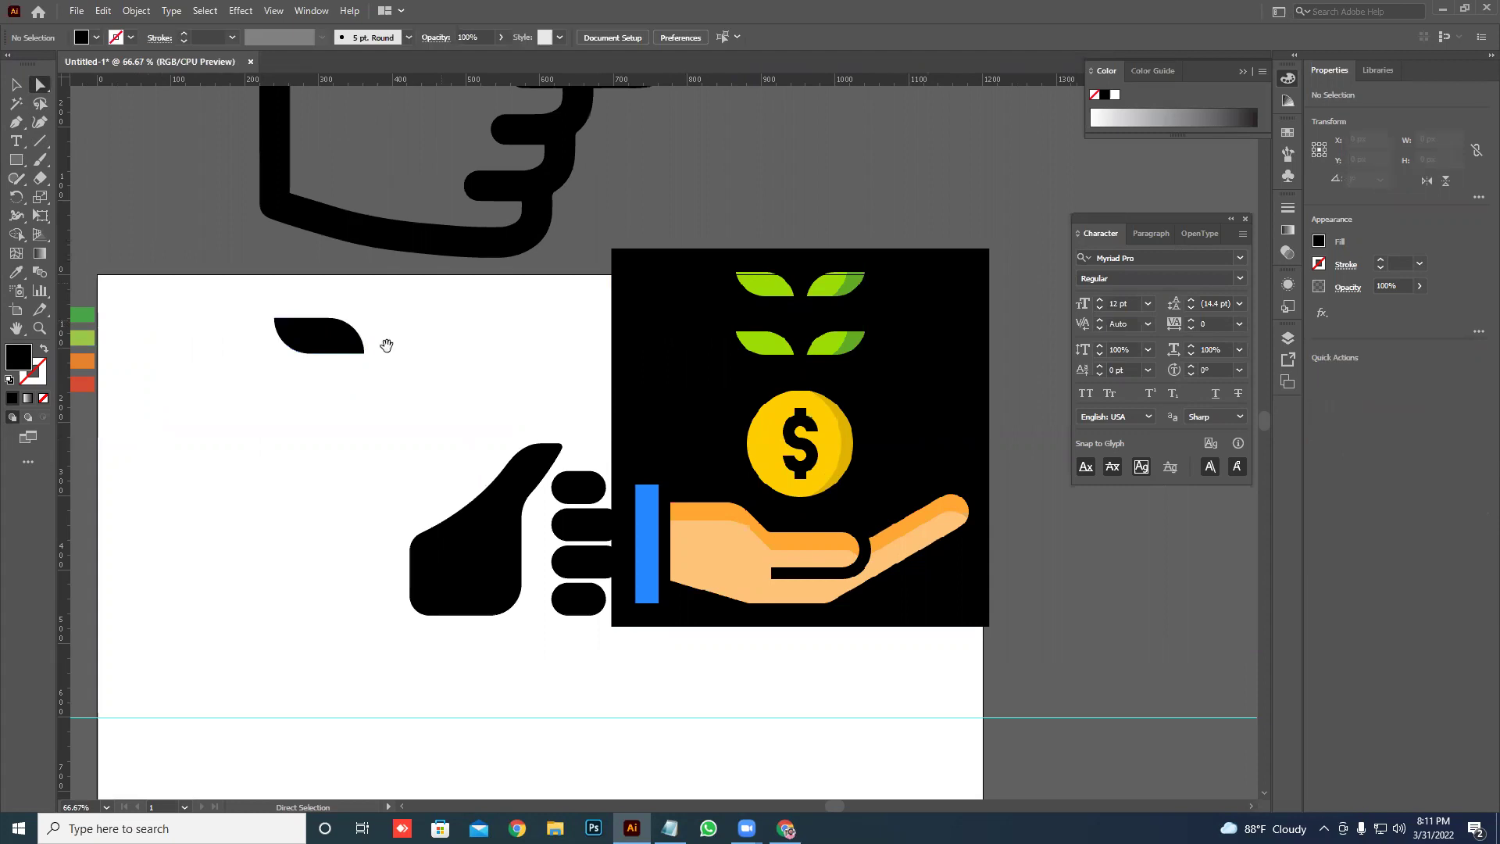
- Move the pasted Money growth image up and to the right of the artboard
{"action": "left_click_drag", "start_coordinate": [447, 354], "coordinate": [361, 357]}
{"action": "left_click_drag", "start_coordinate": [651, 375], "coordinate": [845, 221]}
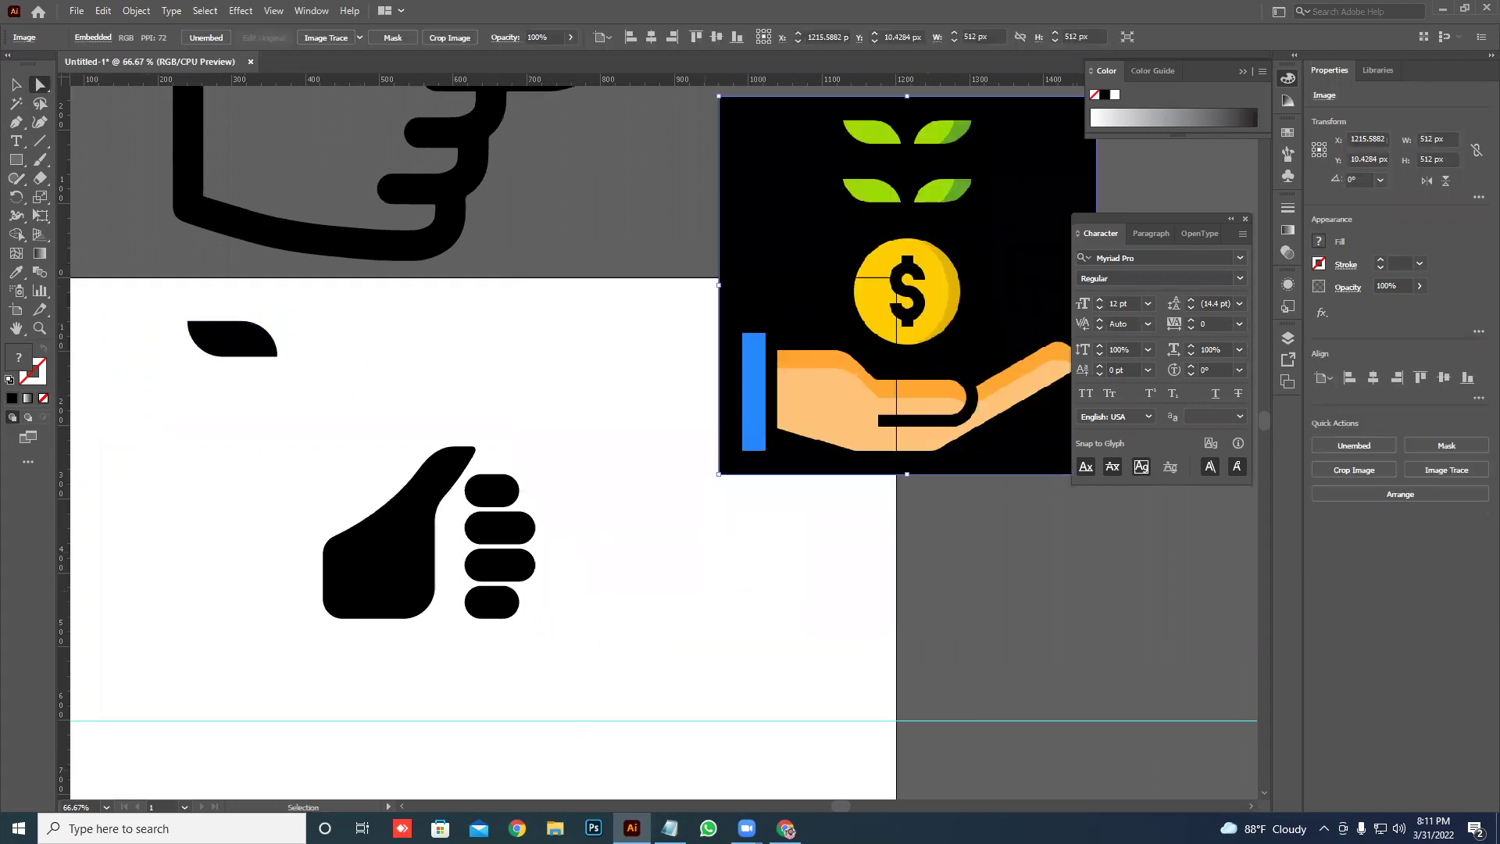
{"action": "left_click", "coordinate": [787, 829]}
- Save the Money growth image as 3029269.png and drag it onto the Illustrator artboard
{"action": "right_click", "coordinate": [1123, 328]}
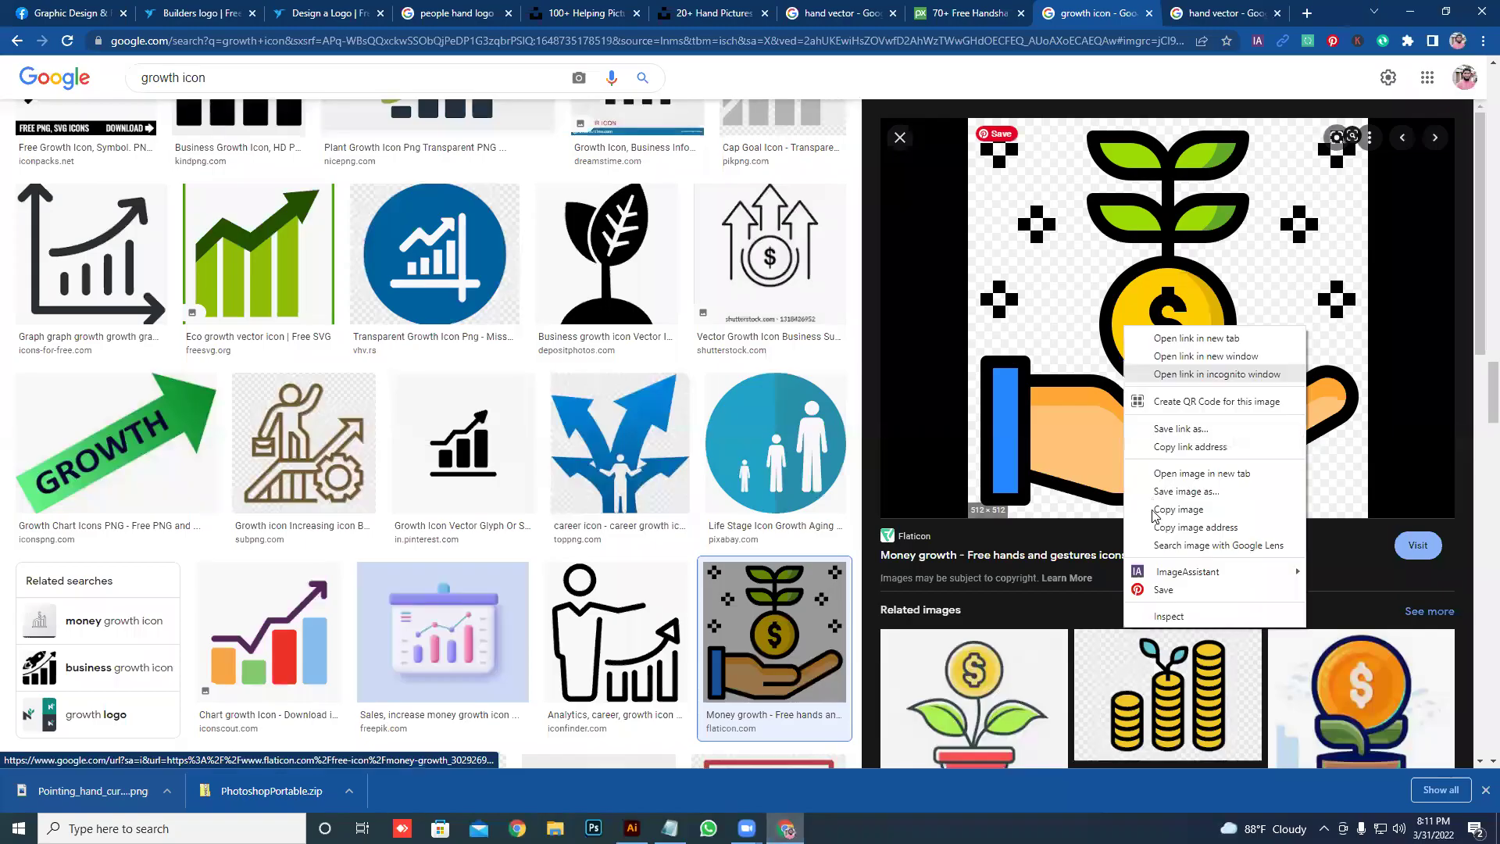
{"action": "left_click", "coordinate": [1164, 509]}
{"action": "right_click", "coordinate": [1082, 306]}
{"action": "left_click", "coordinate": [1132, 481]}
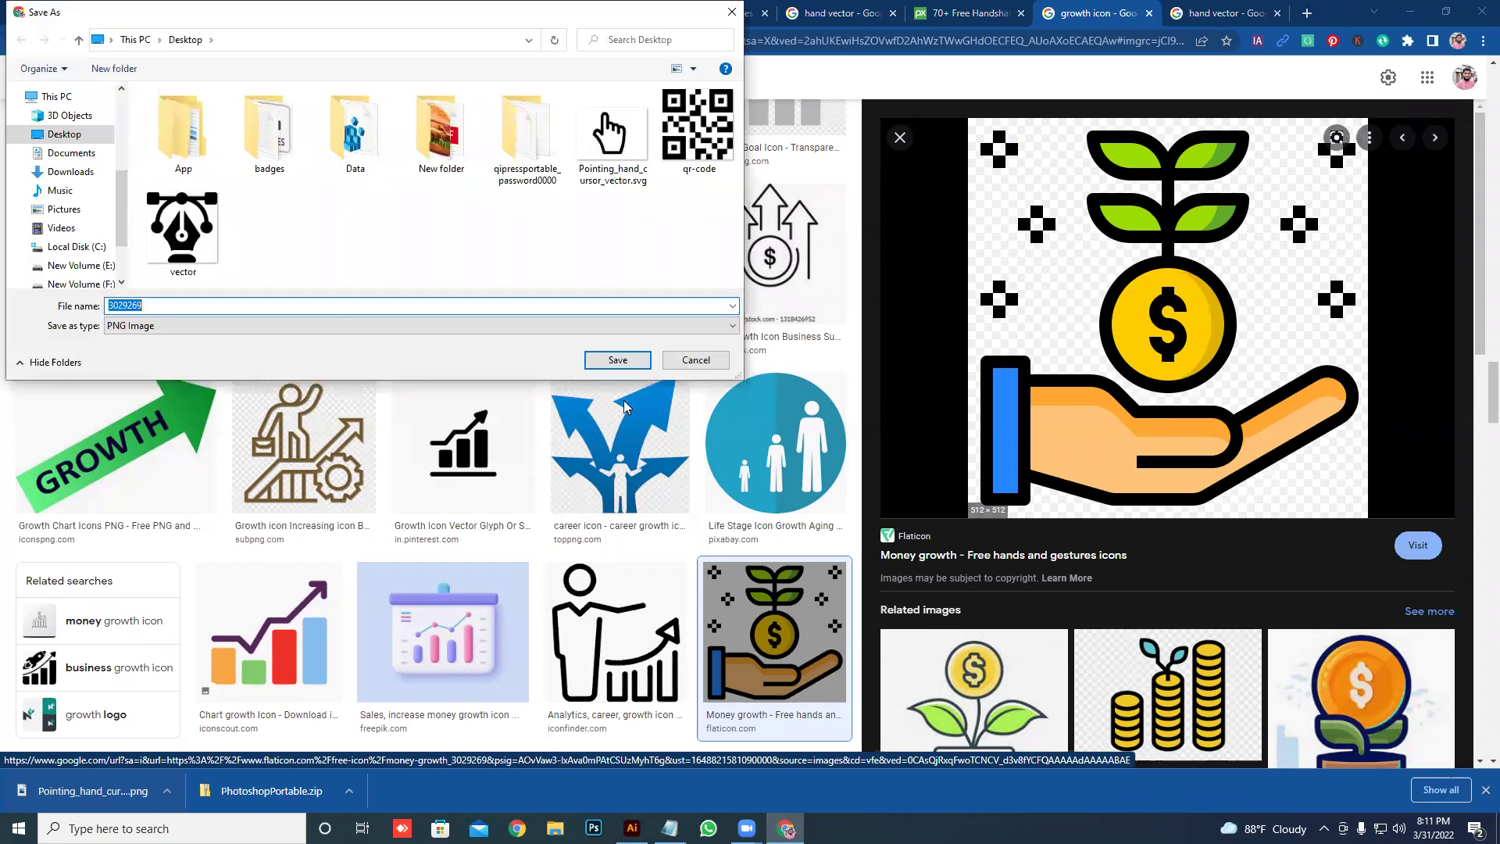
{"action": "left_click", "coordinate": [618, 361]}
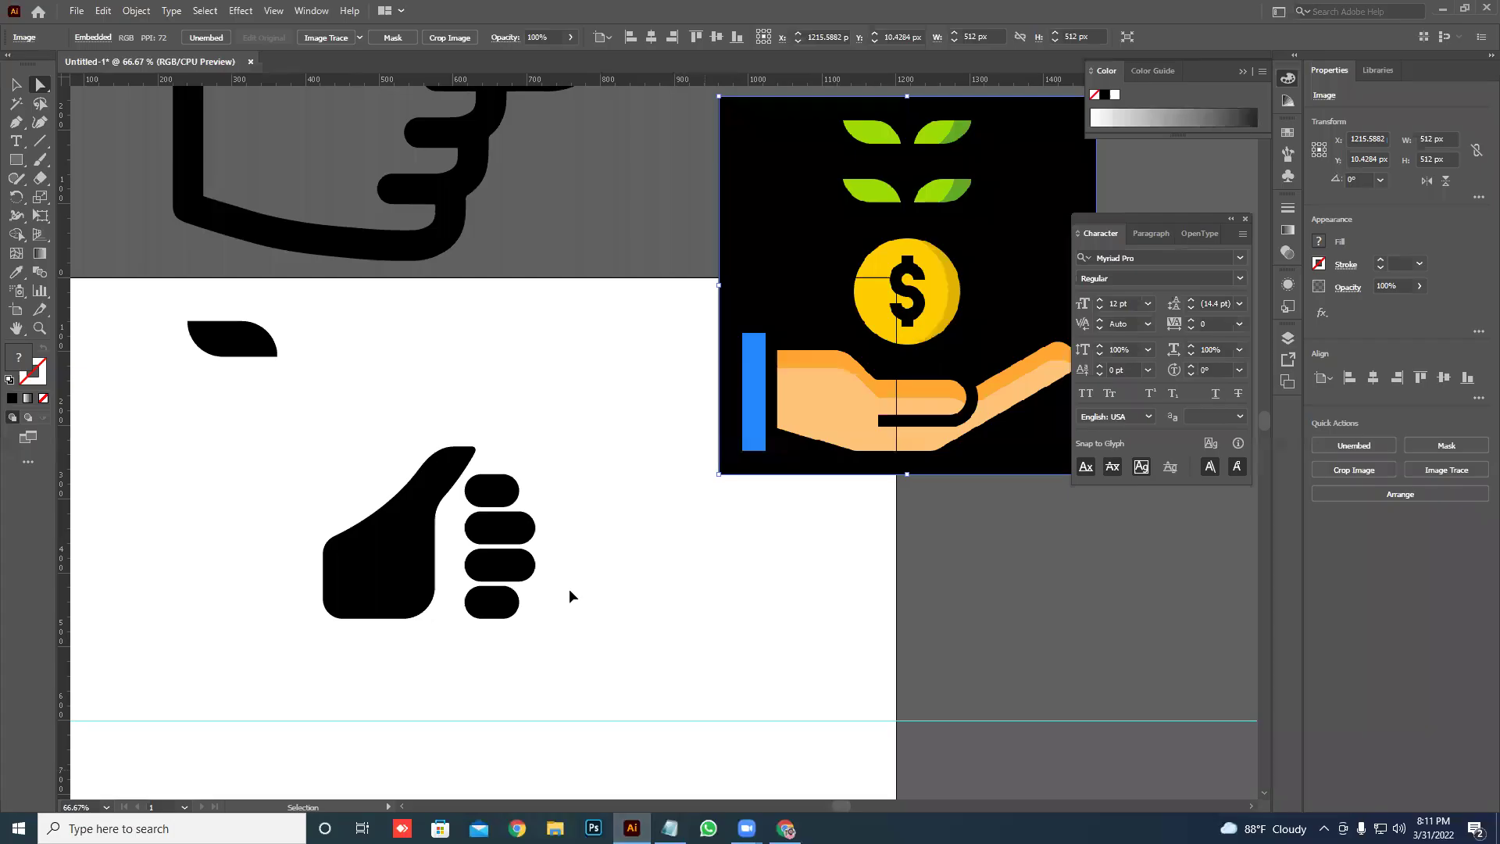
{"action": "mouse_move", "coordinate": [226, 784]}
{"action": "left_mouse_down"}
{"action": "mouse_move", "coordinate": [566, 594]}
{"action": "mouse_move", "coordinate": [174, 253]}
{"action": "left_mouse_up"}
- Reflect a copy of the leaf and place it beside the original as a mirrored pair
{"action": "scroll", "coordinate": [566, 594], "scroll_direction": "down", "scroll_amount": 1}
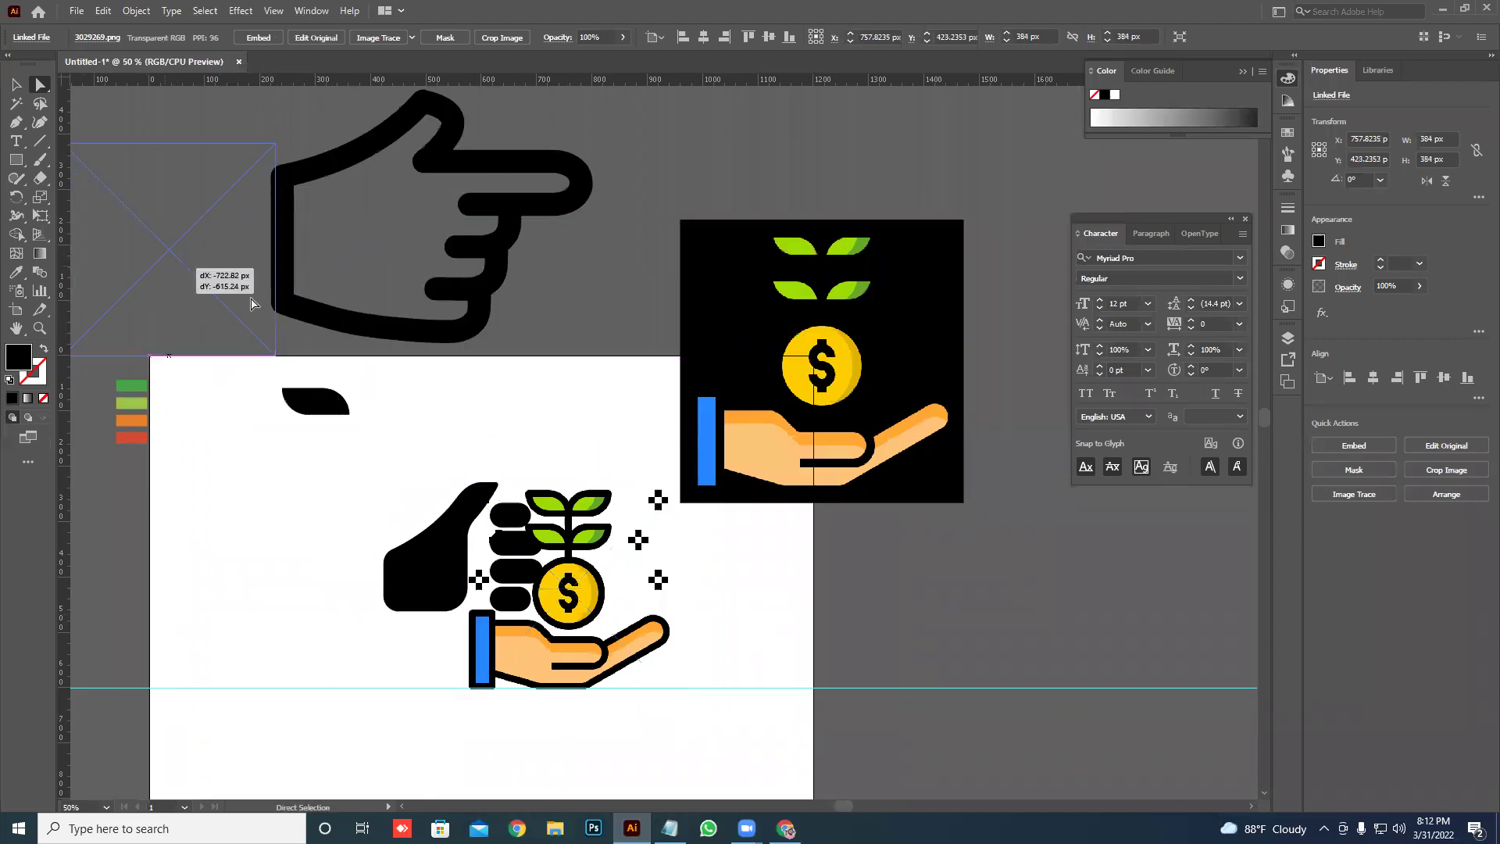
{"action": "left_click_drag", "start_coordinate": [379, 345], "coordinate": [468, 307]}
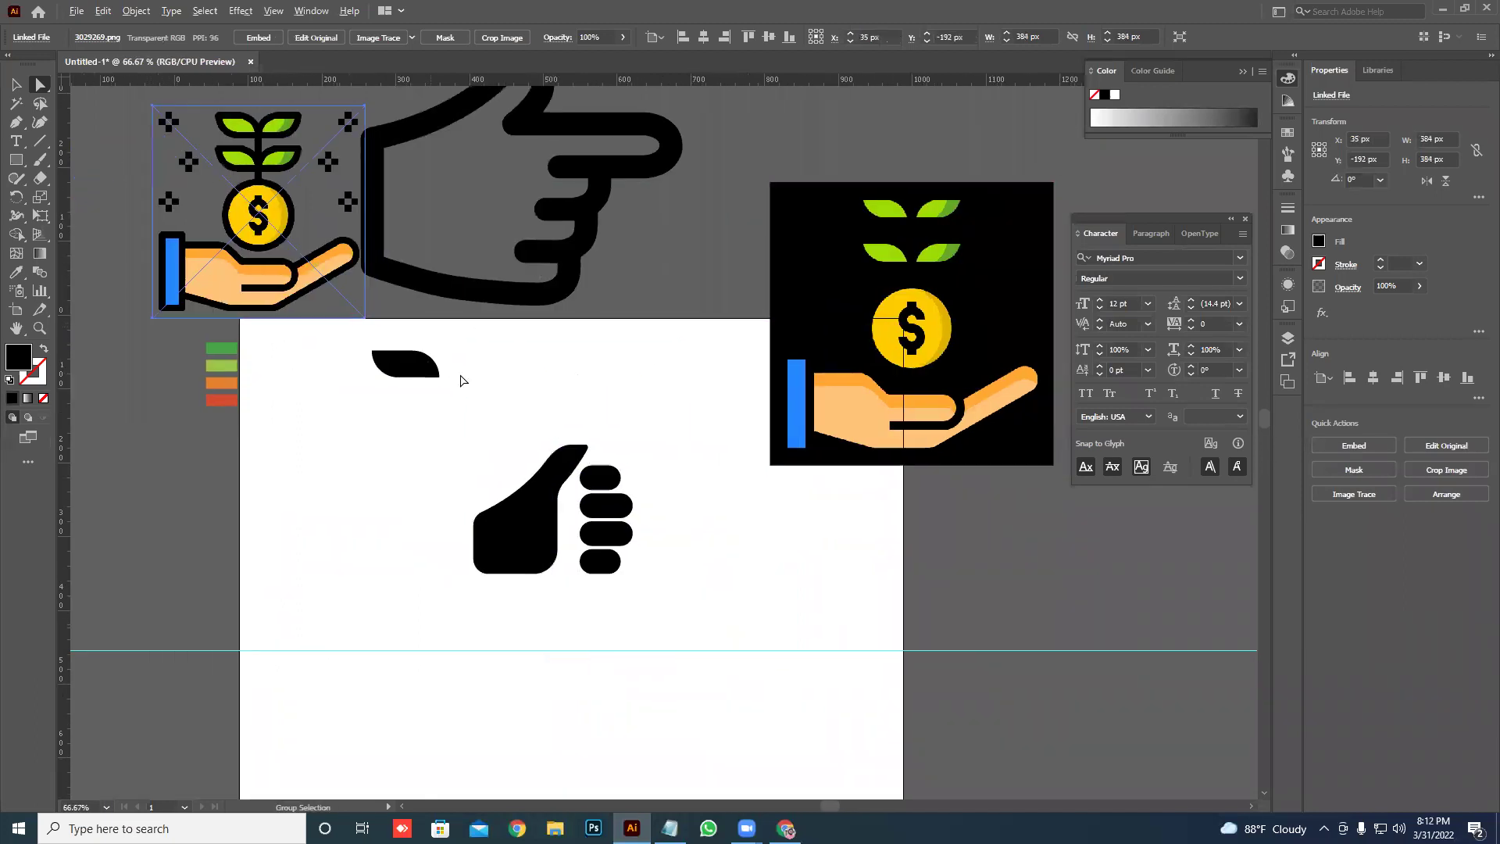
{"action": "scroll", "coordinate": [459, 380], "scroll_direction": "up", "scroll_amount": 1}
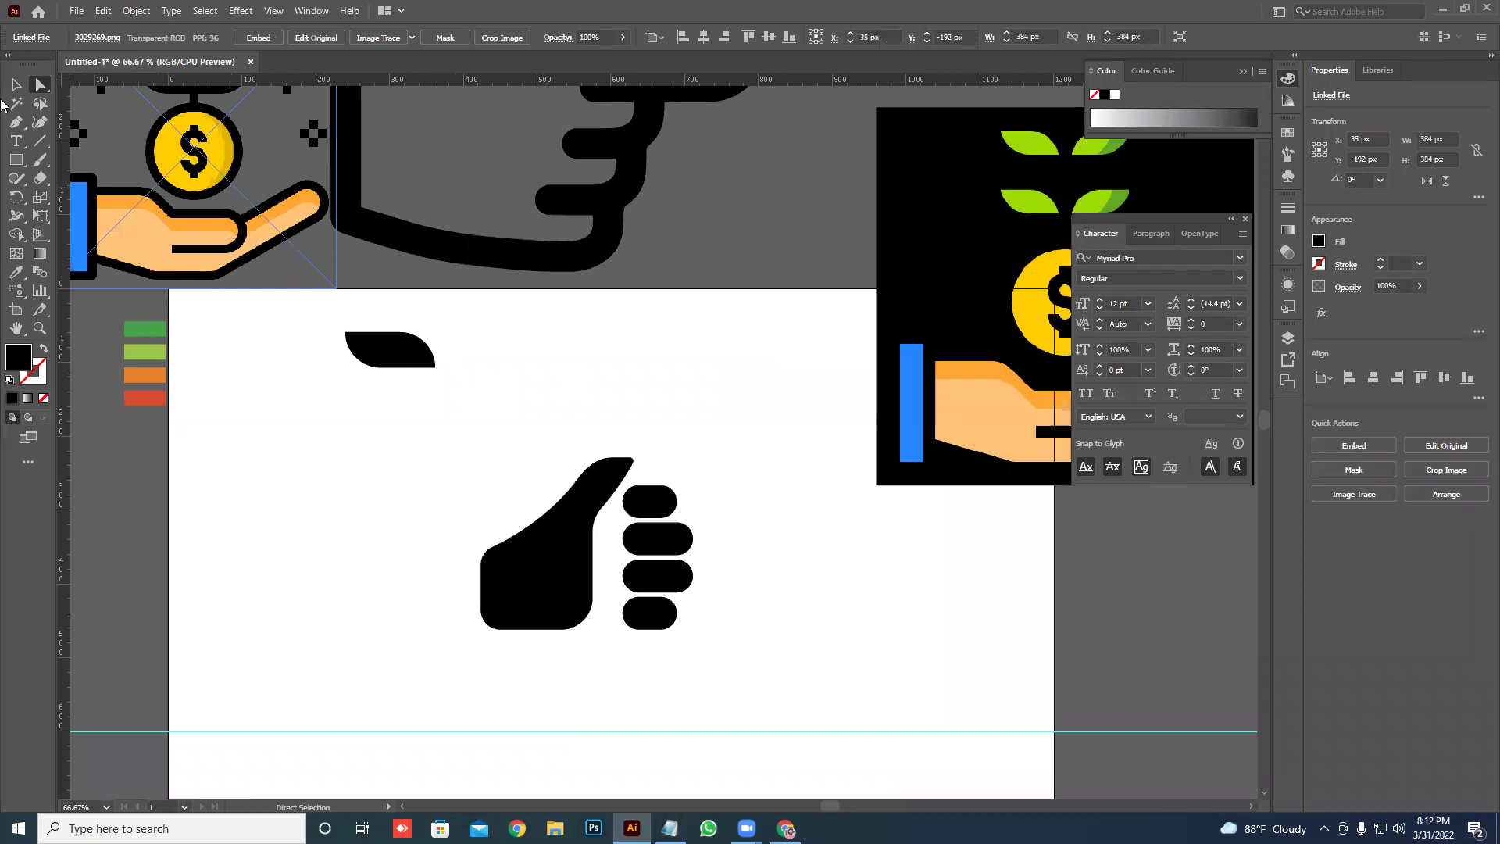
{"action": "left_click", "coordinate": [17, 85]}
{"action": "scroll", "coordinate": [391, 391], "scroll_direction": "up", "scroll_amount": 2}
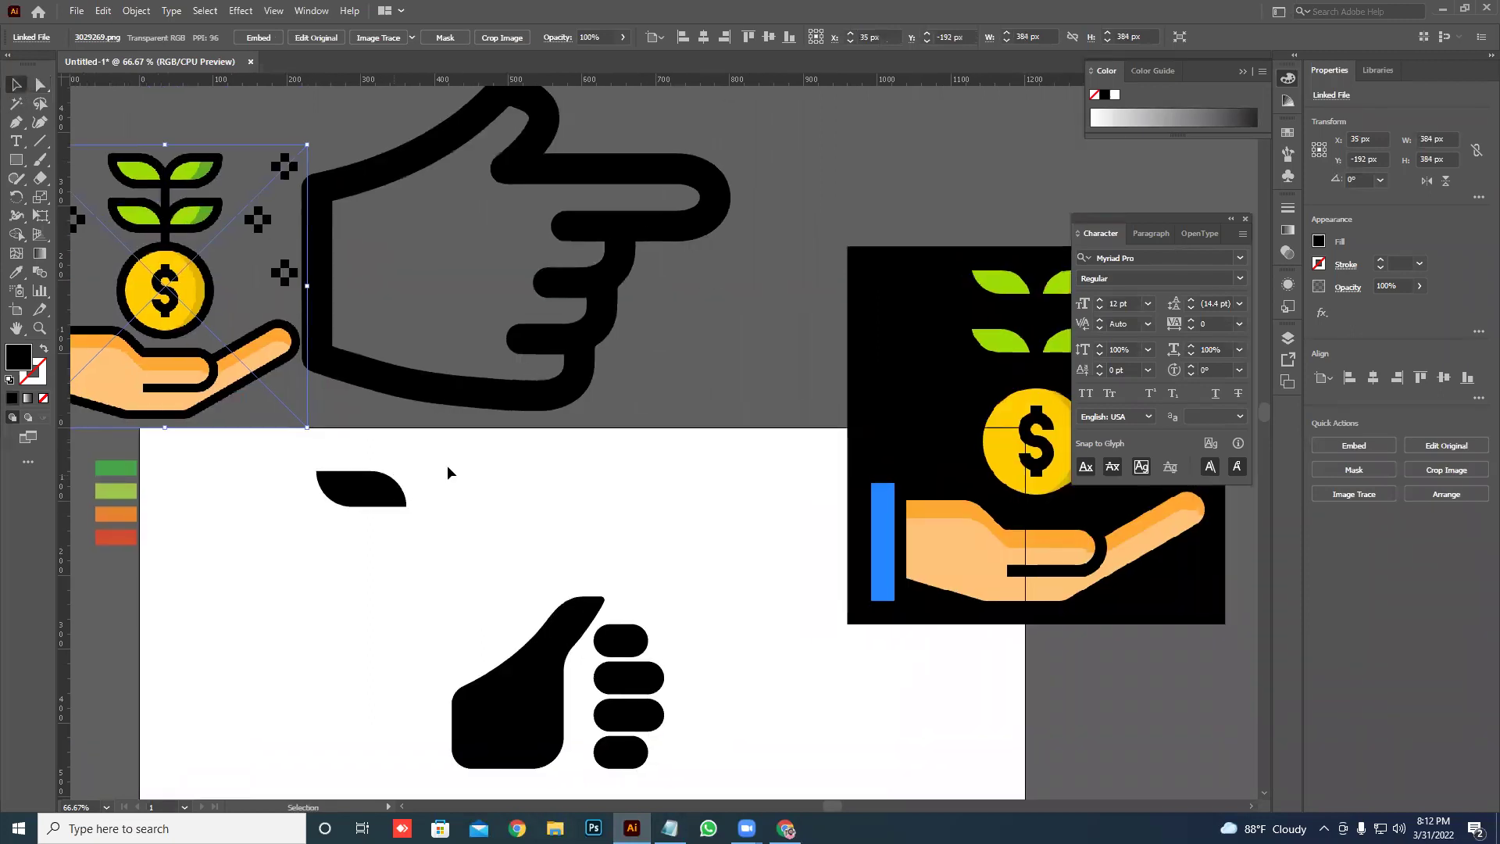
{"action": "left_click", "coordinate": [411, 480]}
{"action": "right_click", "coordinate": [380, 490]}
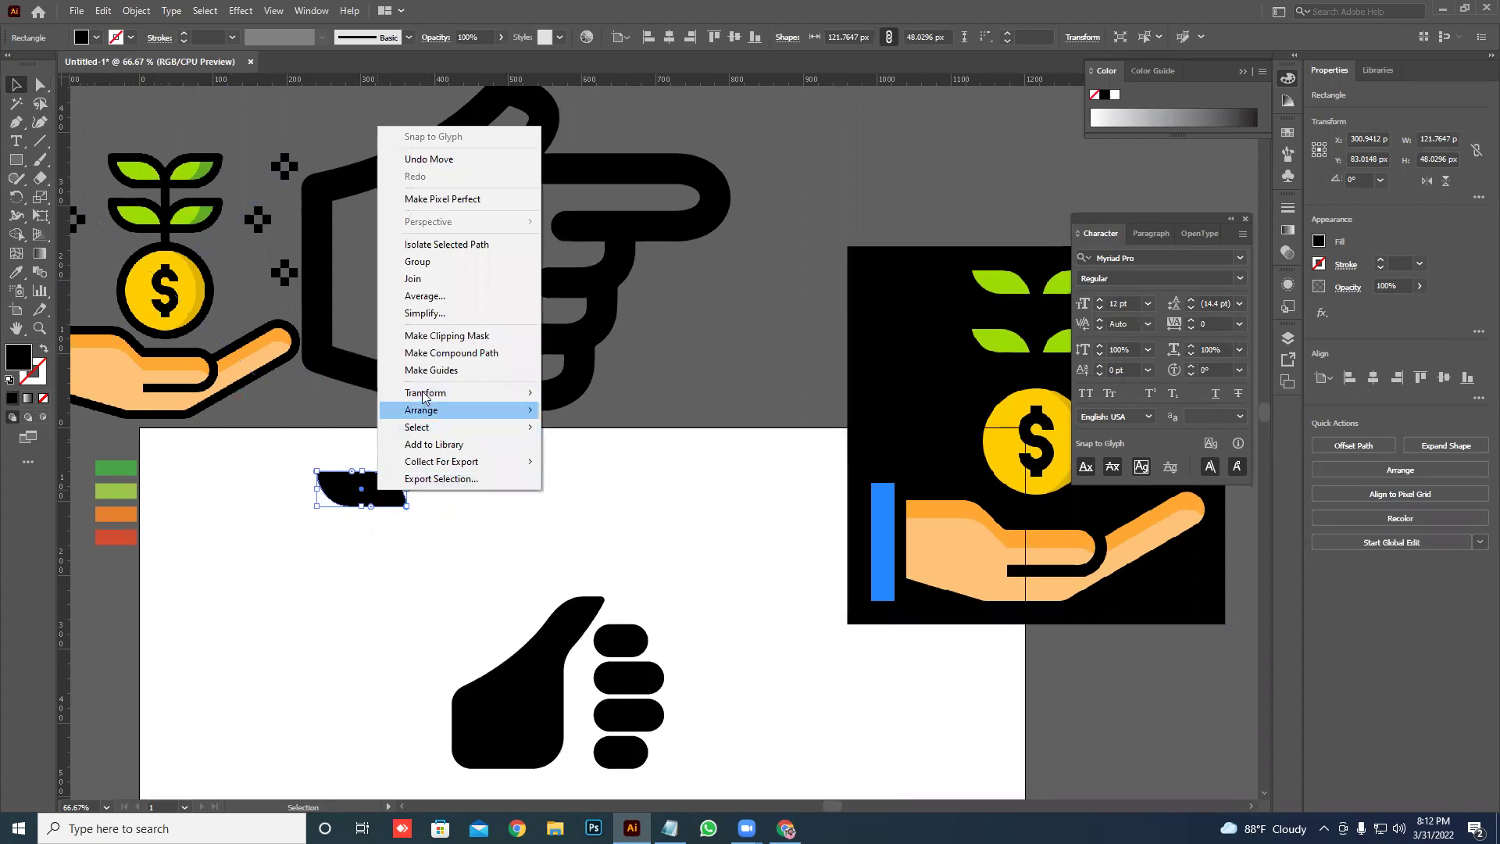
{"action": "left_click", "coordinate": [589, 451]}
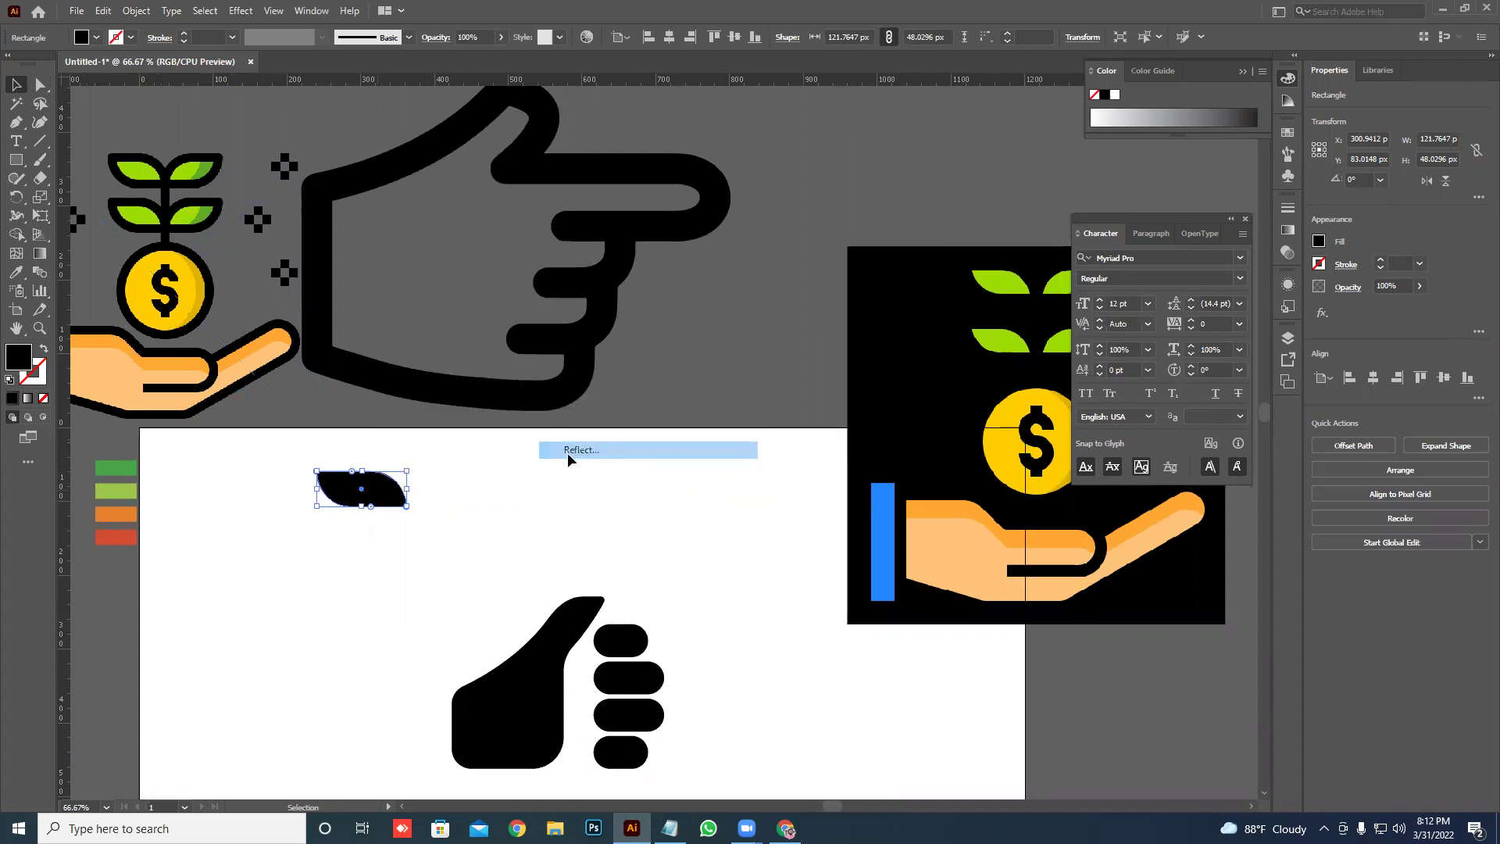
{"action": "left_click", "coordinate": [673, 509]}
{"action": "left_click_drag", "start_coordinate": [369, 493], "coordinate": [466, 493]}
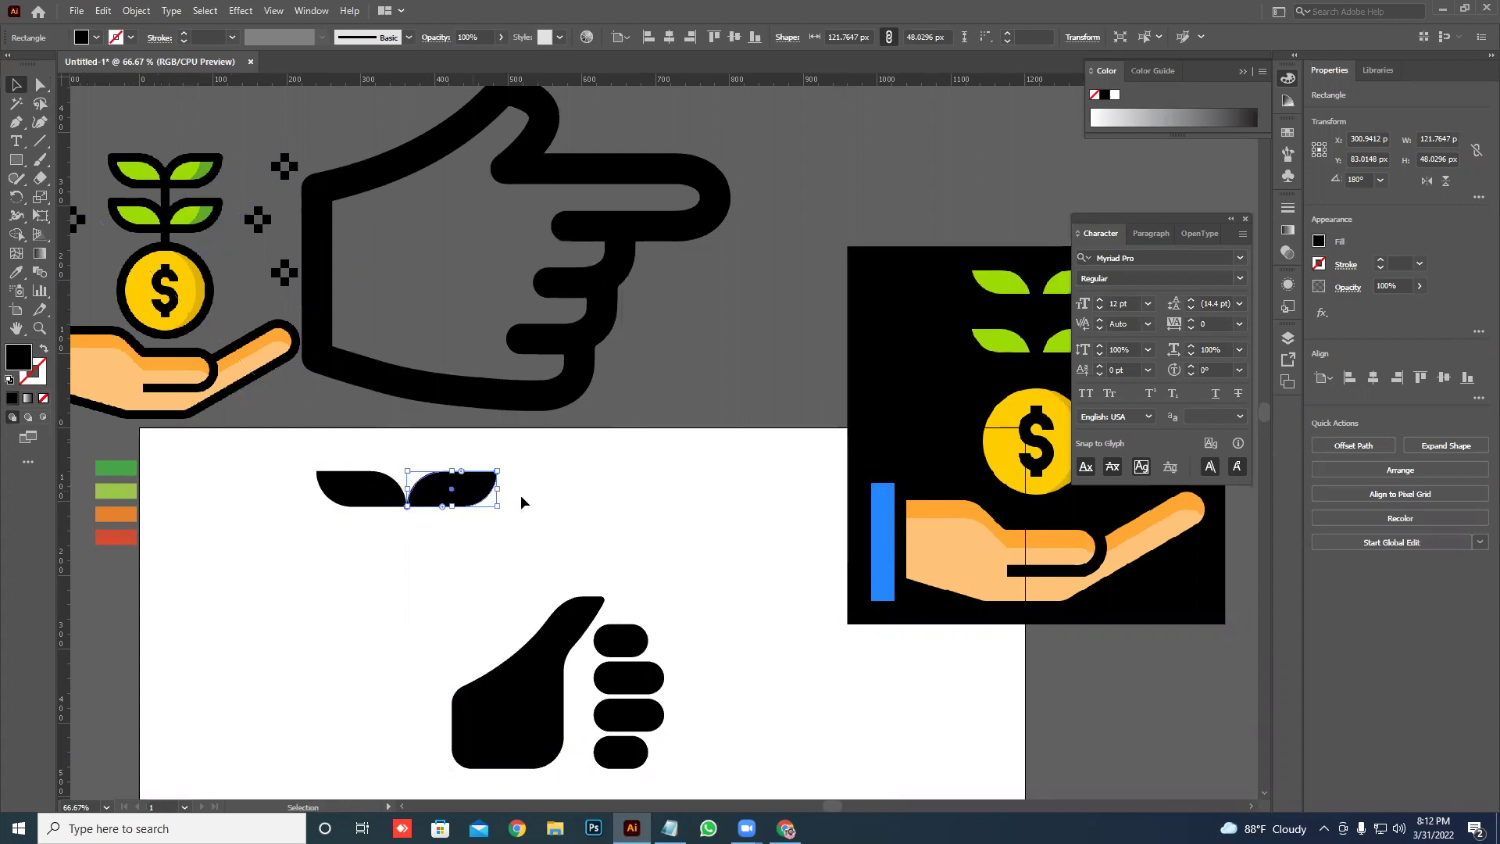
{"action": "left_click", "coordinate": [596, 492]}
- Copy the mirrored leaf pair downward to make a second pair below
{"action": "scroll", "coordinate": [610, 469], "scroll_direction": "down", "scroll_amount": 1}
{"action": "scroll", "coordinate": [610, 469], "scroll_direction": "left", "scroll_amount": 1}
{"action": "left_click_drag", "start_coordinate": [416, 438], "coordinate": [356, 430]}
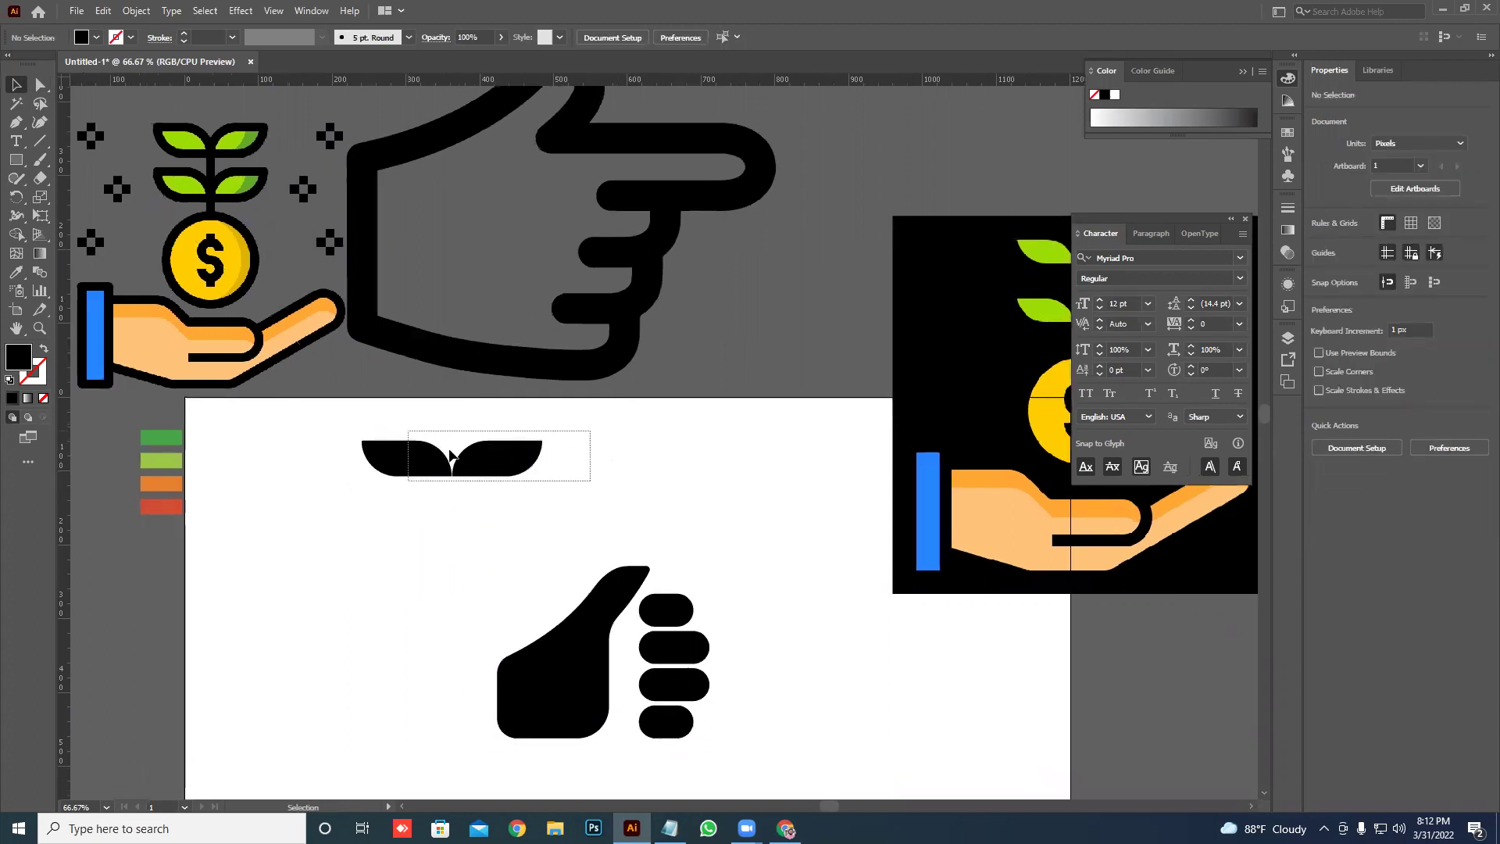
{"action": "left_click_drag", "start_coordinate": [479, 457], "coordinate": [479, 506]}
{"action": "left_click", "coordinate": [577, 489]}
- Shrink the upper leaf pair about its centre, then resize the lower pair
{"action": "scroll", "coordinate": [635, 479], "scroll_direction": "down", "scroll_amount": 1}
{"action": "scroll", "coordinate": [635, 479], "scroll_direction": "left", "scroll_amount": 1}
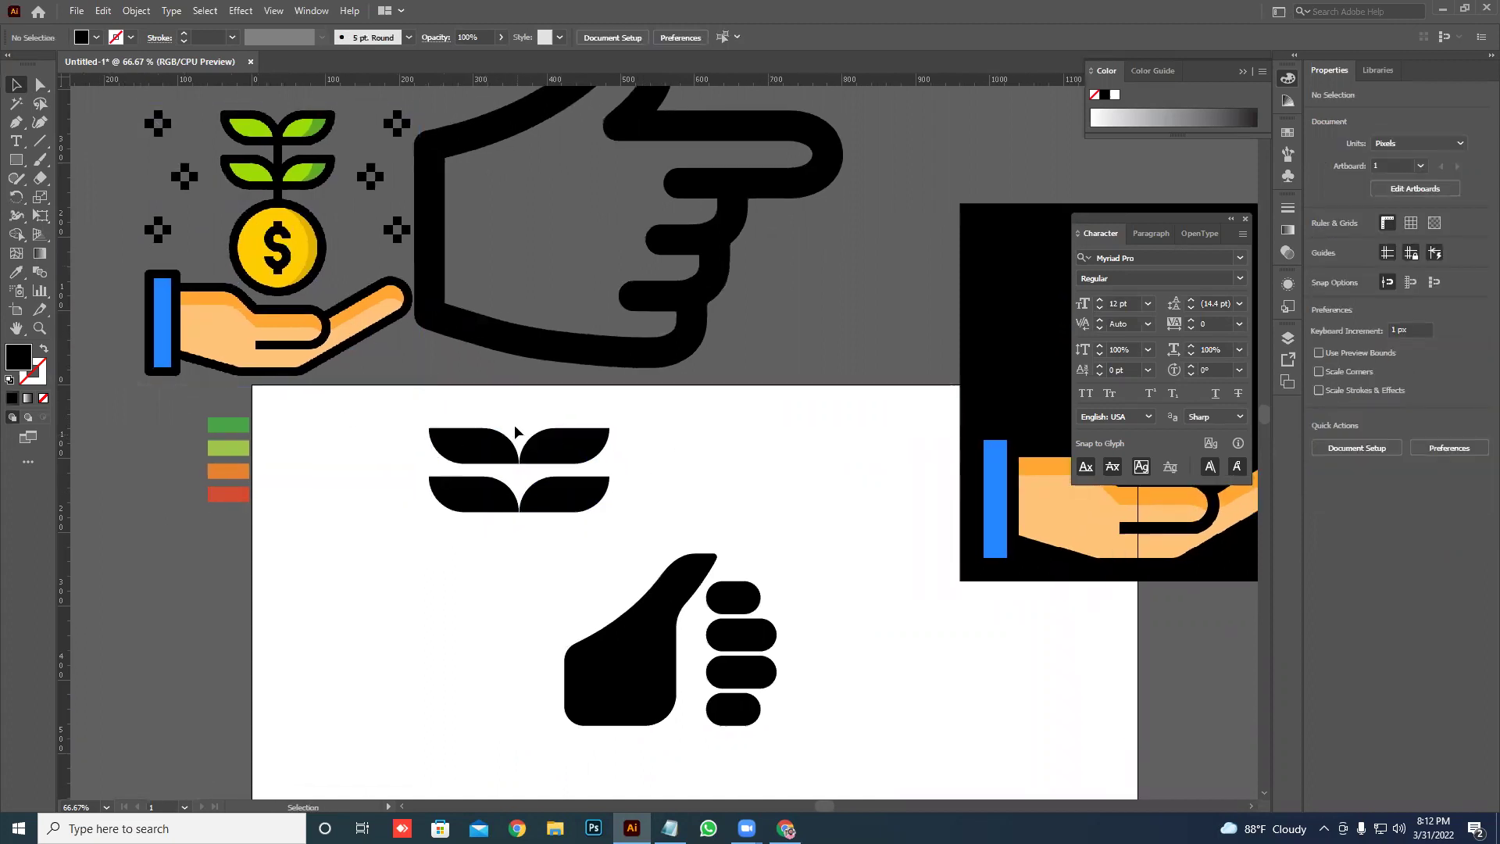
{"action": "left_click", "coordinate": [500, 446]}
{"action": "left_click", "coordinate": [606, 436], "text": "shift"}
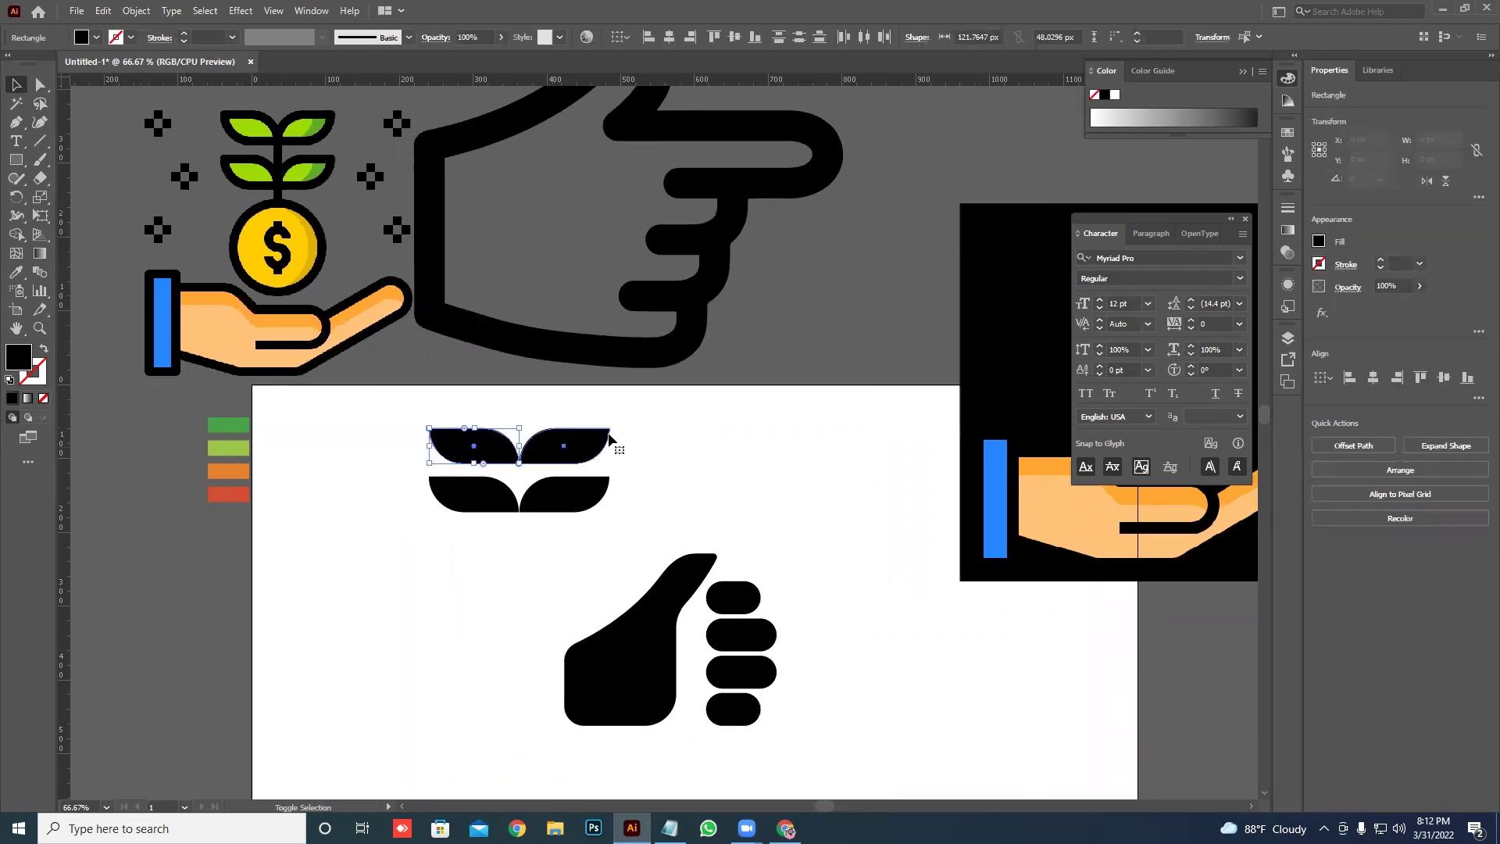
{"action": "left_click_drag", "start_coordinate": [610, 429], "coordinate": [588, 434]}
{"action": "left_click", "coordinate": [656, 439]}
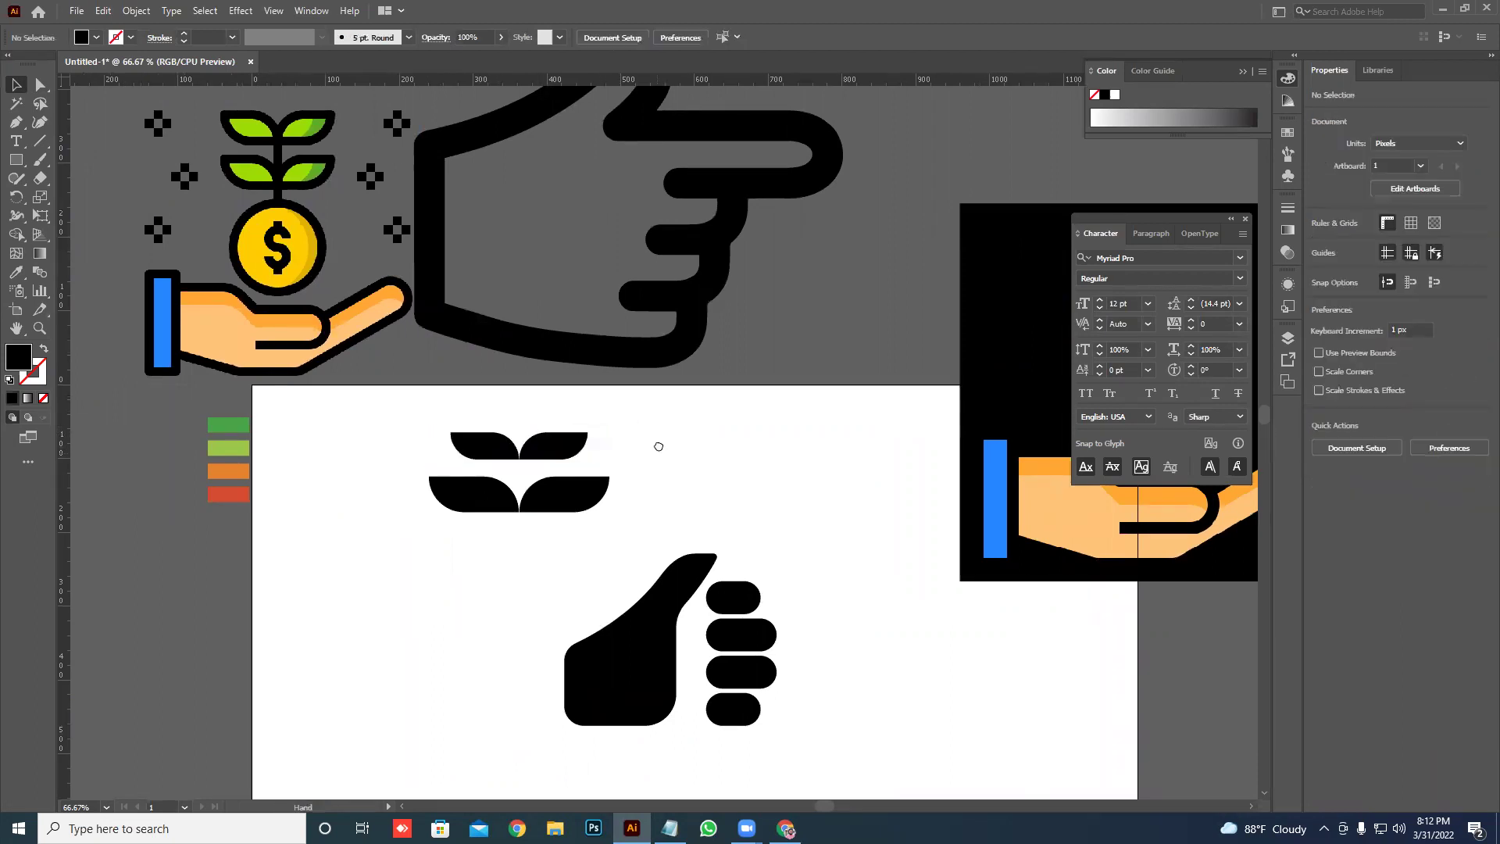
{"action": "left_click_drag", "start_coordinate": [649, 510], "coordinate": [429, 469]}
{"action": "left_click_drag", "start_coordinate": [612, 505], "coordinate": [587, 466]}
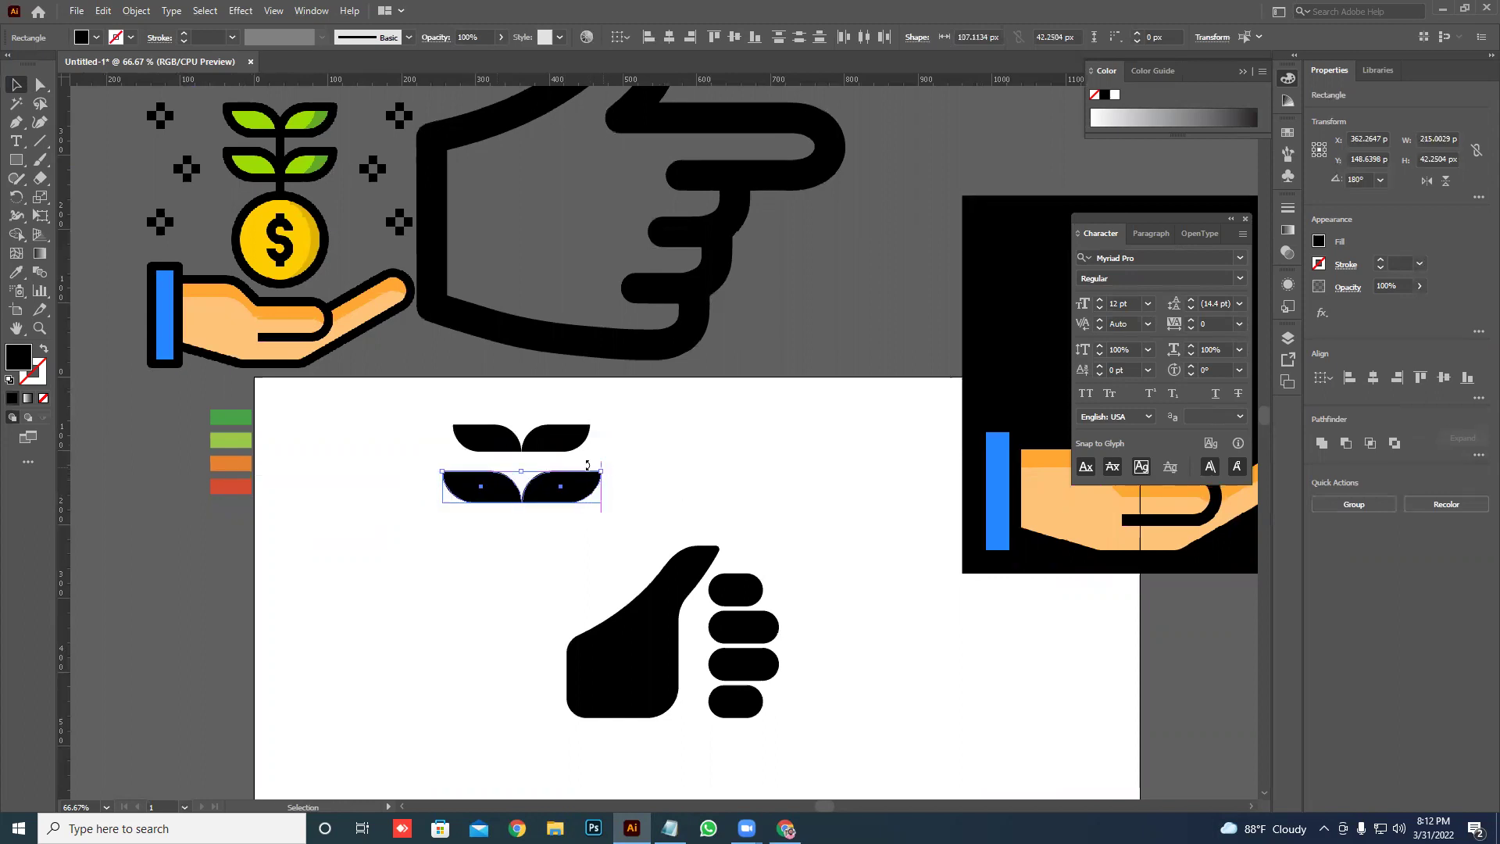
- Duplicate the leaf pair upward and shrink the copy about its centre
{"action": "mouse_move", "coordinate": [432, 411]}
{"action": "left_mouse_down"}
{"action": "mouse_move", "coordinate": [571, 463]}
{"action": "mouse_move", "coordinate": [537, 467]}
{"action": "left_mouse_up"}
{"action": "scroll", "coordinate": [515, 473], "scroll_direction": "up", "scroll_amount": 3}
{"action": "left_click_drag", "start_coordinate": [448, 419], "coordinate": [678, 532]}
{"action": "left_click_drag", "start_coordinate": [660, 479], "coordinate": [657, 374]}
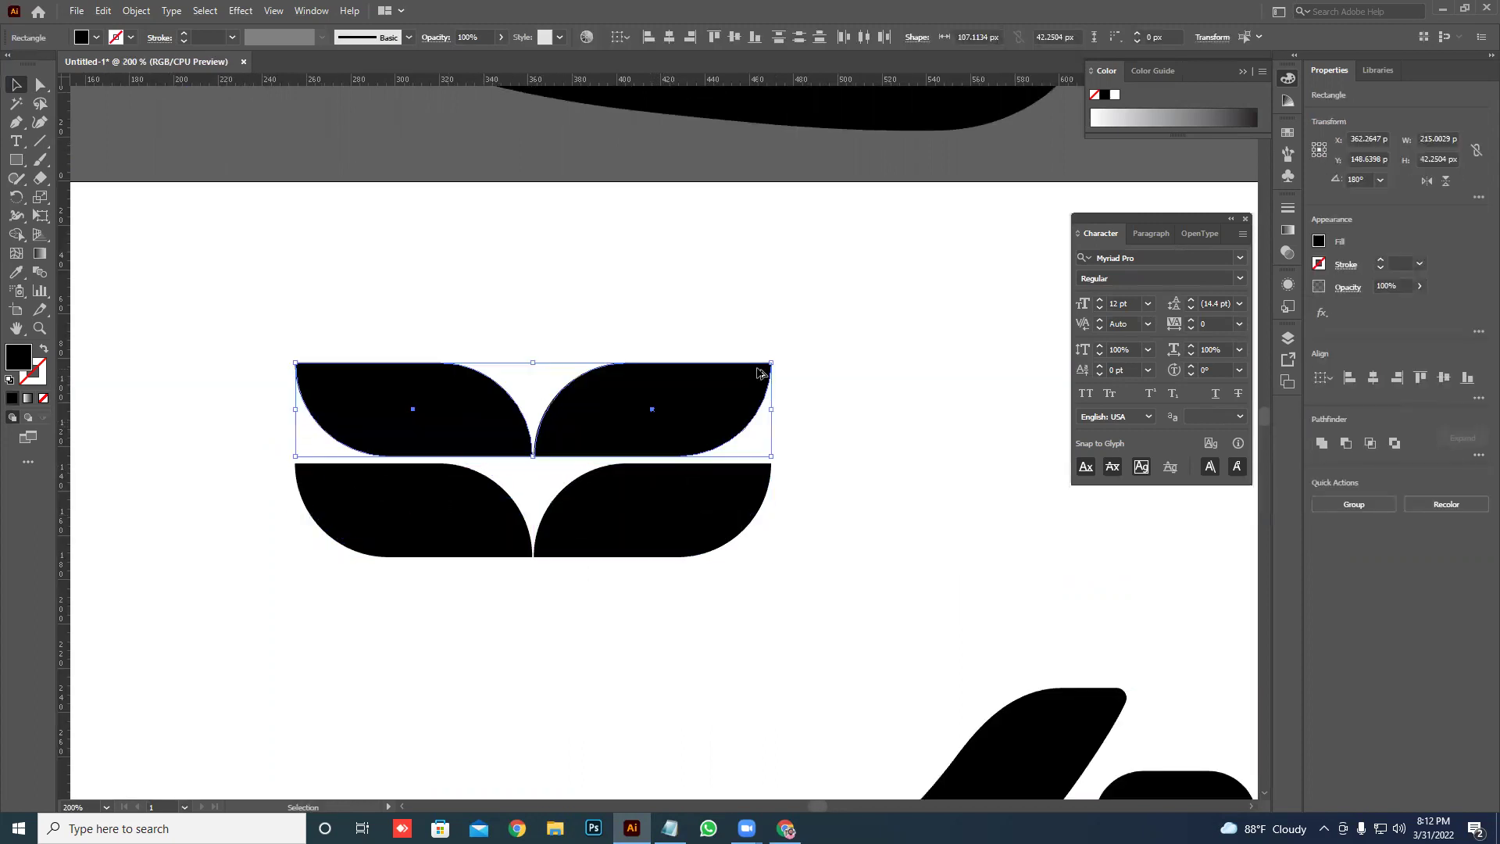
{"action": "left_click_drag", "start_coordinate": [770, 361], "coordinate": [735, 369]}
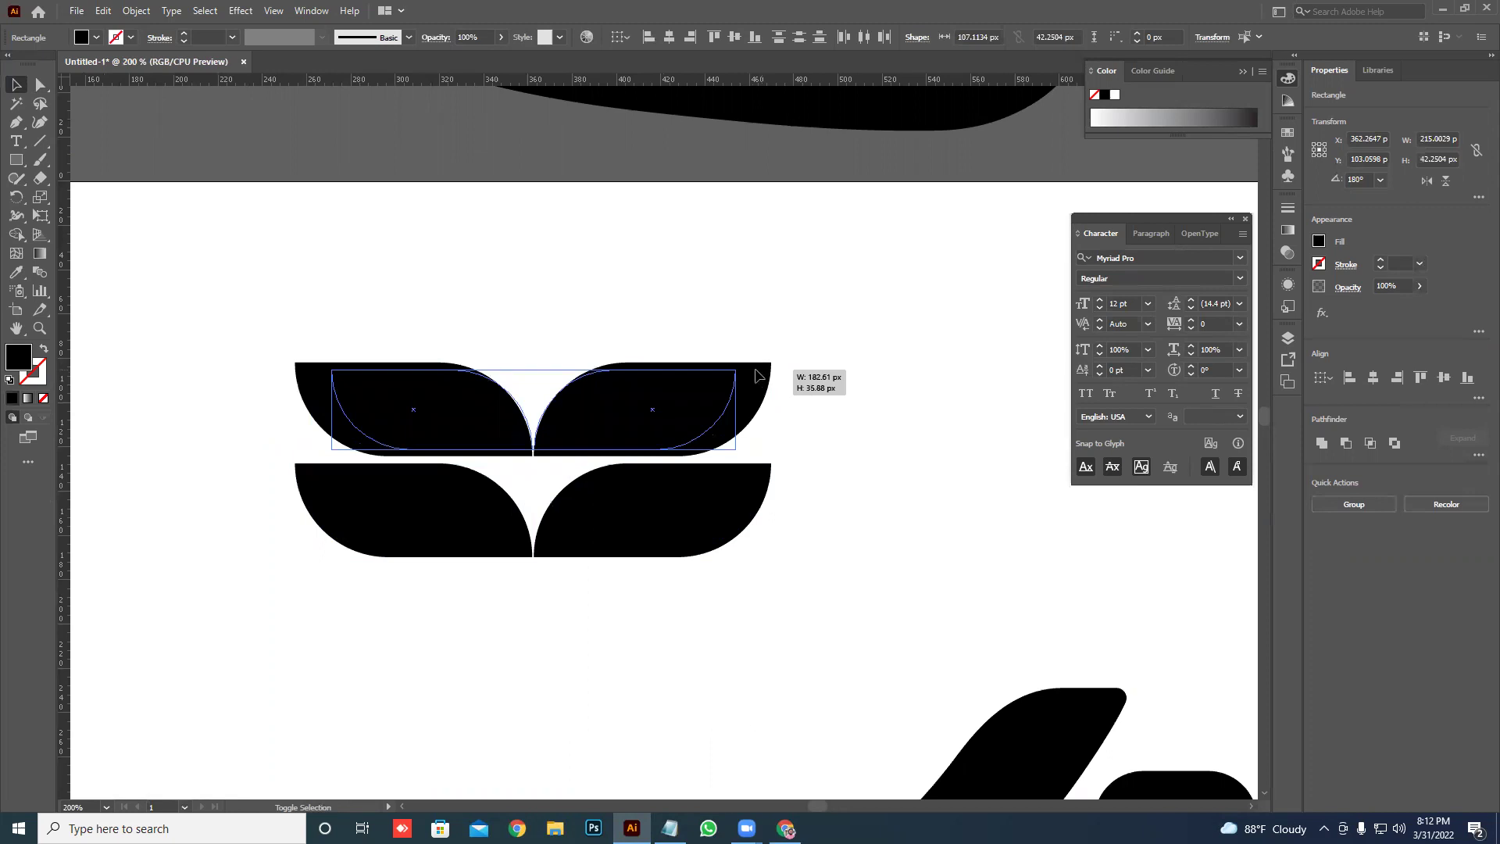
- Add a smaller third leaf pair on top, nudged close to the middle row
{"action": "left_click_drag", "start_coordinate": [482, 402], "coordinate": [480, 309]}
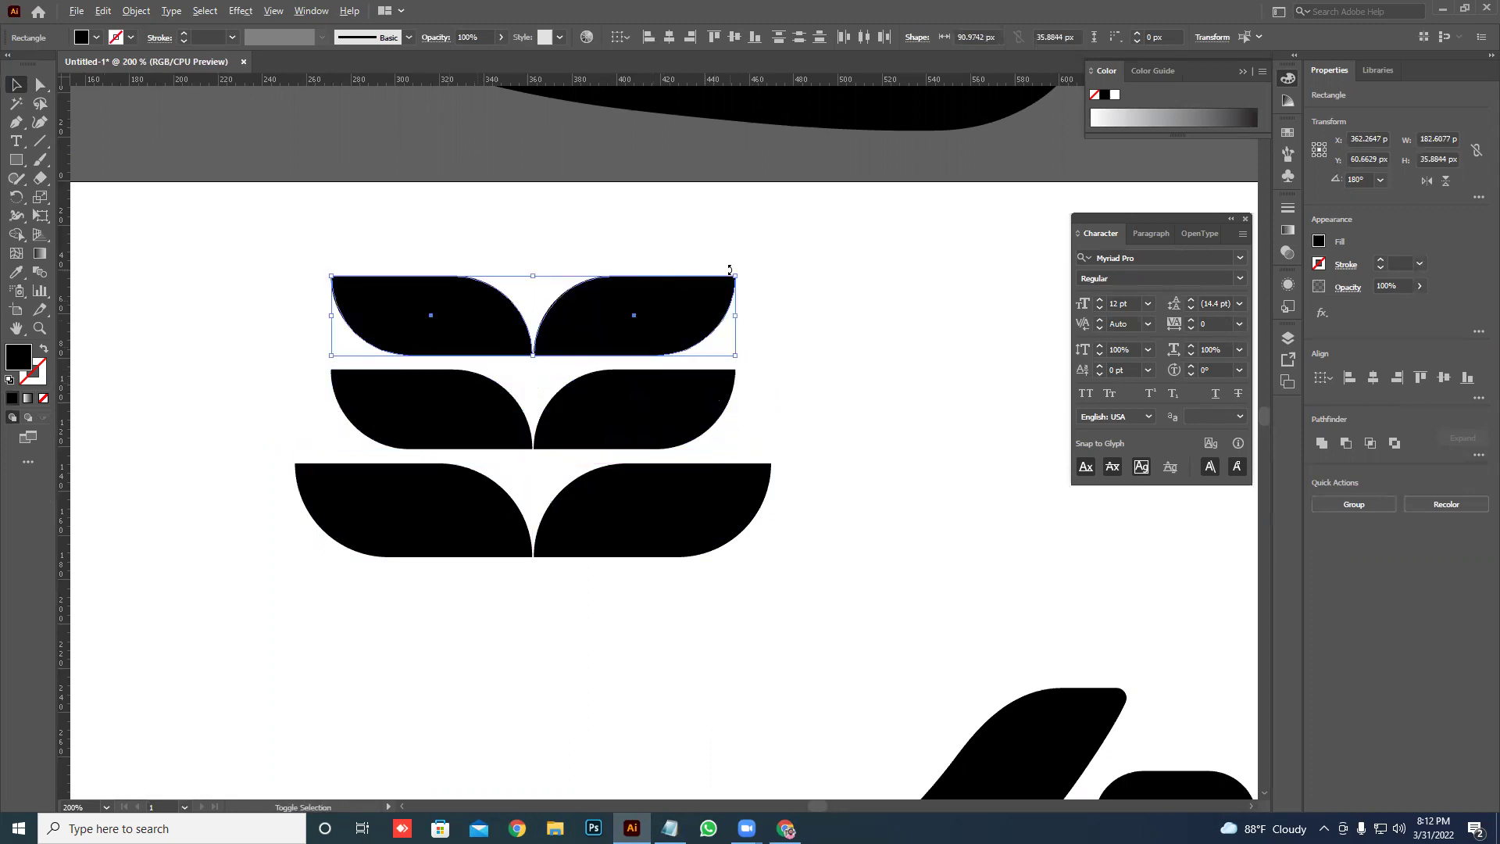
{"action": "left_click_drag", "start_coordinate": [721, 281], "coordinate": [711, 290]}
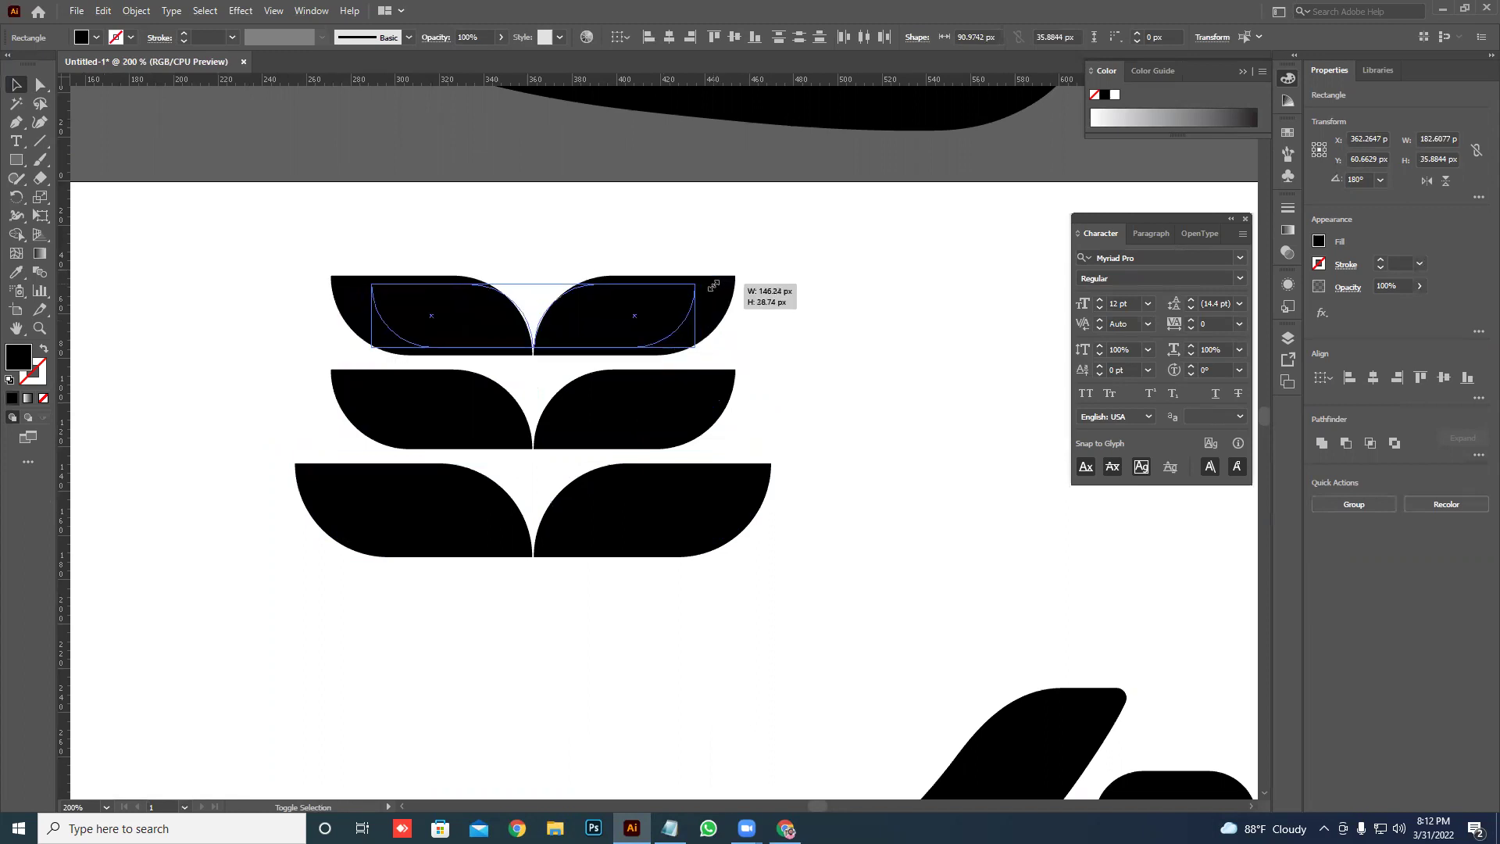
{"action": "left_click_drag", "start_coordinate": [647, 326], "coordinate": [648, 336]}
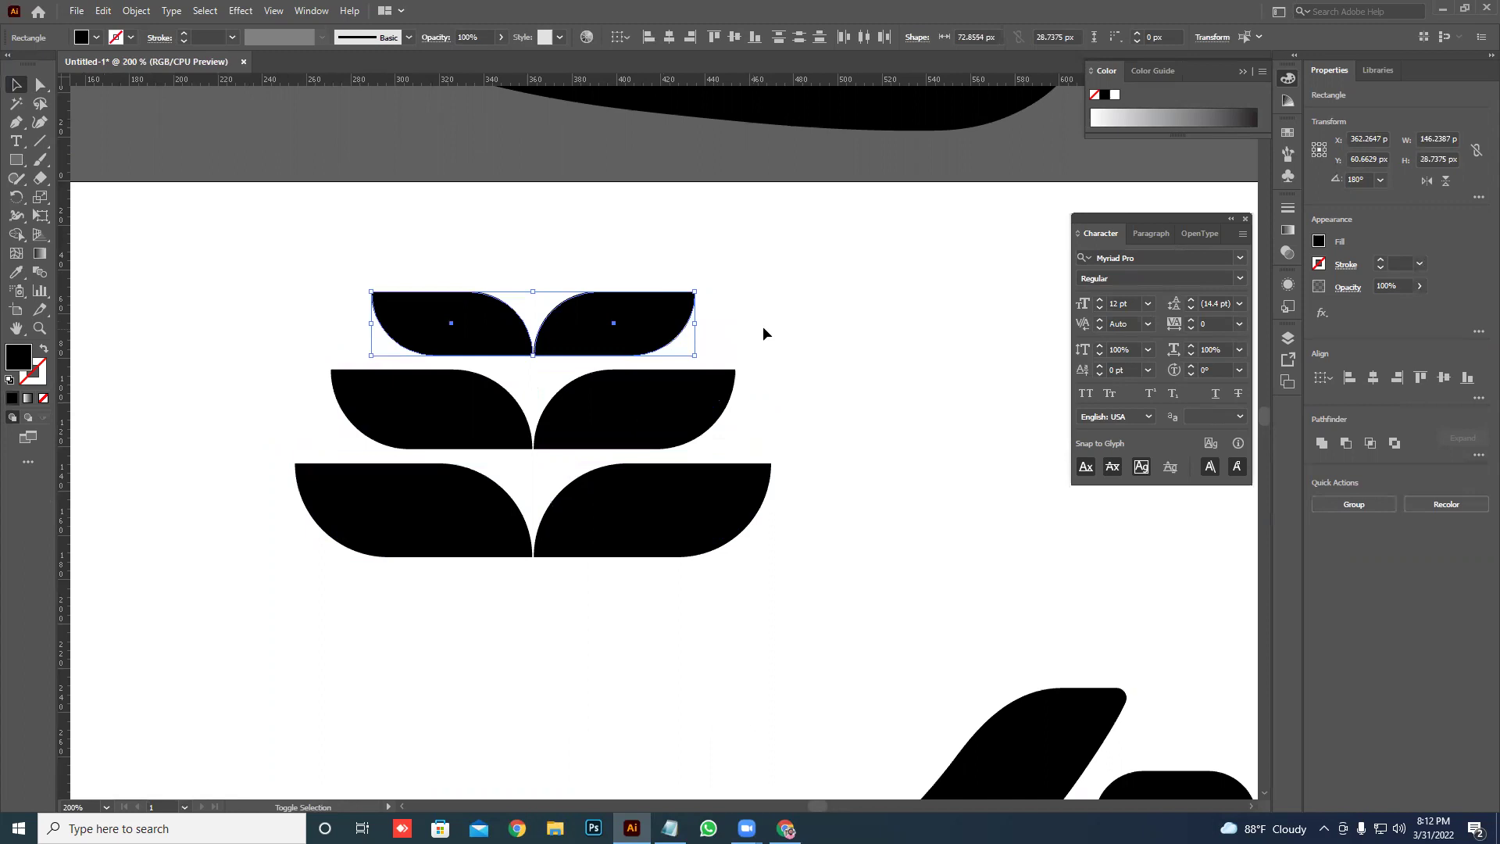
{"action": "left_click", "coordinate": [781, 332]}
{"action": "key", "text": "ctrl+minus"}
{"action": "key", "text": "ctrl+minus"}
{"action": "key", "text": "ctrl+minus"}
{"action": "left_click_drag", "start_coordinate": [733, 422], "coordinate": [634, 447]}
{"action": "left_click", "coordinate": [16, 160]}
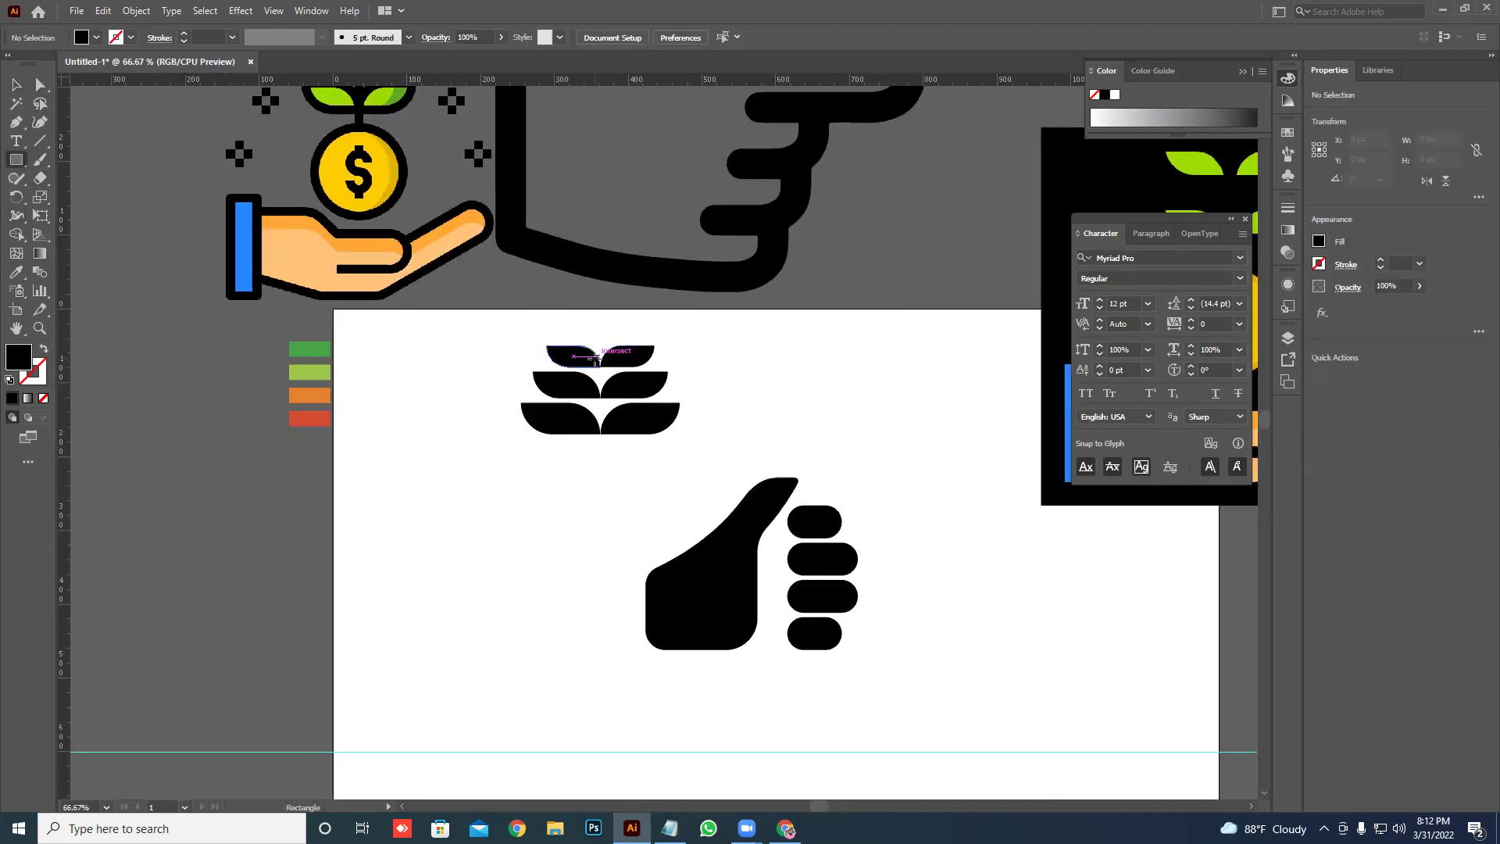
- Draw a thin rectangle stem down through the leaves and centre it beneath them
{"action": "left_click_drag", "start_coordinate": [609, 386], "coordinate": [596, 491]}
{"action": "left_click", "coordinate": [15, 84]}
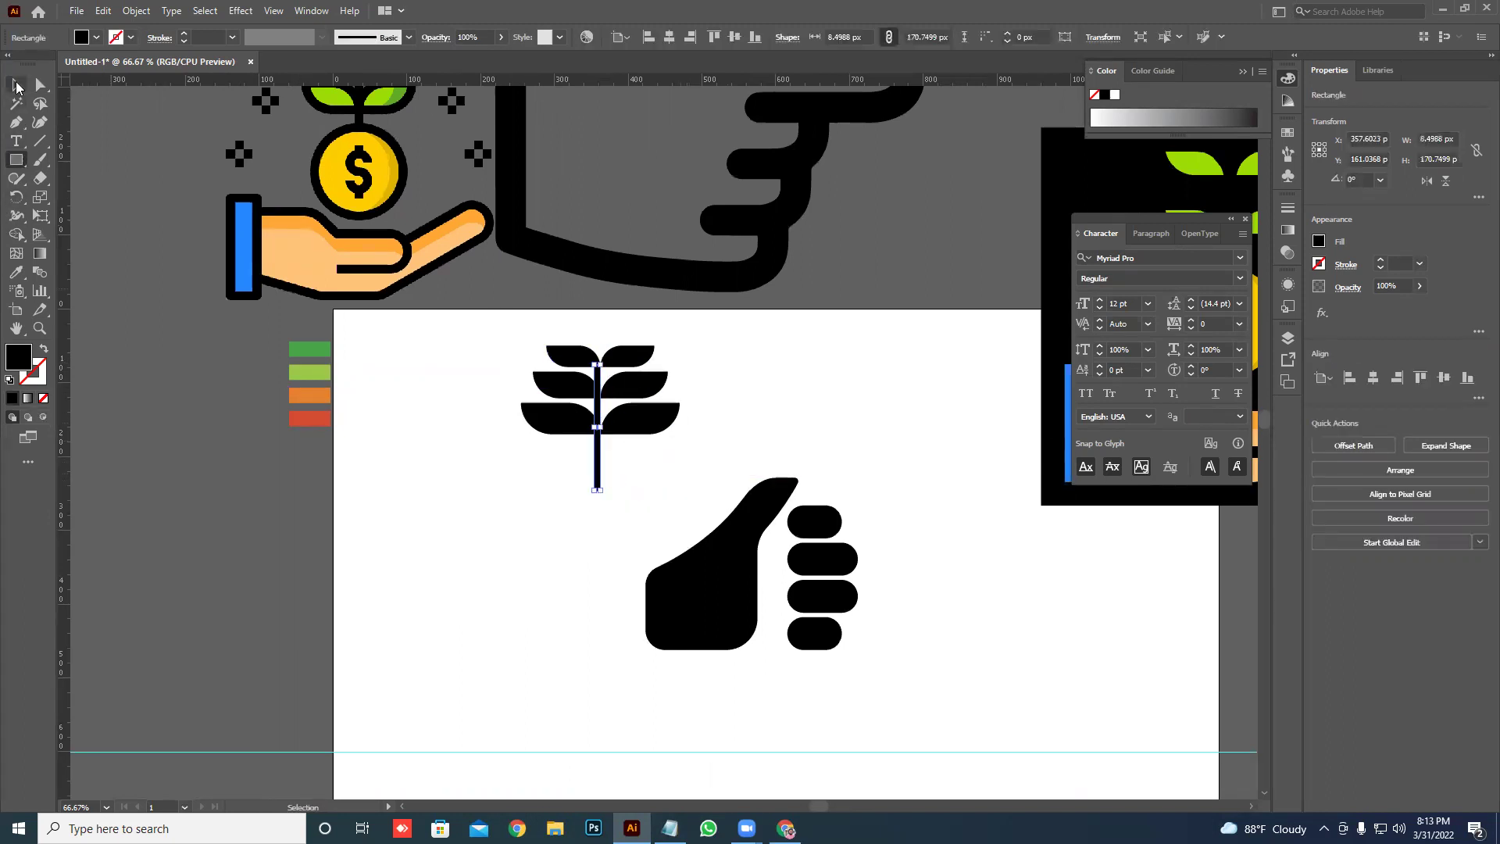
{"action": "left_click", "coordinate": [459, 470]}
{"action": "key", "text": "ctrl+equal"}
{"action": "key", "text": "ctrl+equal"}
{"action": "left_click_drag", "start_coordinate": [594, 539], "coordinate": [601, 544]}
{"action": "left_click", "coordinate": [701, 577]}
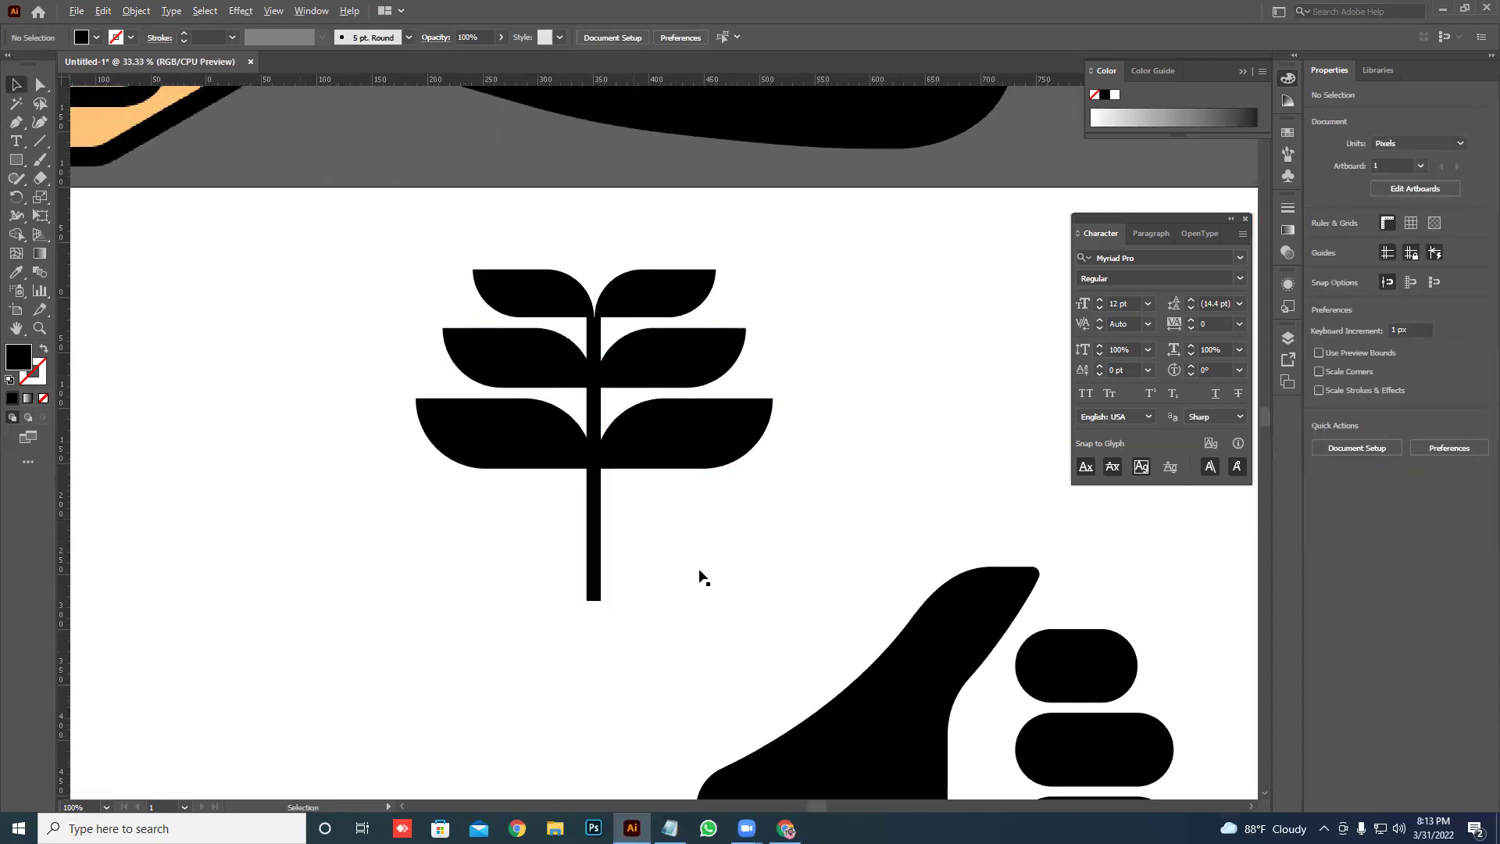
{"action": "key", "text": "ctrl+minus"}
{"action": "key", "text": "ctrl+minus"}
{"action": "key", "text": "ctrl+minus"}
{"action": "key", "text": "ctrl+1"}
- Try repositioning the leaf pairs relative to the stem, undoing the moves
{"action": "left_click", "coordinate": [555, 470]}
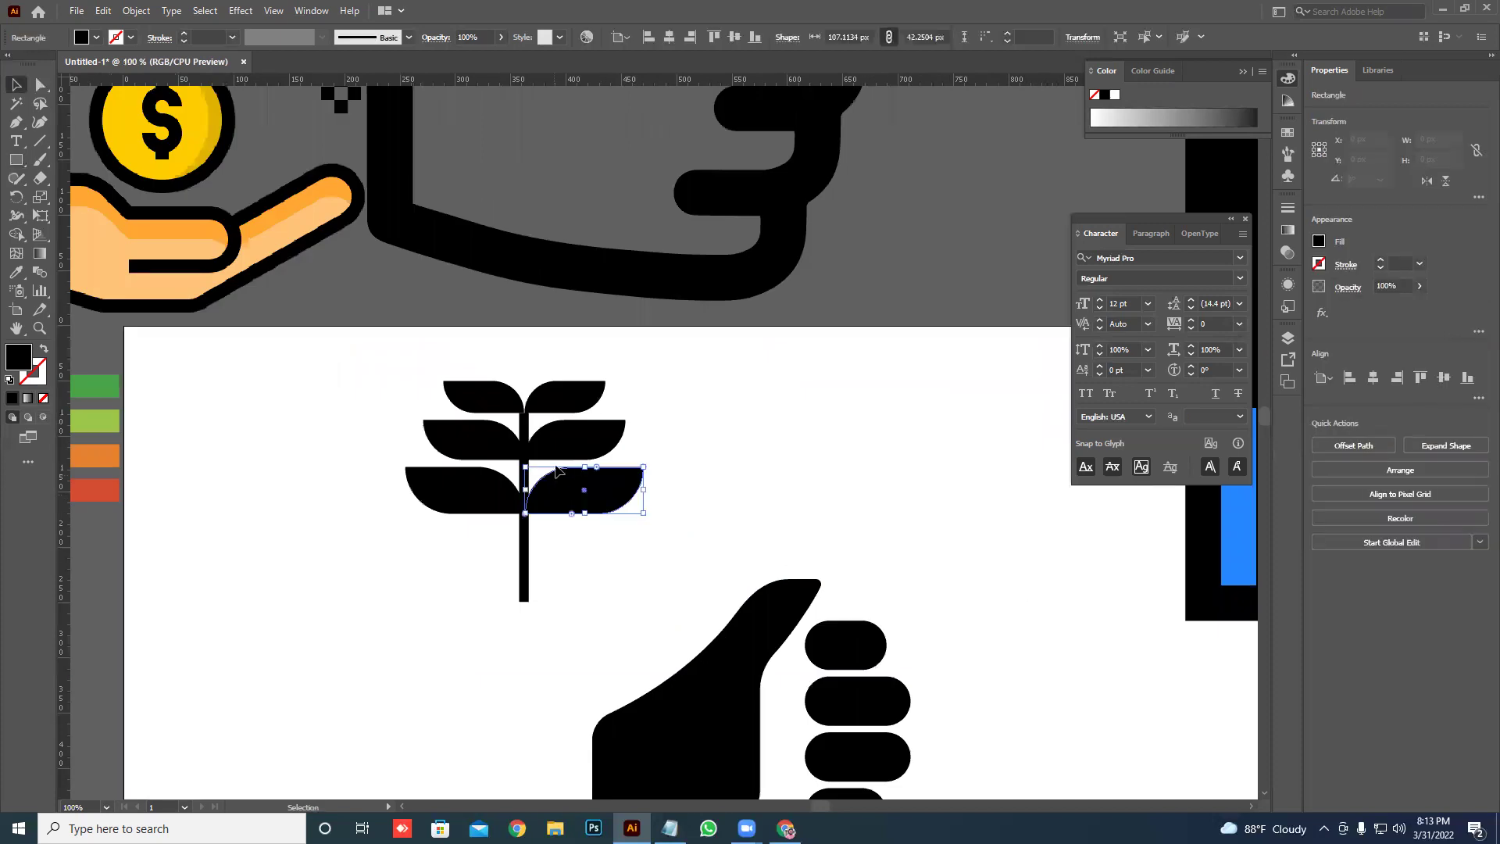
{"action": "left_click", "coordinate": [484, 395]}
{"action": "left_click", "coordinate": [564, 396], "text": "shift"}
{"action": "left_click_drag", "start_coordinate": [564, 396], "coordinate": [564, 380]}
{"action": "key", "text": "a"}
{"action": "left_click_drag", "start_coordinate": [670, 462], "coordinate": [674, 436]}
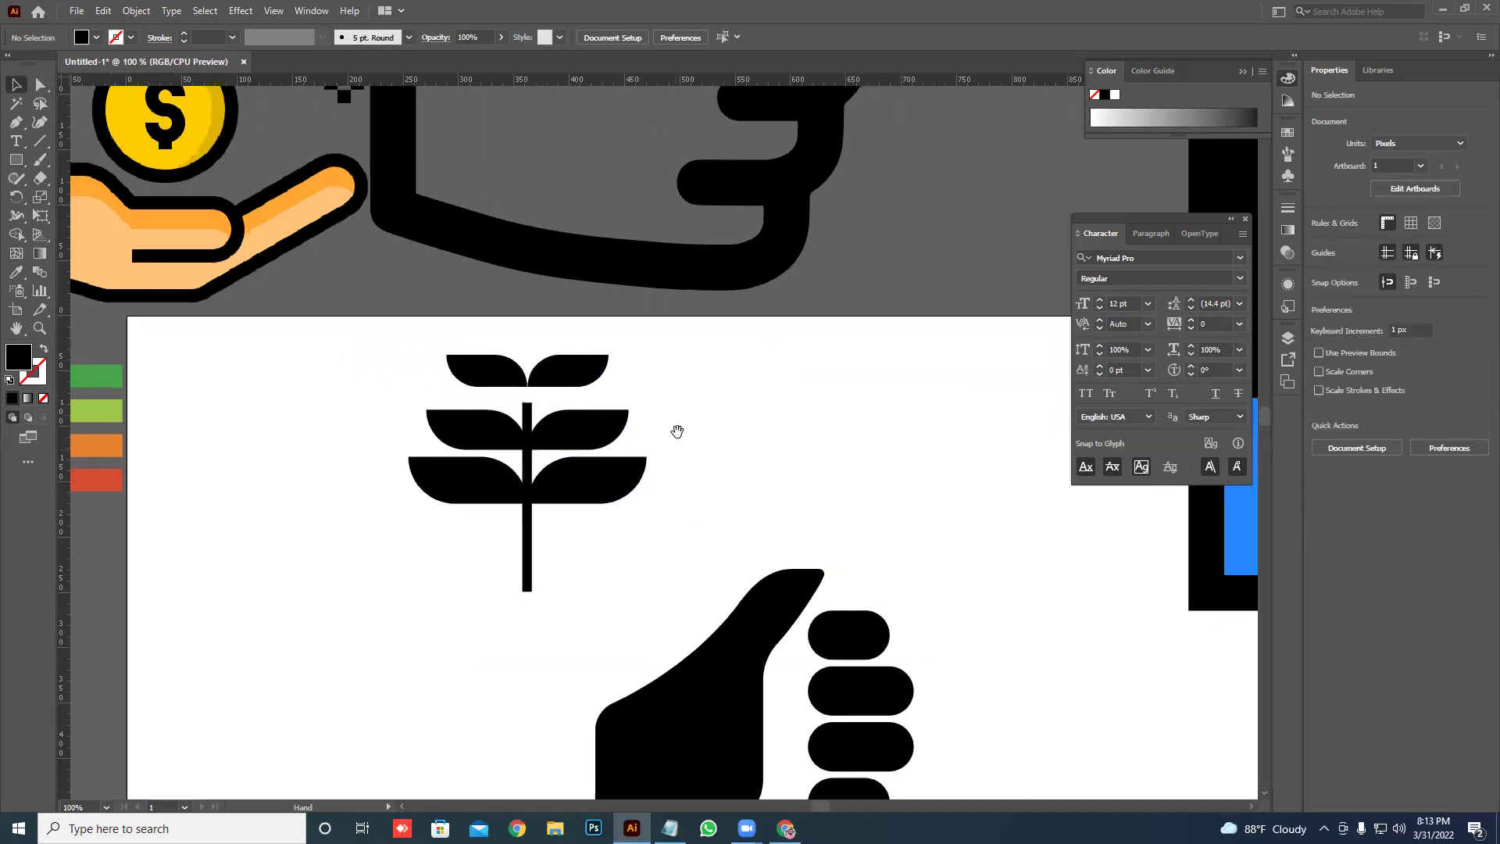
{"action": "key", "text": "ctrl+z"}
{"action": "key", "text": "v"}
{"action": "left_click", "coordinate": [477, 412], "text": "shift"}
{"action": "left_click", "coordinate": [569, 469], "text": "shift"}
{"action": "left_click_drag", "start_coordinate": [576, 423], "coordinate": [593, 416]}
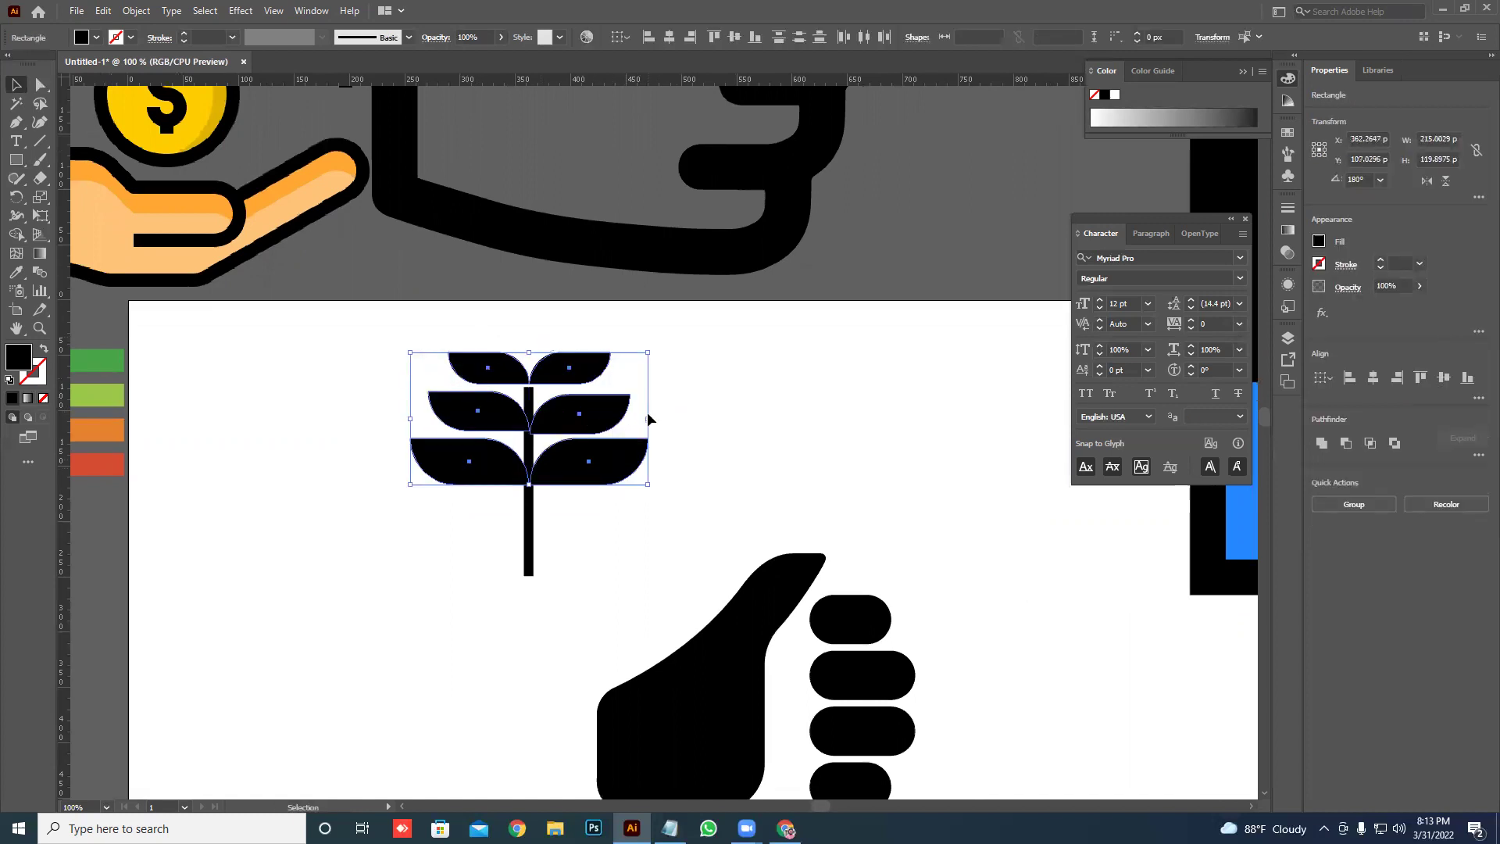
{"action": "key", "text": "ctrl+z"}
{"action": "key", "text": "ctrl+z"}
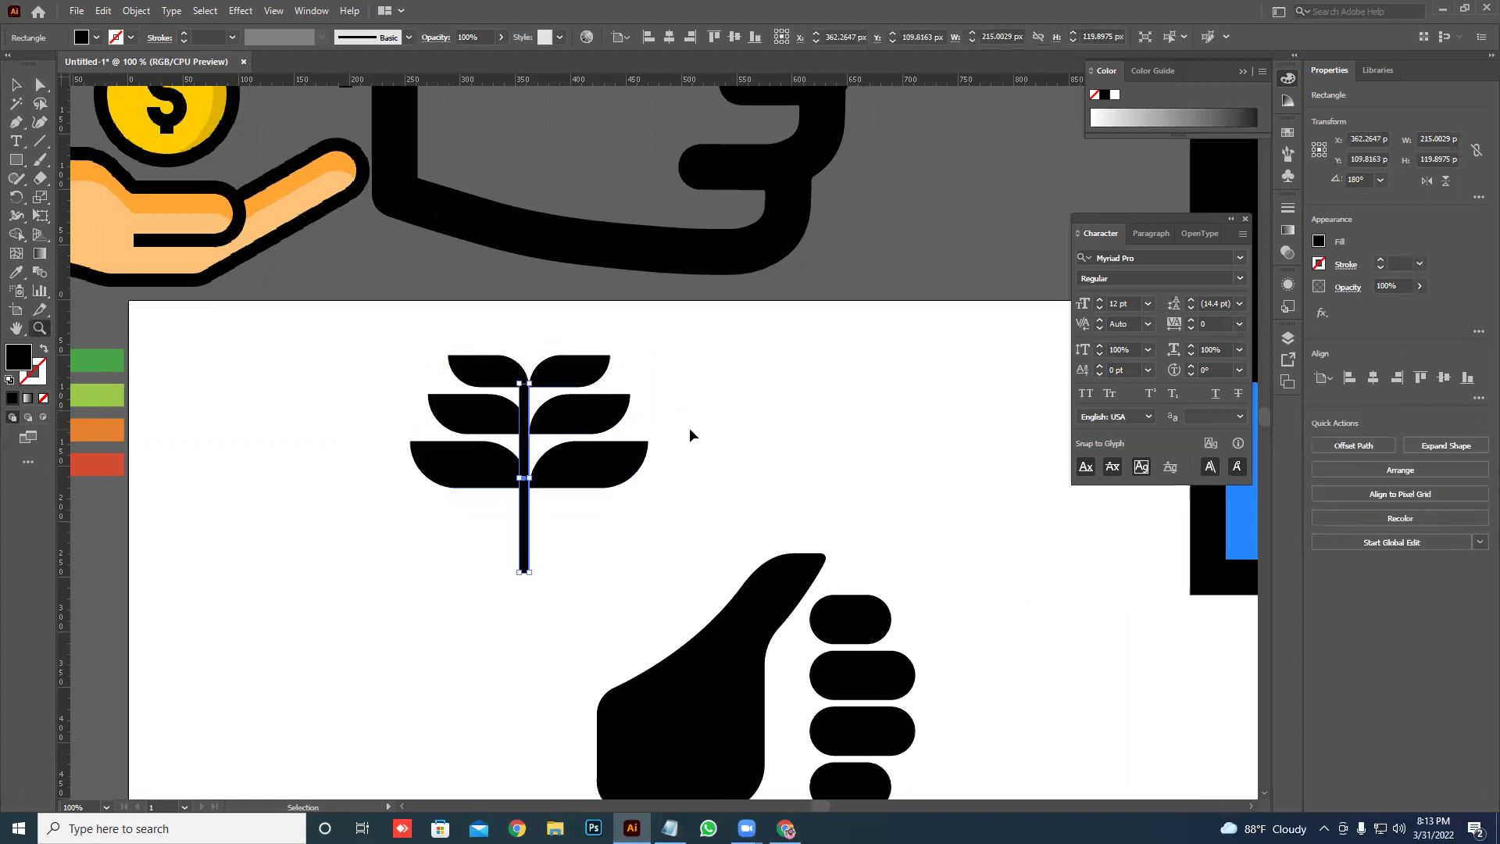
- Zoom in to inspect where the stem meets the leaves, then zoom back out
{"action": "key", "text": "z"}
{"action": "left_click", "coordinate": [689, 429]}
{"action": "left_click", "coordinate": [631, 516]}
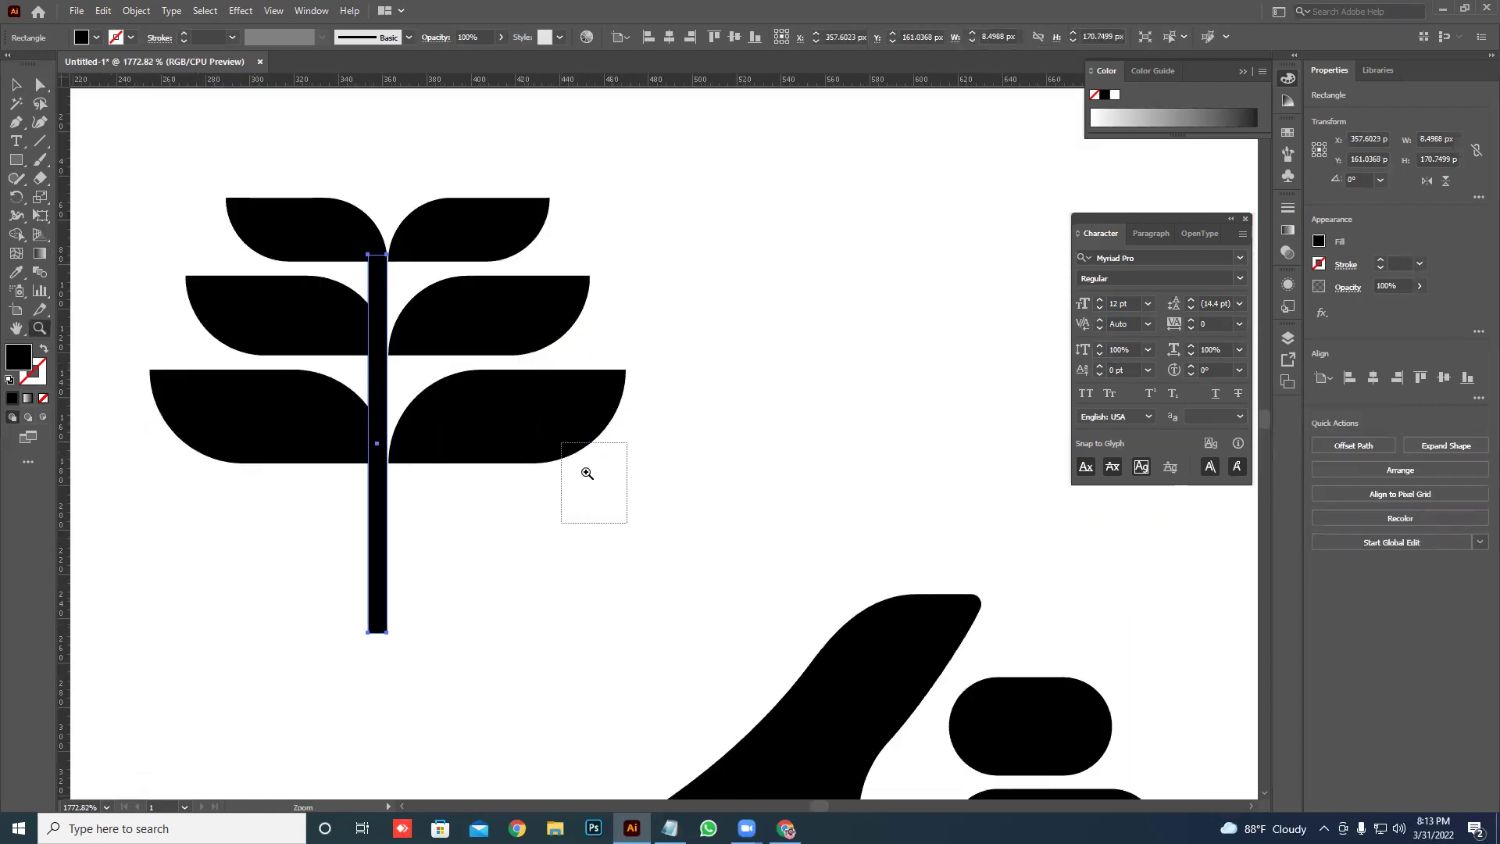
{"action": "left_click_drag", "start_coordinate": [563, 445], "coordinate": [519, 412]}
{"action": "key", "text": "ctrl+minus"}
{"action": "key", "text": "ctrl+minus"}
{"action": "key", "text": "ctrl+minus"}
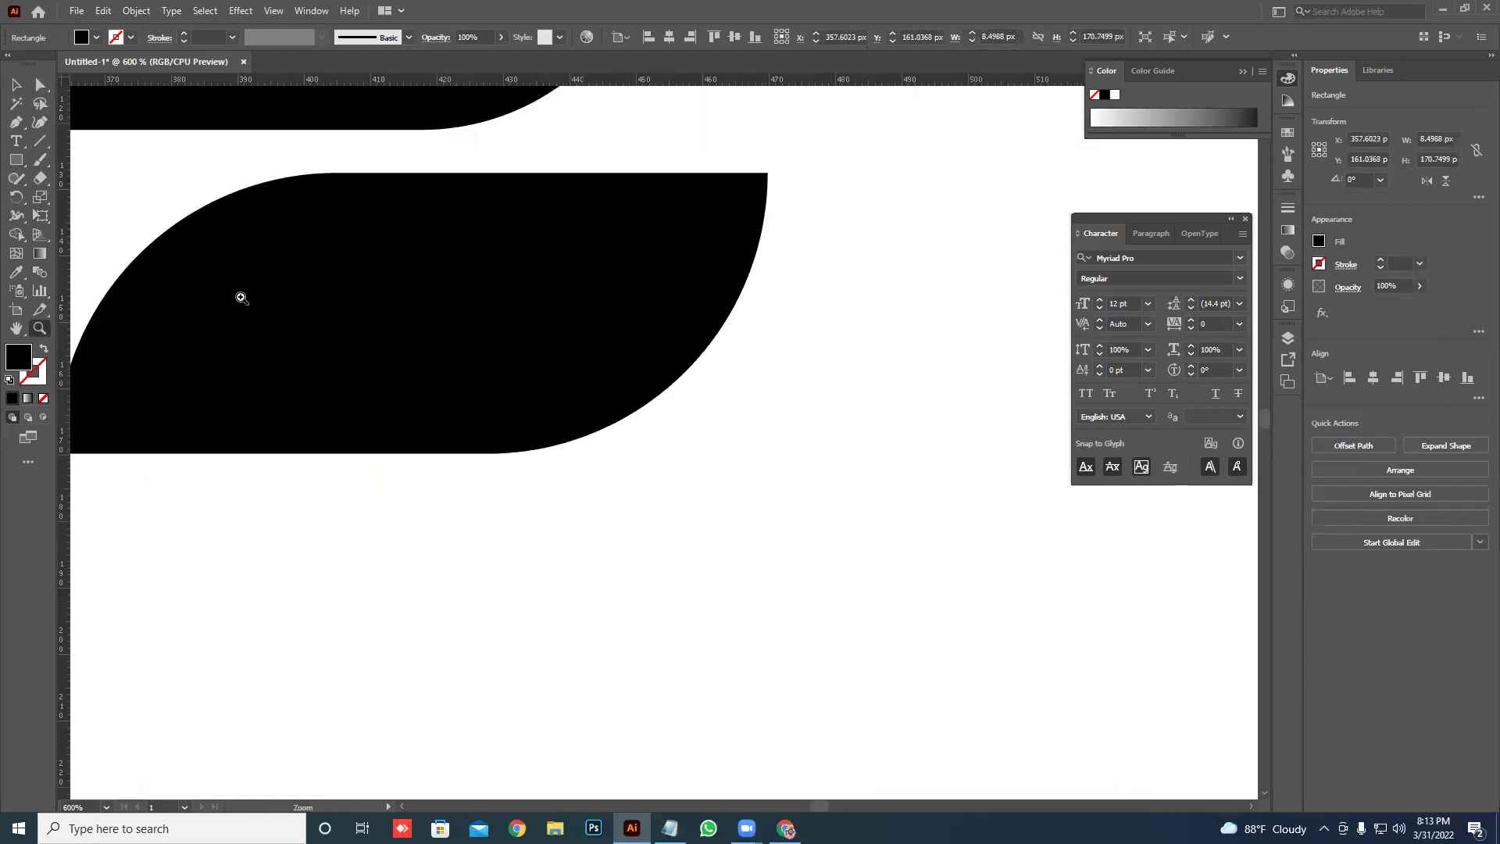
{"action": "left_click", "coordinate": [393, 382], "text": "alt"}
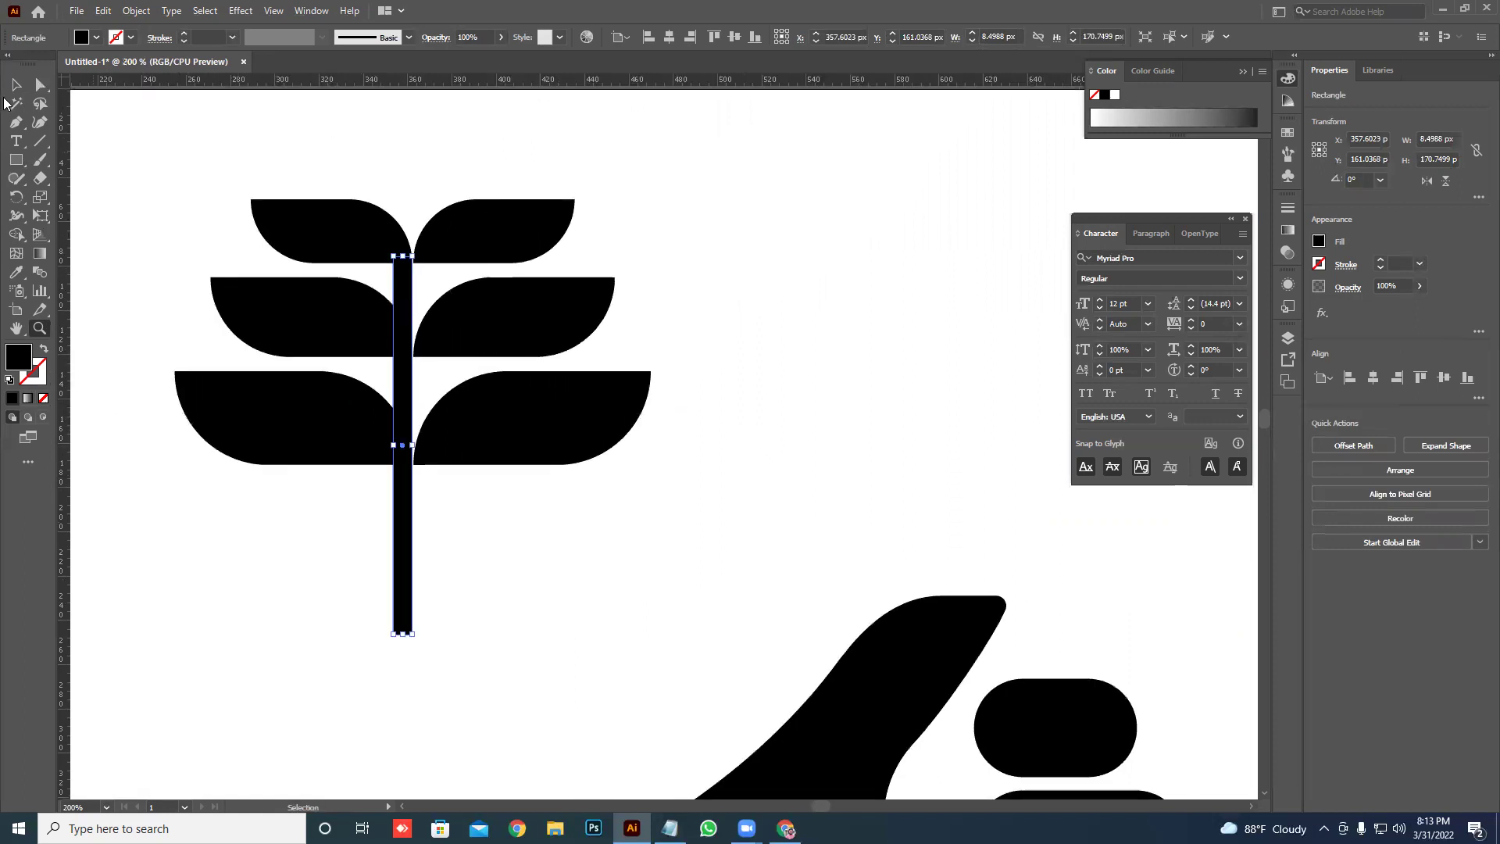
{"action": "left_click", "coordinate": [16, 90]}
- Select the top, middle and bottom leaf pairs and the stem in turn
{"action": "left_click_drag", "start_coordinate": [315, 487], "coordinate": [302, 373]}
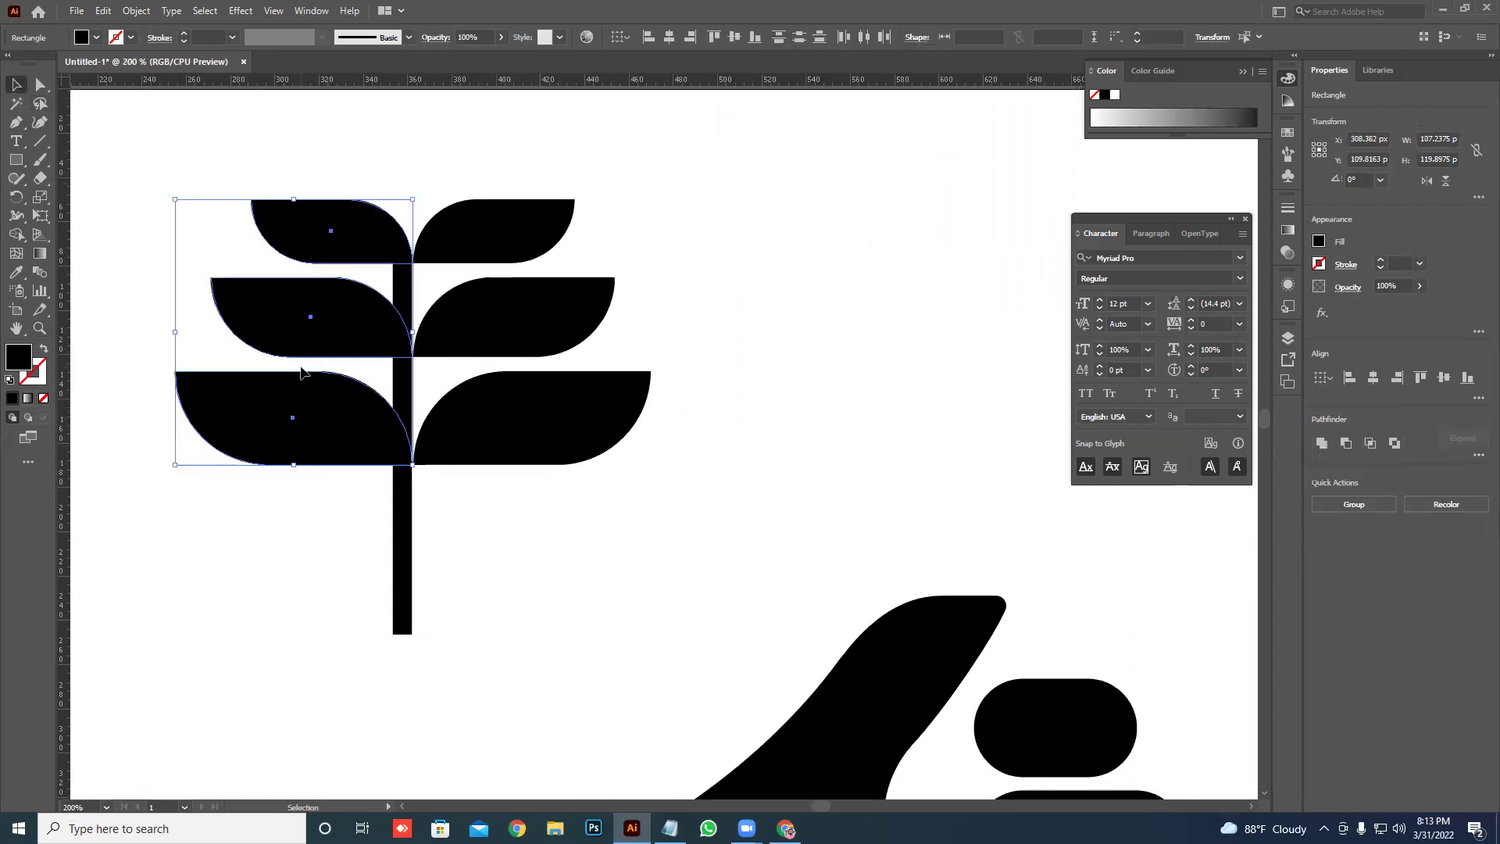
{"action": "left_click", "coordinate": [493, 219]}
{"action": "left_click", "coordinate": [348, 242], "text": "shift"}
{"action": "left_click", "coordinate": [304, 312]}
{"action": "left_click", "coordinate": [470, 330], "text": "shift"}
{"action": "left_click", "coordinate": [349, 435]}
{"action": "left_click", "coordinate": [459, 439], "text": "shift"}
{"action": "key", "text": "v"}
{"action": "left_click", "coordinate": [402, 547]}
- Select all sprout parts, centre-align them, group them, and scale the group down
{"action": "left_click_drag", "start_coordinate": [261, 153], "coordinate": [519, 555]}
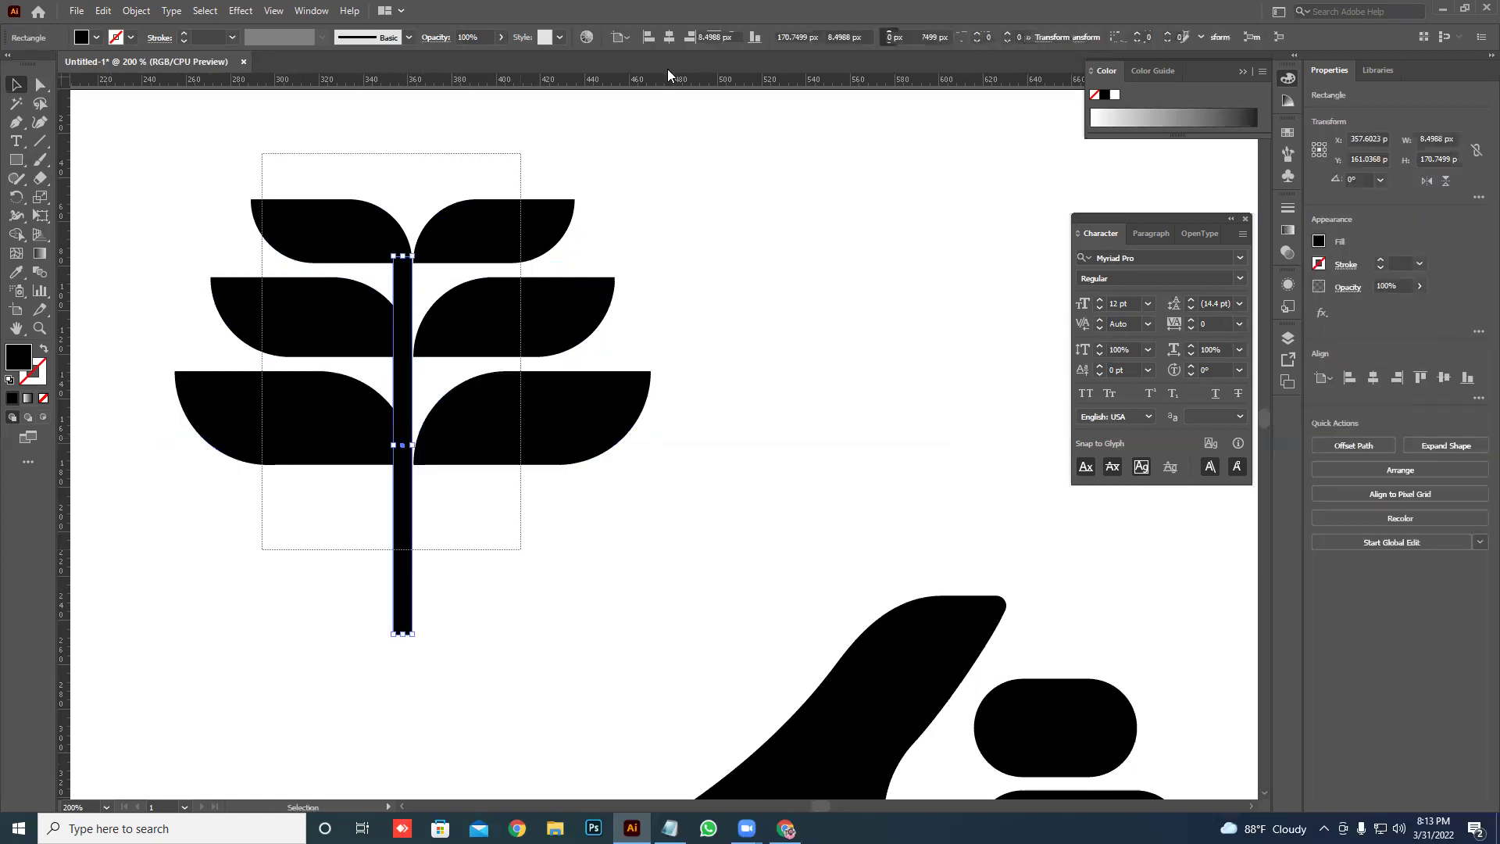
{"action": "left_click", "coordinate": [670, 38]}
{"action": "right_click", "coordinate": [558, 223]}
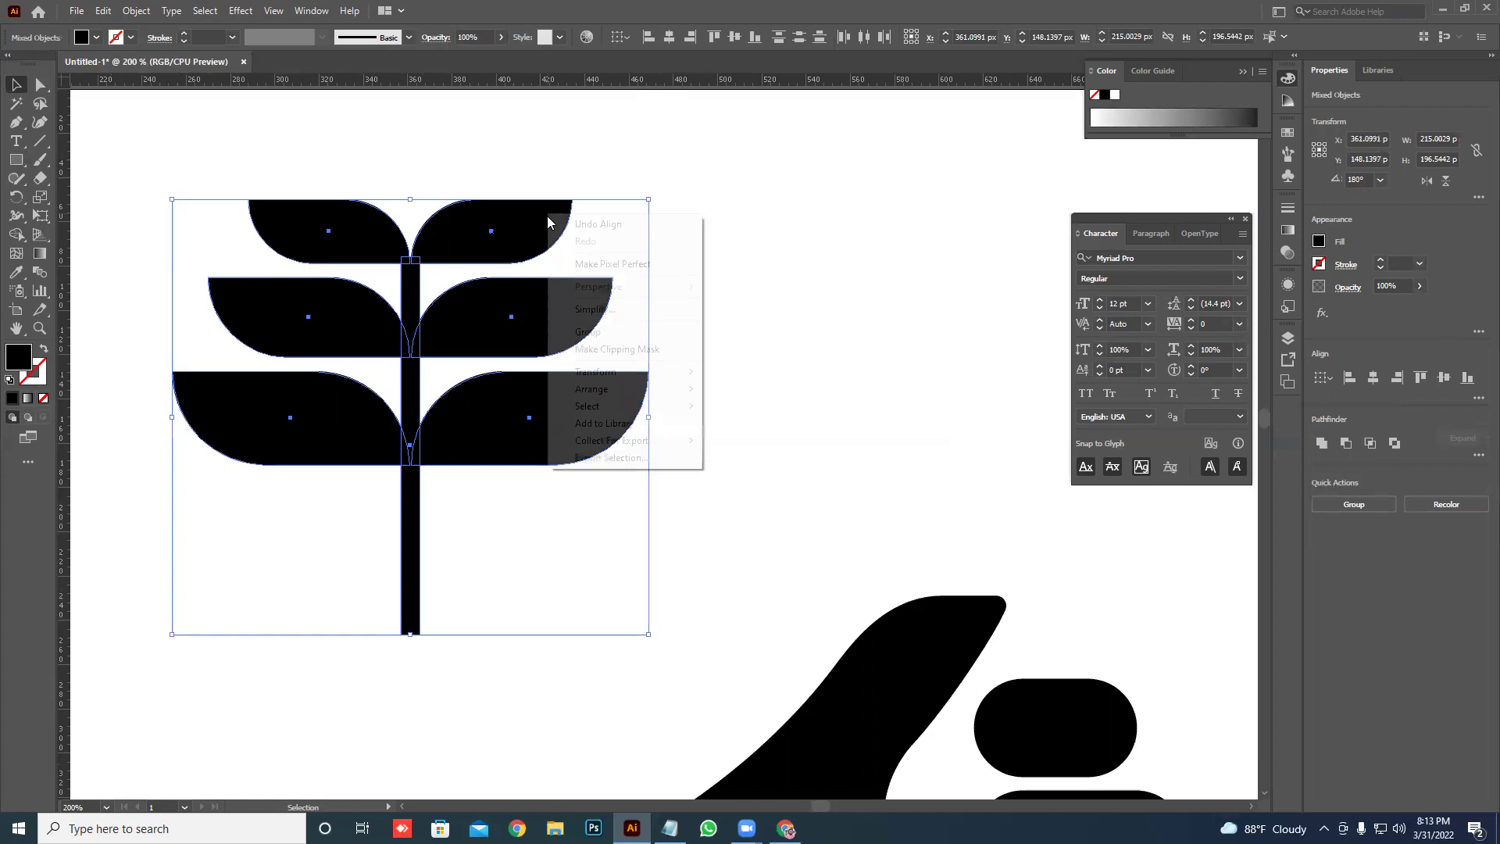
{"action": "left_click", "coordinate": [582, 332]}
{"action": "left_click_drag", "start_coordinate": [648, 199], "coordinate": [551, 275]}
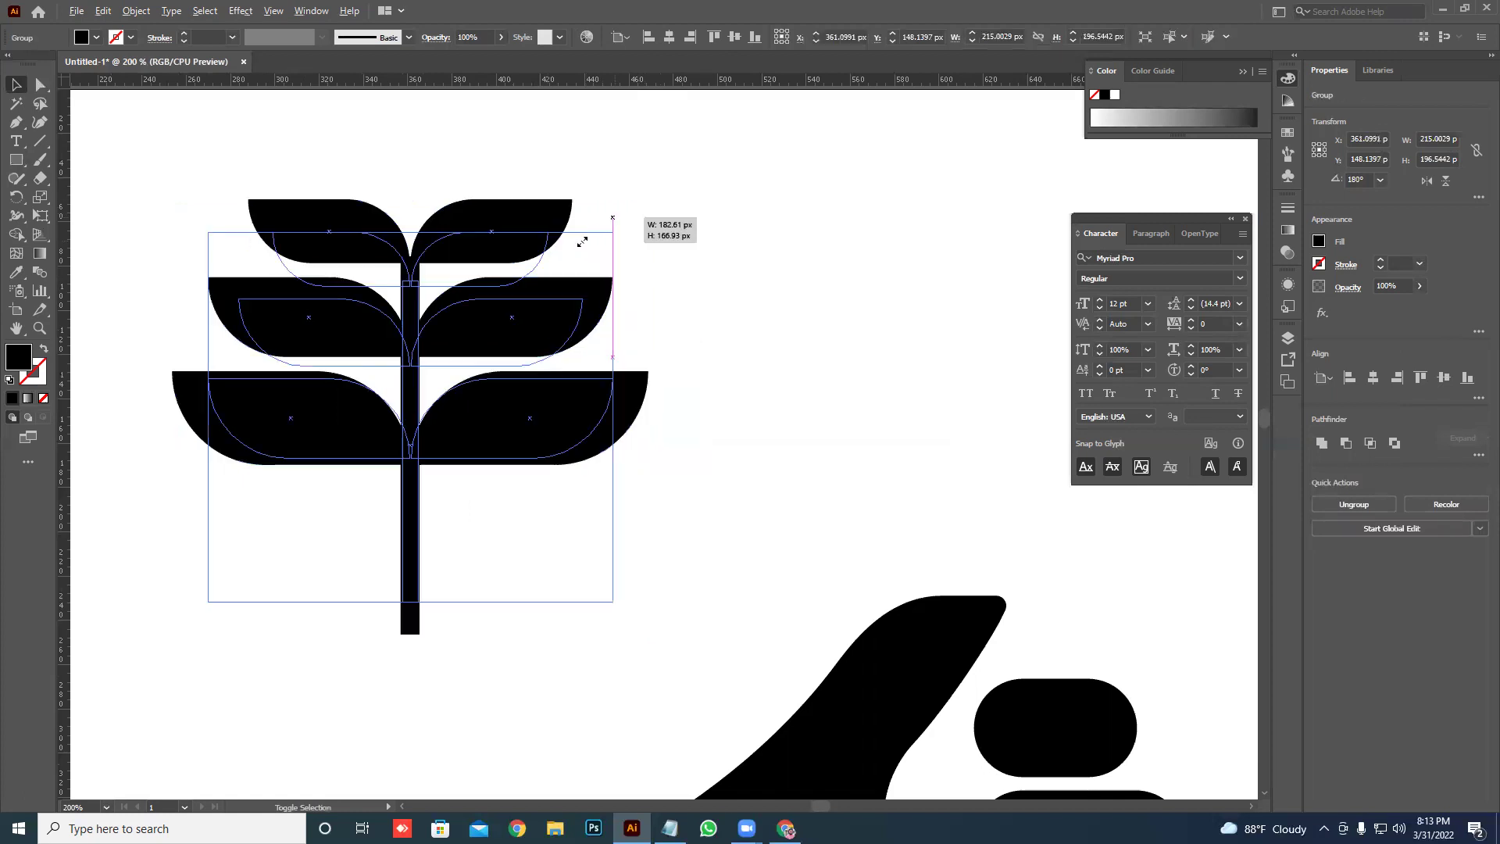
{"action": "left_click", "coordinate": [550, 275]}
- Move the plant group onto the thumb tip and try enlarging it
{"action": "key", "text": "ctrl+minus"}
{"action": "key", "text": "ctrl+minus"}
{"action": "key", "text": "ctrl+minus"}
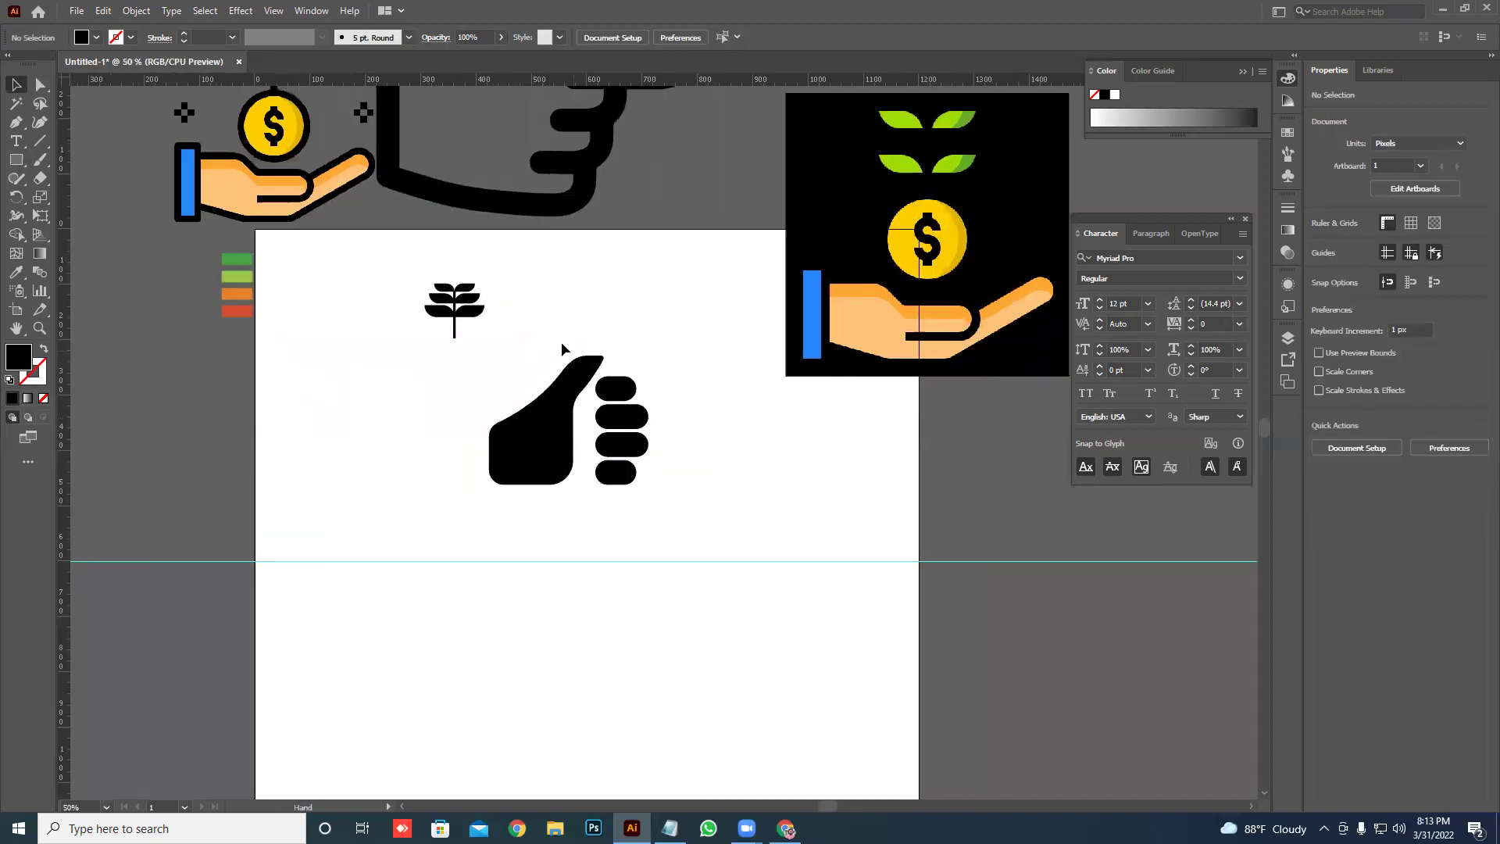
{"action": "mouse_move", "coordinate": [455, 354]}
{"action": "left_mouse_down"}
{"action": "mouse_move", "coordinate": [365, 387]}
{"action": "mouse_move", "coordinate": [496, 375]}
{"action": "mouse_move", "coordinate": [502, 391]}
{"action": "left_mouse_up"}
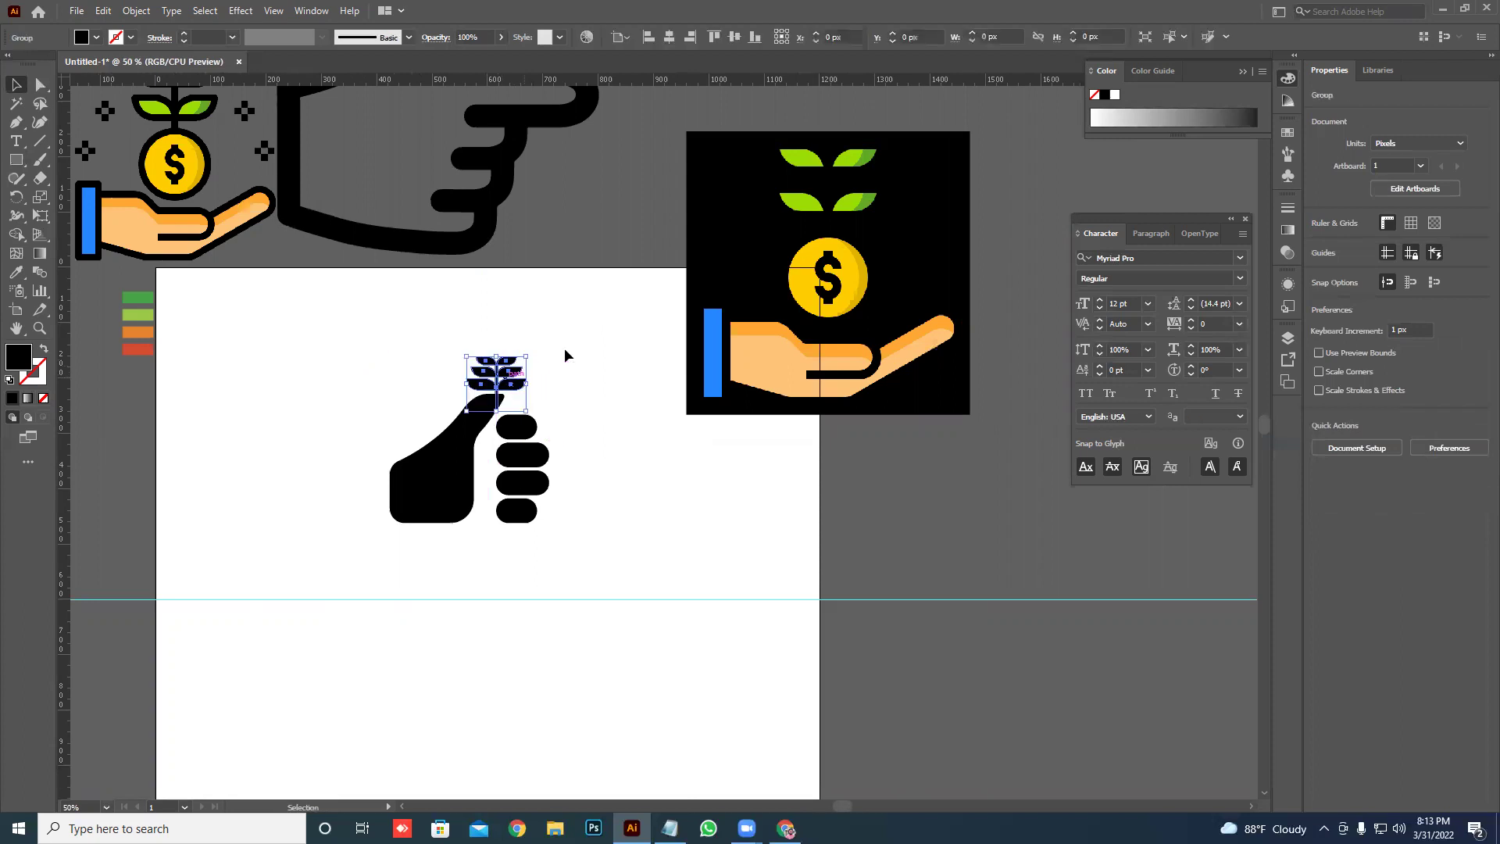
{"action": "left_click", "coordinate": [513, 378]}
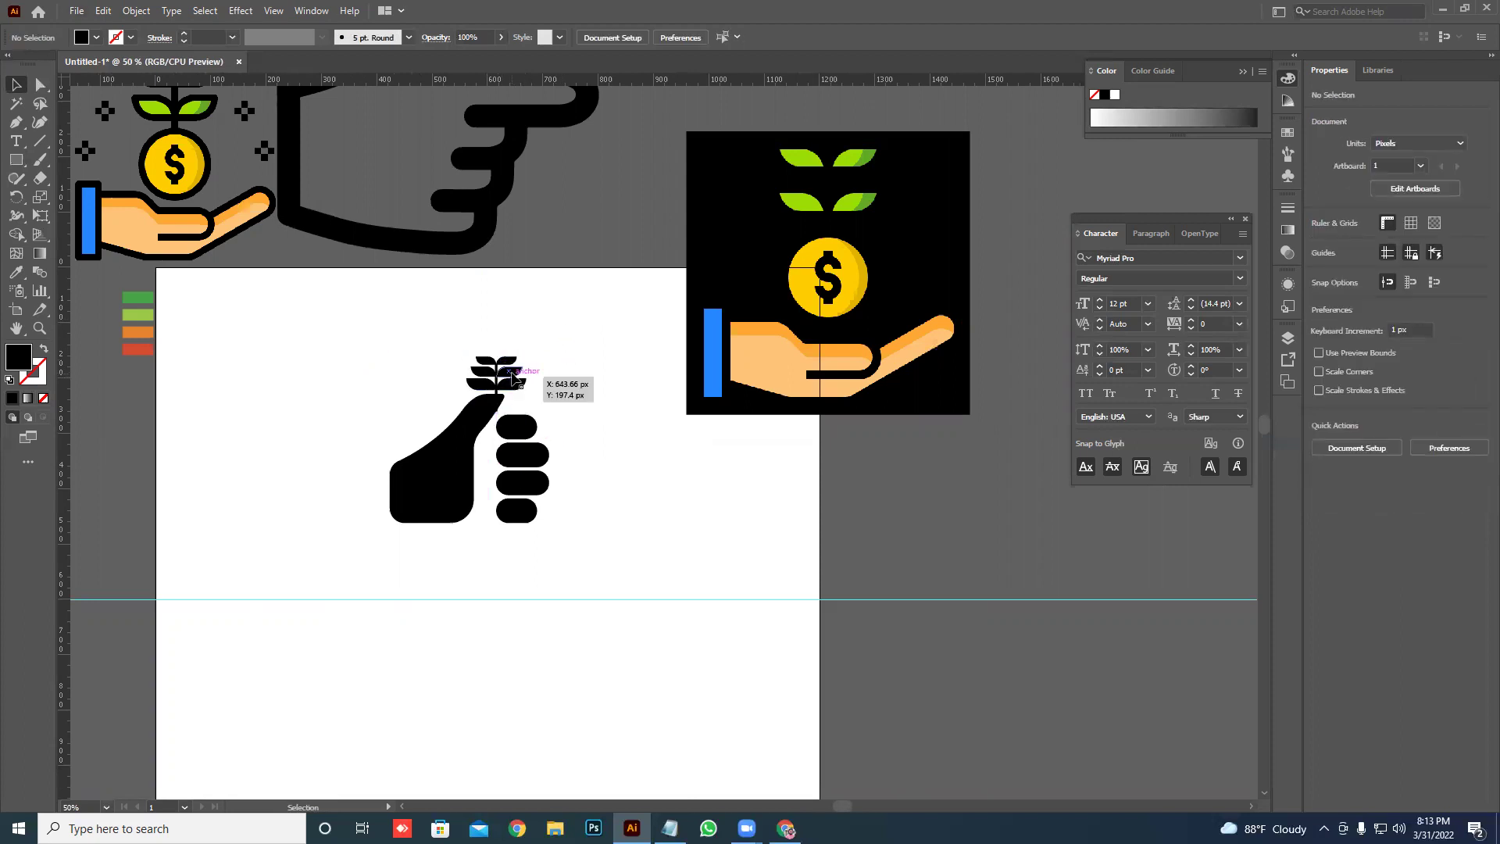
{"action": "mouse_move", "coordinate": [527, 356]}
{"action": "left_mouse_down"}
{"action": "mouse_move", "coordinate": [589, 326]}
{"action": "mouse_move", "coordinate": [602, 336]}
{"action": "left_mouse_up"}
{"action": "left_click", "coordinate": [602, 336]}
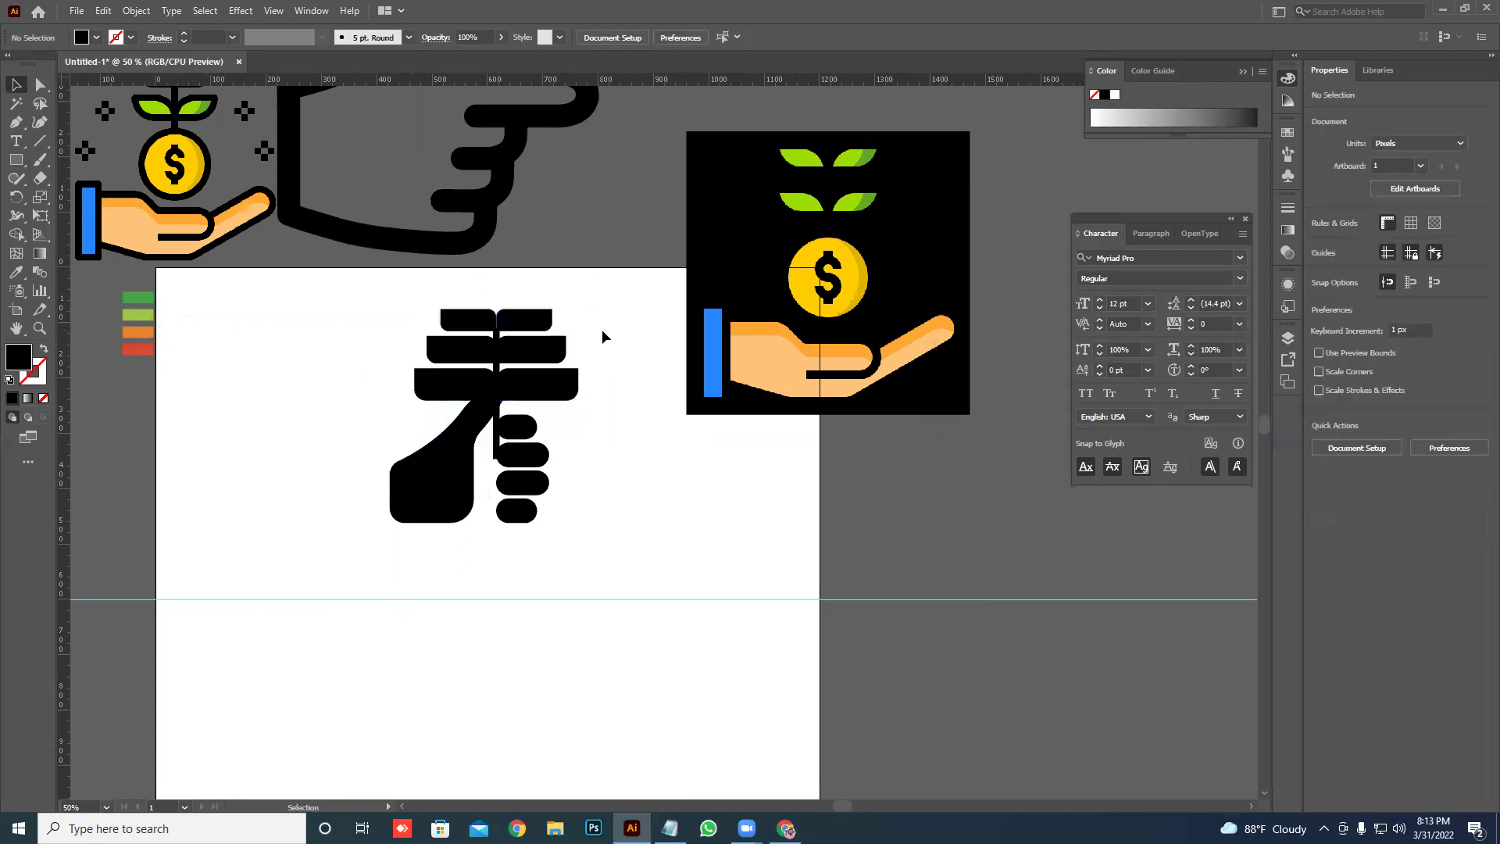
- Undo the enlargement and bring up the plant group's context menu
{"action": "left_click", "coordinate": [44, 88]}
{"action": "left_click", "coordinate": [469, 319]}
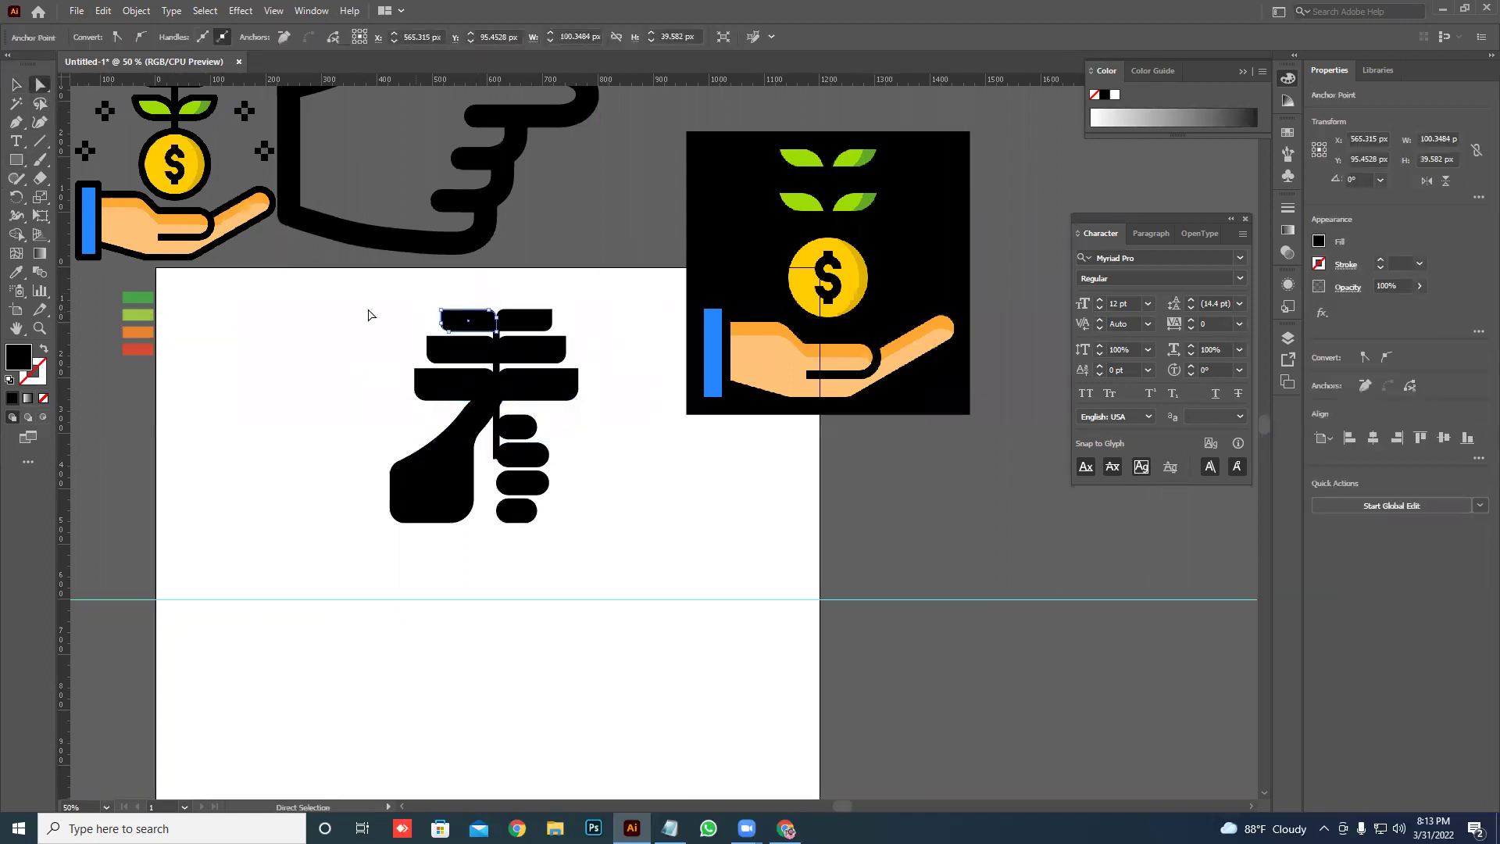
{"action": "key", "text": "ctrl+z"}
{"action": "left_click", "coordinate": [15, 84]}
{"action": "right_click", "coordinate": [164, 239]}
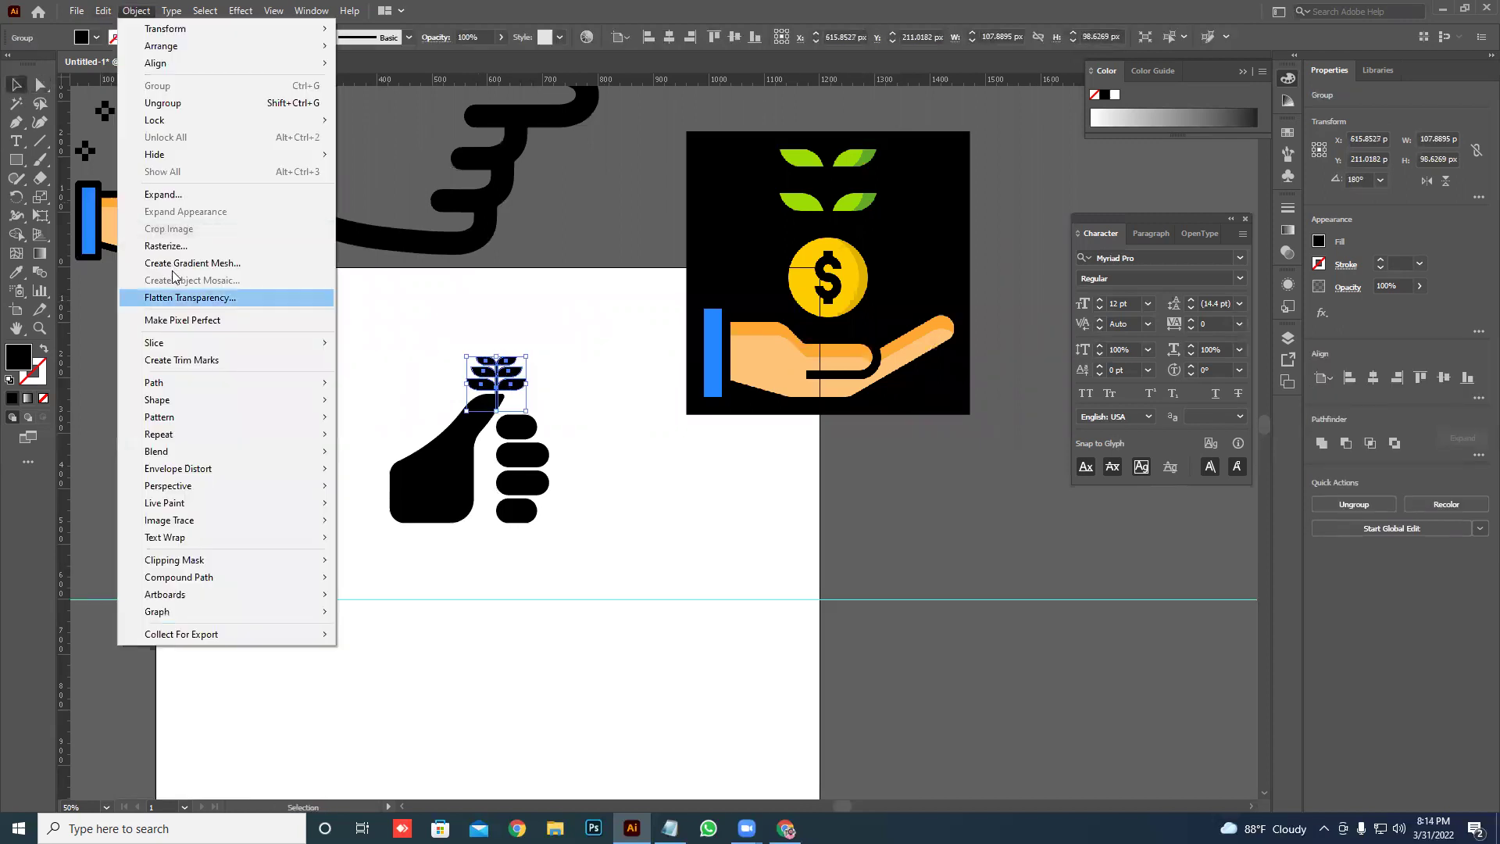
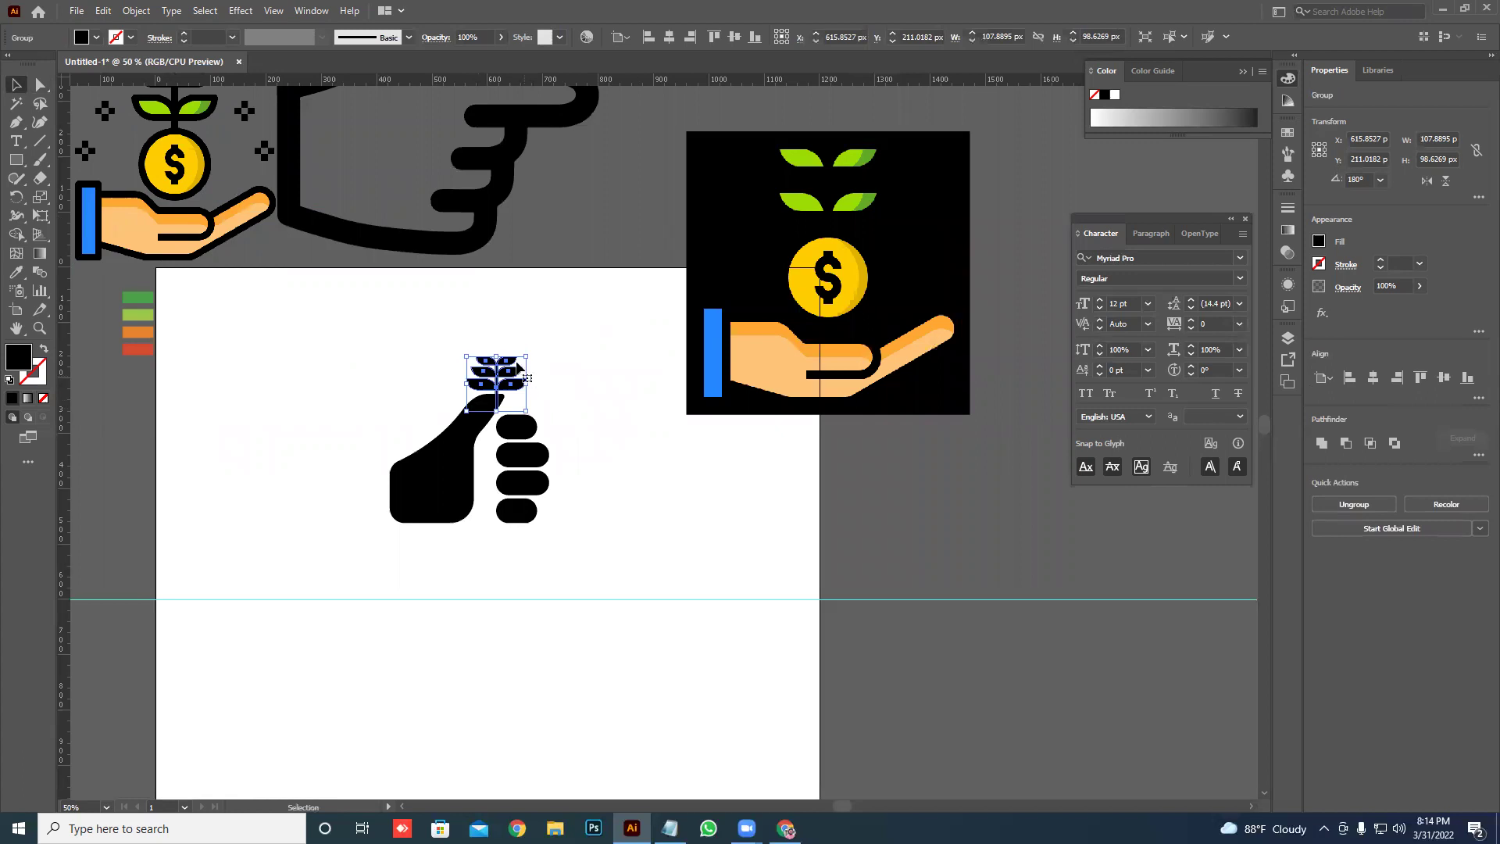
- Try scaling and expanding the small plant sprig above the hand, then delete it
{"action": "left_click_drag", "start_coordinate": [526, 357], "coordinate": [607, 269]}
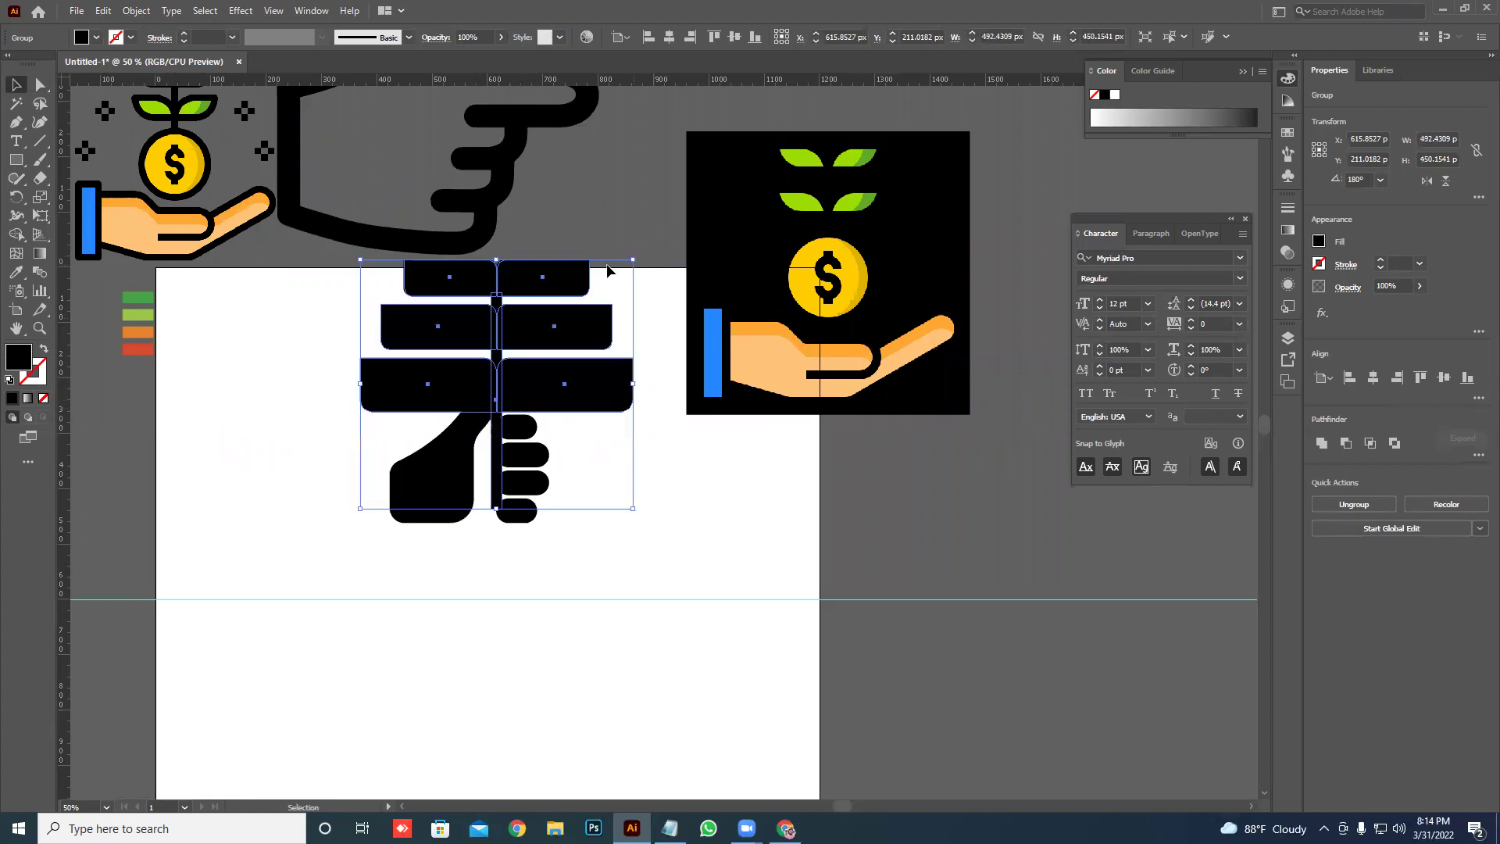
{"action": "key", "text": "ctrl+z"}
{"action": "left_click", "coordinate": [136, 11]}
{"action": "left_click", "coordinate": [235, 193]}
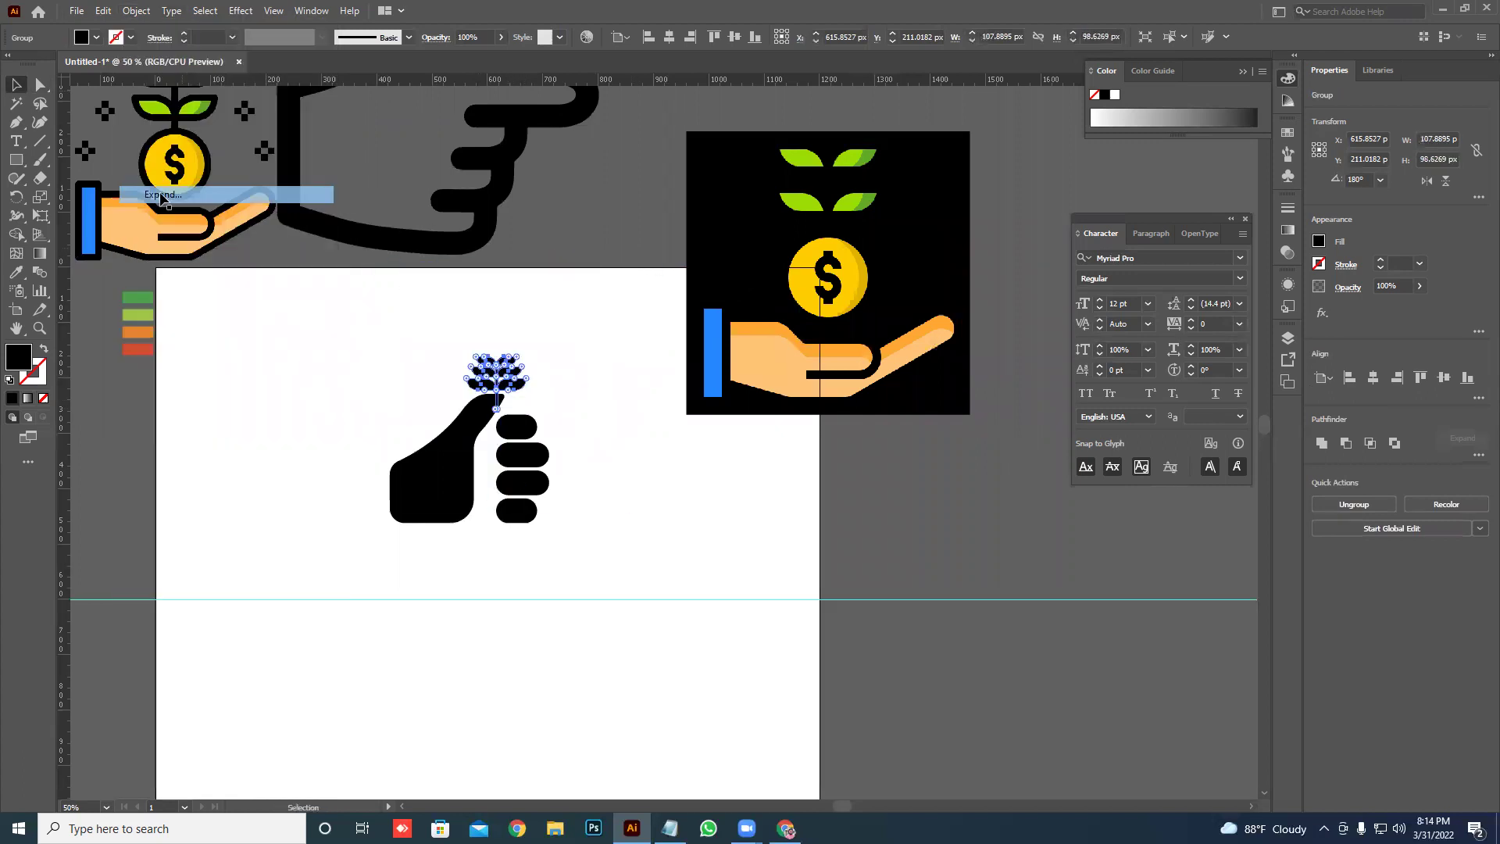
{"action": "left_click_drag", "start_coordinate": [509, 365], "coordinate": [626, 278]}
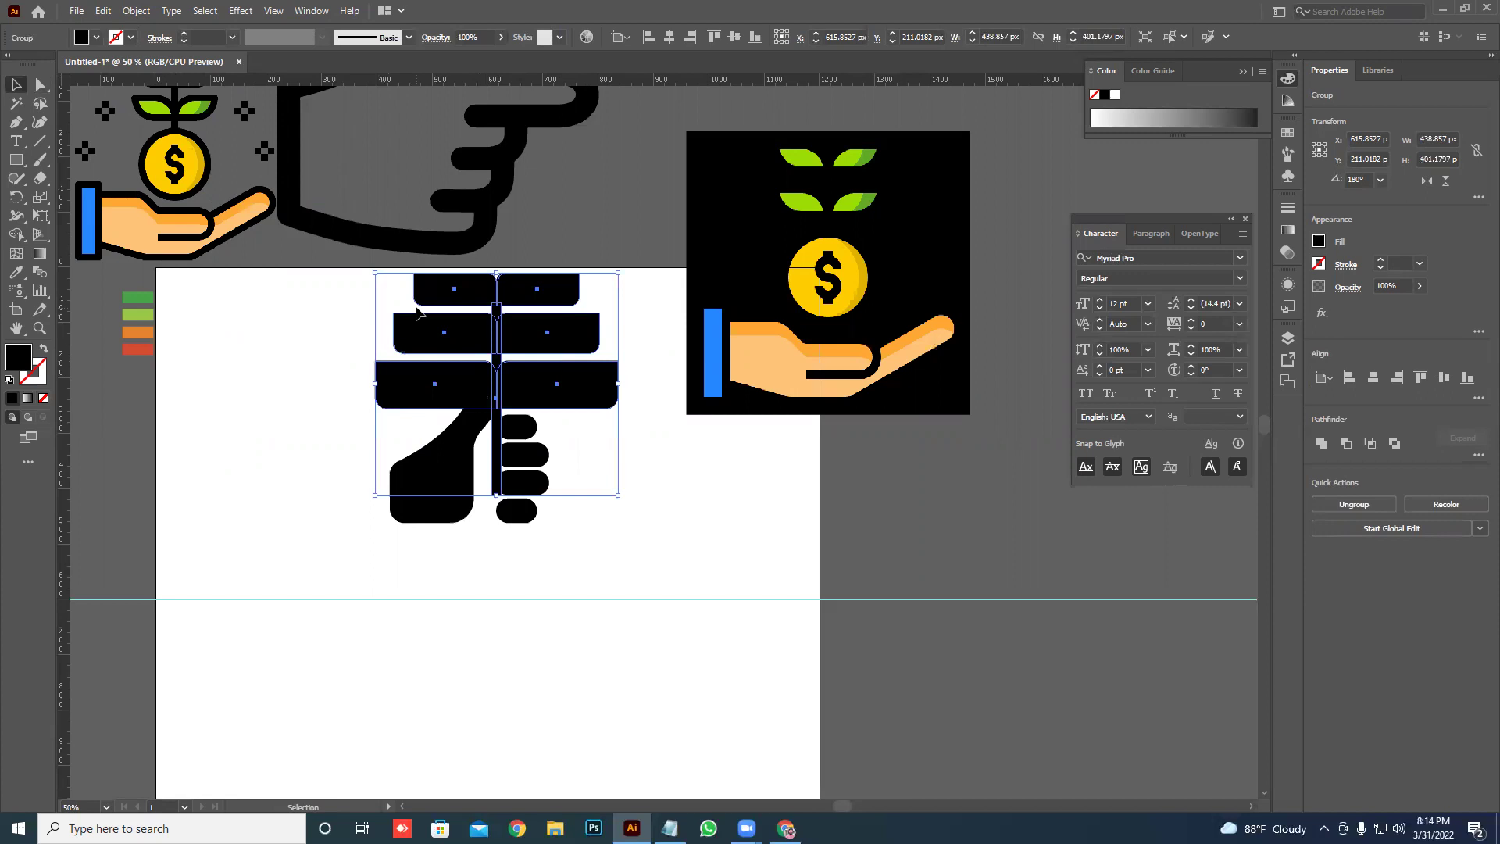
{"action": "key", "text": "Delete"}
- Draw a crescent-shaped half-leaf above the hand with the Pen tool
{"action": "left_click", "coordinate": [15, 122]}
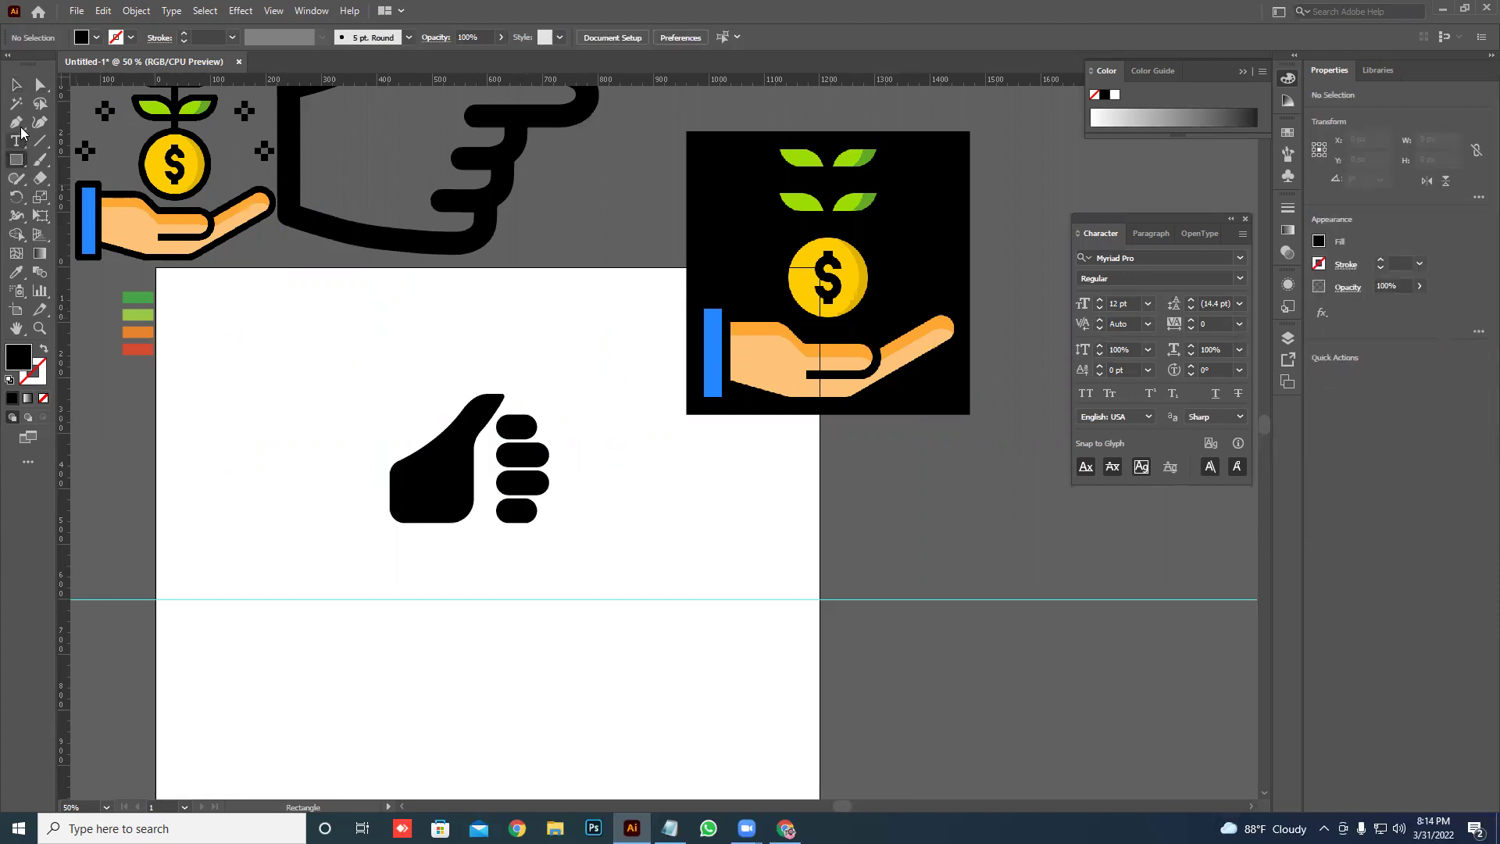
{"action": "left_click", "coordinate": [383, 315]}
{"action": "left_click_drag", "start_coordinate": [384, 410], "coordinate": [398, 423]}
{"action": "left_click", "coordinate": [384, 410]}
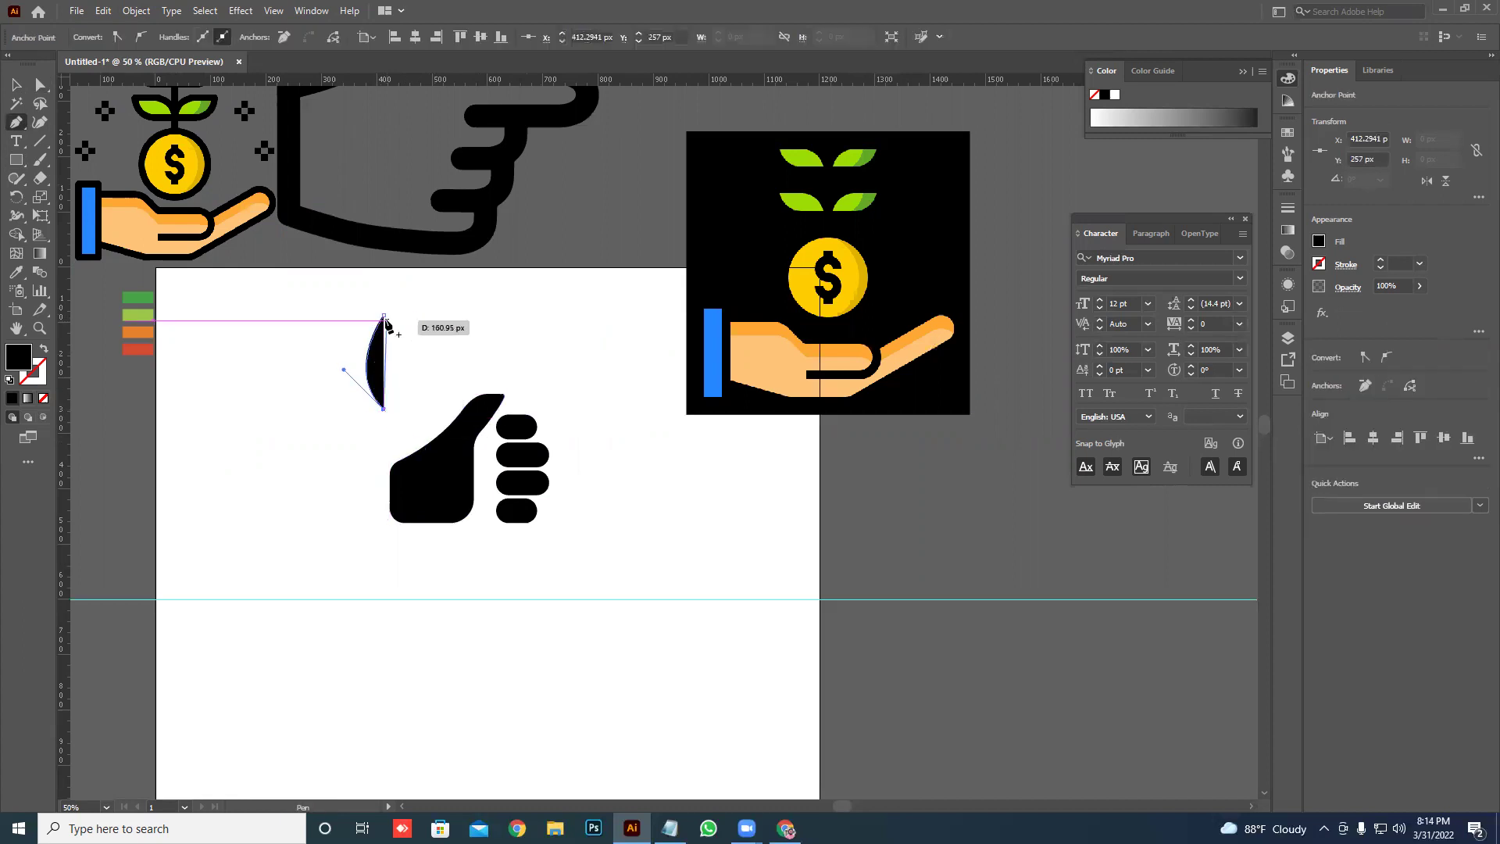
- Make mirrored copies of the crescent with Reflect, across horizontal and vertical axes
{"action": "left_click", "coordinate": [15, 84]}
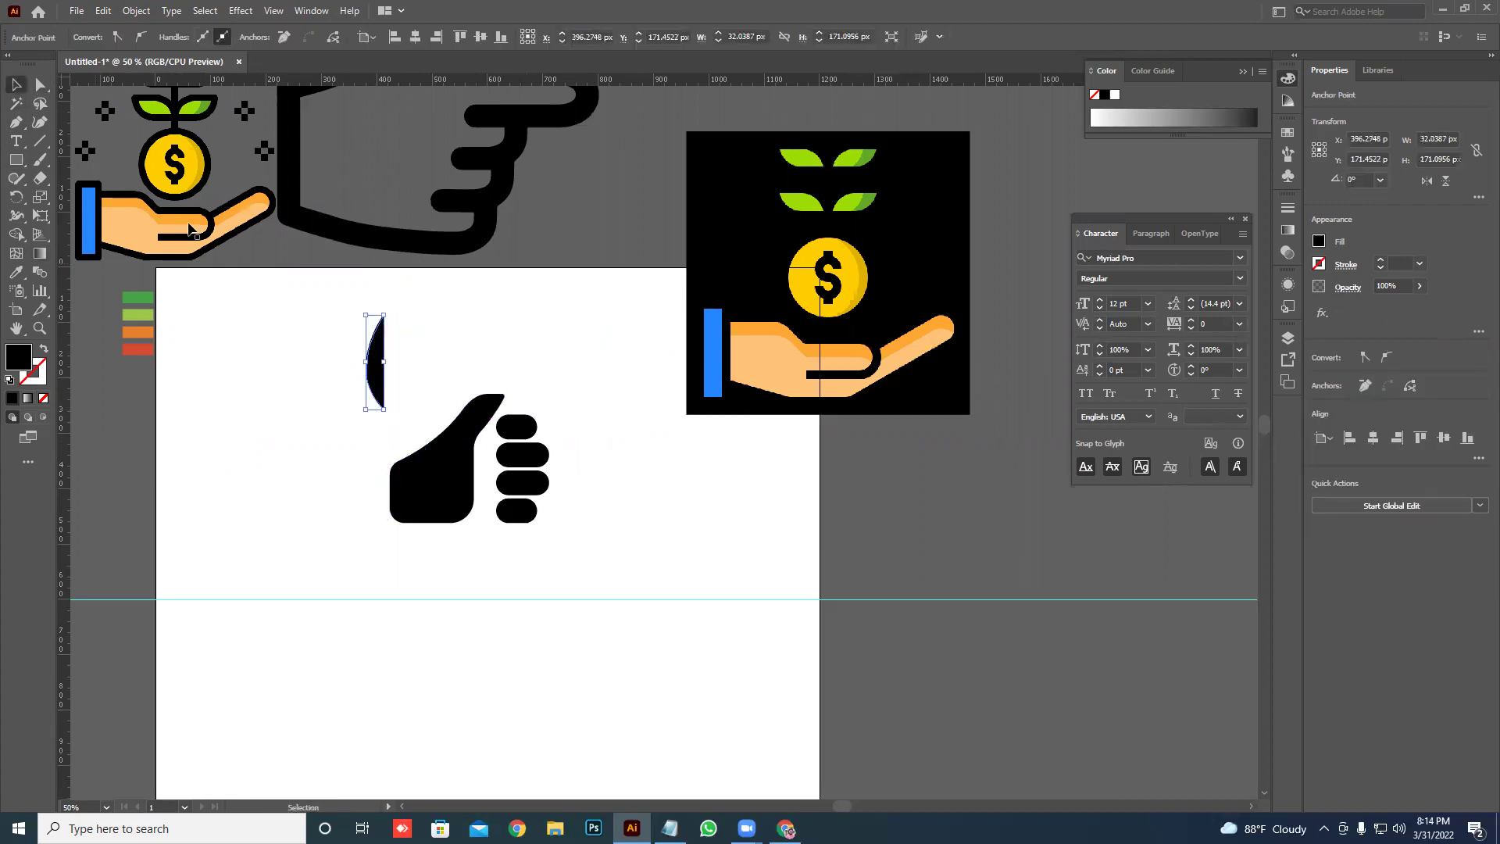
{"action": "scroll", "coordinate": [394, 375], "scroll_direction": "up", "scroll_amount": 2}
{"action": "right_click", "coordinate": [373, 346]}
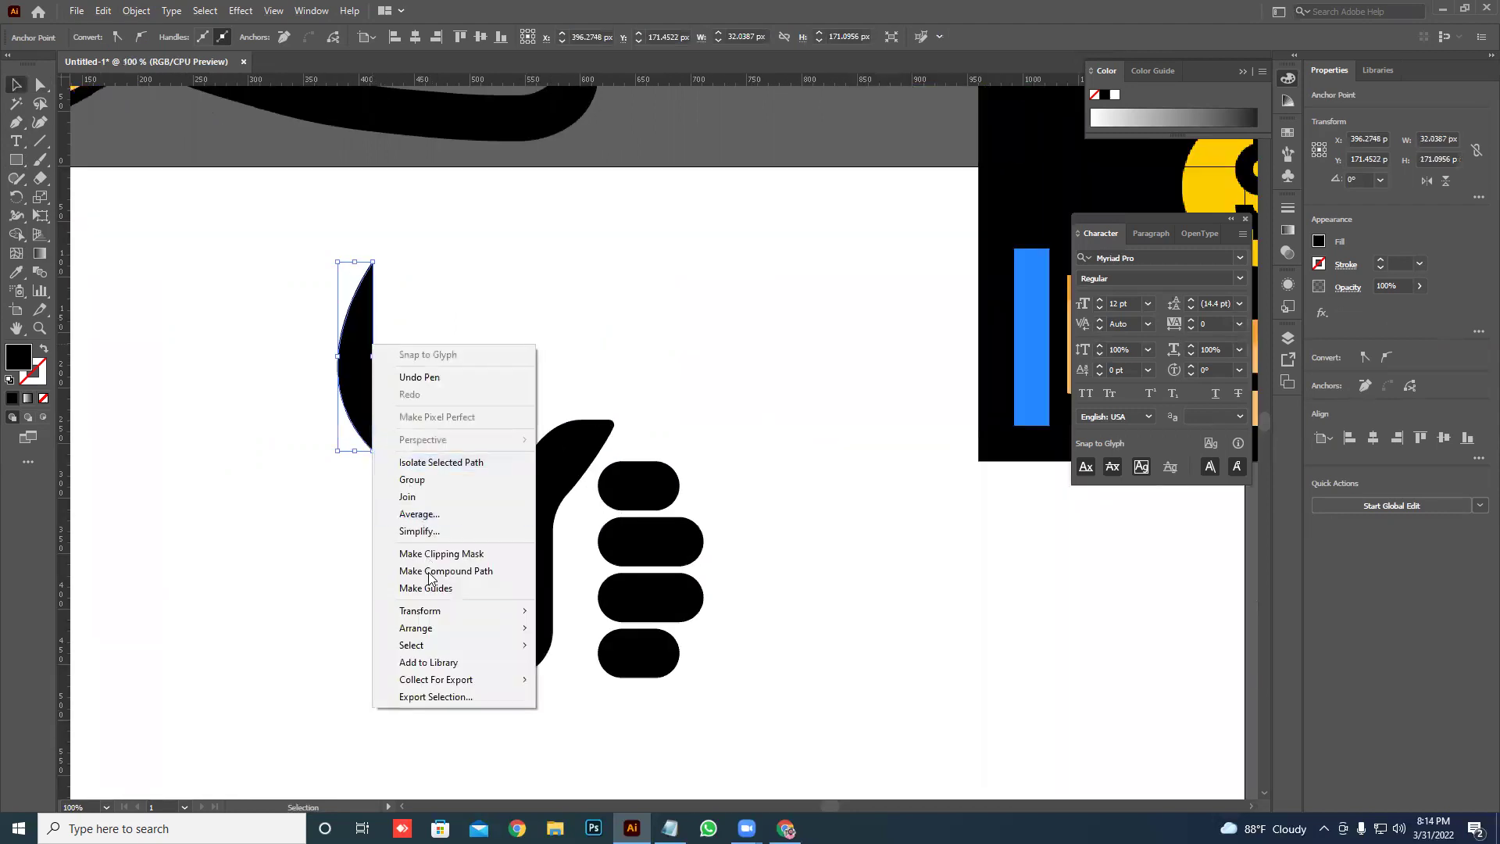
{"action": "mouse_move", "coordinate": [420, 611]}
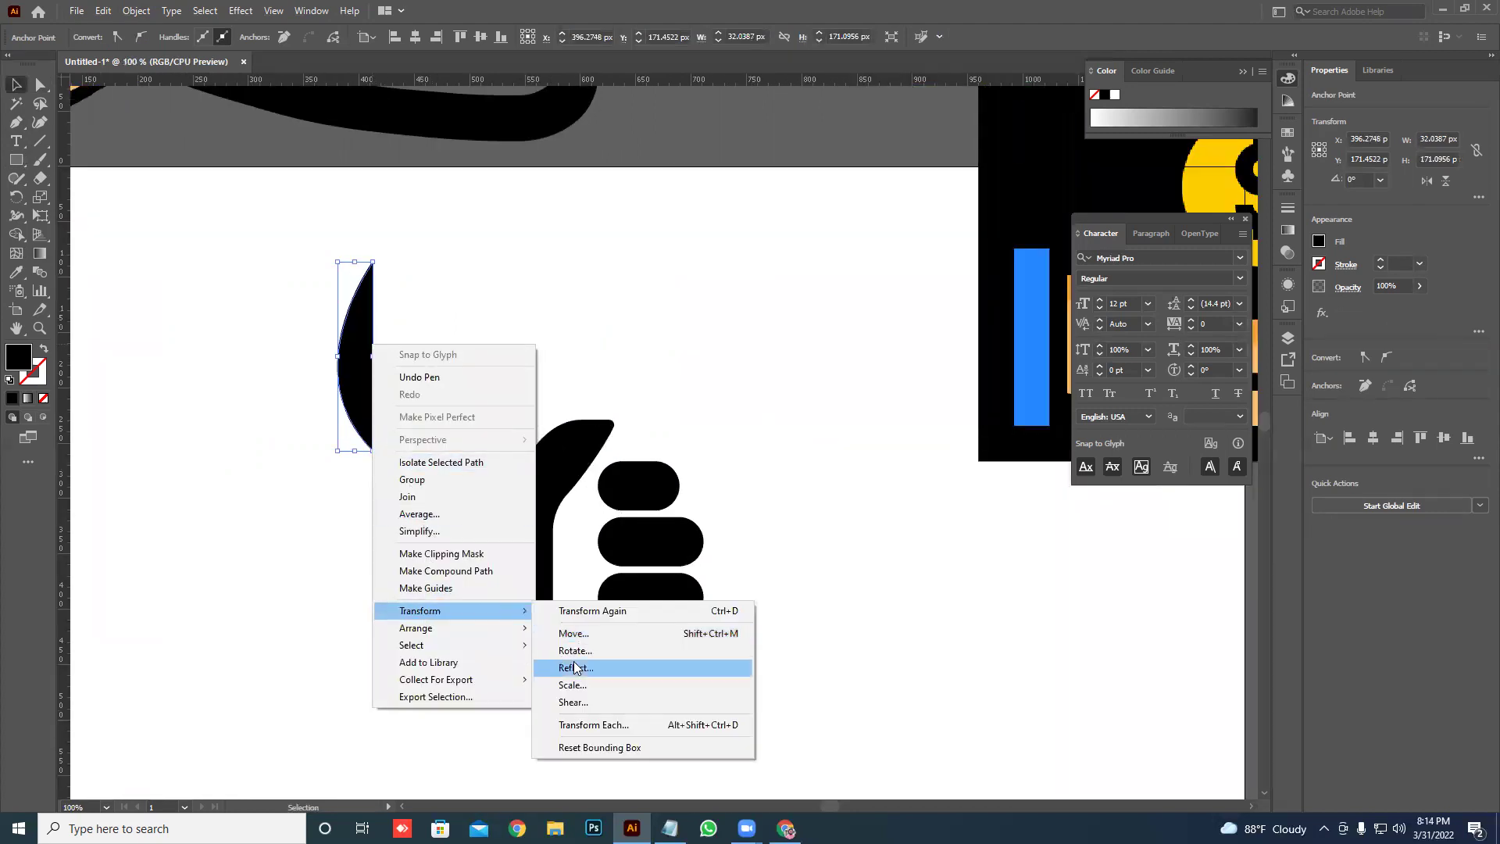
{"action": "left_click", "coordinate": [577, 668]}
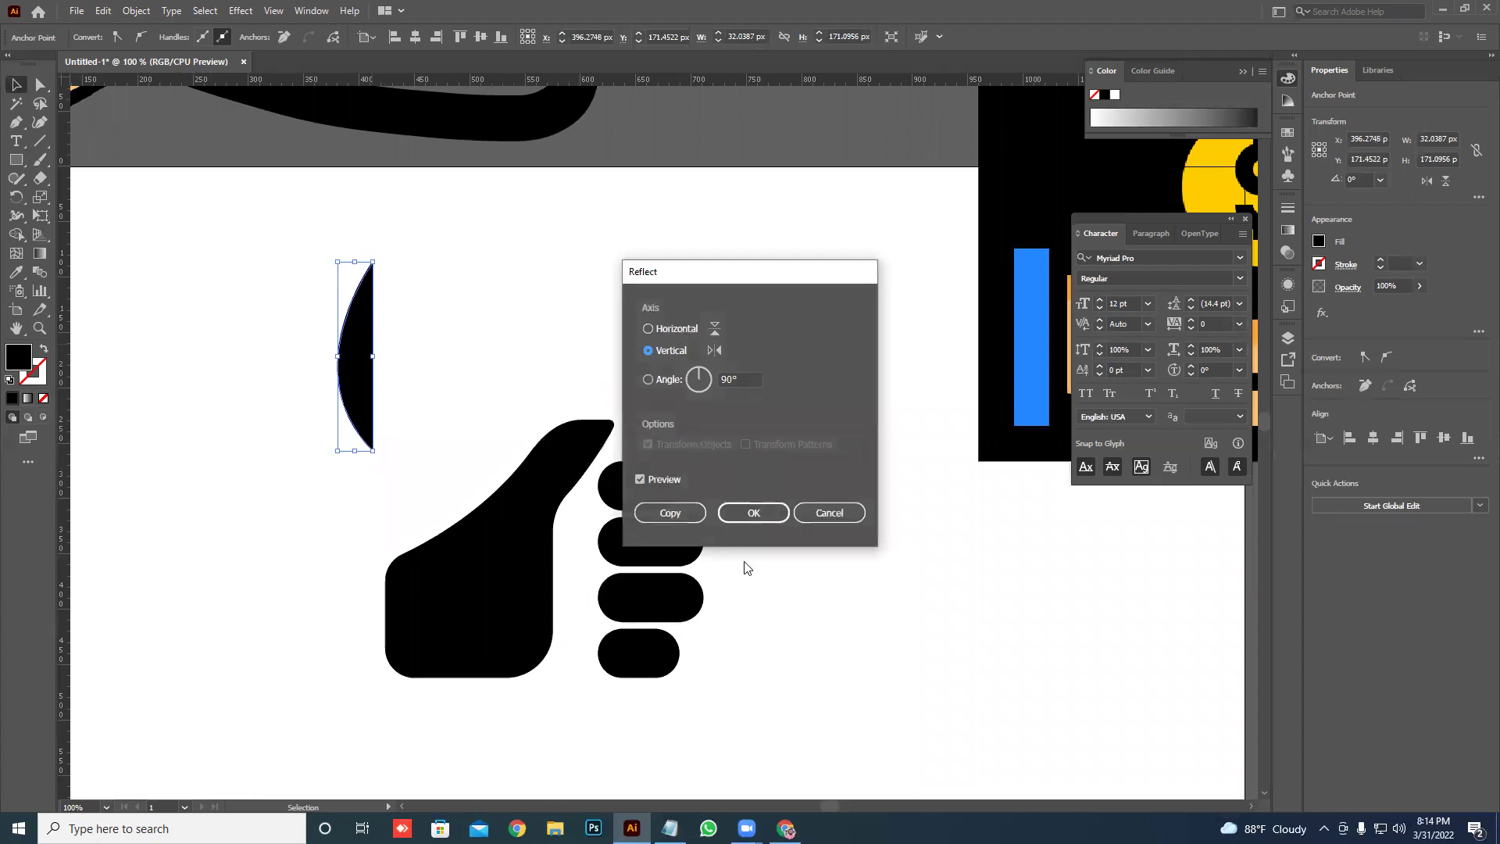
{"action": "left_click", "coordinate": [669, 329]}
{"action": "left_click", "coordinate": [669, 512]}
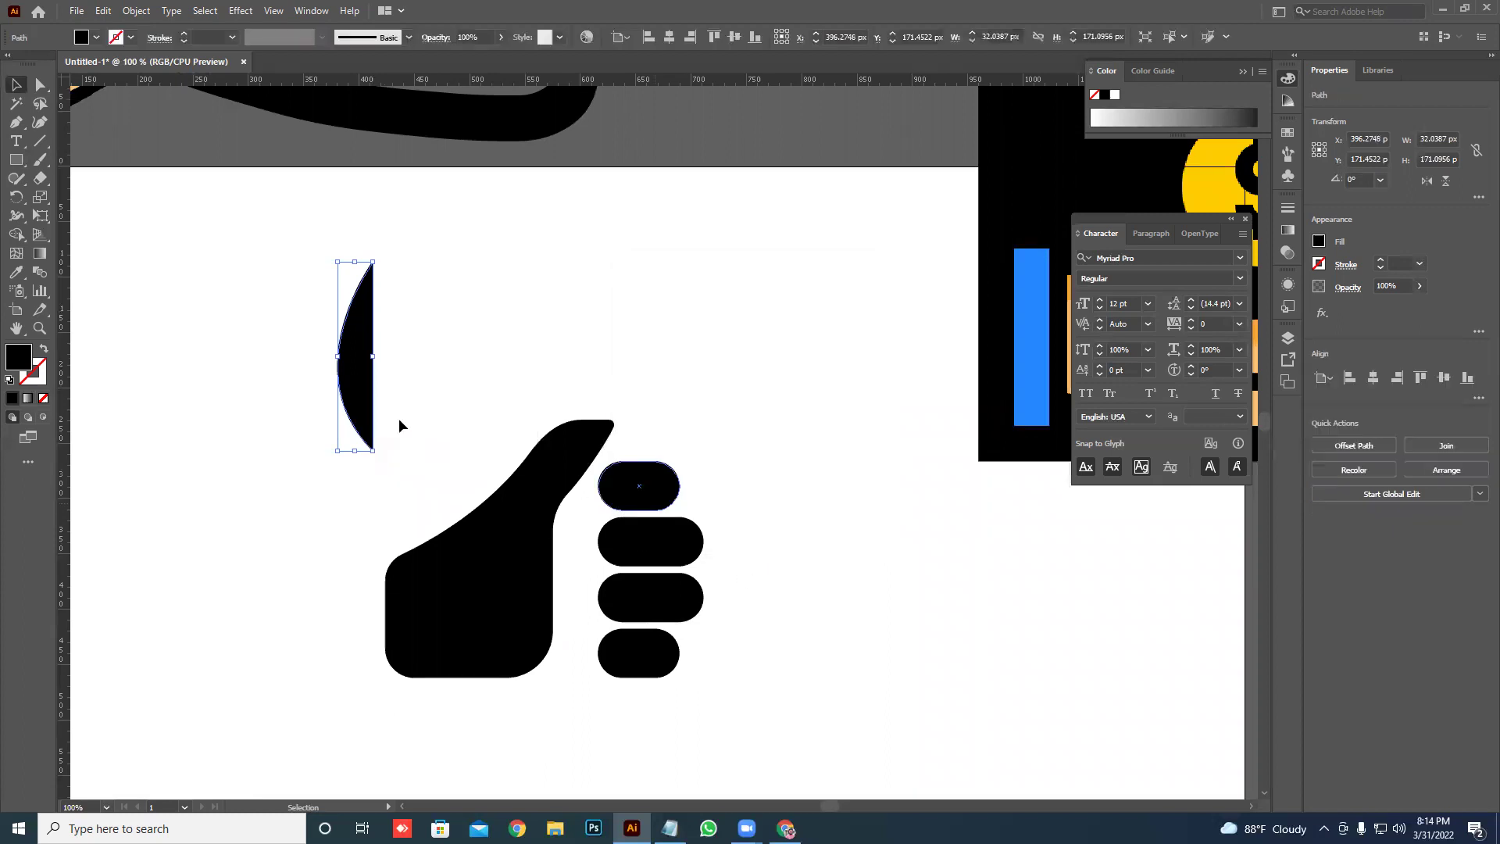
{"action": "right_click", "coordinate": [346, 364]}
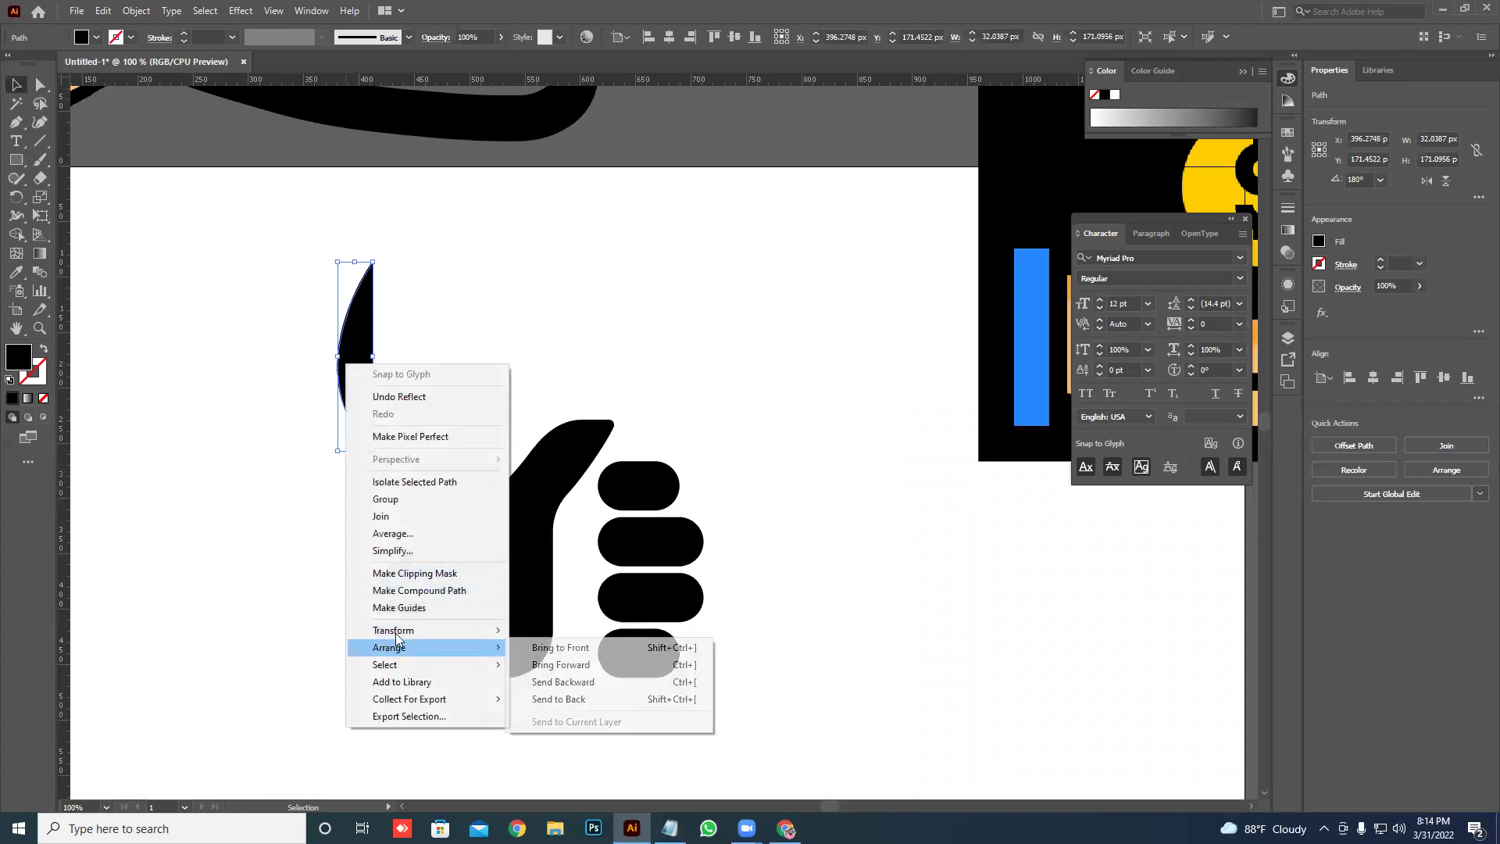
{"action": "mouse_move", "coordinate": [394, 631]}
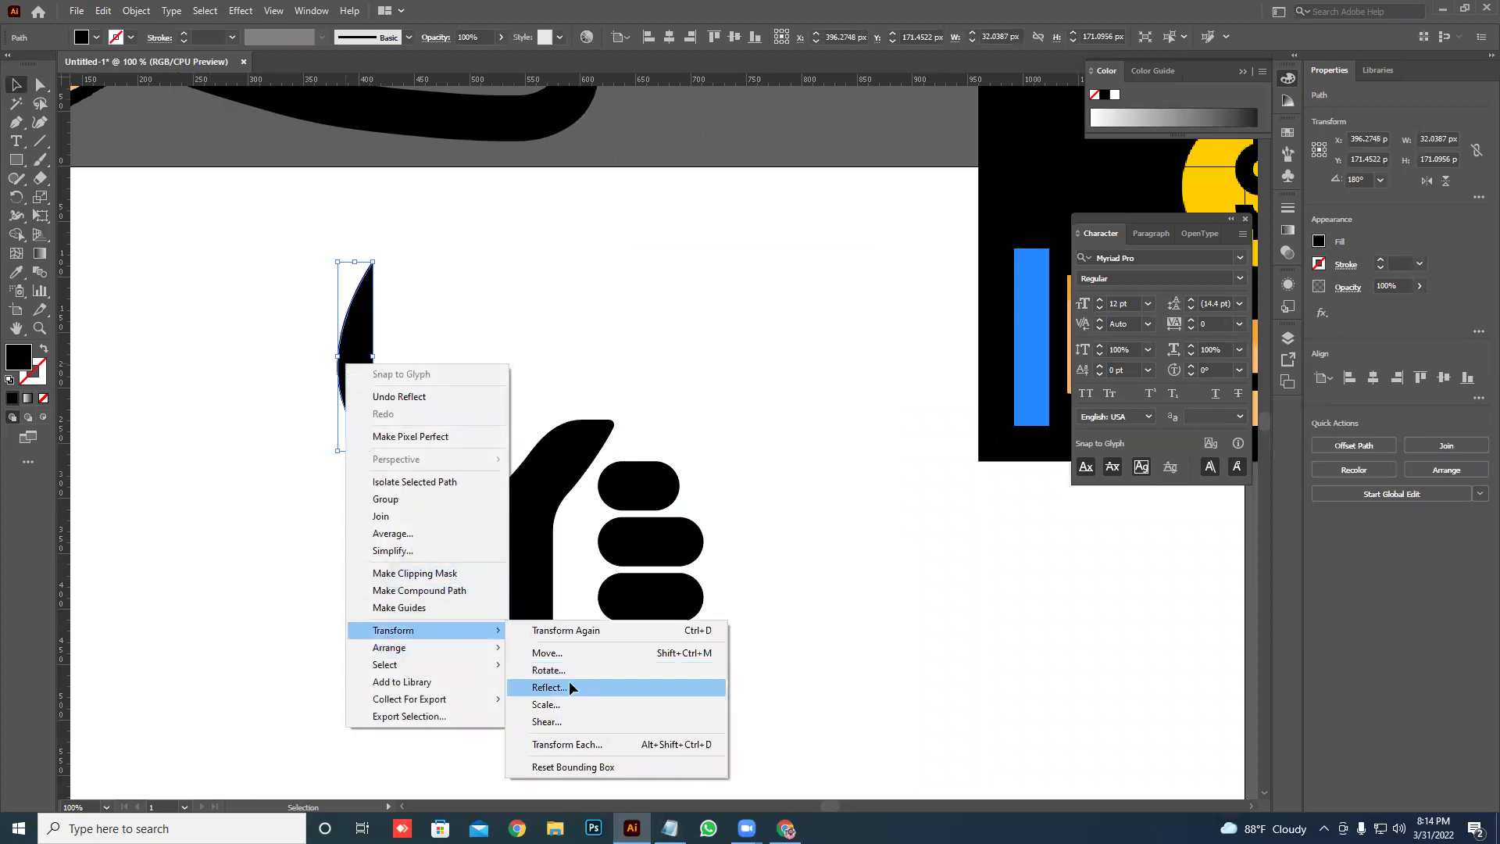
{"action": "left_click", "coordinate": [569, 685]}
{"action": "left_click", "coordinate": [669, 513]}
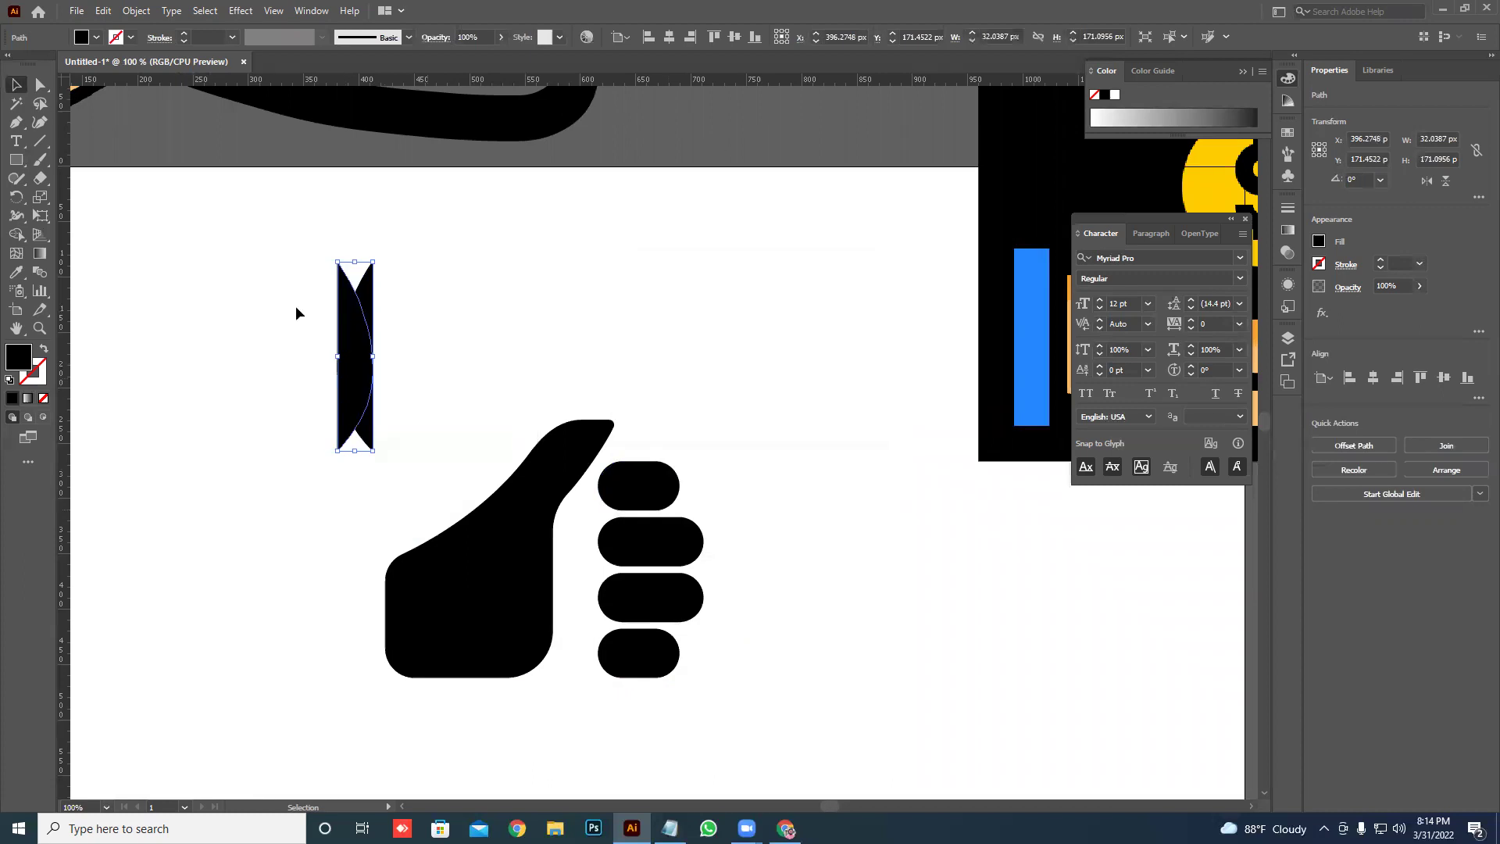
- Slide the mirrored half against the original so the two halves form a pointed leaf
{"action": "left_click", "coordinate": [405, 369]}
{"action": "left_click_drag", "start_coordinate": [372, 357], "coordinate": [391, 359]}
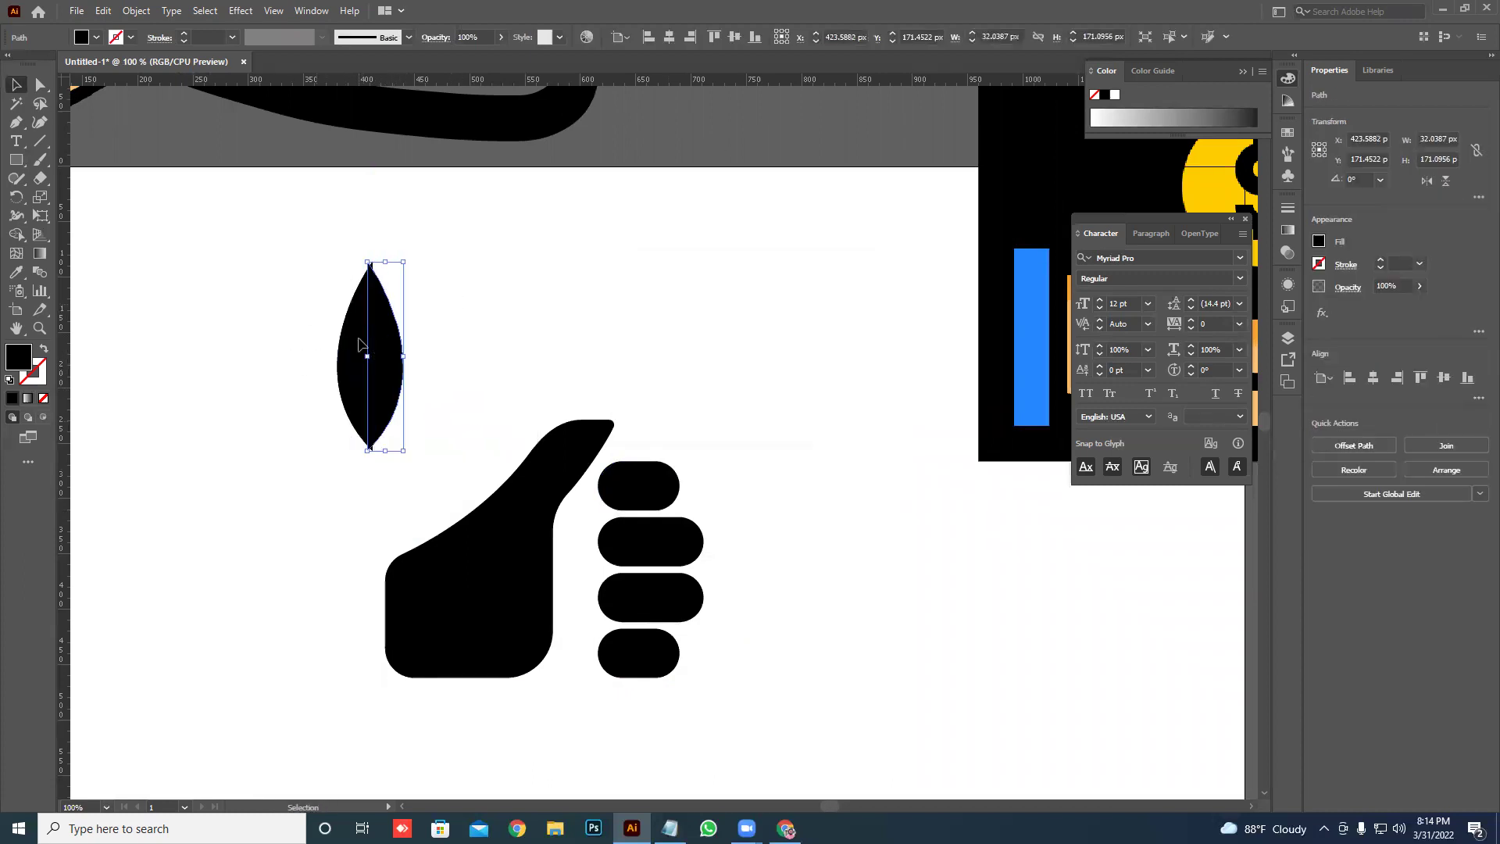
{"action": "left_click", "coordinate": [356, 352], "text": "shift"}
{"action": "scroll", "coordinate": [357, 321], "scroll_direction": "up", "scroll_amount": 2}
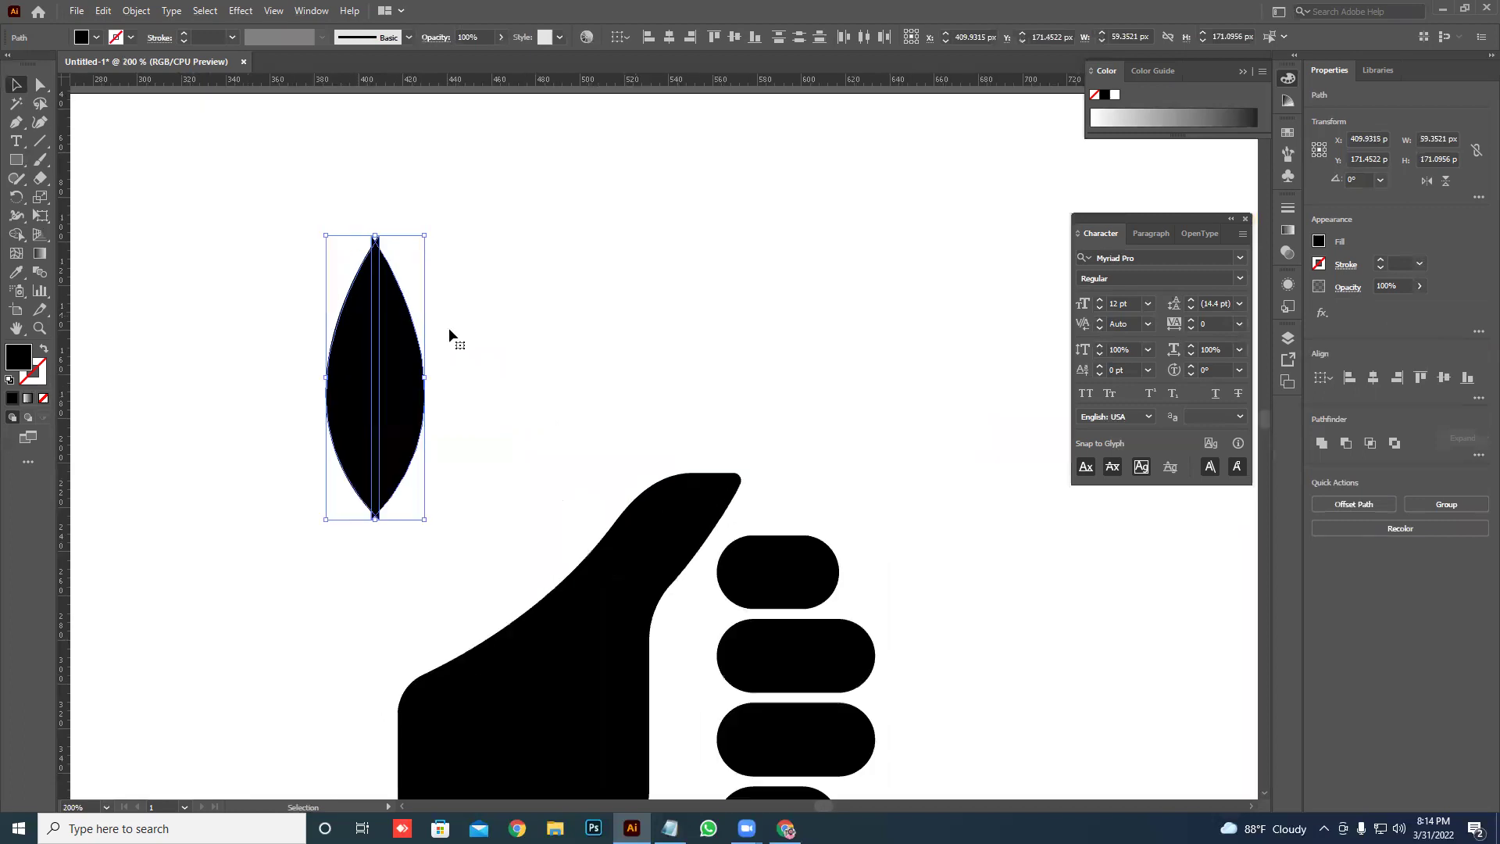
{"action": "left_click", "coordinate": [459, 328]}
{"action": "mouse_move", "coordinate": [414, 334]}
{"action": "left_mouse_down"}
{"action": "mouse_move", "coordinate": [430, 335]}
{"action": "mouse_move", "coordinate": [258, 321]}
{"action": "left_mouse_up"}
{"action": "scroll", "coordinate": [461, 301], "scroll_direction": "down", "scroll_amount": 5}
{"action": "left_click", "coordinate": [403, 291]}
- Group the two leaf halves, then rotate the leaf and move it up right
{"action": "left_click_drag", "start_coordinate": [488, 343], "coordinate": [508, 354]}
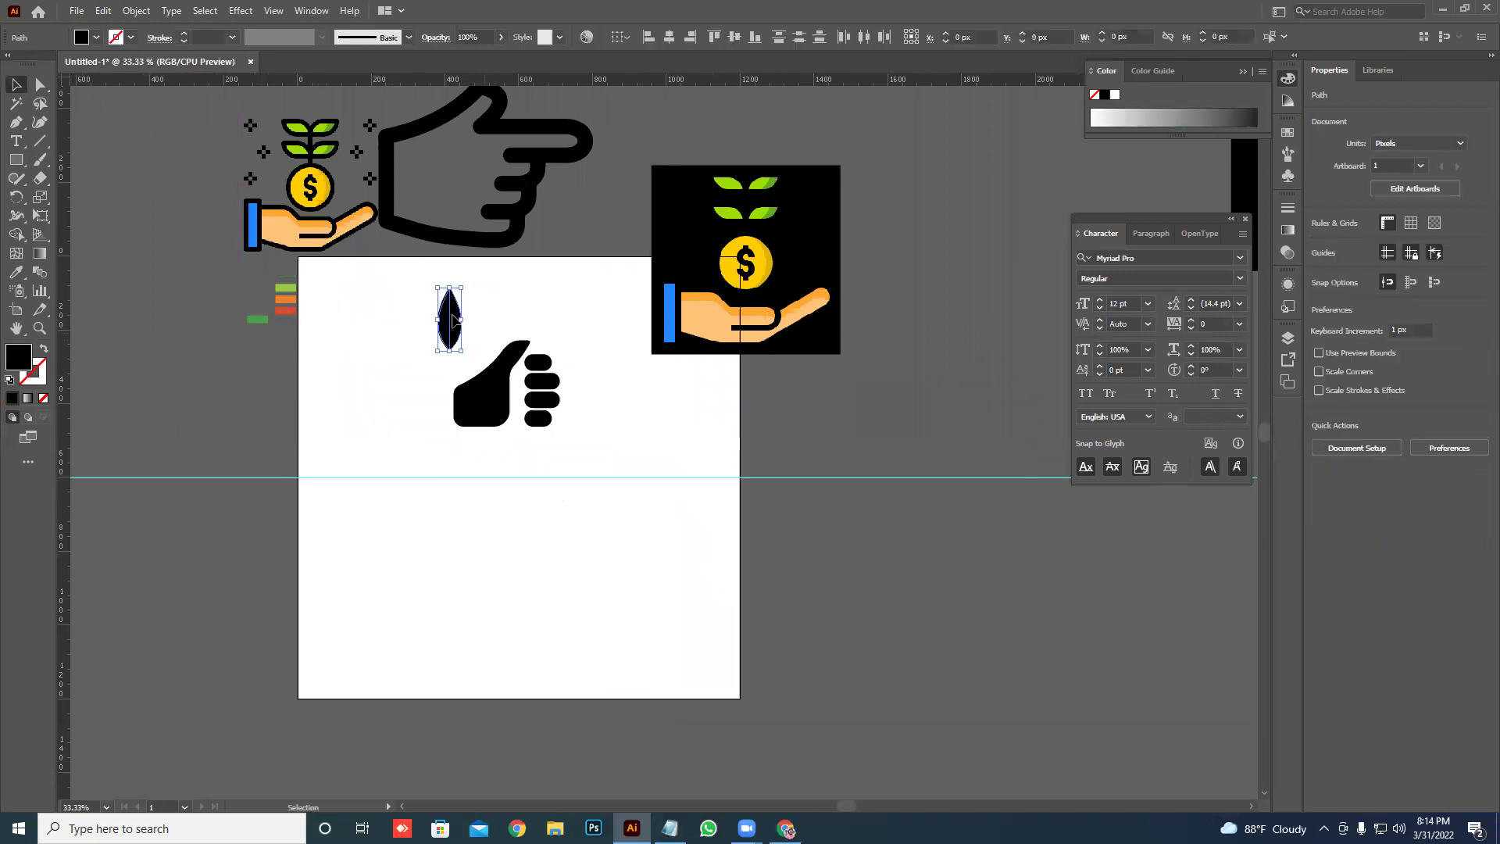
{"action": "right_click", "coordinate": [449, 309]}
{"action": "left_click", "coordinate": [501, 412]}
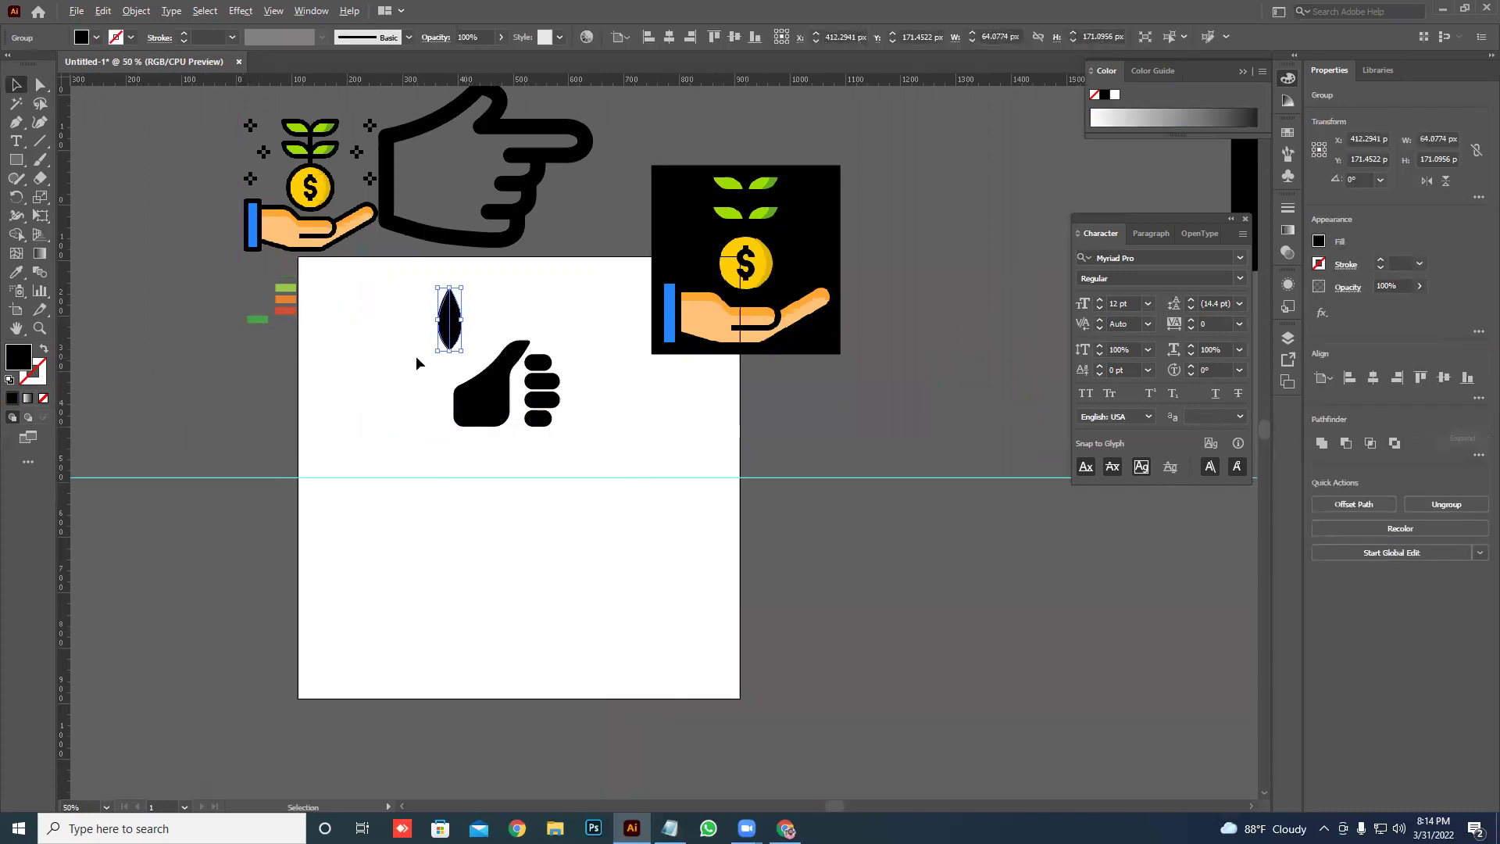
{"action": "scroll", "coordinate": [415, 355], "scroll_direction": "up", "scroll_amount": 1}
{"action": "scroll", "coordinate": [435, 349], "scroll_direction": "up", "scroll_amount": 1}
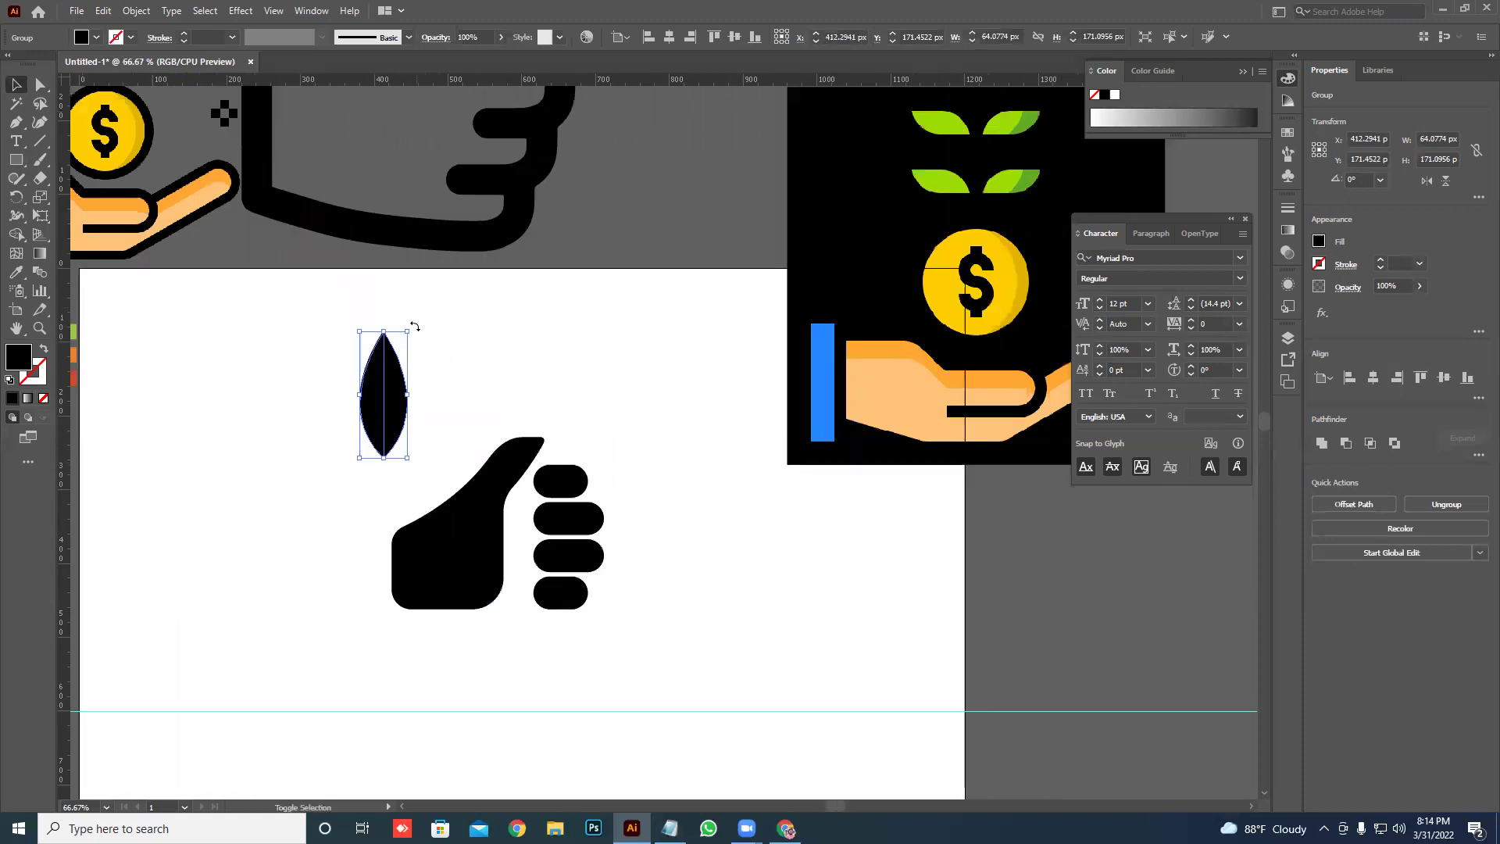
{"action": "mouse_move", "coordinate": [462, 348]}
{"action": "left_mouse_down"}
{"action": "mouse_move", "coordinate": [471, 416]}
{"action": "mouse_move", "coordinate": [595, 360]}
{"action": "mouse_move", "coordinate": [595, 377]}
{"action": "left_mouse_up"}
- Add a reflected copy of the leaf and move it left to form a V
{"action": "right_click", "coordinate": [597, 374]}
{"action": "mouse_move", "coordinate": [645, 547]}
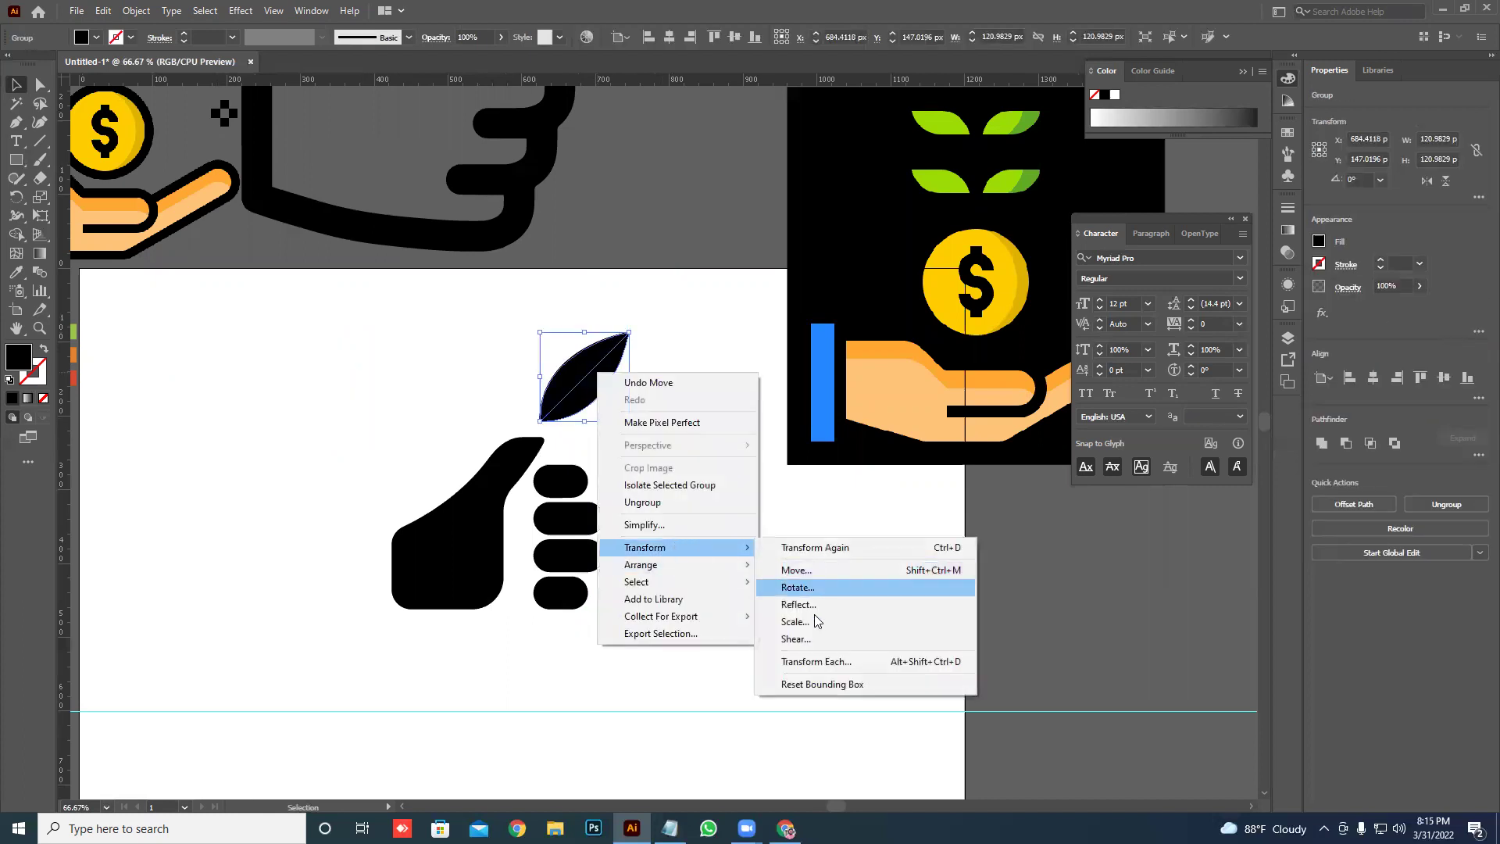
{"action": "left_click", "coordinate": [813, 605]}
{"action": "left_click", "coordinate": [687, 510]}
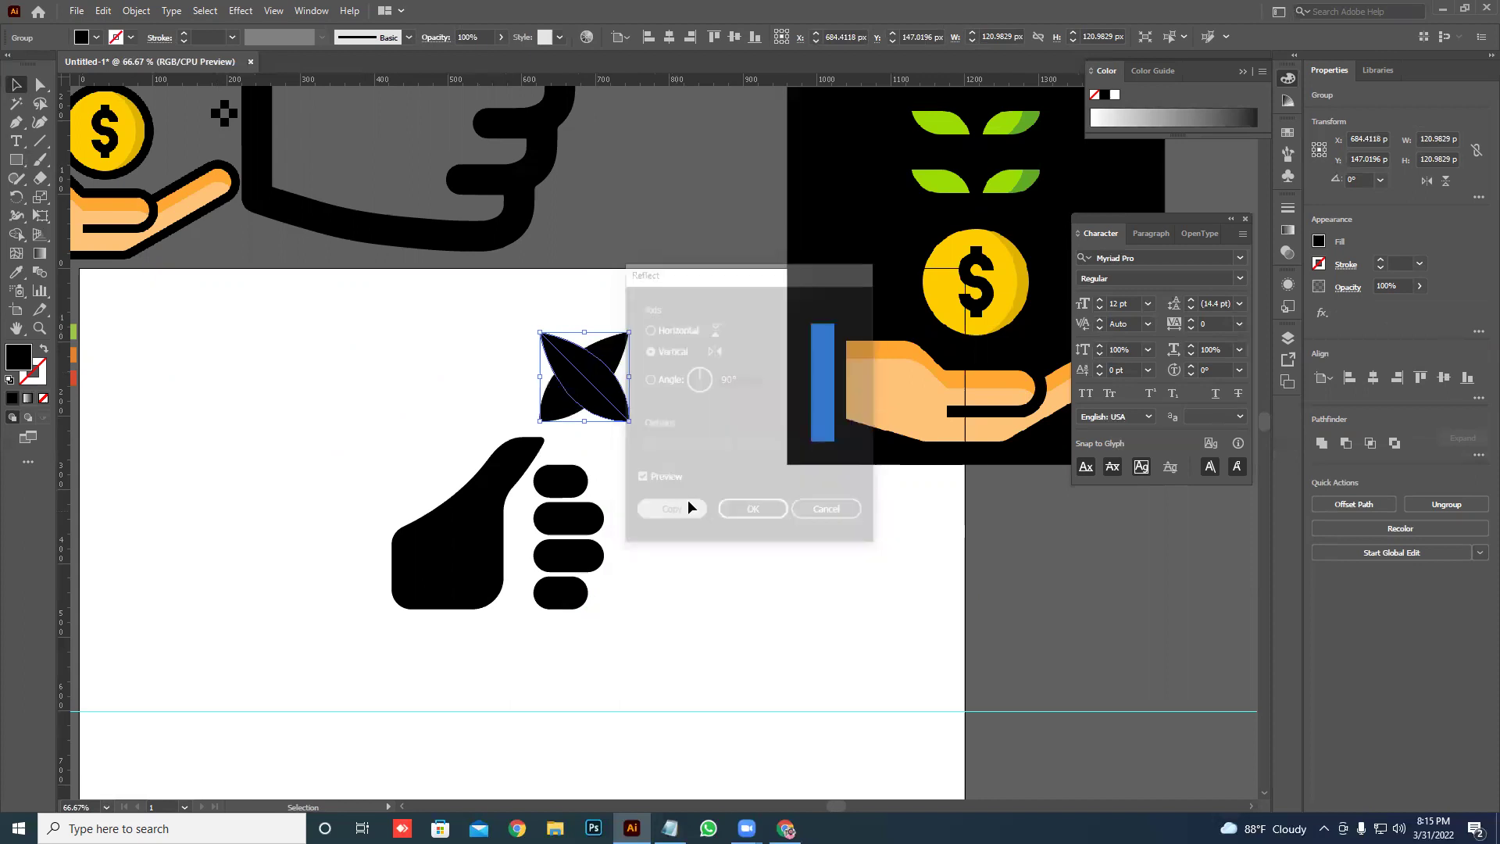
{"action": "left_click", "coordinate": [606, 419]}
{"action": "left_click_drag", "start_coordinate": [561, 411], "coordinate": [510, 415]}
{"action": "left_click", "coordinate": [636, 453]}
- Duplicate the leaf pair above the original
{"action": "left_click_drag", "start_coordinate": [645, 438], "coordinate": [519, 396]}
{"action": "left_click", "coordinate": [594, 437]}
{"action": "left_click", "coordinate": [522, 395]}
{"action": "key", "text": "ctrl"}
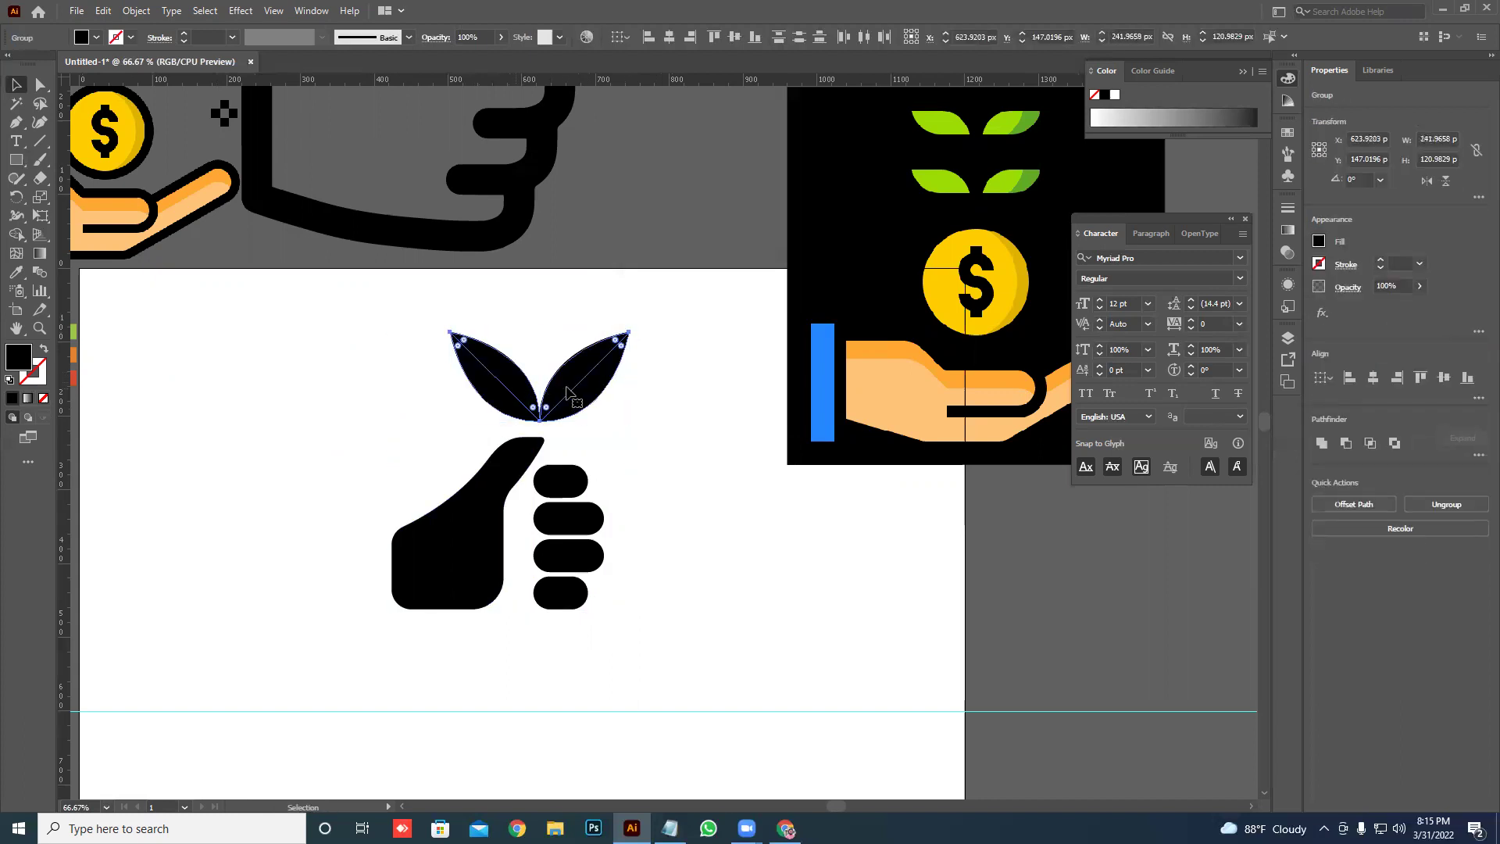
{"action": "left_click_drag", "start_coordinate": [567, 391], "coordinate": [569, 327]}
- Shrink the duplicated pair and the large leaves, moving the small top pair higher
{"action": "mouse_move", "coordinate": [623, 277]}
{"action": "left_mouse_down"}
{"action": "mouse_move", "coordinate": [568, 351]}
{"action": "mouse_move", "coordinate": [590, 314]}
{"action": "left_mouse_up"}
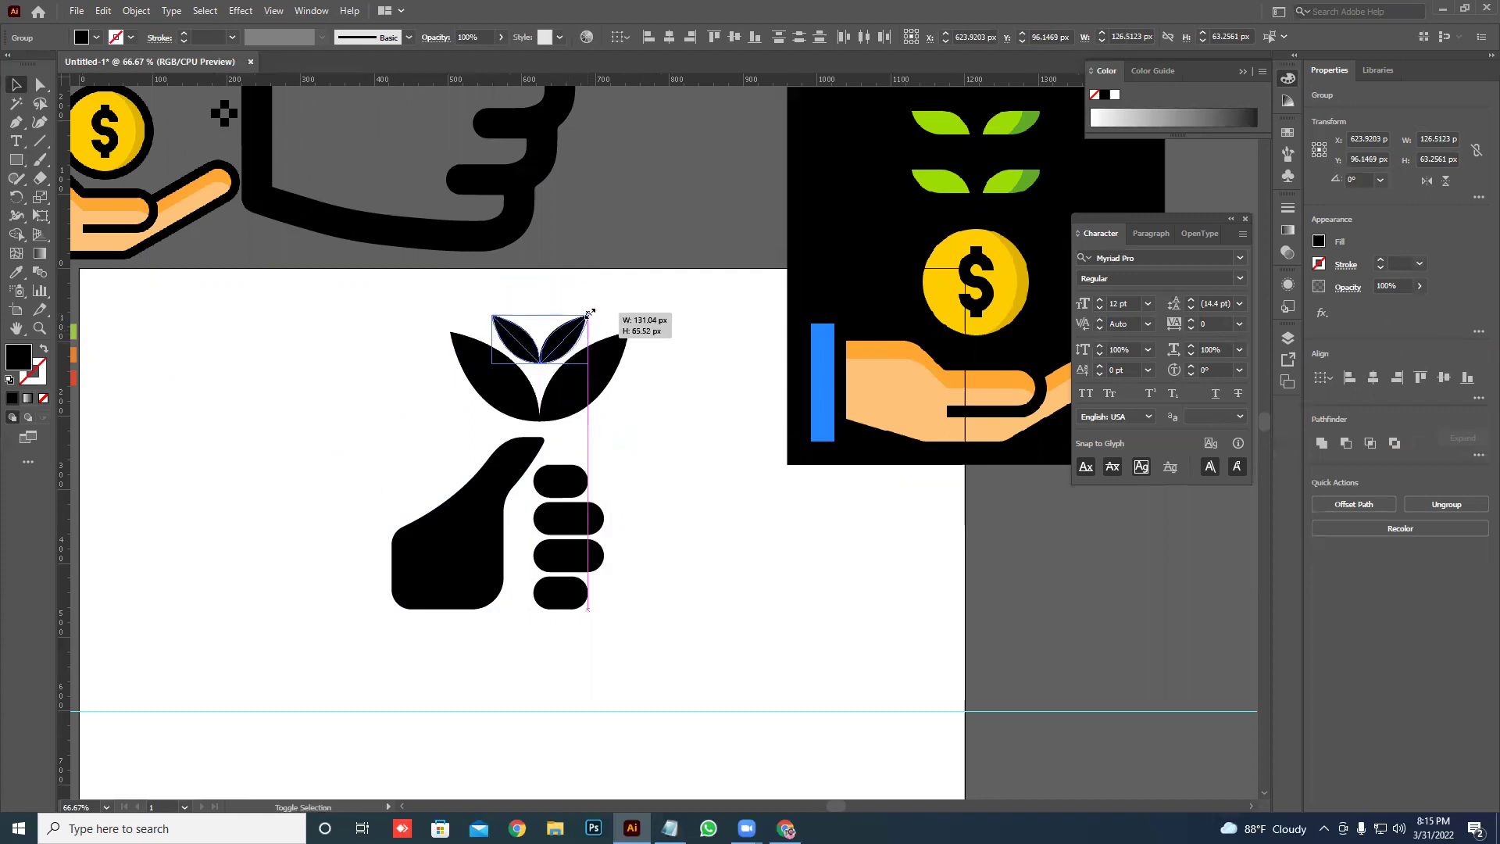
{"action": "left_click", "coordinate": [623, 344]}
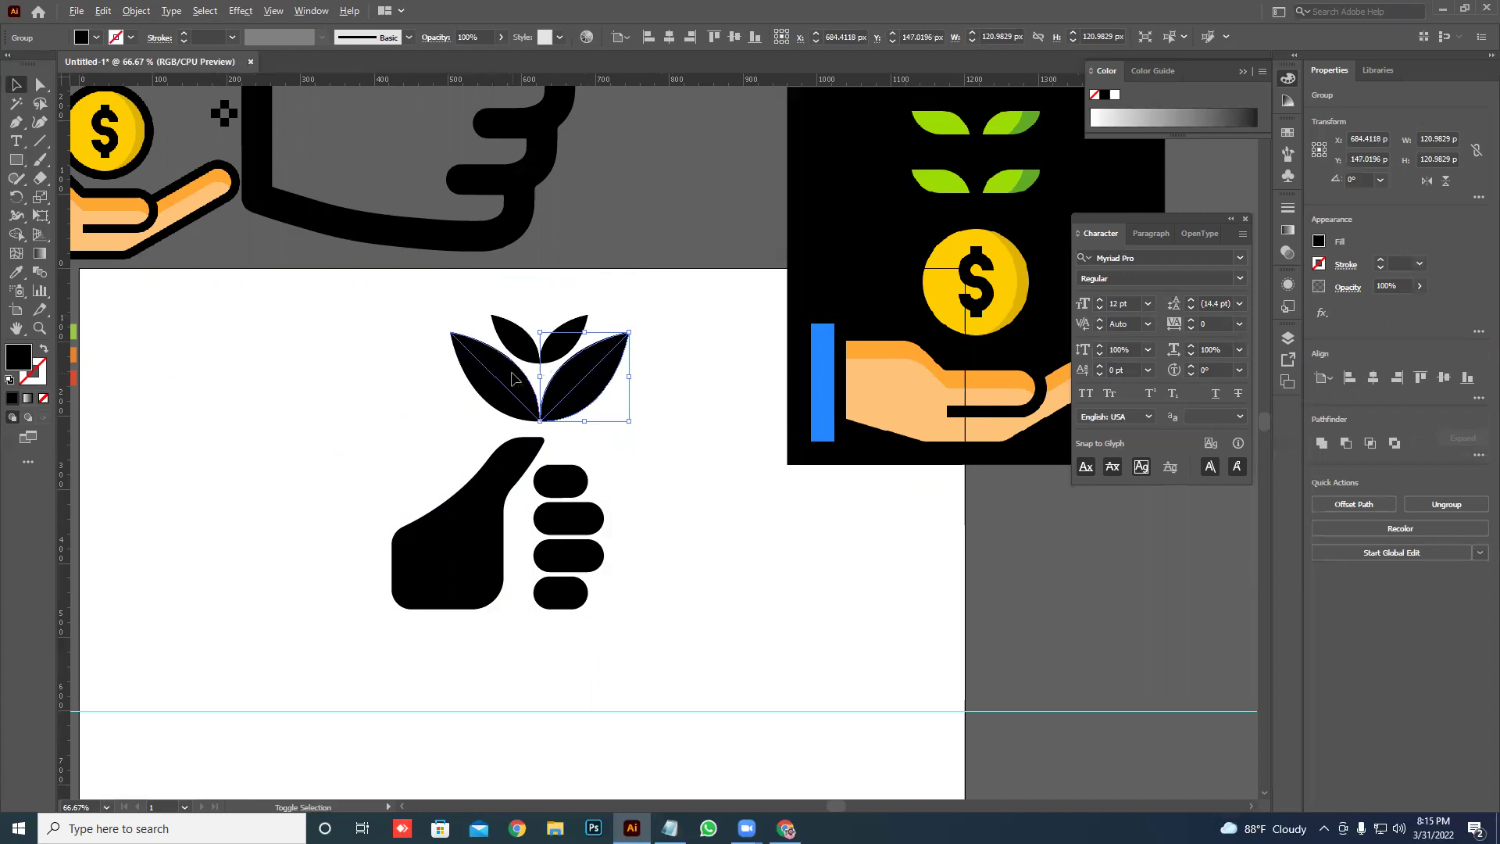
{"action": "left_click", "coordinate": [512, 379], "text": "shift"}
{"action": "left_click_drag", "start_coordinate": [626, 334], "coordinate": [640, 343]}
{"action": "left_click", "coordinate": [522, 333]}
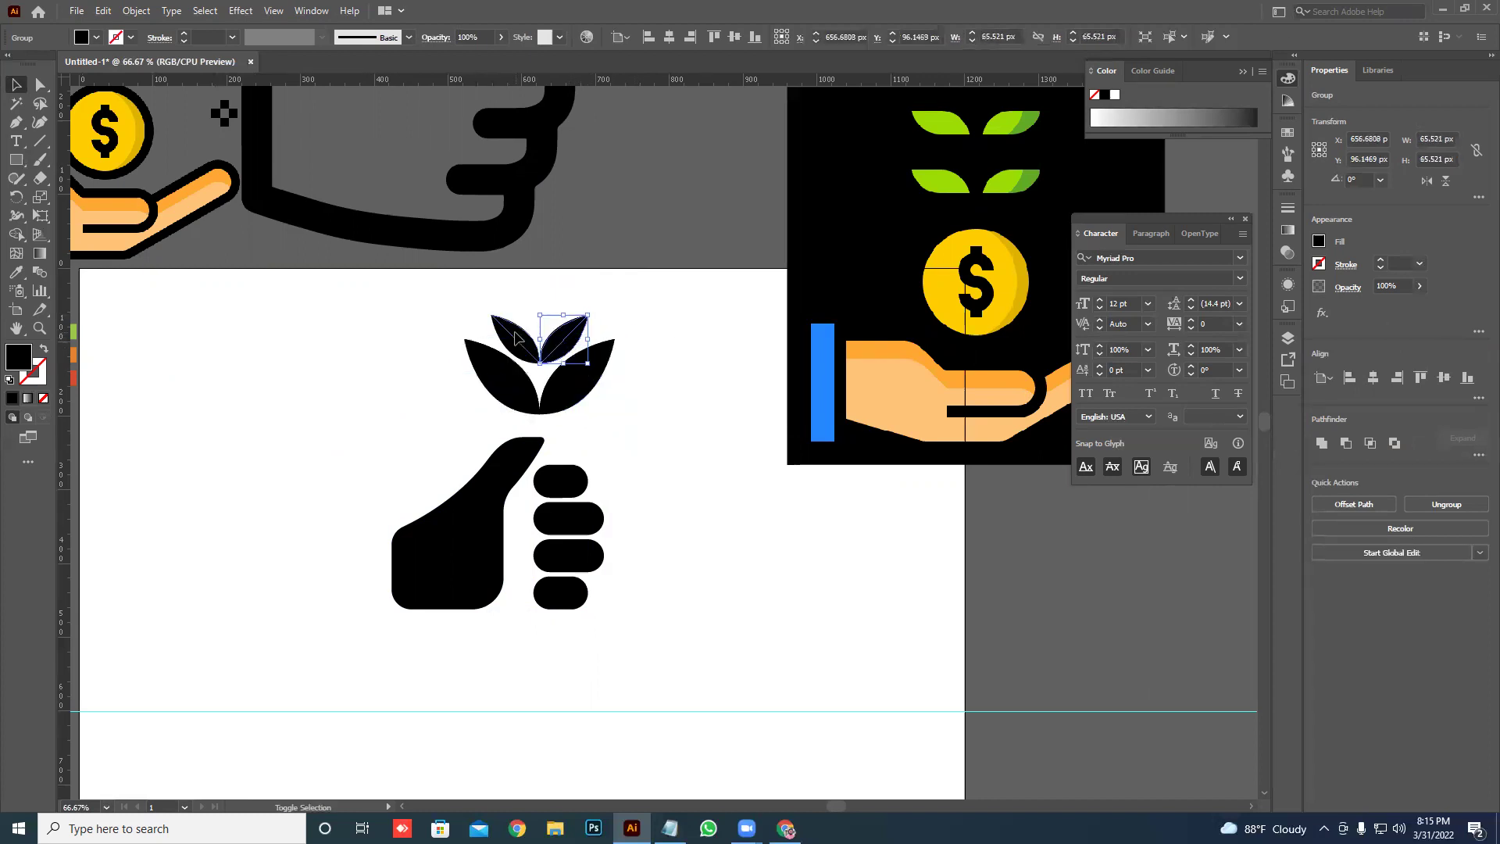
{"action": "mouse_move", "coordinate": [557, 343]}
{"action": "left_mouse_down"}
{"action": "mouse_move", "coordinate": [554, 309]}
{"action": "mouse_move", "coordinate": [582, 288]}
{"action": "mouse_move", "coordinate": [555, 313]}
{"action": "left_mouse_up"}
{"action": "left_click", "coordinate": [507, 291]}
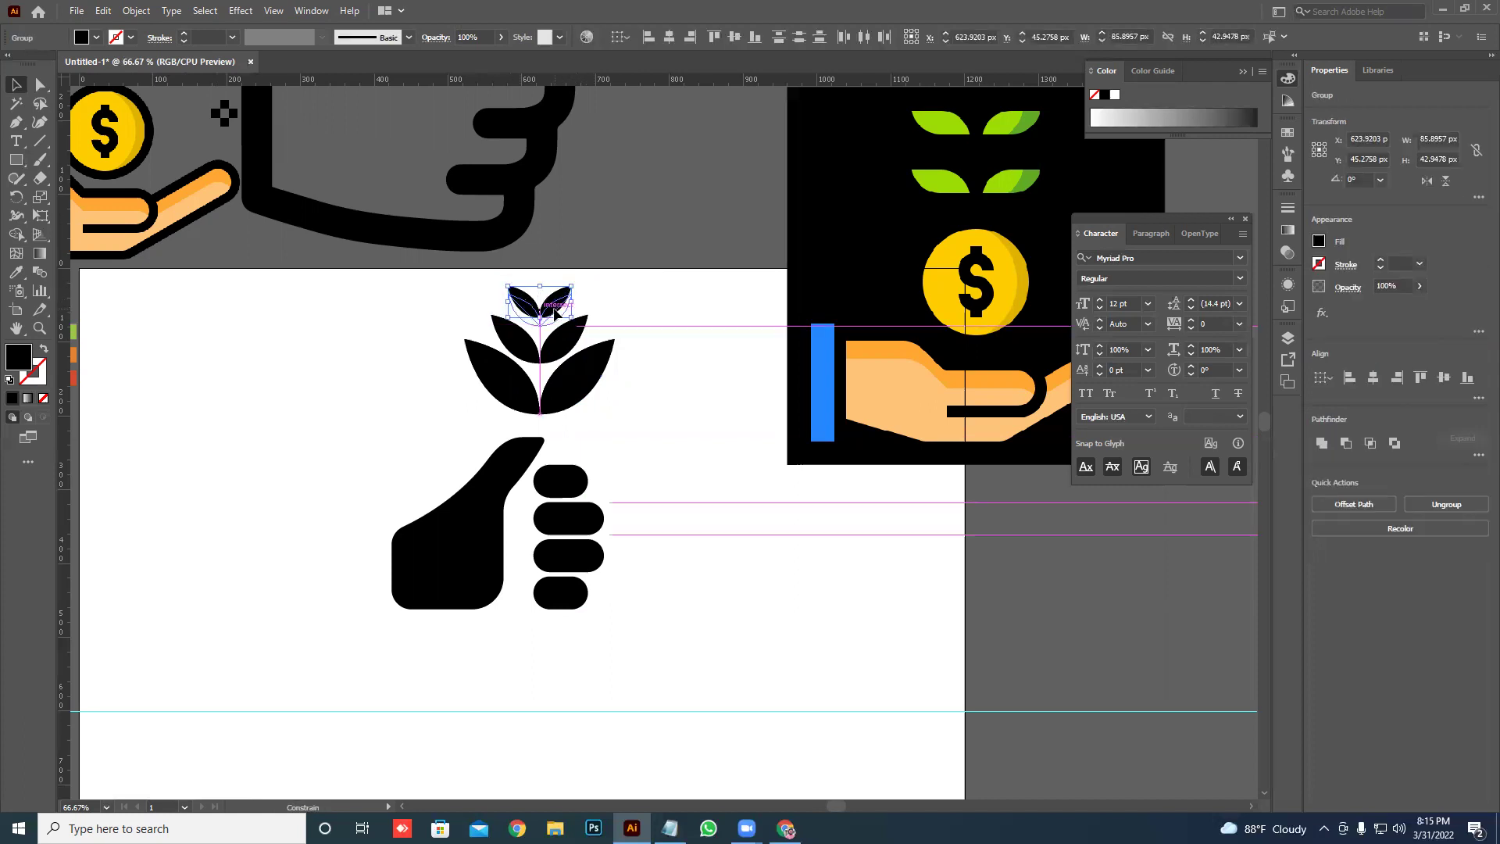
- Group all leaves into one sprout, shrink it and lower it toward the hand
{"action": "left_click", "coordinate": [635, 299]}
{"action": "left_click", "coordinate": [535, 389]}
{"action": "right_click", "coordinate": [535, 389]}
{"action": "left_click", "coordinate": [563, 440]}
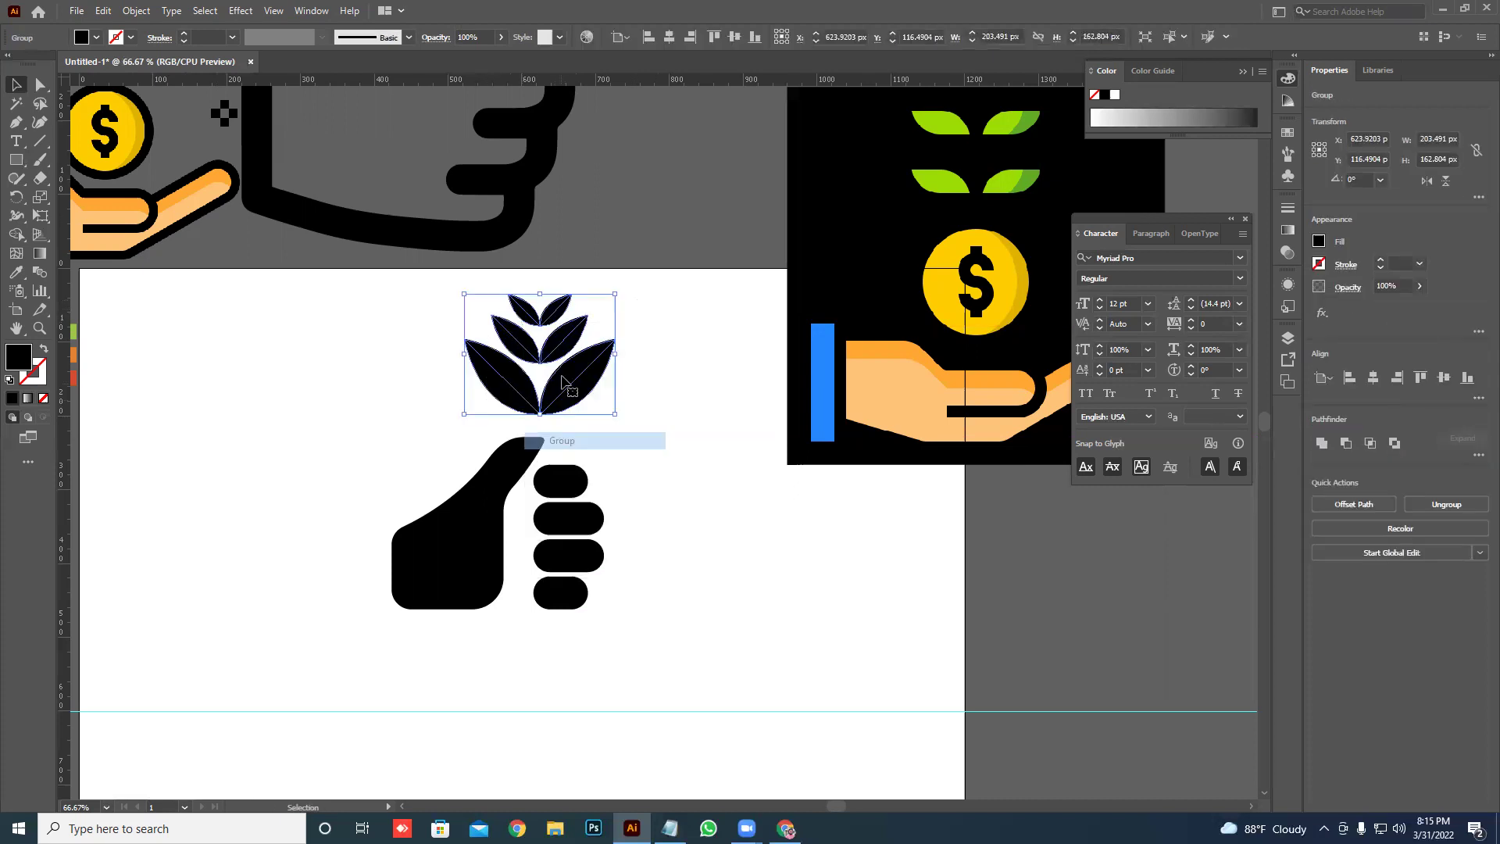
{"action": "left_click_drag", "start_coordinate": [615, 293], "coordinate": [604, 302]}
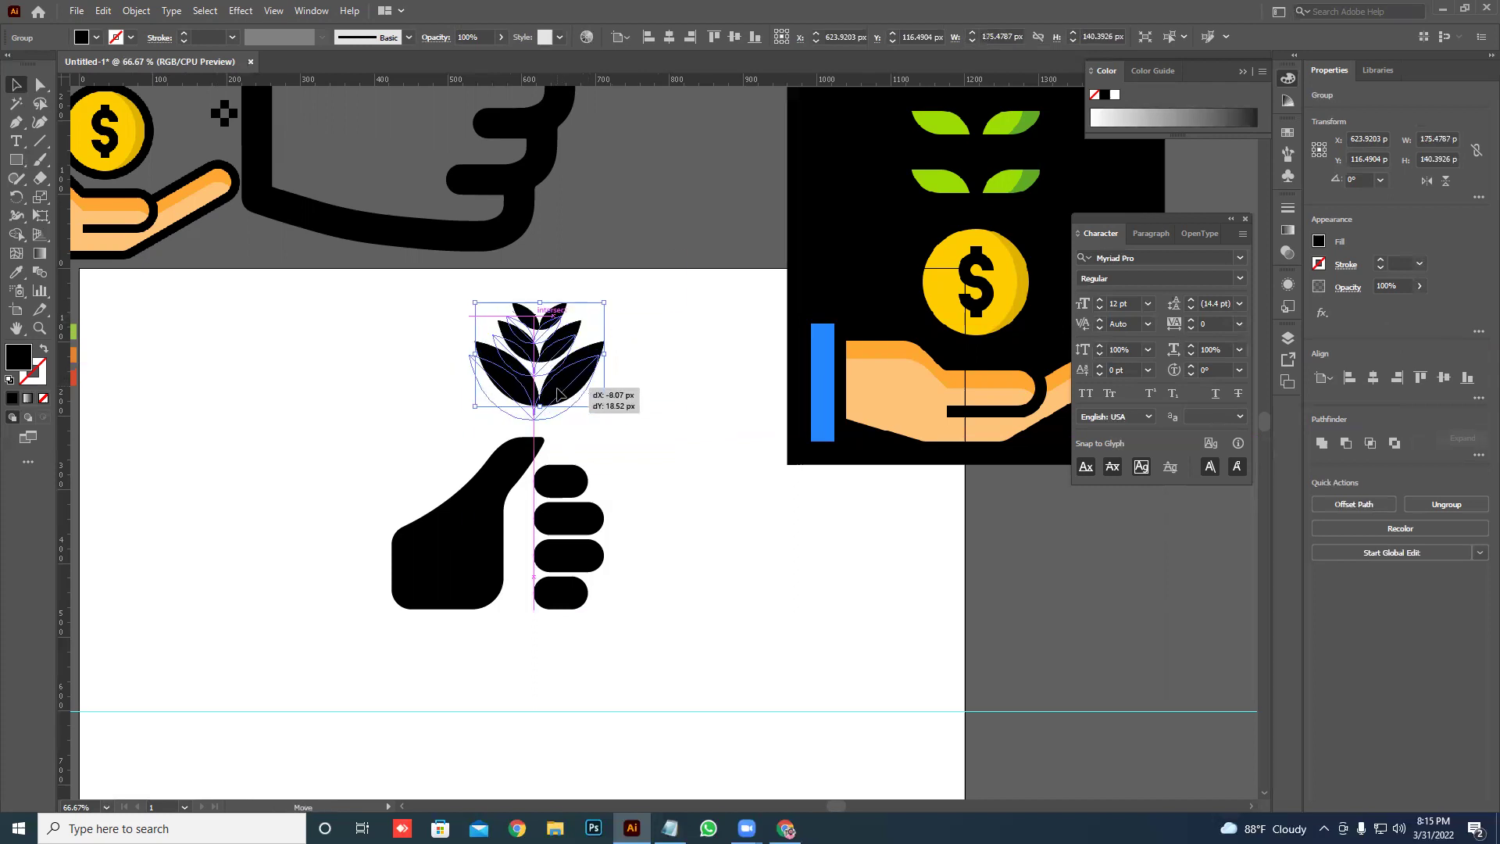
{"action": "mouse_move", "coordinate": [555, 385]}
{"action": "left_mouse_down"}
{"action": "mouse_move", "coordinate": [549, 401]}
{"action": "mouse_move", "coordinate": [602, 406]}
{"action": "left_mouse_up"}
{"action": "left_click", "coordinate": [647, 432]}
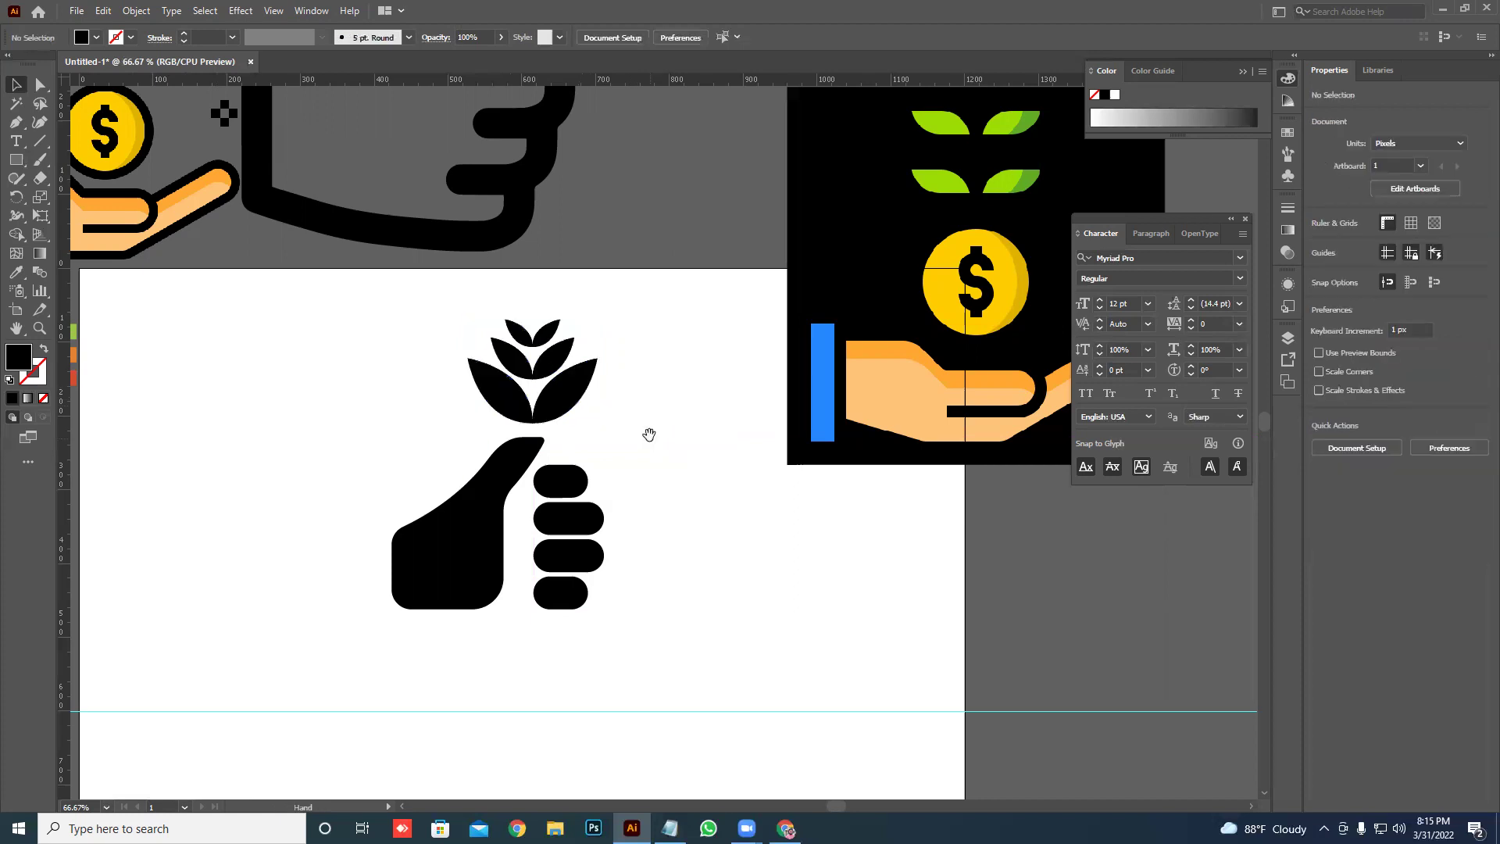
{"action": "scroll", "coordinate": [449, 385], "scroll_direction": "down", "scroll_amount": 1}
{"action": "left_click", "coordinate": [16, 159]}
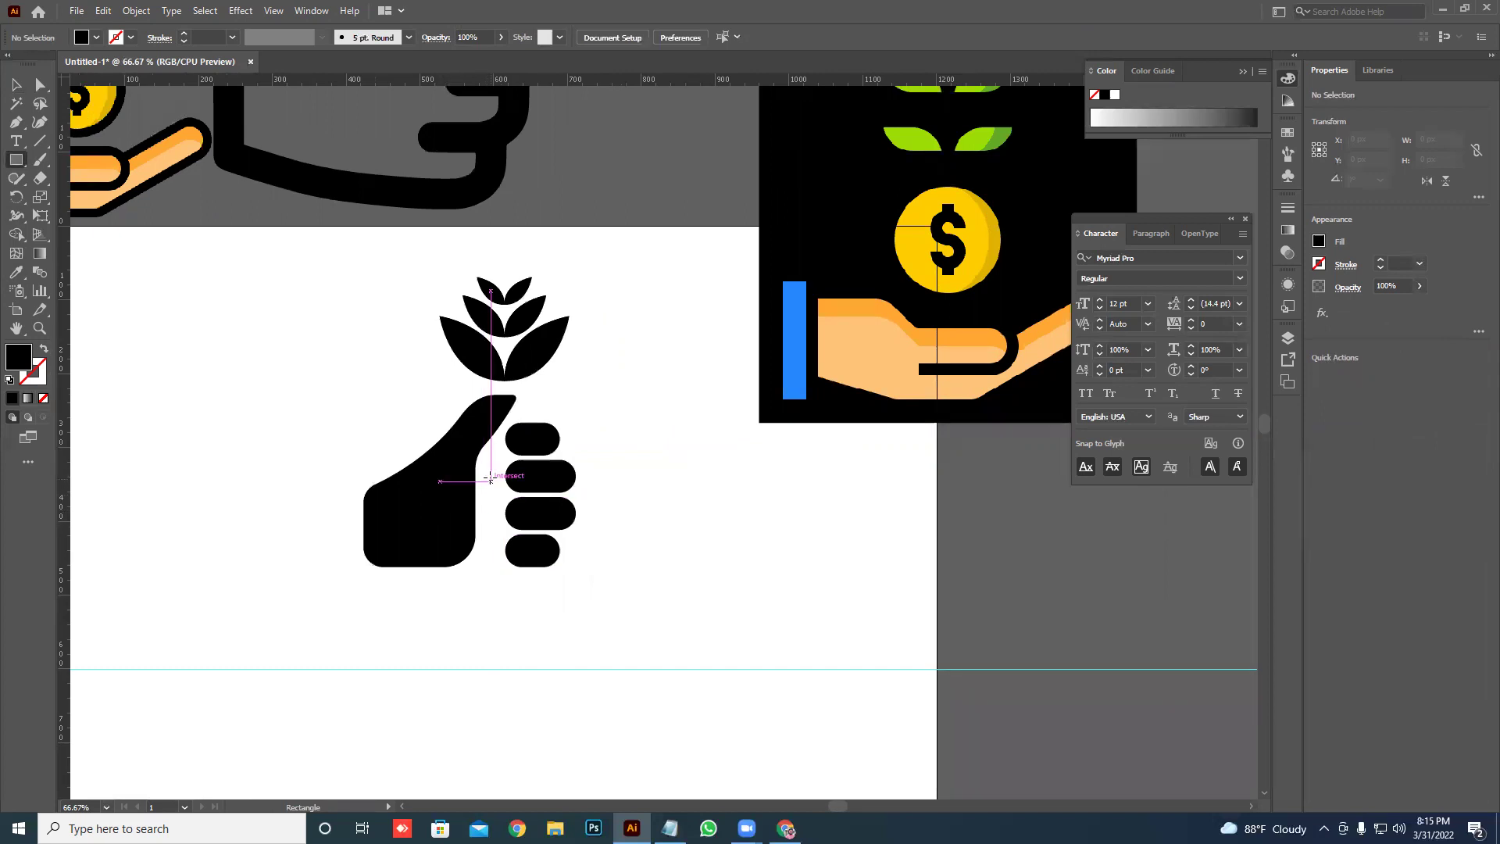
{"action": "left_click_drag", "start_coordinate": [491, 475], "coordinate": [501, 619]}
{"action": "key", "text": "v"}
{"action": "left_click", "coordinate": [687, 389]}
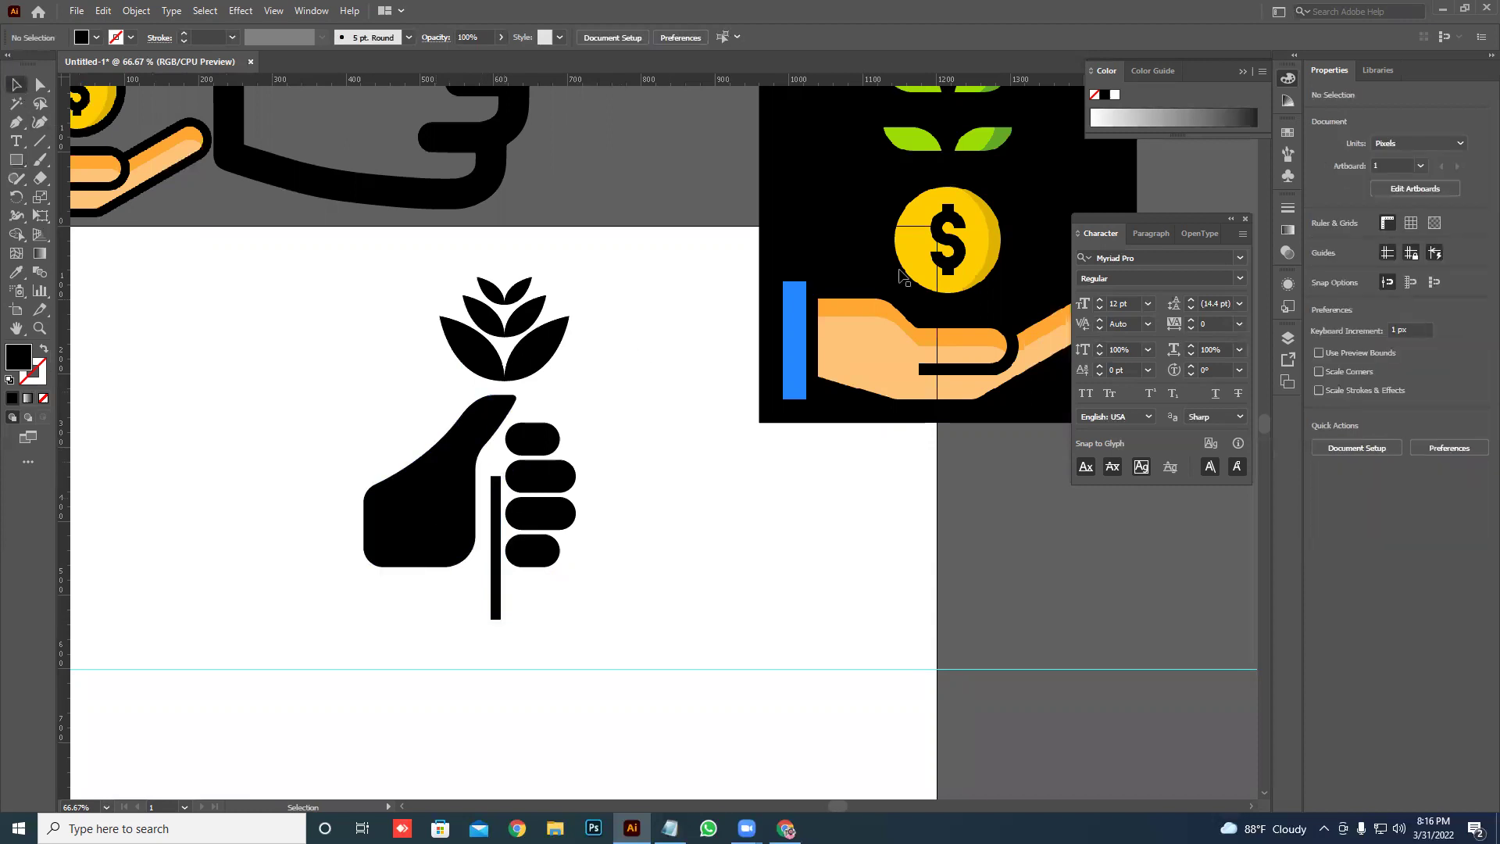
{"action": "scroll", "coordinate": [265, 234], "scroll_direction": "down", "scroll_amount": 2}
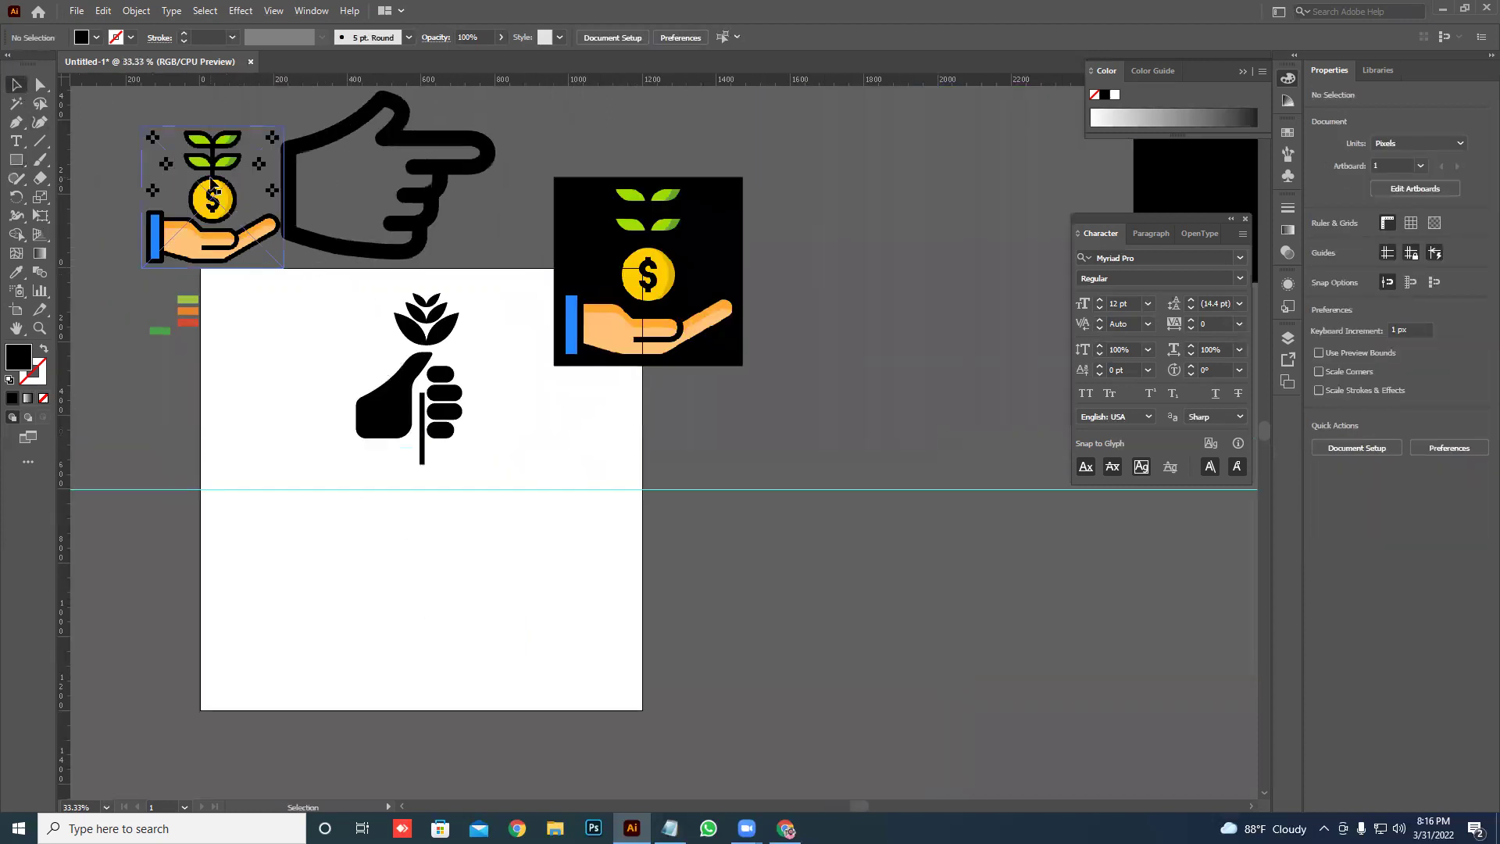
{"action": "scroll", "coordinate": [375, 321], "scroll_direction": "up", "scroll_amount": 2}
{"action": "scroll", "coordinate": [468, 375], "scroll_direction": "up", "scroll_amount": 1}
{"action": "scroll", "coordinate": [543, 420], "scroll_direction": "up", "scroll_amount": 1}
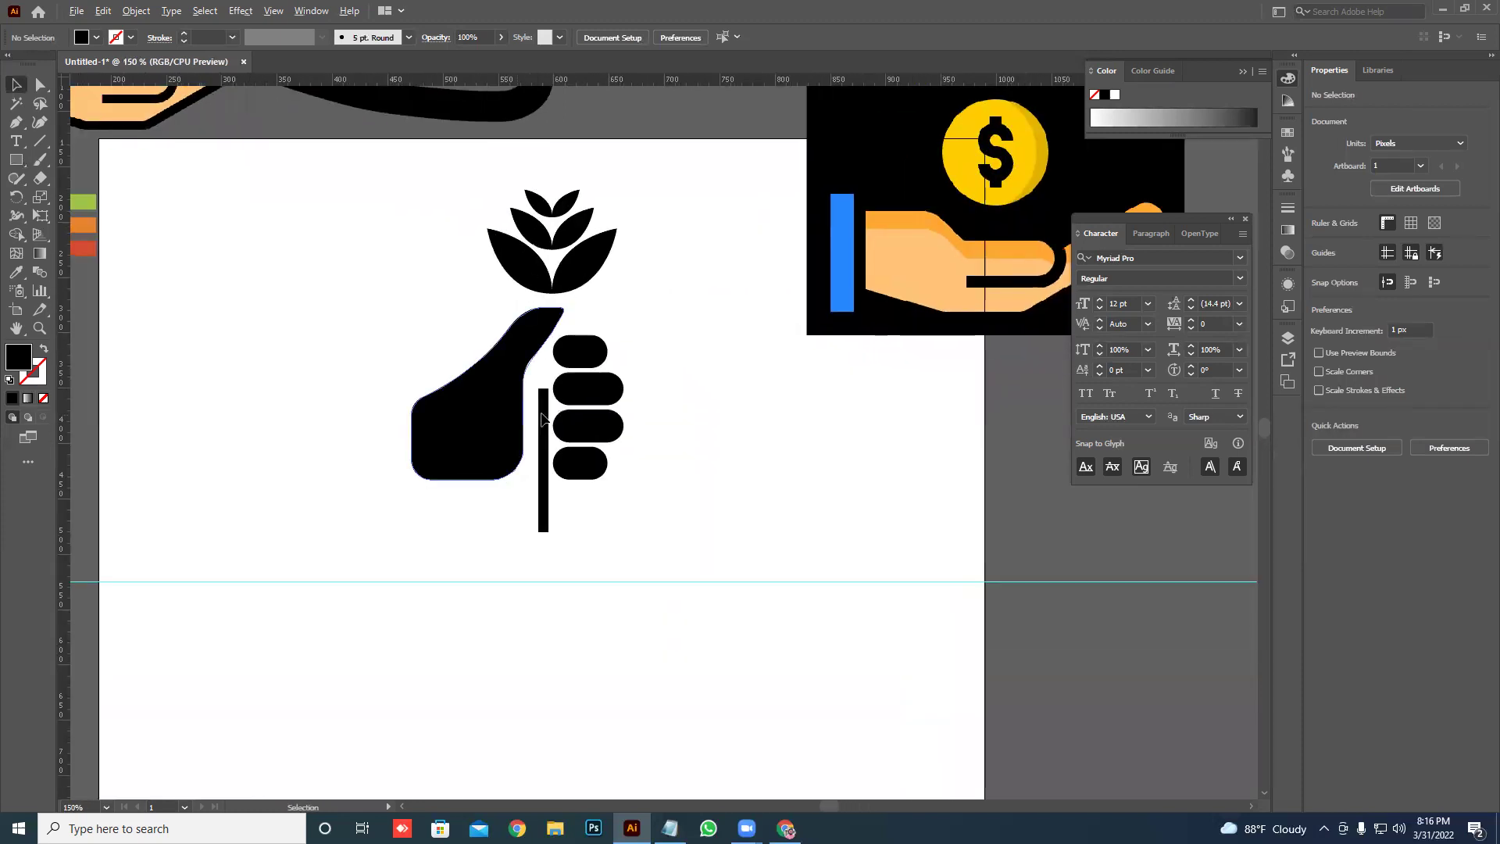
{"action": "scroll", "coordinate": [543, 419], "scroll_direction": "up", "scroll_amount": 1}
- Move the stem bar up slightly and undo a first narrowing attempt
{"action": "left_click_drag", "start_coordinate": [584, 464], "coordinate": [594, 400]}
{"action": "left_click_drag", "start_coordinate": [584, 455], "coordinate": [574, 454]}
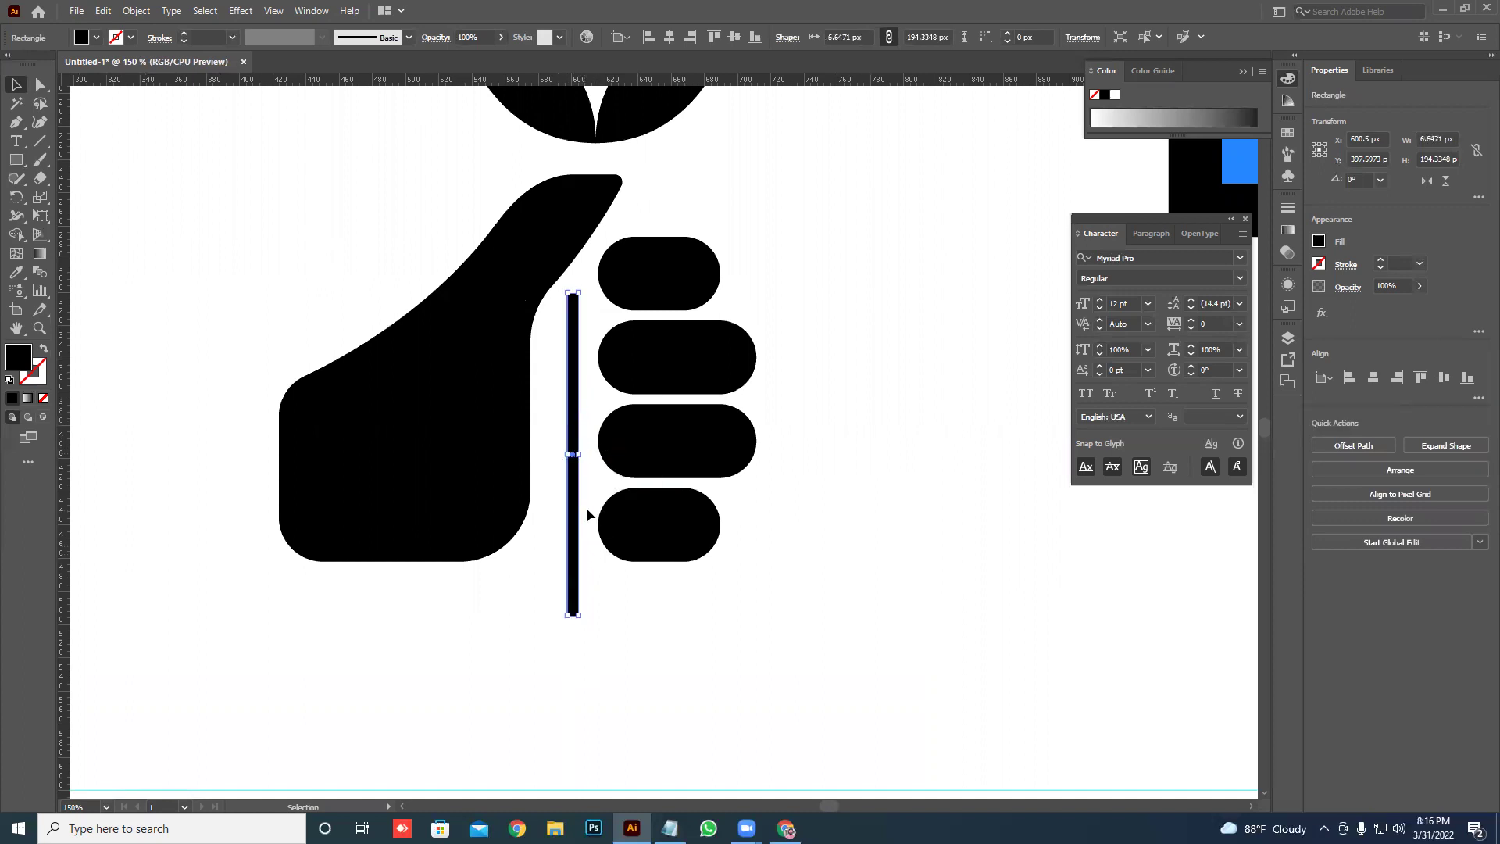
{"action": "key", "text": "z"}
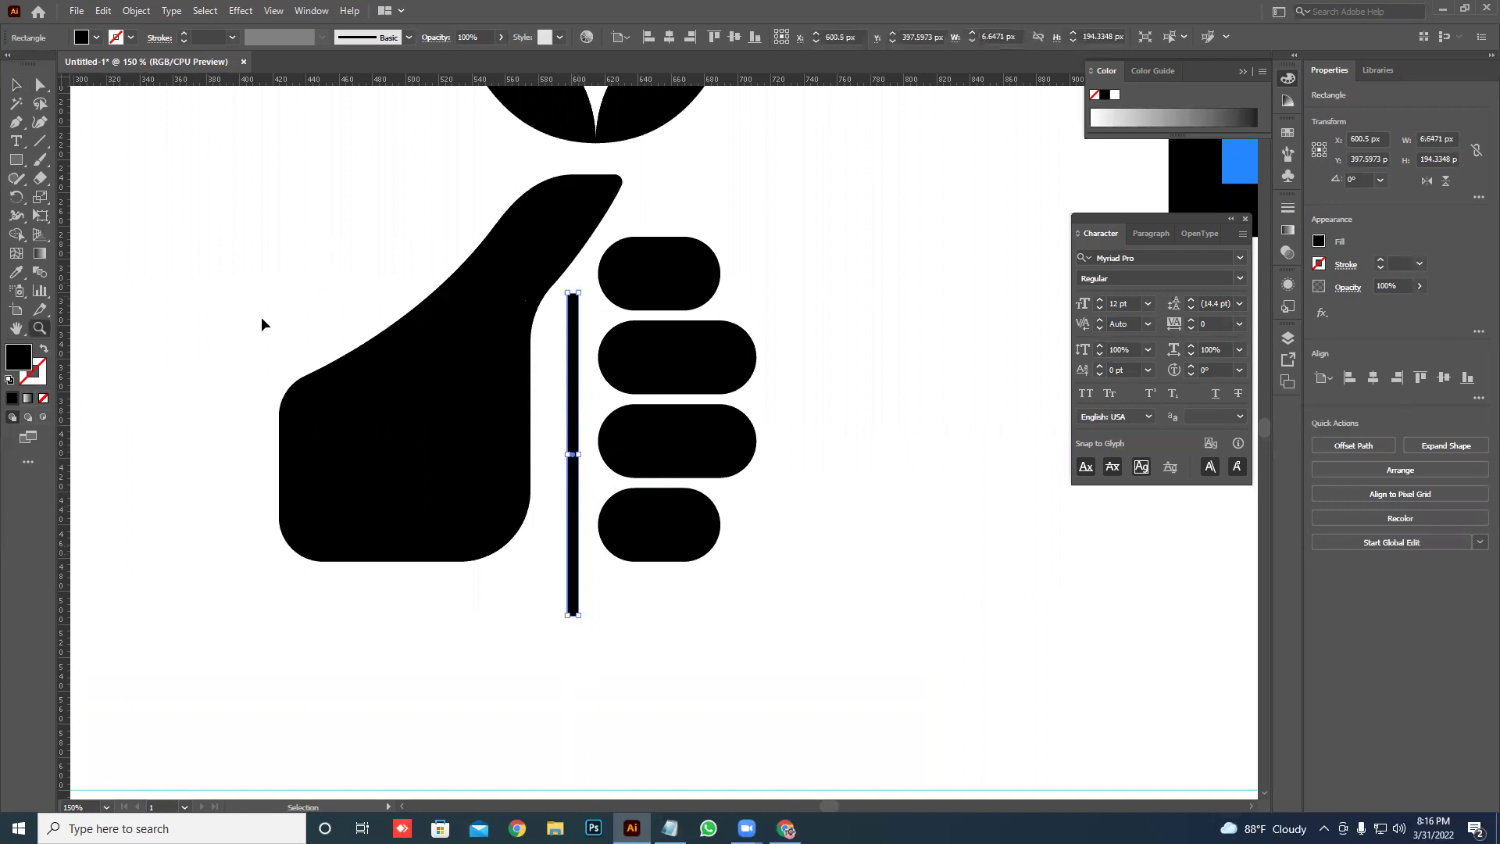
{"action": "key", "text": "ctrl+z"}
{"action": "key", "text": "v"}
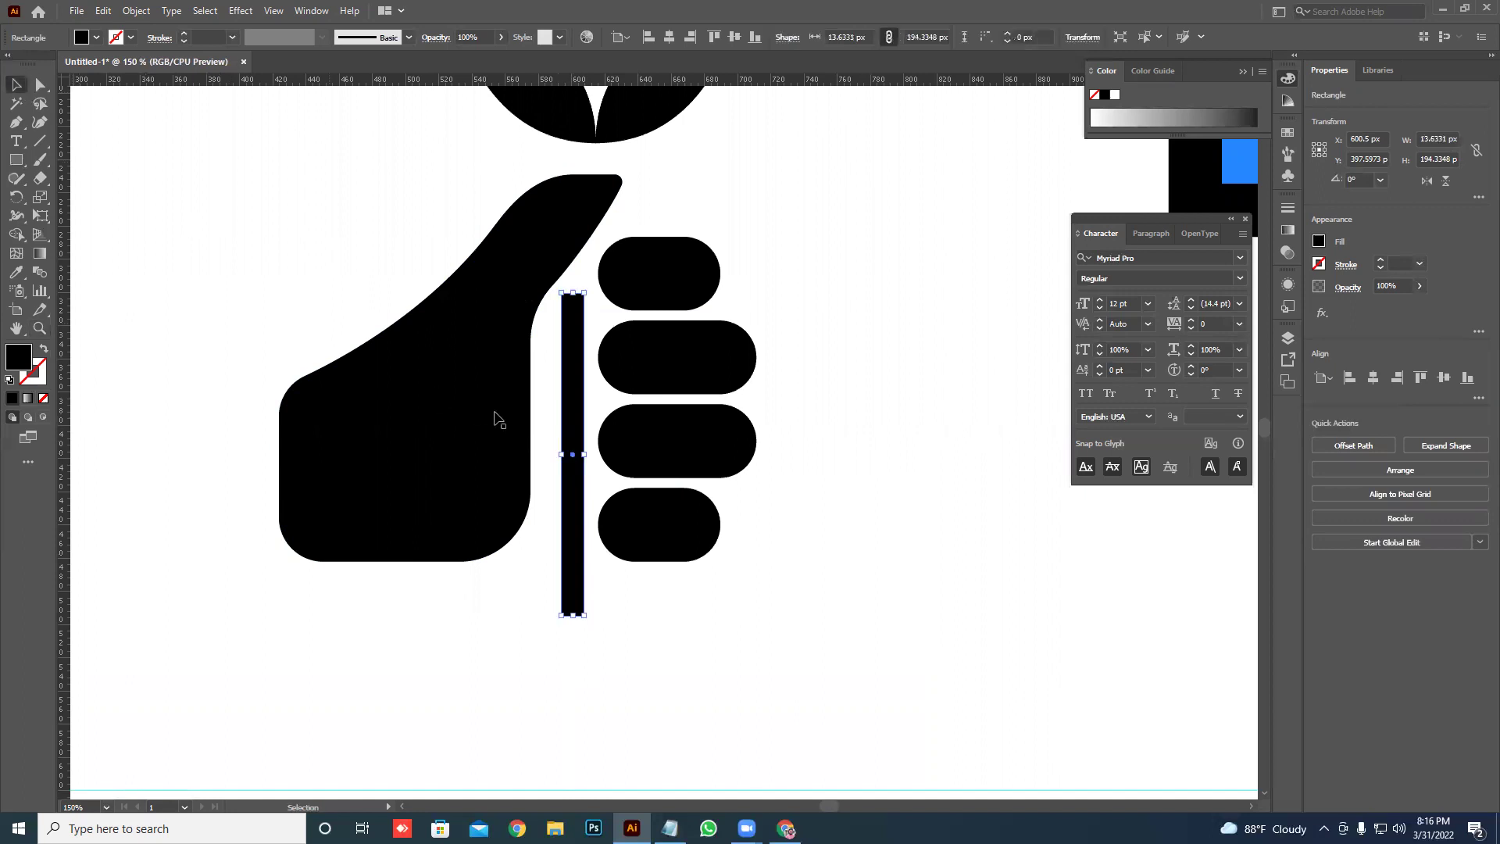
- Shorten the stem bar at both ends, narrow it to 10.61 px, then lower the sprout
{"action": "mouse_move", "coordinate": [575, 617]}
{"action": "left_mouse_down"}
{"action": "mouse_move", "coordinate": [579, 630]}
{"action": "mouse_move", "coordinate": [579, 587]}
{"action": "left_mouse_up"}
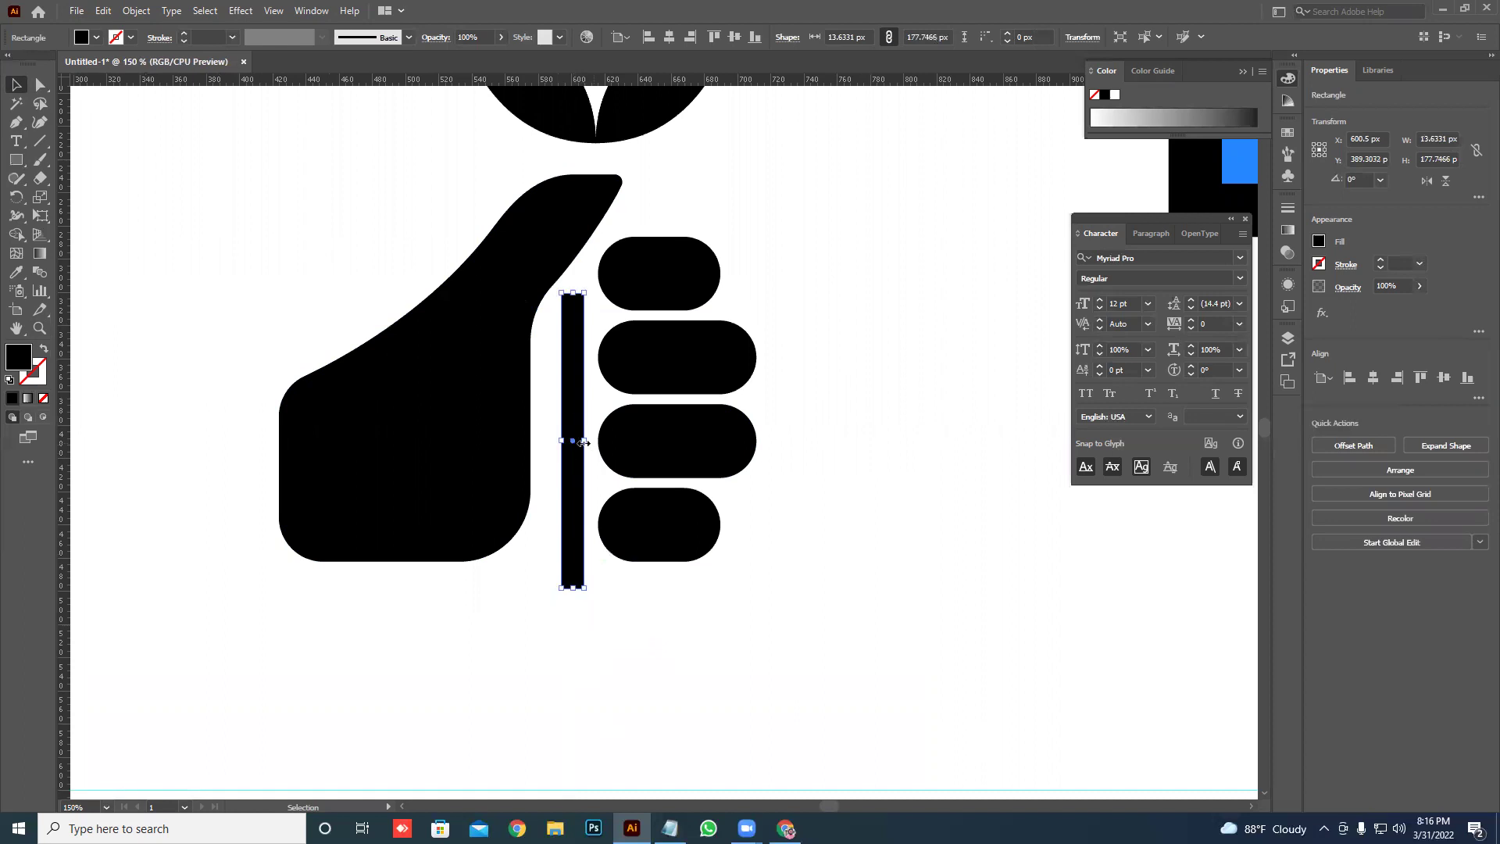
{"action": "left_click_drag", "start_coordinate": [582, 442], "coordinate": [579, 441]}
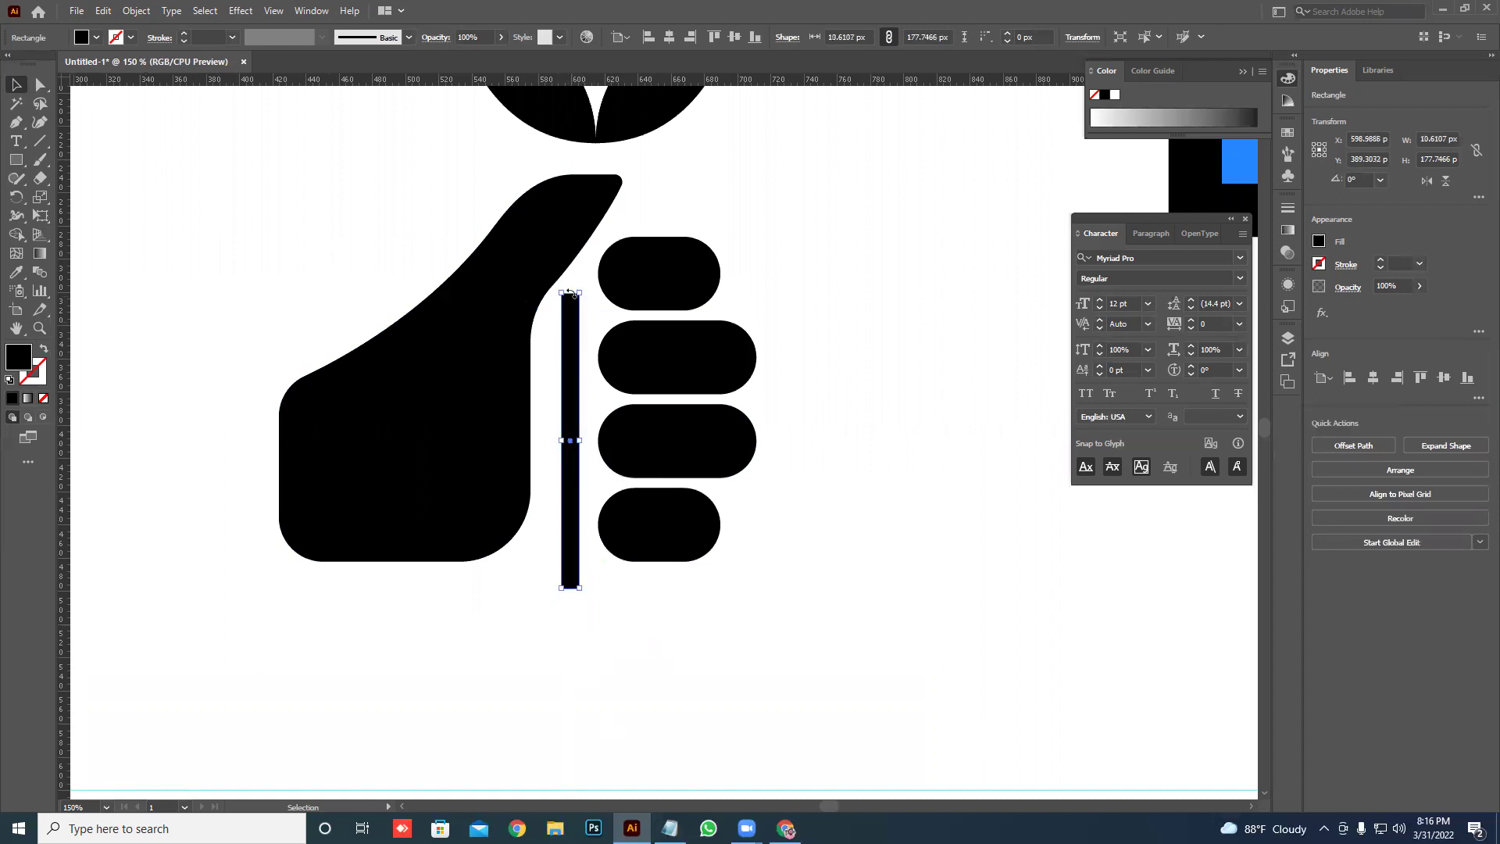
{"action": "scroll", "coordinate": [568, 292], "scroll_direction": "up", "scroll_amount": 2}
{"action": "mouse_move", "coordinate": [584, 298]}
{"action": "left_mouse_down"}
{"action": "mouse_move", "coordinate": [586, 390]}
{"action": "mouse_move", "coordinate": [568, 344]}
{"action": "mouse_move", "coordinate": [560, 373]}
{"action": "left_mouse_up"}
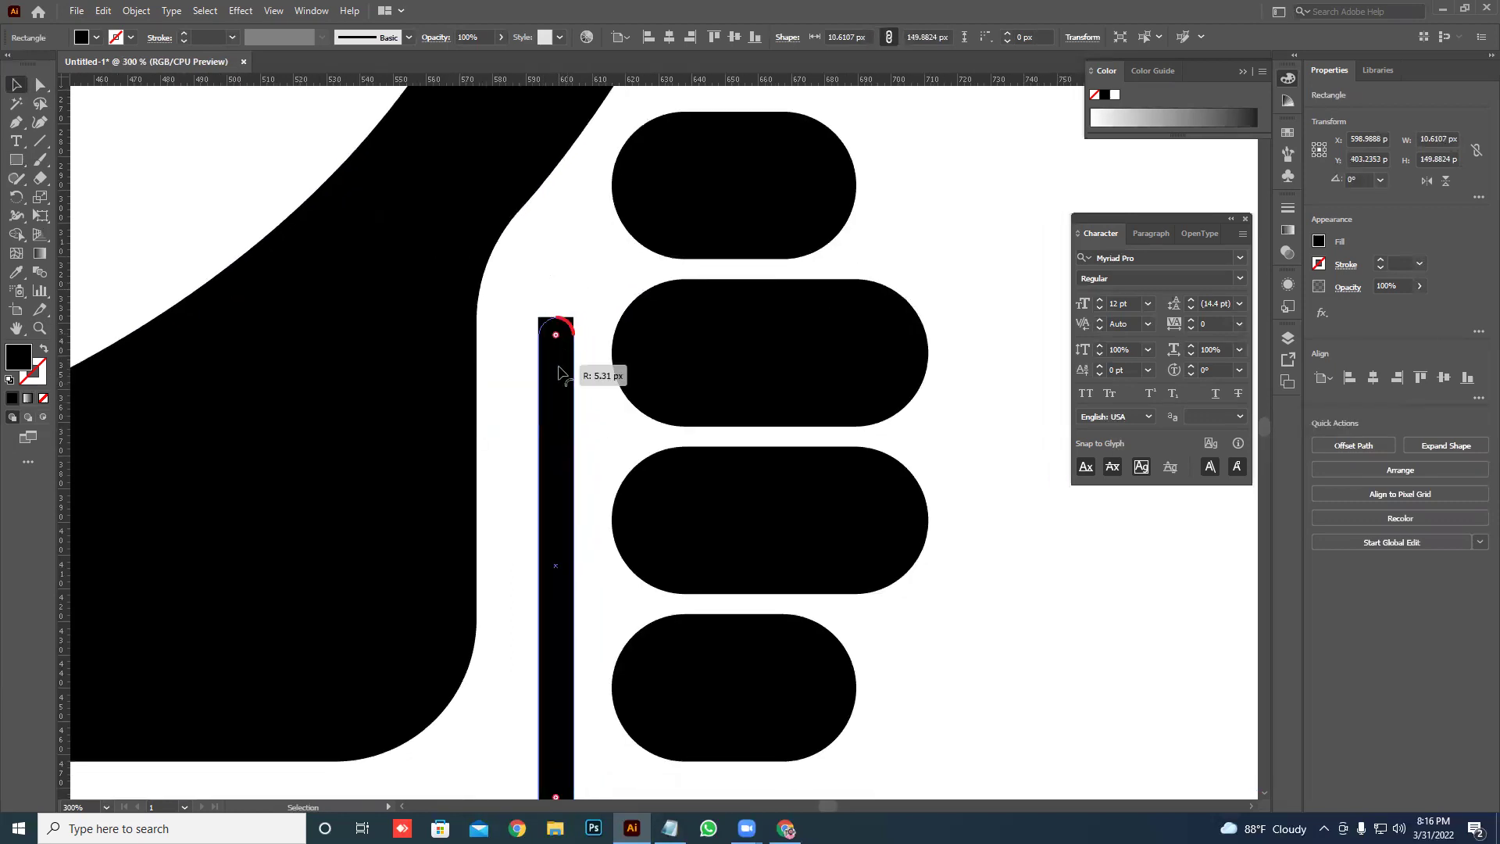
{"action": "scroll", "coordinate": [560, 373], "scroll_direction": "down", "scroll_amount": 3}
{"action": "left_click", "coordinate": [691, 350]}
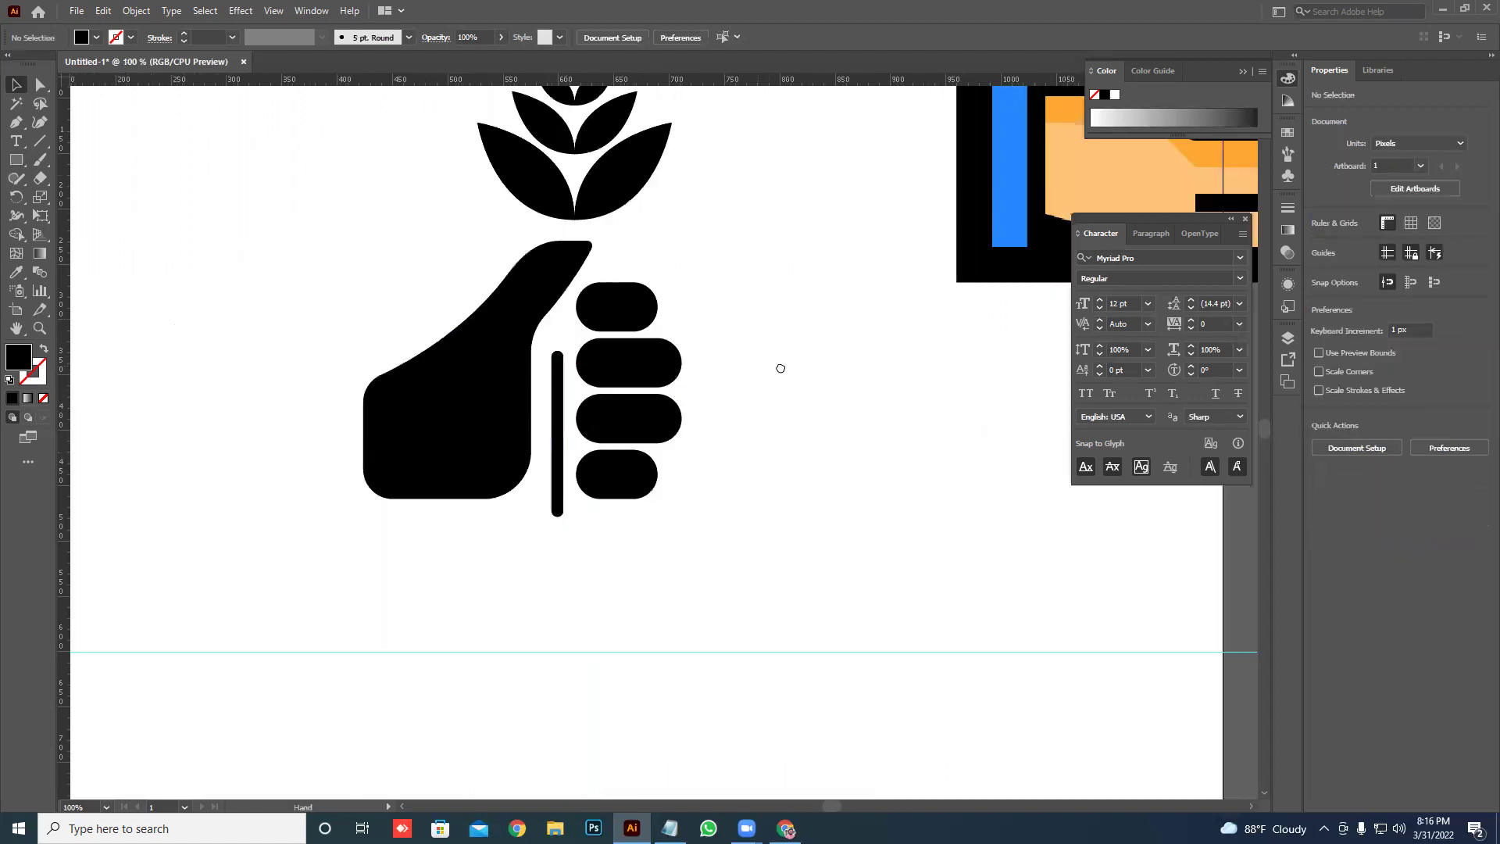
{"action": "left_click_drag", "start_coordinate": [781, 368], "coordinate": [804, 417]}
{"action": "left_click_drag", "start_coordinate": [645, 266], "coordinate": [617, 261]}
- Centre the sprout above the fist and delete the black coin icon
{"action": "left_click_drag", "start_coordinate": [590, 404], "coordinate": [590, 405]}
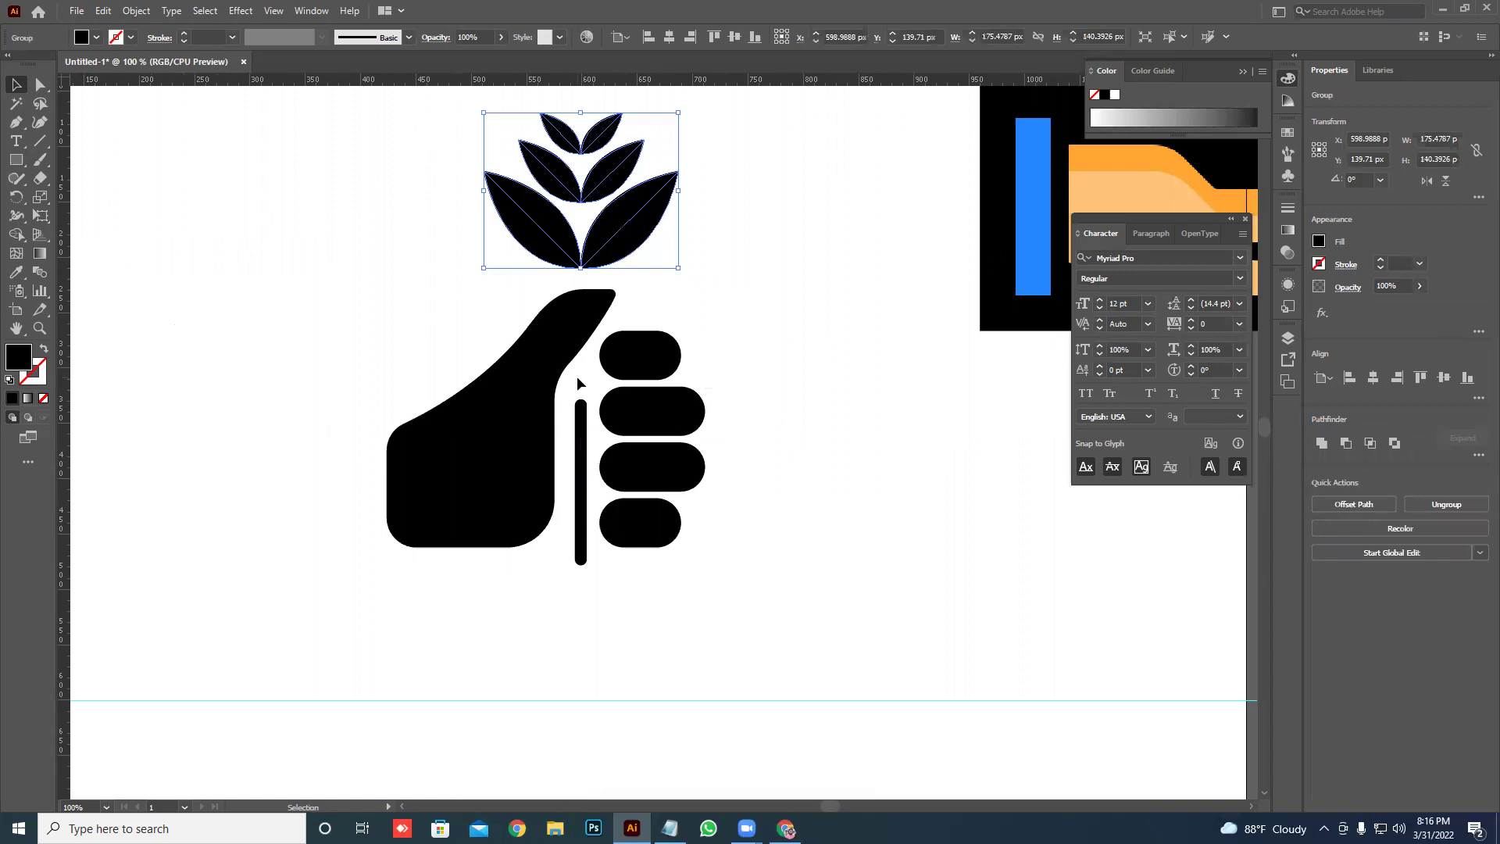
{"action": "left_click", "coordinate": [687, 297]}
{"action": "scroll", "coordinate": [672, 275], "scroll_direction": "down", "scroll_amount": 4}
{"action": "mouse_move", "coordinate": [699, 294]}
{"action": "left_mouse_down"}
{"action": "mouse_move", "coordinate": [599, 331]}
{"action": "mouse_move", "coordinate": [592, 370]}
{"action": "left_mouse_up"}
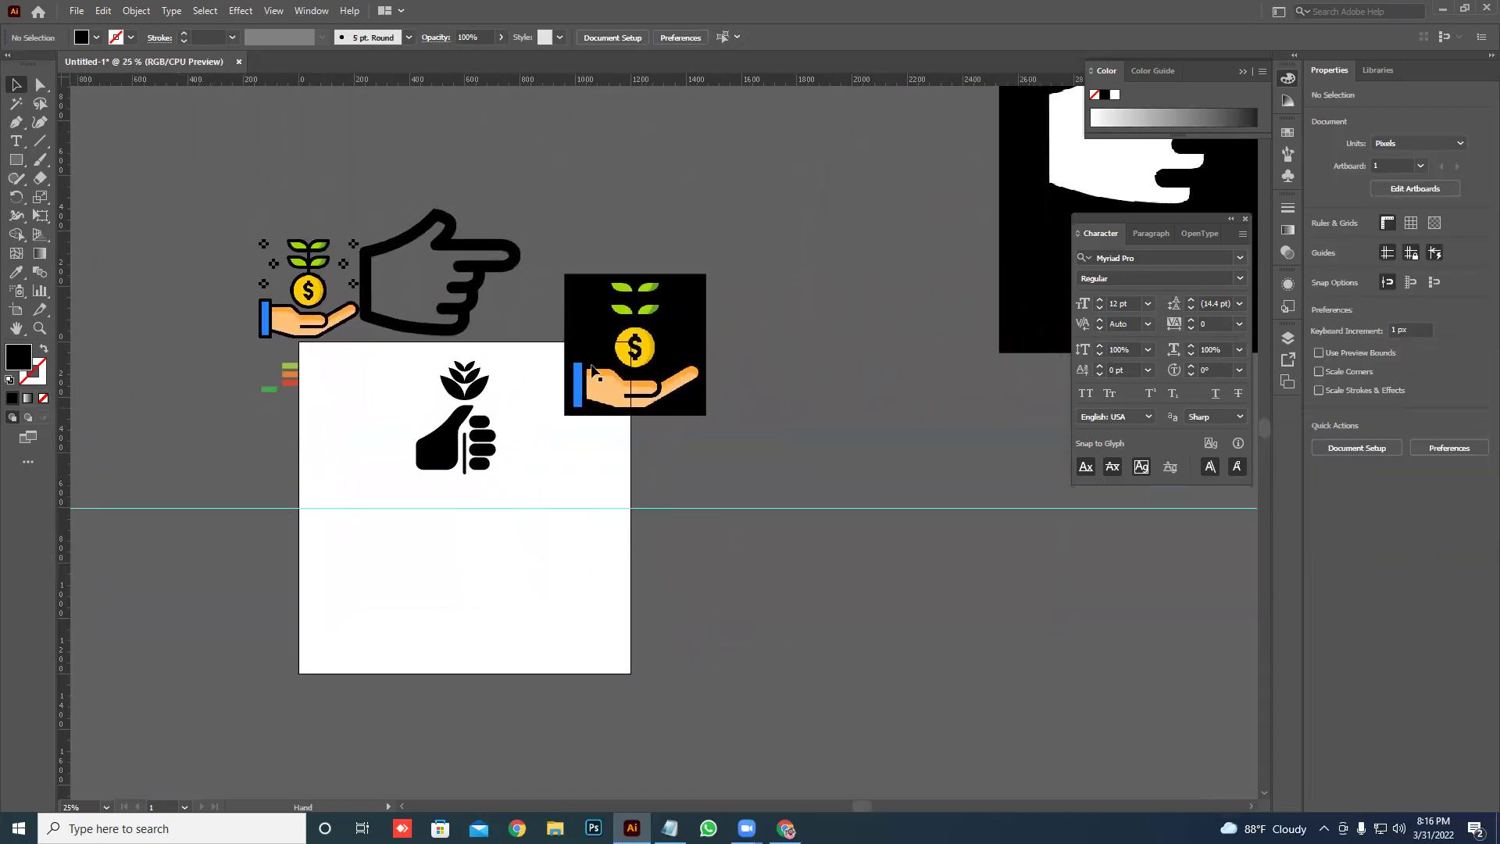
{"action": "left_click", "coordinate": [592, 370]}
{"action": "key", "text": "Delete"}
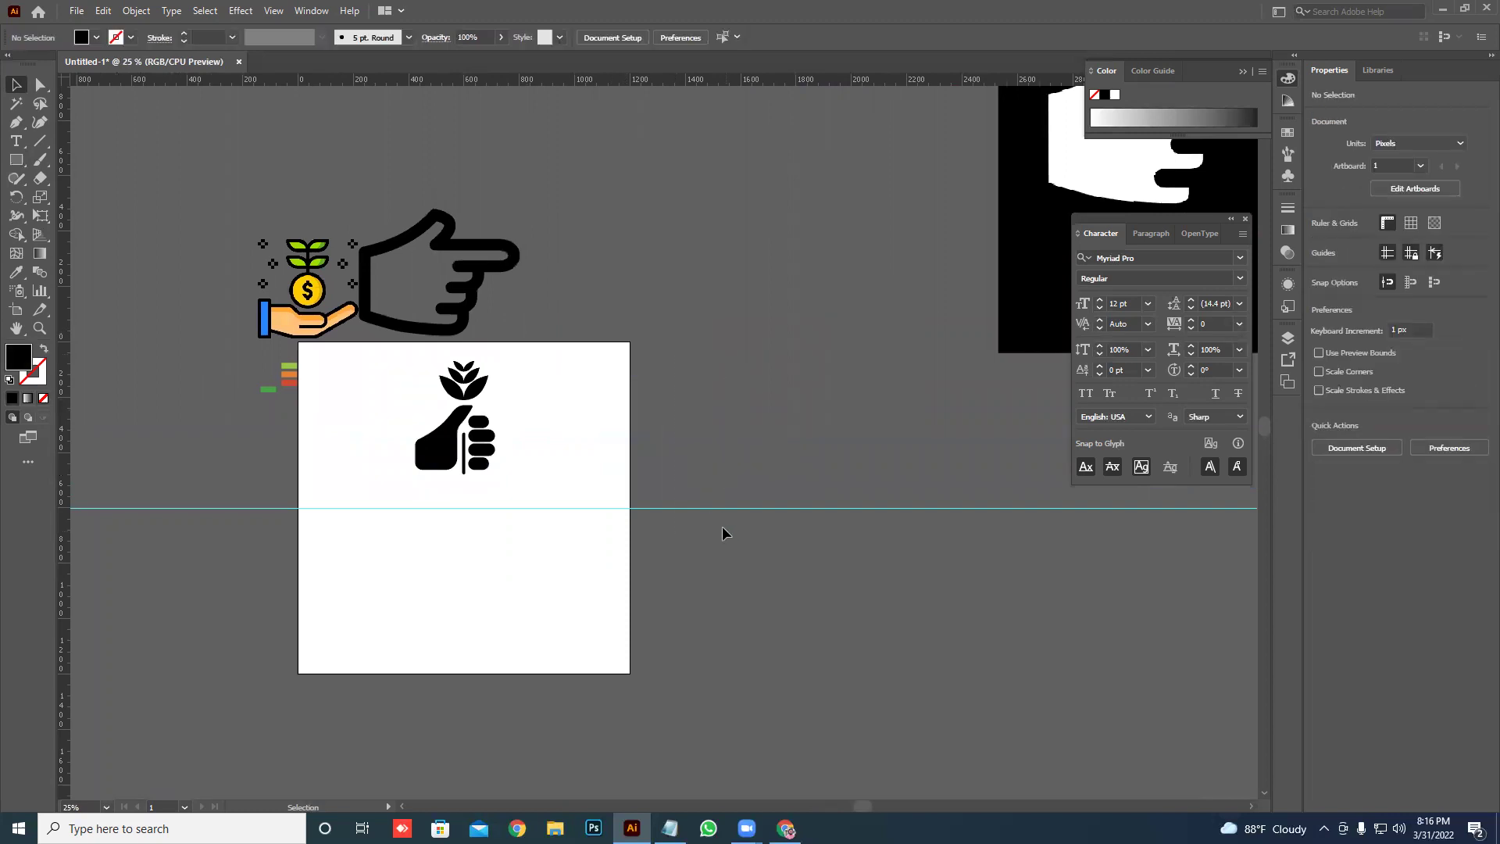
- Release the guide into a path and delete it
{"action": "right_click", "coordinate": [591, 506]}
{"action": "left_click", "coordinate": [655, 670]}
{"action": "left_click_drag", "start_coordinate": [554, 460], "coordinate": [626, 575]}
{"action": "key", "text": "Delete"}
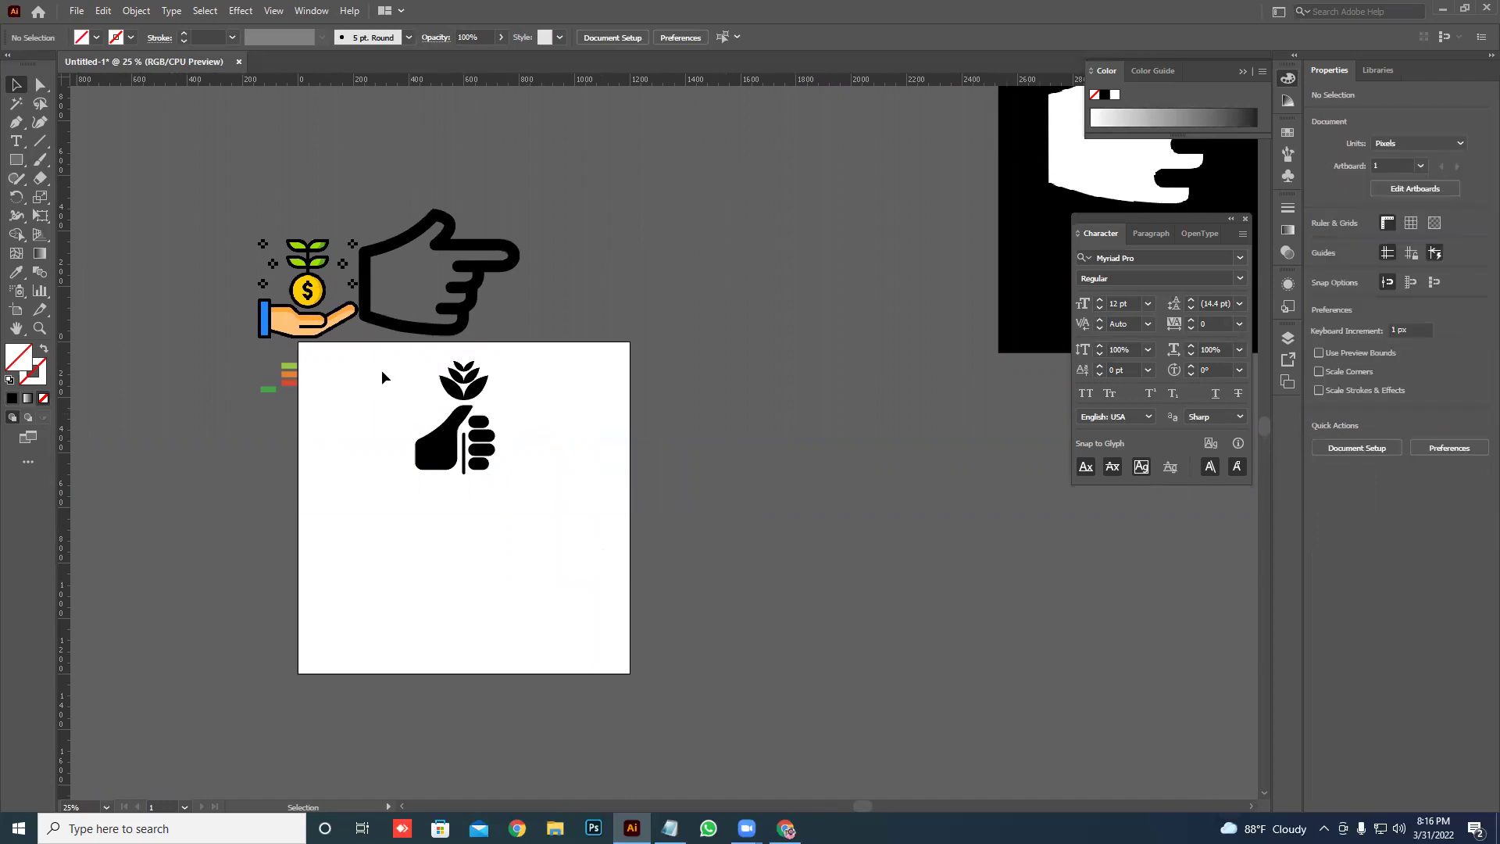
- Group the hand and sprout parts and move the icon down and left
{"action": "left_click_drag", "start_coordinate": [381, 369], "coordinate": [587, 574]}
{"action": "right_click", "coordinate": [462, 419]}
{"action": "left_click", "coordinate": [520, 537]}
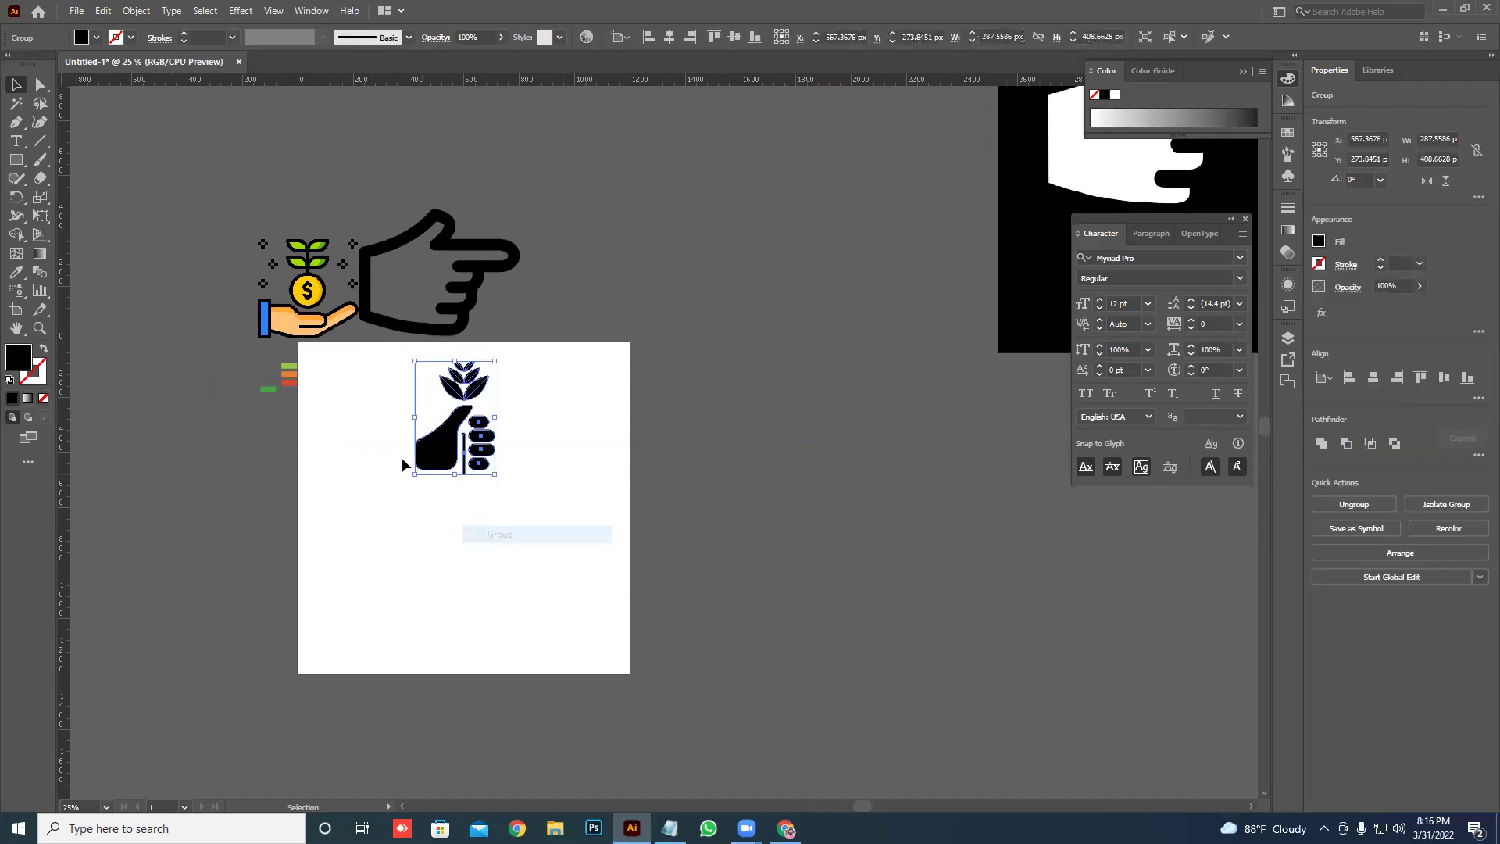
{"action": "left_click_drag", "start_coordinate": [427, 444], "coordinate": [370, 522]}
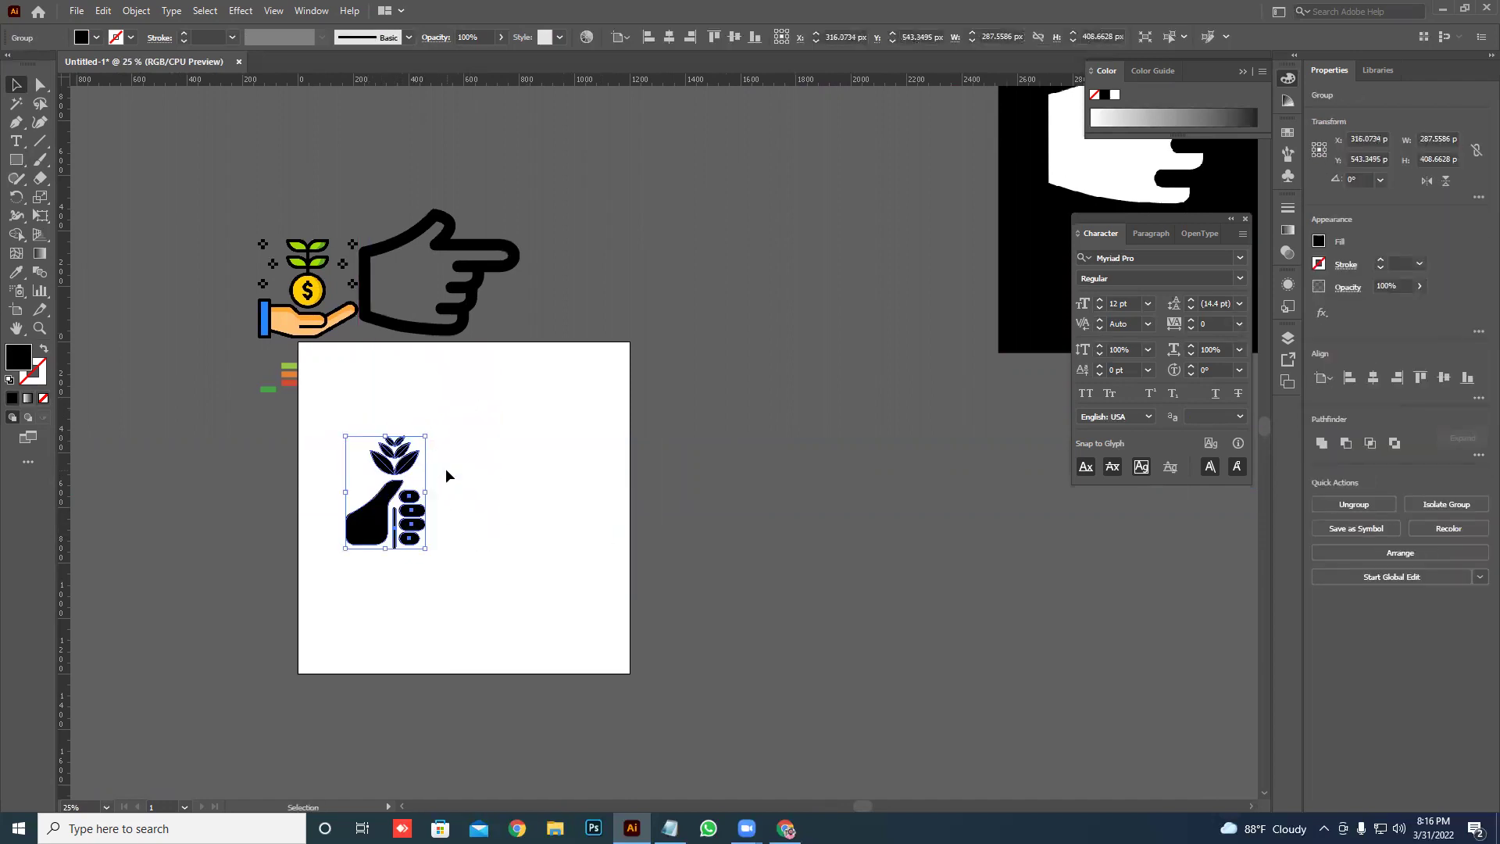
{"action": "left_click", "coordinate": [439, 471]}
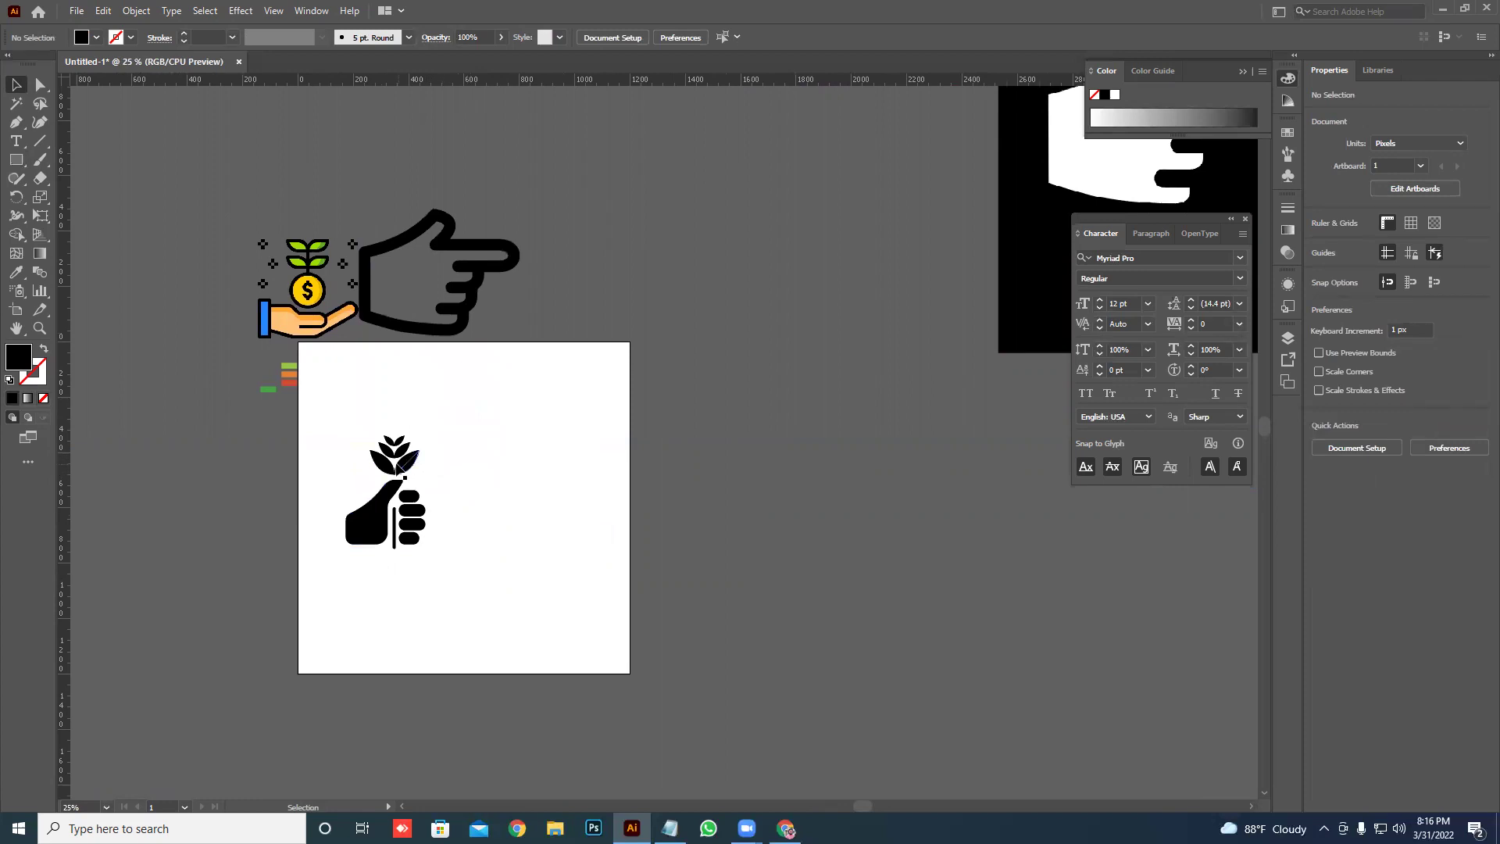
{"action": "scroll", "coordinate": [391, 459], "scroll_direction": "up", "scroll_amount": 1}
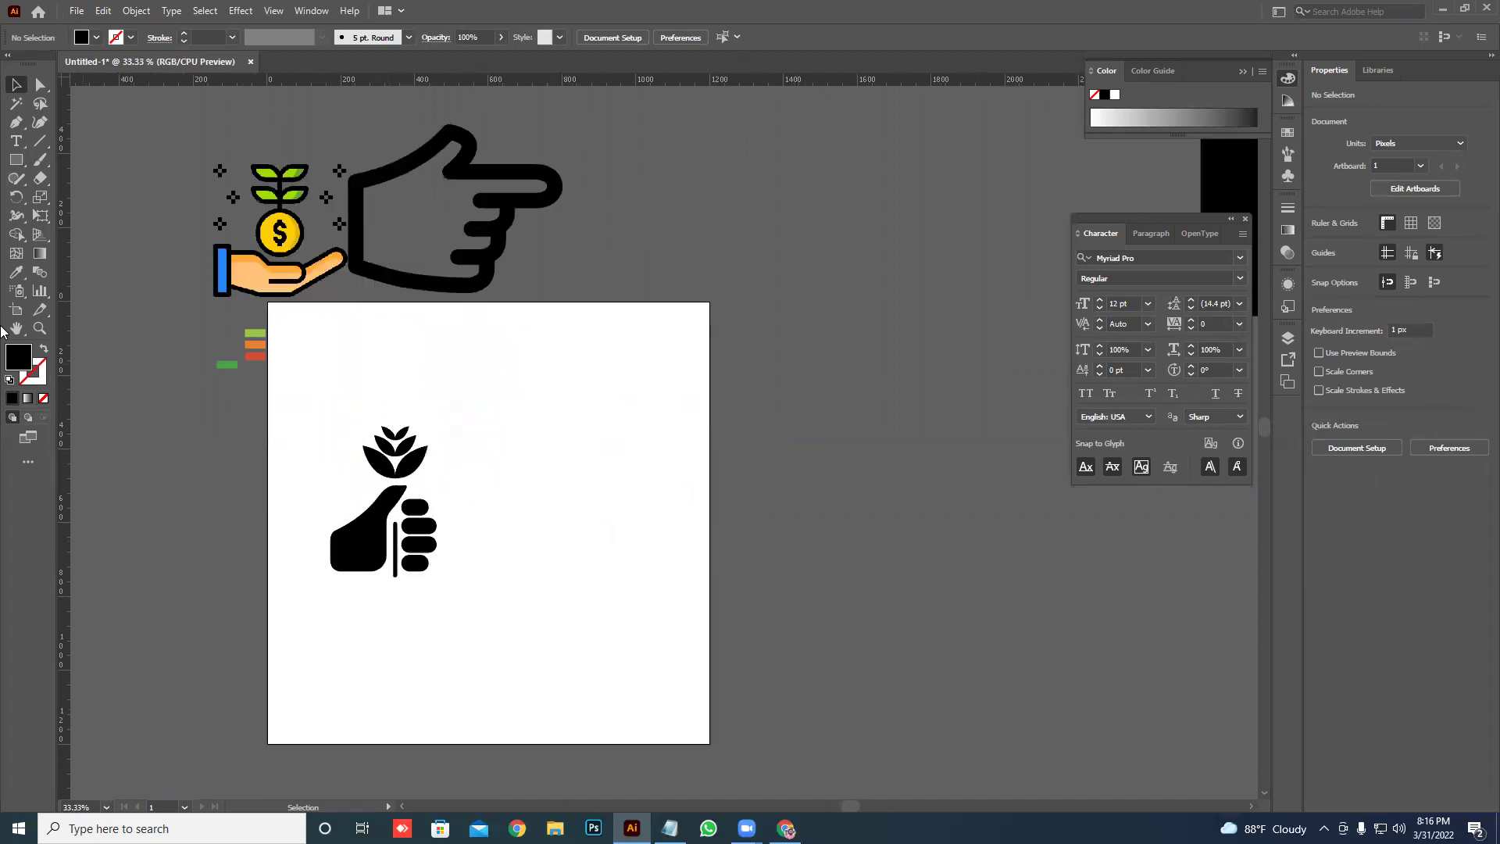
{"action": "right_click", "coordinate": [16, 159]}
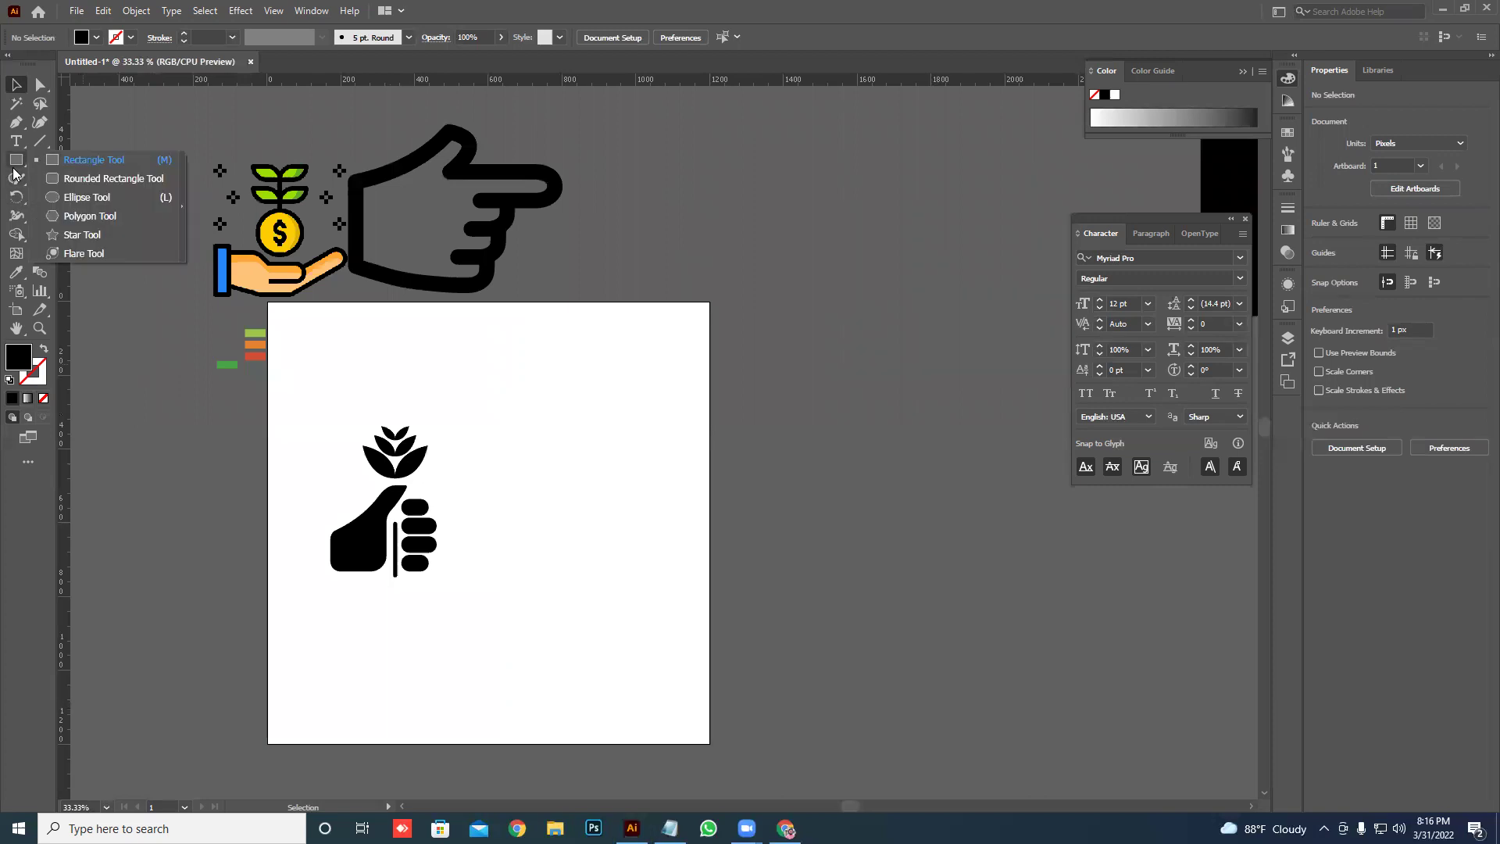
- Draw a black square right of the icon, round its corners, and shift it up-right
{"action": "left_click", "coordinate": [94, 160]}
{"action": "mouse_move", "coordinate": [493, 433]}
{"action": "left_mouse_down"}
{"action": "mouse_move", "coordinate": [681, 554]}
{"action": "mouse_move", "coordinate": [655, 596]}
{"action": "left_mouse_up"}
{"action": "key", "text": "a"}
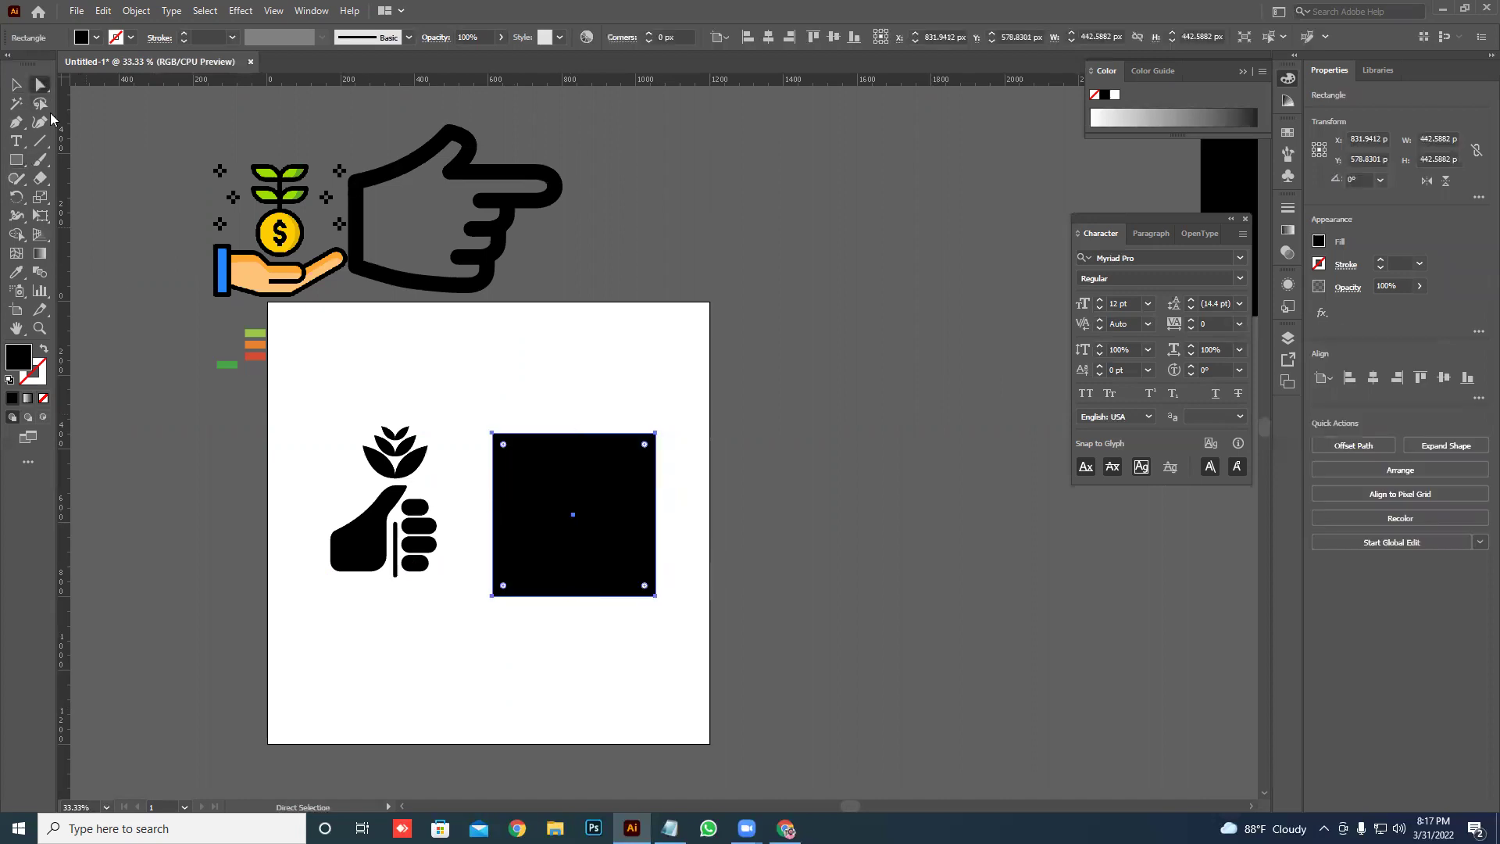
{"action": "left_click_drag", "start_coordinate": [645, 445], "coordinate": [648, 503]}
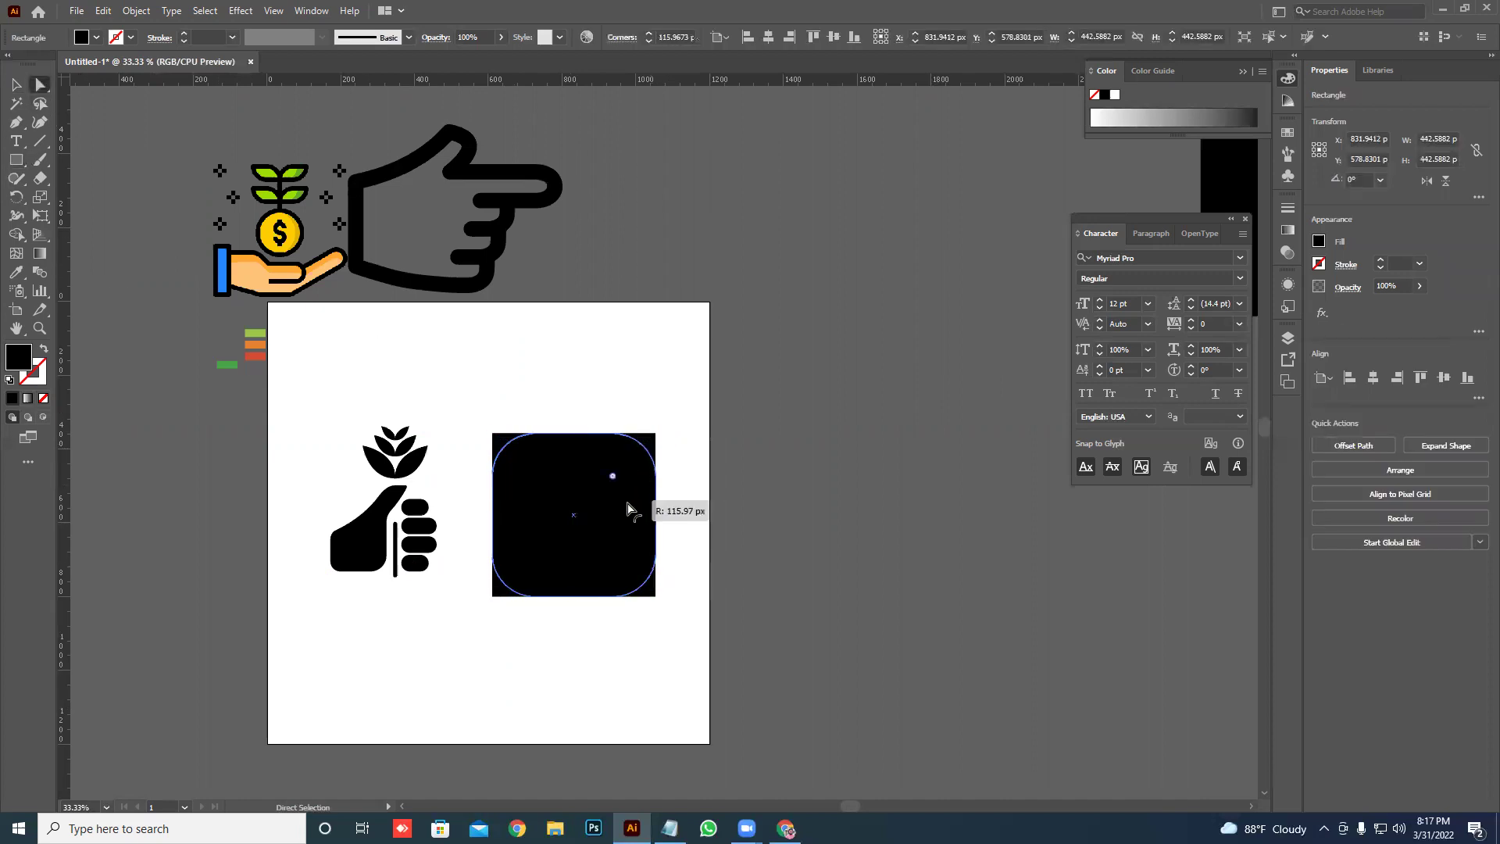
{"action": "key", "text": "v"}
{"action": "left_click", "coordinate": [458, 535]}
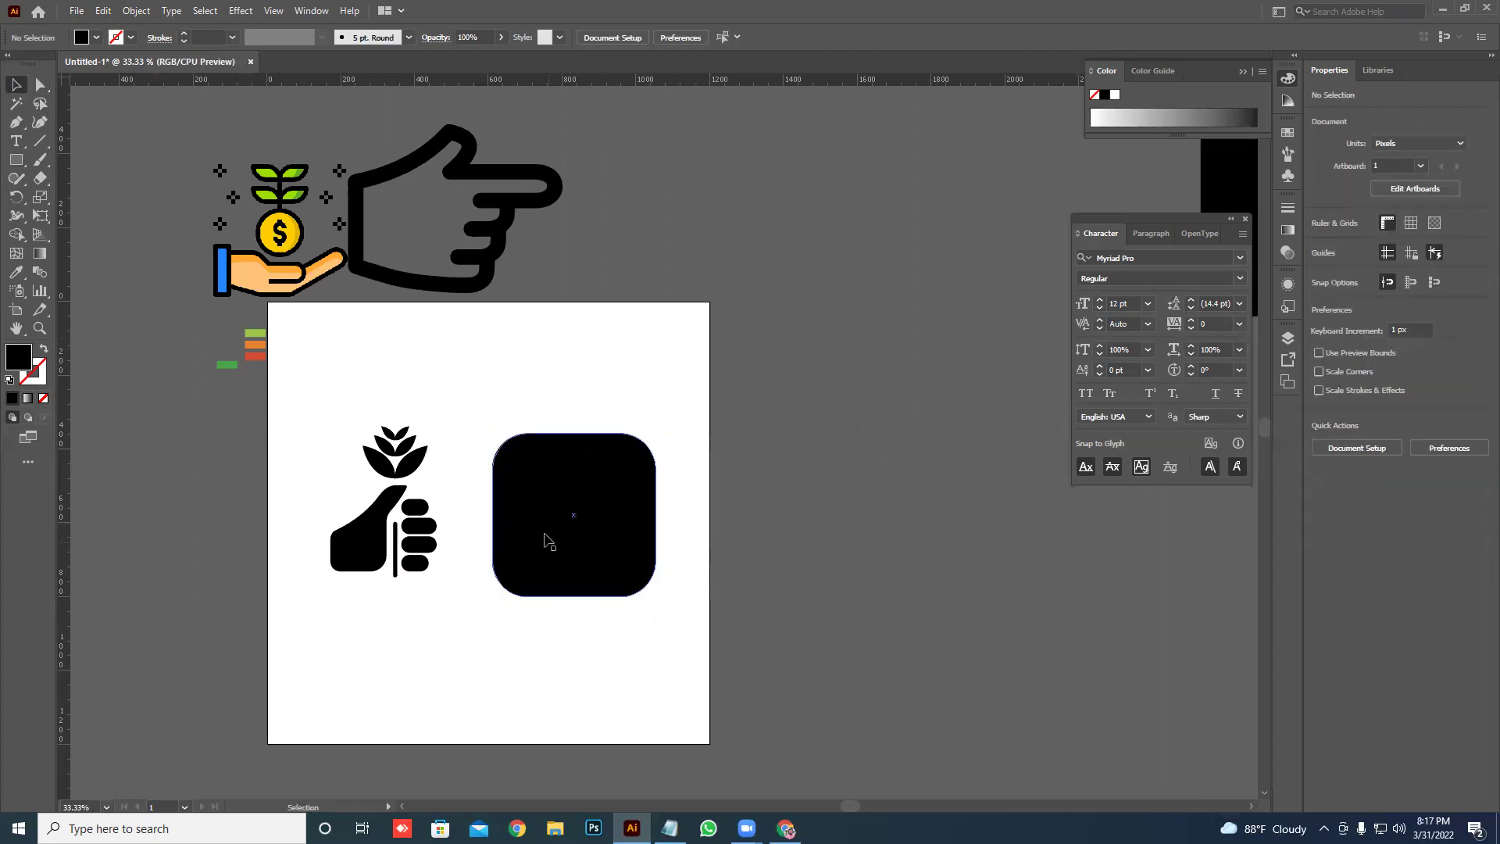
{"action": "left_click_drag", "start_coordinate": [596, 520], "coordinate": [619, 491]}
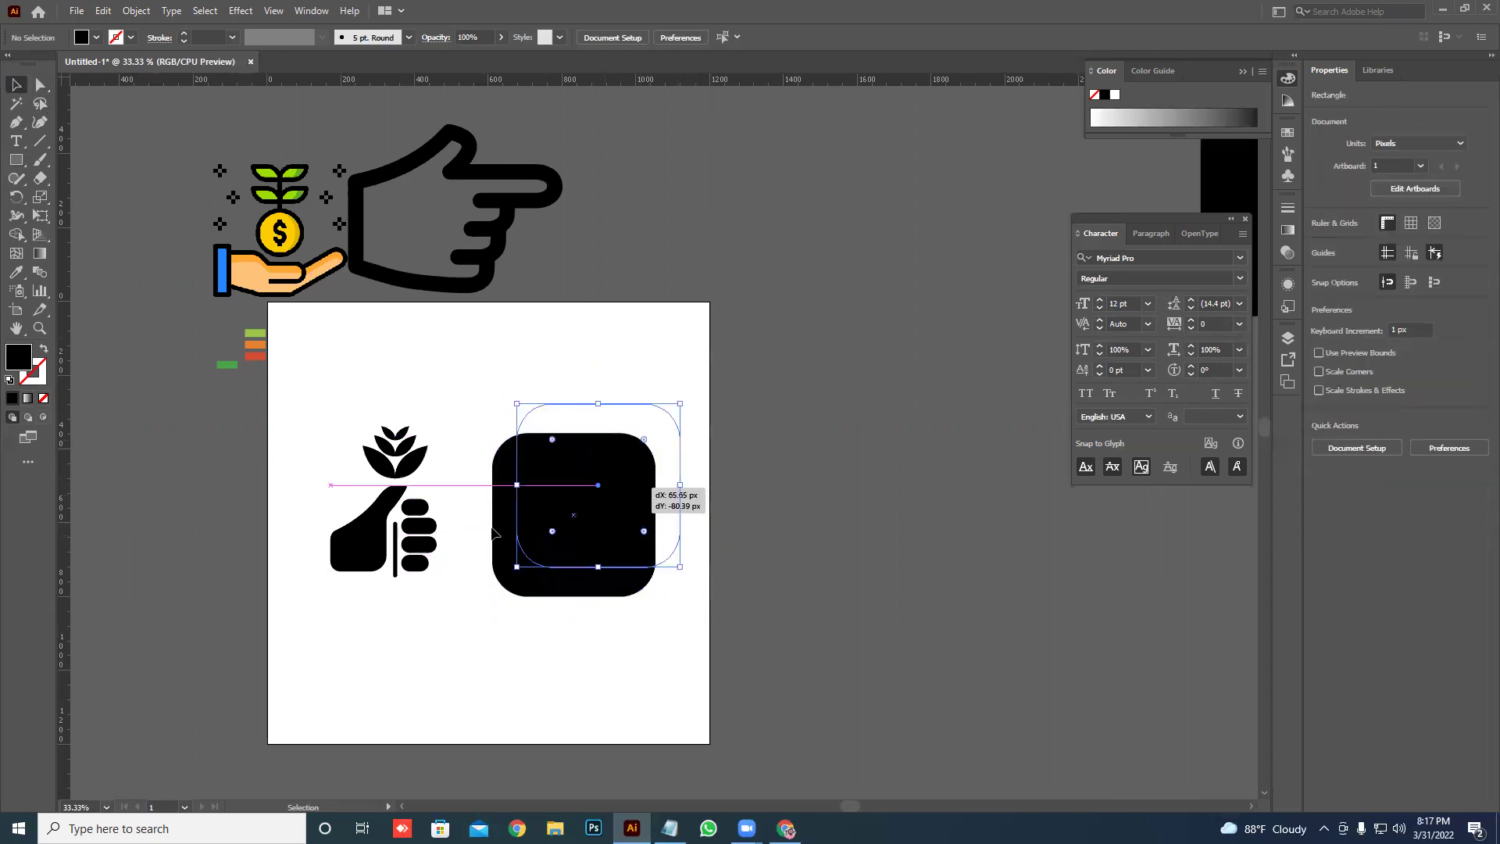
- Copy the hand icon onto the rounded square and colour the copy red
{"action": "left_click_drag", "start_coordinate": [600, 493], "coordinate": [594, 558]}
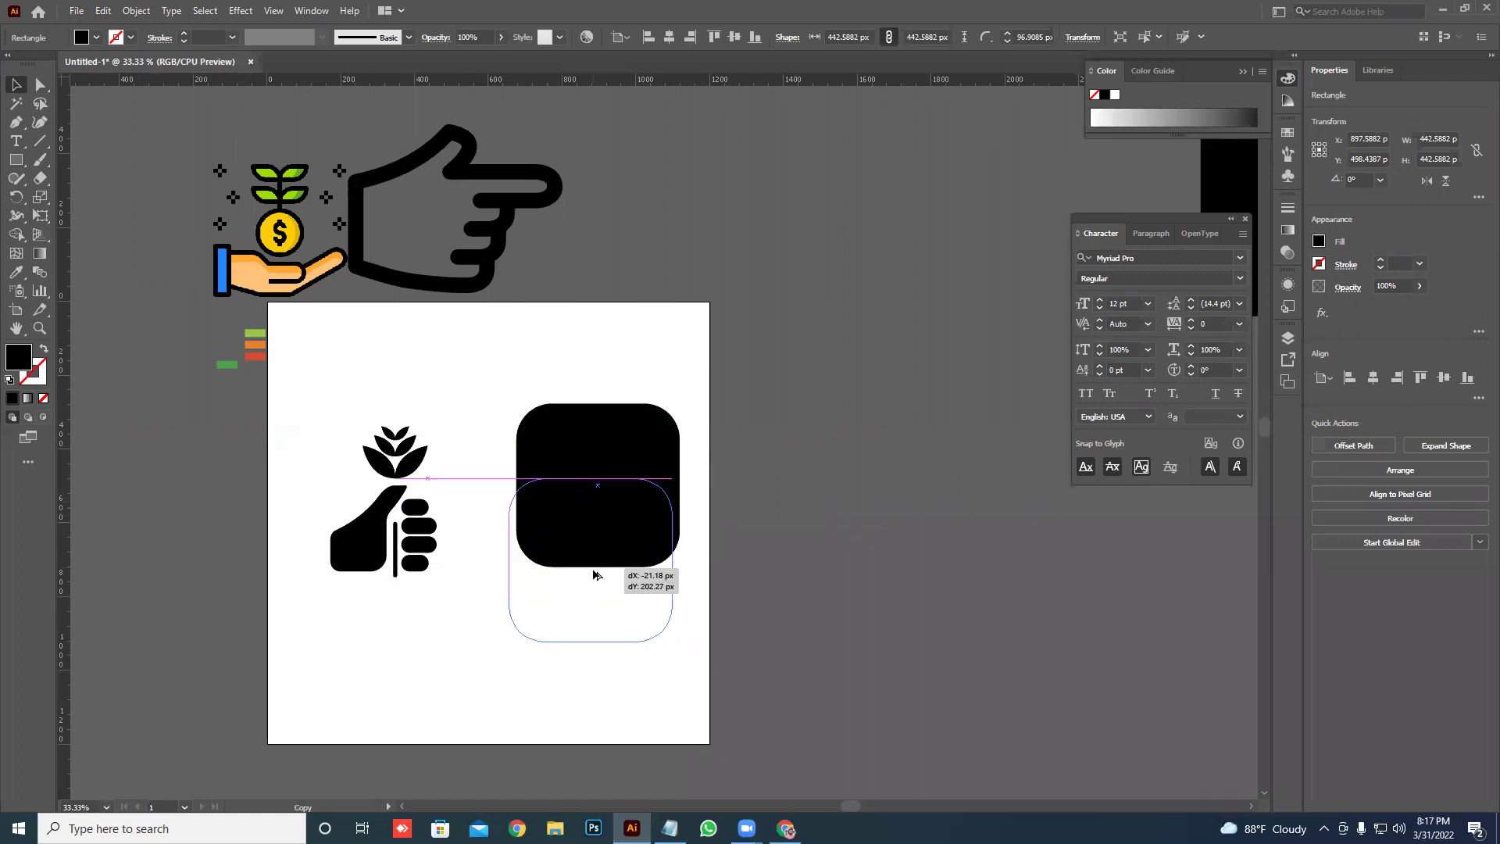
{"action": "key", "text": "ctrl+z"}
{"action": "mouse_move", "coordinate": [379, 510]}
{"action": "left_mouse_down"}
{"action": "mouse_move", "coordinate": [588, 481]}
{"action": "mouse_move", "coordinate": [545, 472]}
{"action": "left_mouse_up"}
{"action": "key", "text": "ctrl"}
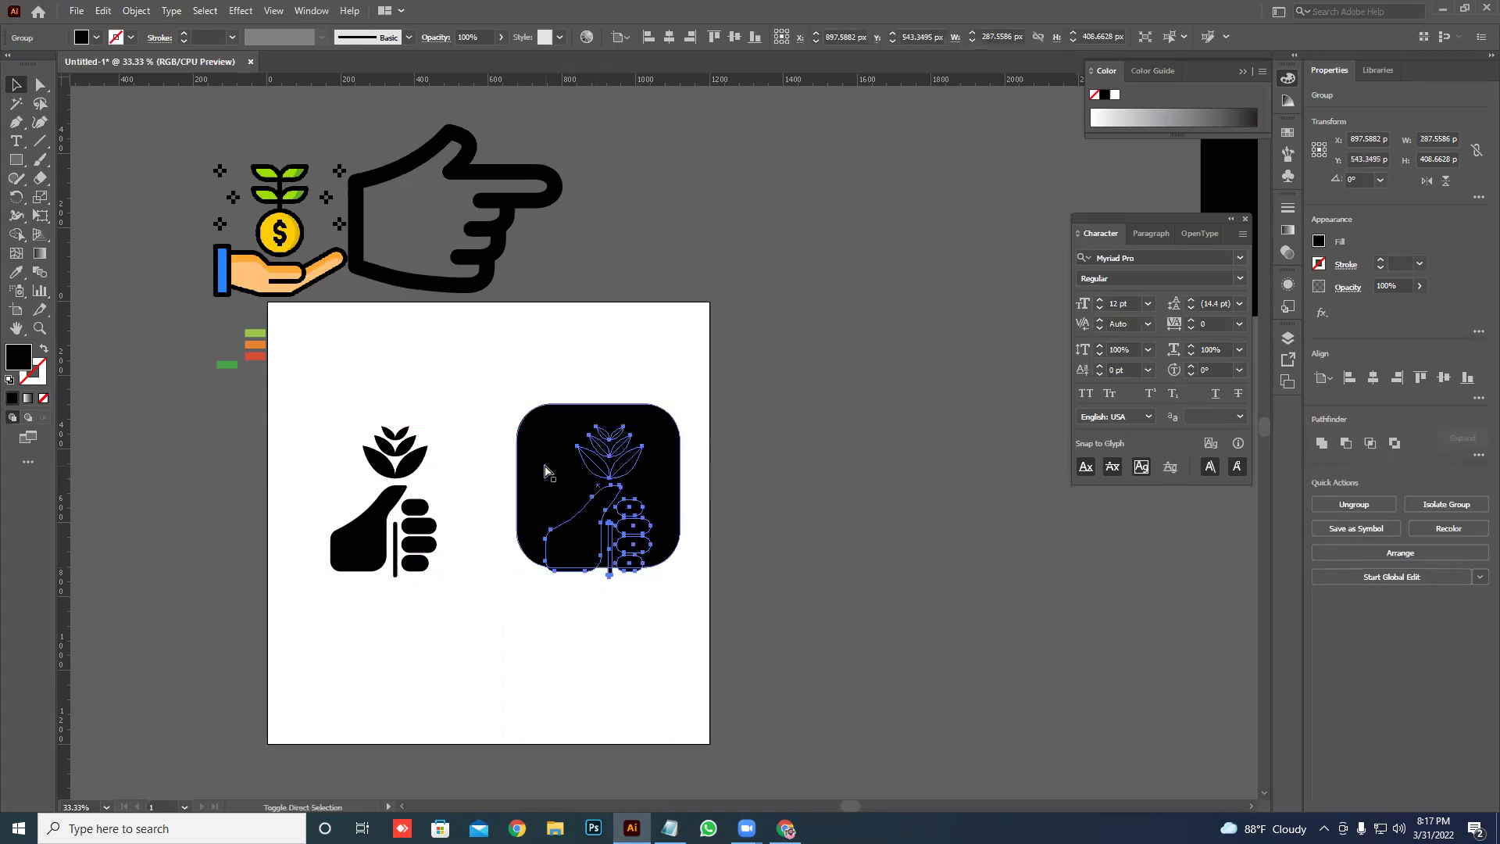
{"action": "left_click", "coordinate": [16, 275]}
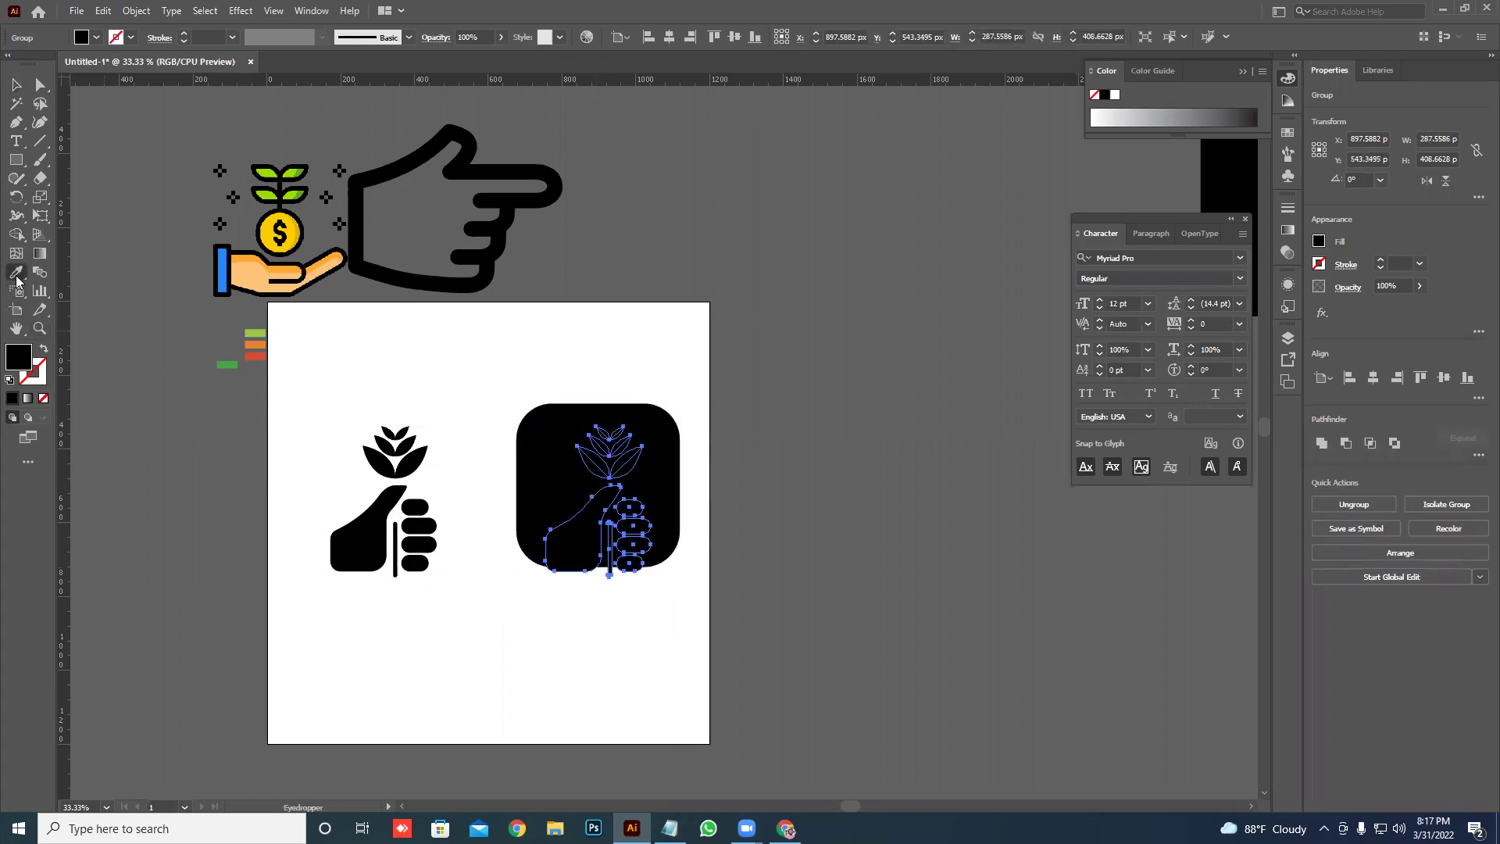
{"action": "left_click", "coordinate": [262, 355]}
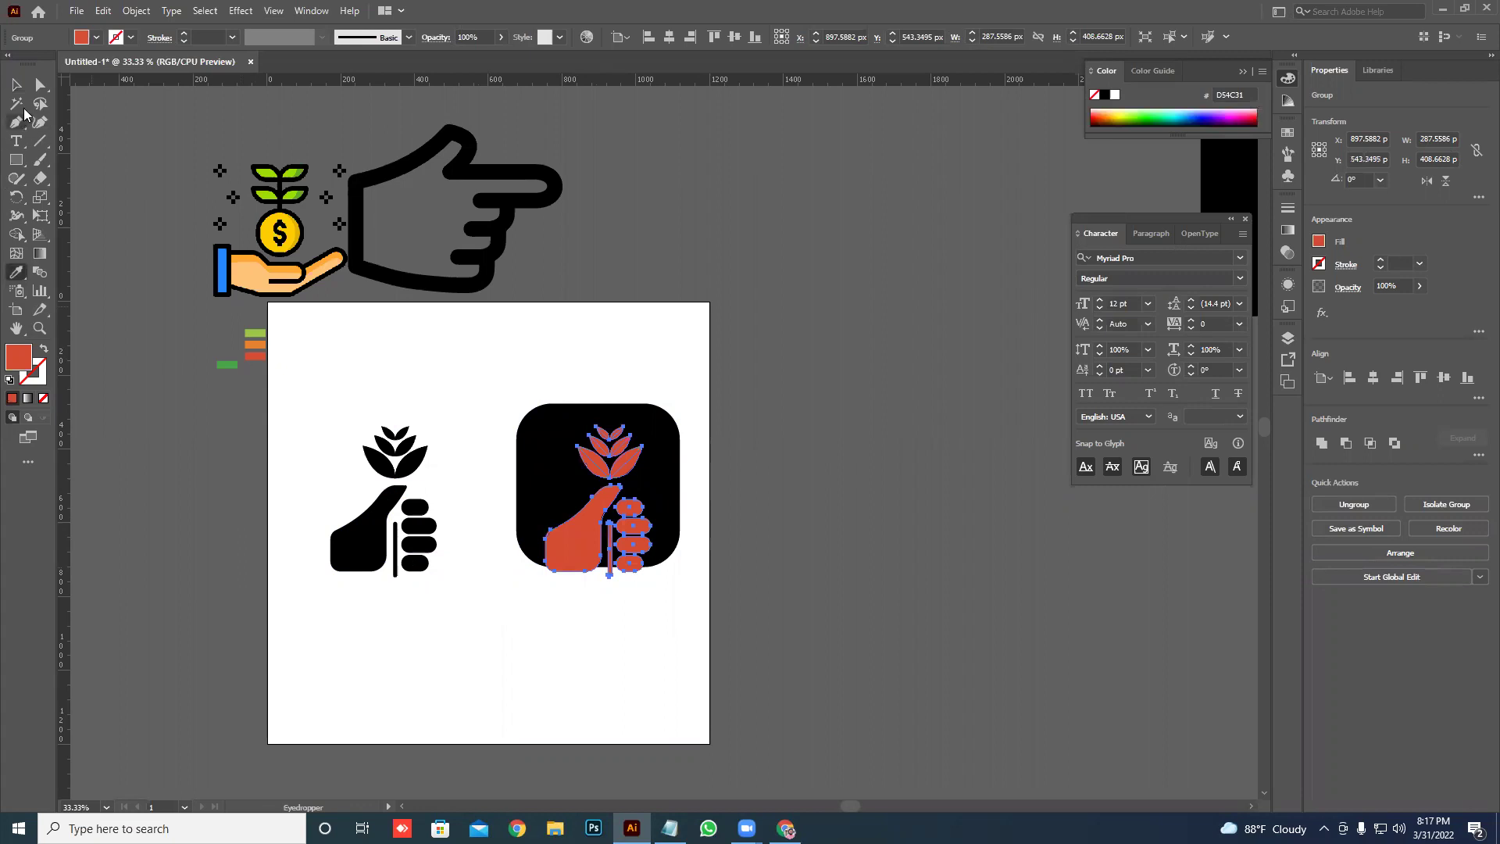
{"action": "left_click", "coordinate": [16, 87]}
- Fill the rounded square with the light green swatch using the Eyedropper
{"action": "left_click", "coordinate": [568, 417]}
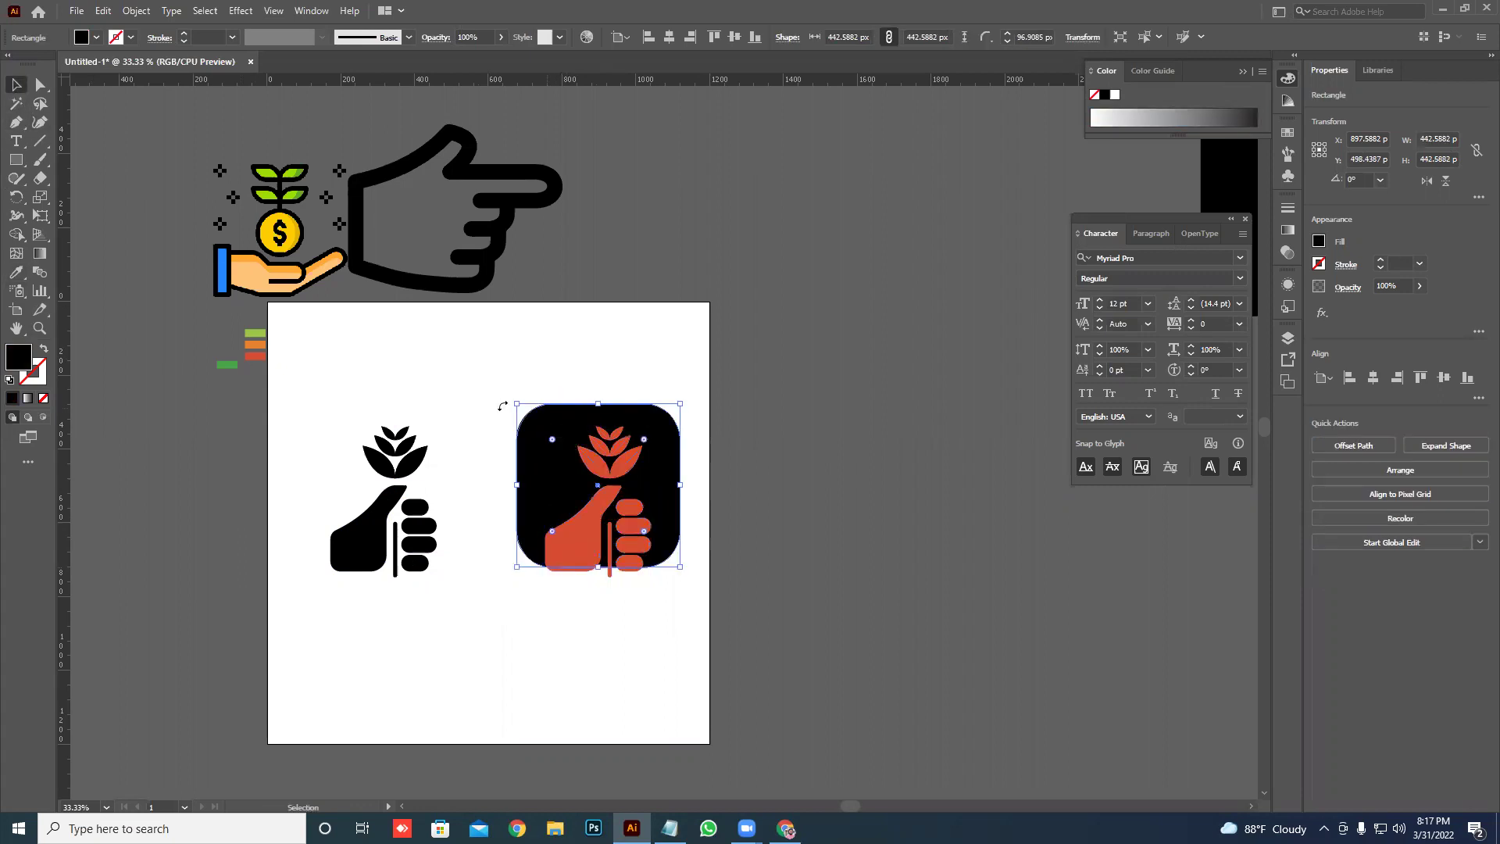
{"action": "key", "text": "i"}
{"action": "left_click", "coordinate": [261, 332]}
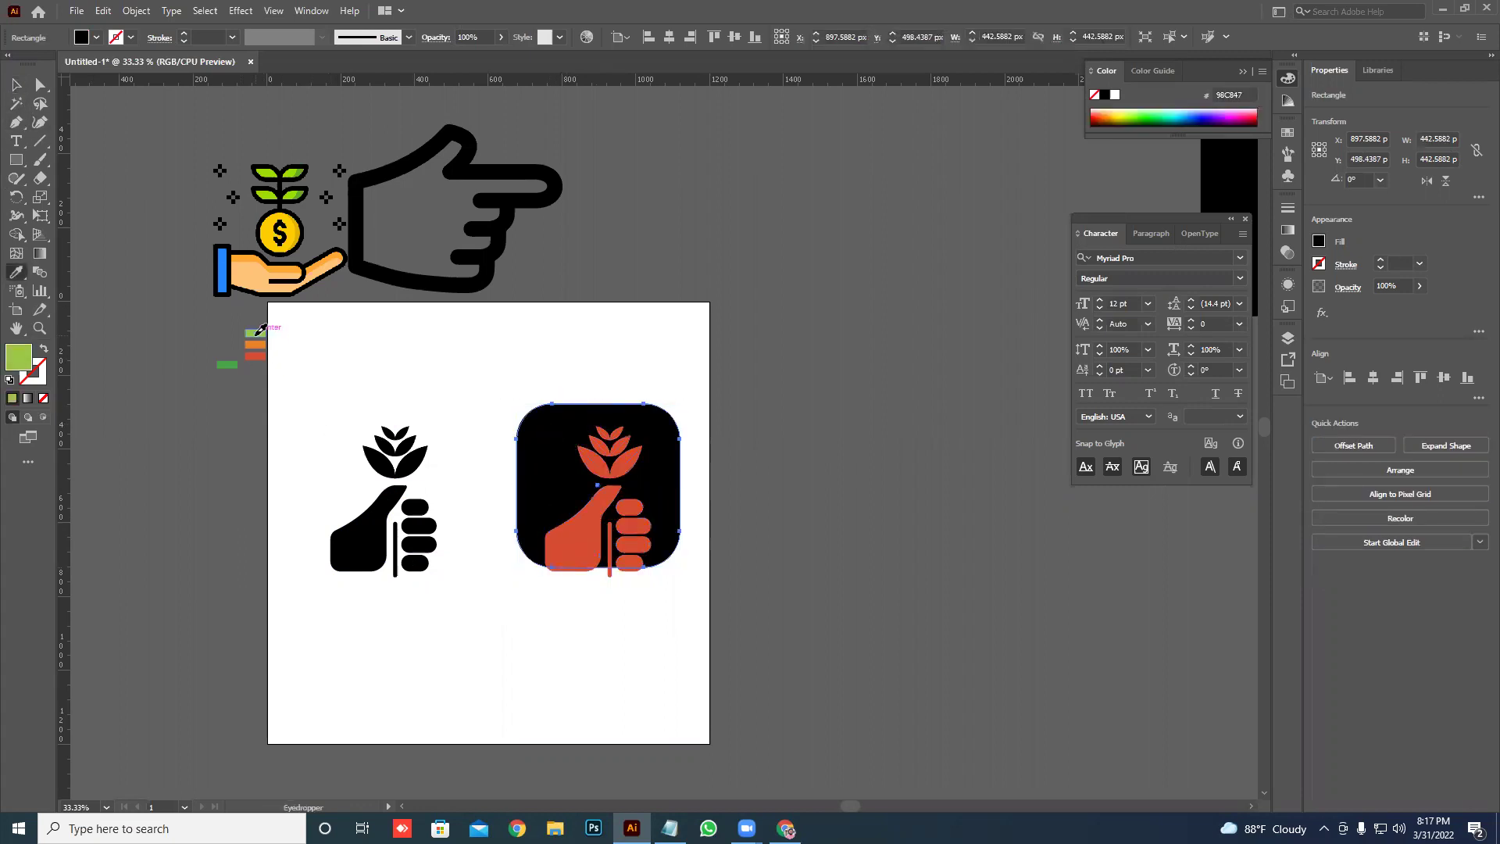
{"action": "key", "text": "v"}
{"action": "left_click", "coordinate": [744, 448]}
{"action": "scroll", "coordinate": [743, 452], "scroll_direction": "up", "scroll_amount": 2}
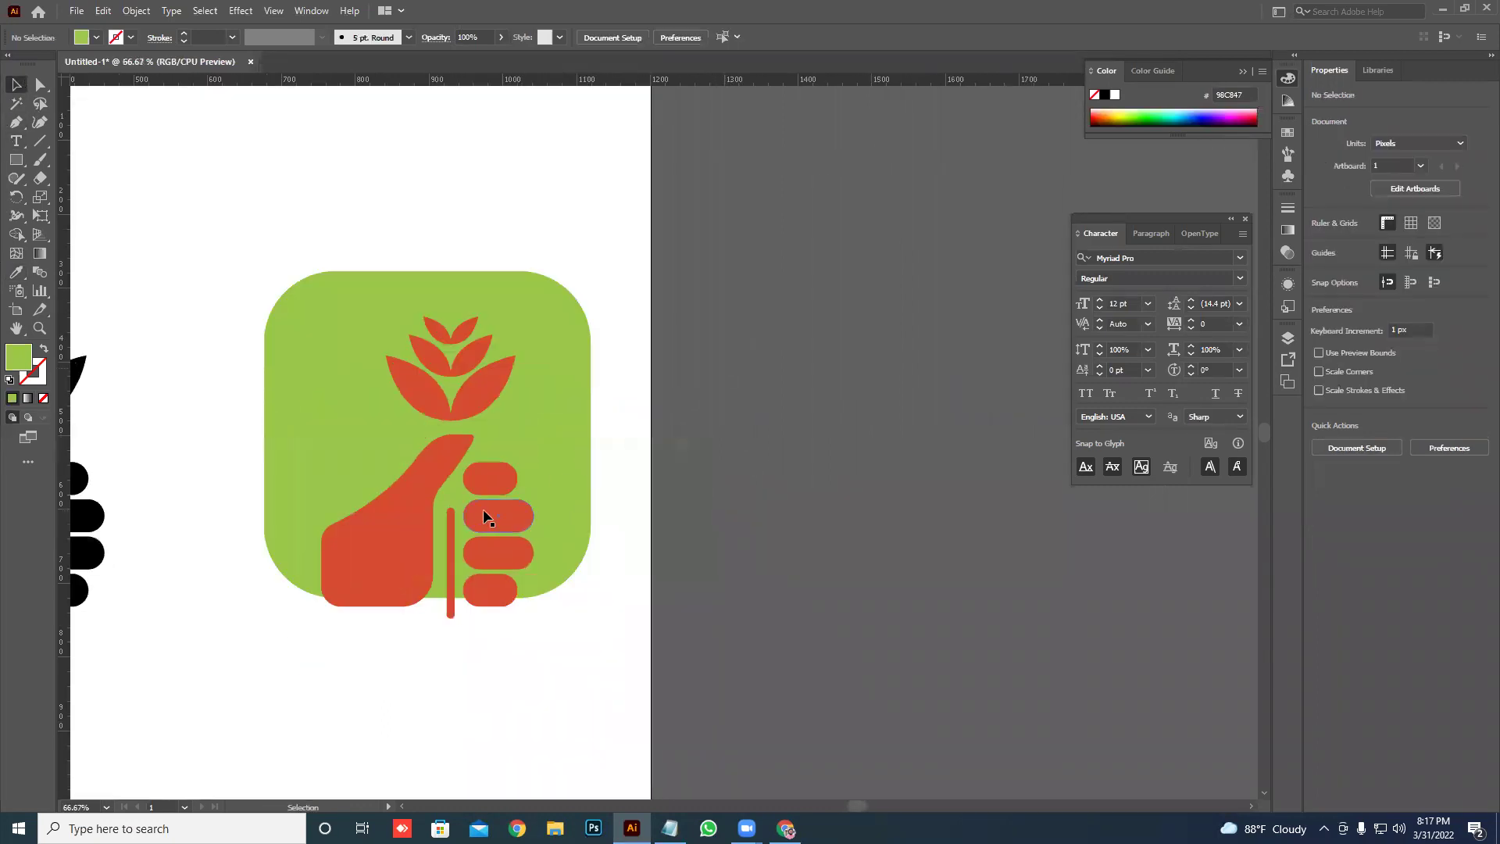
- Raise and resize the red icon to about 278.61 × 395.95 px, centring it horizontally on the green square
{"action": "left_click_drag", "start_coordinate": [409, 520], "coordinate": [401, 495]}
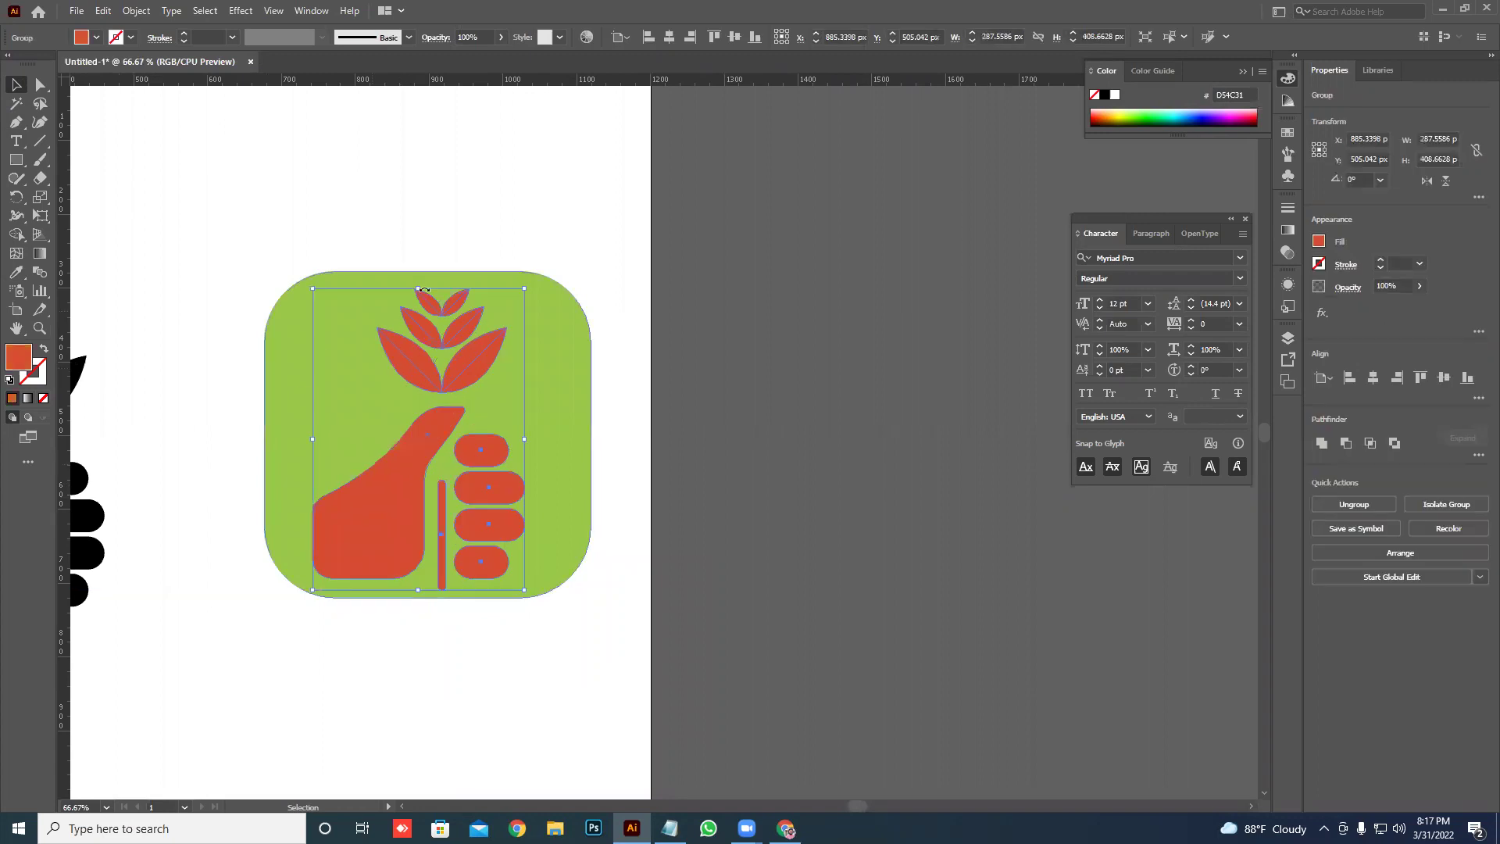
{"action": "left_click_drag", "start_coordinate": [523, 291], "coordinate": [458, 291]}
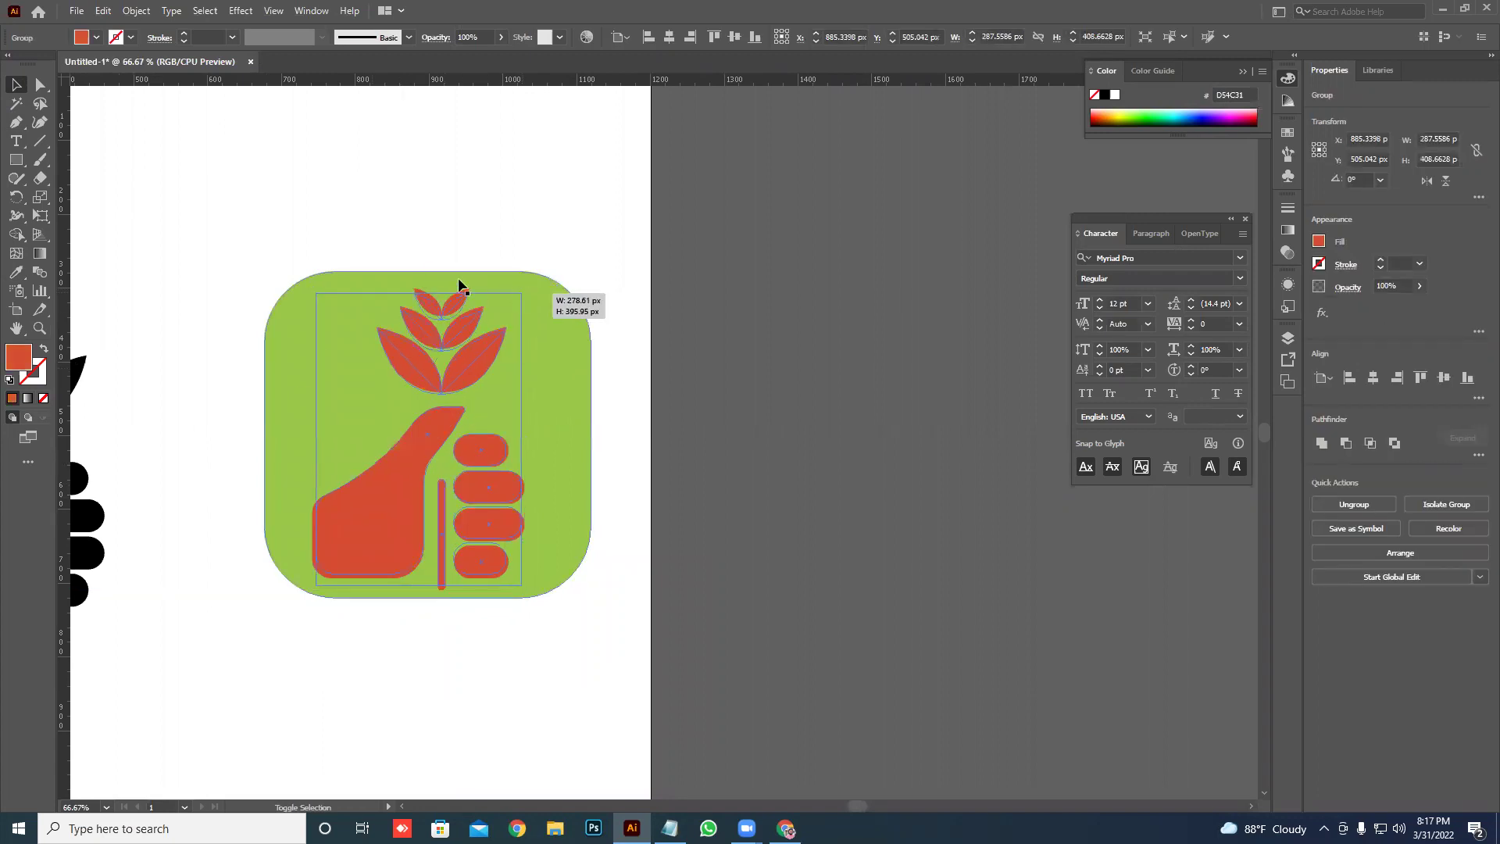
{"action": "left_click_drag", "start_coordinate": [335, 235], "coordinate": [452, 325]}
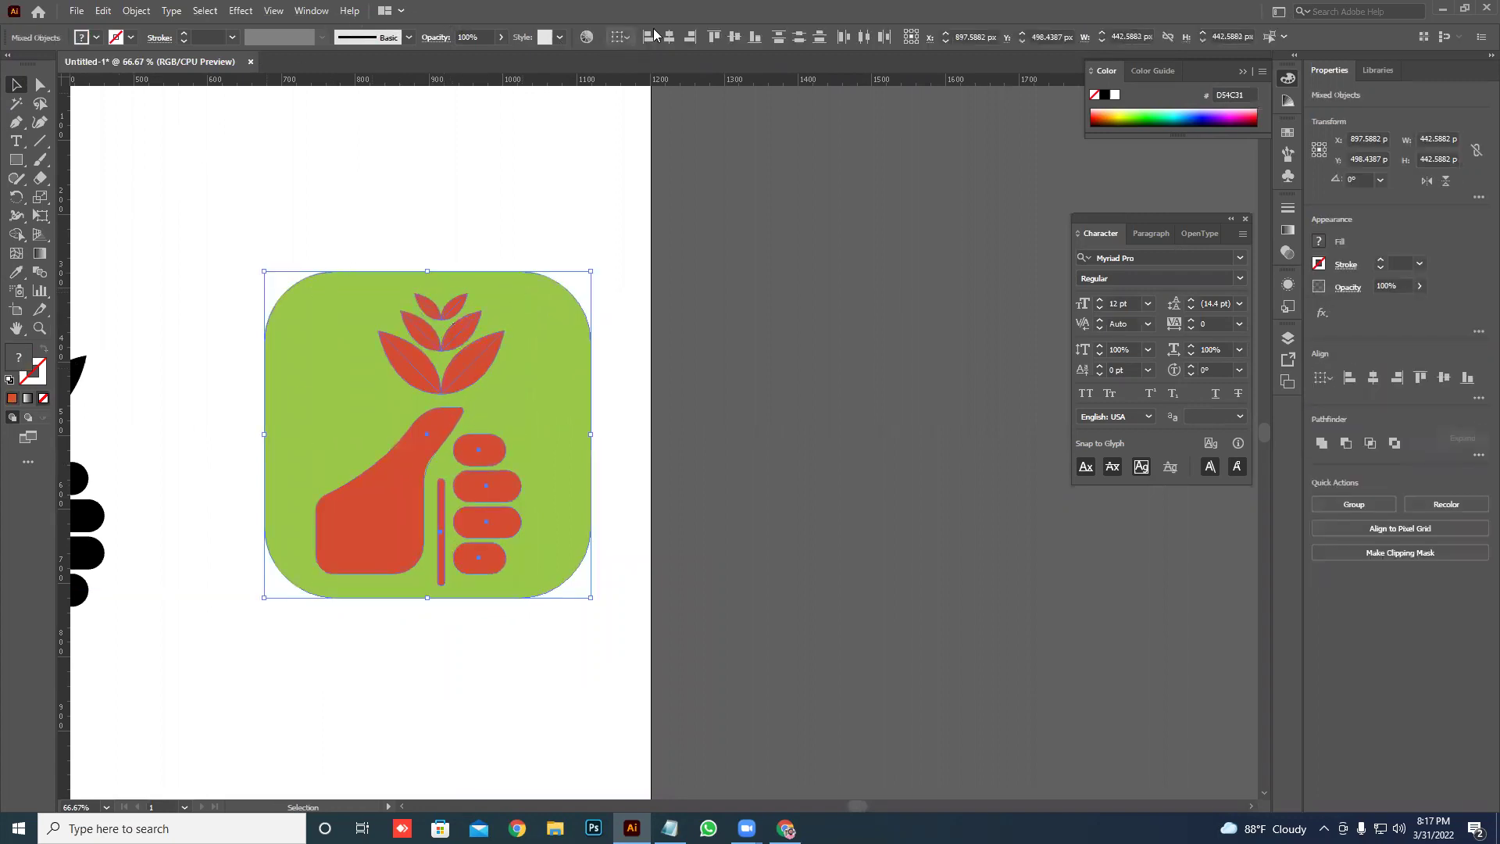
{"action": "left_click", "coordinate": [670, 37]}
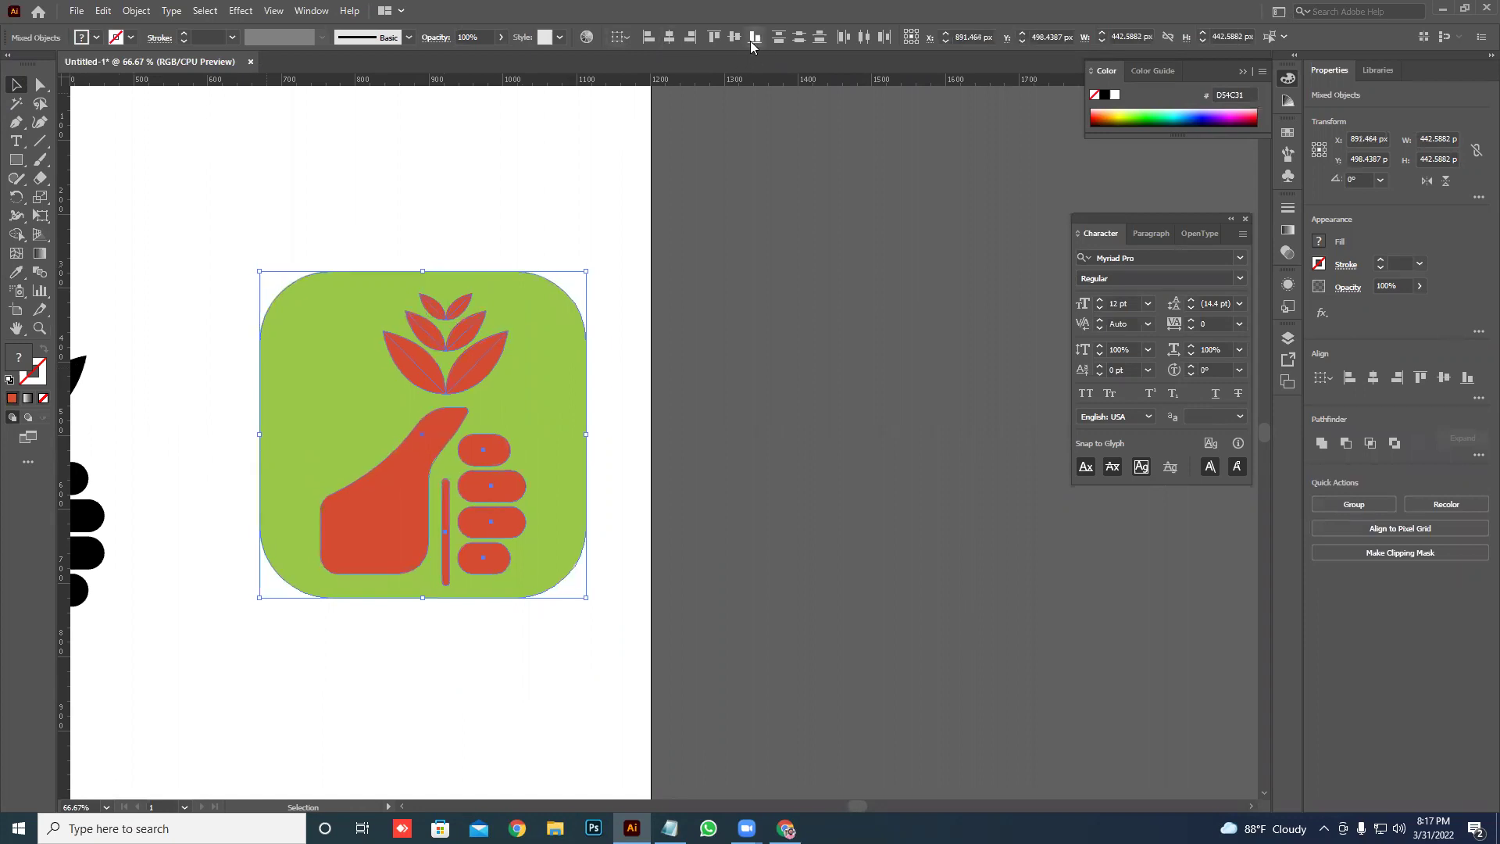
{"action": "left_click", "coordinate": [693, 228]}
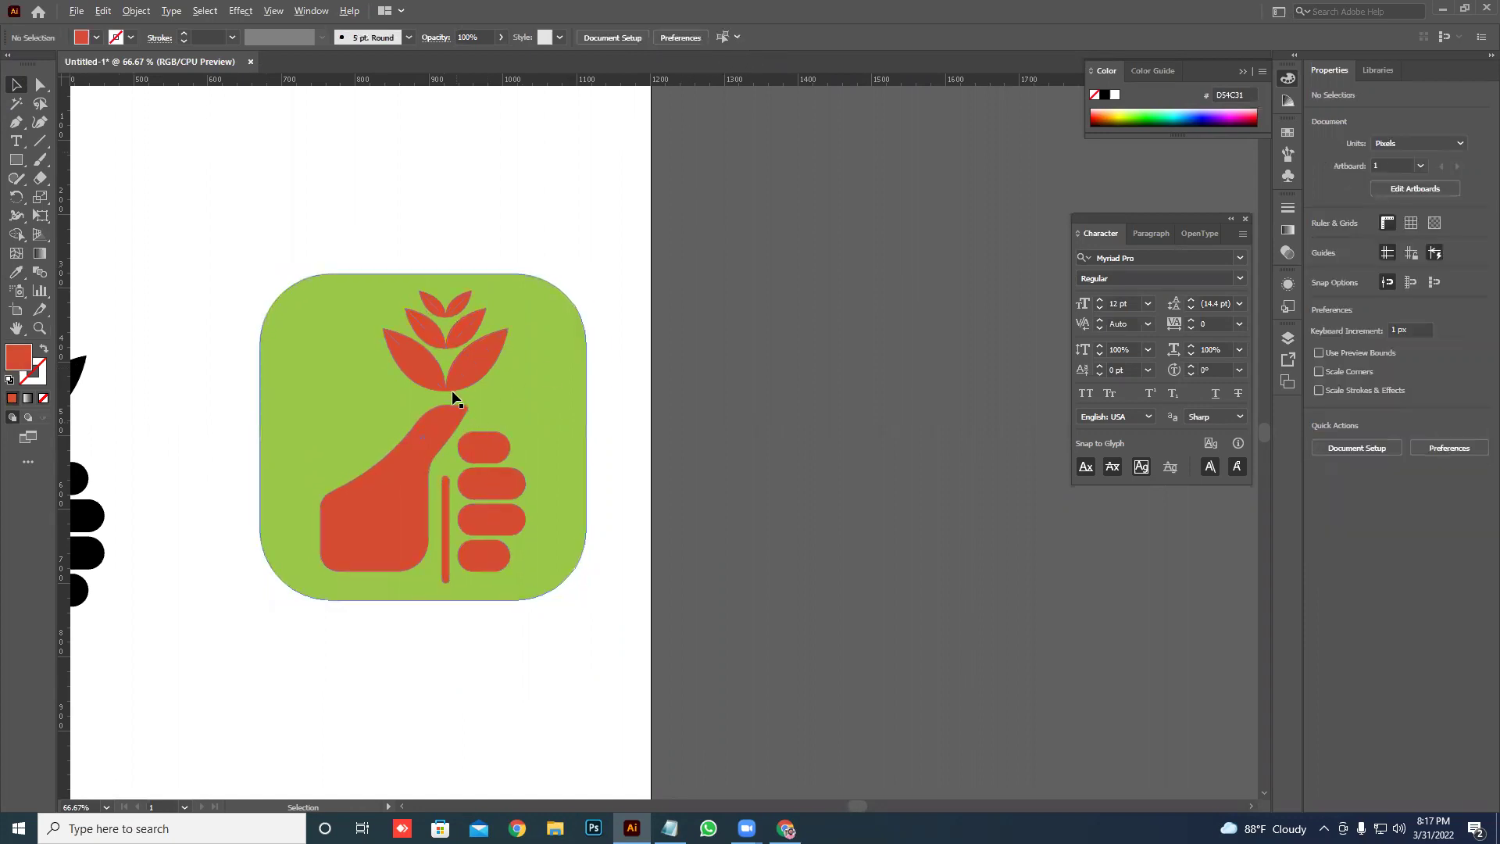
{"action": "scroll", "coordinate": [452, 396], "scroll_direction": "down", "scroll_amount": 3}
{"action": "mouse_move", "coordinate": [500, 407]}
{"action": "left_mouse_down"}
{"action": "mouse_move", "coordinate": [748, 367]}
{"action": "mouse_move", "coordinate": [728, 355]}
{"action": "left_mouse_up"}
{"action": "scroll", "coordinate": [722, 358], "scroll_direction": "up", "scroll_amount": 2}
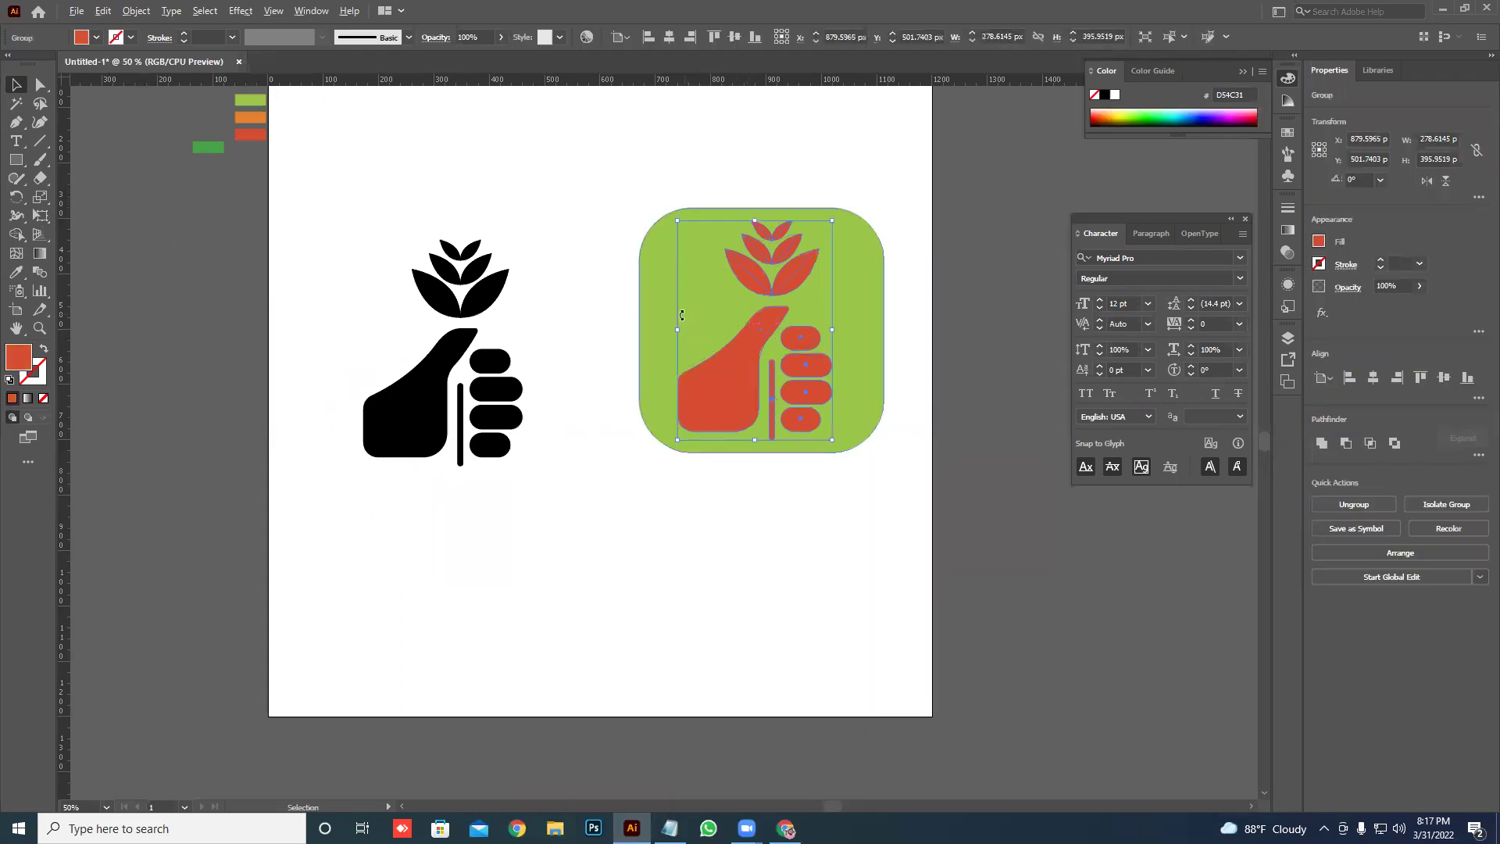
{"action": "scroll", "coordinate": [686, 203], "scroll_direction": "down", "scroll_amount": 2}
- Group the green square with the red hand and move the tile lower right
{"action": "left_click", "coordinate": [727, 323], "text": "shift"}
{"action": "right_click", "coordinate": [727, 322]}
{"action": "left_click", "coordinate": [762, 435]}
{"action": "left_click_drag", "start_coordinate": [663, 263], "coordinate": [887, 465]}
{"action": "left_click", "coordinate": [538, 303]}
{"action": "scroll", "coordinate": [664, 363], "scroll_direction": "up", "scroll_amount": 1}
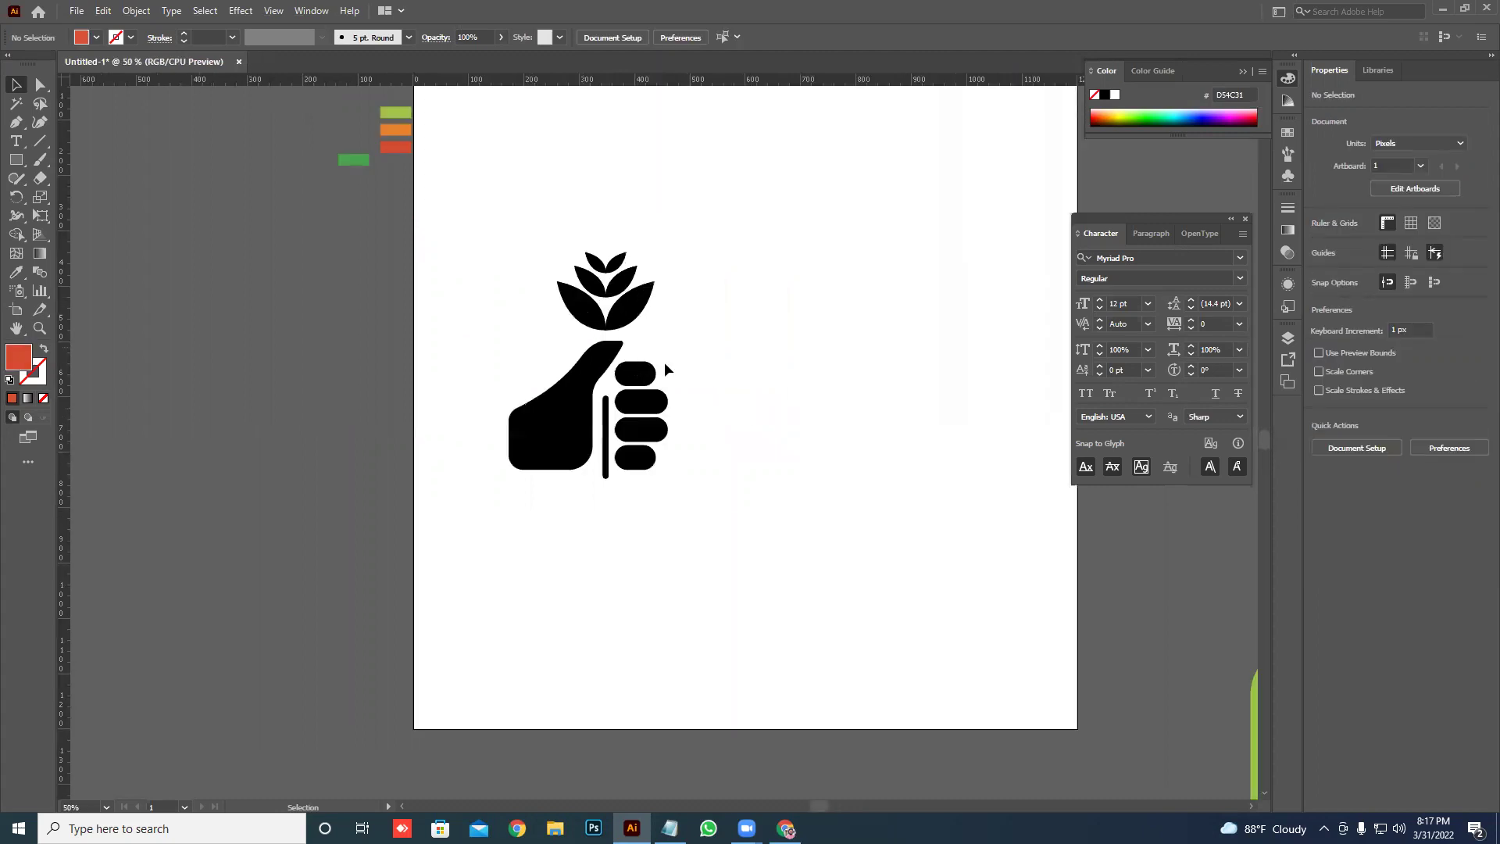
{"action": "scroll", "coordinate": [664, 363], "scroll_direction": "up", "scroll_amount": 1}
- Recolour the black hand-and-sprout icon, trying greens, orange and red before settling on light green
{"action": "left_click_drag", "start_coordinate": [400, 232], "coordinate": [638, 487]}
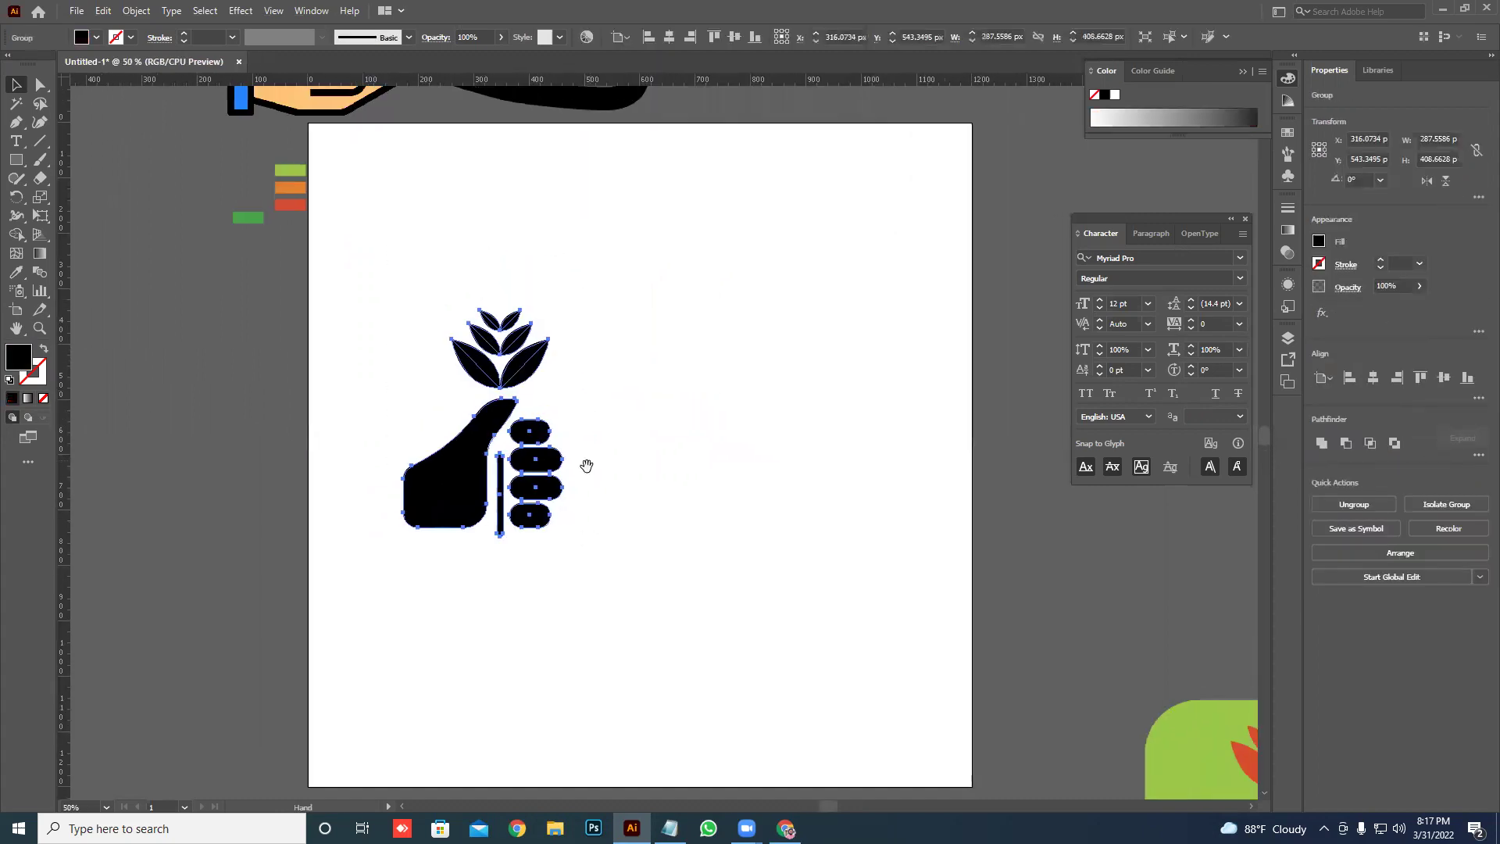
{"action": "left_click", "coordinate": [17, 271]}
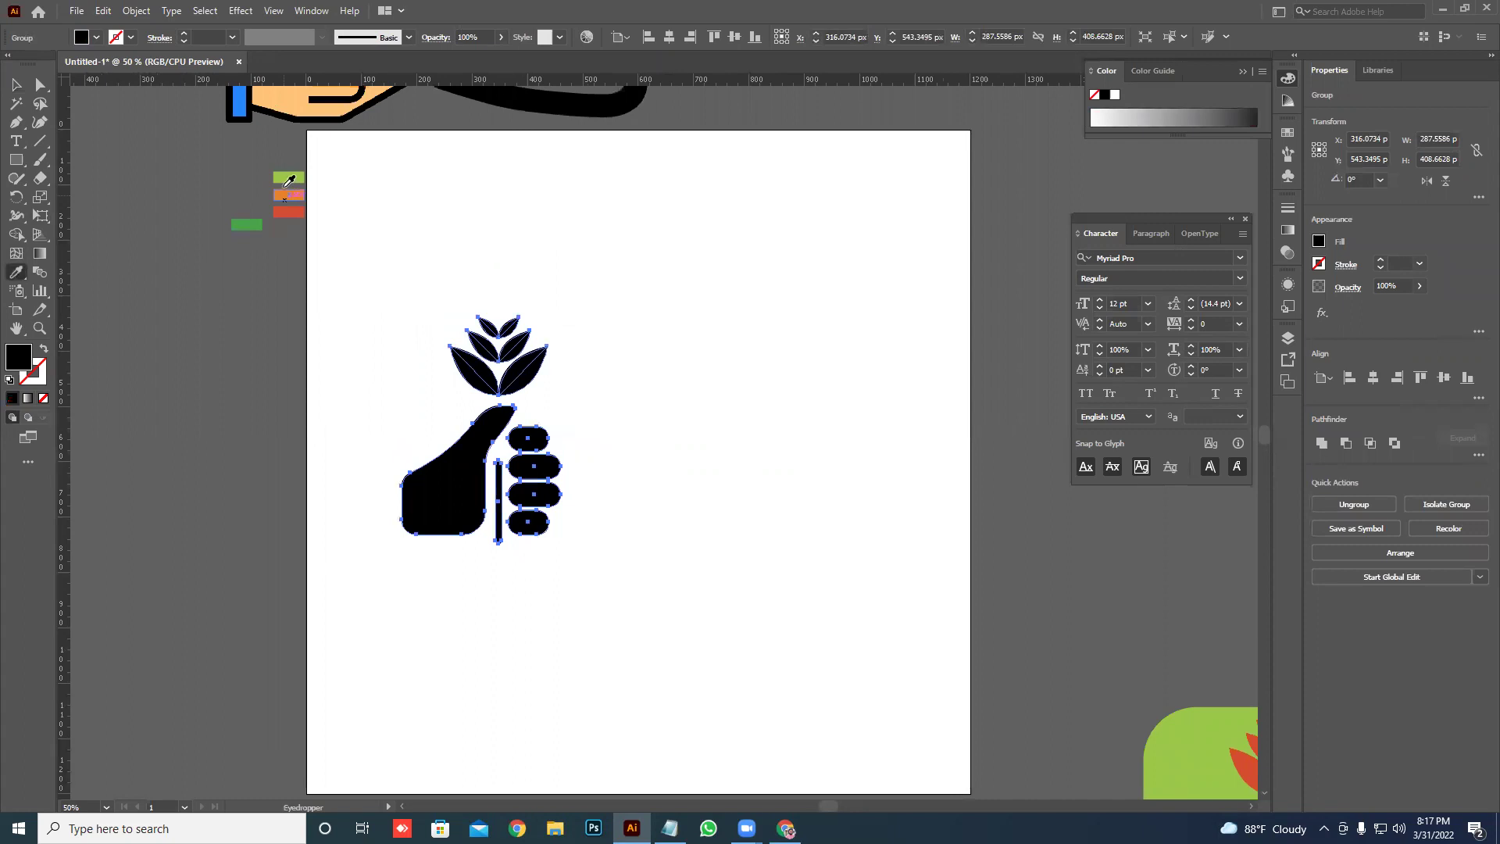
{"action": "left_click", "coordinate": [287, 182]}
{"action": "left_click", "coordinate": [252, 227]}
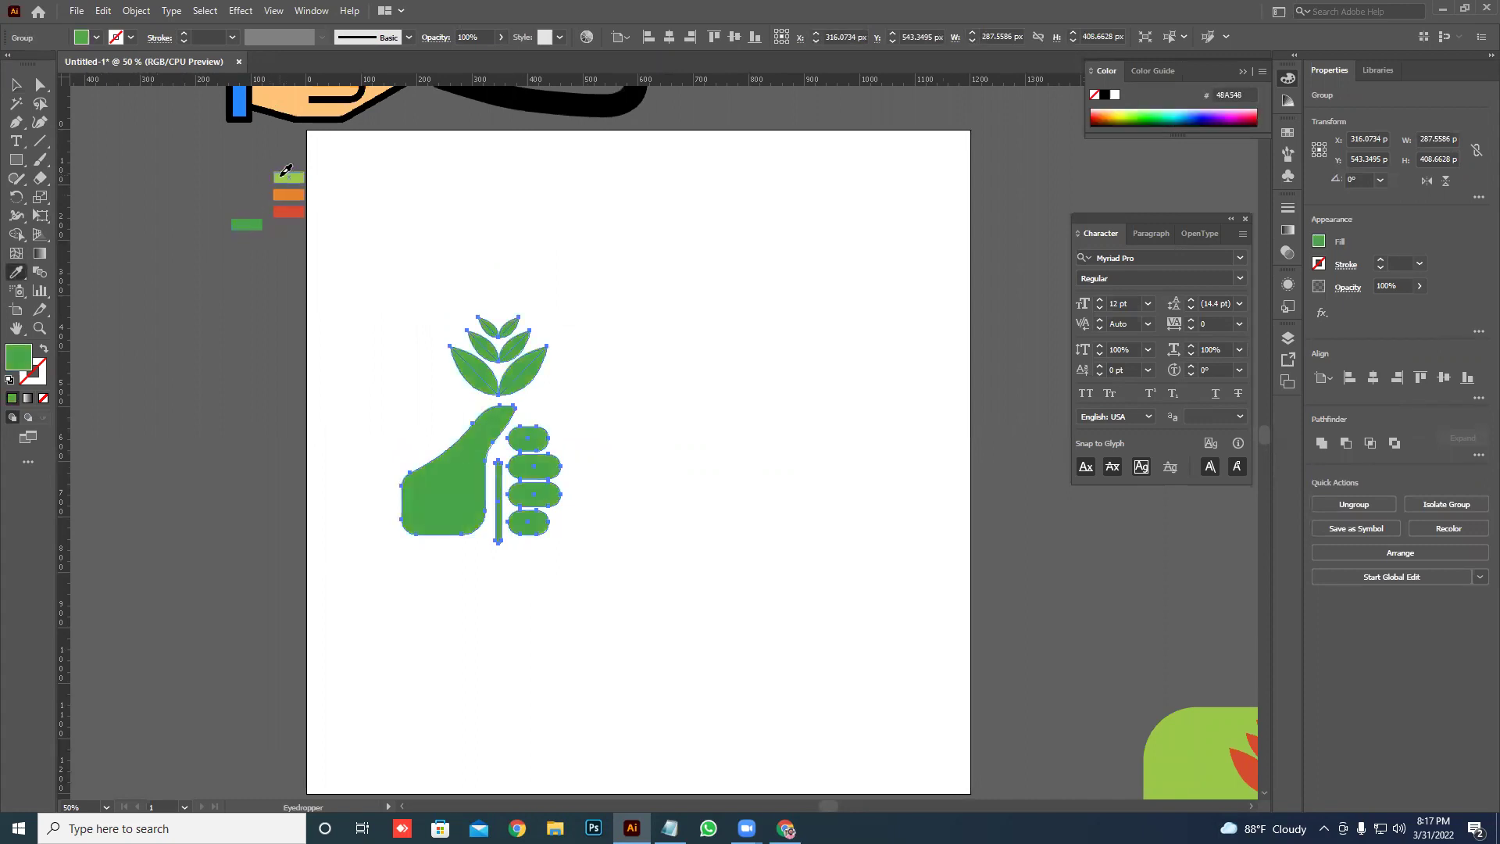
{"action": "left_click", "coordinate": [282, 176]}
{"action": "left_click", "coordinate": [281, 194]}
{"action": "left_click", "coordinate": [283, 211]}
{"action": "left_click", "coordinate": [282, 195]}
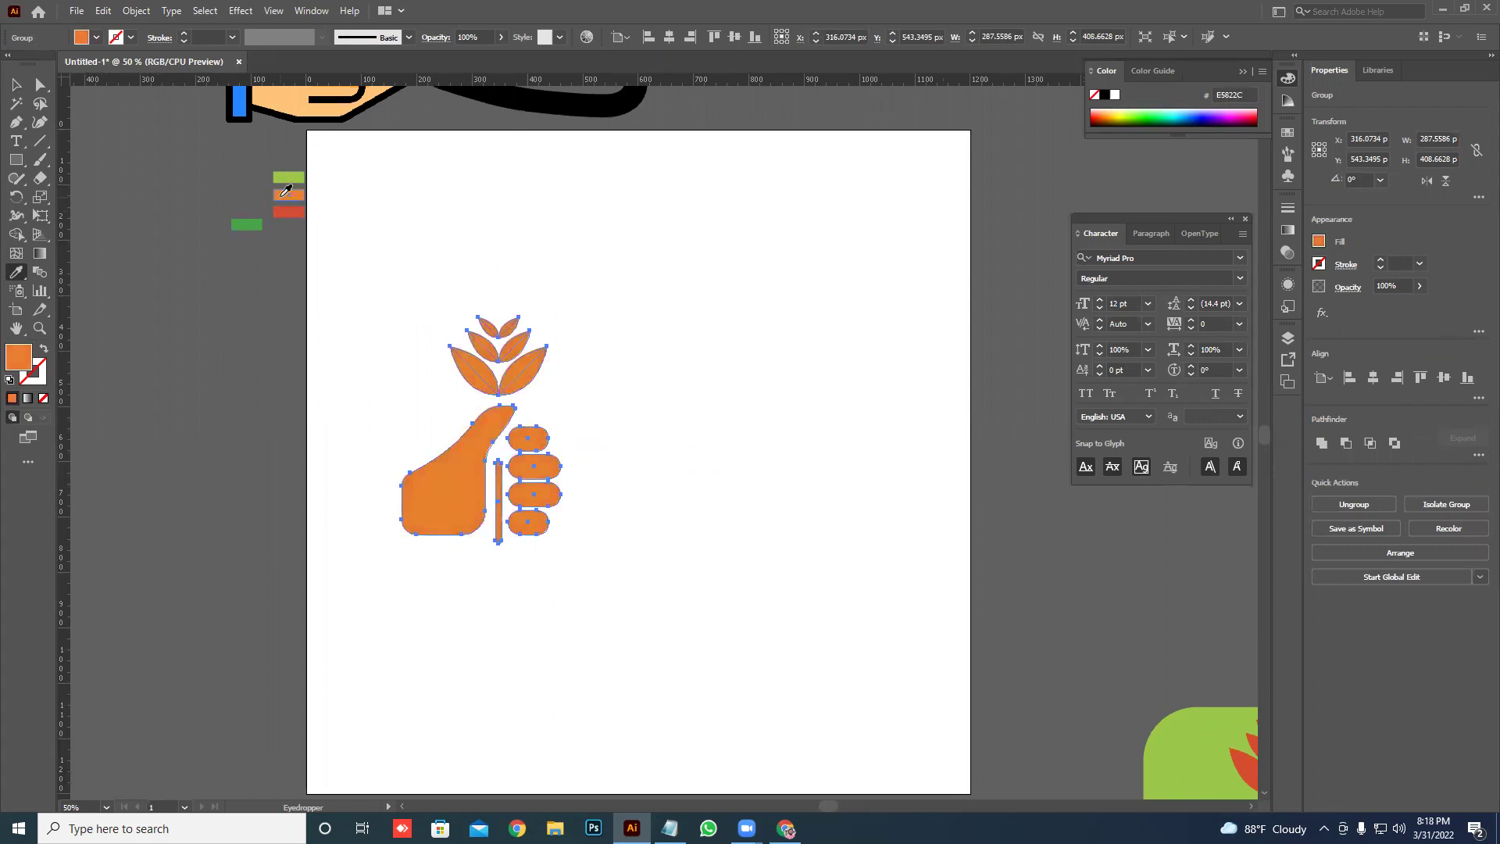
{"action": "left_click", "coordinate": [284, 179]}
{"action": "key", "text": "v"}
{"action": "left_click_drag", "start_coordinate": [486, 363], "coordinate": [562, 405]}
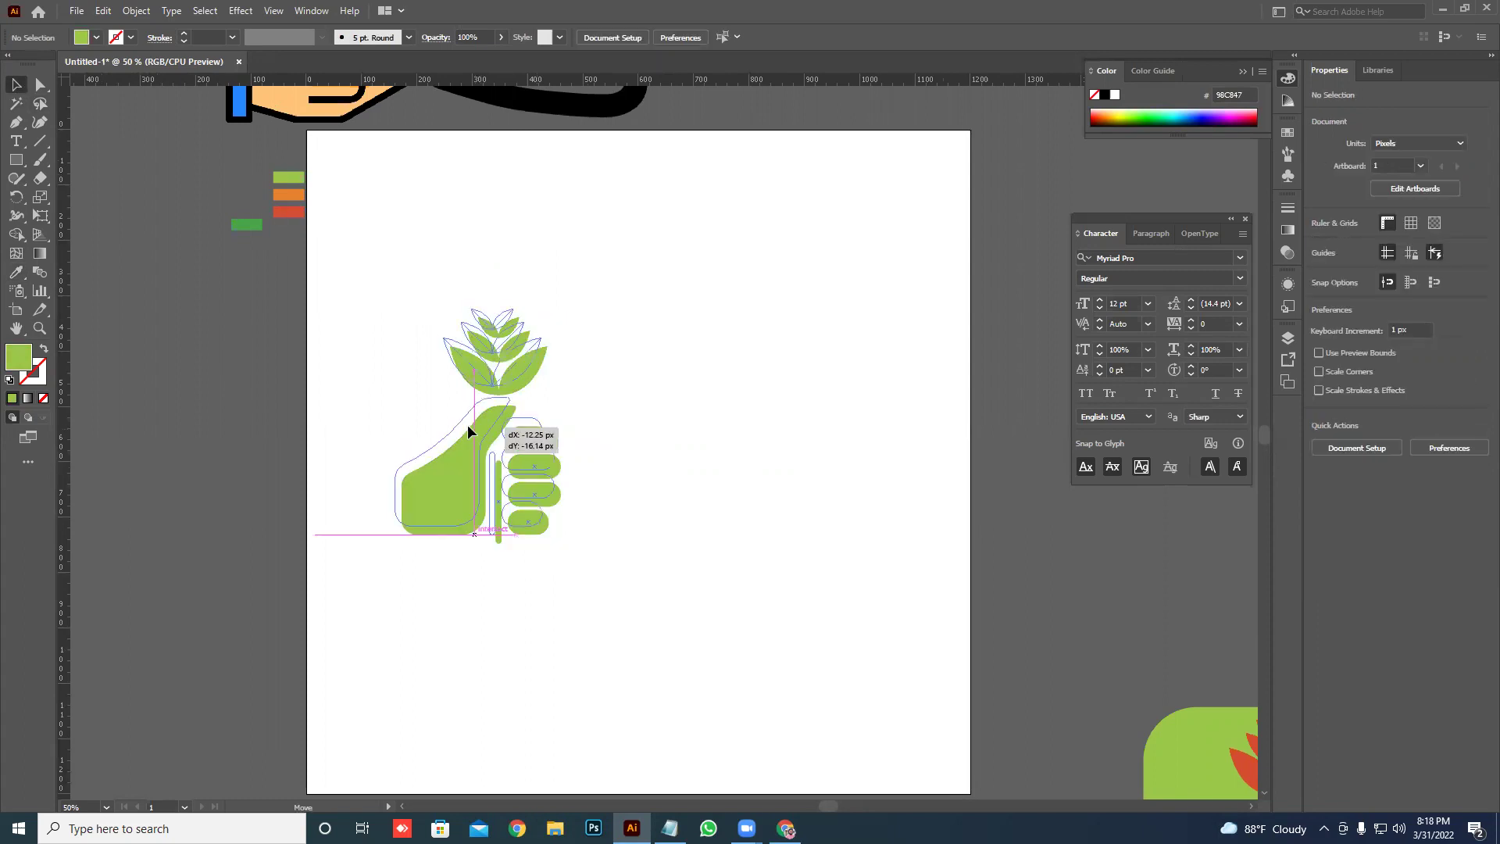
- Direct-select the thin bar's top anchors and drag them straight up into the top leaf
{"action": "key", "text": "ctrl+shift+a"}
{"action": "scroll", "coordinate": [517, 442], "scroll_direction": "up", "scroll_amount": 2}
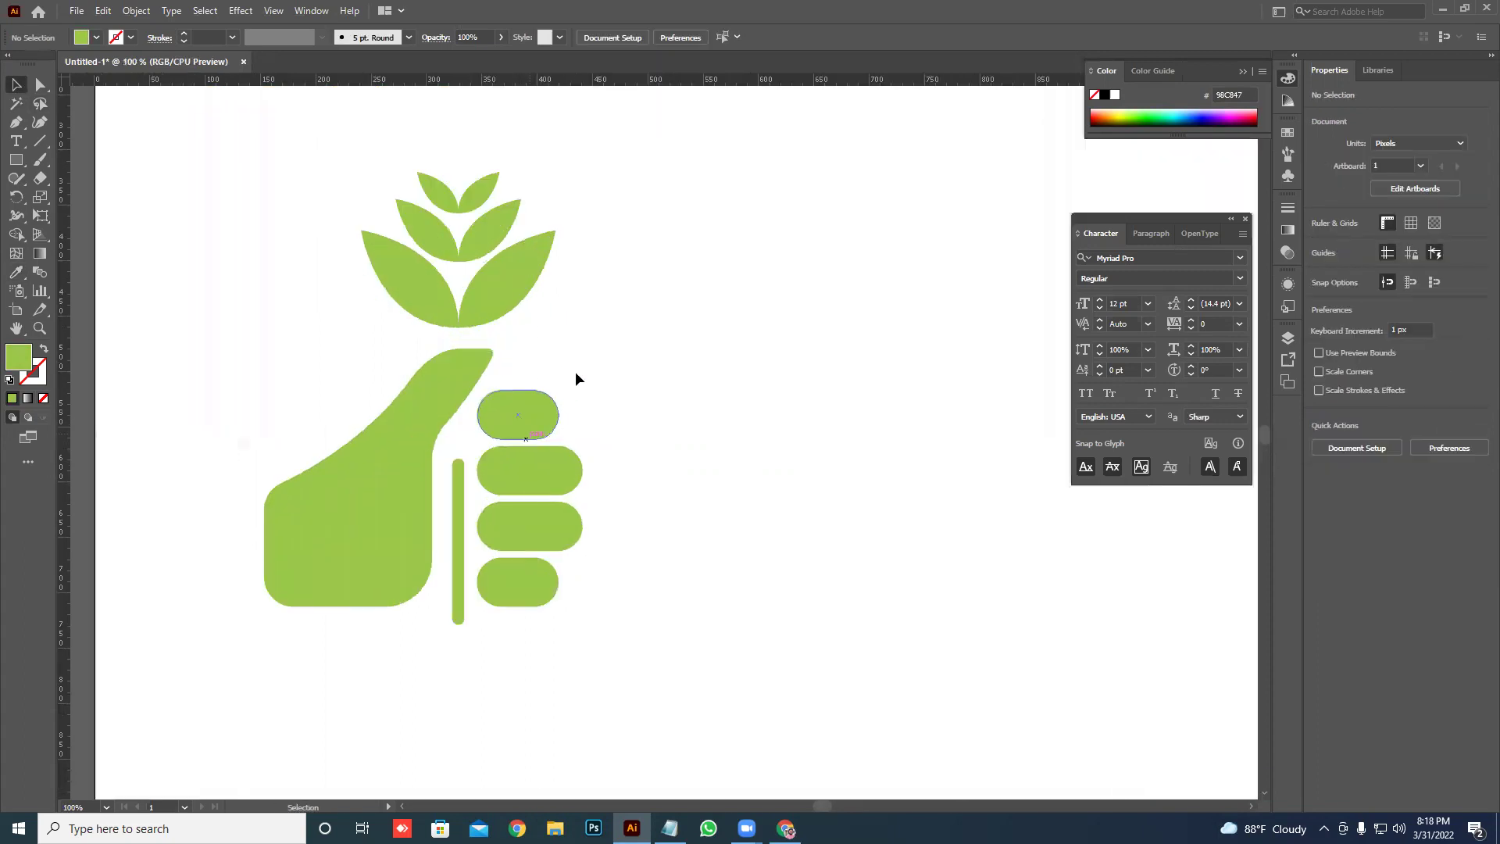
{"action": "left_click", "coordinate": [37, 84]}
{"action": "left_click", "coordinate": [460, 505]}
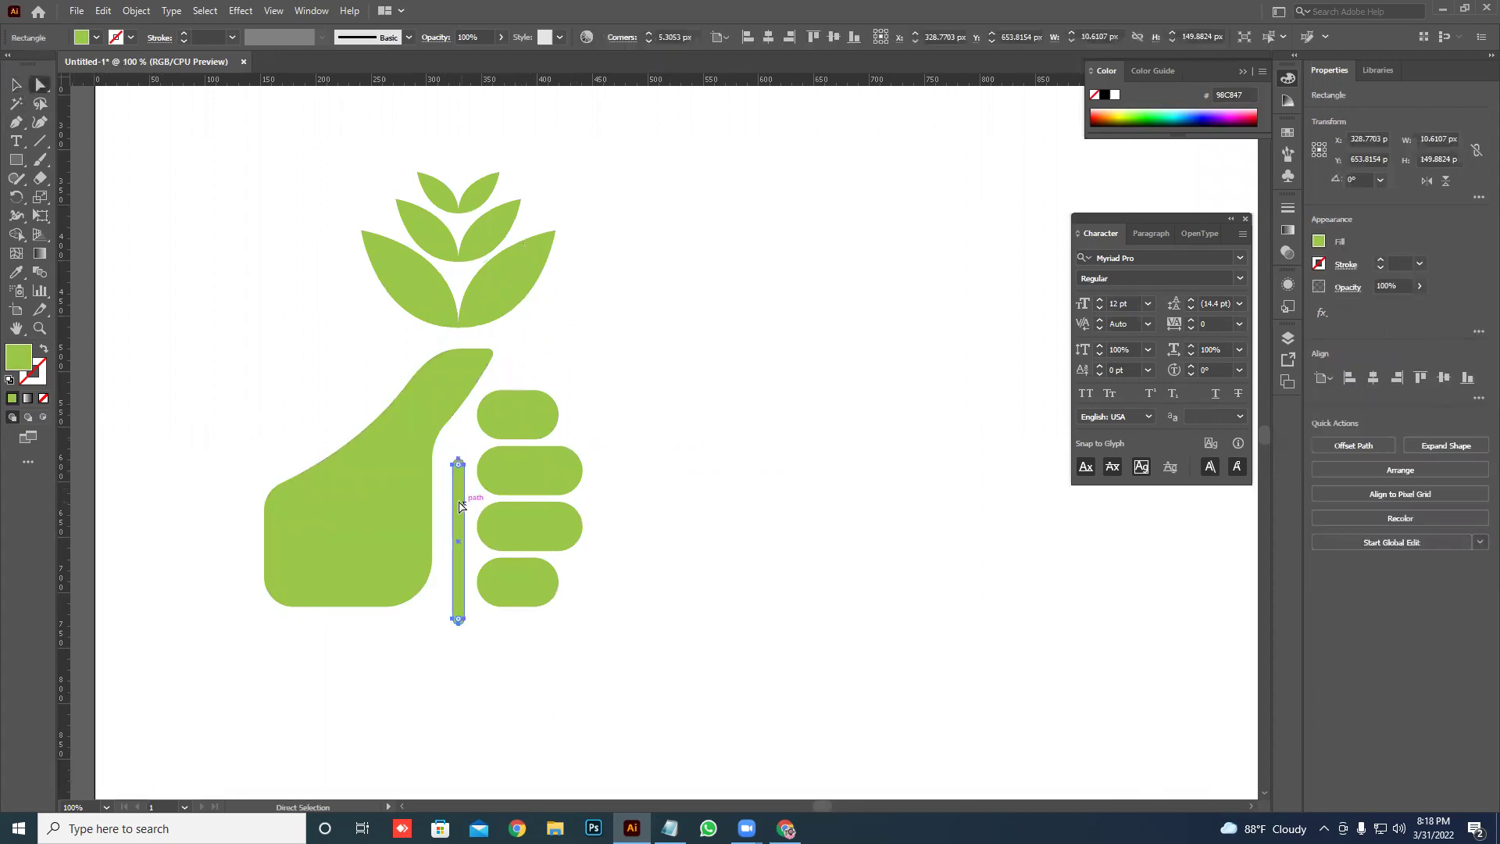
{"action": "scroll", "coordinate": [465, 472], "scroll_direction": "up", "scroll_amount": 2}
{"action": "mouse_move", "coordinate": [428, 442]}
{"action": "left_mouse_down"}
{"action": "mouse_move", "coordinate": [466, 471]}
{"action": "mouse_move", "coordinate": [461, 397]}
{"action": "left_mouse_up"}
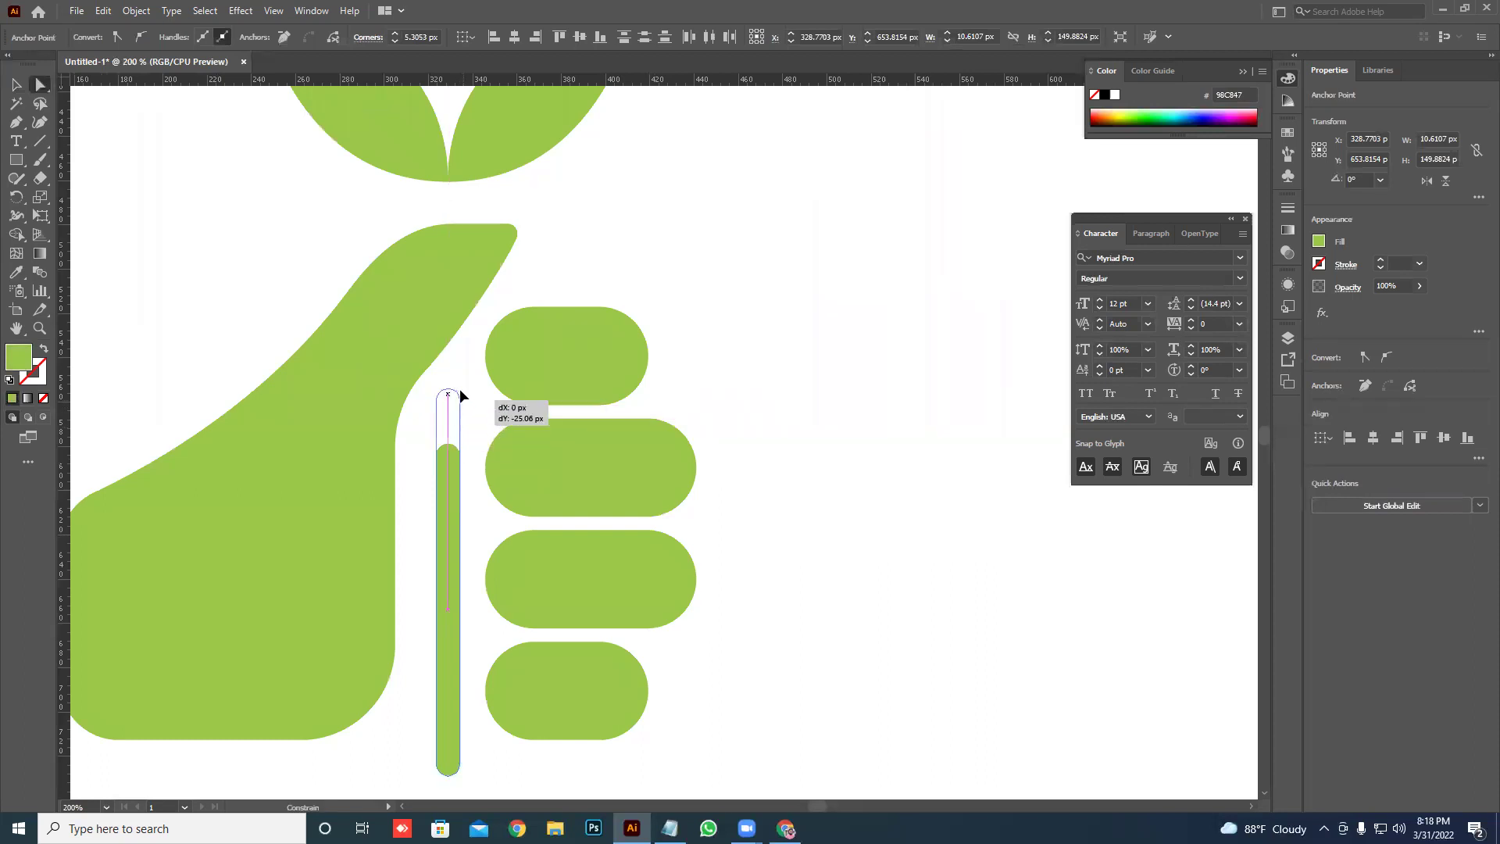
{"action": "left_click_drag", "start_coordinate": [461, 396], "coordinate": [449, 106]}
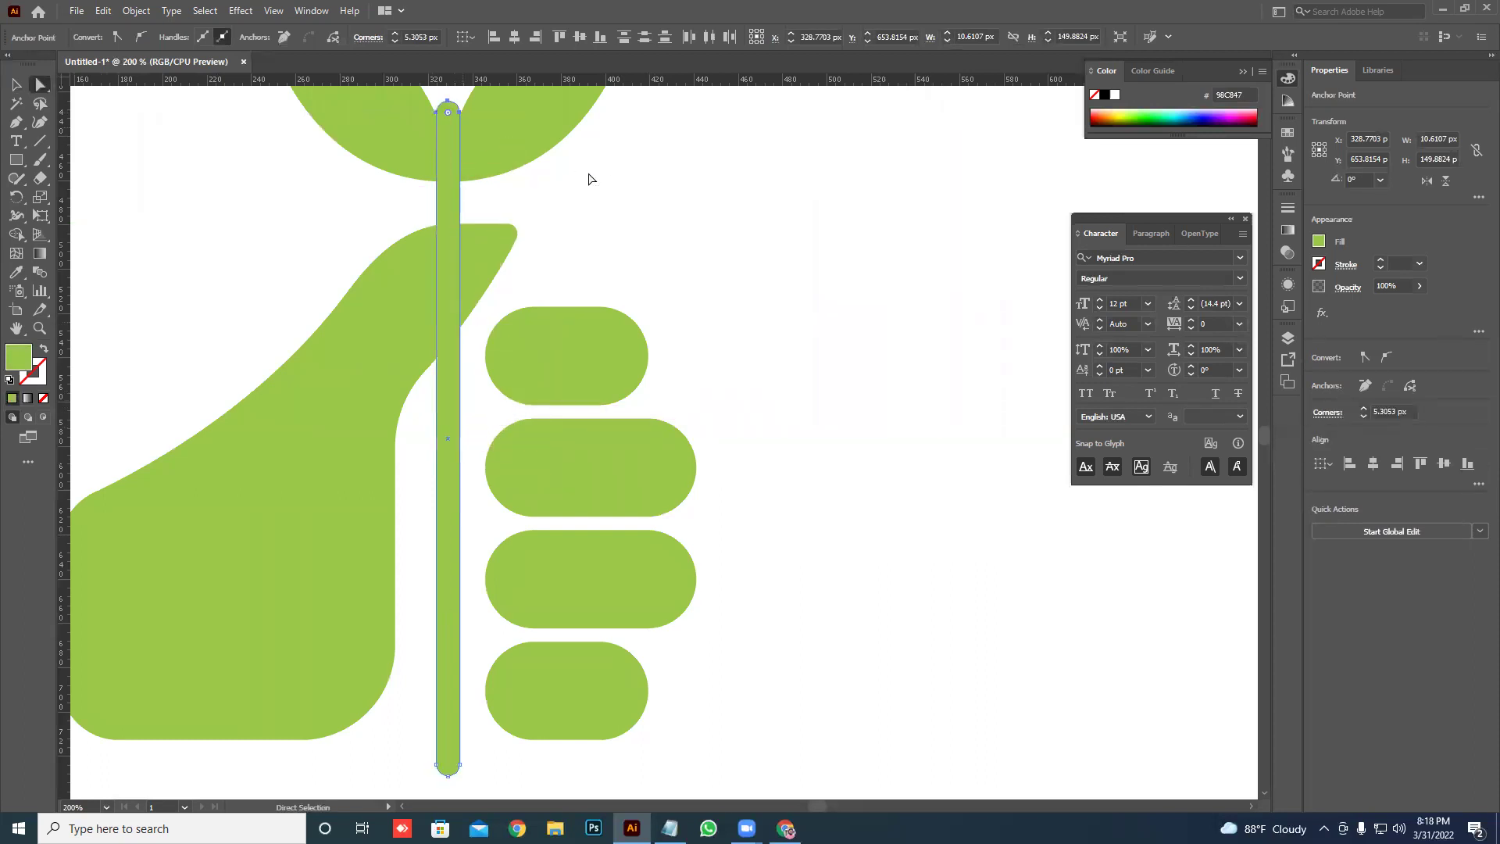
- Deselect and zoom out to view the full stalk through the hand
{"action": "left_click_drag", "start_coordinate": [607, 261], "coordinate": [609, 475]}
{"action": "mouse_move", "coordinate": [468, 331]}
{"action": "left_mouse_down"}
{"action": "mouse_move", "coordinate": [460, 386]}
{"action": "mouse_move", "coordinate": [511, 284]}
{"action": "left_mouse_up"}
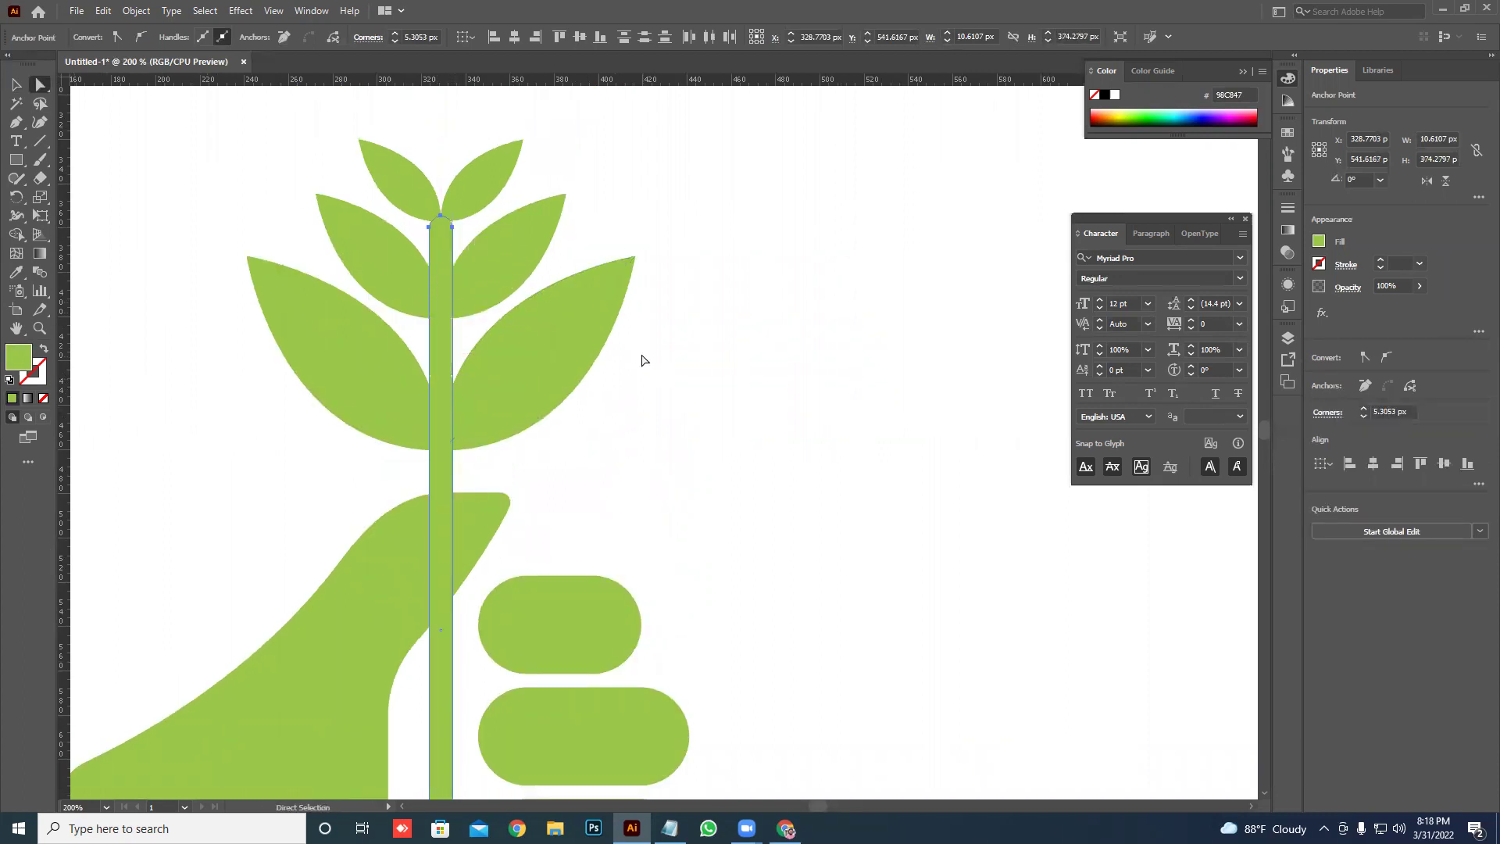
{"action": "left_click", "coordinate": [639, 358]}
{"action": "key", "text": "ctrl+1"}
{"action": "left_click_drag", "start_coordinate": [650, 362], "coordinate": [505, 410]}
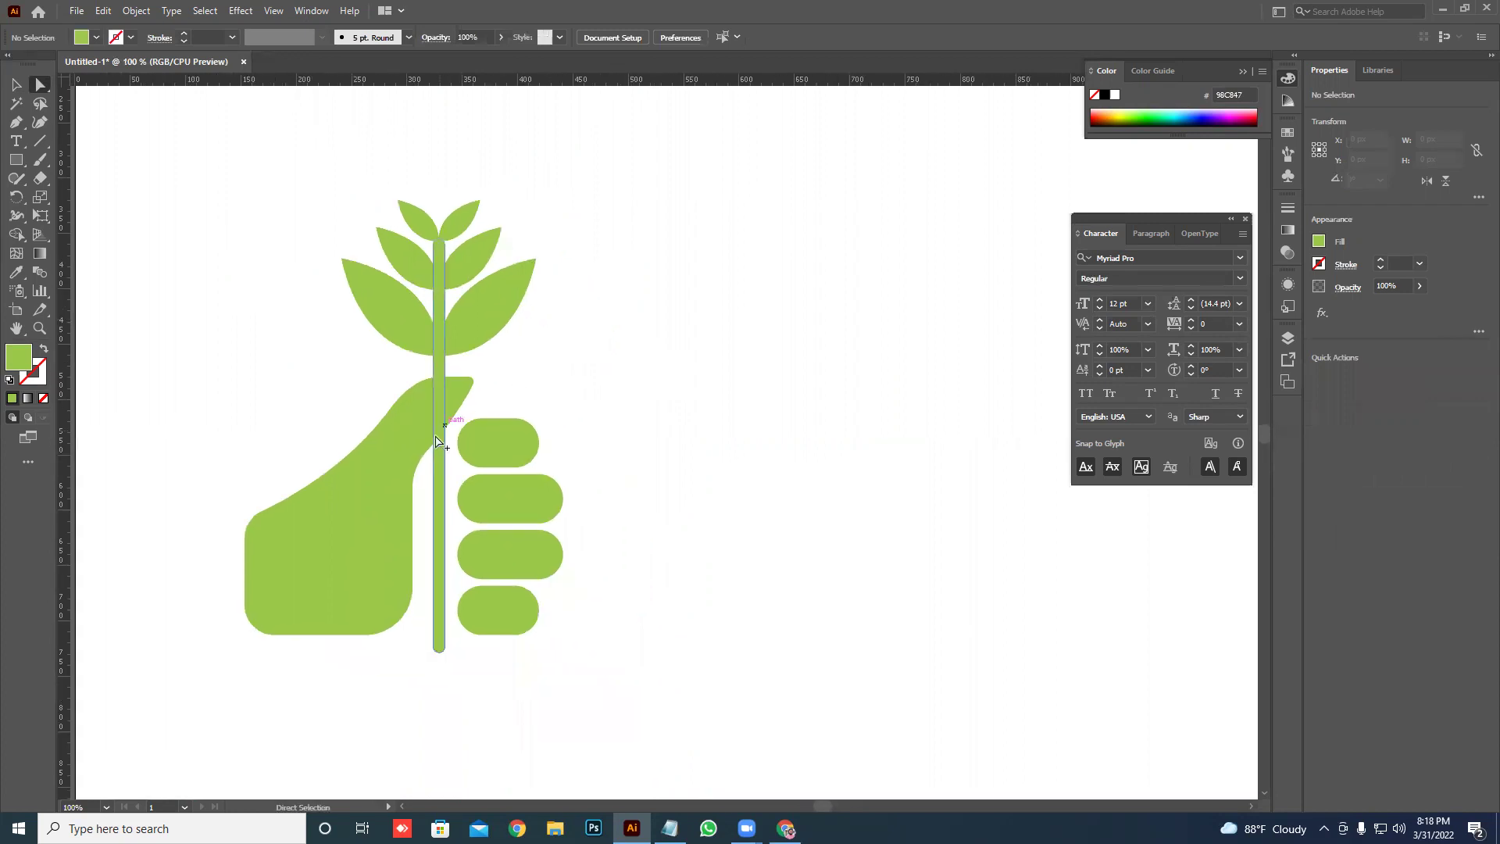
{"action": "scroll", "coordinate": [446, 429], "scroll_direction": "up", "scroll_amount": 1}
{"action": "scroll", "coordinate": [479, 479], "scroll_direction": "up", "scroll_amount": 1}
{"action": "scroll", "coordinate": [495, 435], "scroll_direction": "up", "scroll_amount": 1}
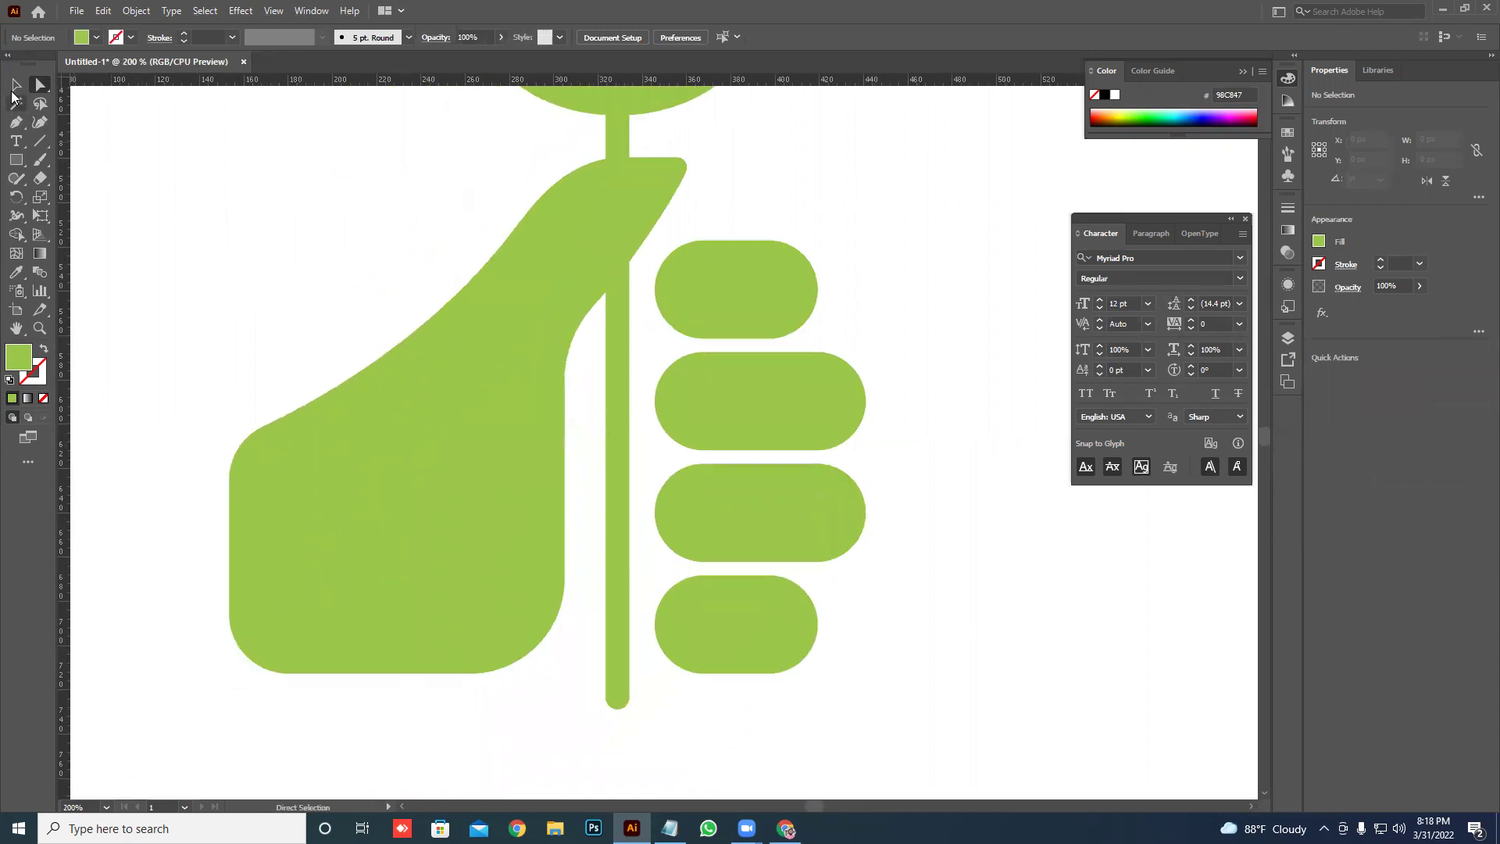
- Ungroup the hand icon into its separate pieces
{"action": "key", "text": "v"}
{"action": "left_click", "coordinate": [383, 336]}
{"action": "right_click", "coordinate": [439, 472]}
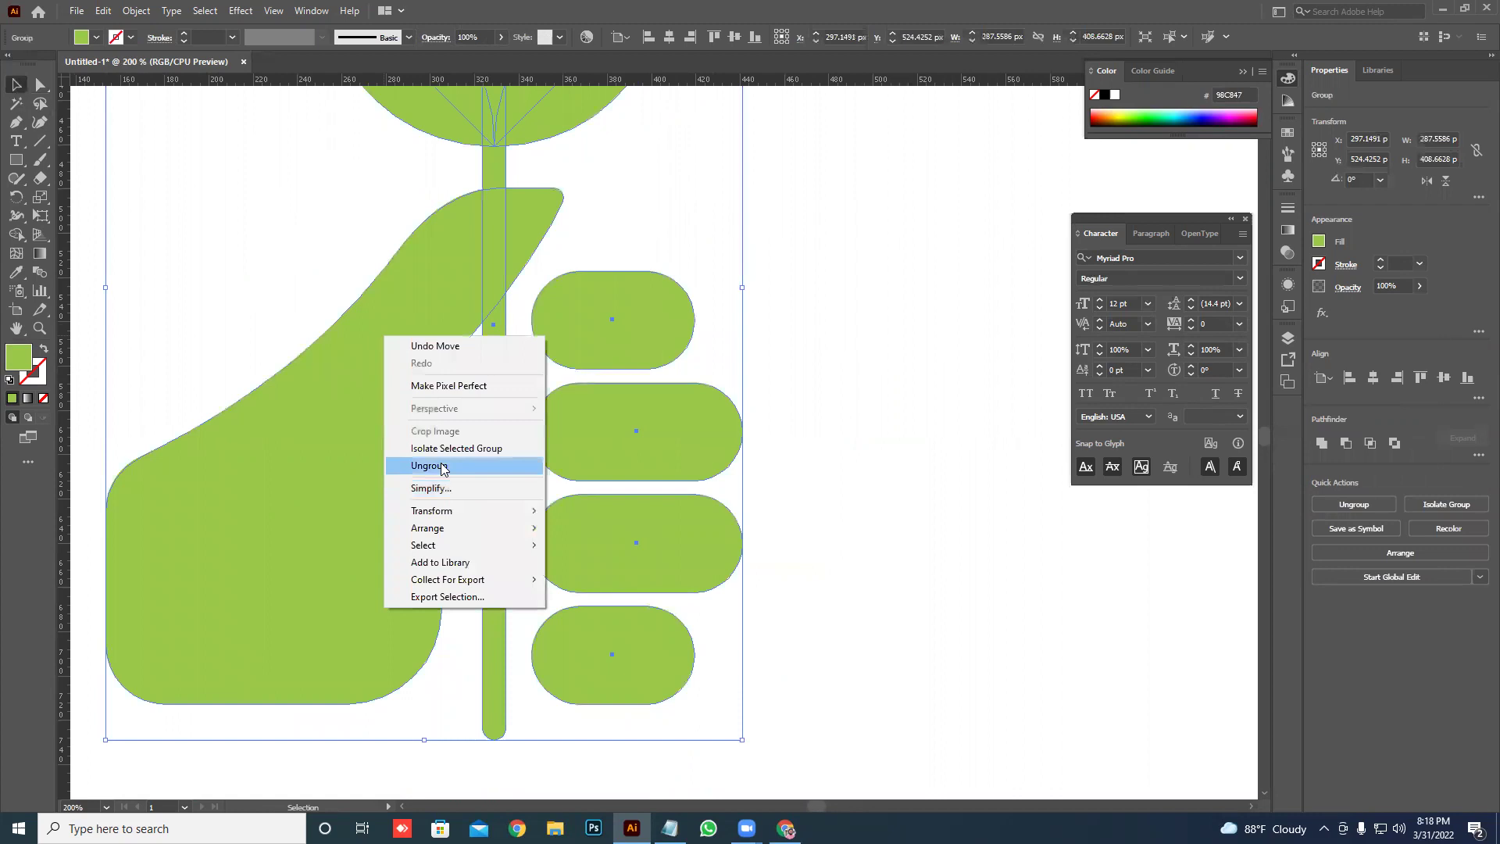
{"action": "left_click", "coordinate": [430, 466]}
{"action": "left_click", "coordinate": [268, 318]}
- Create a 5 px offset path around the palm shape and colour it red
{"action": "left_click", "coordinate": [401, 393]}
{"action": "right_click", "coordinate": [401, 392]}
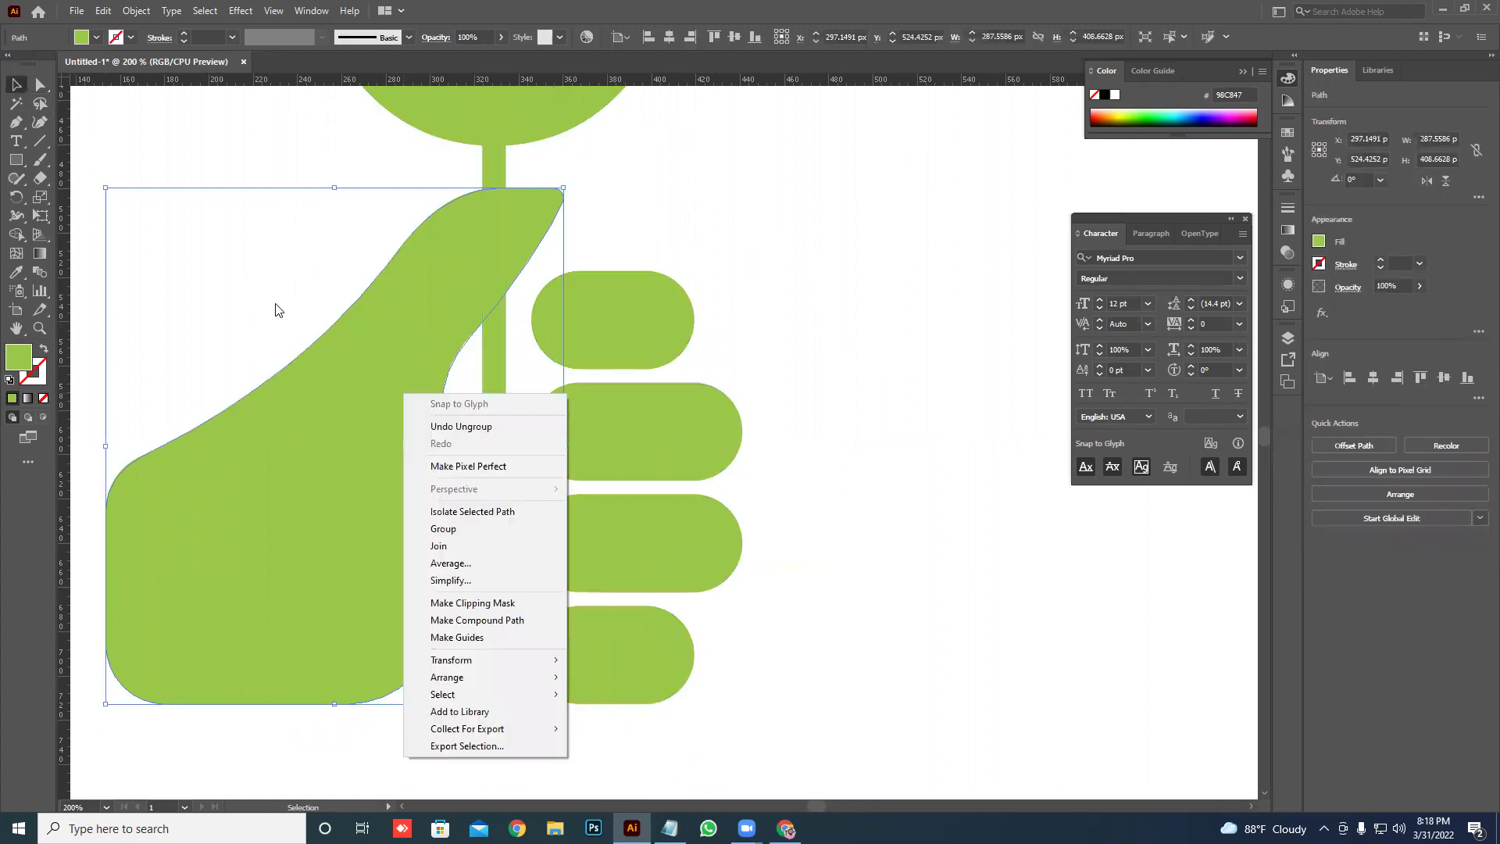
{"action": "left_click", "coordinate": [130, 13]}
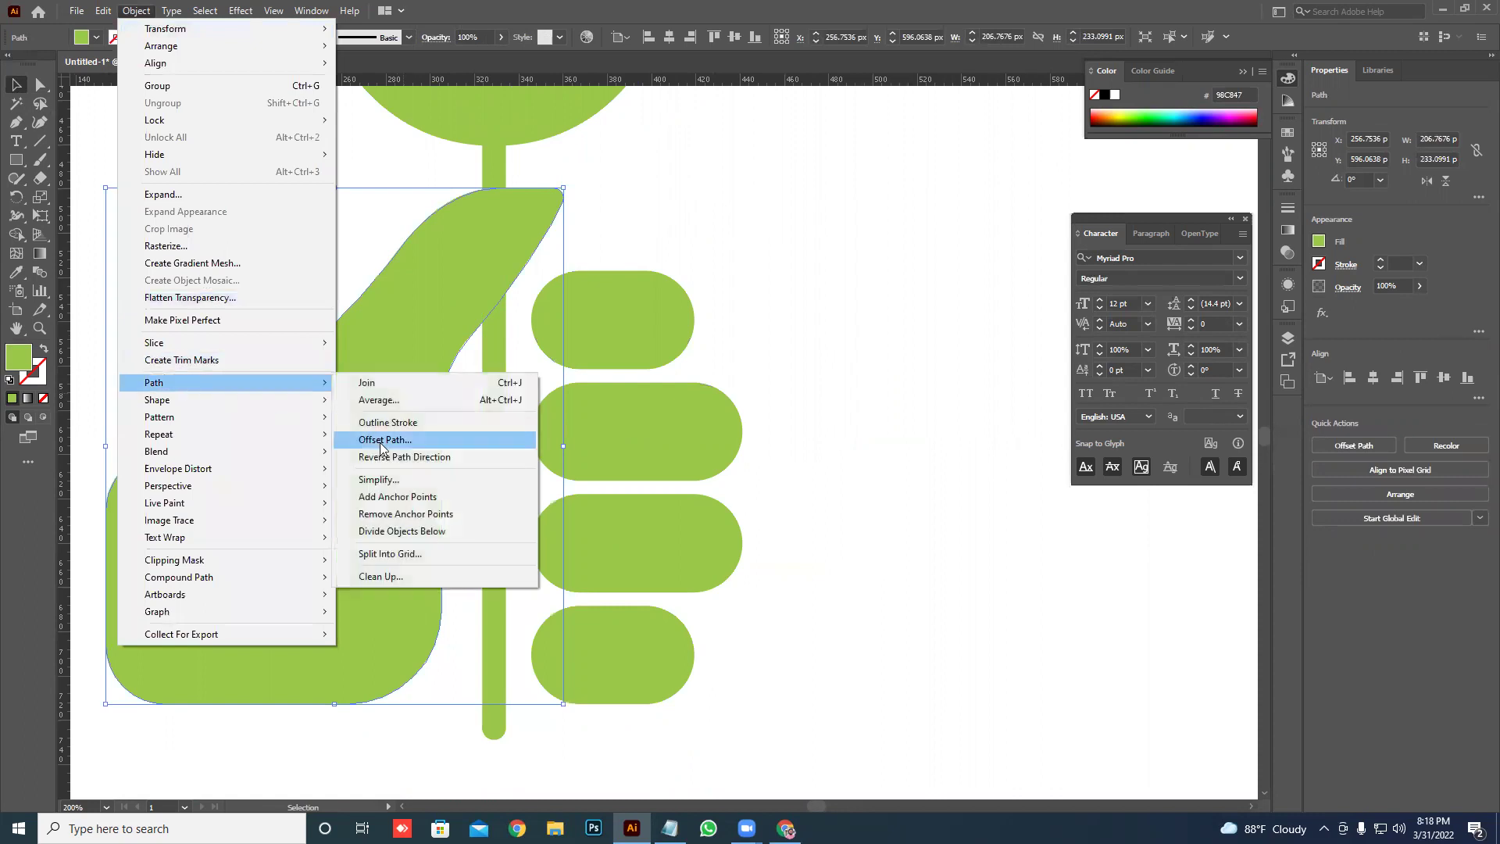
{"action": "left_click", "coordinate": [381, 440]}
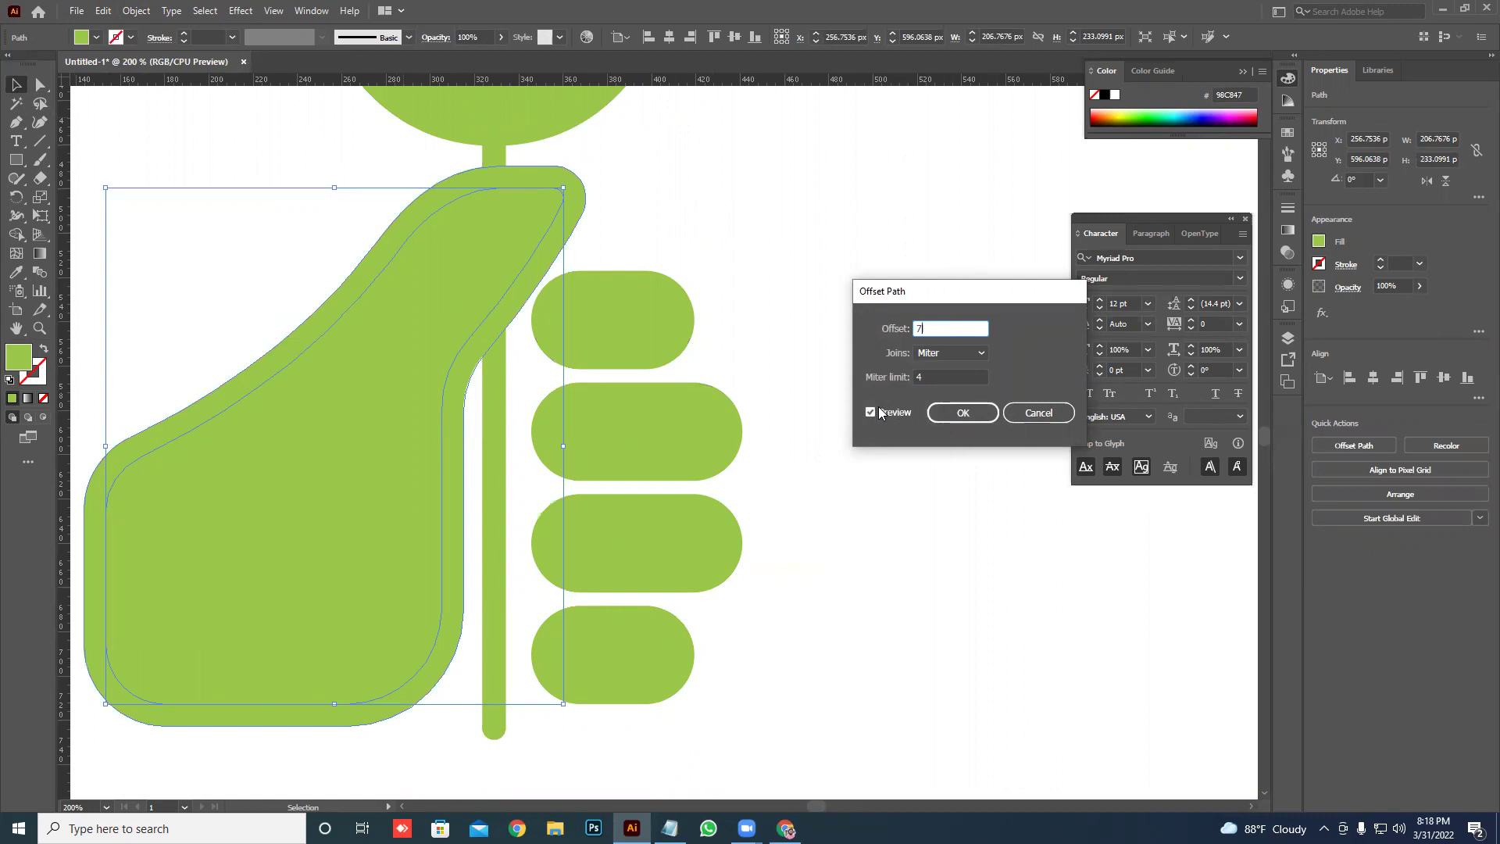
{"action": "key", "text": "Tab"}
{"action": "left_click", "coordinate": [926, 329]}
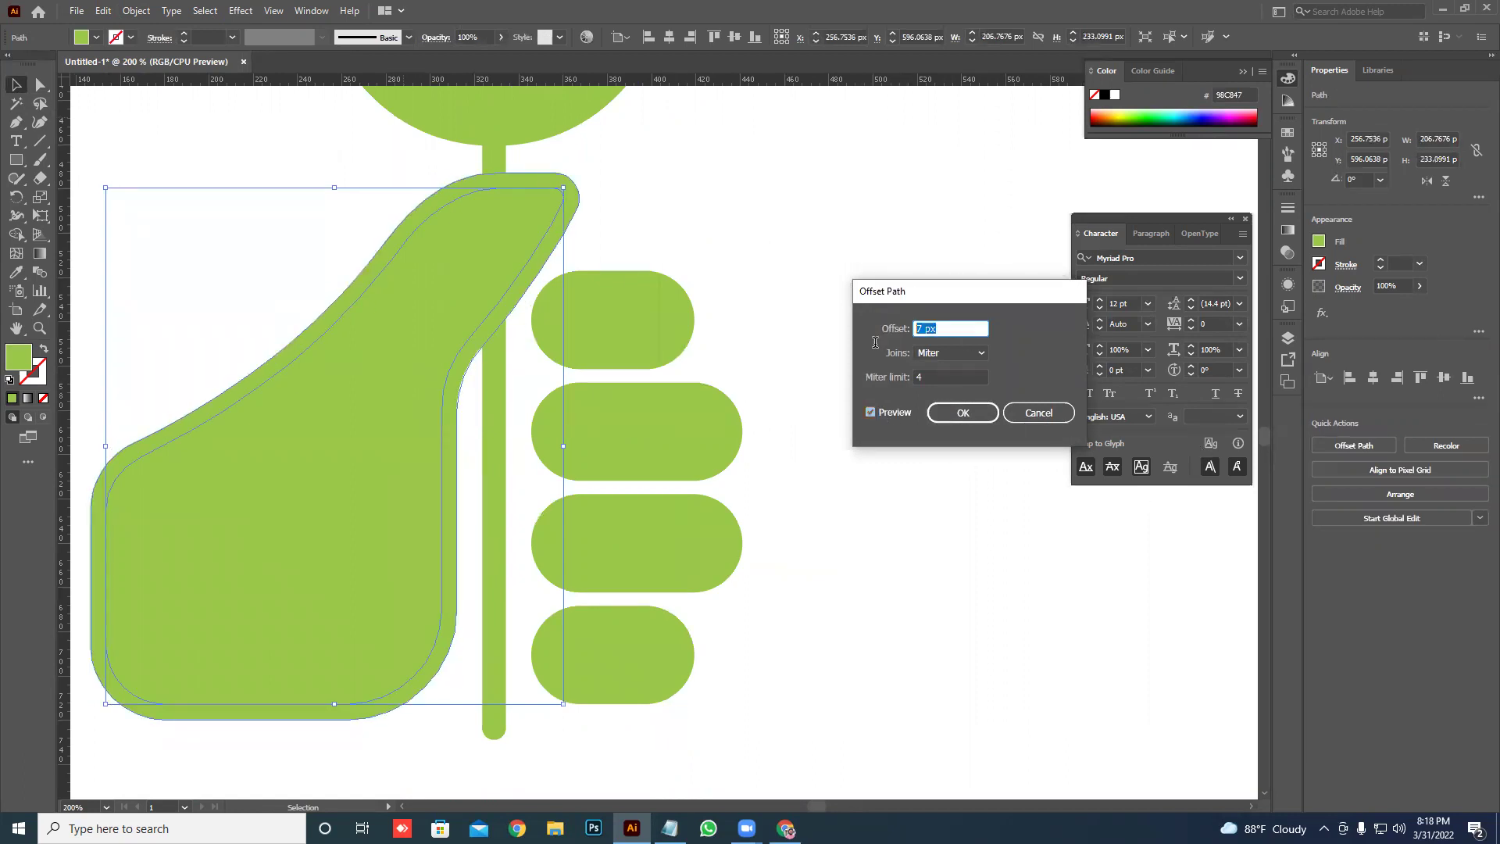
{"action": "key", "text": "Tab"}
{"action": "left_click", "coordinate": [883, 414]}
{"action": "left_click", "coordinate": [977, 413]}
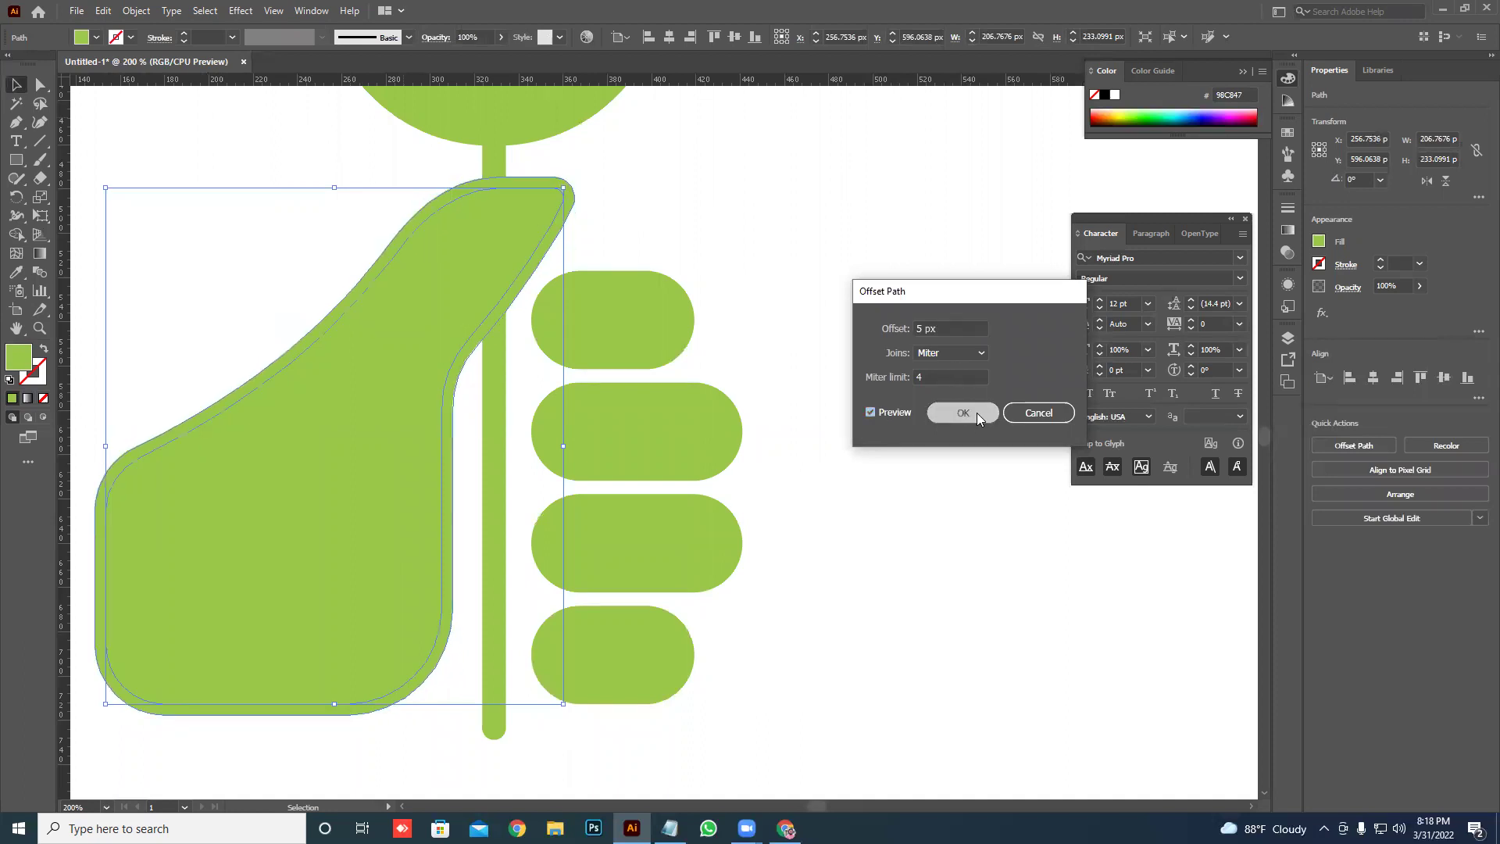
{"action": "left_click", "coordinate": [1097, 112]}
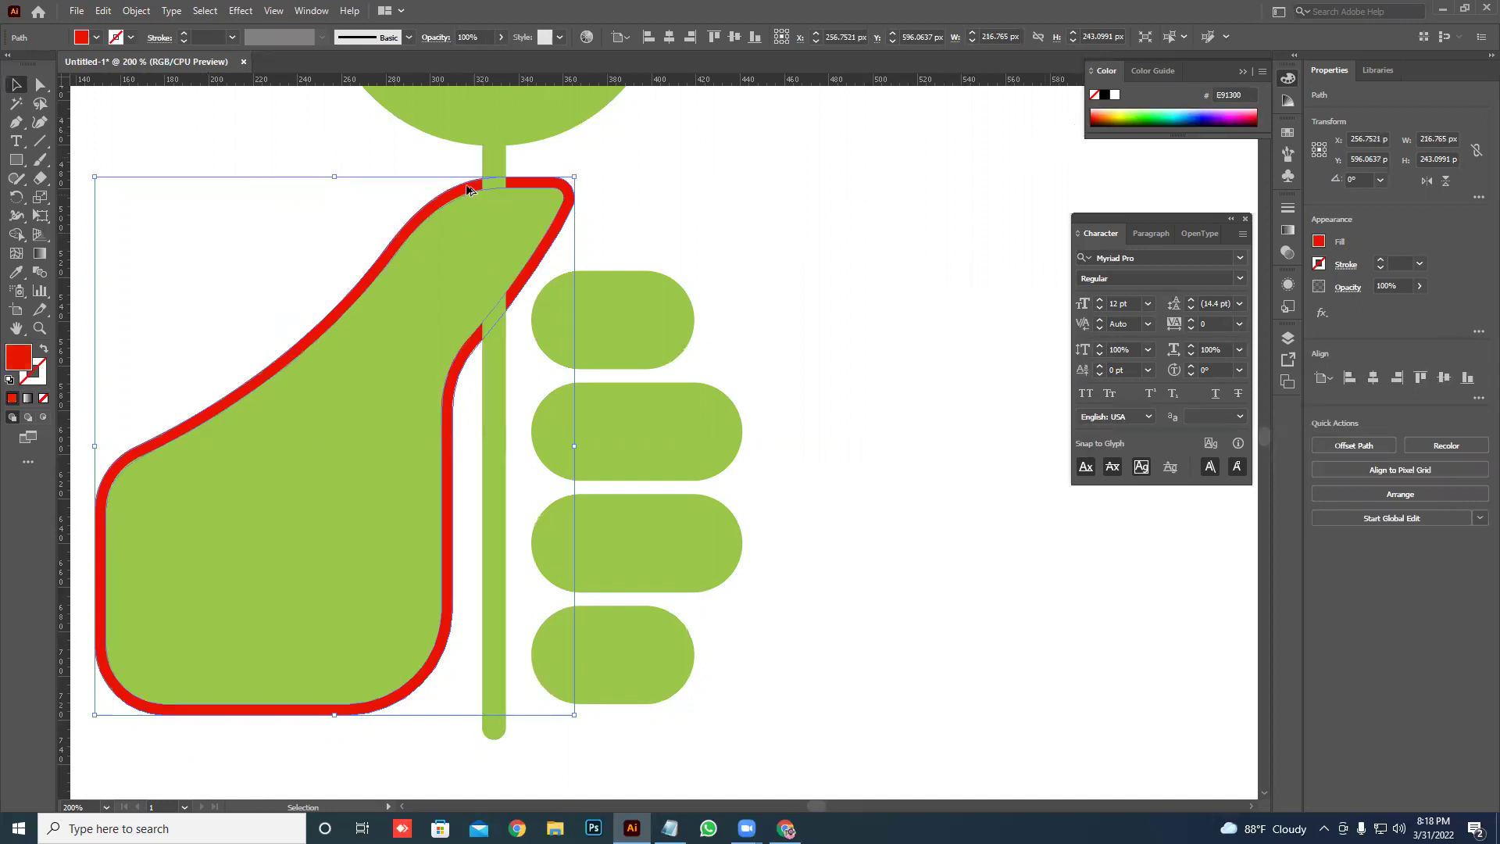
- Merge and delete regions with Shape Builder, cutting a white gap beside the stem
{"action": "scroll", "coordinate": [473, 182], "scroll_direction": "up", "scroll_amount": 2}
{"action": "scroll", "coordinate": [486, 208], "scroll_direction": "up", "scroll_amount": 1}
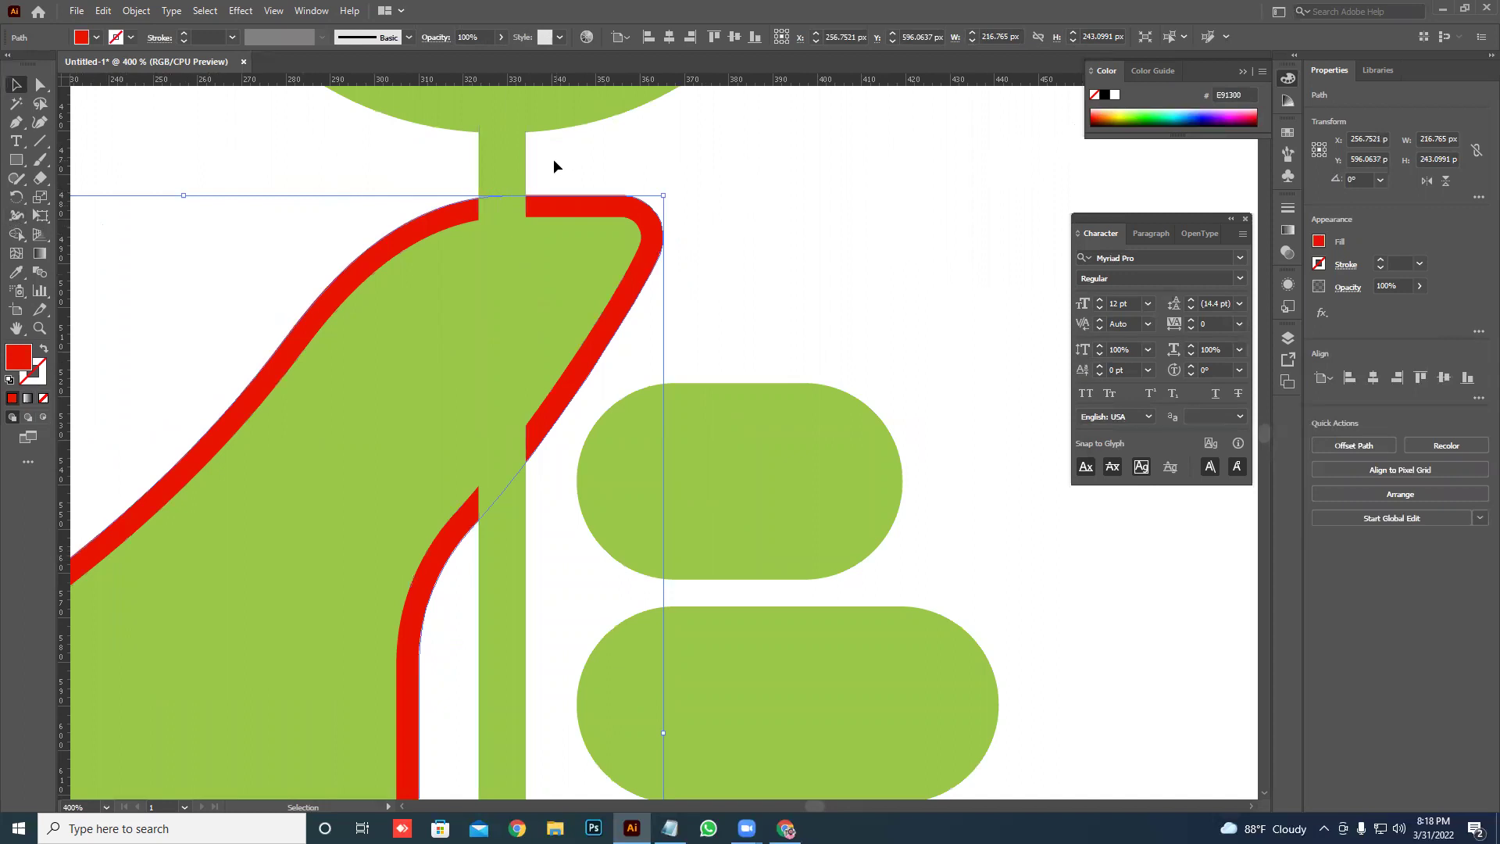
{"action": "left_click", "coordinate": [509, 173], "text": "shift"}
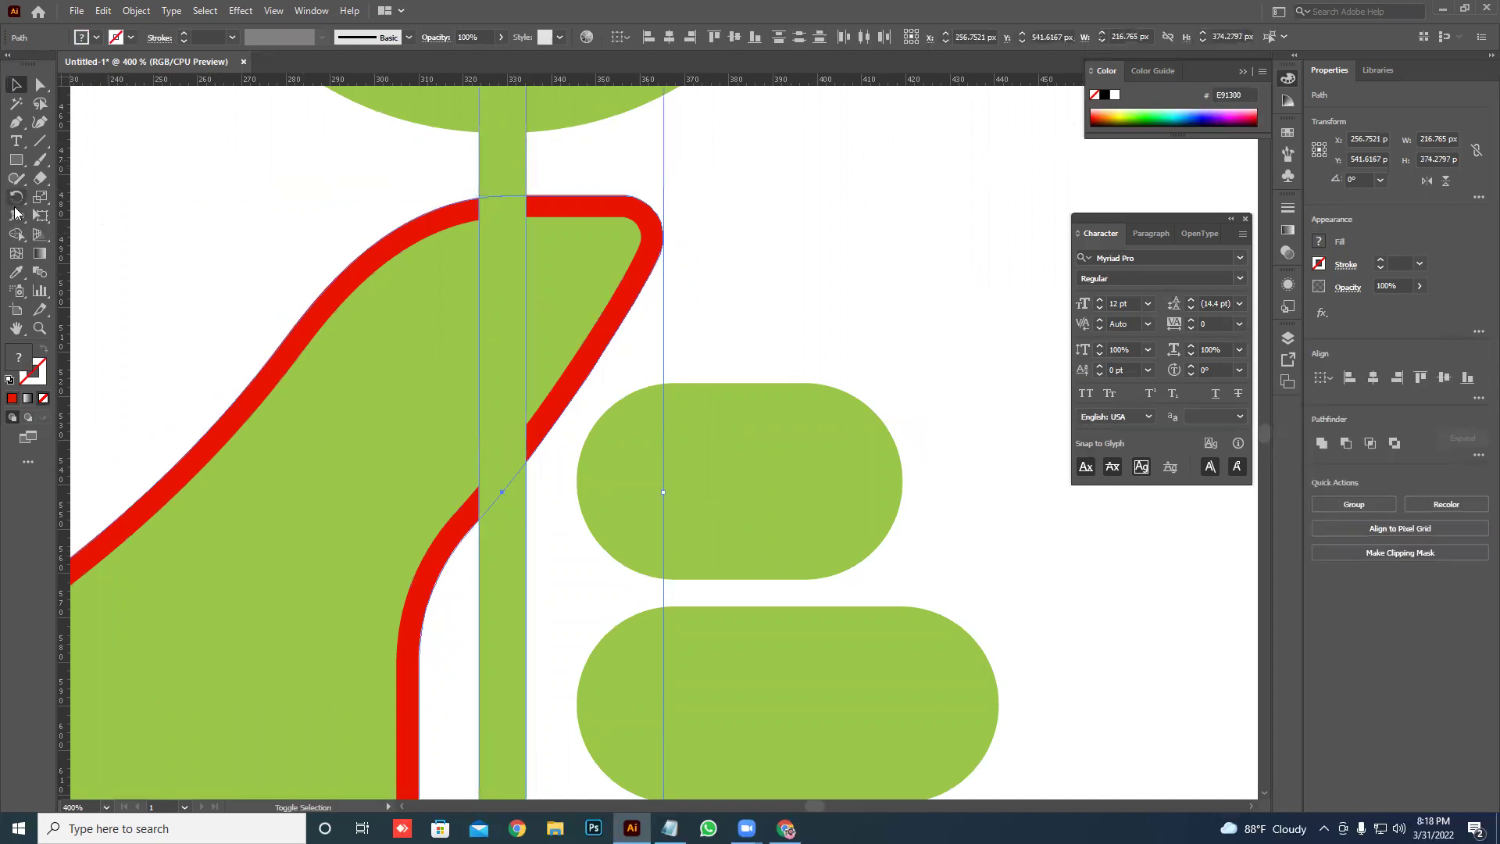
{"action": "left_click", "coordinate": [16, 234]}
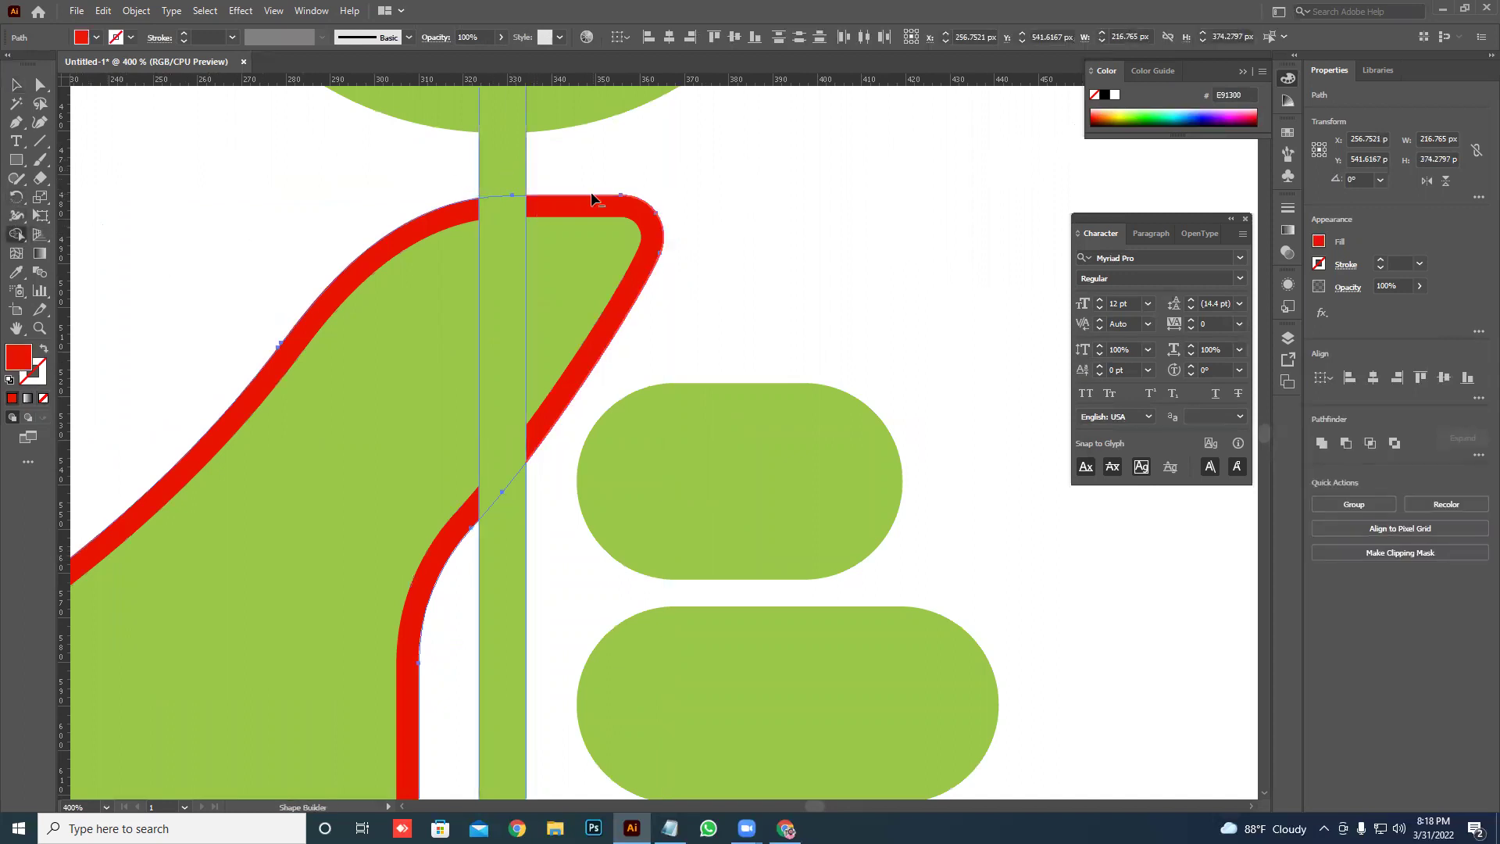
{"action": "left_click_drag", "start_coordinate": [542, 207], "coordinate": [453, 211]}
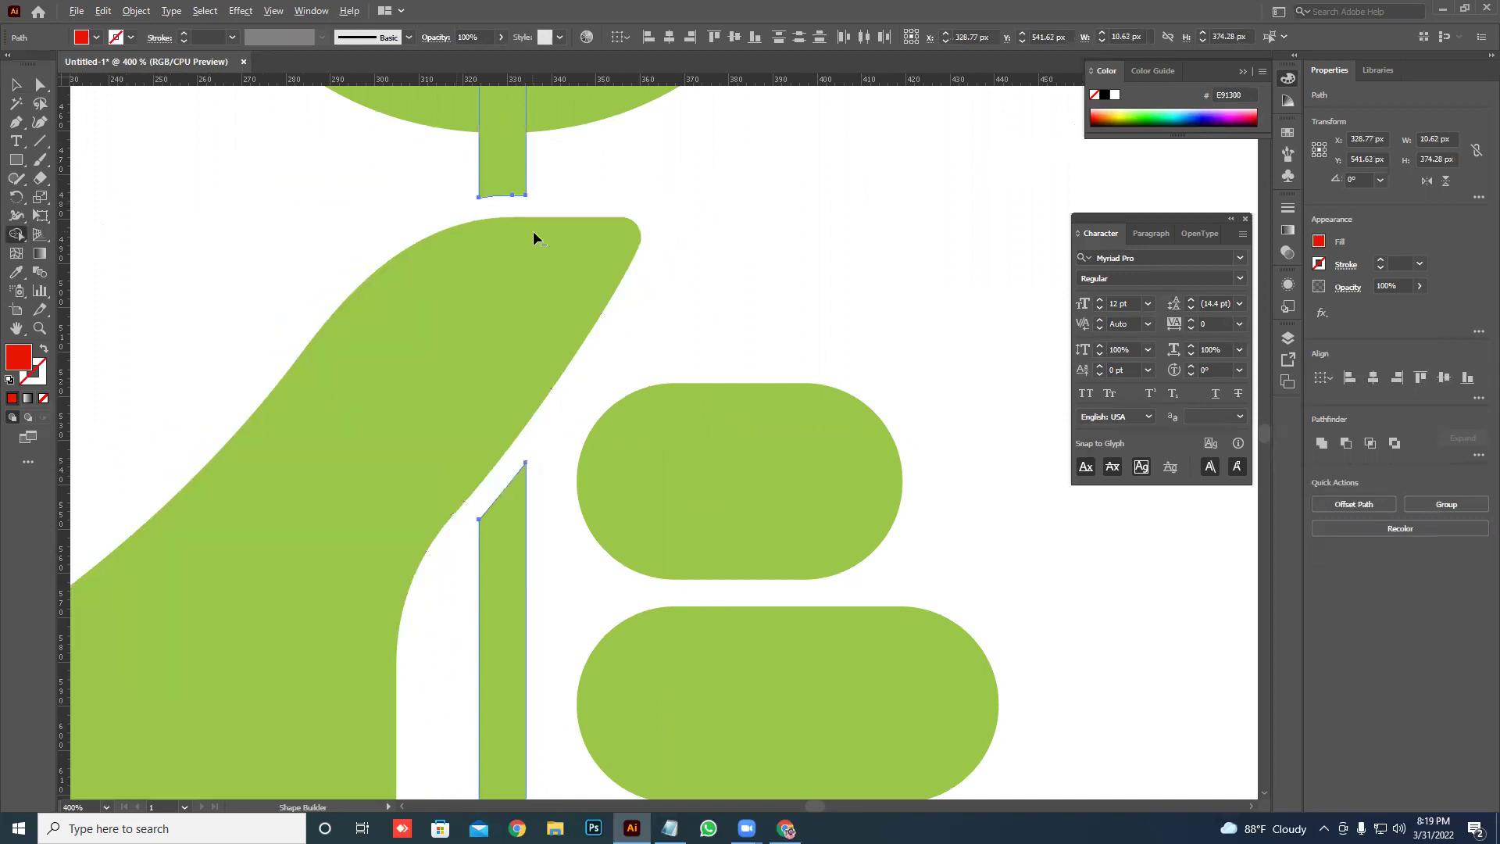
{"action": "scroll", "coordinate": [534, 238], "scroll_direction": "down", "scroll_amount": 1}
{"action": "scroll", "coordinate": [536, 241], "scroll_direction": "down", "scroll_amount": 1}
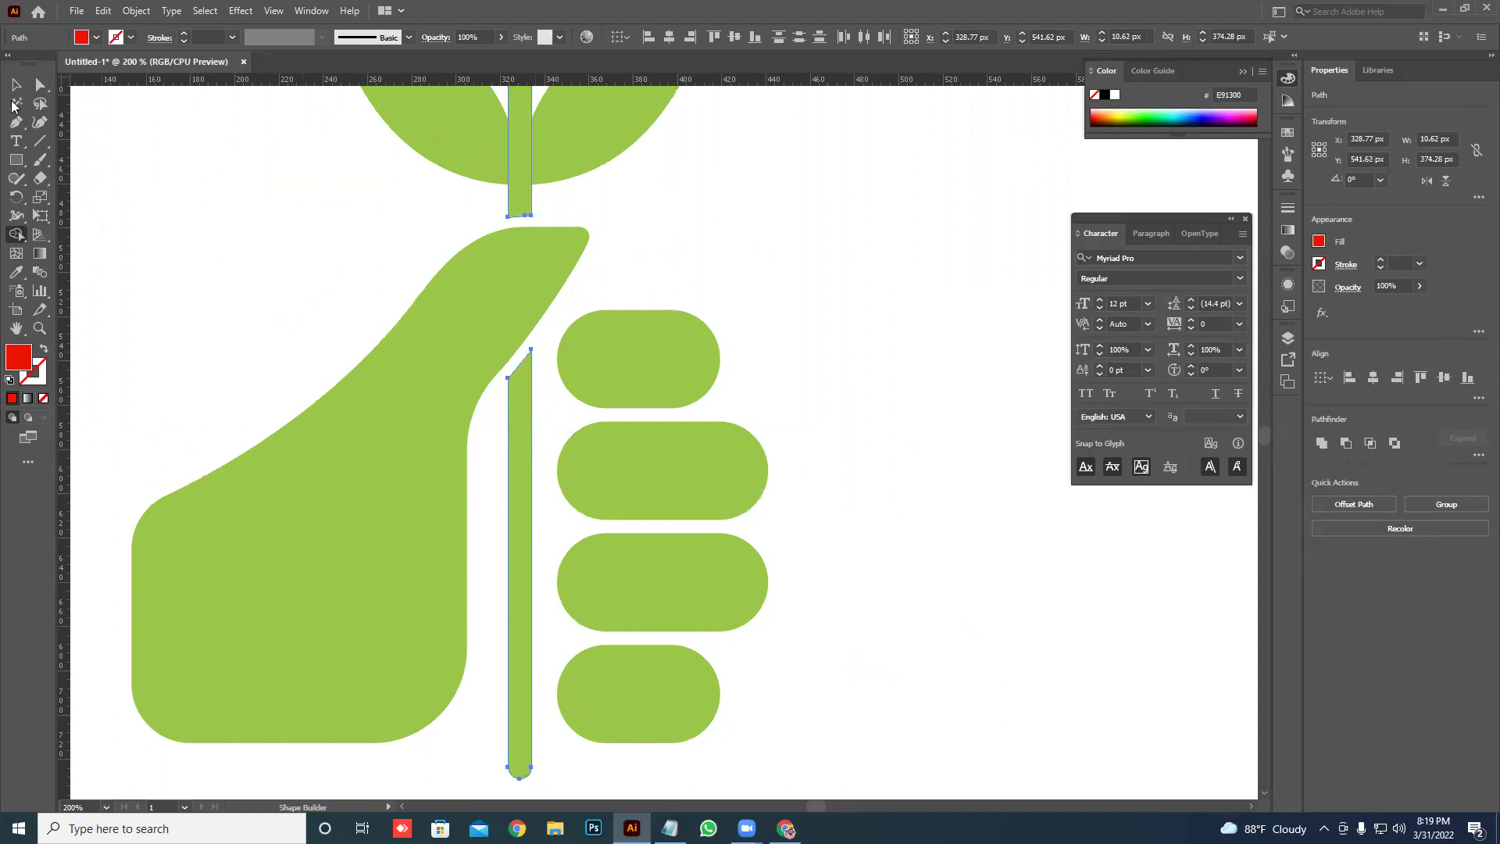
{"action": "left_click", "coordinate": [17, 85]}
{"action": "left_click", "coordinate": [262, 226]}
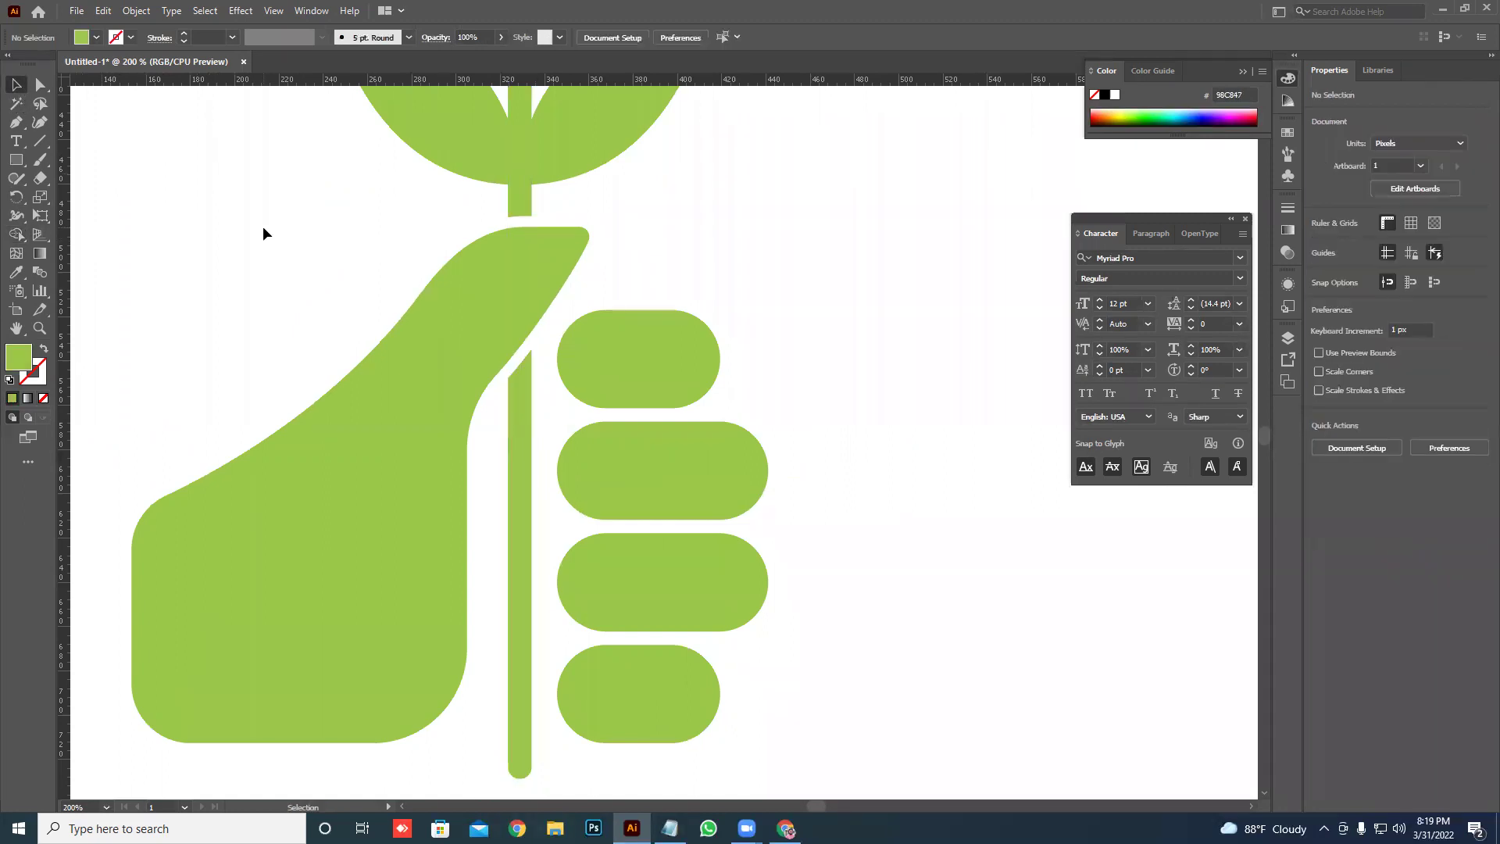
- Select the stem's two top anchors and drag them down below the leaves
{"action": "scroll", "coordinate": [274, 246], "scroll_direction": "down", "scroll_amount": 3}
{"action": "scroll", "coordinate": [296, 259], "scroll_direction": "up", "scroll_amount": 2}
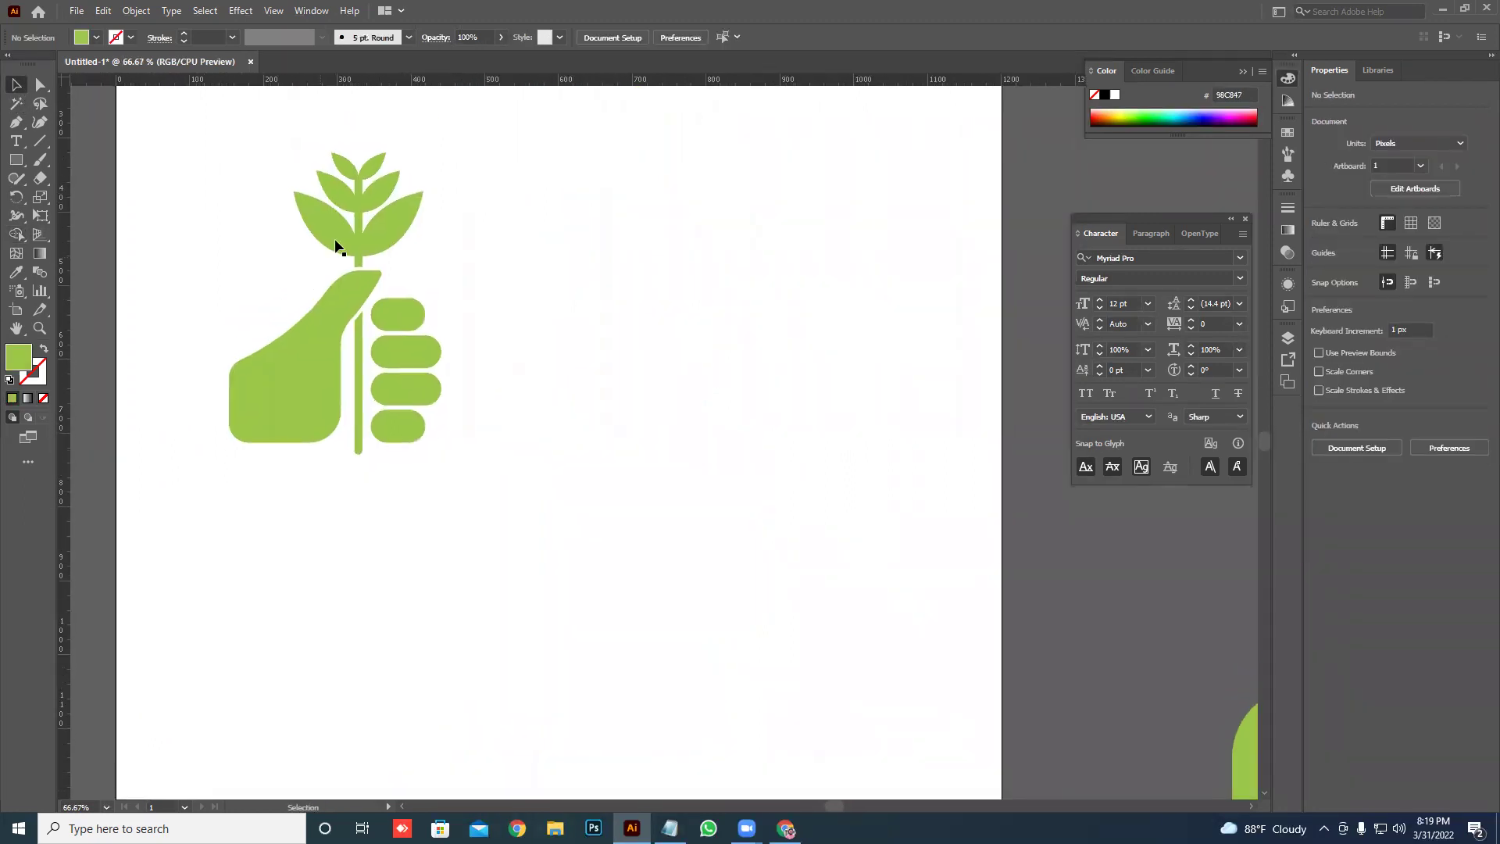
{"action": "scroll", "coordinate": [353, 226], "scroll_direction": "up", "scroll_amount": 2}
{"action": "scroll", "coordinate": [356, 213], "scroll_direction": "up", "scroll_amount": 1}
{"action": "scroll", "coordinate": [415, 340], "scroll_direction": "up", "scroll_amount": 1}
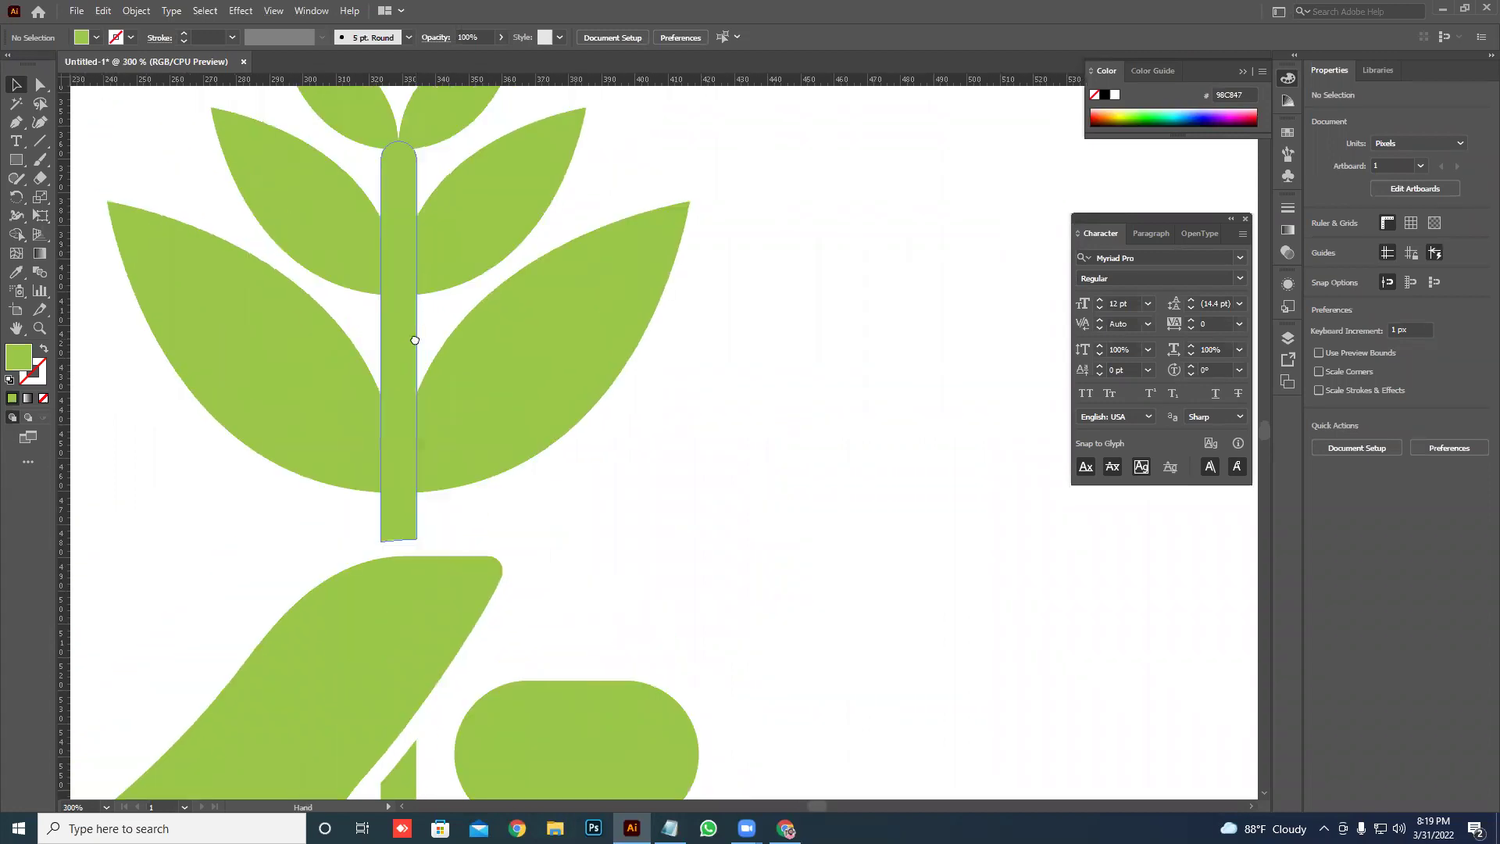
{"action": "scroll", "coordinate": [417, 313], "scroll_direction": "down", "scroll_amount": 3}
{"action": "scroll", "coordinate": [450, 311], "scroll_direction": "down", "scroll_amount": 1}
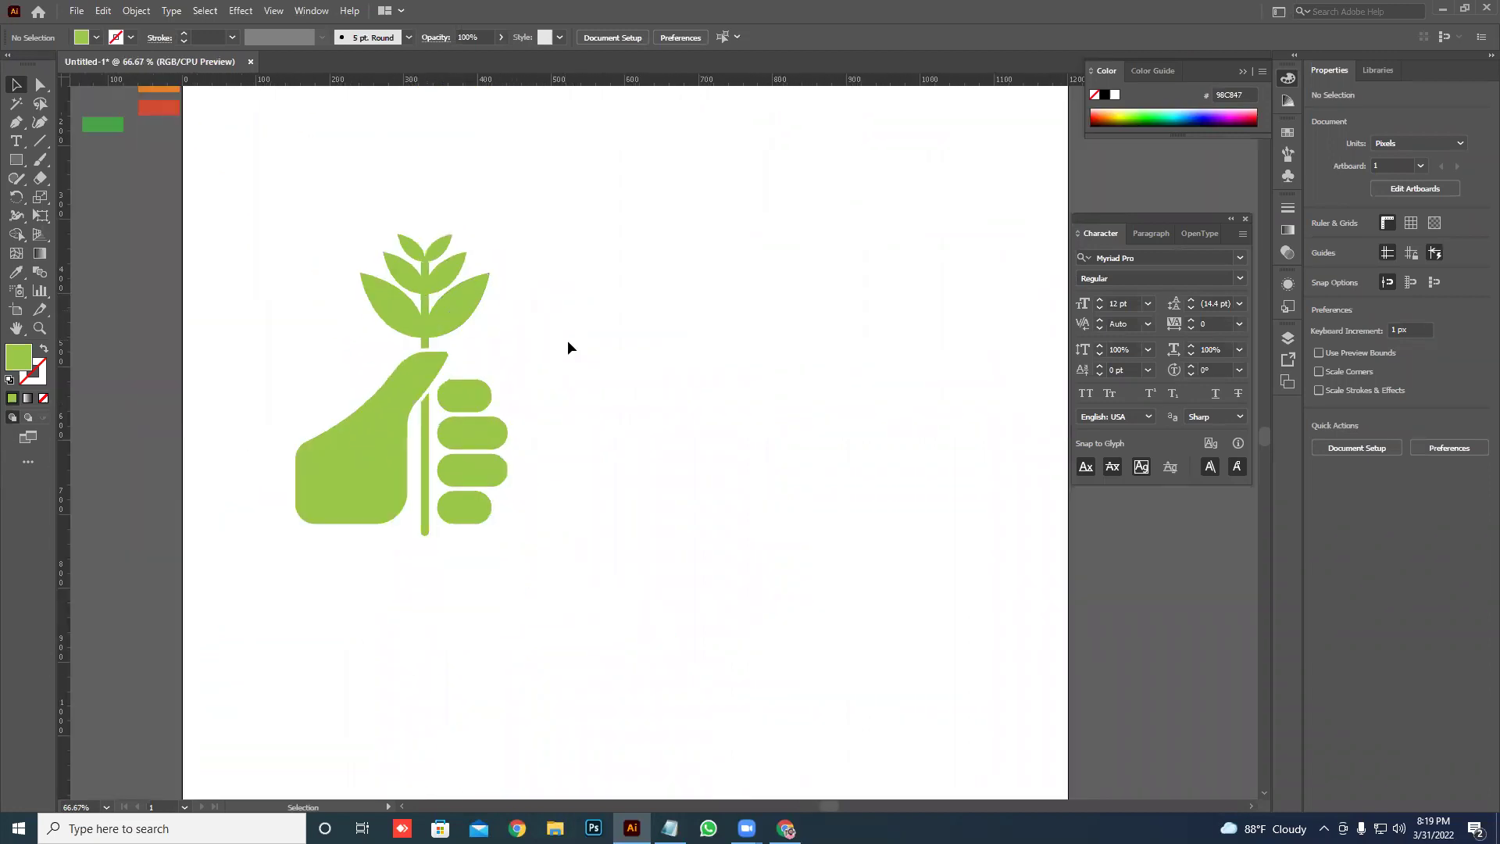
{"action": "scroll", "coordinate": [543, 318], "scroll_direction": "down", "scroll_amount": 2}
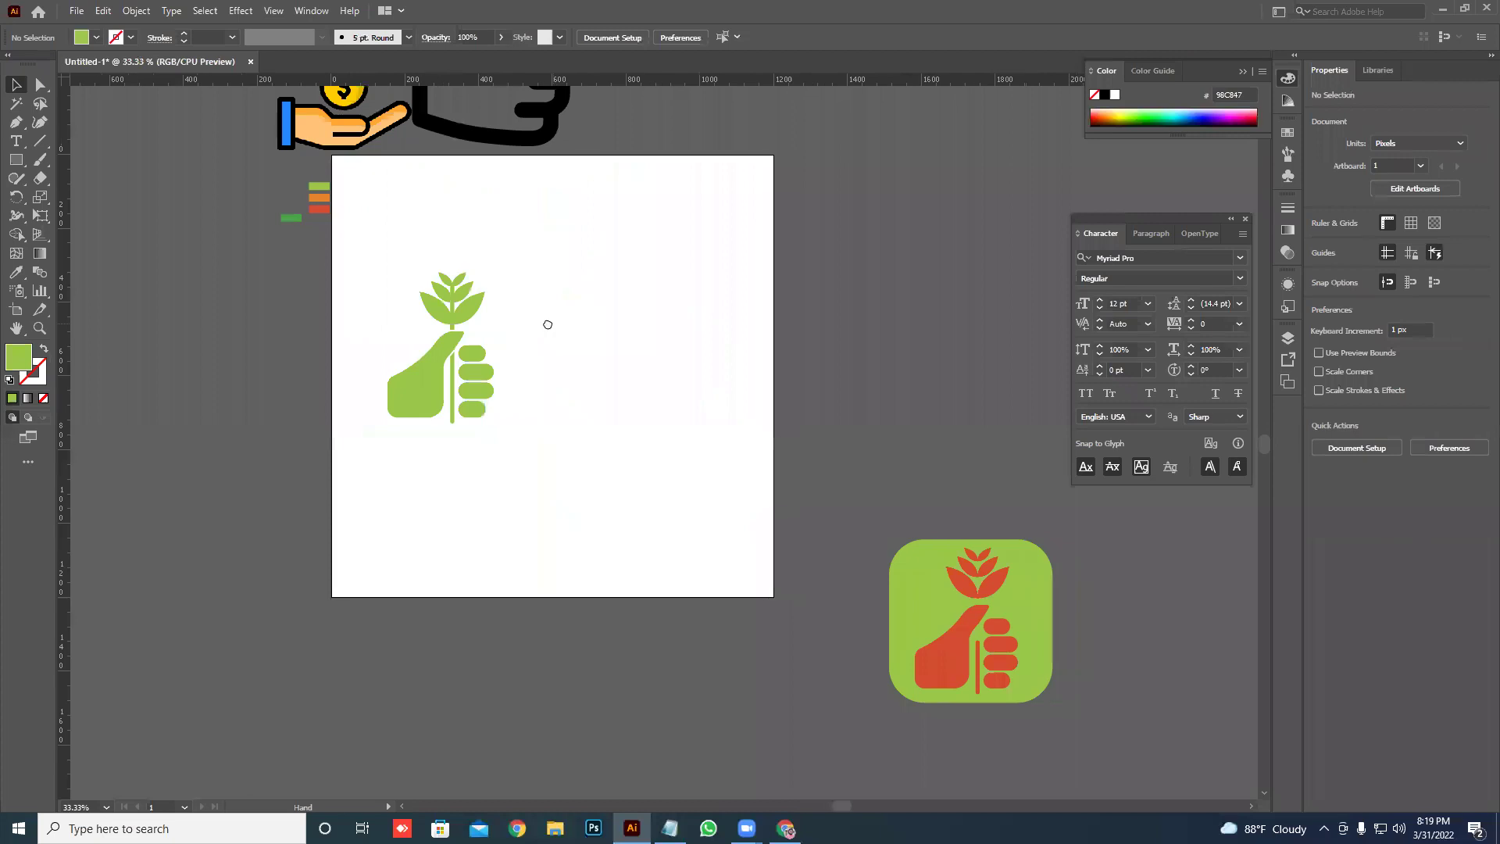
{"action": "scroll", "coordinate": [461, 309], "scroll_direction": "up", "scroll_amount": 3}
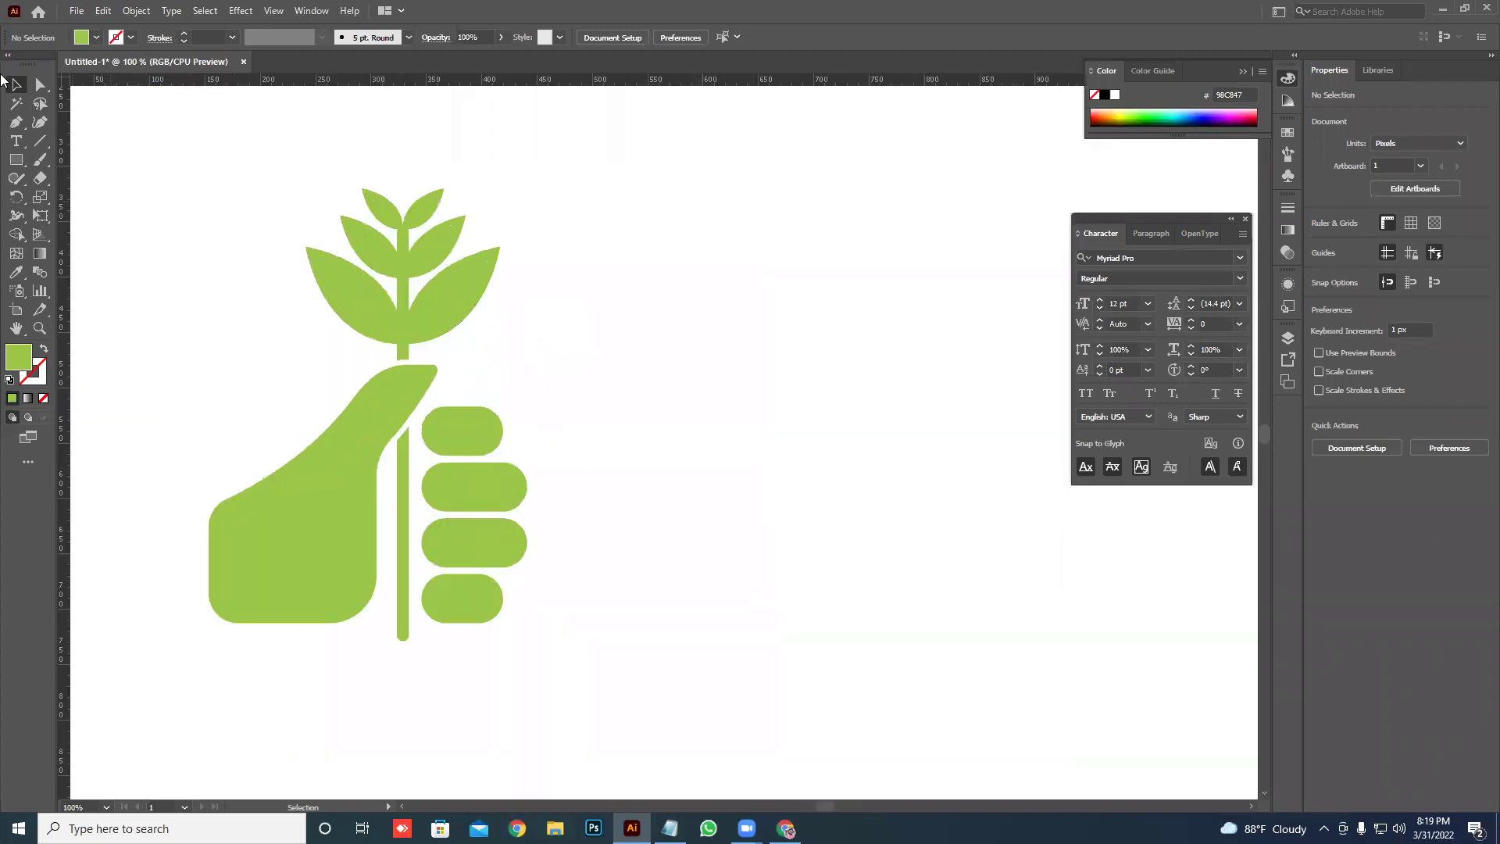
{"action": "left_click", "coordinate": [408, 291]}
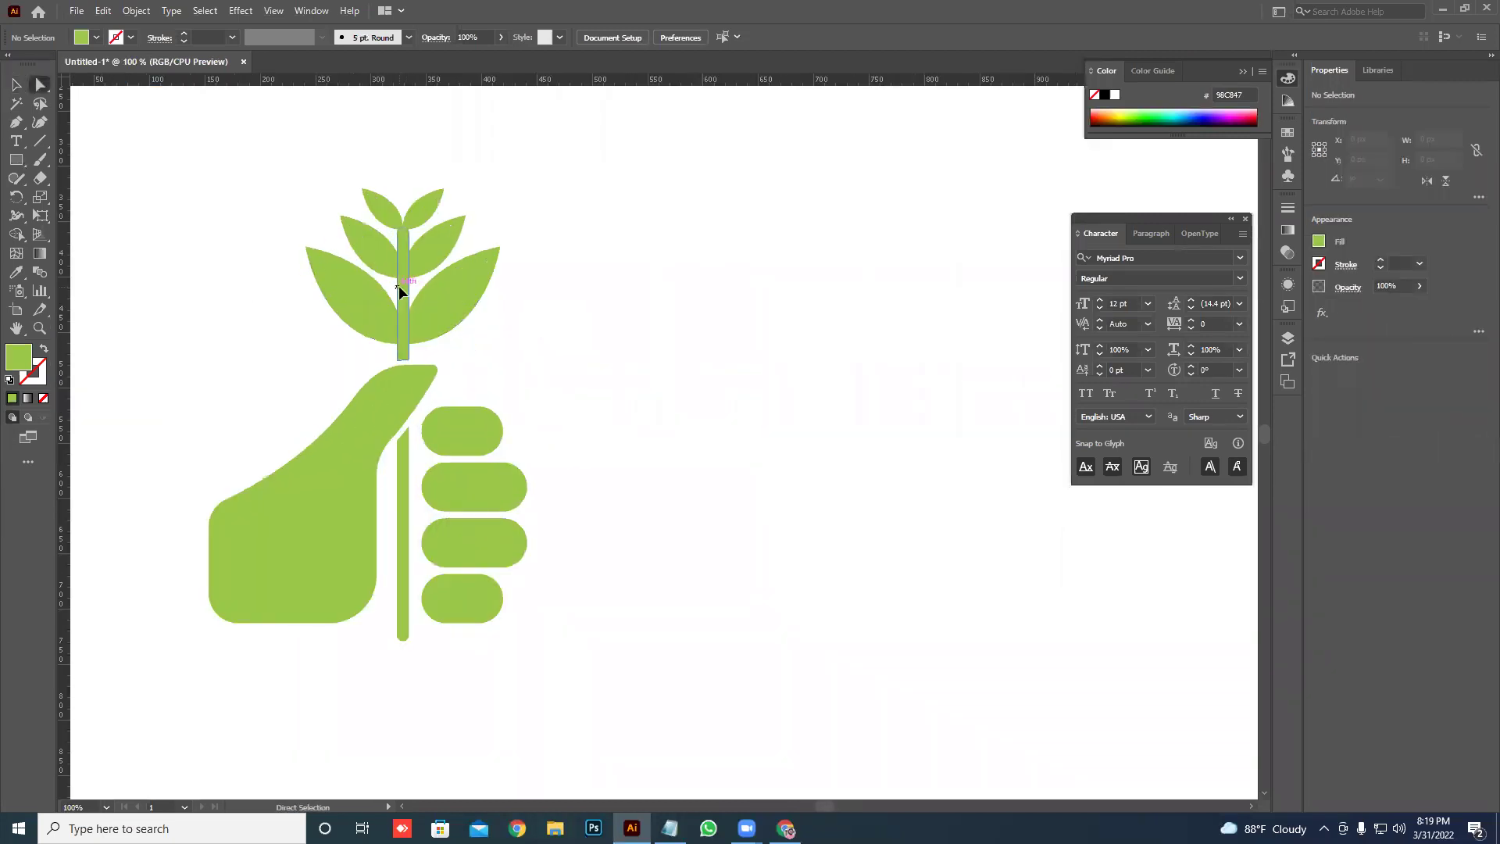
{"action": "left_click", "coordinate": [400, 291]}
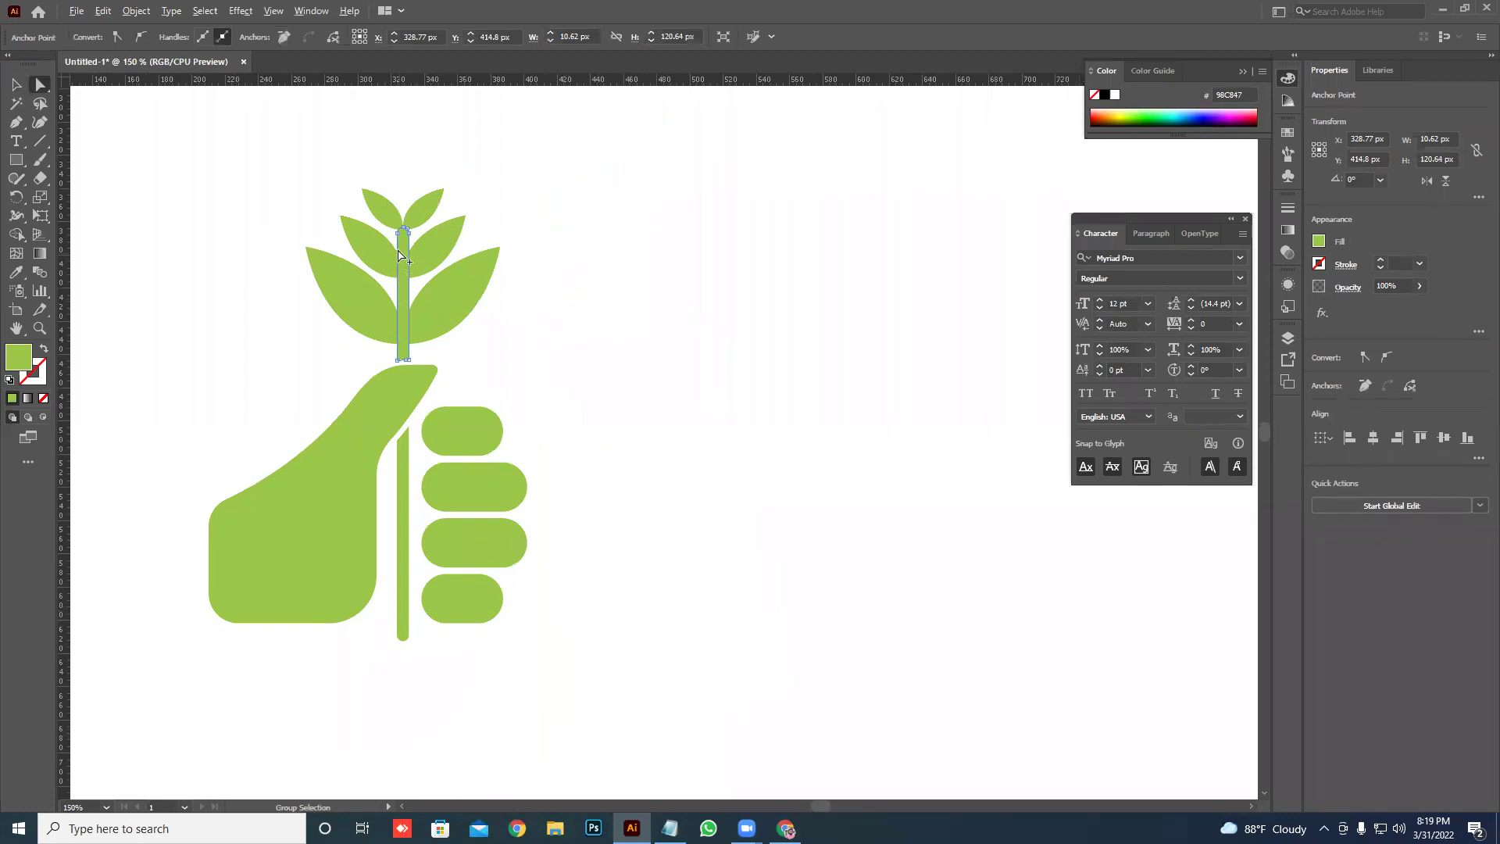
{"action": "scroll", "coordinate": [399, 198], "scroll_direction": "up", "scroll_amount": 4}
{"action": "left_click", "coordinate": [438, 157]}
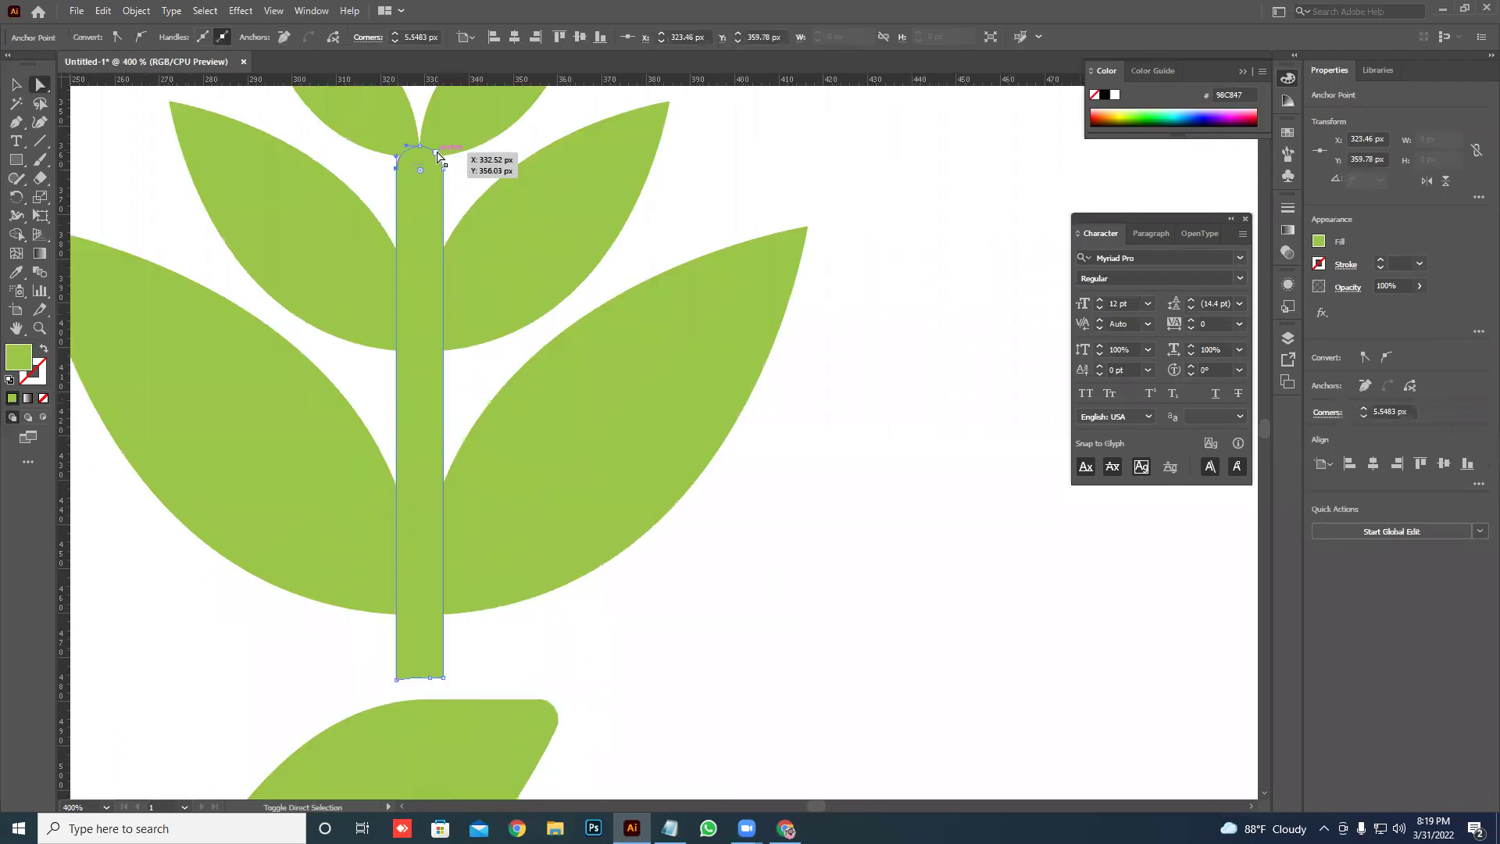
{"action": "left_click", "coordinate": [420, 147], "text": "shift"}
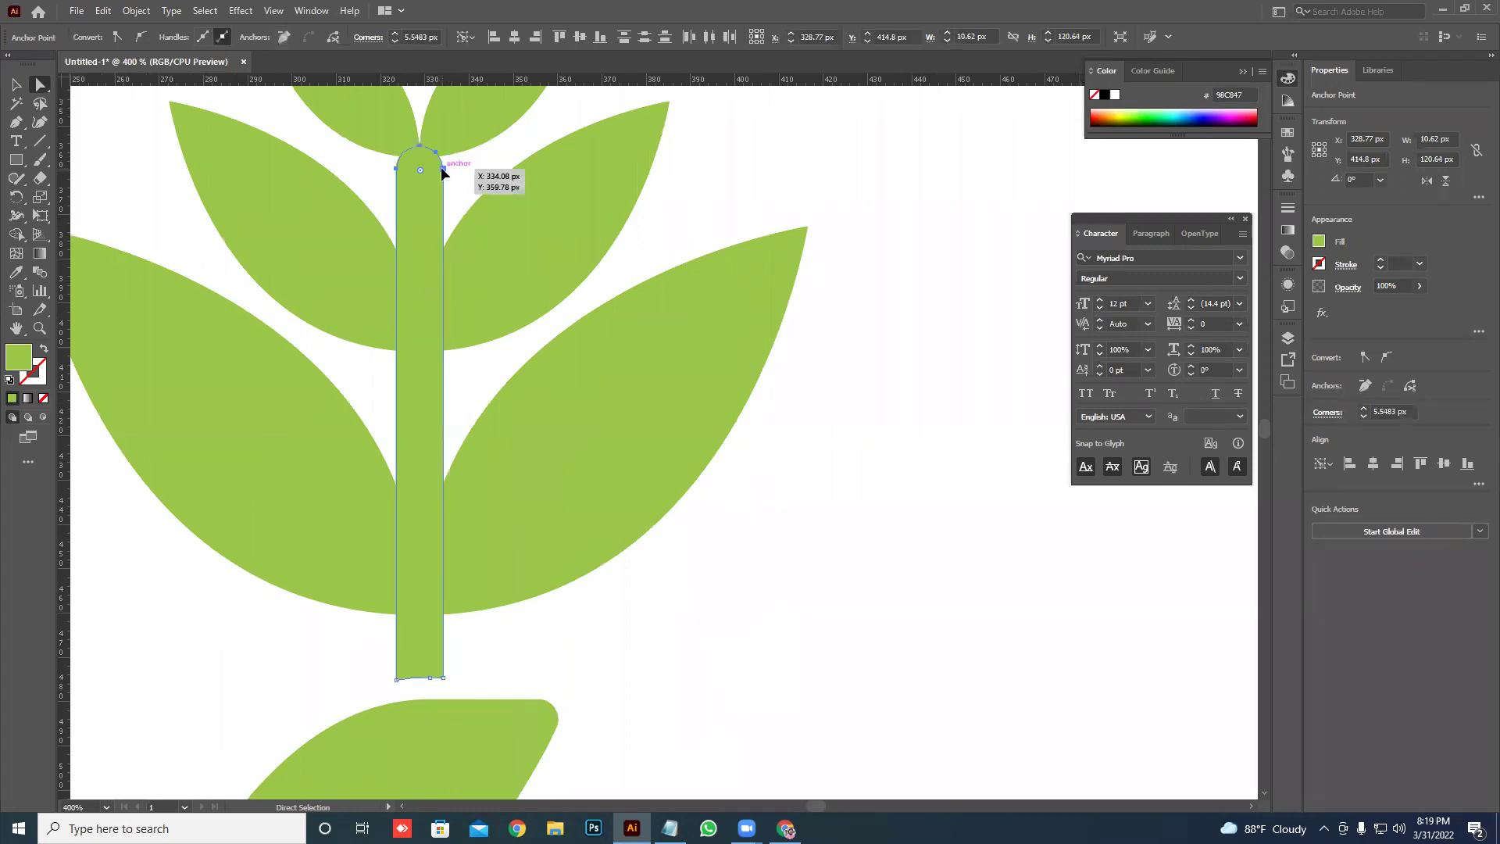
{"action": "left_click_drag", "start_coordinate": [432, 229], "coordinate": [464, 521]}
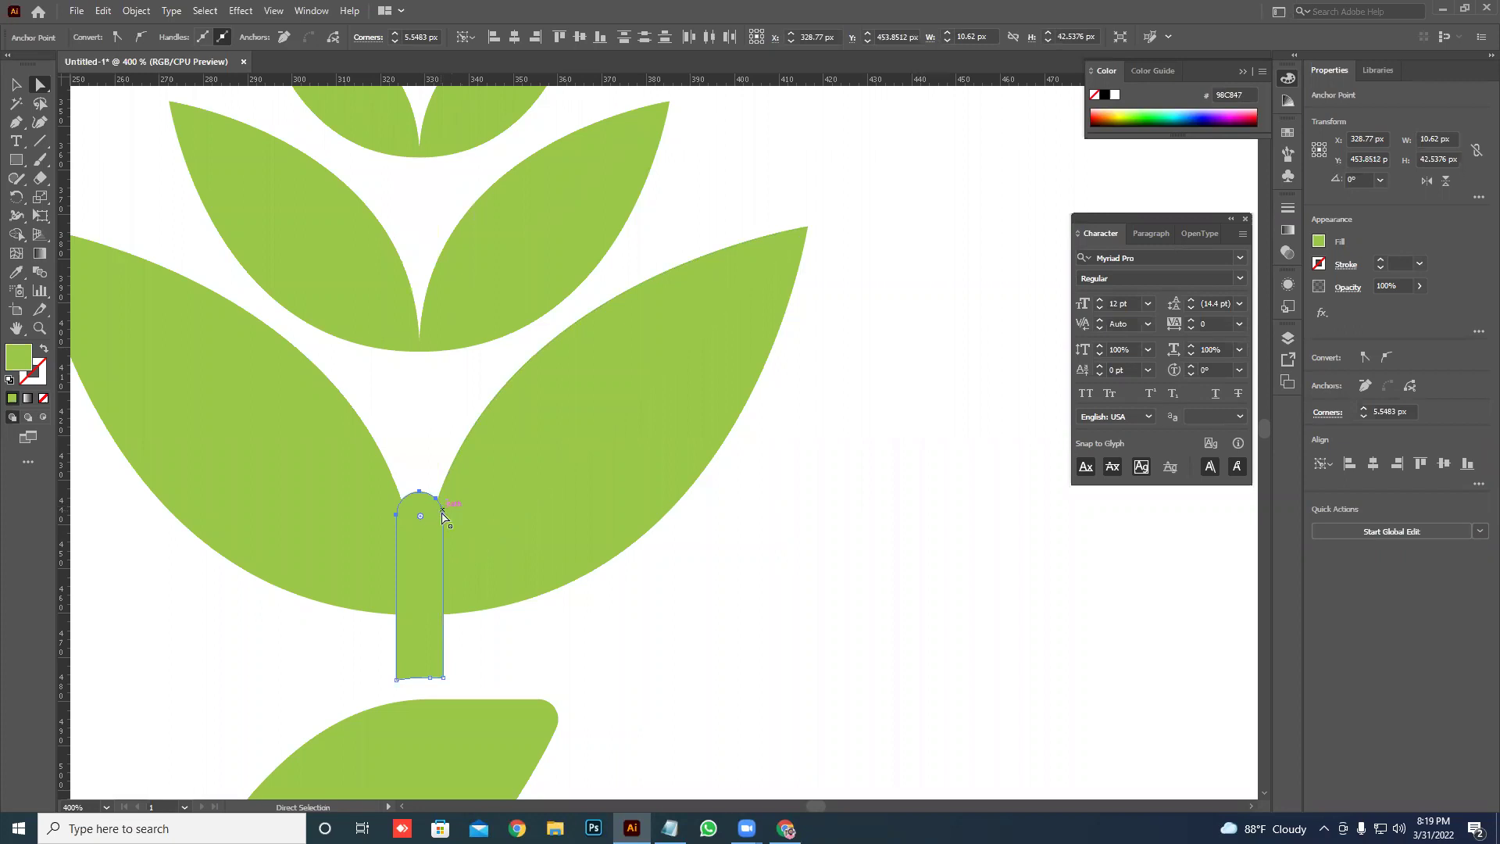
- Pull the stem's top further down, shortening it to about 83 px tall
{"action": "key", "text": "ctrl+1"}
{"action": "left_click", "coordinate": [596, 429]}
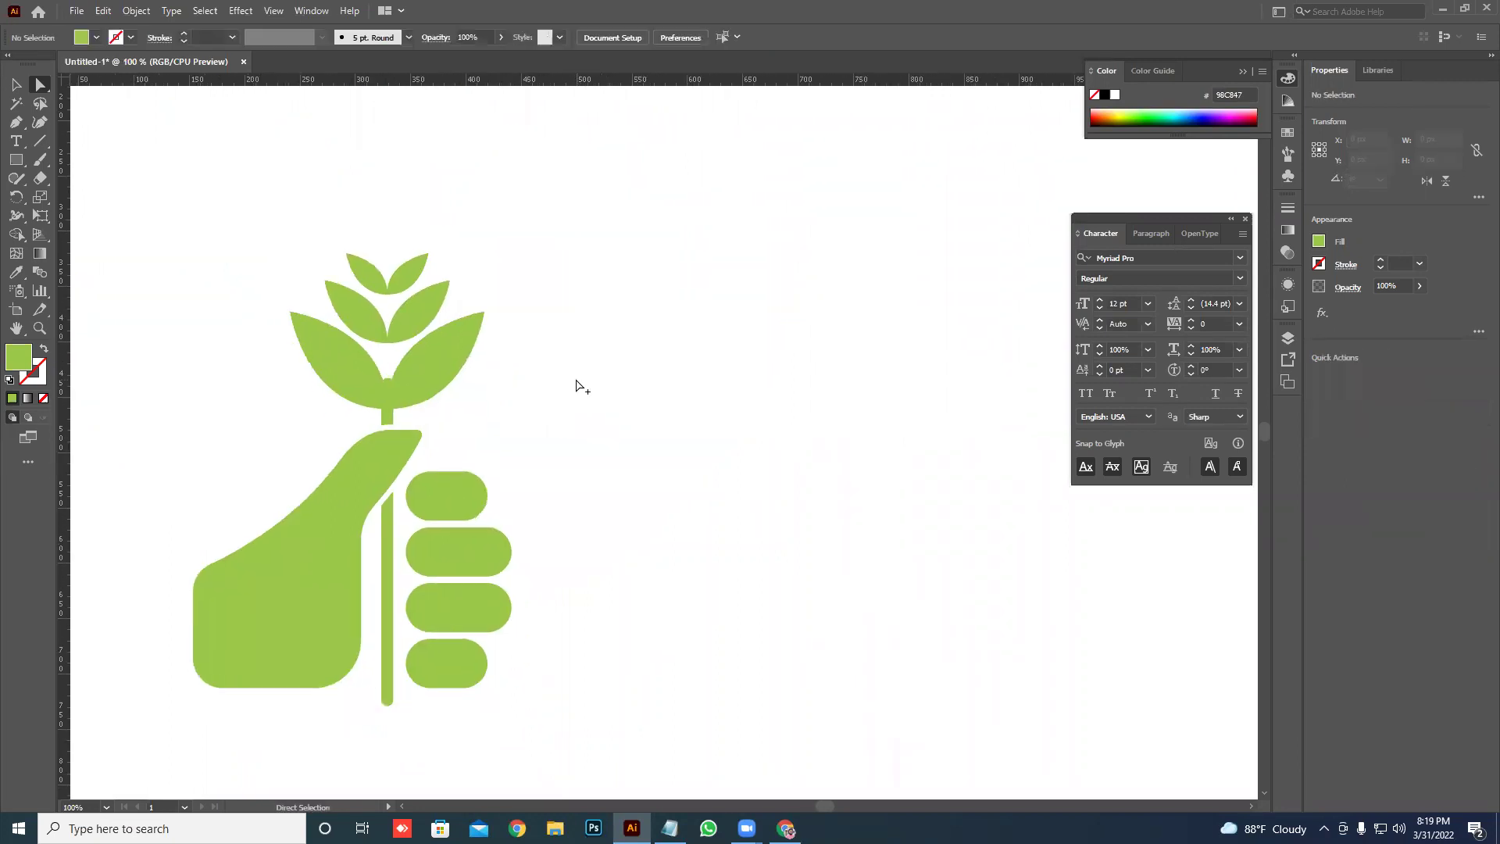
{"action": "scroll", "coordinate": [462, 391], "scroll_direction": "up", "scroll_amount": 2}
{"action": "left_click", "coordinate": [305, 258]}
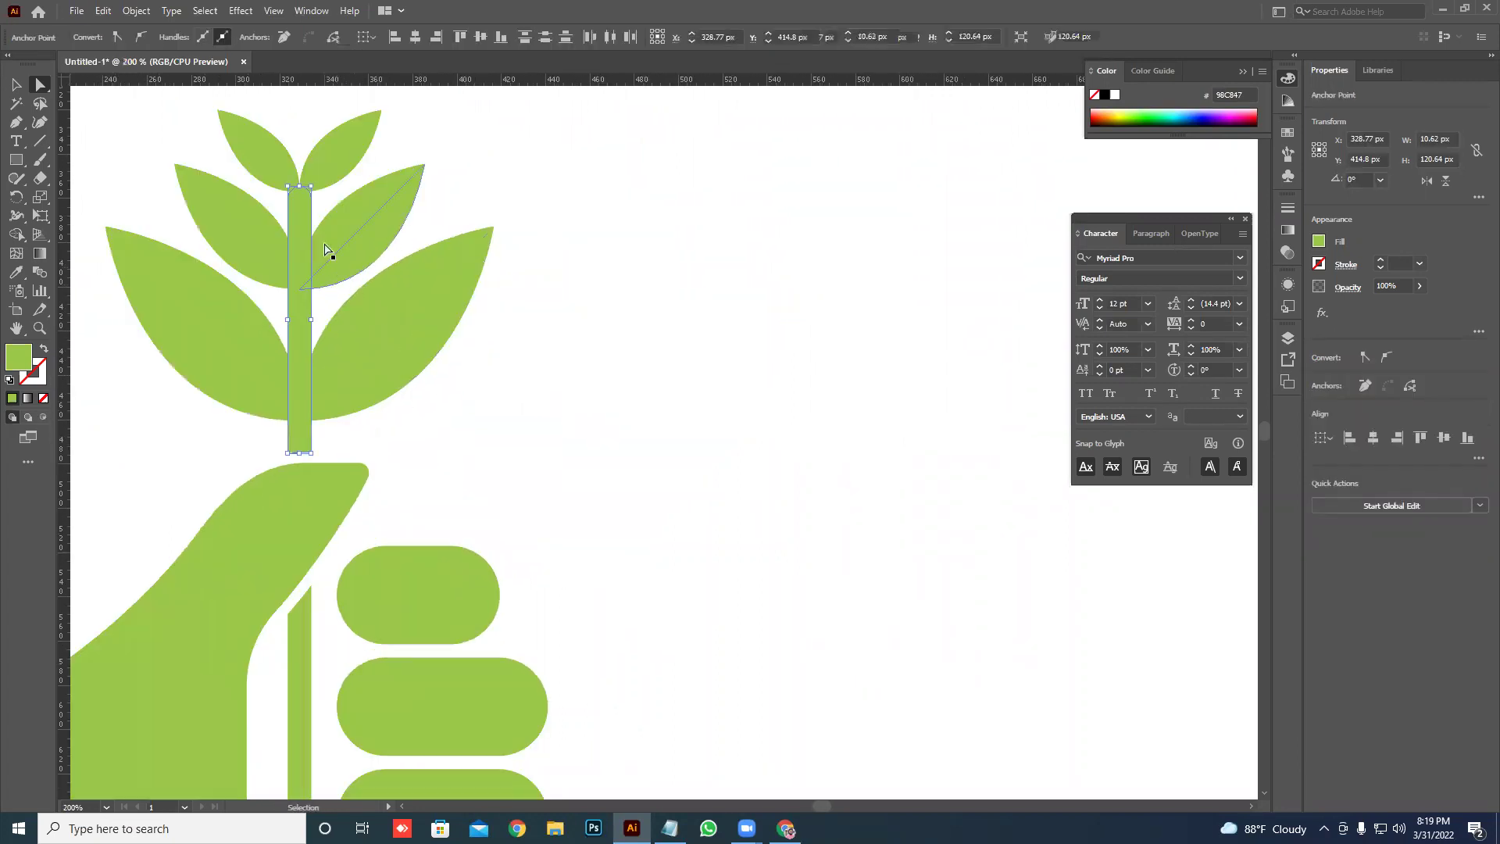
{"action": "left_click_drag", "start_coordinate": [317, 209], "coordinate": [323, 308]}
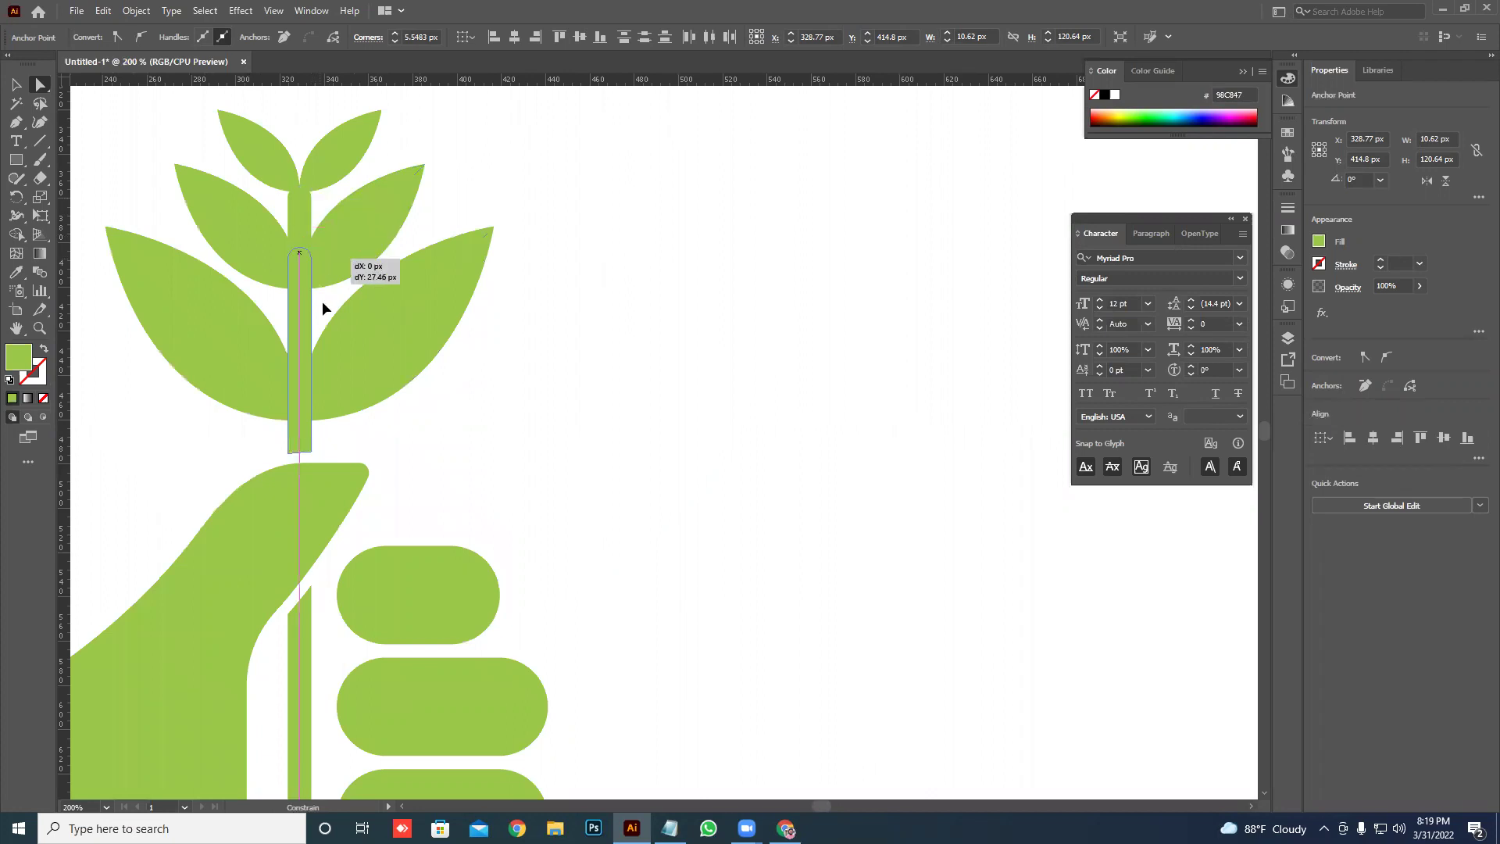
{"action": "left_click_drag", "start_coordinate": [320, 274], "coordinate": [311, 297]}
{"action": "left_click", "coordinate": [560, 262]}
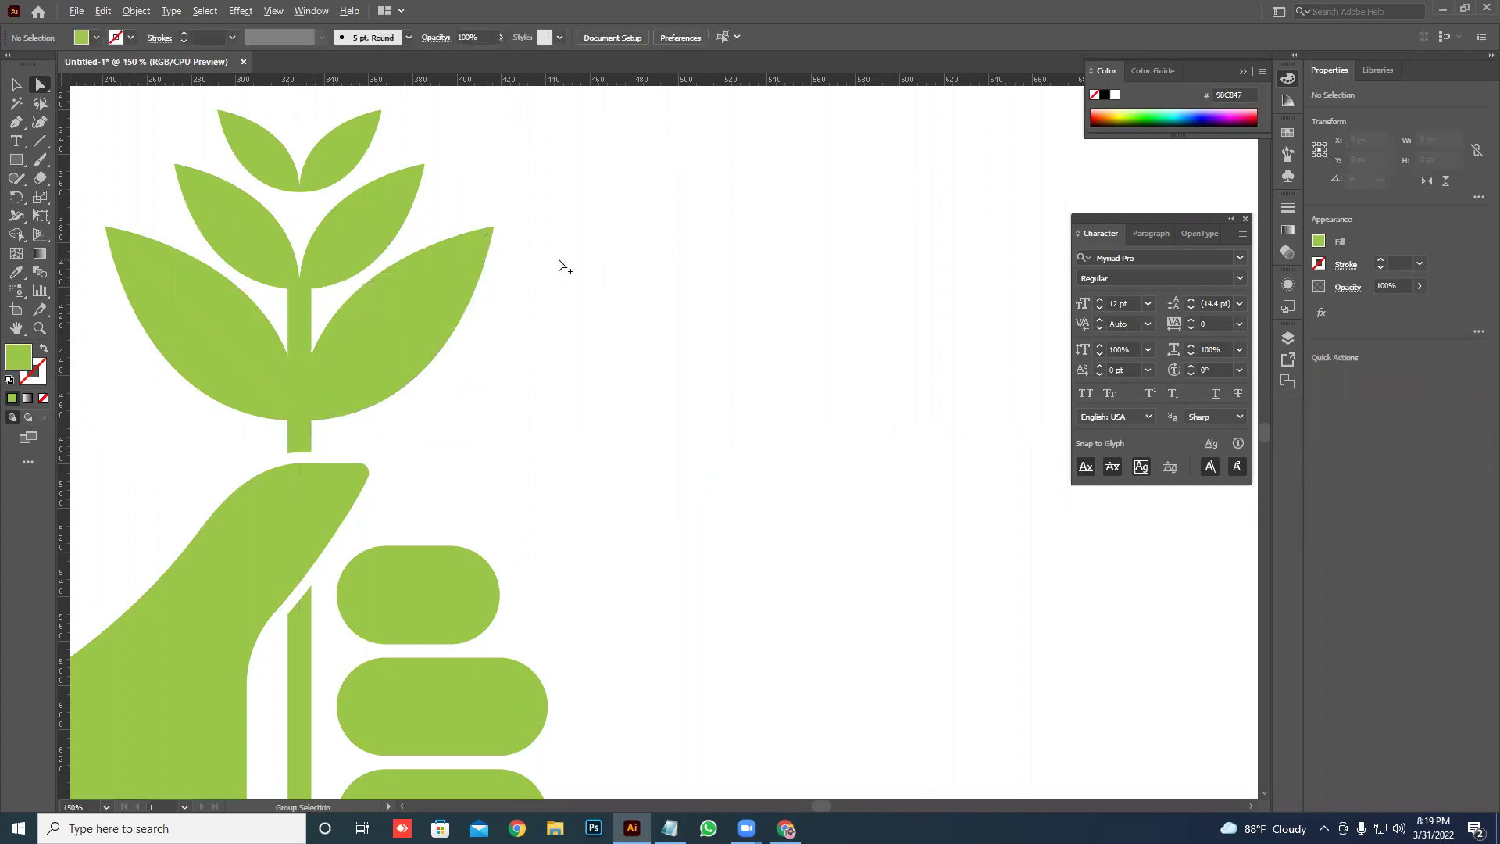
- Group all hand-and-sprout parts and scale the icon down to about 152 × 216 px
{"action": "scroll", "coordinate": [559, 265], "scroll_direction": "down", "scroll_amount": 5}
{"action": "left_click_drag", "start_coordinate": [547, 268], "coordinate": [429, 341]}
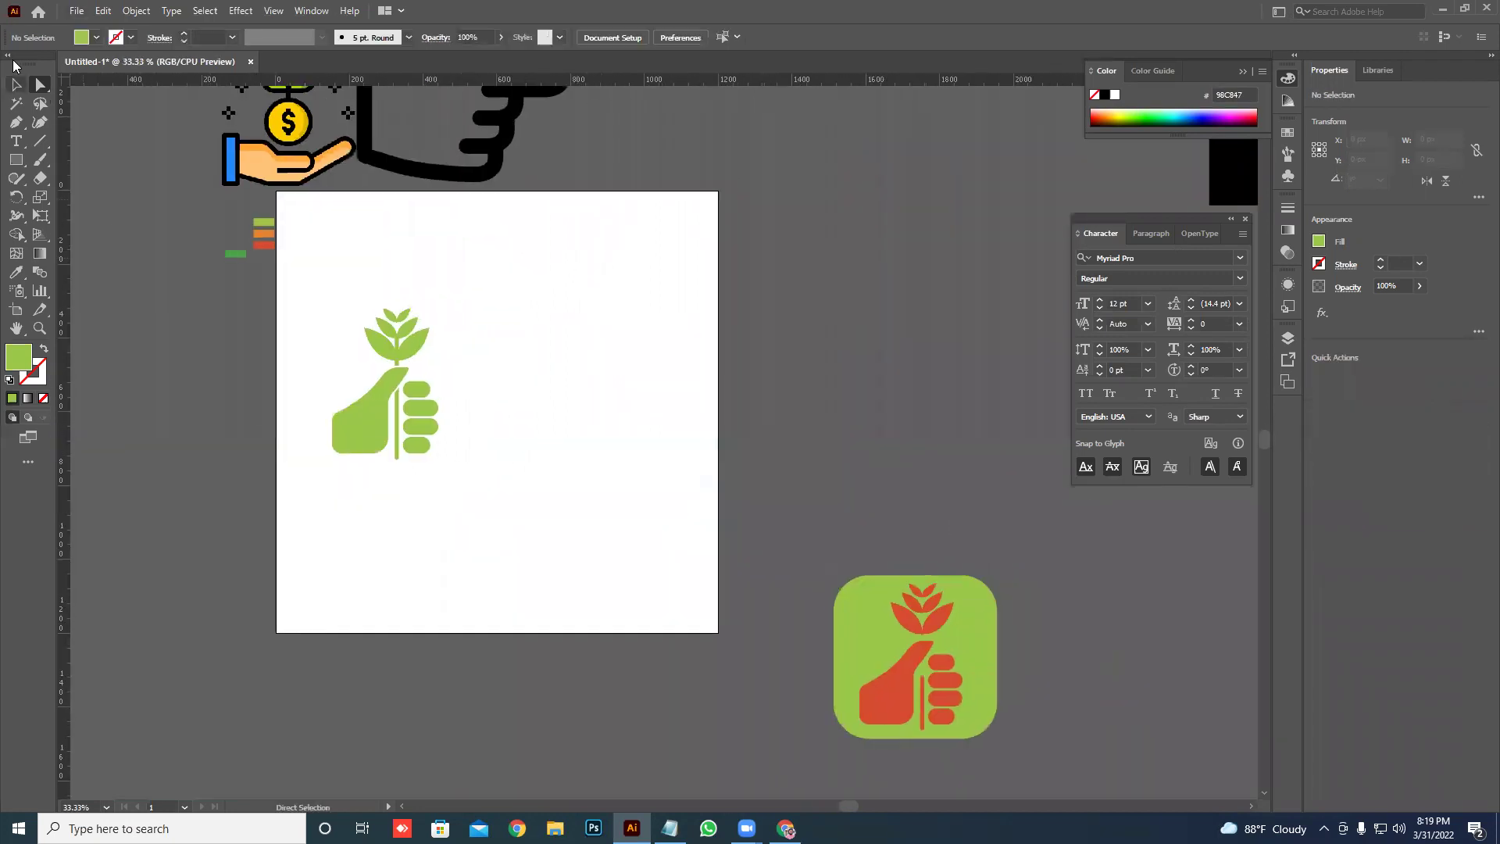
{"action": "left_click", "coordinate": [17, 85]}
{"action": "left_click_drag", "start_coordinate": [329, 243], "coordinate": [483, 480]}
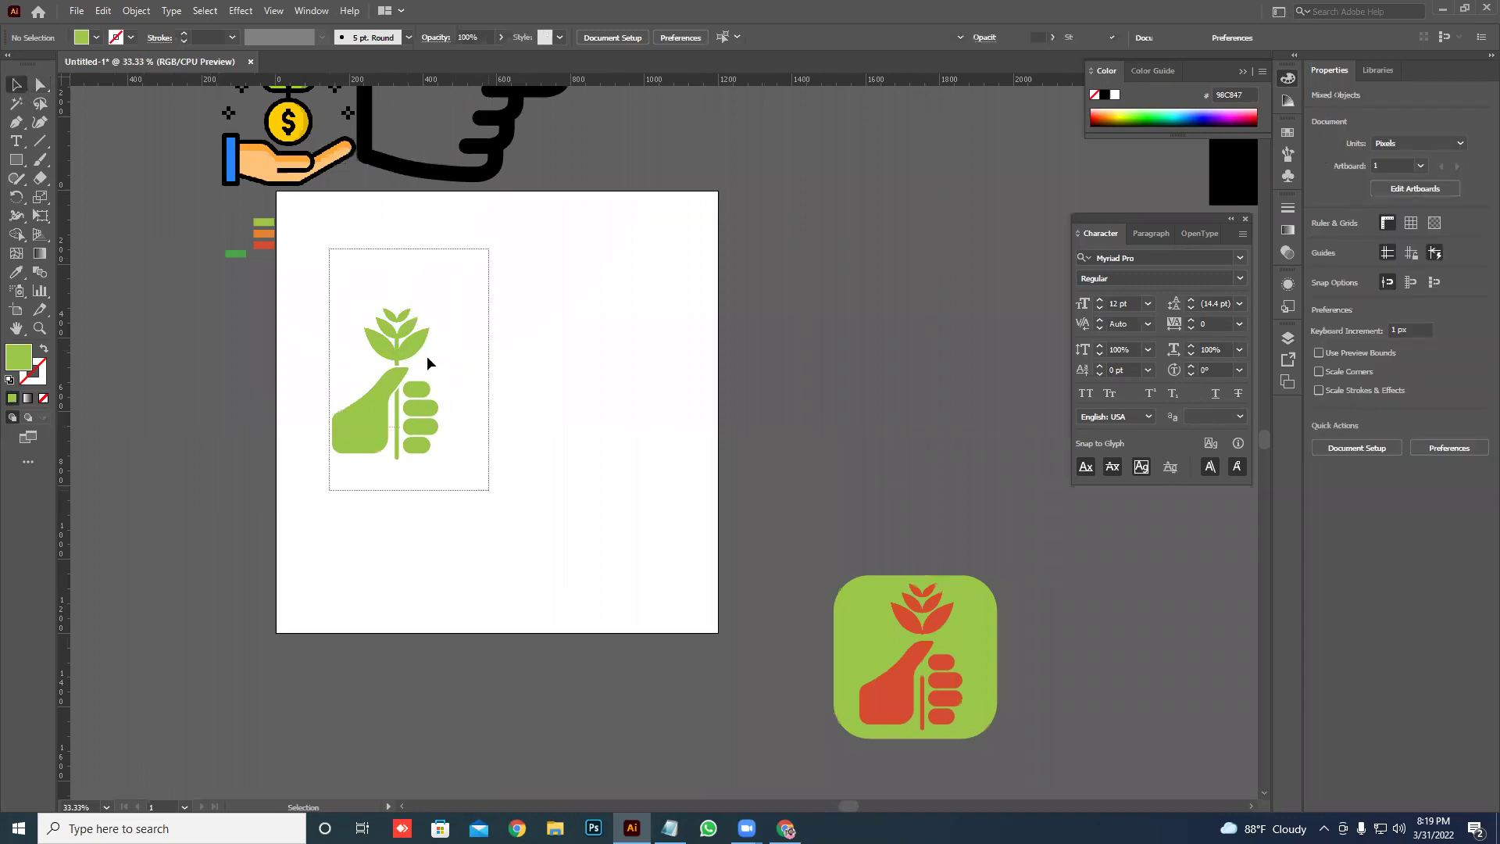
{"action": "right_click", "coordinate": [425, 431]}
{"action": "left_click", "coordinate": [432, 474]}
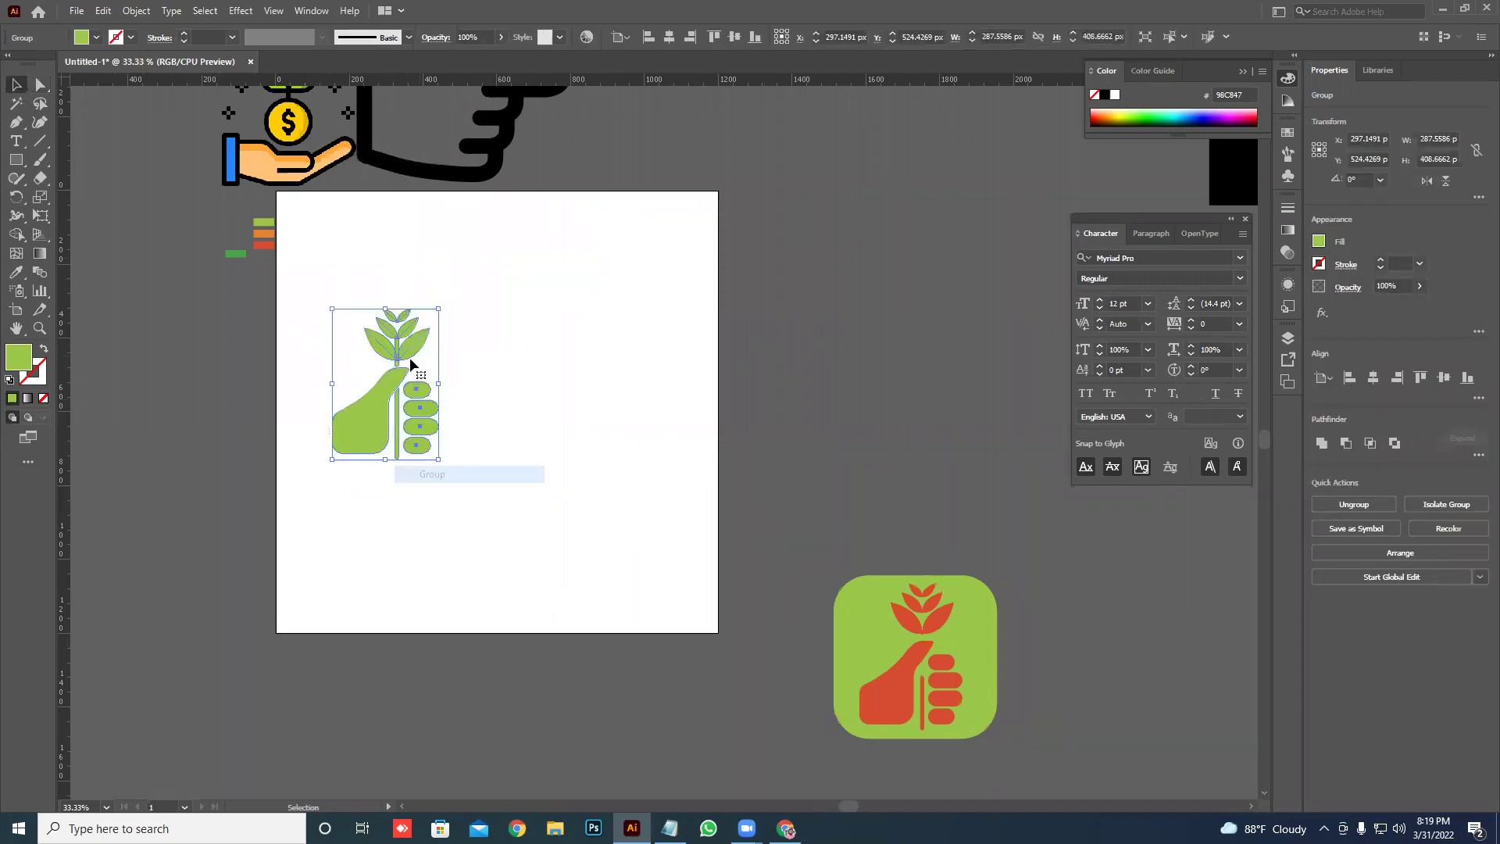
{"action": "left_click_drag", "start_coordinate": [442, 312], "coordinate": [389, 353]}
{"action": "left_click", "coordinate": [569, 414]}
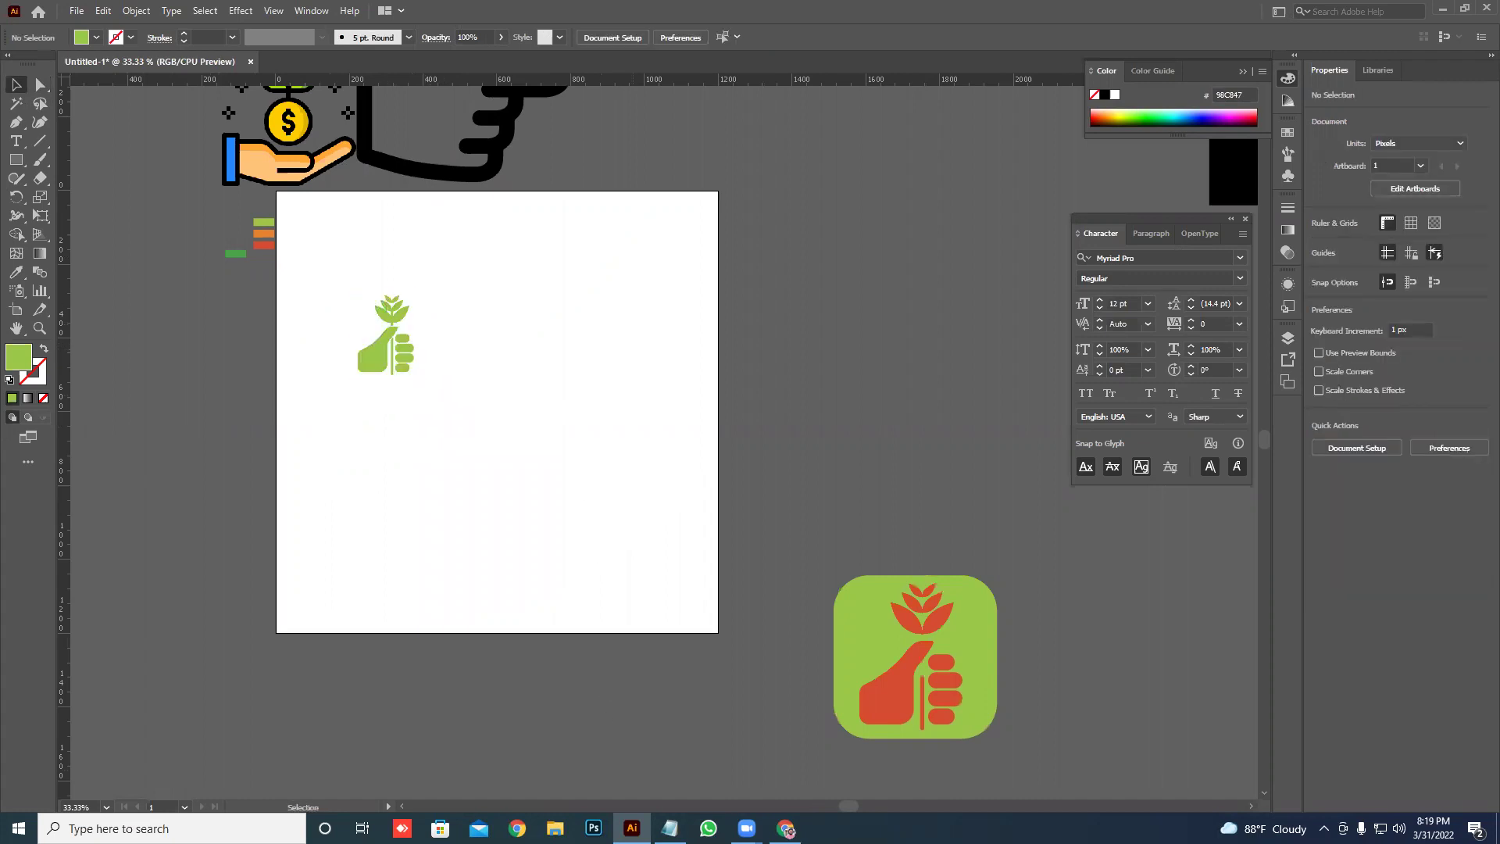
- Copy 'Centre Led Learning and Development' from the Design a Logo contest brief
{"action": "left_click", "coordinate": [785, 828]}
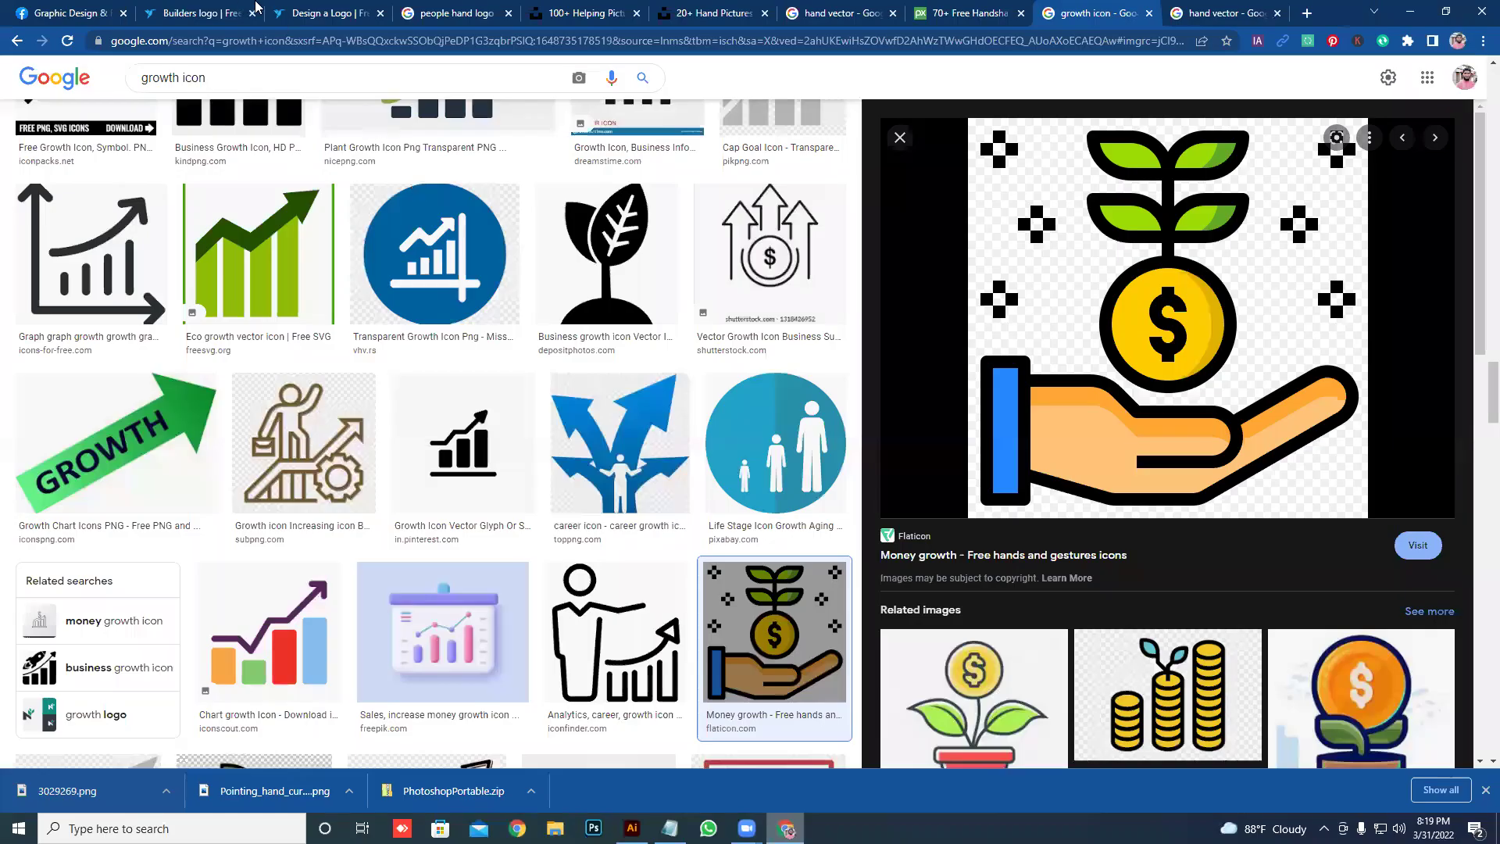
{"action": "left_click", "coordinate": [328, 13]}
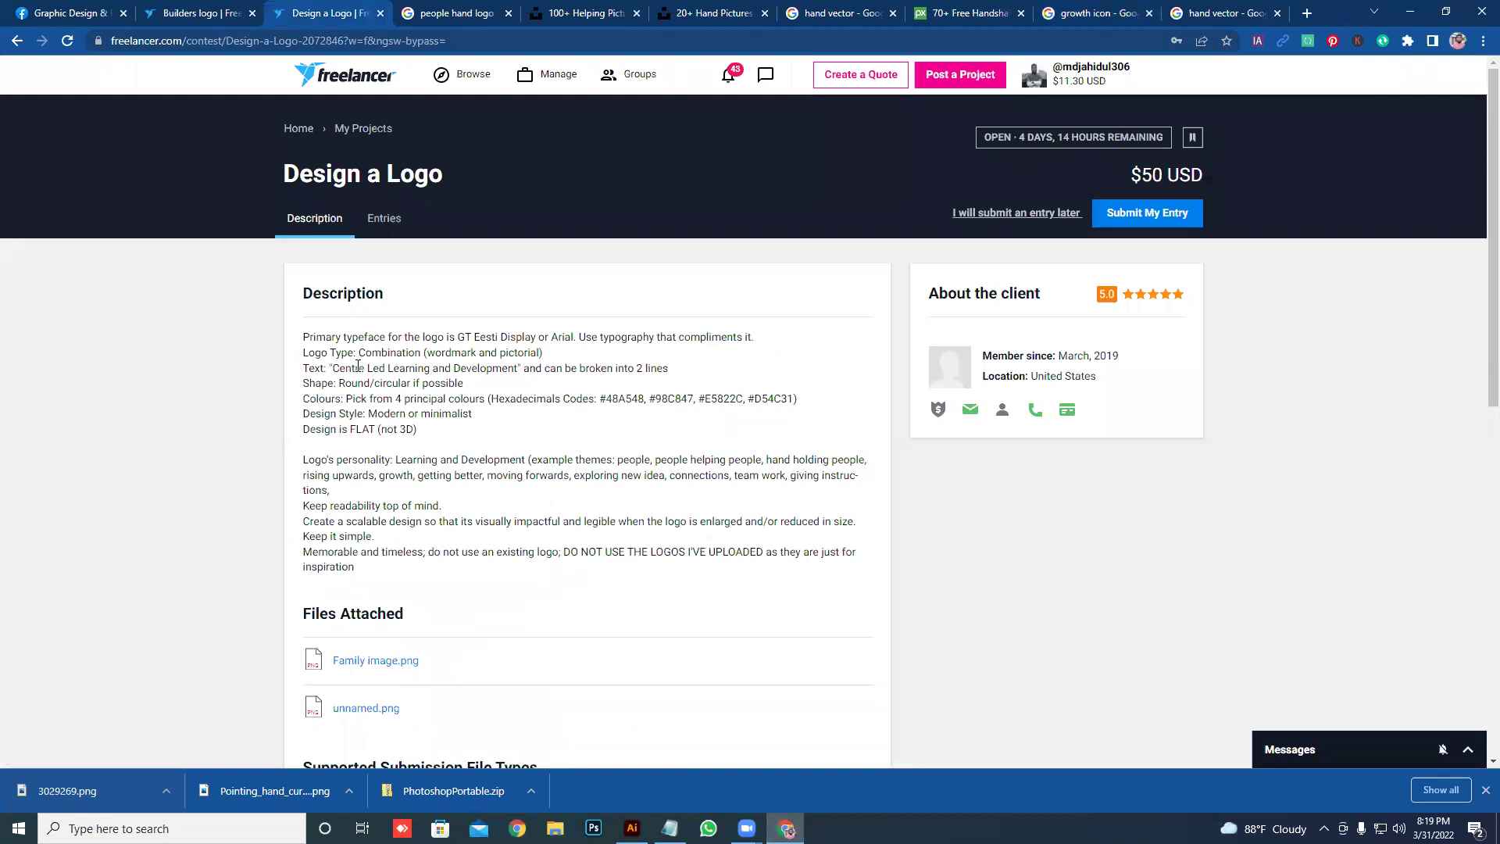
{"action": "left_click_drag", "start_coordinate": [332, 369], "coordinate": [495, 369]}
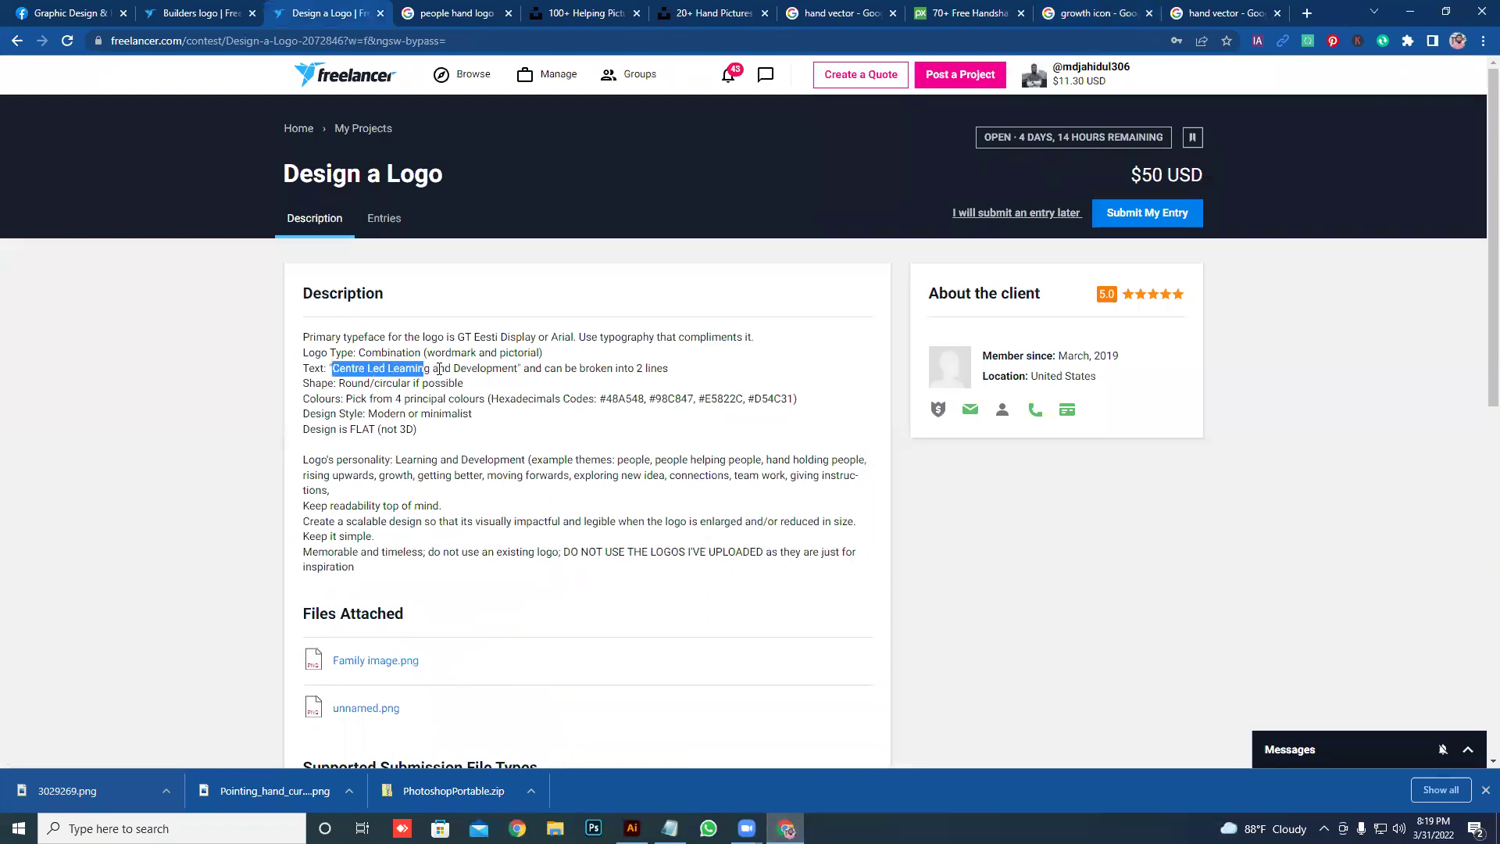
{"action": "right_click", "coordinate": [489, 372]}
{"action": "left_click", "coordinate": [532, 380]}
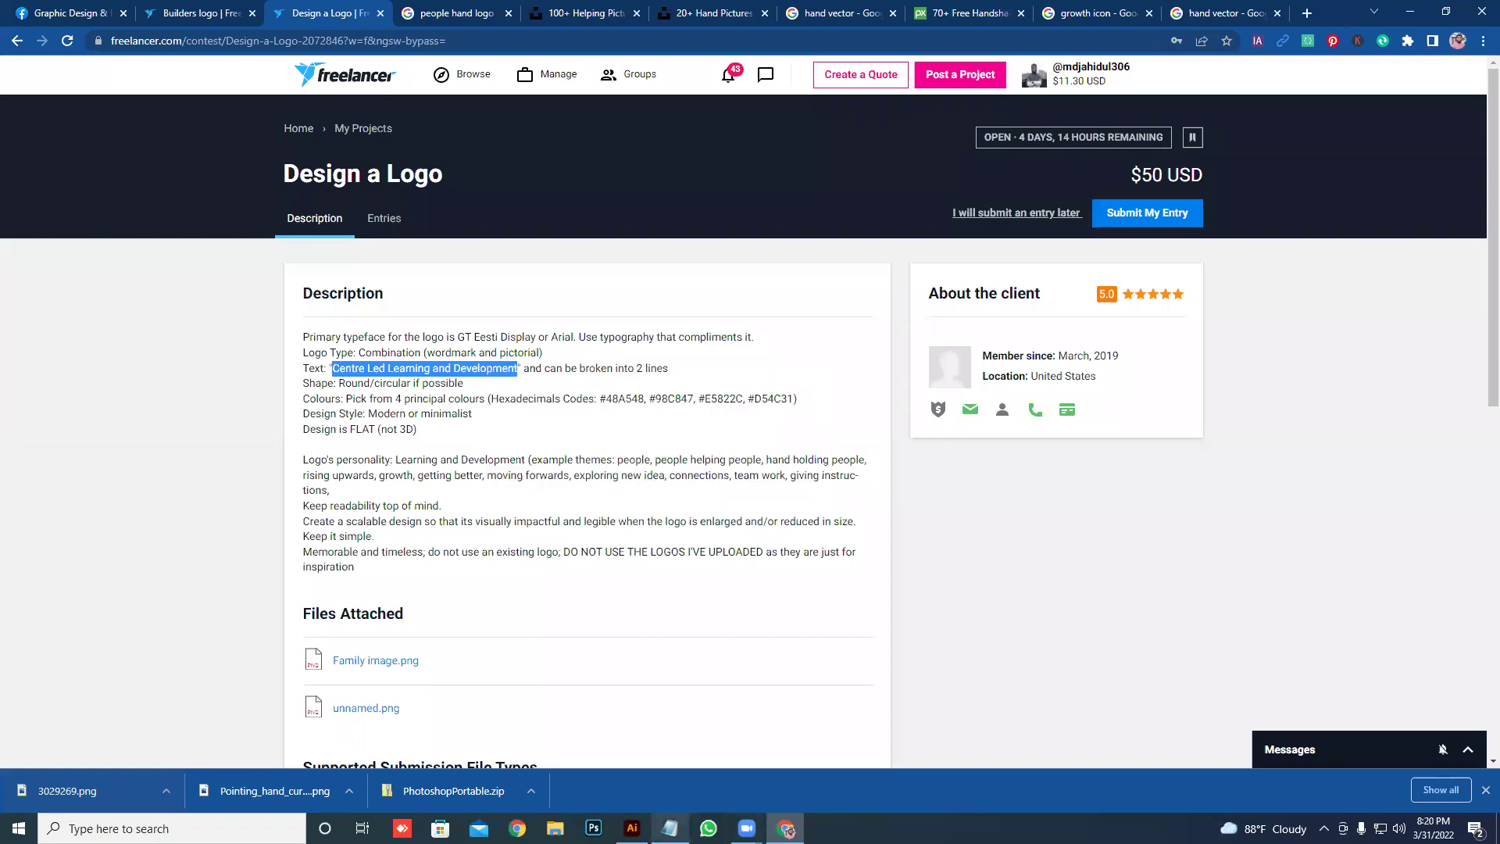
{"action": "left_click", "coordinate": [633, 828]}
- Paste 'Centre Led Learning and Development' as text beside the icon, enlarged about twice
{"action": "left_click_drag", "start_coordinate": [546, 334], "coordinate": [613, 334]}
{"action": "key", "text": "t"}
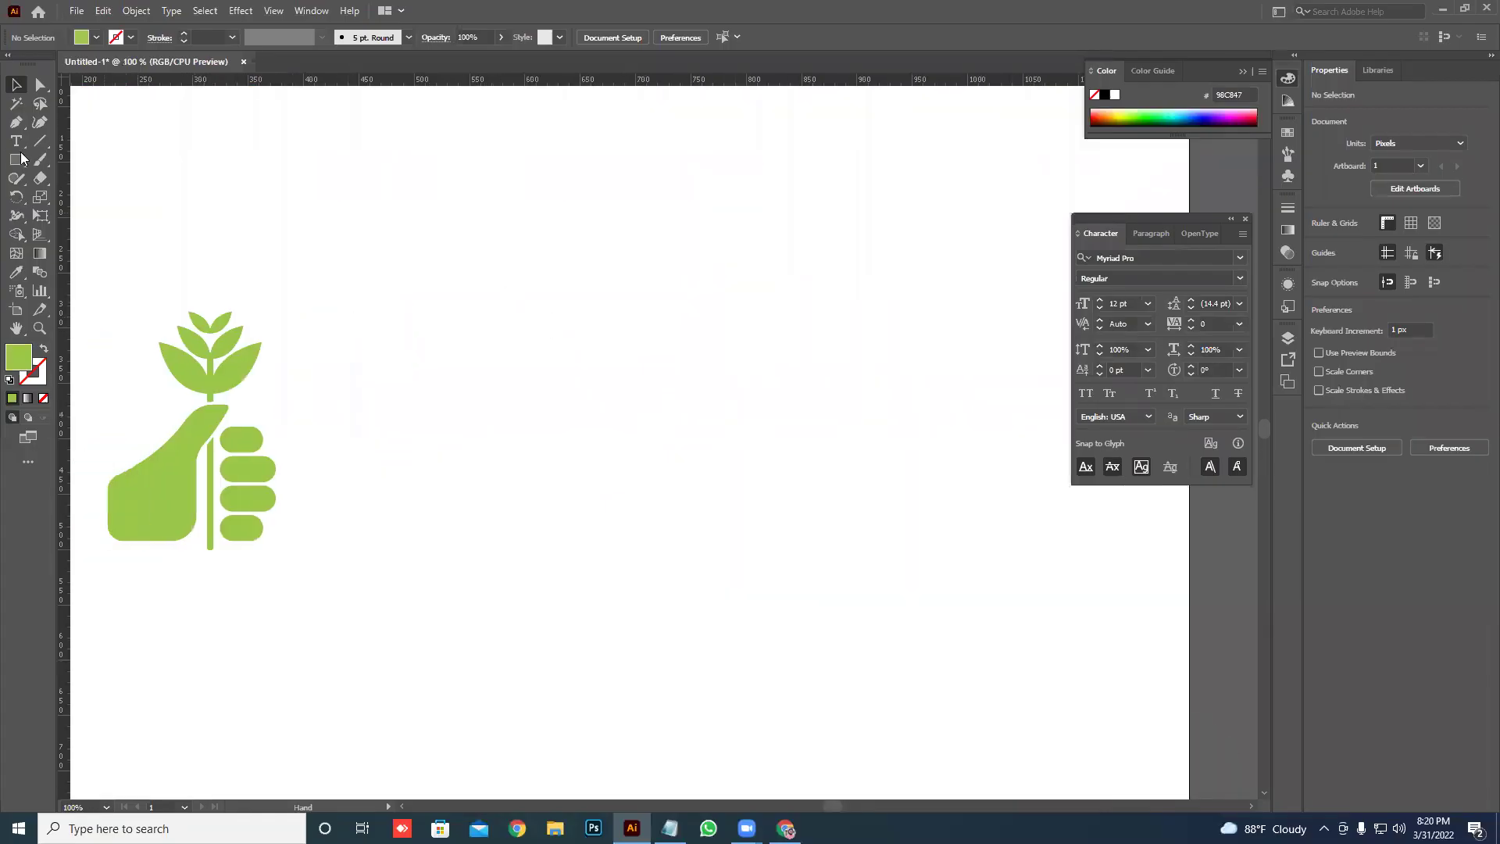
{"action": "left_click", "coordinate": [318, 388]}
{"action": "key", "text": "ctrl+v"}
{"action": "left_click", "coordinate": [12, 83]}
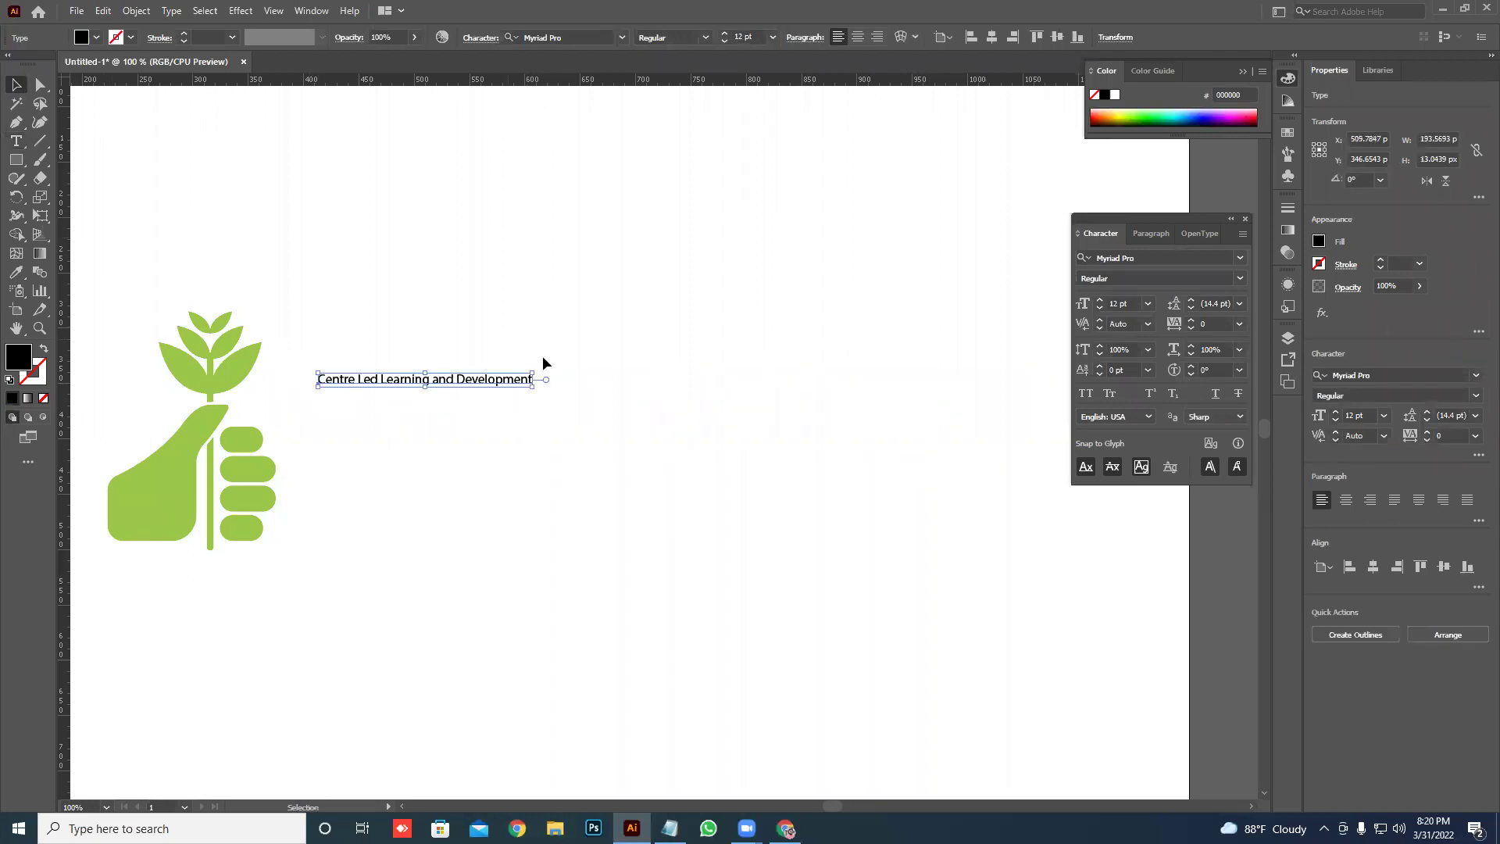
{"action": "left_click_drag", "start_coordinate": [536, 373], "coordinate": [674, 361]}
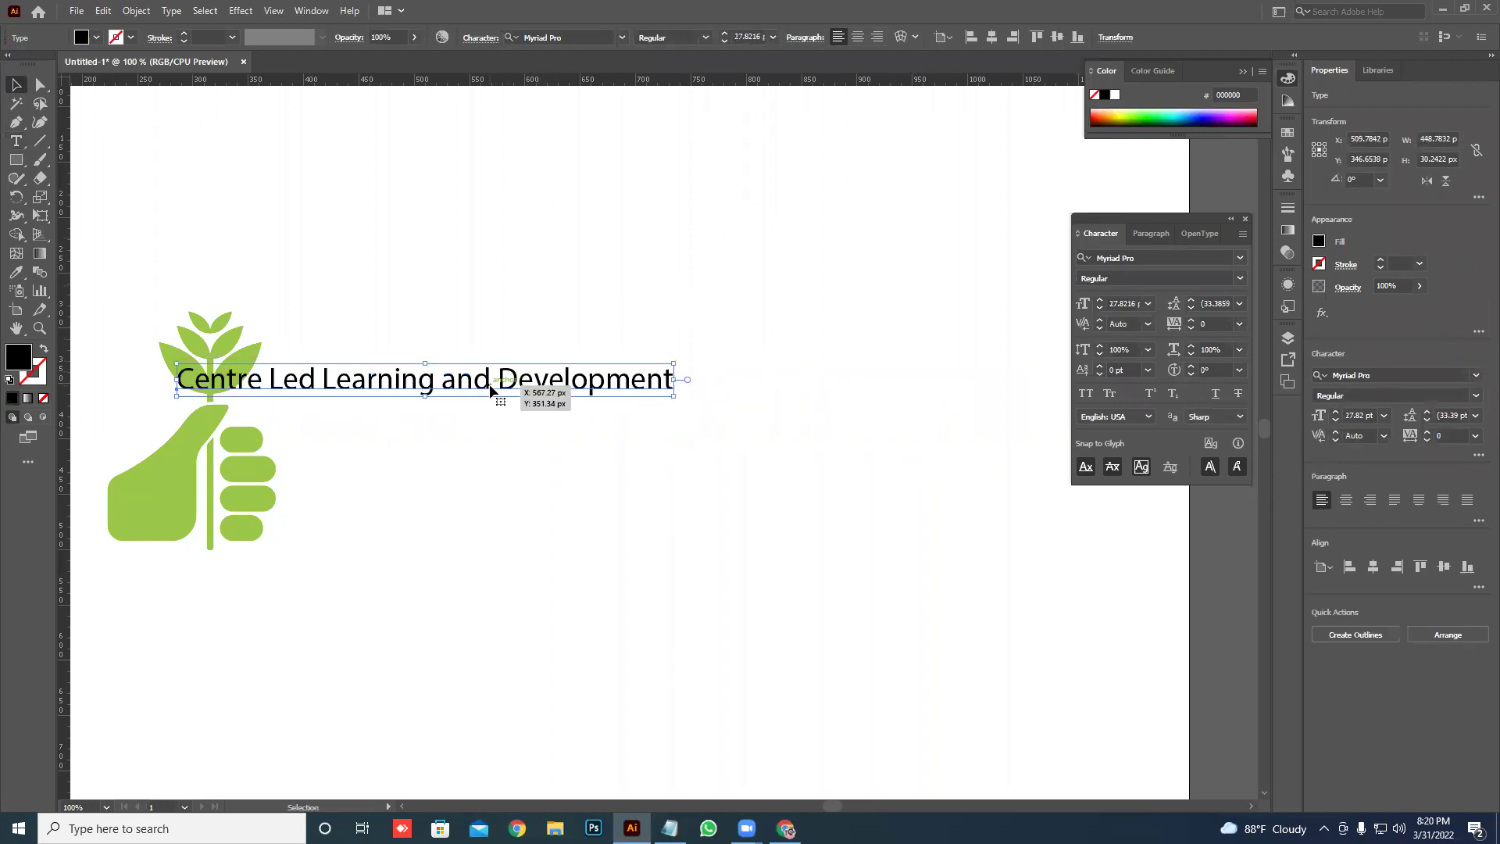
{"action": "left_click_drag", "start_coordinate": [523, 406], "coordinate": [637, 396]}
- Set the wordmark's font to Arial Black
{"action": "left_click", "coordinate": [571, 39]}
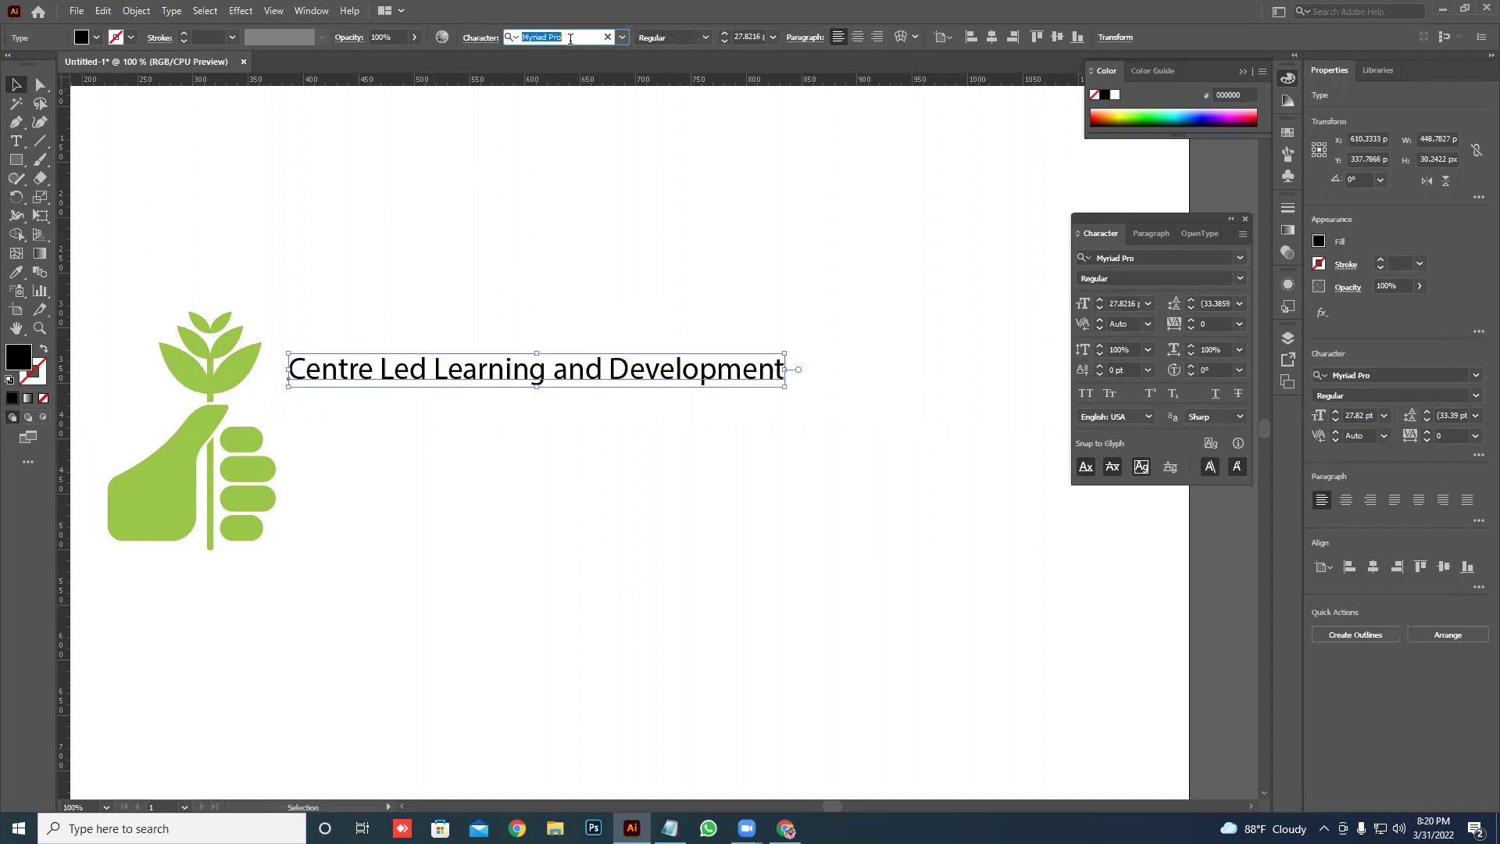
{"action": "type", "text": "ari"}
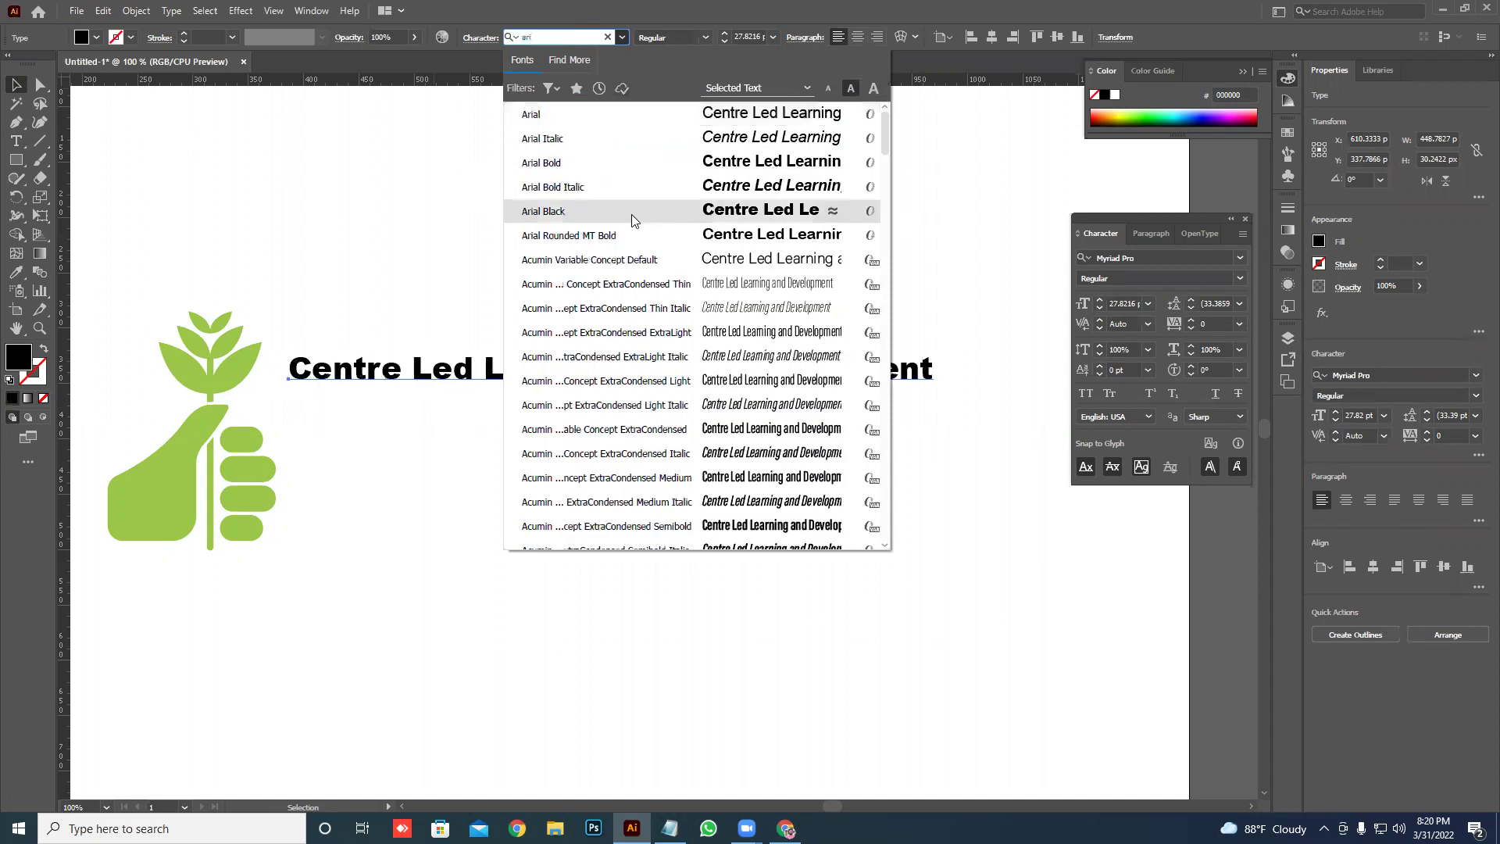
{"action": "left_click", "coordinate": [631, 212]}
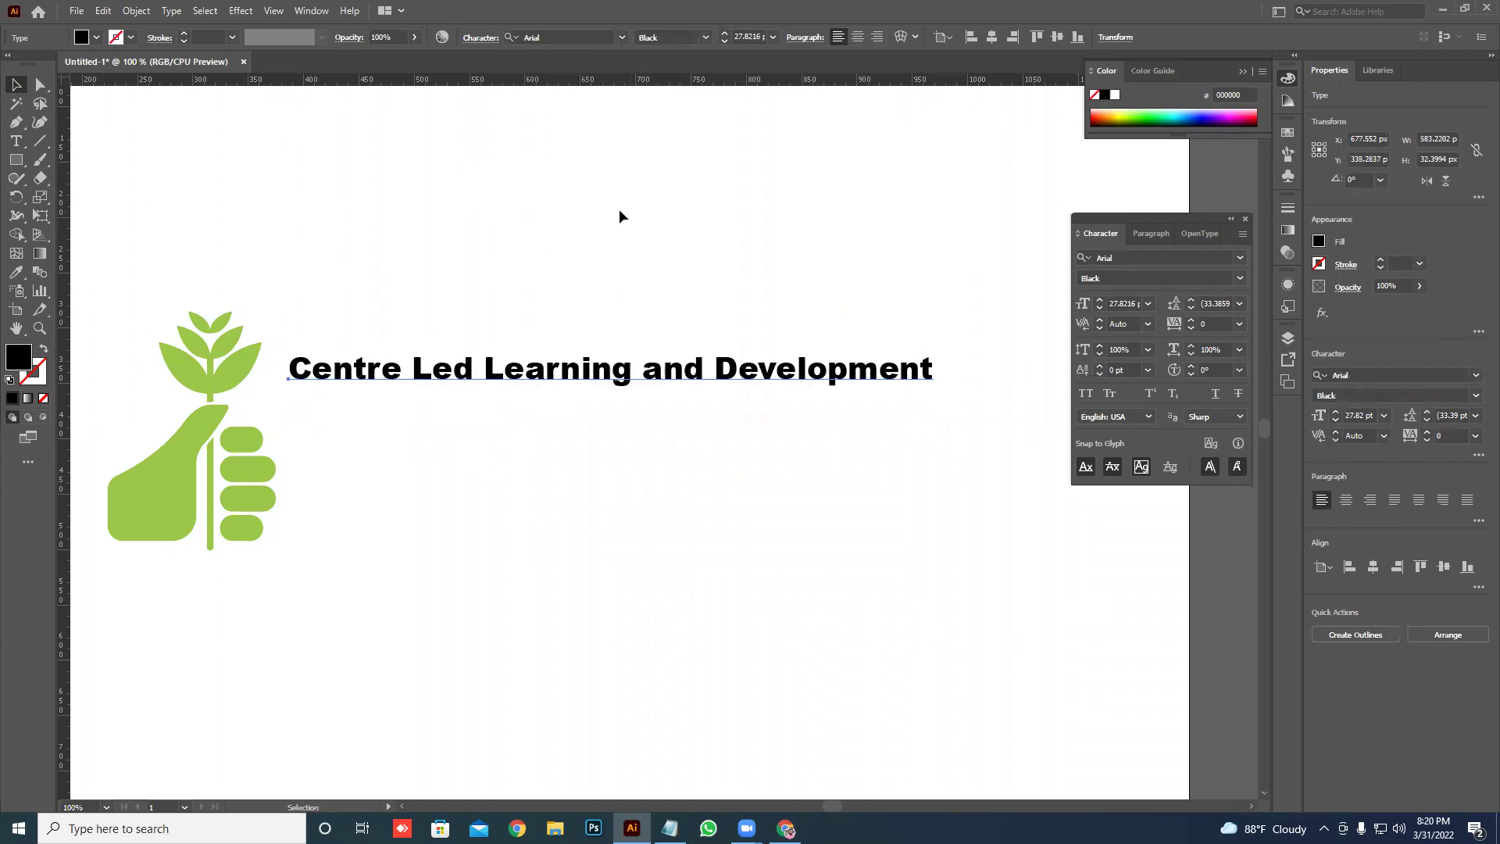
- Break the wordmark after 'Led', cut the 'Centre Led' line, and move 'Learning and Development' lower
{"action": "double_click", "coordinate": [491, 378]}
{"action": "key", "text": "BackSpace"}
{"action": "key", "text": "Return"}
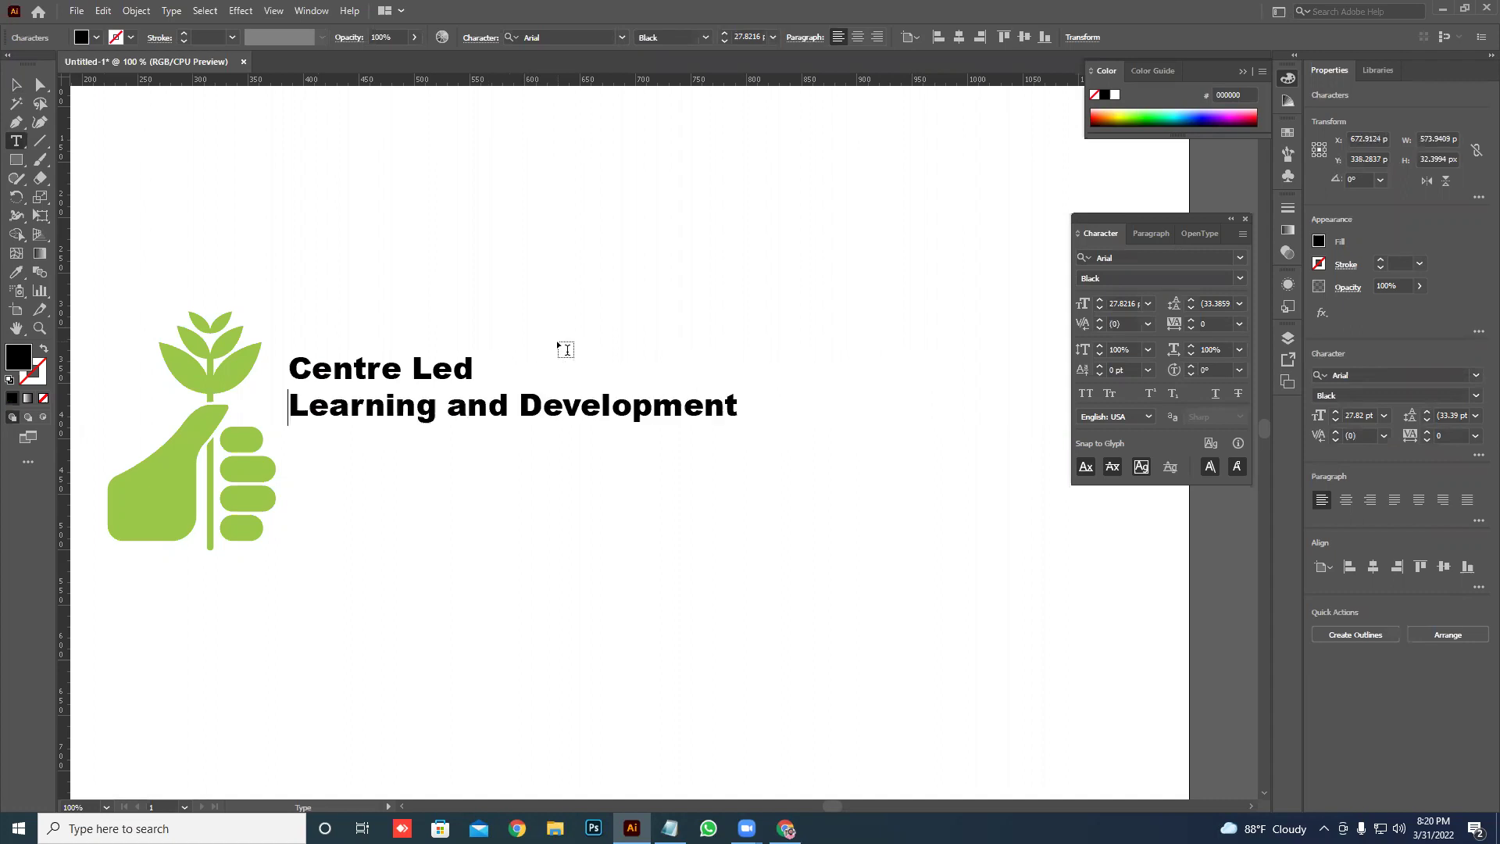
{"action": "triple_click", "coordinate": [373, 371]}
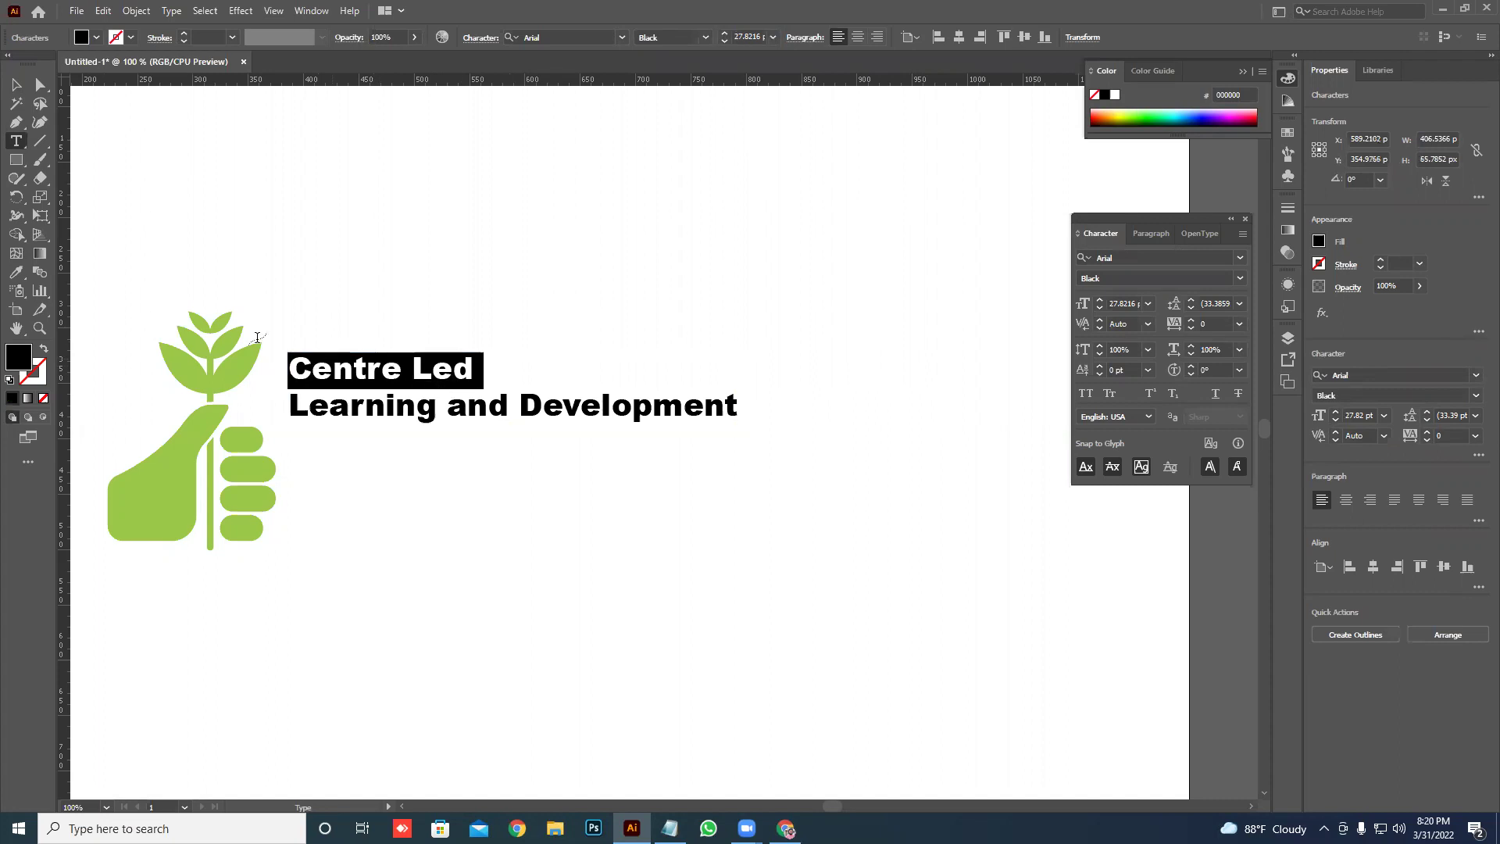
{"action": "key", "text": "BackSpace"}
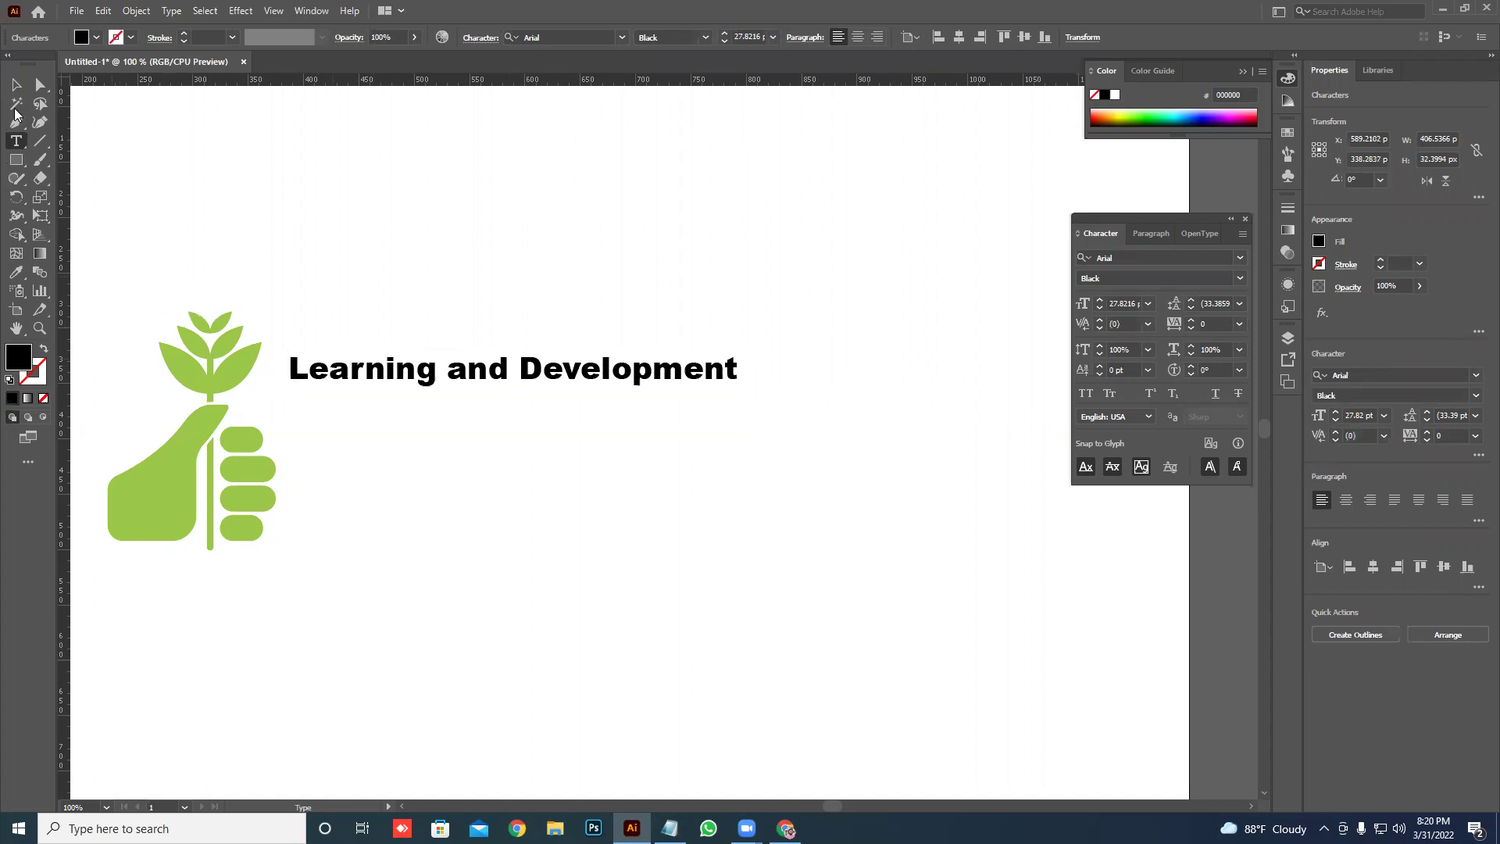
{"action": "left_click", "coordinate": [18, 83]}
{"action": "left_click_drag", "start_coordinate": [378, 356], "coordinate": [392, 475]}
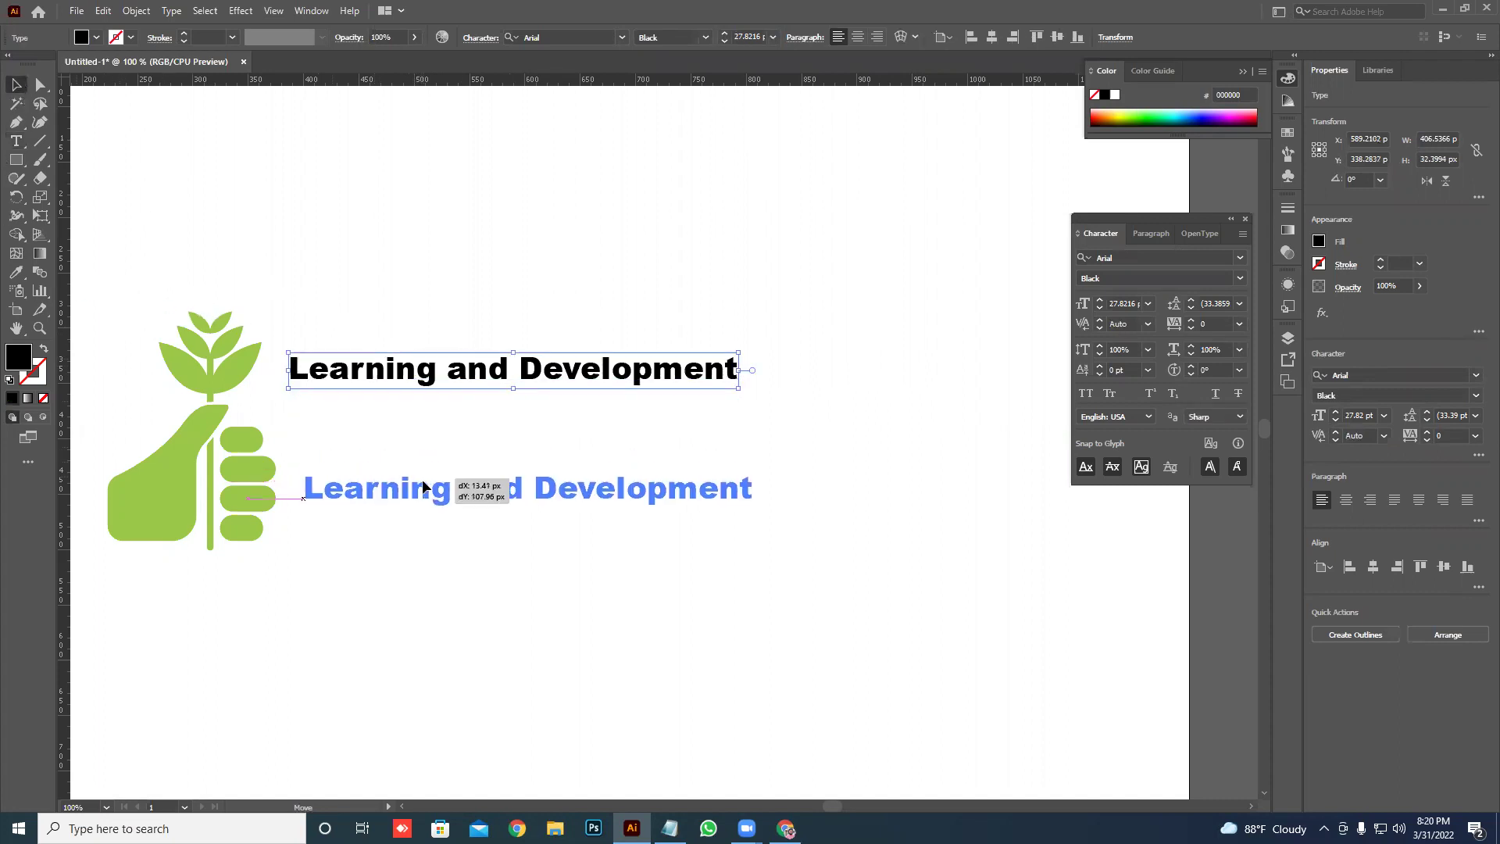
- Paste 'Centre Led' above the second line and enlarge it to about 68 pt
{"action": "key", "text": "ctrl+v"}
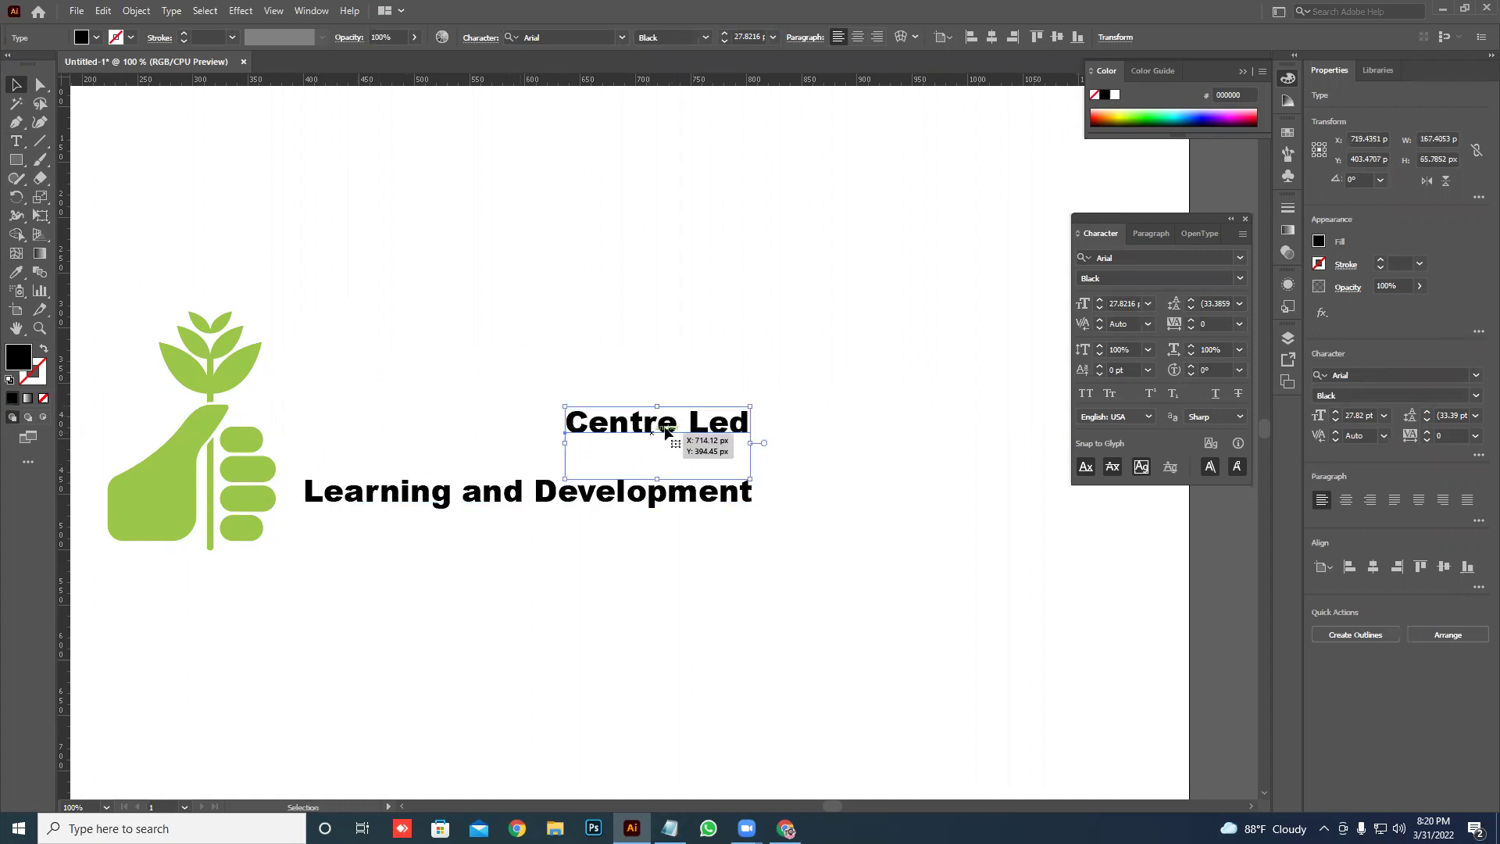
{"action": "double_click", "coordinate": [745, 418]}
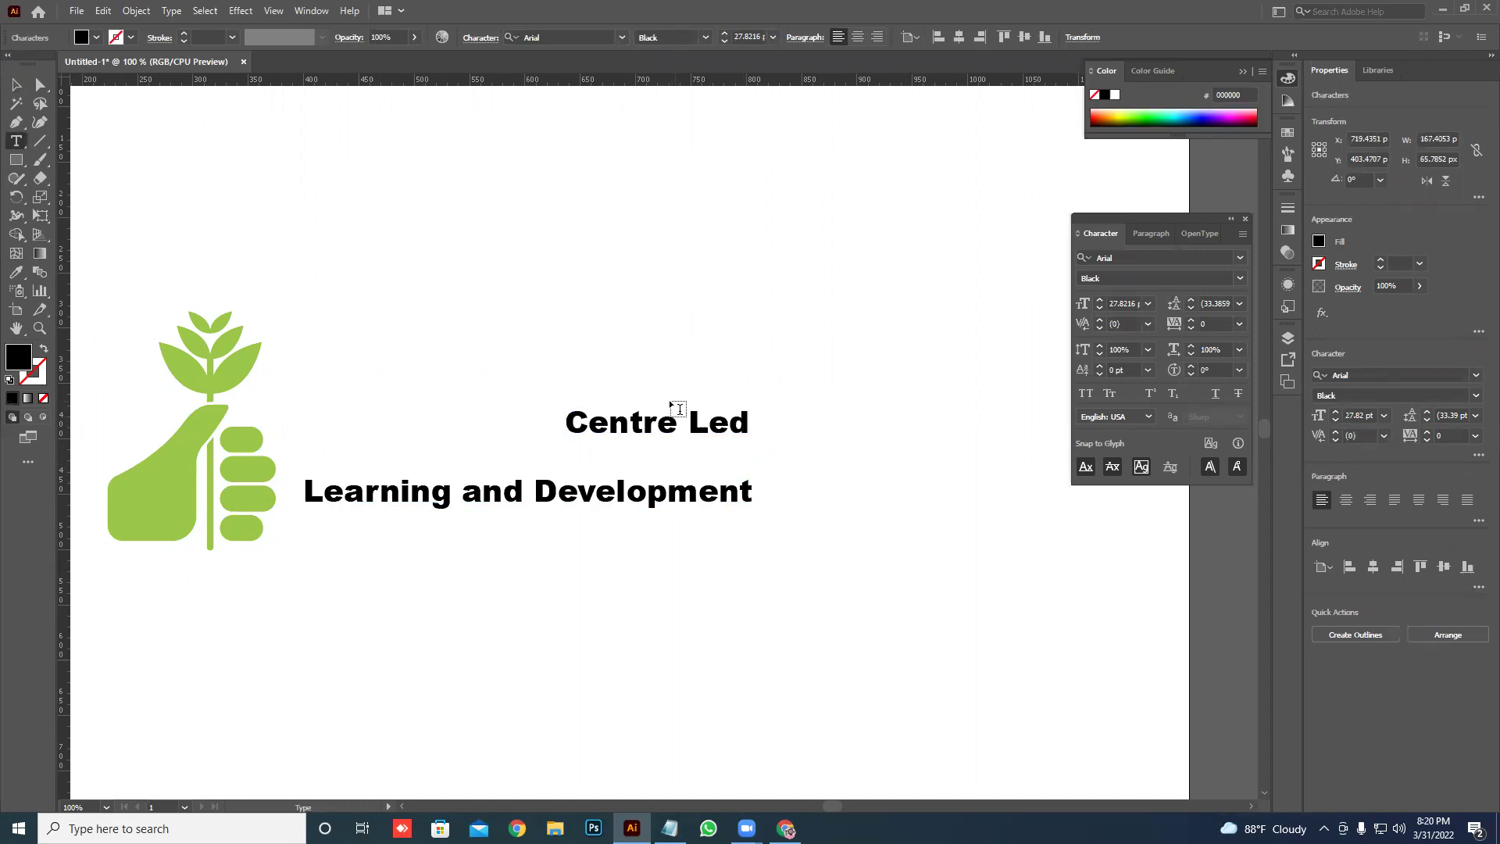
{"action": "key", "text": "BackSpace"}
{"action": "key", "text": "Escape"}
{"action": "mouse_move", "coordinate": [744, 416]}
{"action": "left_mouse_down"}
{"action": "mouse_move", "coordinate": [678, 451]}
{"action": "mouse_move", "coordinate": [799, 421]}
{"action": "left_mouse_up"}
{"action": "mouse_move", "coordinate": [710, 436]}
{"action": "left_mouse_down"}
{"action": "mouse_move", "coordinate": [682, 437]}
{"action": "mouse_move", "coordinate": [753, 407]}
{"action": "left_mouse_up"}
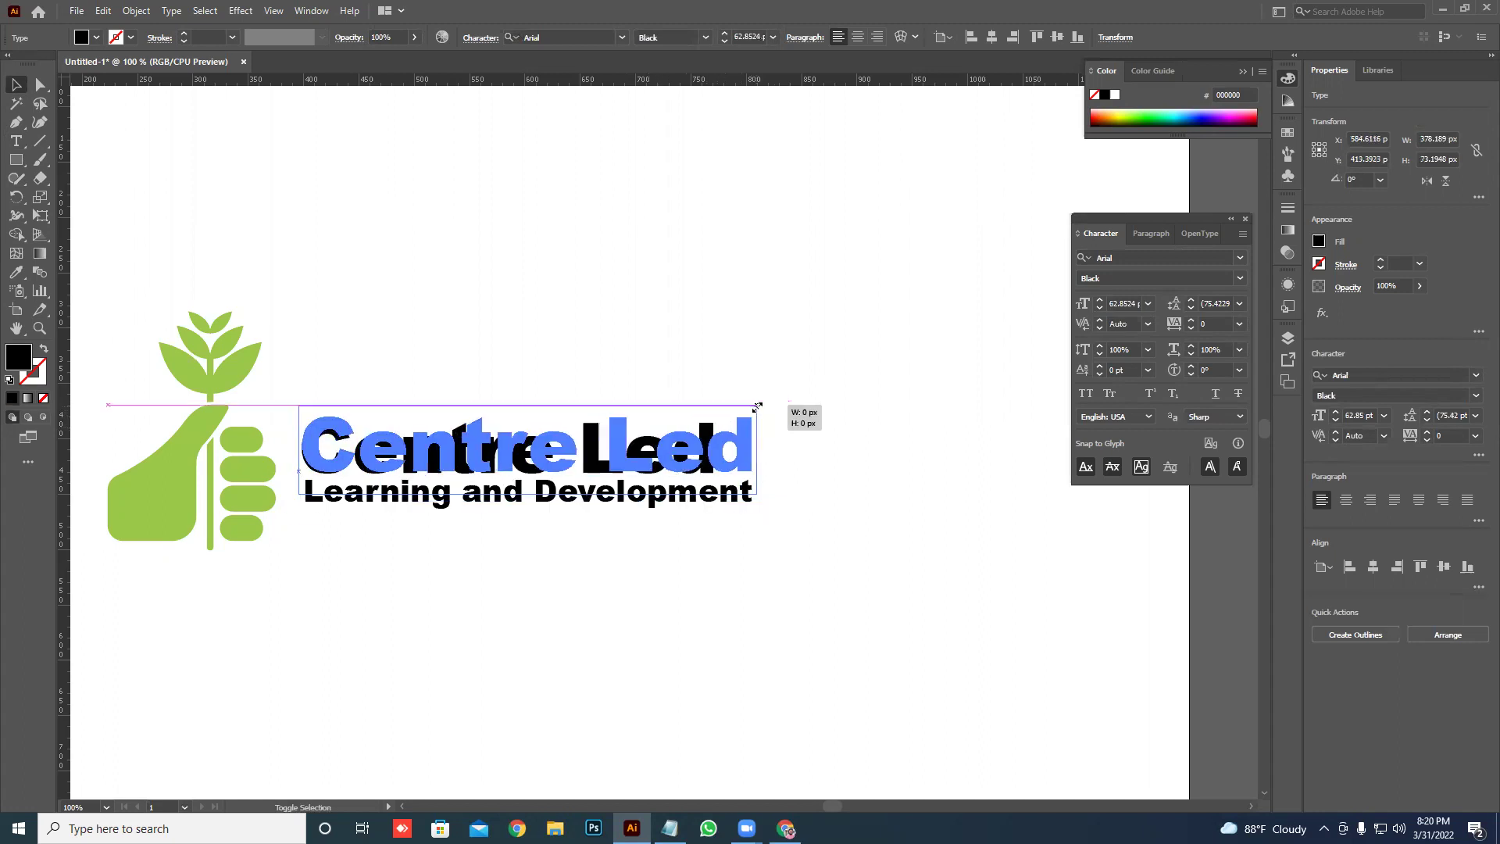
{"action": "left_click_drag", "start_coordinate": [754, 380], "coordinate": [755, 381]}
{"action": "left_click", "coordinate": [570, 278]}
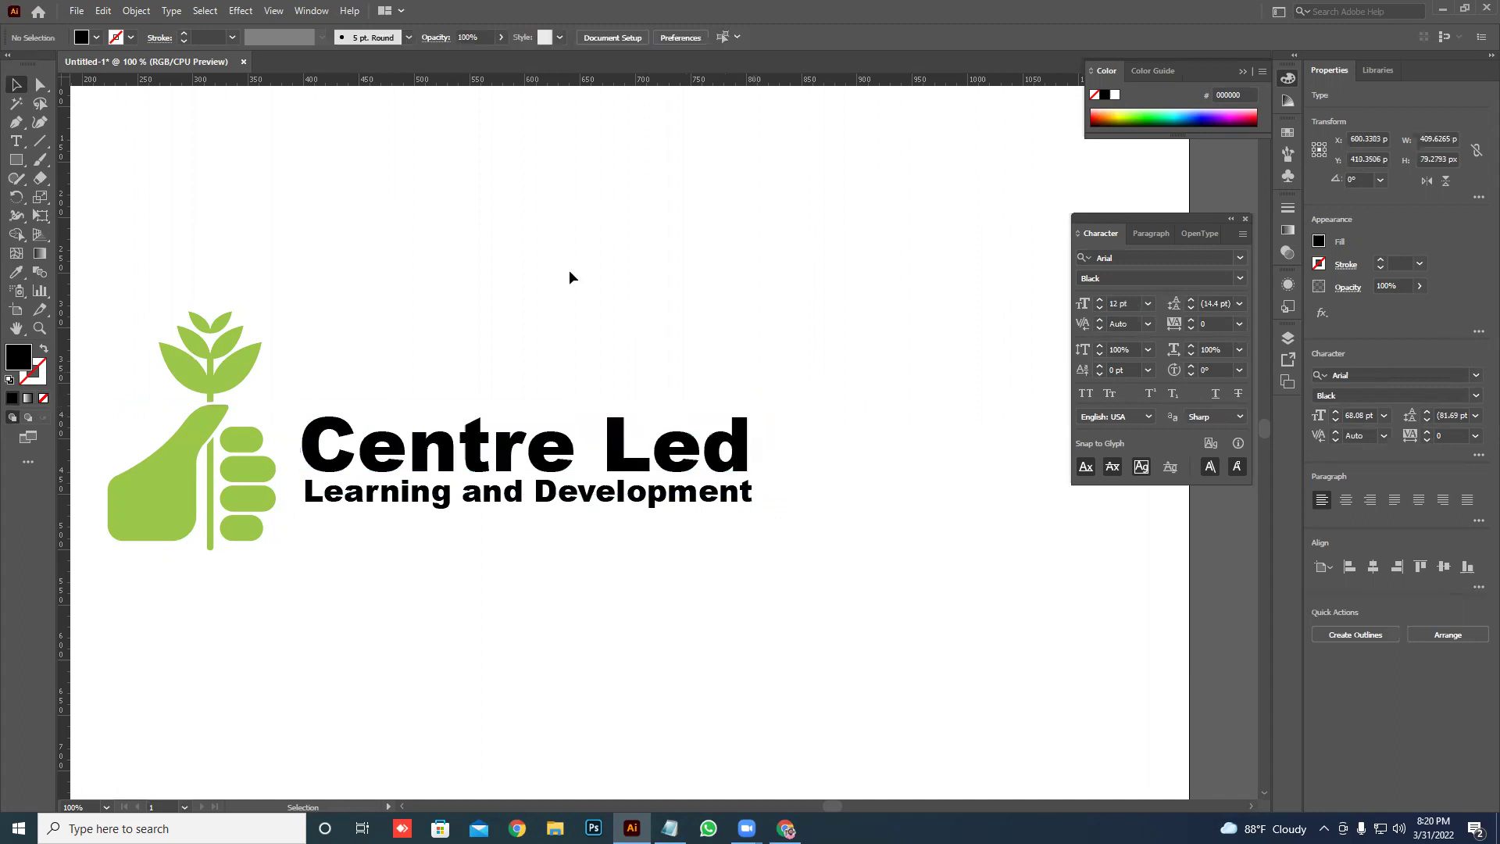
{"action": "key", "text": "ctrl+minus"}
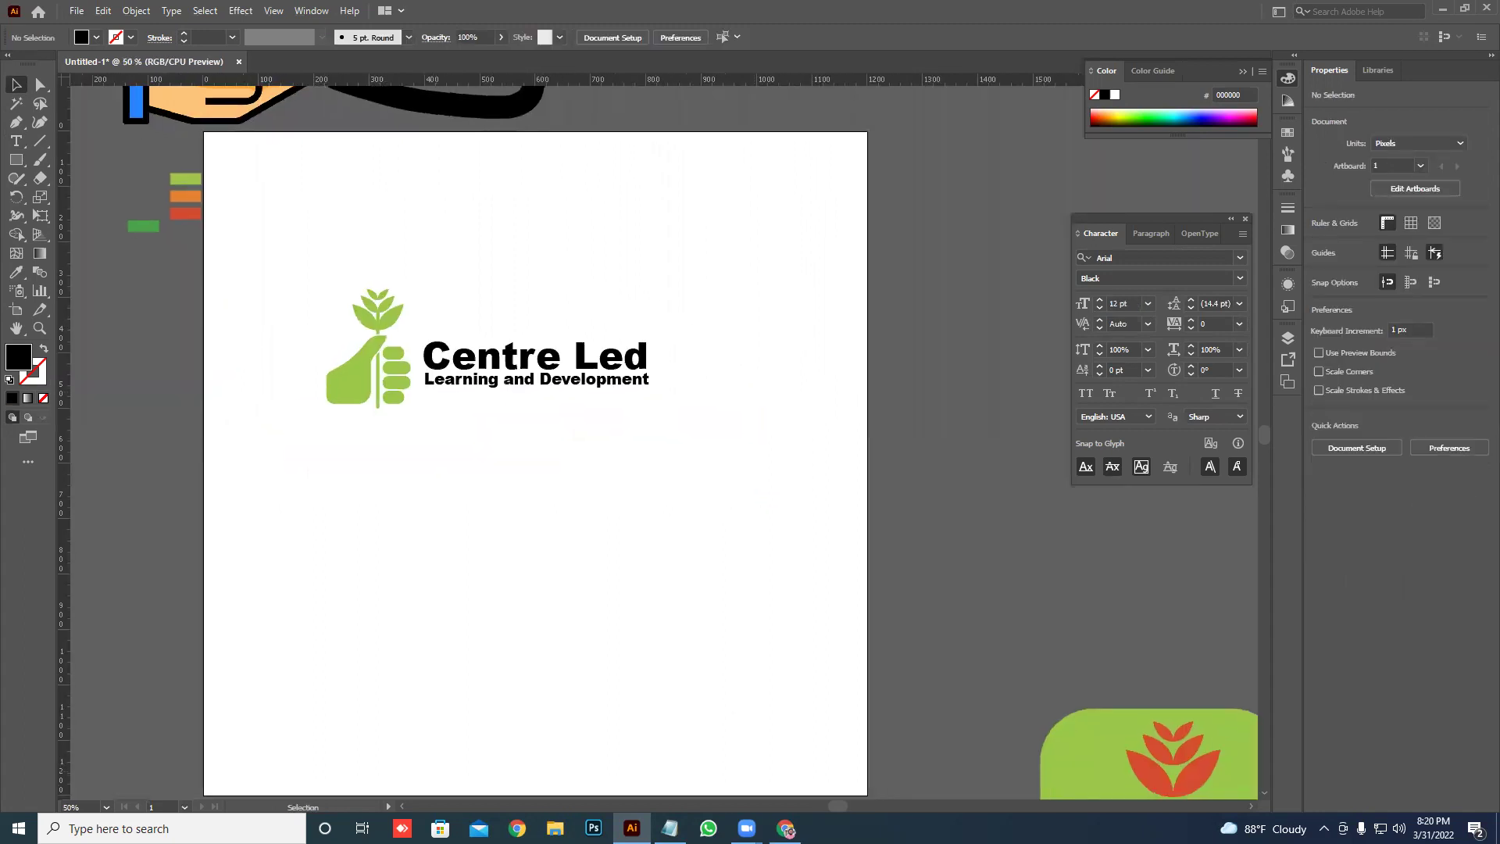
- Google the brief's typeface 'GT Eesti Display', refined to 'gt eesti pro display font free download'
{"action": "key", "text": "alt+Tab"}
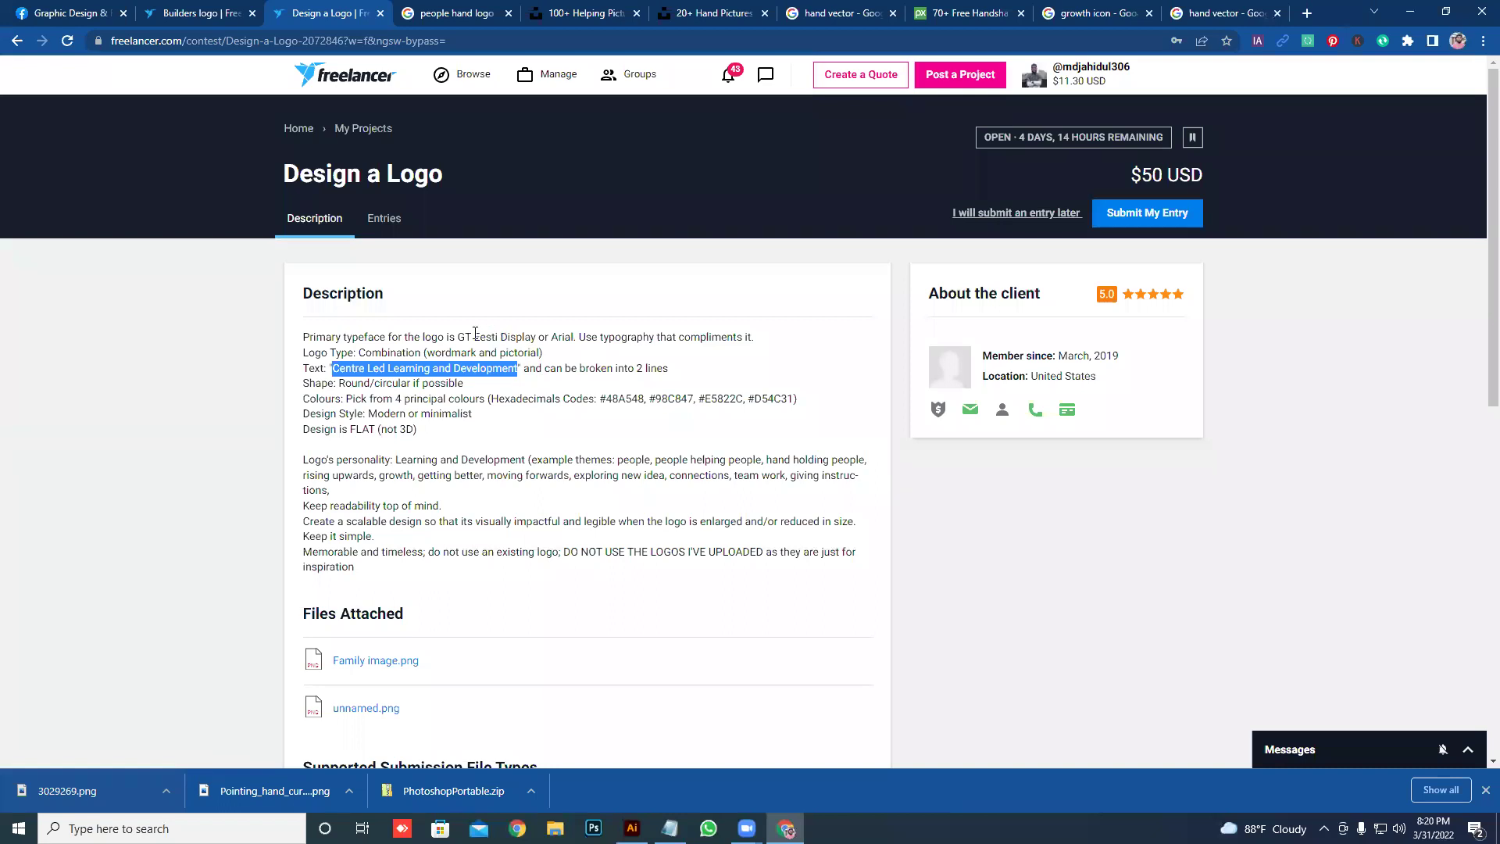
{"action": "left_click_drag", "start_coordinate": [459, 336], "coordinate": [536, 338]}
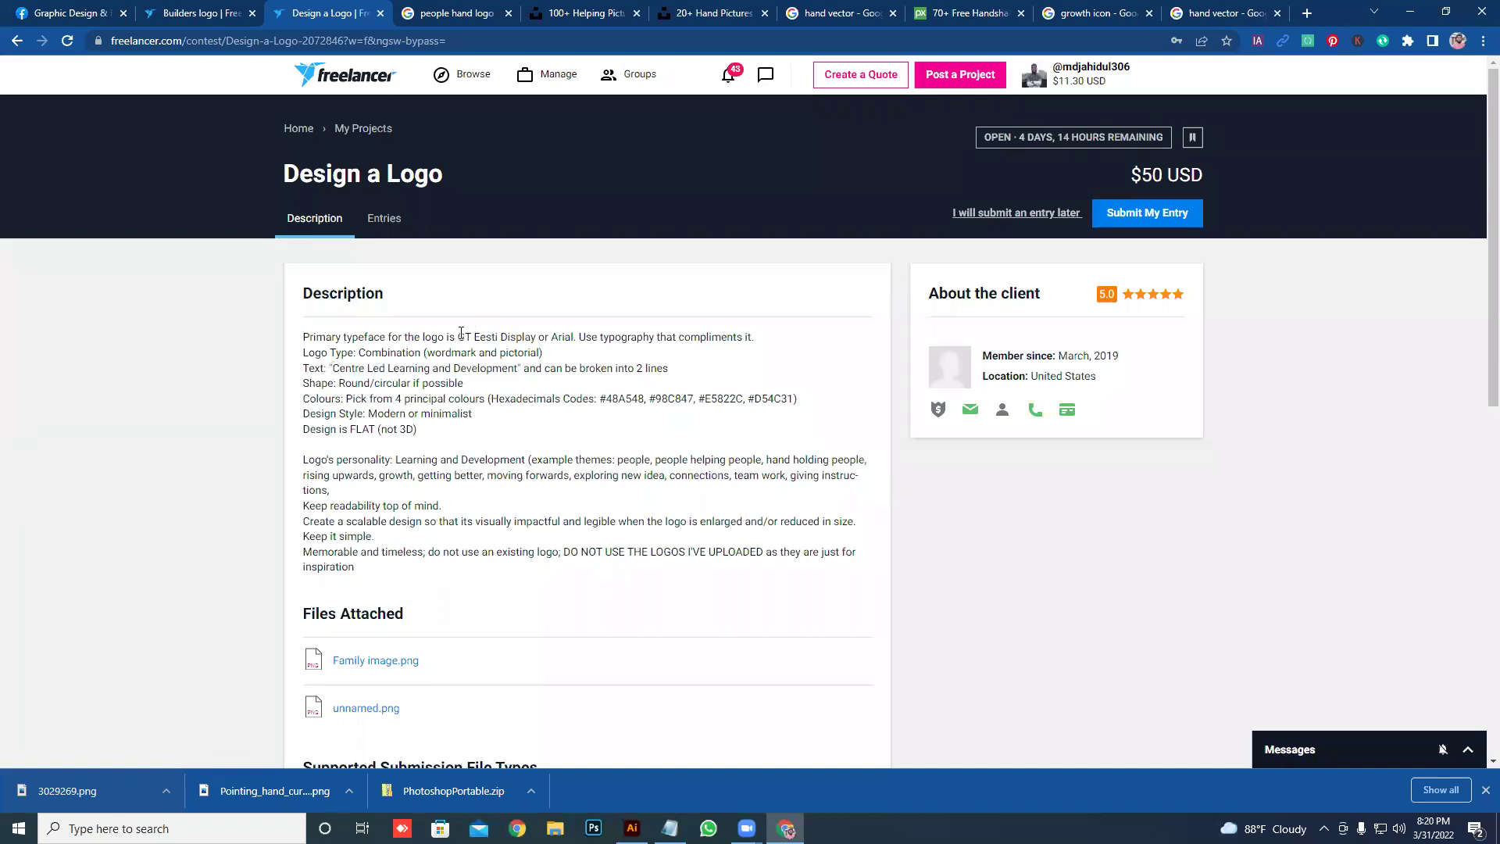
{"action": "right_click", "coordinate": [524, 334]}
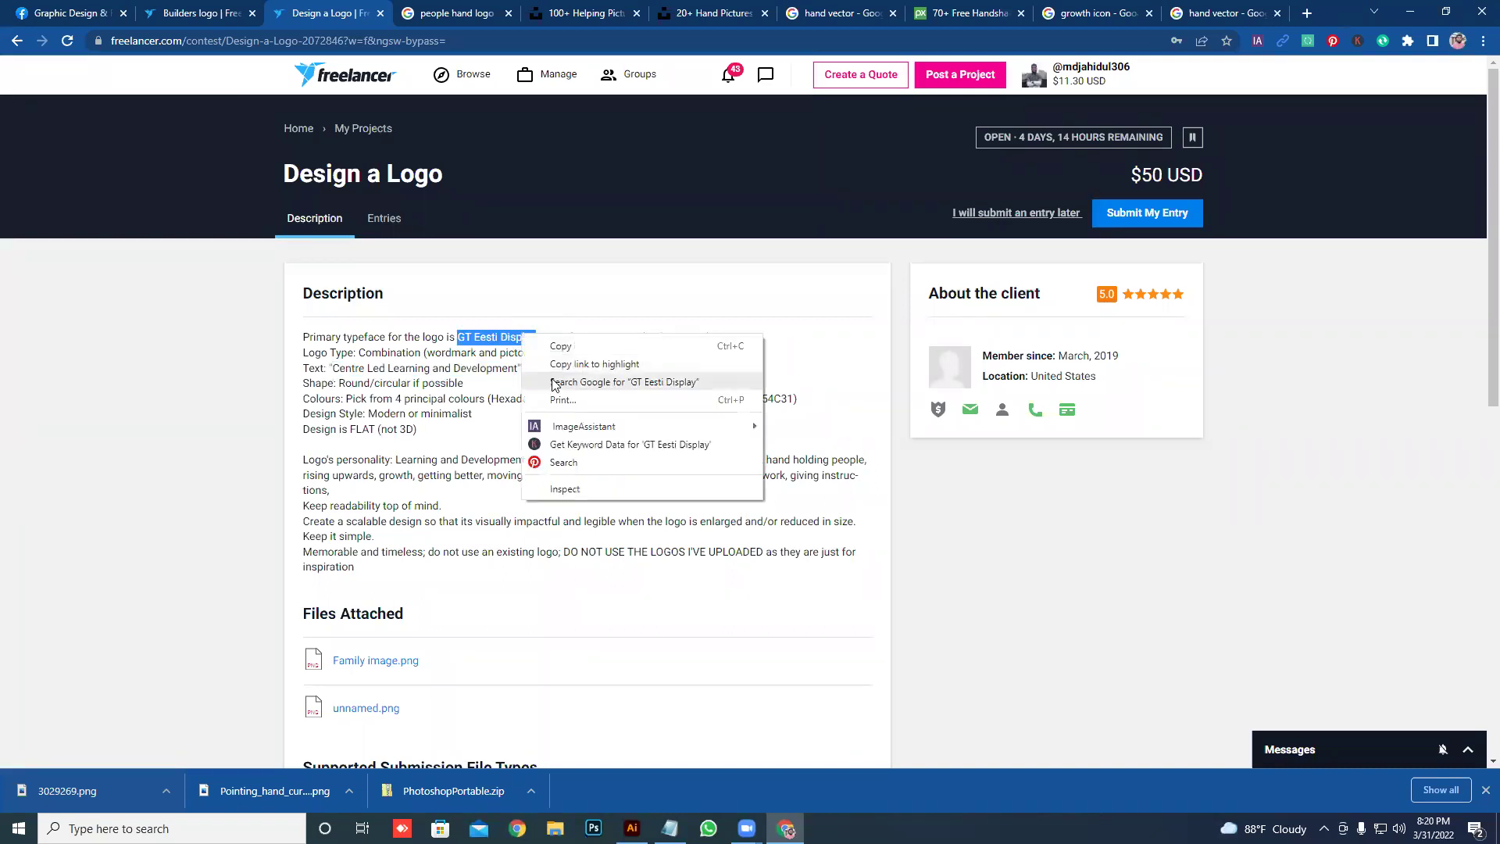
{"action": "left_click", "coordinate": [555, 383]}
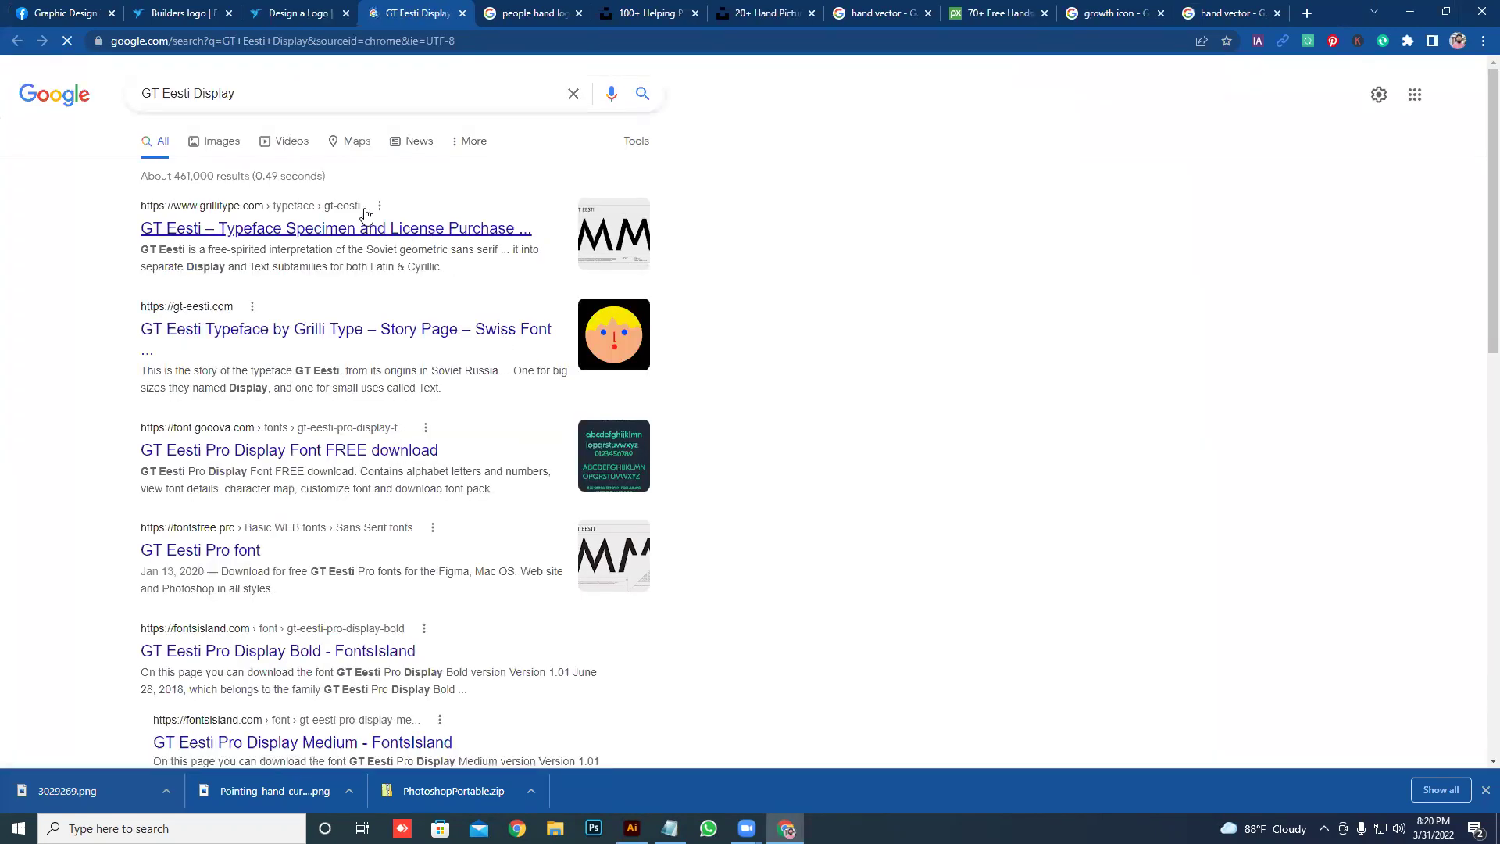
{"action": "left_click", "coordinate": [259, 96]}
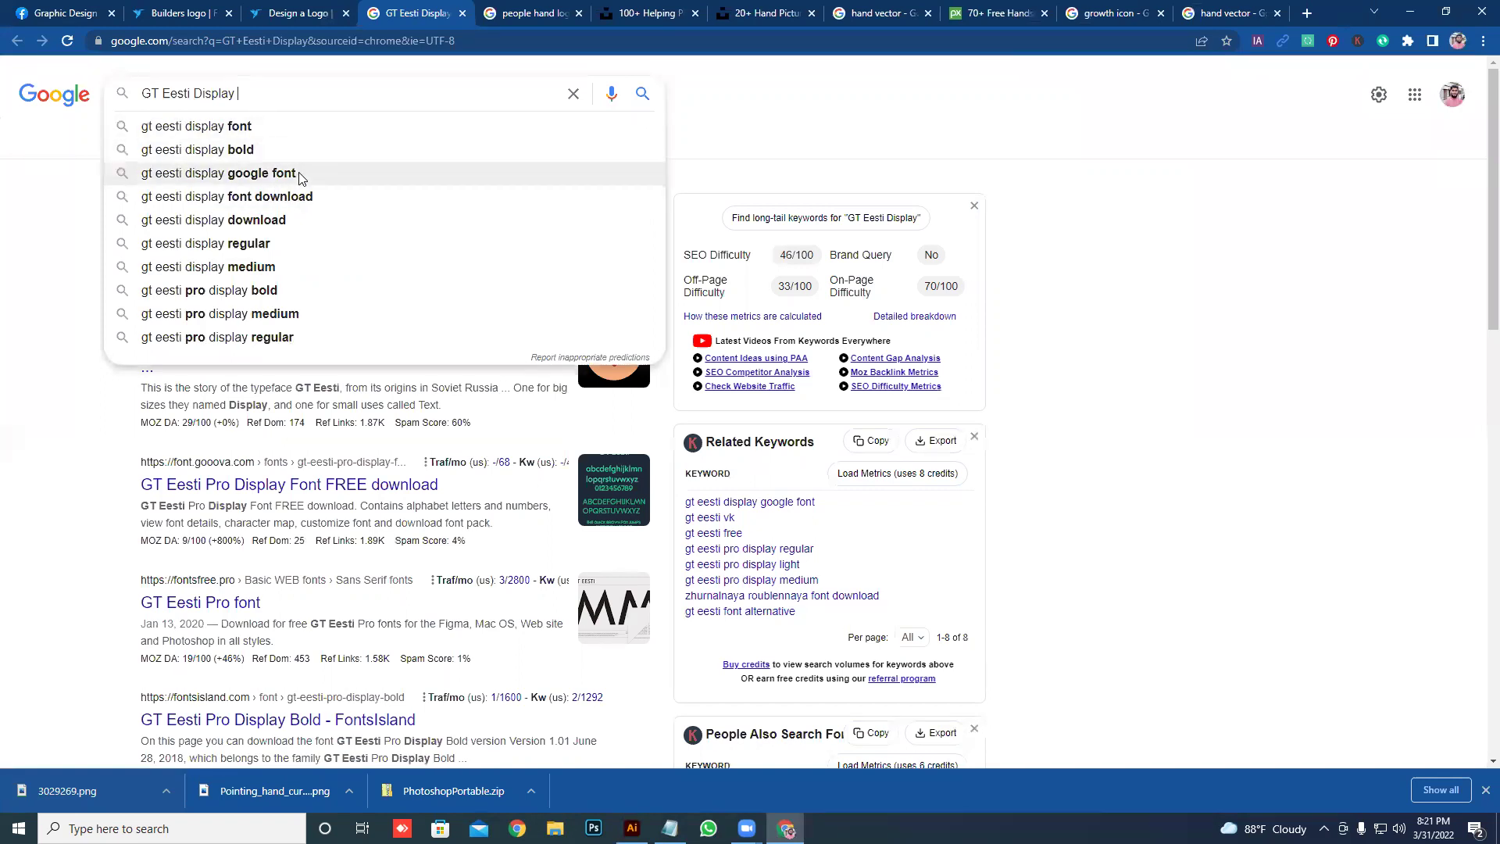
{"action": "type", "text": "free download"}
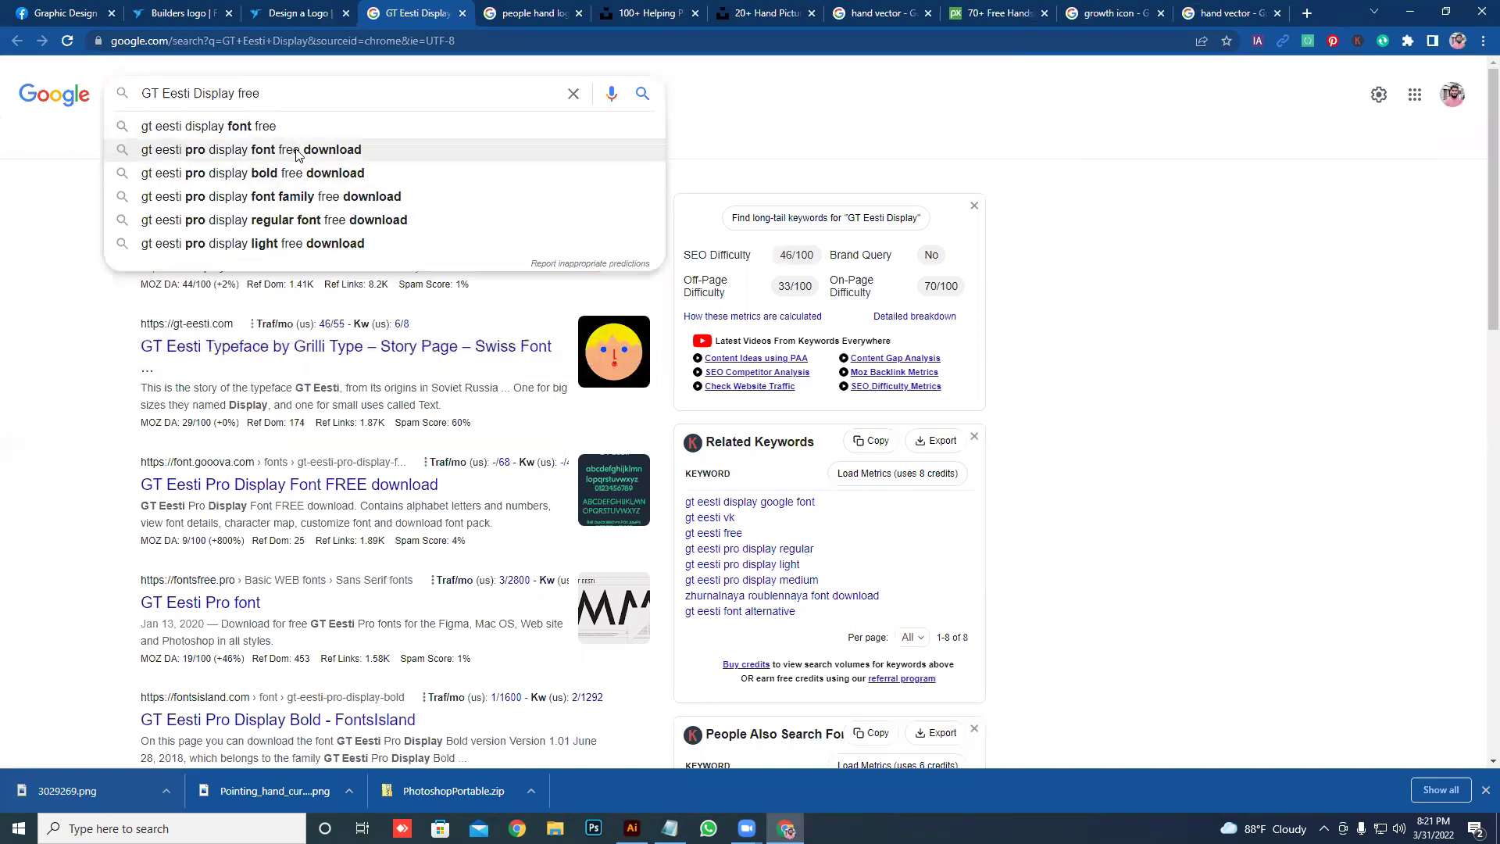
{"action": "left_click", "coordinate": [295, 149]}
- Open the first result and the GT Eesti Pro font page in new tabs
{"action": "right_click", "coordinate": [275, 226]}
{"action": "left_click", "coordinate": [312, 225]}
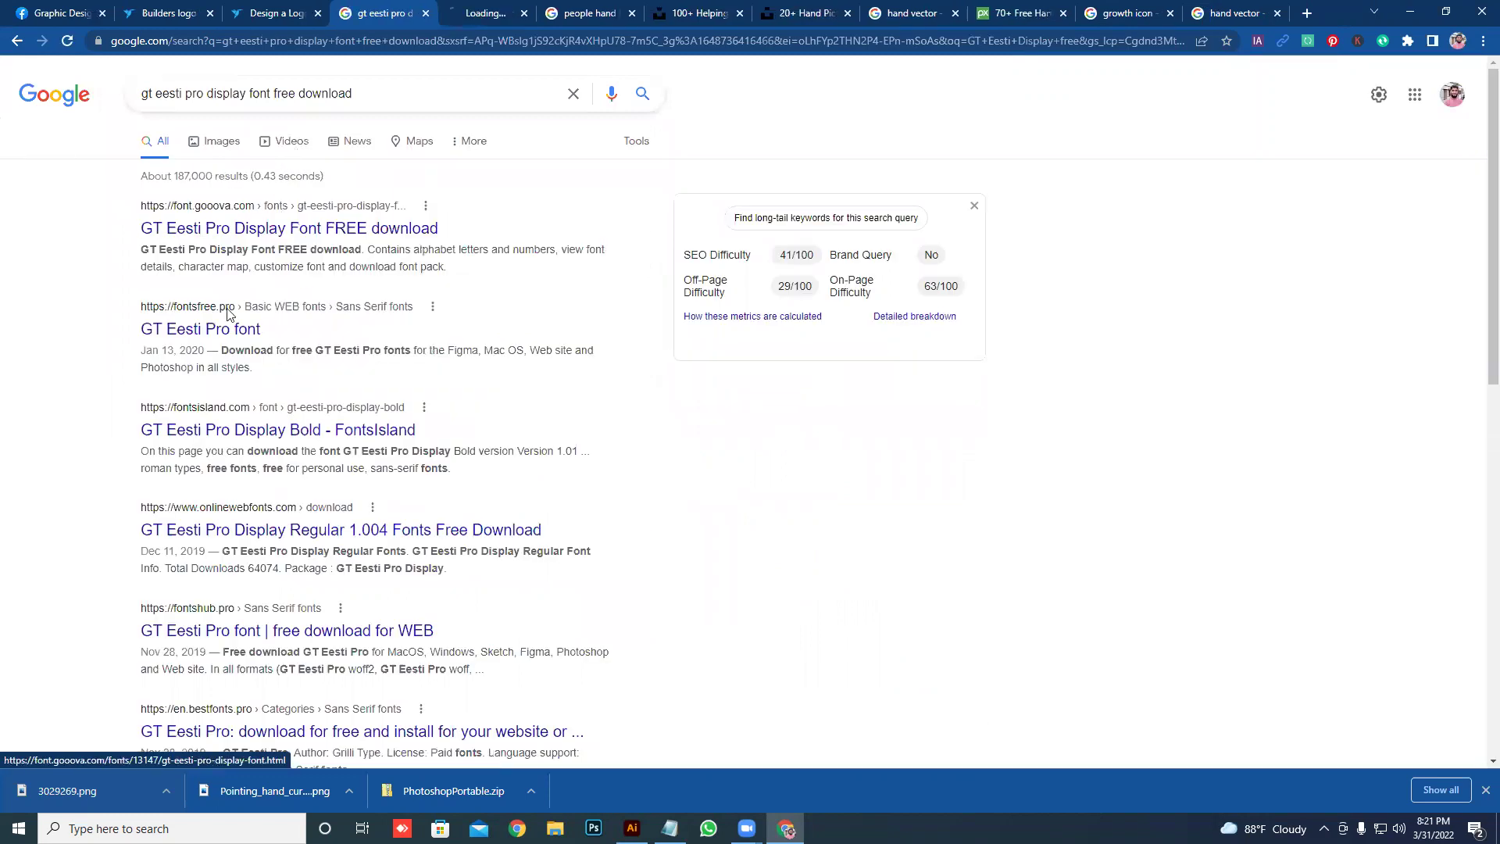
{"action": "right_click", "coordinate": [217, 364]}
{"action": "left_click", "coordinate": [250, 352]}
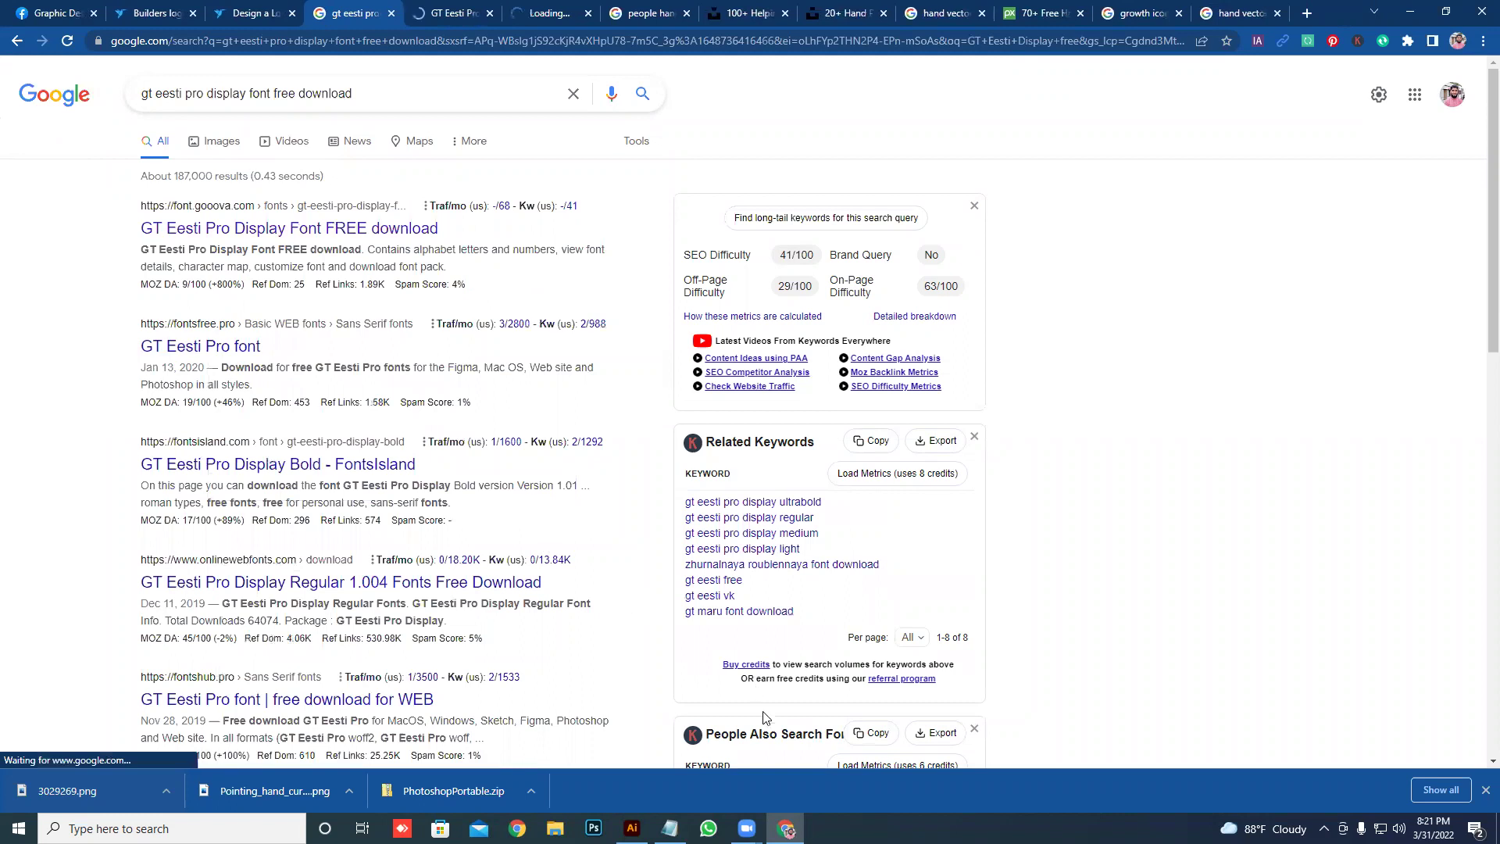
{"action": "left_click", "coordinate": [633, 829]}
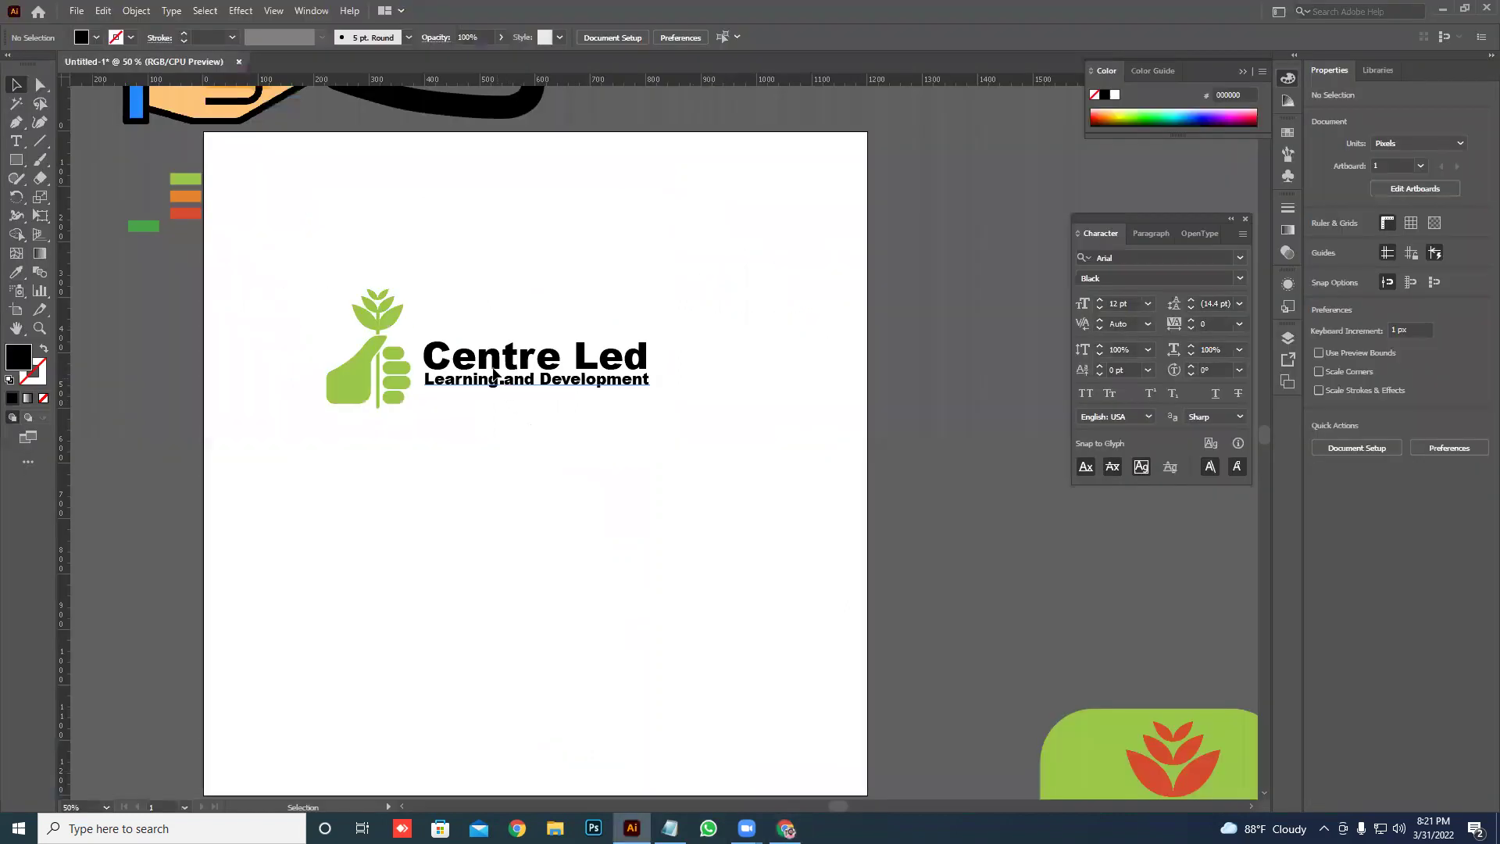
- Search installed fonts for 'gt' on the Centre Led text, finding no GT Eesti match
{"action": "left_click", "coordinate": [539, 379]}
{"action": "left_click", "coordinate": [550, 36]}
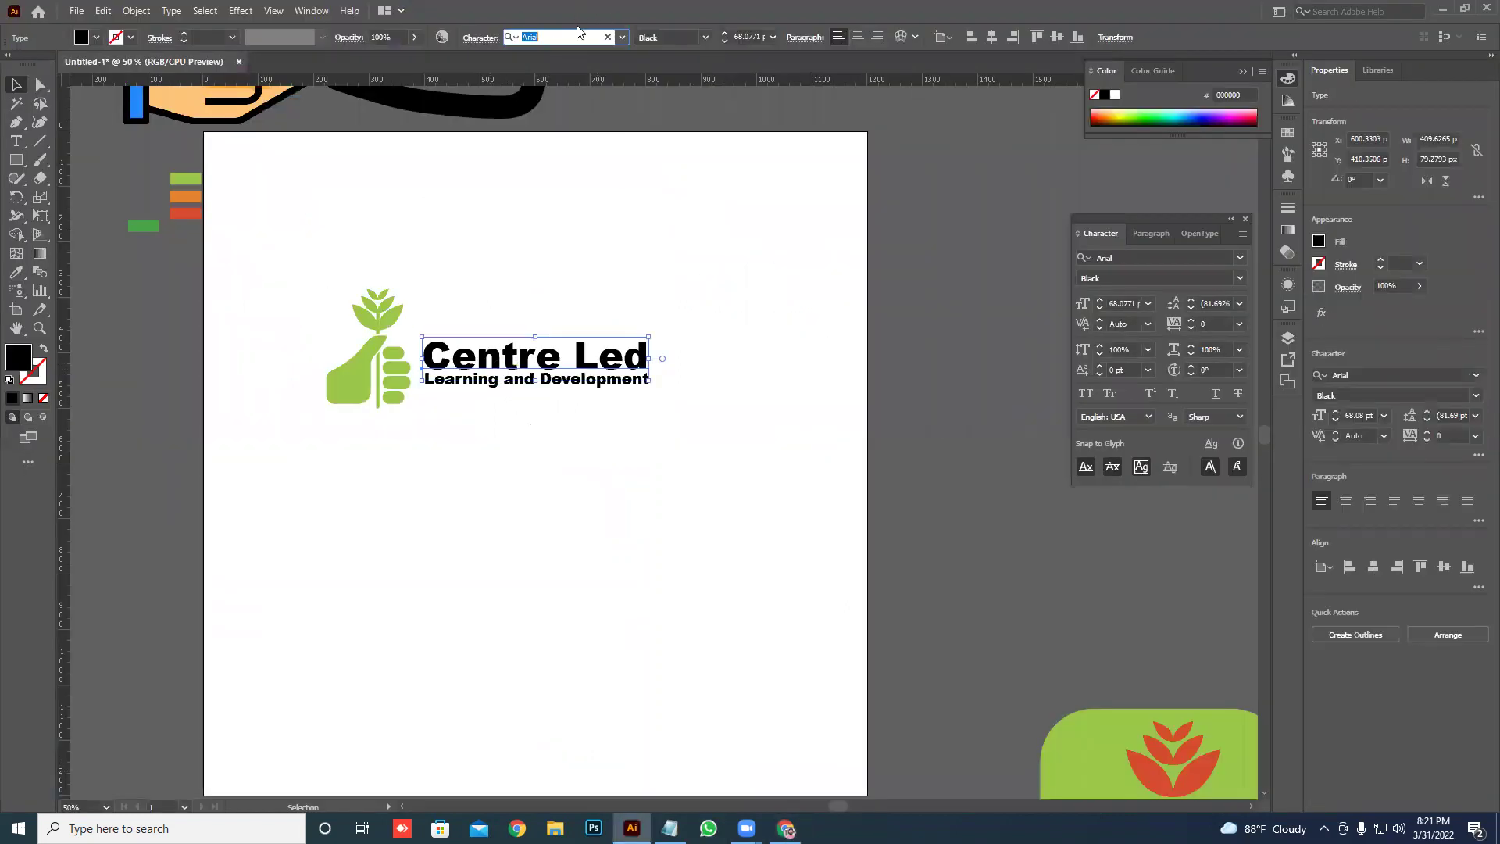
{"action": "type", "text": "g"}
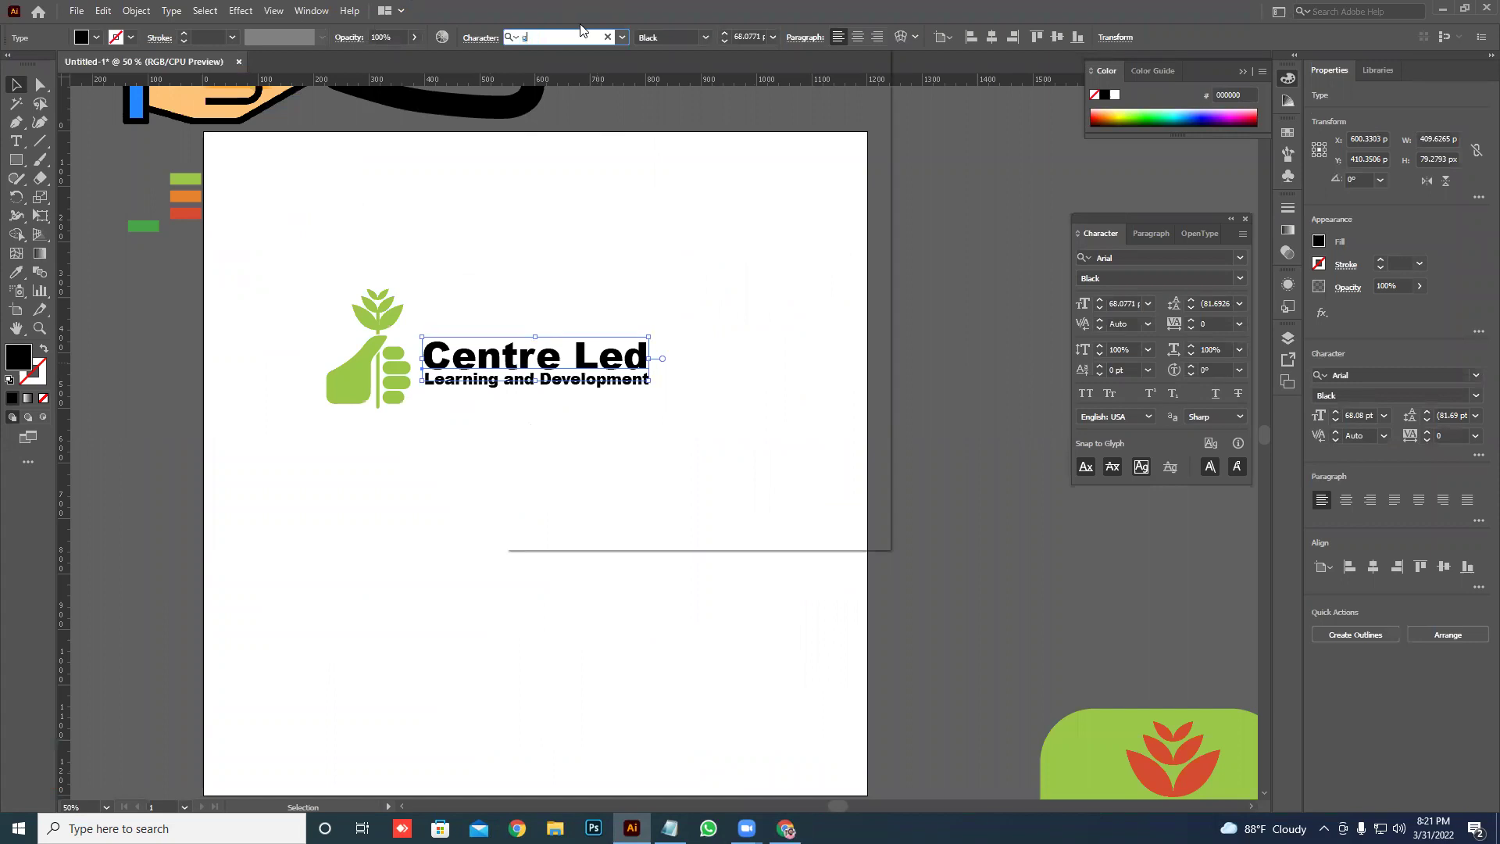
{"action": "type", "text": "t"}
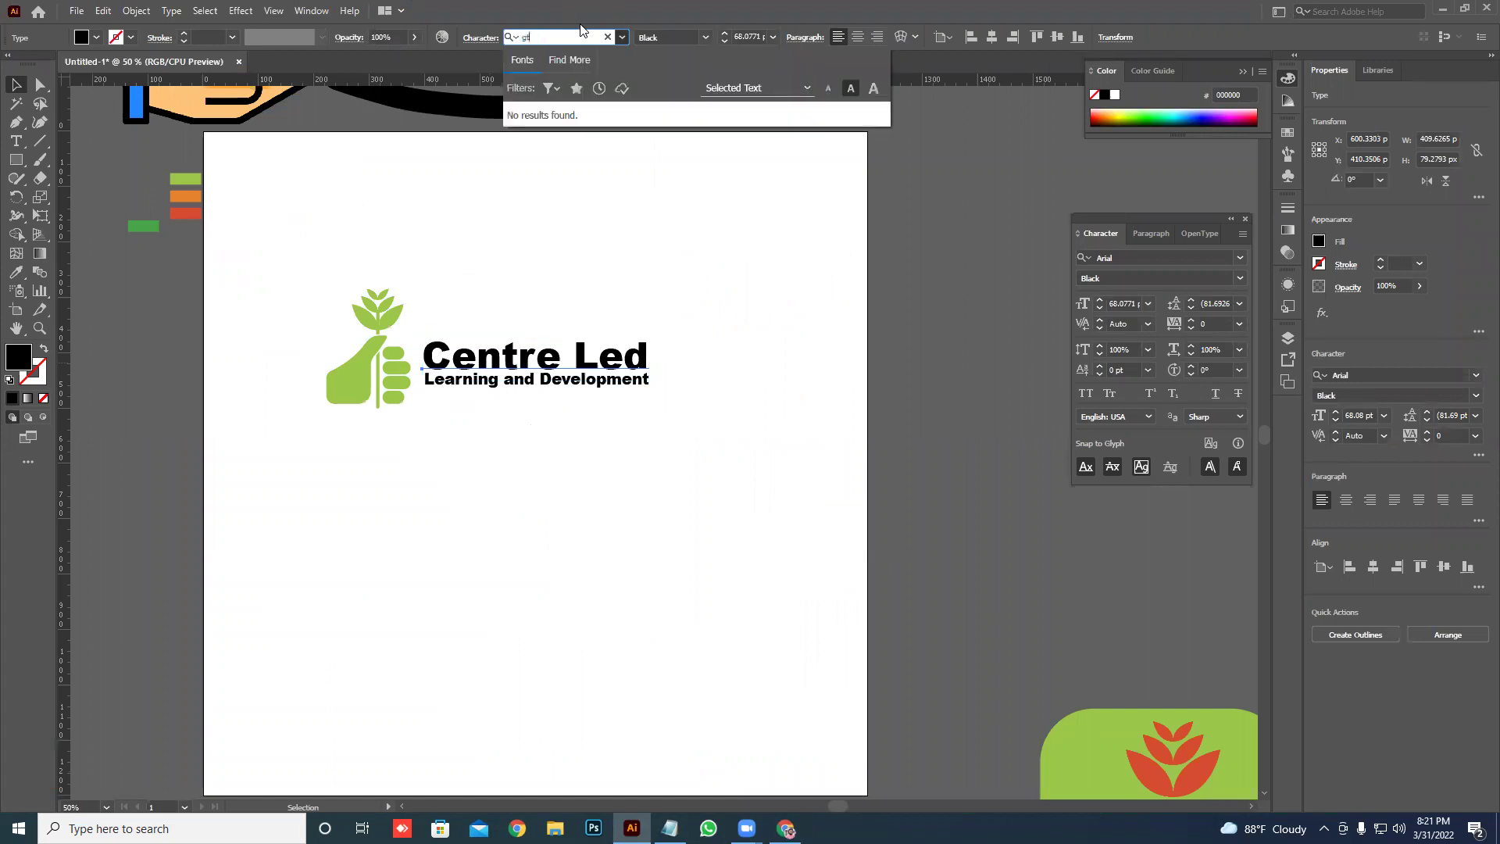
{"action": "key", "text": "BackSpace"}
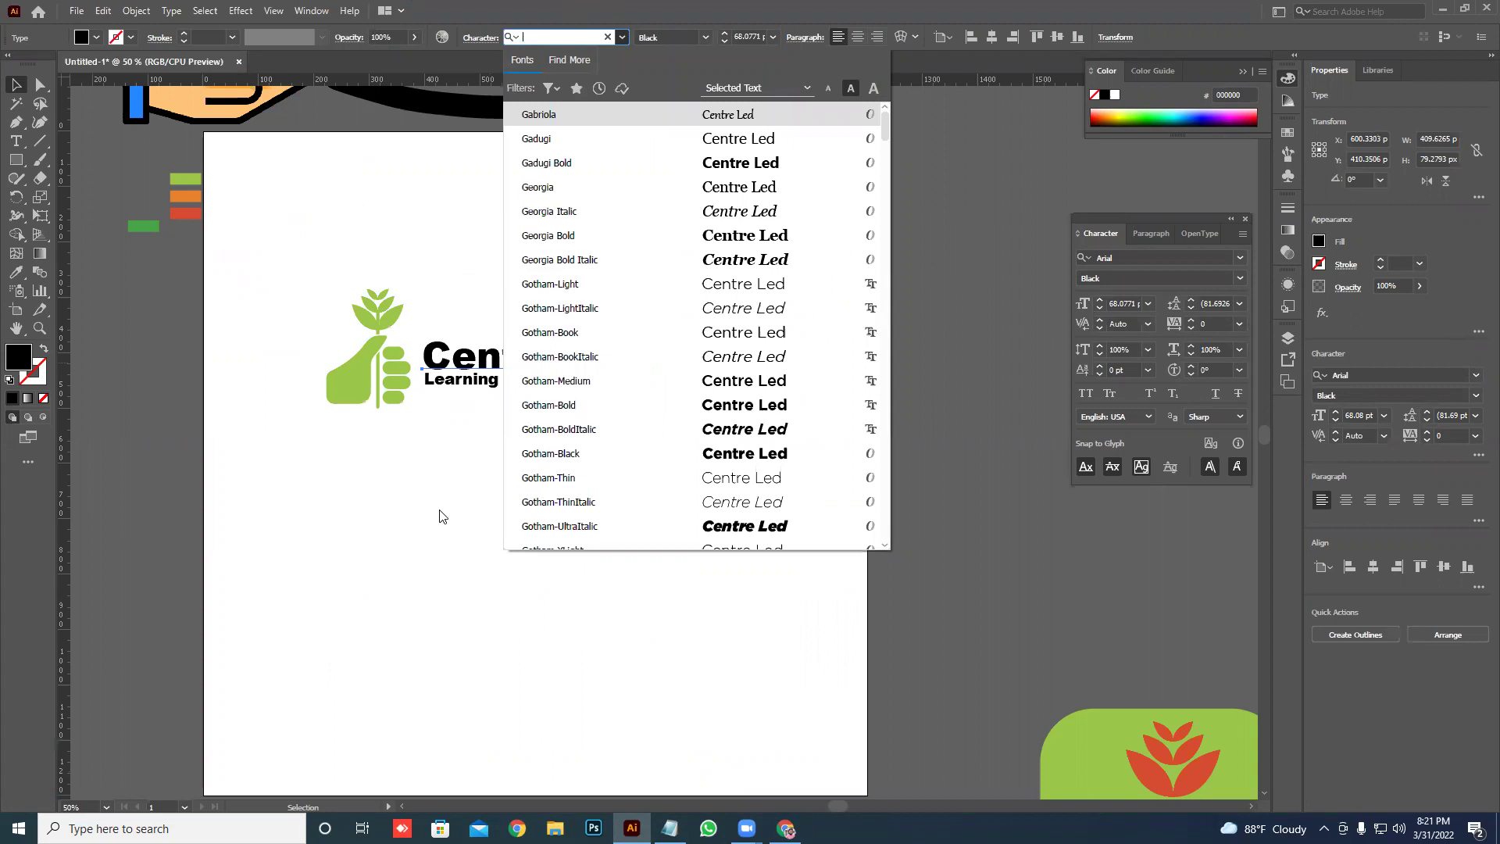
- Download and save the GT Eesti Pro Display font zip from gooova fonts
{"action": "left_click", "coordinate": [786, 828]}
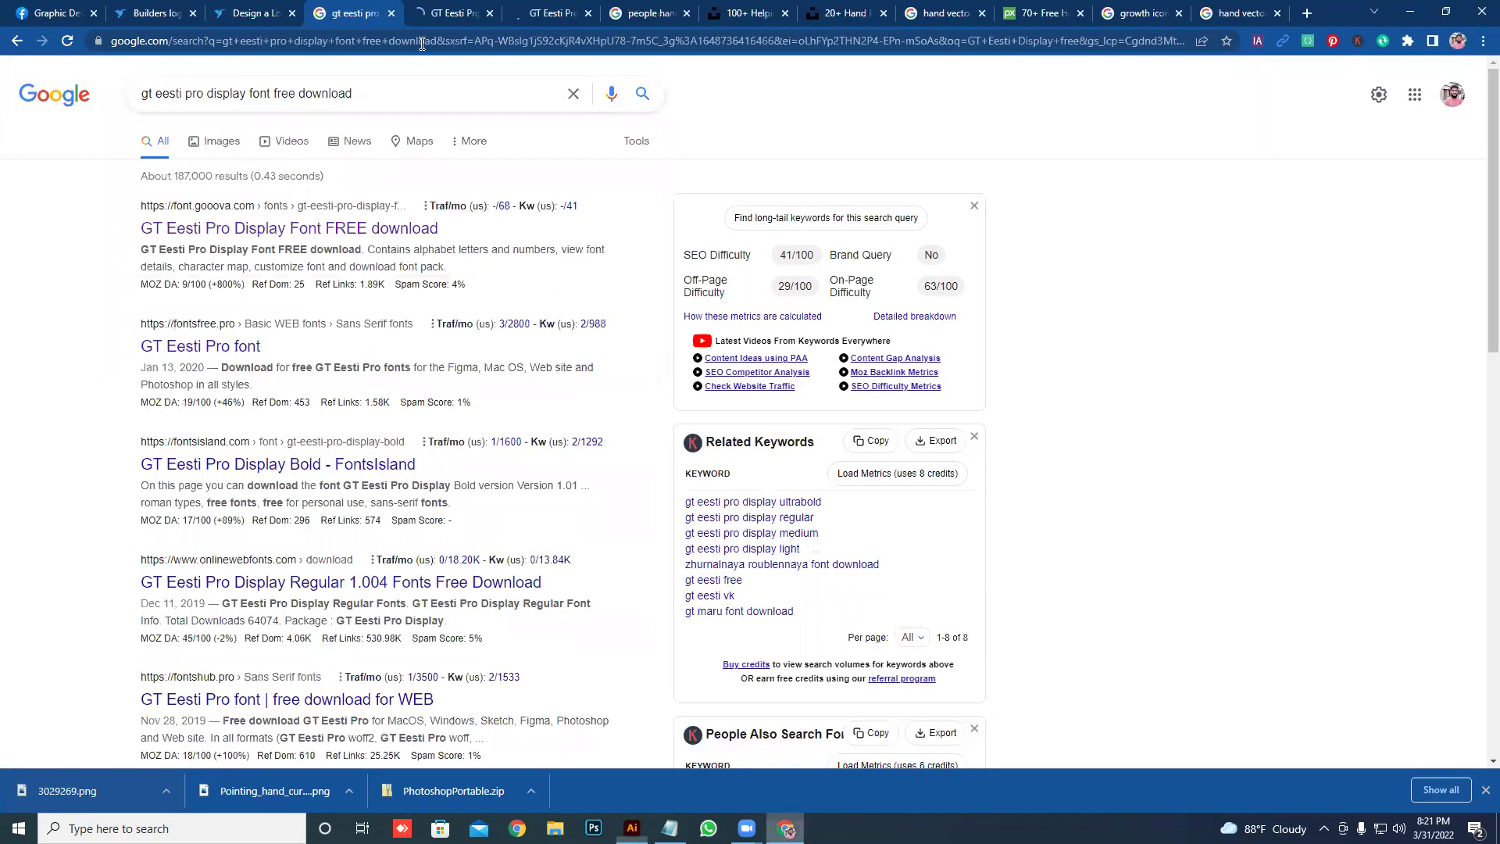
{"action": "left_click", "coordinate": [439, 17]}
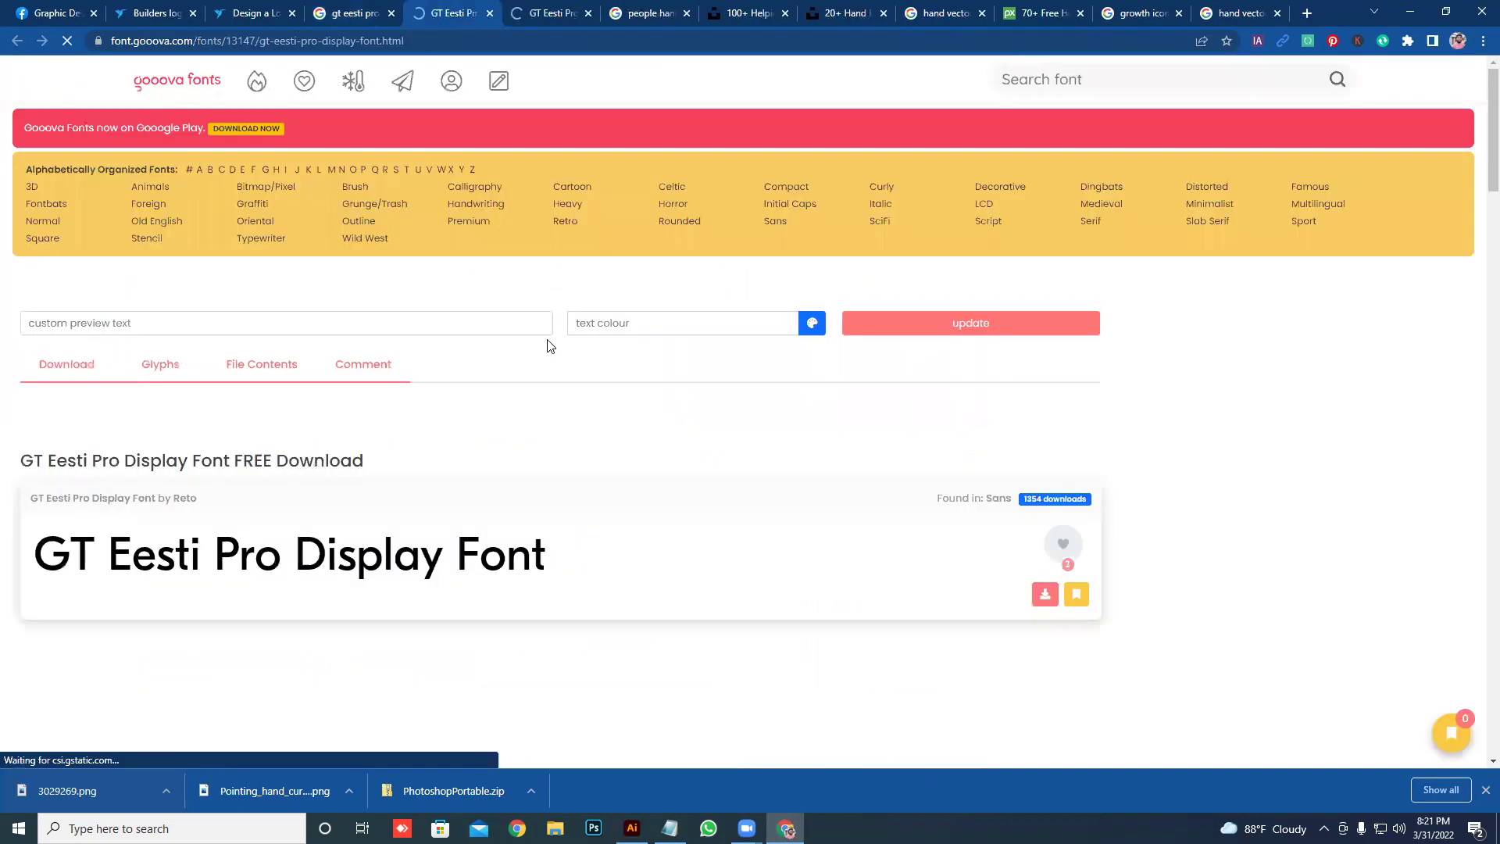
{"action": "scroll", "coordinate": [434, 322], "scroll_direction": "down", "scroll_amount": 5}
{"action": "scroll", "coordinate": [427, 318], "scroll_direction": "down", "scroll_amount": 8}
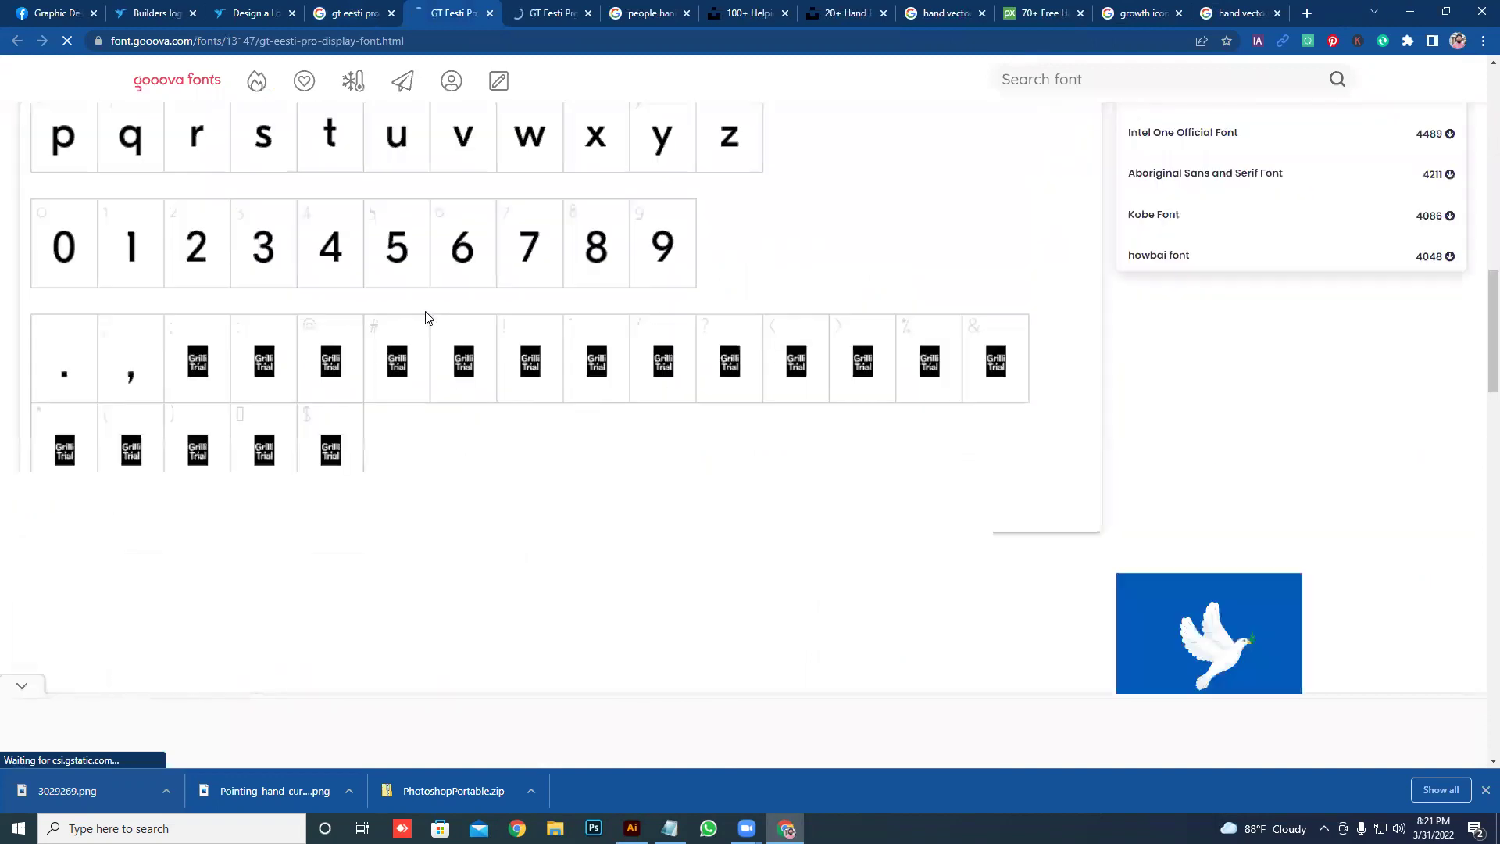
{"action": "scroll", "coordinate": [422, 305], "scroll_direction": "down", "scroll_amount": 5}
{"action": "scroll", "coordinate": [384, 297], "scroll_direction": "down", "scroll_amount": 5}
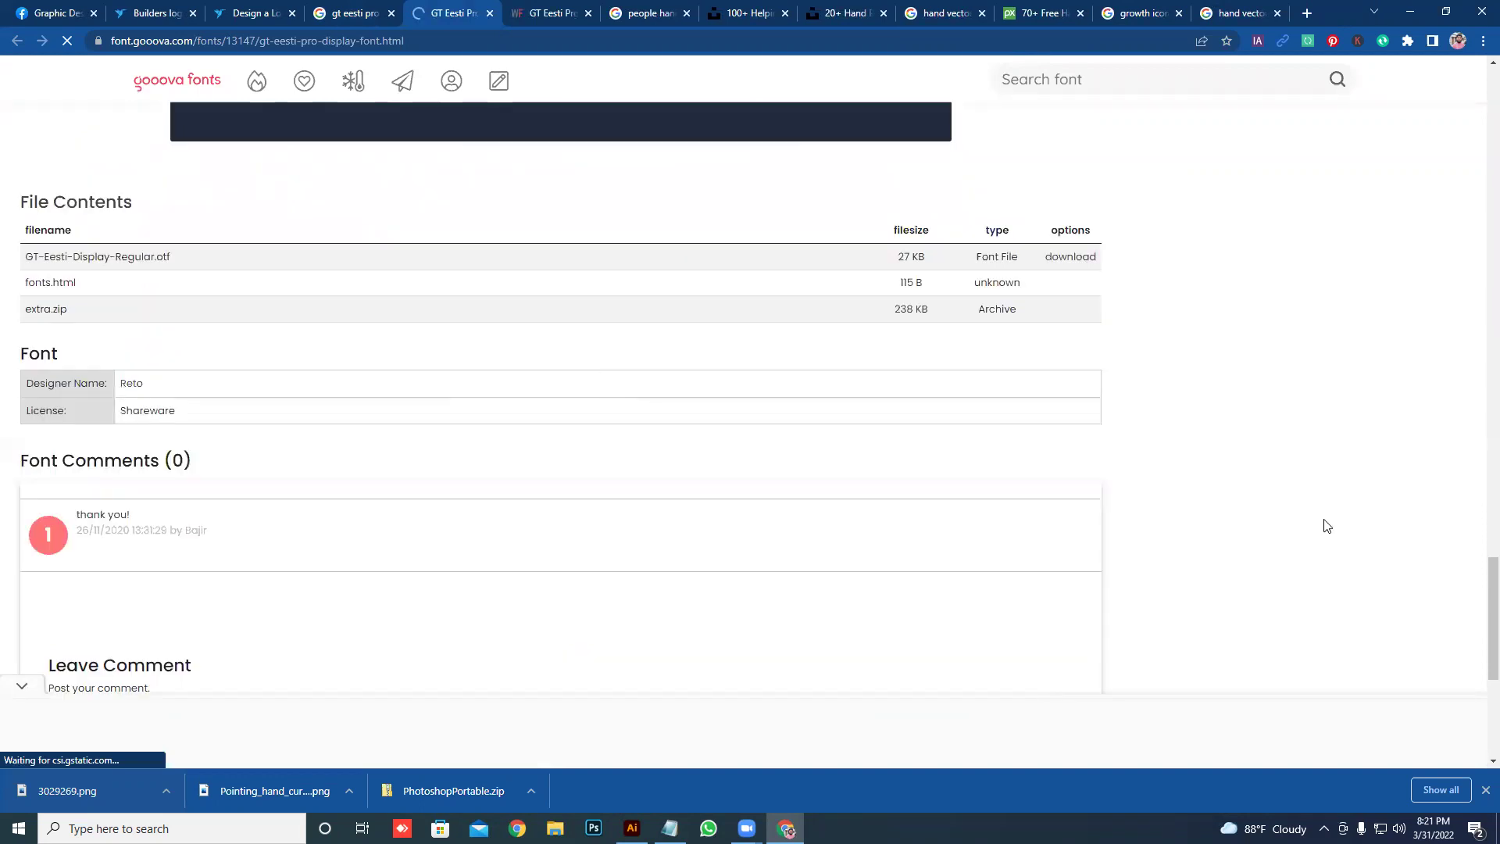
{"action": "scroll", "coordinate": [1327, 526], "scroll_direction": "up", "scroll_amount": 7}
{"action": "scroll", "coordinate": [1301, 512], "scroll_direction": "up", "scroll_amount": 7}
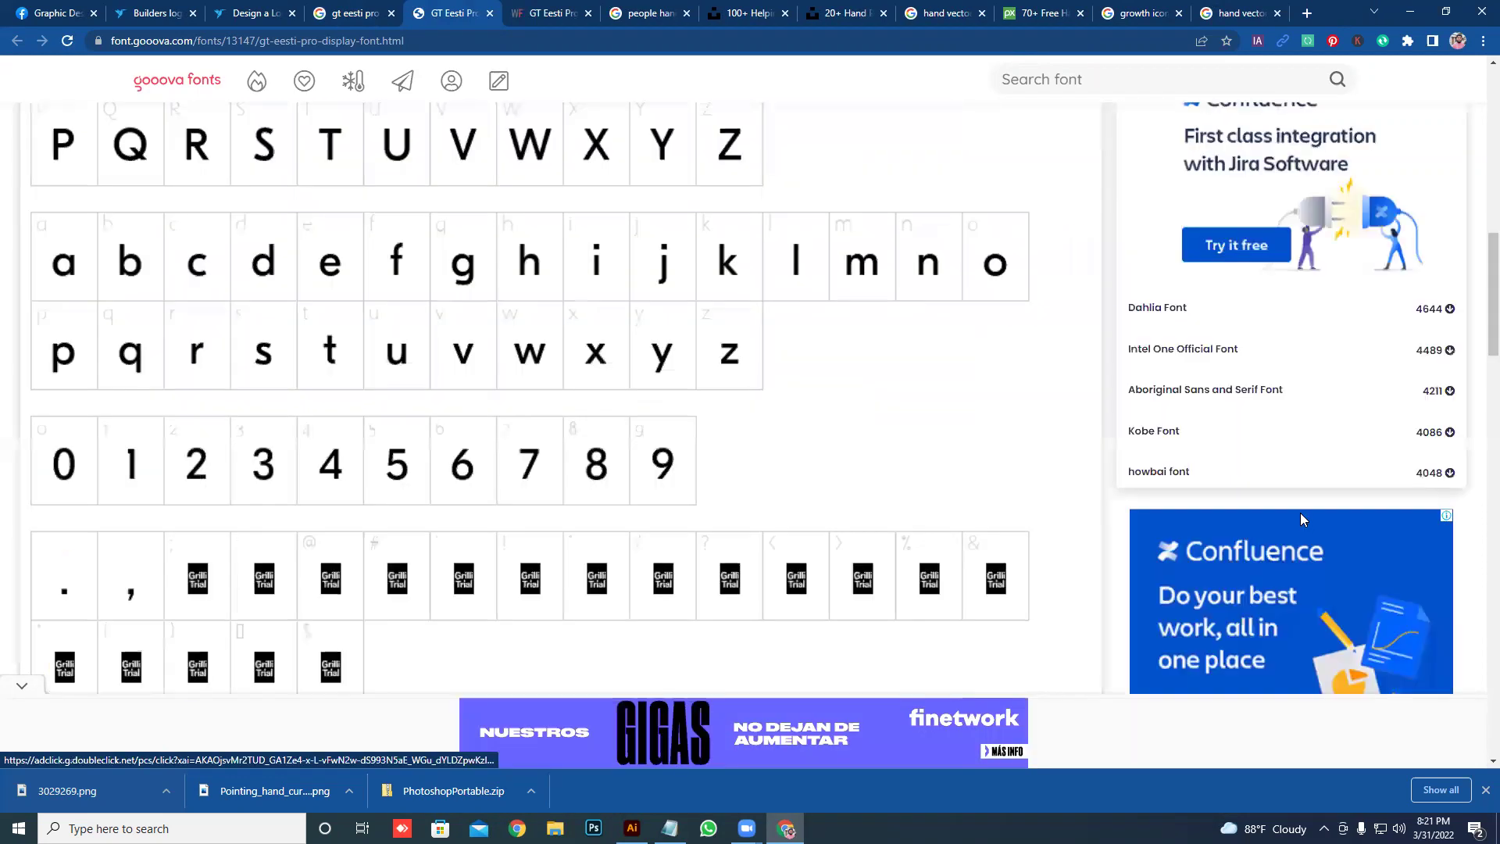
{"action": "scroll", "coordinate": [1300, 513], "scroll_direction": "up", "scroll_amount": 7}
{"action": "scroll", "coordinate": [944, 466], "scroll_direction": "up", "scroll_amount": 4}
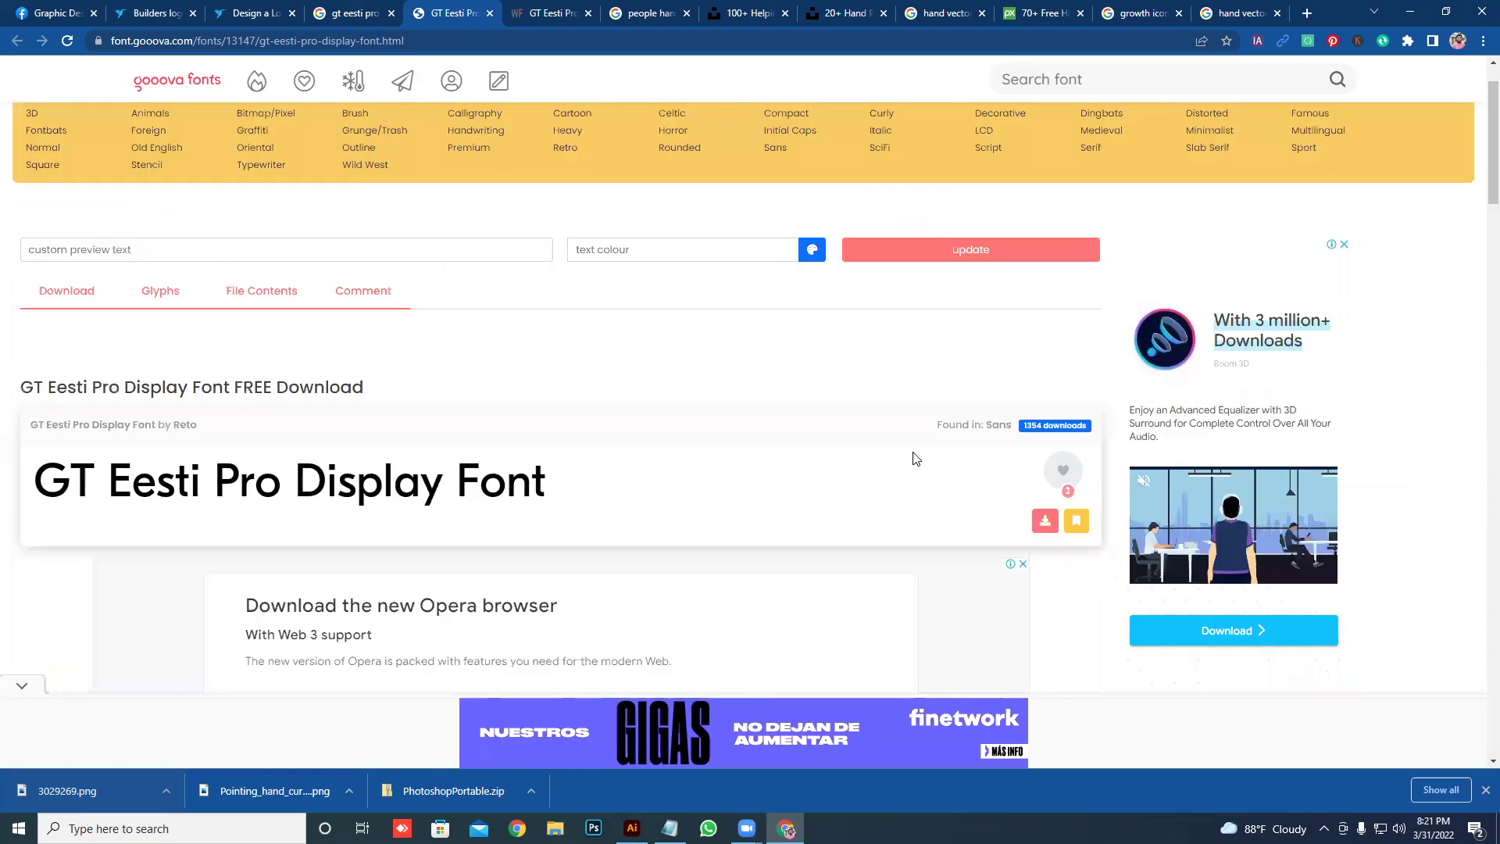
{"action": "scroll", "coordinate": [918, 459], "scroll_direction": "down", "scroll_amount": 5}
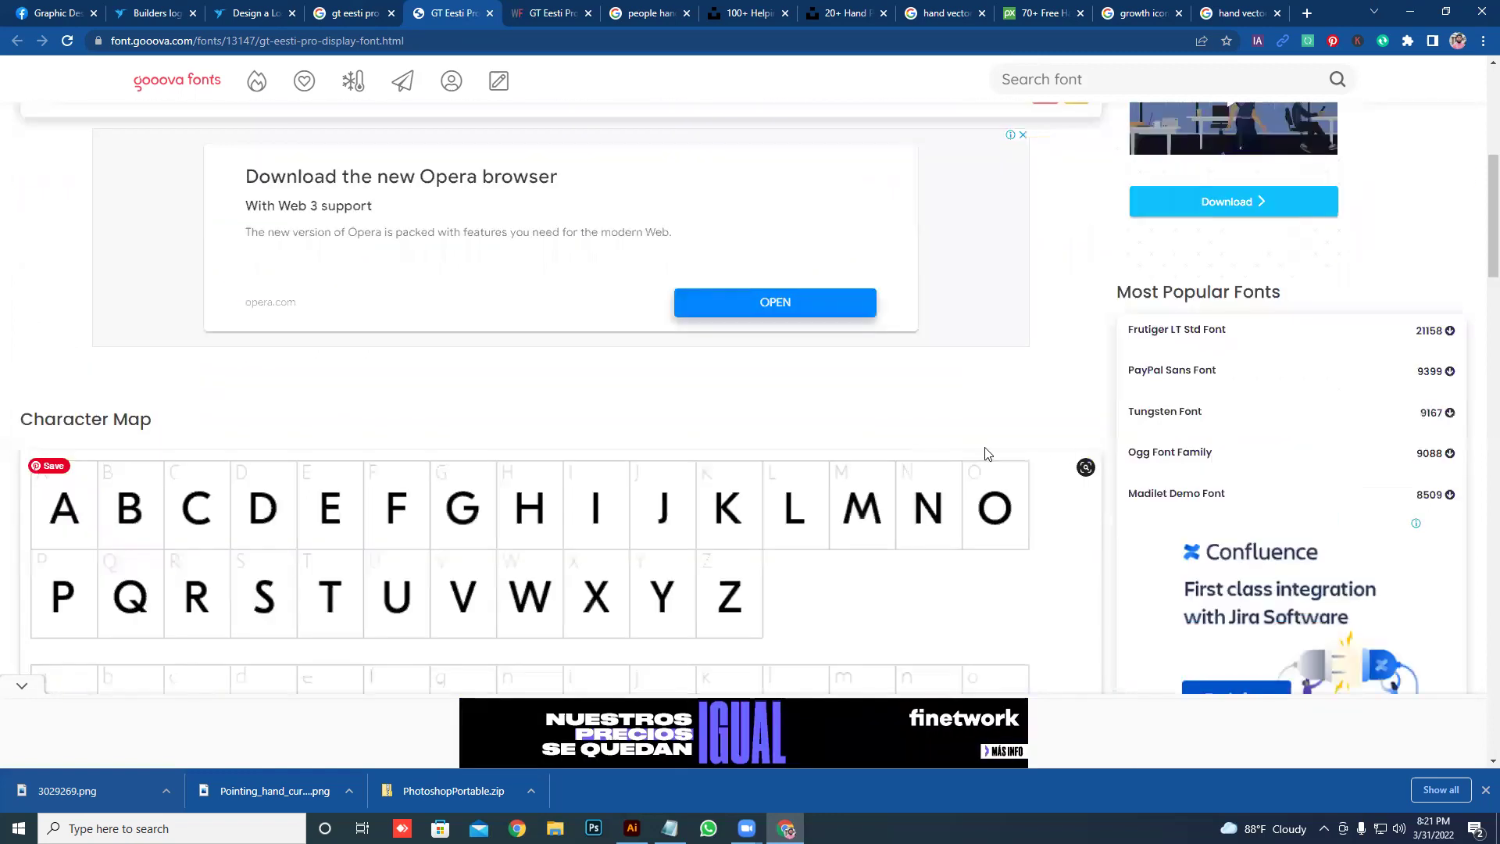
{"action": "scroll", "coordinate": [1039, 439], "scroll_direction": "up", "scroll_amount": 4}
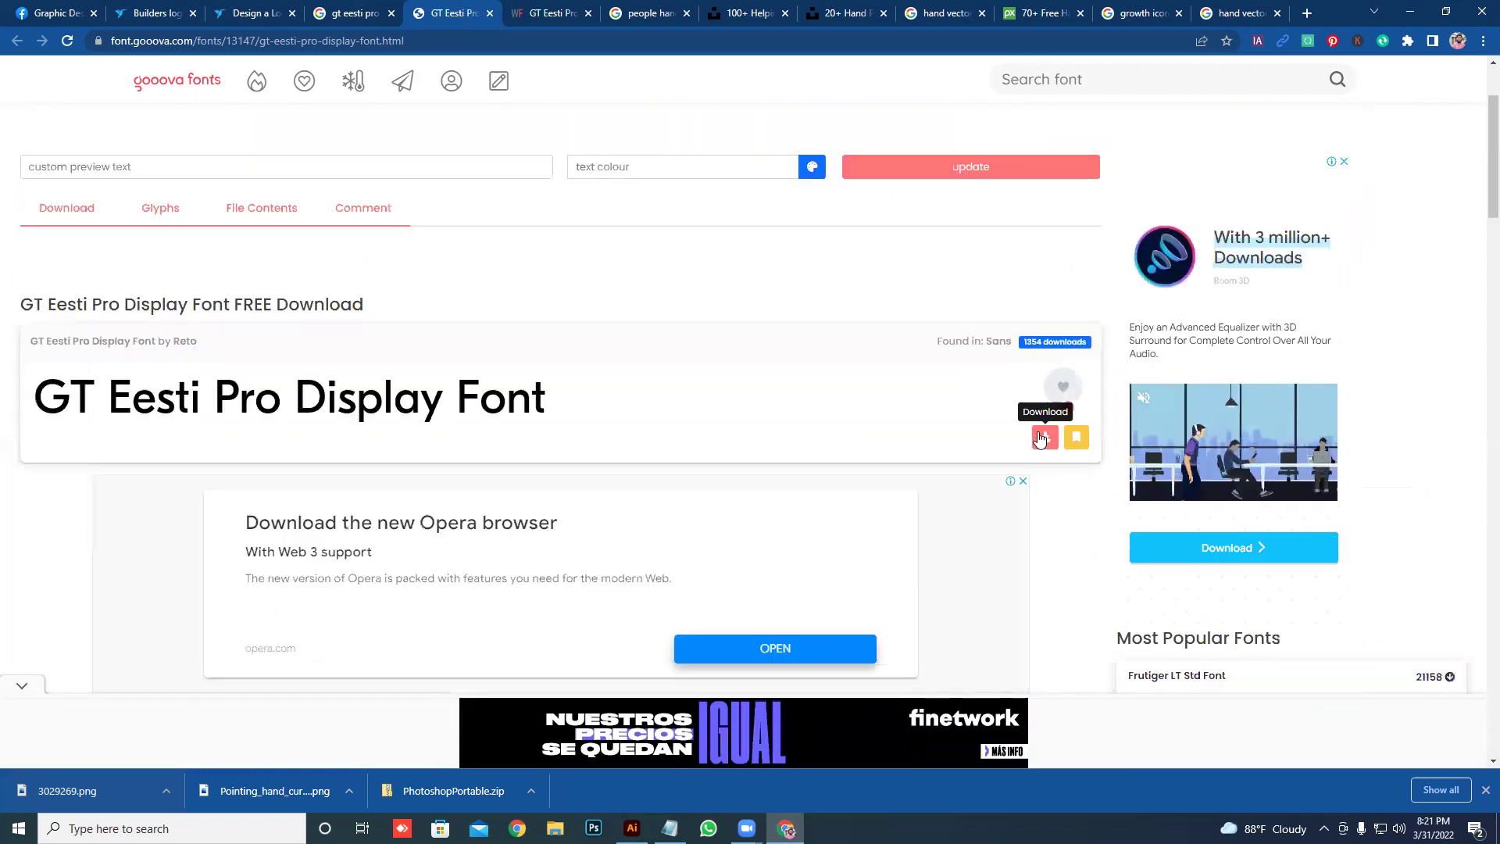
{"action": "left_click", "coordinate": [1039, 439]}
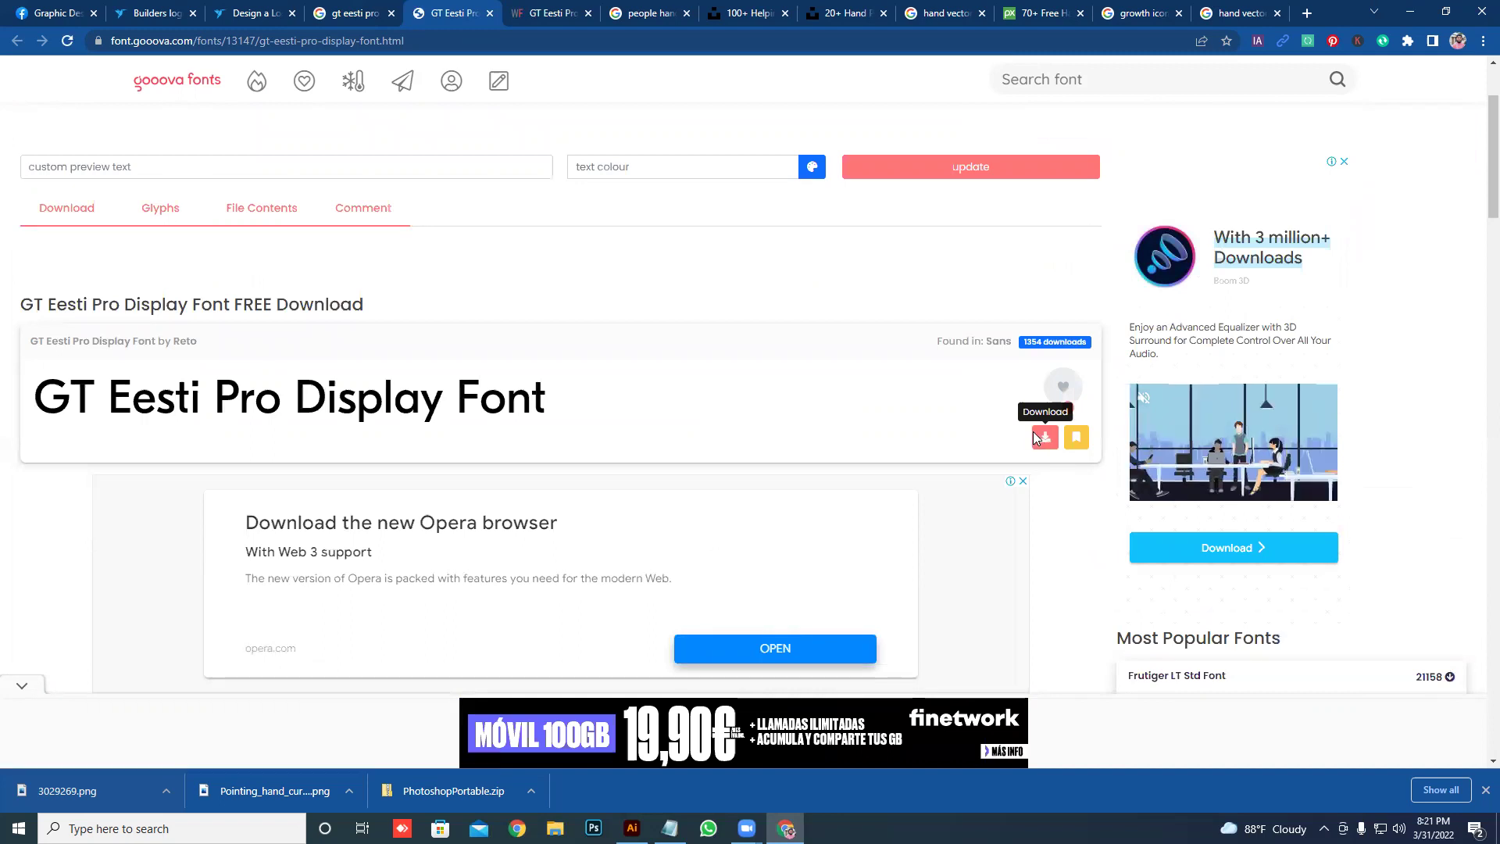
{"action": "left_click", "coordinate": [634, 360]}
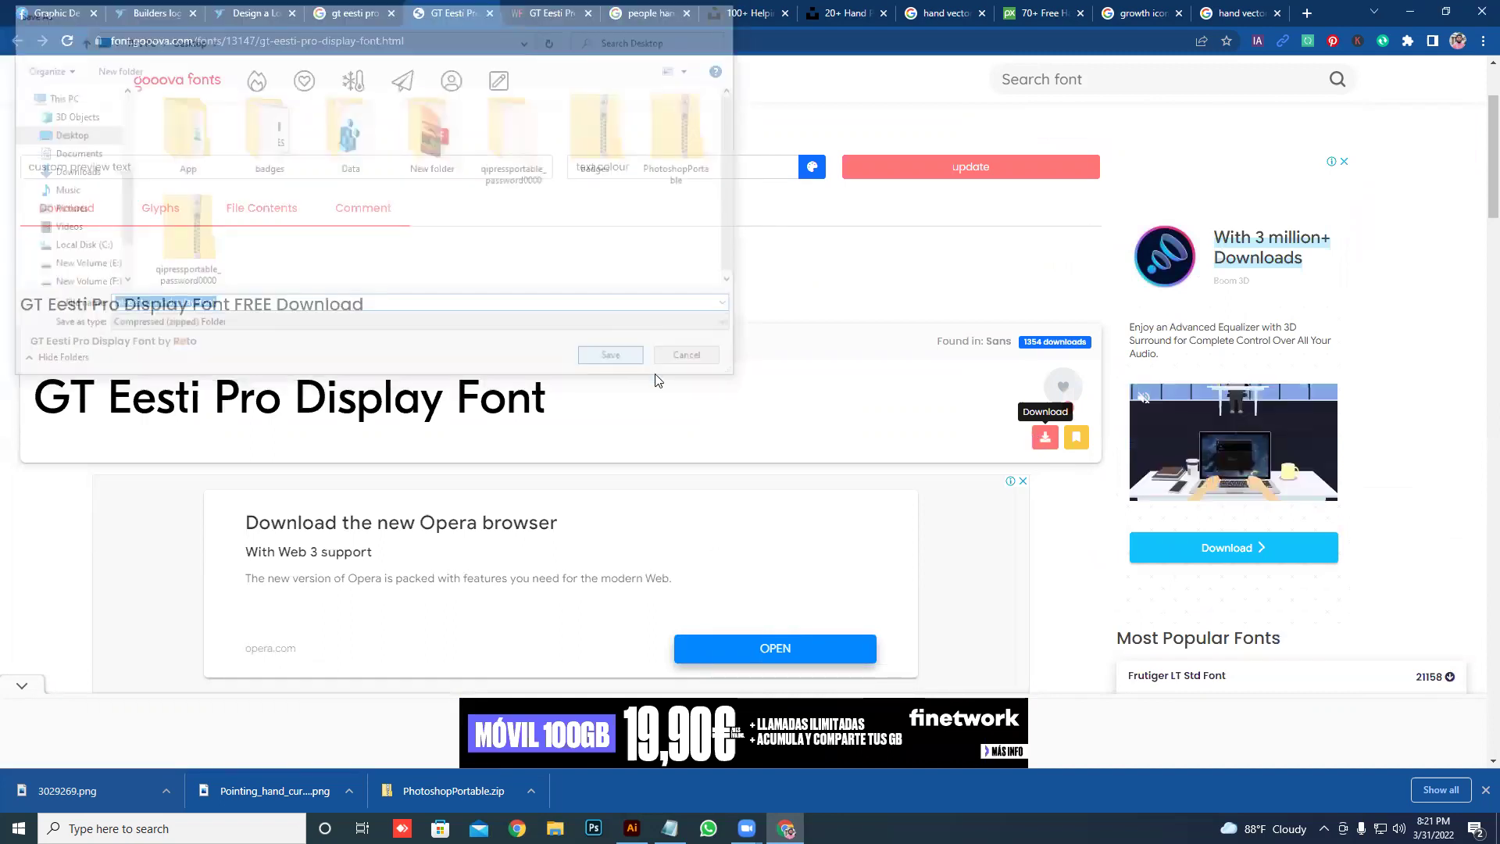
- Show the downloaded GT Eesti Pro Display zip in its Desktop folder
{"action": "left_click", "coordinate": [557, 12]}
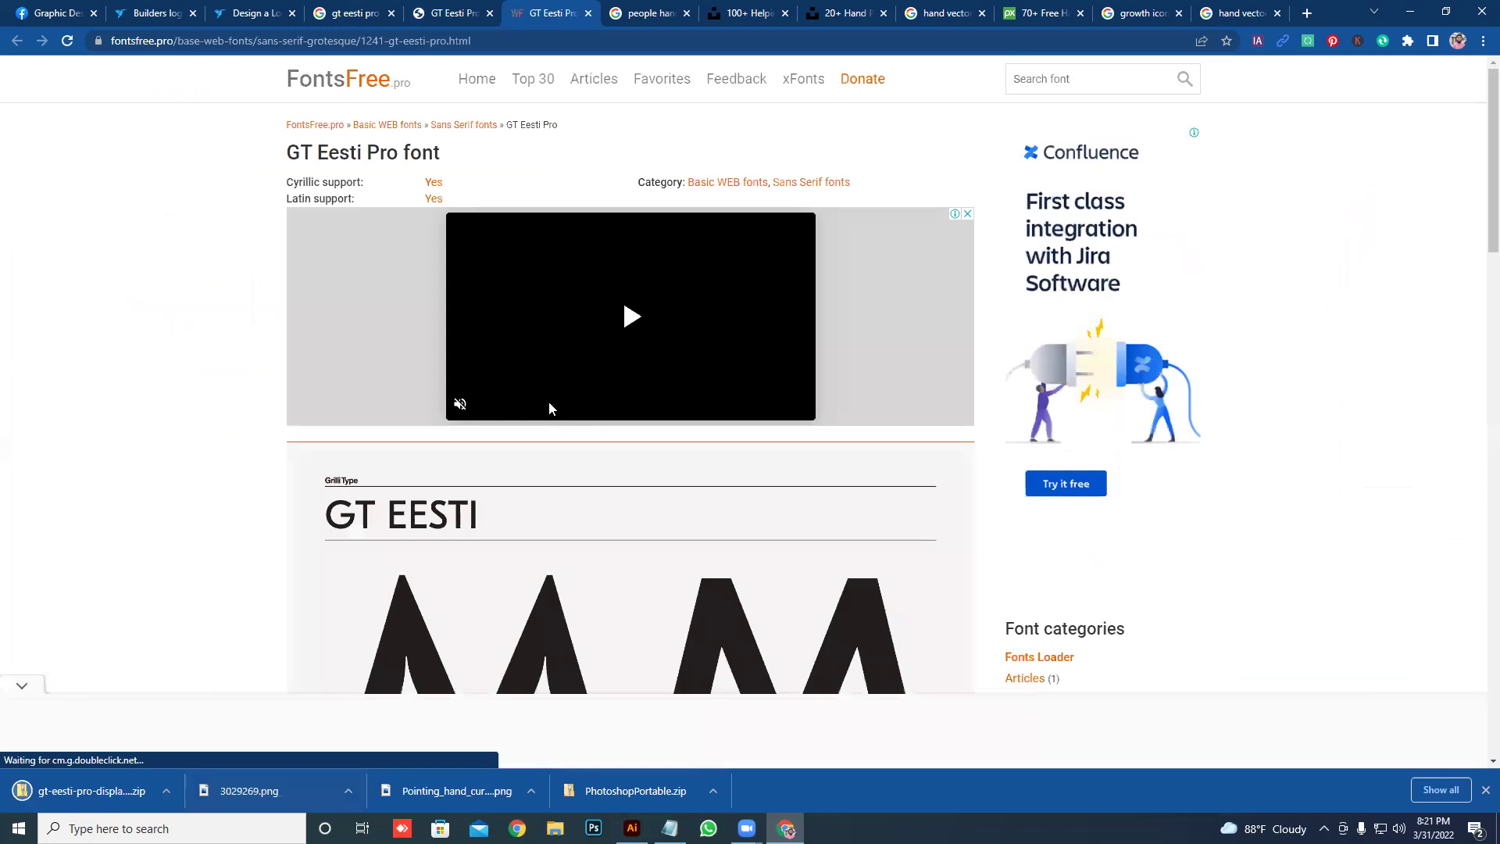
{"action": "scroll", "coordinate": [541, 391], "scroll_direction": "down", "scroll_amount": 4}
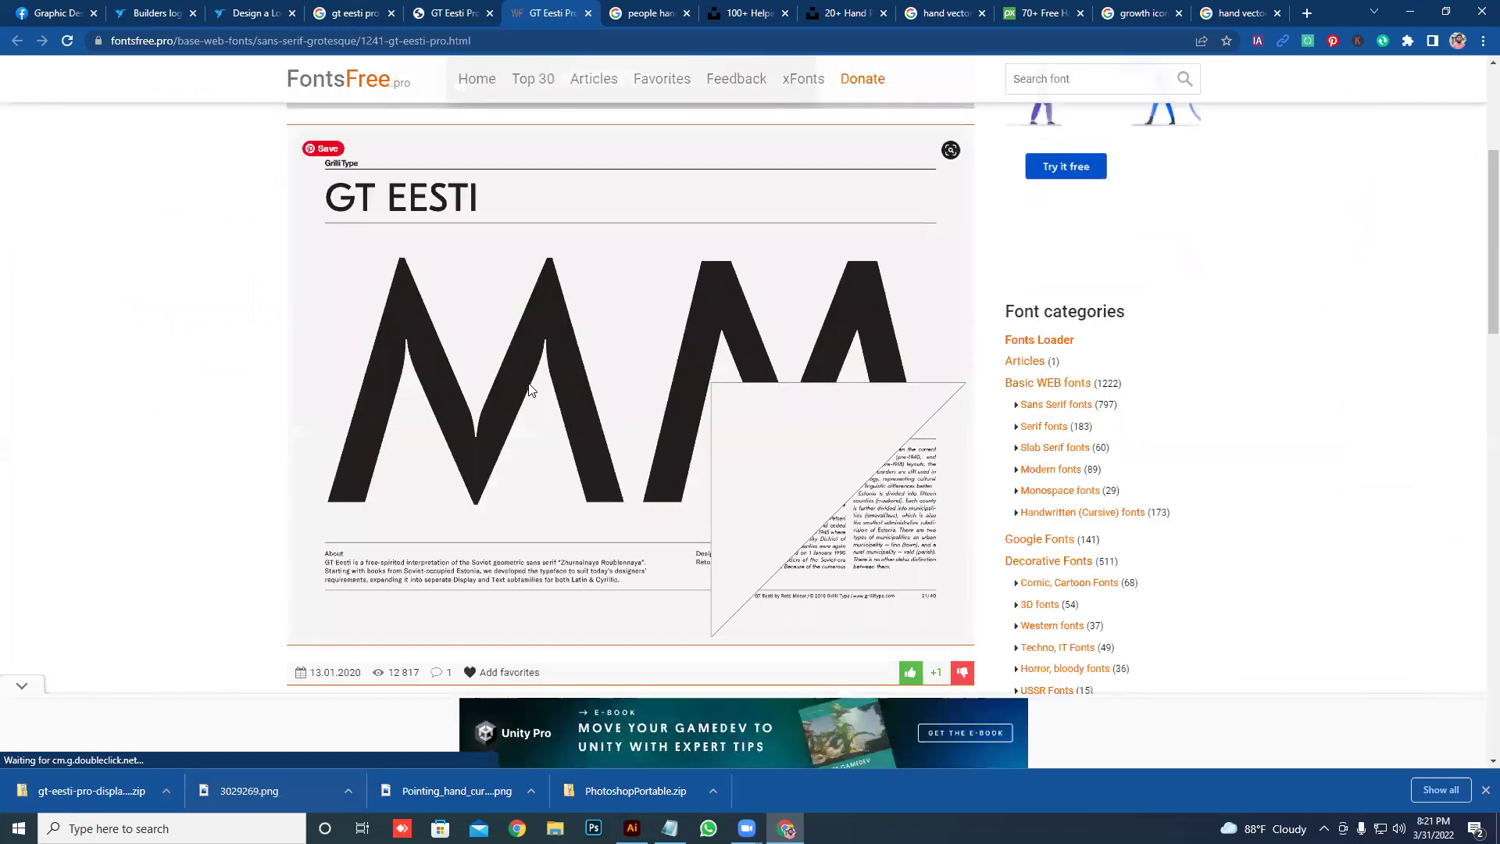
{"action": "scroll", "coordinate": [531, 391], "scroll_direction": "down", "scroll_amount": 4}
{"action": "scroll", "coordinate": [604, 467], "scroll_direction": "down", "scroll_amount": 3}
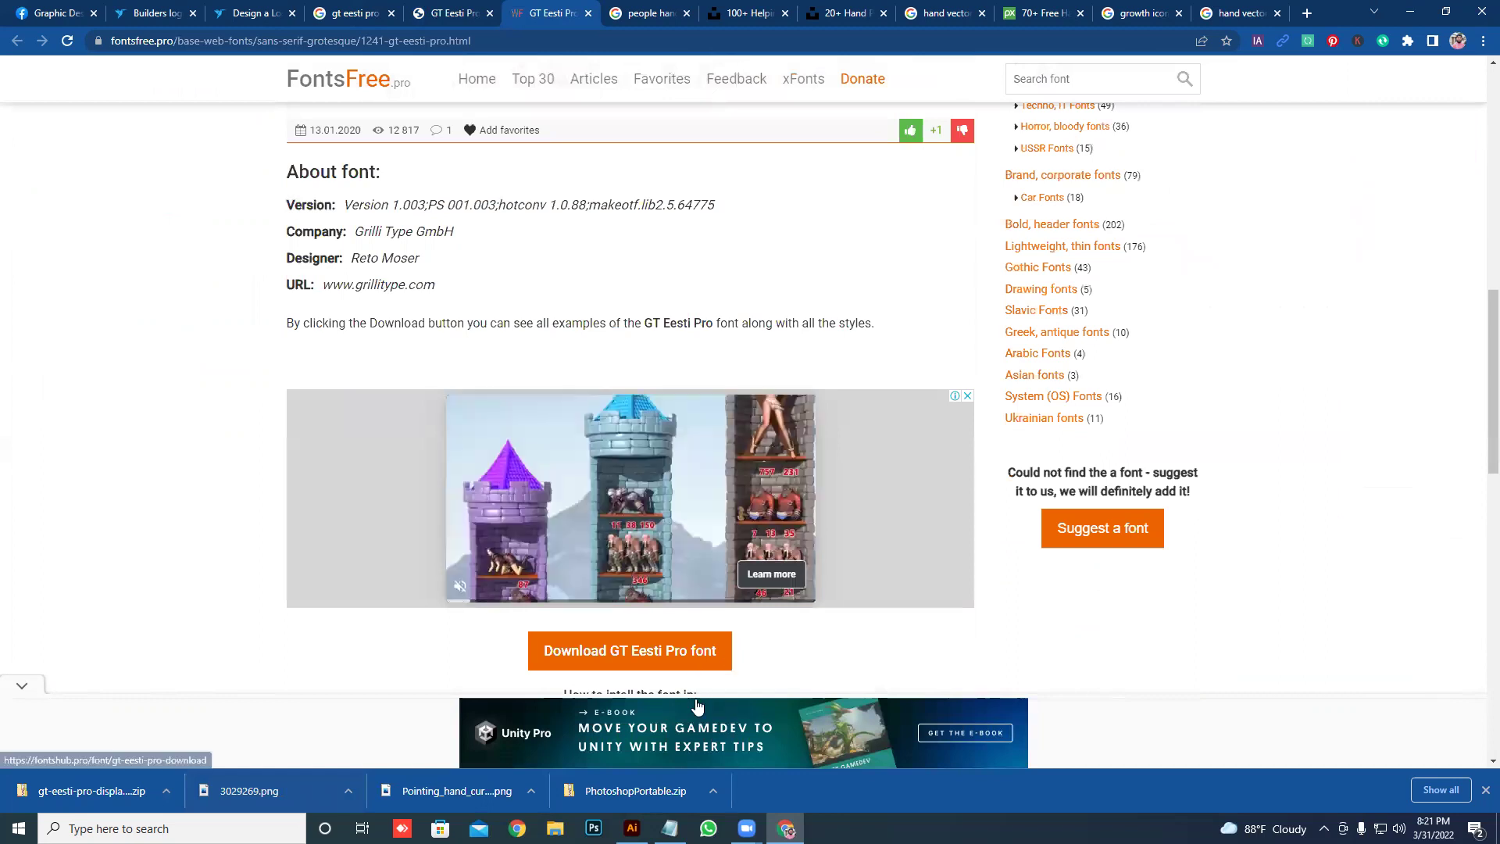
{"action": "left_click", "coordinate": [183, 793]}
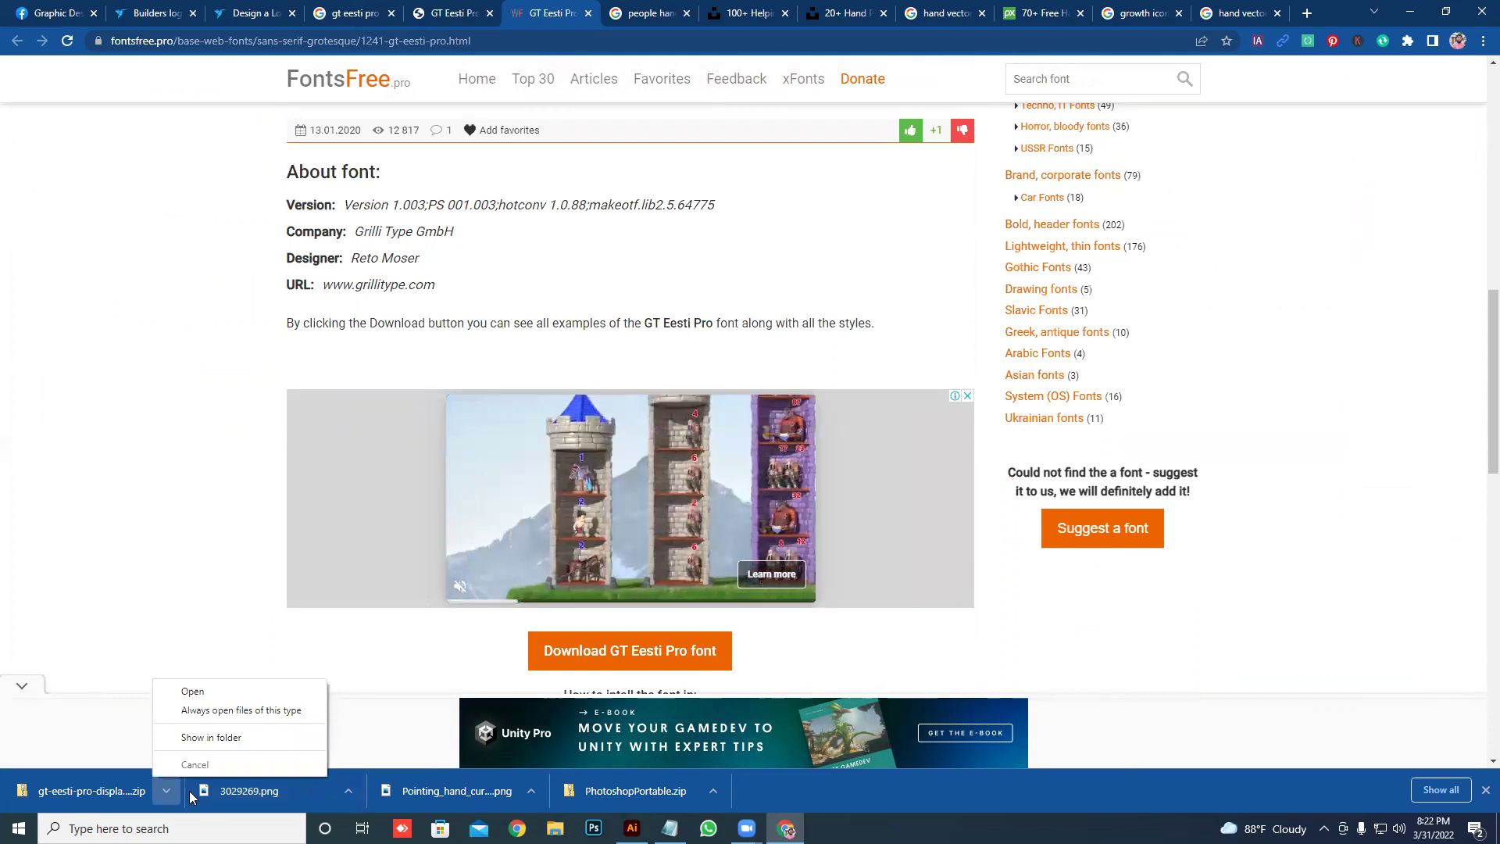
{"action": "left_click", "coordinate": [191, 794]}
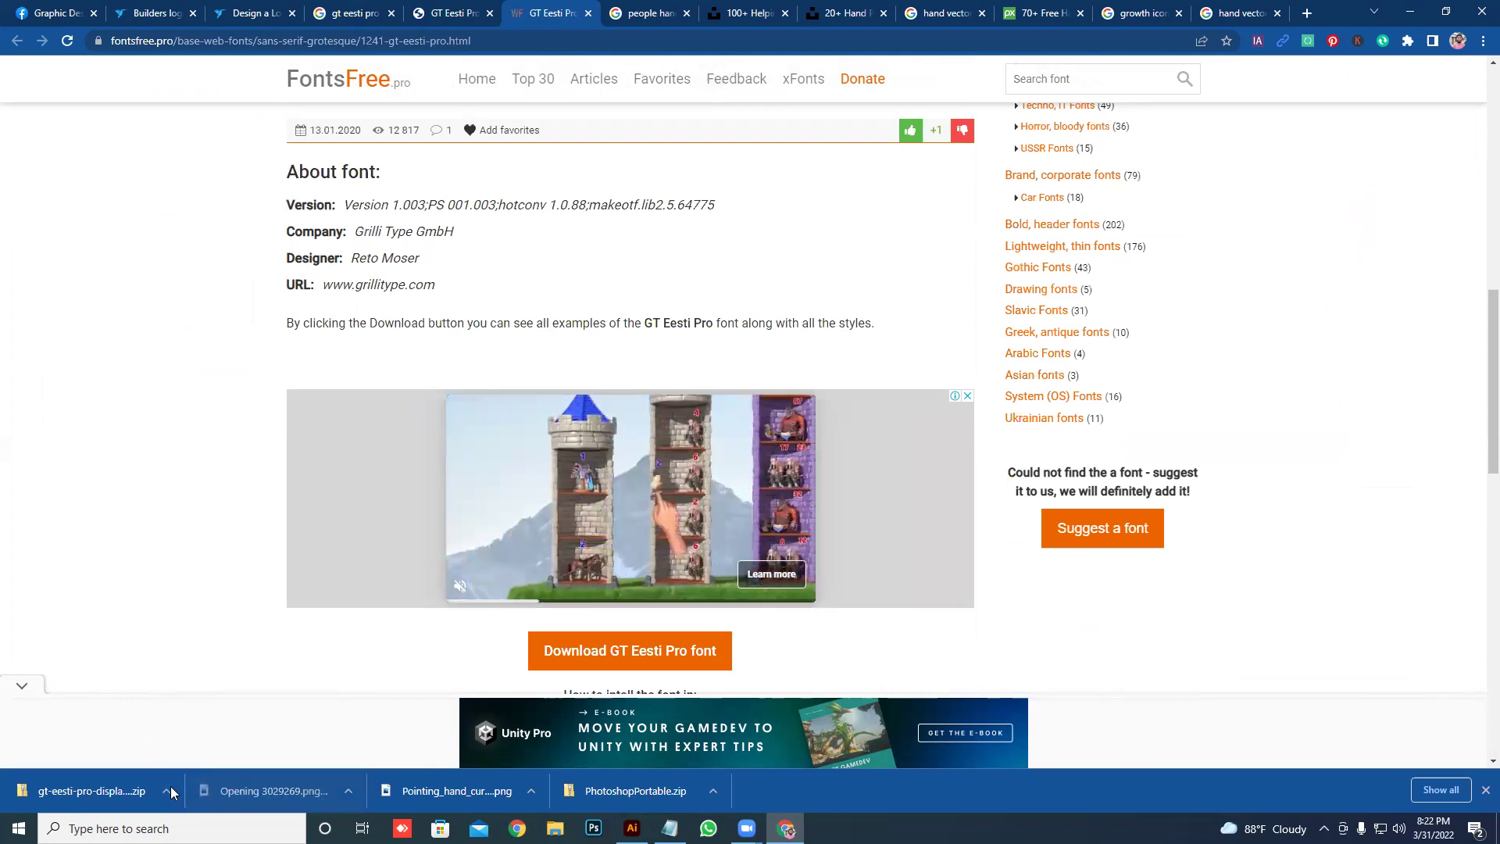
{"action": "left_click", "coordinate": [169, 788]}
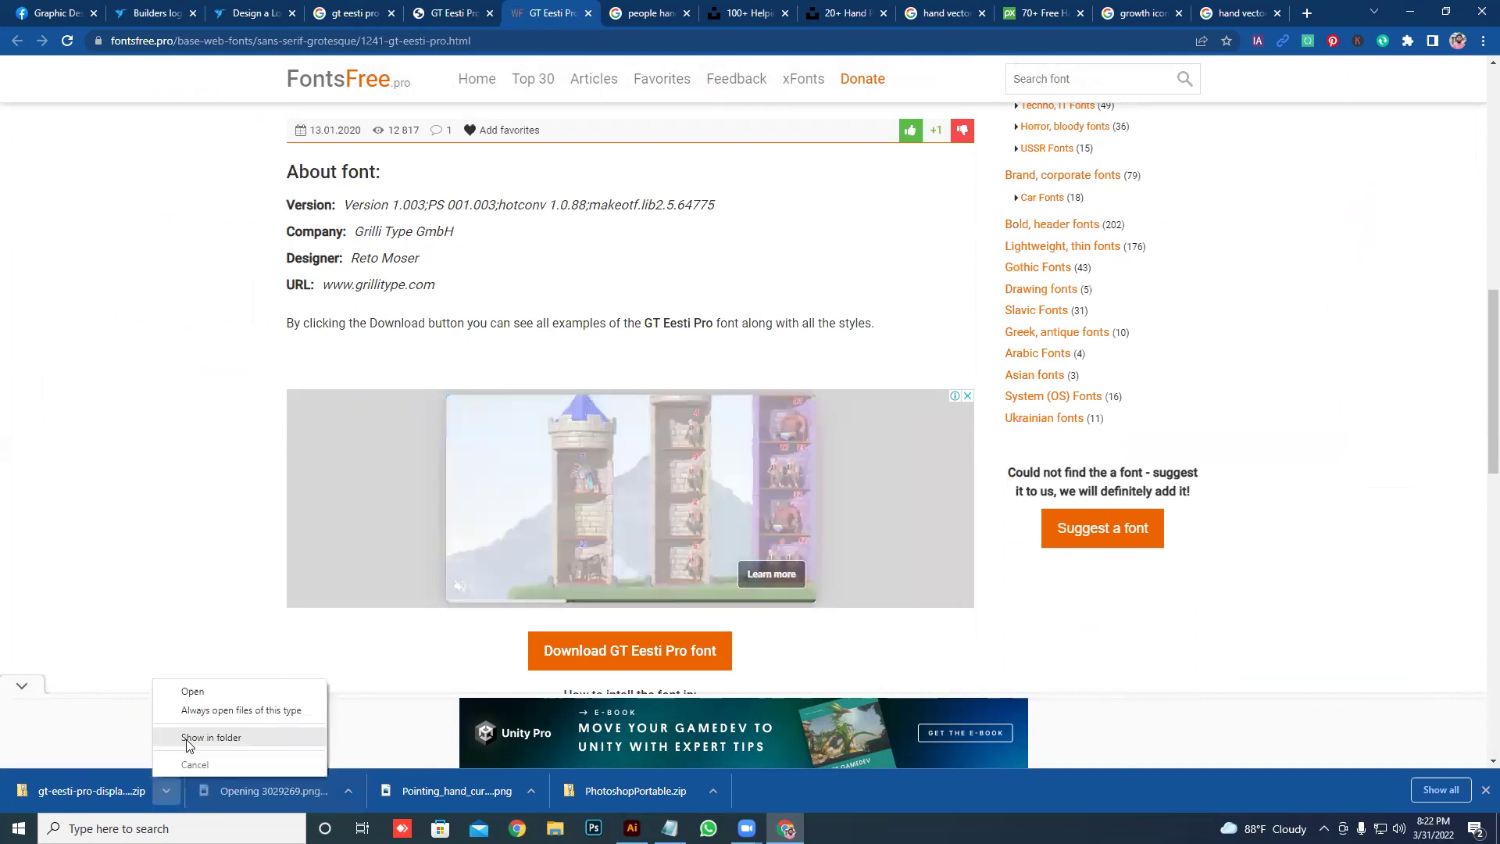
{"action": "left_click", "coordinate": [187, 740]}
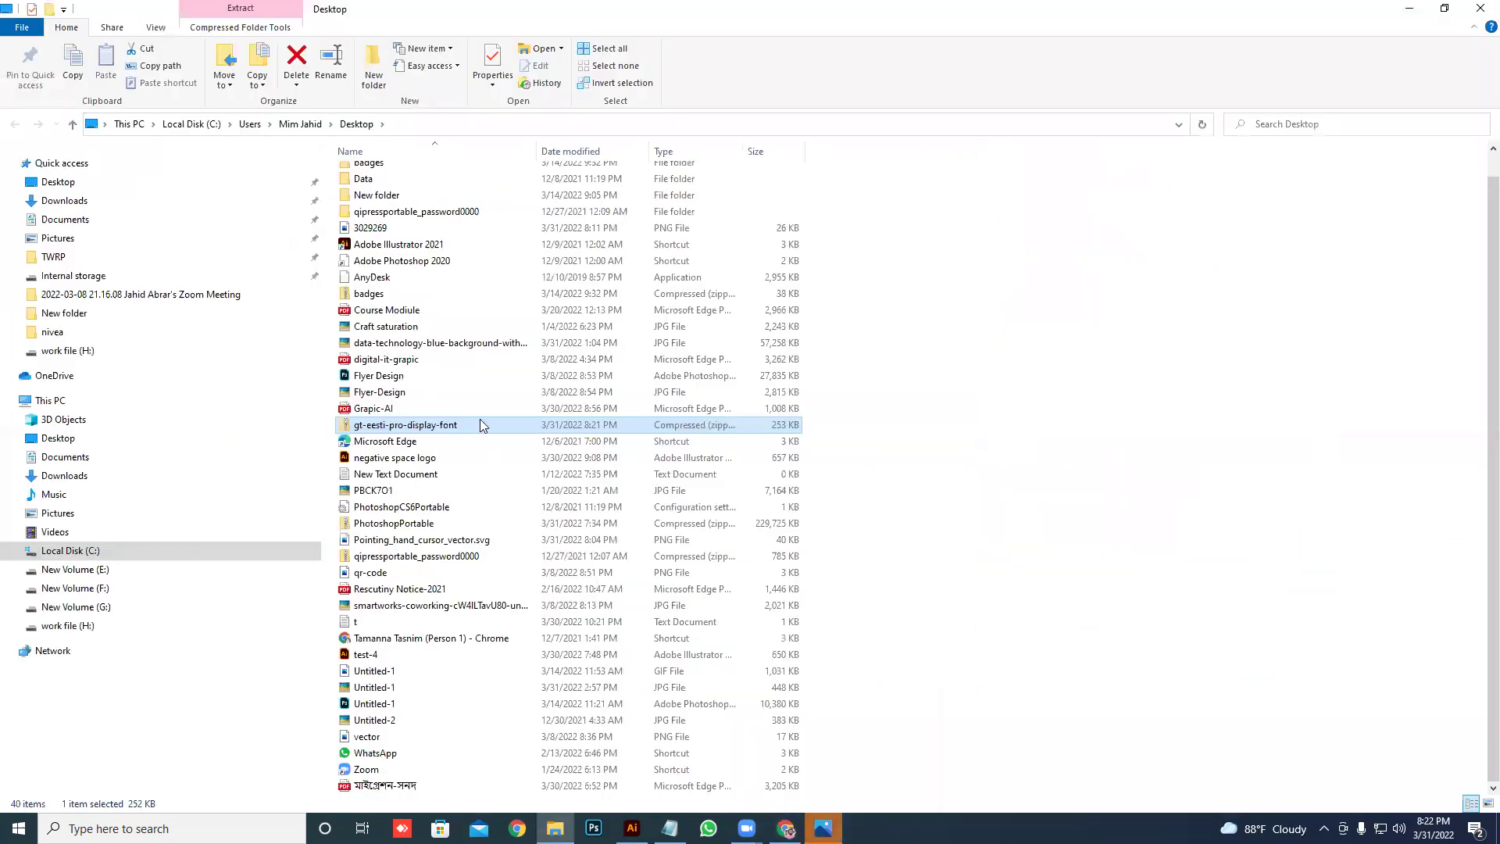
- Extract the downloaded font zip into the gt-eesti-pro-display-font folder
{"action": "double_click", "coordinate": [480, 424]}
{"action": "right_click", "coordinate": [478, 424]}
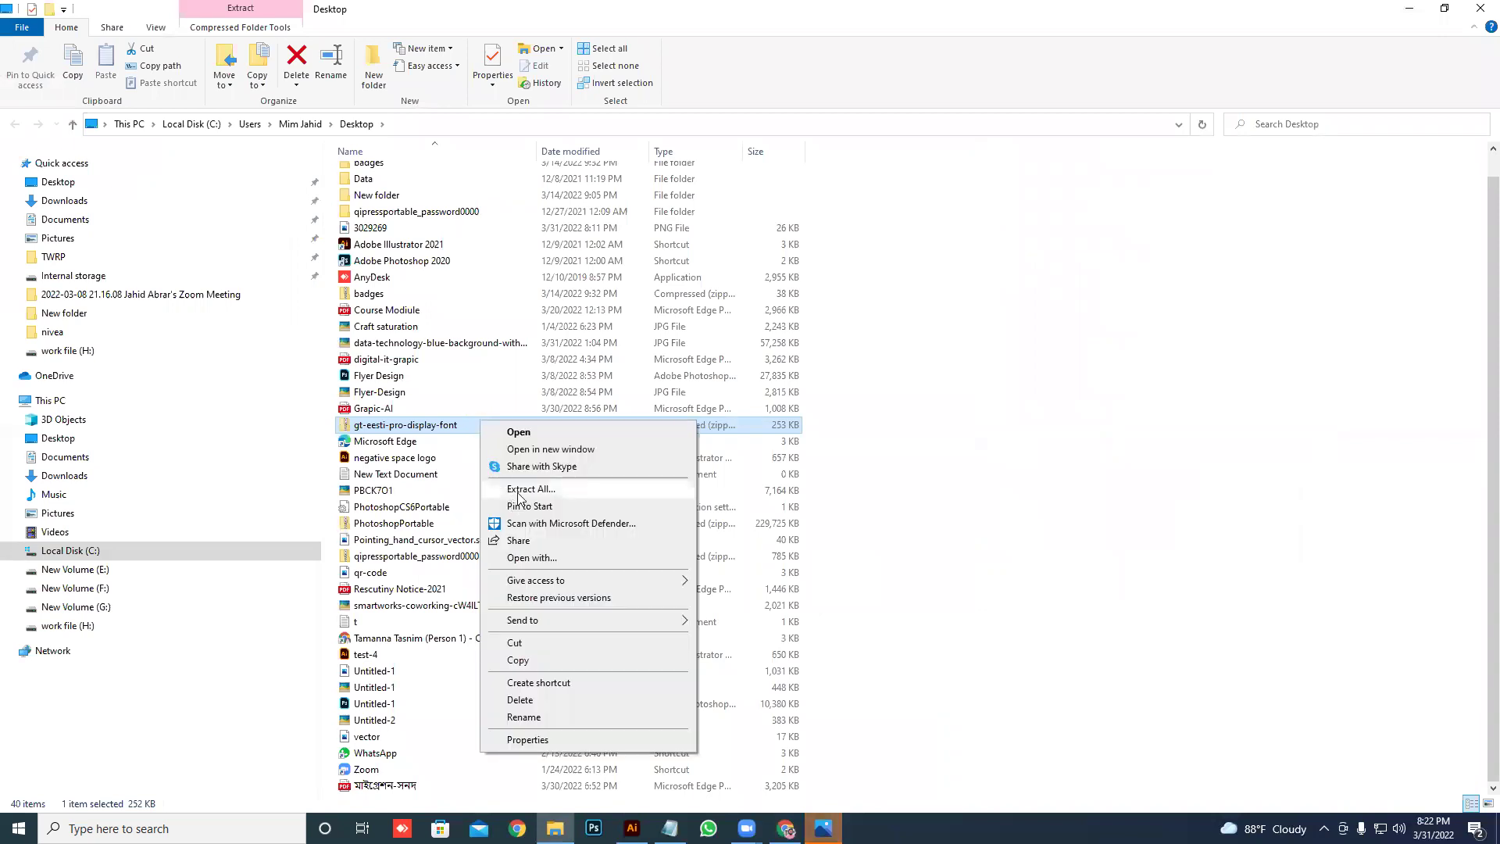
{"action": "left_click", "coordinate": [520, 490]}
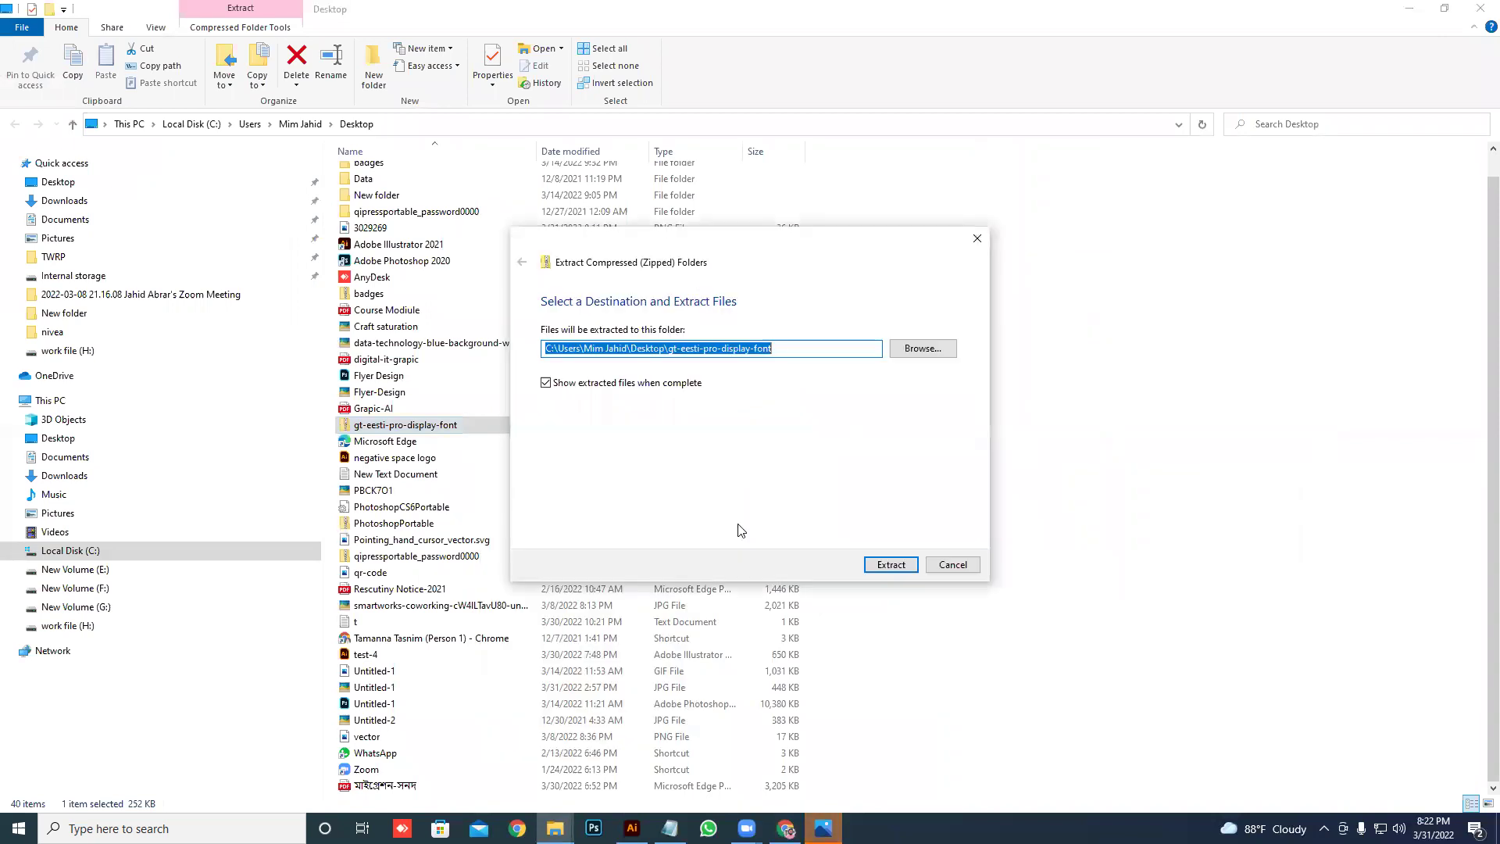
{"action": "left_click", "coordinate": [876, 572]}
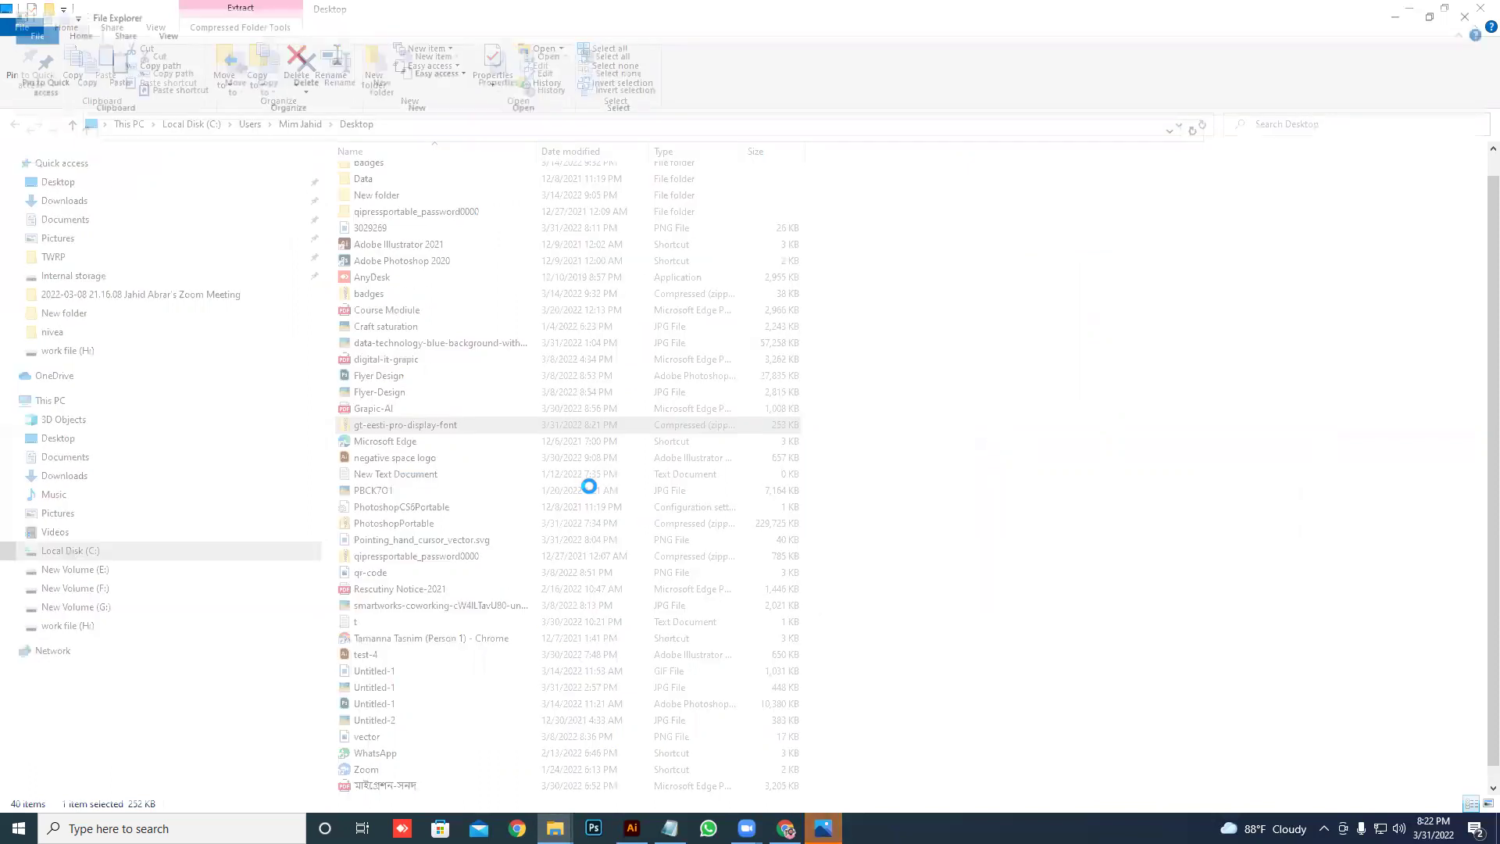
- Install the GT-Eesti-Display-Regular font and return to the Illustrator logo artwork
{"action": "right_click", "coordinate": [386, 209]}
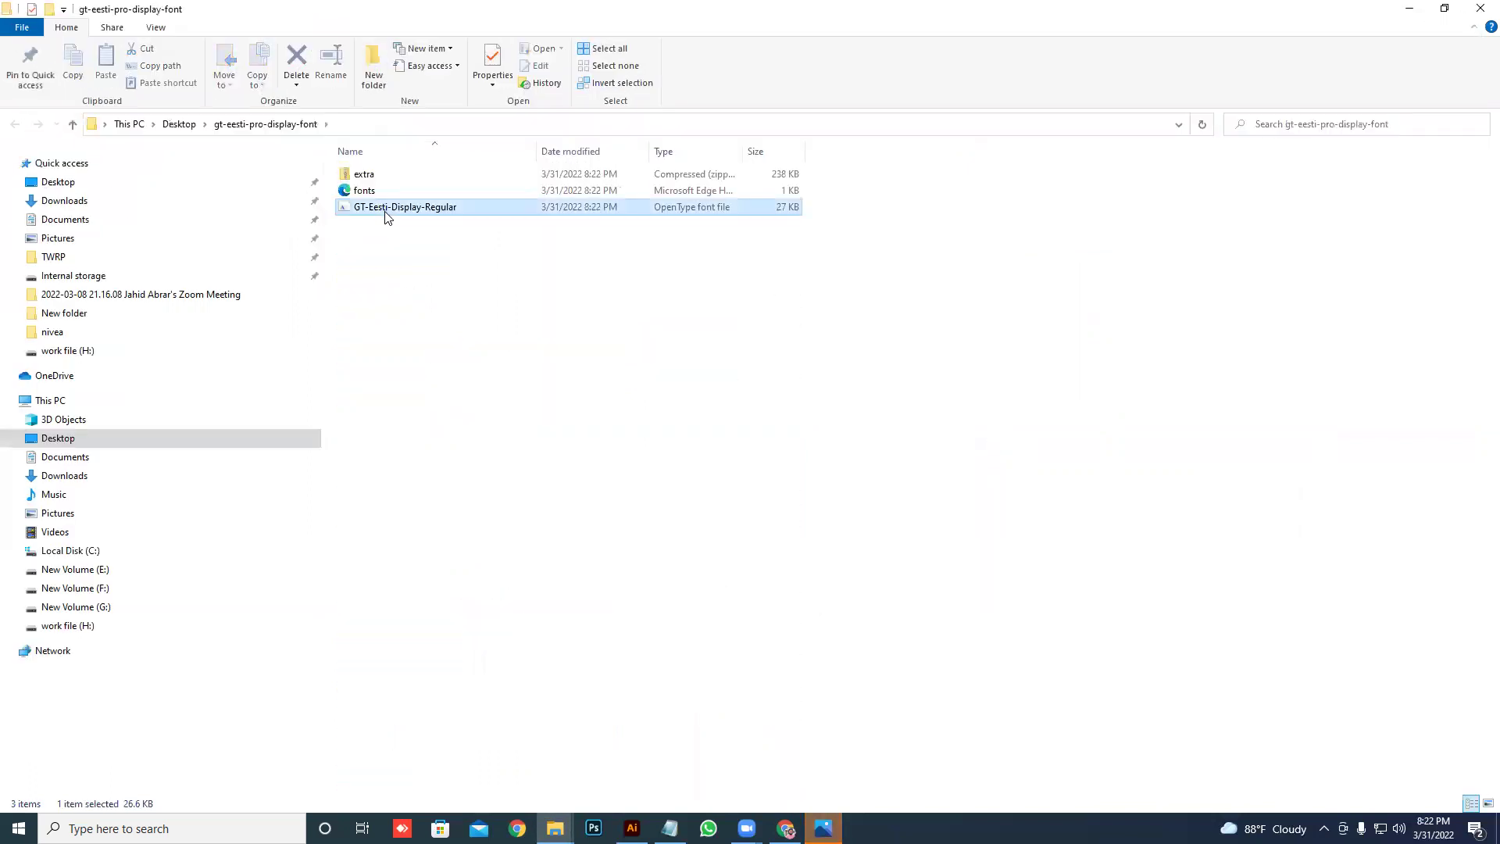
{"action": "left_click", "coordinate": [422, 273]}
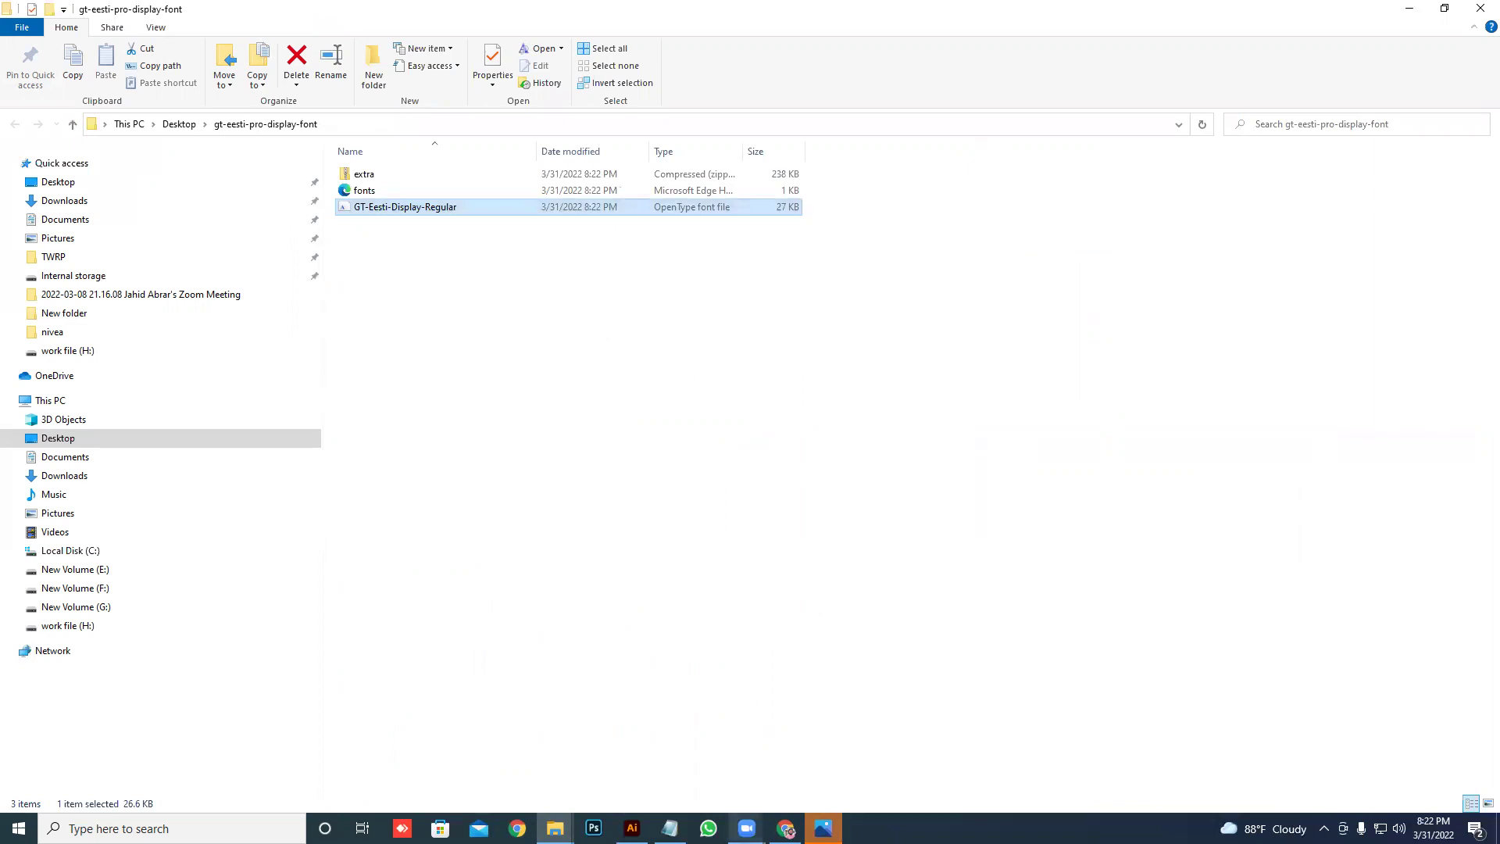
{"action": "left_click", "coordinate": [632, 829]}
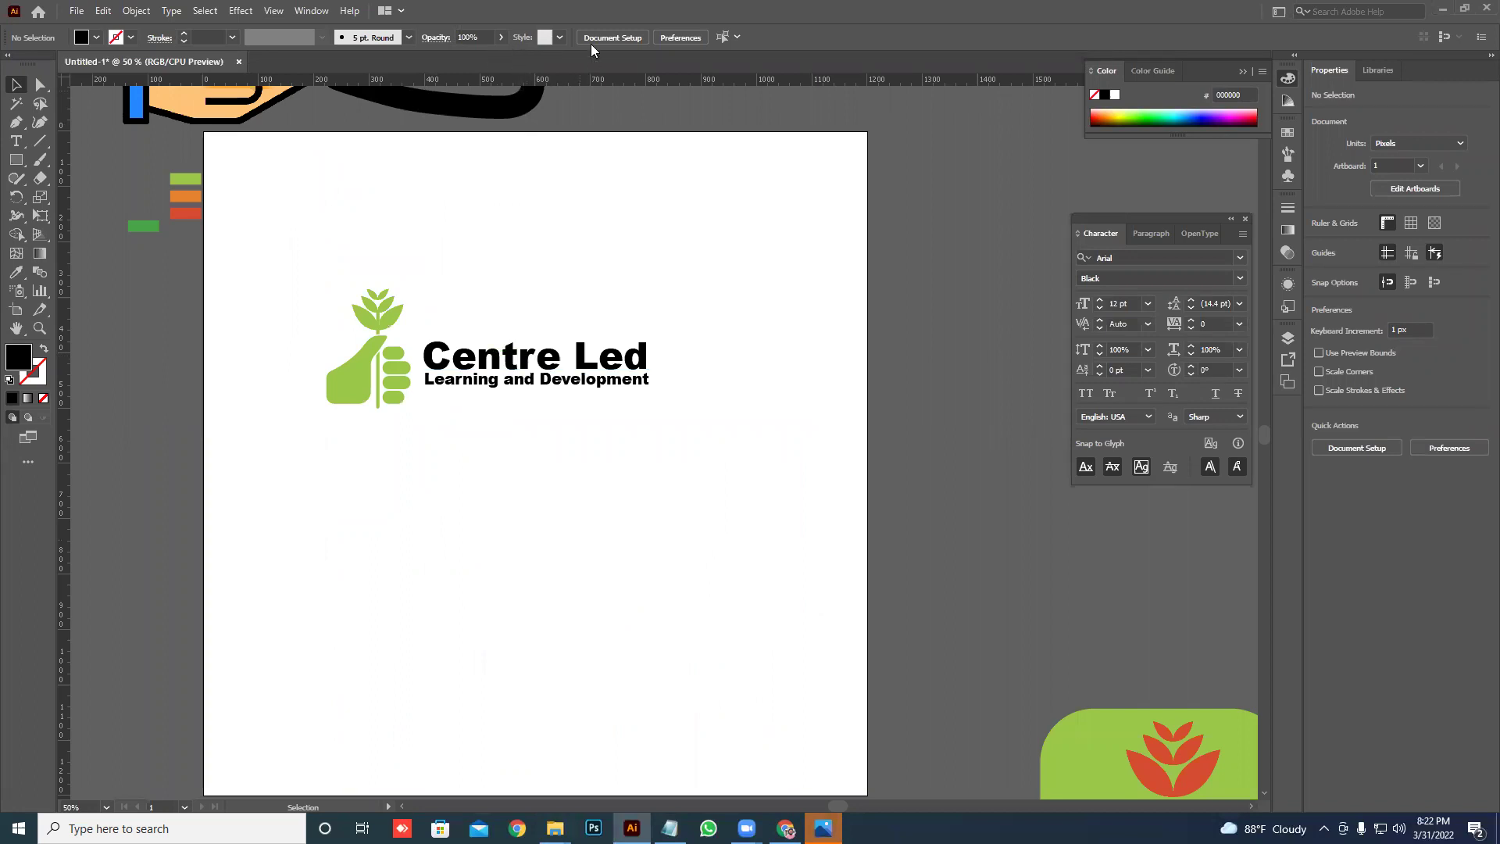
- Change the 'Centre Led' text from Arial to GT Eesti Display Trial Rg
{"action": "left_click", "coordinate": [567, 371]}
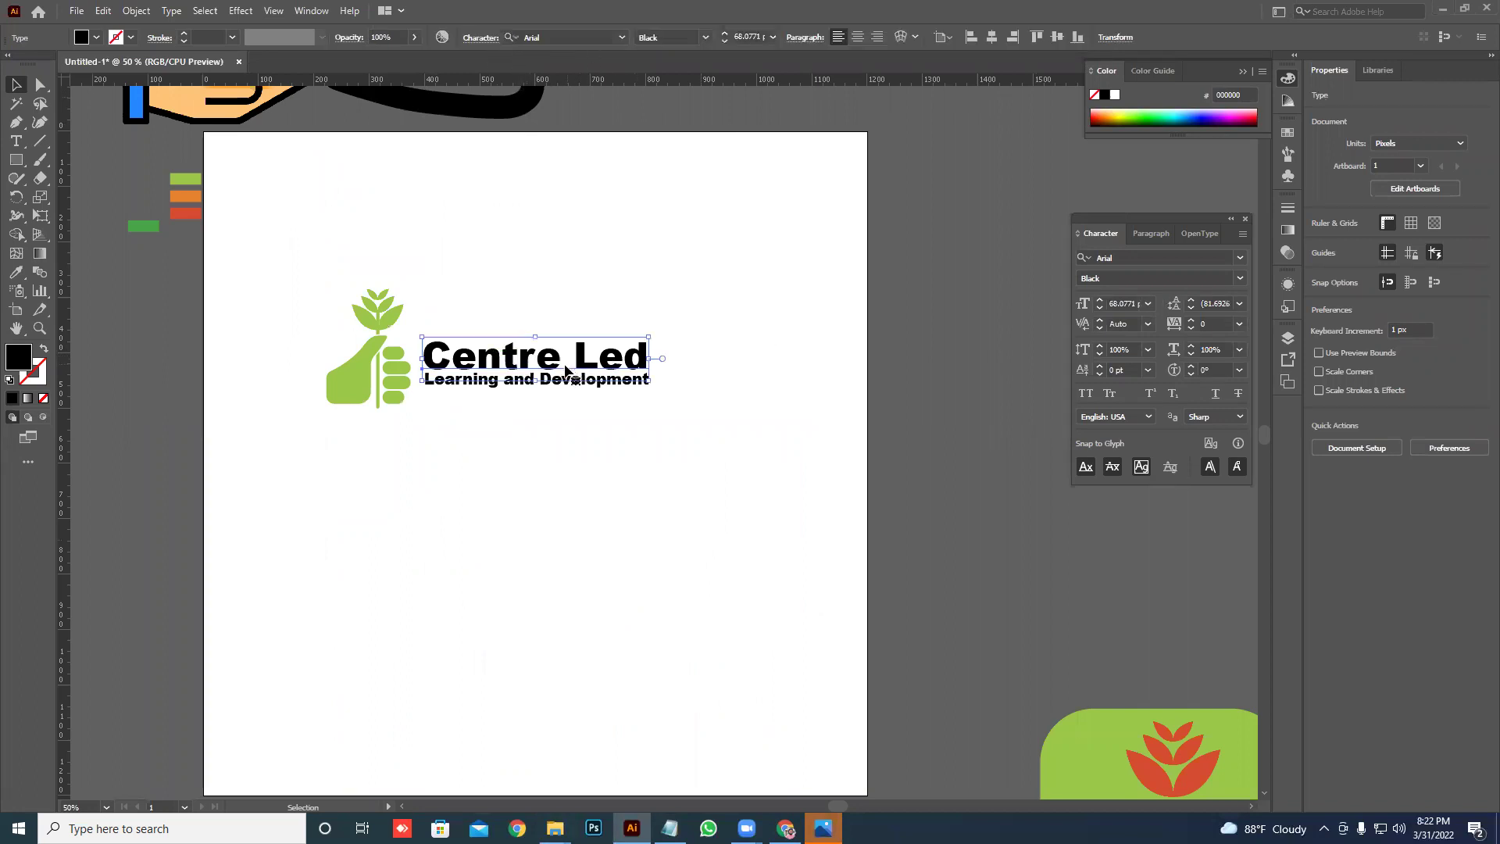
{"action": "left_click", "coordinate": [550, 36]}
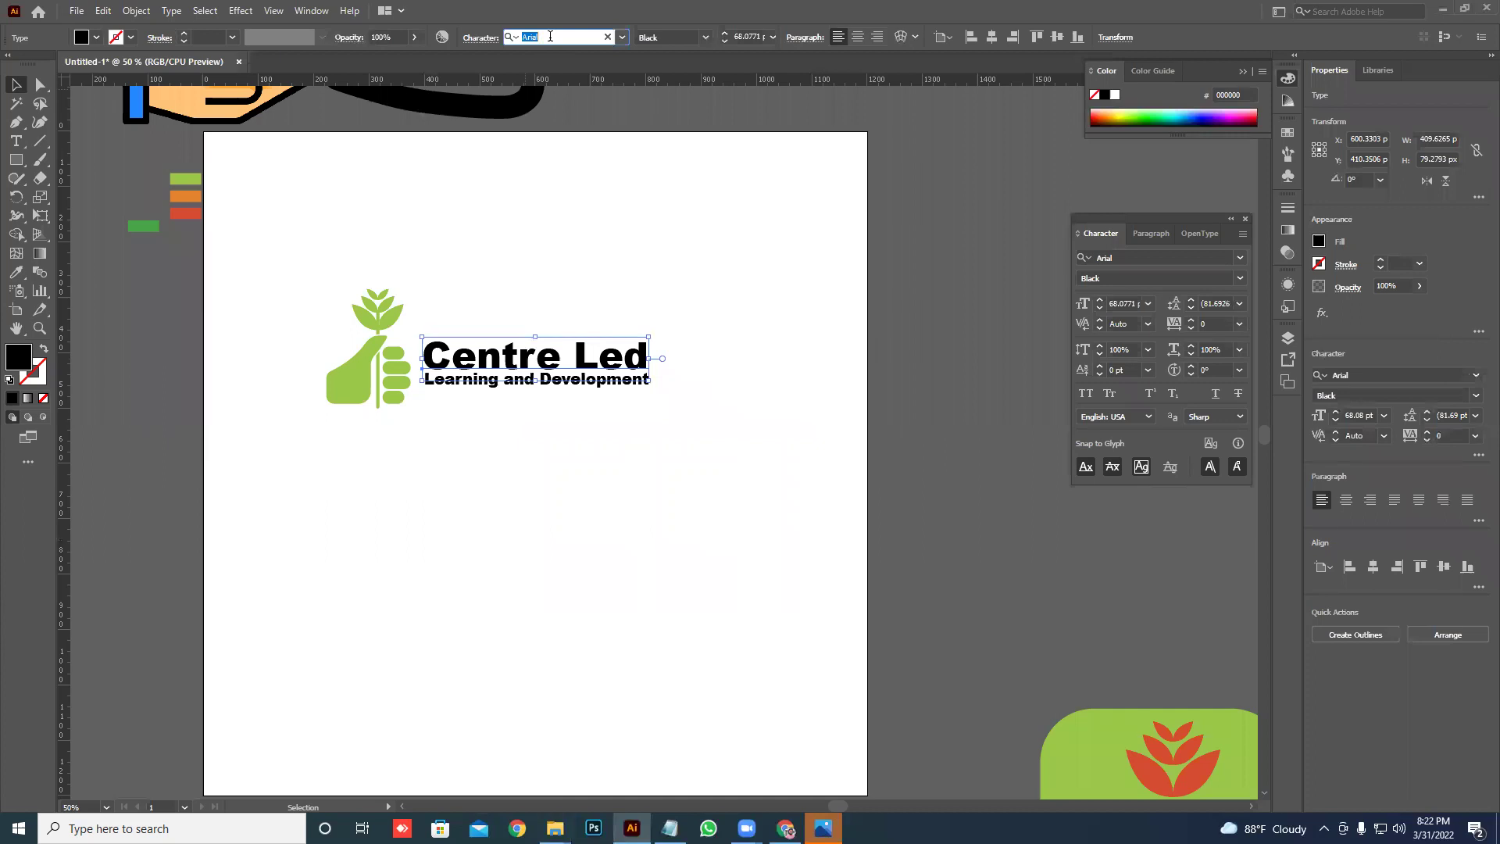
{"action": "type", "text": "gt"}
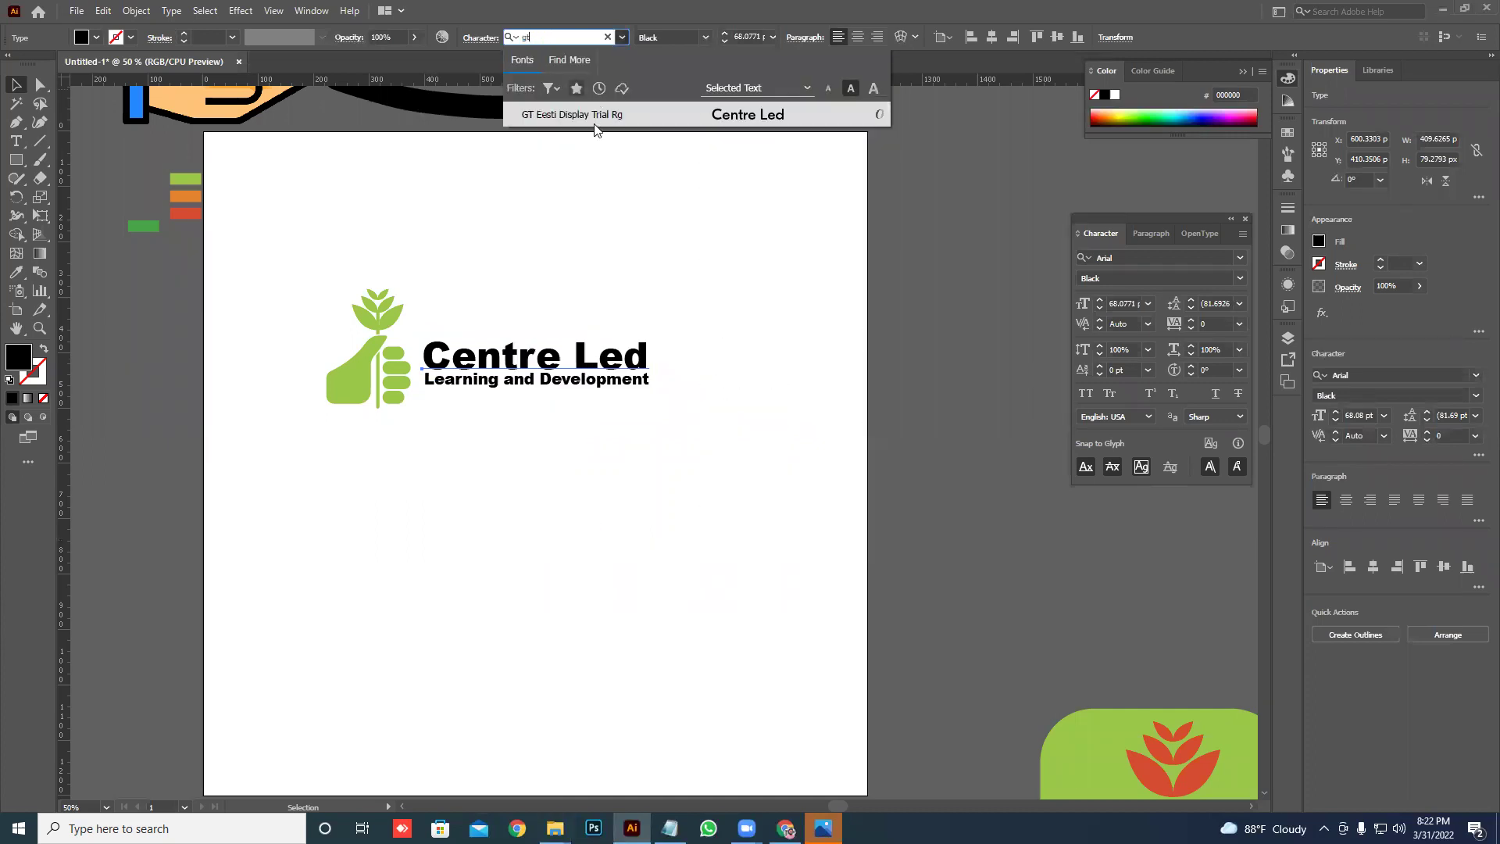
{"action": "left_click", "coordinate": [589, 114]}
{"action": "scroll", "coordinate": [578, 328], "scroll_direction": "up", "scroll_amount": 2}
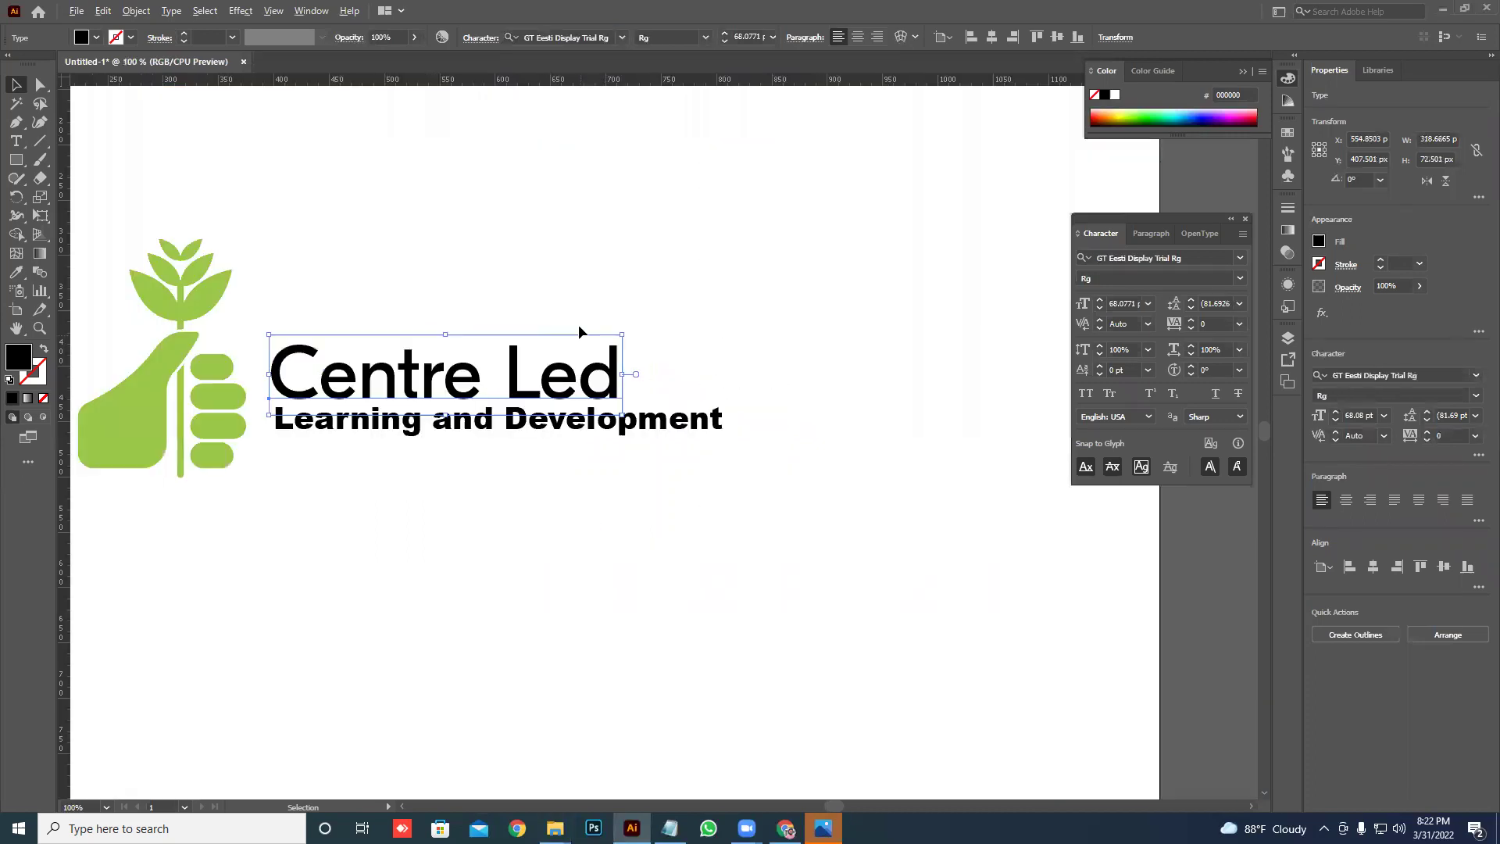